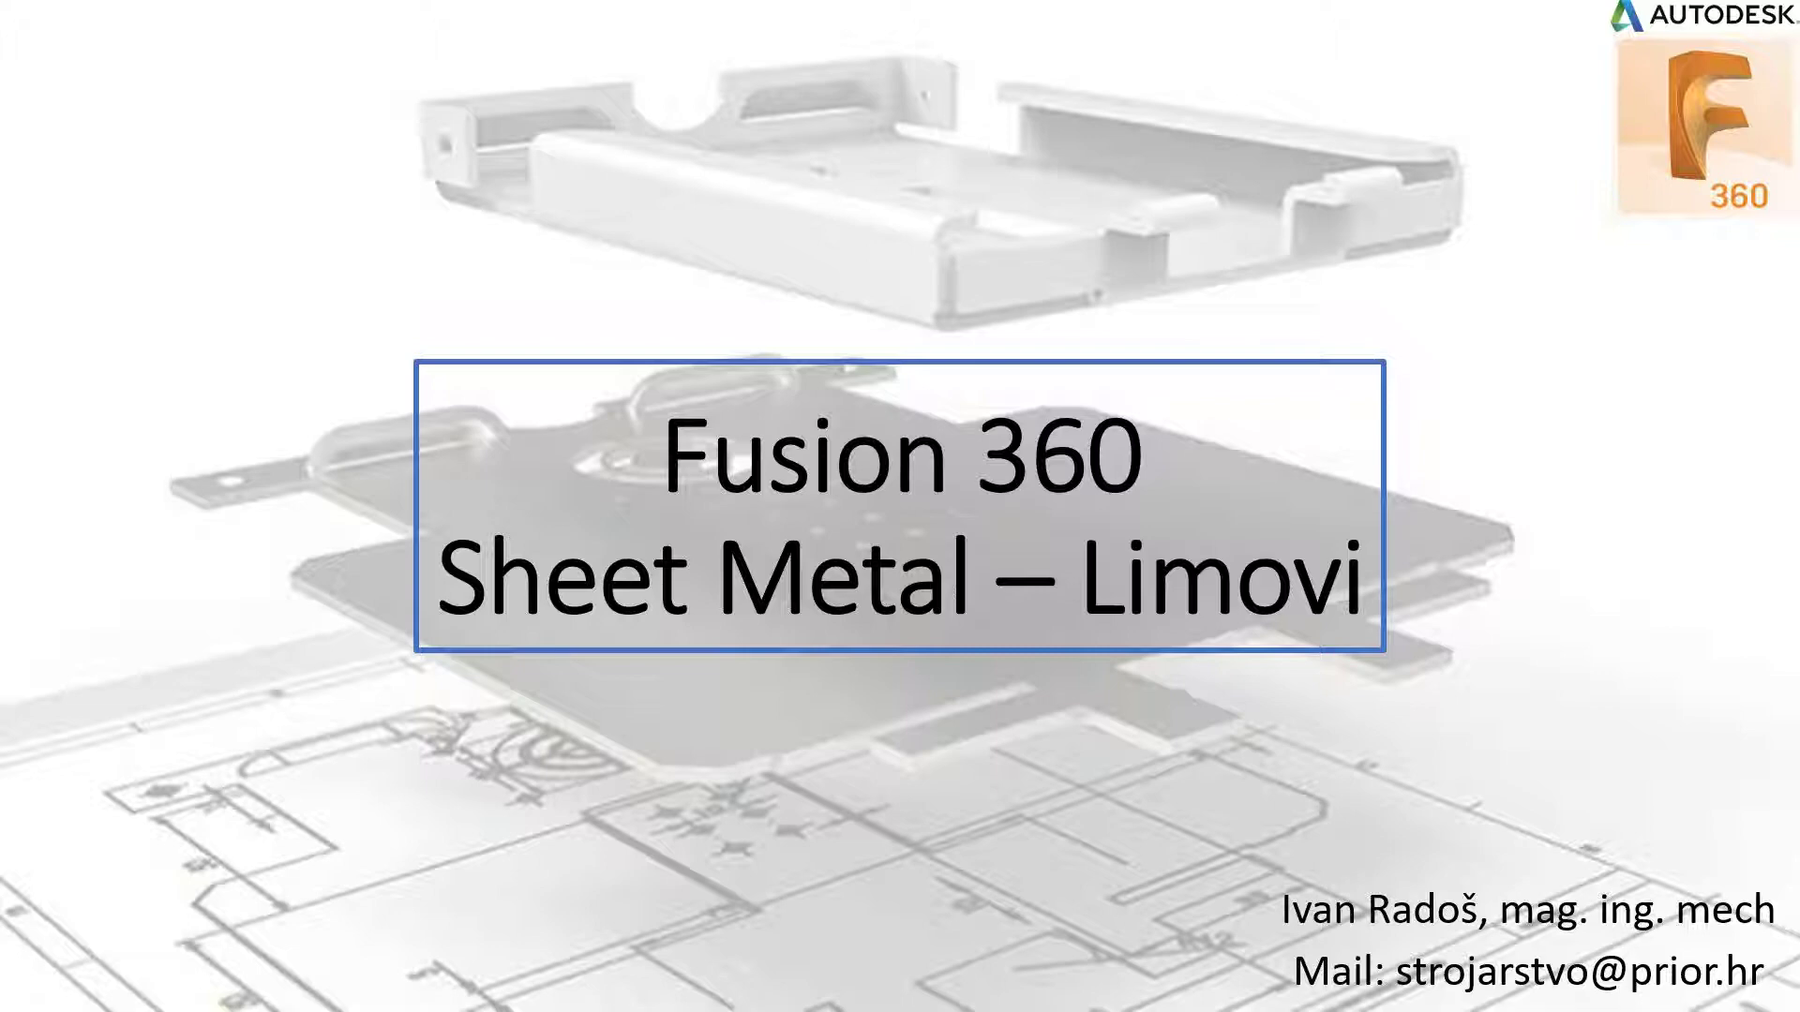
# - Advance the slideshow from the Sheet Metal – Limovi title slide to the next slide
pyautogui.press('Right')
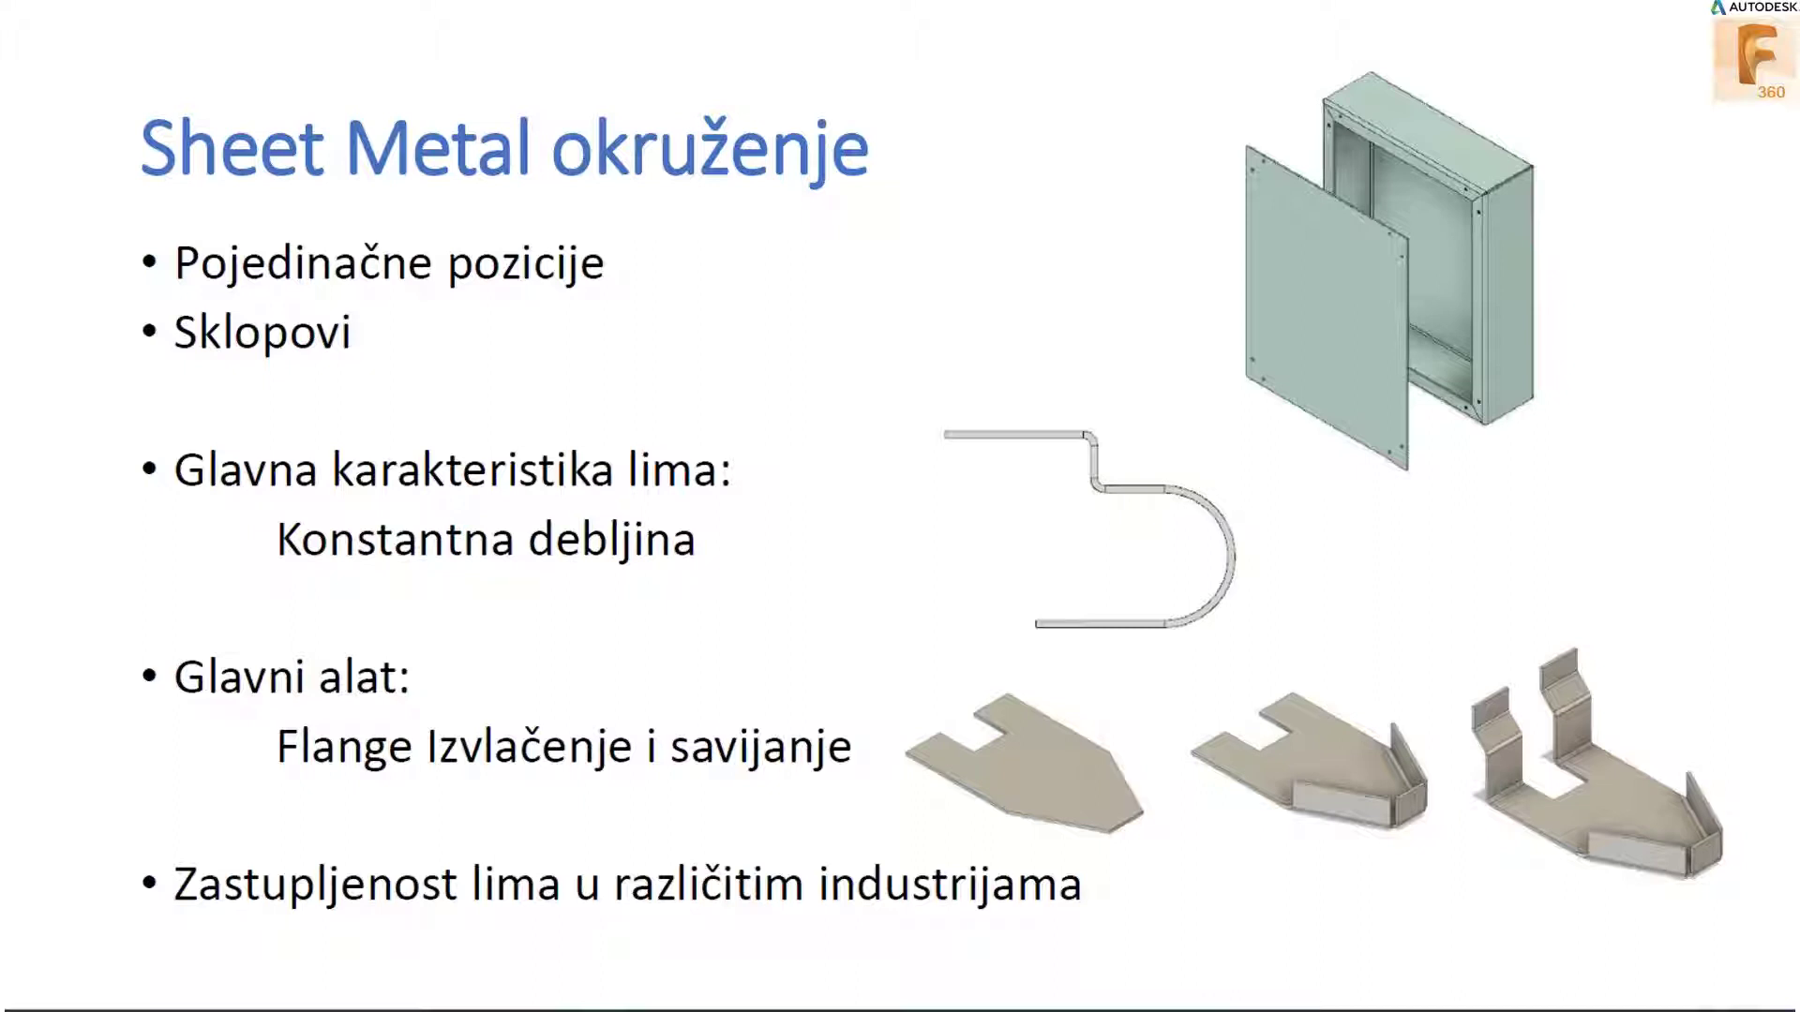
# - Advance the slideshow to the Fusion 360 interface slide
pyautogui.press('Right')
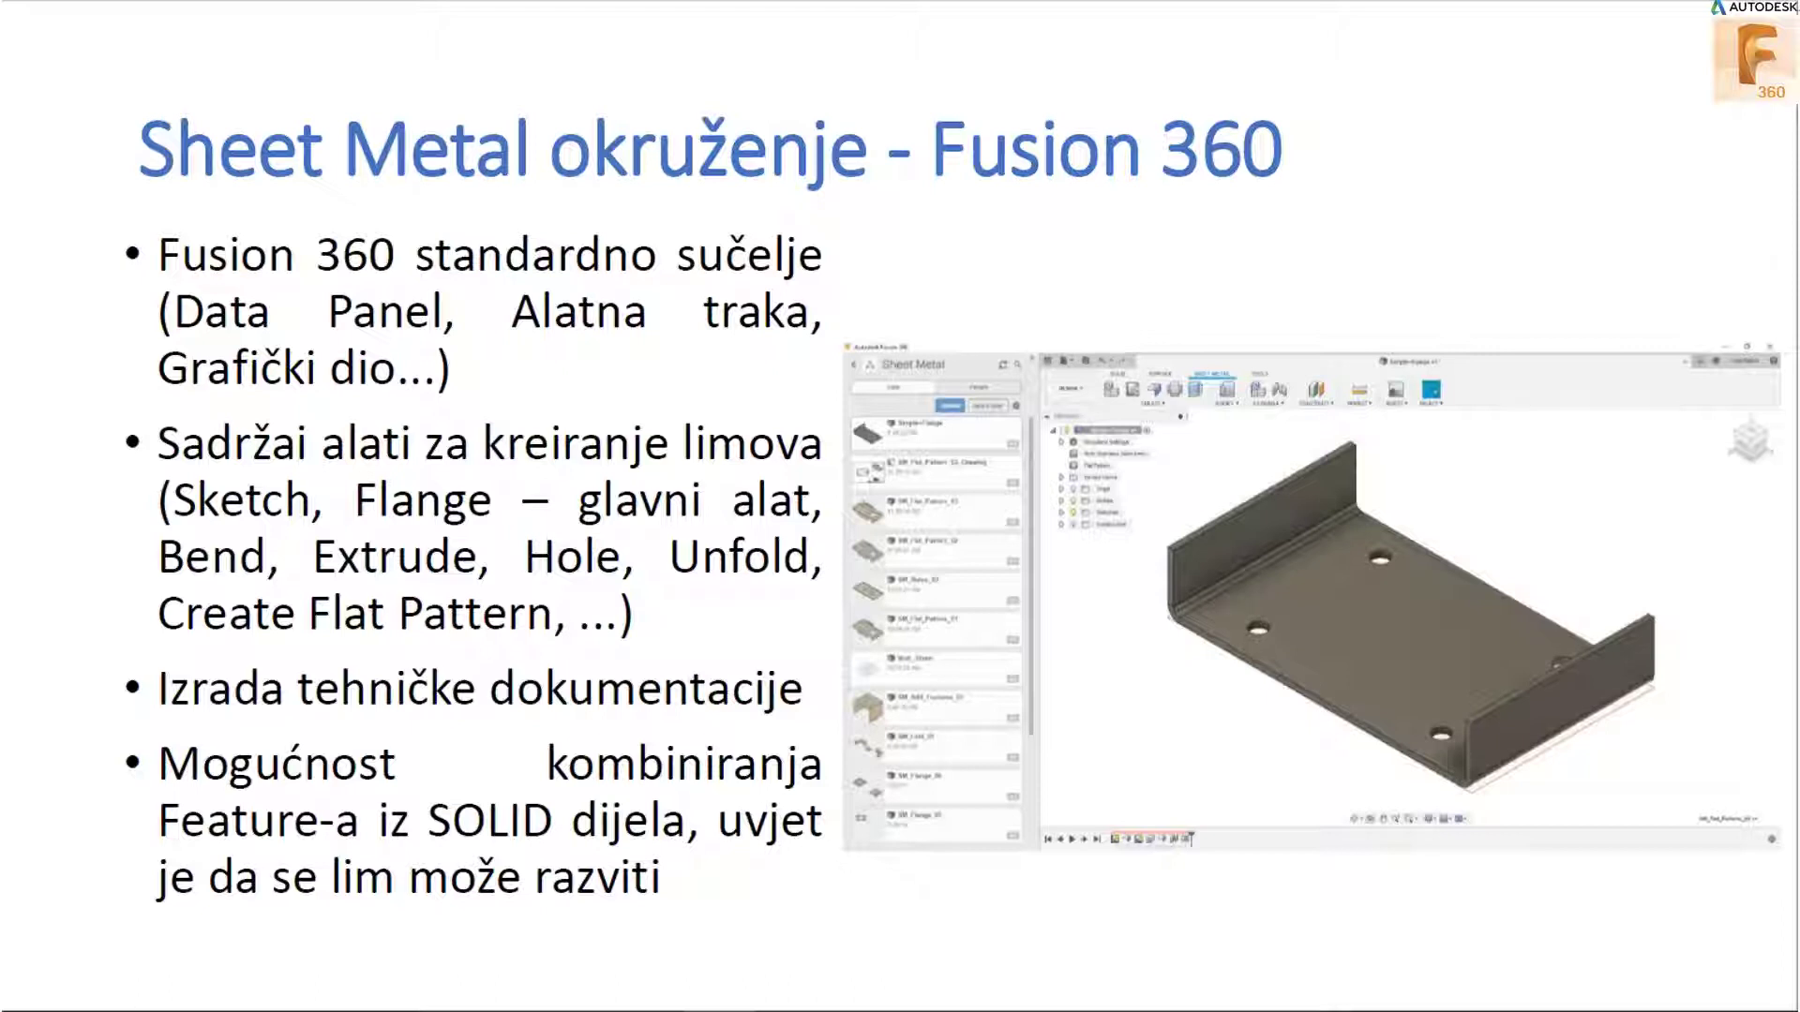
# - Advance the slideshow to the Sheet Metal Terminologija slide
pyautogui.press('Right')
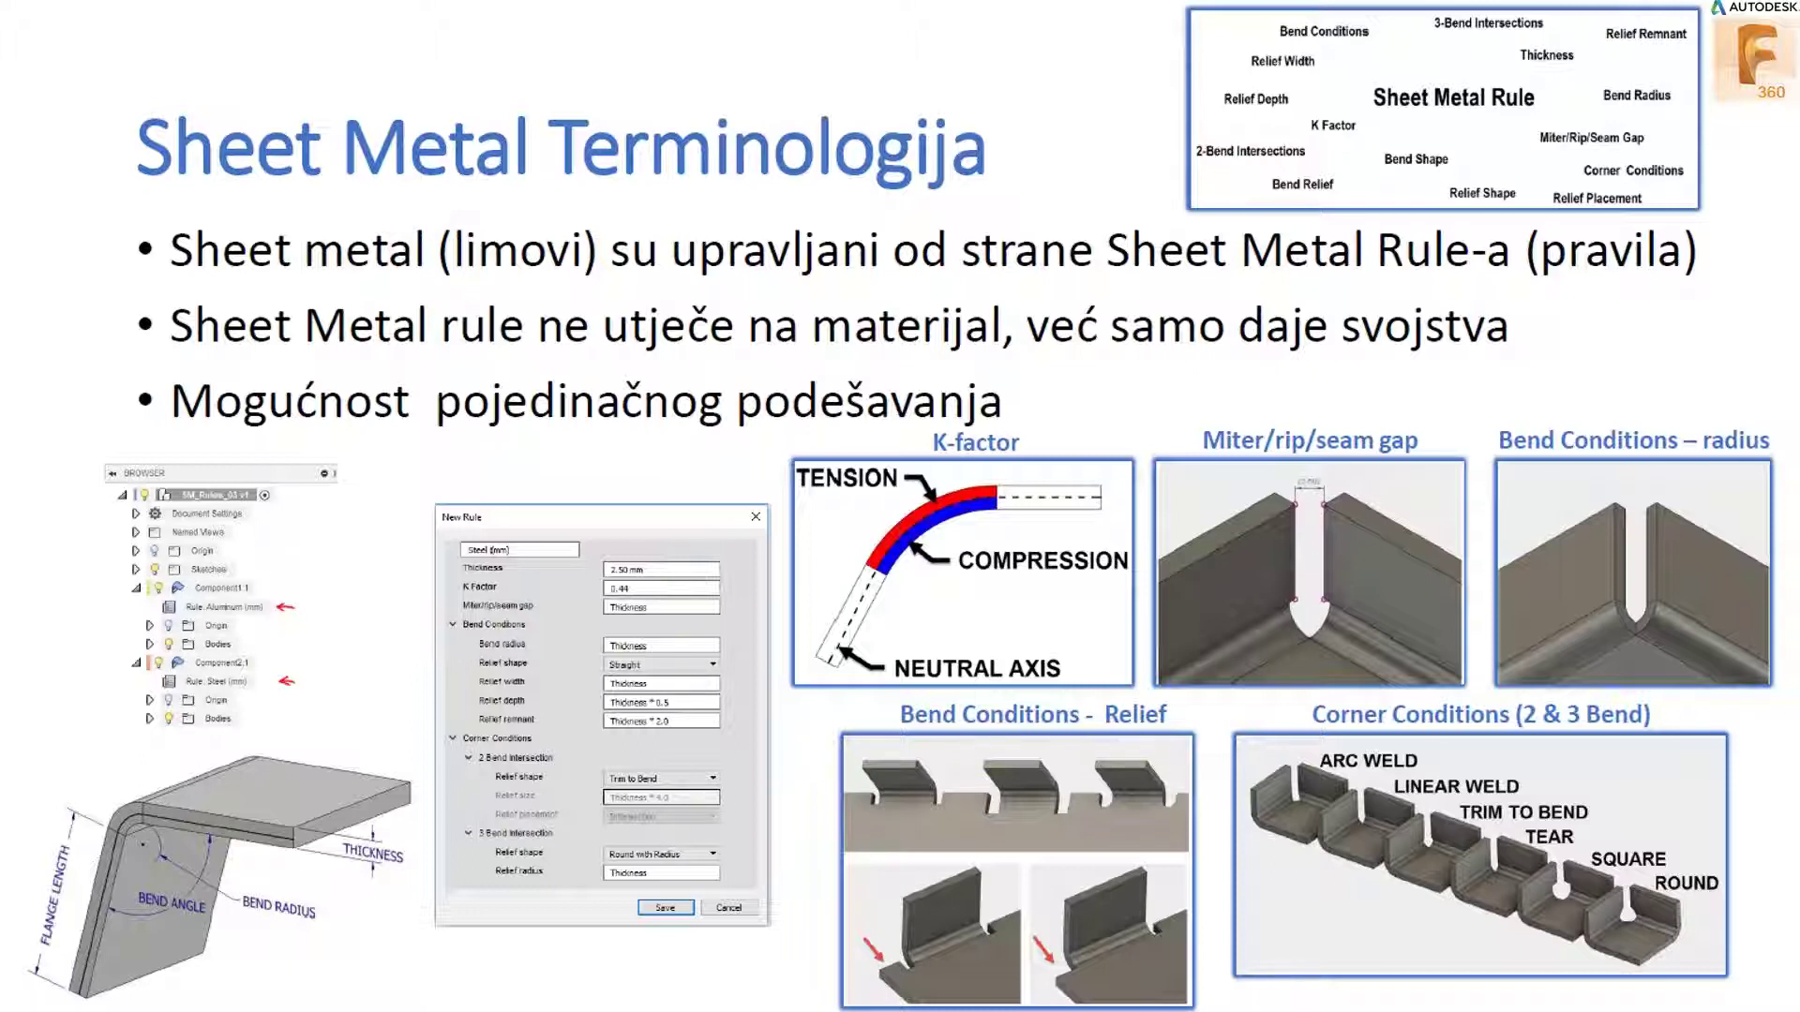
# - Advance the slideshow past the terminology slide to the Sheet Metal Rule features slide
pyautogui.press('Right')
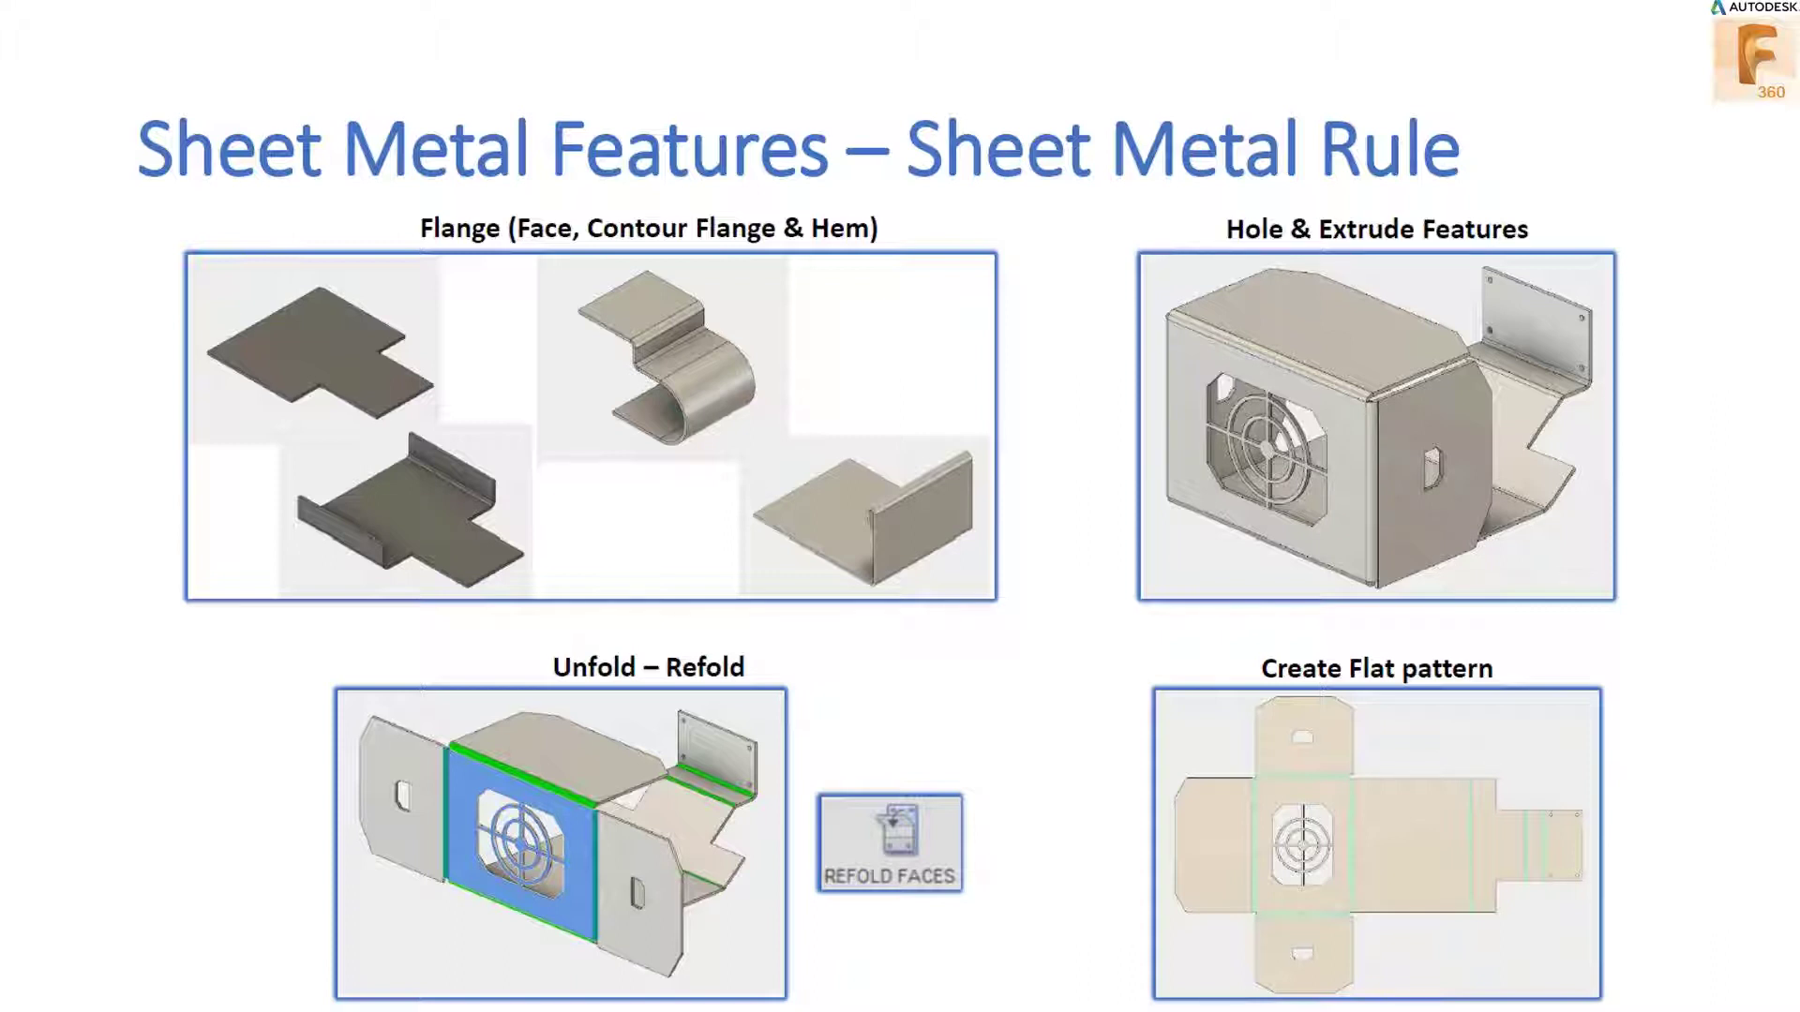
# - Advance the slideshow to the next slide, toward the Primjer – Vjezba example
pyautogui.press('Right')
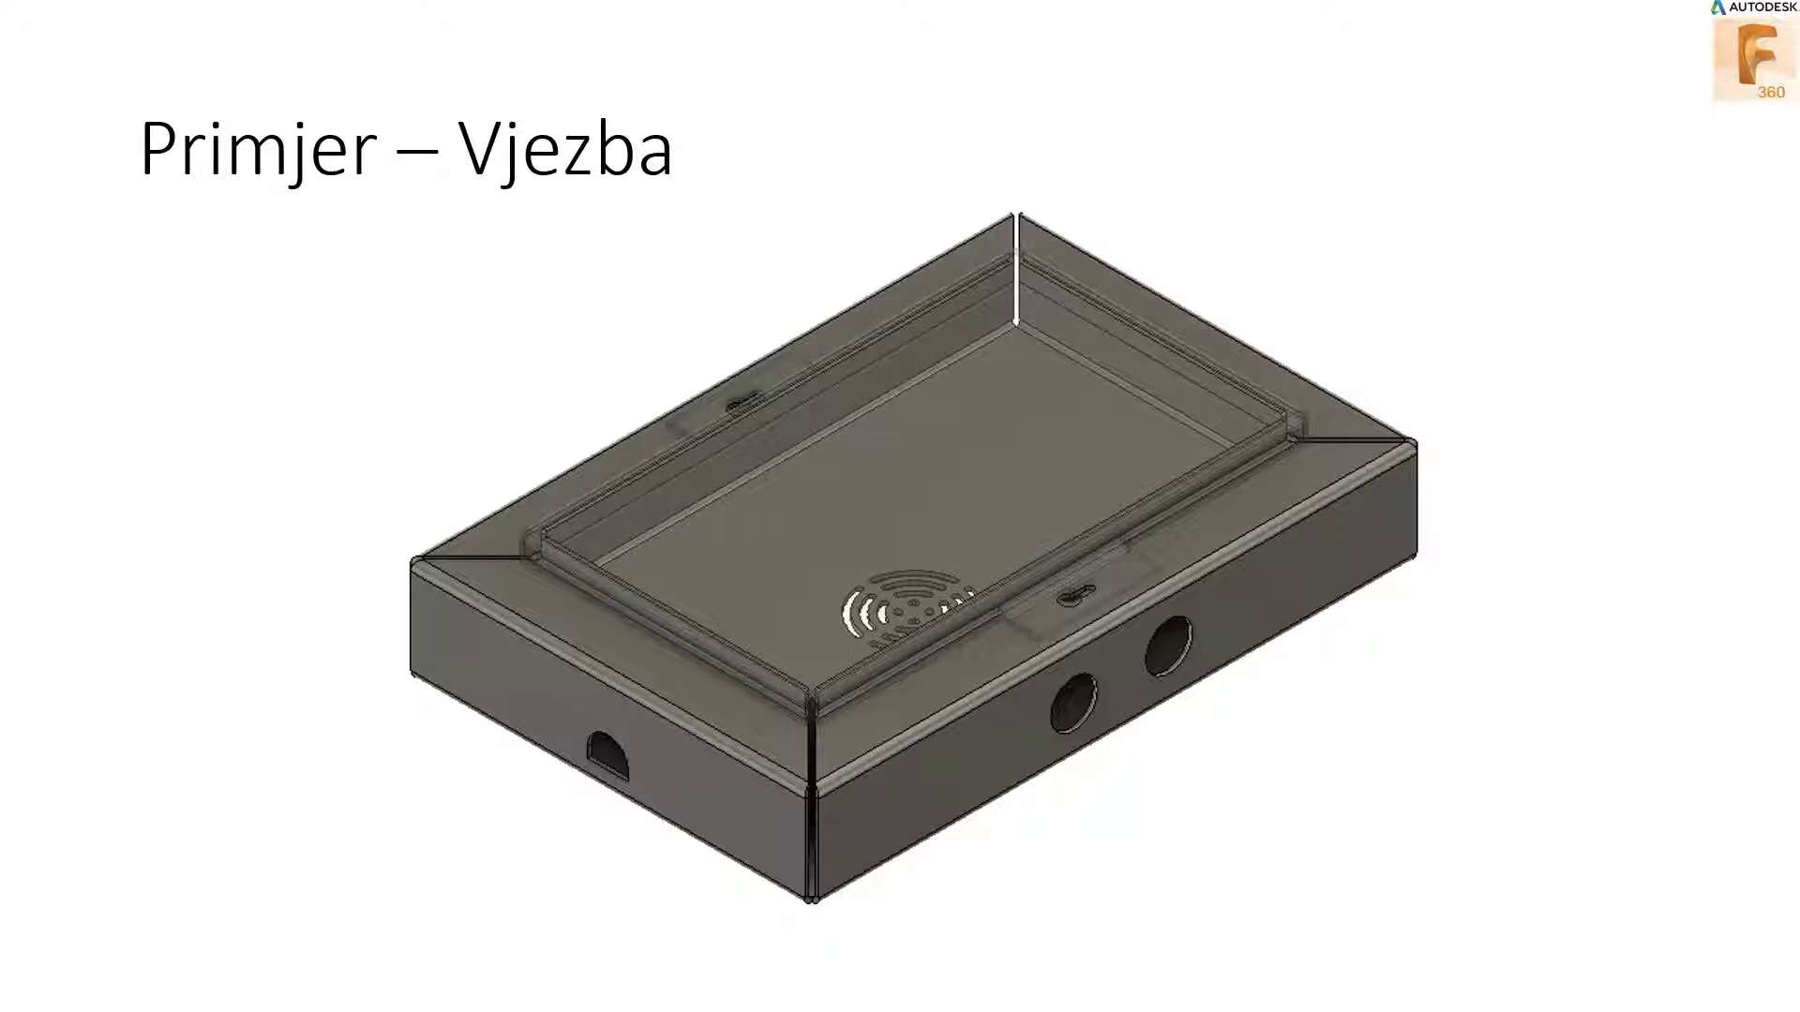
# - Exit the slideshow, select the final slide 7 thumbnail, and shrink the PowerPoint window
pyautogui.press('Escape')
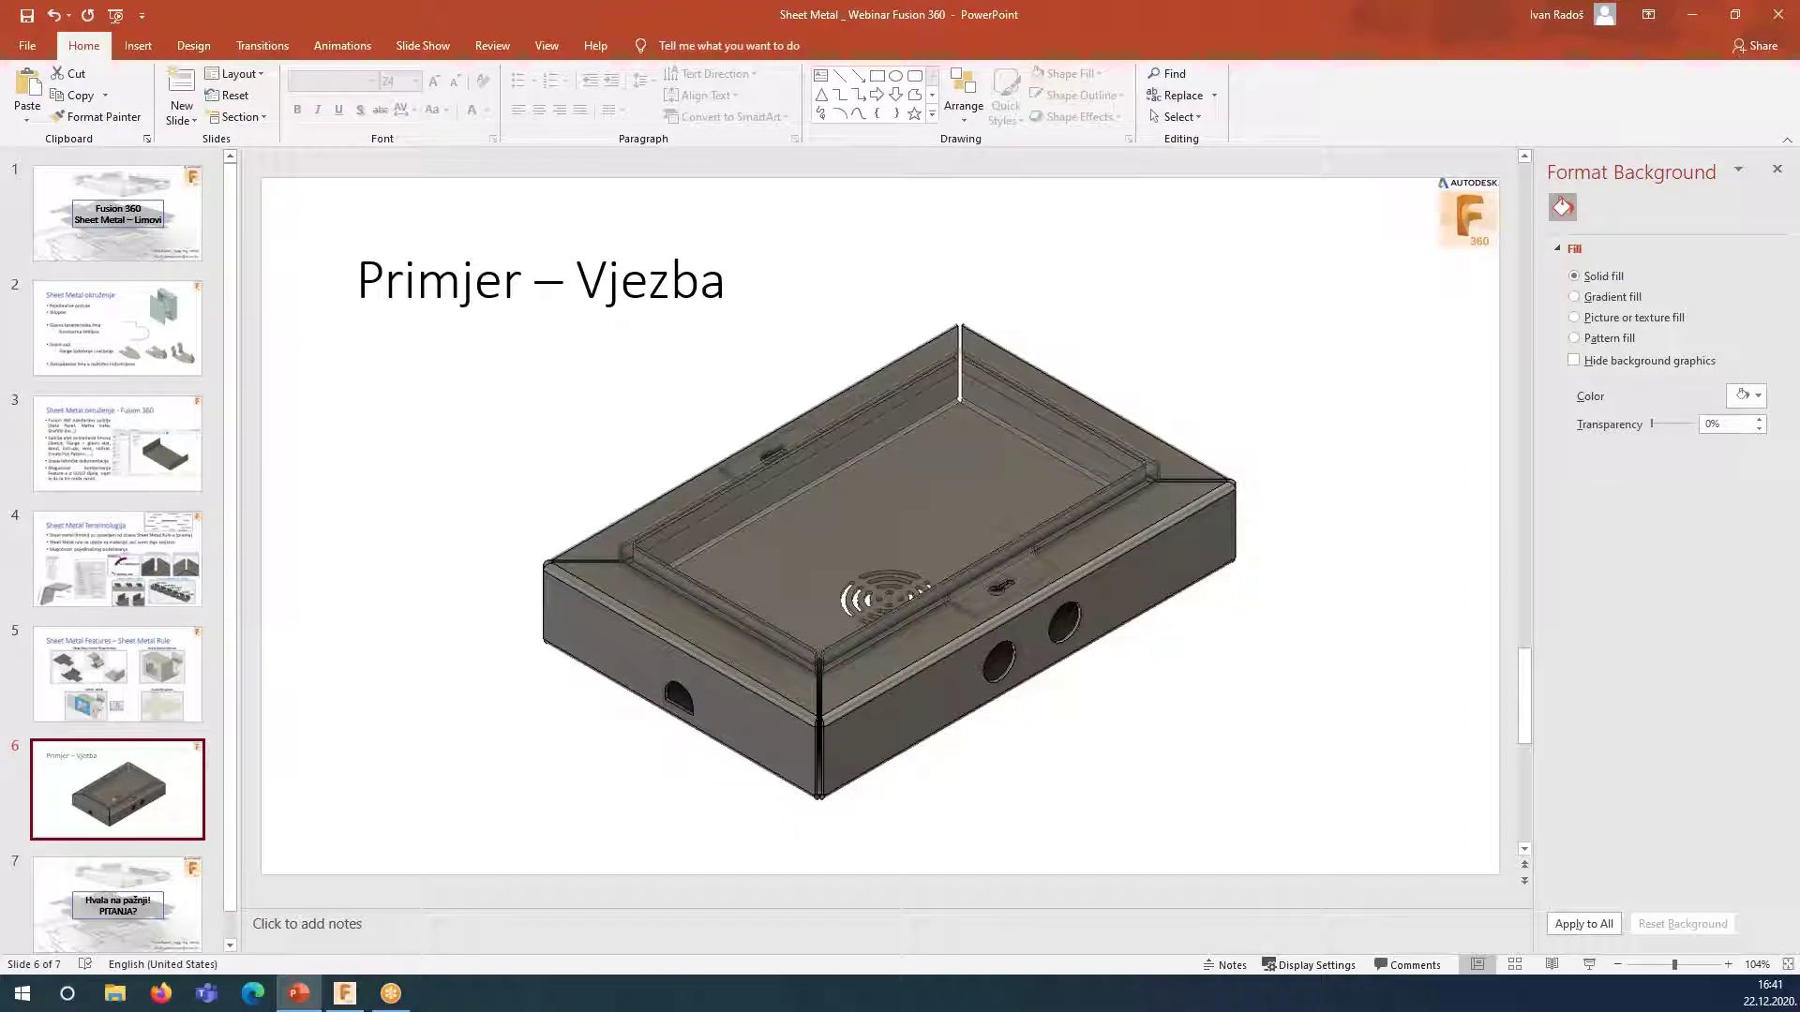
pyautogui.scroll(-1, 154, 834)
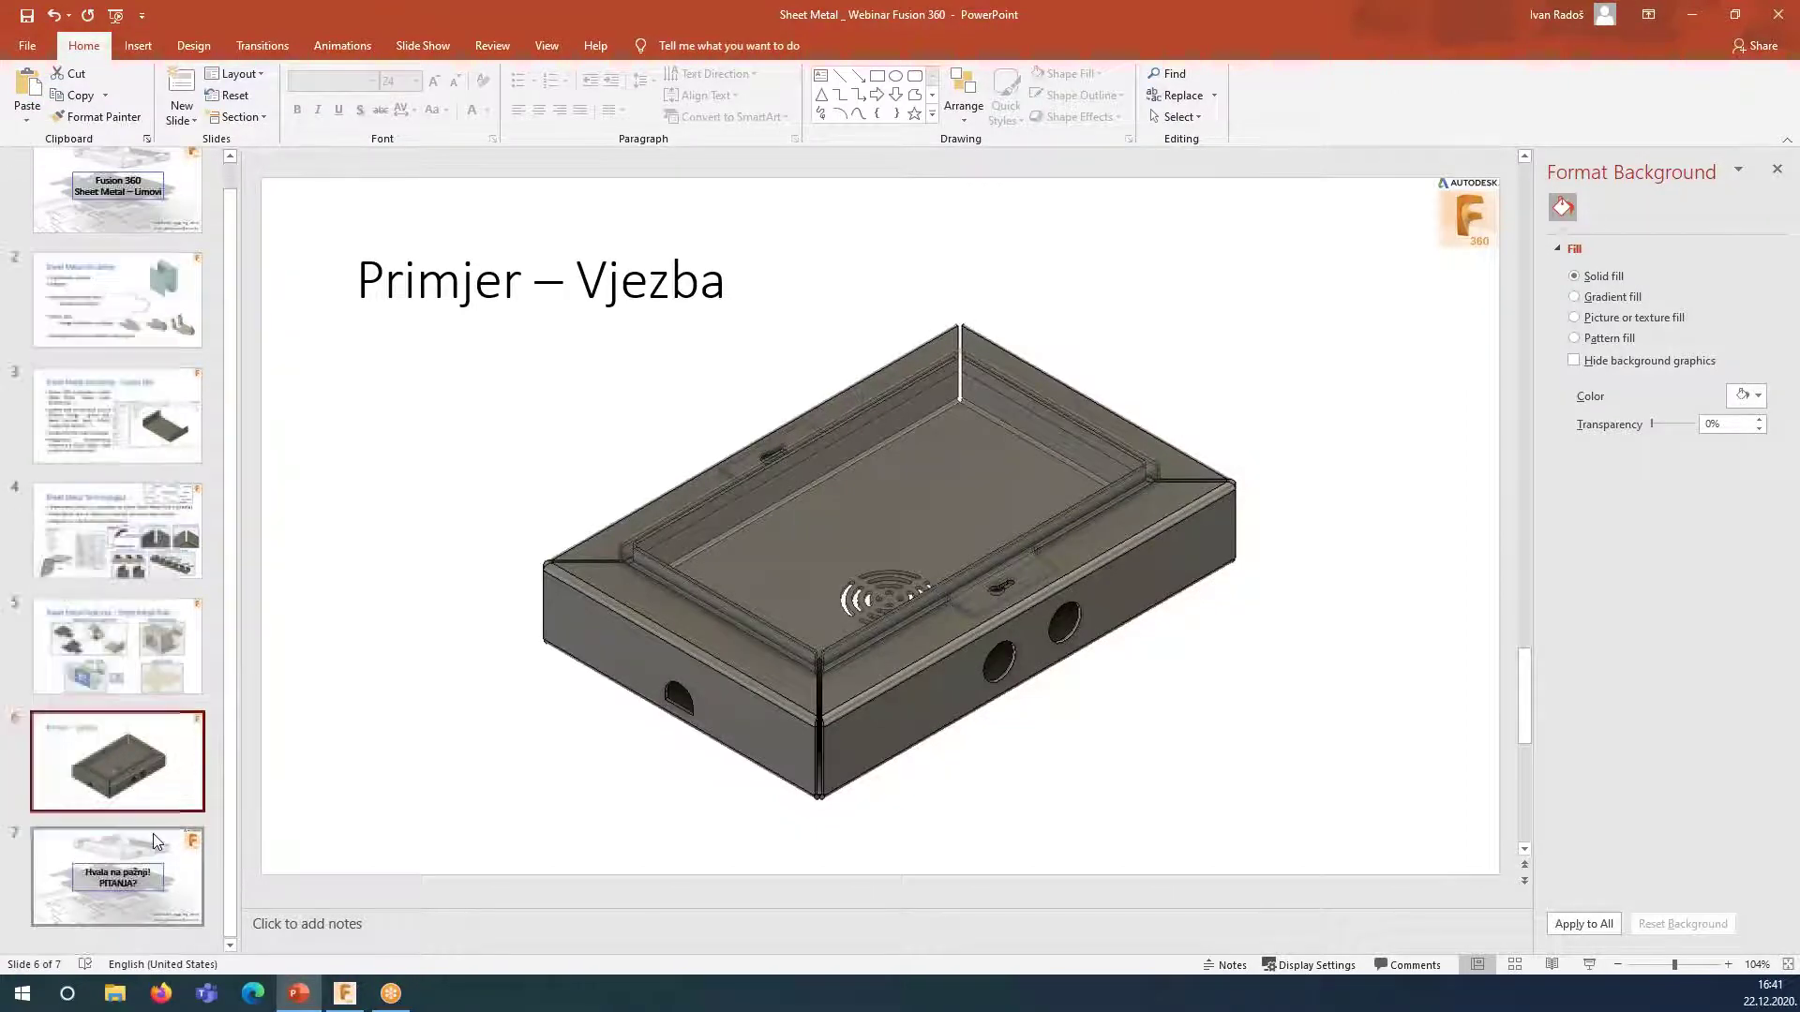
pyautogui.click(199, 877)
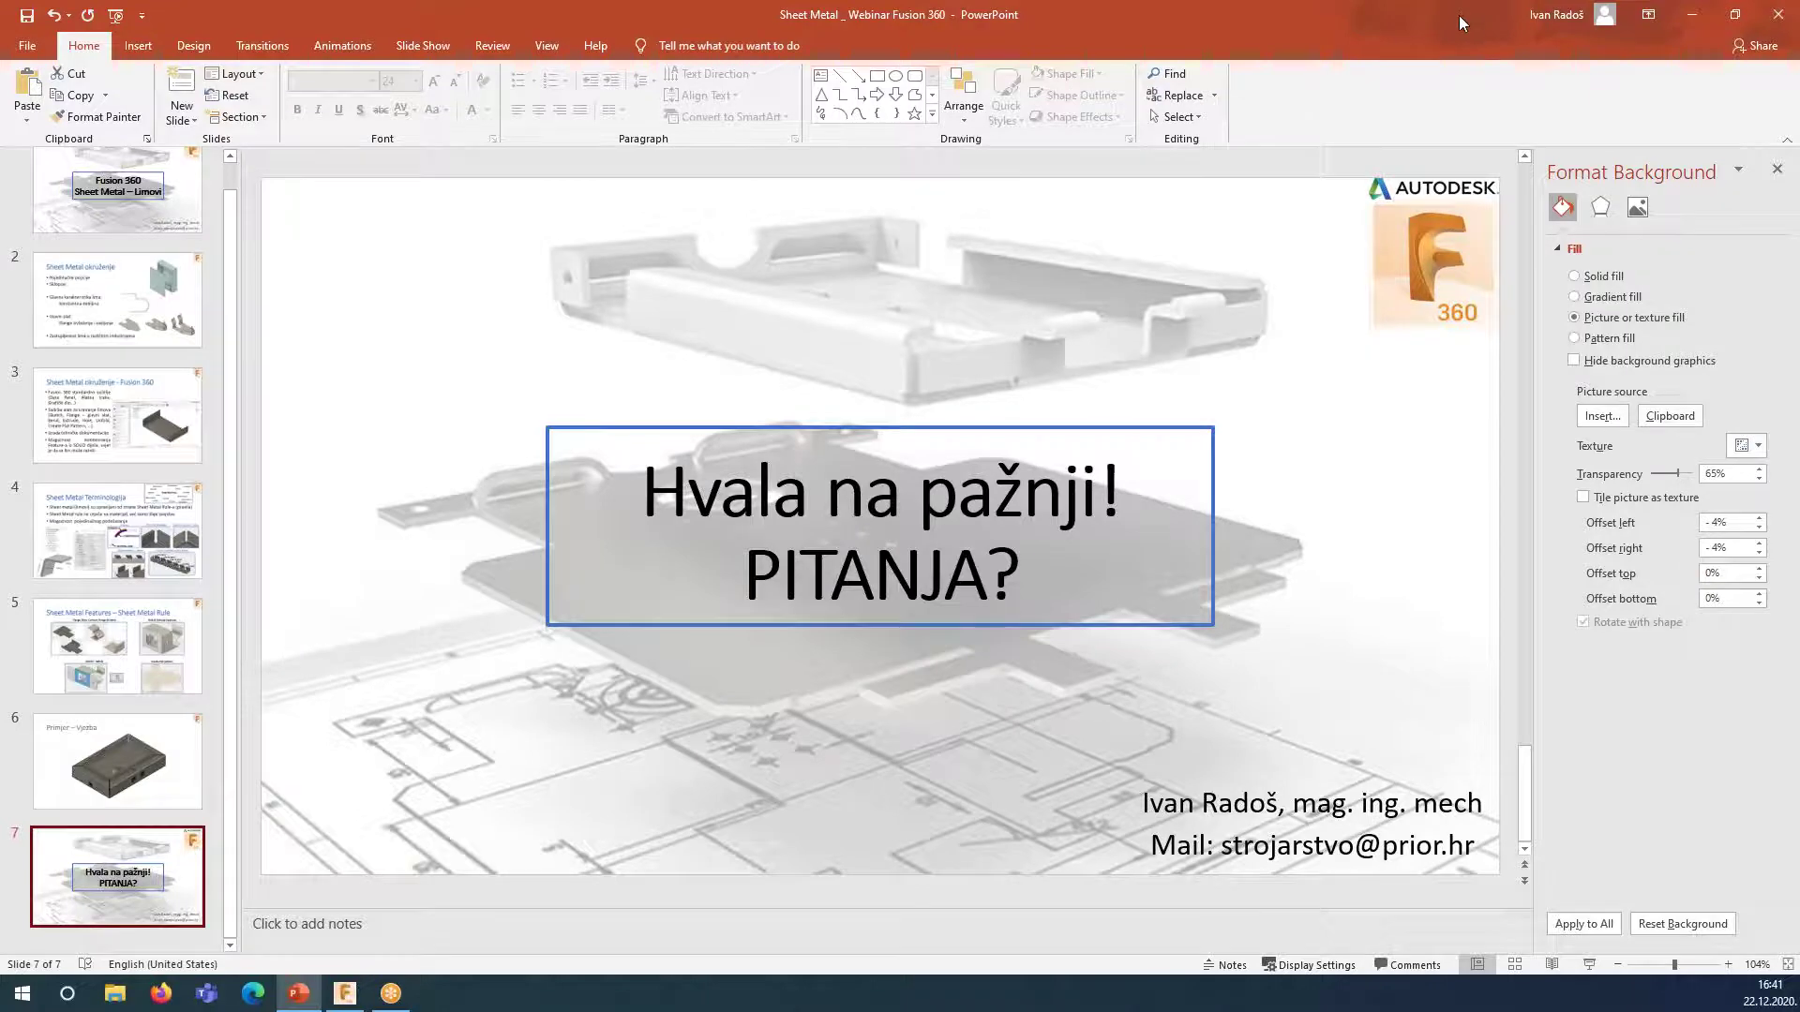
pyautogui.moveTo(1458, 15); pyautogui.dragTo(678, 340)
# - Minimize PowerPoint and open the Sheet Metal project from Fusion 360's Data Panel project list
pyautogui.press('super+Down')
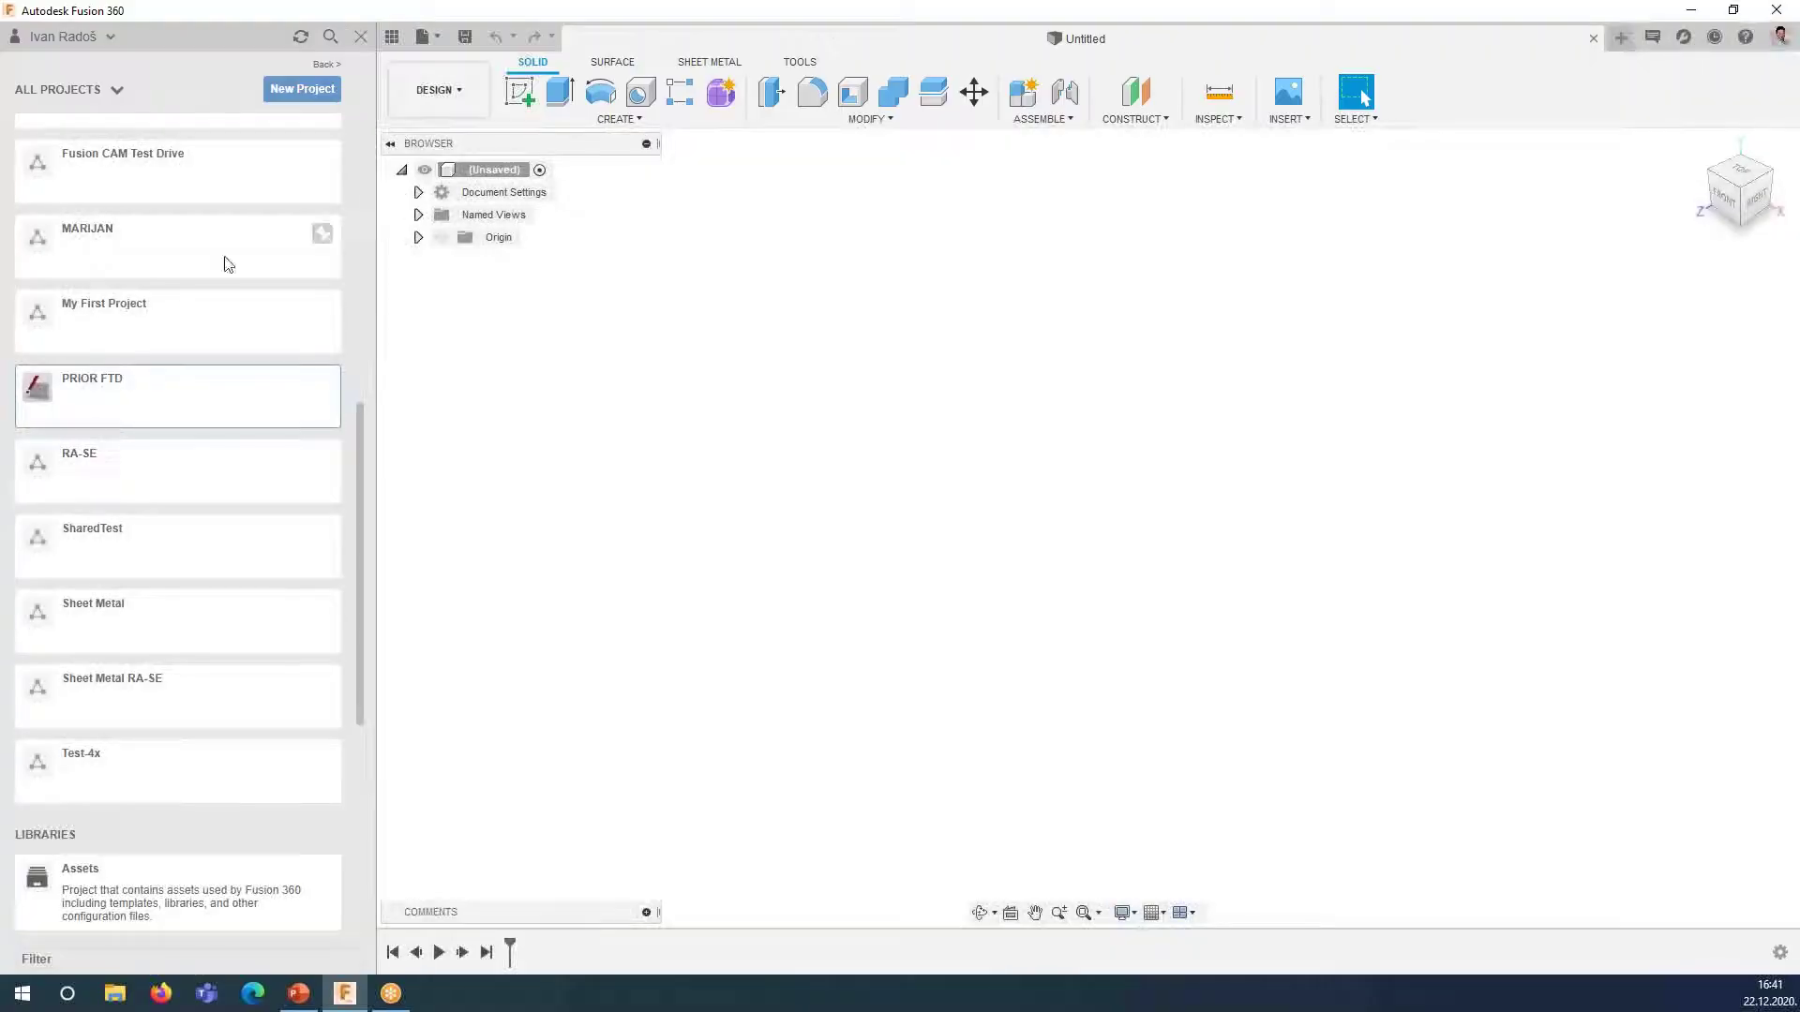
pyautogui.scroll(2, 225, 266)
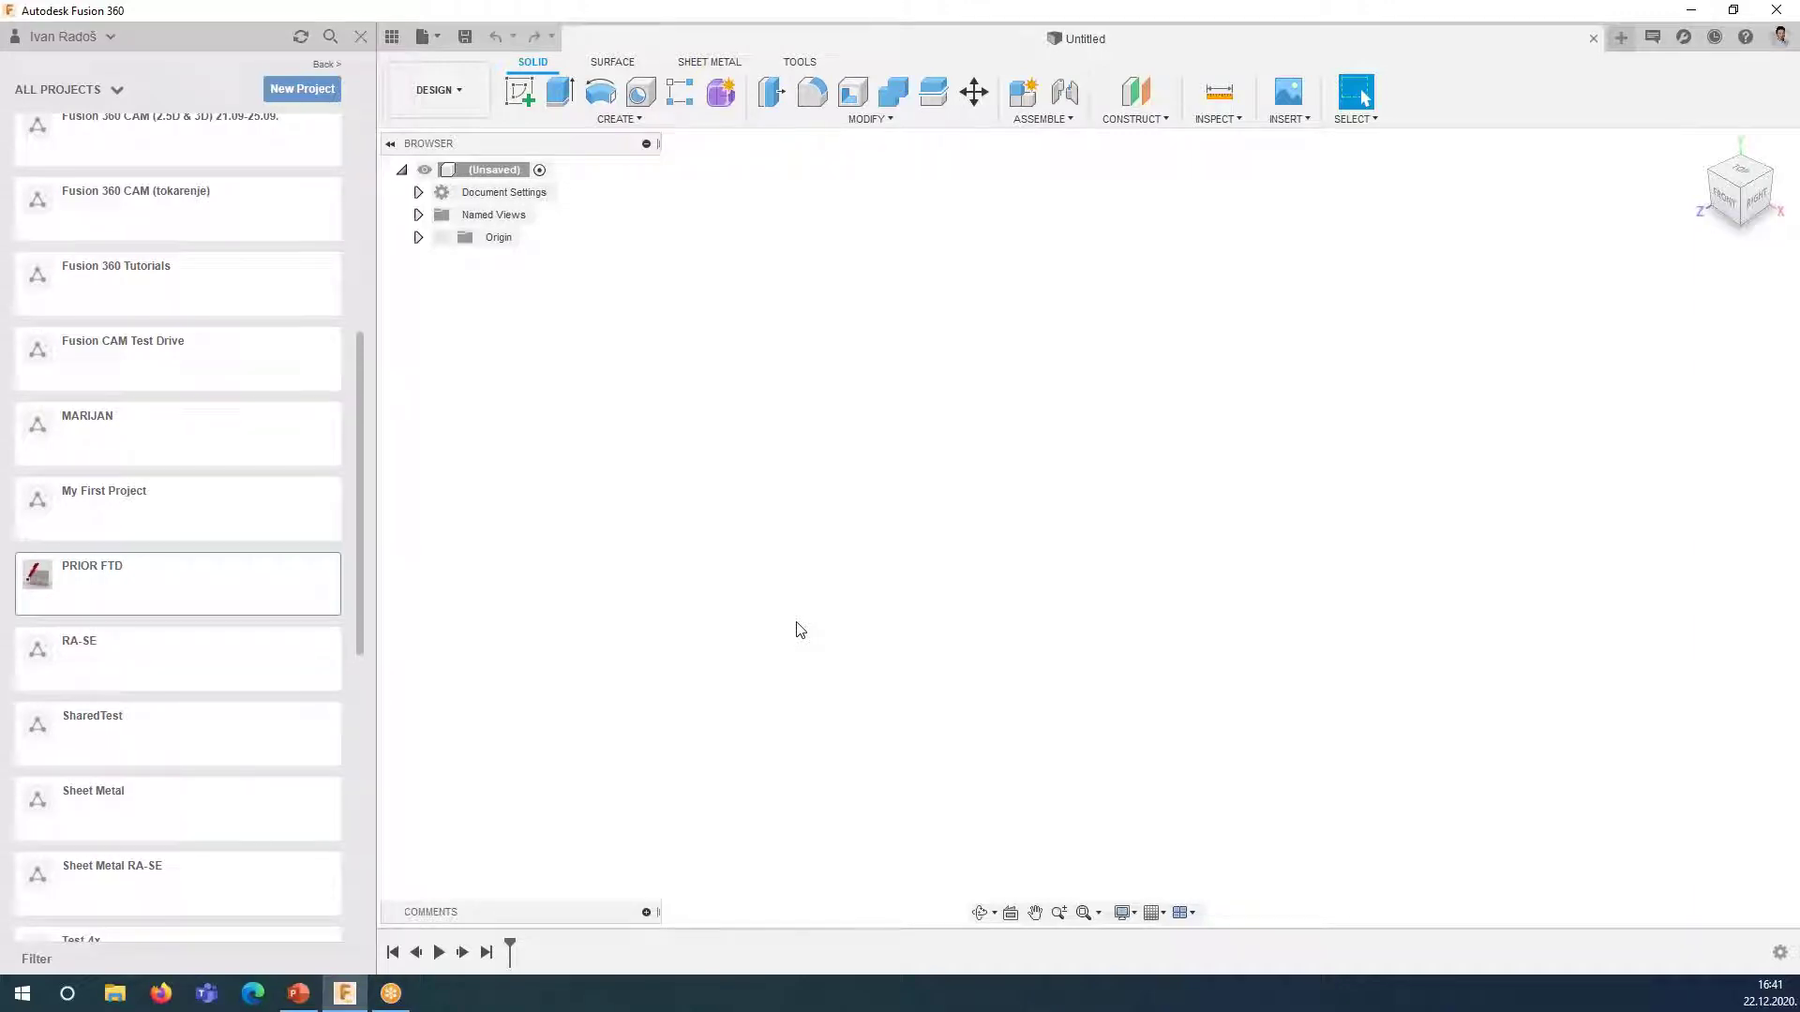
pyautogui.scroll(8, 215, 647)
pyautogui.scroll(-5, 214, 647)
pyautogui.scroll(-1, 211, 628)
pyautogui.scroll(-4, 215, 642)
pyautogui.scroll(-1, 253, 722)
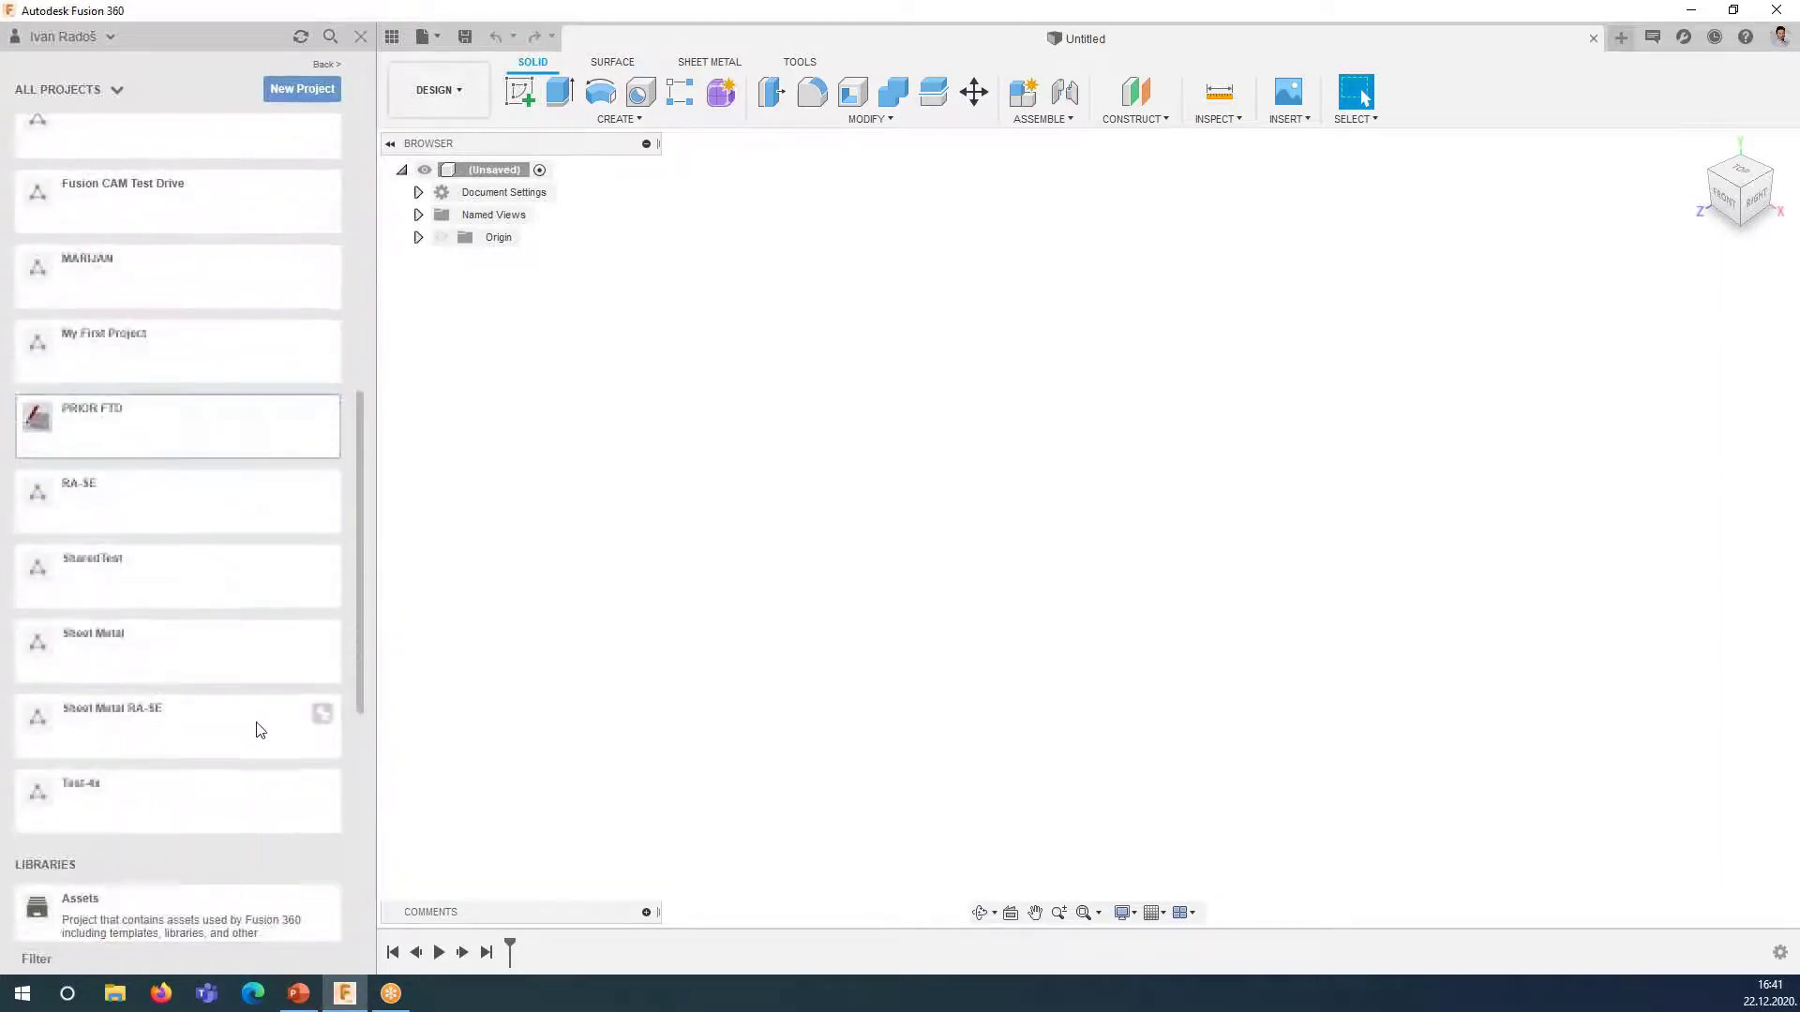
pyautogui.scroll(9, 257, 727)
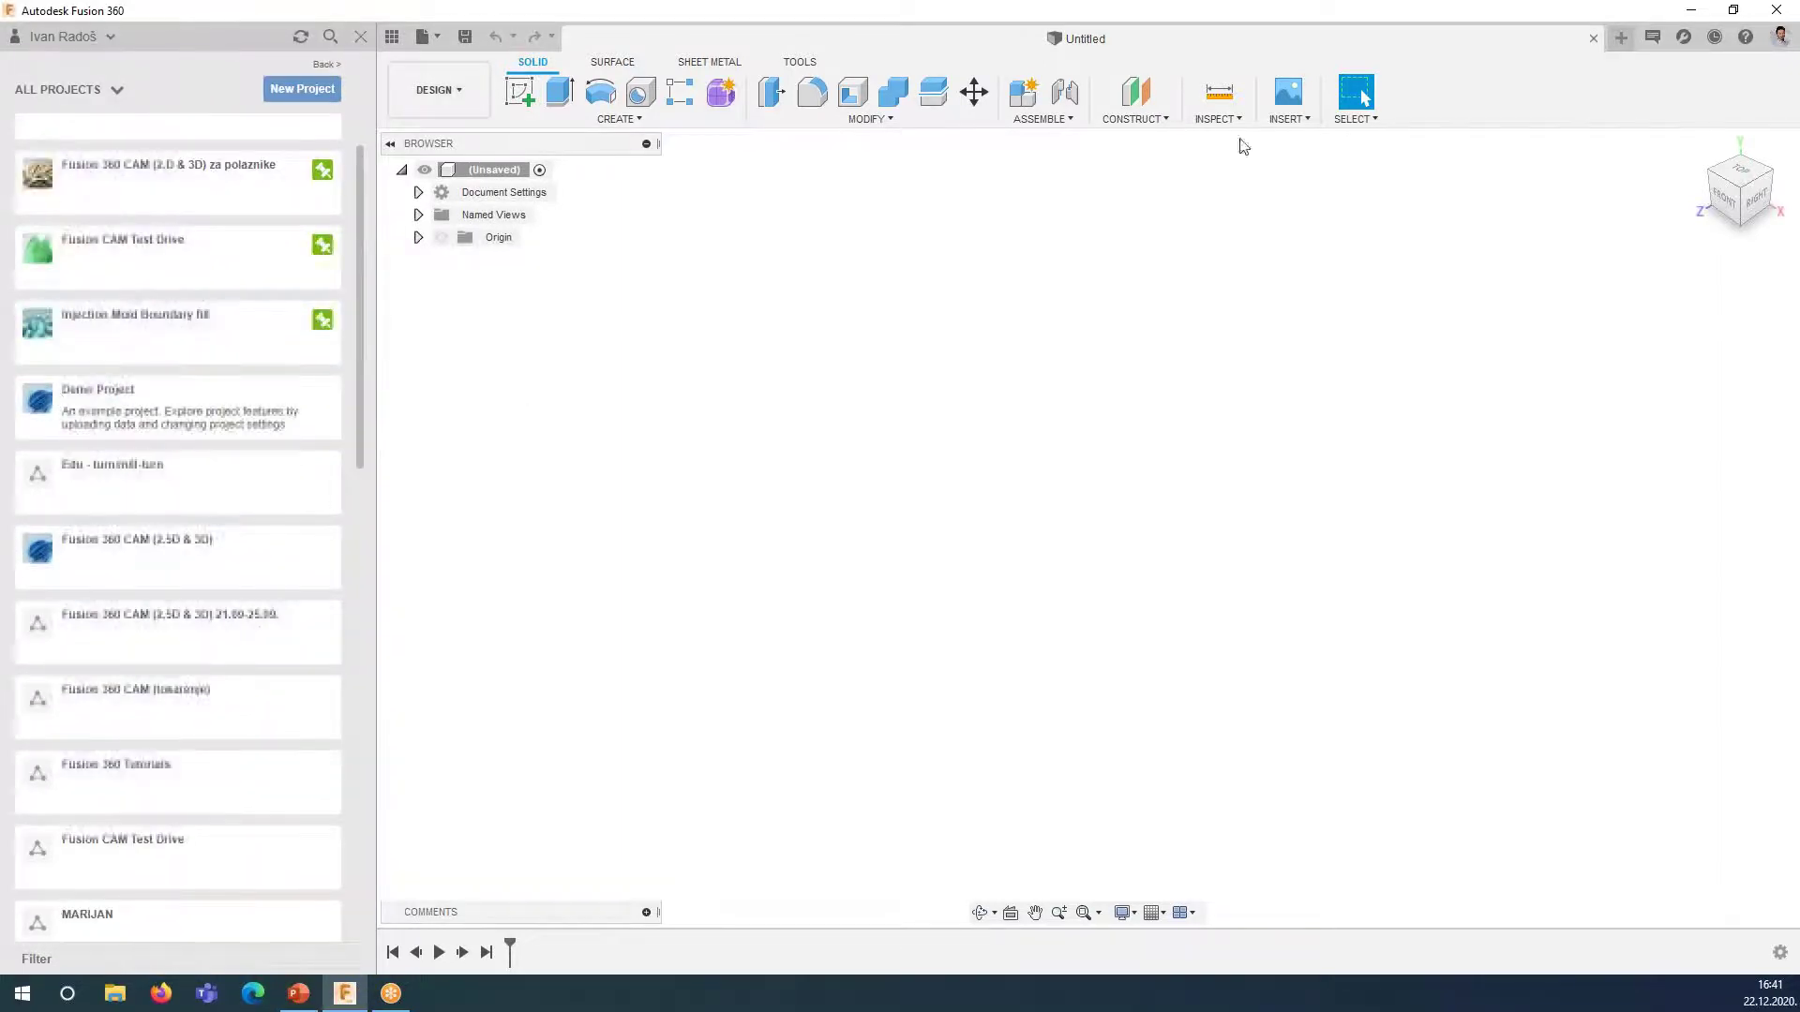
pyautogui.scroll(2, 199, 362)
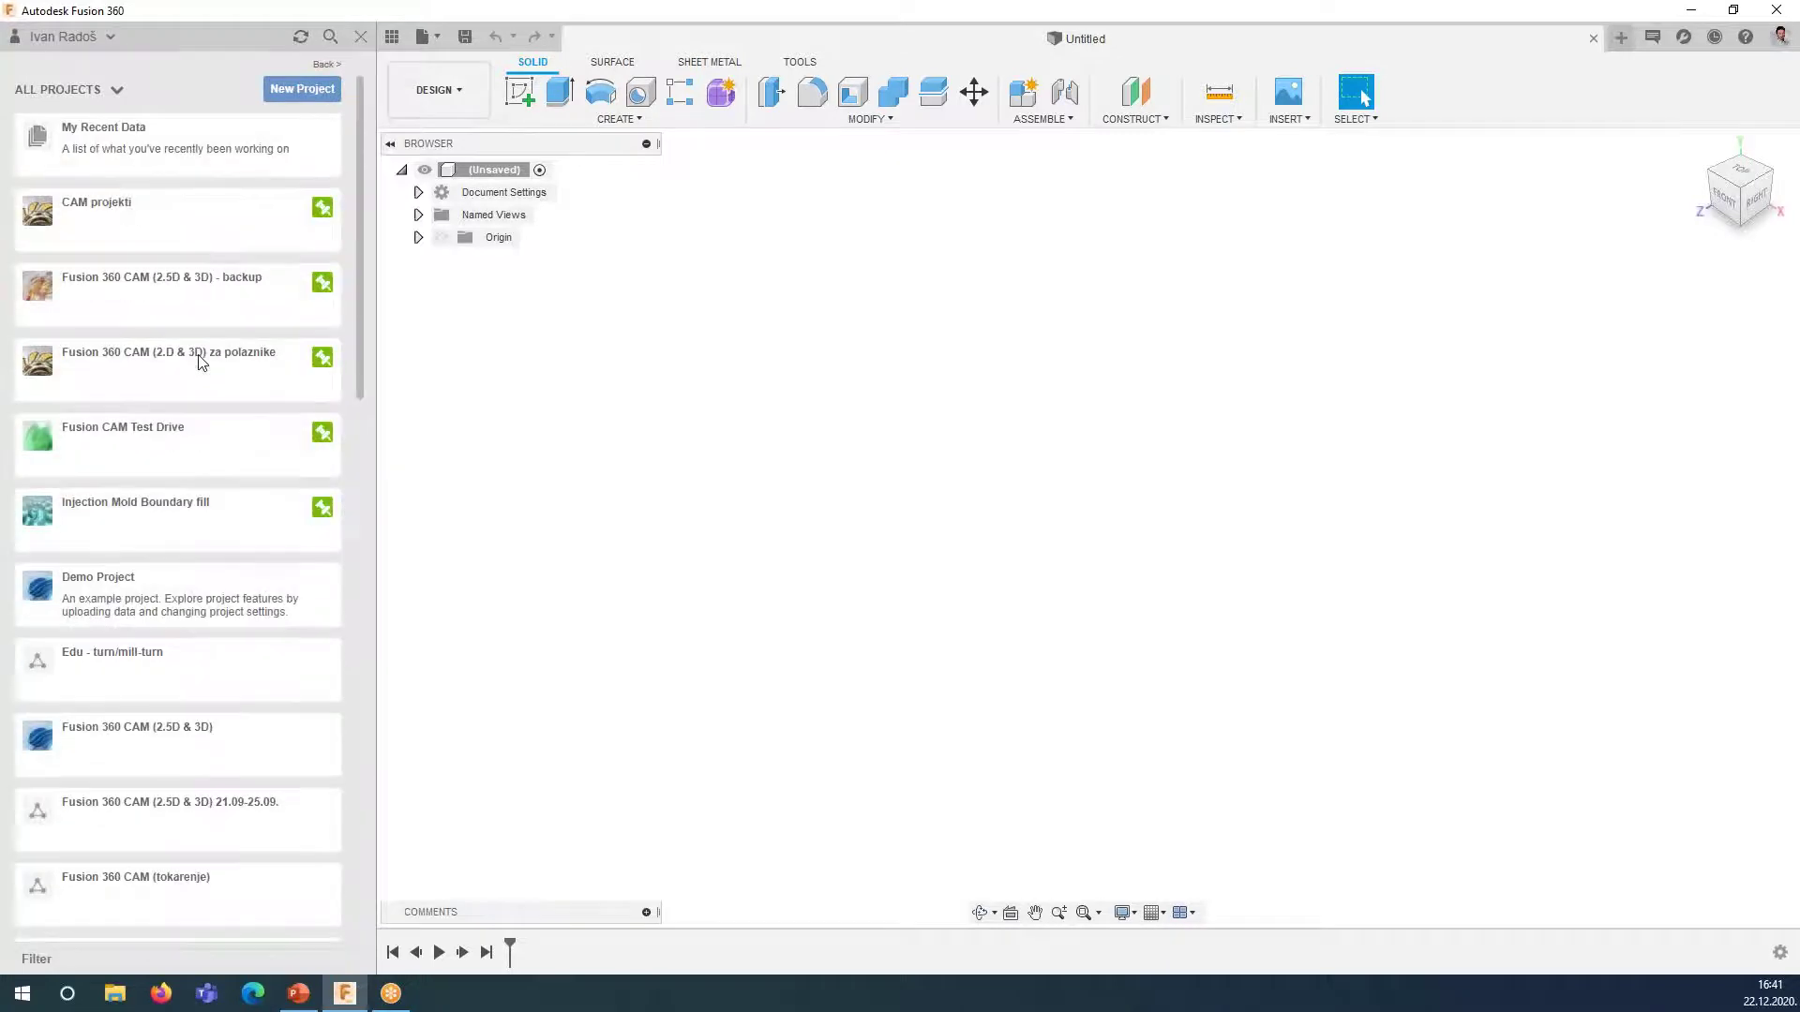
pyautogui.scroll(-3, 225, 300)
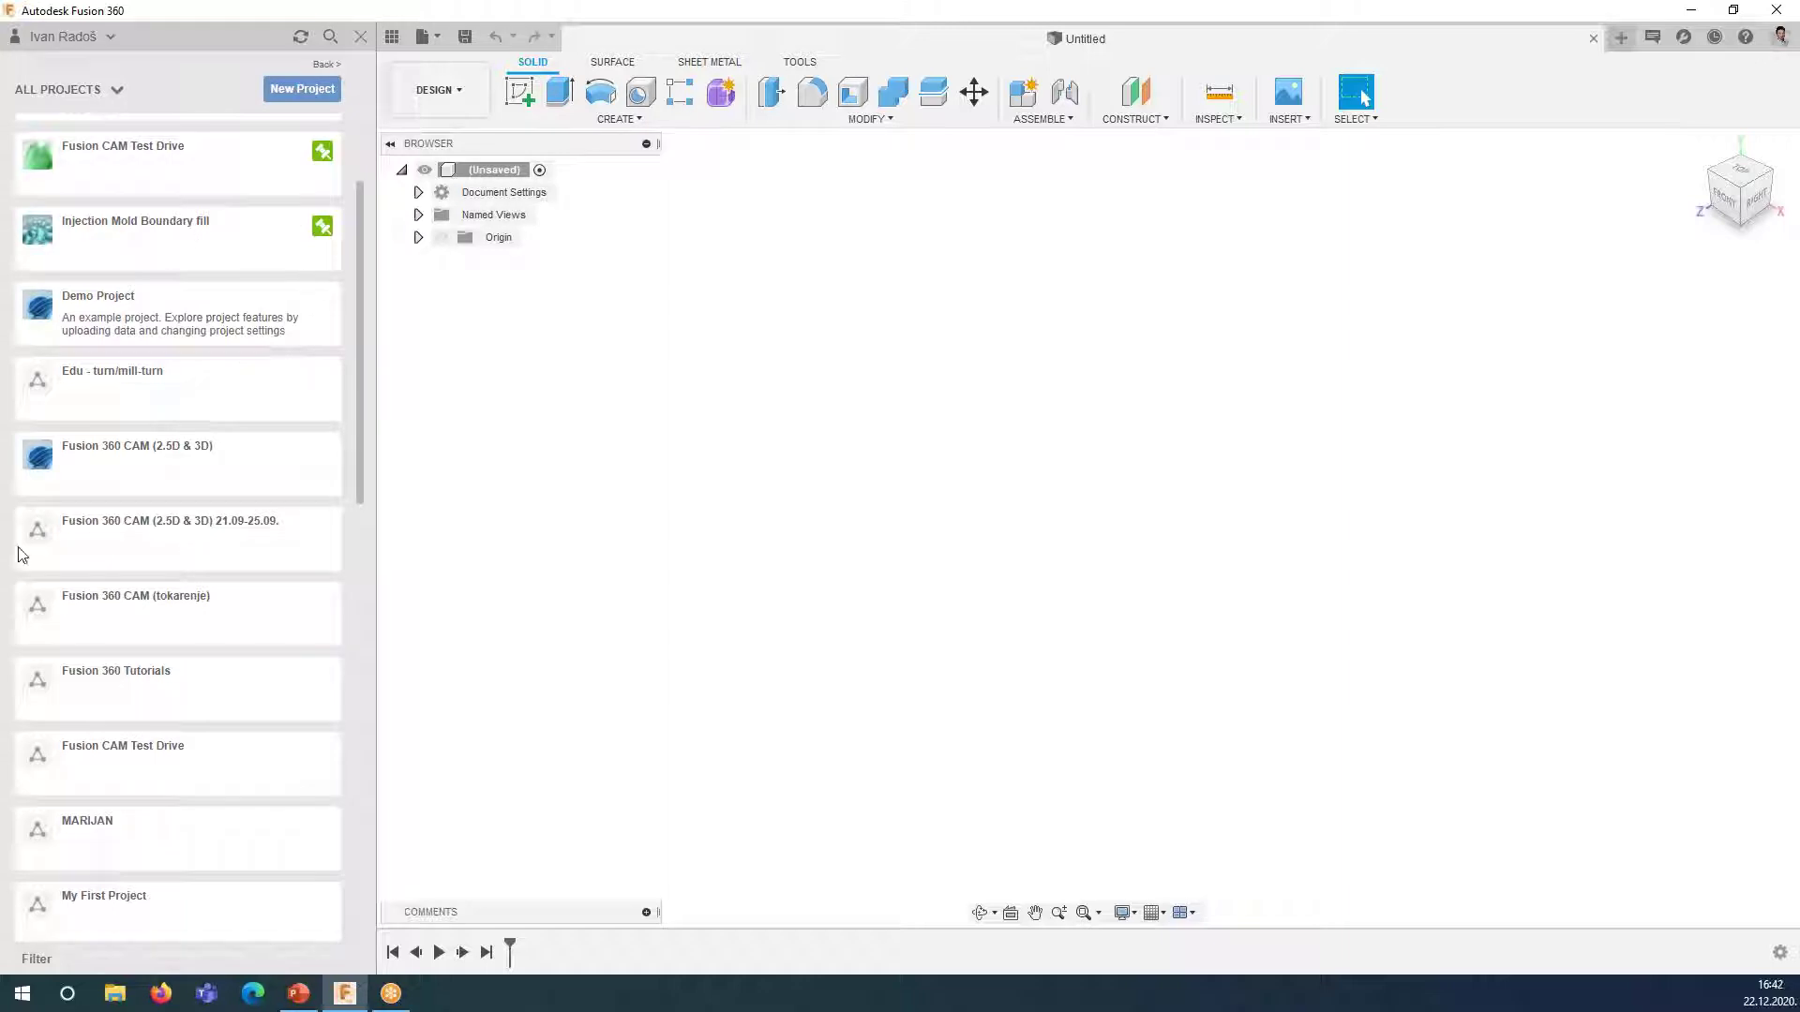
pyautogui.scroll(-1, 58, 654)
pyautogui.scroll(-1, 58, 653)
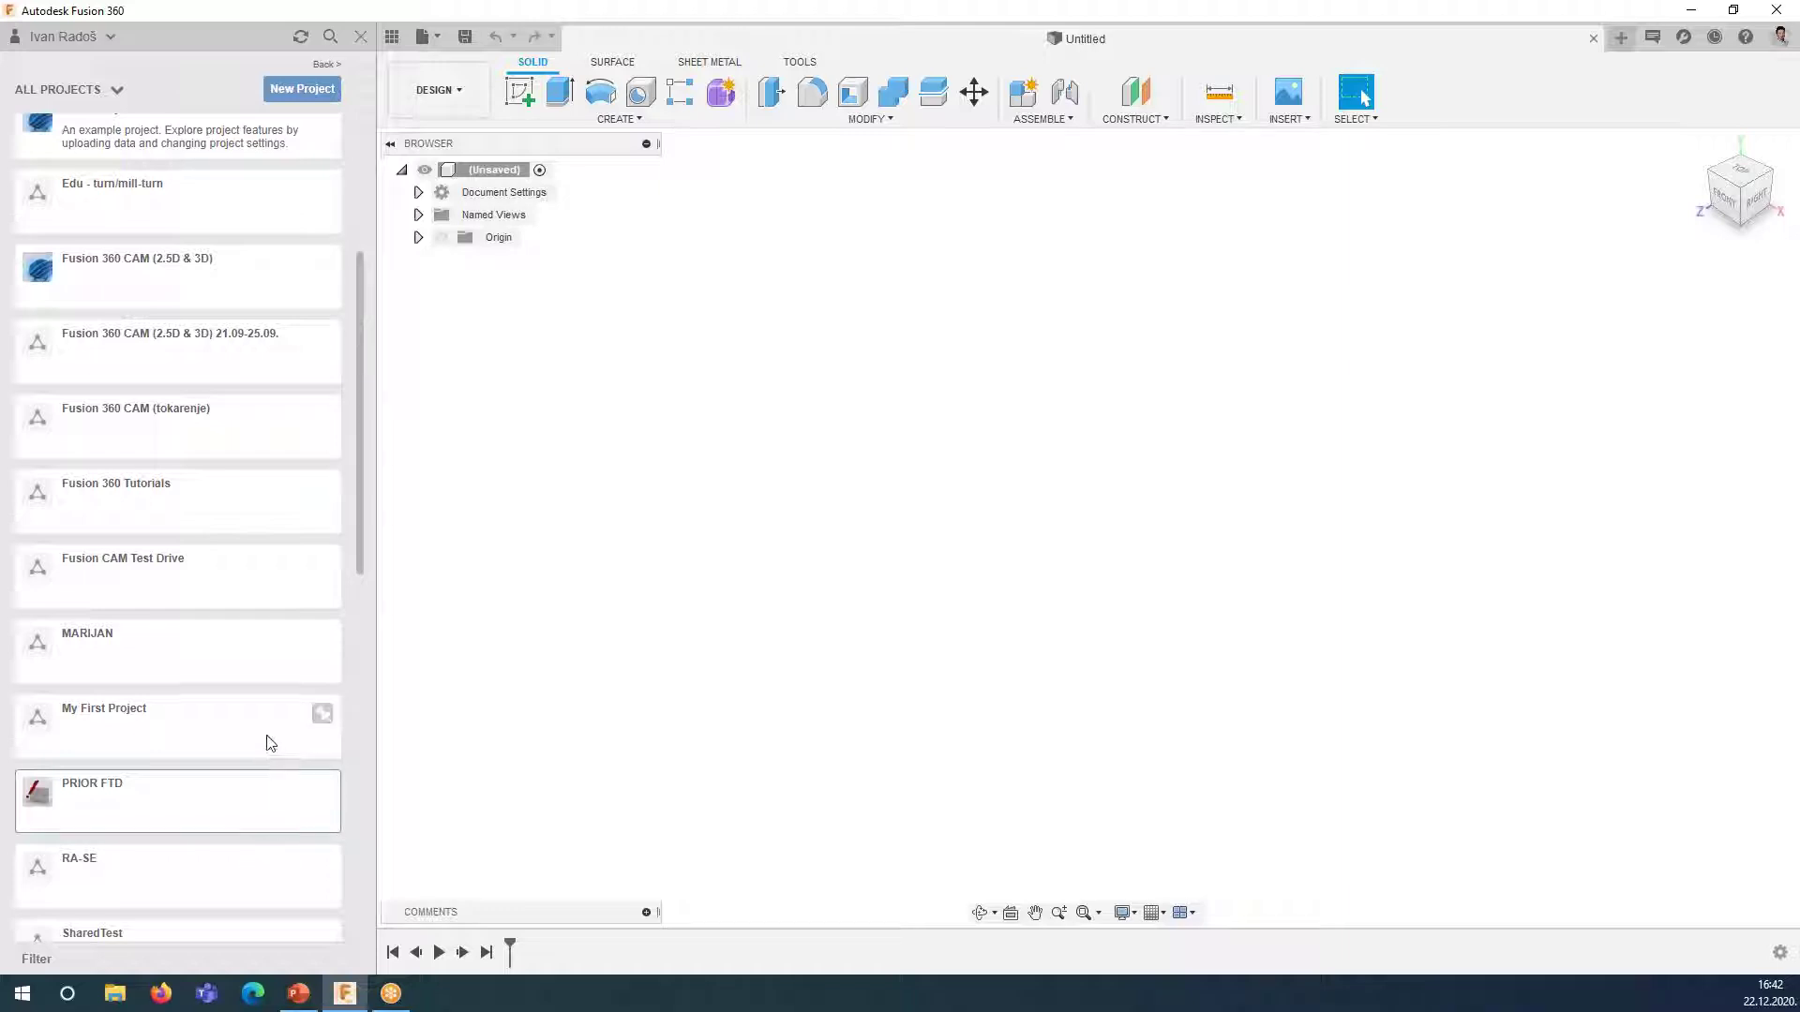
pyautogui.scroll(-1, 225, 634)
pyautogui.scroll(-1, 225, 635)
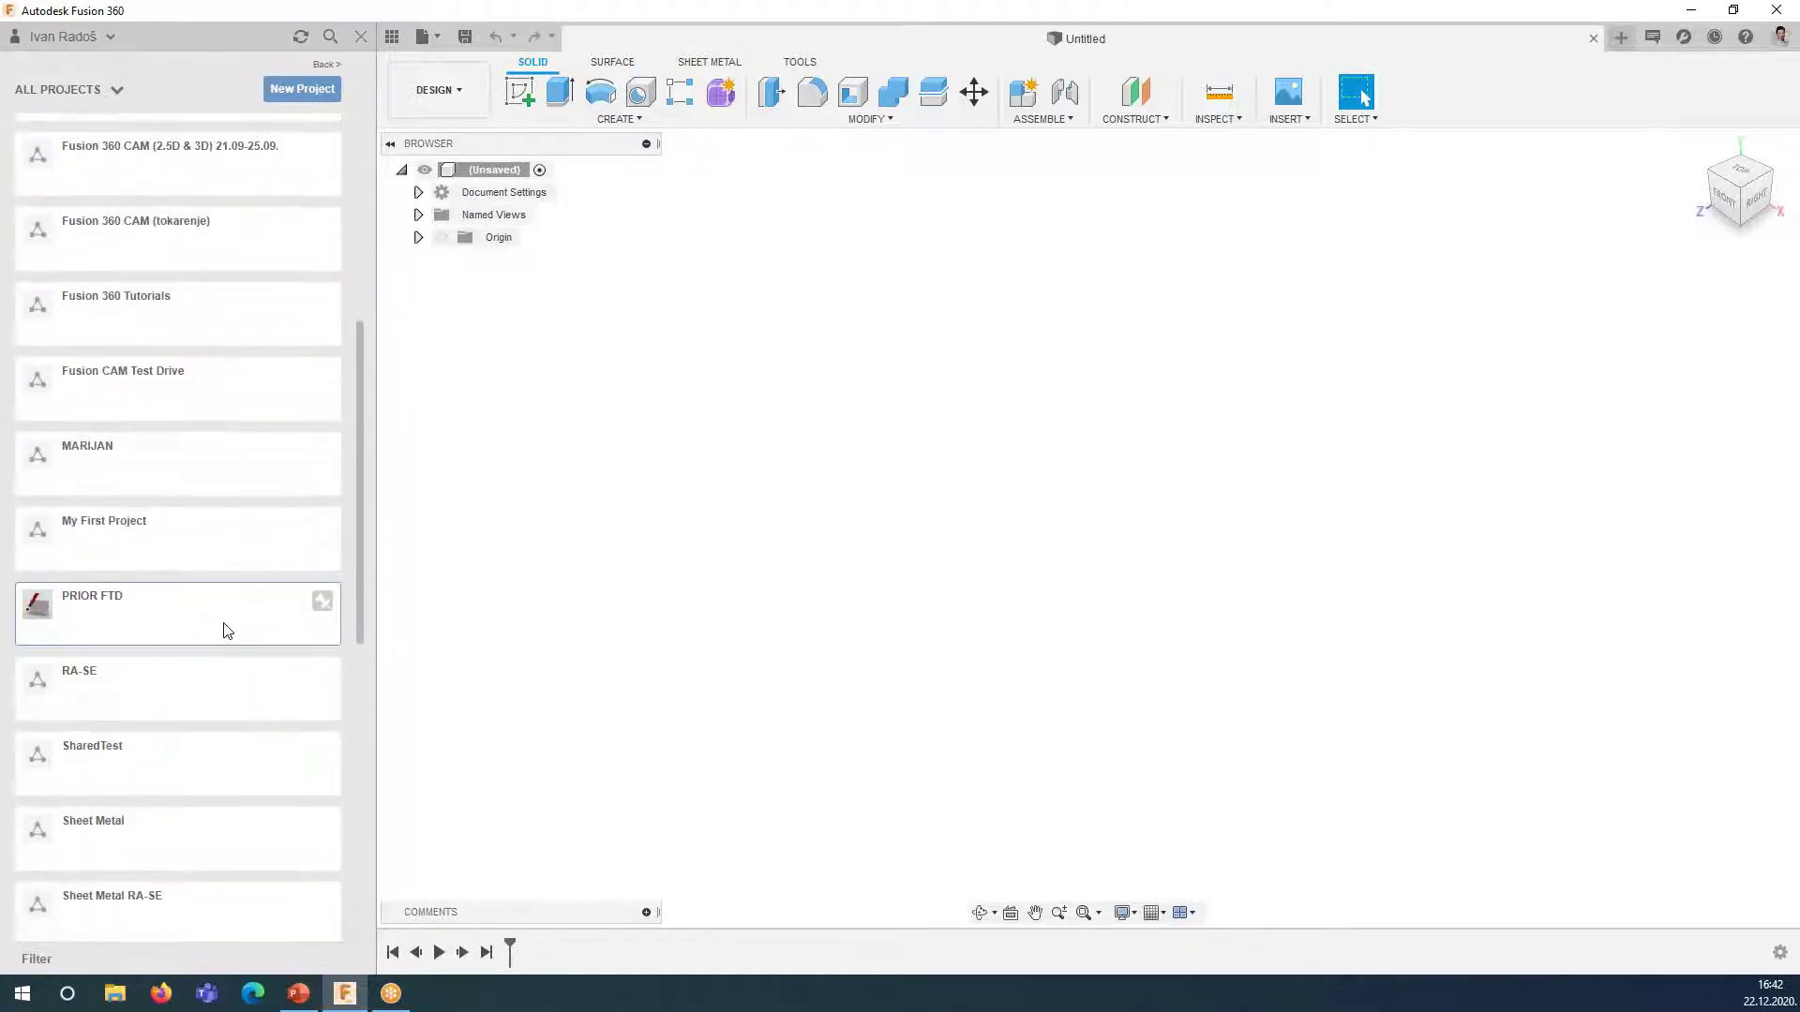
pyautogui.scroll(-1, 221, 631)
pyautogui.click(132, 739)
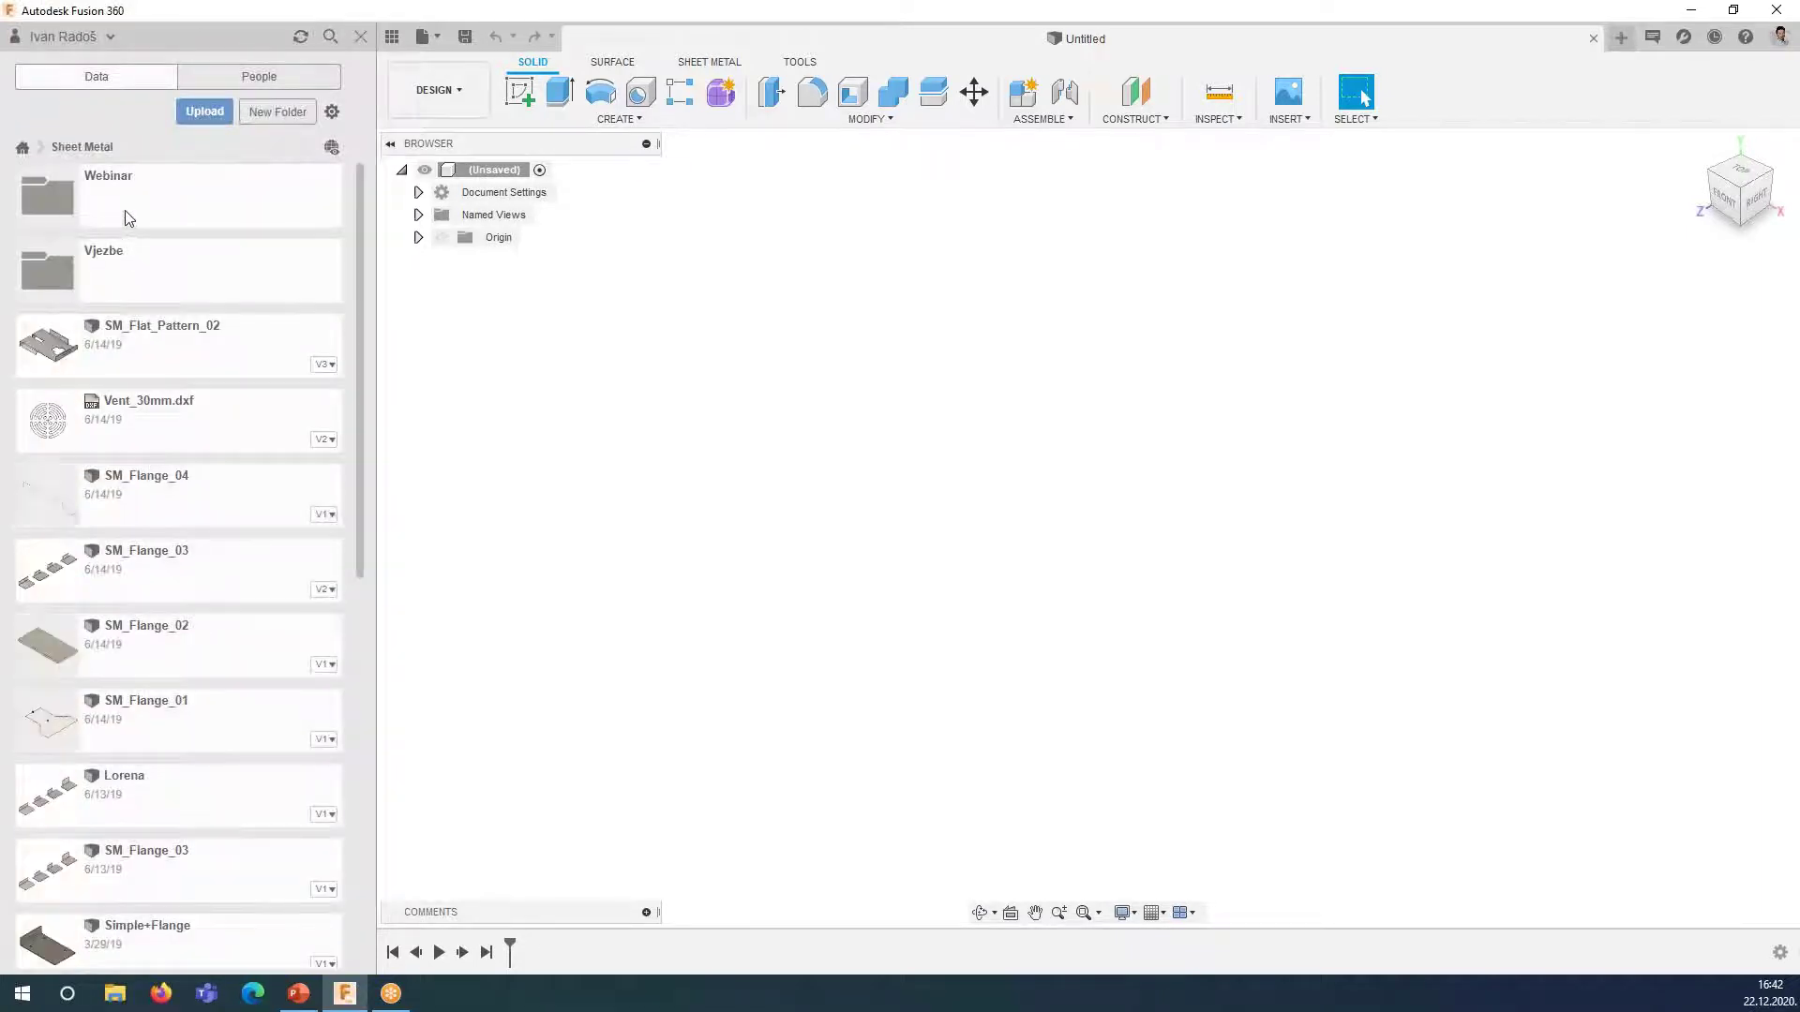
# - Open the Webinar folder in the Data Panel and keep the Design workspace selected
pyautogui.click(125, 217)
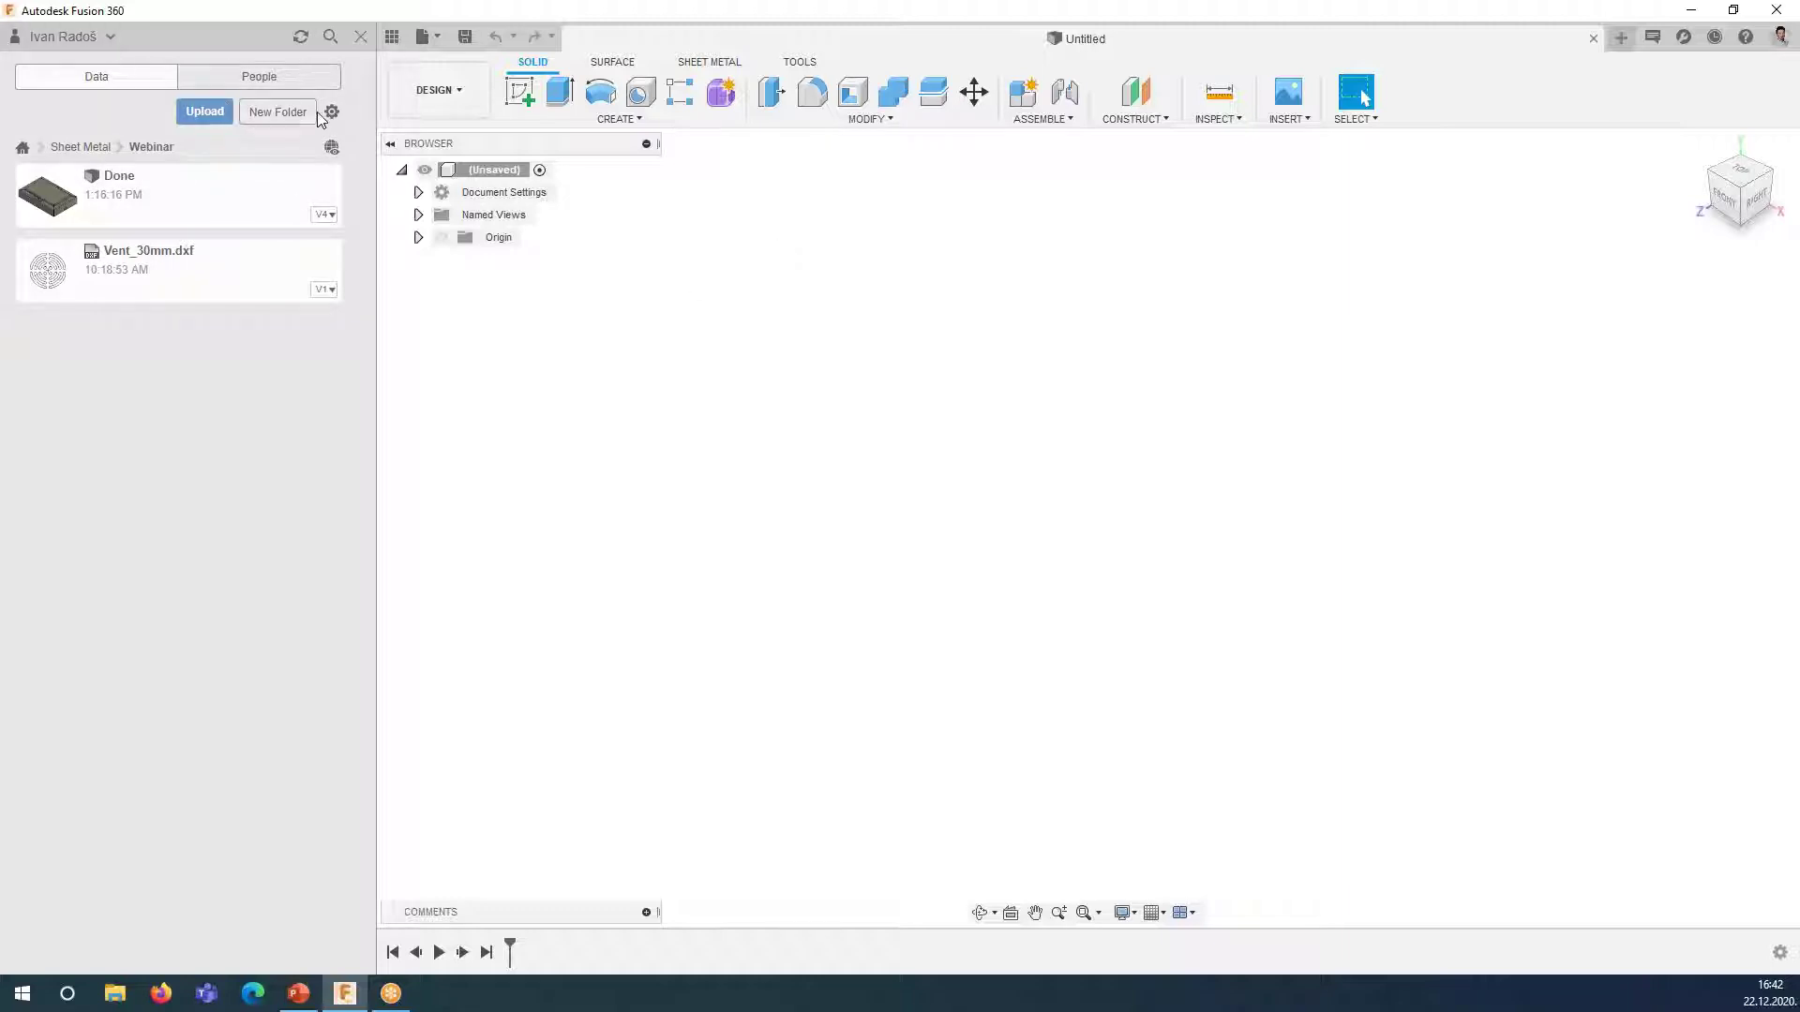
pyautogui.click(451, 110)
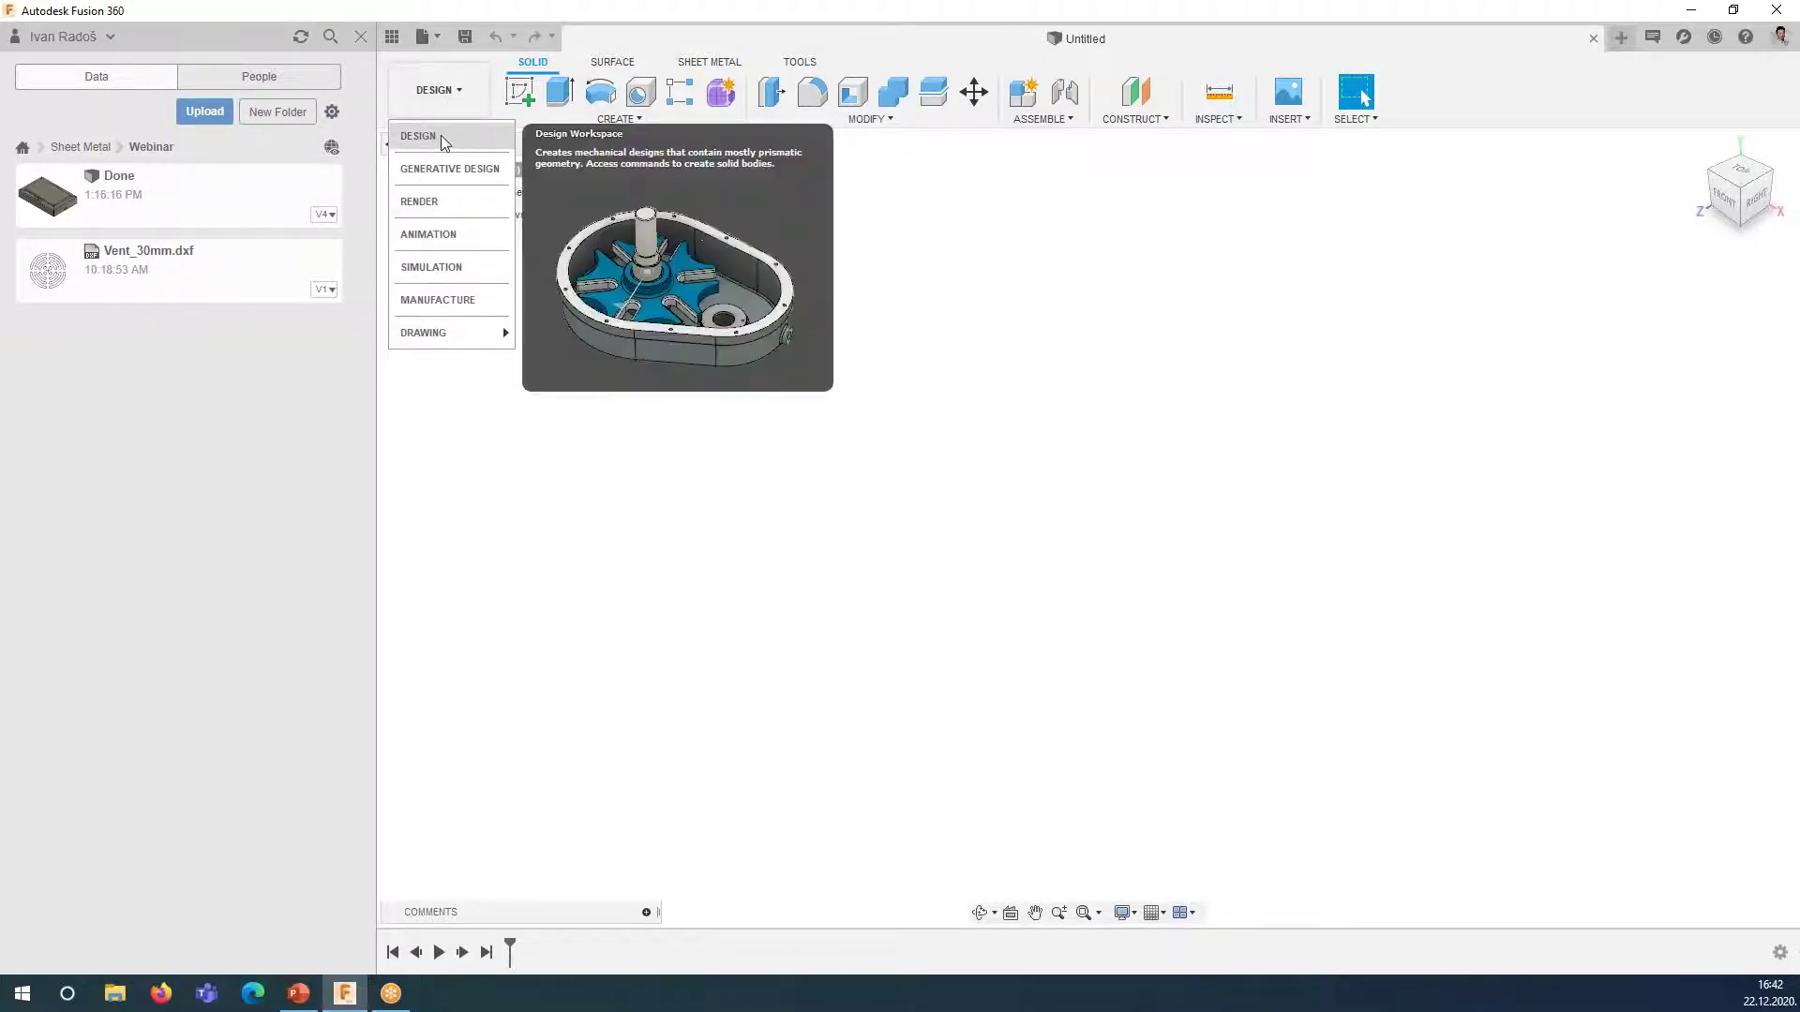
pyautogui.click(405, 141)
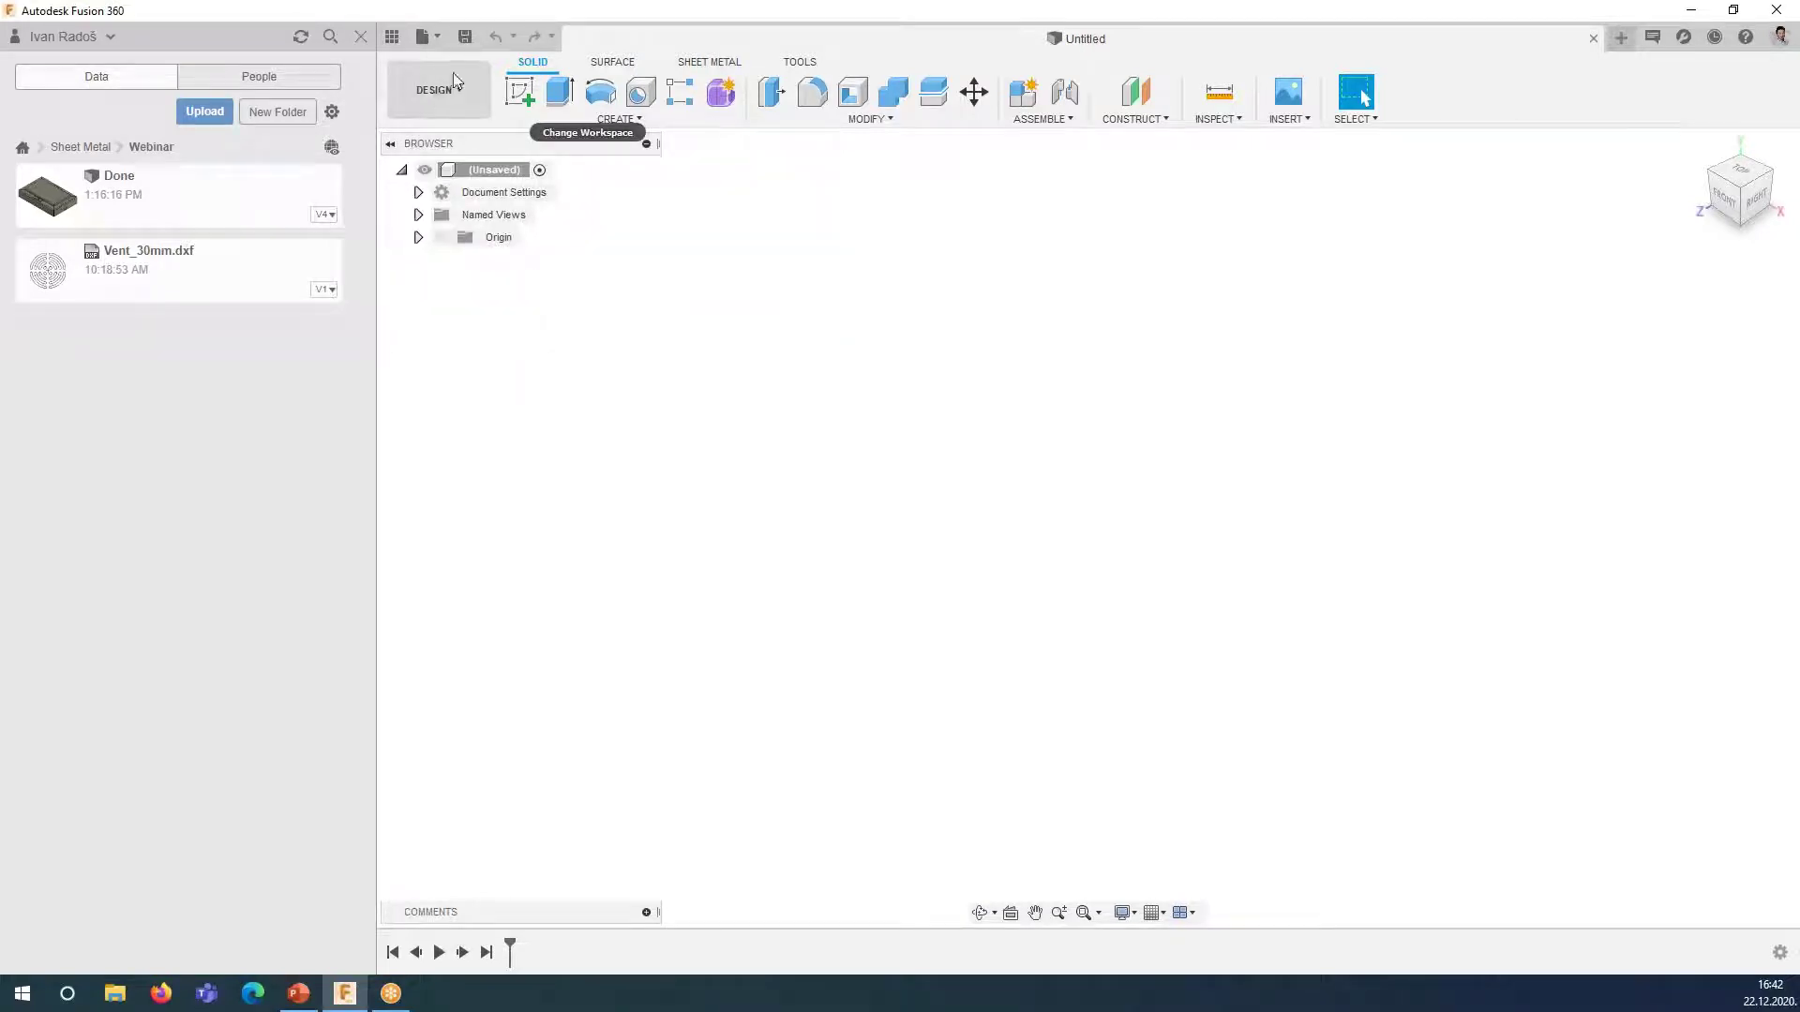
# - Activate the SHEET METAL toolbar tab in the untitled design
pyautogui.click(710, 64)
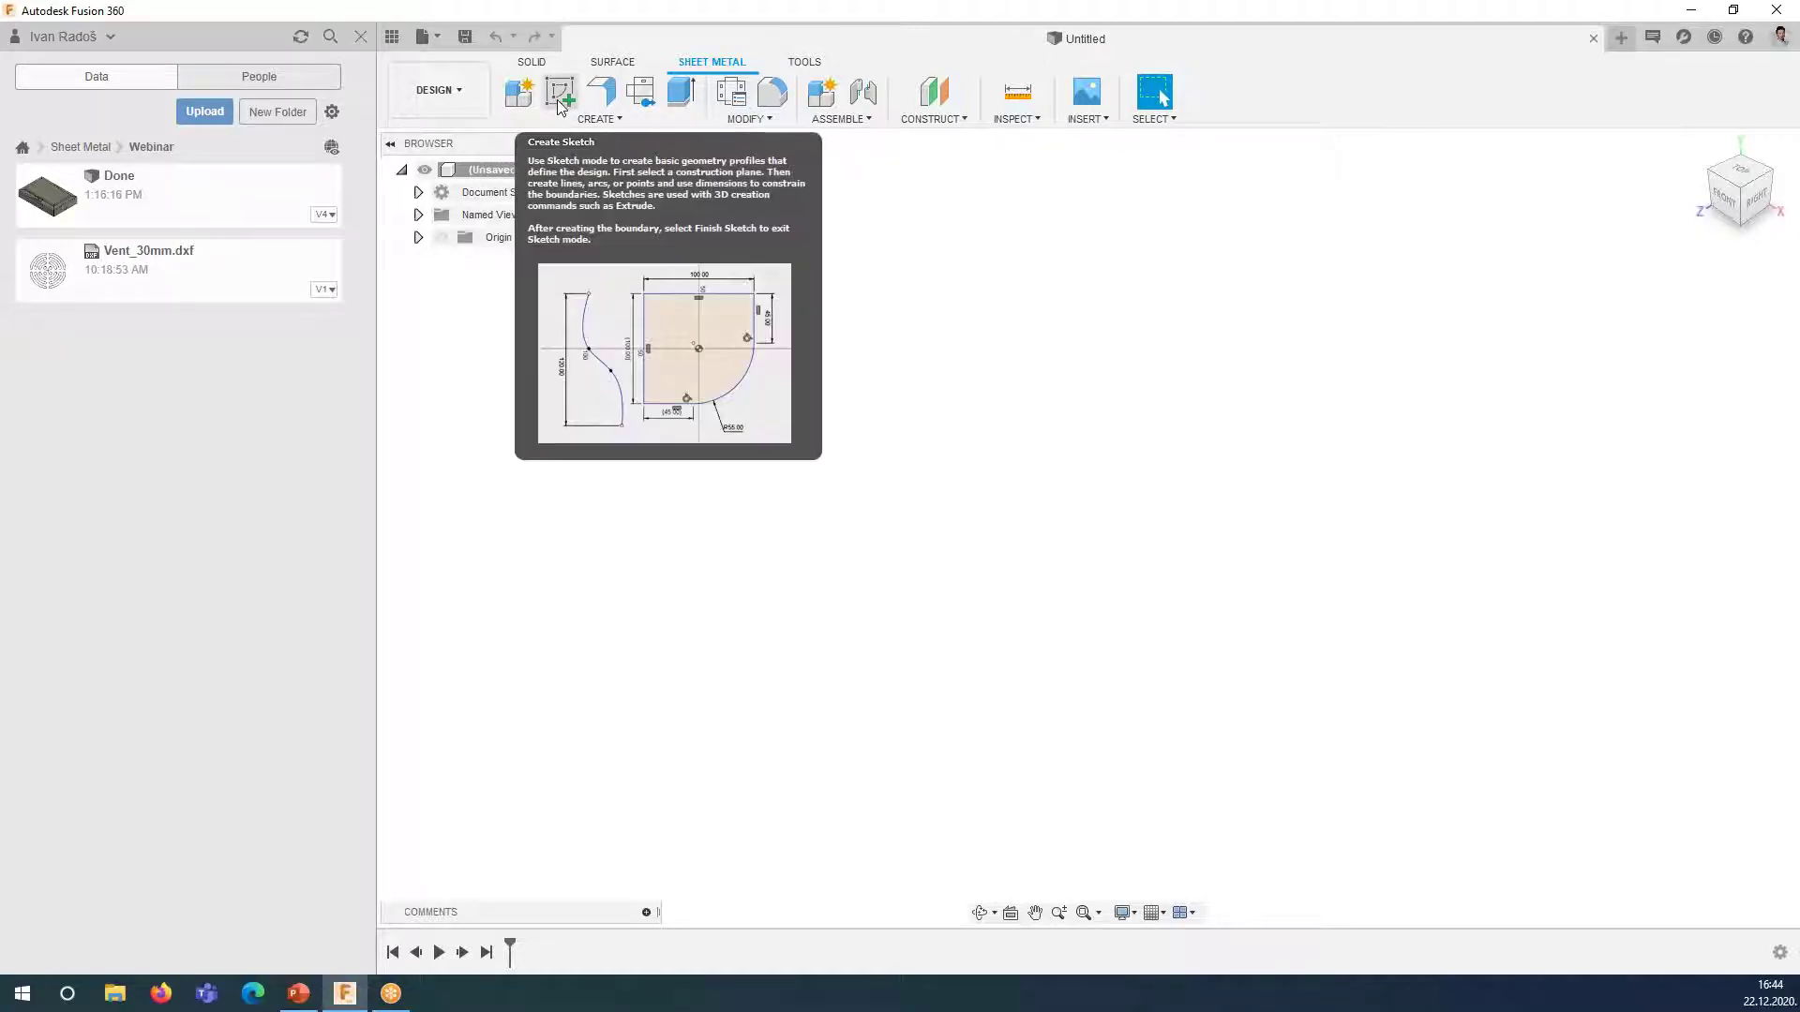
# - On the horizontal origin plane, sketch a center rectangle at the origin, 300 mm wide and 200 mm high
pyautogui.click(559, 93)
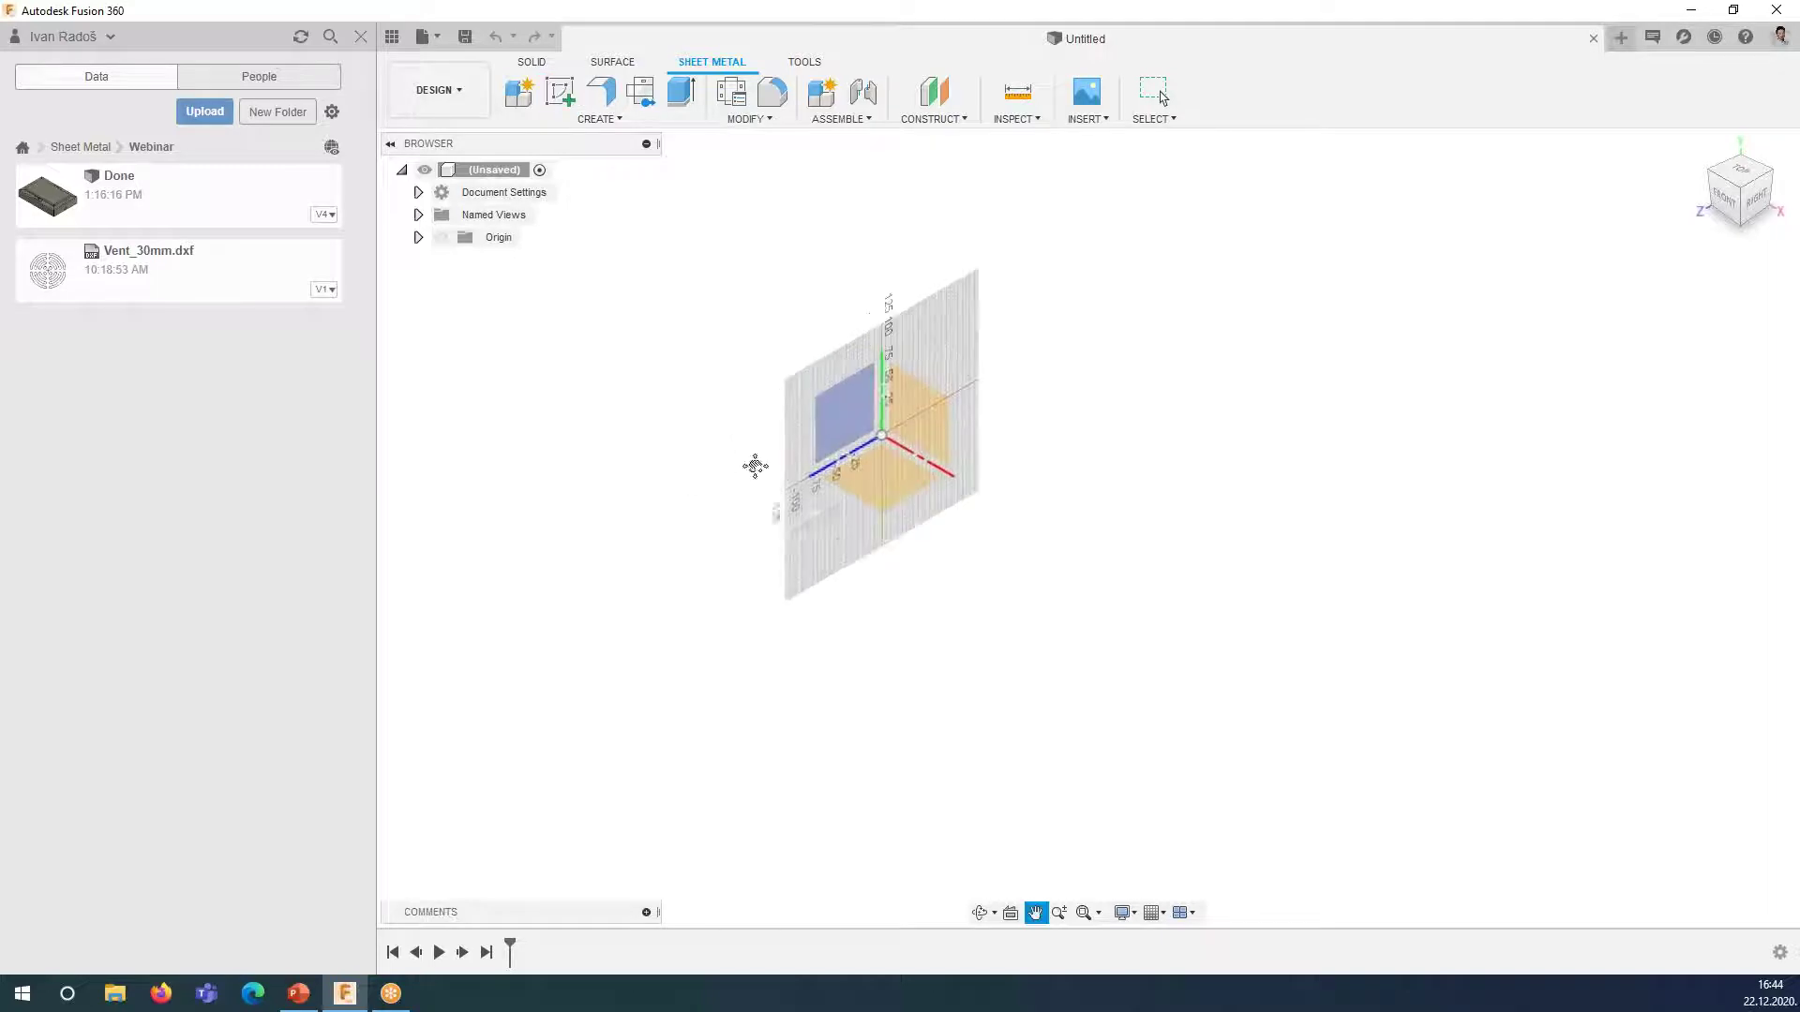
pyautogui.click(906, 654)
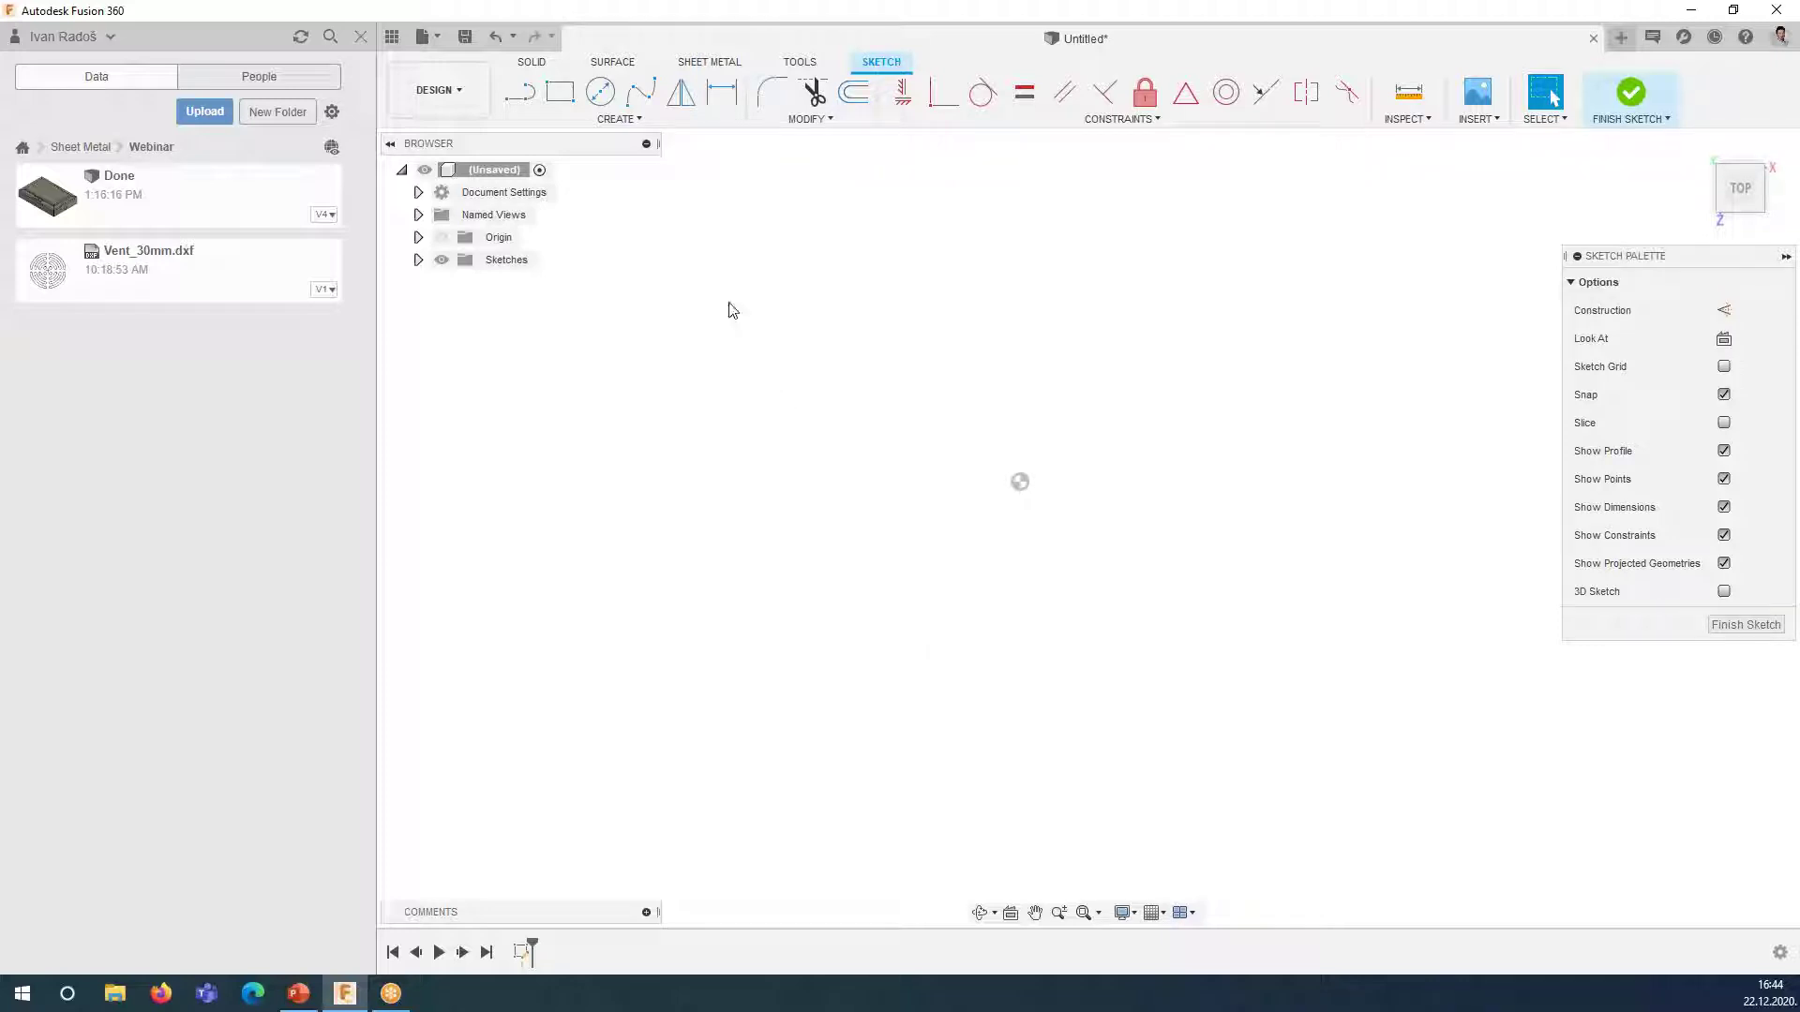
pyautogui.click(616, 122)
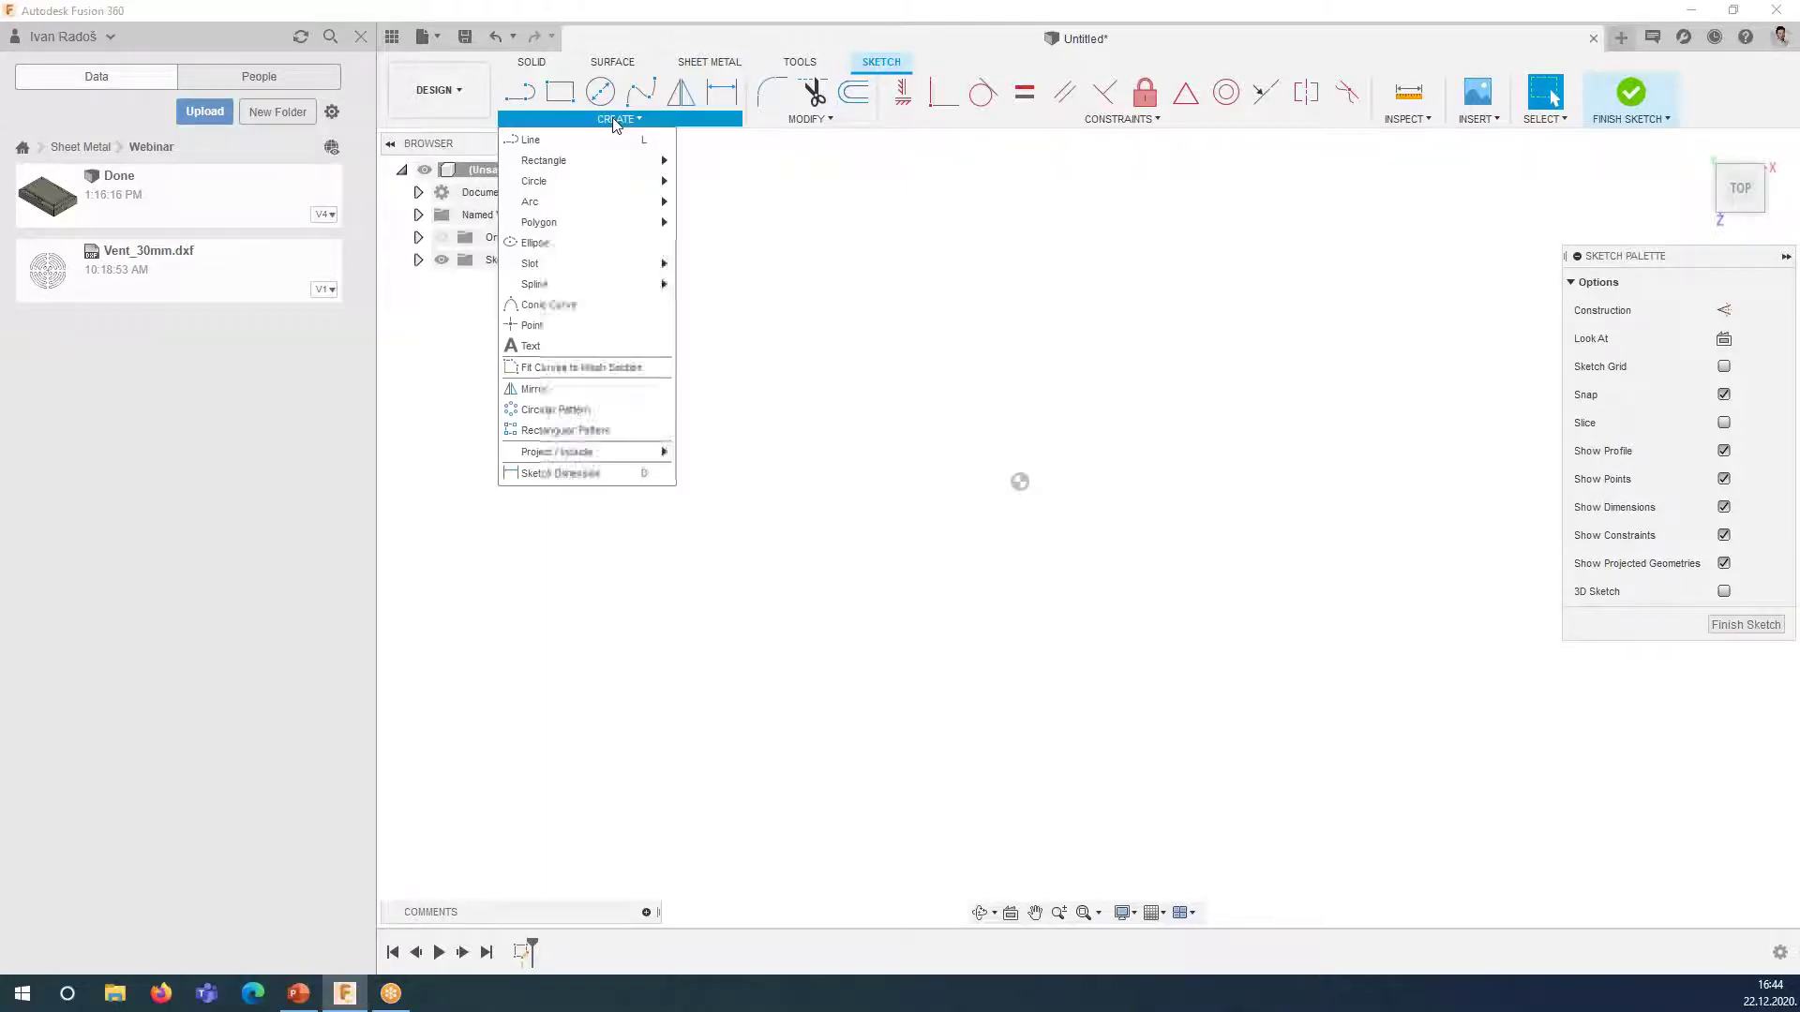
pyautogui.moveTo(544, 160)
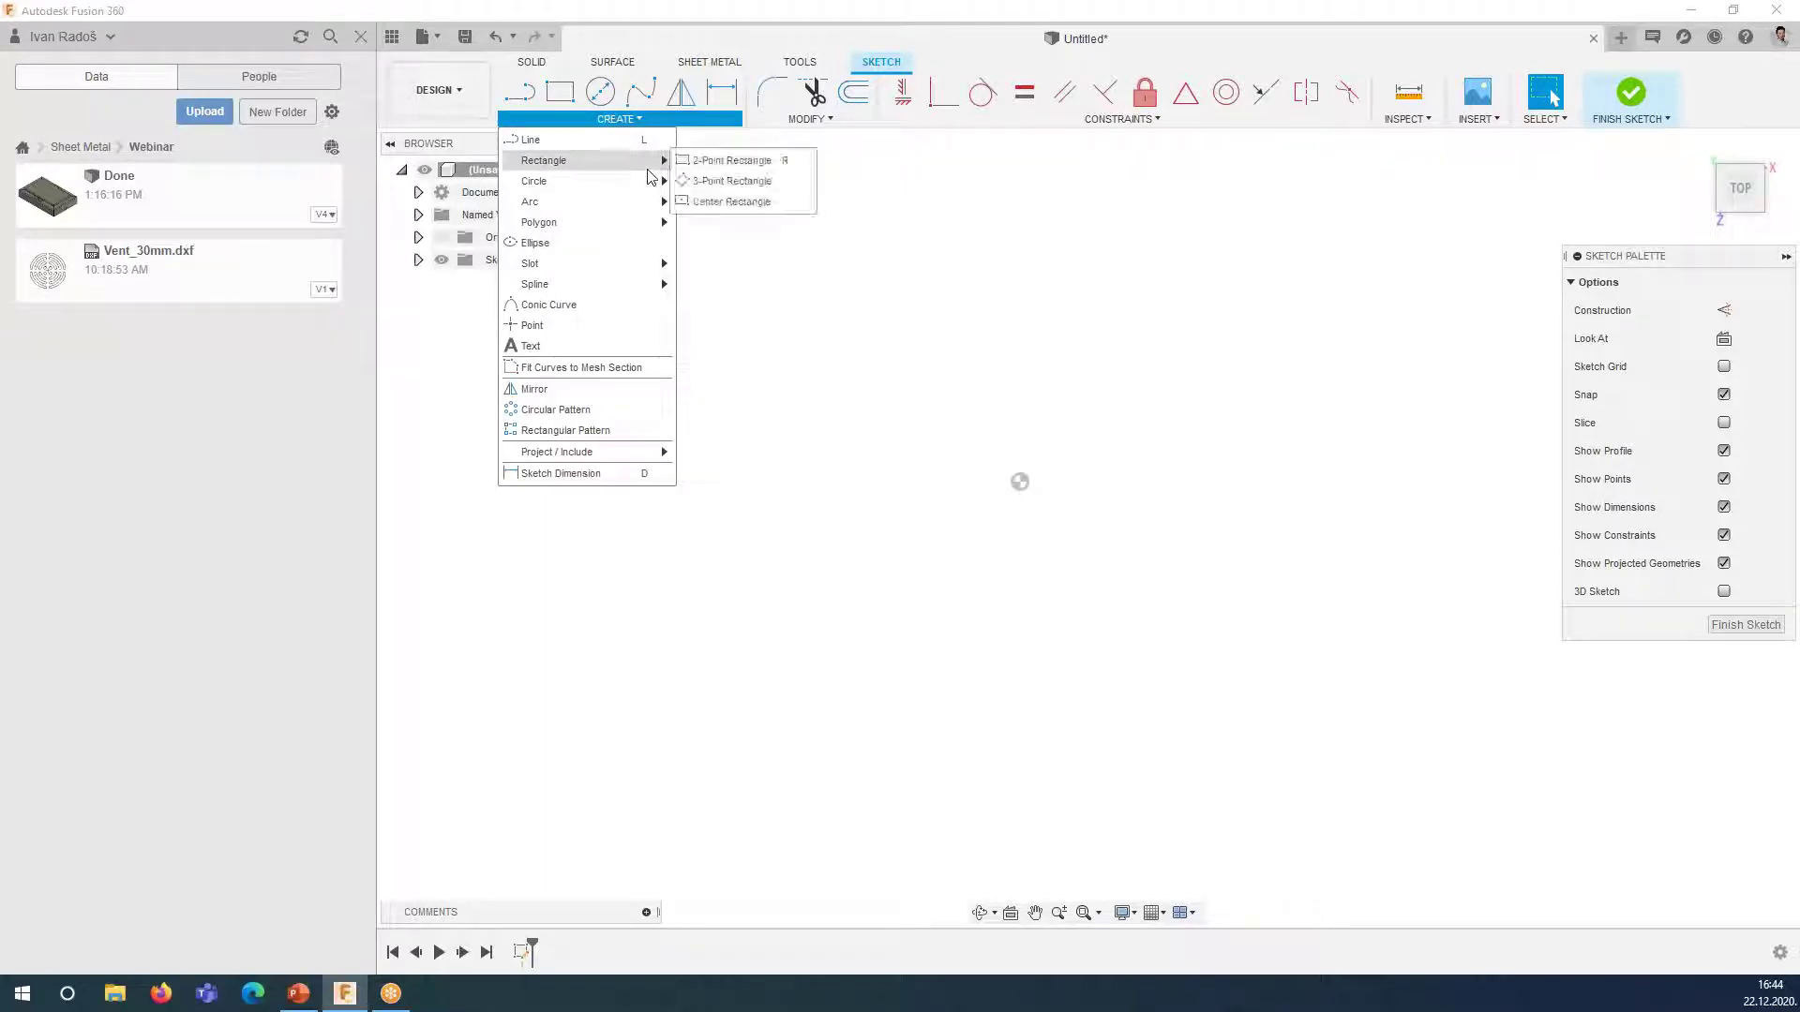
pyautogui.click(761, 204)
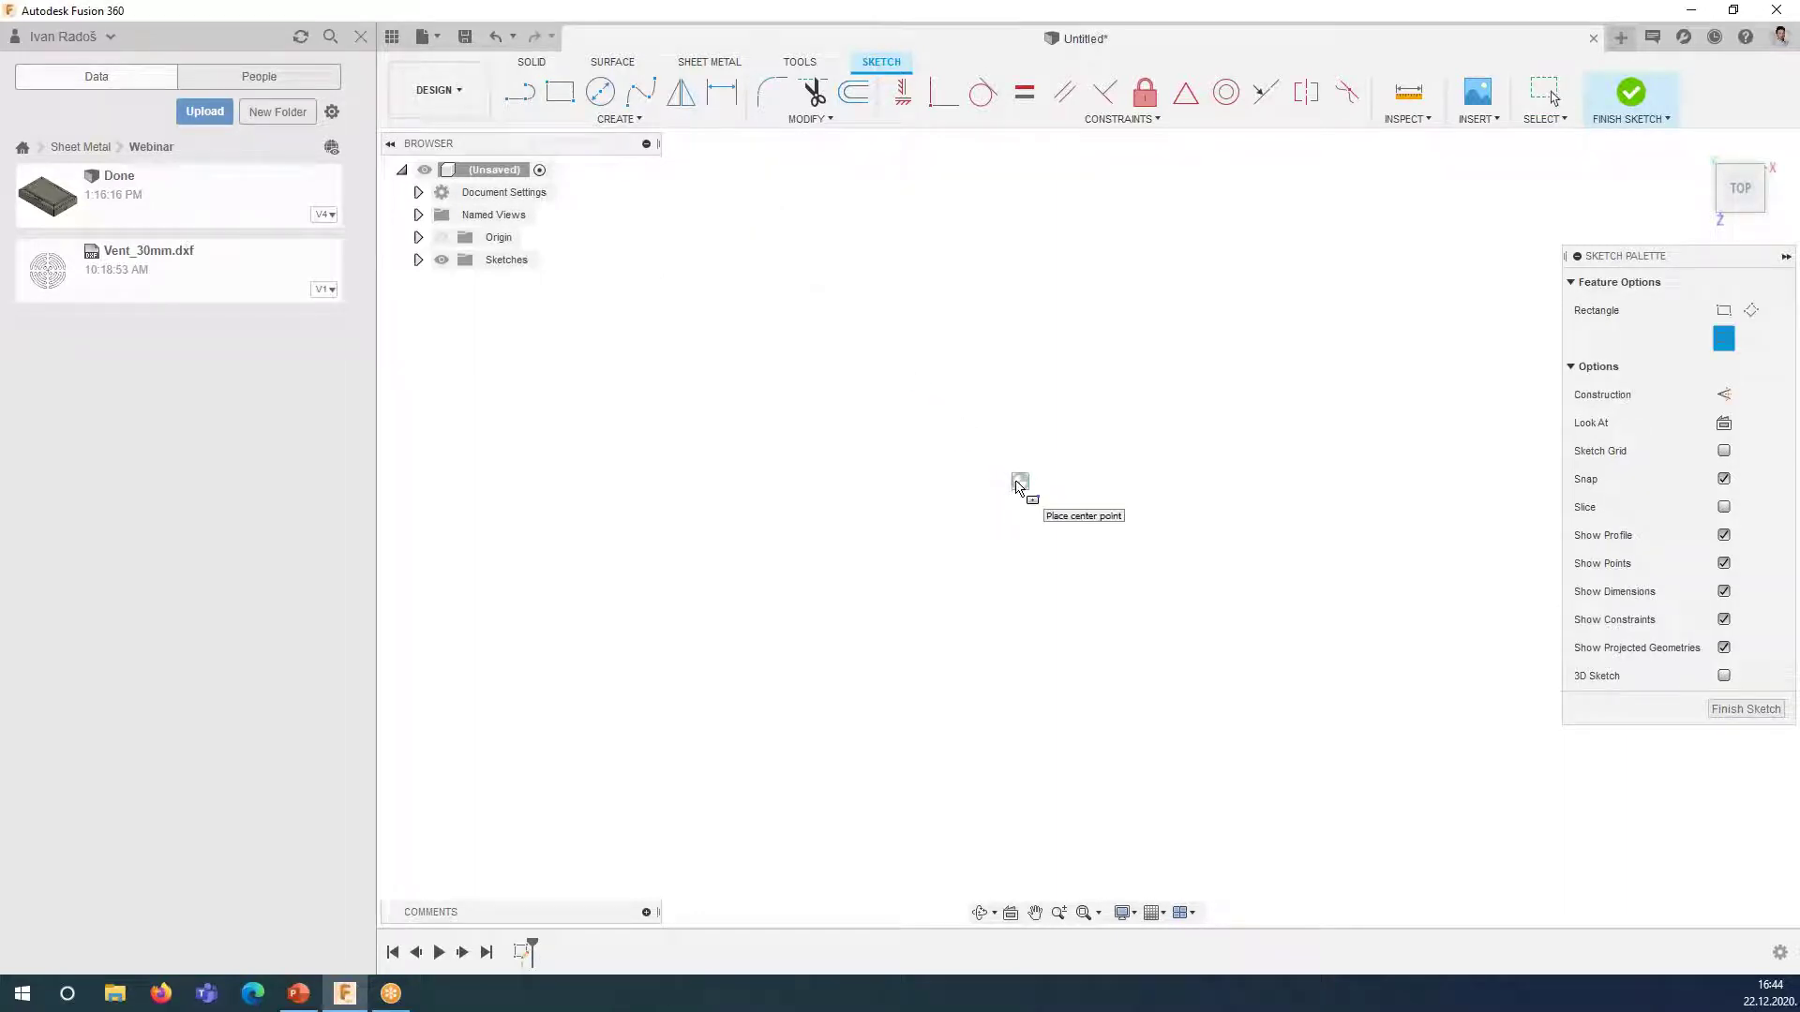
pyautogui.click(1020, 482)
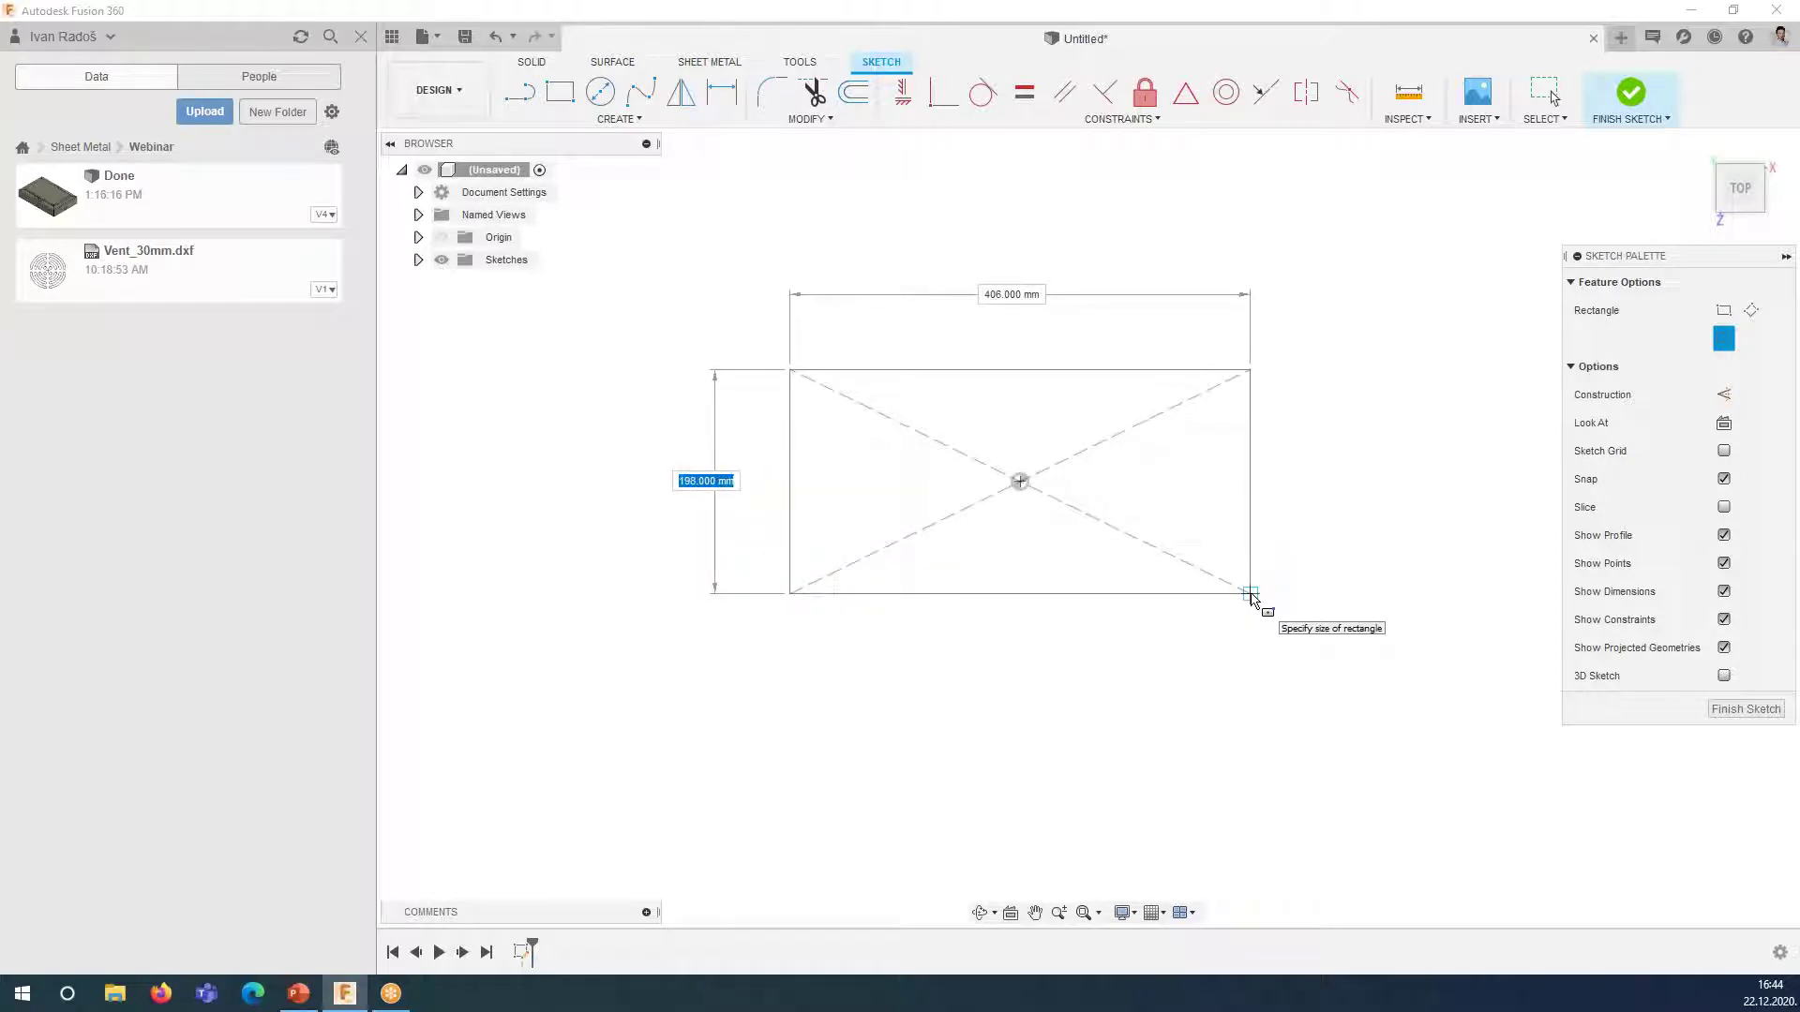
pyautogui.write('200')
pyautogui.press('Tab')
pyautogui.write('300')
pyautogui.press('Tab')
pyautogui.press('Return')
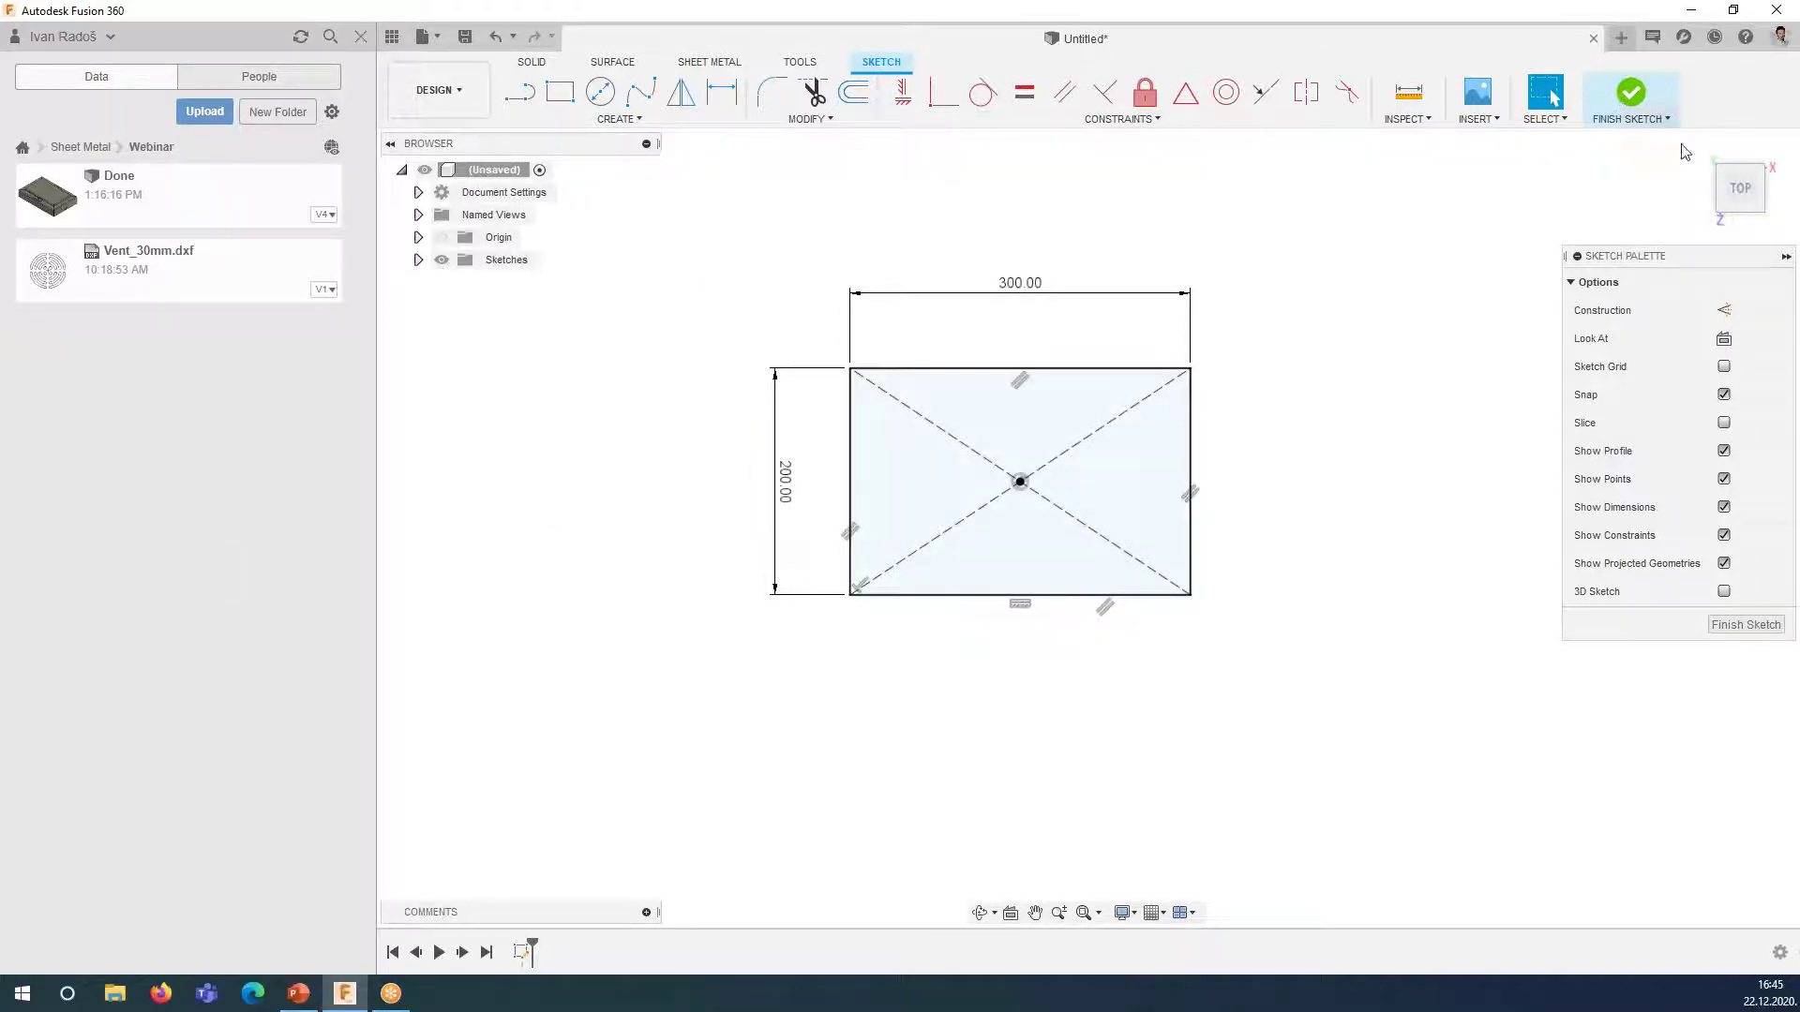
# - Finish the 300 × 200 mm rectangle sketch and zoom in on it in the home view
pyautogui.click(1631, 94)
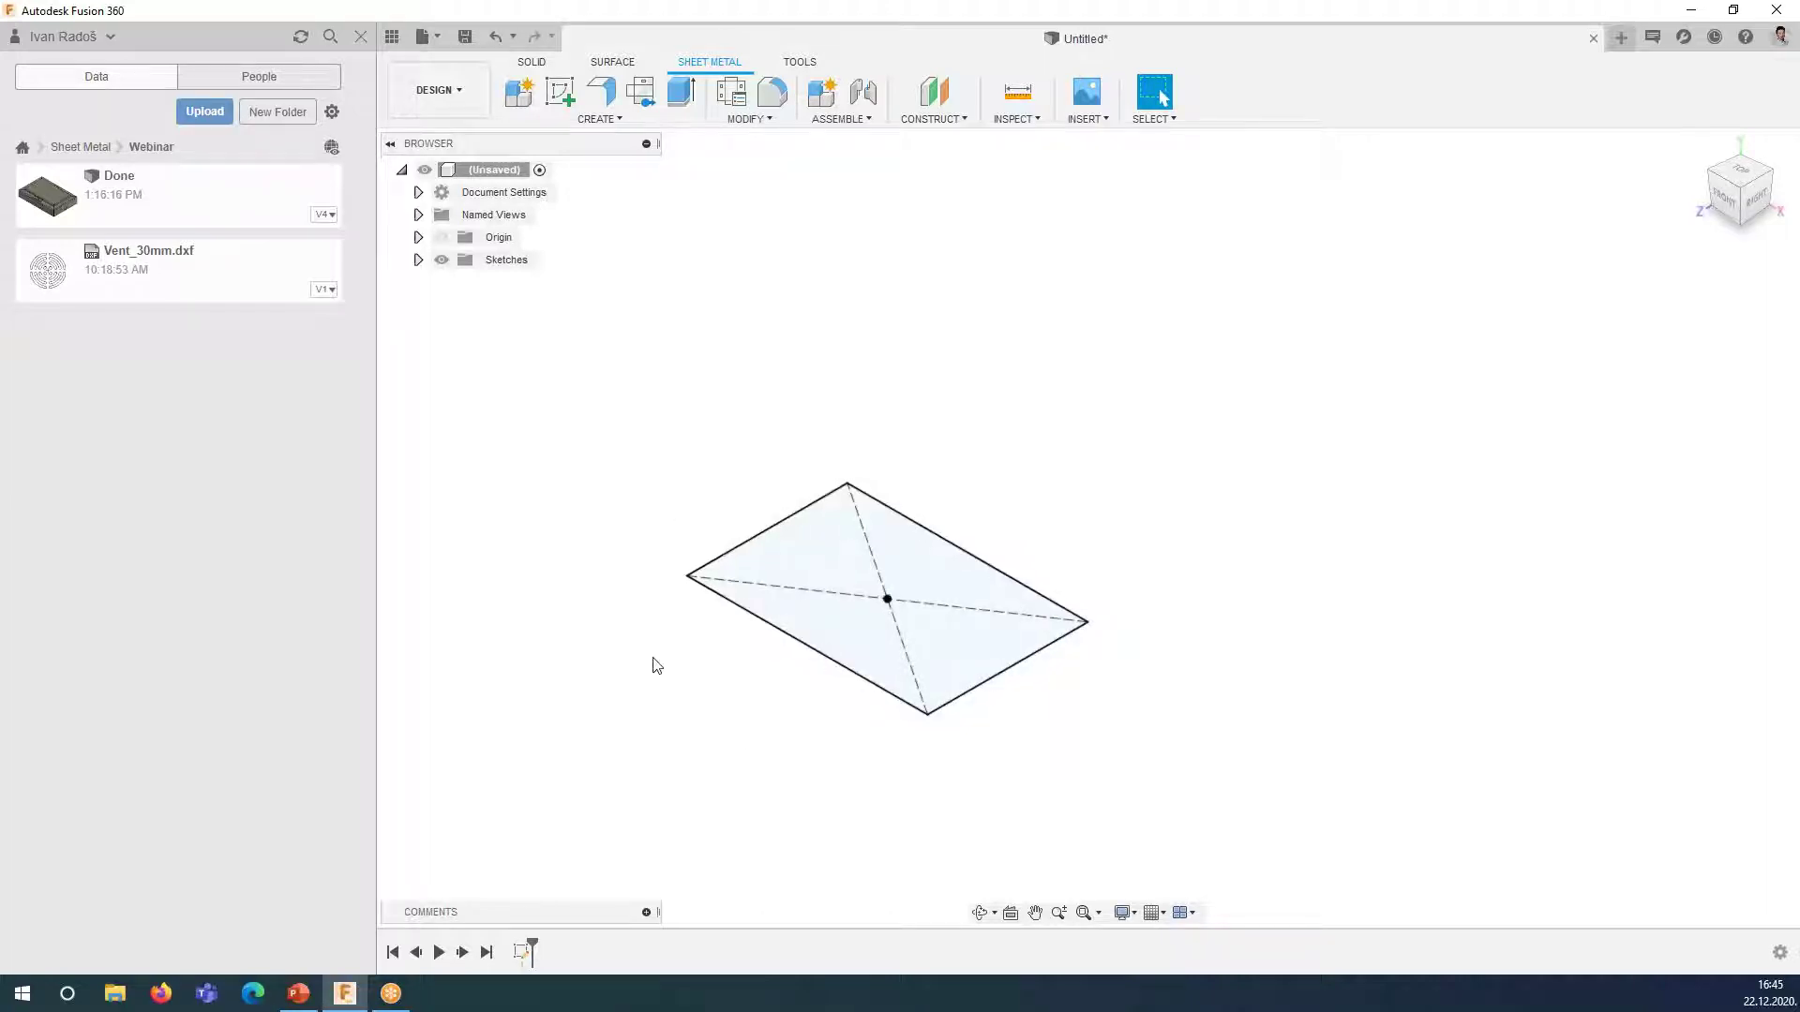
pyautogui.scroll(2, 825, 551)
pyautogui.moveTo(857, 571); pyautogui.dragTo(1038, 503, button='middle')
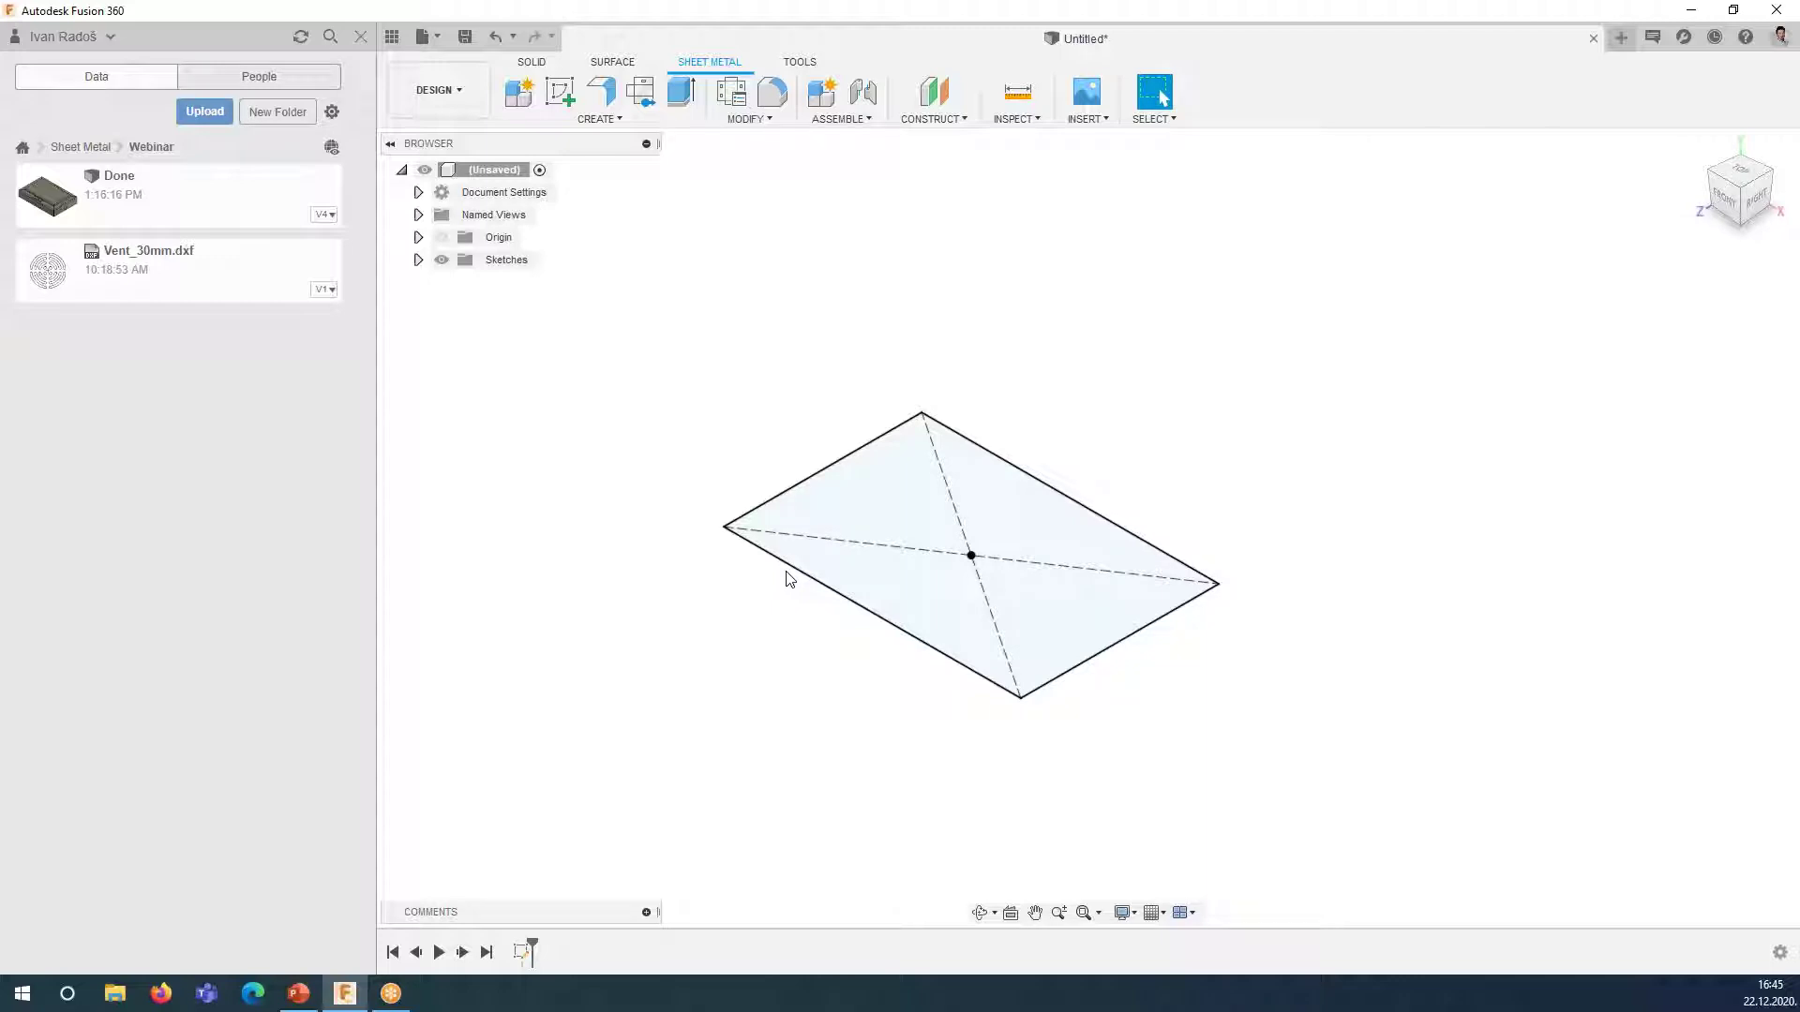
# - Start a sheet metal flange on the rectangle profile and check the flat plate from the front view
pyautogui.click(593, 107)
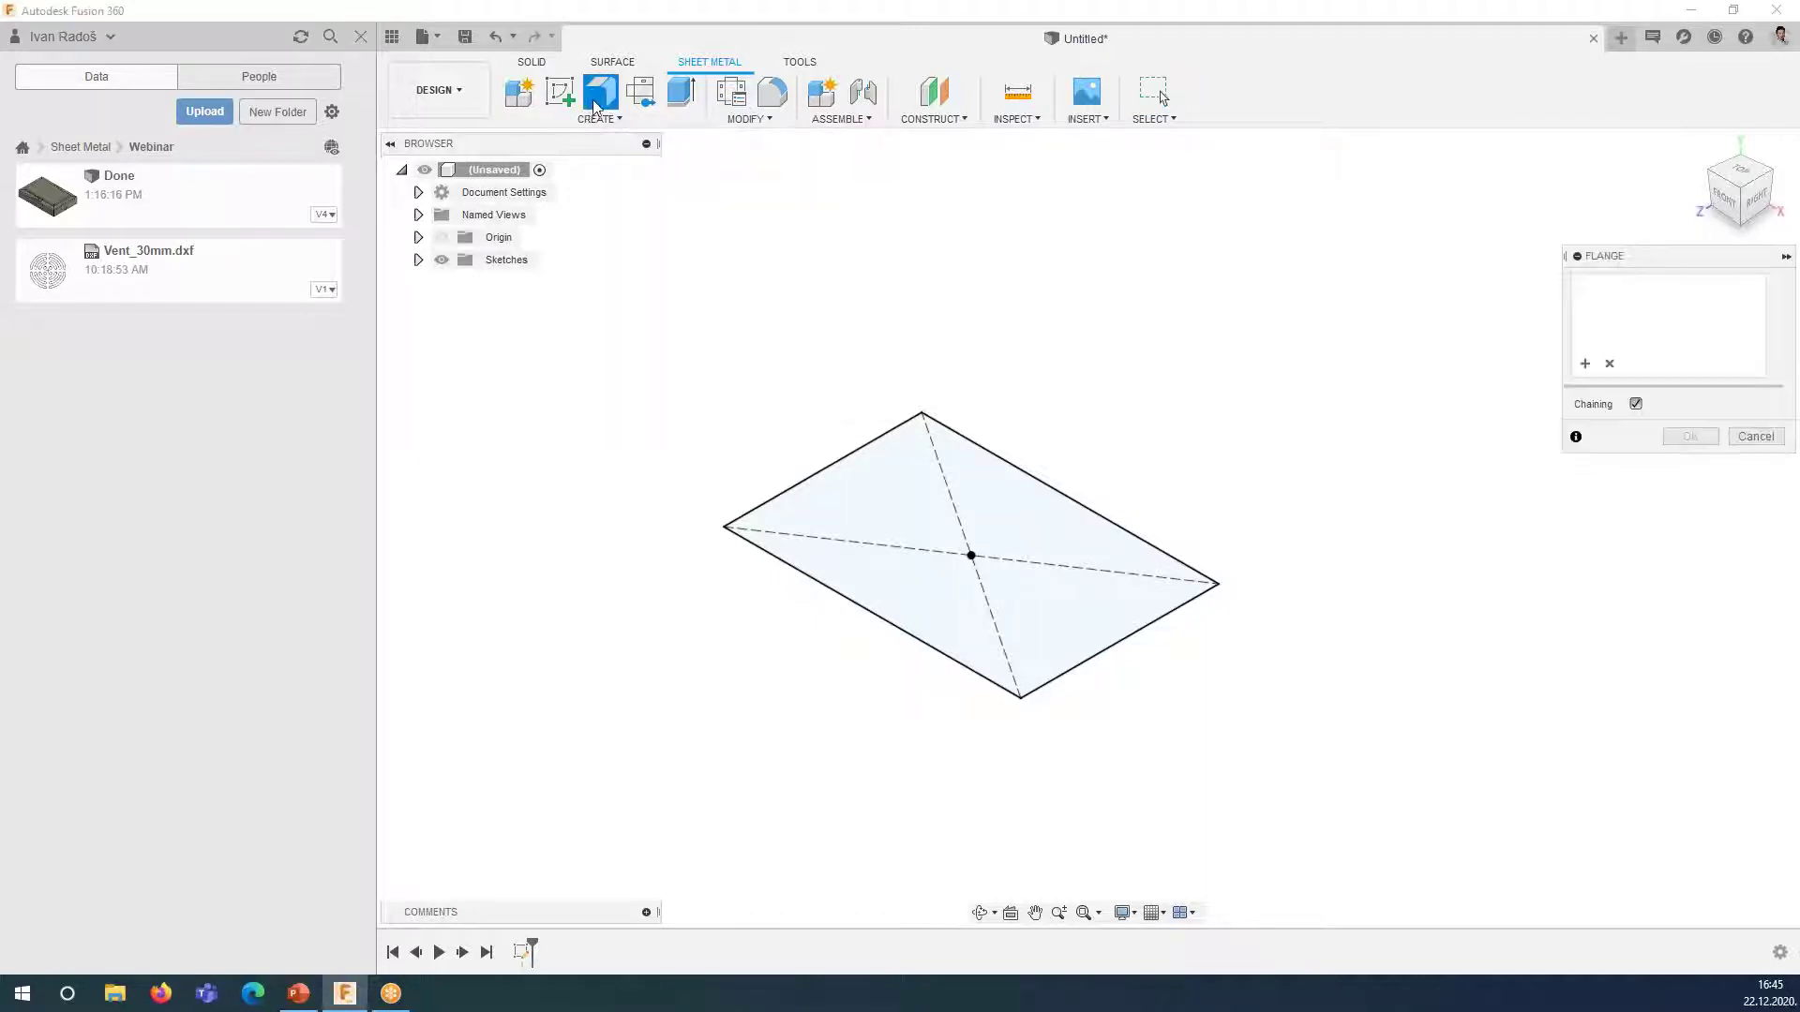
pyautogui.click(857, 509)
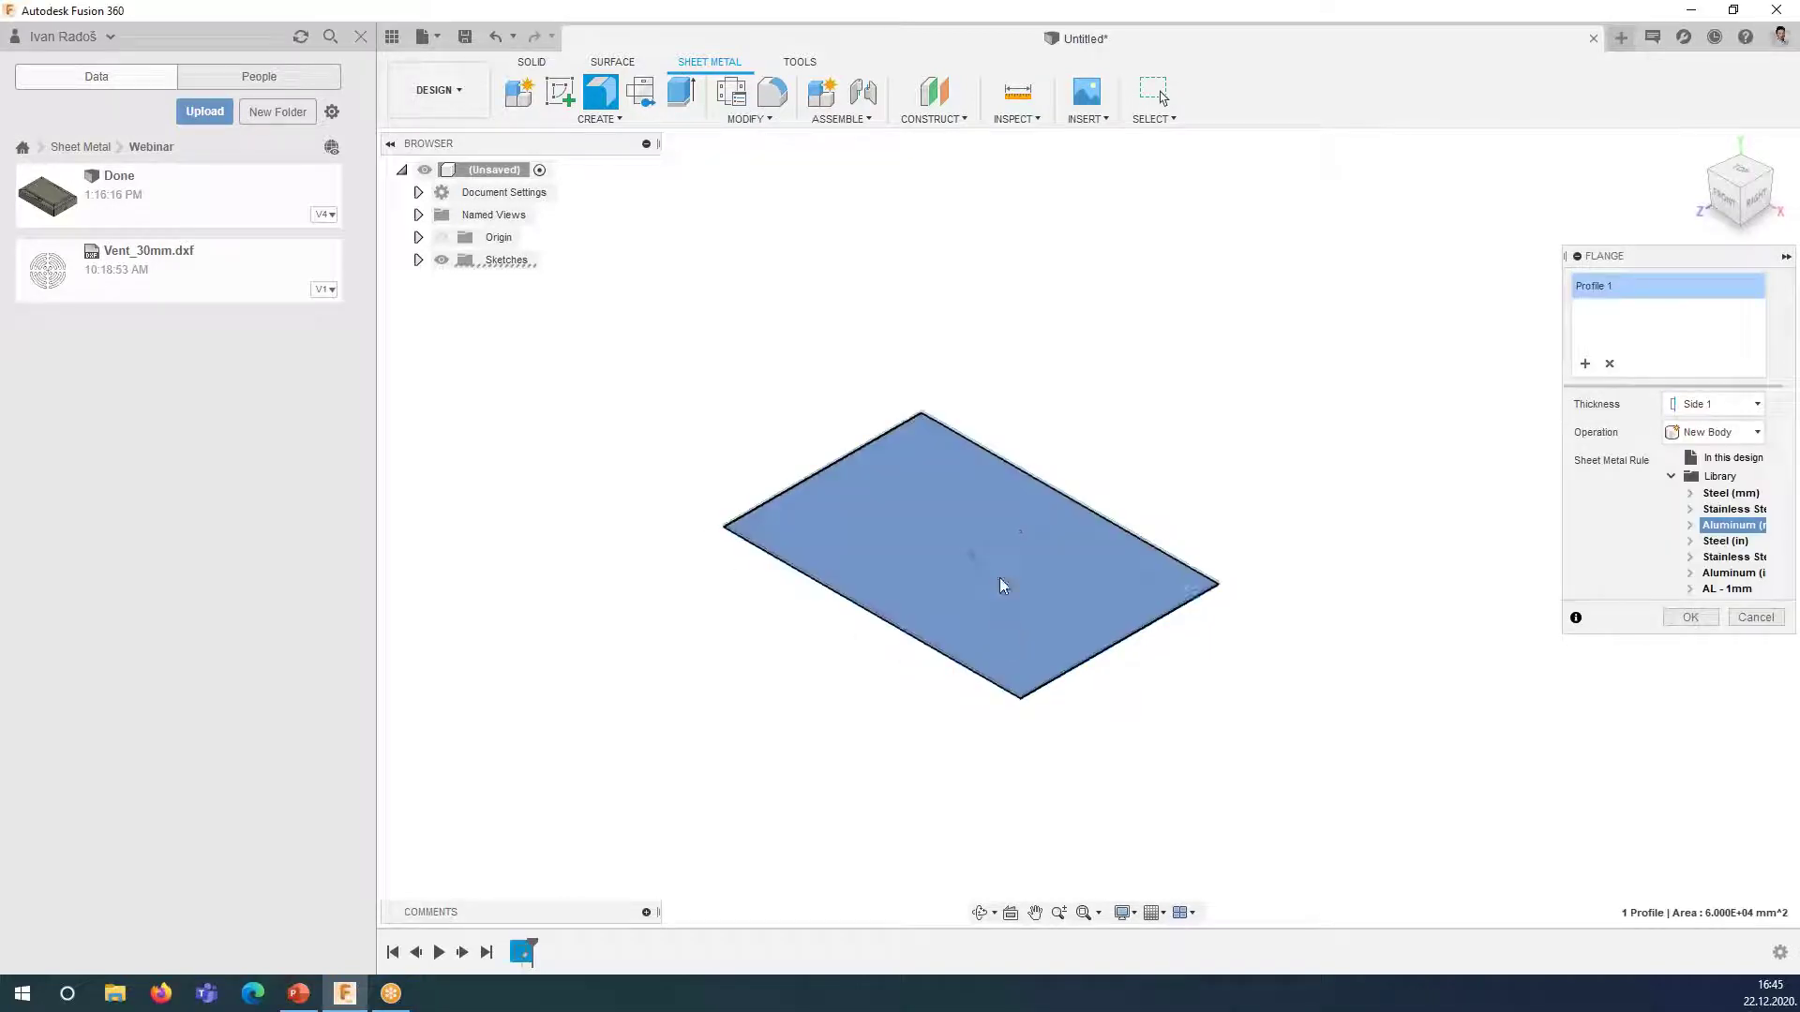
pyautogui.scroll(3, 999, 577)
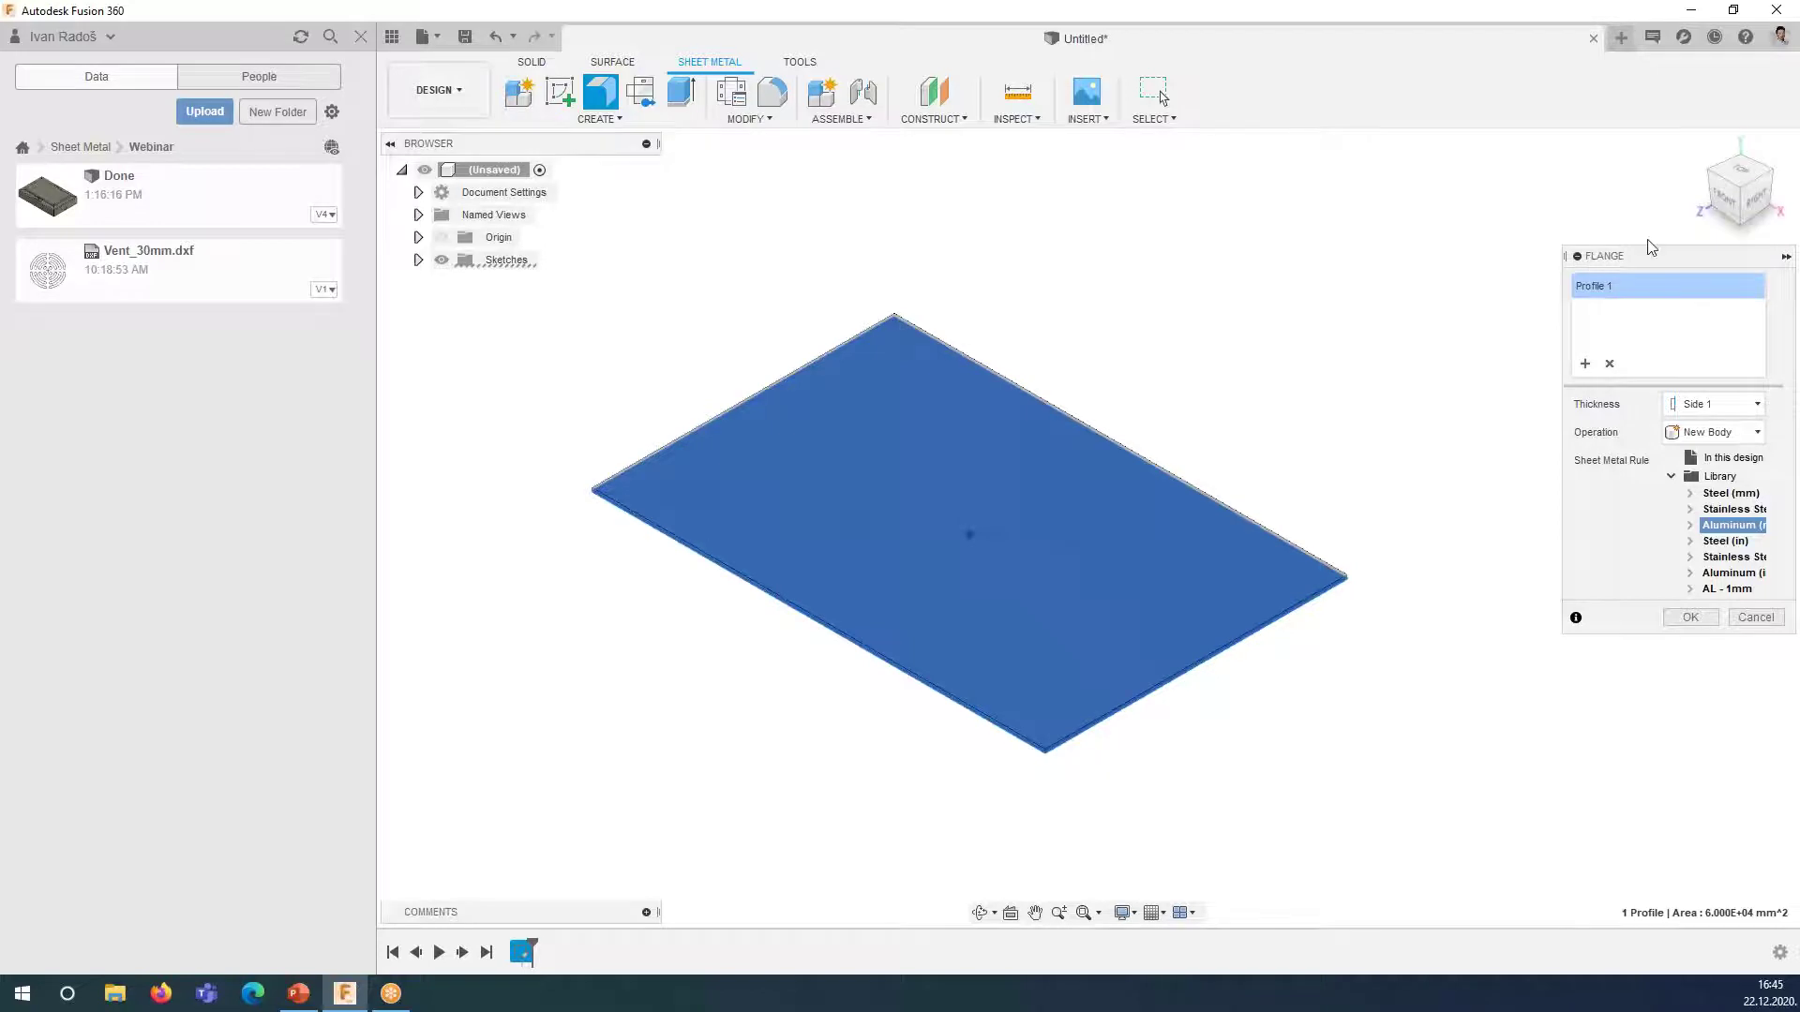
pyautogui.click(1724, 195)
pyautogui.scroll(3, 986, 541)
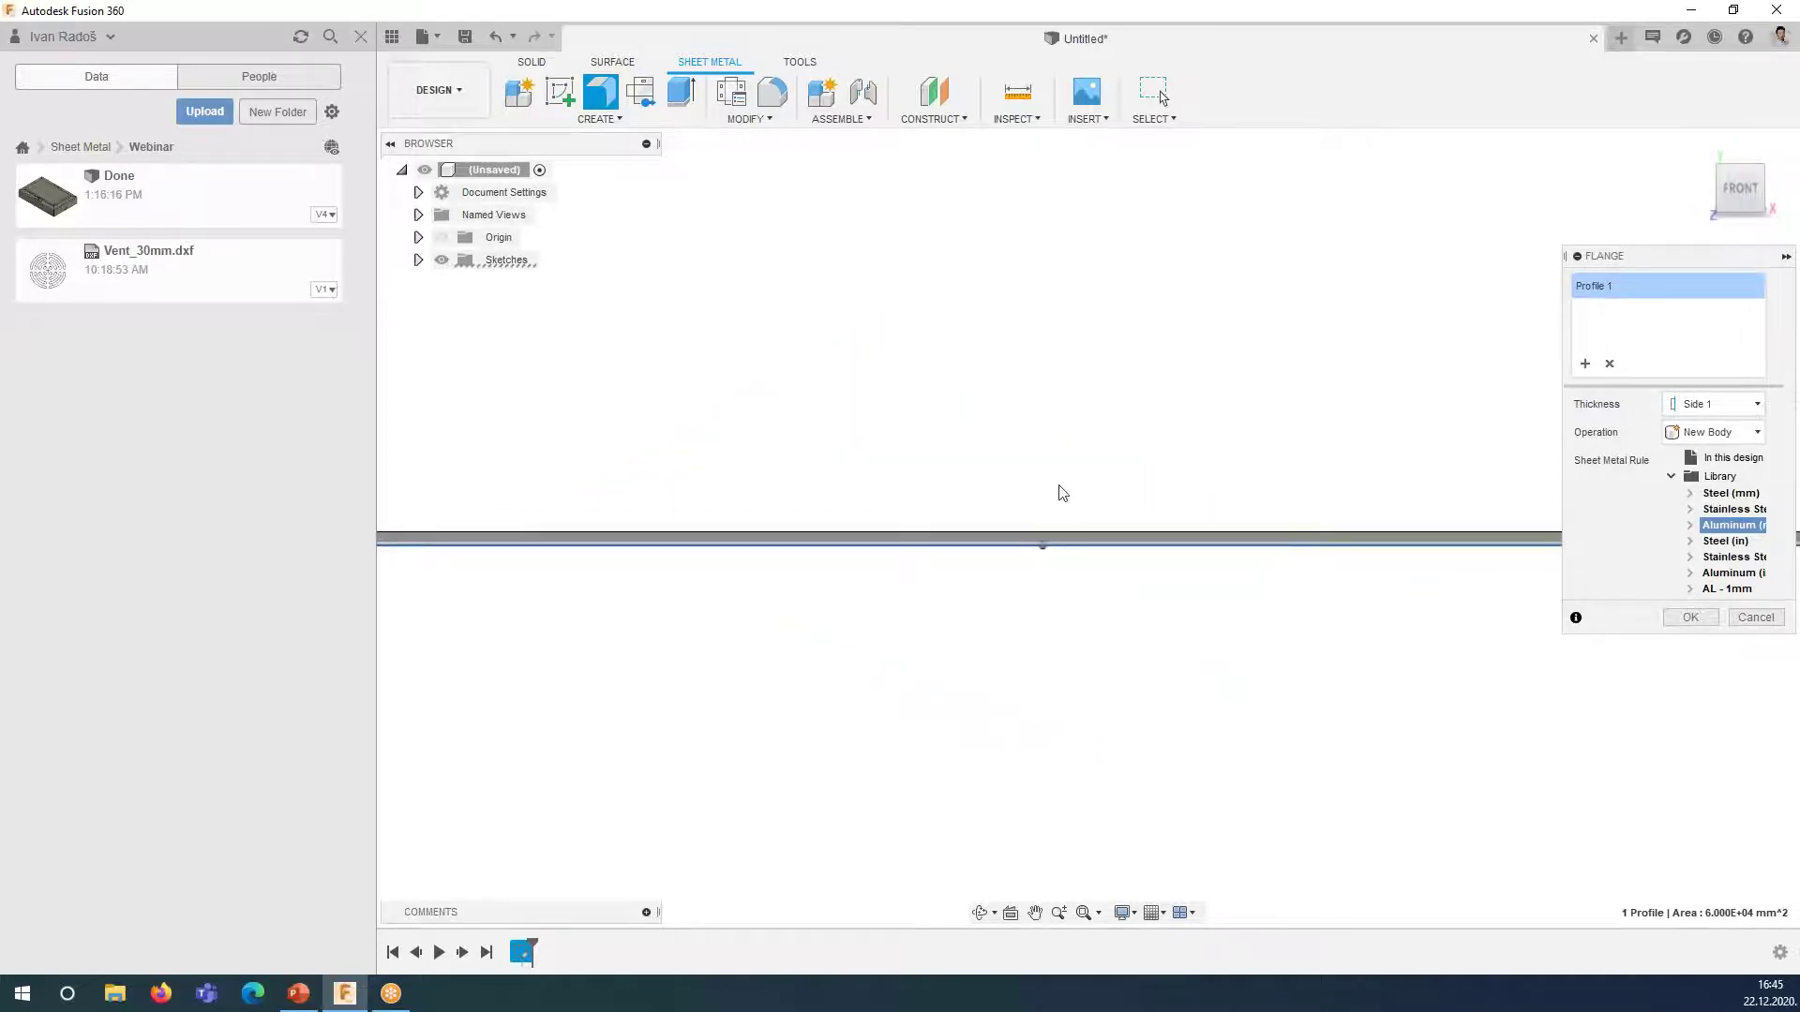
pyautogui.scroll(-2, 1396, 385)
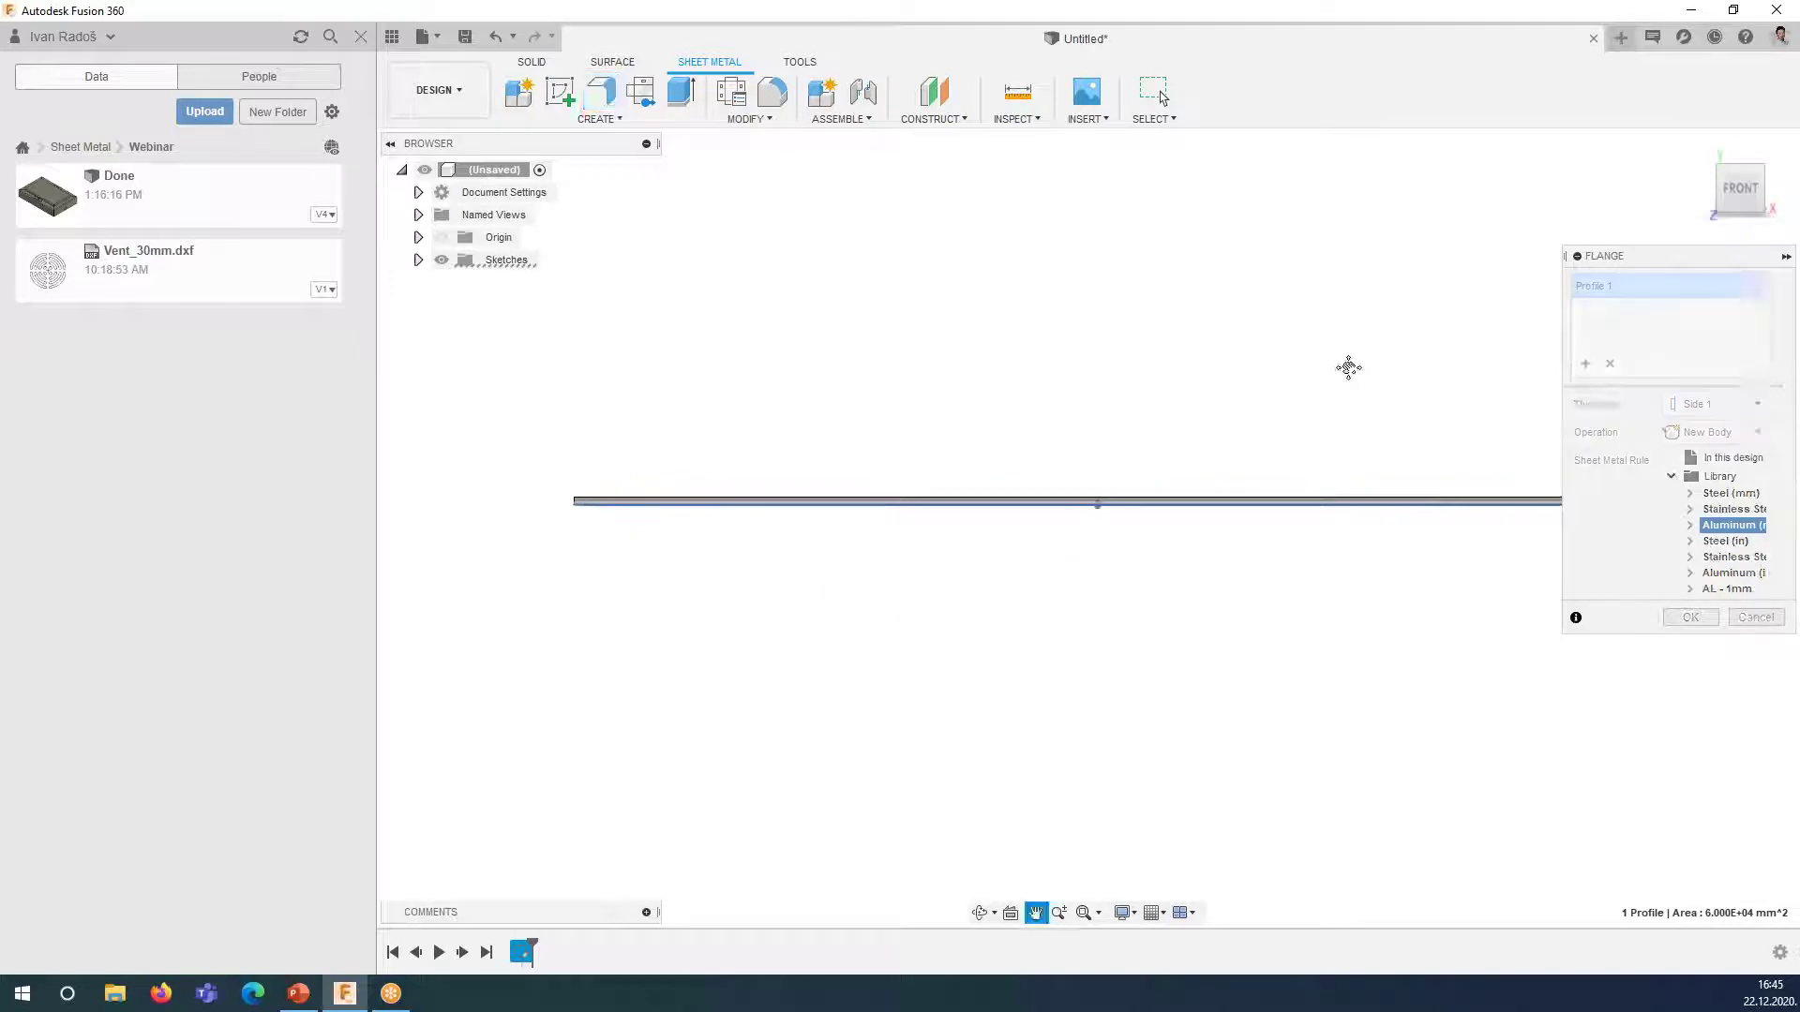
pyautogui.click(1752, 168)
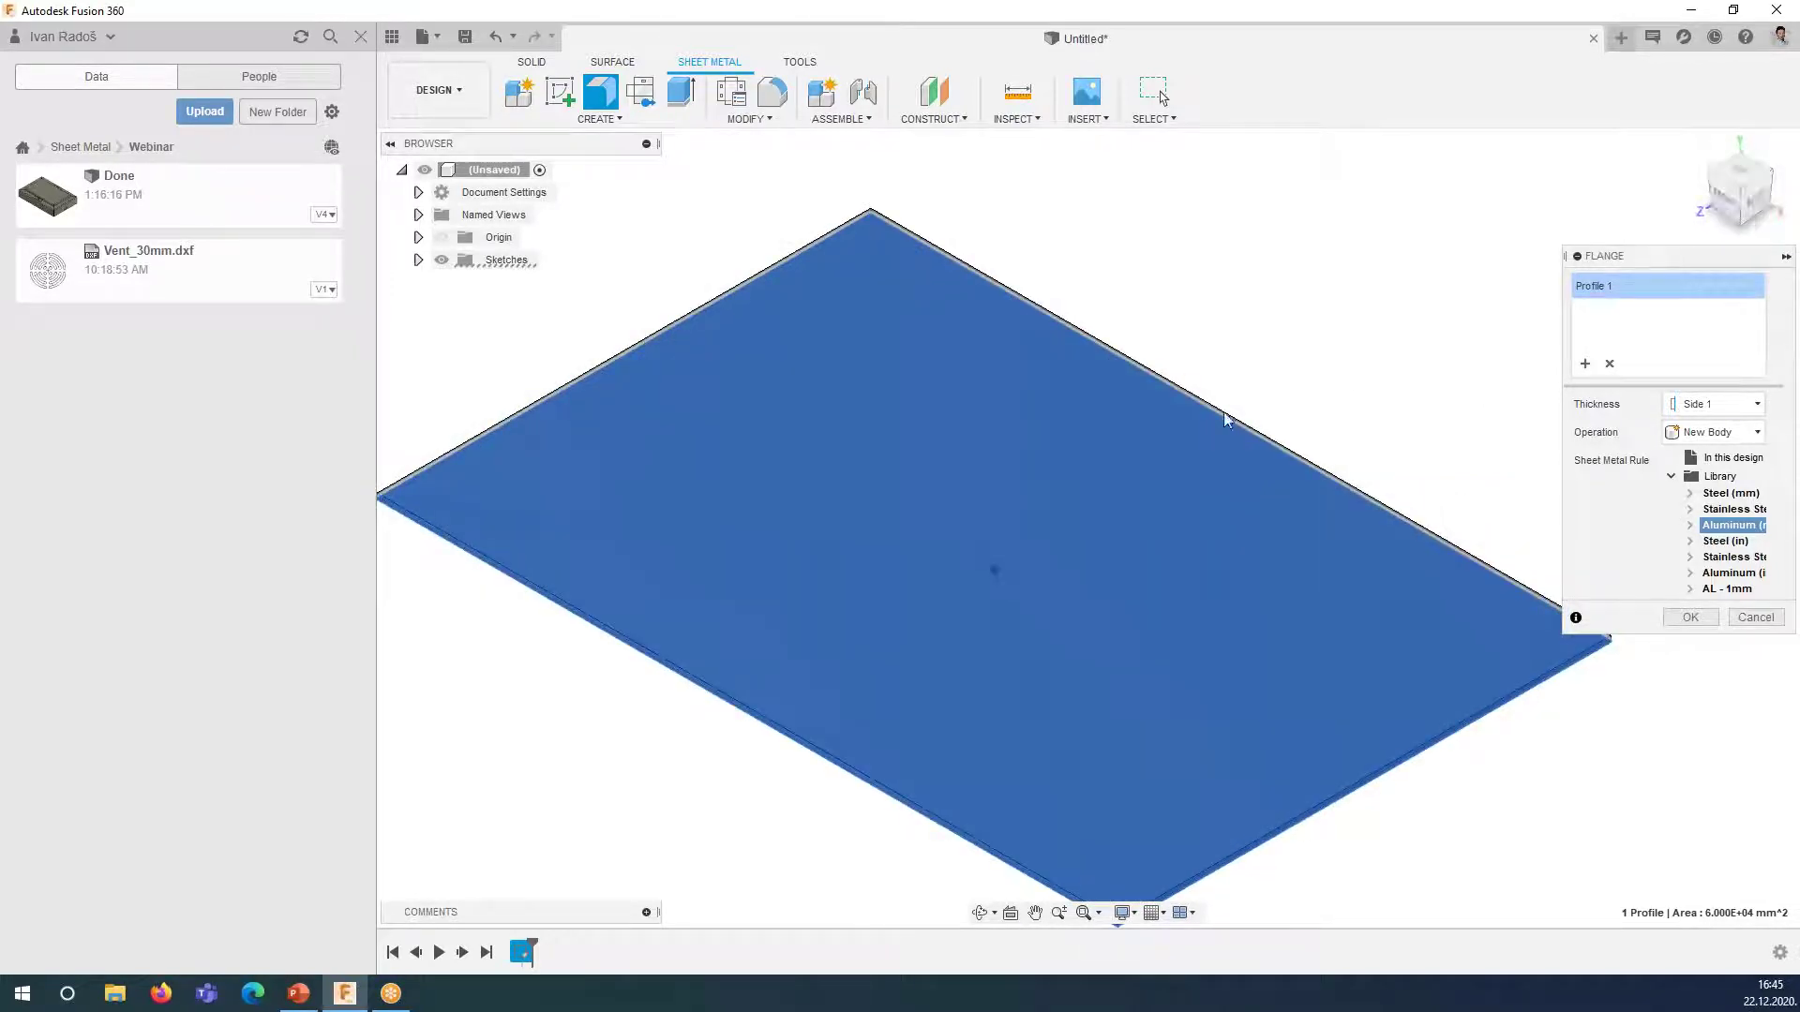
pyautogui.scroll(-2, 1218, 411)
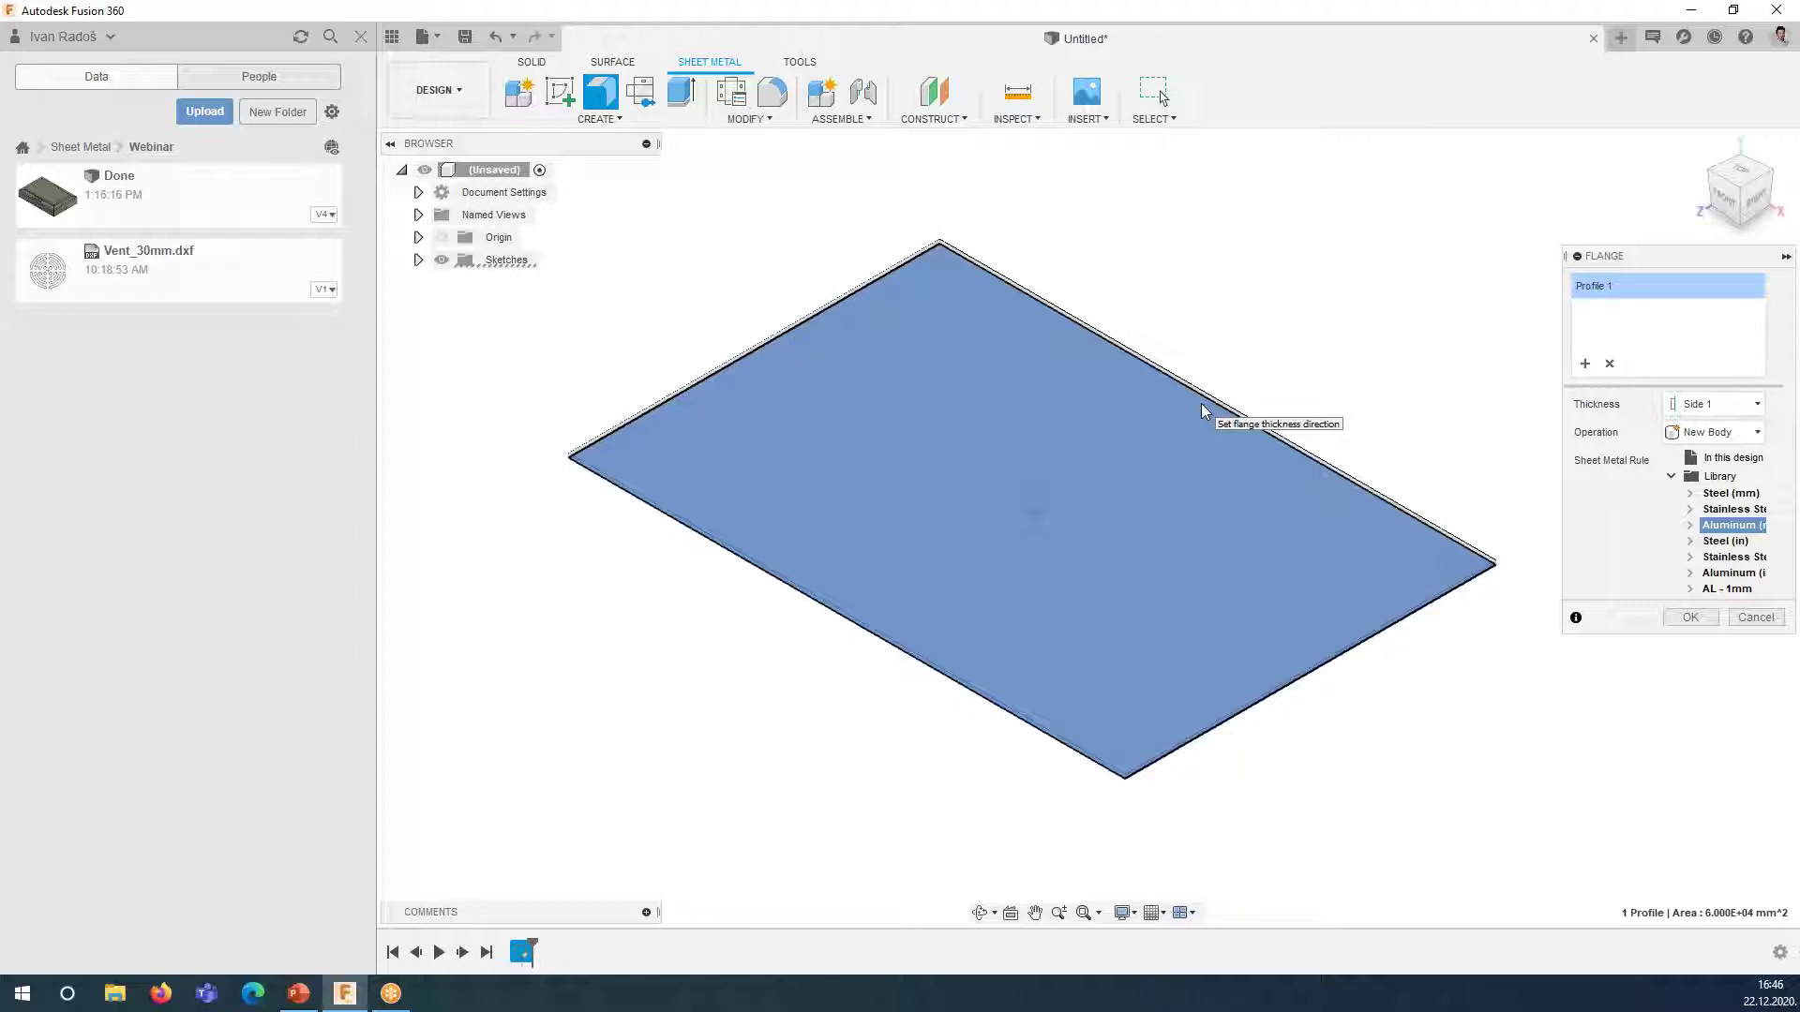
# - Enlarge the Flange settings panel and dock it on the right side
pyautogui.moveTo(1611, 259); pyautogui.dragTo(1458, 257)
pyautogui.moveTo(1641, 629); pyautogui.dragTo(1740, 703)
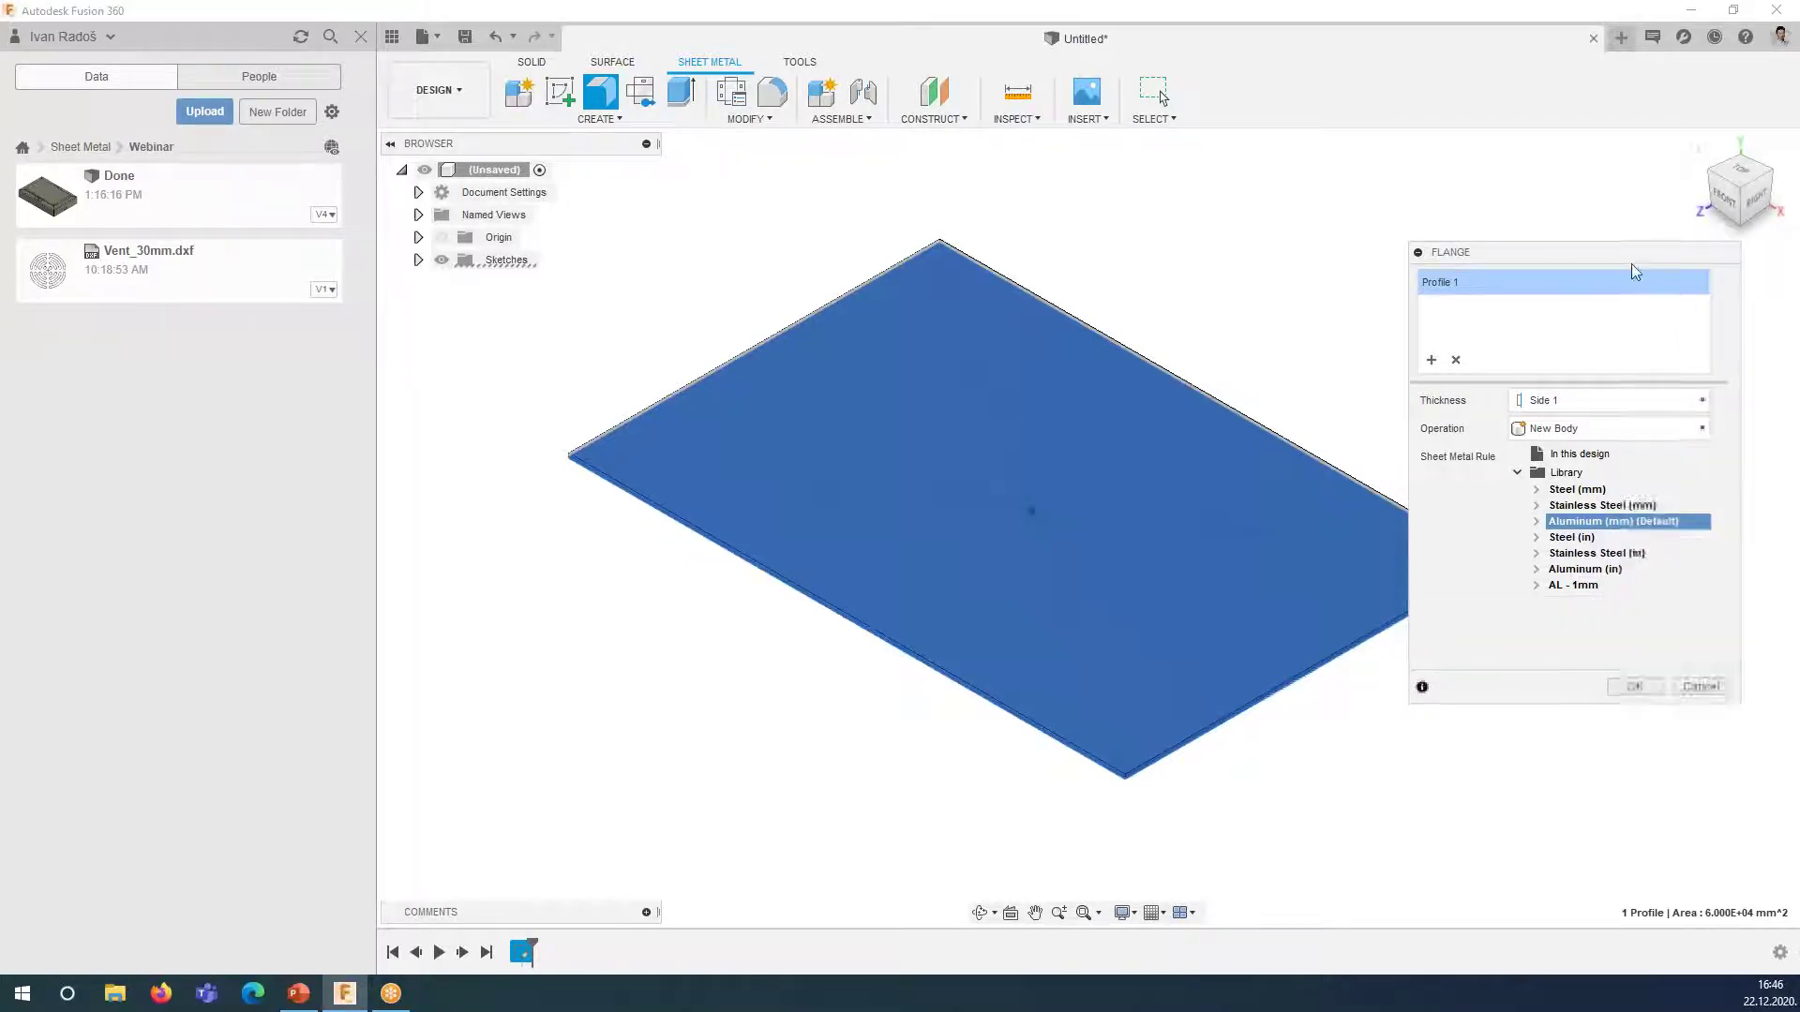
pyautogui.moveTo(1631, 266); pyautogui.dragTo(1788, 267)
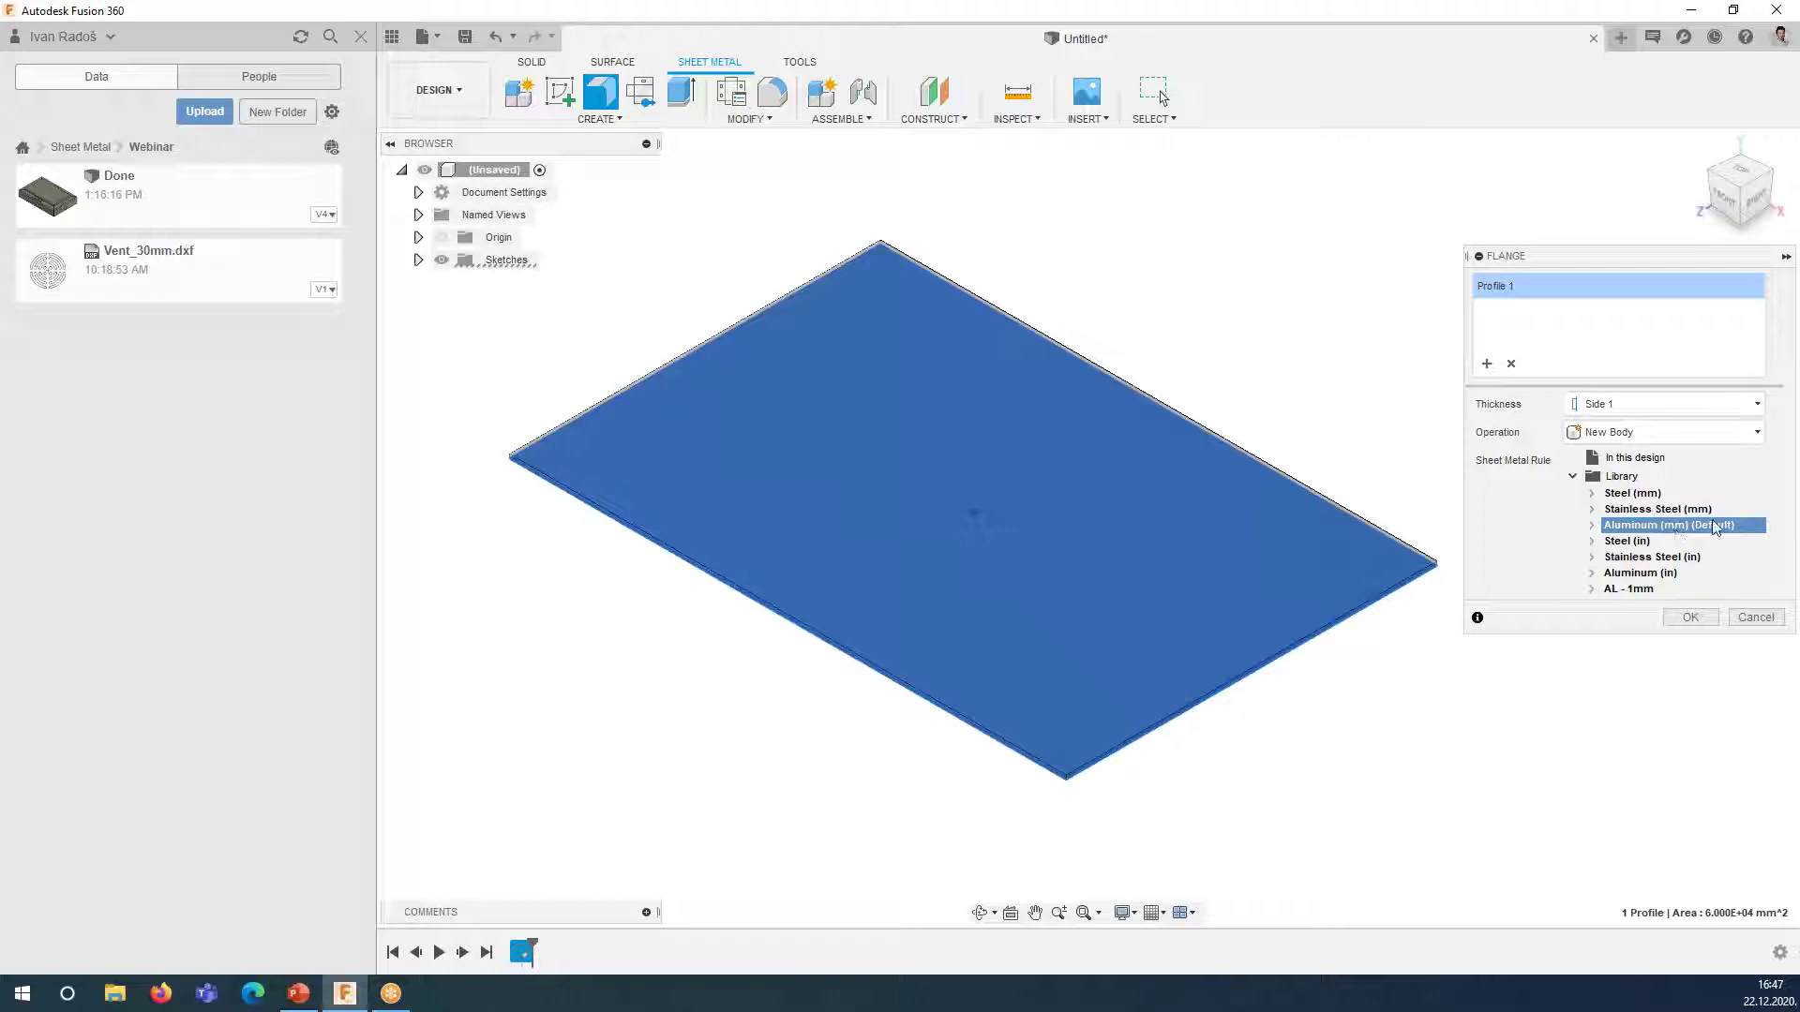
# - Expand the Aluminum (mm) (Default) rule to confirm its 2 mm thickness
pyautogui.click(1590, 526)
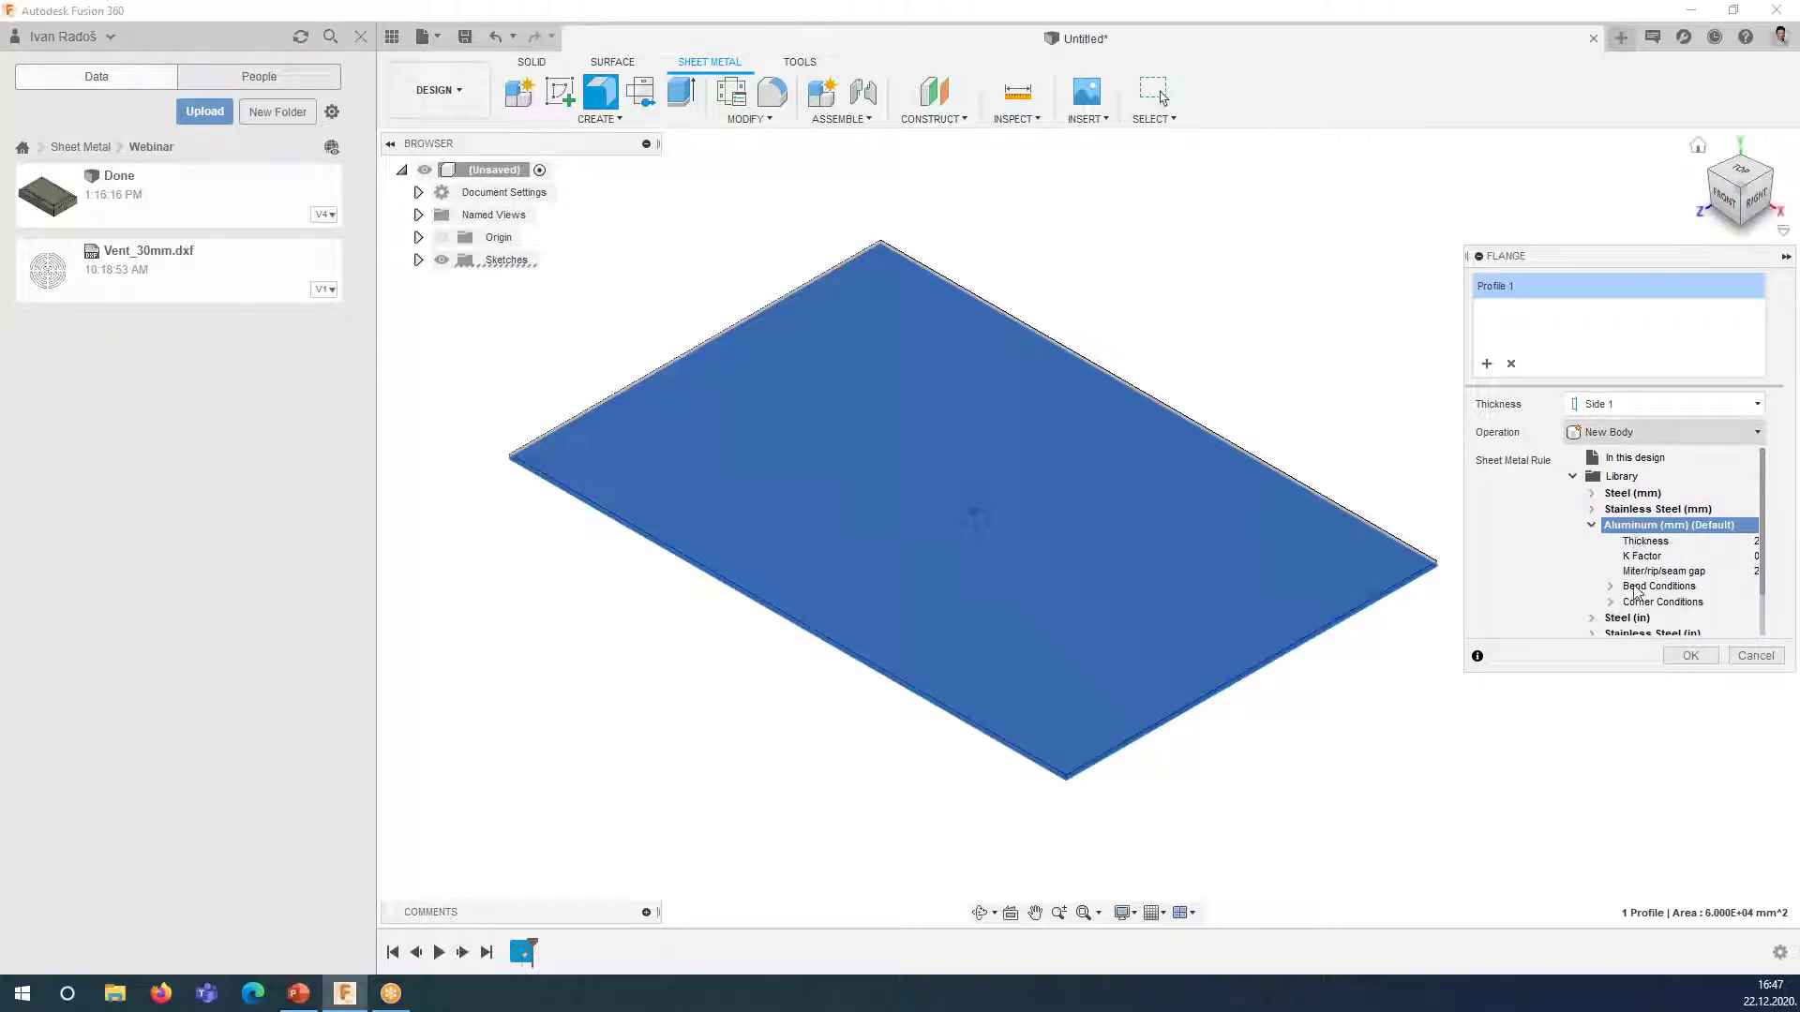
pyautogui.moveTo(1593, 256); pyautogui.dragTo(1472, 243)
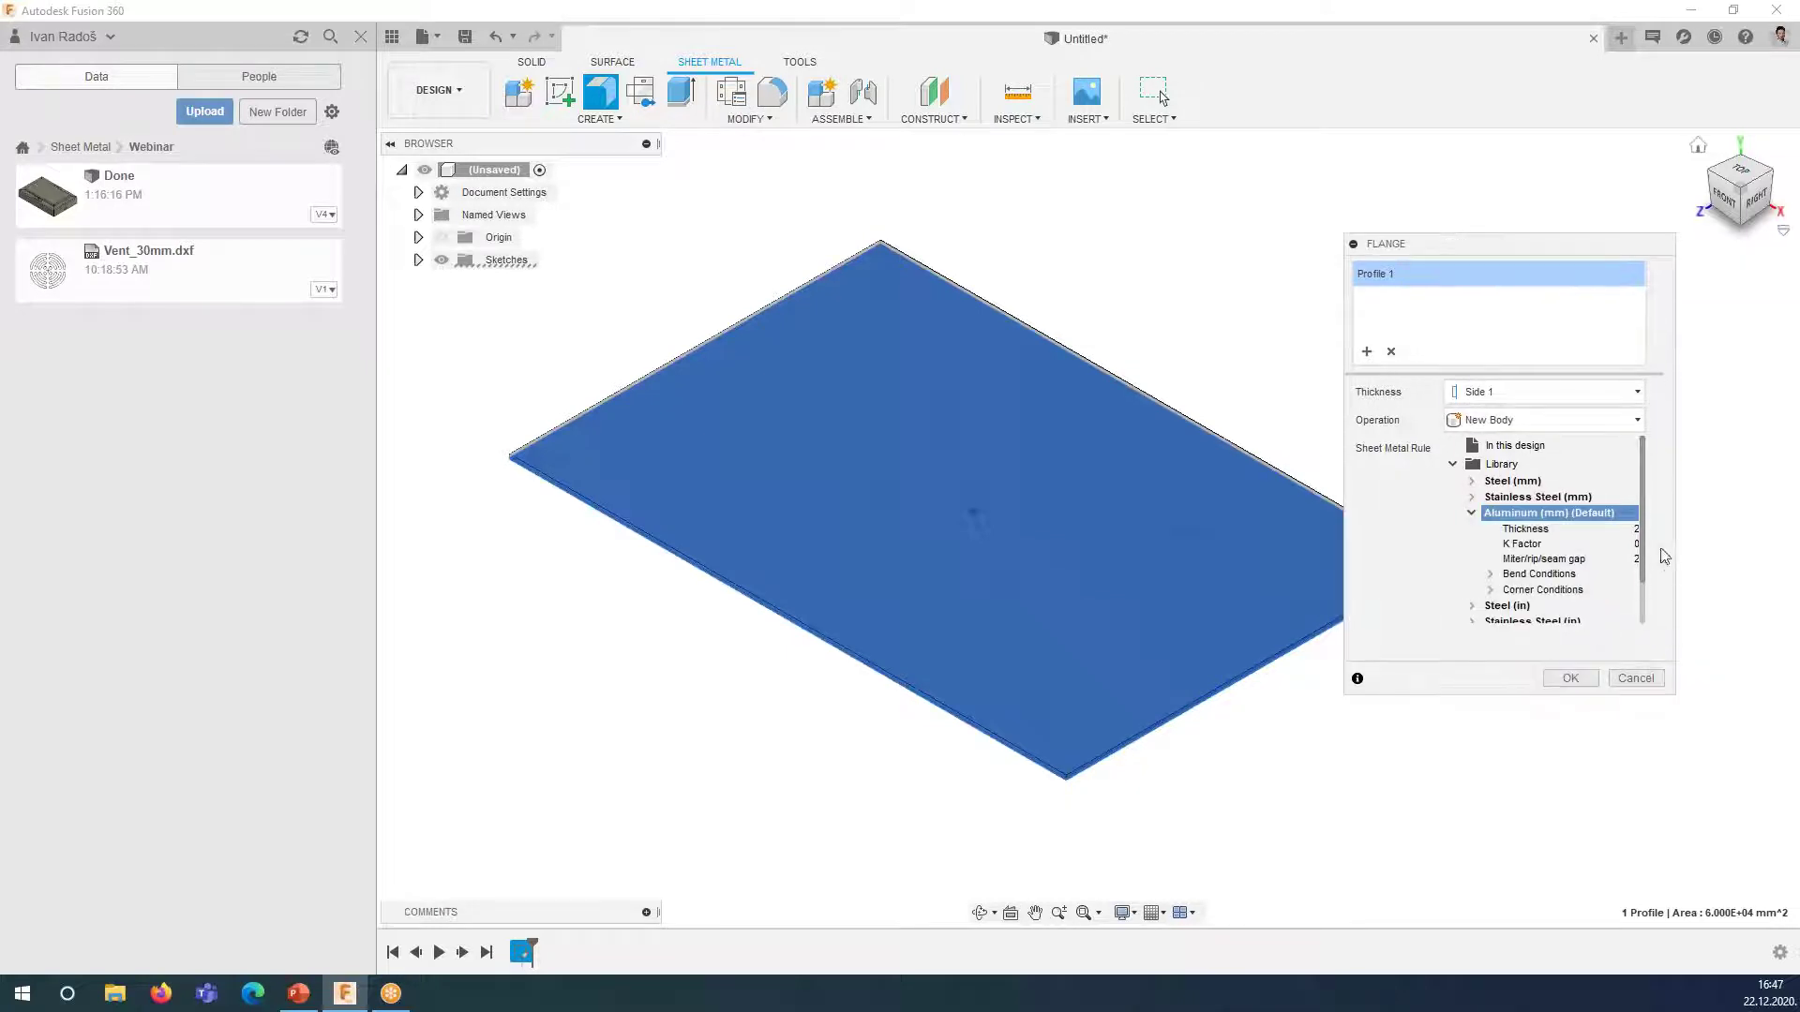
pyautogui.moveTo(1674, 696); pyautogui.dragTo(1762, 757)
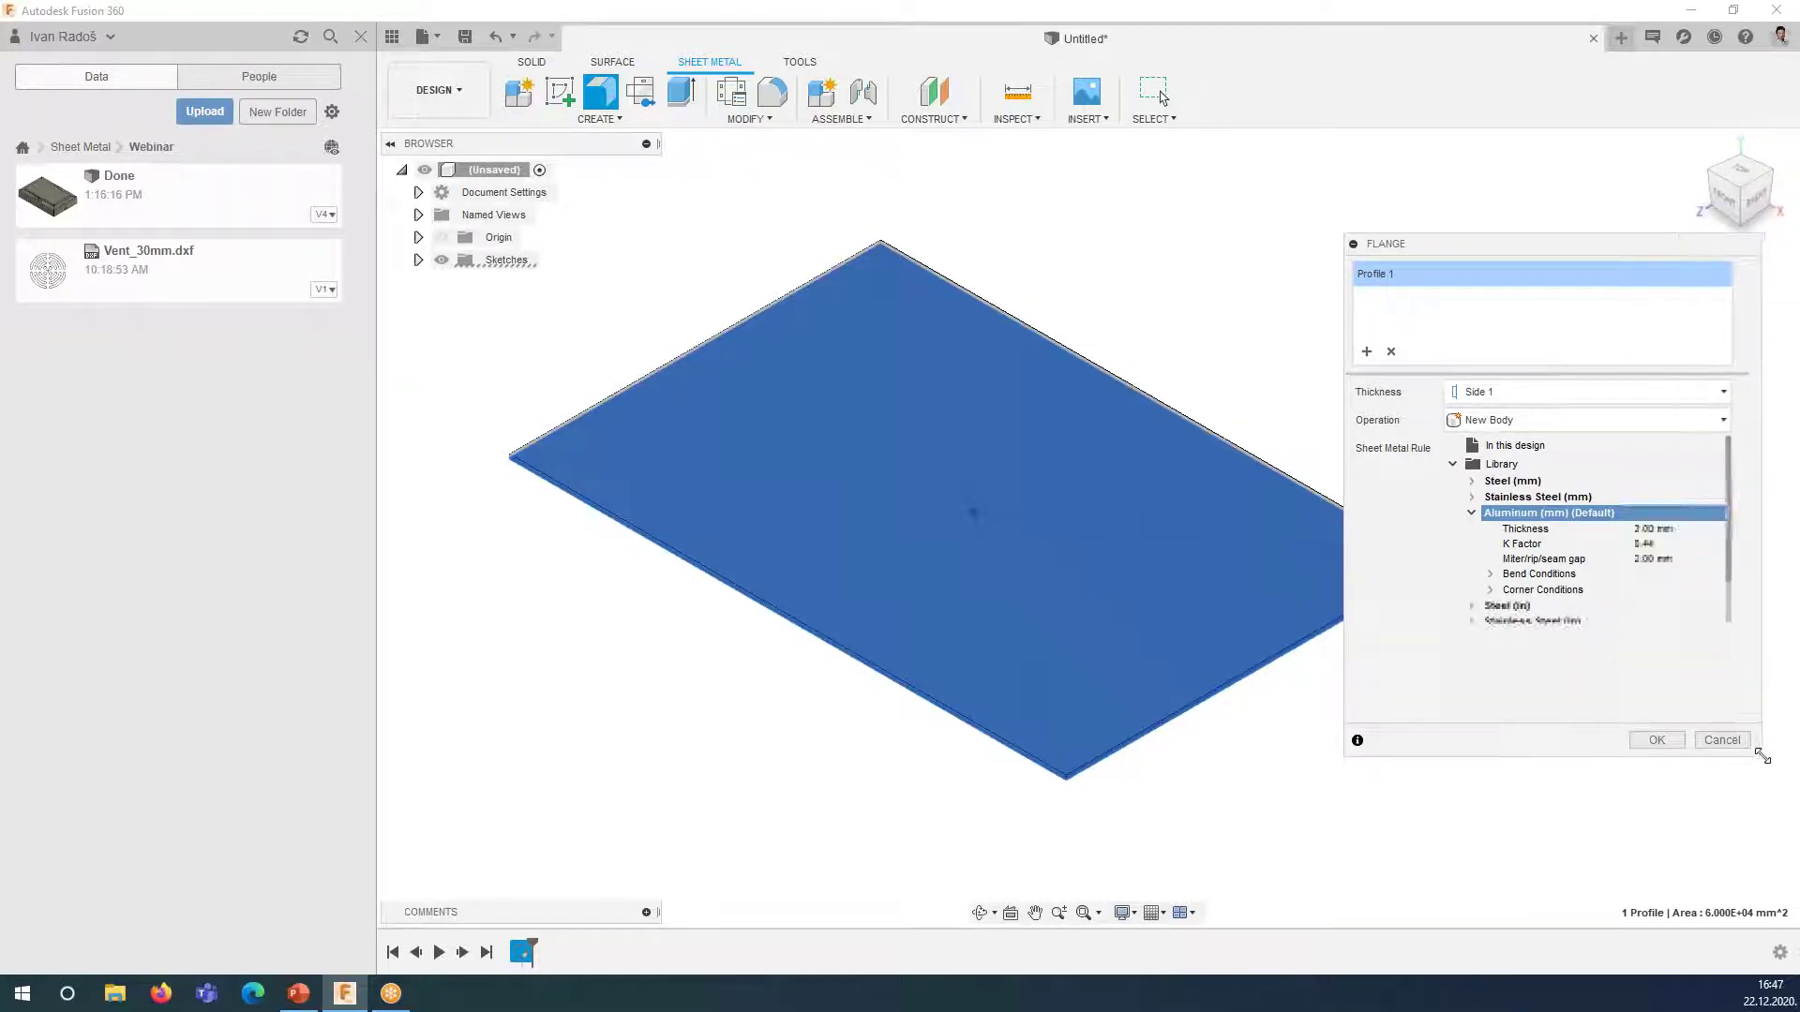
pyautogui.moveTo(1687, 245); pyautogui.dragTo(1794, 340)
pyautogui.scroll(-1, 1617, 542)
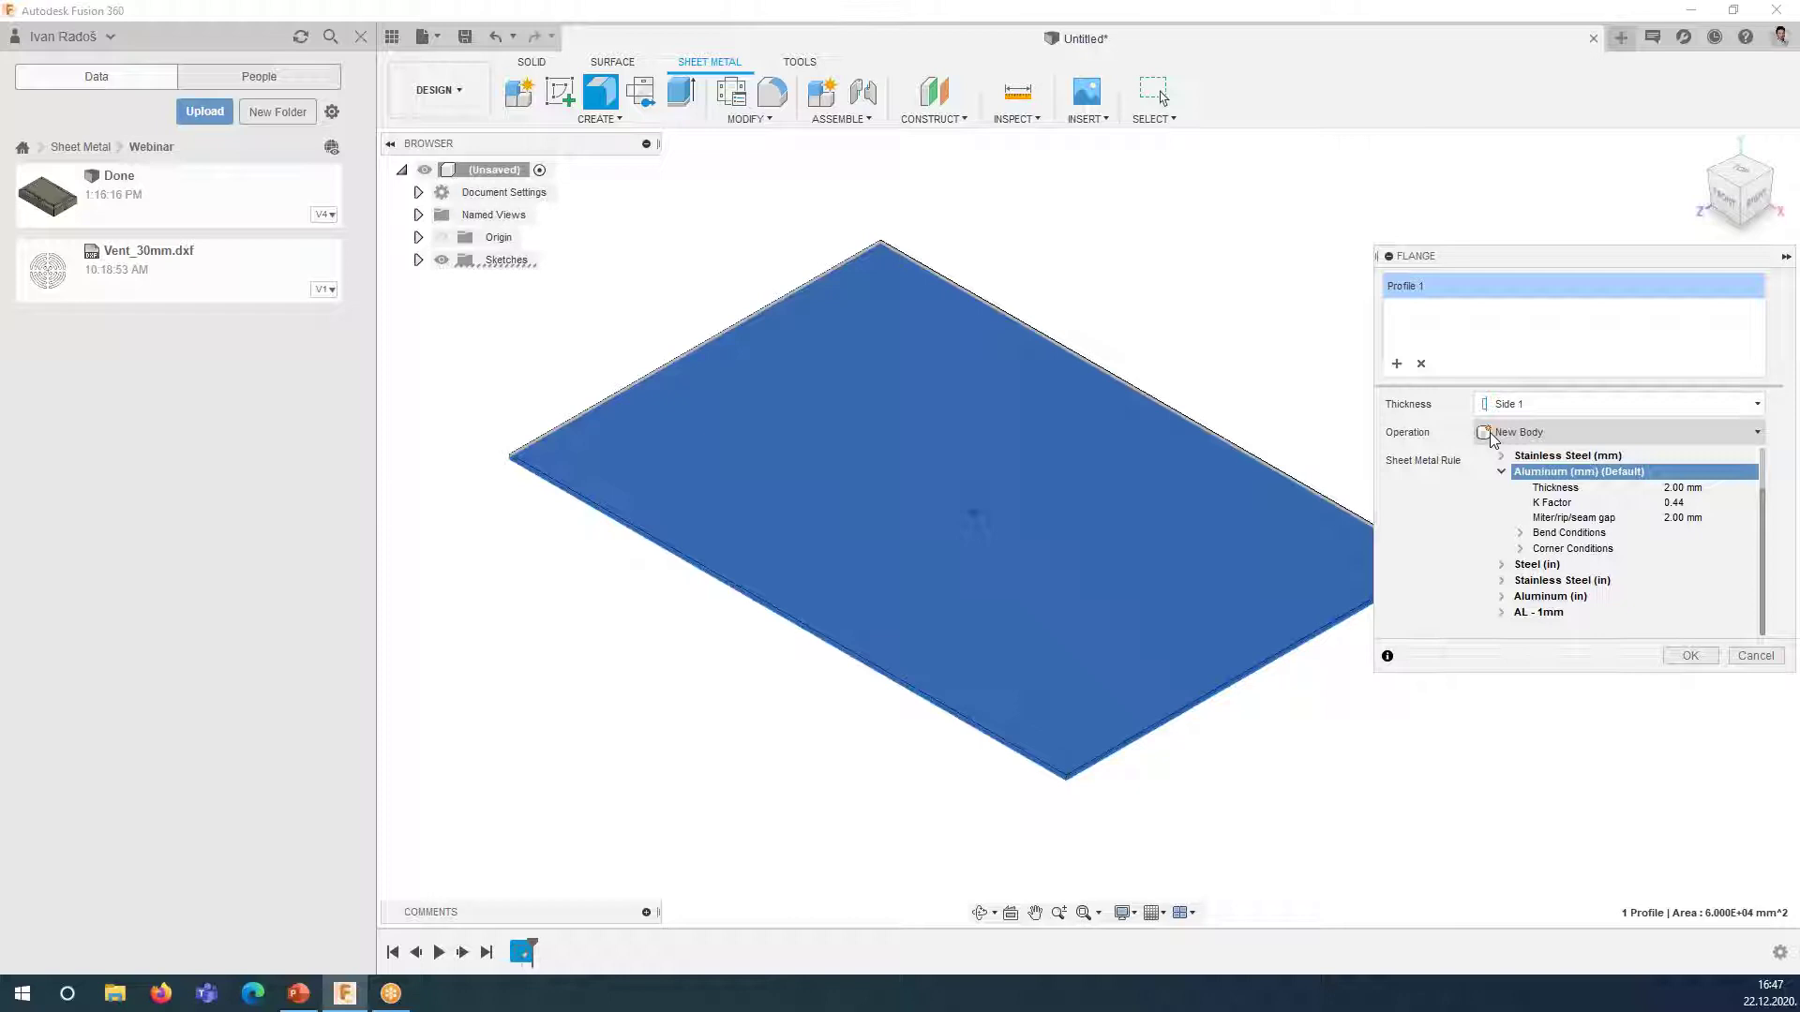
# - Set the flange Operation to New Component and create the plate
pyautogui.click(1491, 435)
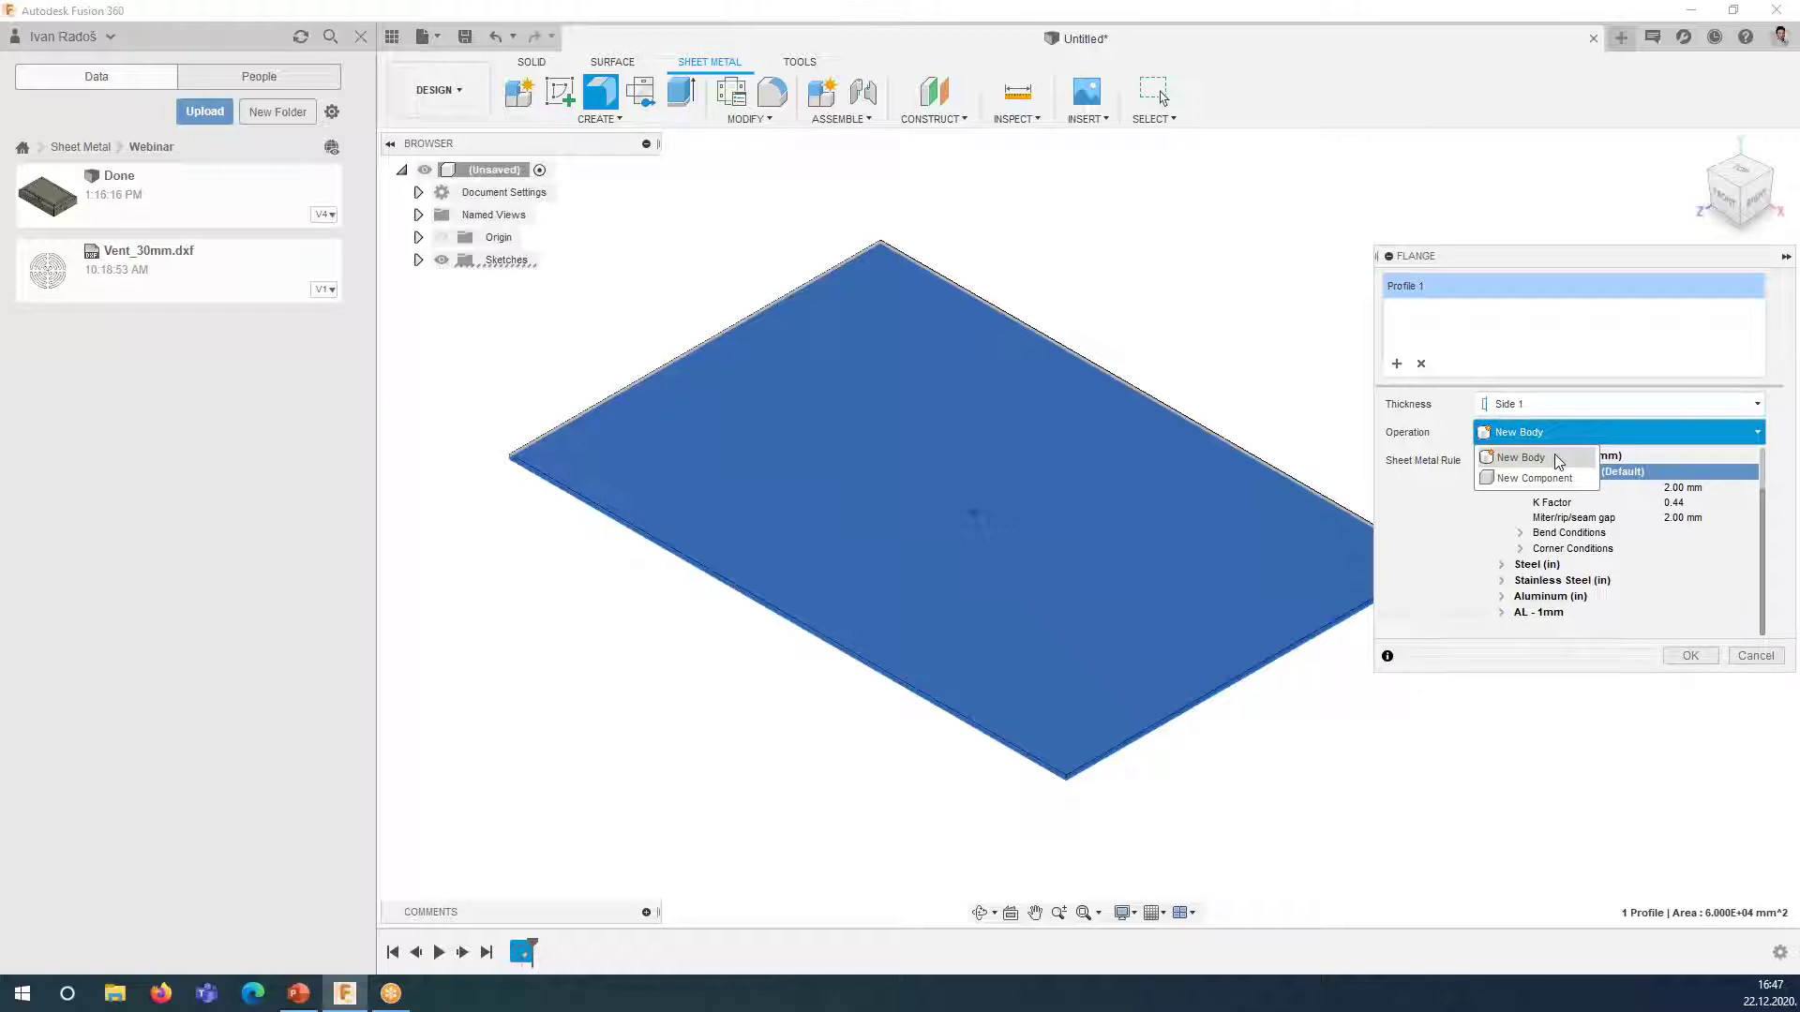
pyautogui.click(1558, 478)
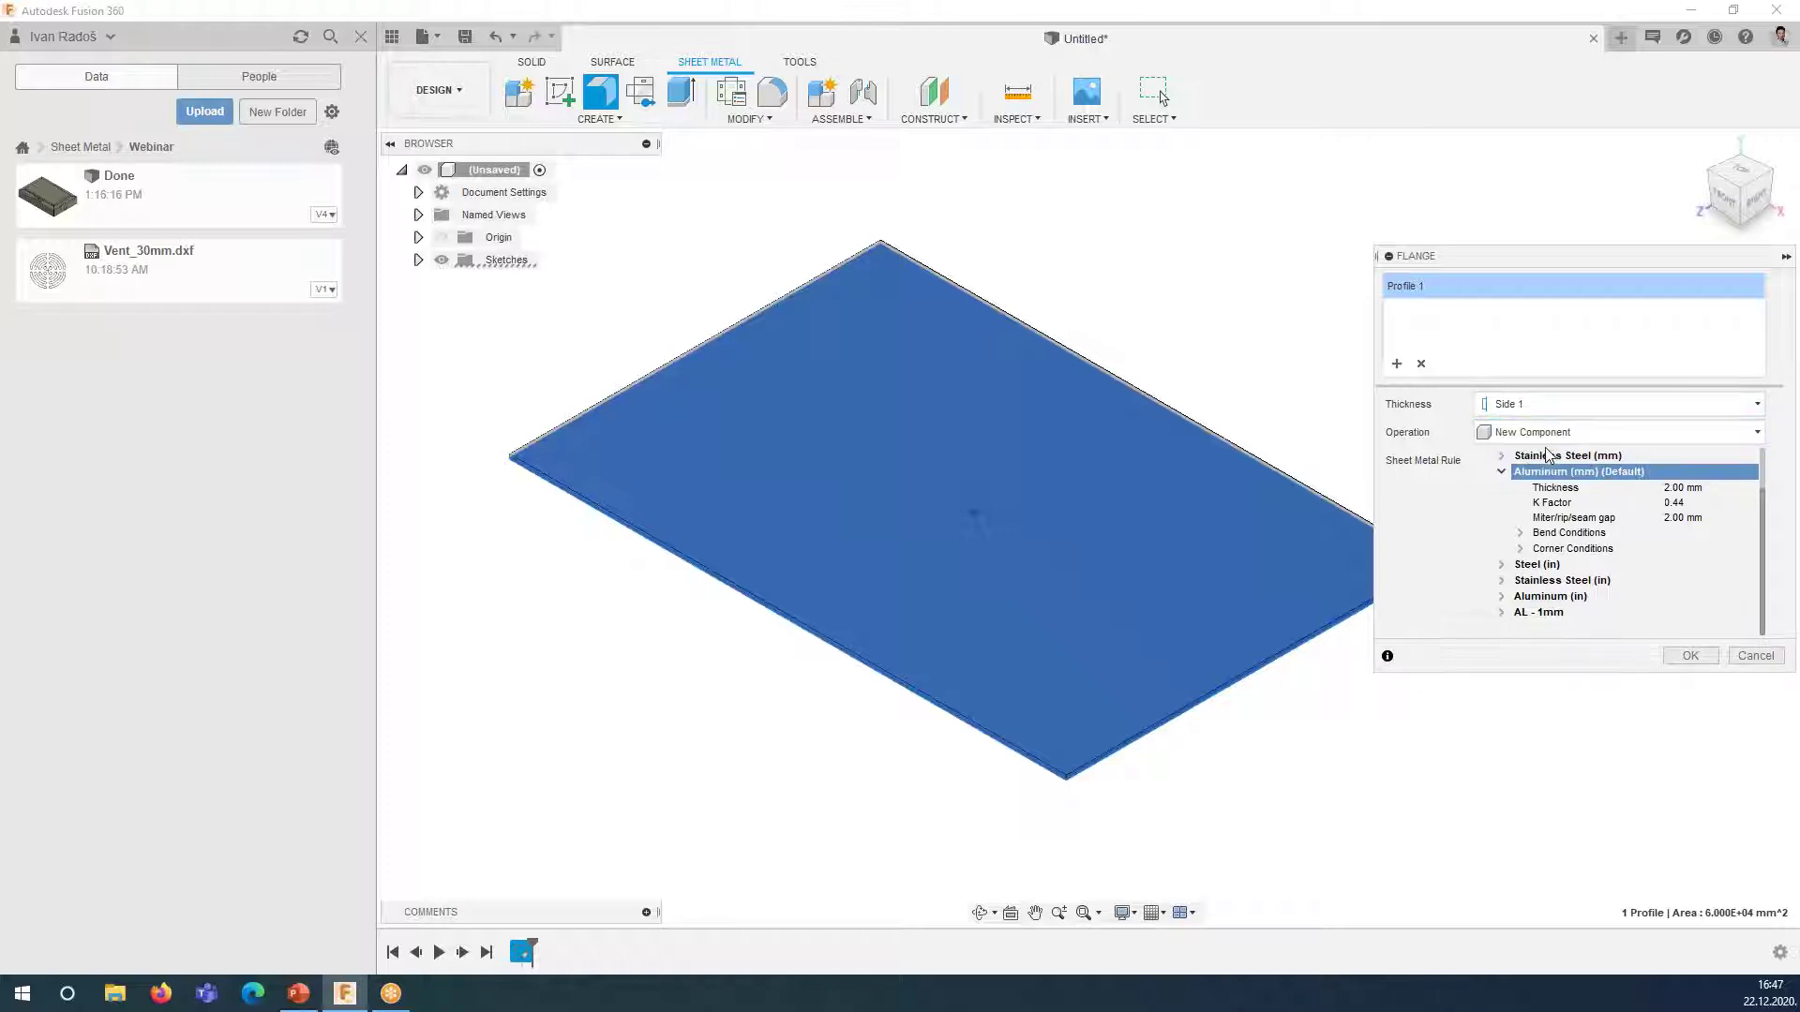
pyautogui.click(1696, 653)
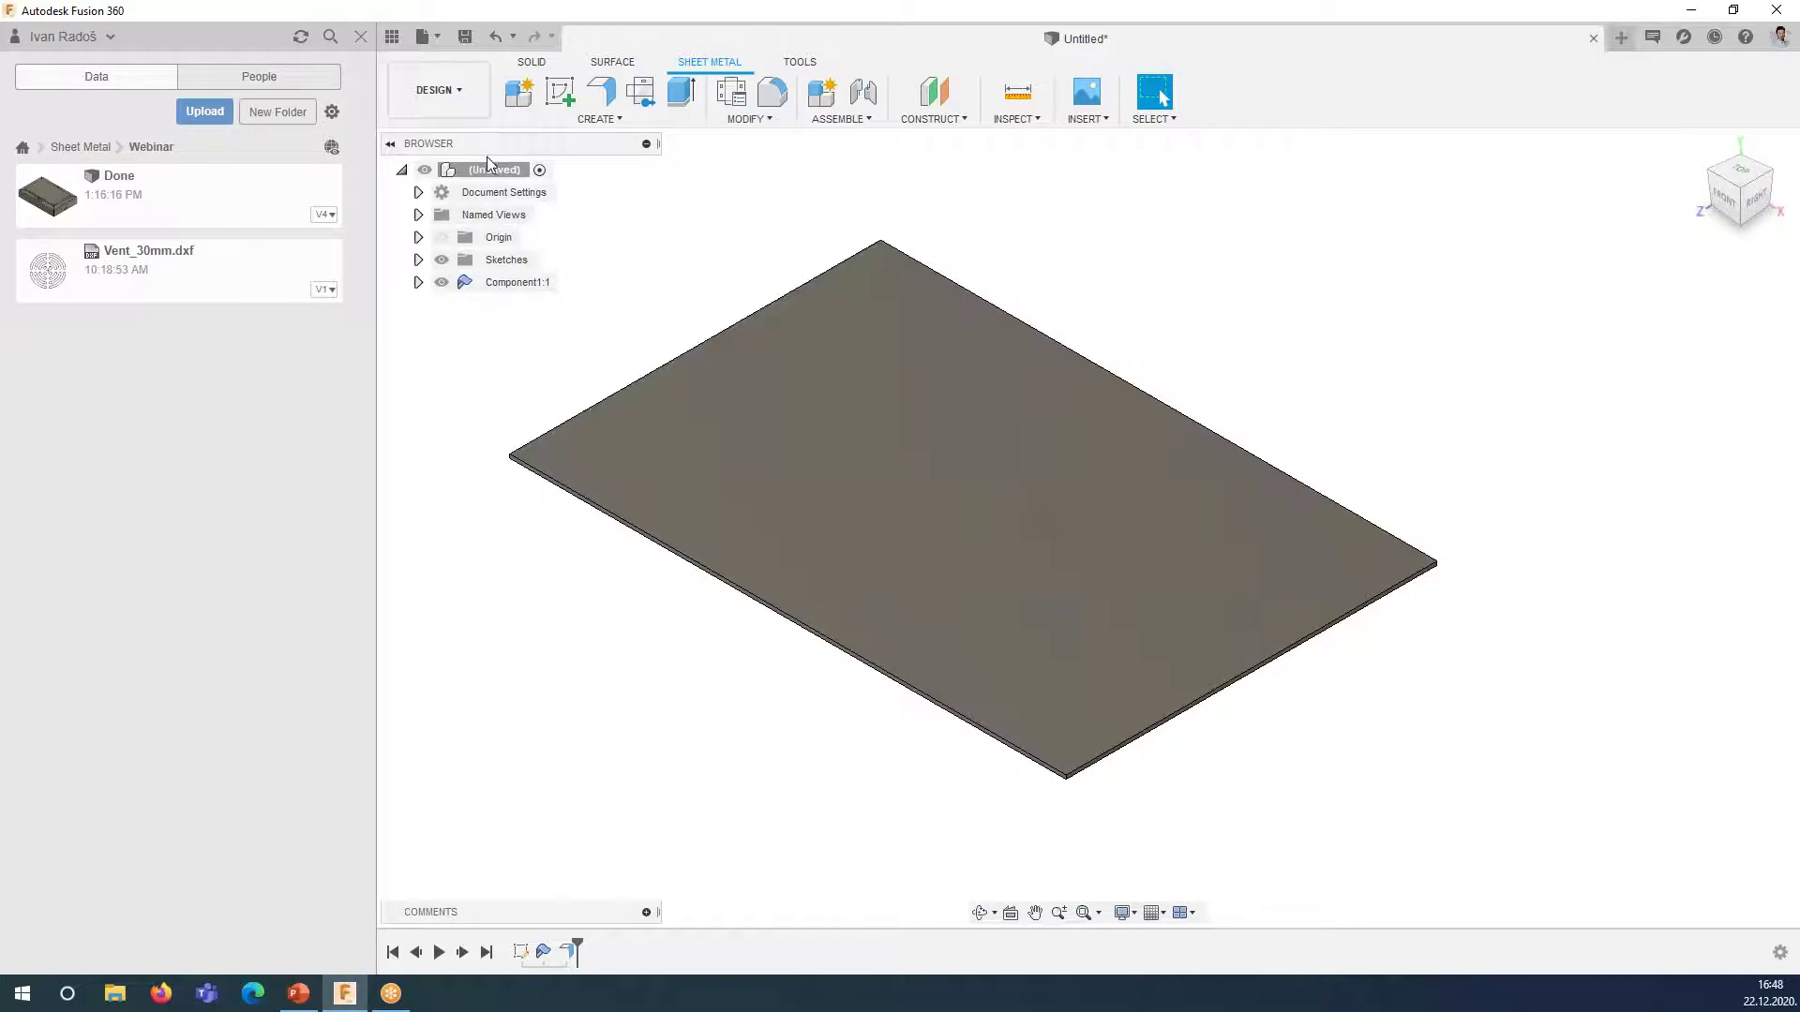
# - Expand Component1:1 in the Browser and select it
pyautogui.click(419, 283)
pyautogui.moveTo(516, 283)
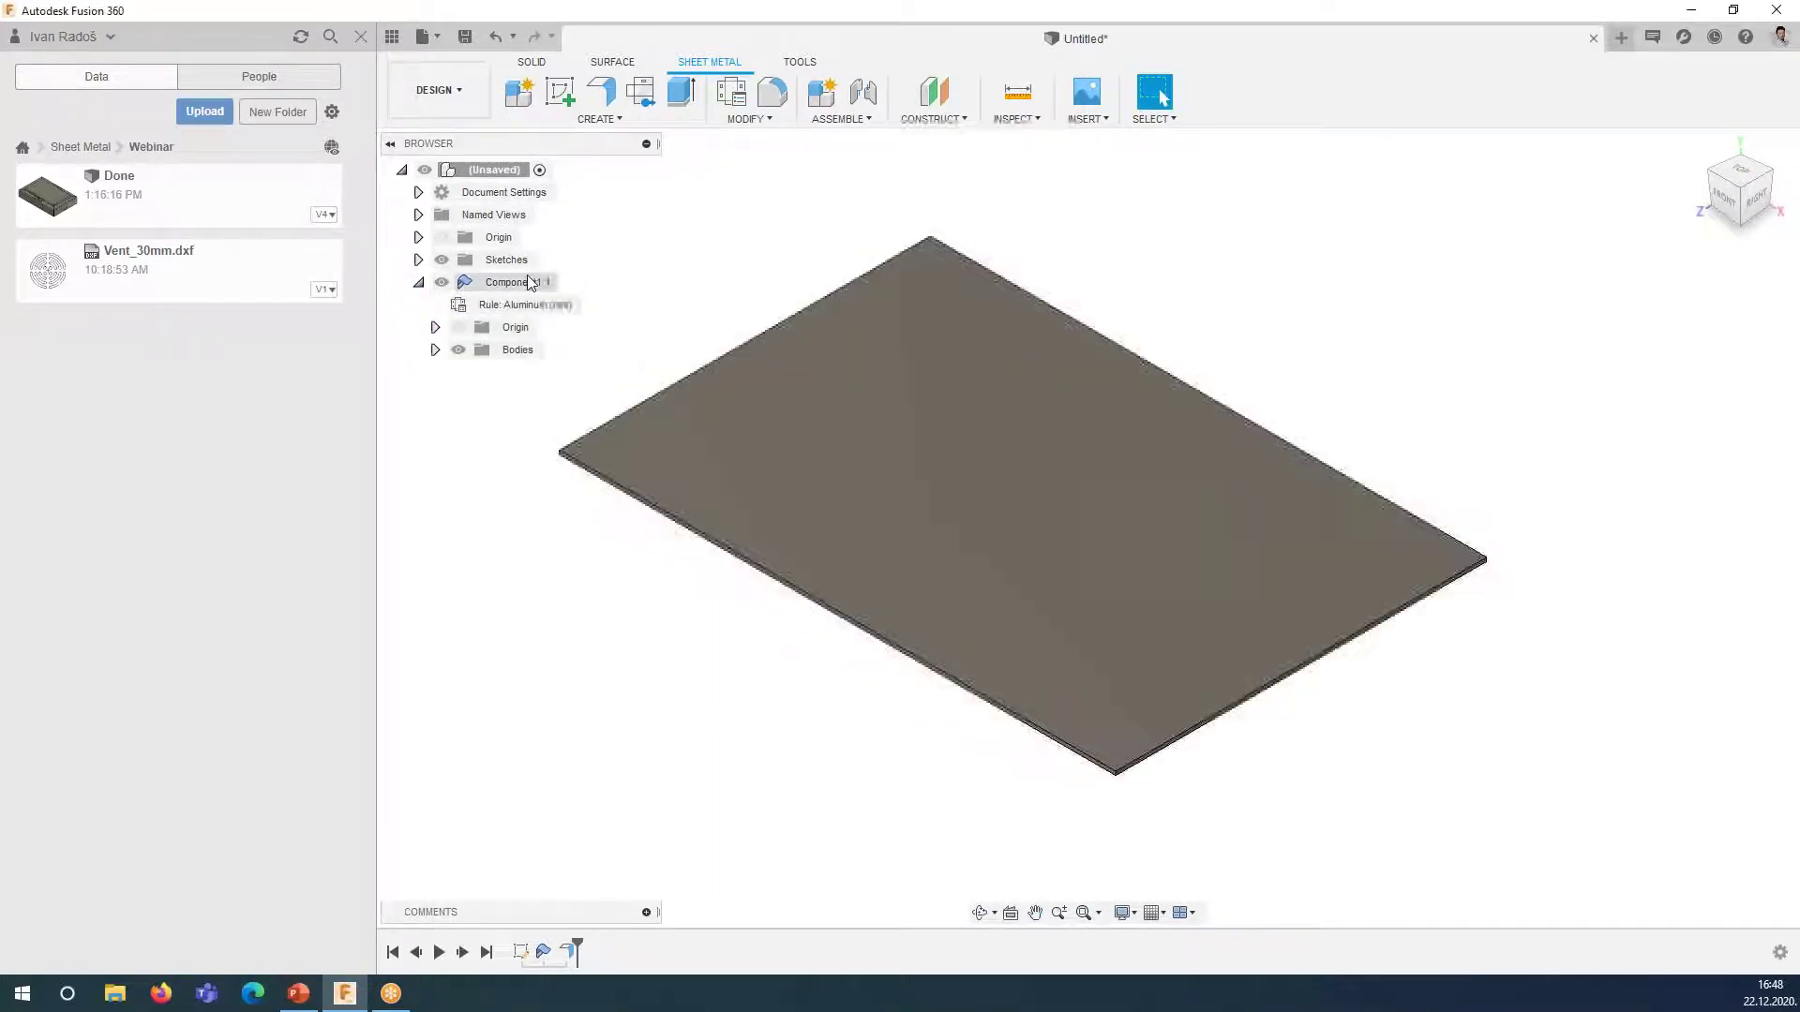
pyautogui.click(525, 282)
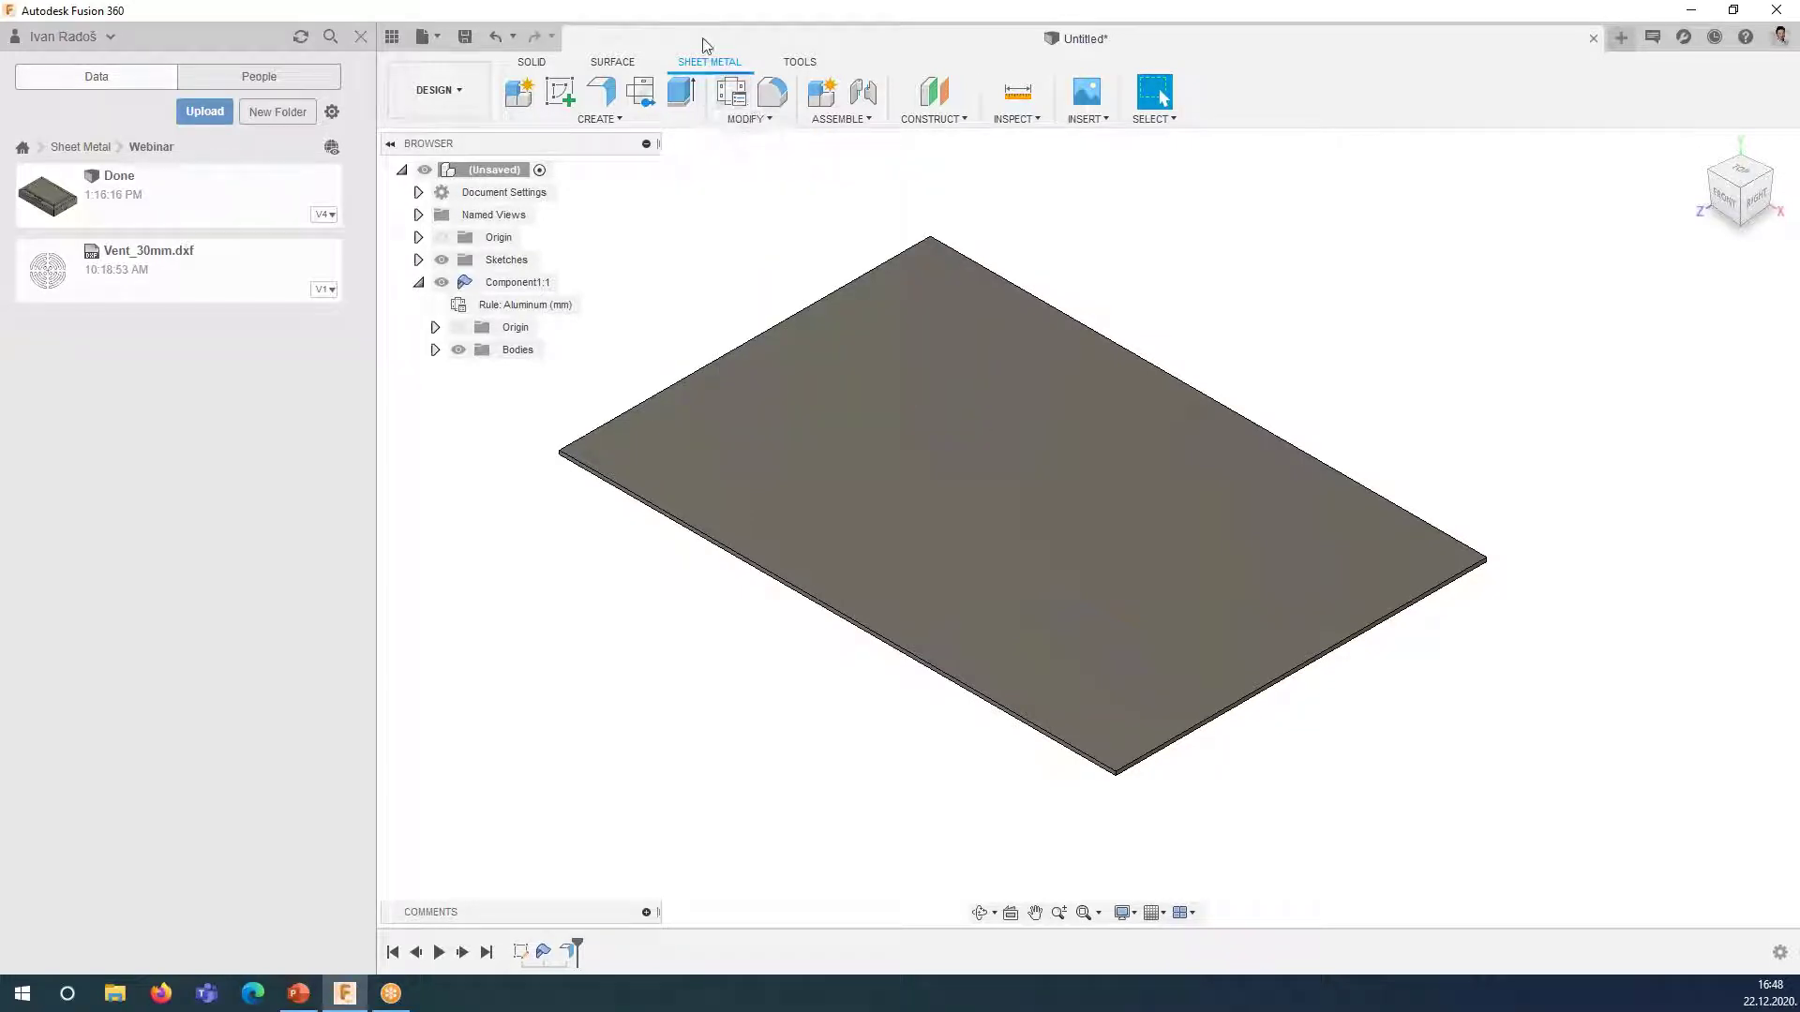
# - Edit the Aluminum (mm) sheet metal rule to 1 mm thickness and save it
pyautogui.click(731, 92)
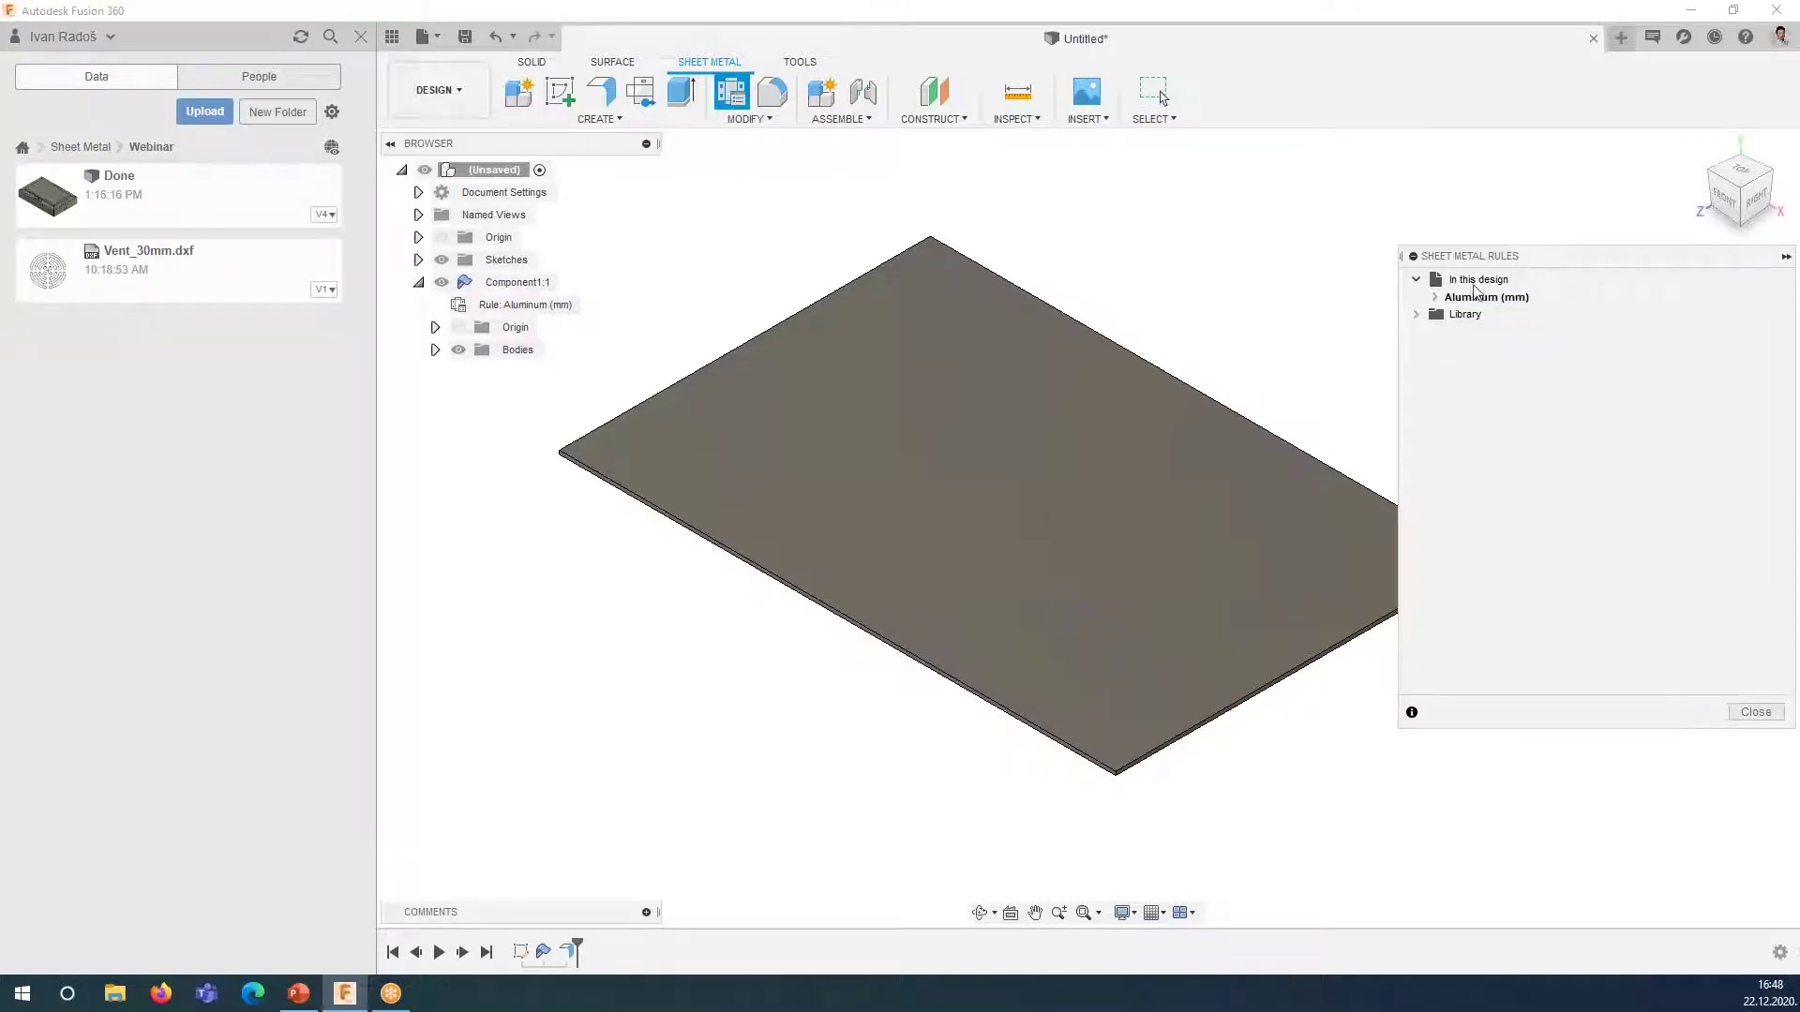
pyautogui.click(1469, 299)
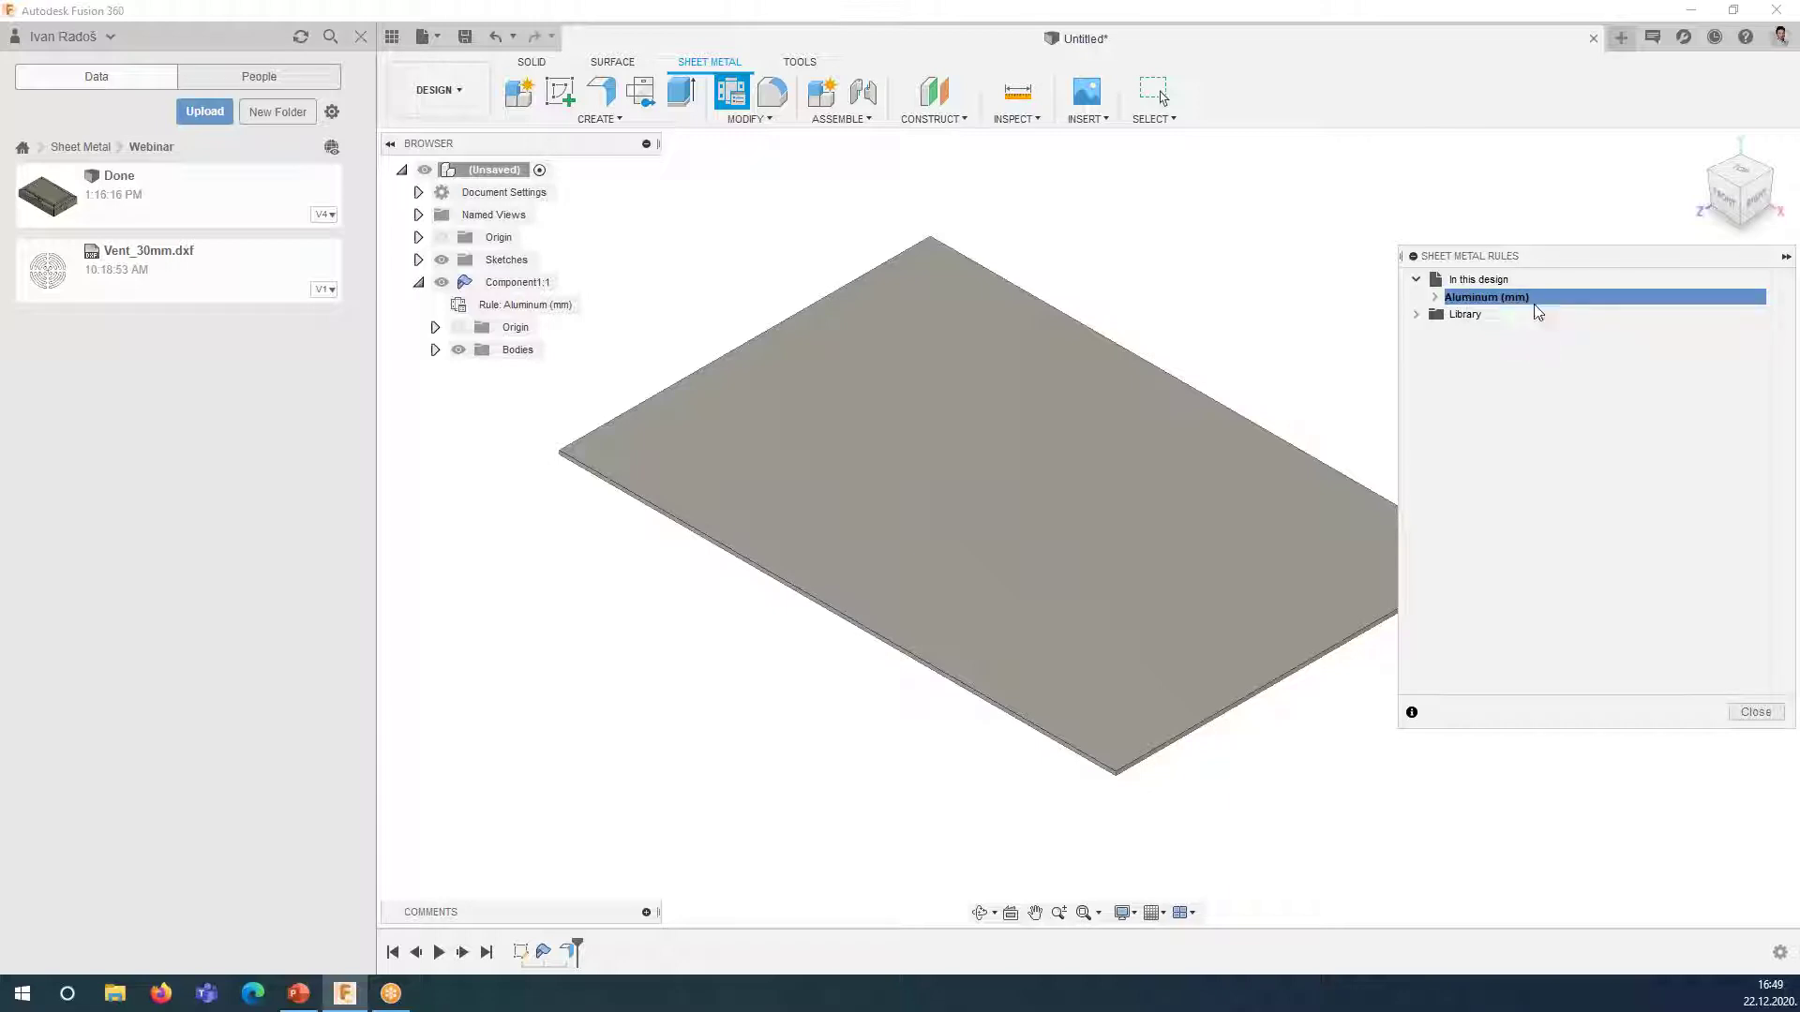
pyautogui.click(1435, 299)
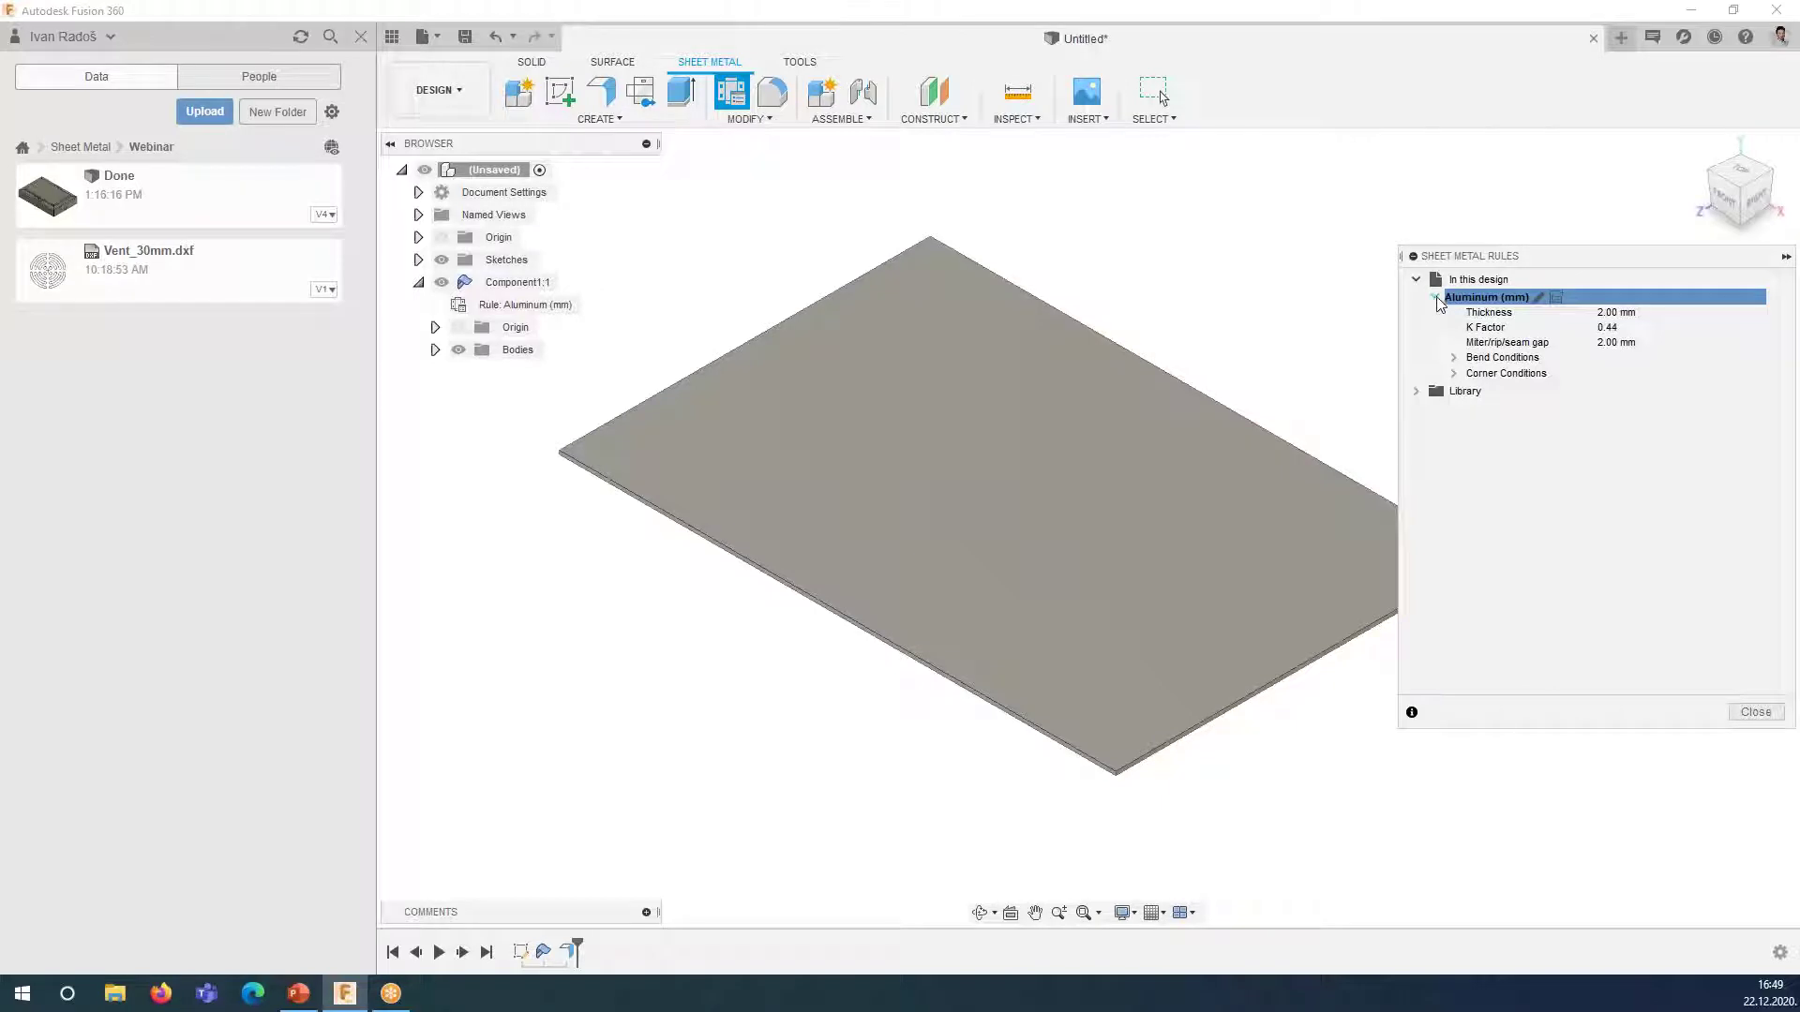
pyautogui.click(1540, 299)
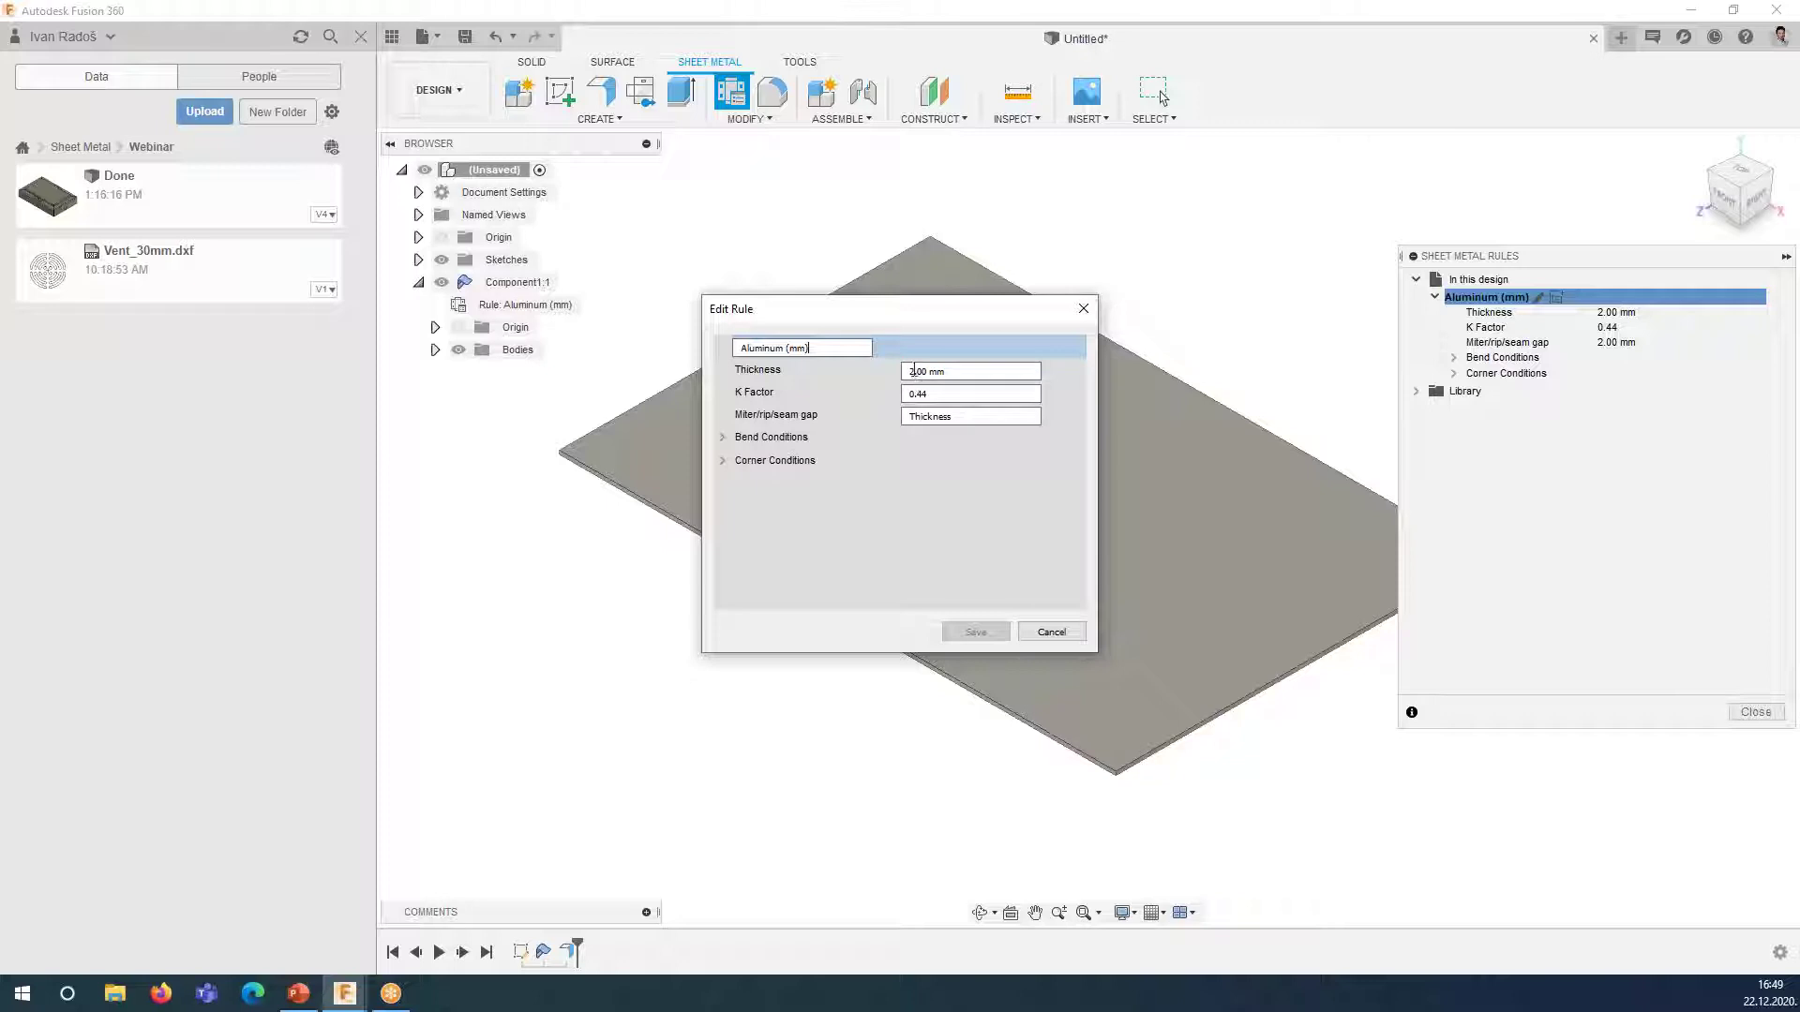
pyautogui.click(914, 371)
pyautogui.press('BackSpace')
pyautogui.write('1')
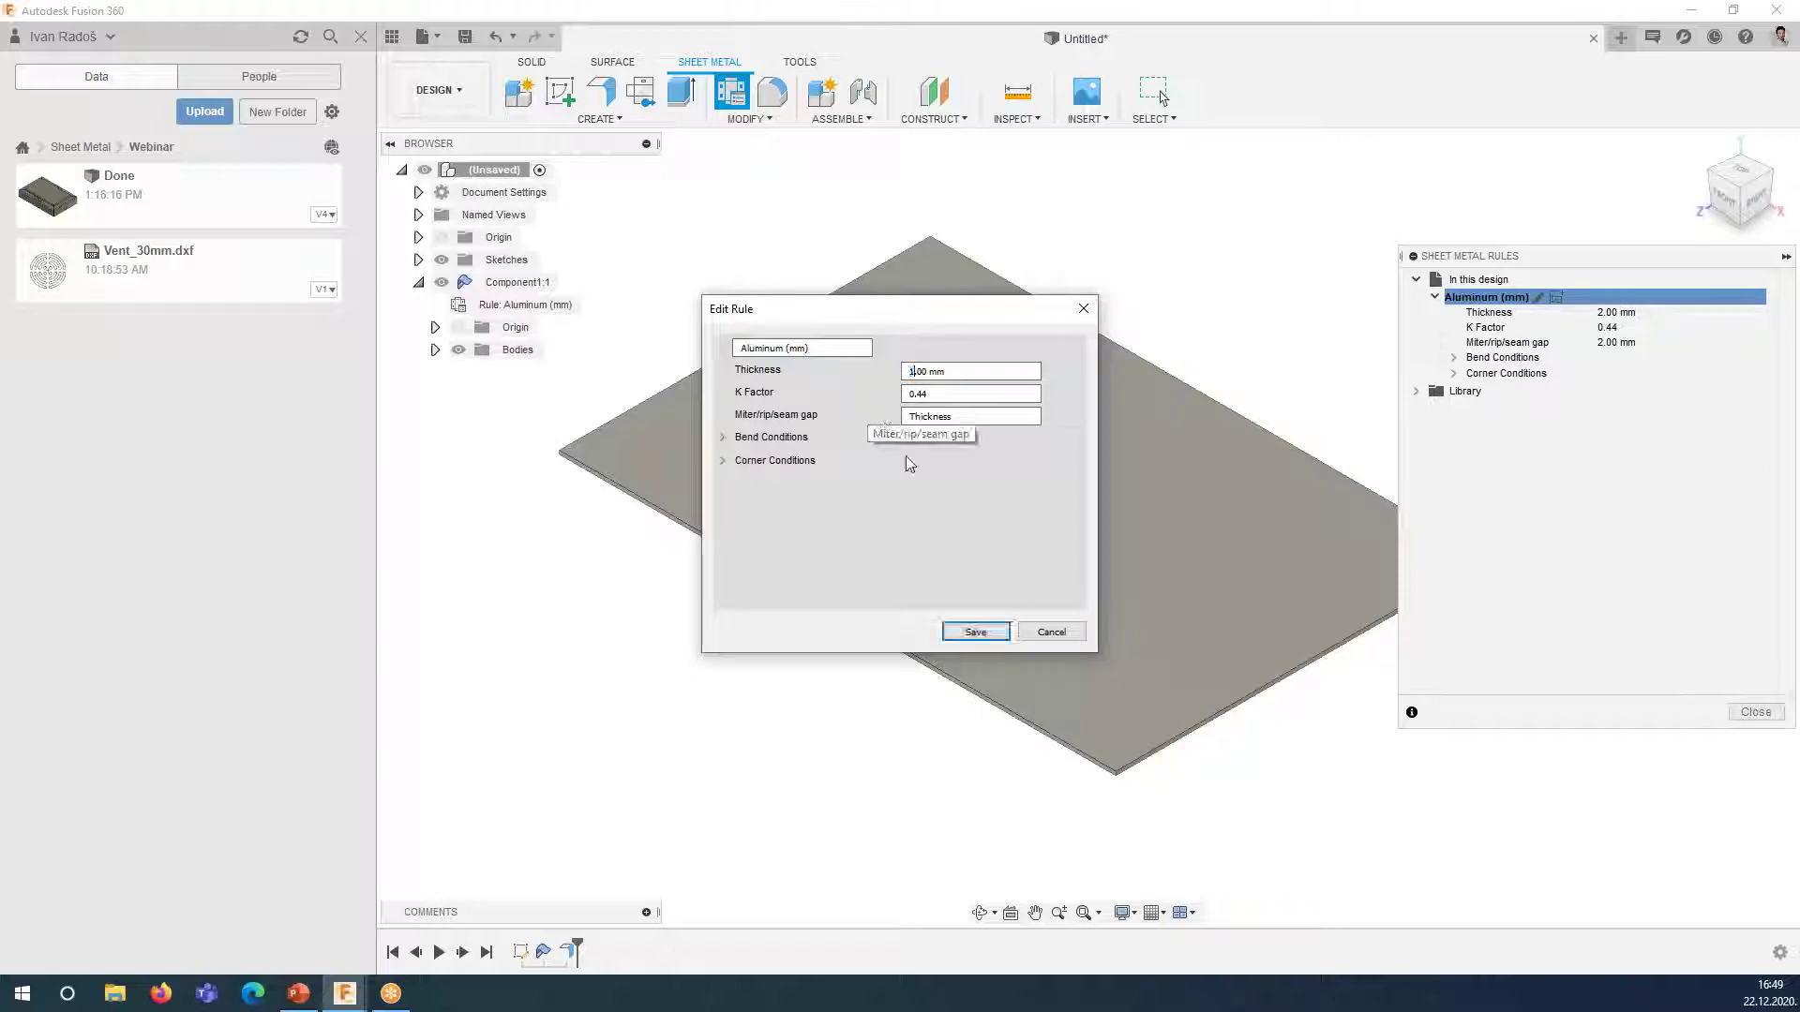
pyautogui.click(979, 634)
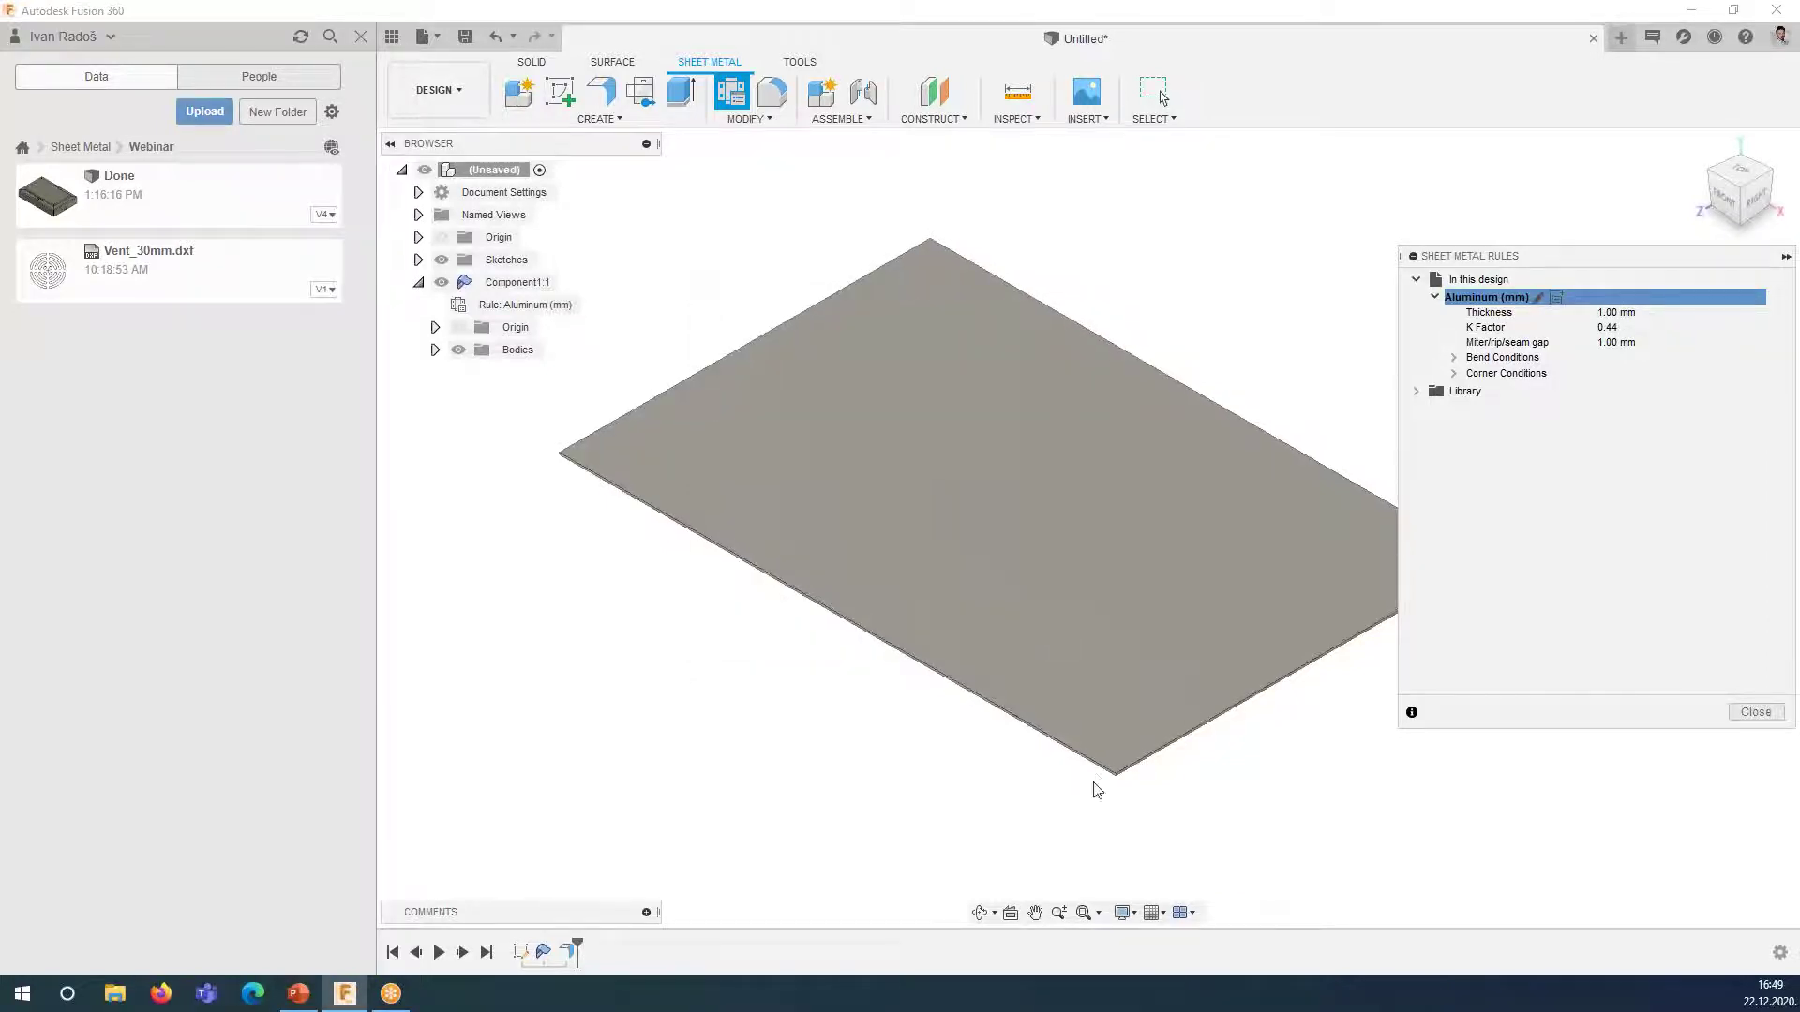
pyautogui.scroll(2, 1102, 782)
pyautogui.scroll(2, 1115, 778)
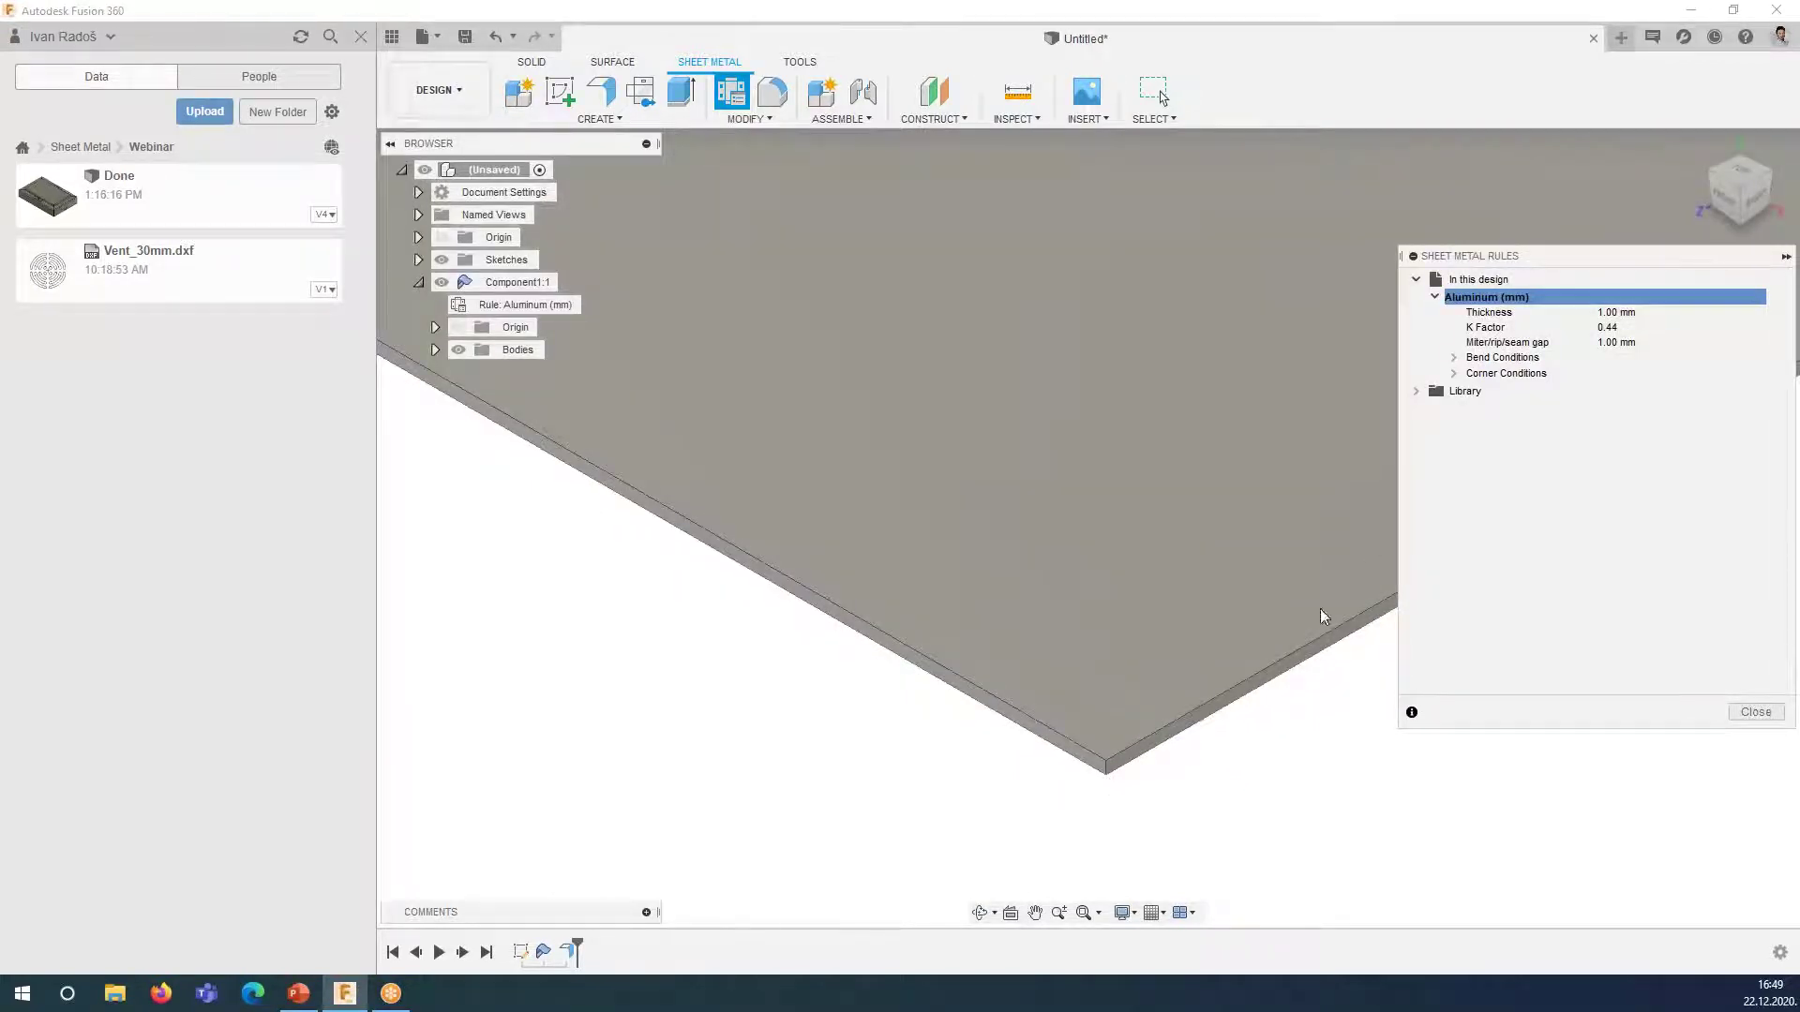
# - Edit the Aluminum (mm) rule back to 2 mm thickness and save it
pyautogui.moveTo(1537, 301)
pyautogui.click(1538, 300)
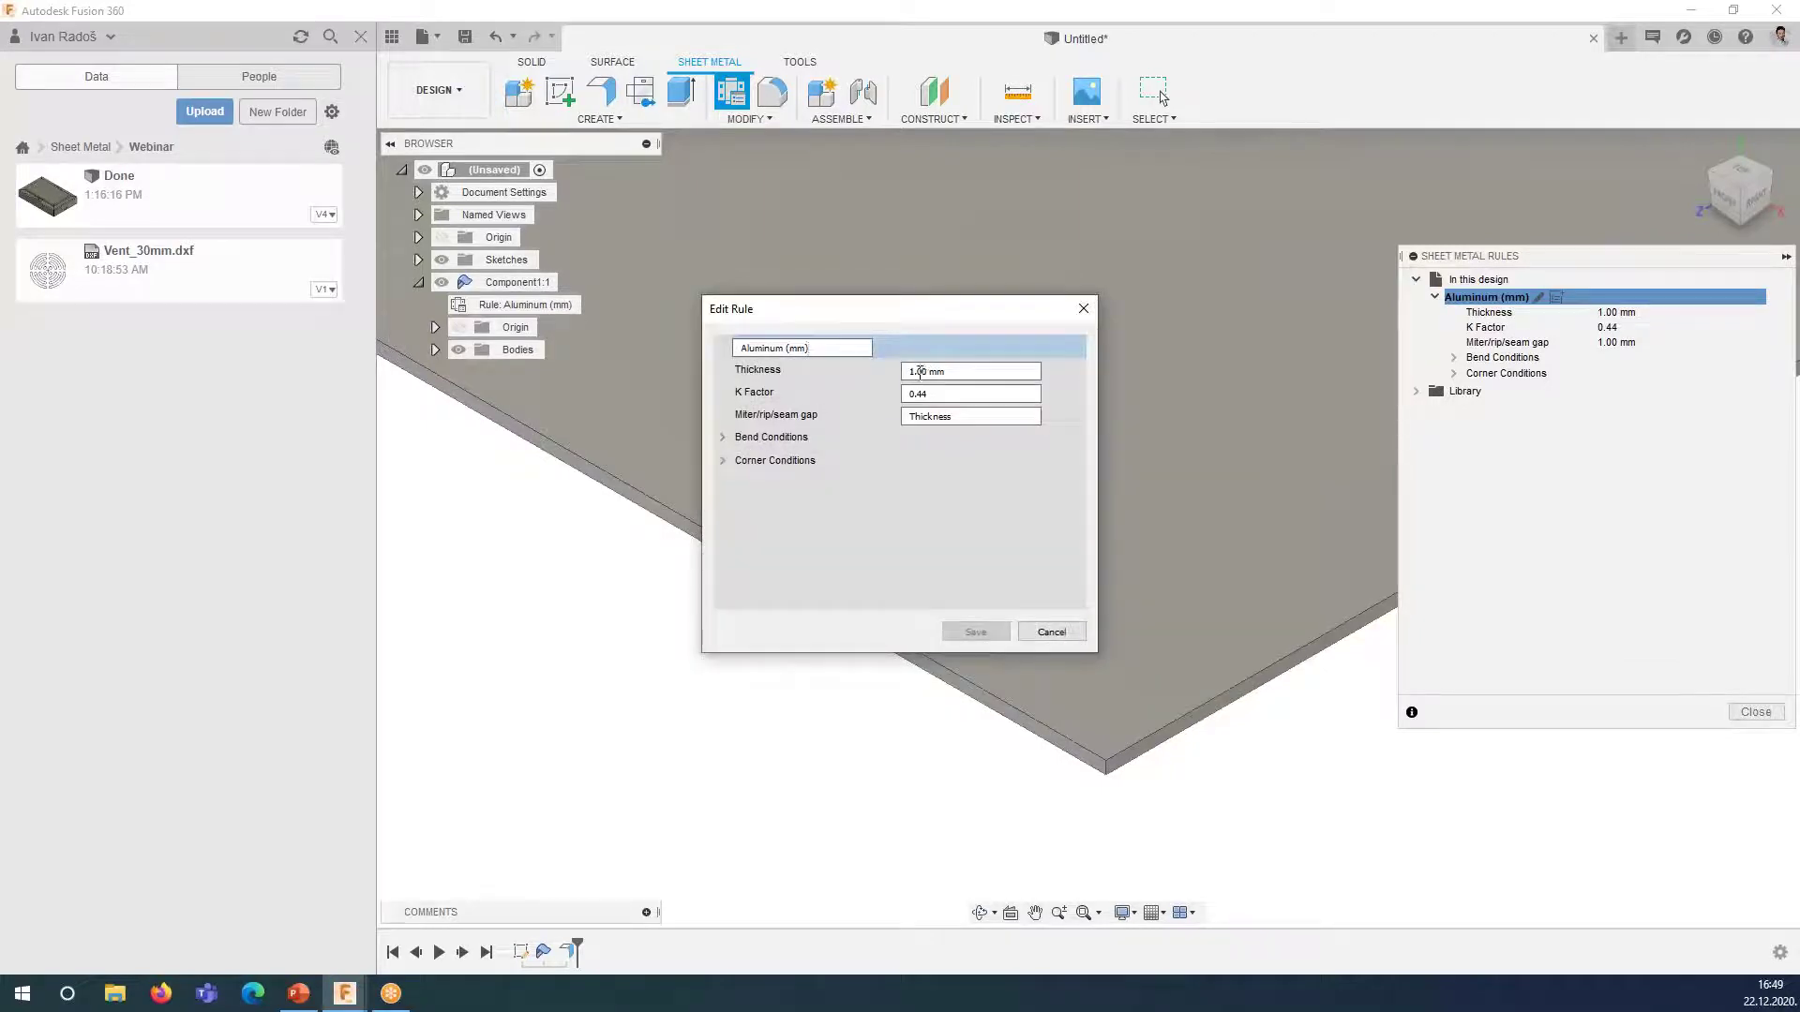
pyautogui.moveTo(917, 371); pyautogui.dragTo(903, 371)
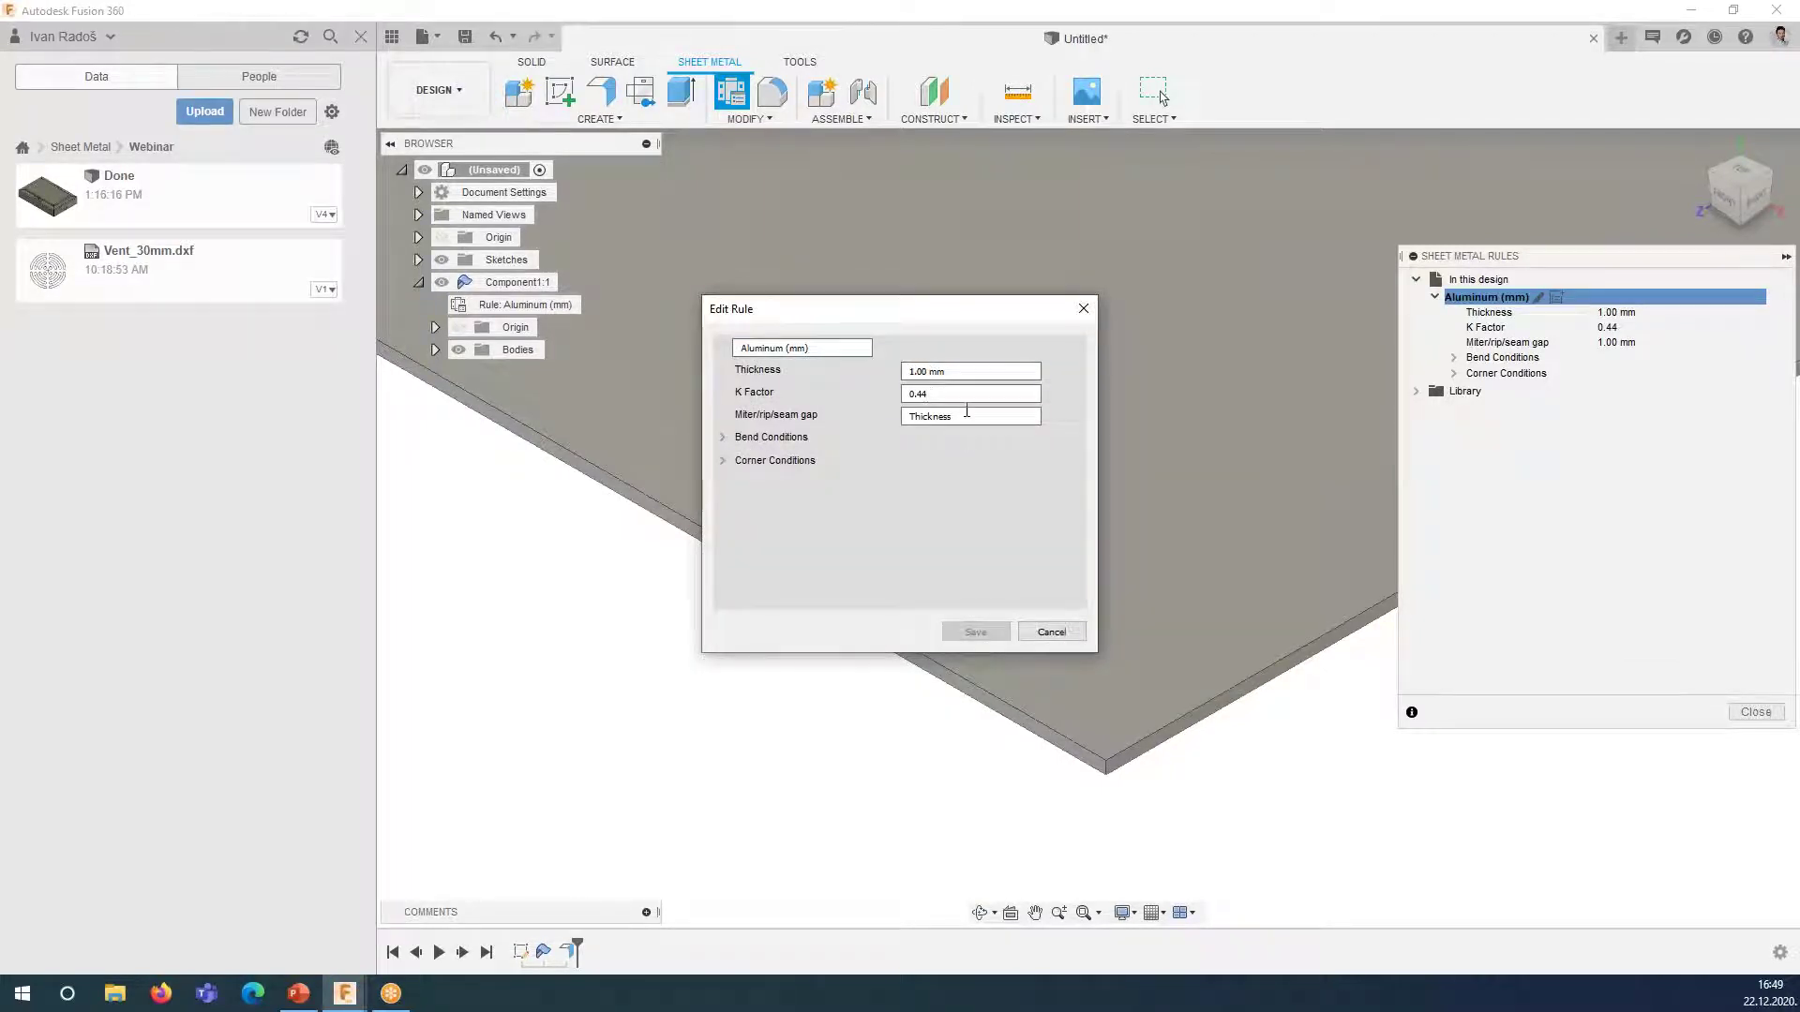
pyautogui.write('2')
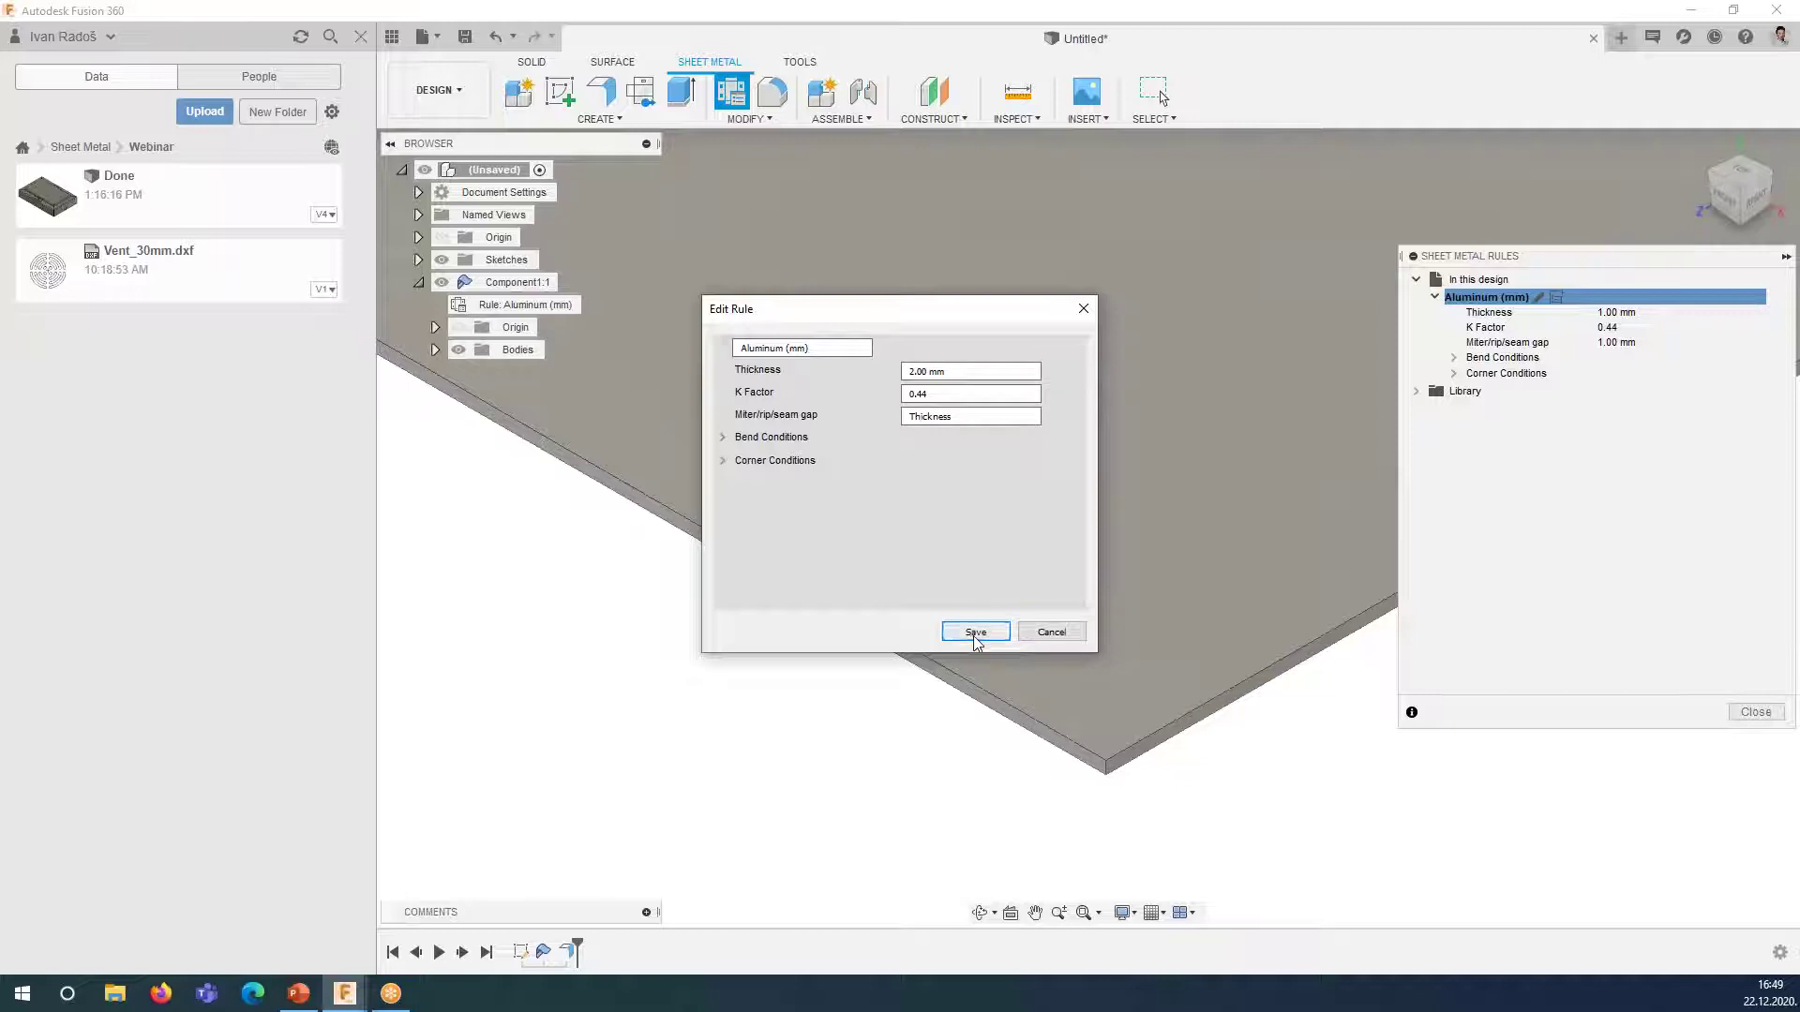
pyautogui.click(975, 634)
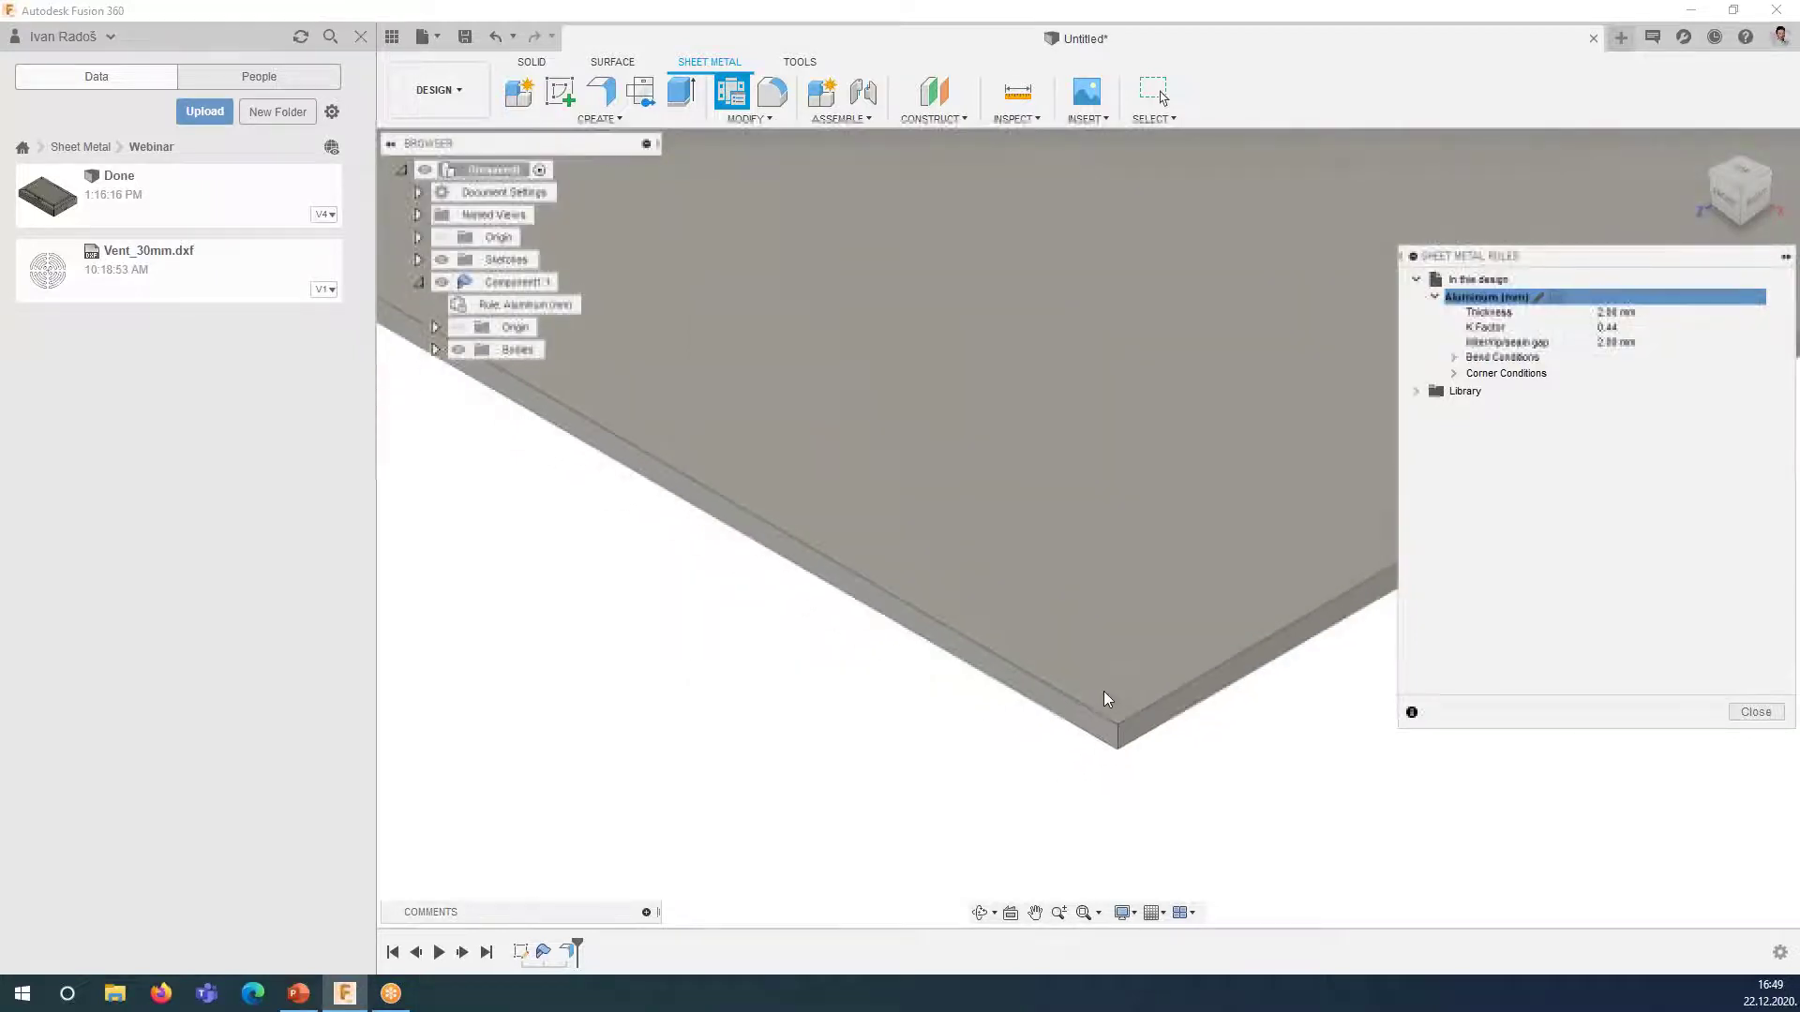
pyautogui.scroll(-3, 1108, 549)
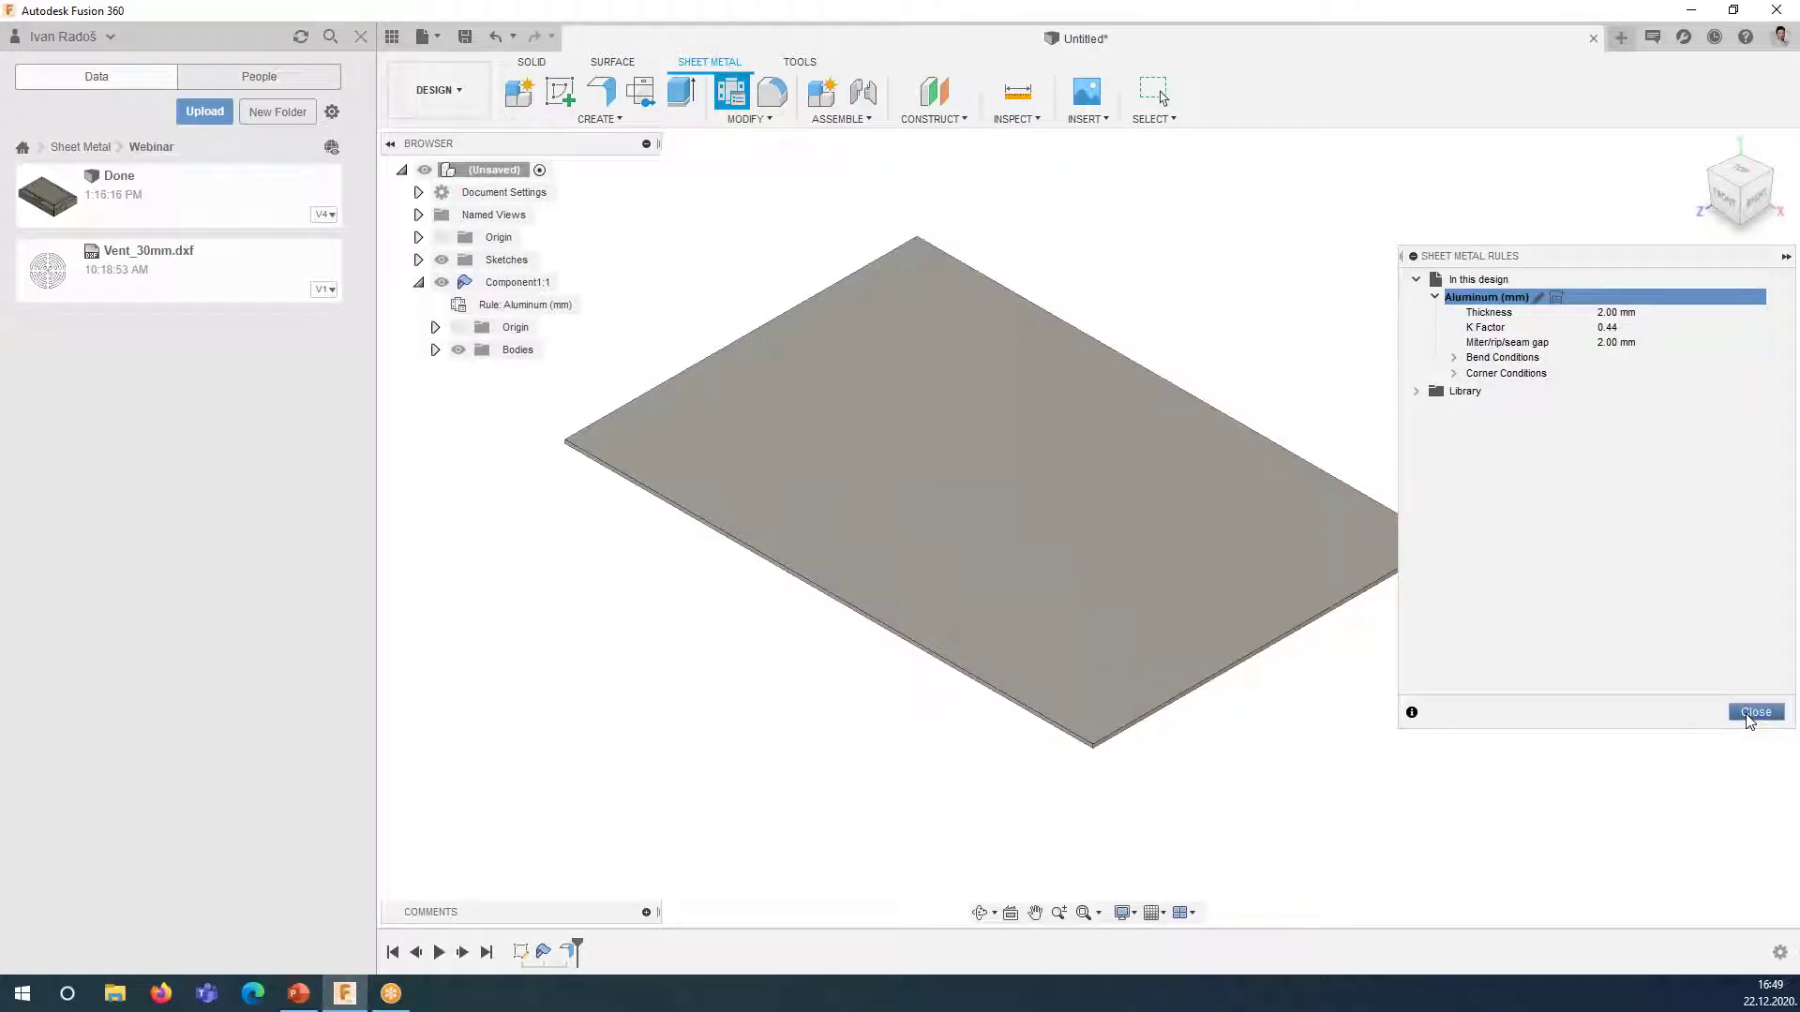
# - Close the Sheet Metal Rules dialog and shift the plate slightly right in view
pyautogui.click(1755, 713)
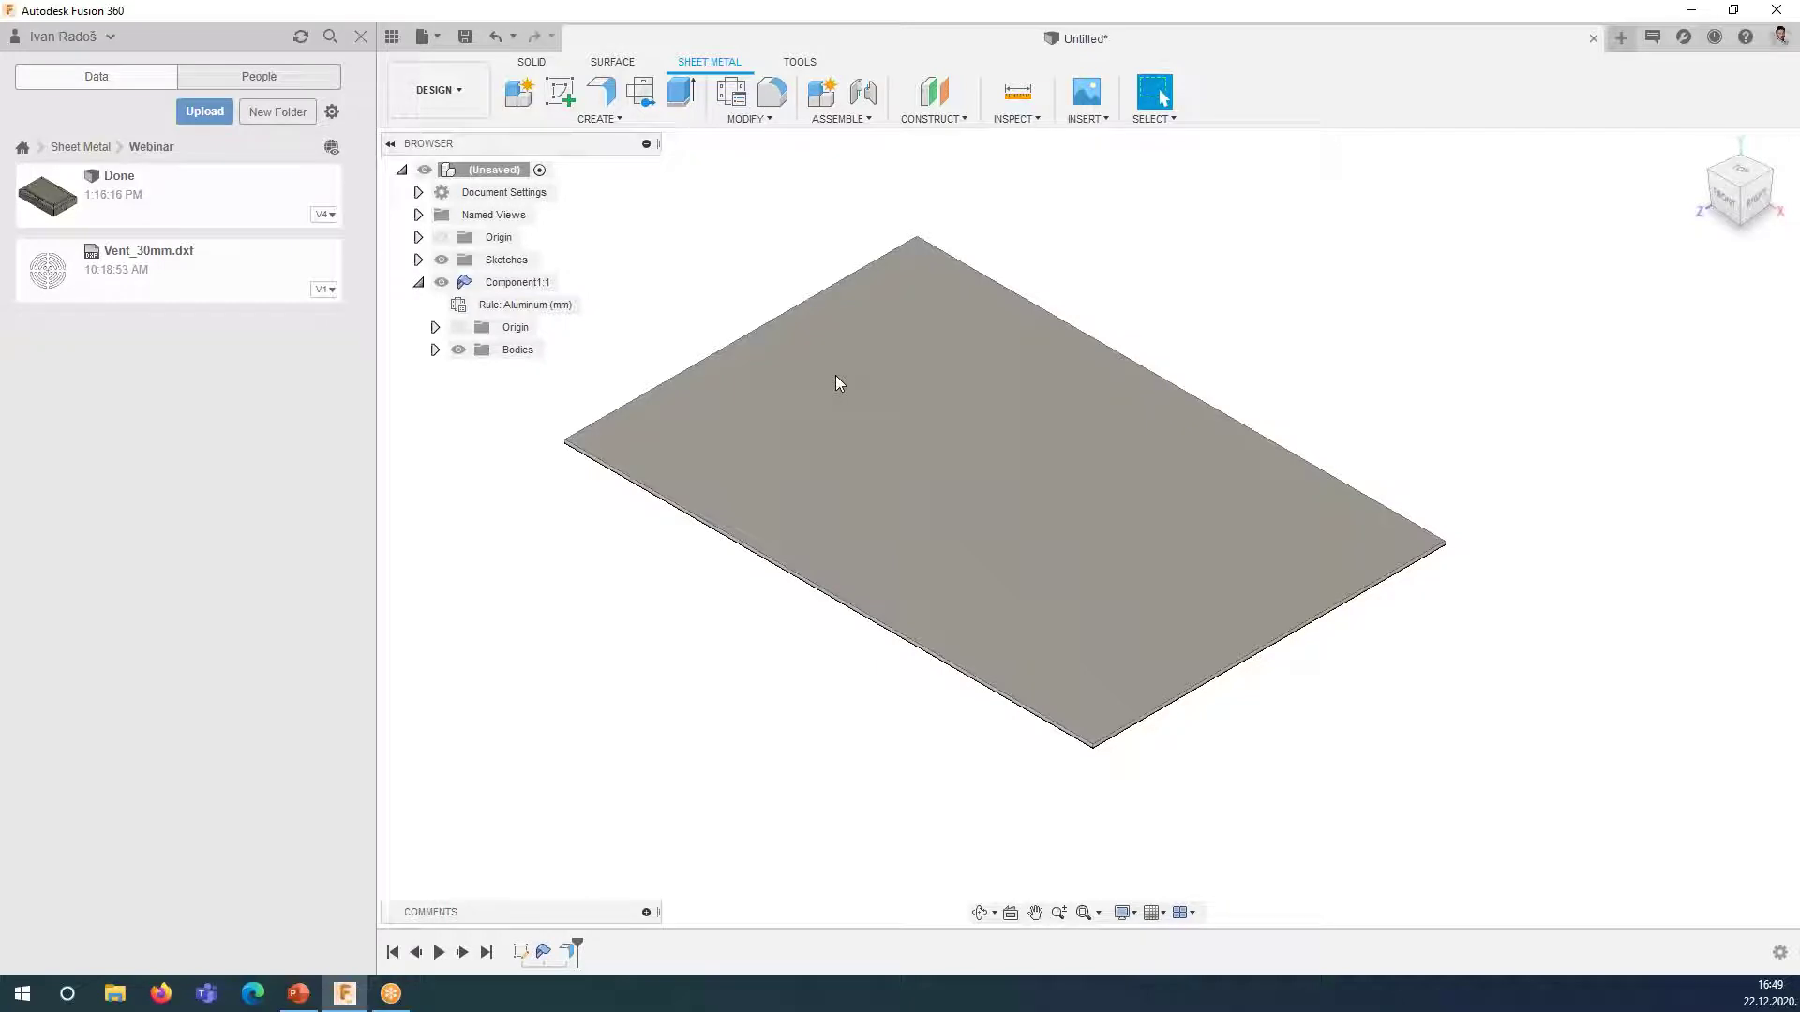
pyautogui.moveTo(654, 487); pyautogui.dragTo(721, 490, button='middle')
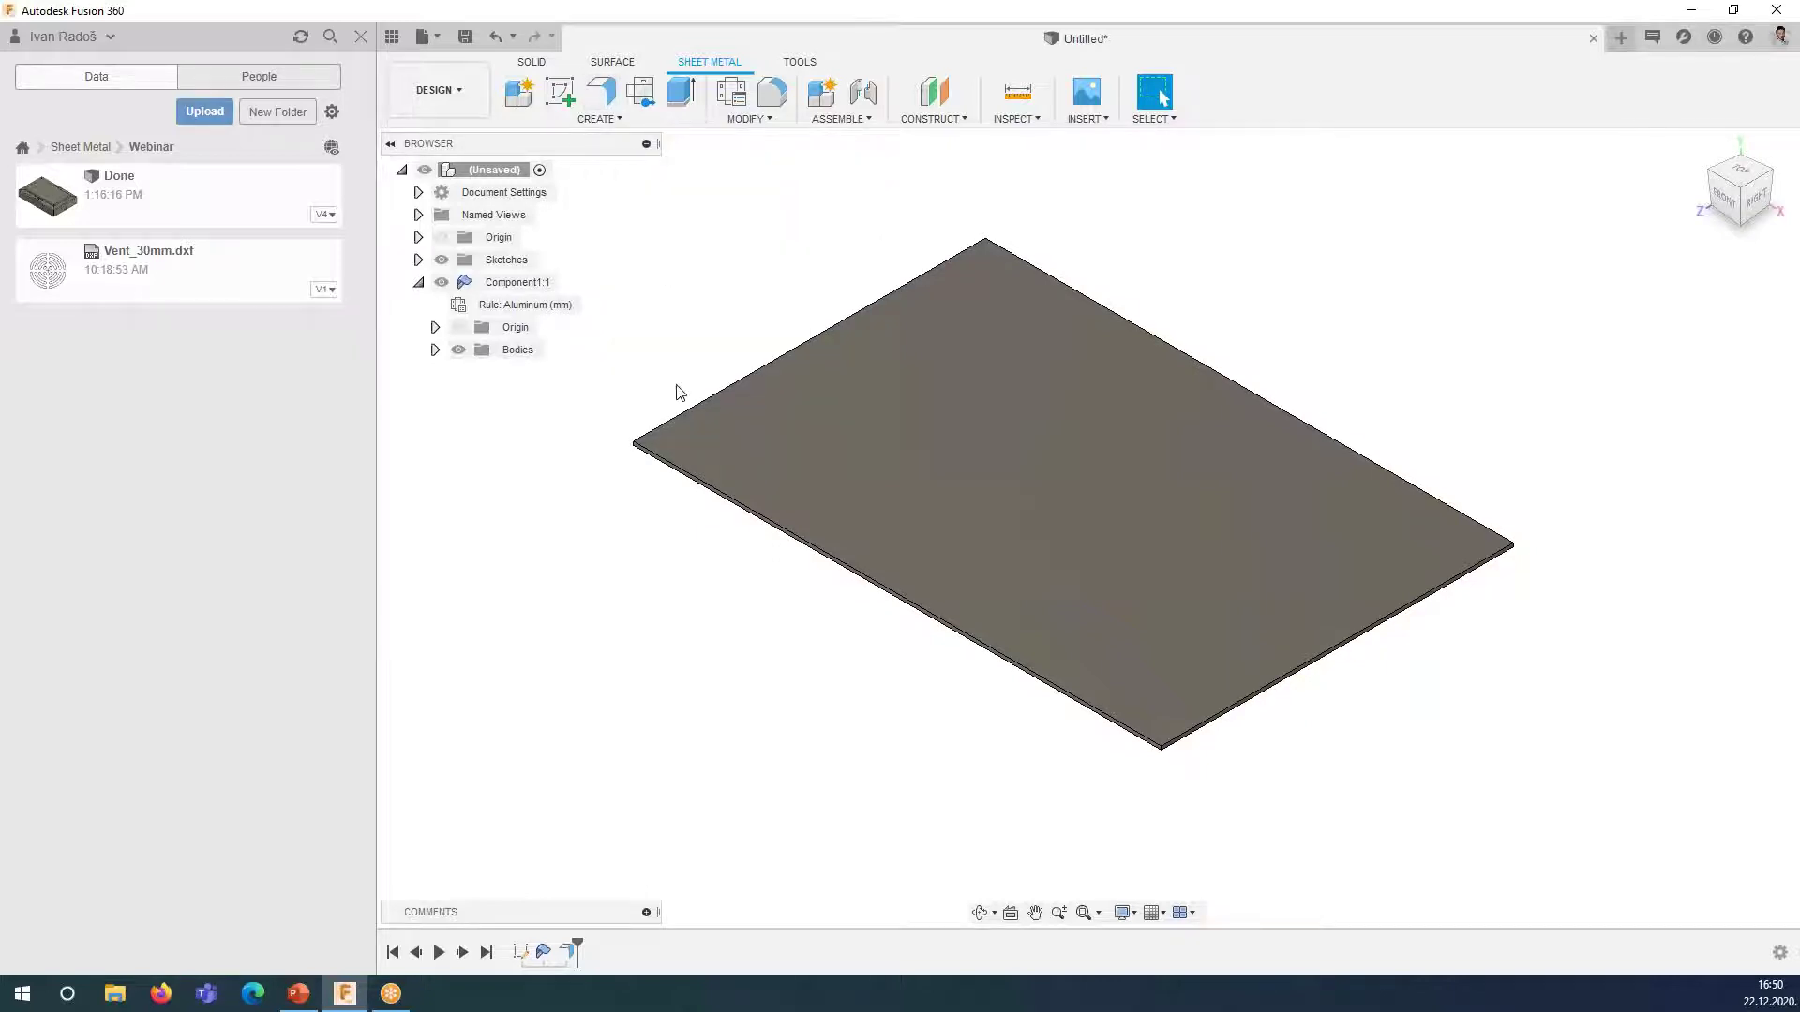
# - Start a new flange and select the plate's front-left edge
pyautogui.click(601, 94)
pyautogui.click(601, 94)
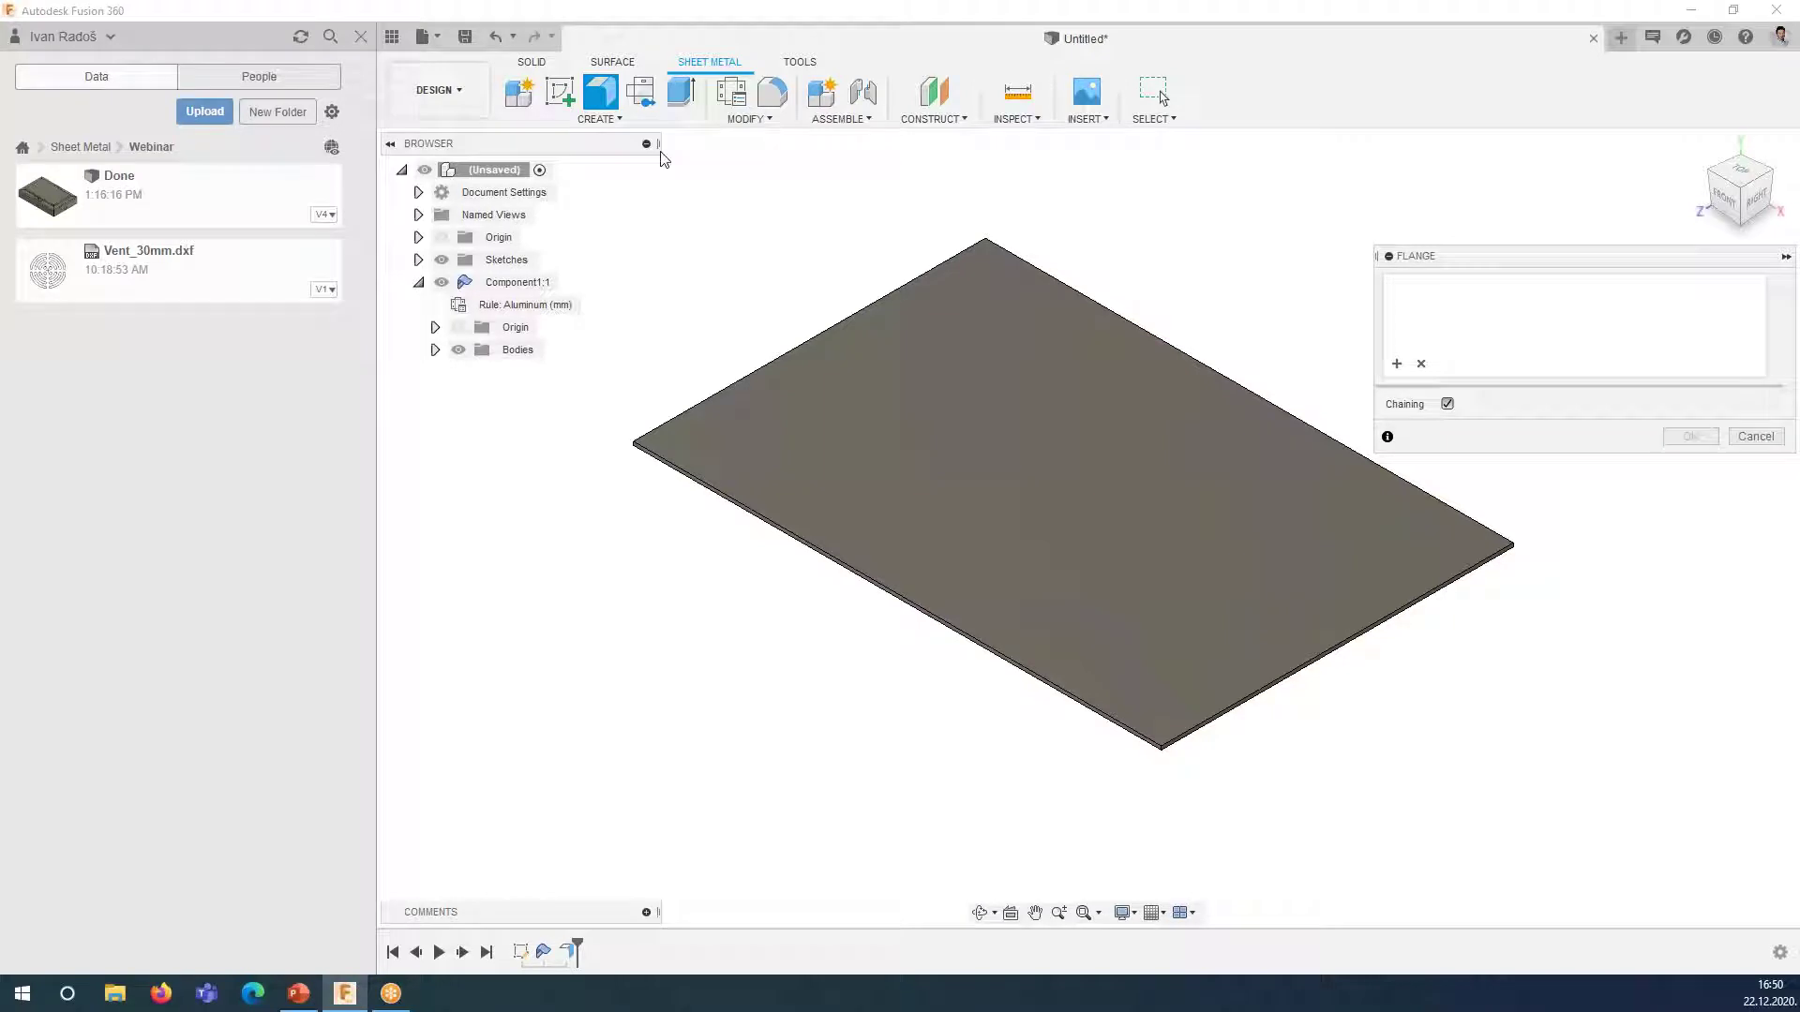
pyautogui.scroll(3, 1116, 765)
pyautogui.moveTo(1174, 731); pyautogui.dragTo(1092, 787, button='middle')
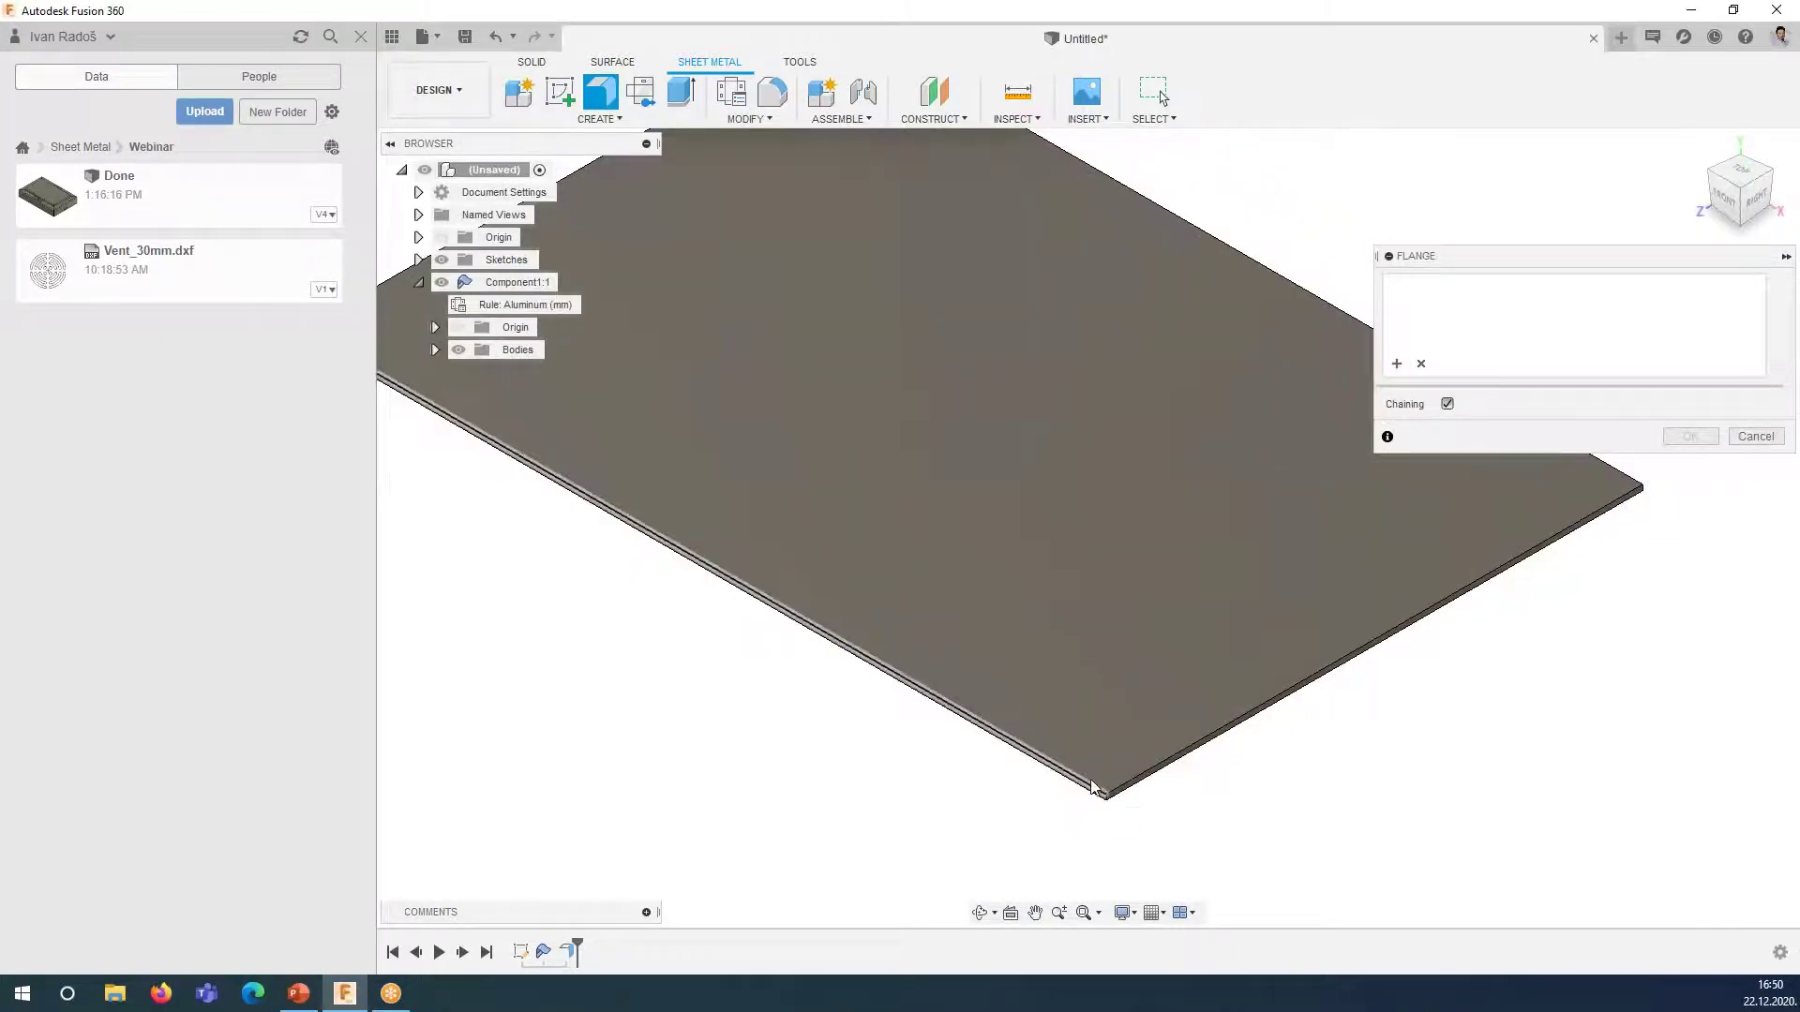
pyautogui.click(1090, 785)
pyautogui.scroll(-1, 660, 633)
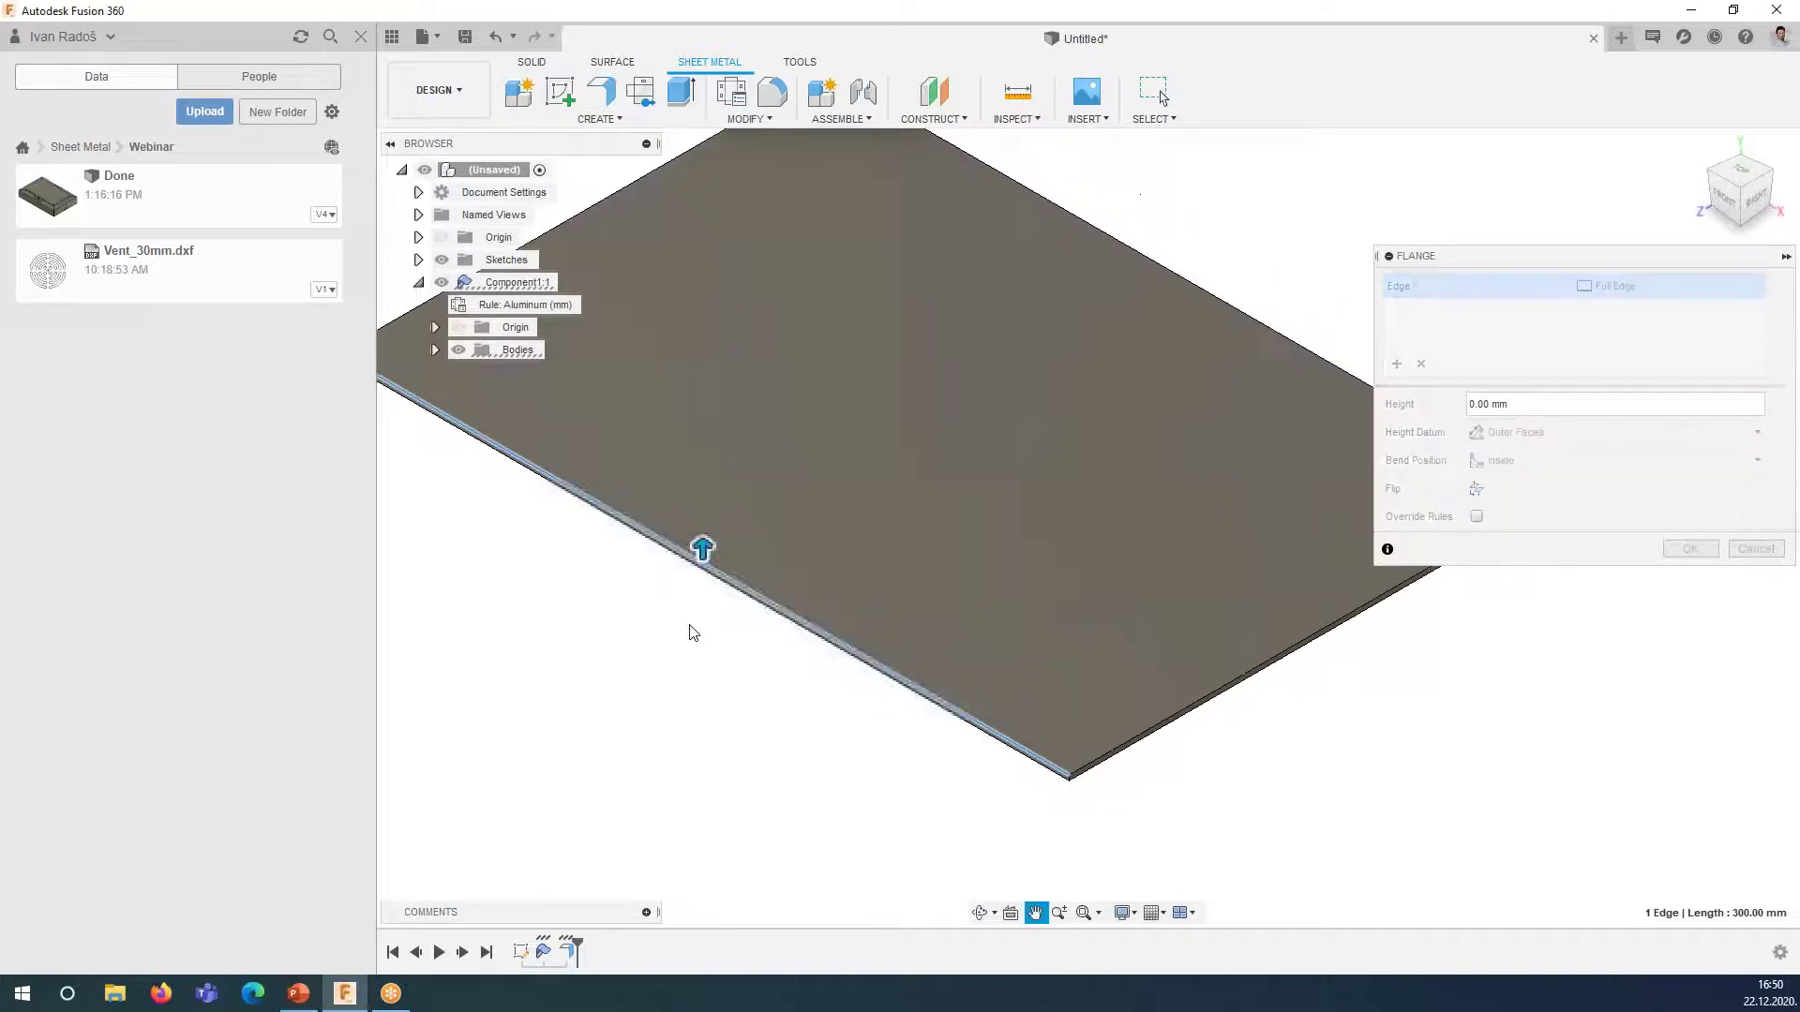
pyautogui.moveTo(660, 633); pyautogui.dragTo(764, 656, button='middle')
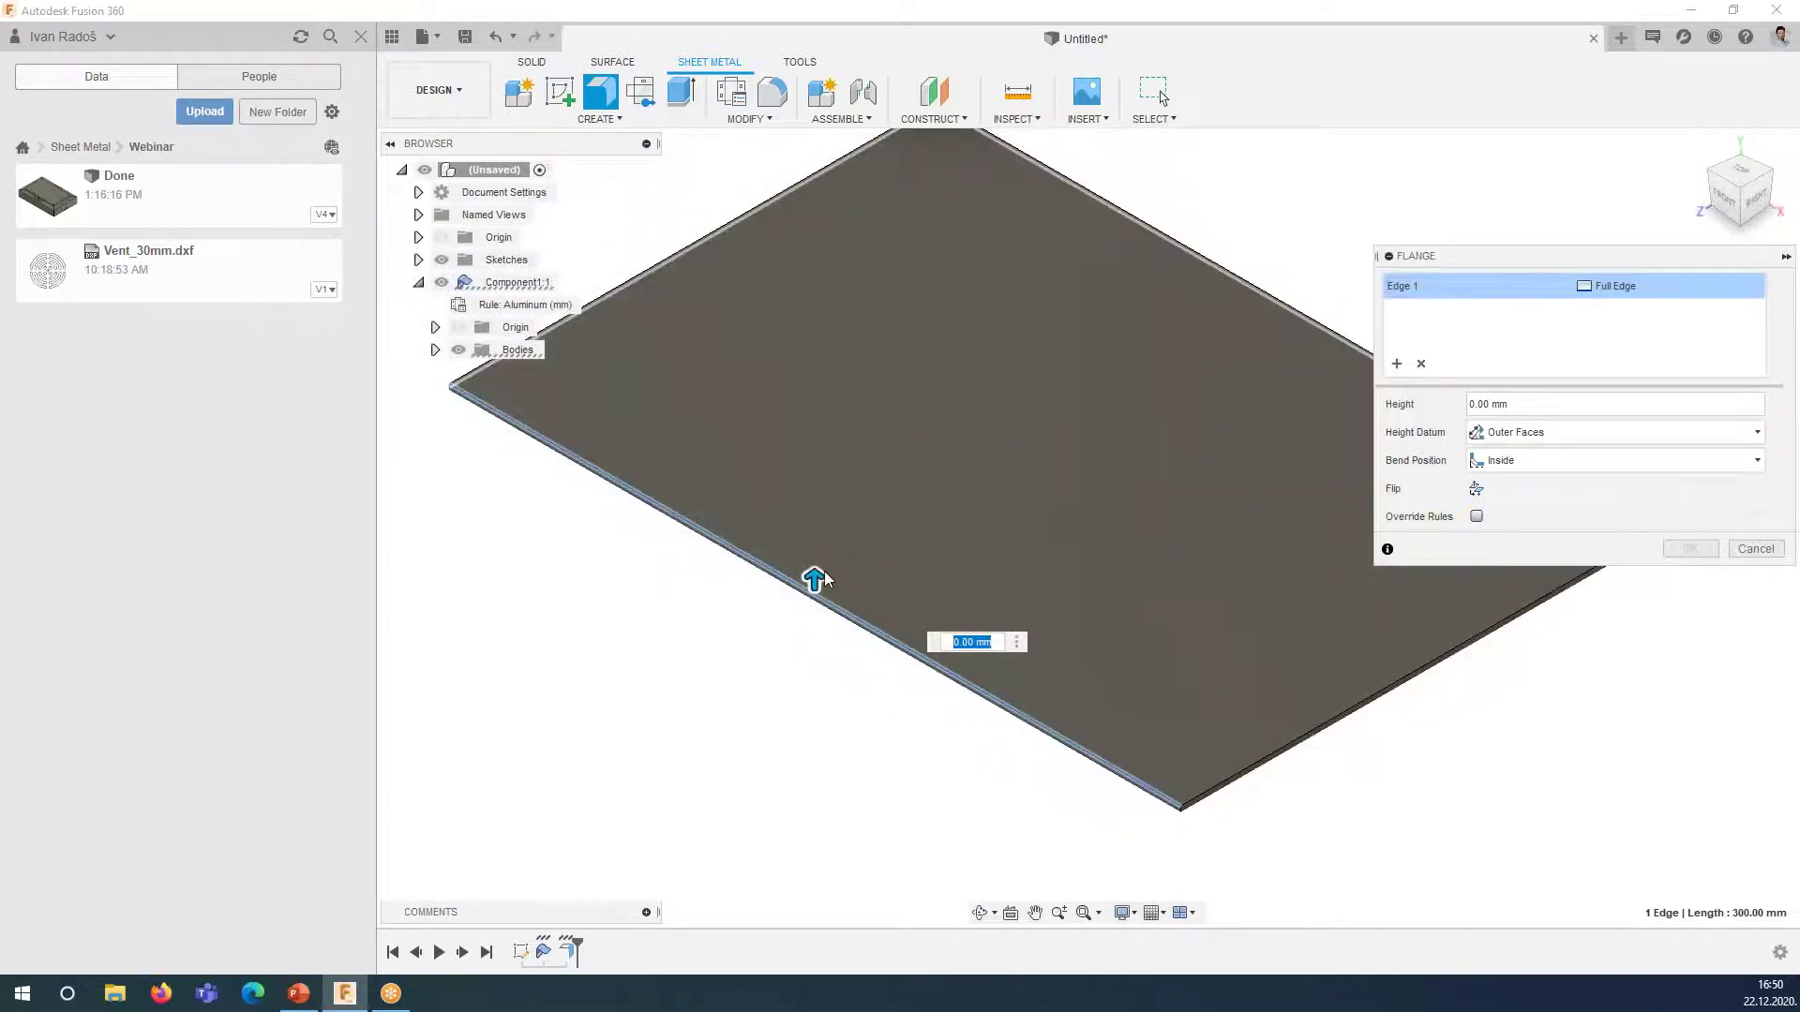
# - Drag the flange height to 50 mm and keep the bend angle at 90°
pyautogui.moveTo(824, 578); pyautogui.dragTo(814, 469)
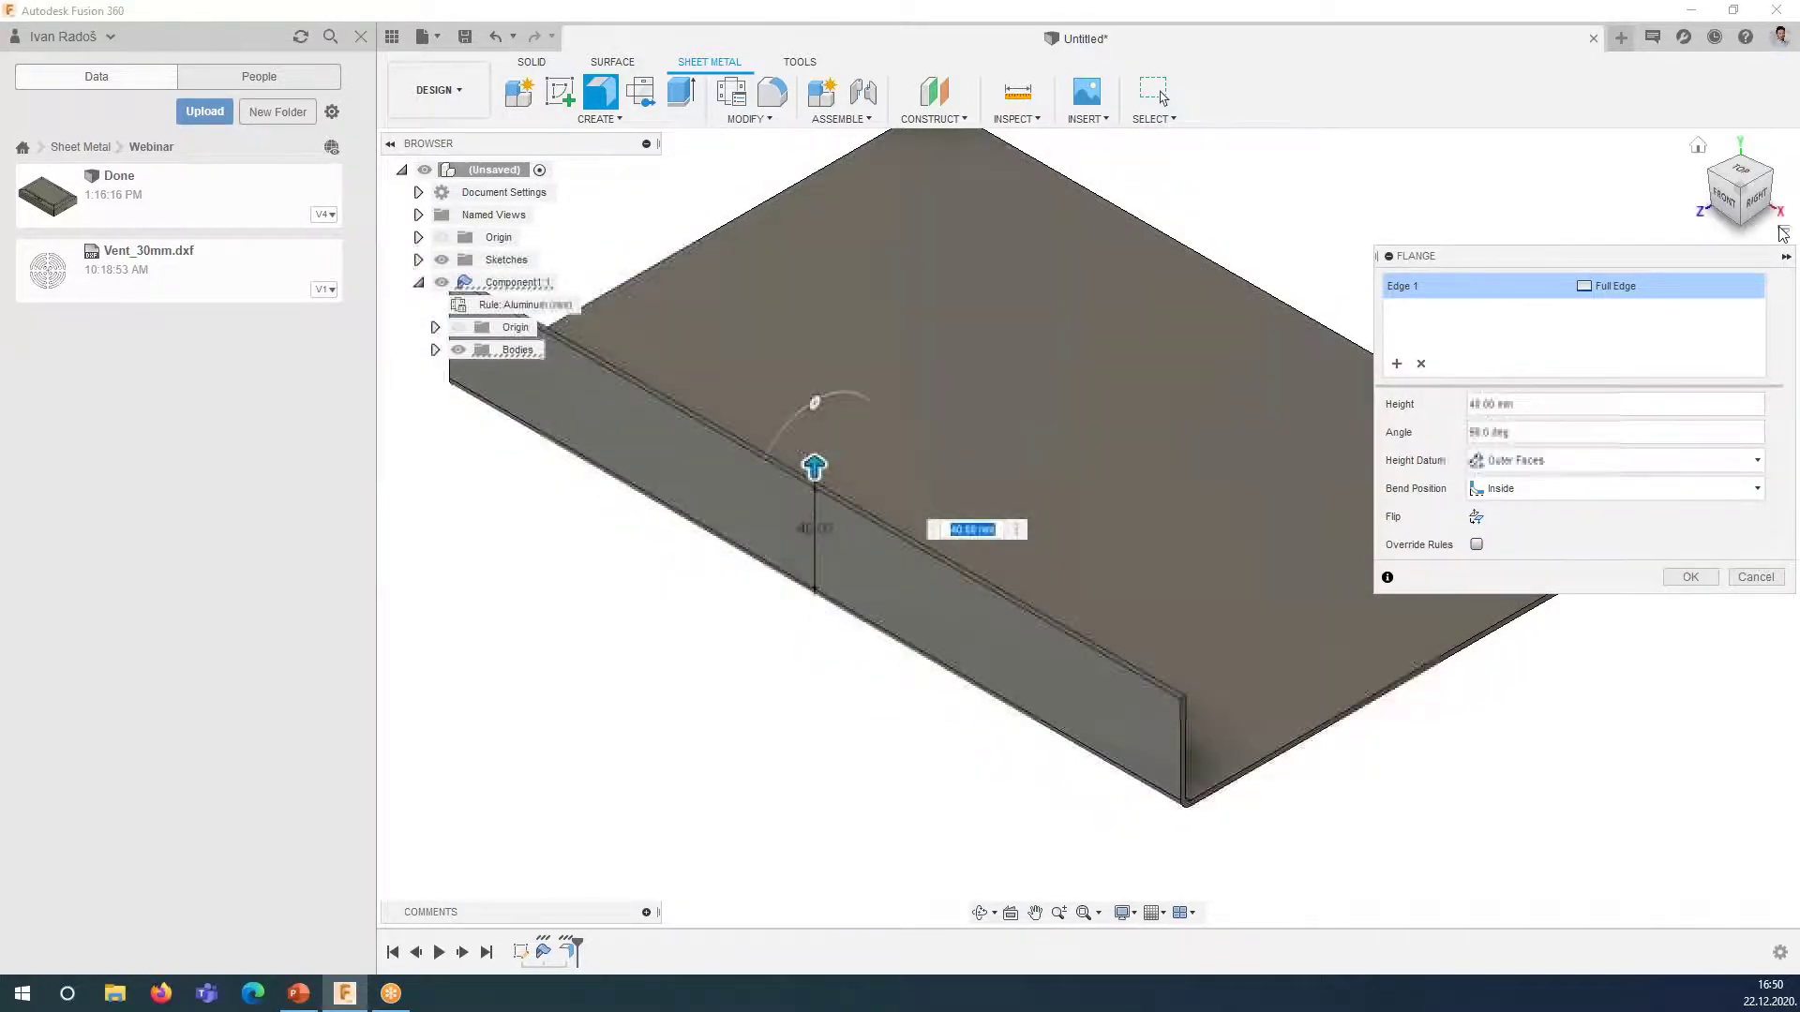
pyautogui.click(1753, 199)
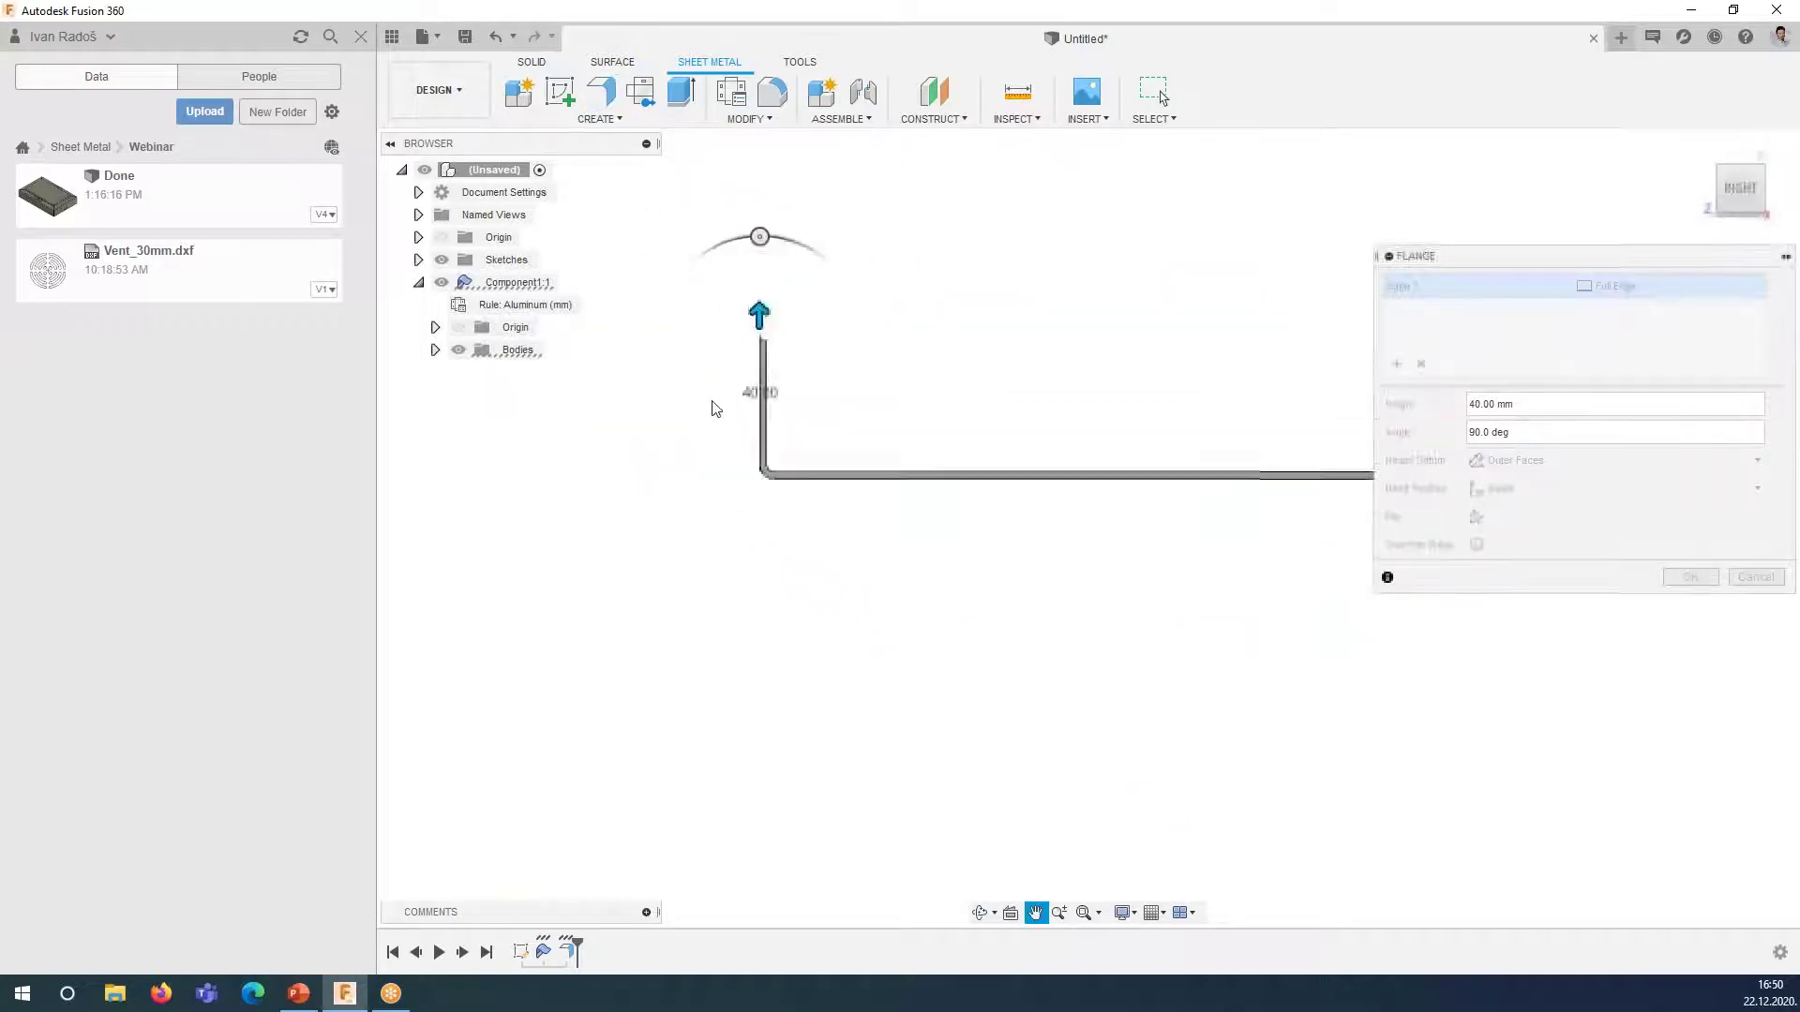
pyautogui.moveTo(837, 305)
pyautogui.mouseDown()
pyautogui.moveTo(810, 306)
pyautogui.moveTo(857, 312)
pyautogui.moveTo(818, 321)
pyautogui.moveTo(830, 409)
pyautogui.mouseUp()
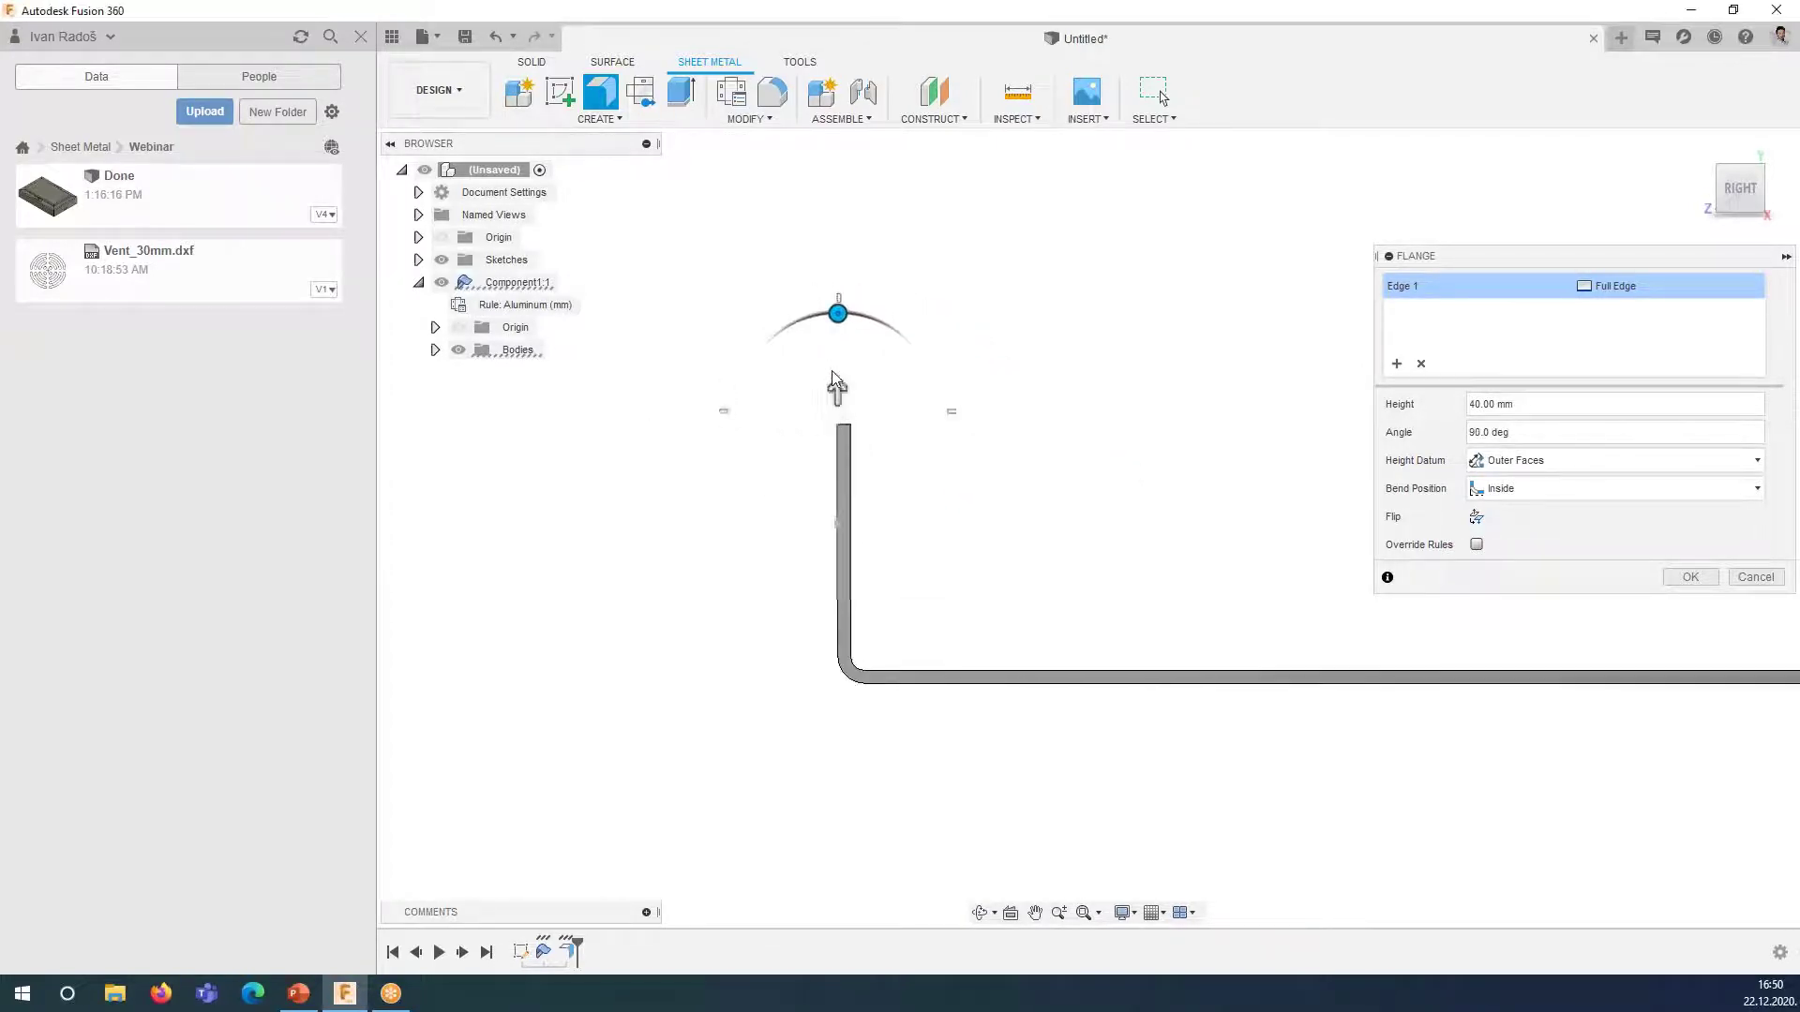
pyautogui.scroll(3, 830, 408)
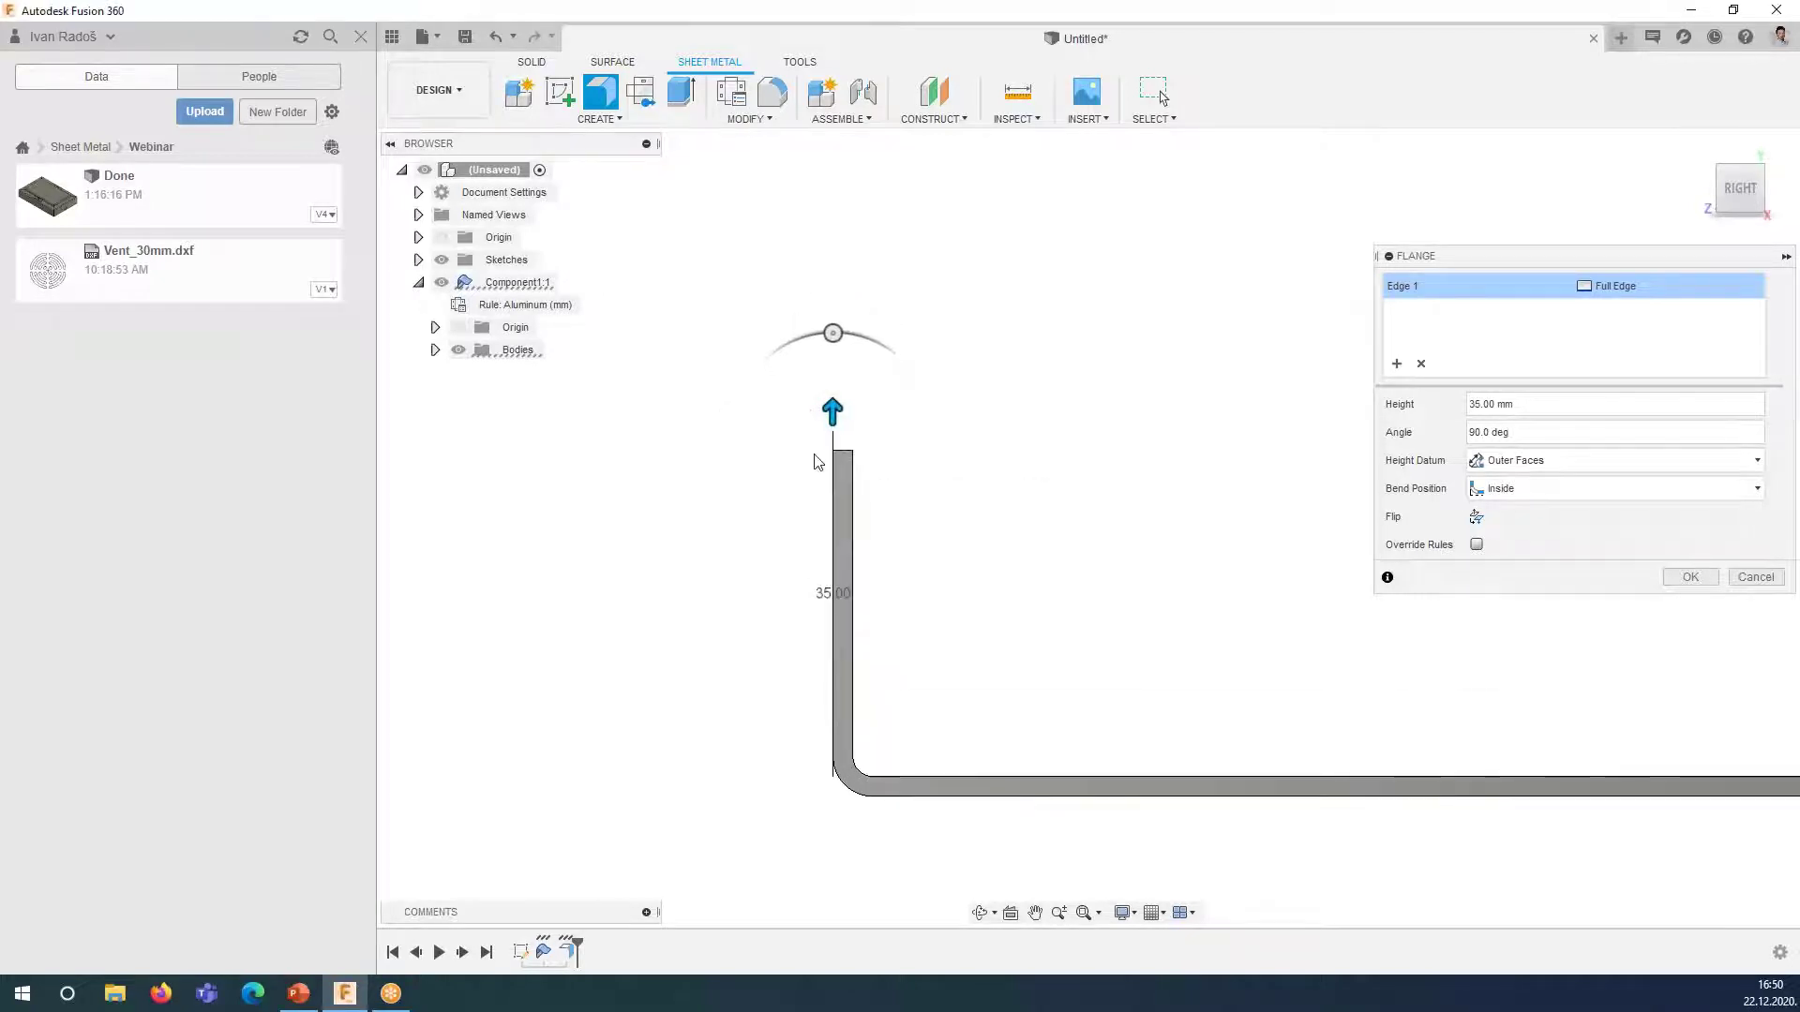
pyautogui.moveTo(837, 406); pyautogui.dragTo(835, 417)
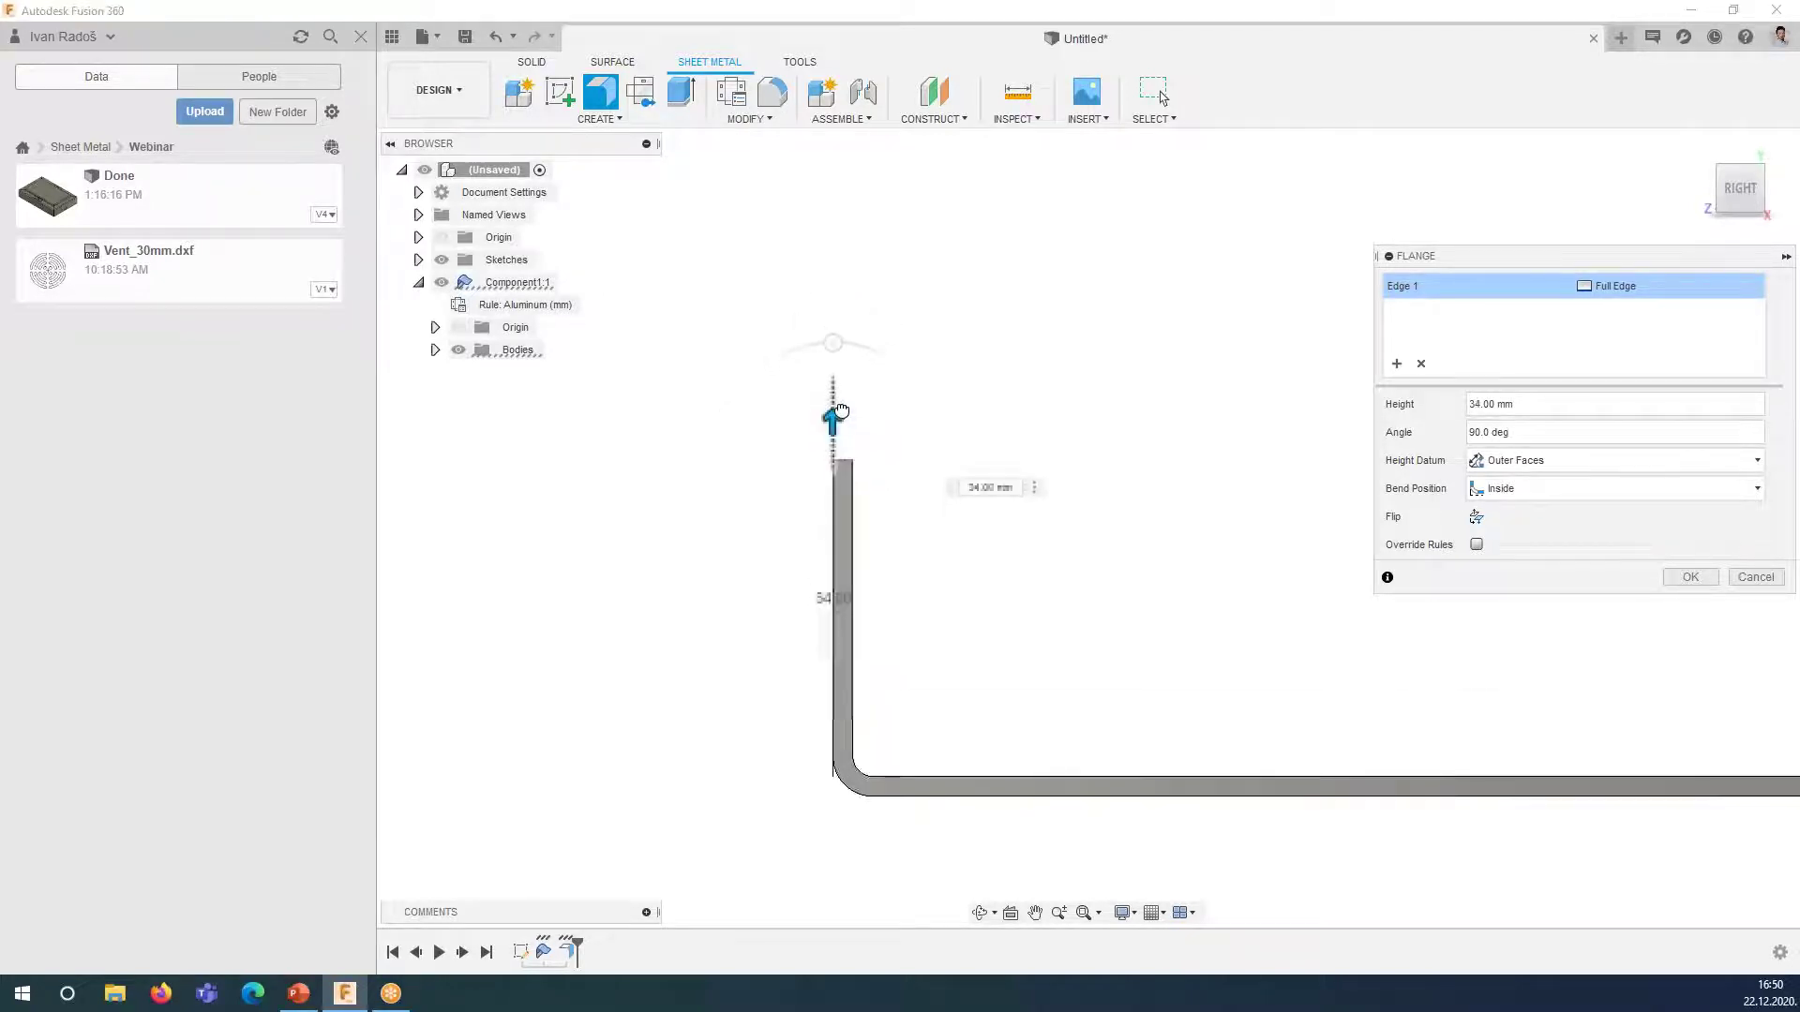
pyautogui.scroll(2, 830, 525)
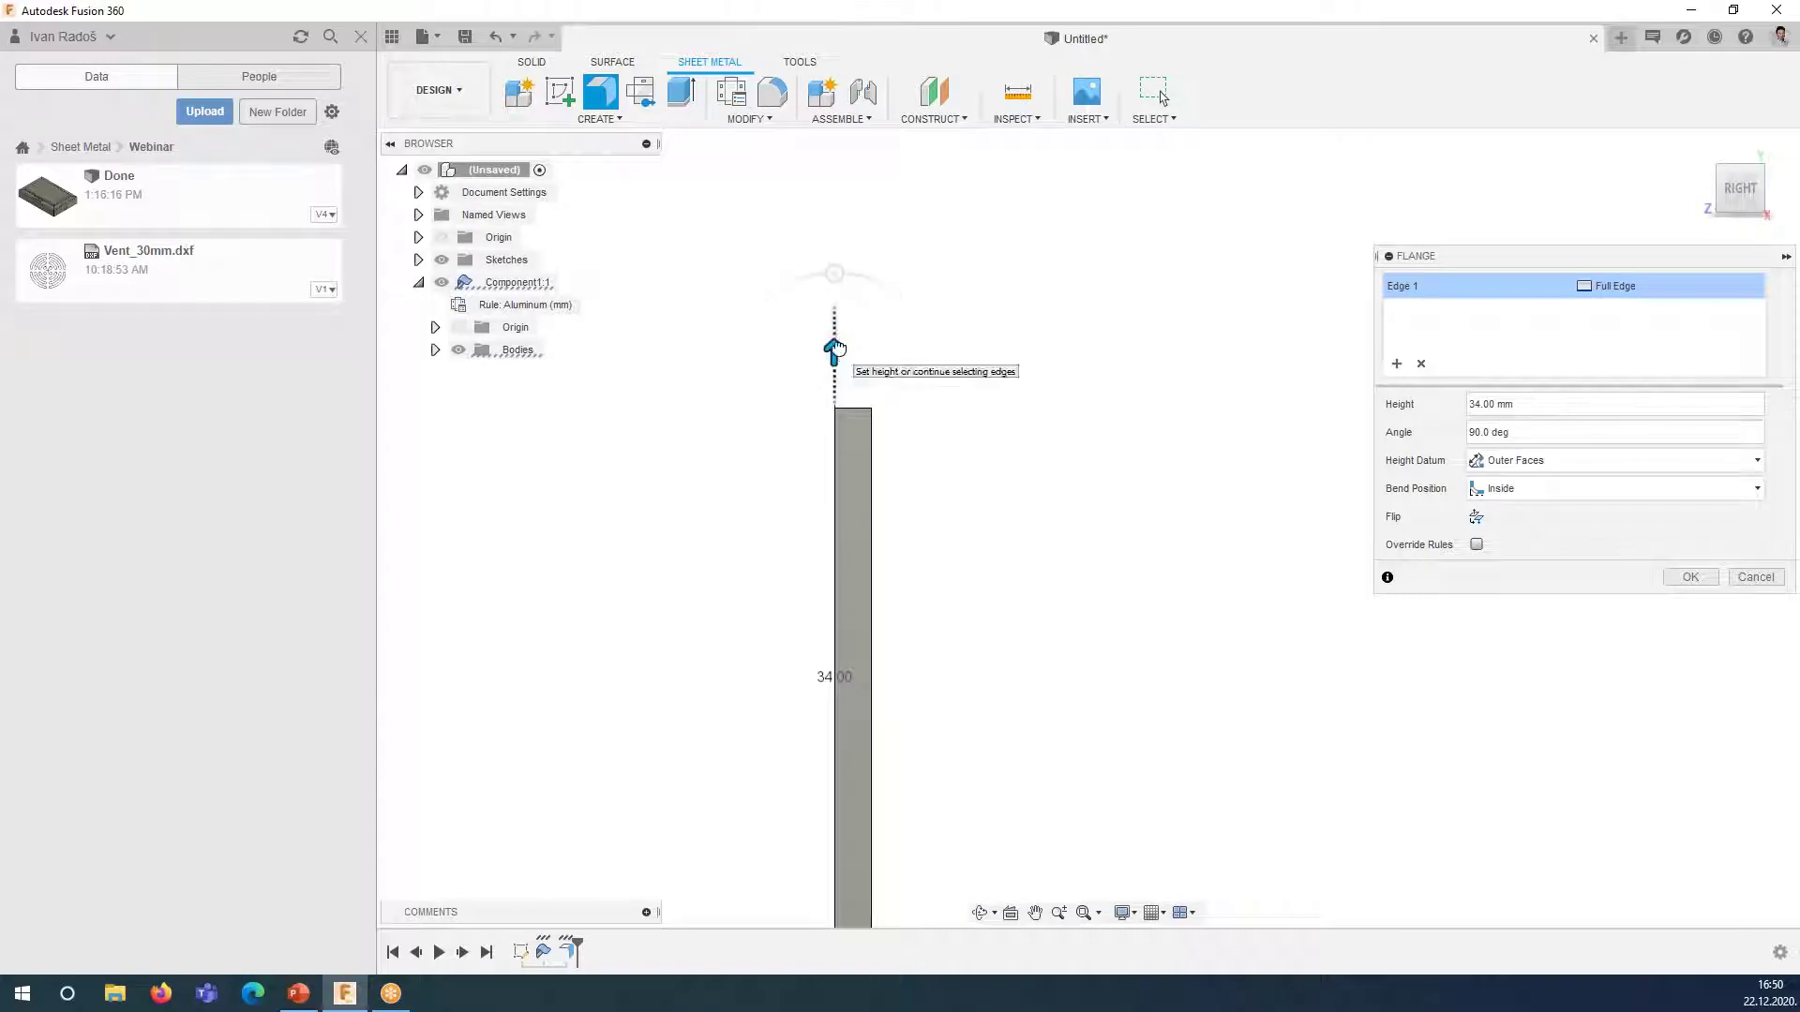
pyautogui.moveTo(834, 364); pyautogui.dragTo(834, 296)
pyautogui.scroll(3, 858, 373)
pyautogui.moveTo(808, 227)
pyautogui.mouseDown()
pyautogui.moveTo(813, 194)
pyautogui.moveTo(809, 293)
pyautogui.mouseUp()
pyautogui.scroll(1, 785, 355)
pyautogui.scroll(-4, 785, 354)
pyautogui.moveTo(806, 326); pyautogui.dragTo(808, 354)
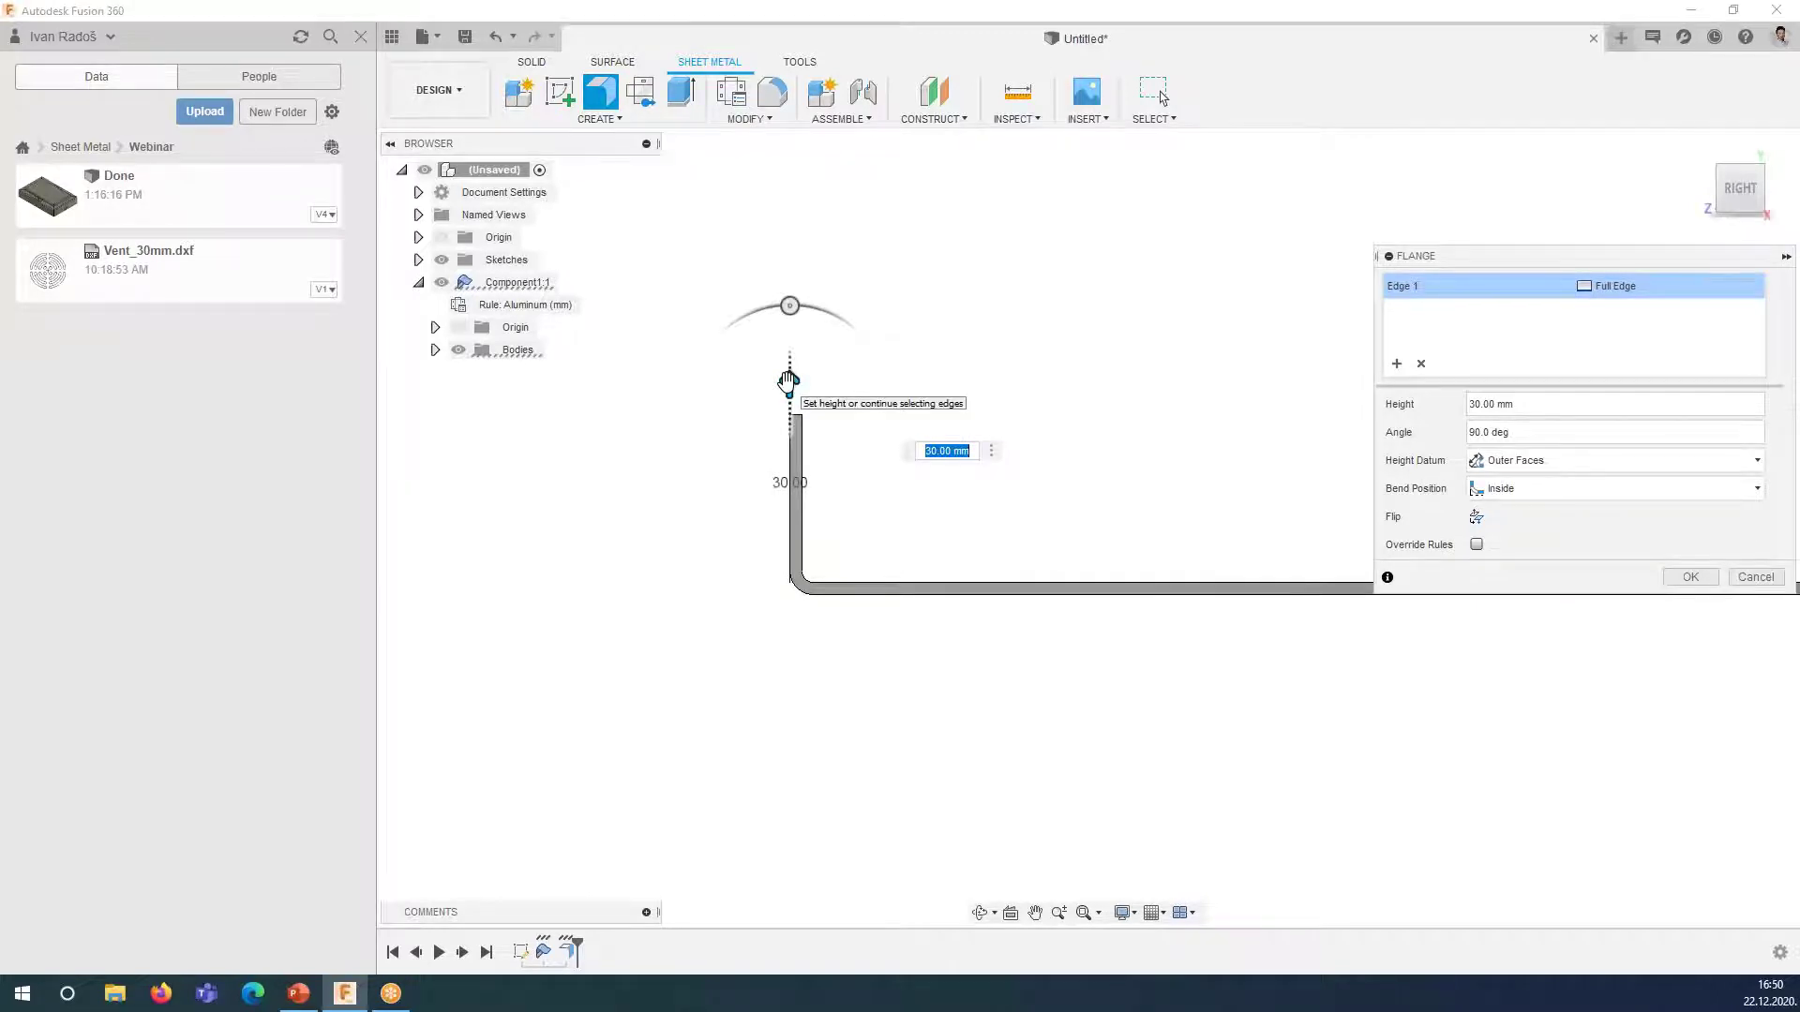
pyautogui.moveTo(792, 361); pyautogui.dragTo(798, 251)
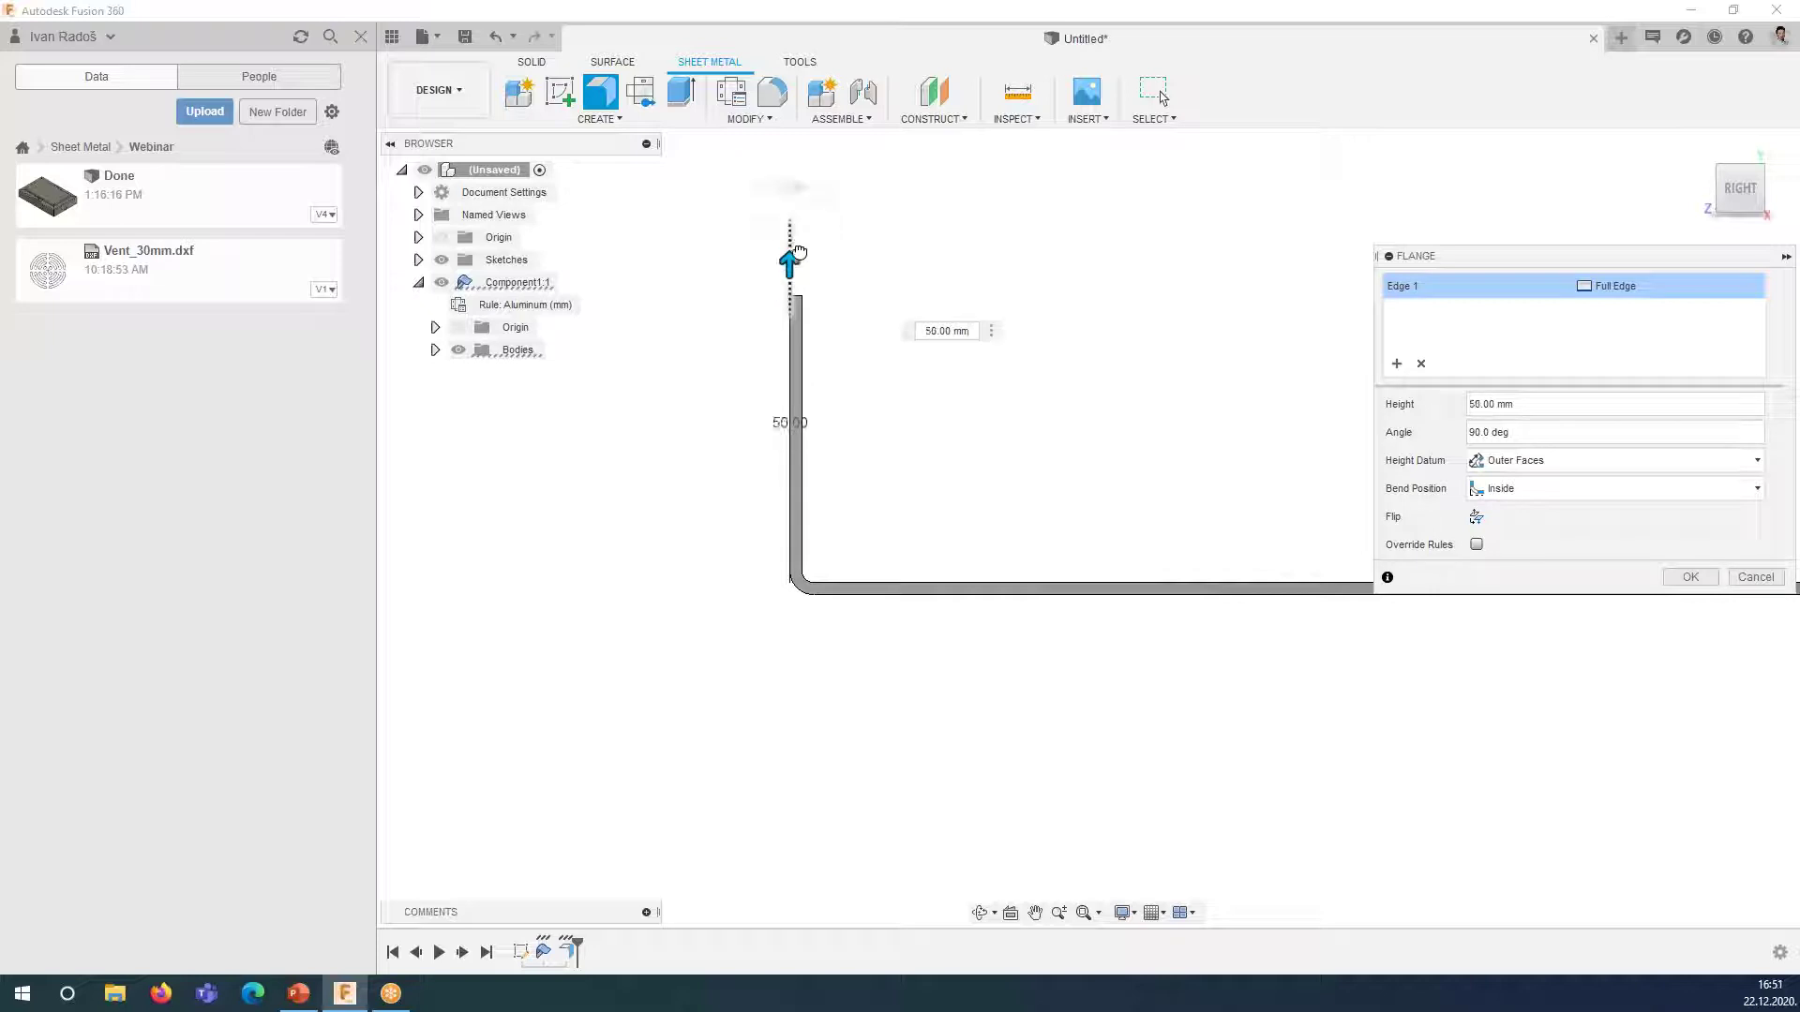
pyautogui.scroll(-2, 828, 434)
pyautogui.scroll(-2, 761, 504)
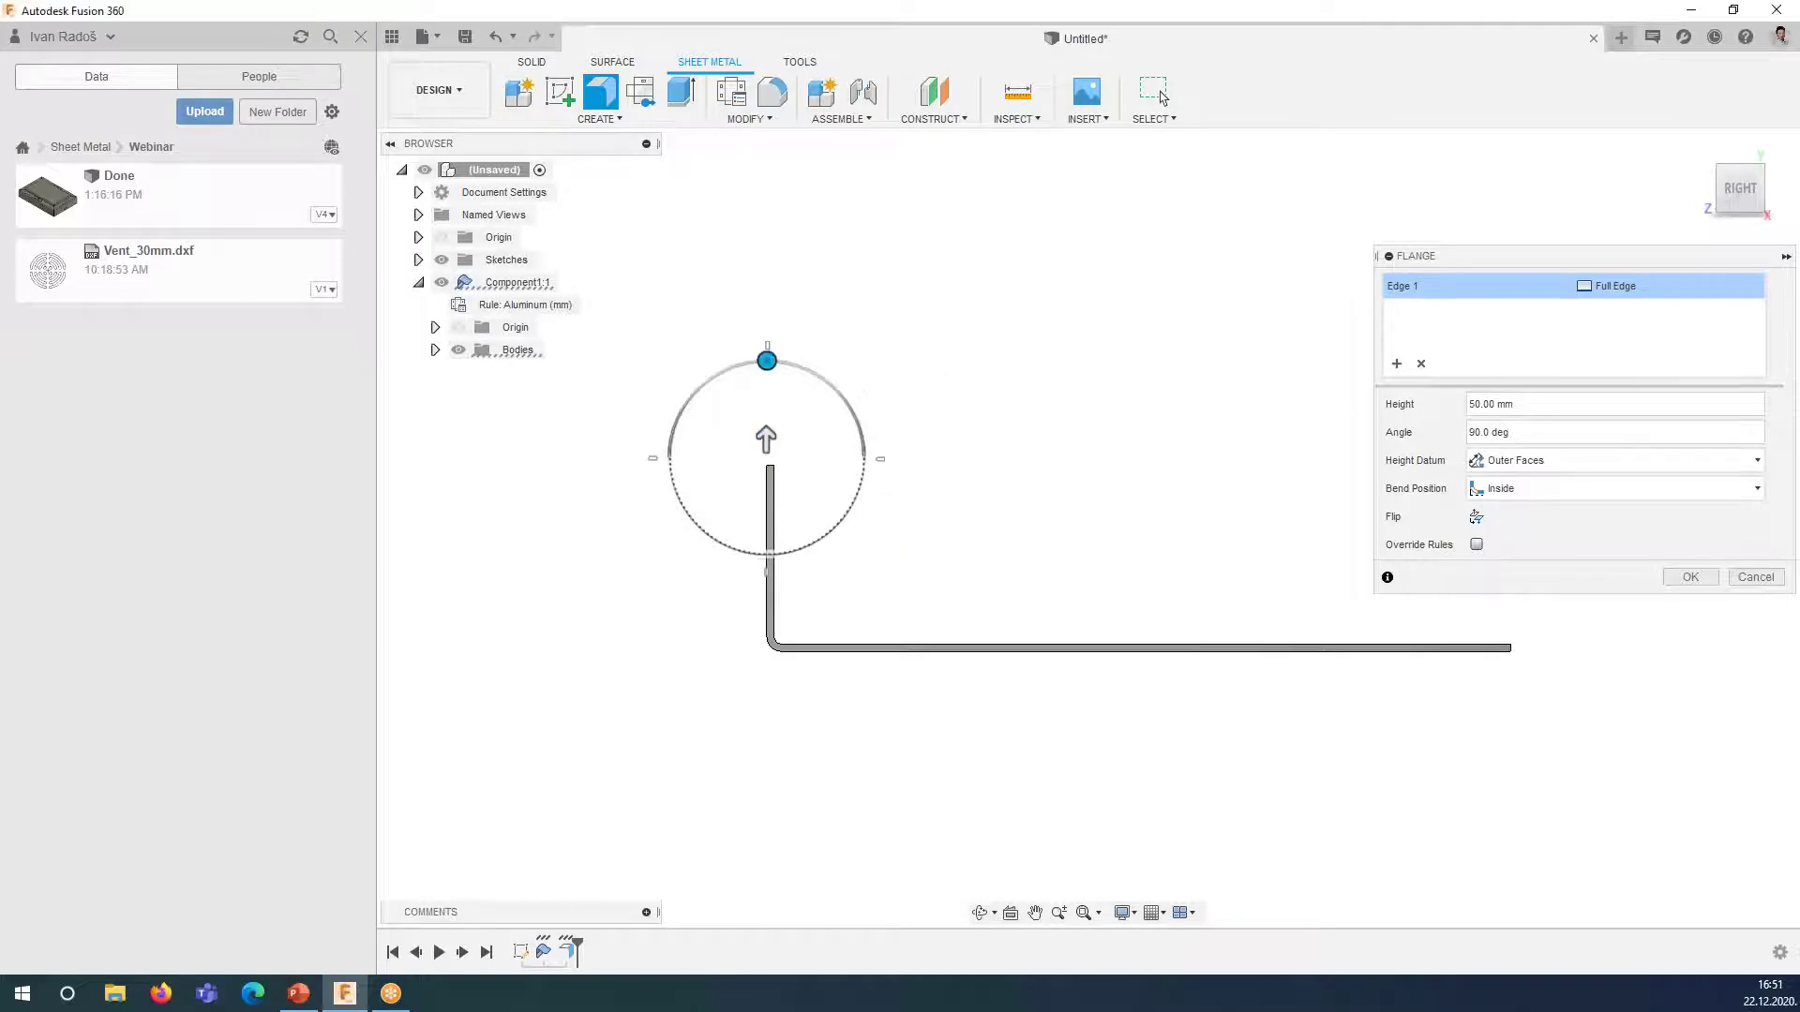
pyautogui.moveTo(768, 354)
pyautogui.mouseDown()
pyautogui.moveTo(781, 379)
pyautogui.moveTo(767, 361)
pyautogui.mouseUp()
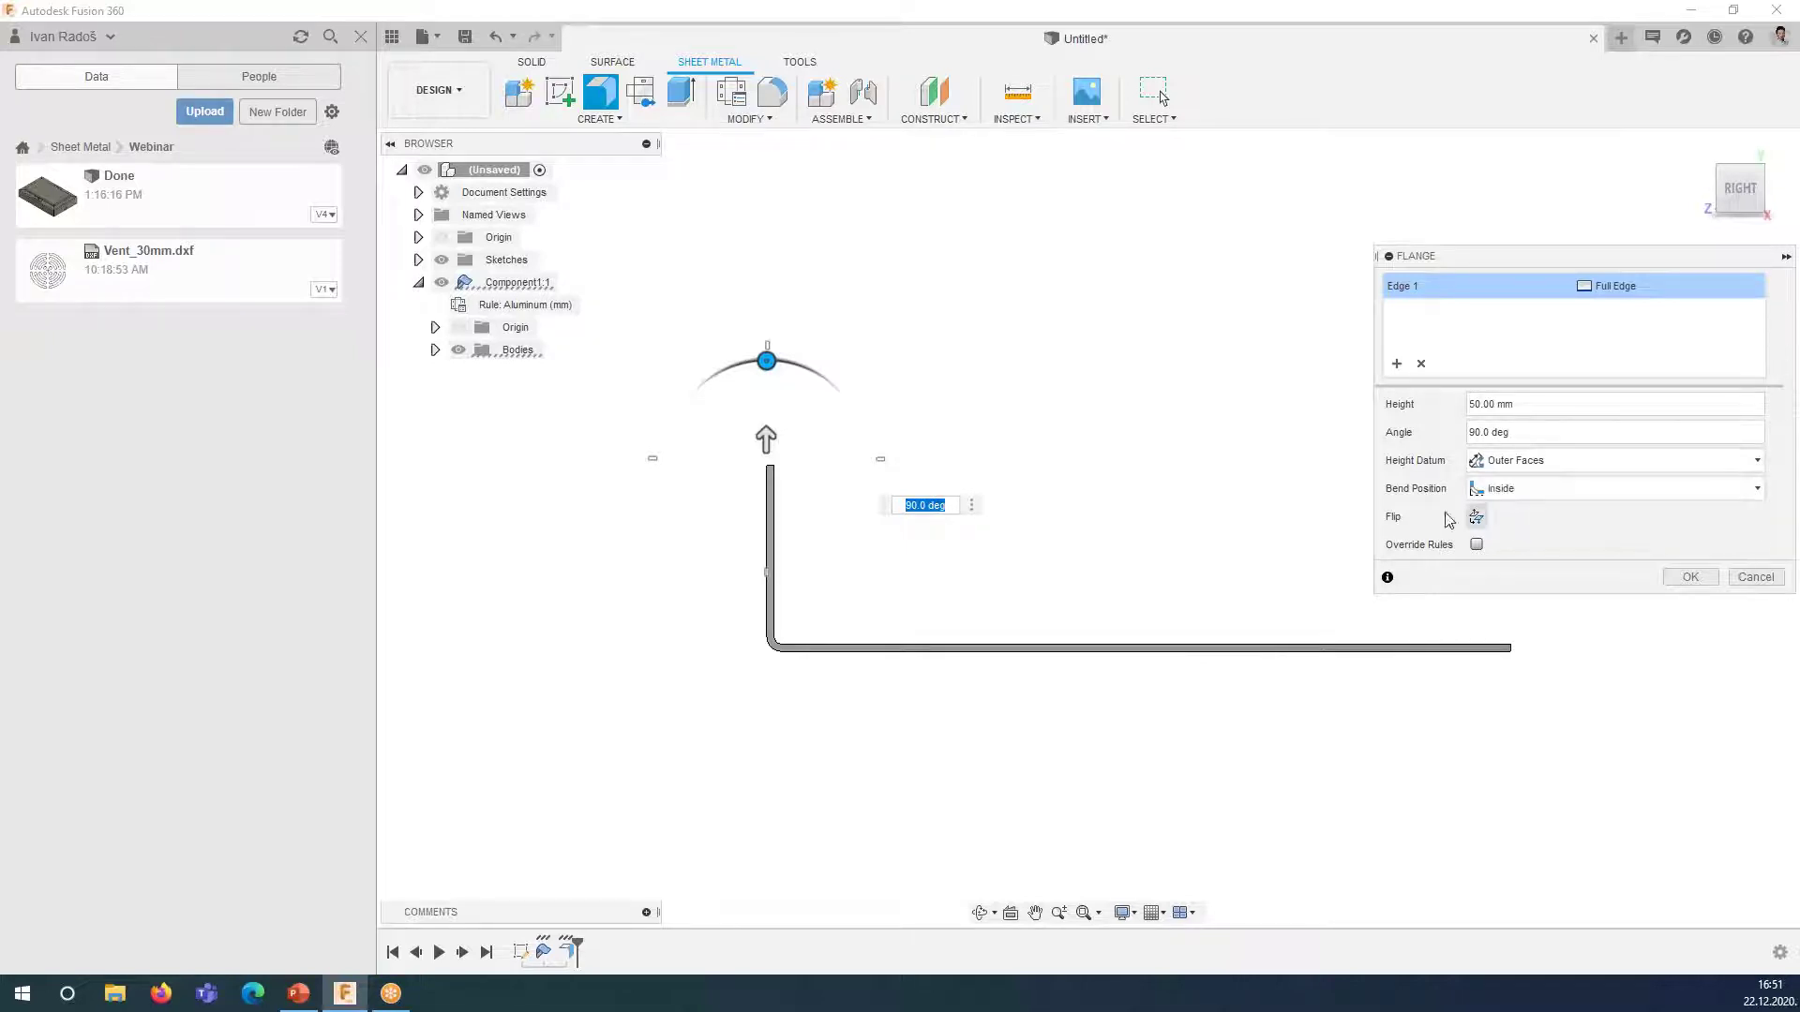
pyautogui.scroll(-1, 977, 458)
pyautogui.keyDown('shift'); pyautogui.moveTo(977, 457); pyautogui.dragTo(954, 473, button='middle'); pyautogui.keyUp('shift')
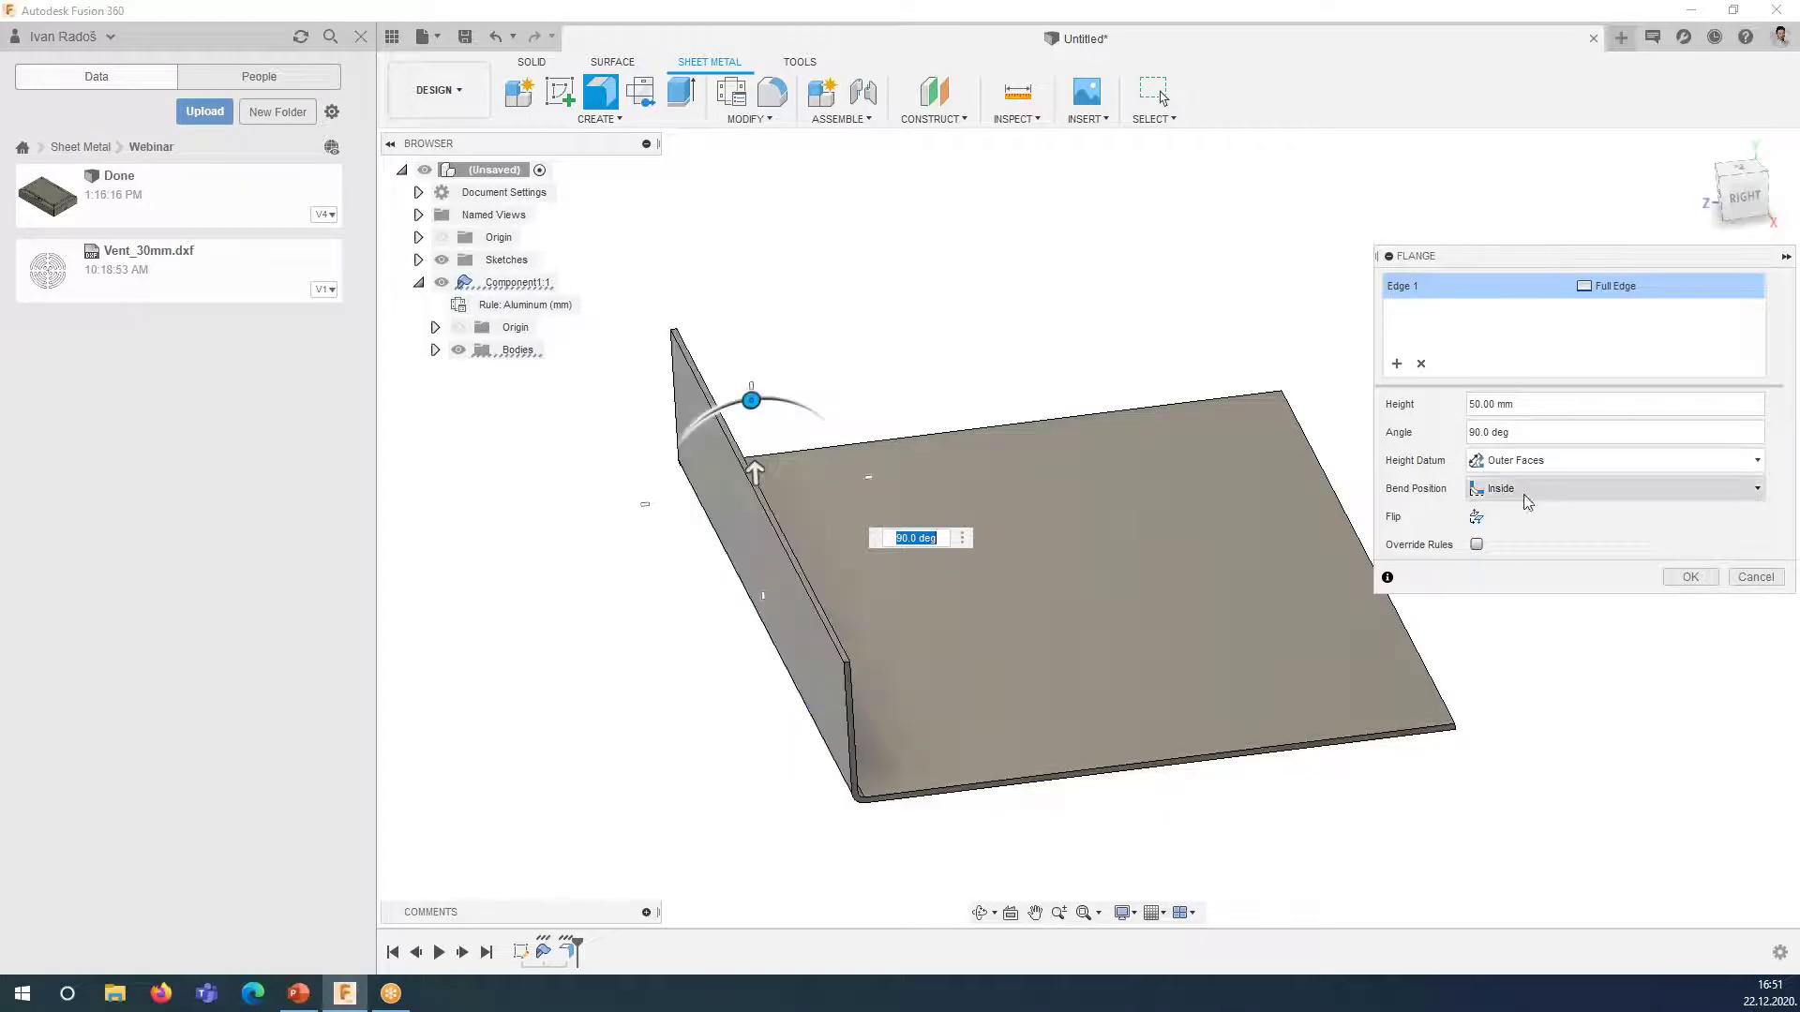
# - Add Edges 2, 3 and 4 to the mitered flange and commit all four 50 mm walls
pyautogui.click(1397, 365)
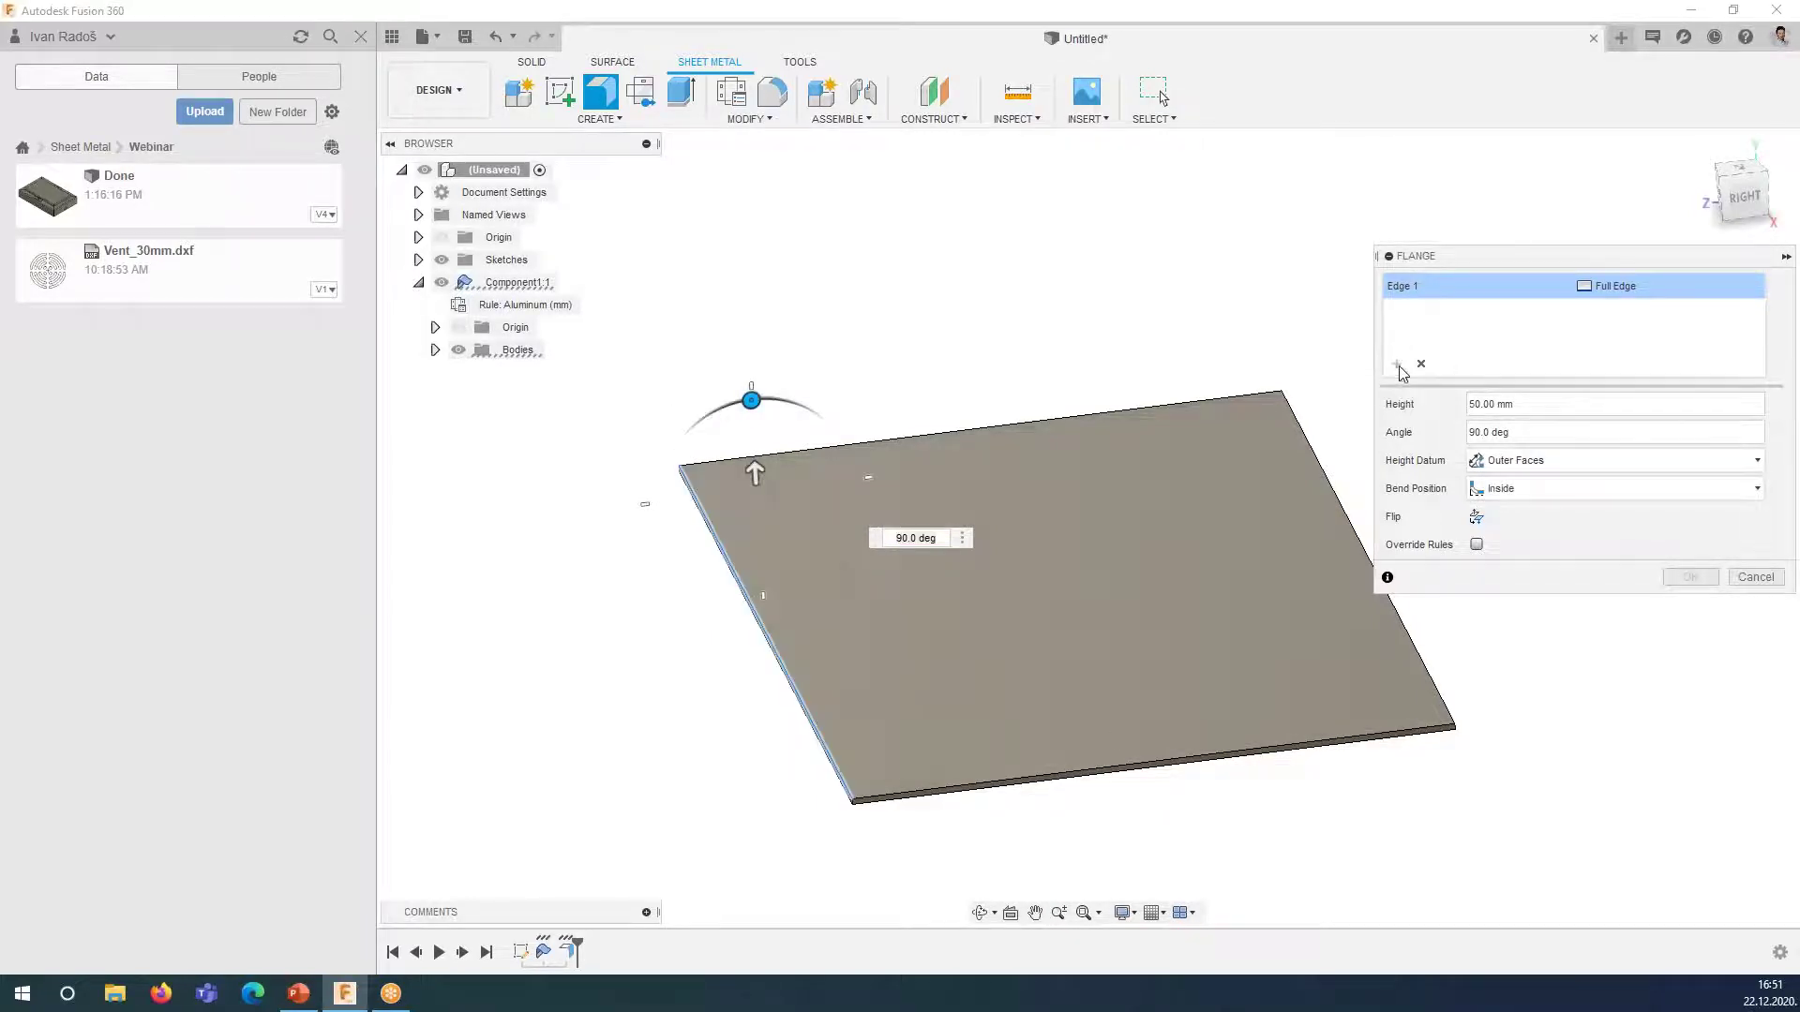
pyautogui.click(1162, 757)
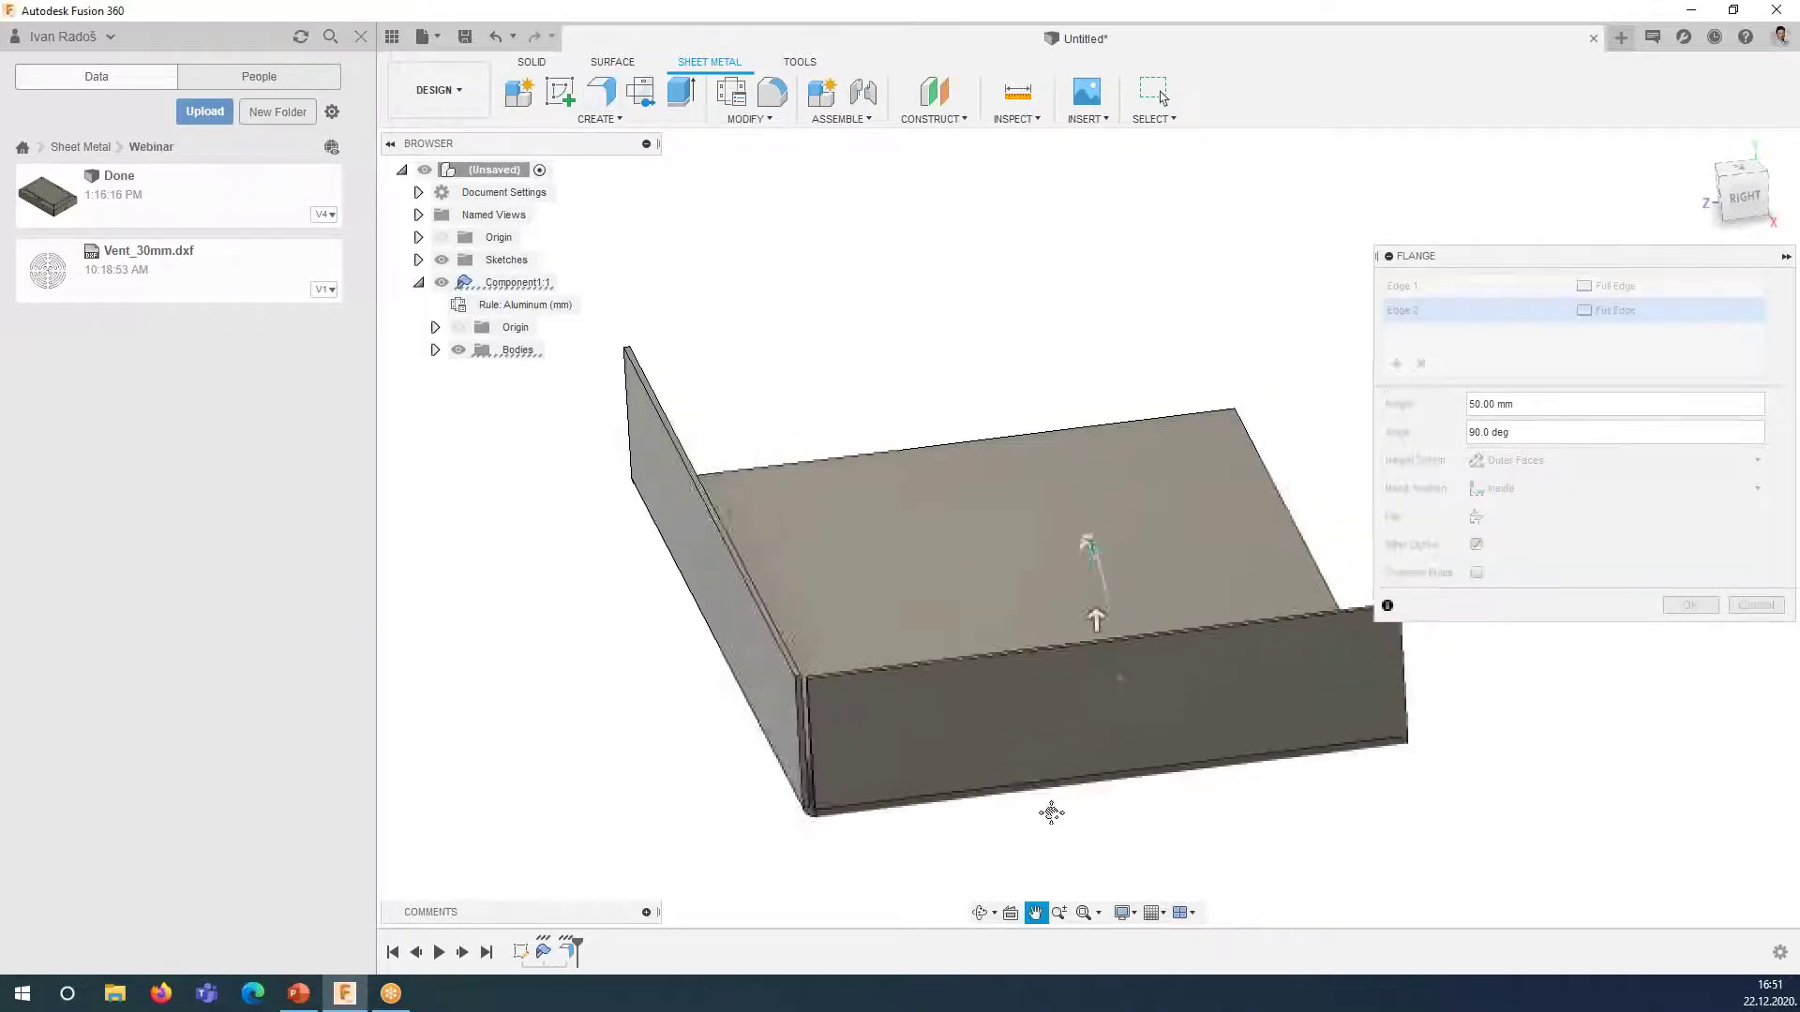
pyautogui.moveTo(1073, 696)
pyautogui.keyDown('shift'); pyautogui.mouseDown(button='middle')
pyautogui.moveTo(944, 832)
pyautogui.moveTo(1218, 697)
pyautogui.mouseUp(button='middle'); pyautogui.keyUp('shift')
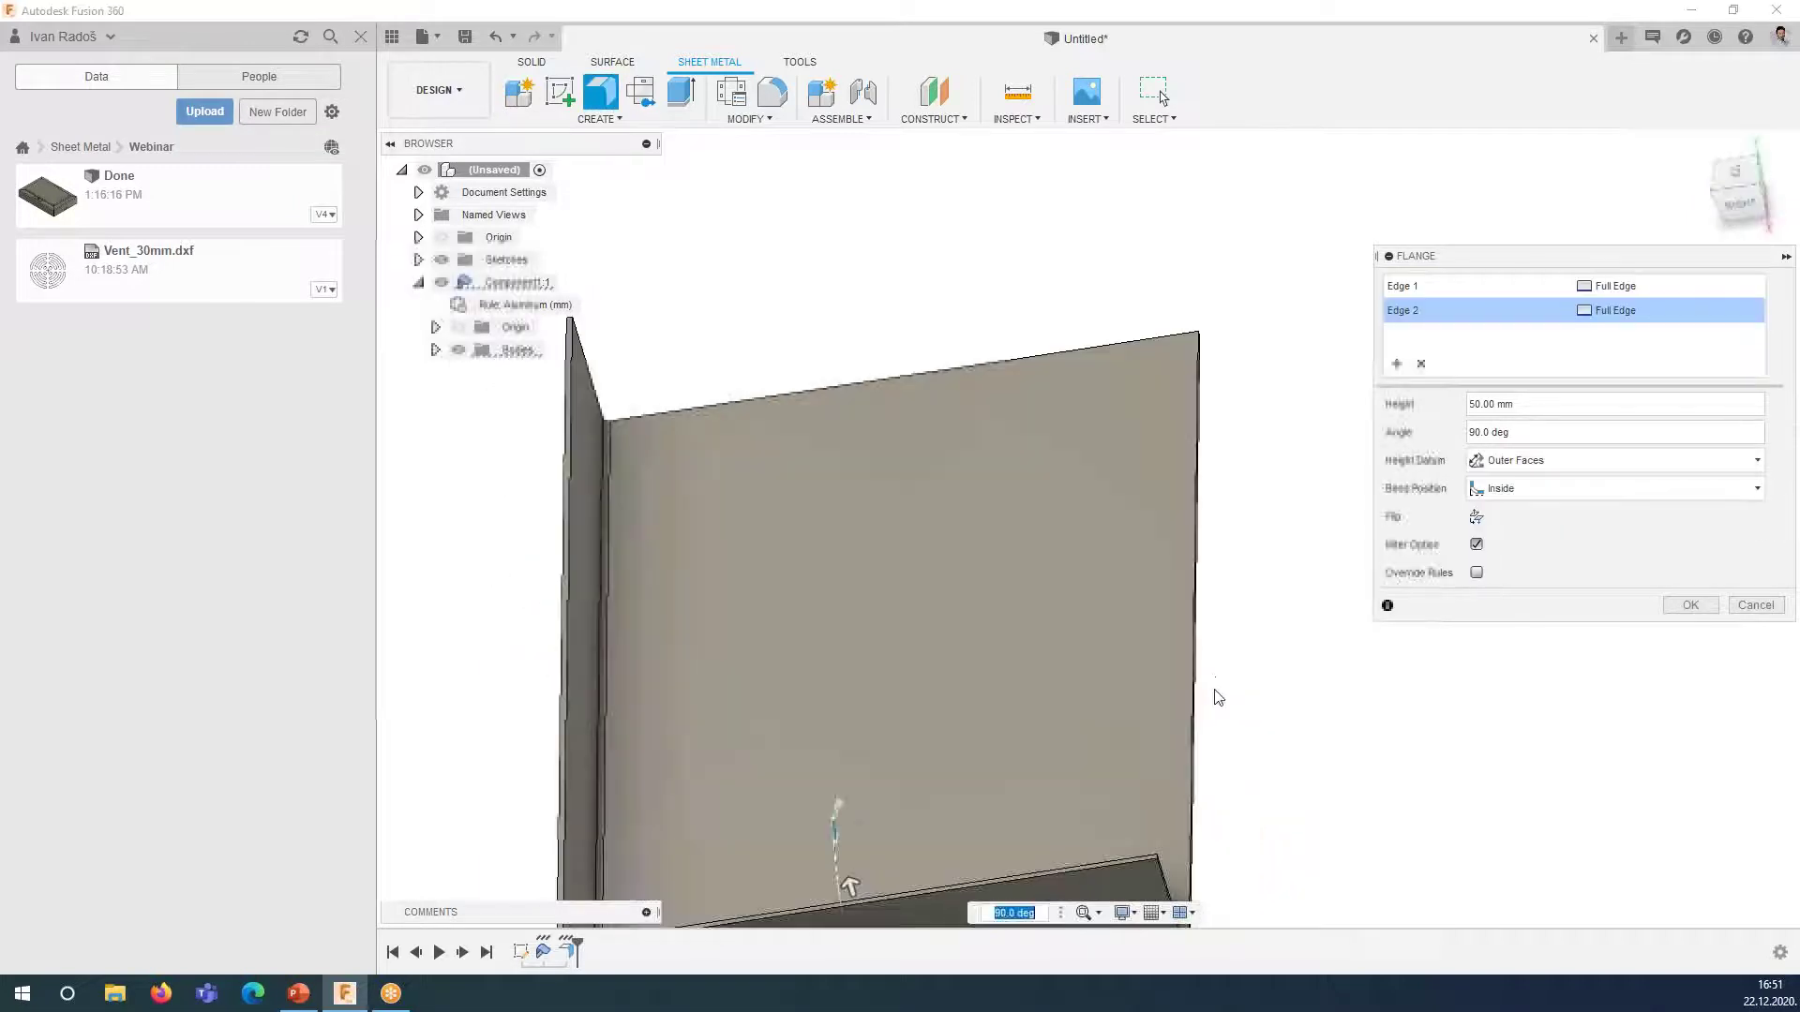
pyautogui.click(1192, 735)
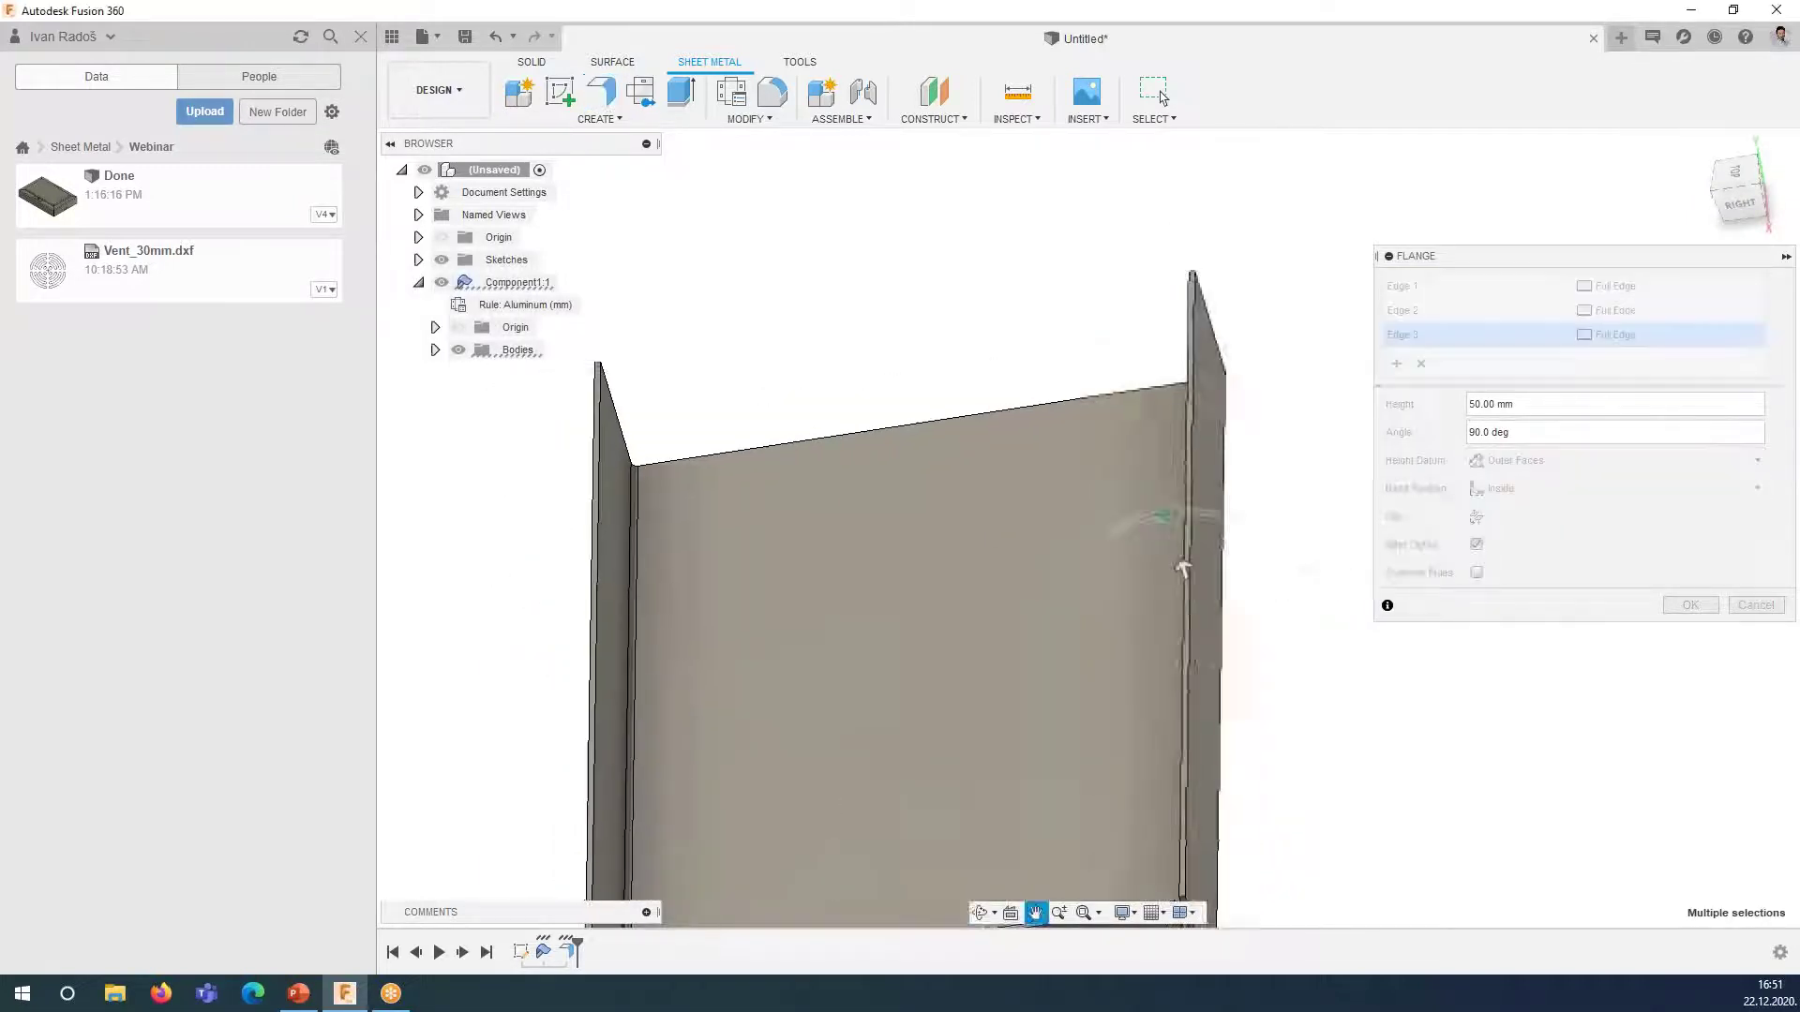
pyautogui.keyDown('shift'); pyautogui.moveTo(992, 489); pyautogui.dragTo(887, 458, button='middle'); pyautogui.keyUp('shift')
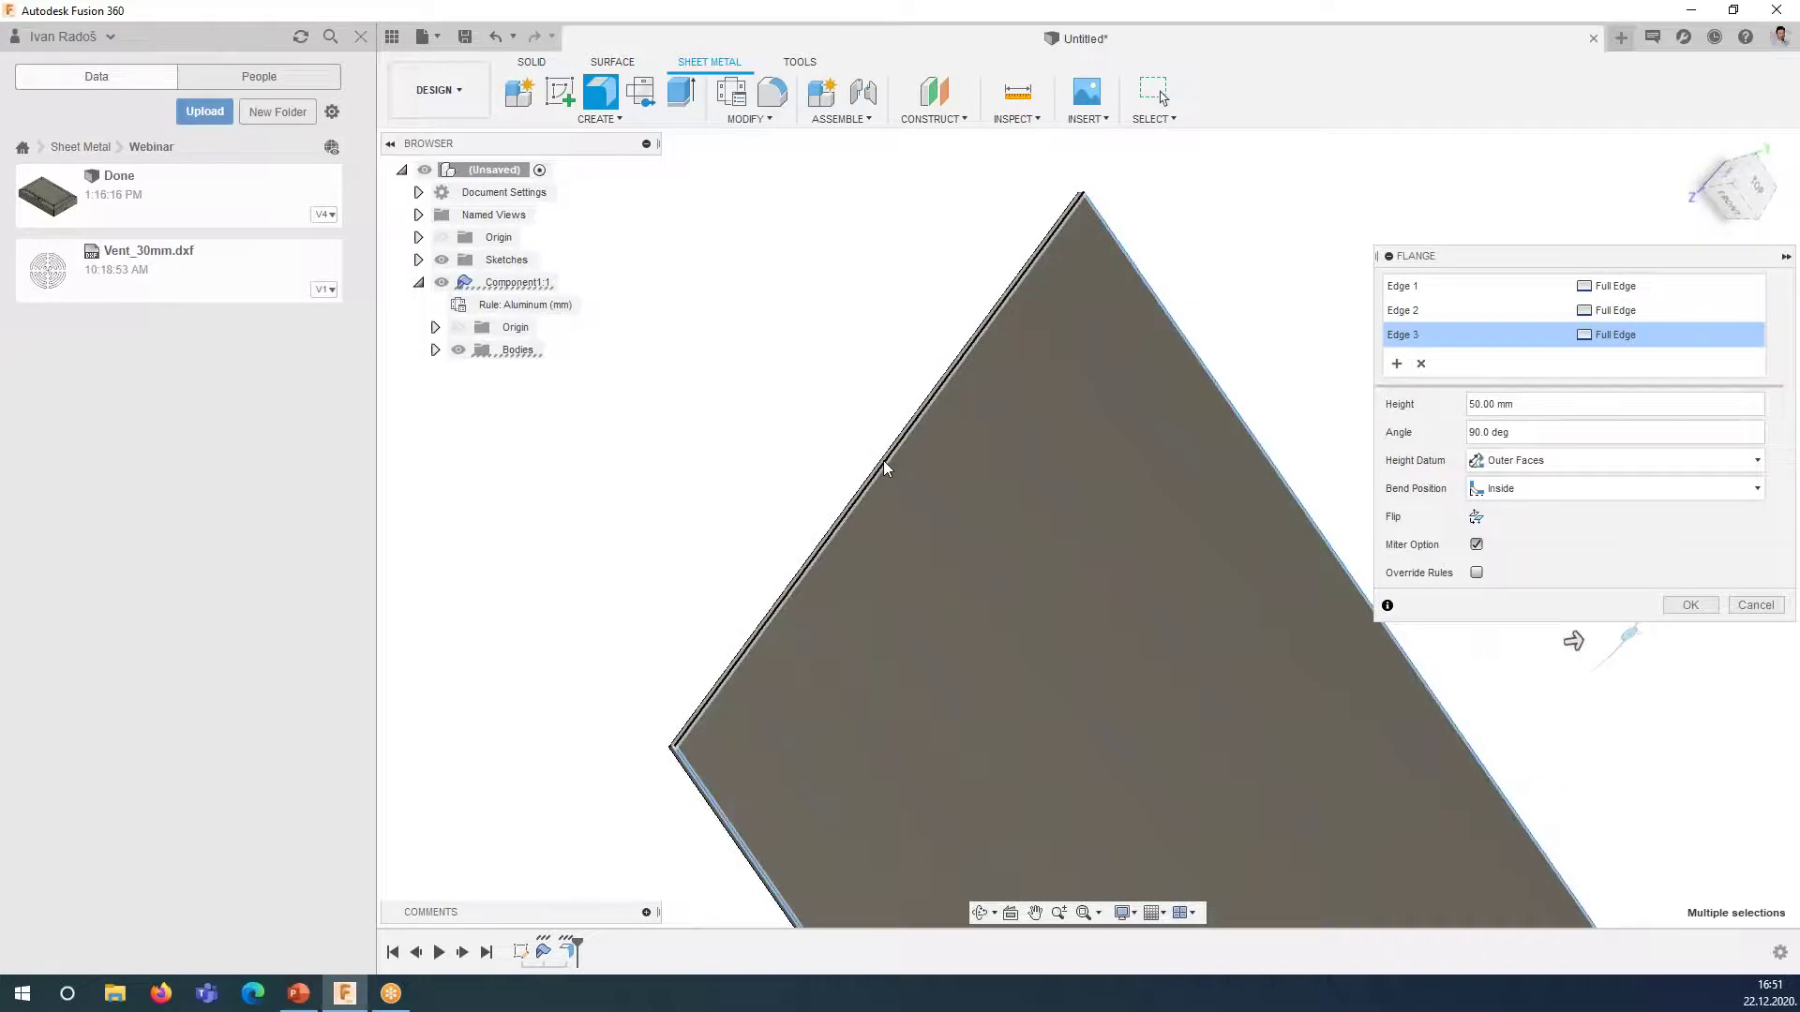
pyautogui.click(887, 458)
pyautogui.scroll(-3, 840, 478)
pyautogui.moveTo(953, 454)
pyautogui.mouseDown(button='middle')
pyautogui.moveTo(1106, 553)
pyautogui.moveTo(960, 517)
pyautogui.mouseUp(button='middle')
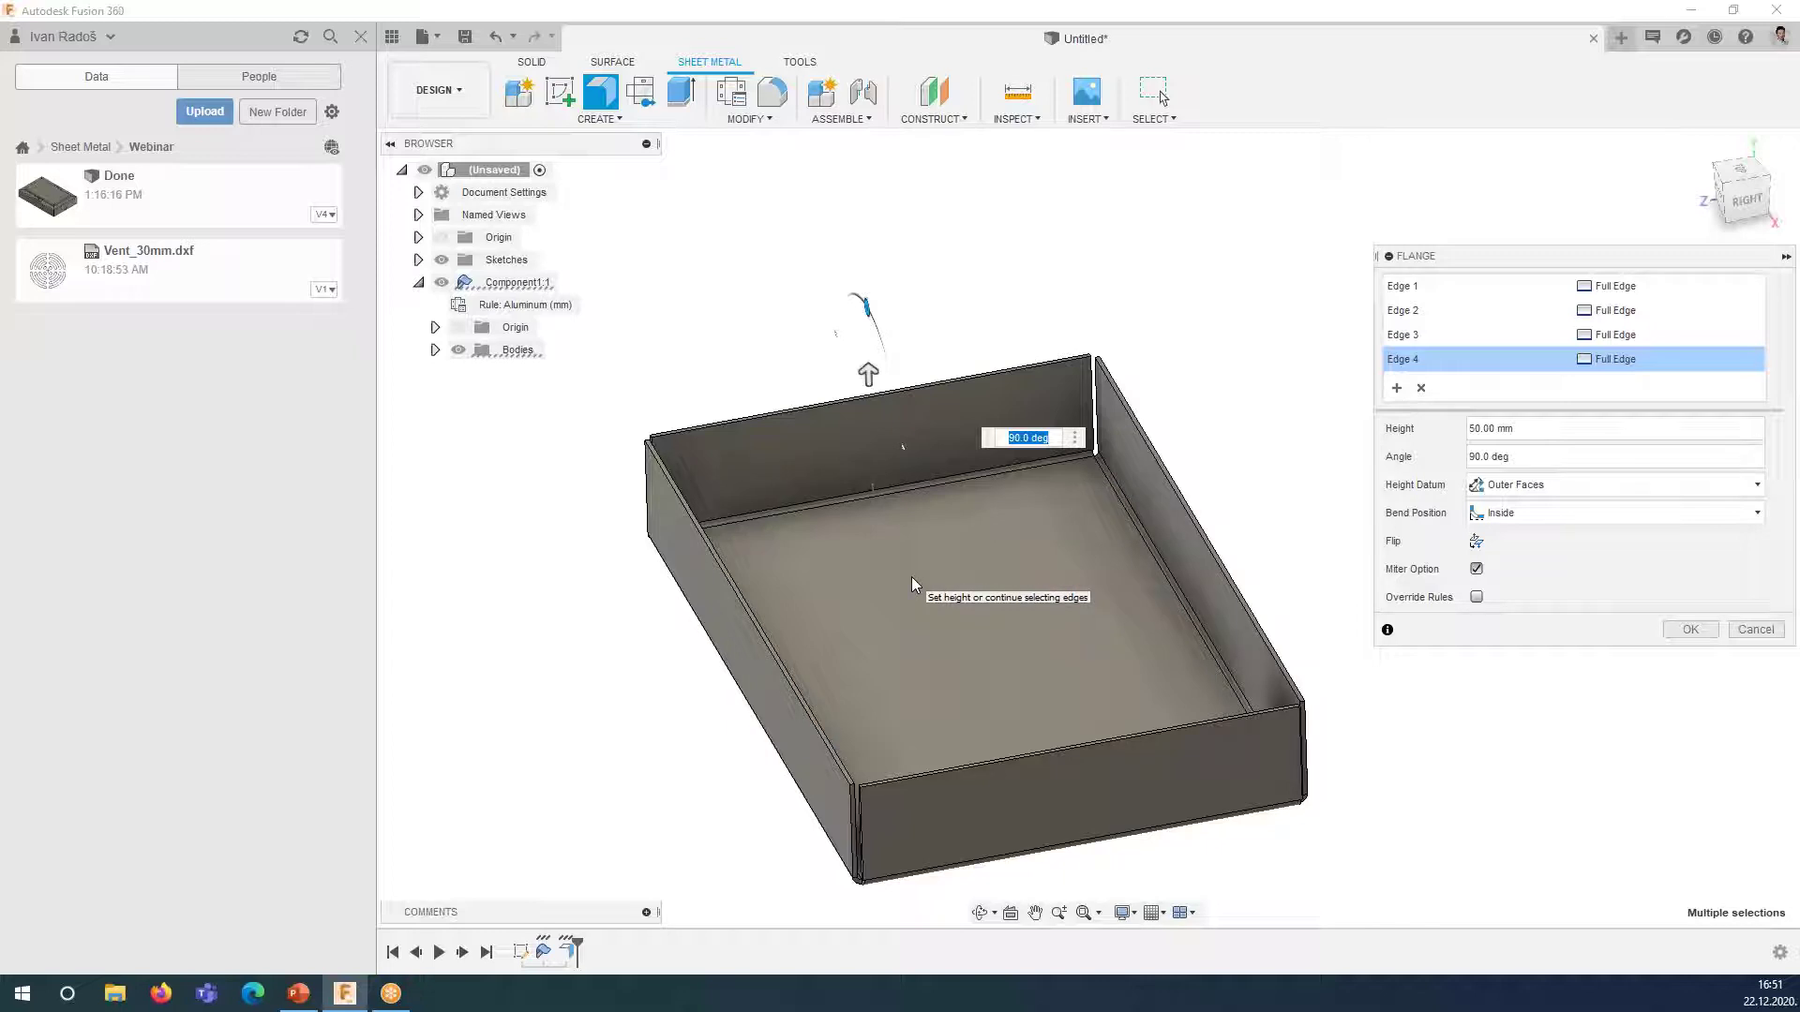
pyautogui.moveTo(1732, 186)
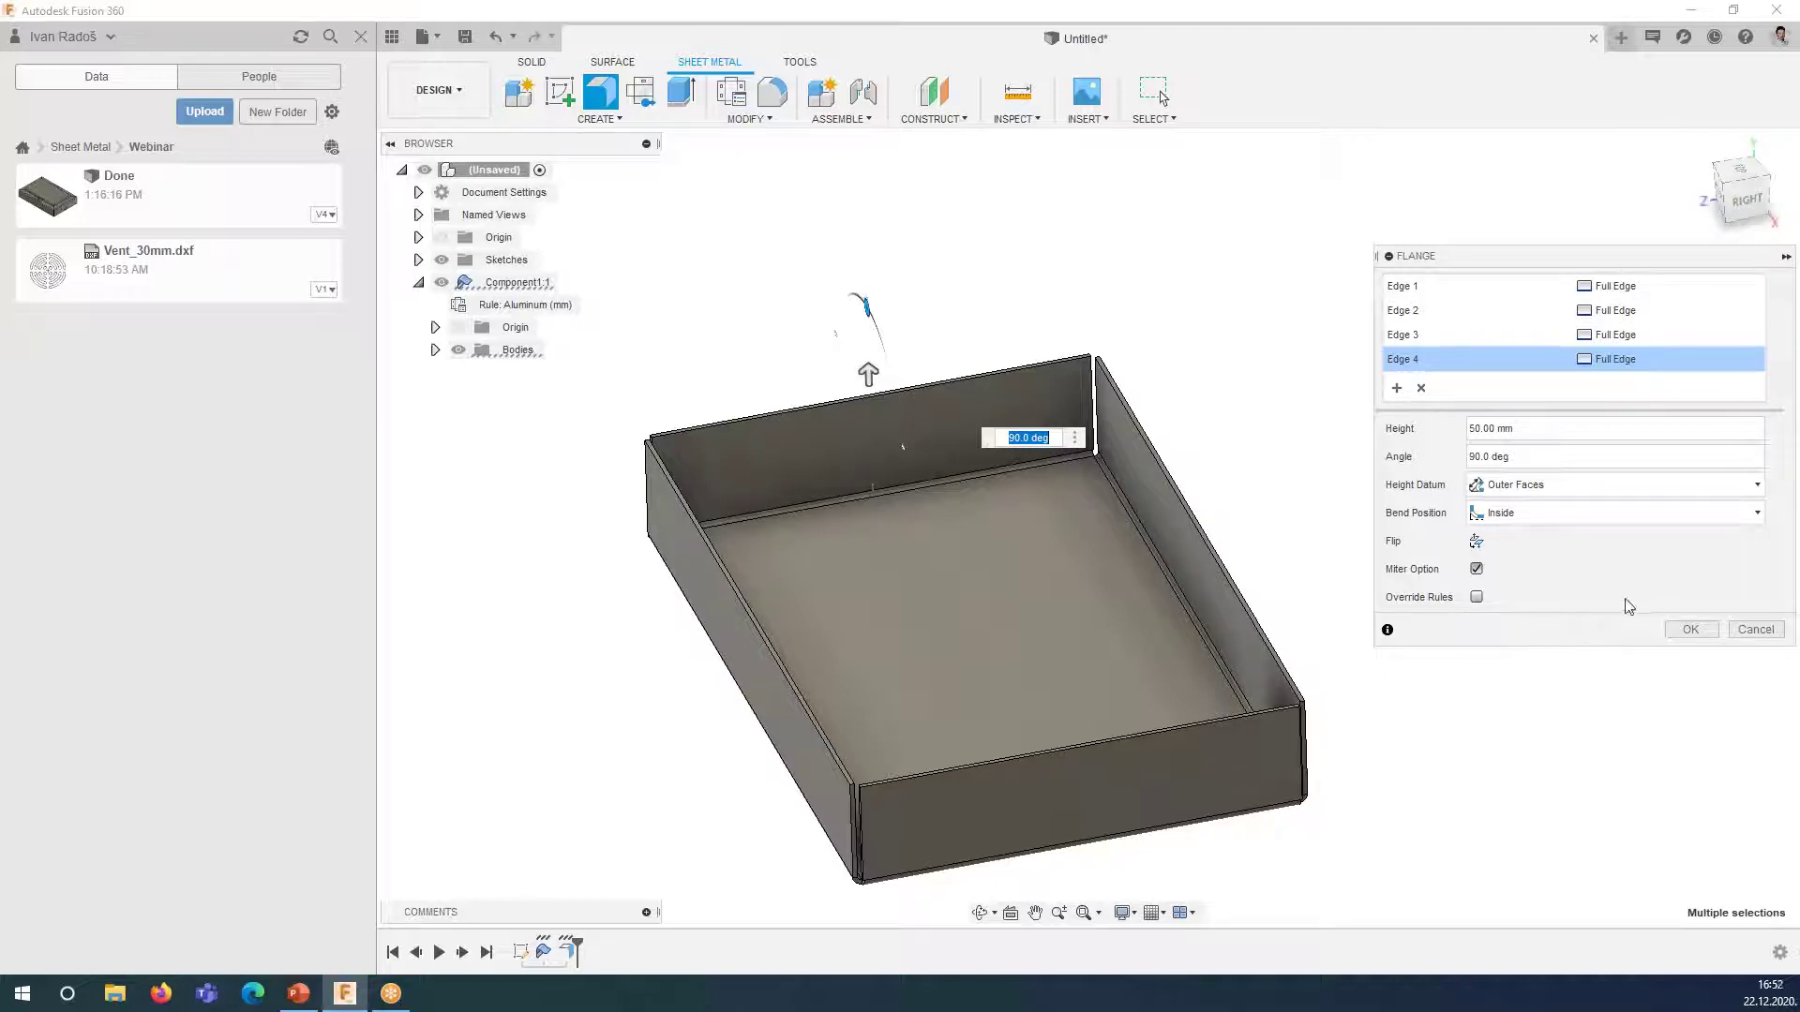
pyautogui.click(1671, 642)
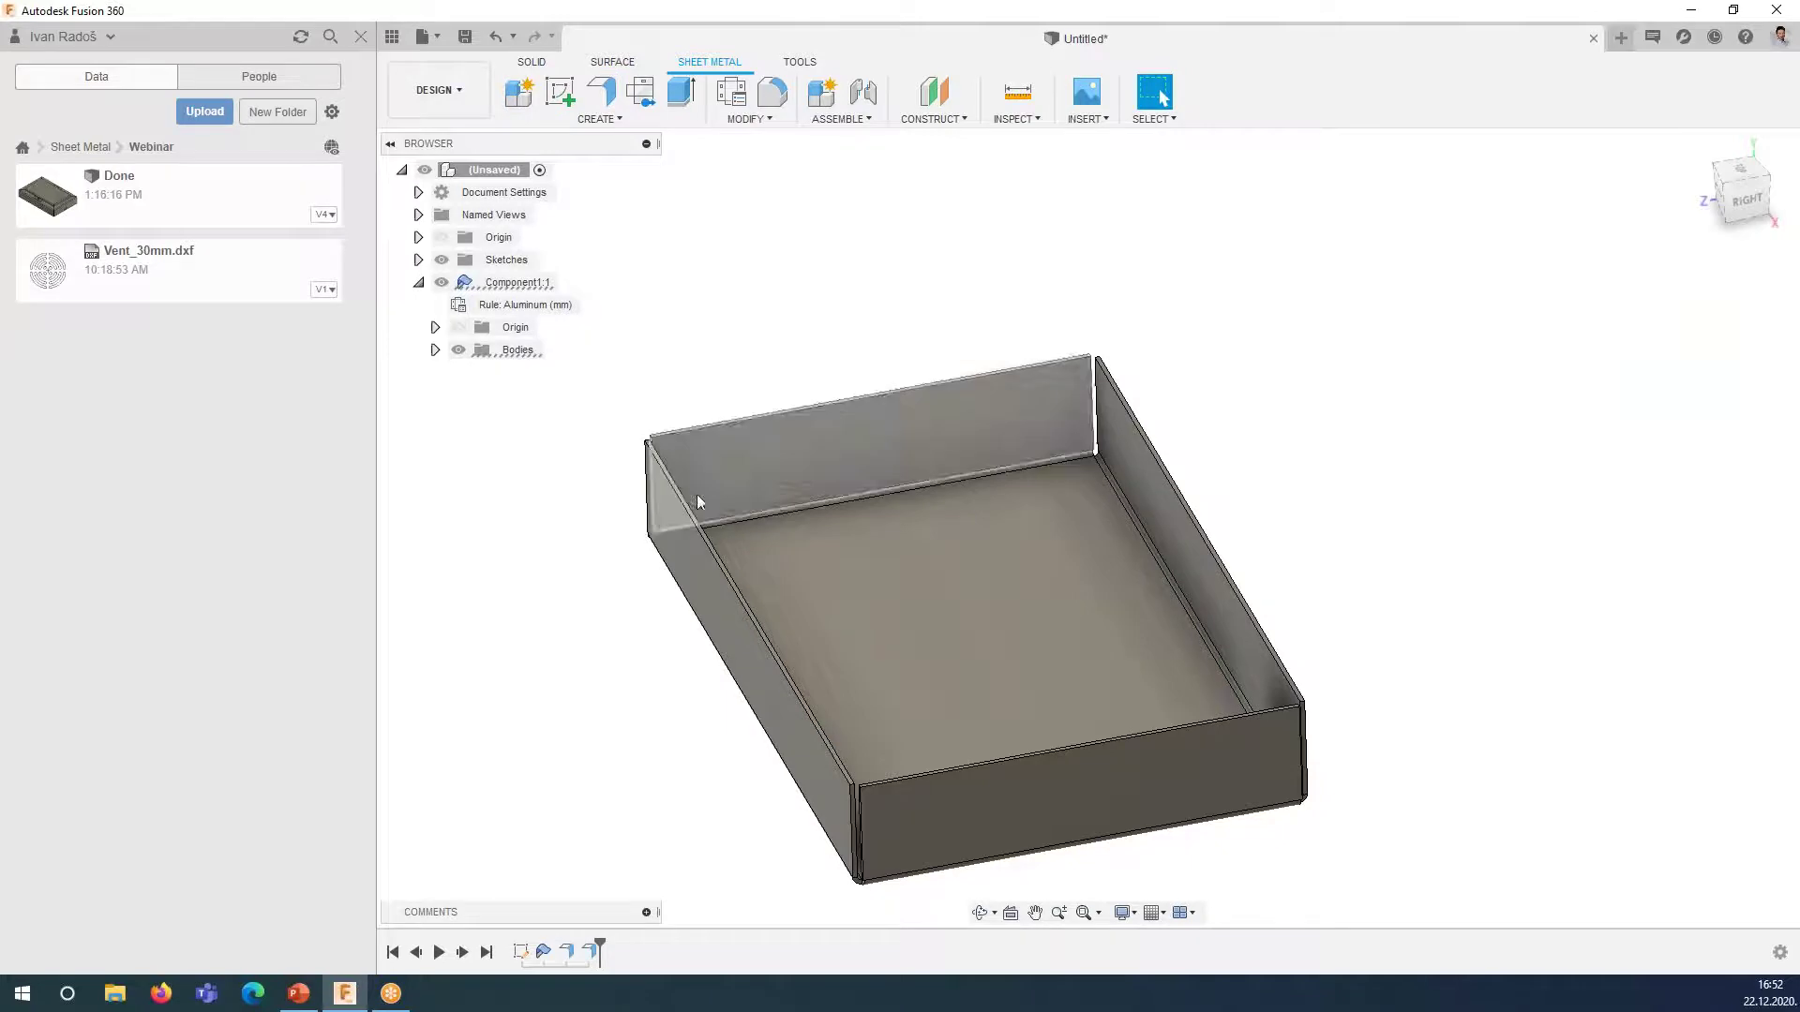
# - Show the four-walled box in the home isometric view, zoomed out, and start a new sketch
pyautogui.keyDown('shift'); pyautogui.moveTo(695, 502); pyautogui.dragTo(968, 515, button='middle'); pyautogui.keyUp('shift')
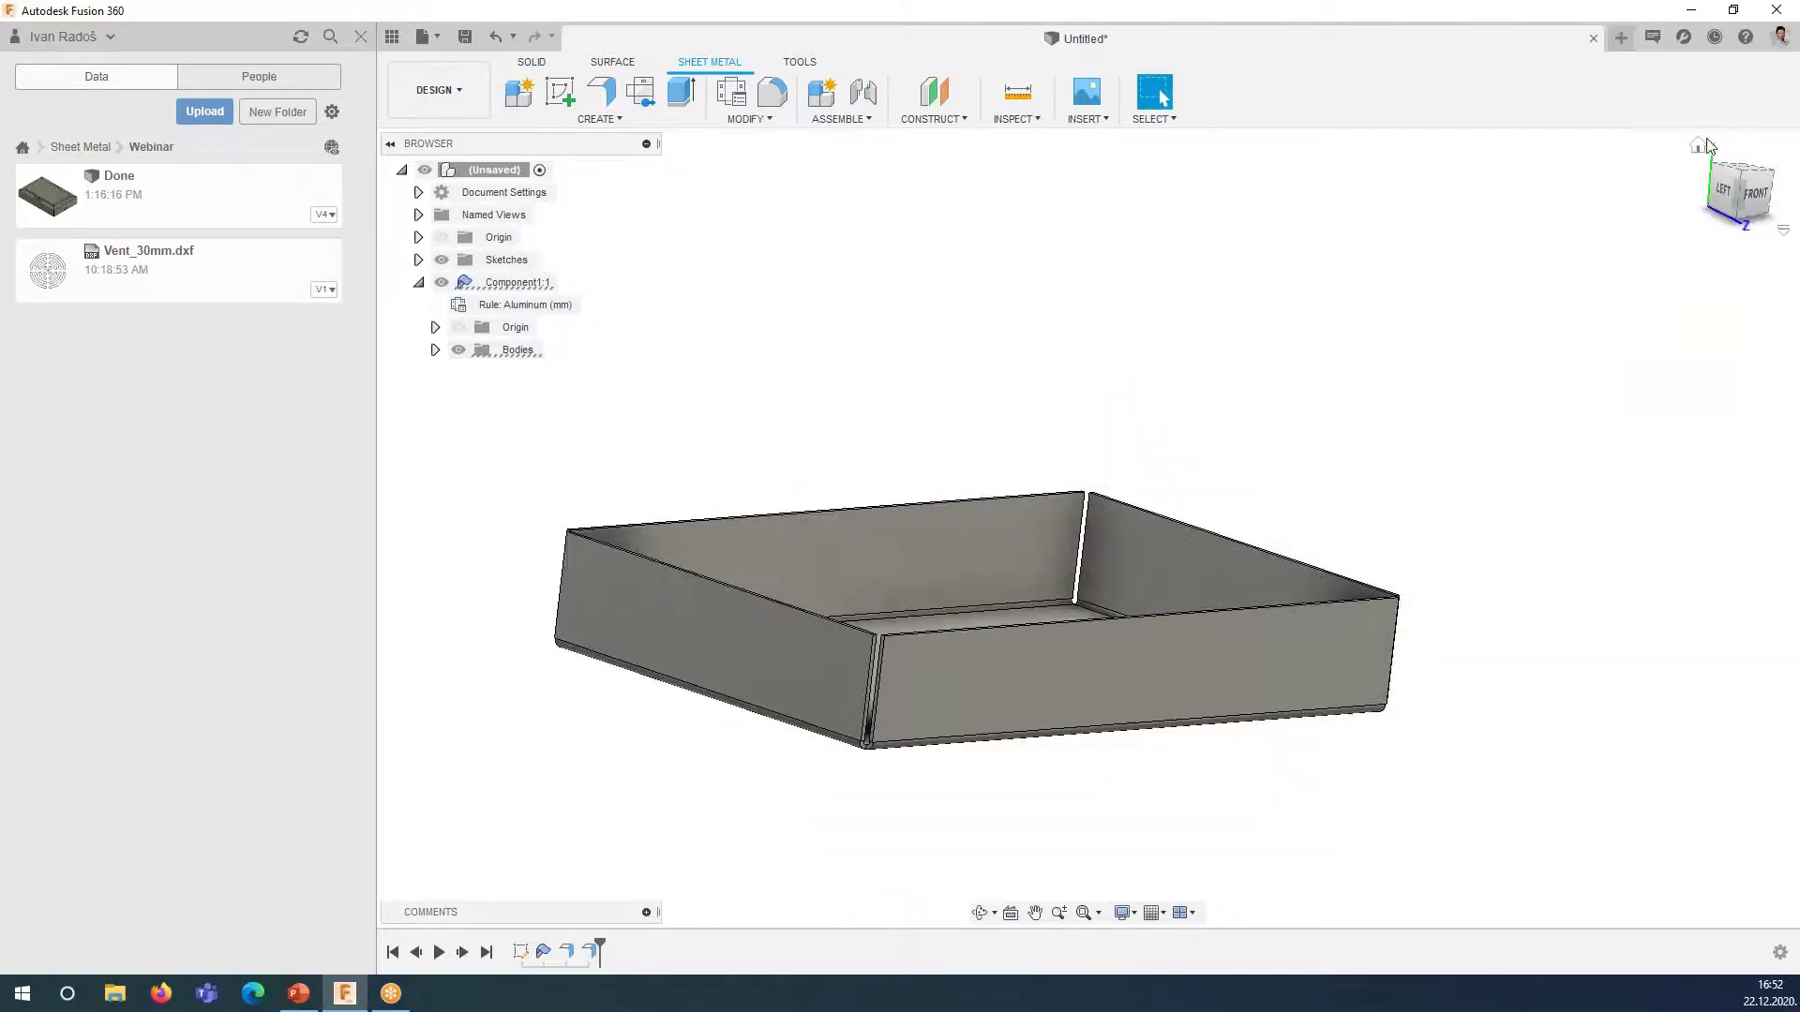
pyautogui.click(1698, 145)
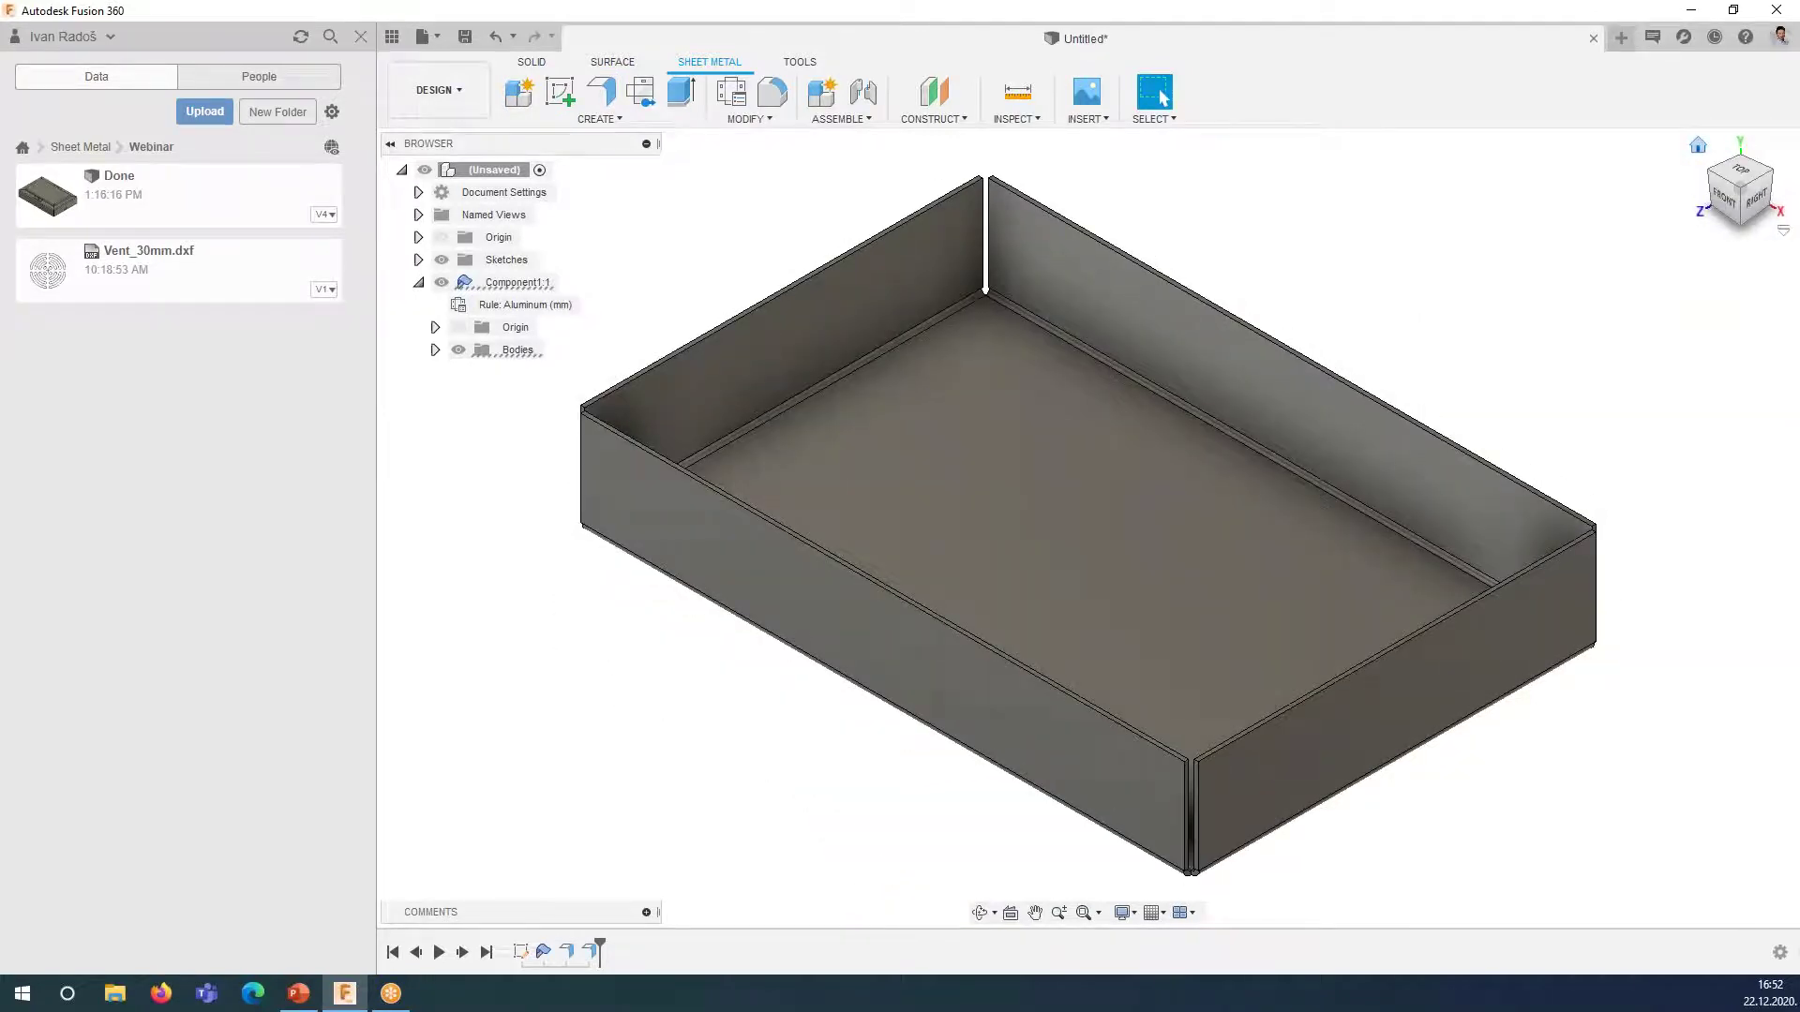
pyautogui.scroll(-5, 1348, 408)
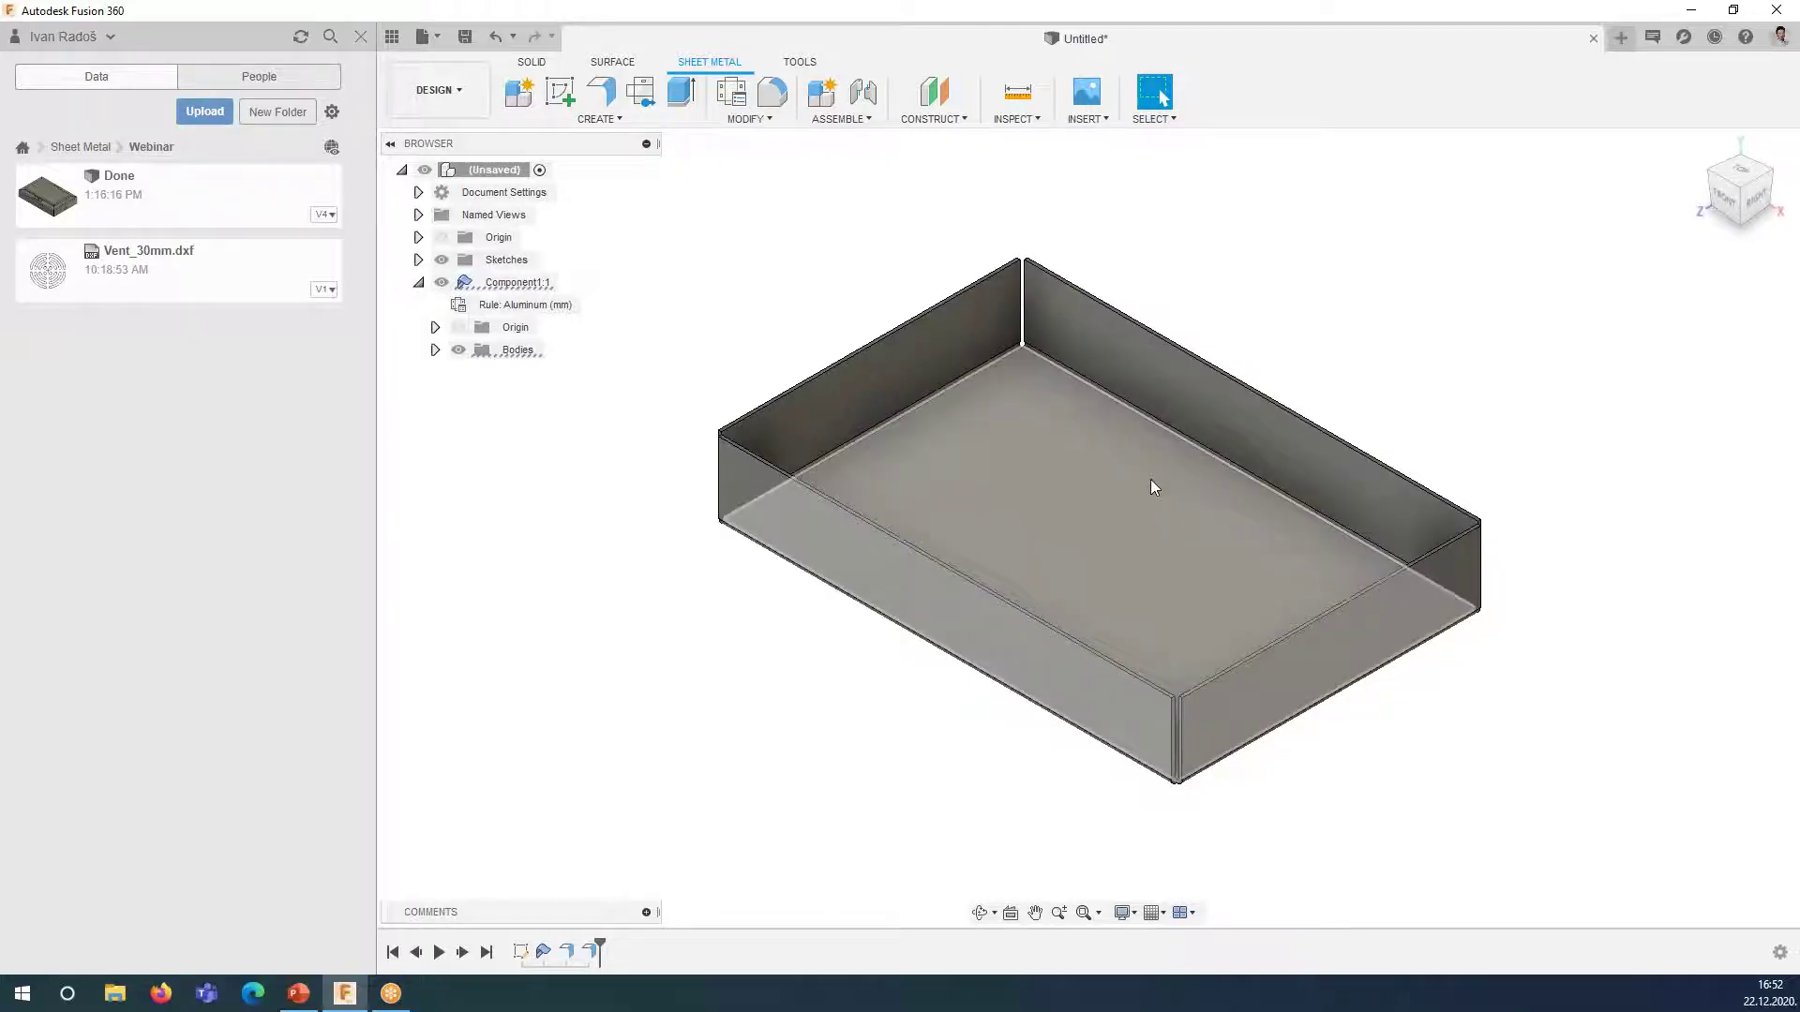
pyautogui.click(556, 102)
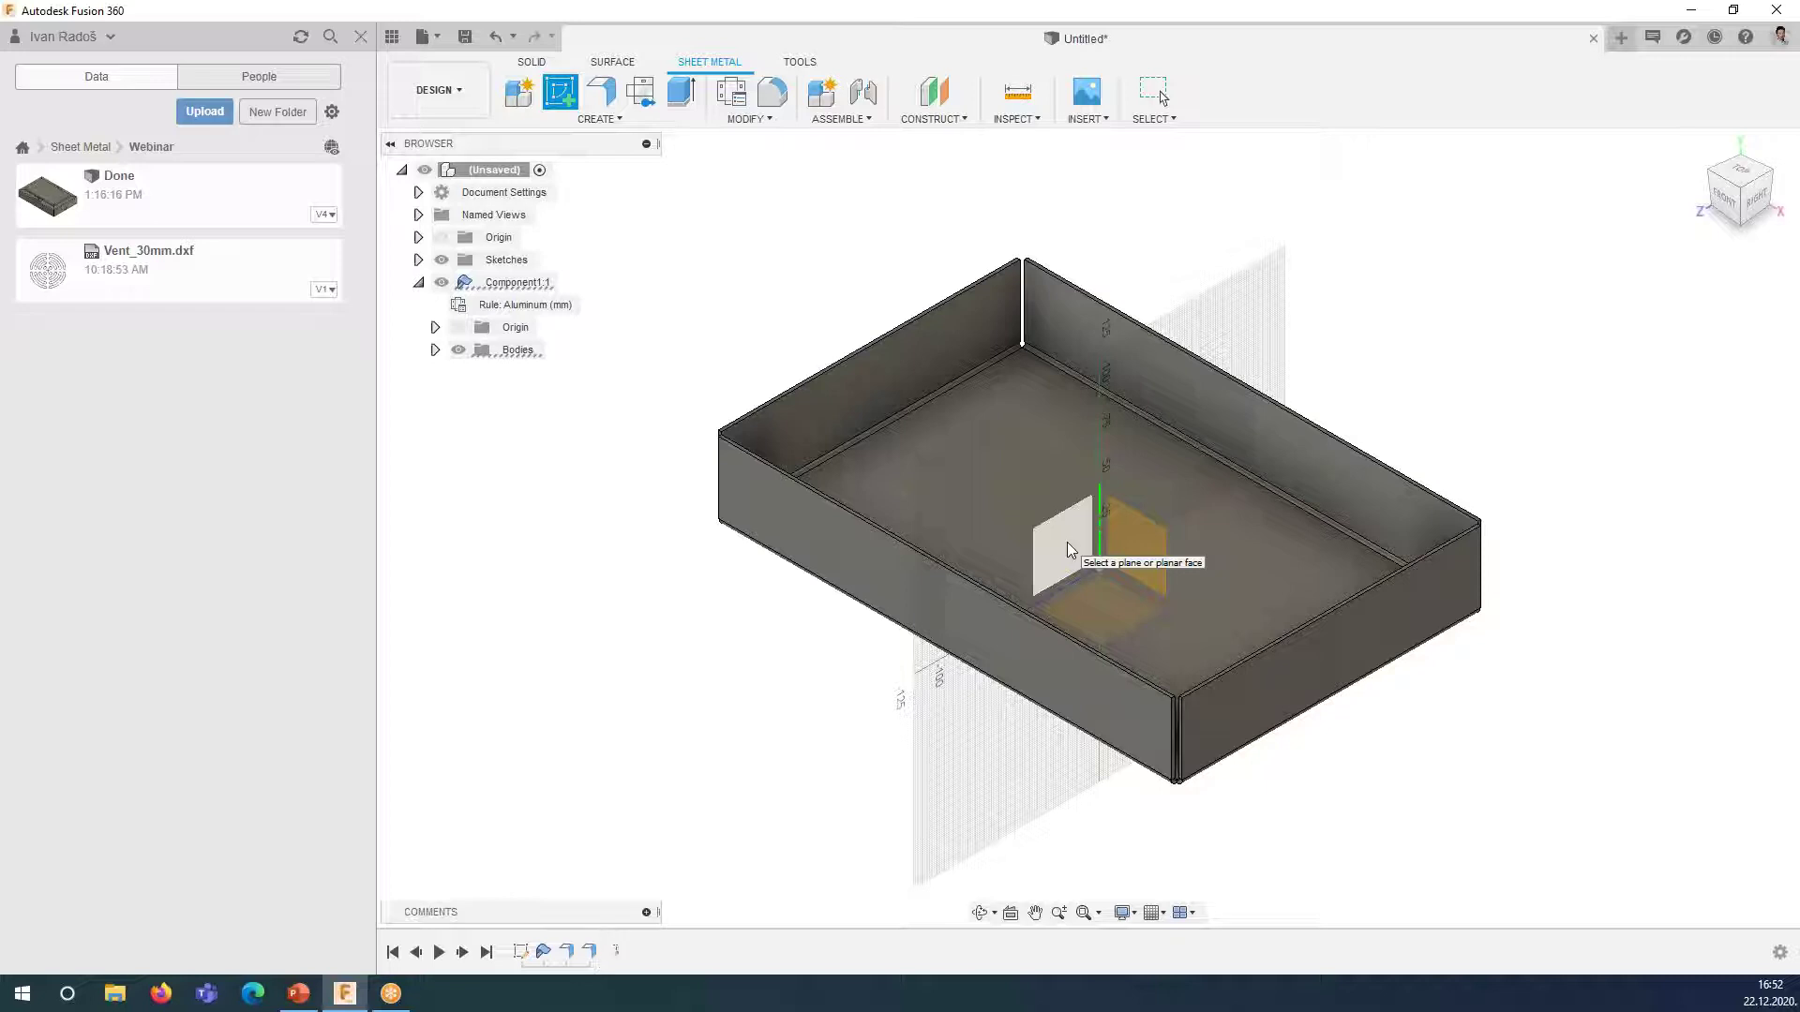
# - Sketch on the box's side plane and draw a 30 mm line from the top-left corner
pyautogui.click(1066, 542)
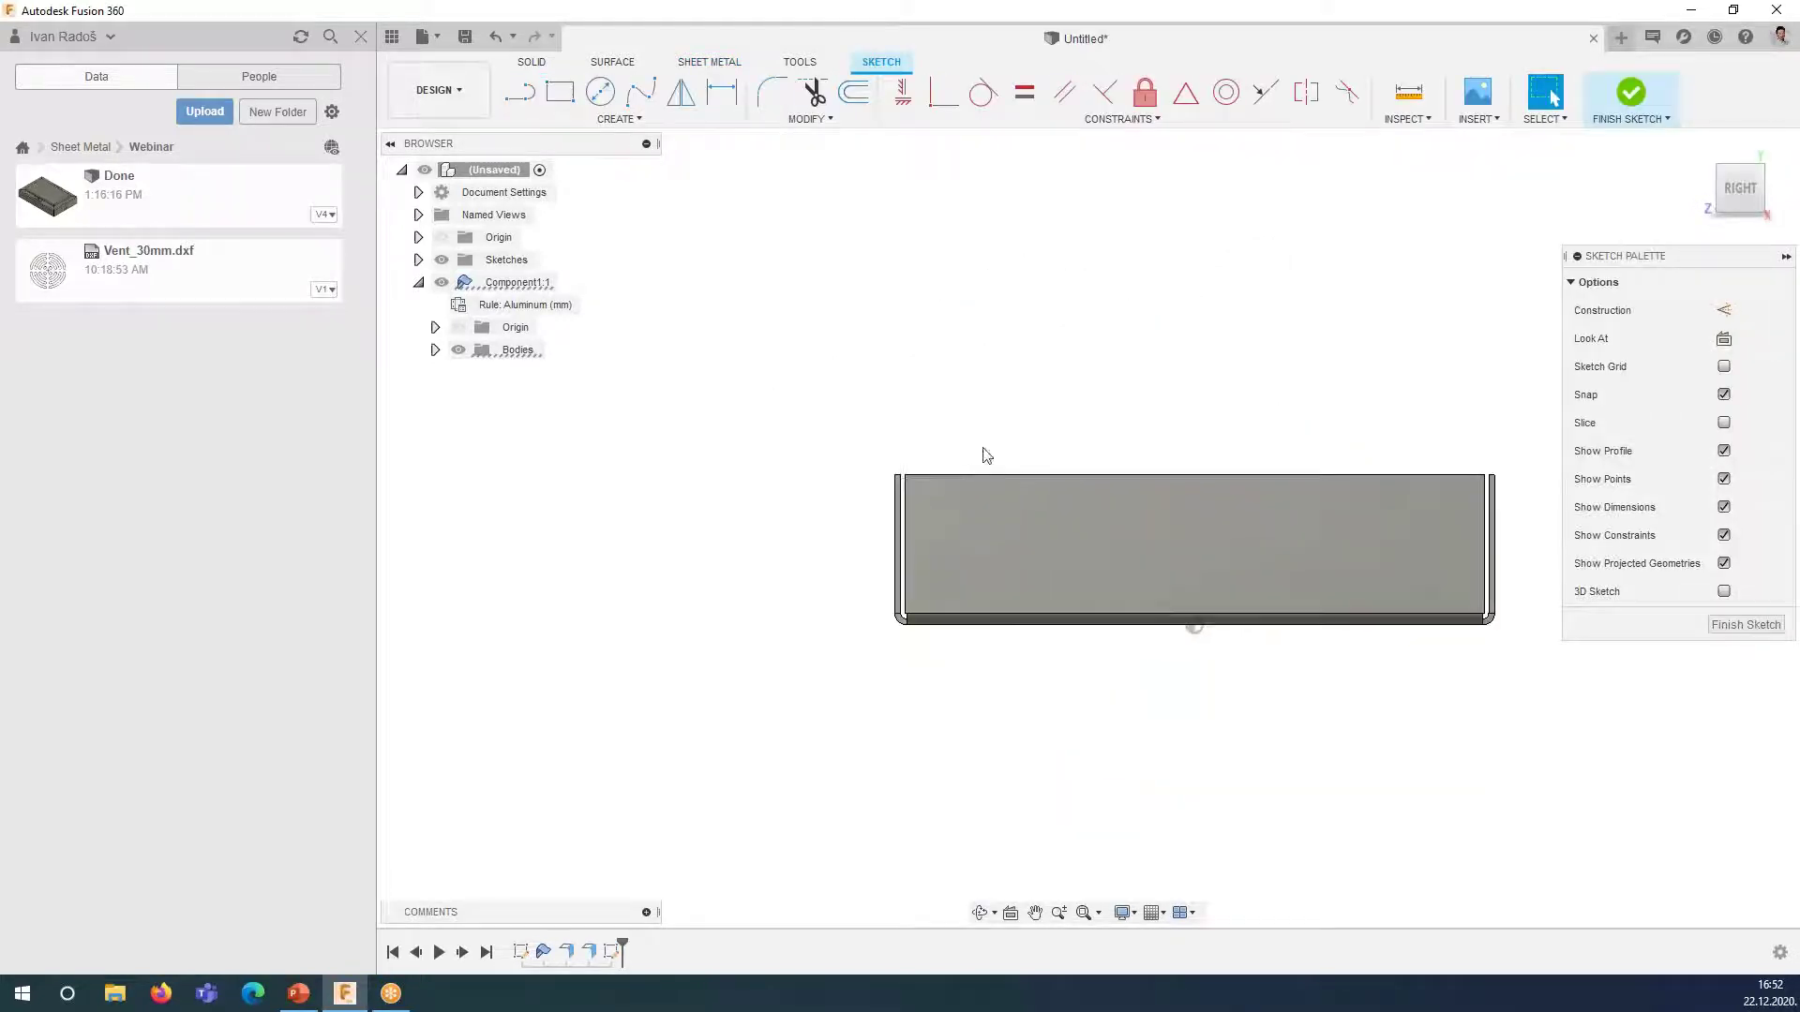
pyautogui.click(530, 98)
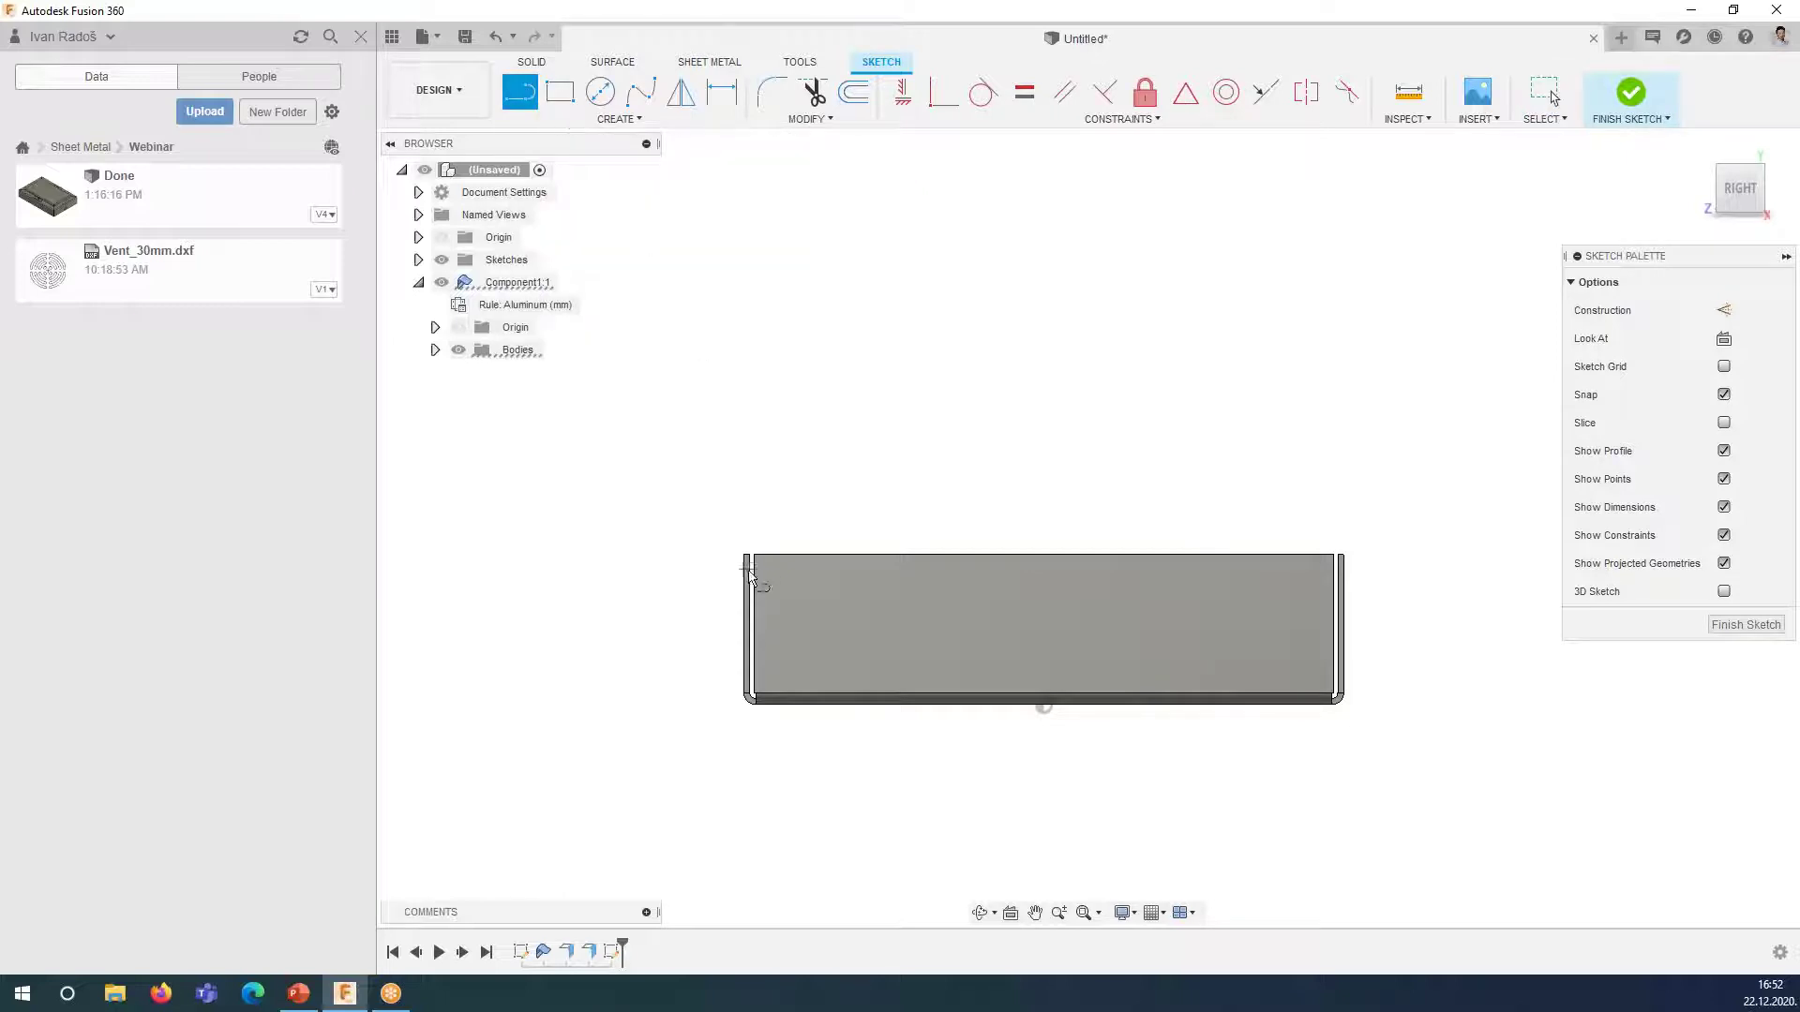
pyautogui.scroll(4, 754, 572)
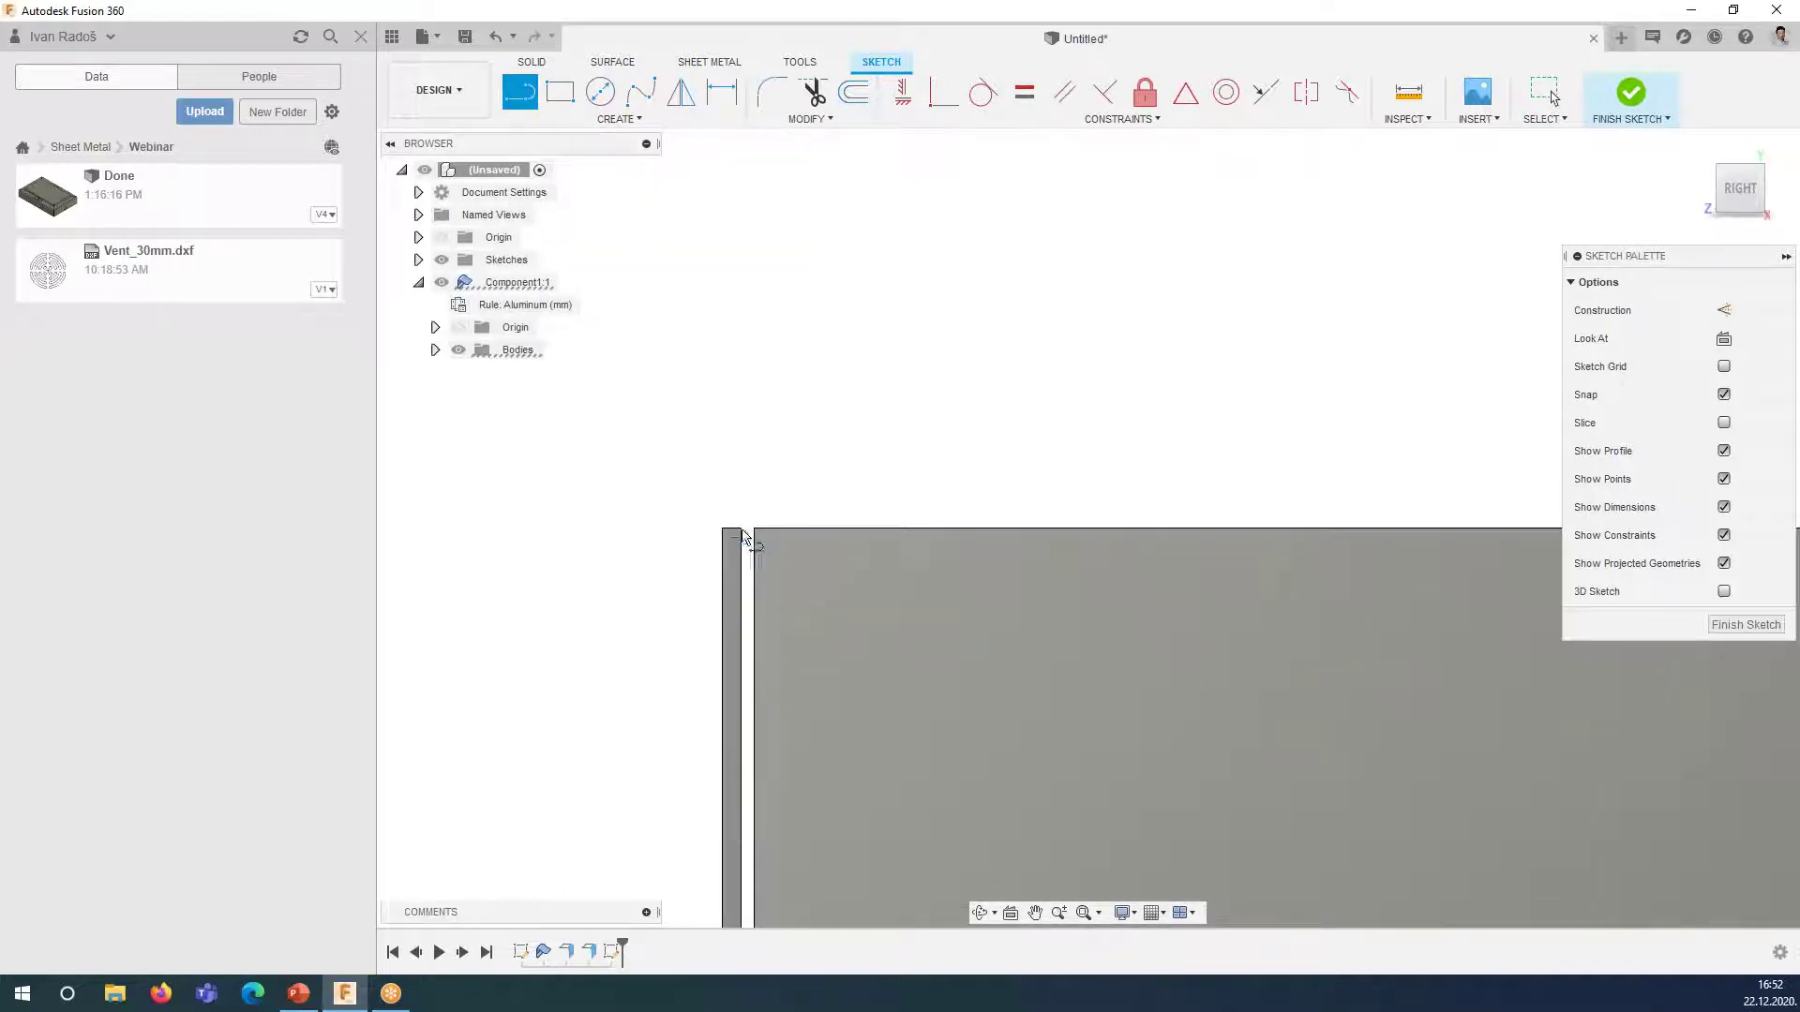
pyautogui.click(740, 527)
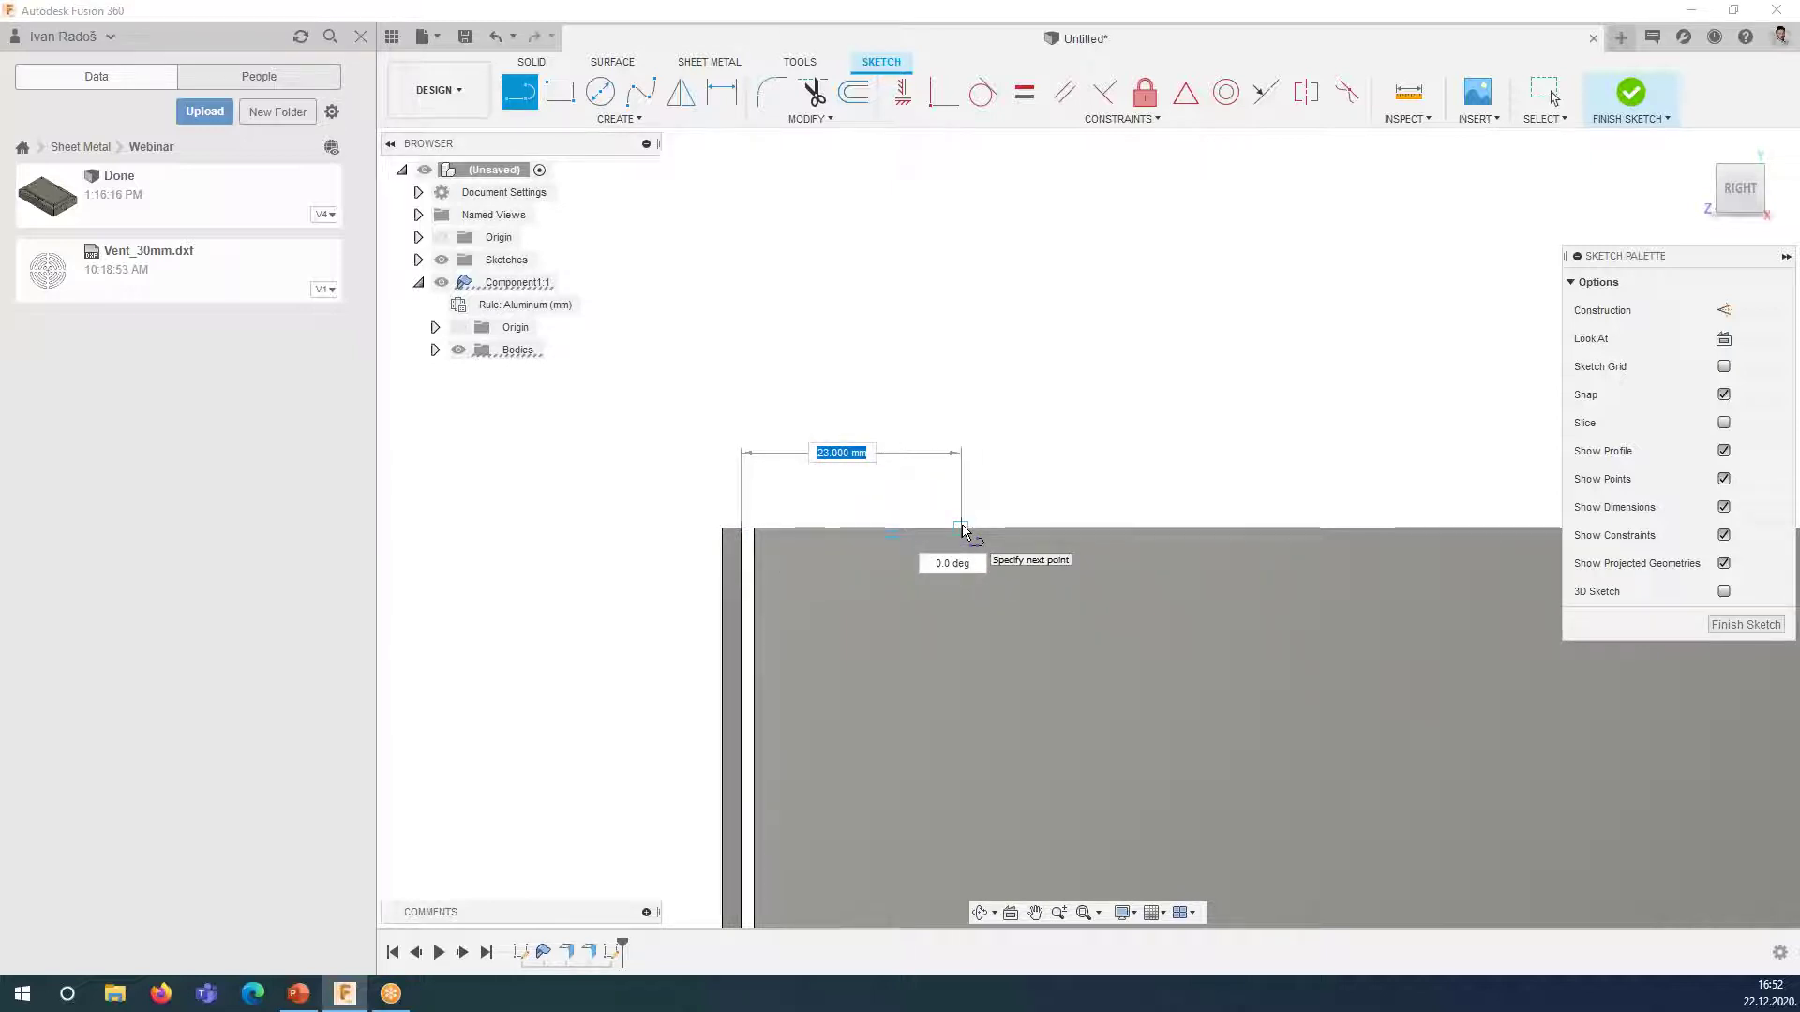
pyautogui.write('30')
pyautogui.press('Return')
pyautogui.press('Escape')
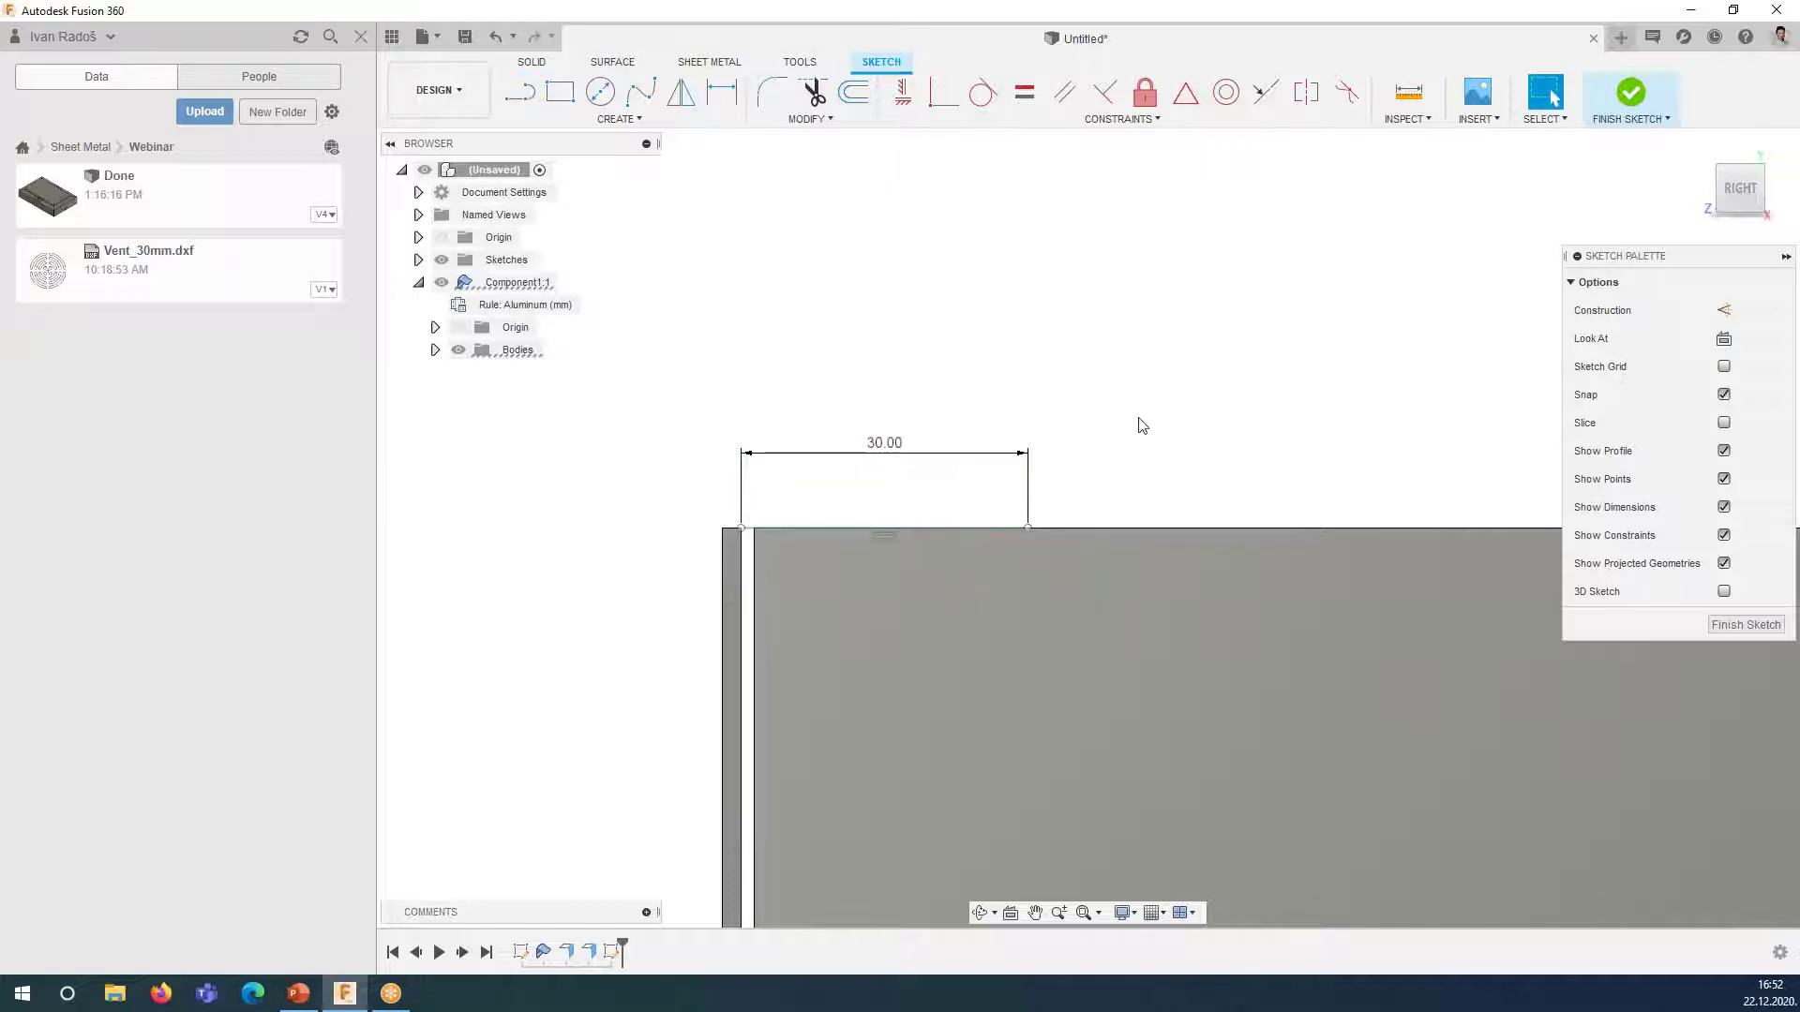
# - Draw a 10 mm vertical line from the 30 mm line's right end
pyautogui.press('l')
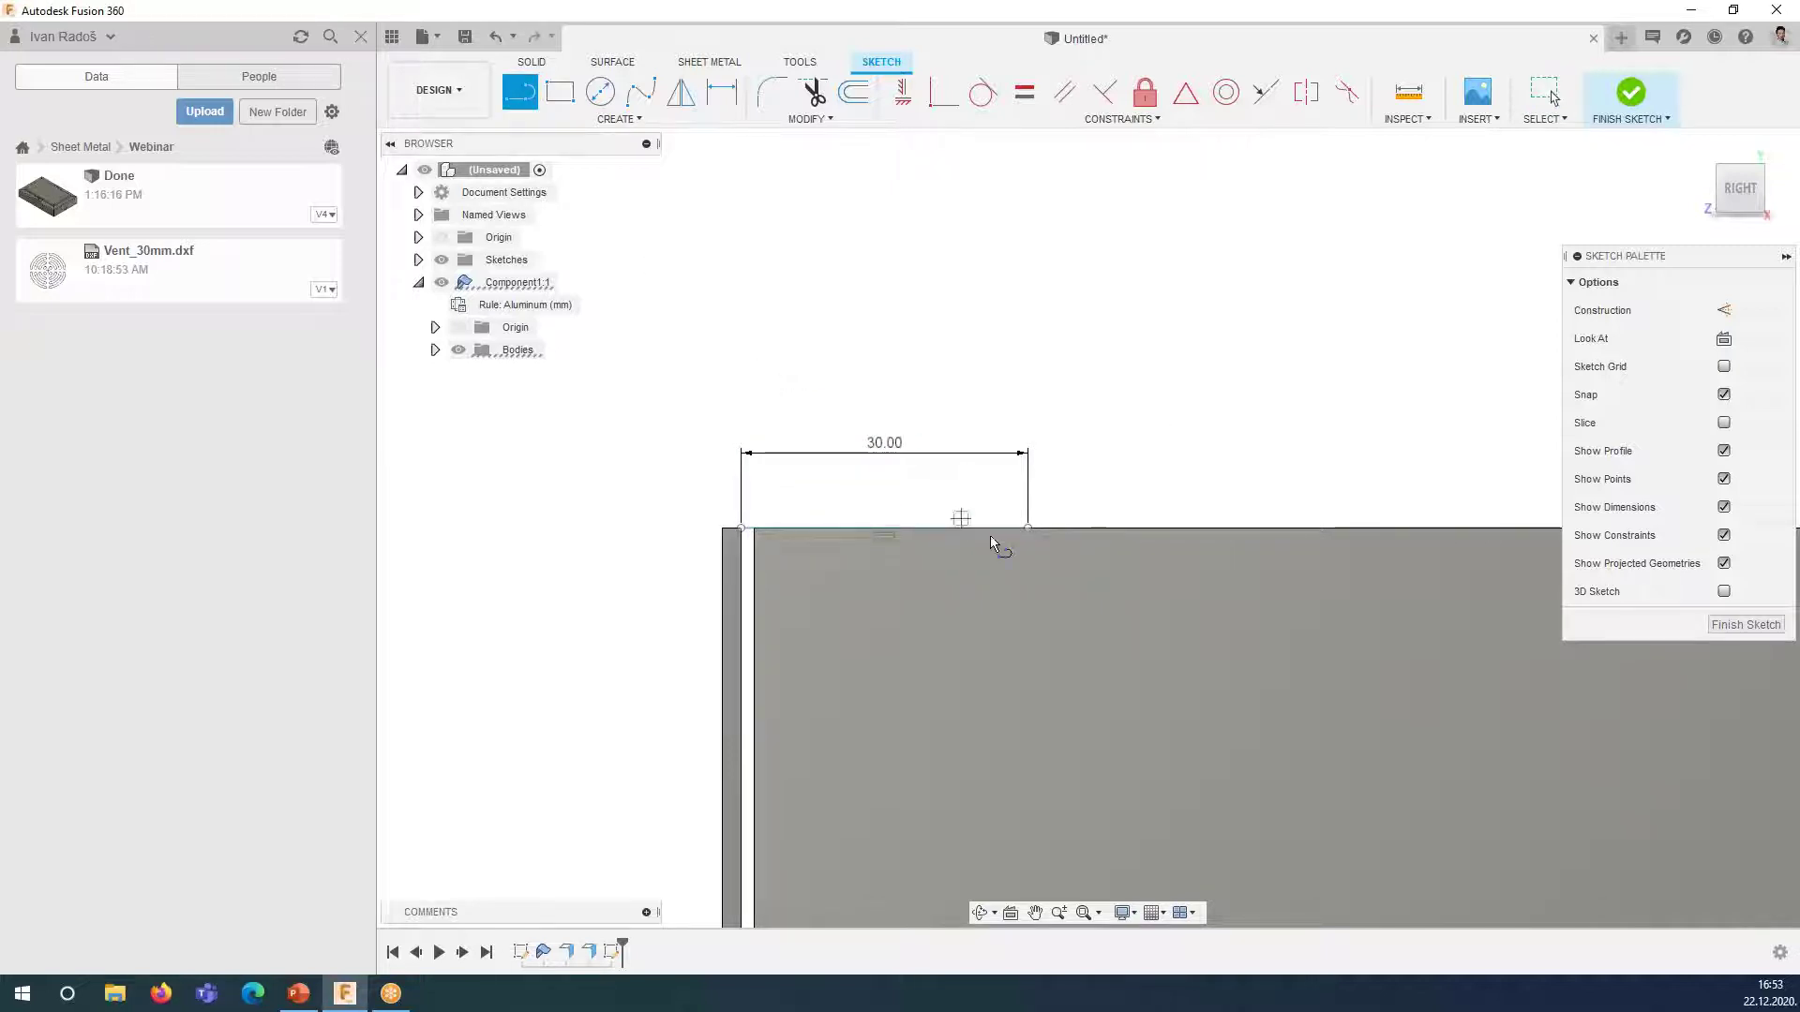
pyautogui.click(1029, 530)
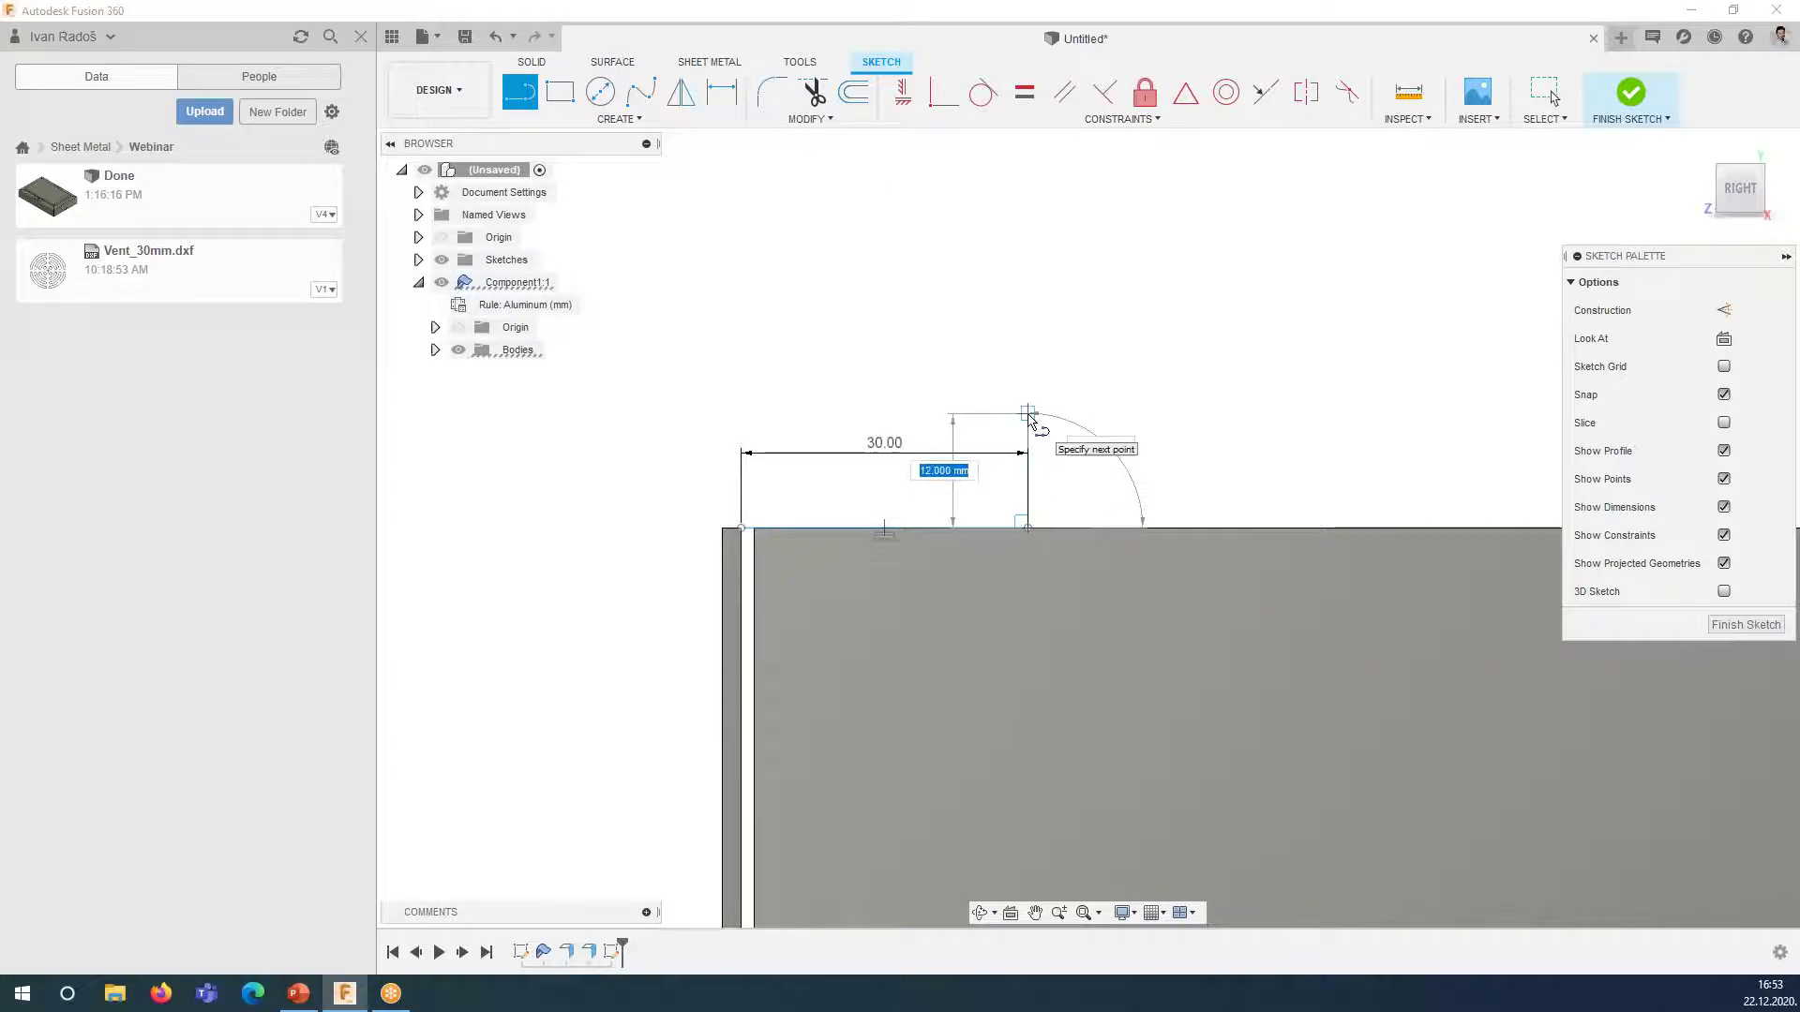
pyautogui.write('10')
pyautogui.press('Tab')
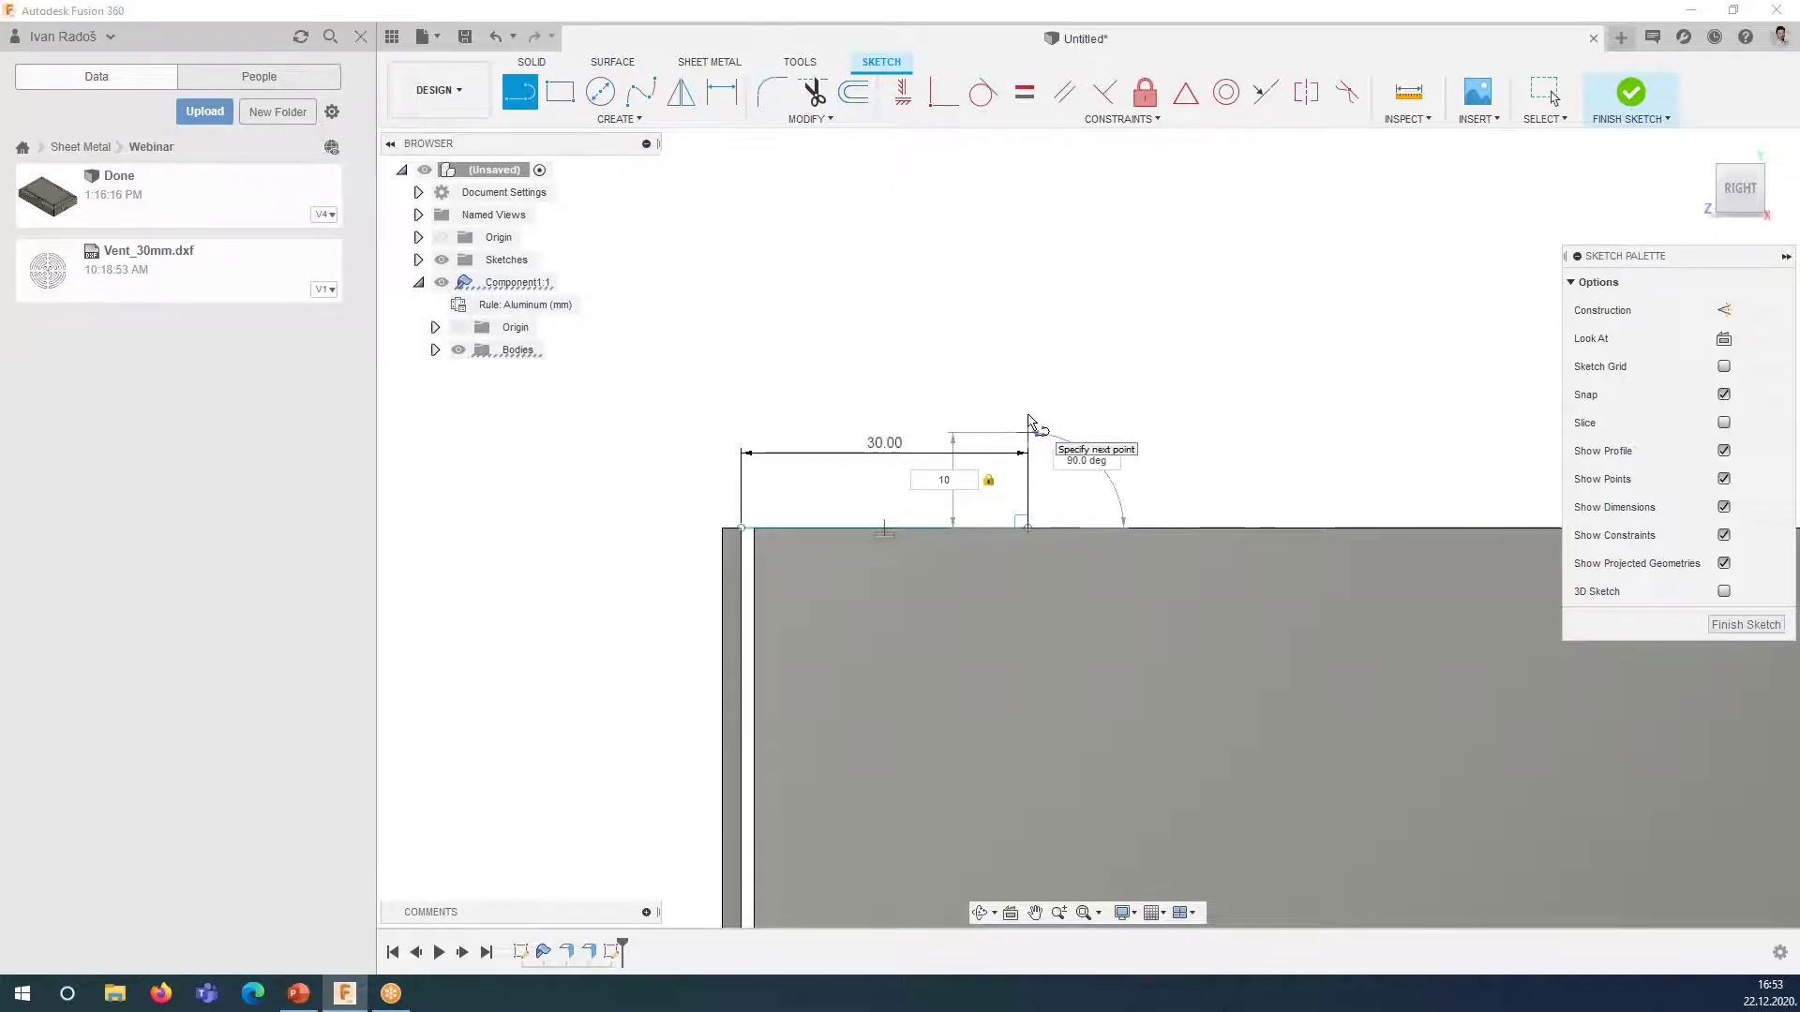
pyautogui.press('Tab')
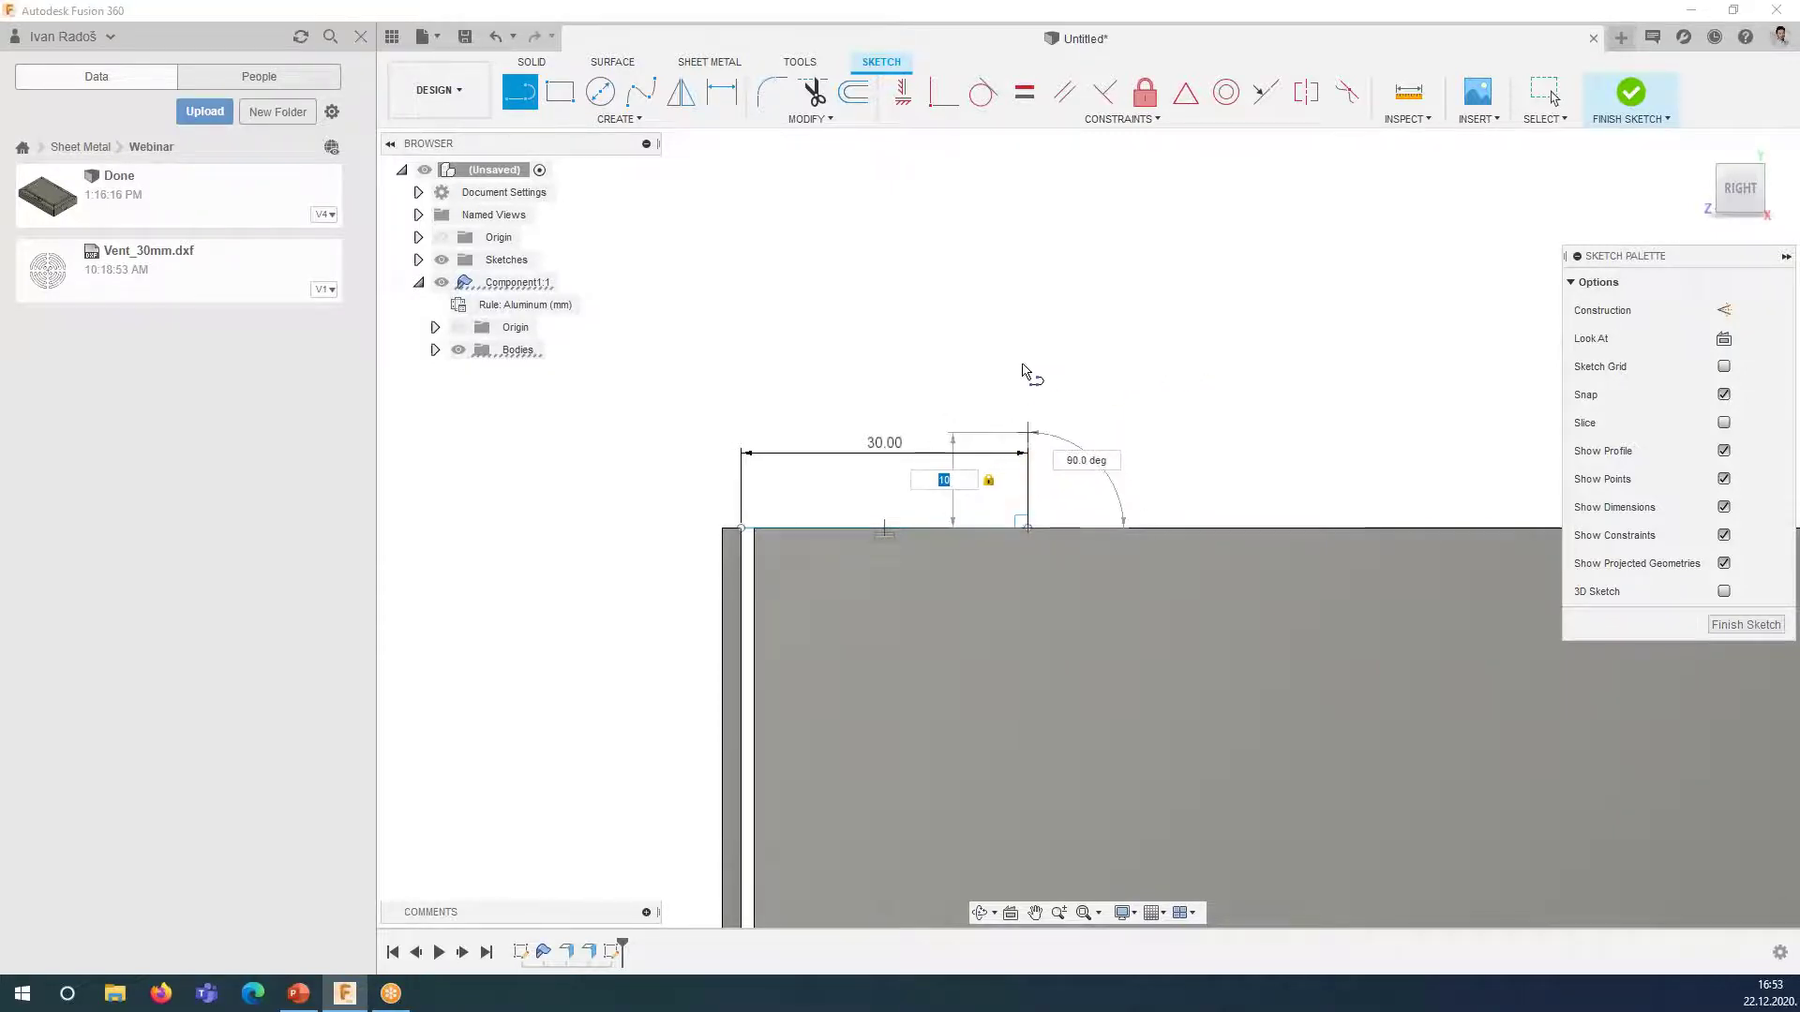
pyautogui.press('Return')
pyautogui.press('Escape')
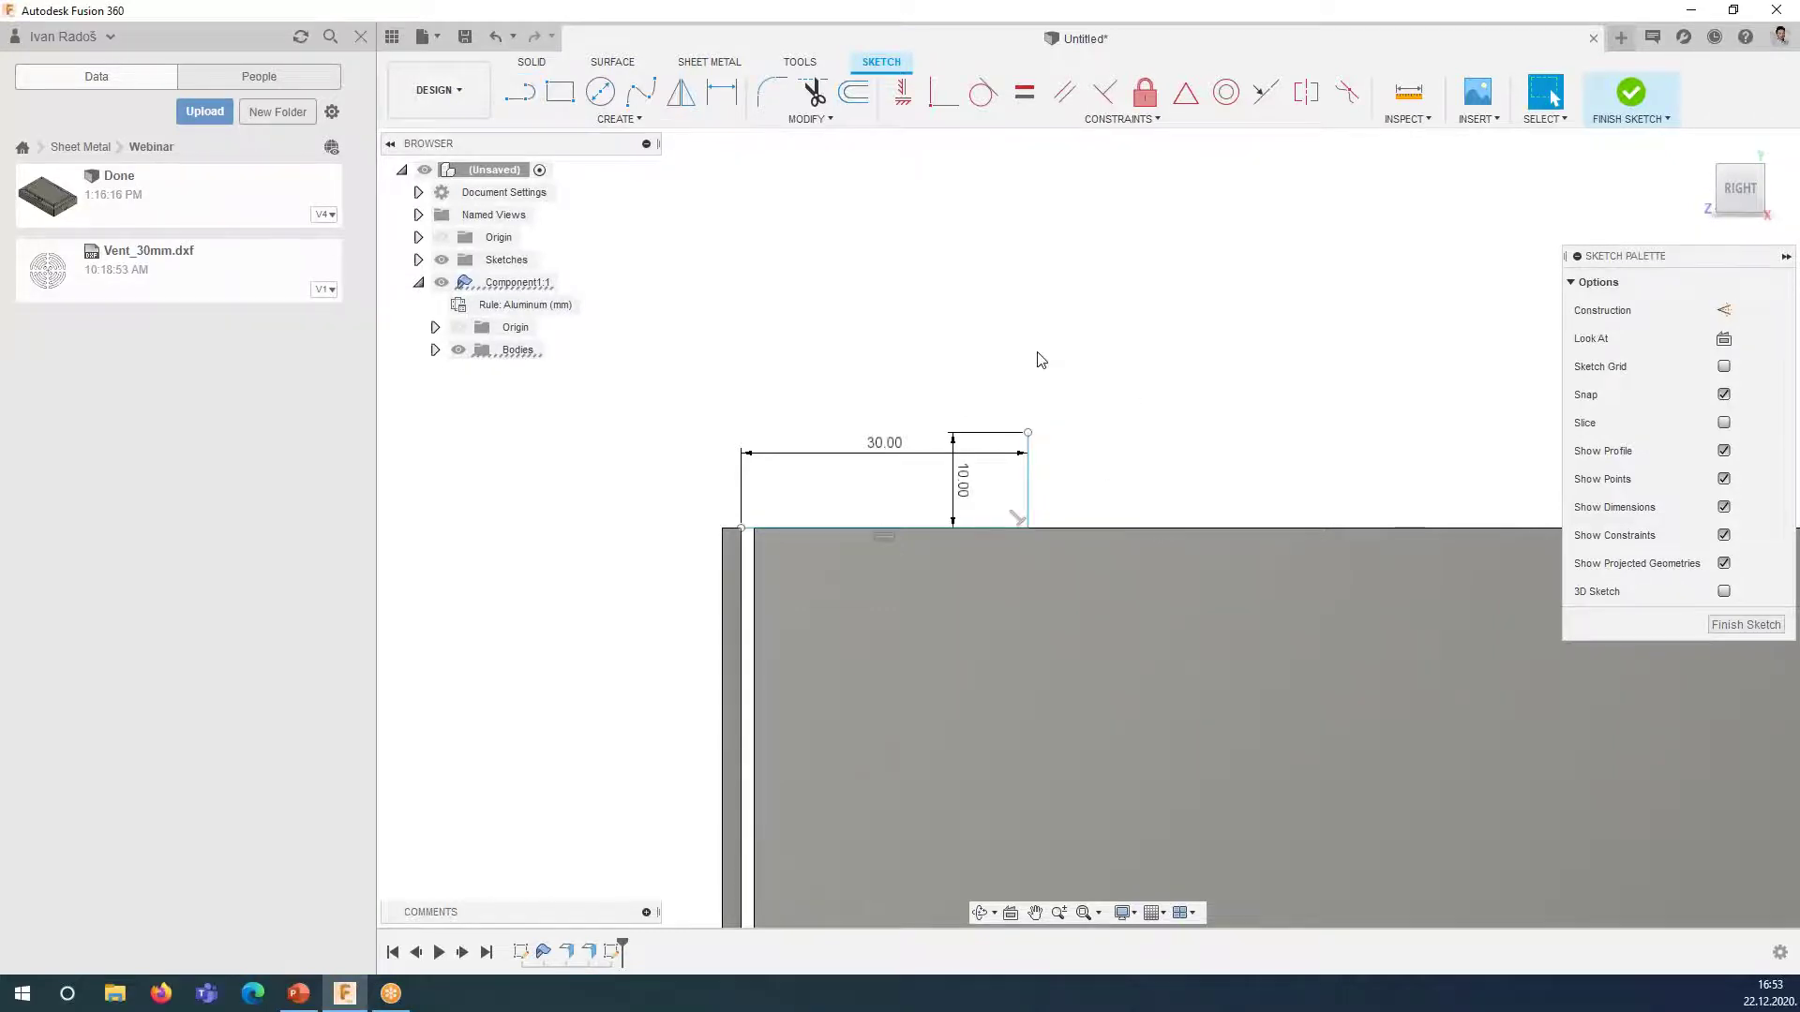
pyautogui.scroll(-2, 846, 395)
pyautogui.moveTo(847, 395)
pyautogui.keyDown('shift'); pyautogui.mouseDown(button='middle')
pyautogui.moveTo(876, 427)
pyautogui.moveTo(832, 560)
pyautogui.mouseUp(button='middle'); pyautogui.keyUp('shift')
pyautogui.scroll(-1, 881, 508)
pyautogui.scroll(-2, 881, 508)
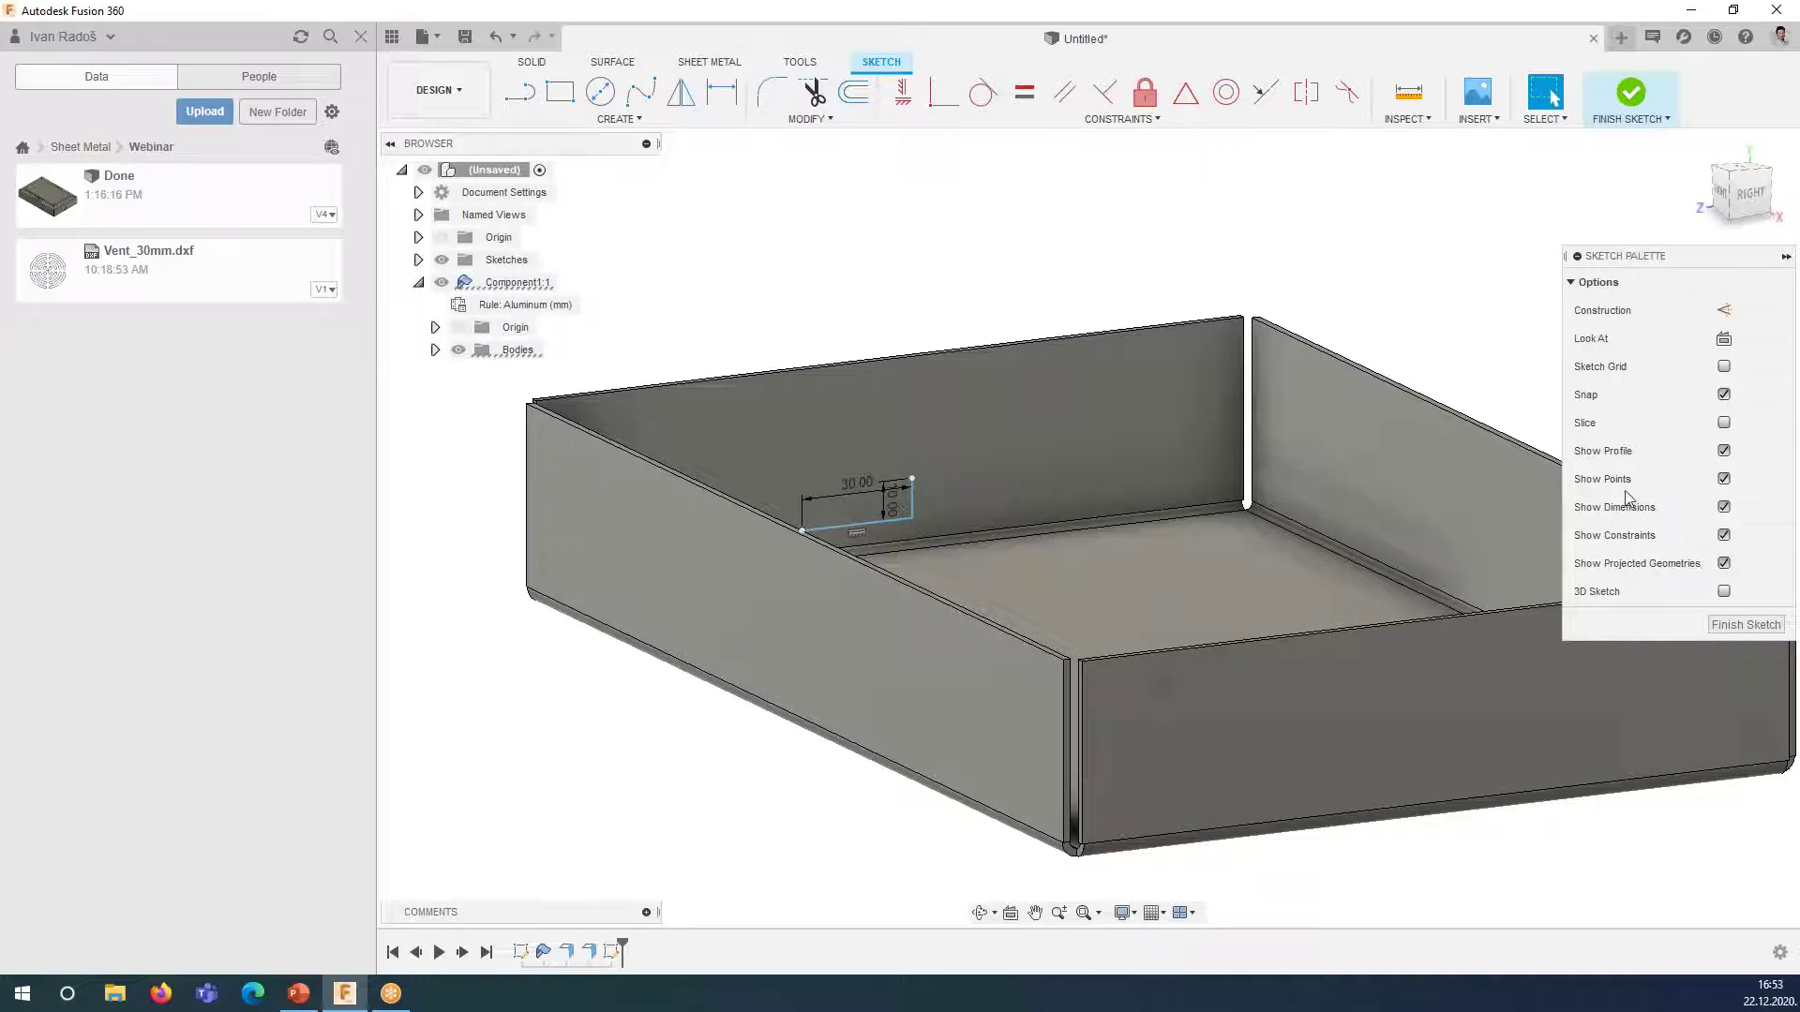
# - Finish the sketch and start a sheet metal flange from the L-shaped profile
pyautogui.click(1740, 624)
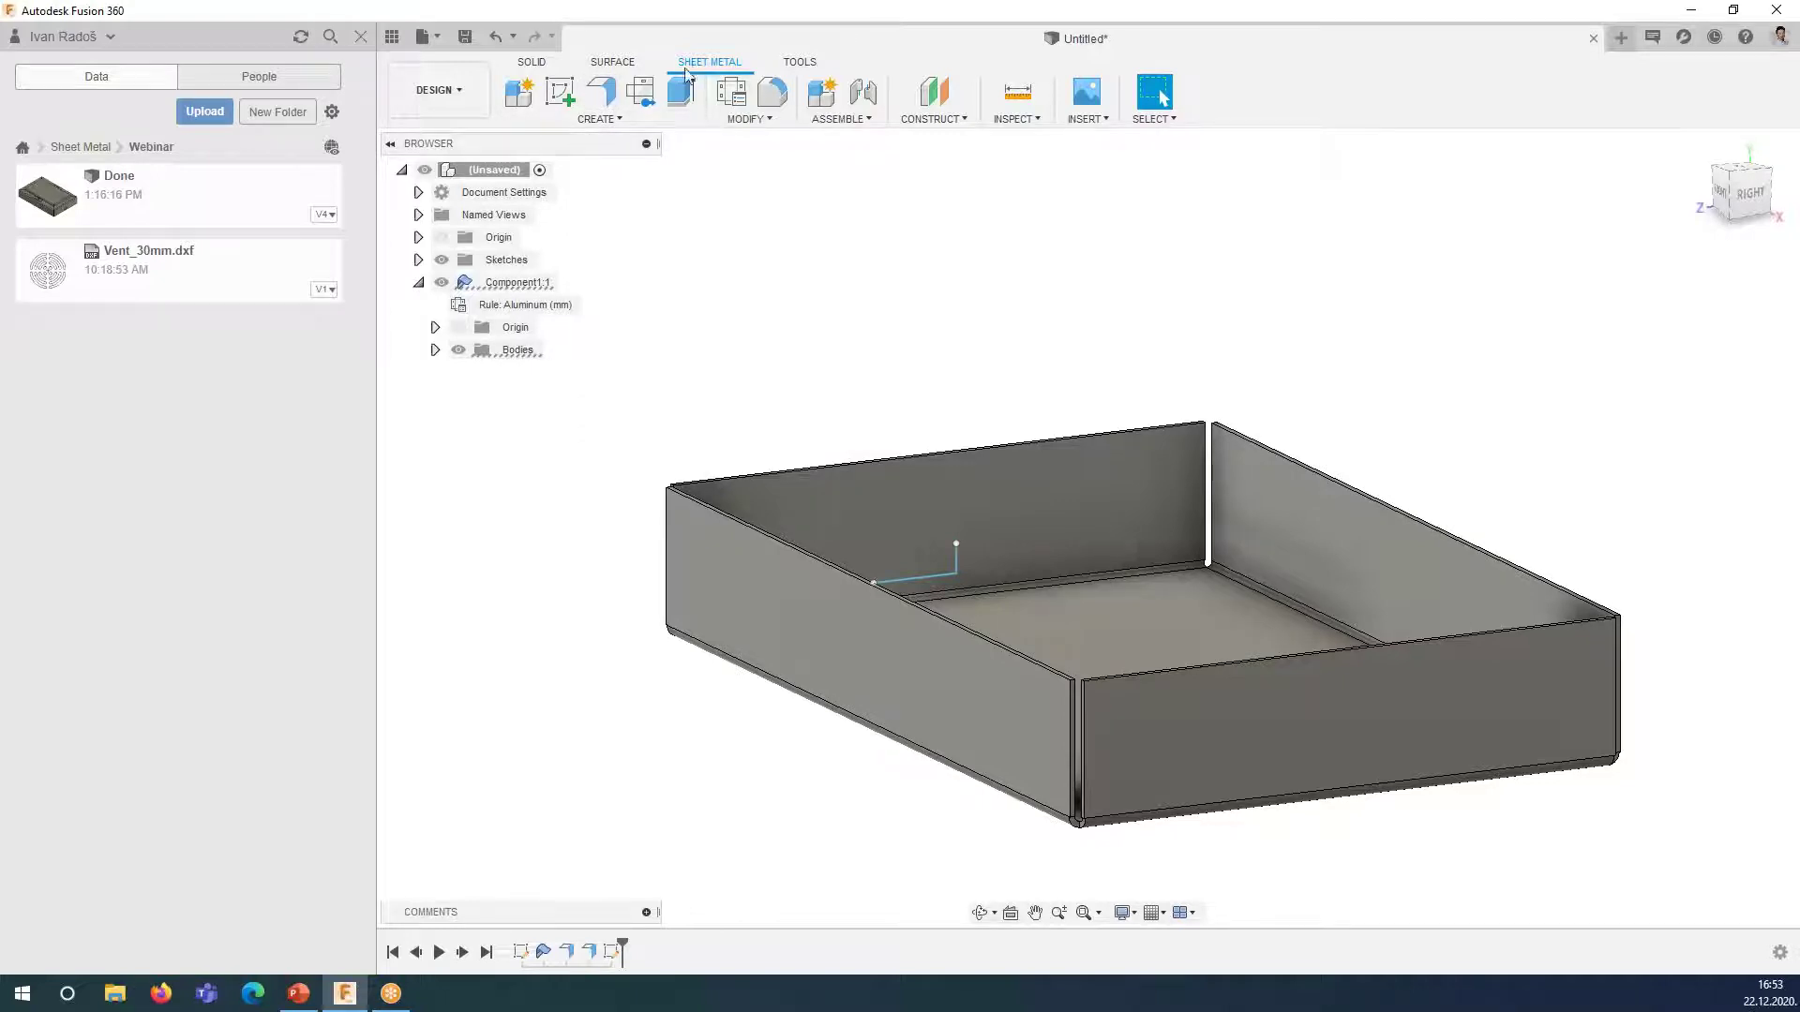
pyautogui.click(596, 99)
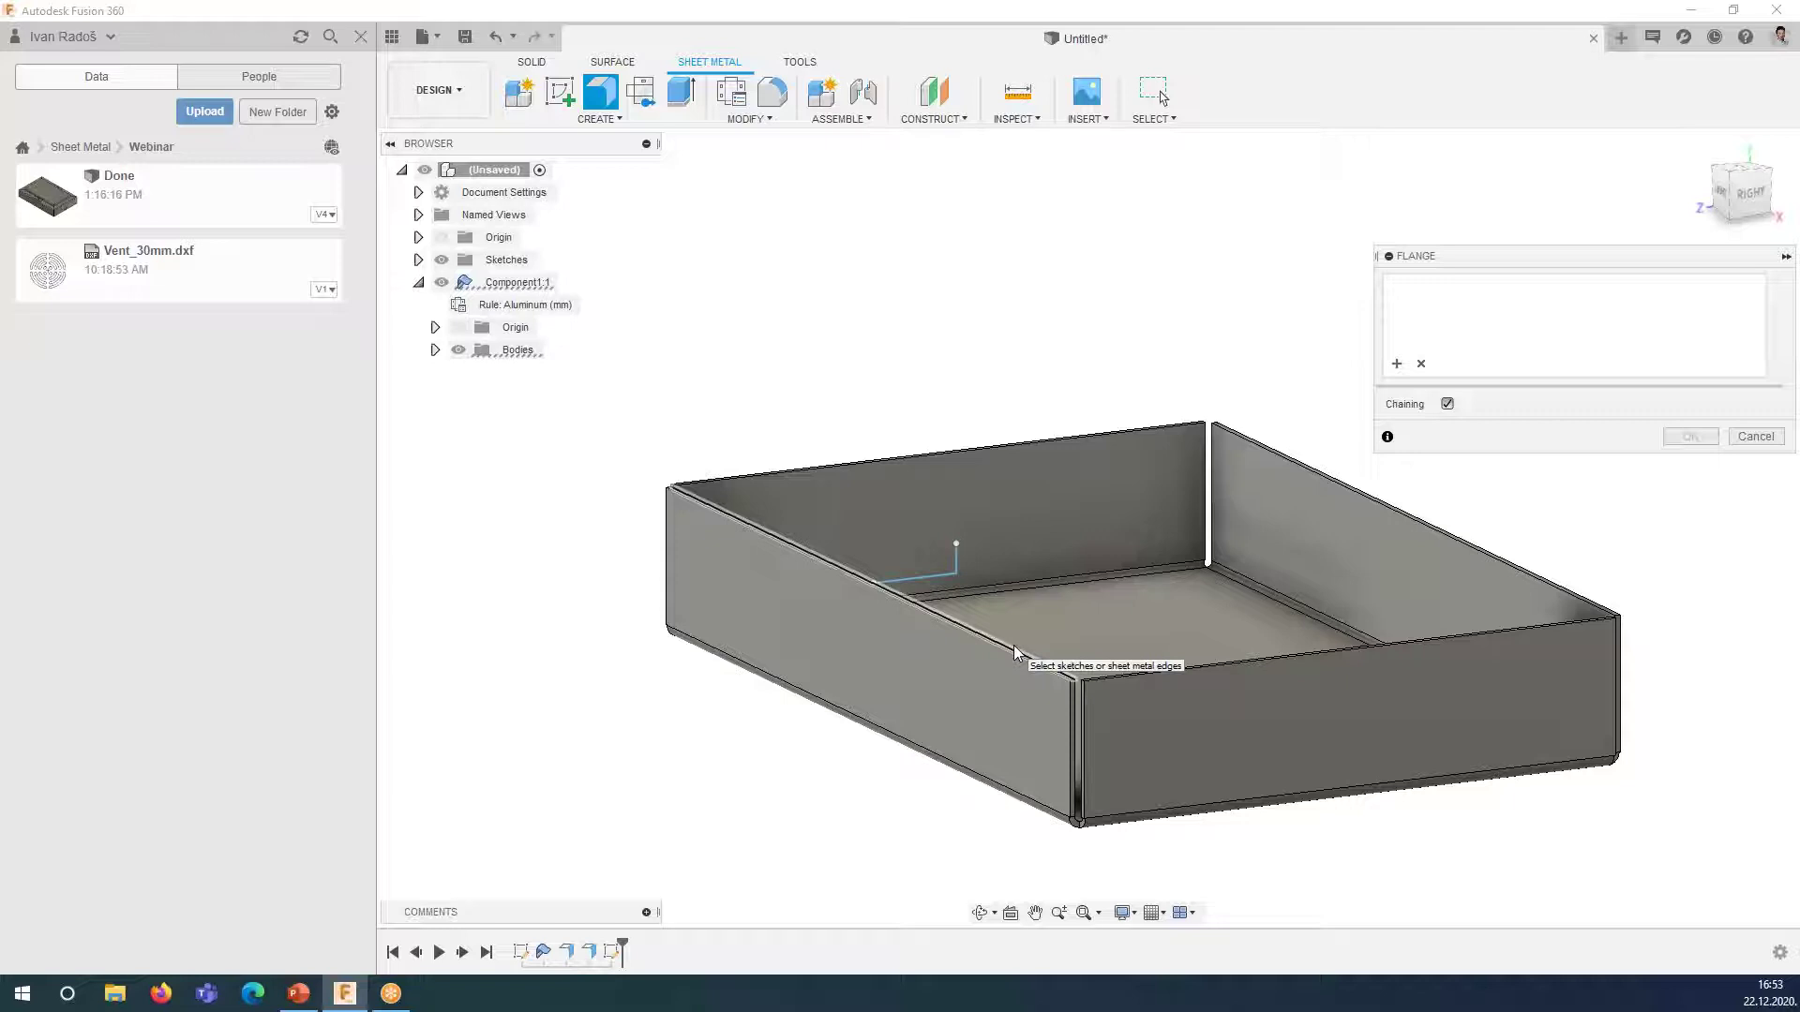
pyautogui.click(952, 575)
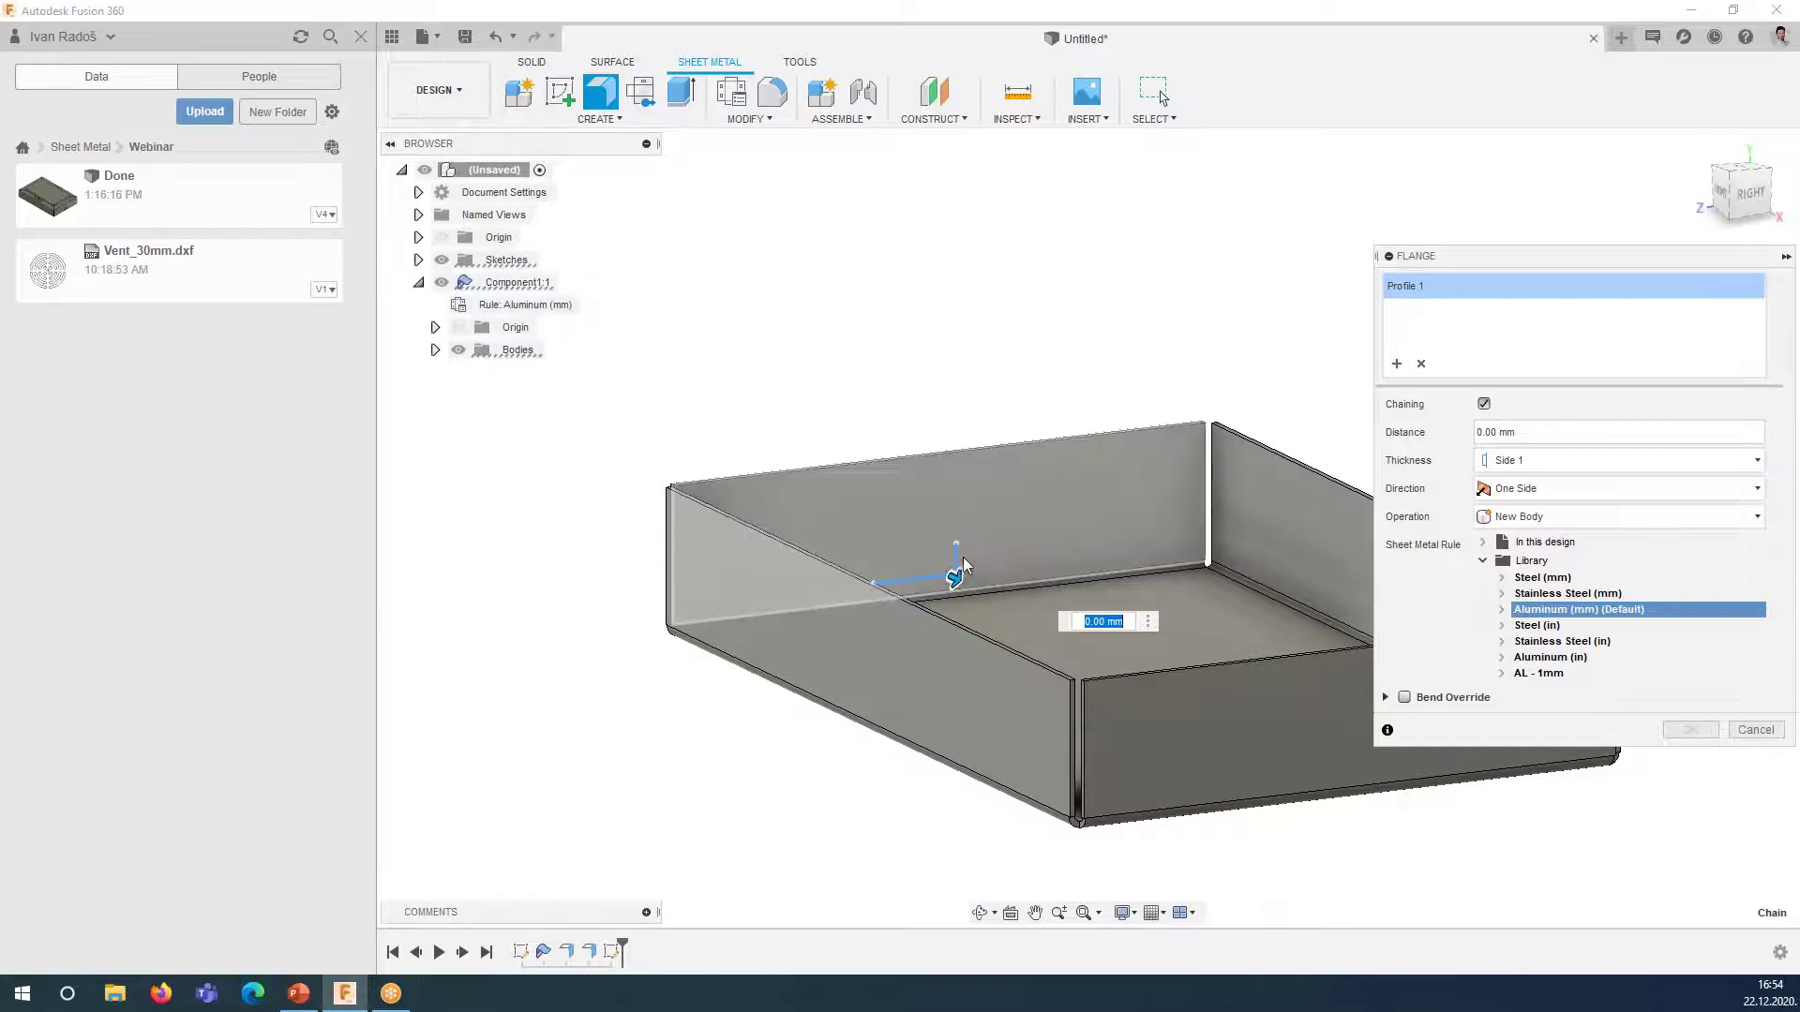
# - Pick the left, front and right top edges of the box for the mitered flange
pyautogui.keyDown('shift'); pyautogui.moveTo(968, 596); pyautogui.dragTo(915, 660, button='middle'); pyautogui.keyUp('shift')
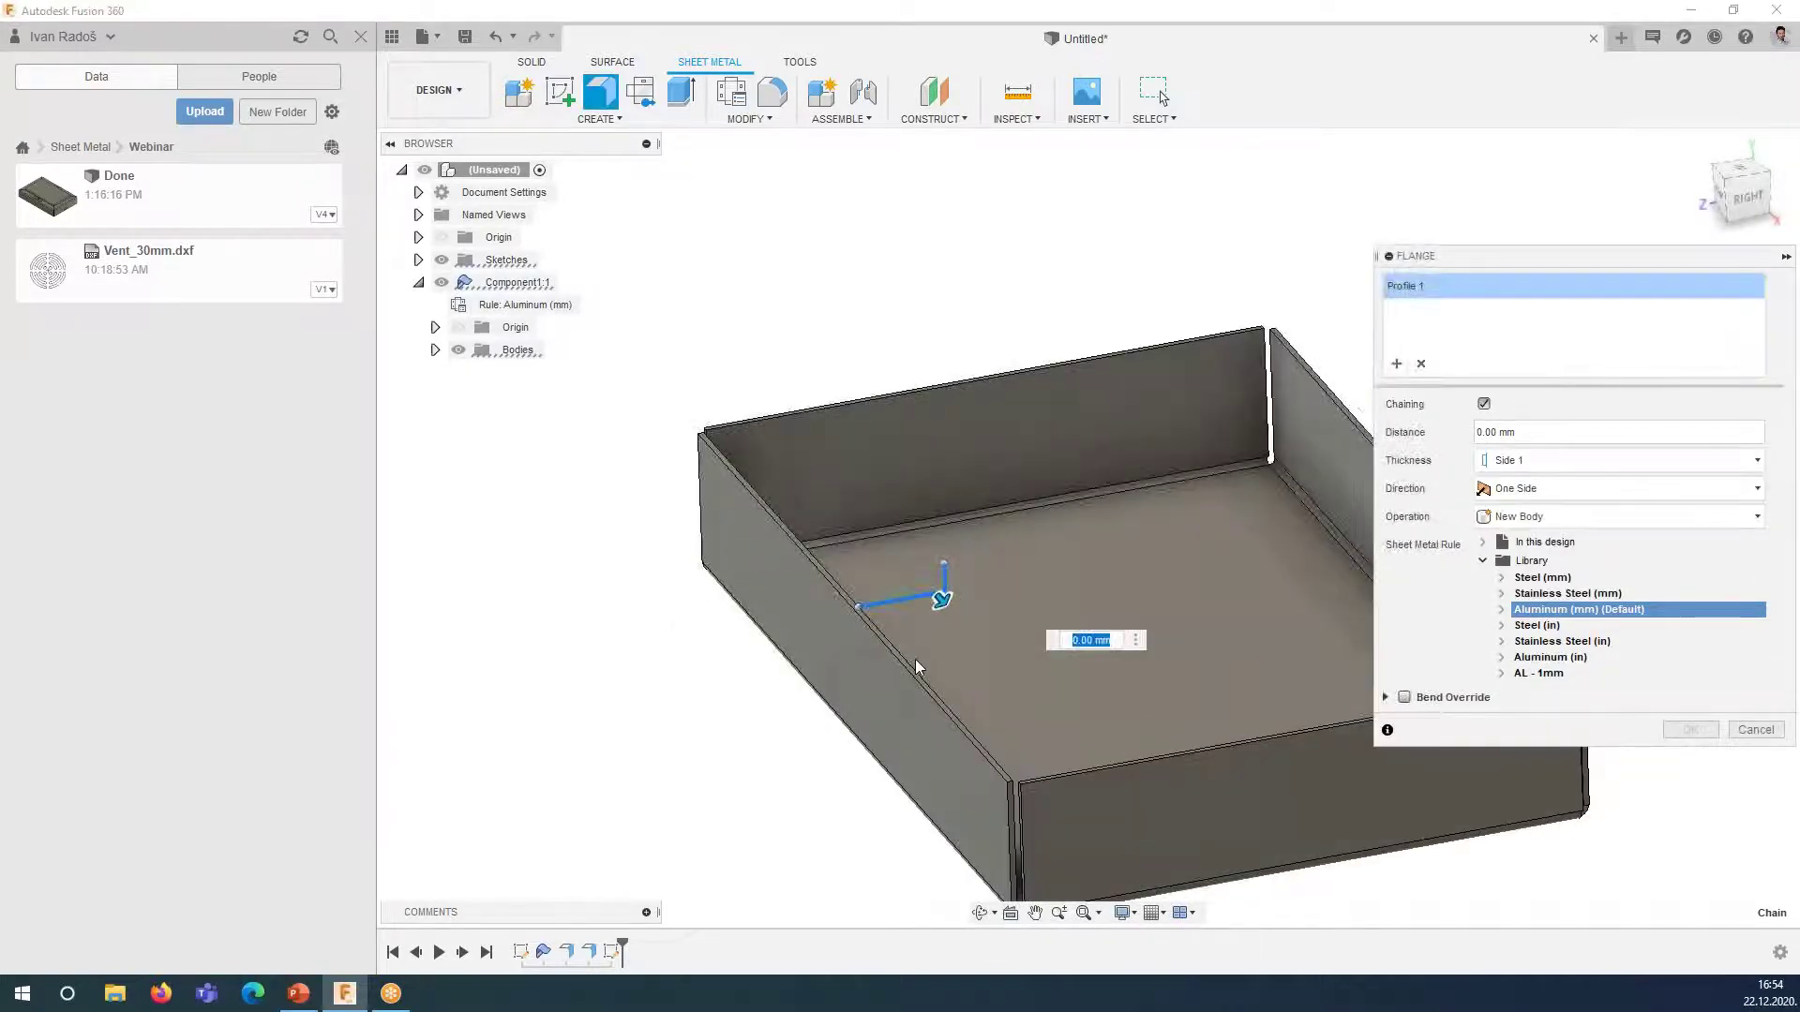
pyautogui.click(924, 673)
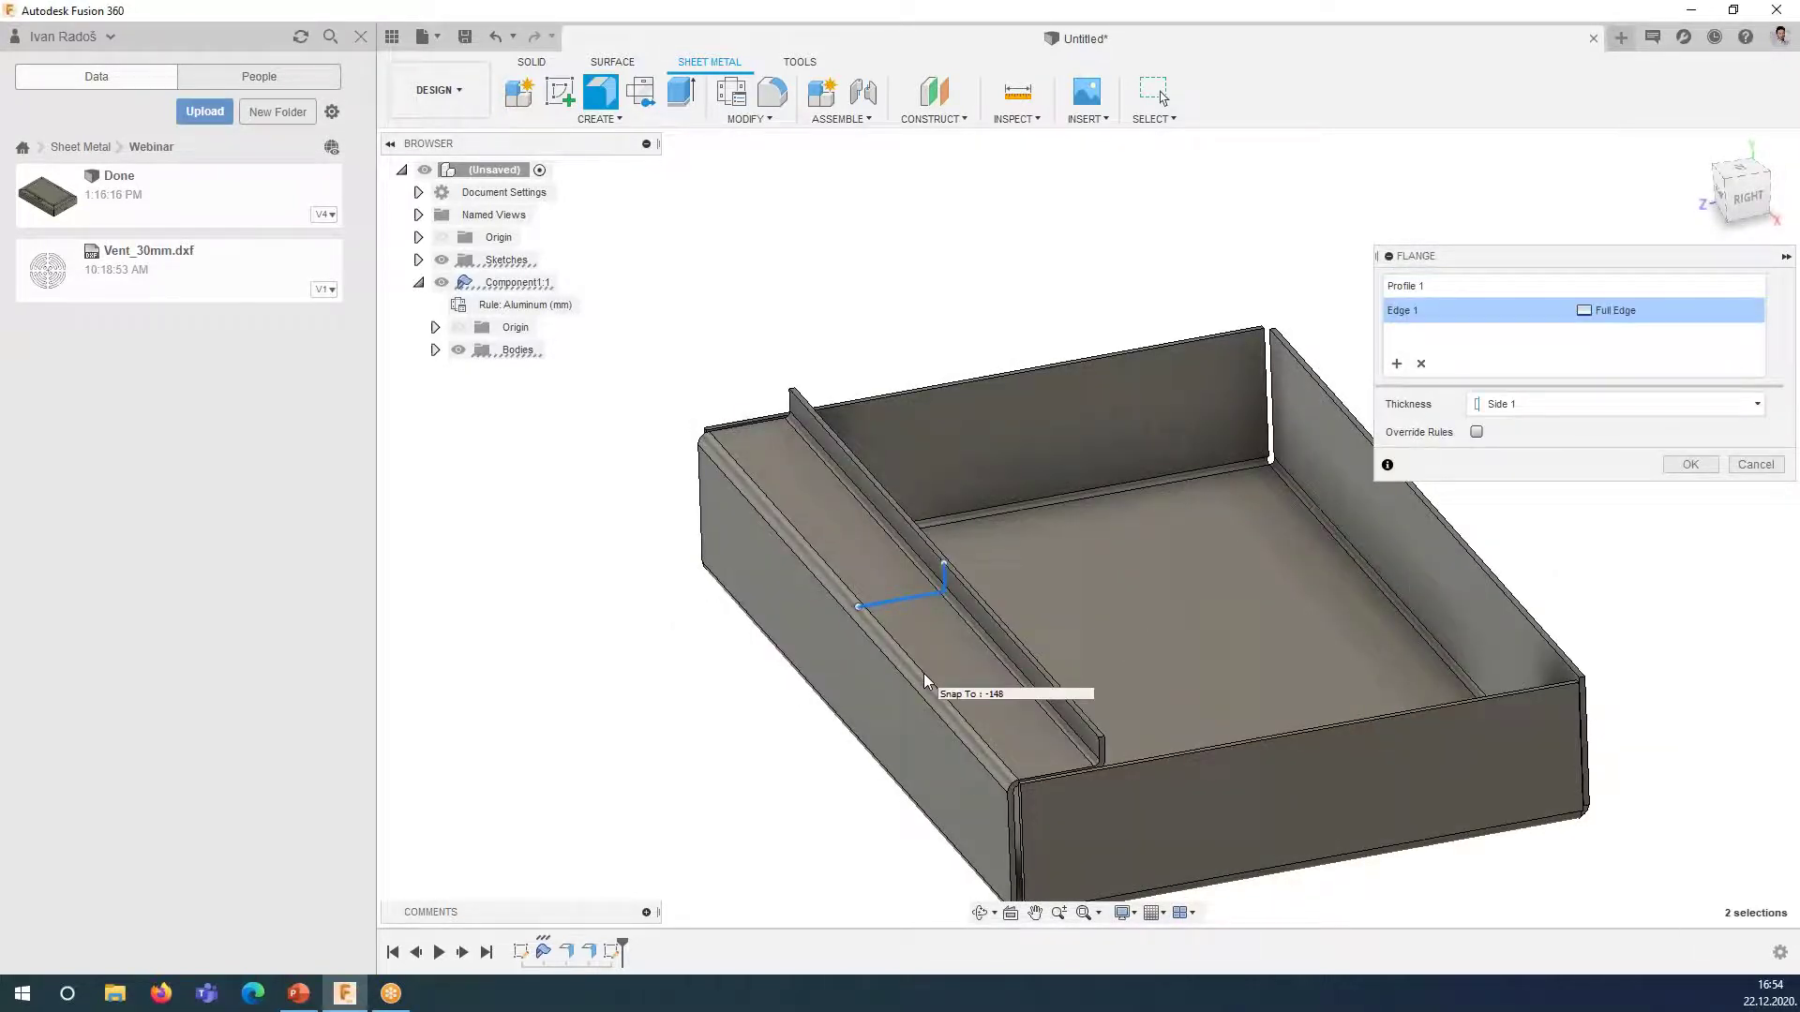
pyautogui.moveTo(1143, 537); pyautogui.dragTo(1061, 548, button='middle')
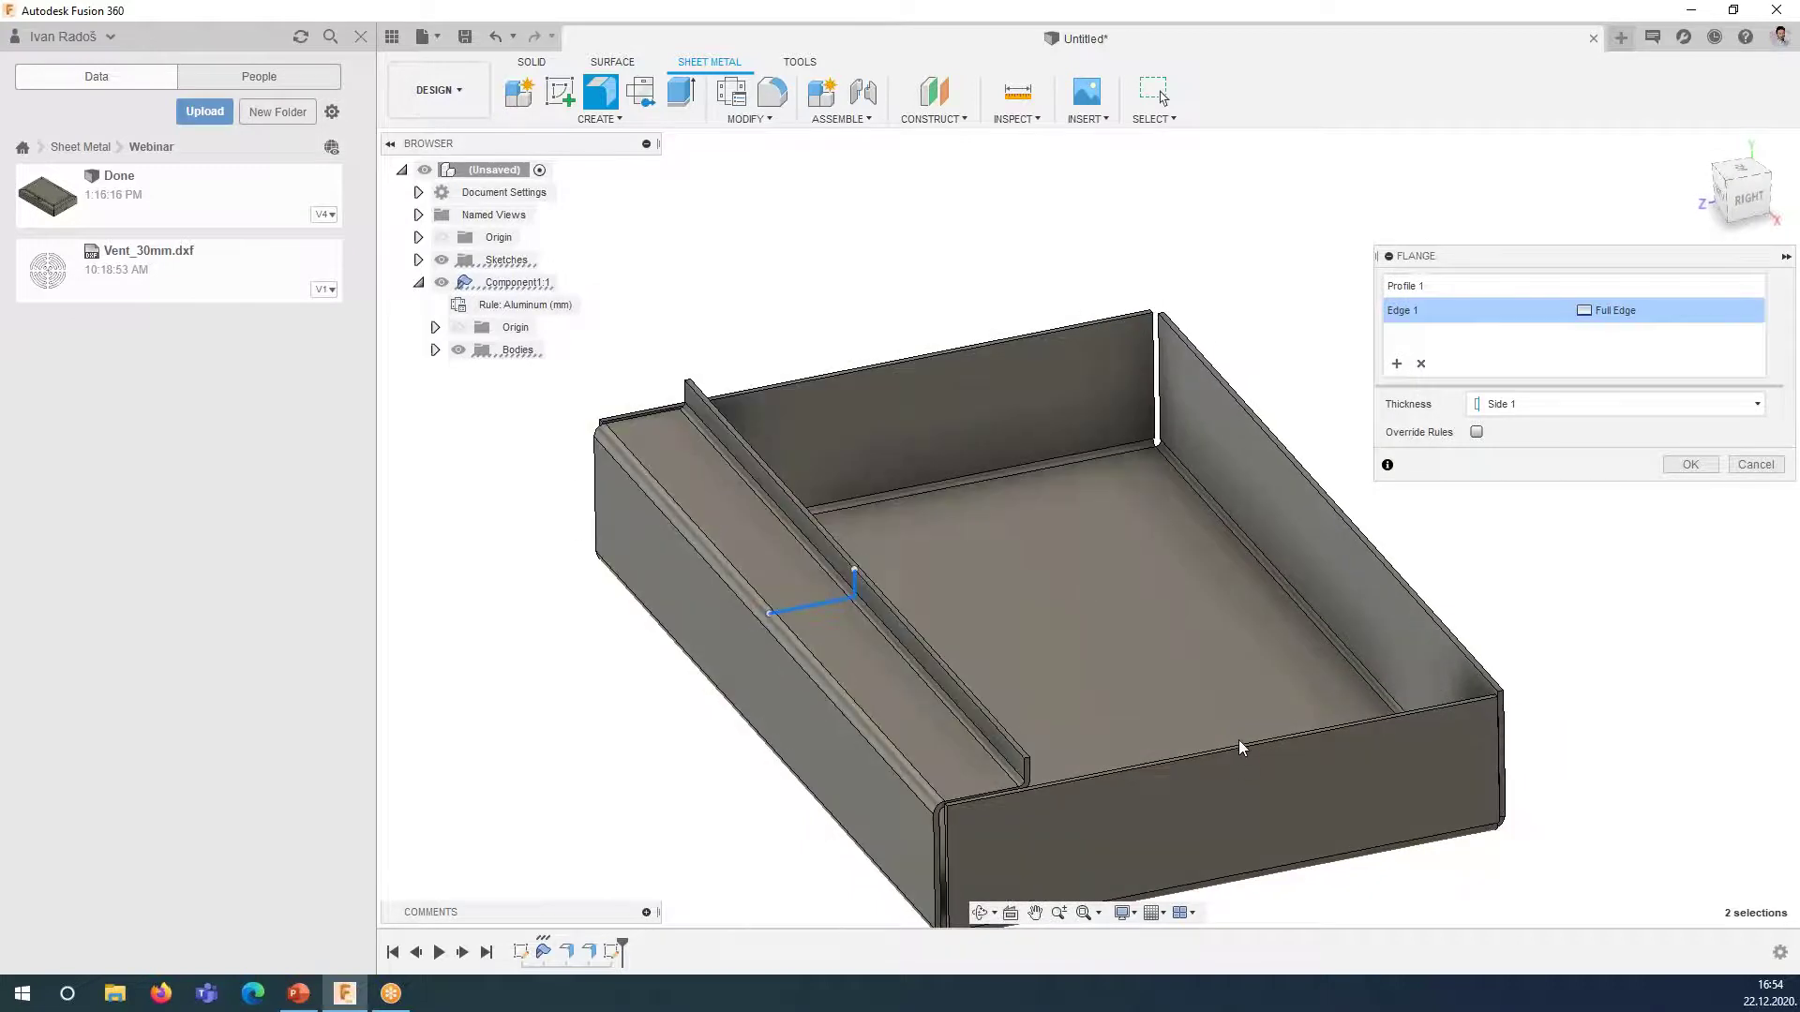
pyautogui.scroll(3, 956, 795)
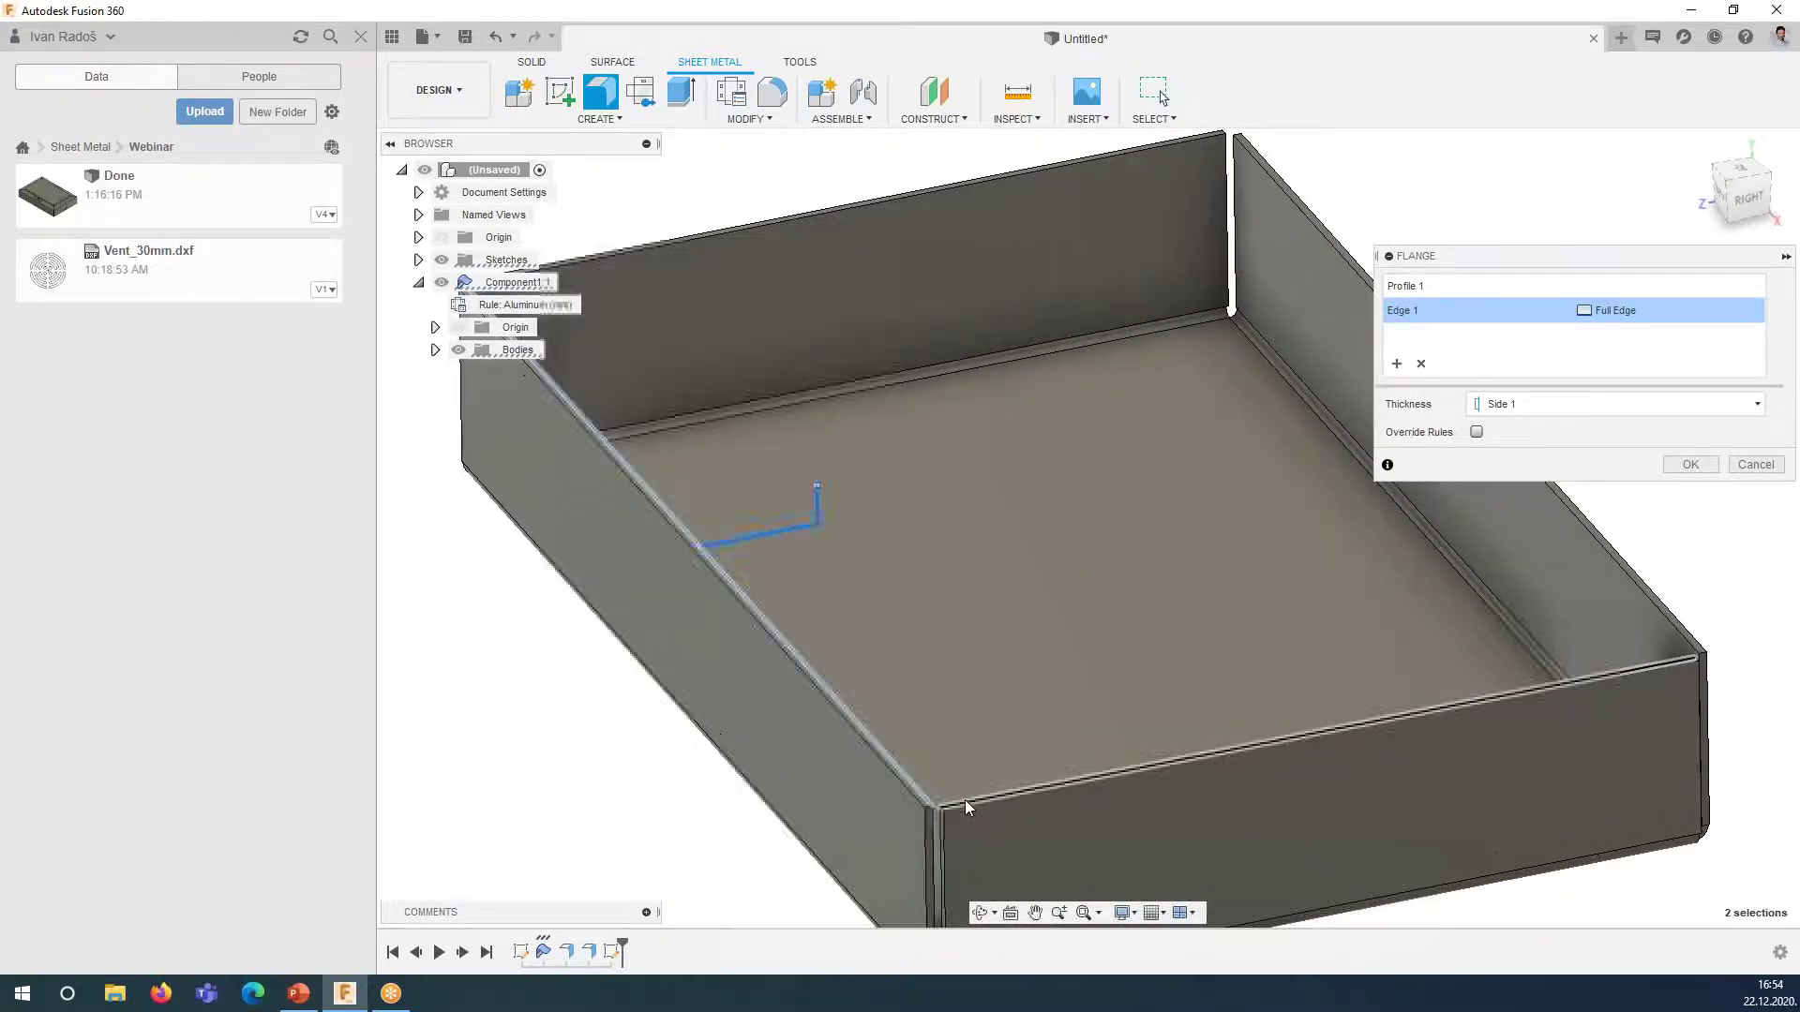
pyautogui.scroll(2, 958, 799)
pyautogui.scroll(2, 956, 790)
pyautogui.scroll(2, 954, 804)
pyautogui.scroll(2, 965, 750)
pyautogui.click(975, 713)
pyautogui.scroll(-3, 975, 713)
pyautogui.moveTo(983, 689)
pyautogui.mouseDown(button='middle')
pyautogui.moveTo(825, 744)
pyautogui.moveTo(1125, 522)
pyautogui.mouseUp(button='middle')
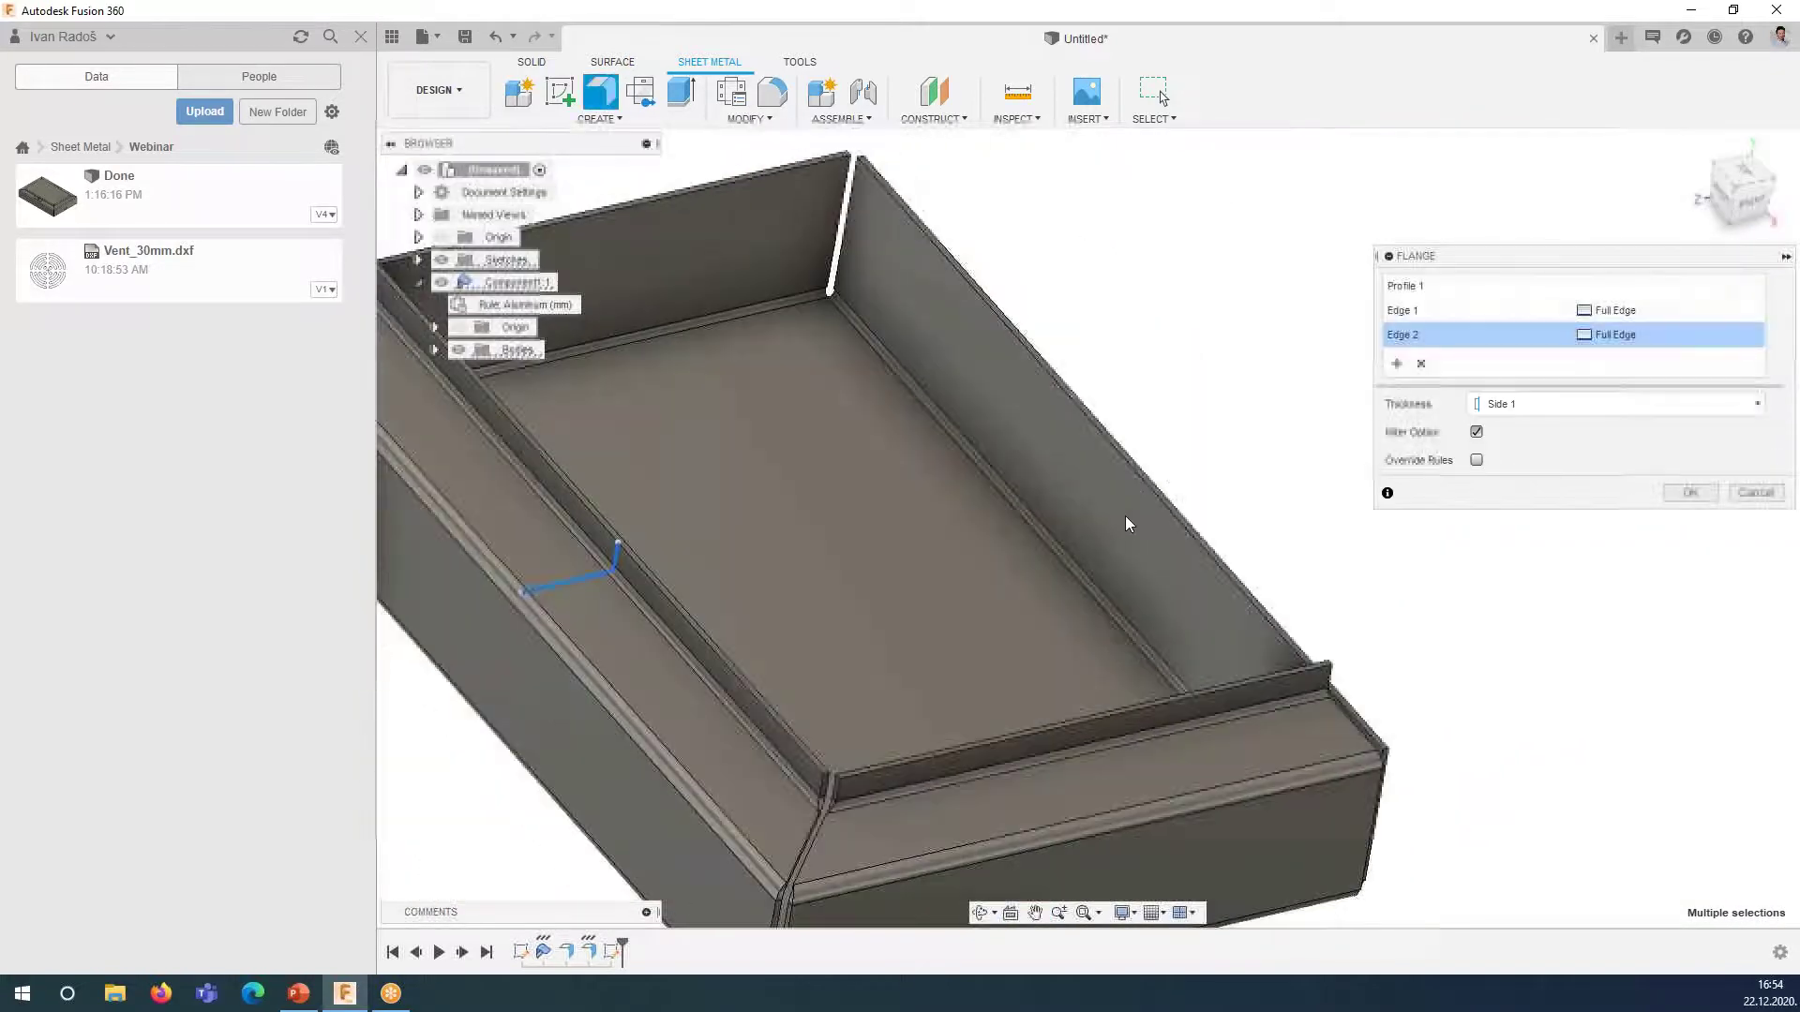
pyautogui.scroll(5, 1273, 578)
pyautogui.click(1244, 583)
# - Add one more top edge to the flange and switch to the right side view
pyautogui.scroll(-5, 1124, 542)
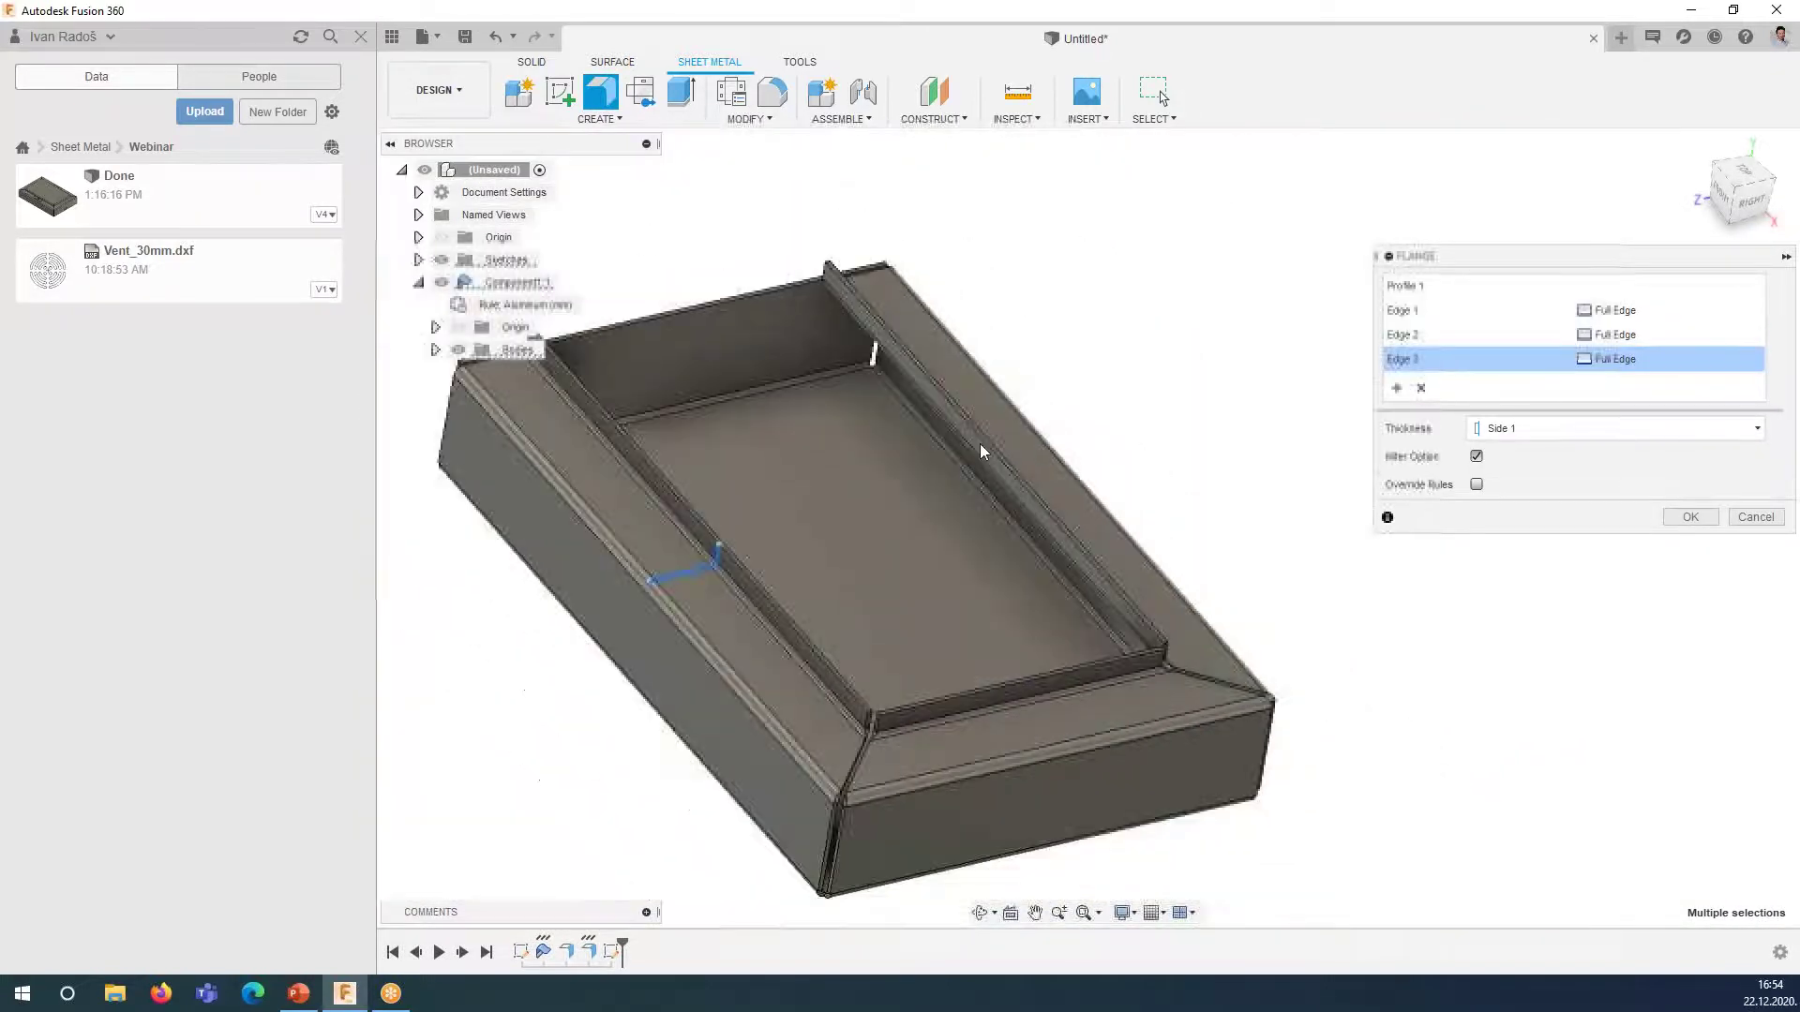
pyautogui.keyDown('shift'); pyautogui.moveTo(1005, 486); pyautogui.dragTo(755, 259, button='middle'); pyautogui.keyUp('shift')
pyautogui.scroll(3, 1032, 668)
pyautogui.scroll(2, 1029, 668)
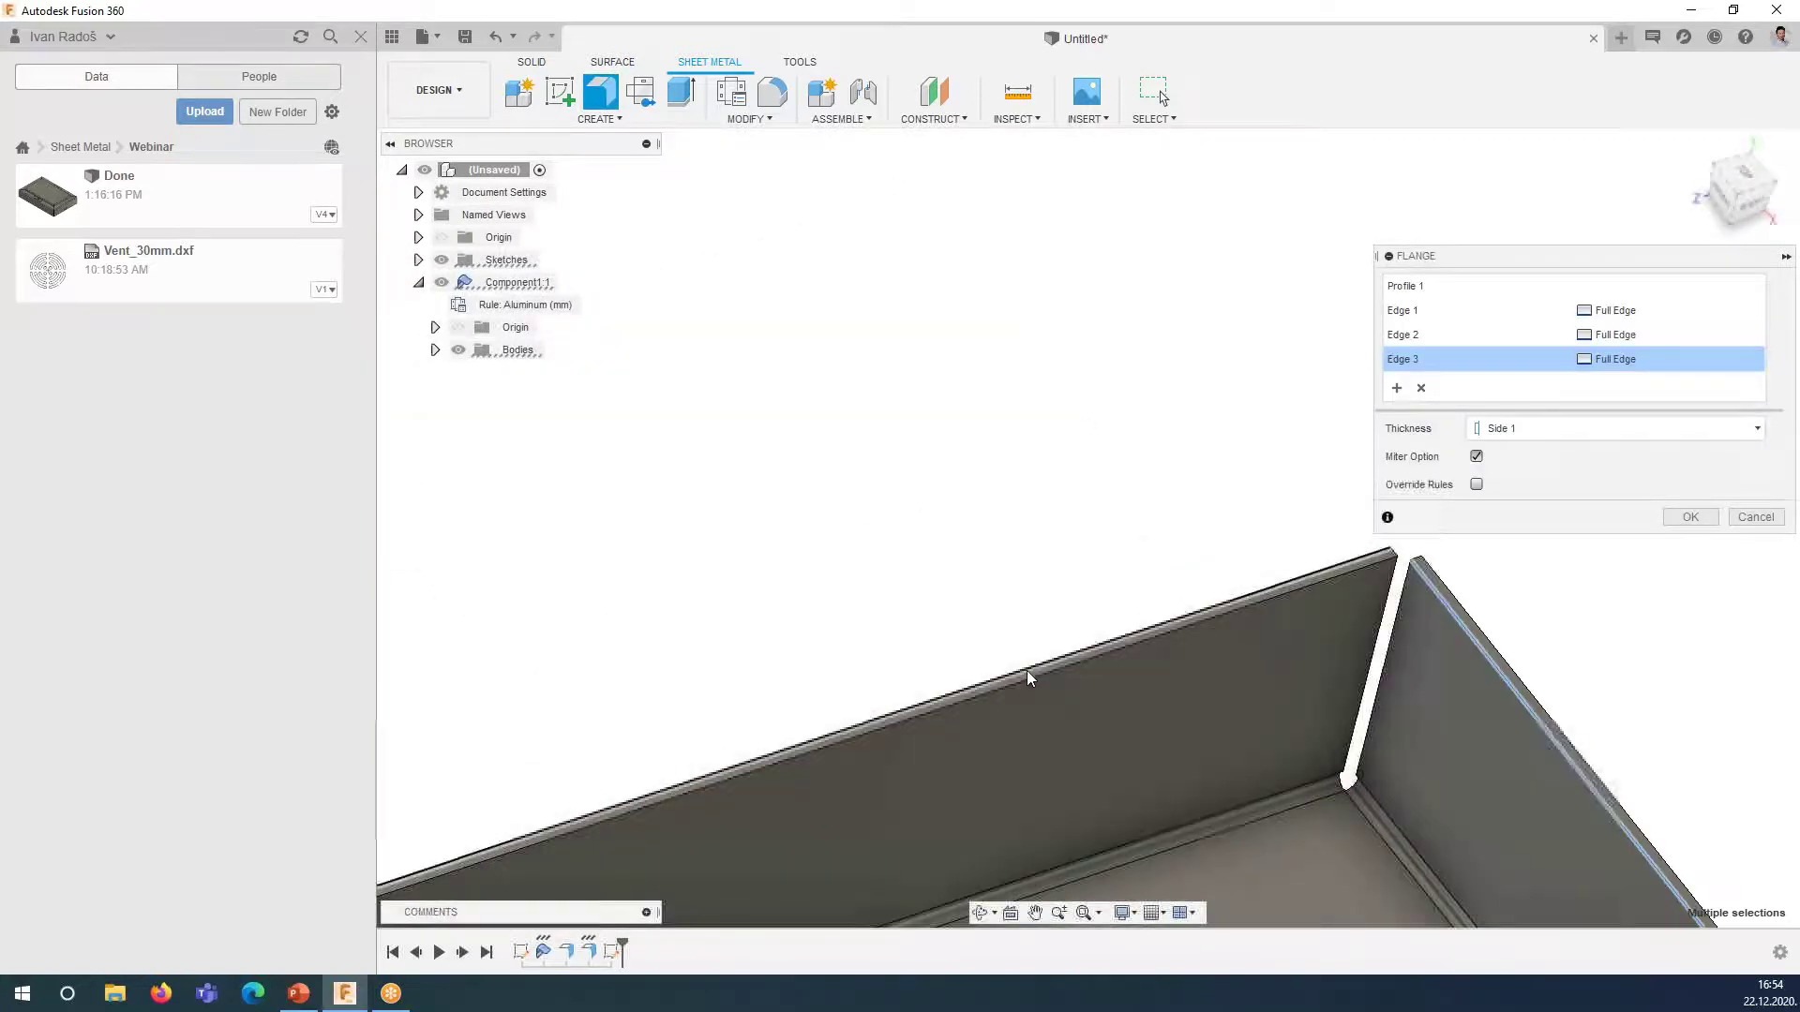
pyautogui.click(1026, 684)
pyautogui.scroll(-5, 997, 620)
pyautogui.moveTo(996, 621)
pyautogui.keyDown('shift'); pyautogui.mouseDown(button='middle')
pyautogui.moveTo(1072, 406)
pyautogui.moveTo(886, 577)
pyautogui.mouseUp(button='middle'); pyautogui.keyUp('shift')
pyautogui.scroll(2, 886, 578)
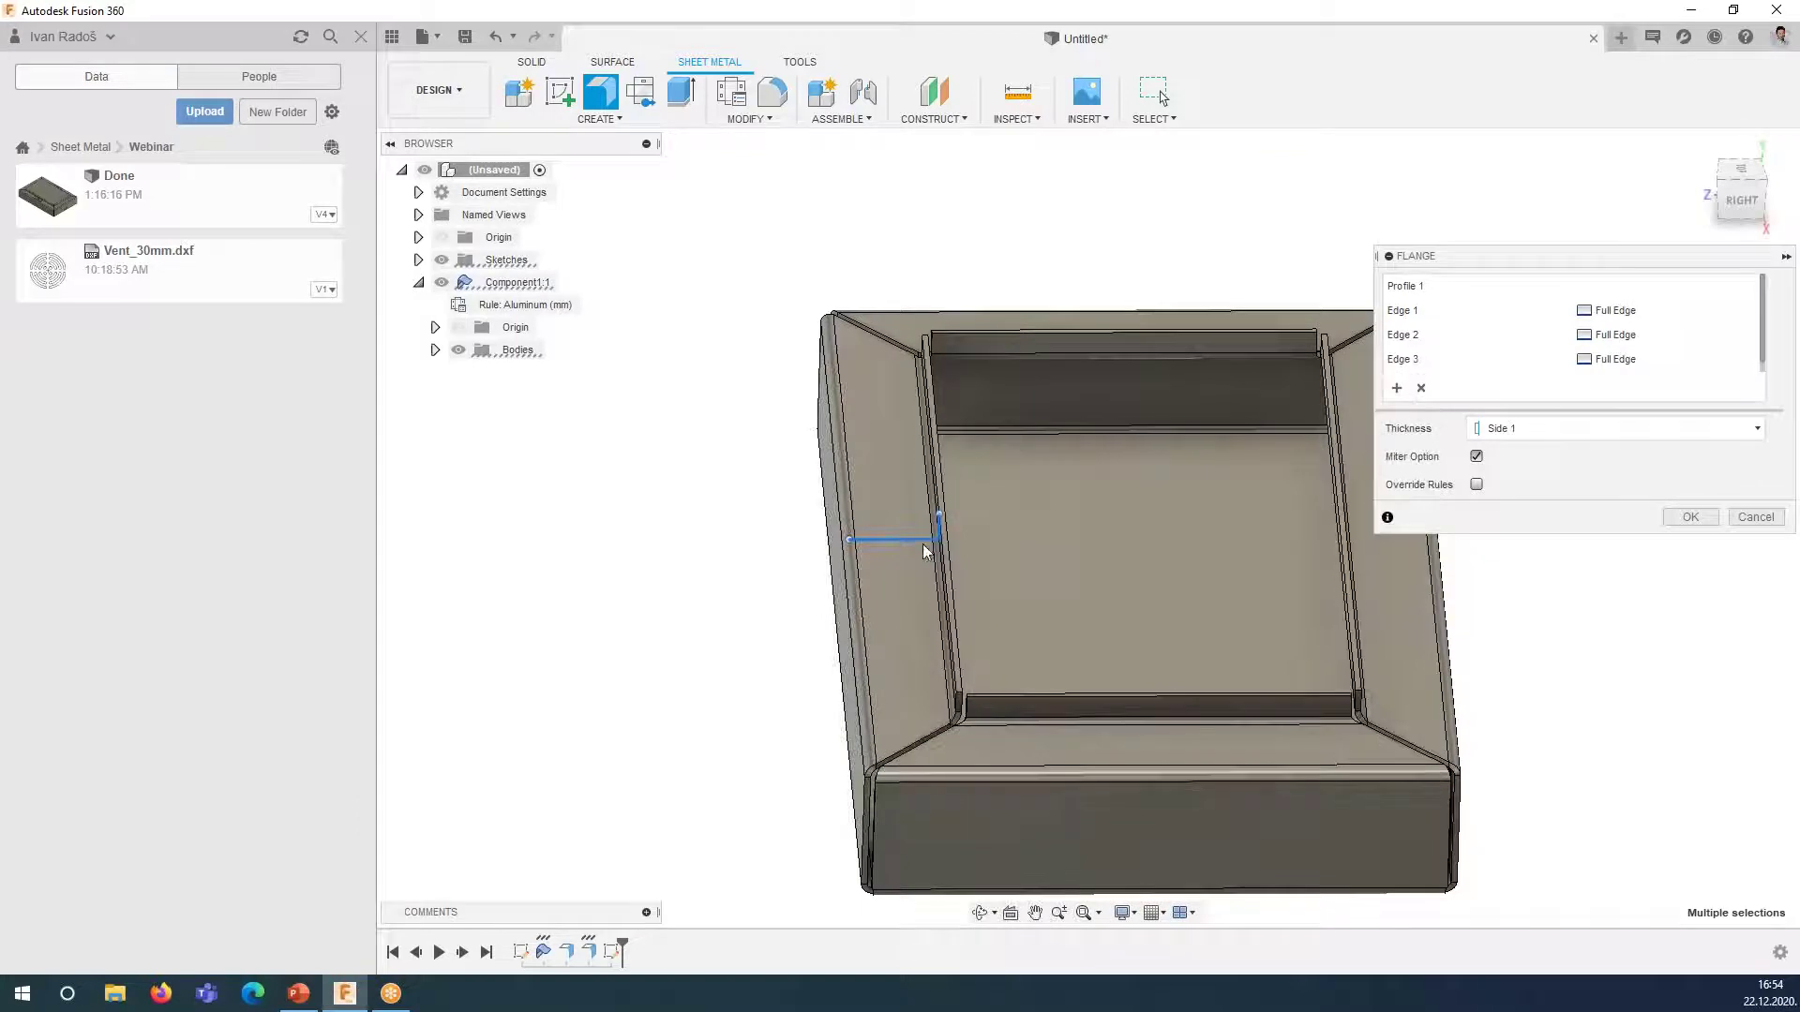
pyautogui.click(1740, 200)
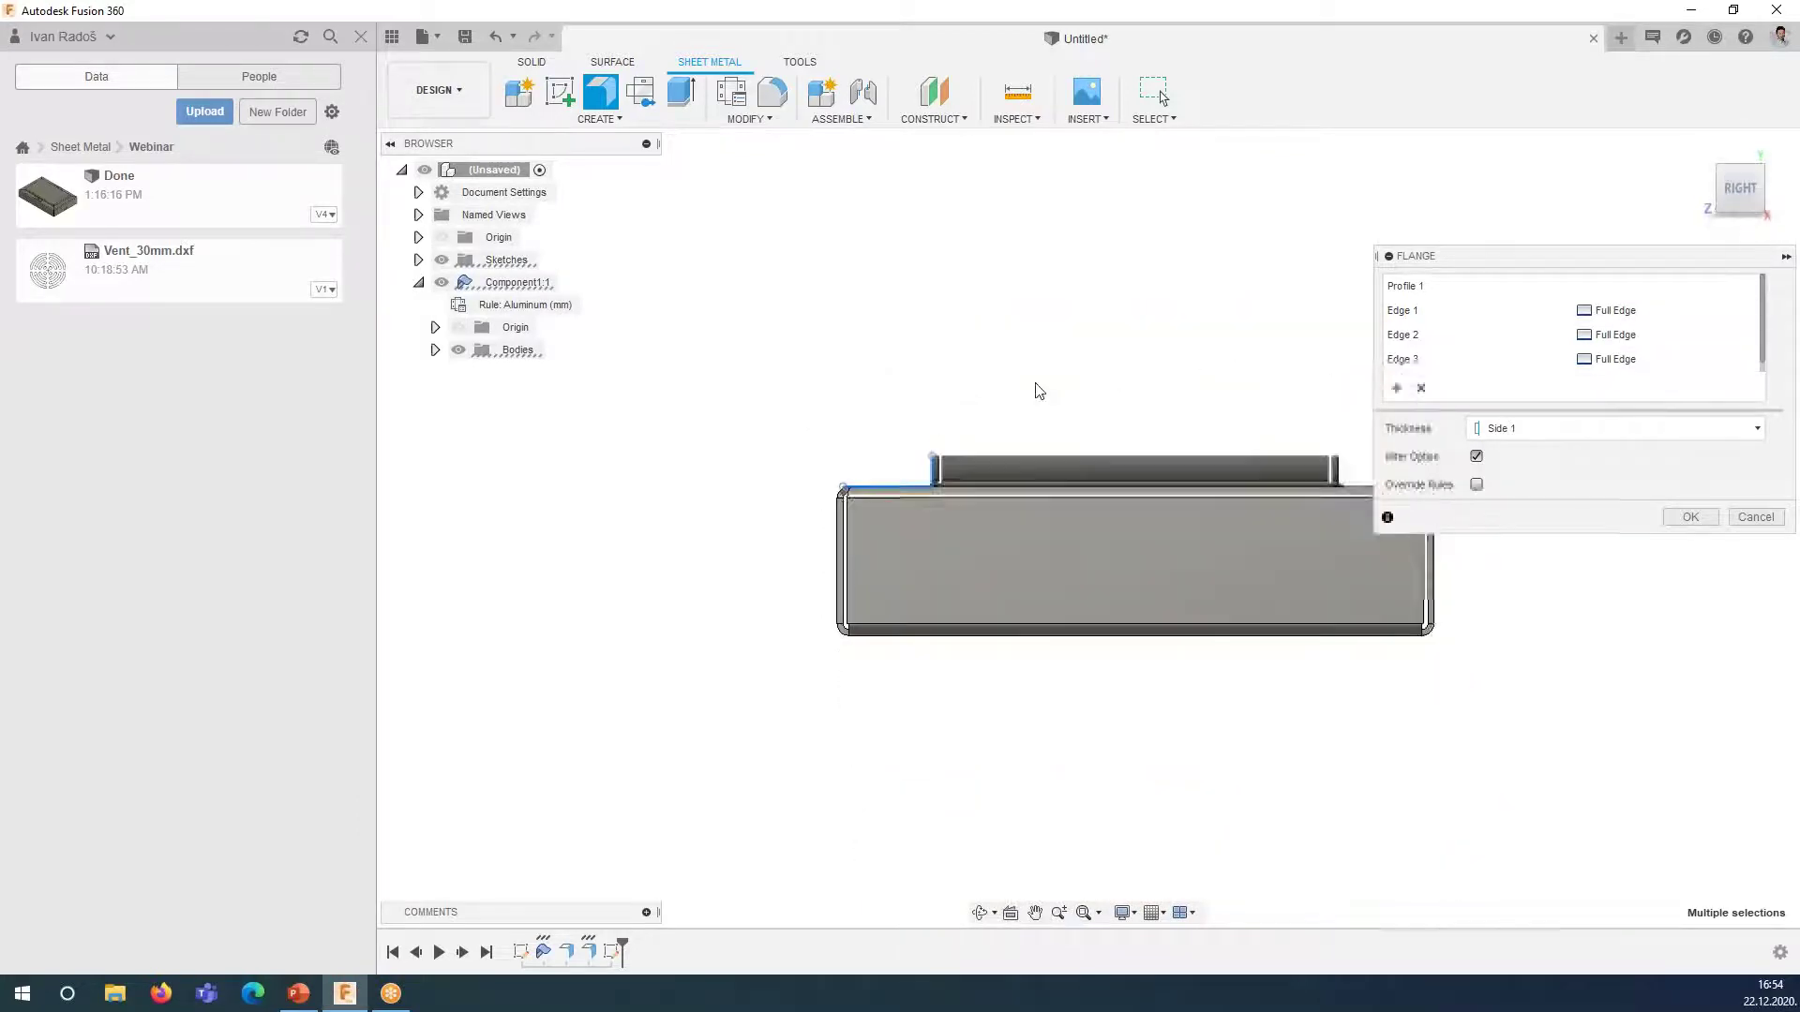
pyautogui.scroll(2, 914, 467)
pyautogui.scroll(3, 909, 469)
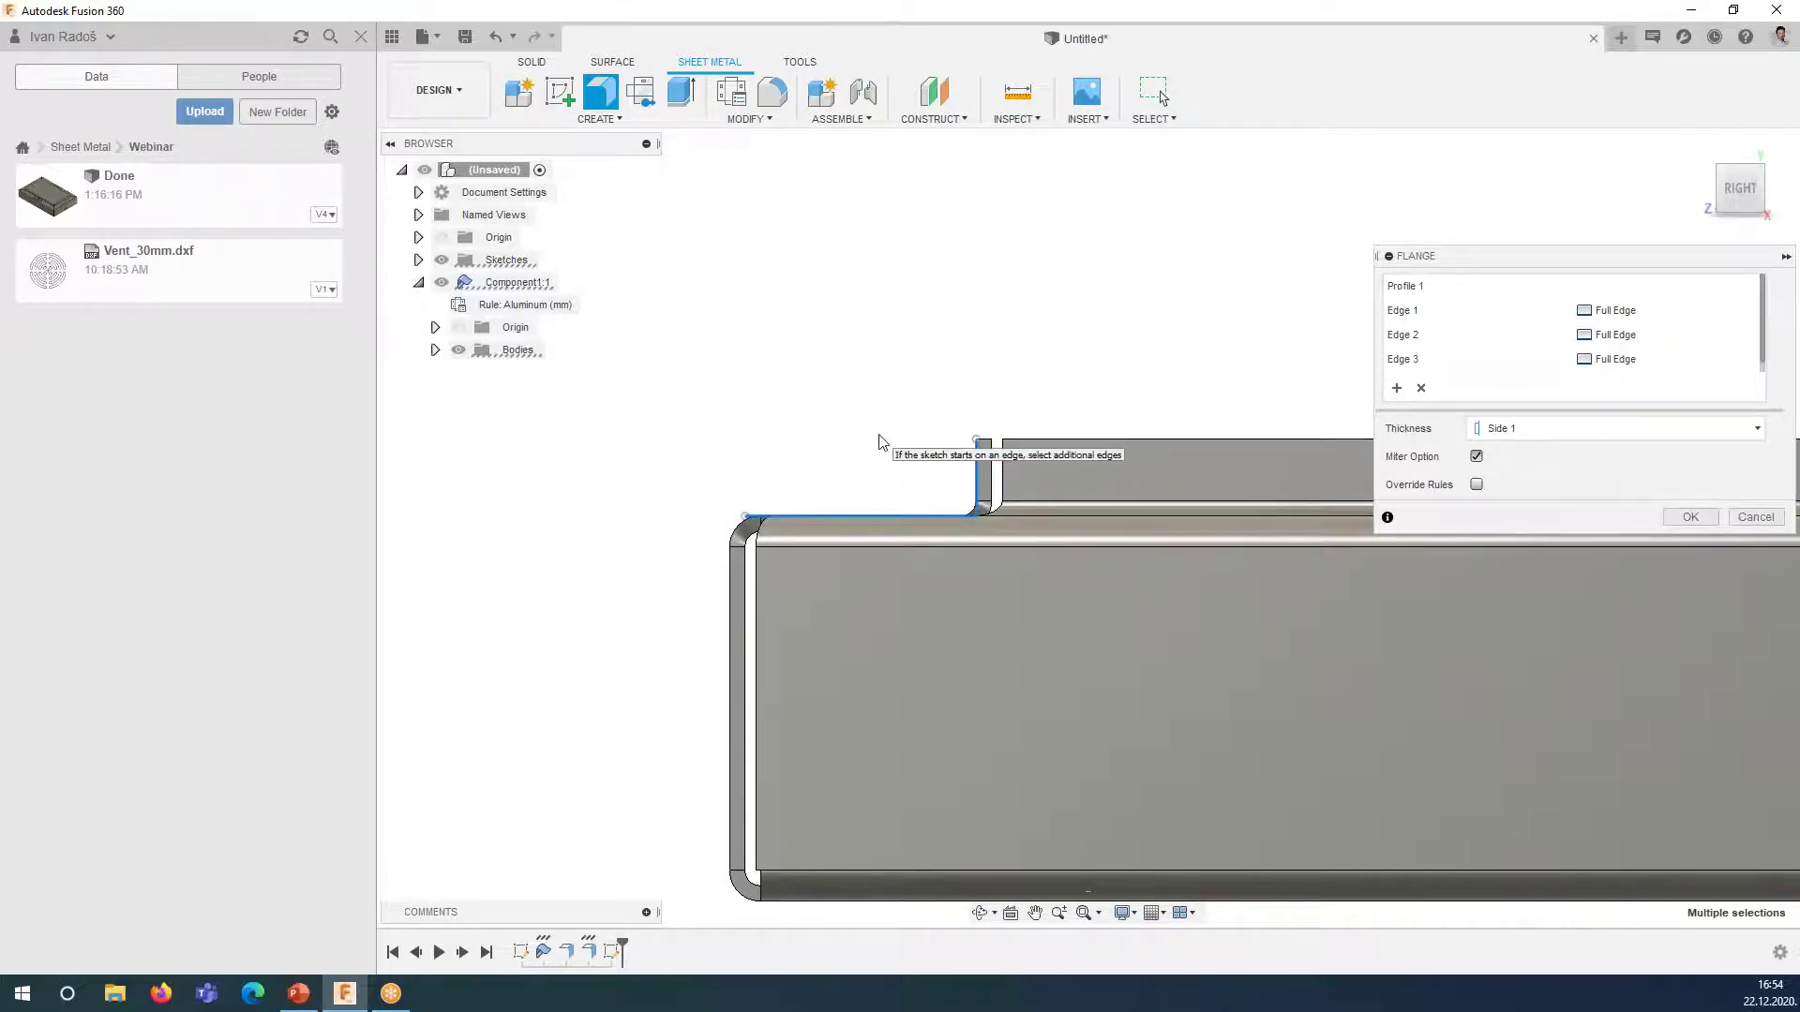
# - Switch the flange thickness from Side 1 to Side 2
pyautogui.click(1517, 429)
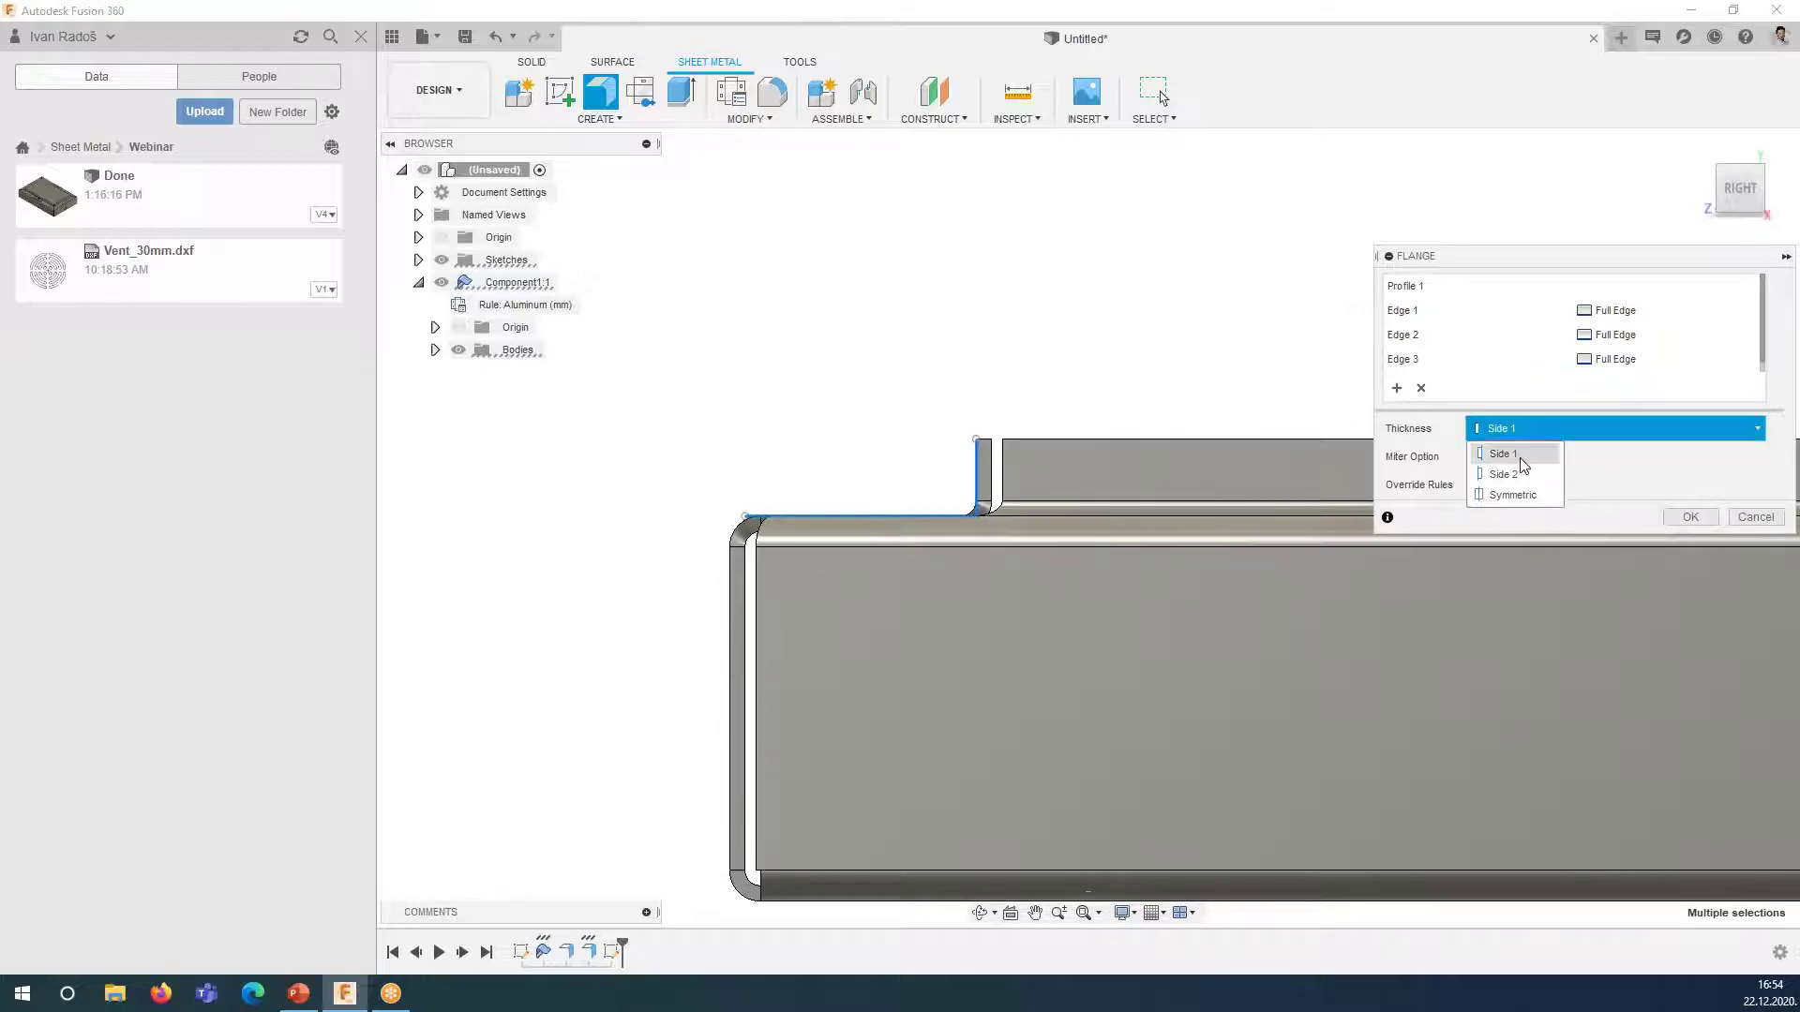
pyautogui.click(1521, 469)
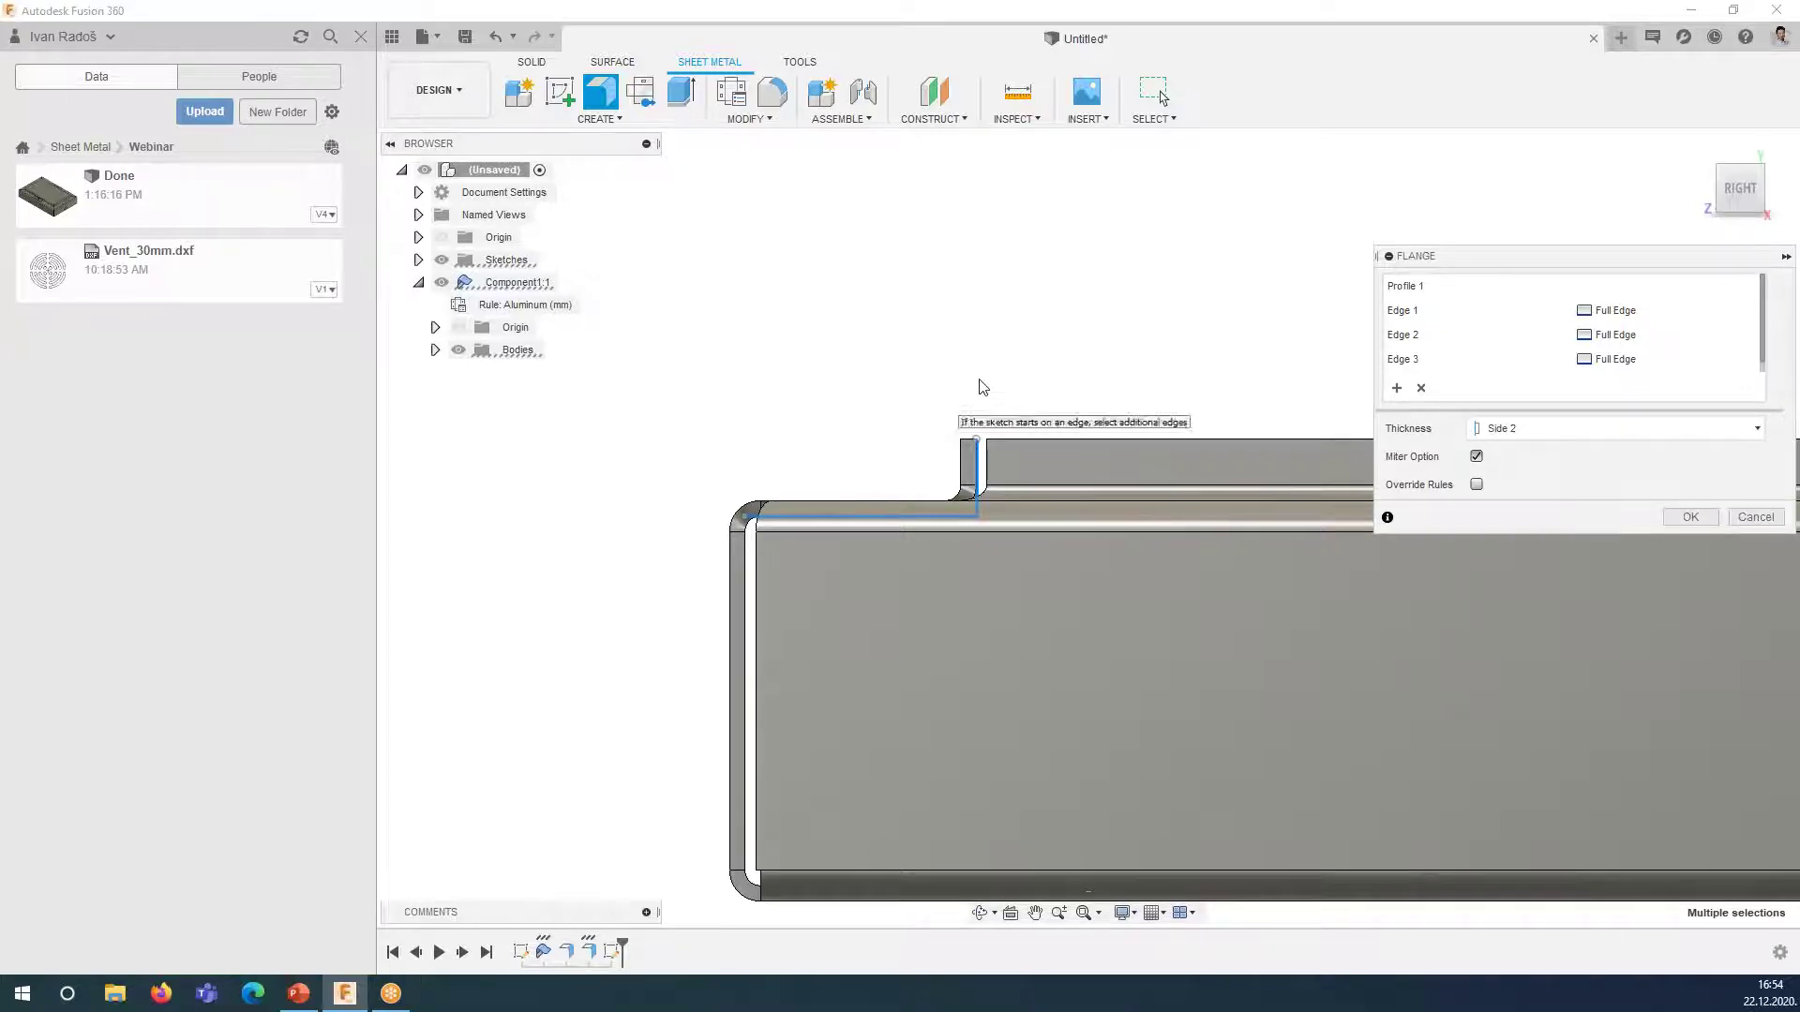
pyautogui.keyDown('shift'); pyautogui.moveTo(993, 392); pyautogui.dragTo(1022, 429, button='middle'); pyautogui.keyUp('shift')
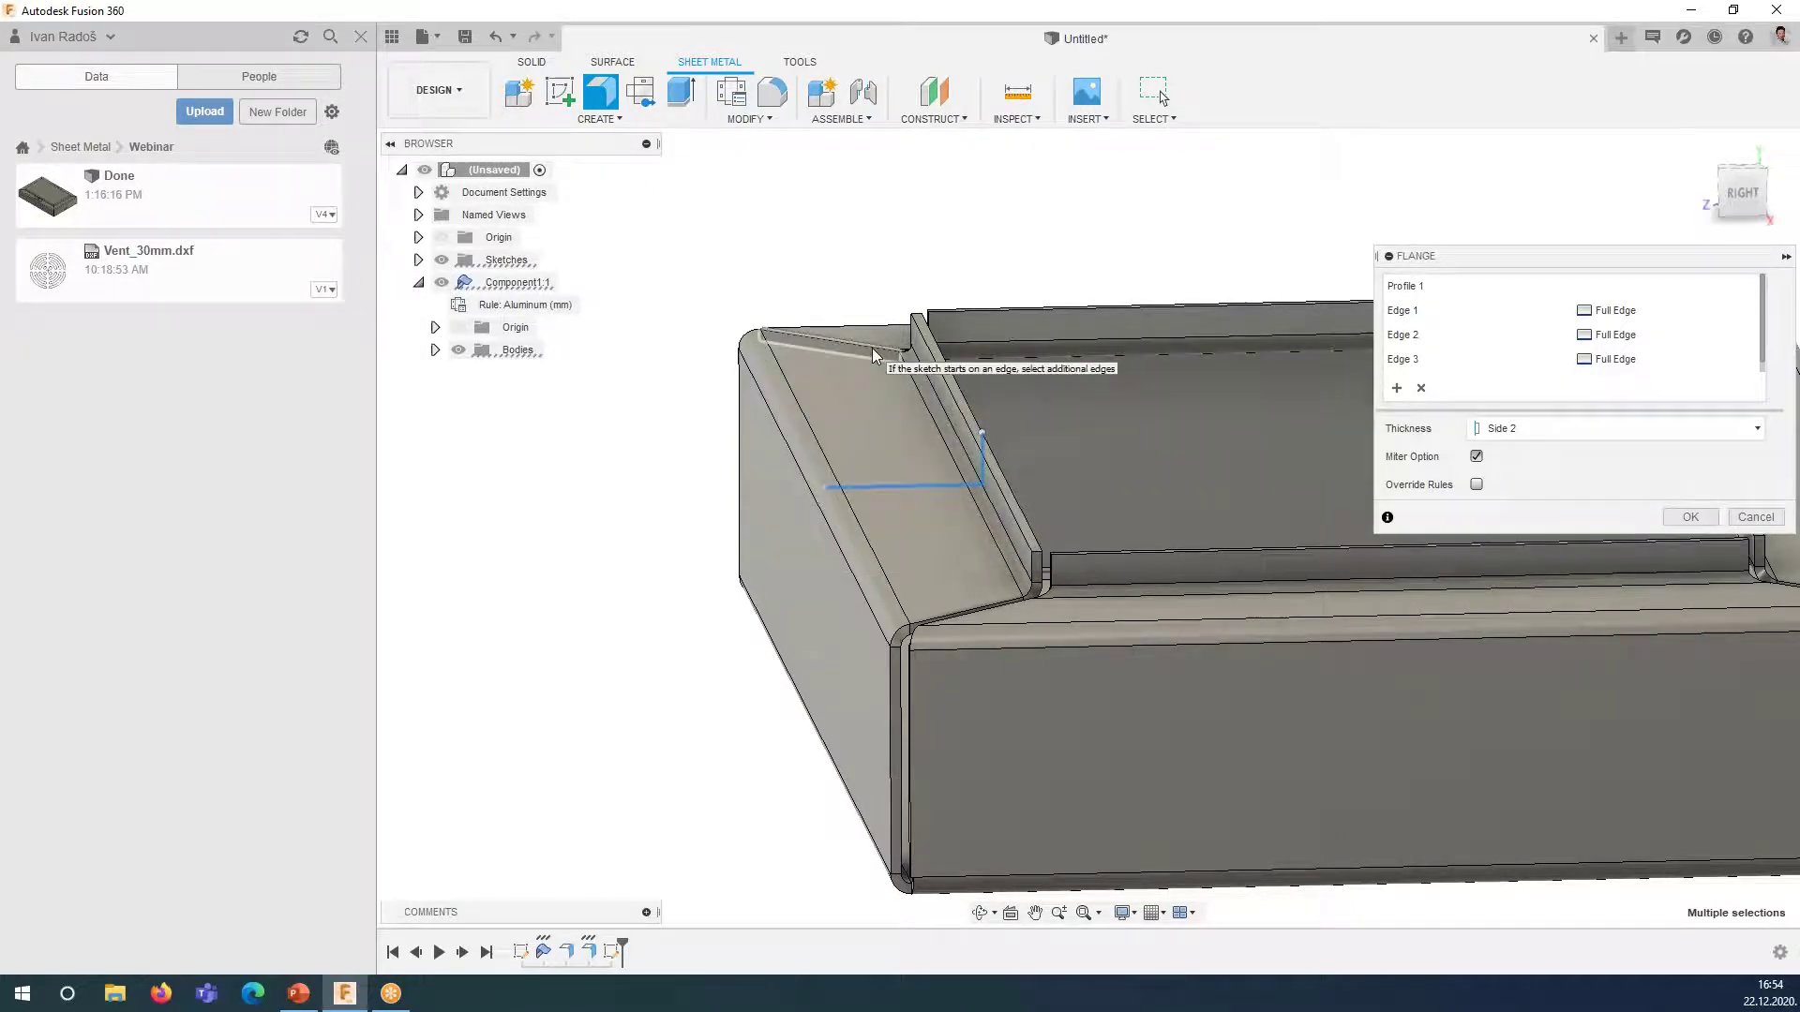
pyautogui.scroll(-3, 927, 384)
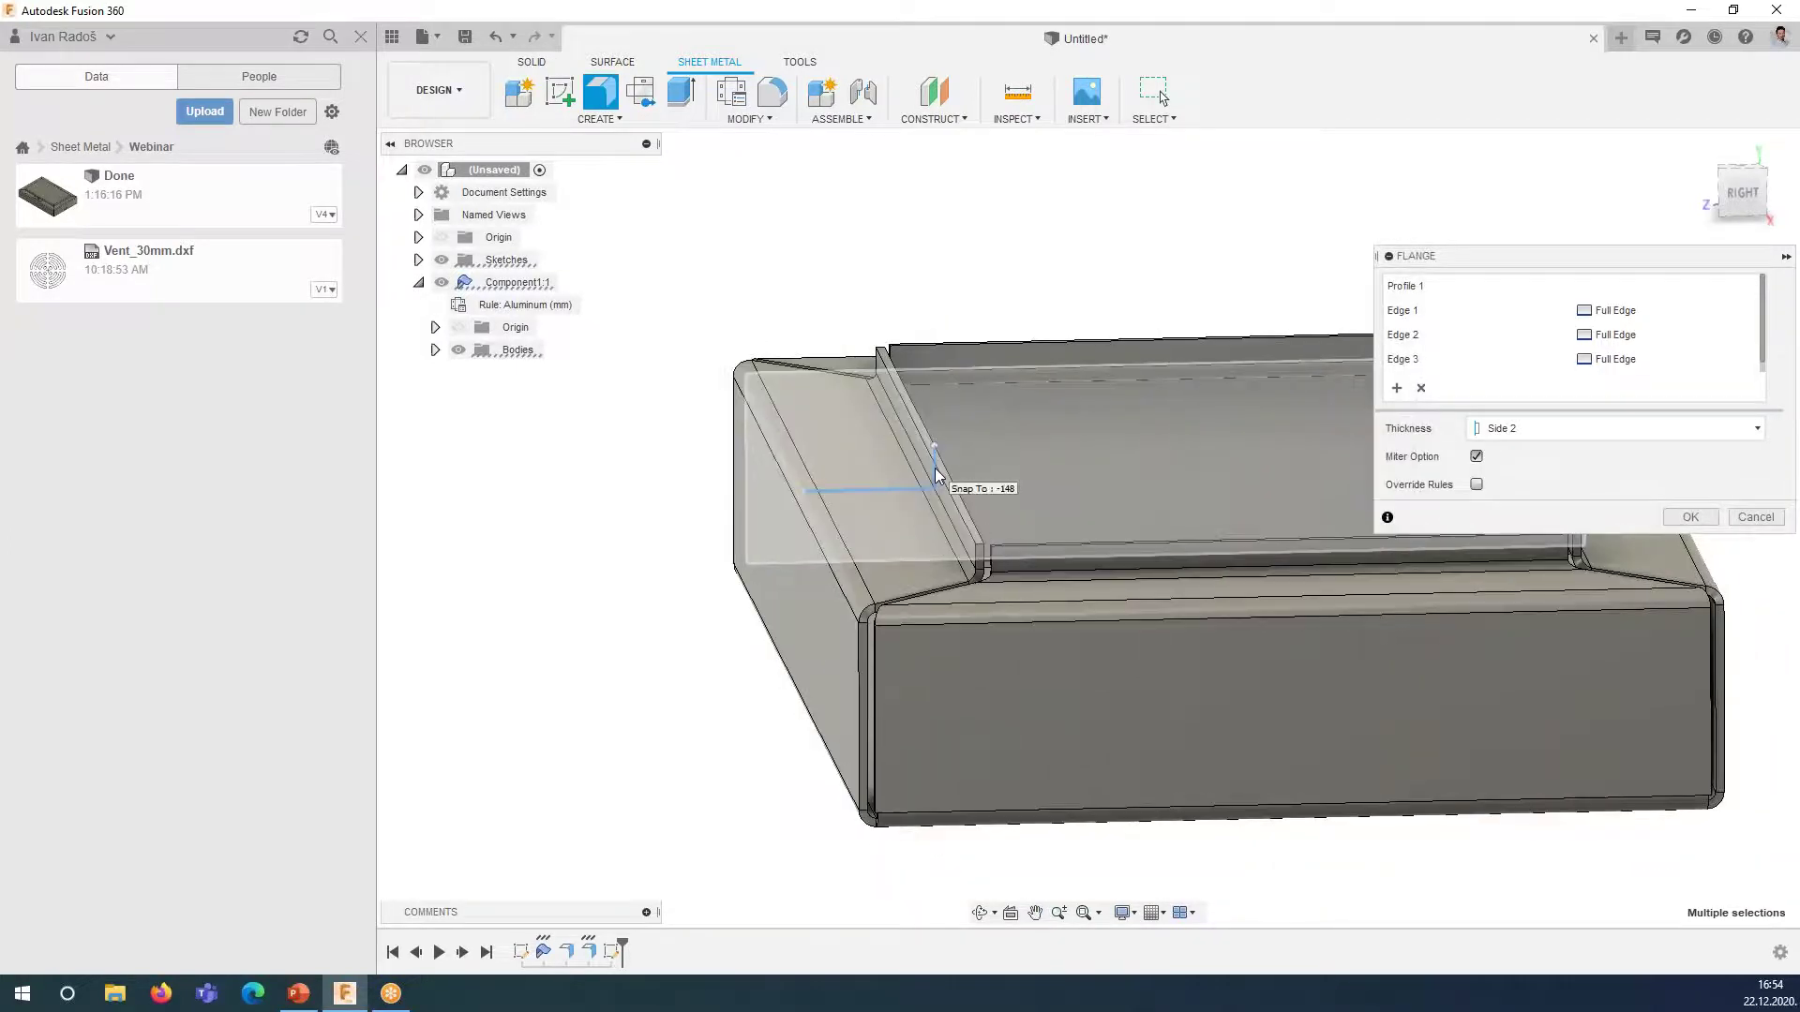
pyautogui.moveTo(933, 475); pyautogui.dragTo(844, 506)
# - Orbit and pan around the part to check the inward rim lip preview
pyautogui.scroll(-3, 861, 510)
pyautogui.moveTo(686, 468)
pyautogui.keyDown('shift'); pyautogui.mouseDown(button='middle')
pyautogui.moveTo(635, 487)
pyautogui.moveTo(823, 469)
pyautogui.mouseUp(button='middle'); pyautogui.keyUp('shift')
pyautogui.scroll(-1, 720, 514)
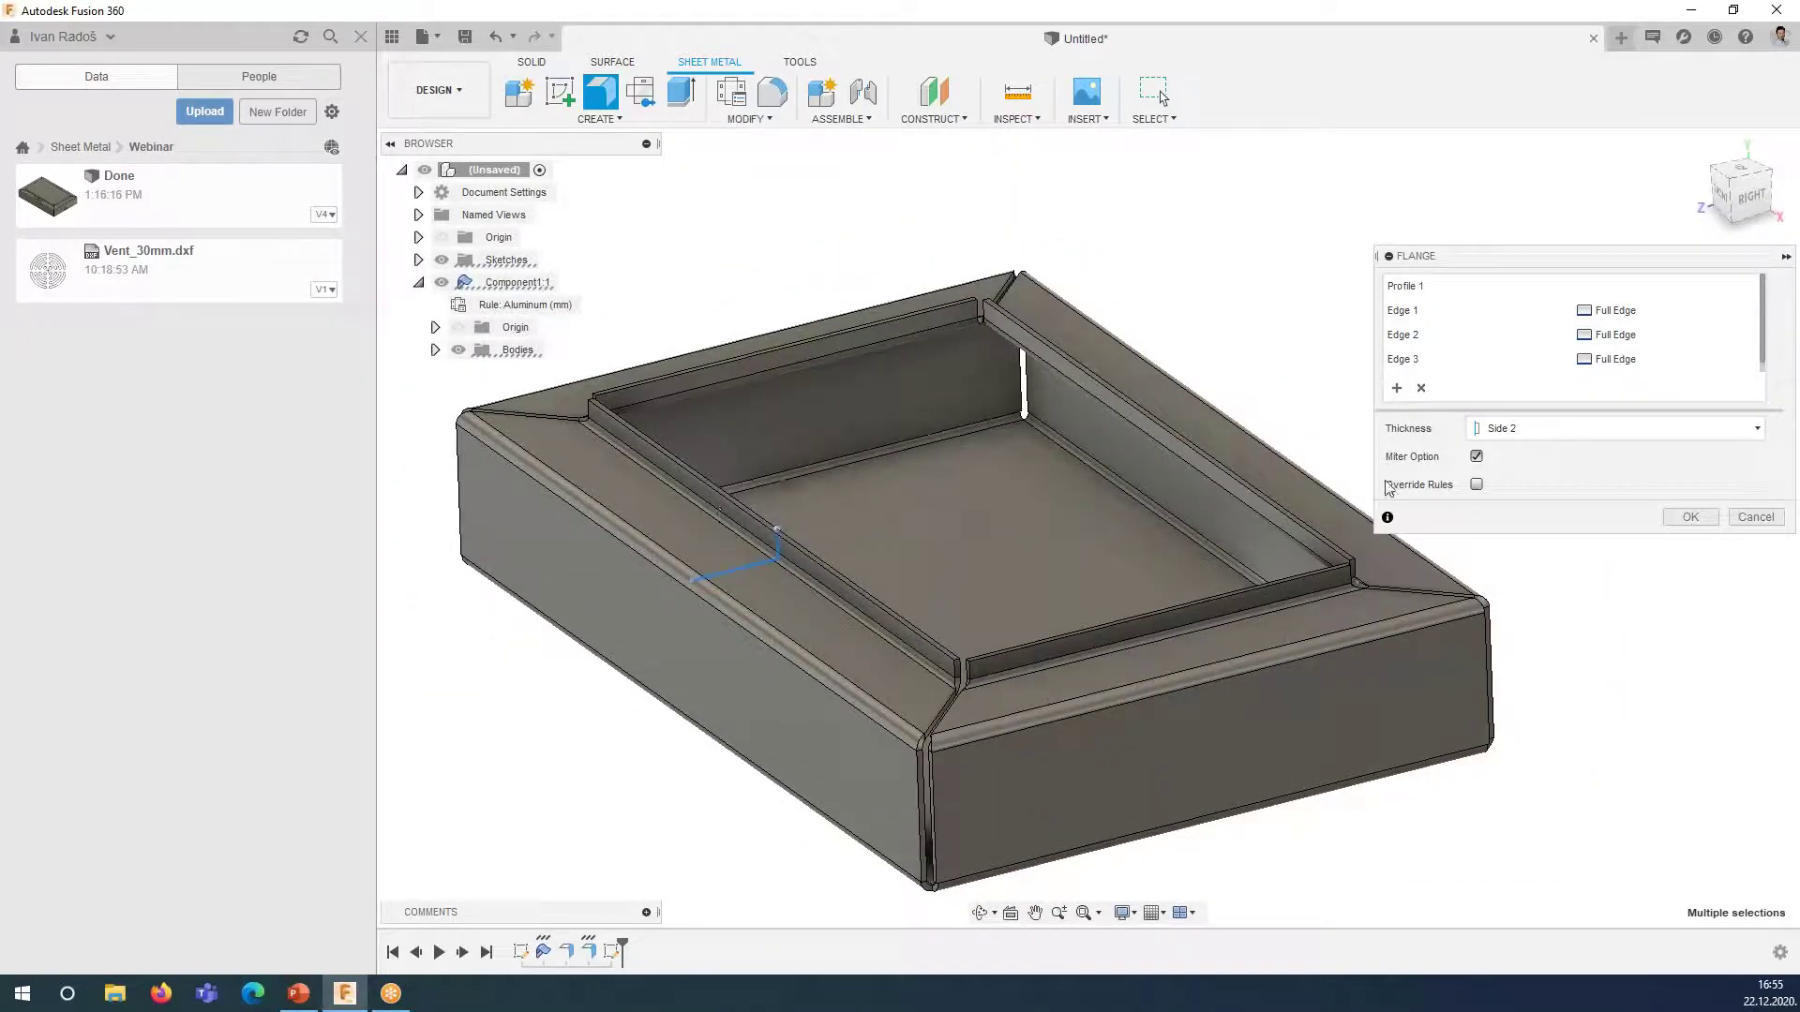
pyautogui.scroll(3, 808, 525)
pyautogui.keyDown('shift'); pyautogui.moveTo(808, 524); pyautogui.dragTo(1476, 380, button='middle'); pyautogui.keyUp('shift')
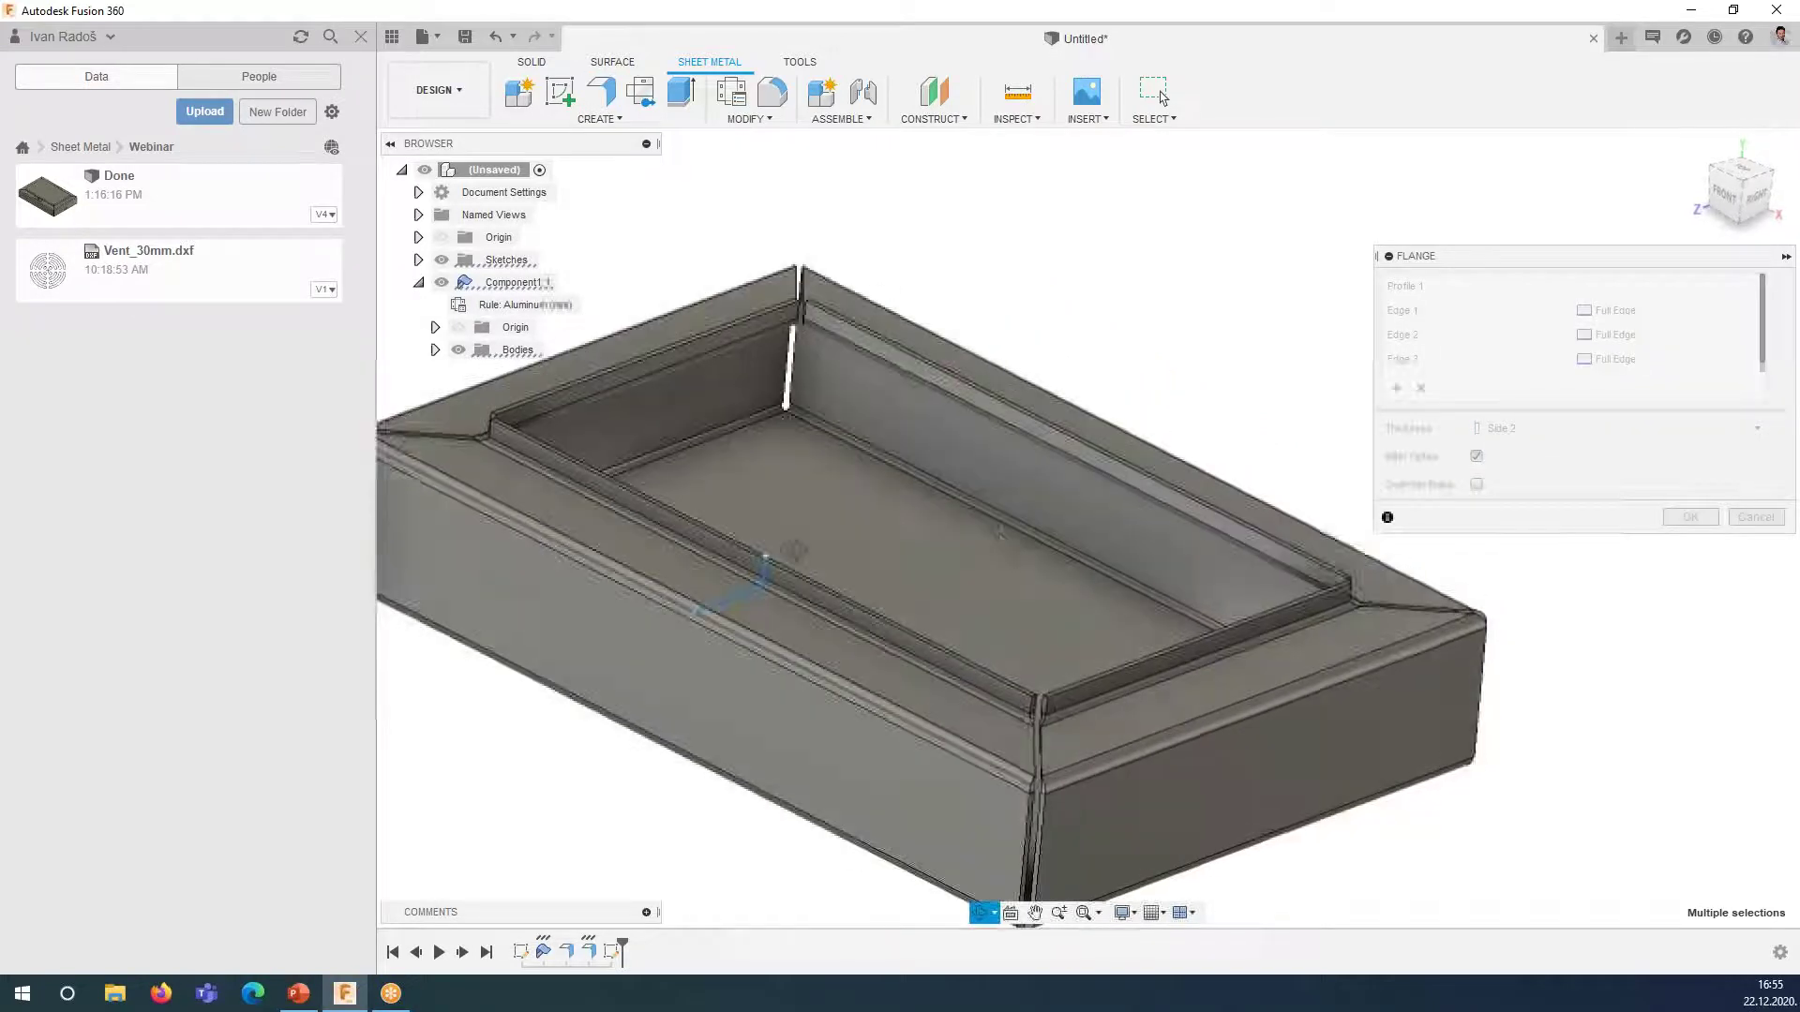
pyautogui.moveTo(723, 440); pyautogui.dragTo(790, 763, button='middle')
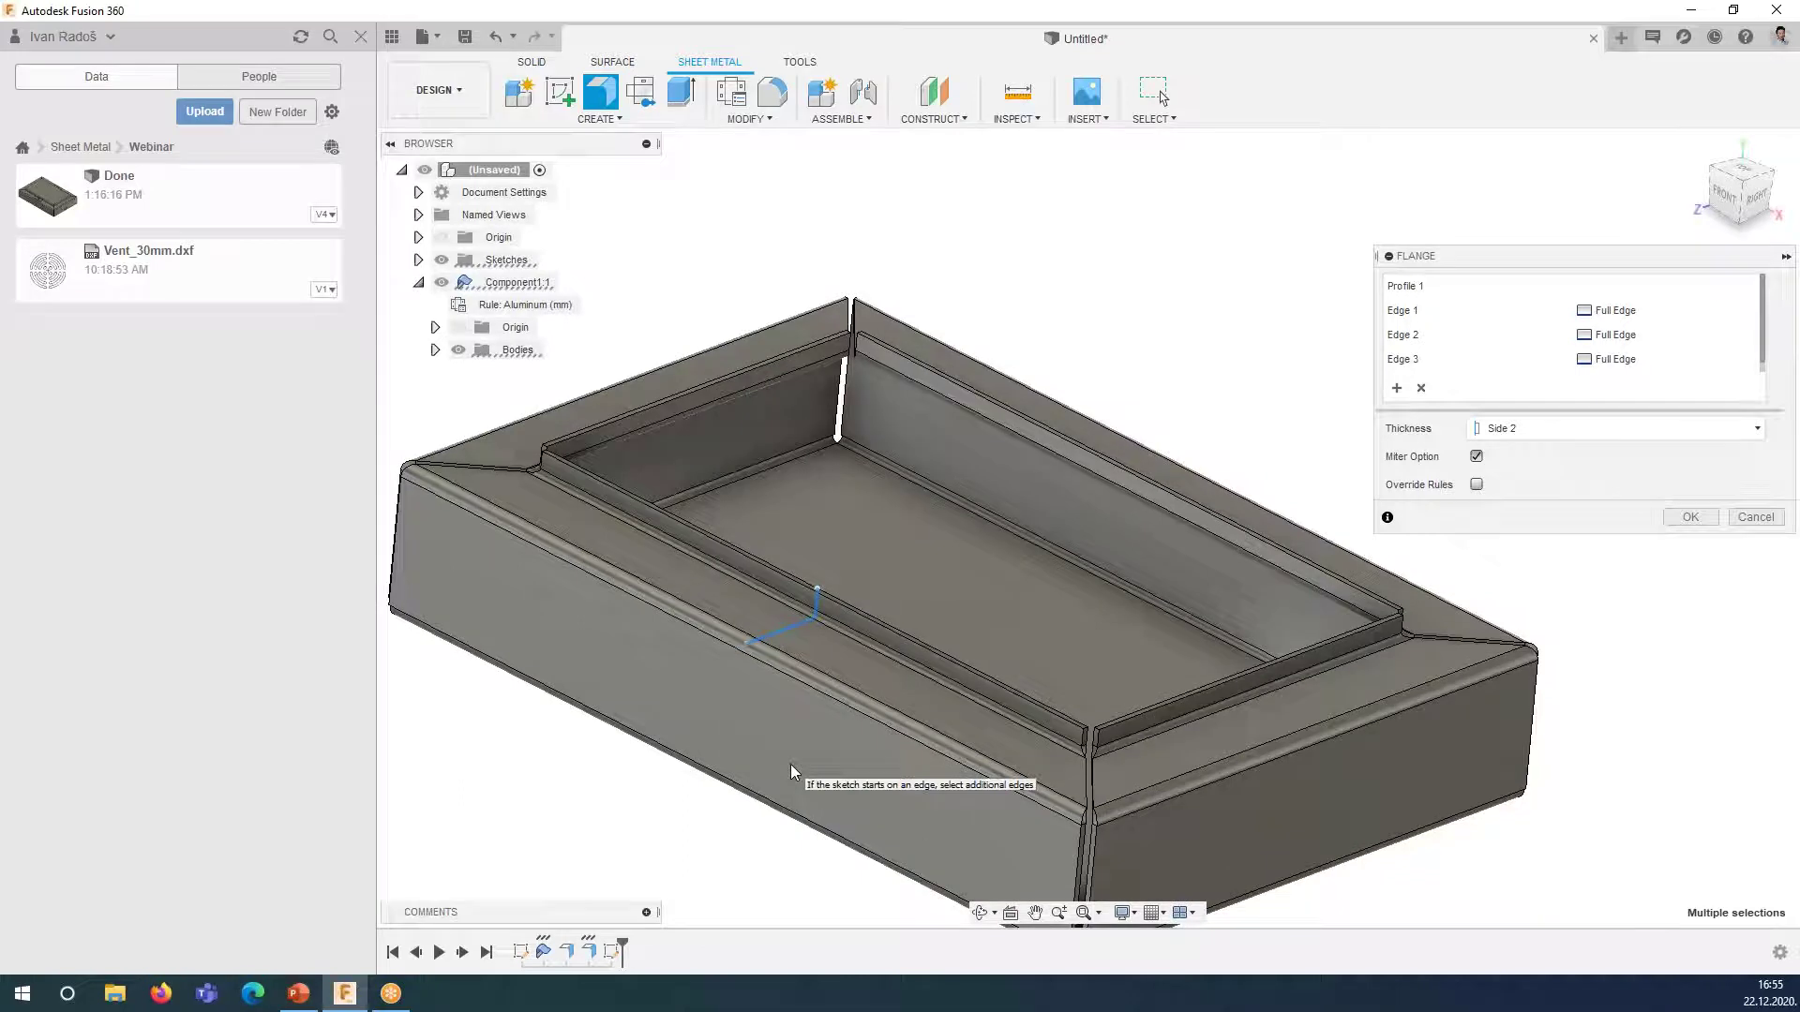
pyautogui.click(1677, 342)
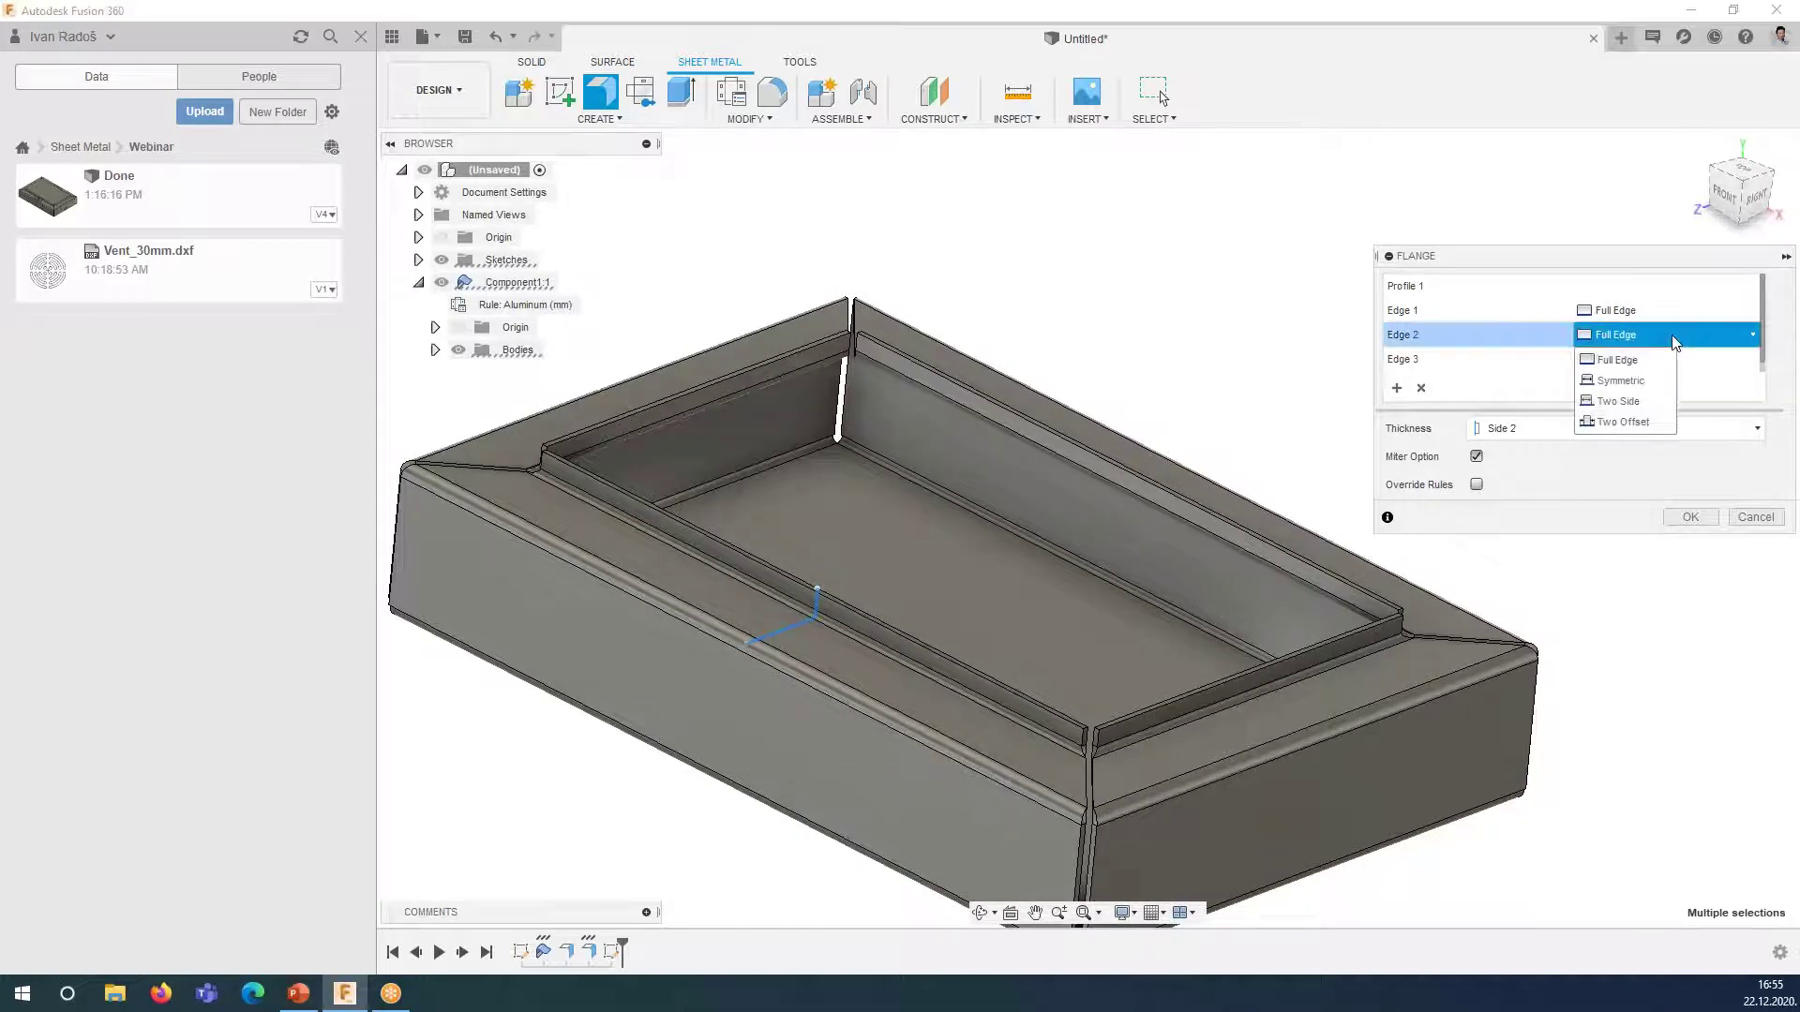
pyautogui.click(1655, 382)
pyautogui.moveTo(1297, 655); pyautogui.dragTo(1242, 585, button='middle')
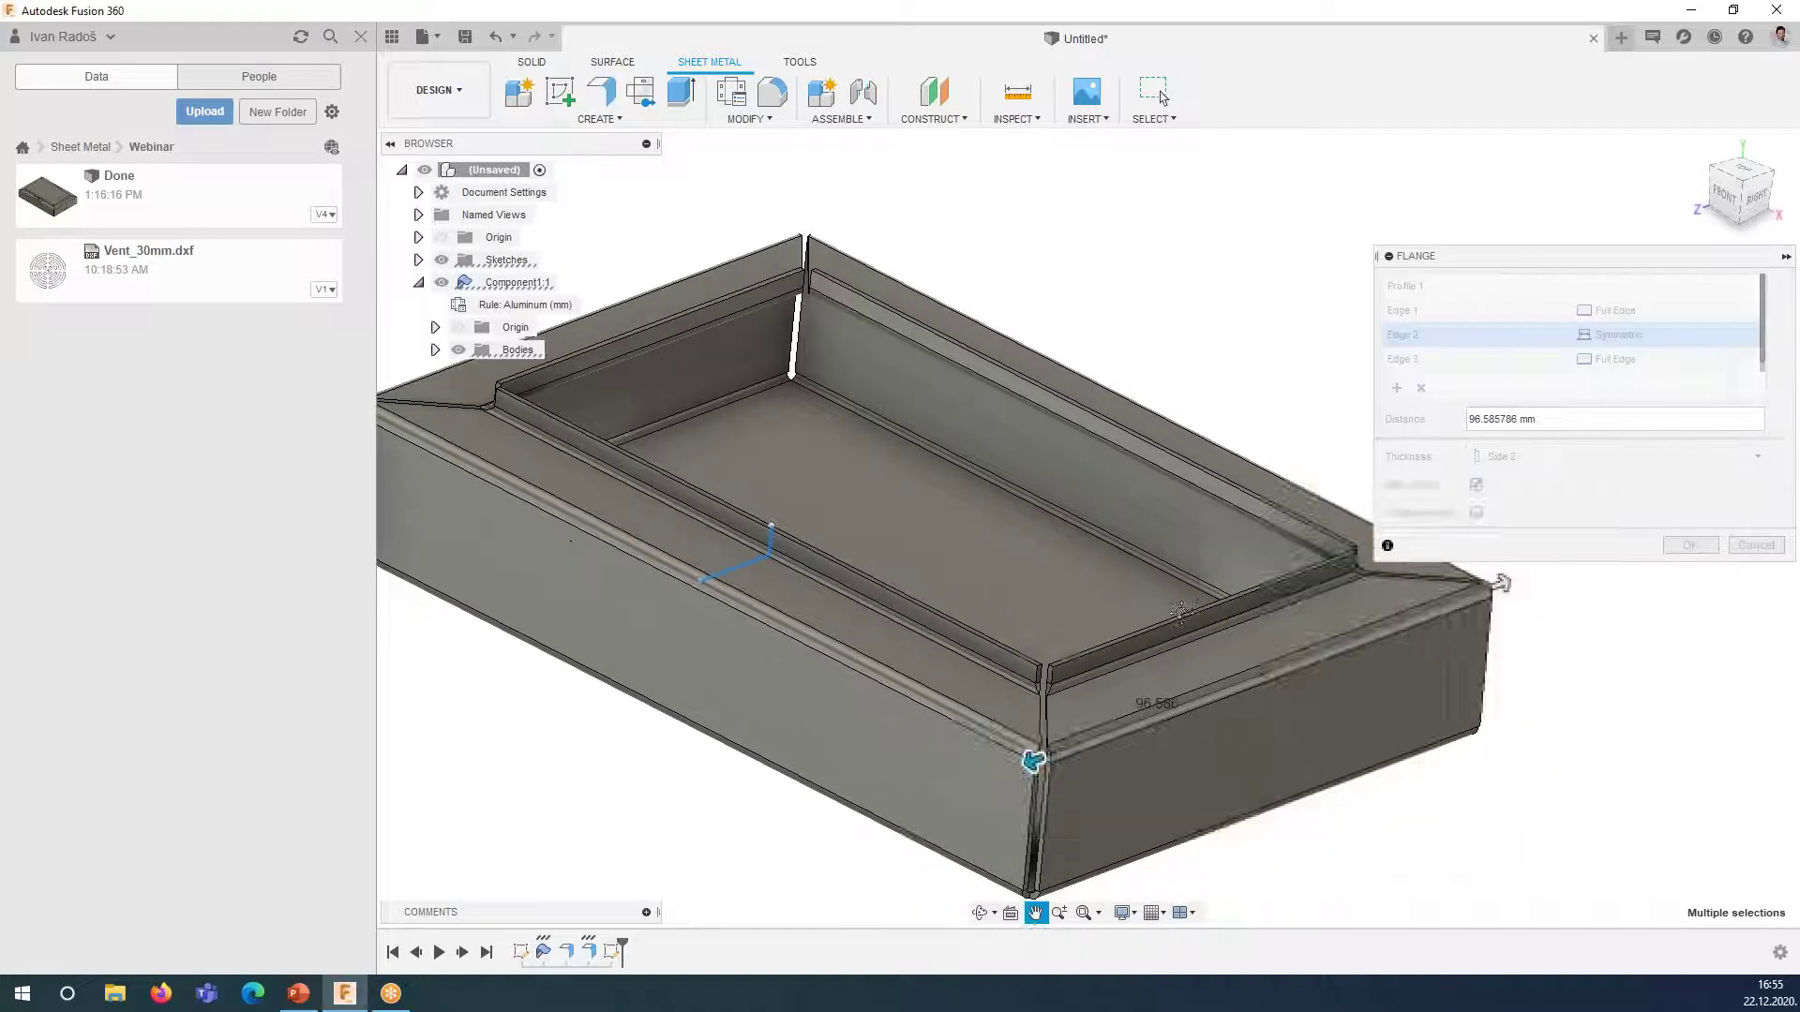
pyautogui.moveTo(1028, 754); pyautogui.dragTo(1152, 704)
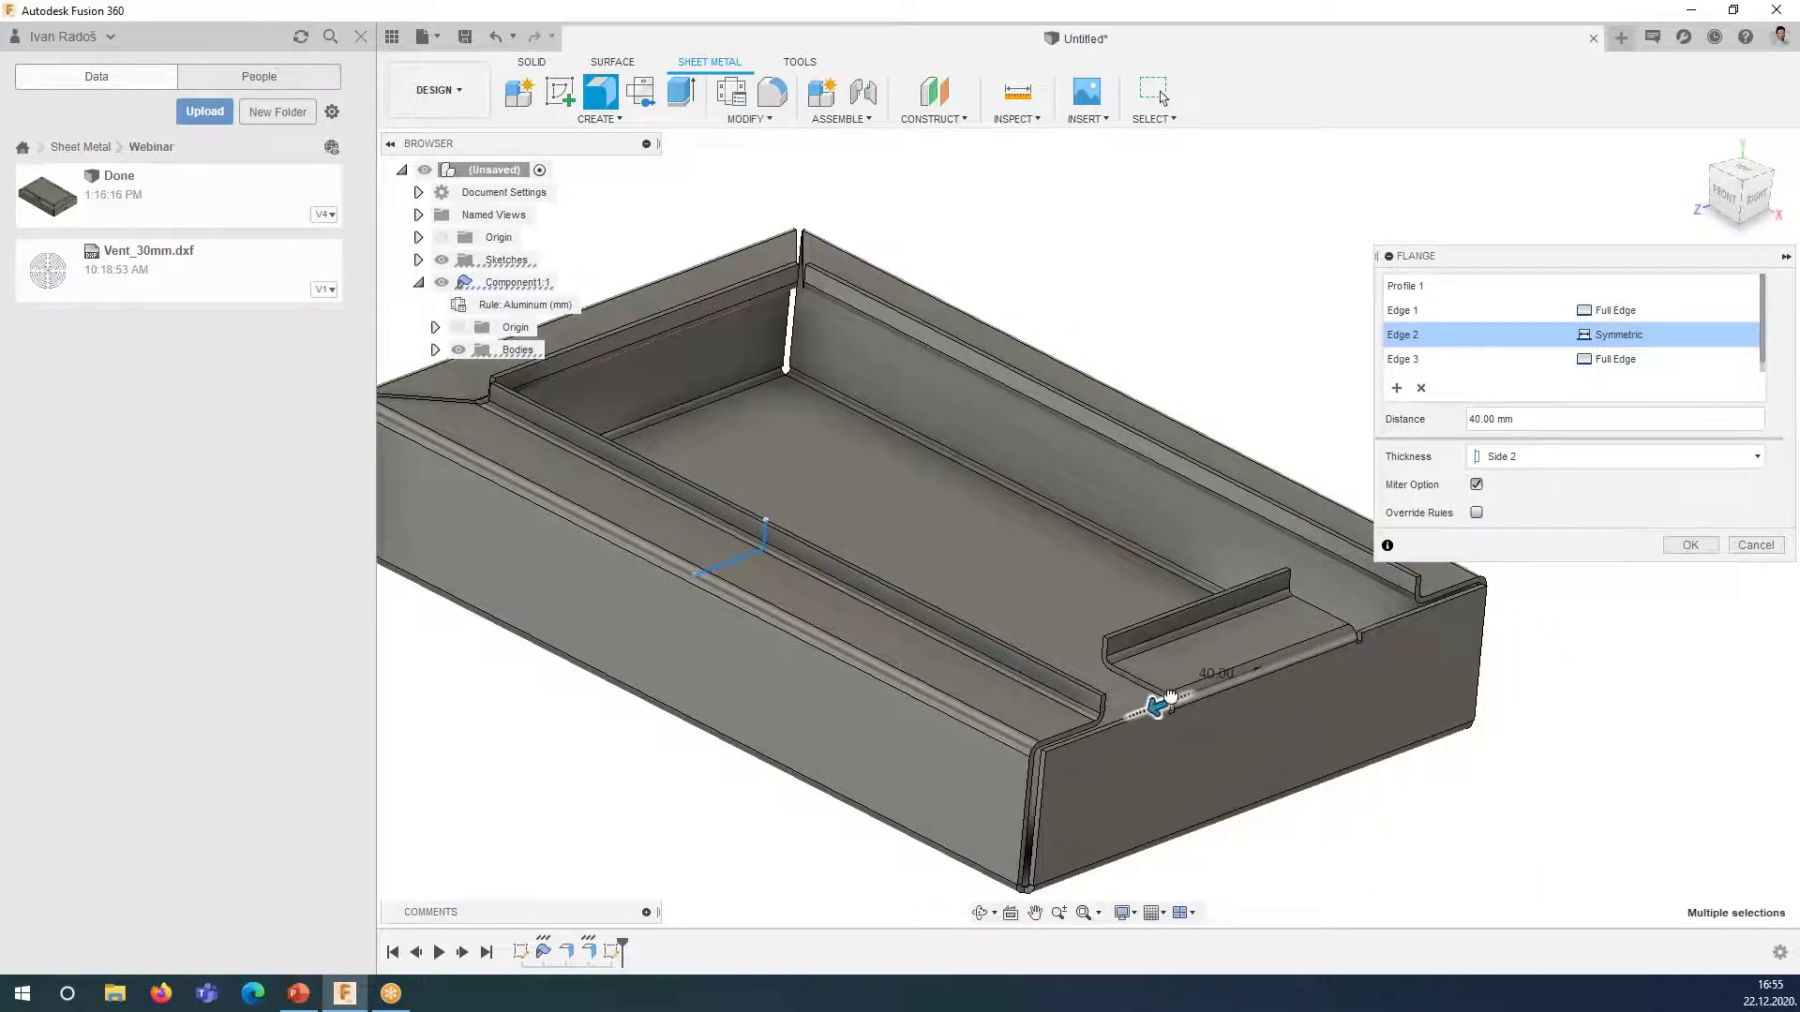
pyautogui.moveTo(1152, 704); pyautogui.dragTo(1200, 690)
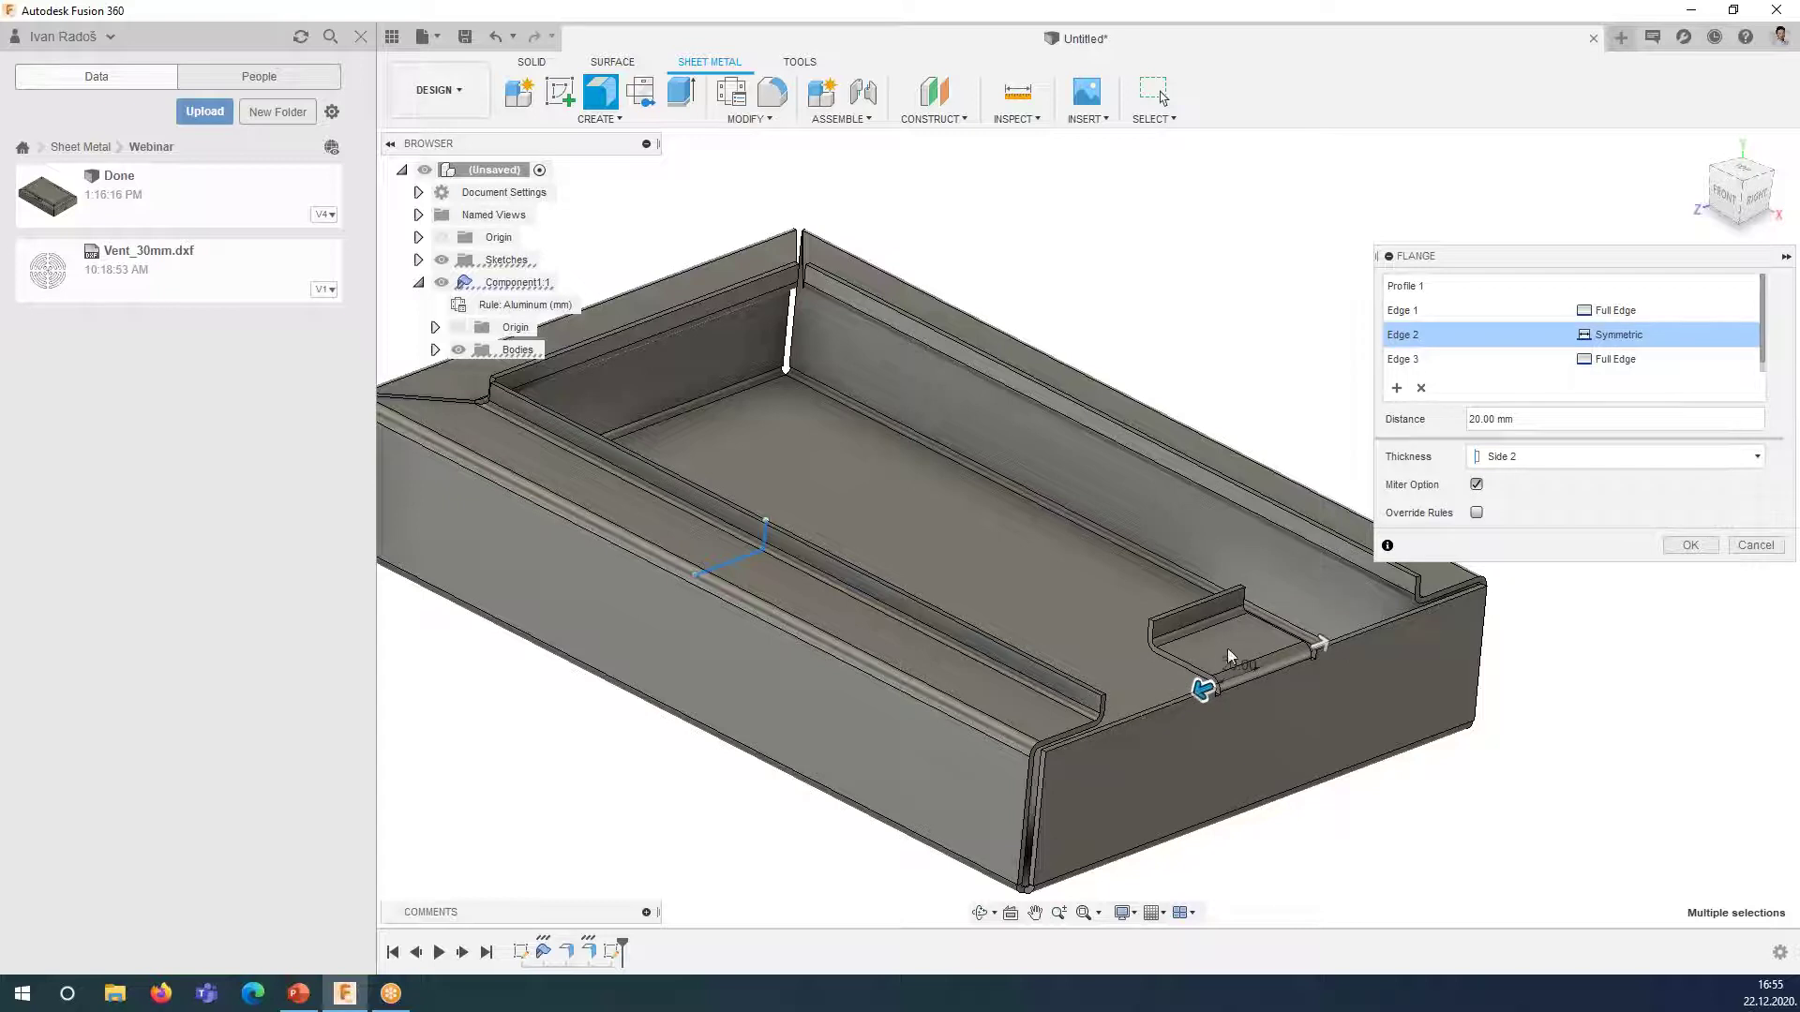
pyautogui.click(1619, 335)
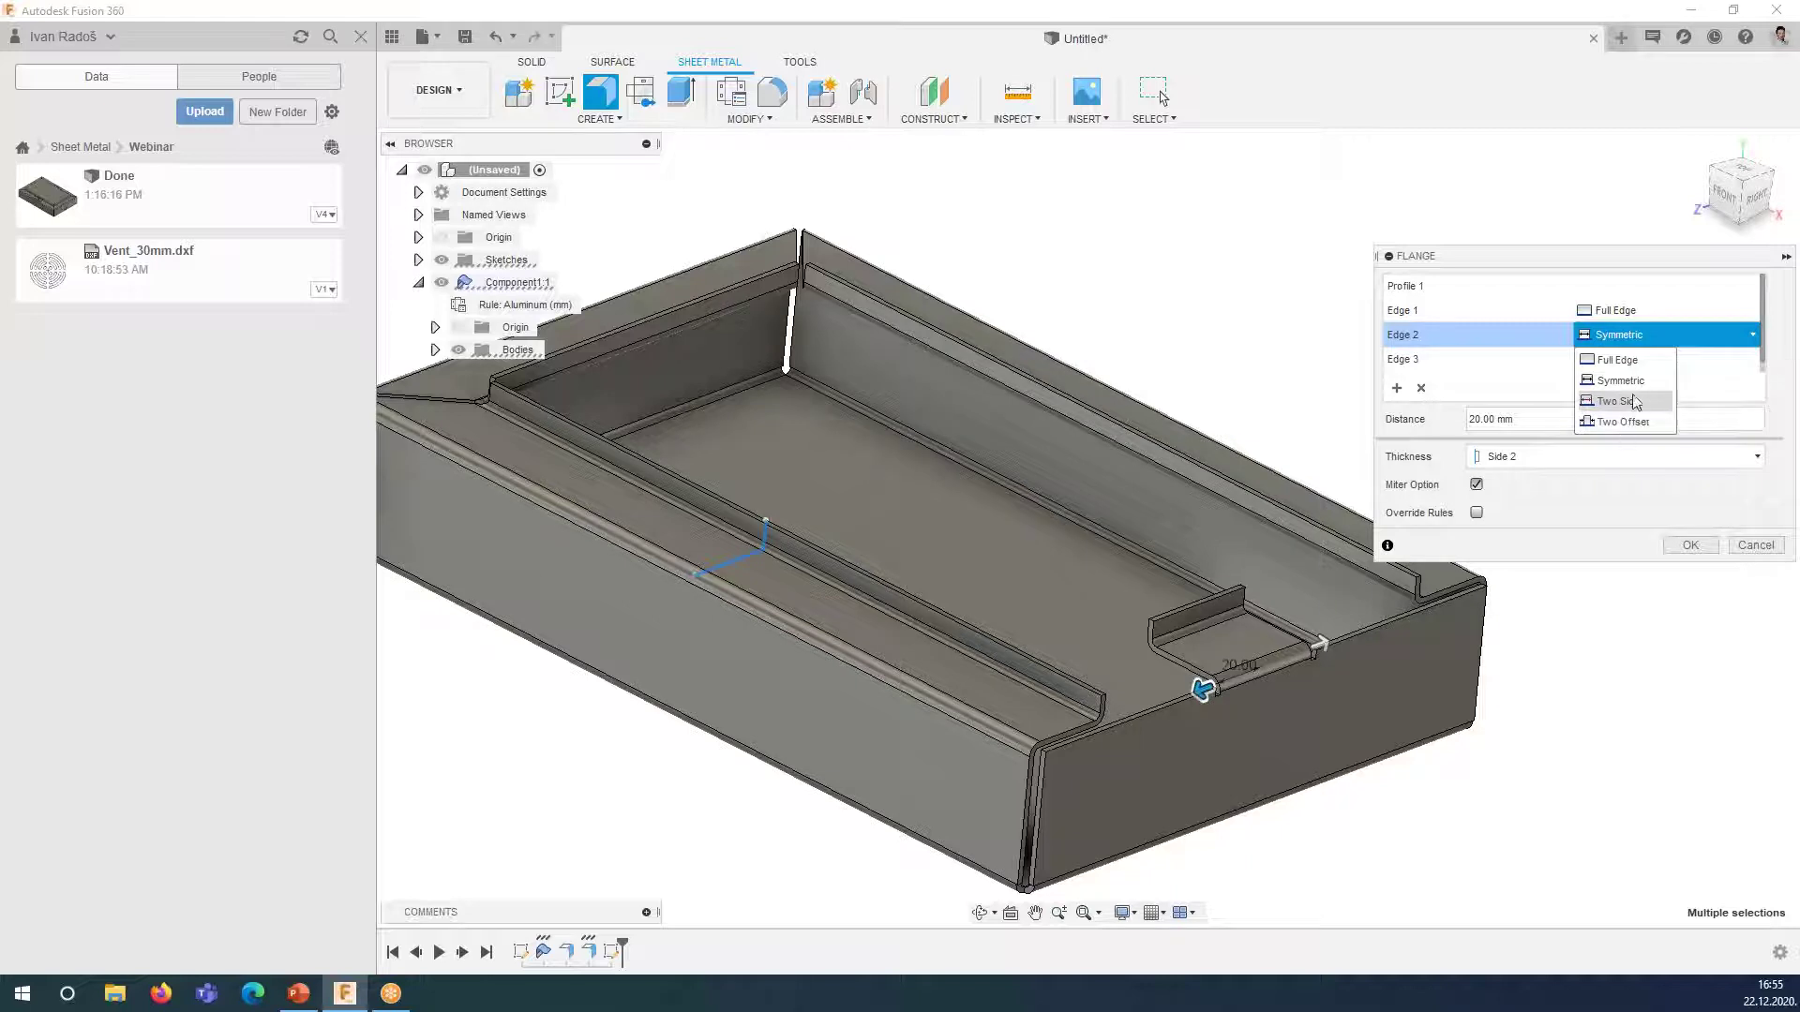
pyautogui.click(1635, 361)
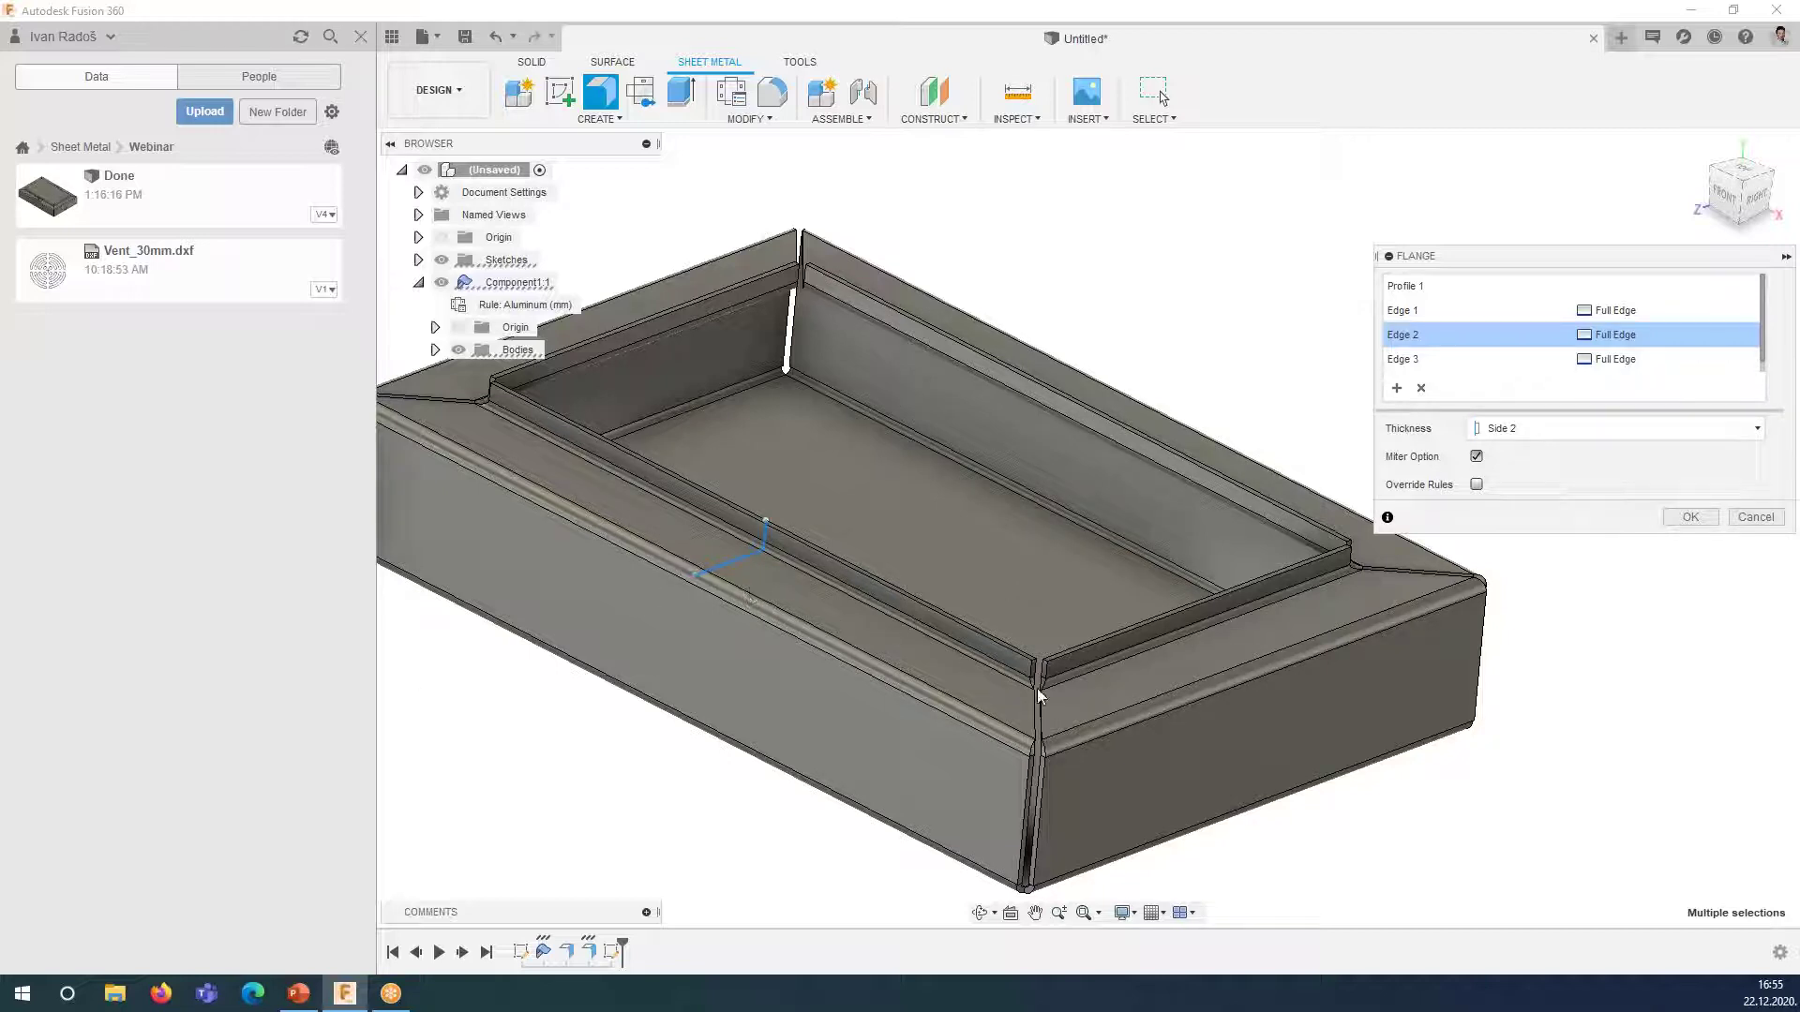
pyautogui.moveTo(615, 453); pyautogui.dragTo(654, 486, button='middle')
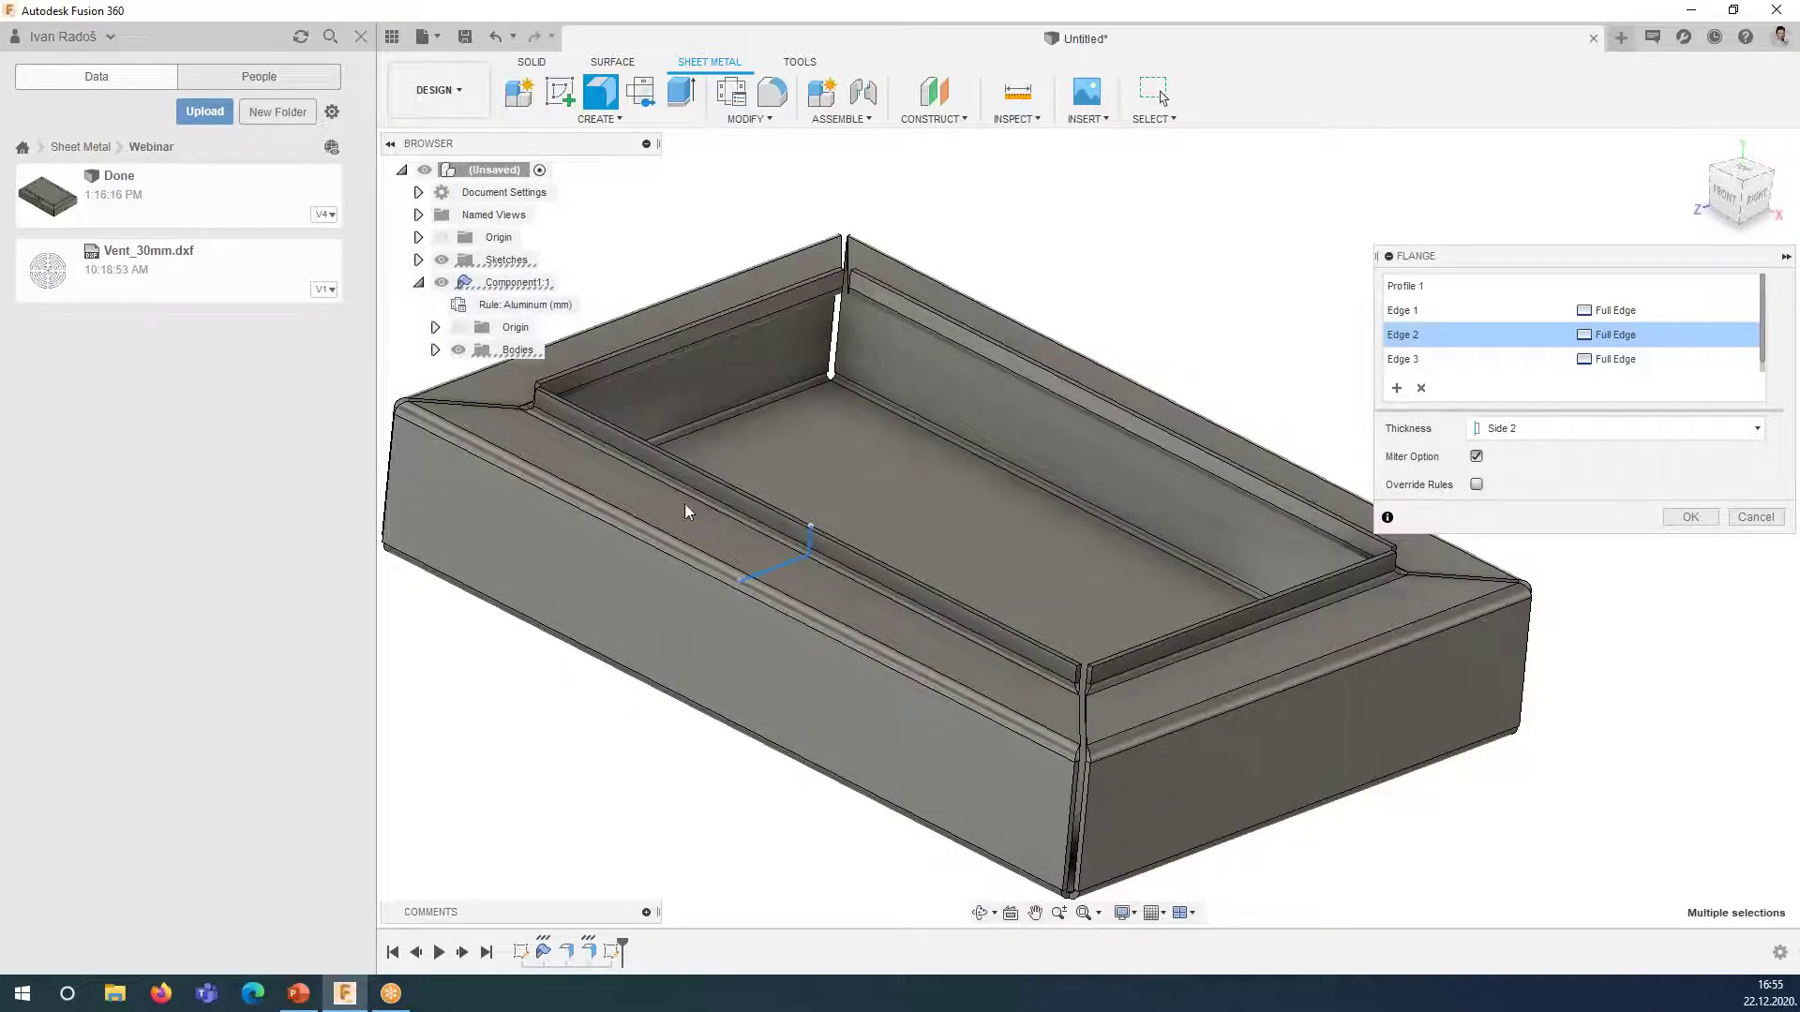
# - Confirm the mitered lip flange and inspect it from lower and top-down angles
pyautogui.click(1667, 518)
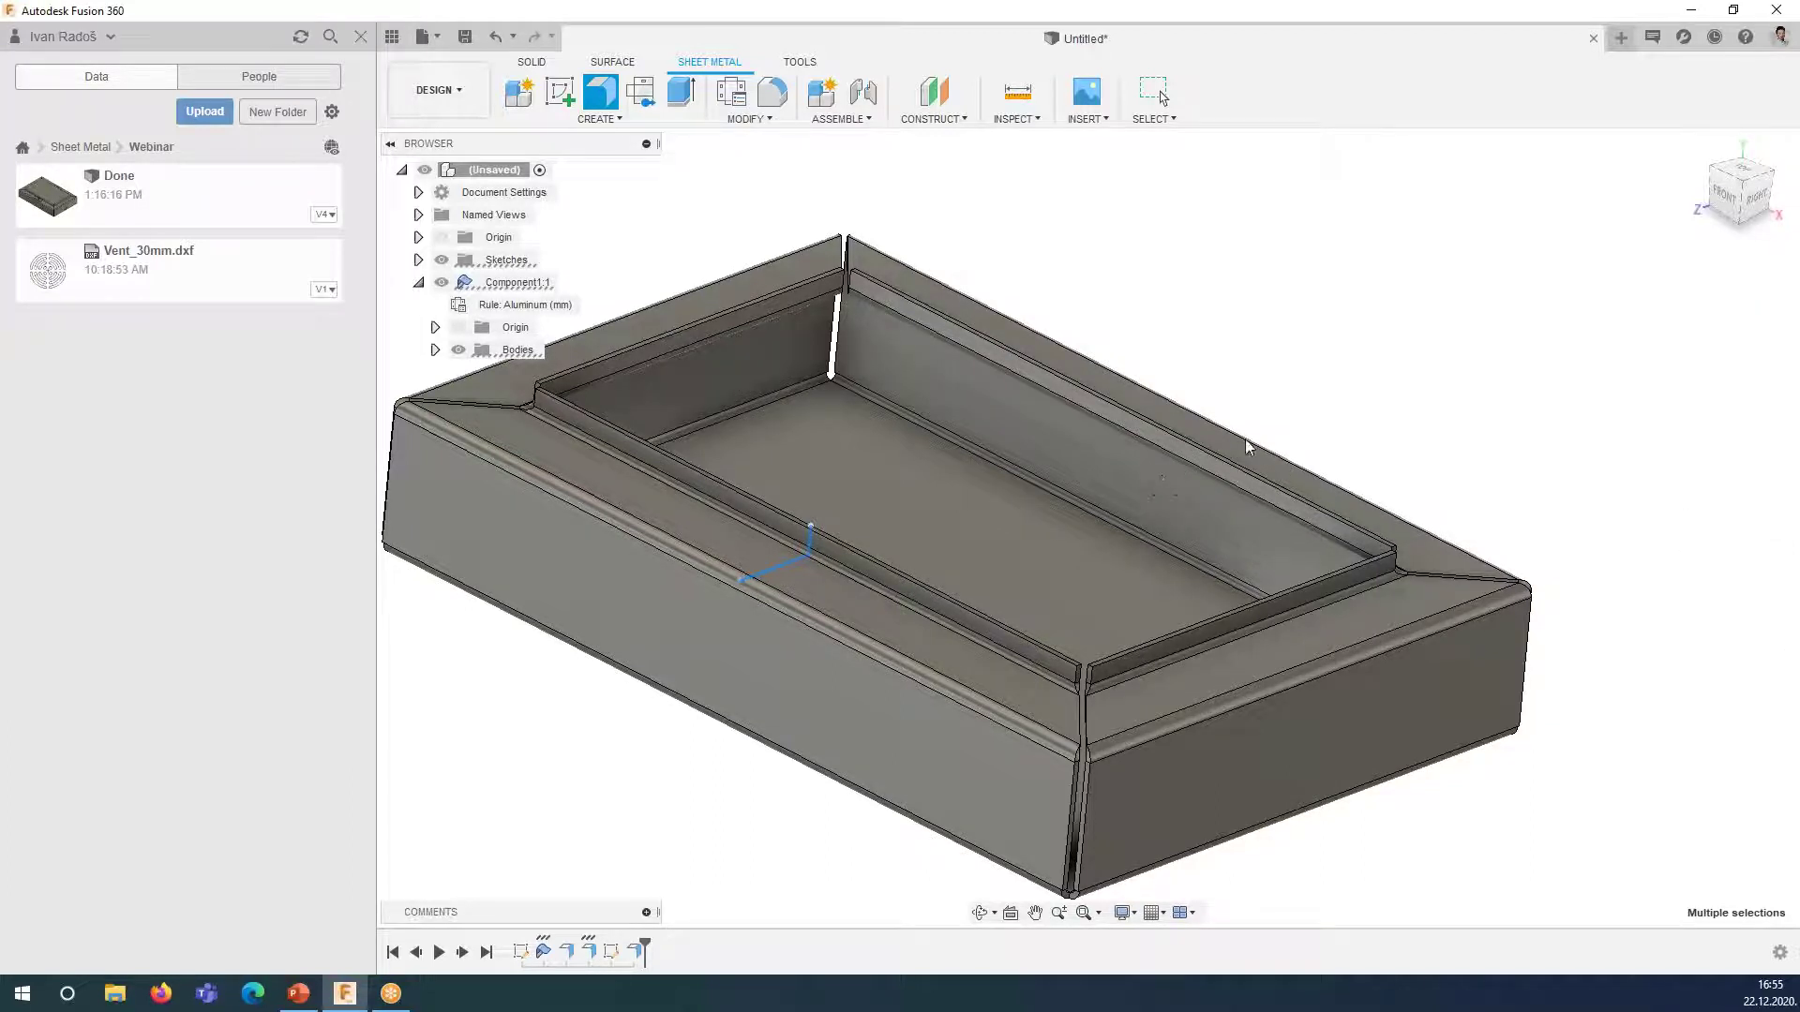
pyautogui.moveTo(1228, 440)
pyautogui.keyDown('shift'); pyautogui.mouseDown(button='middle')
pyautogui.moveTo(1172, 487)
pyautogui.moveTo(922, 585)
pyautogui.mouseUp(button='middle'); pyautogui.keyUp('shift')
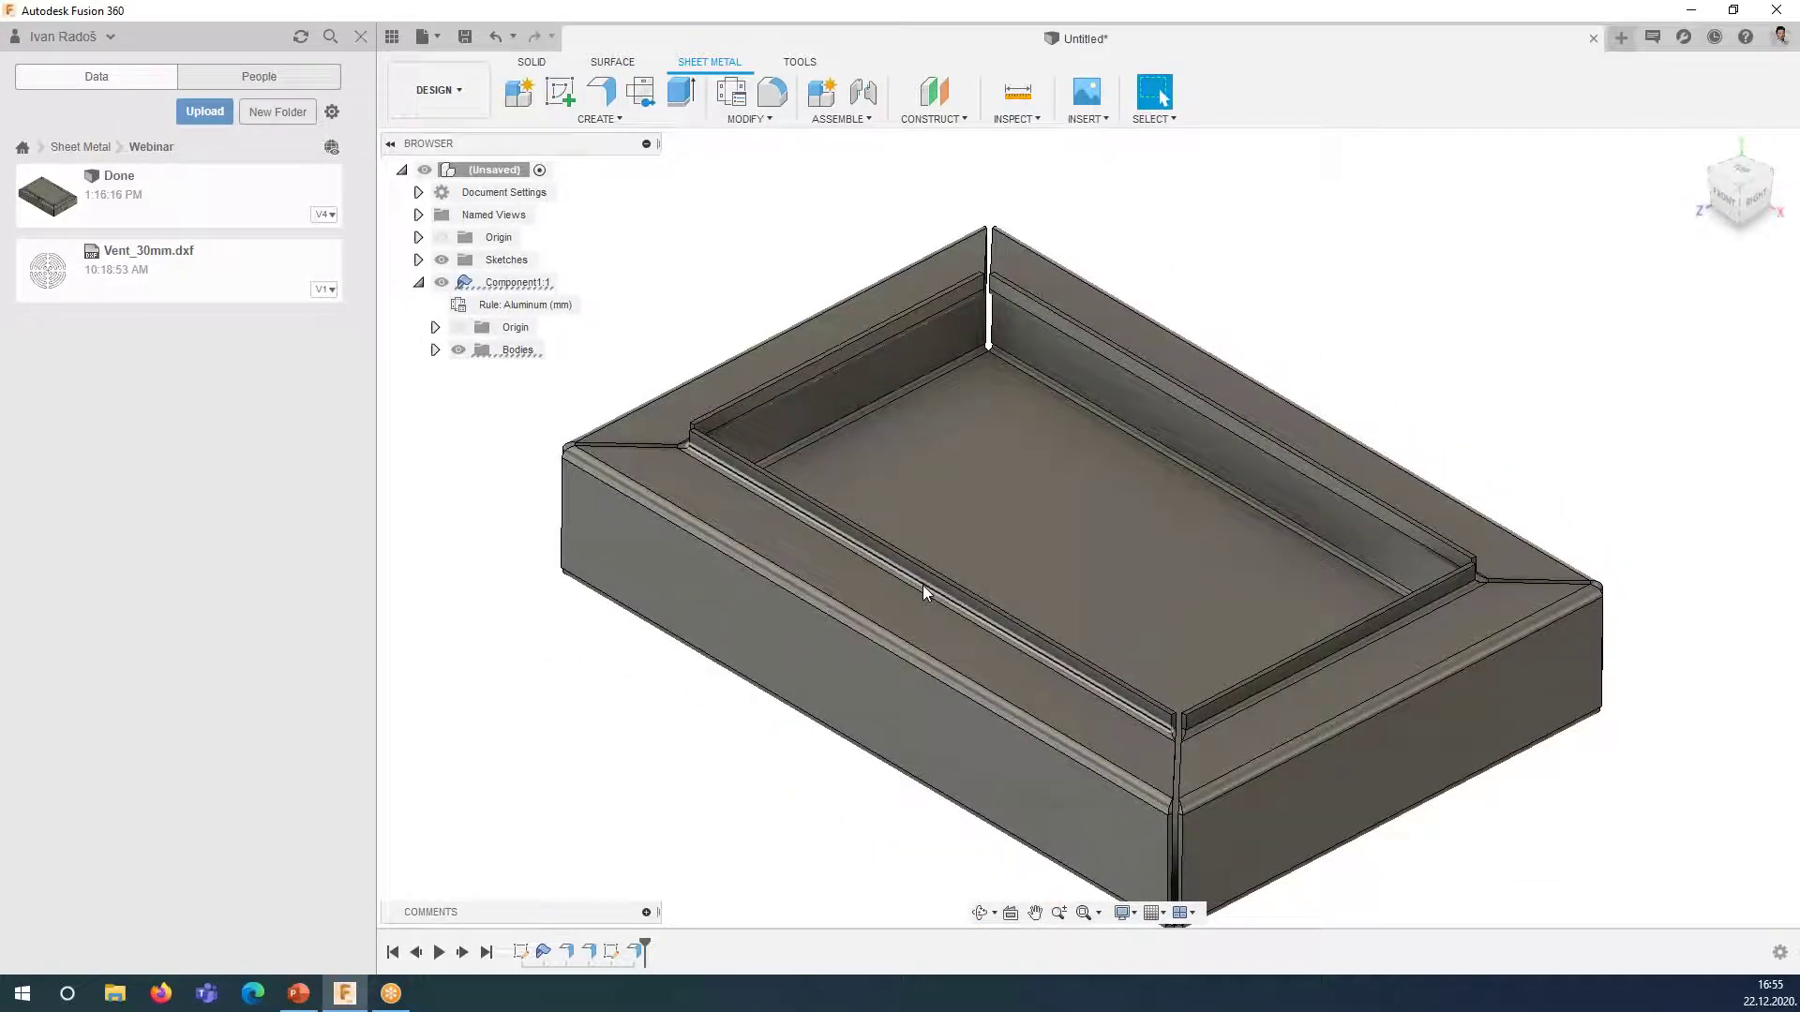
pyautogui.moveTo(1739, 187); pyautogui.dragTo(1729, 202)
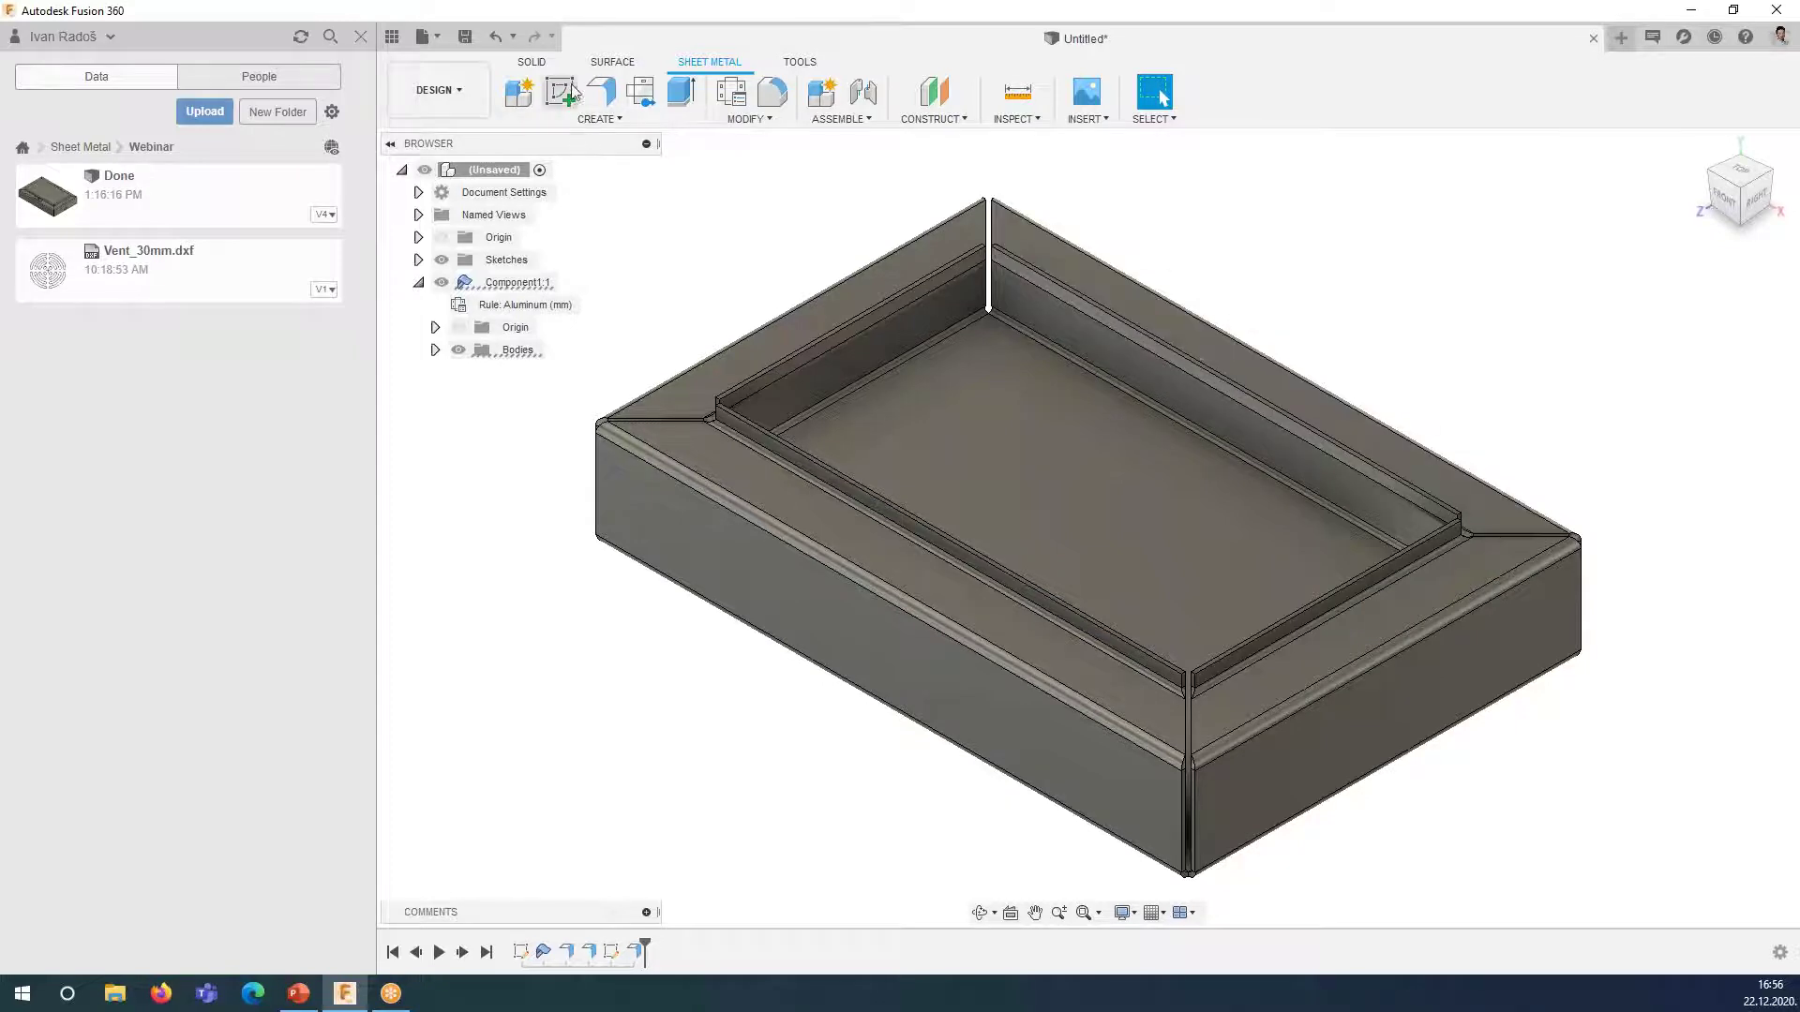
# - Open Change Parameters and expand Sheet Metal Rules > Aluminum (mm) to show thickness d3 (2.00 mm)
pyautogui.click(759, 119)
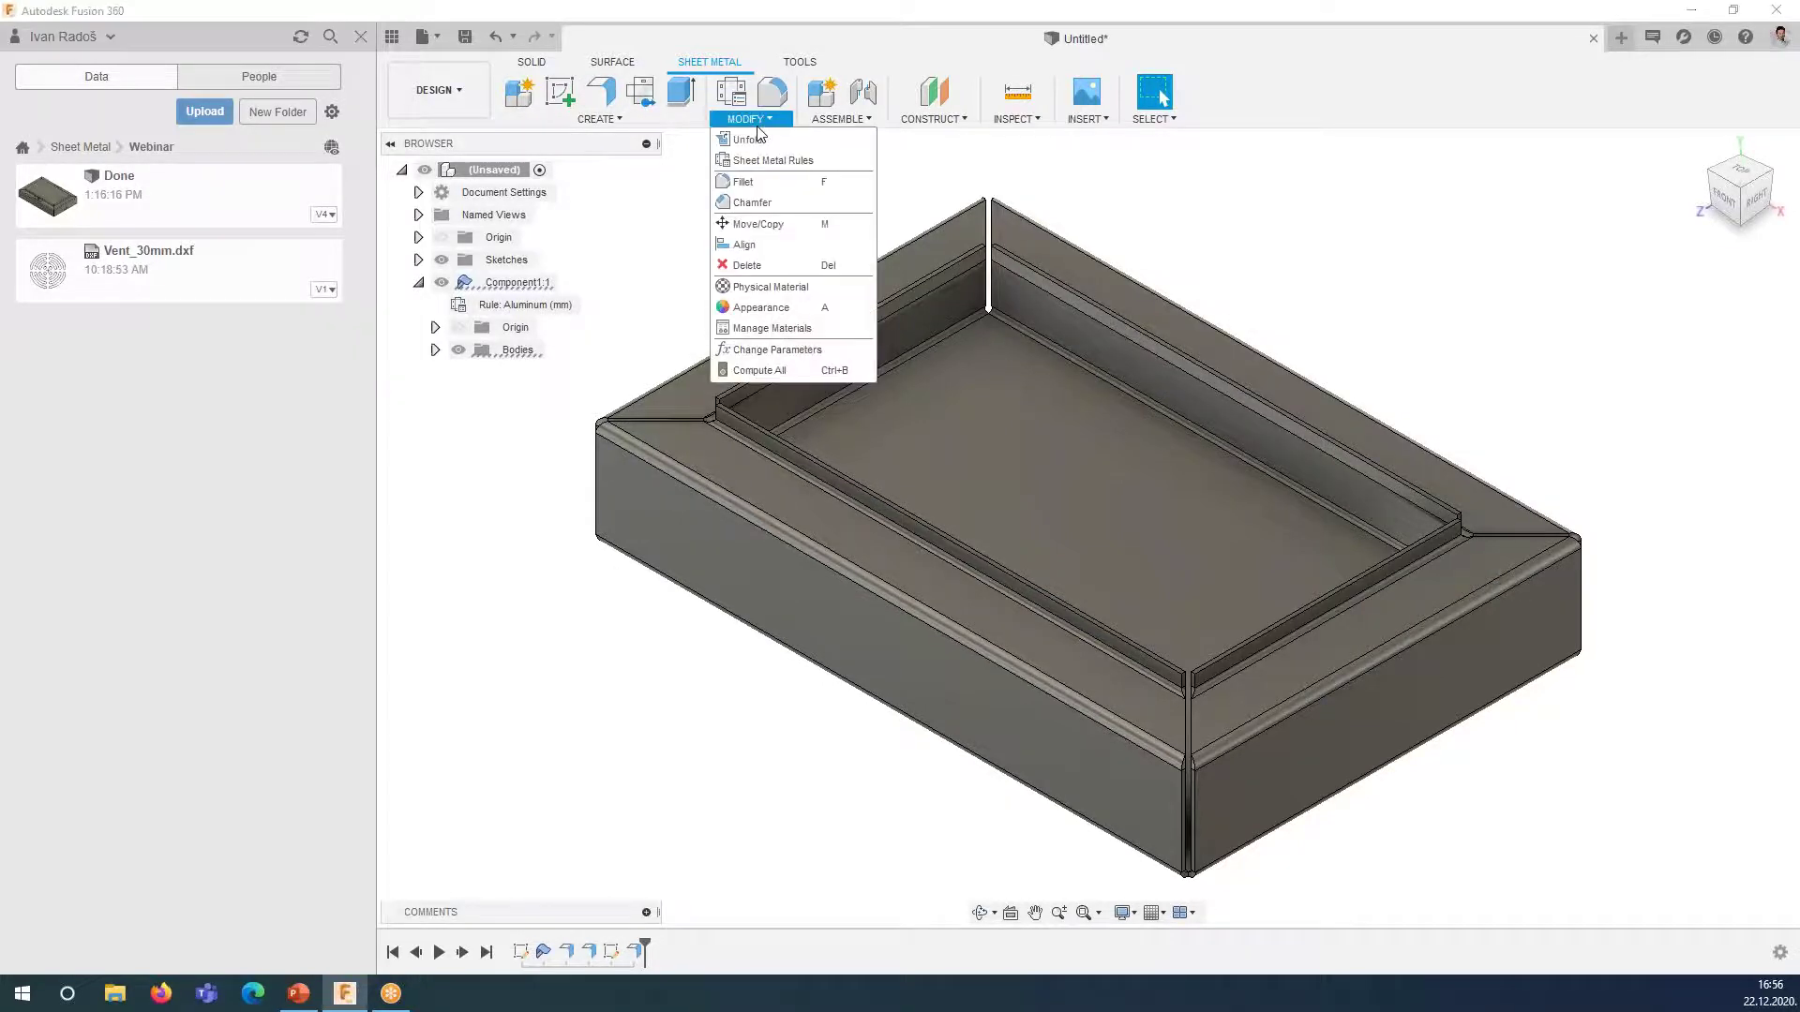
pyautogui.click(778, 355)
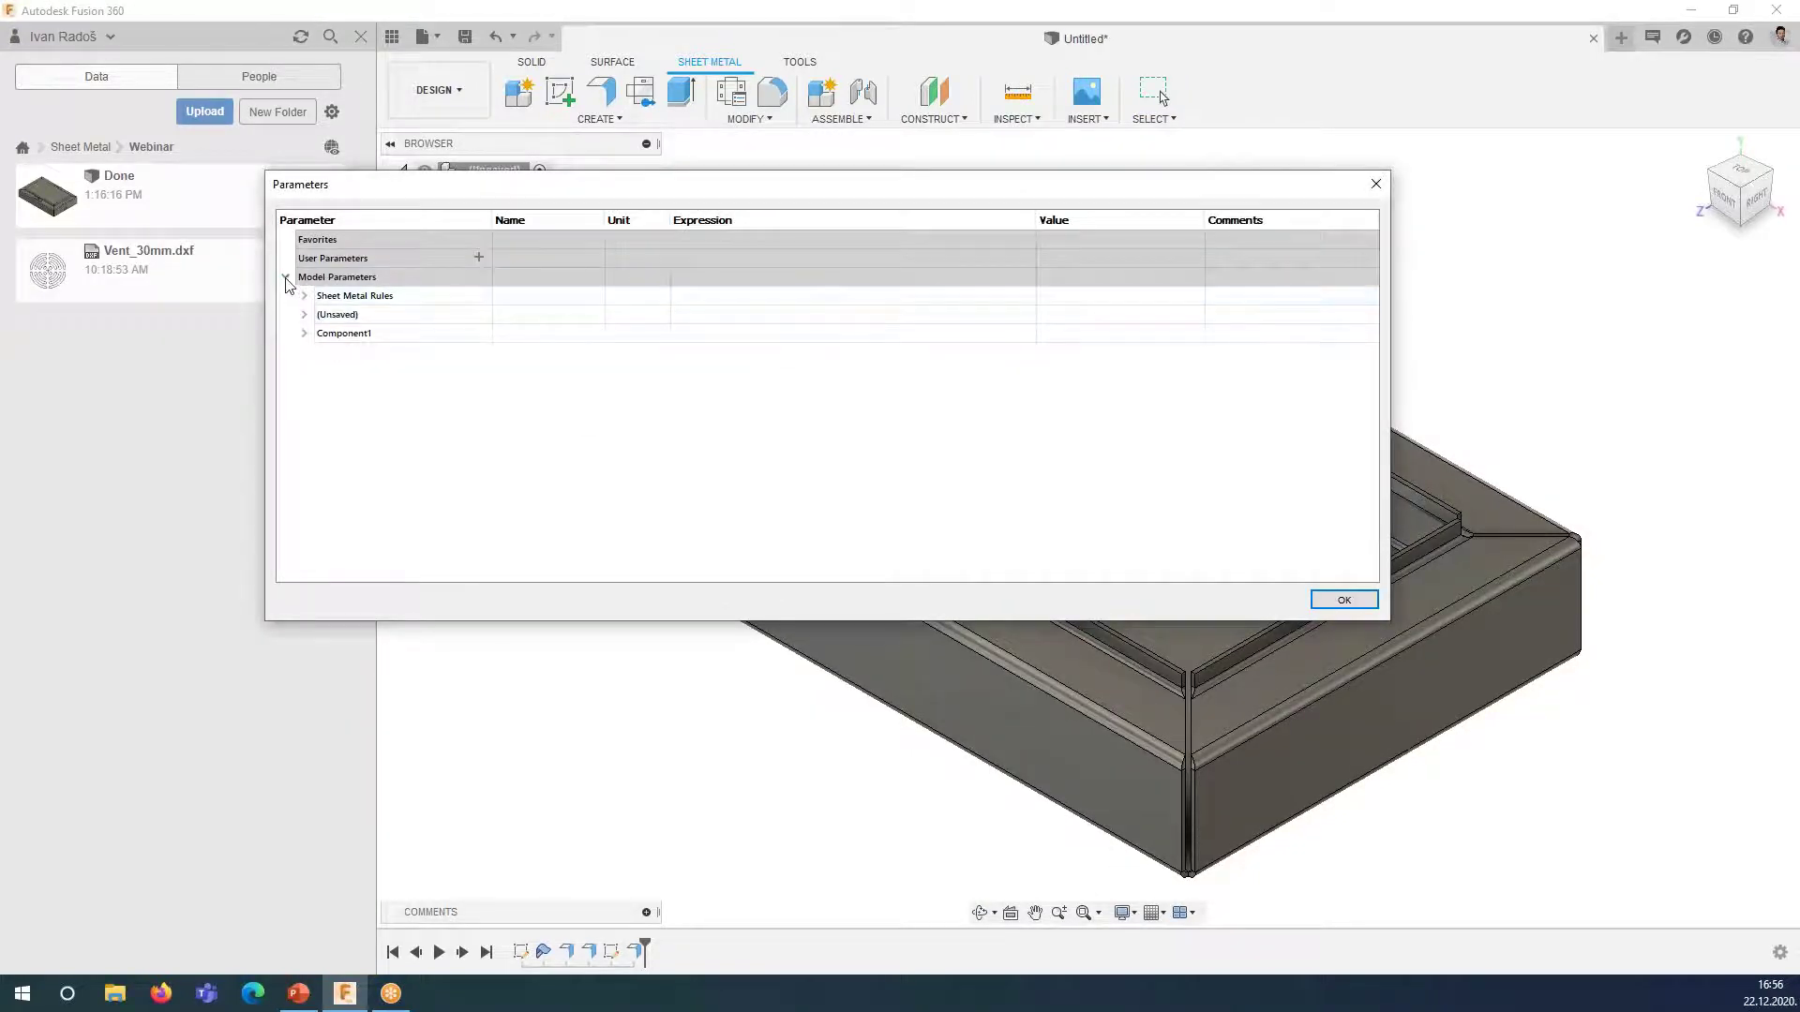
pyautogui.click(305, 298)
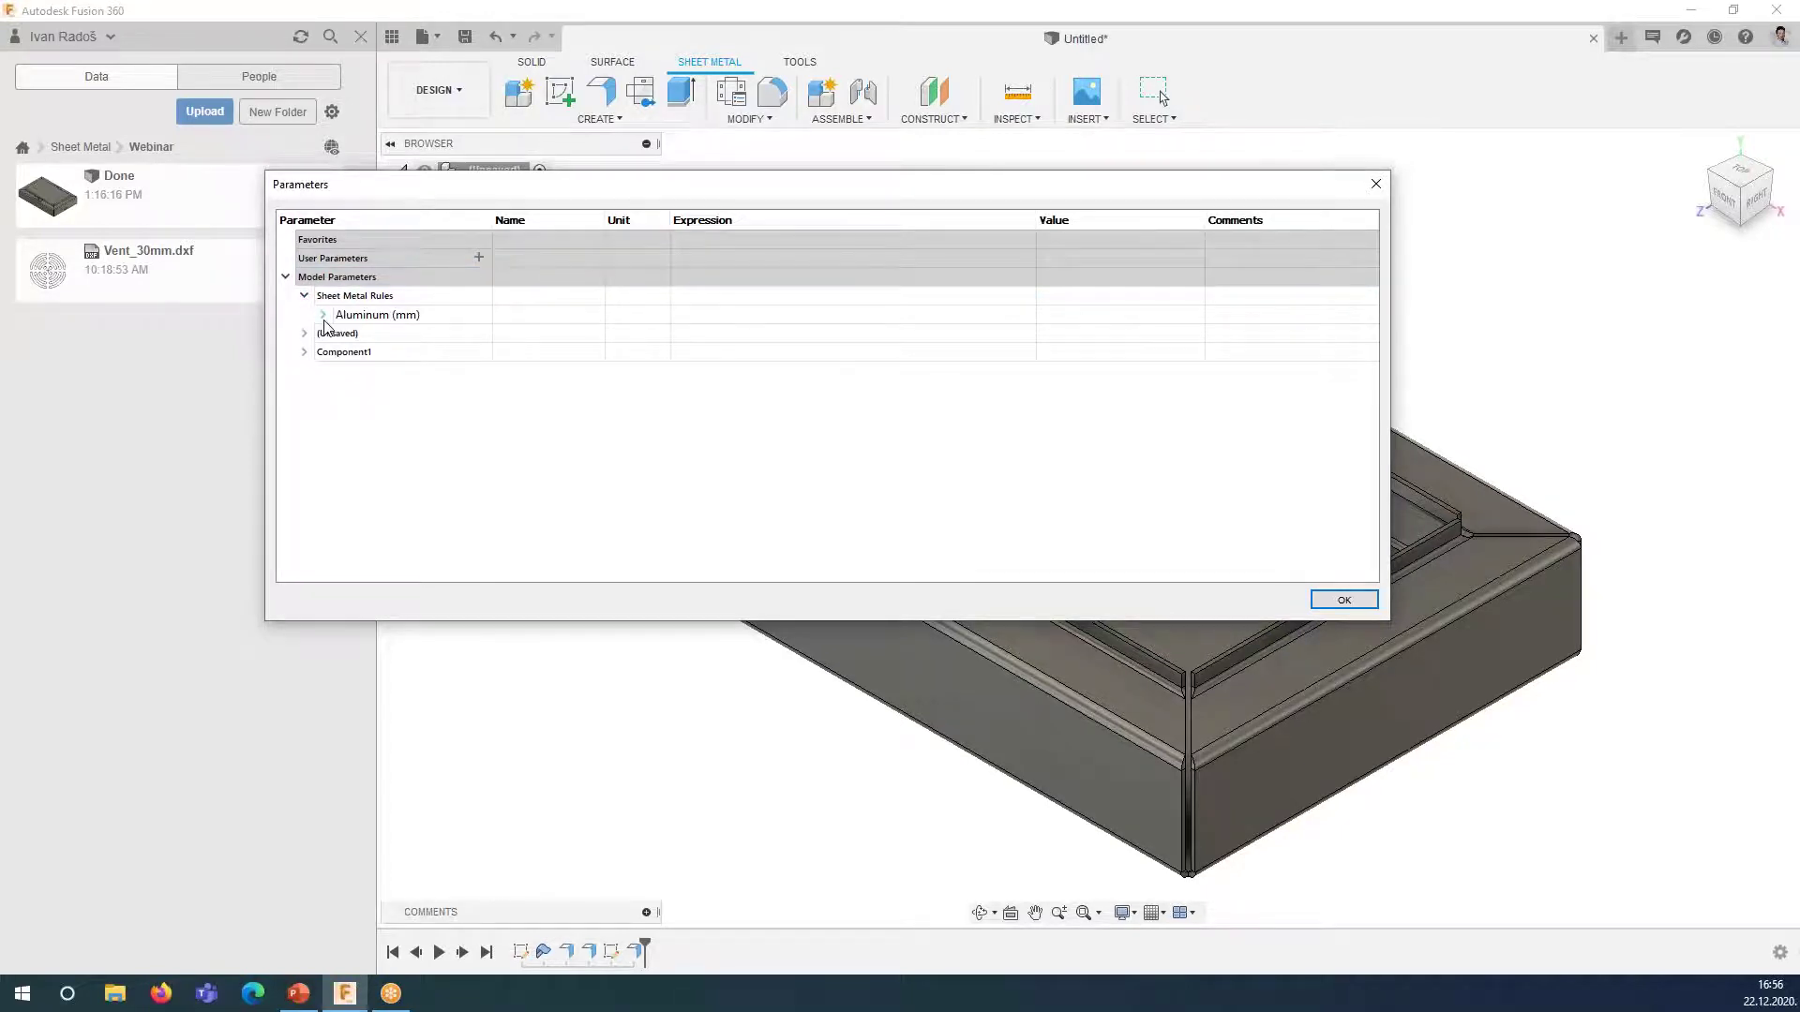
pyautogui.click(323, 316)
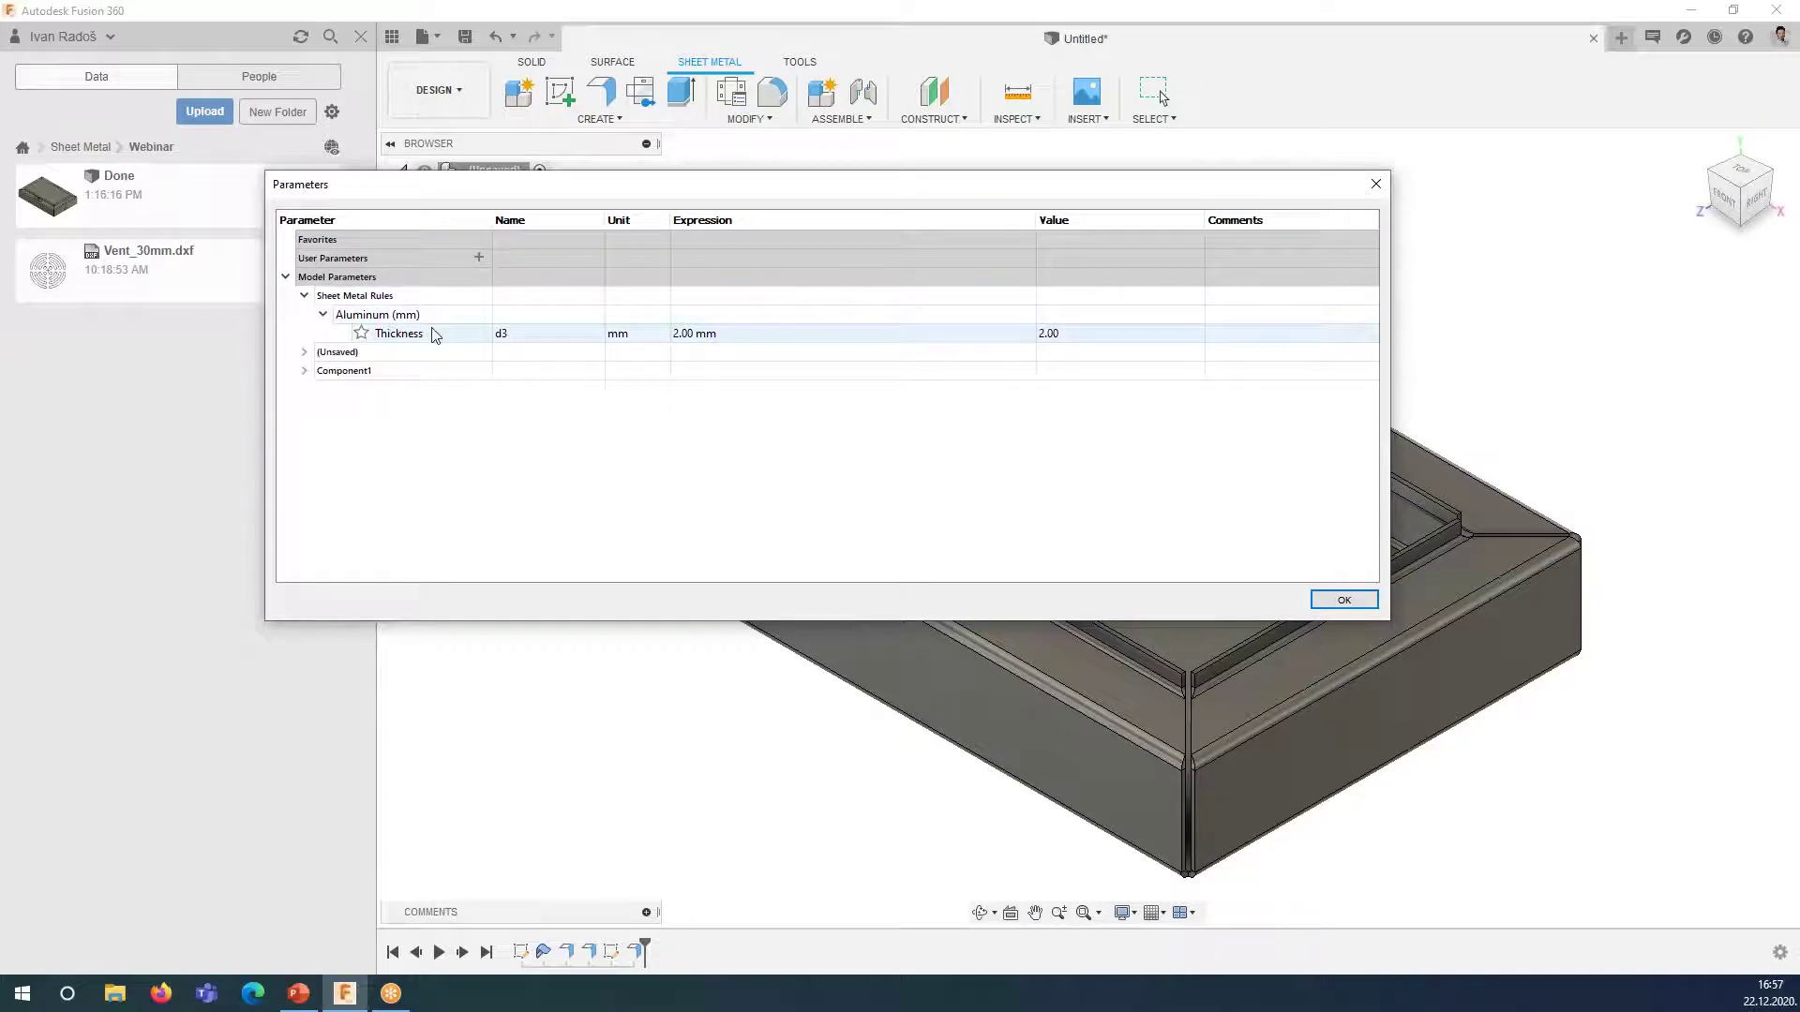
# - Favourite the aluminium thickness parameter and rename it from d3 to THK
pyautogui.click(362, 333)
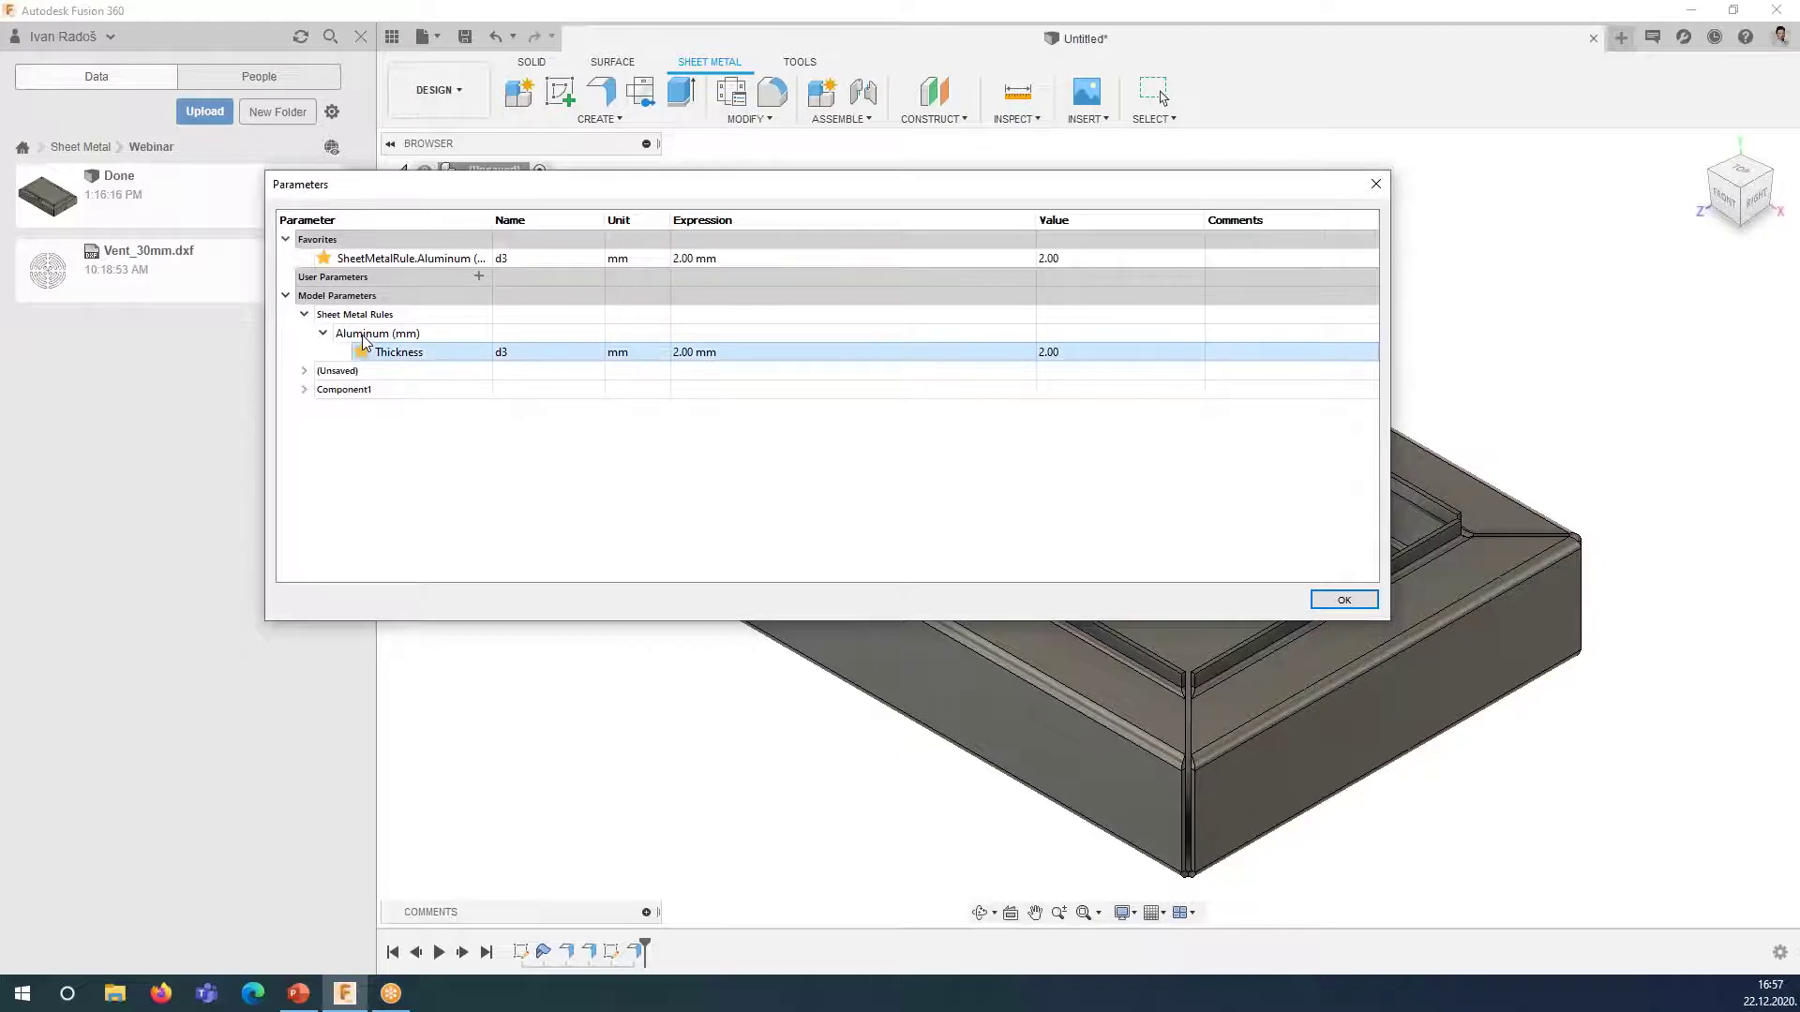
pyautogui.doubleClick(525, 354)
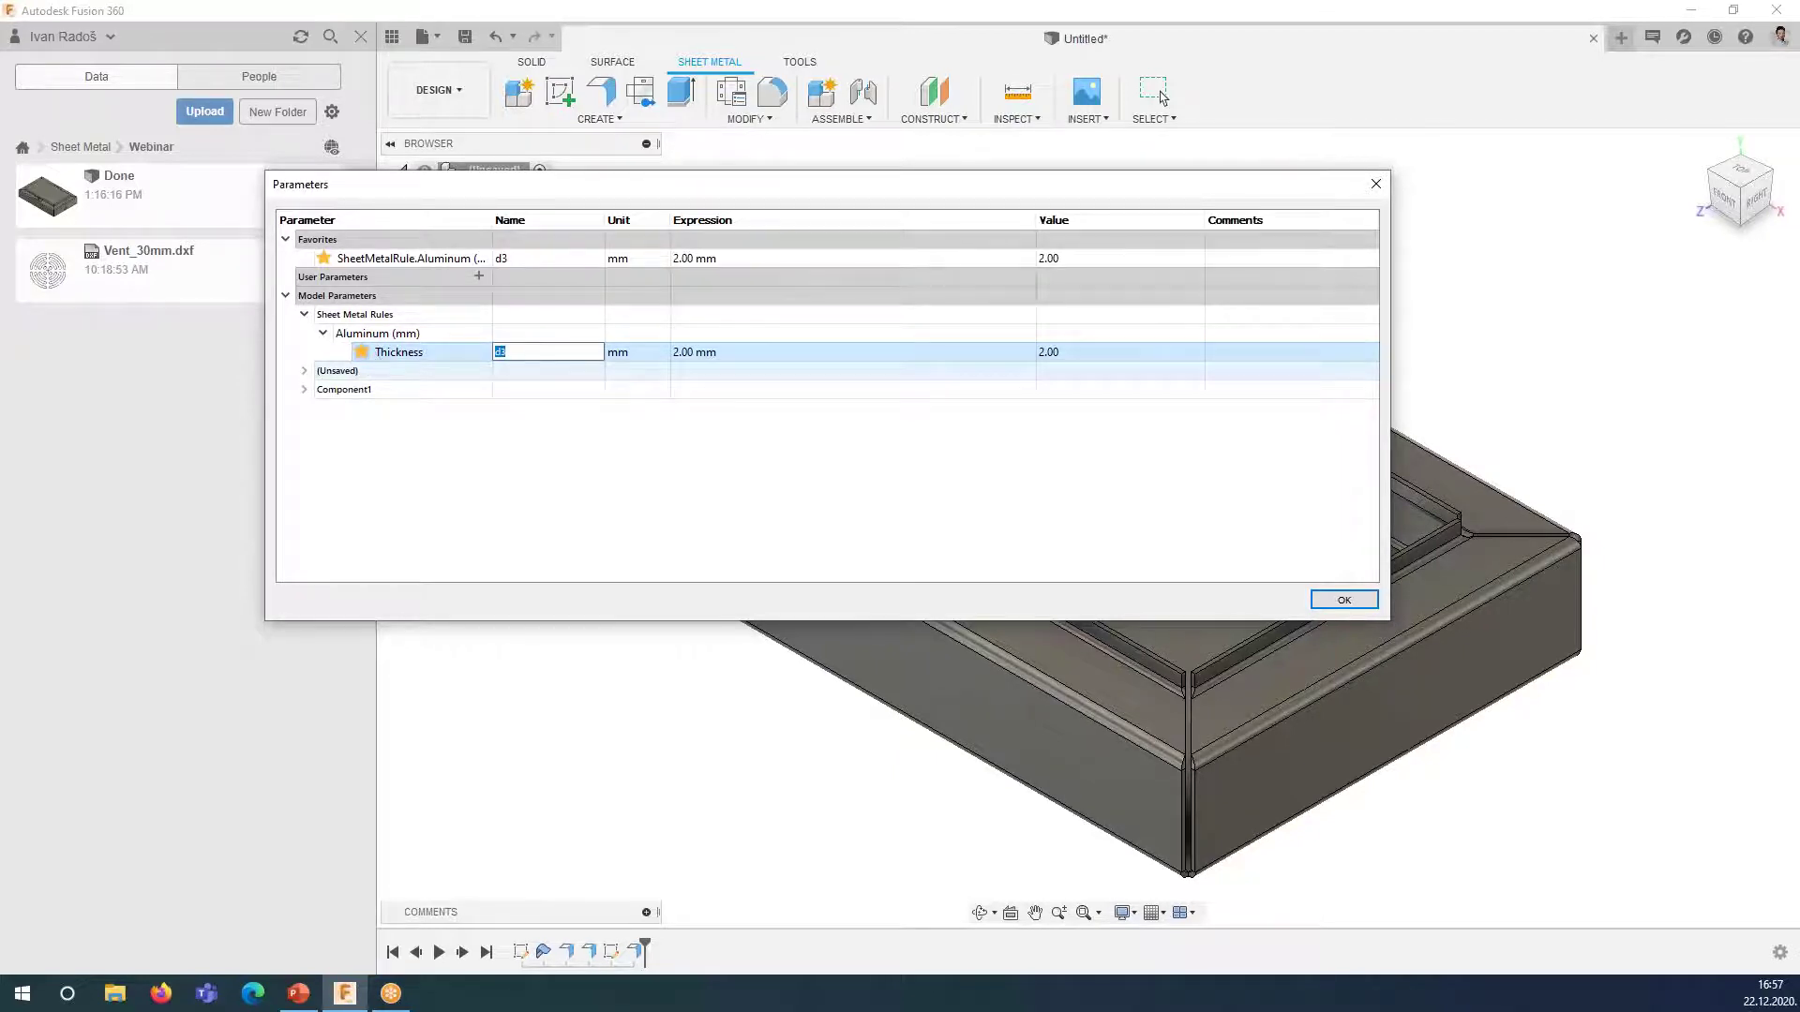
pyautogui.press('BackSpace')
pyautogui.write('THK')
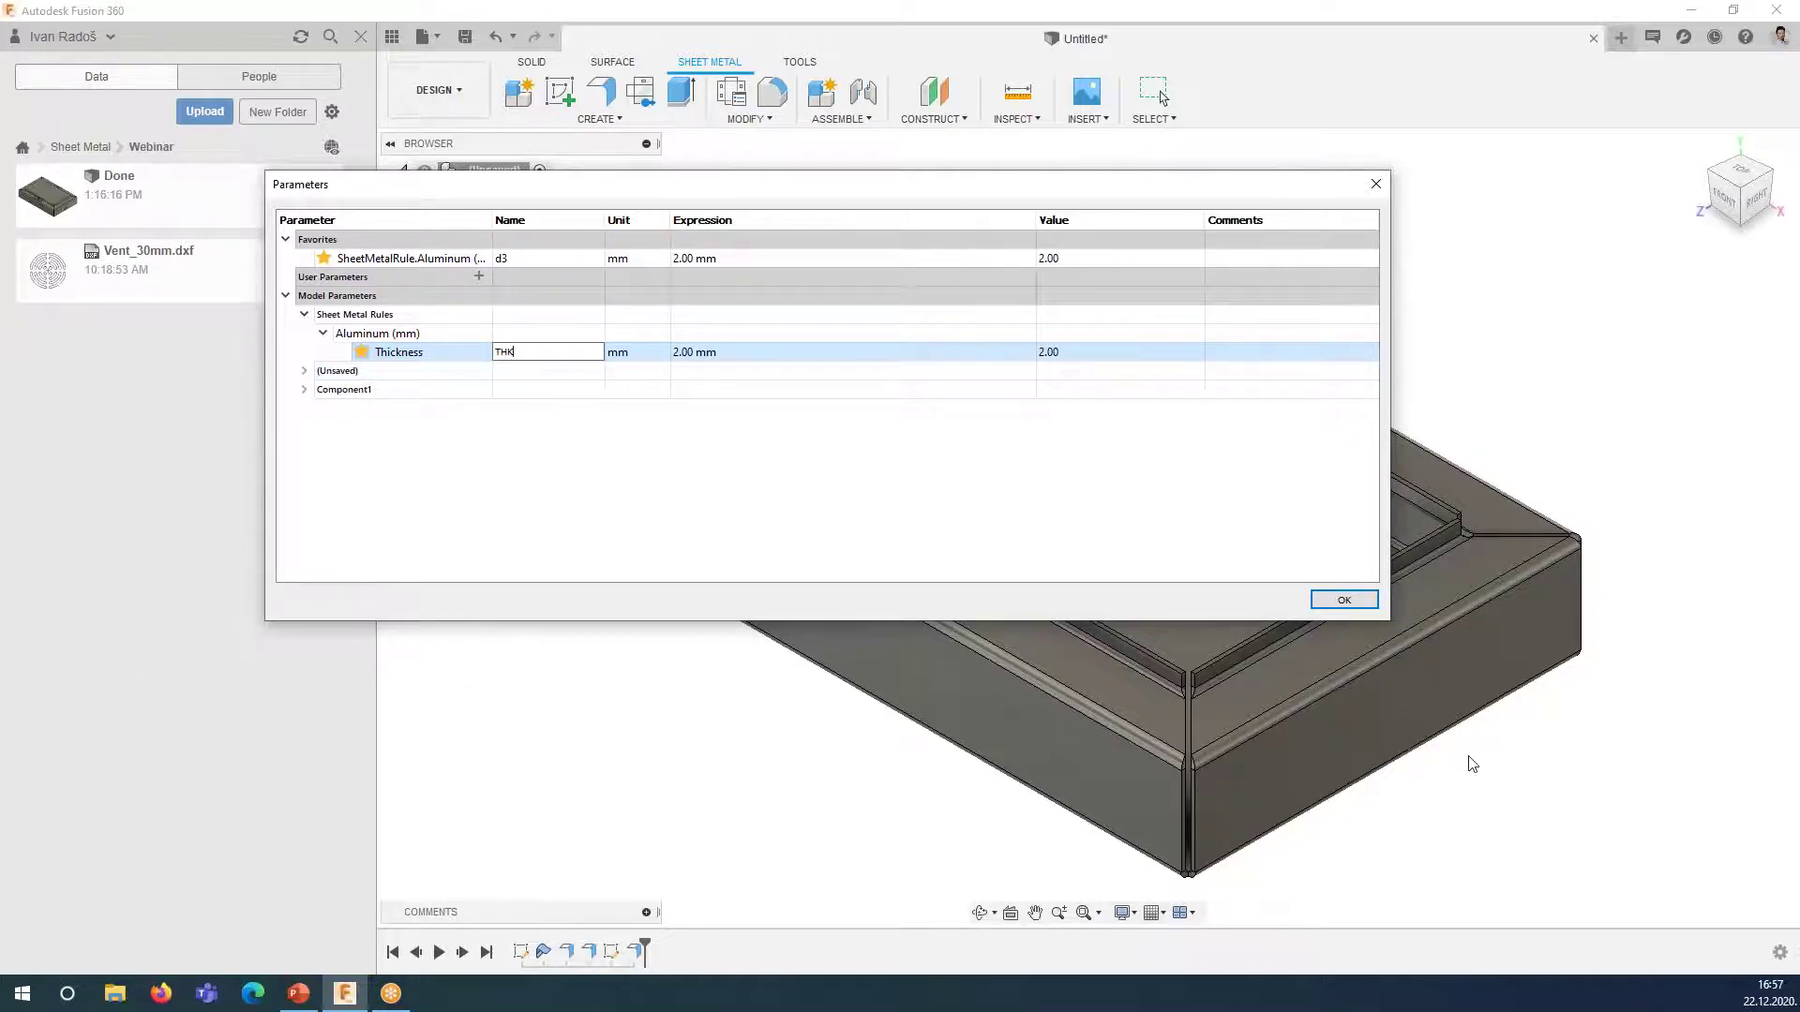
pyautogui.click(1346, 601)
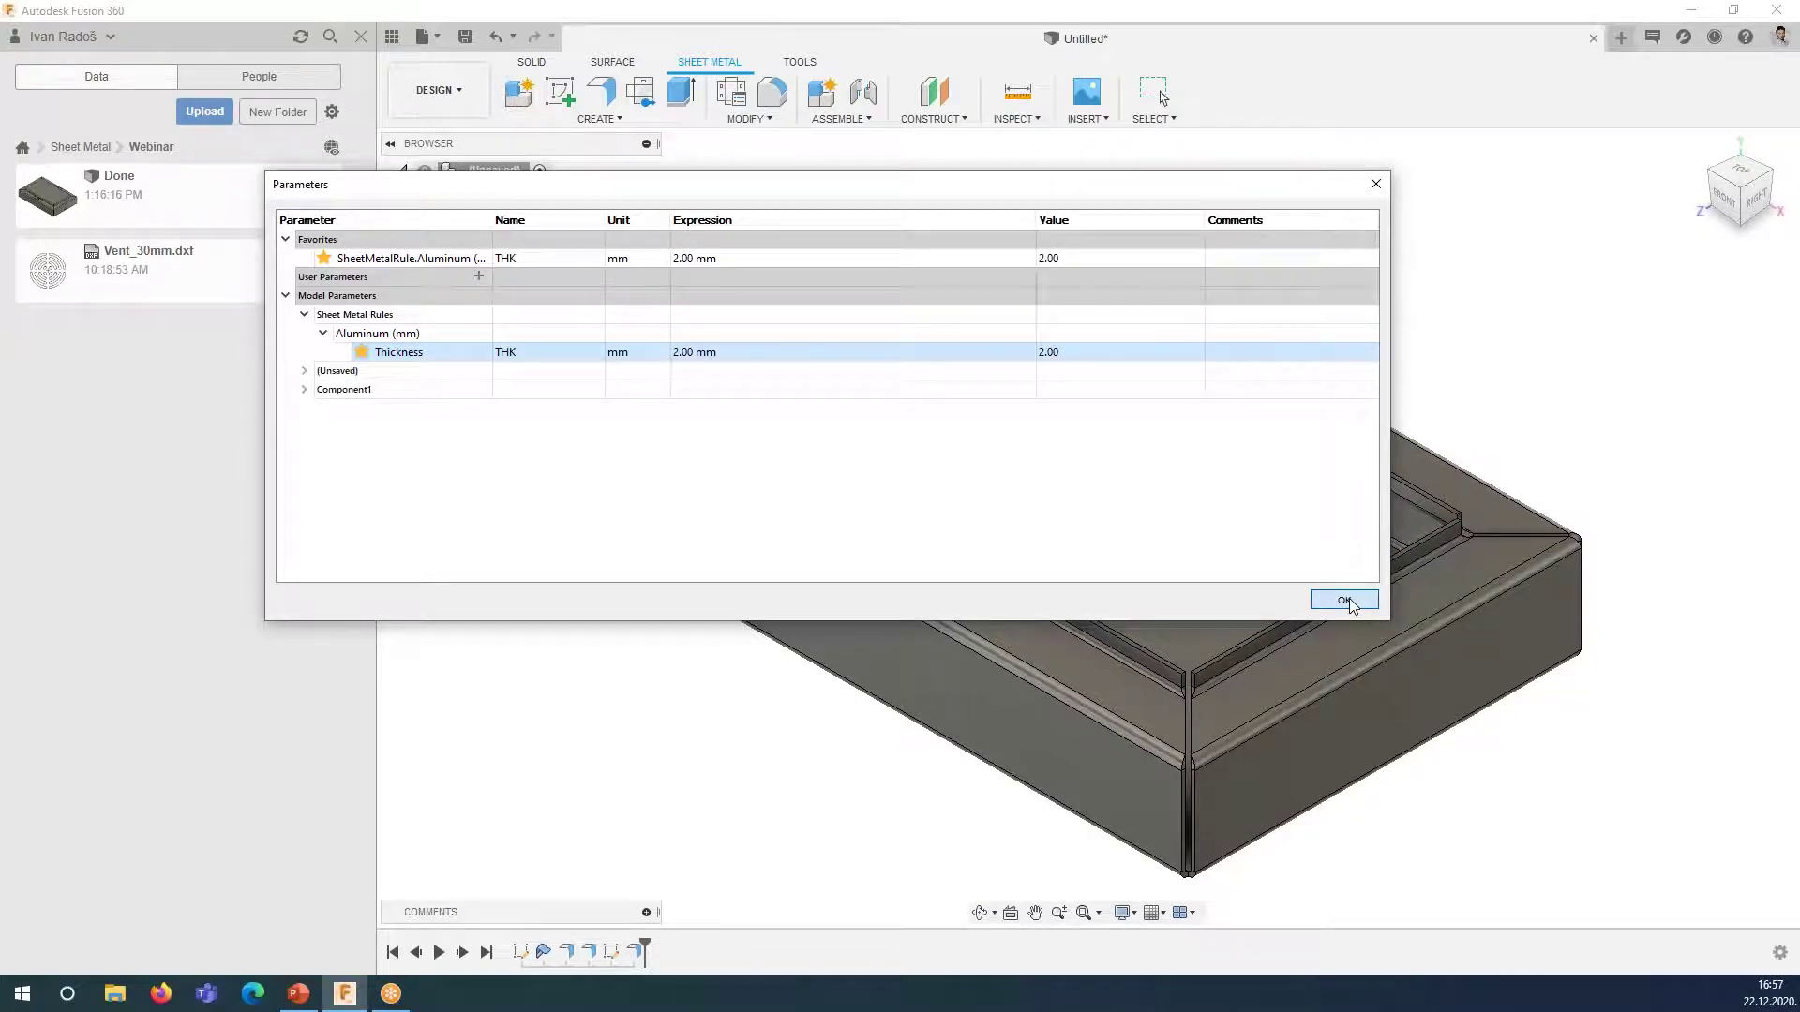
# - Review the Sketch1 and Sketch2 dimension parameters, then close the parameters table
pyautogui.click(303, 371)
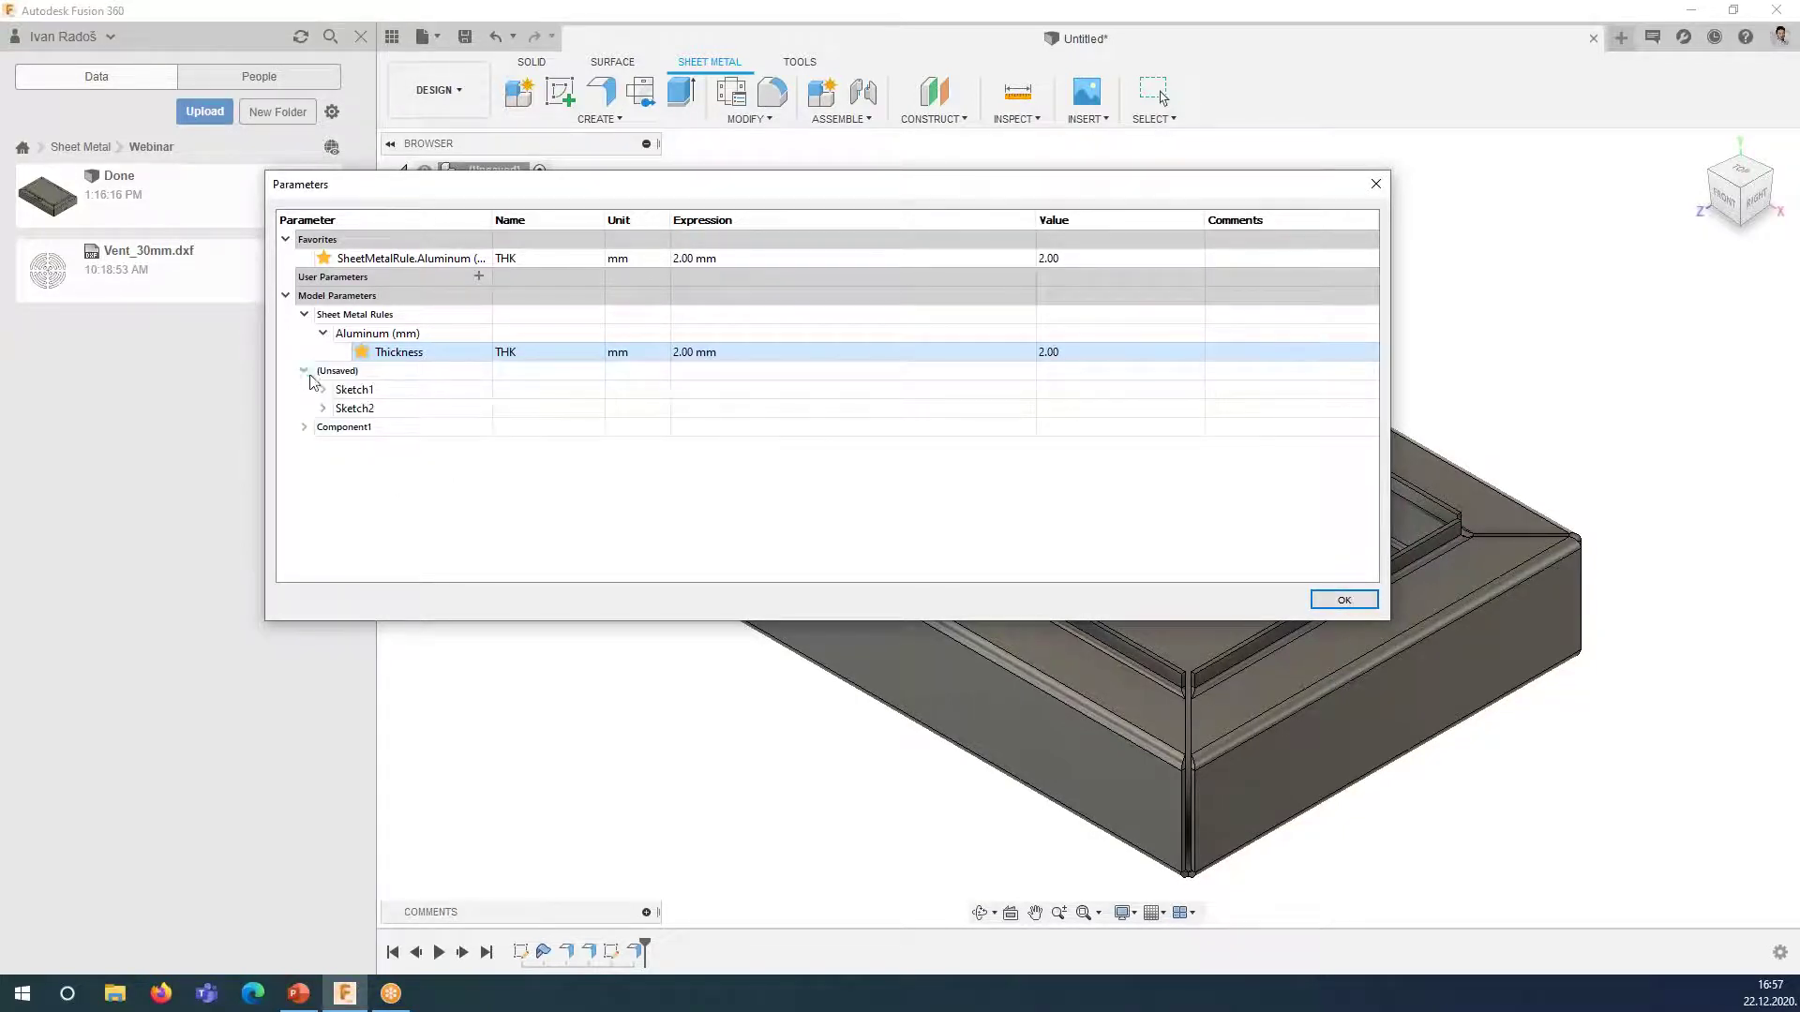
pyautogui.click(324, 389)
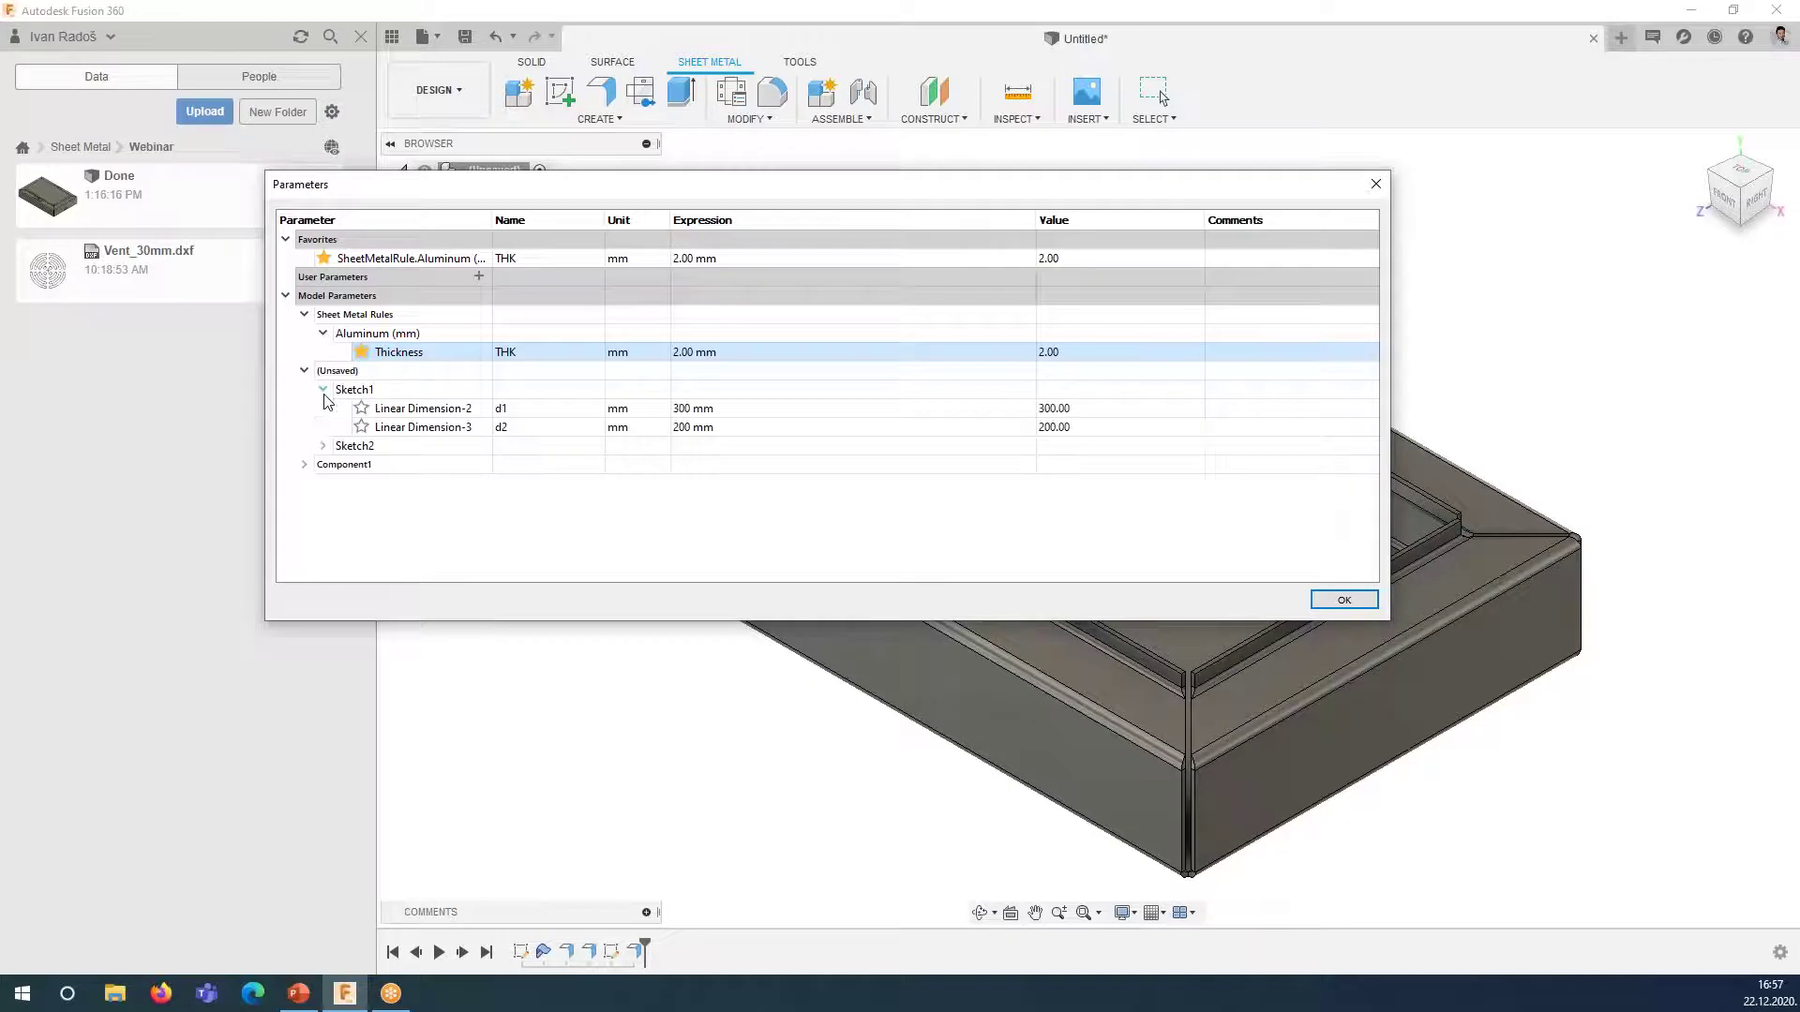
pyautogui.click(323, 446)
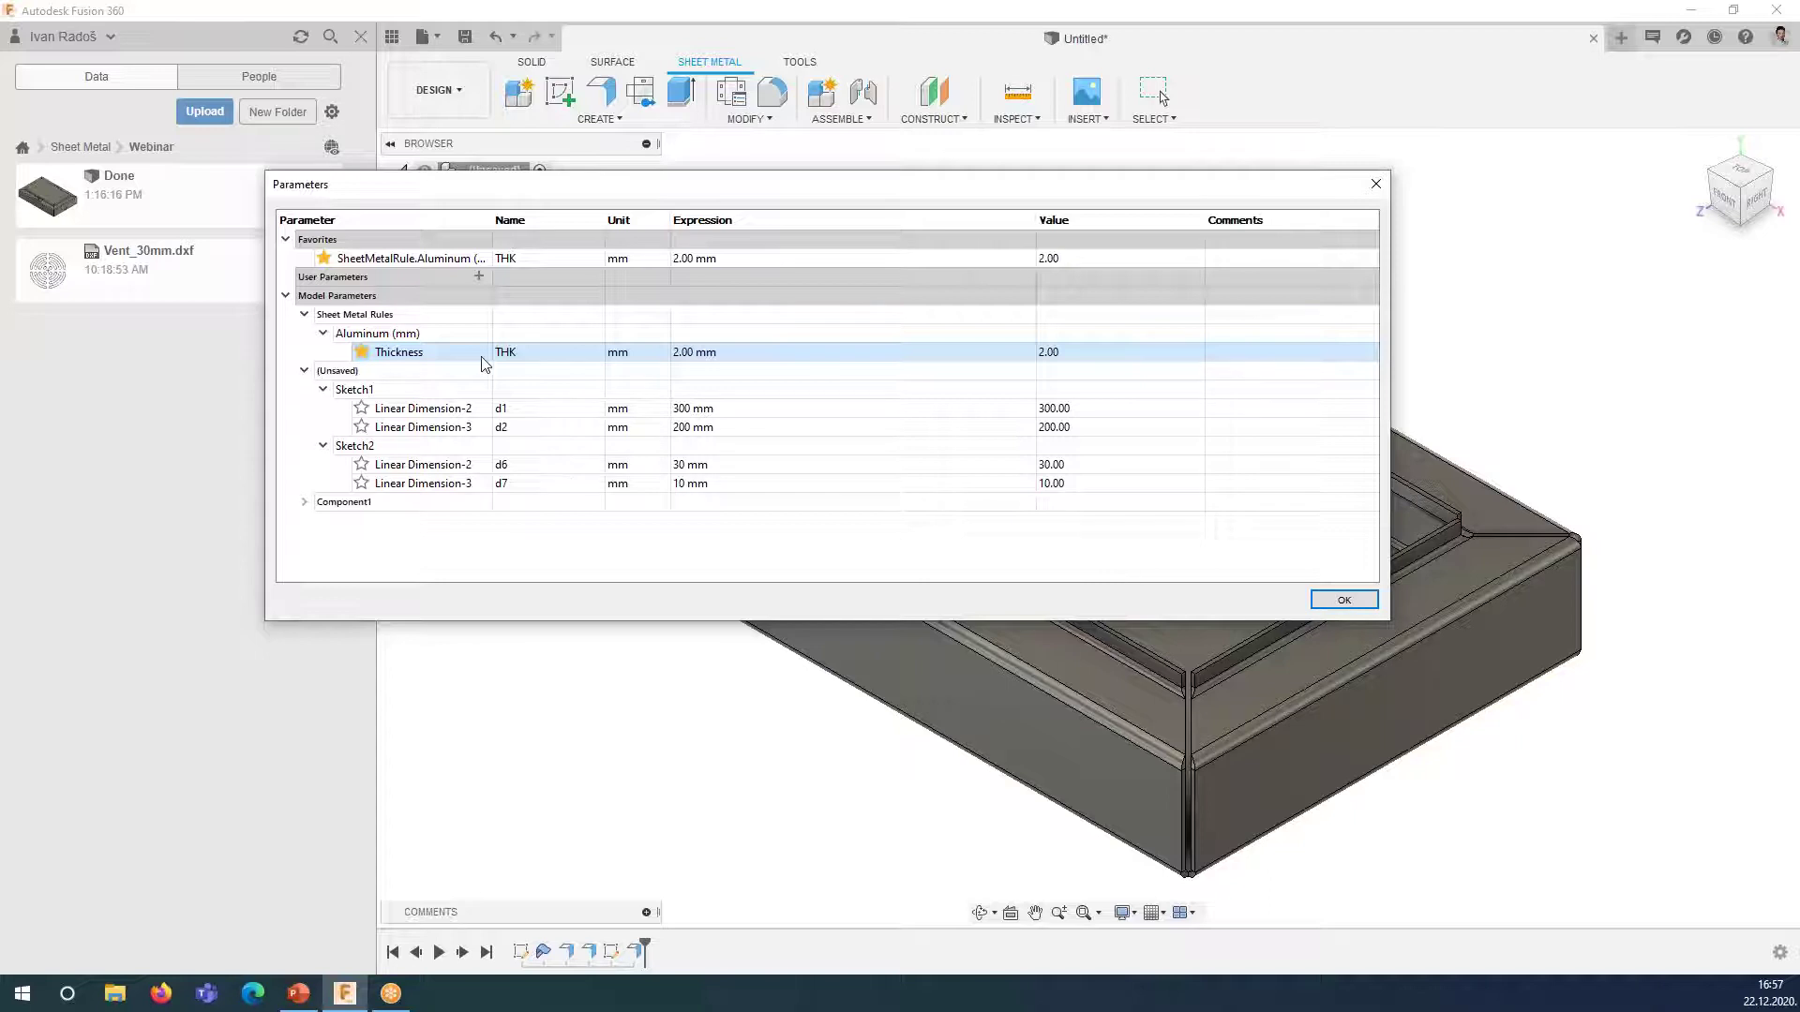
pyautogui.click(1345, 600)
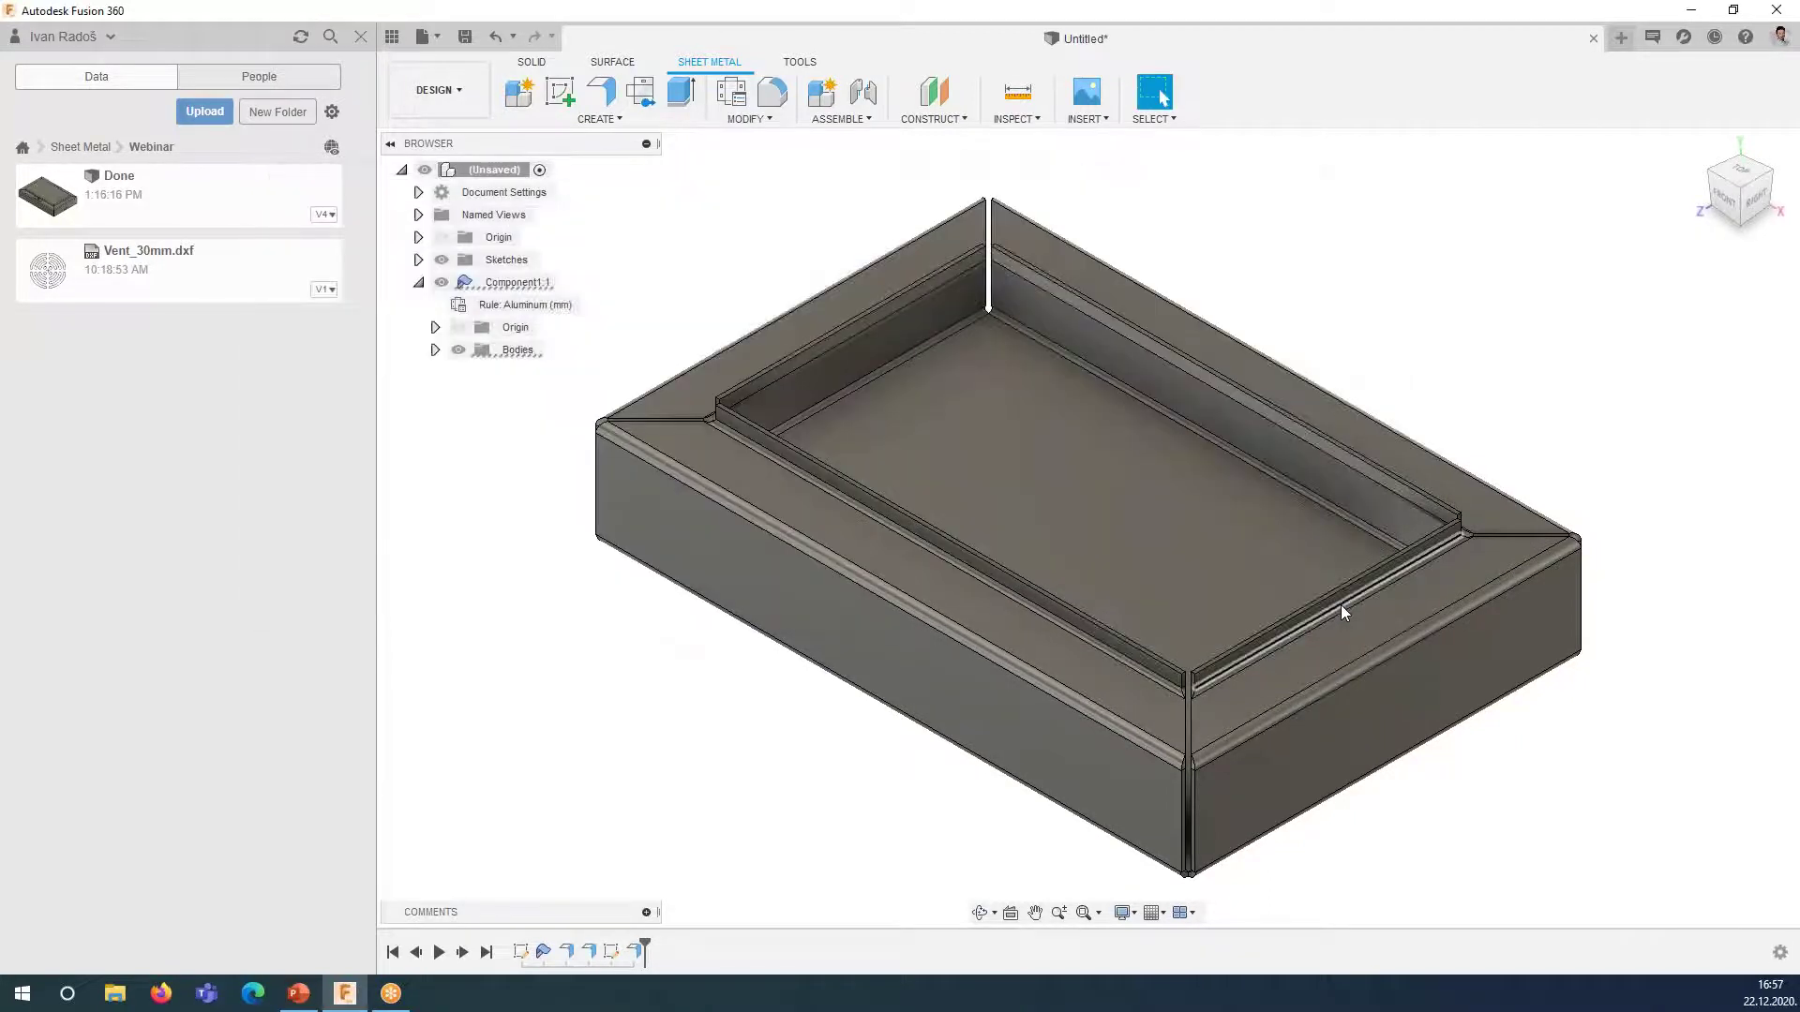
# - Pan the view and create a new sketch on the box's side plane
pyautogui.moveTo(747, 698); pyautogui.dragTo(769, 658, button='middle')
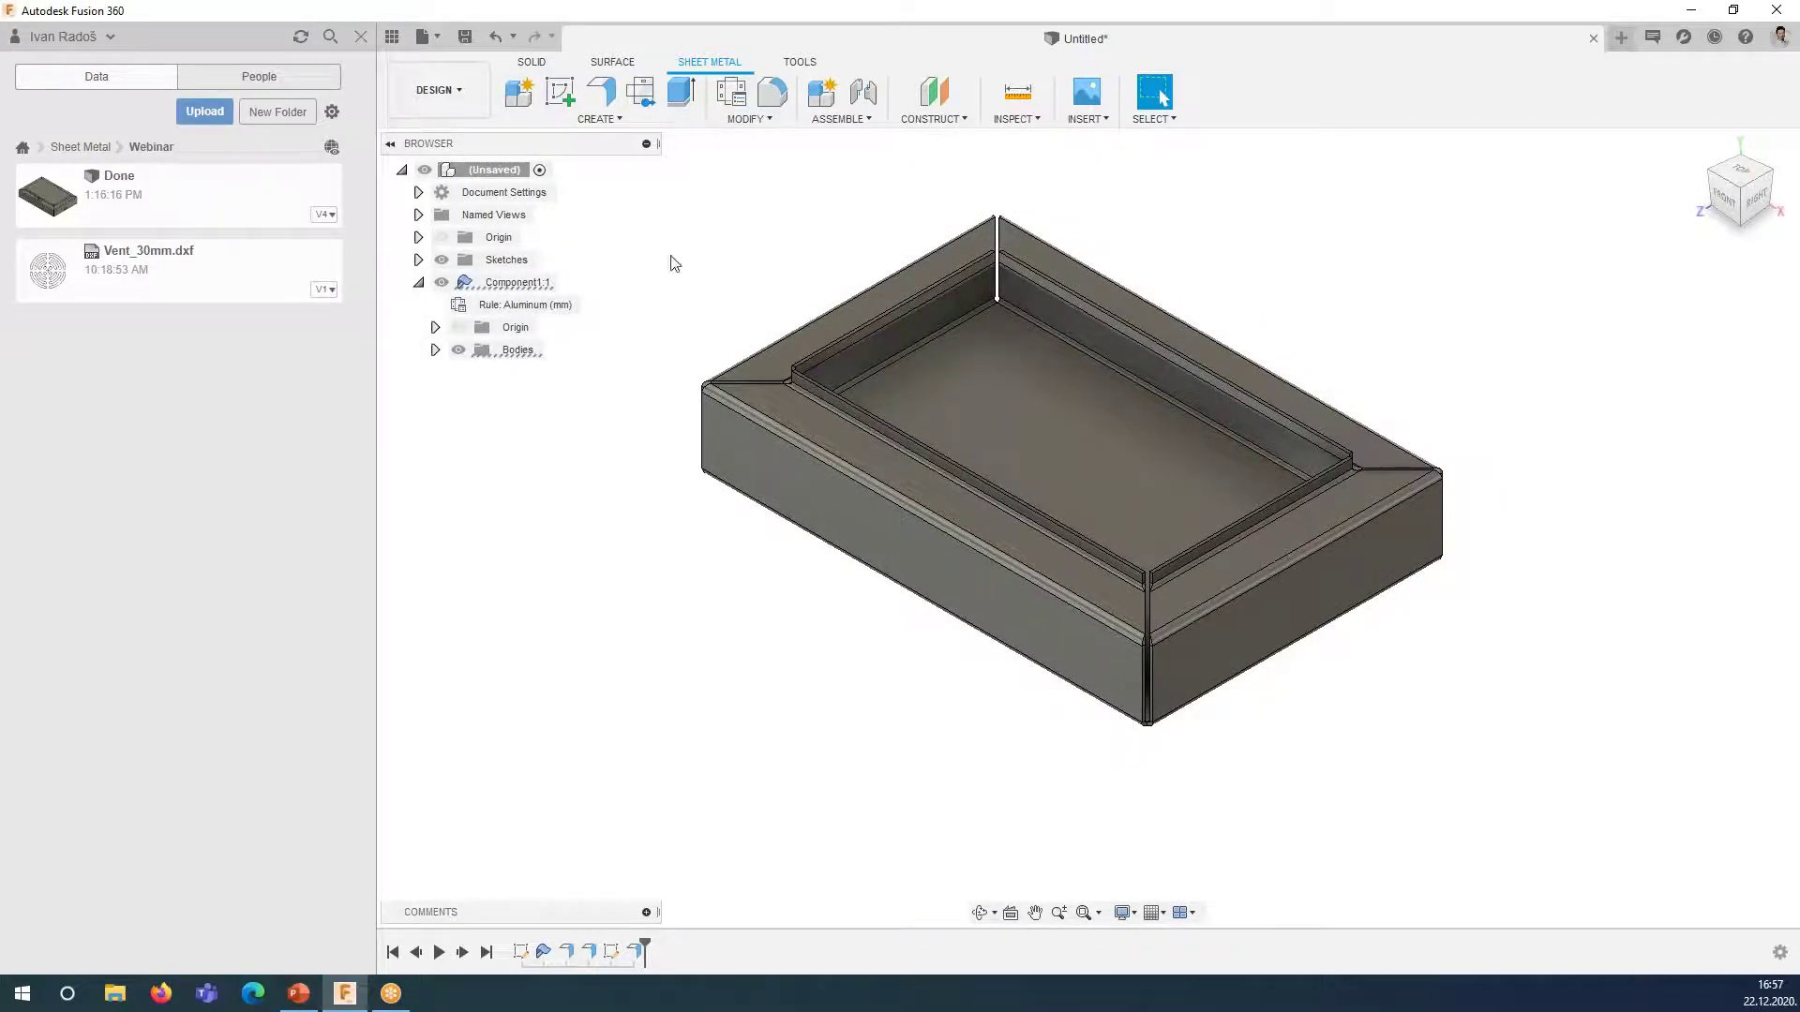
pyautogui.moveTo(1219, 720); pyautogui.dragTo(1135, 718, button='middle')
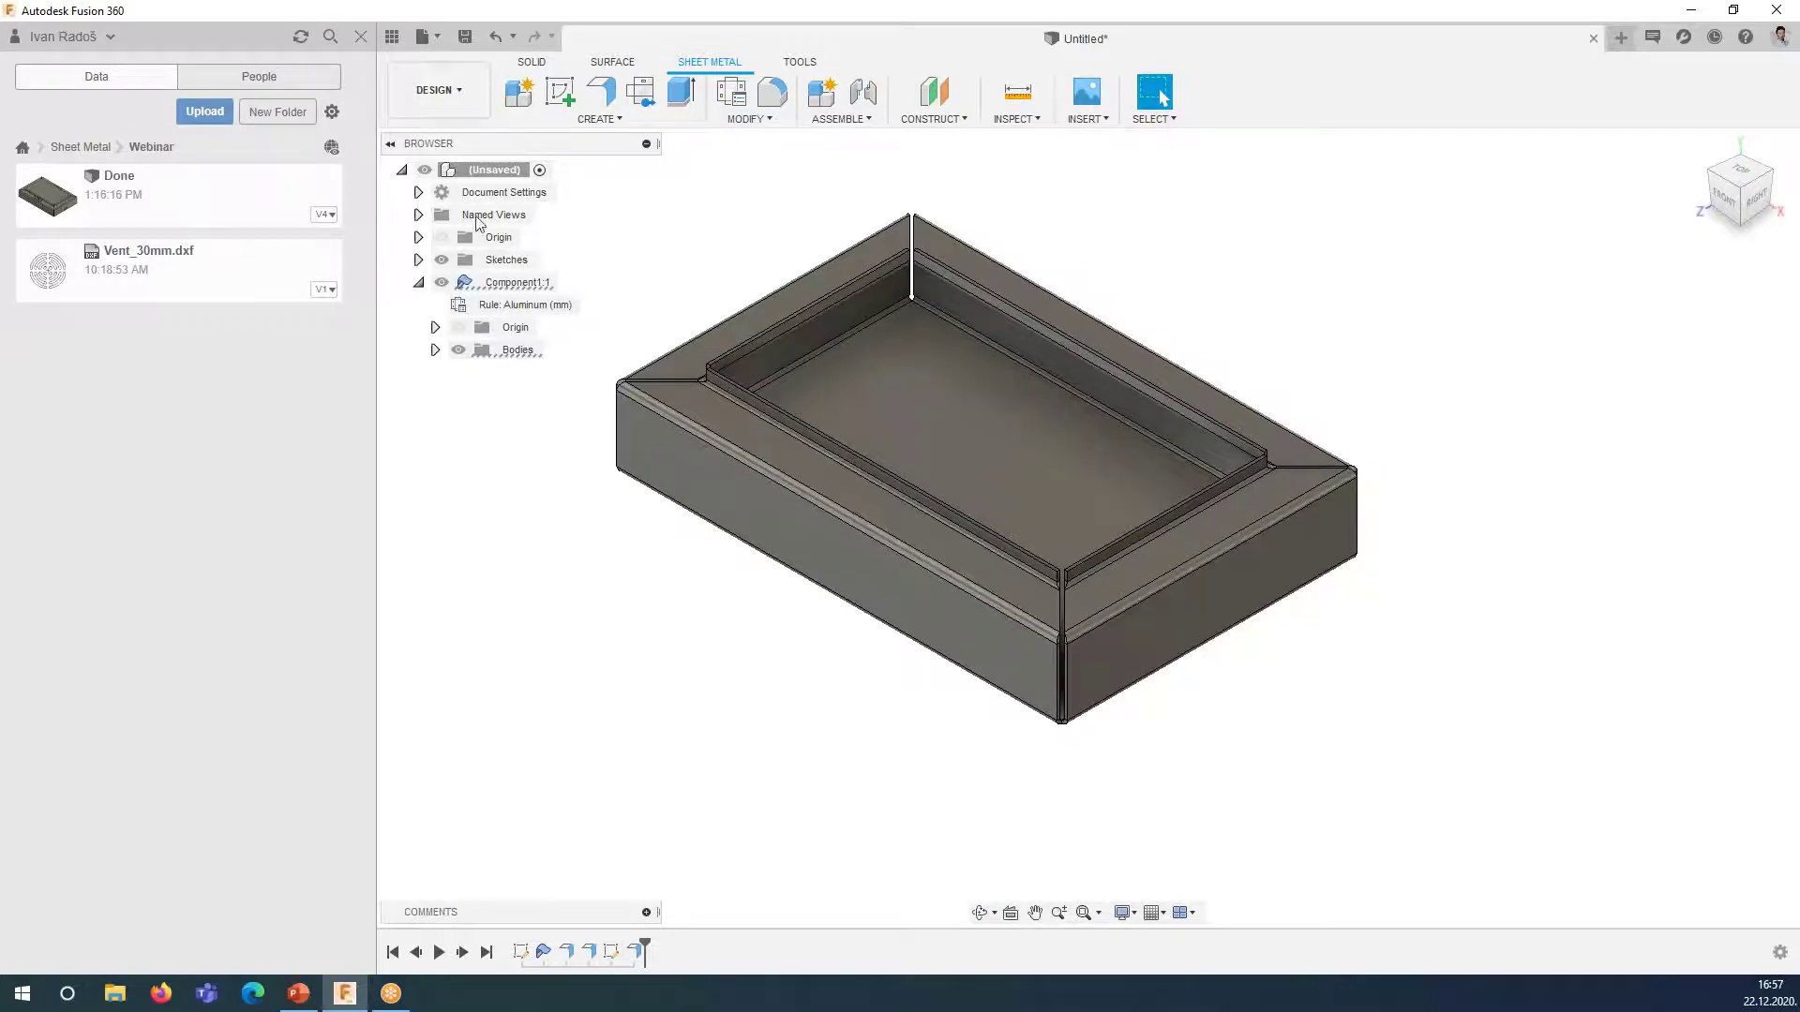
pyautogui.click(565, 98)
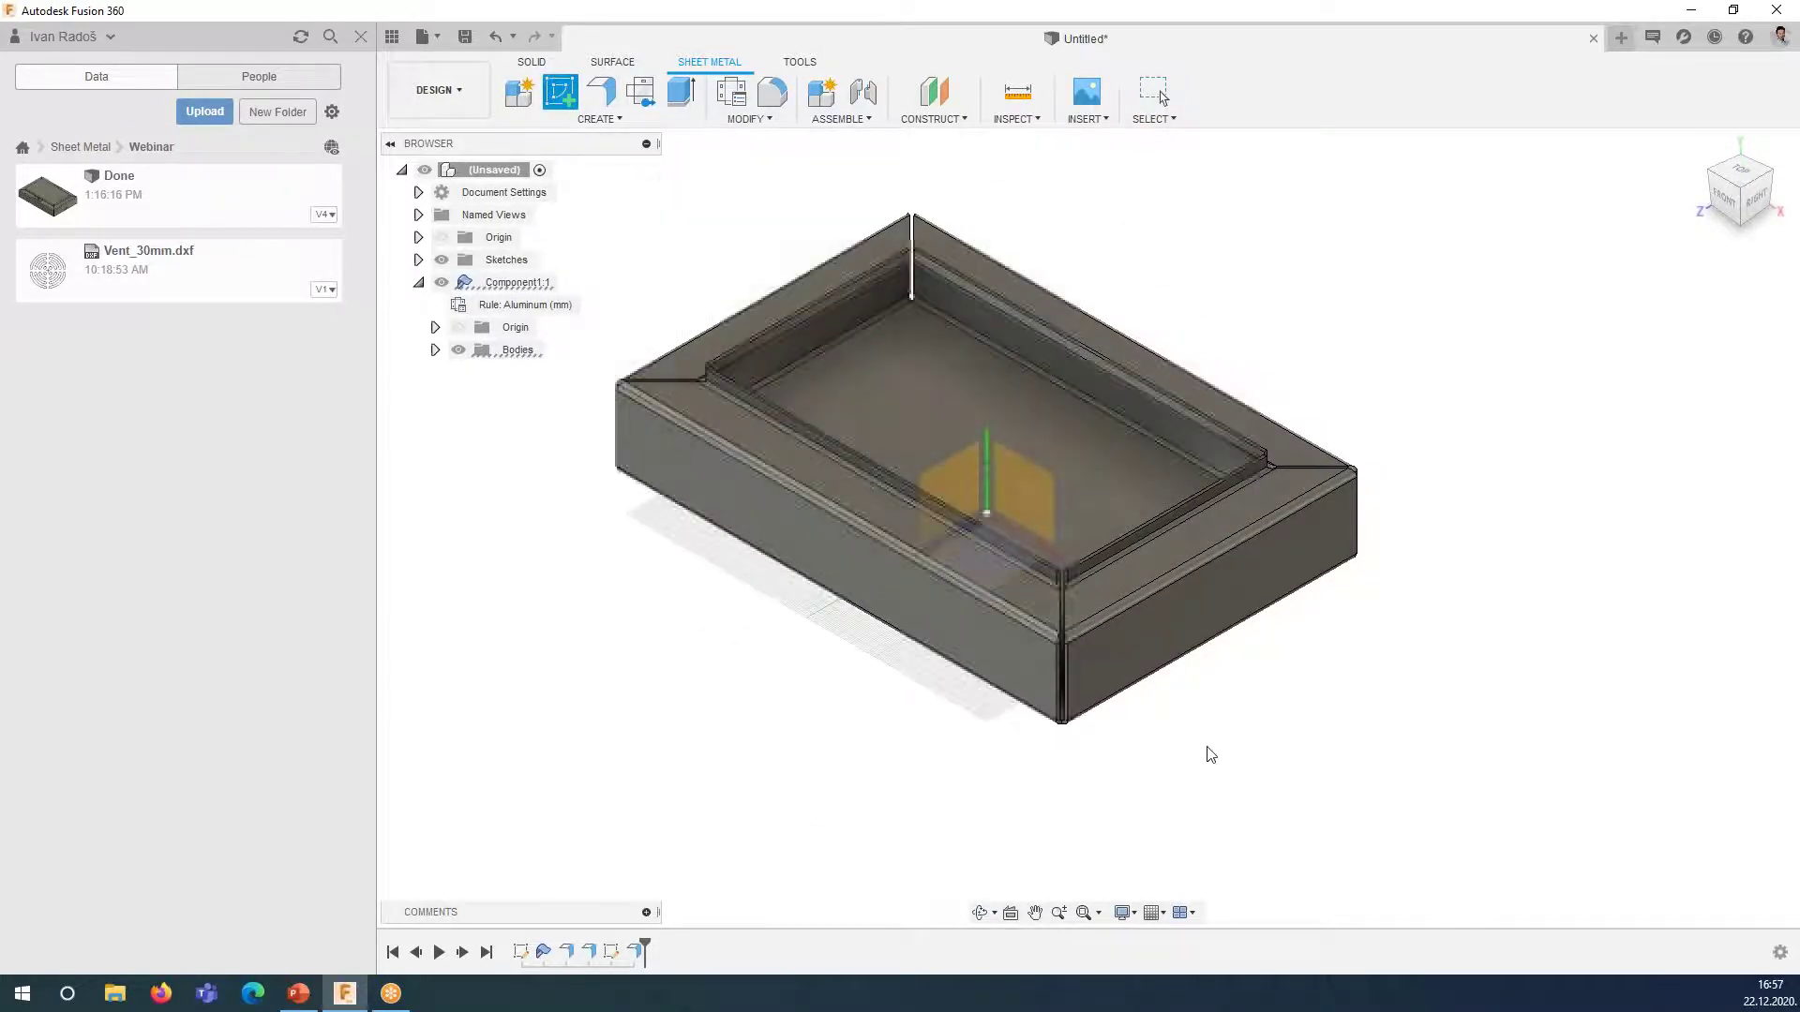
pyautogui.click(1222, 604)
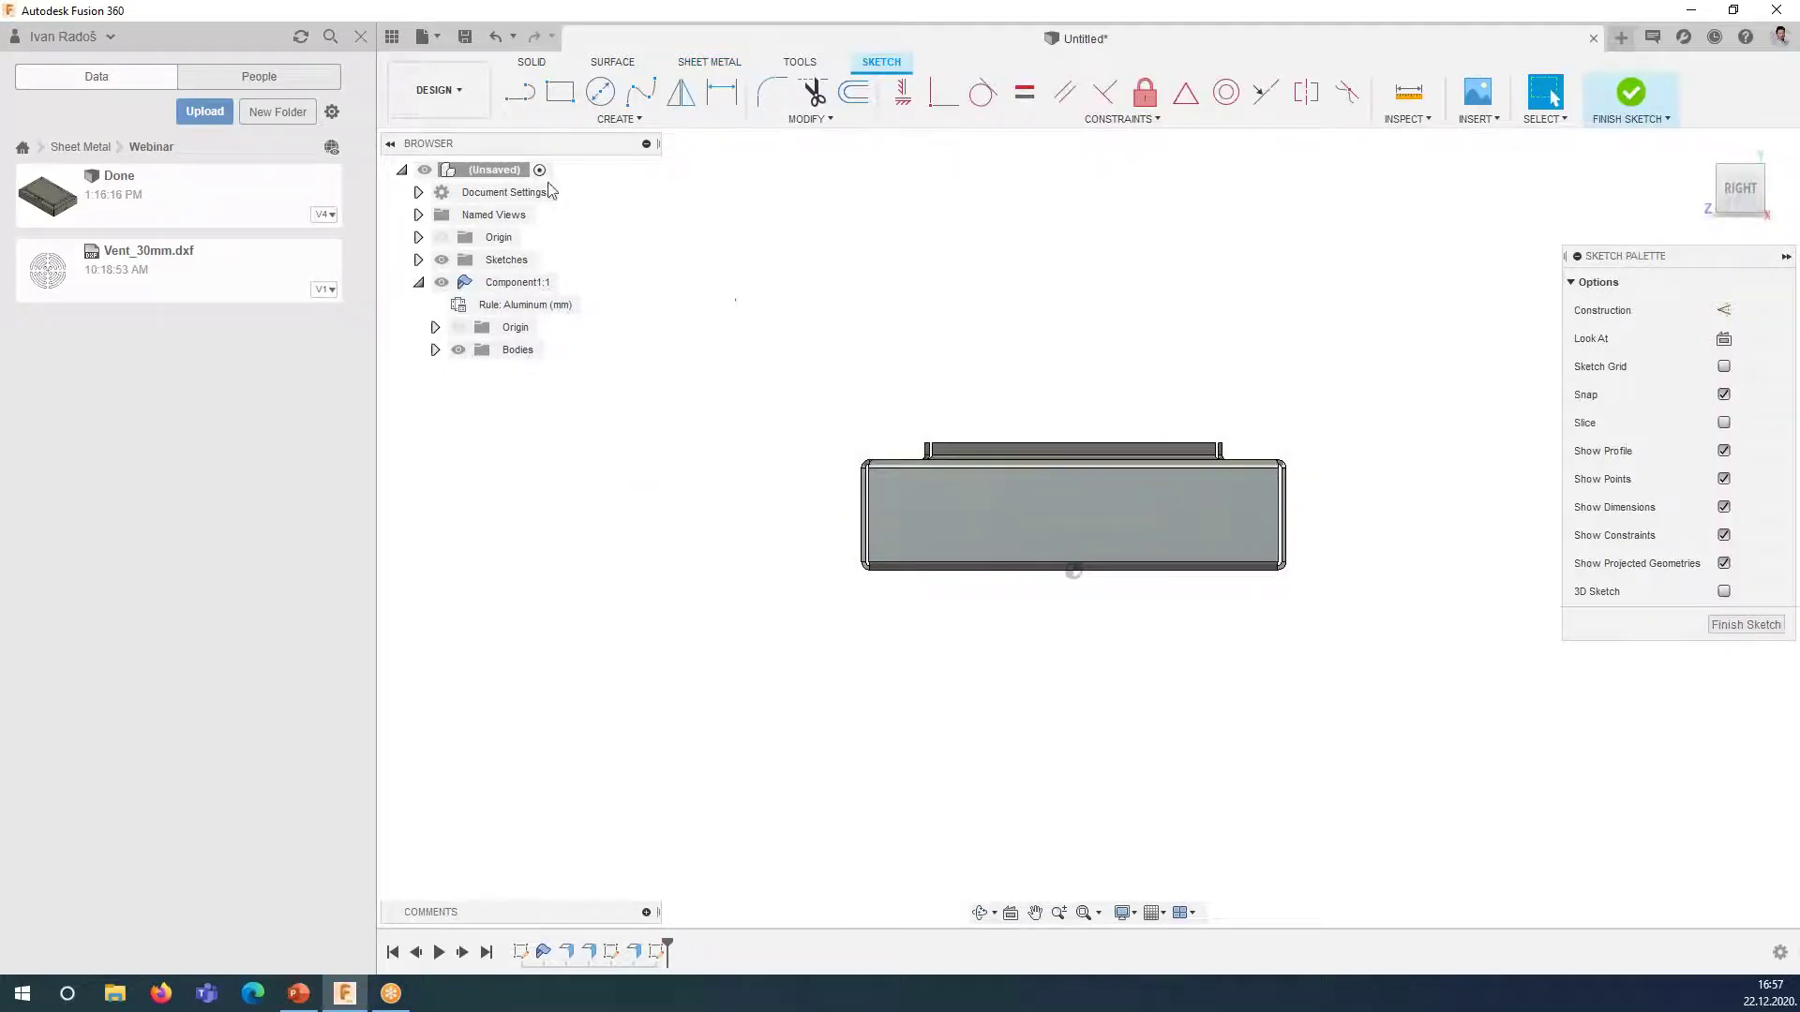
# - Draw a closed arched slot with a bottom line, straight sides and a tangent-arc top
pyautogui.click(520, 92)
pyautogui.scroll(2, 1021, 563)
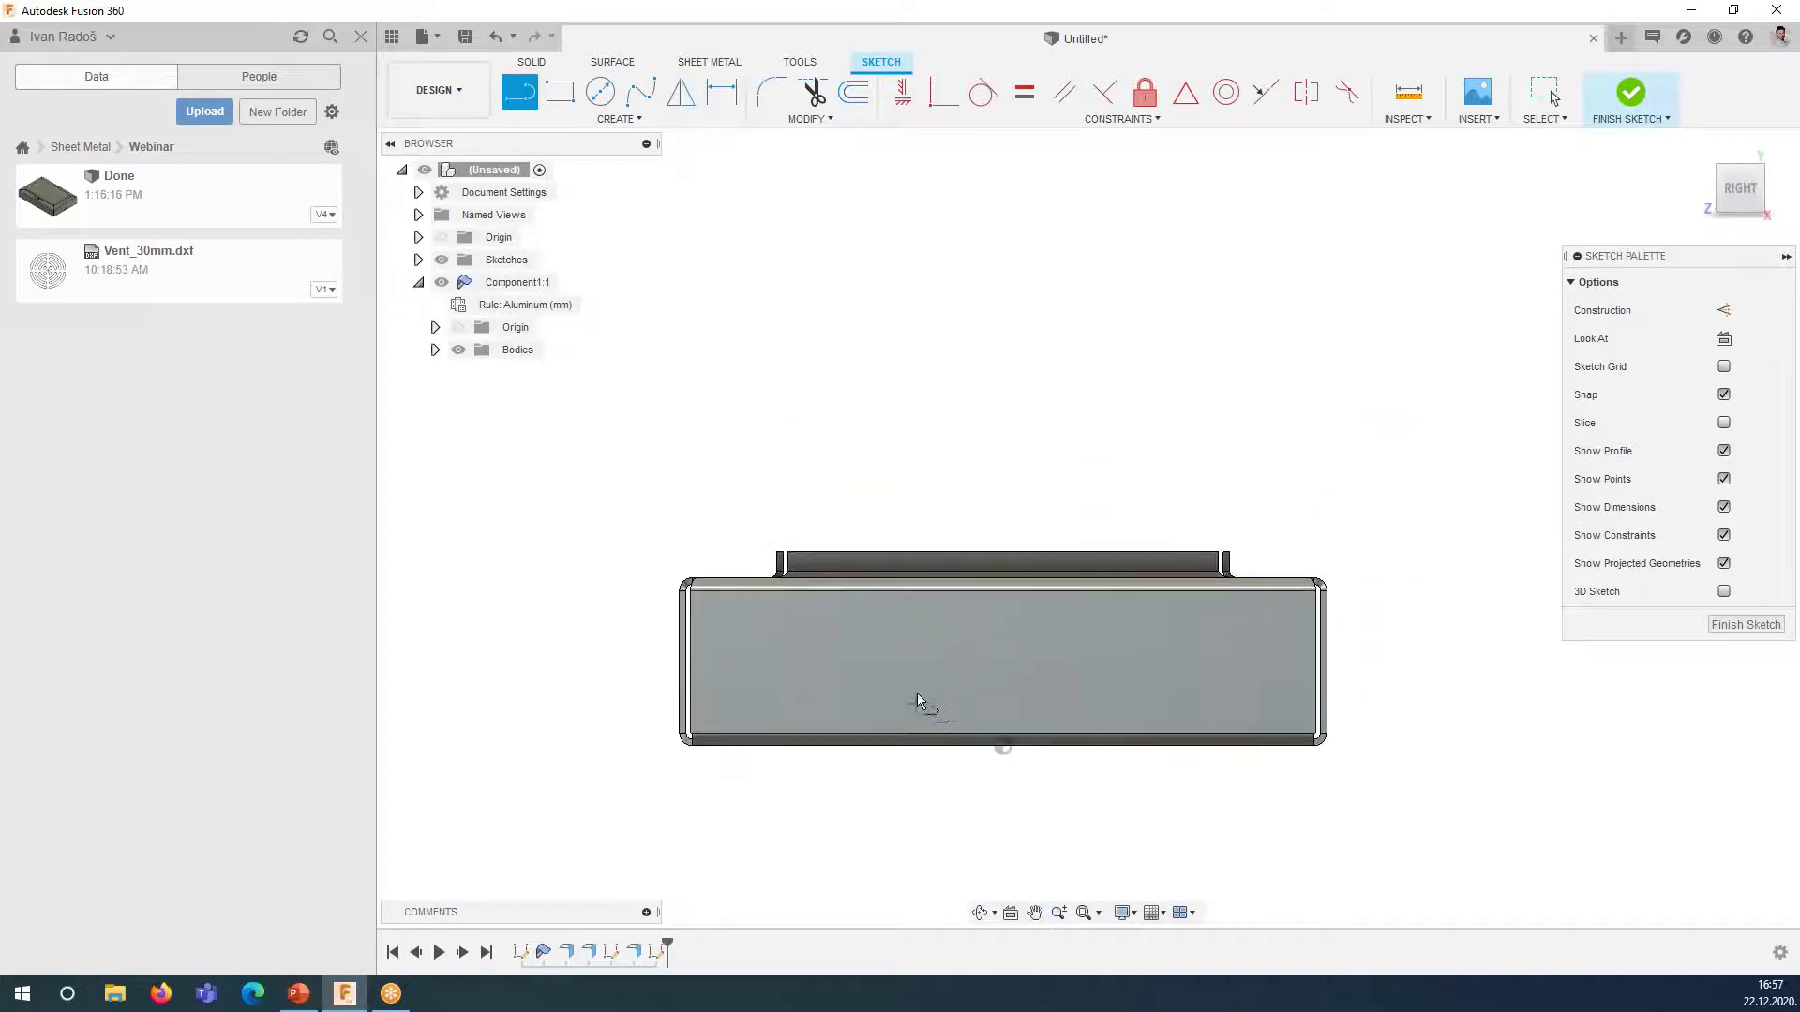
pyautogui.click(943, 708)
pyautogui.click(1017, 707)
pyautogui.moveTo(1017, 678); pyautogui.dragTo(945, 678)
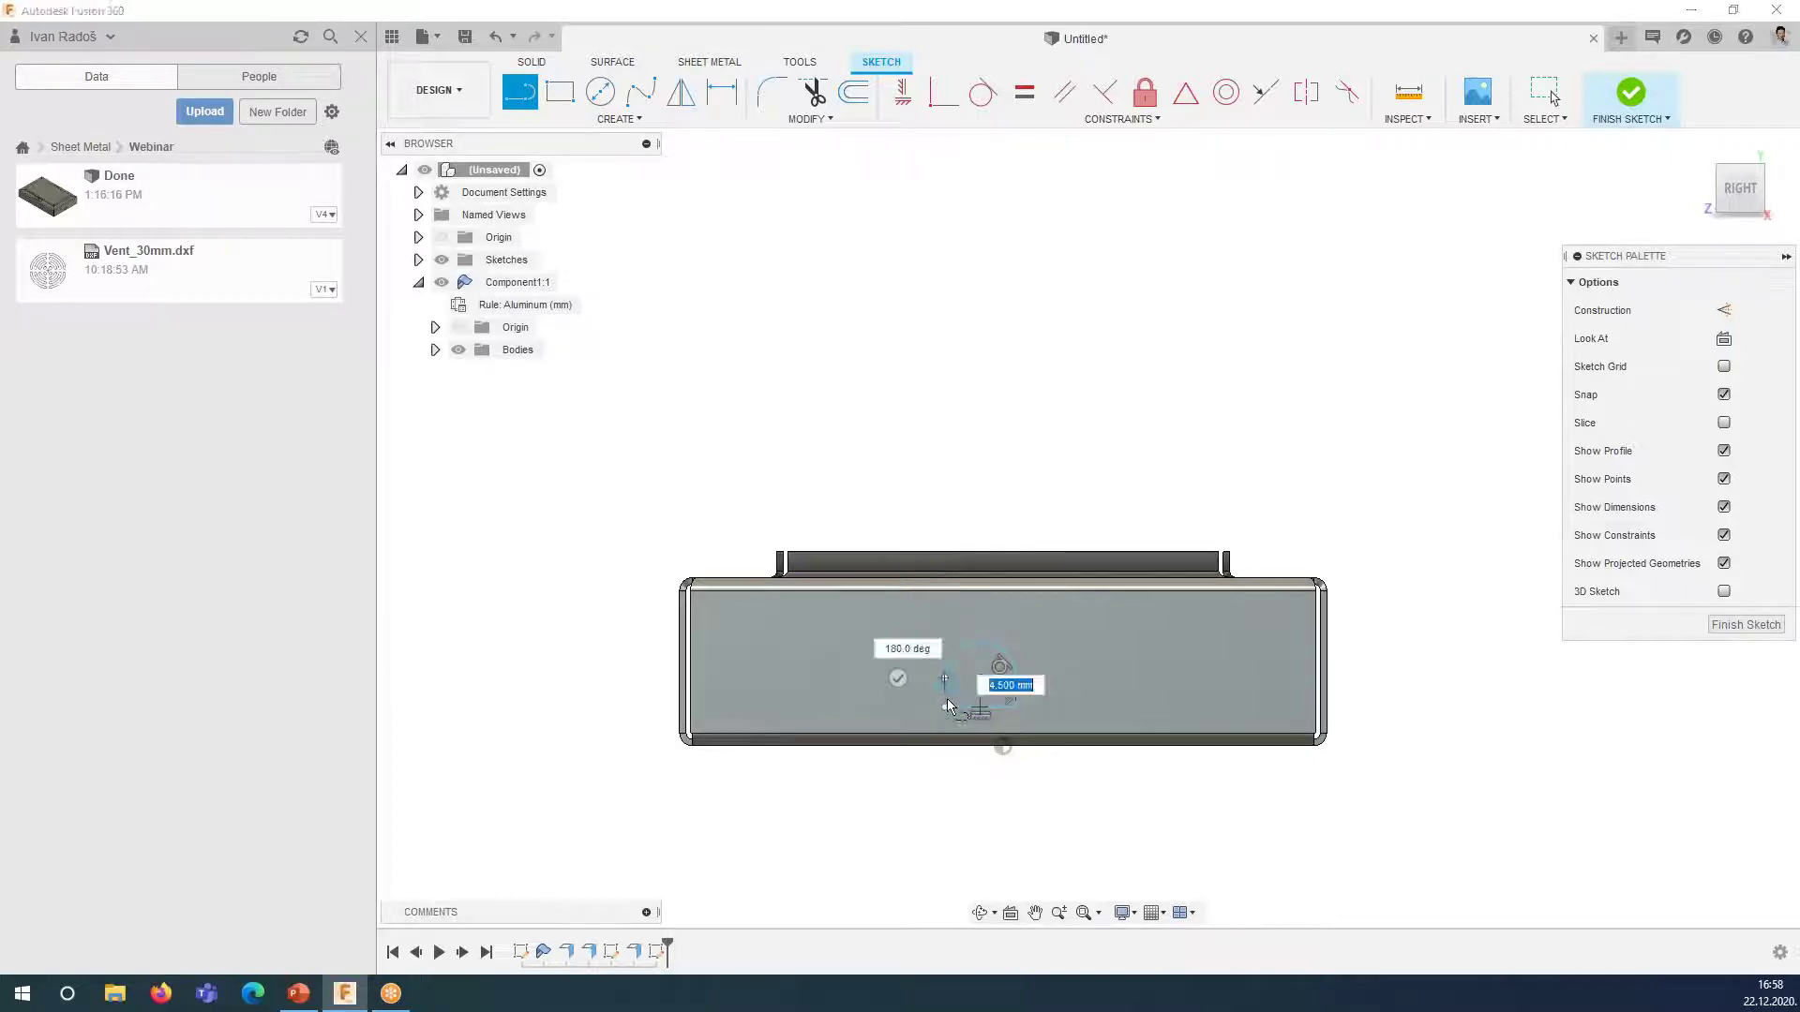
pyautogui.scroll(2, 970, 703)
pyautogui.scroll(2, 970, 701)
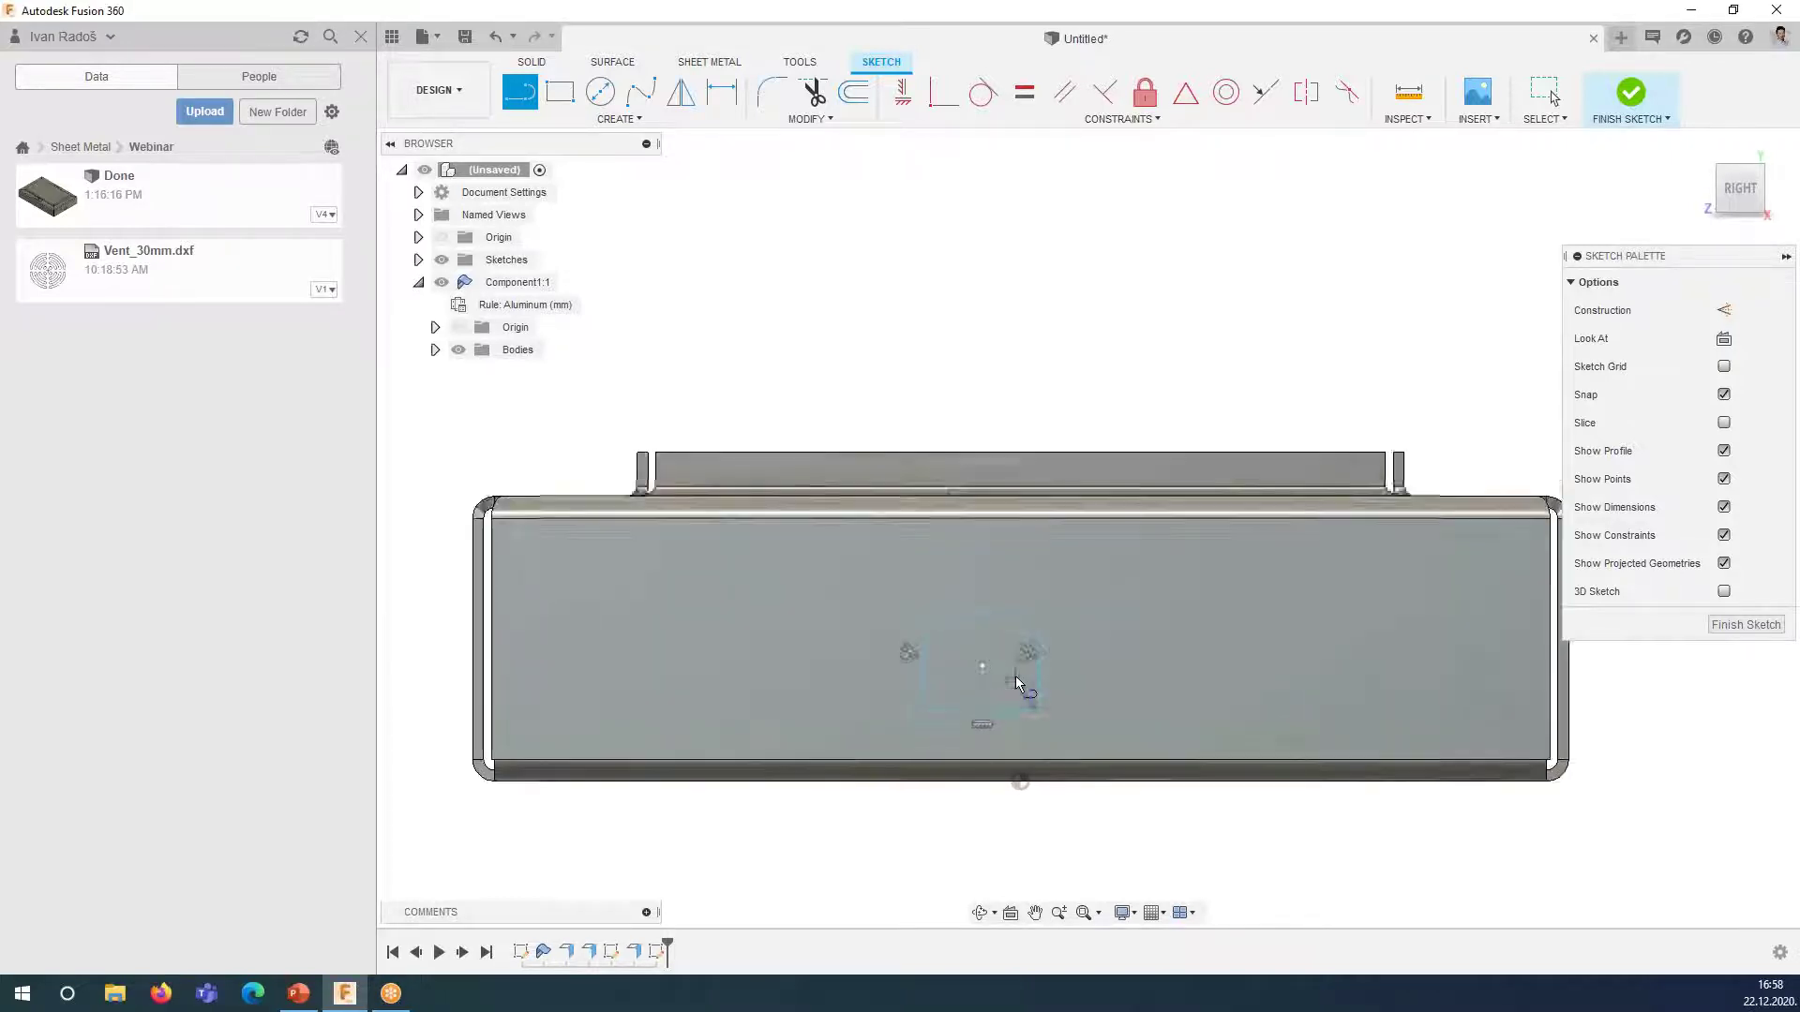
pyautogui.scroll(2, 970, 698)
pyautogui.scroll(2, 970, 692)
pyautogui.press('Escape')
pyautogui.moveTo(970, 685); pyautogui.dragTo(892, 554, button='middle')
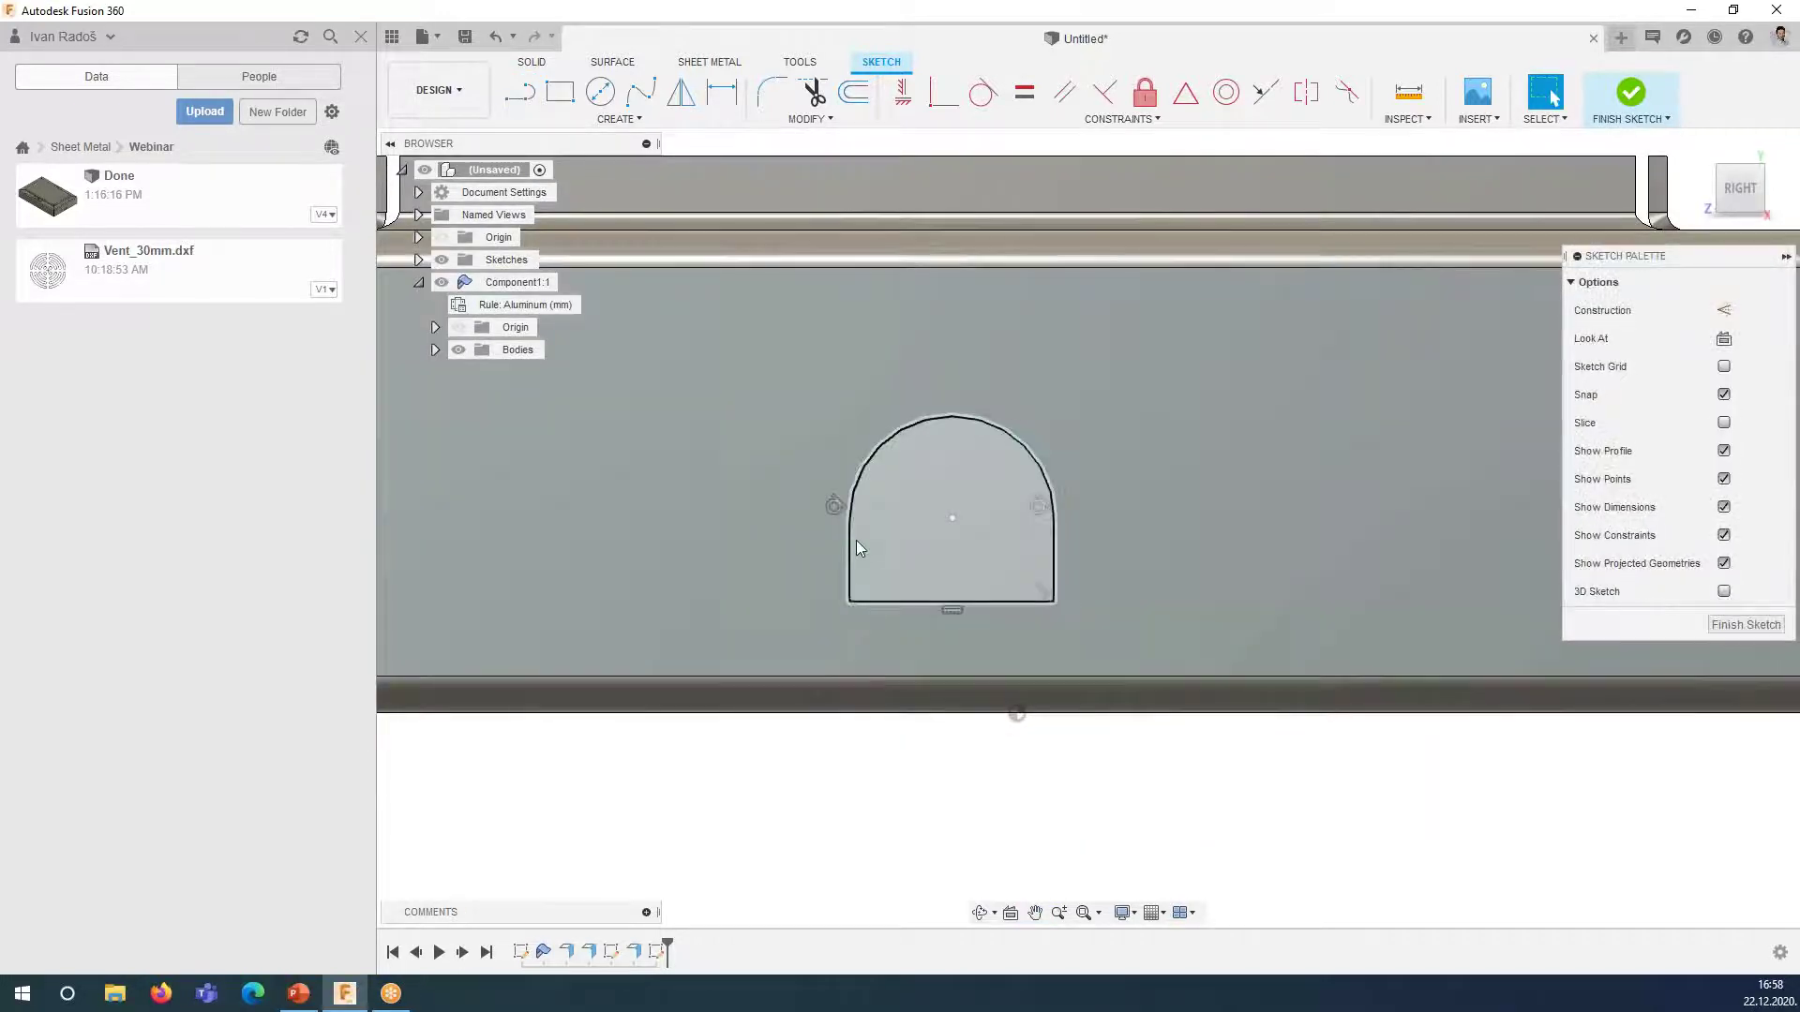
pyautogui.press('d')
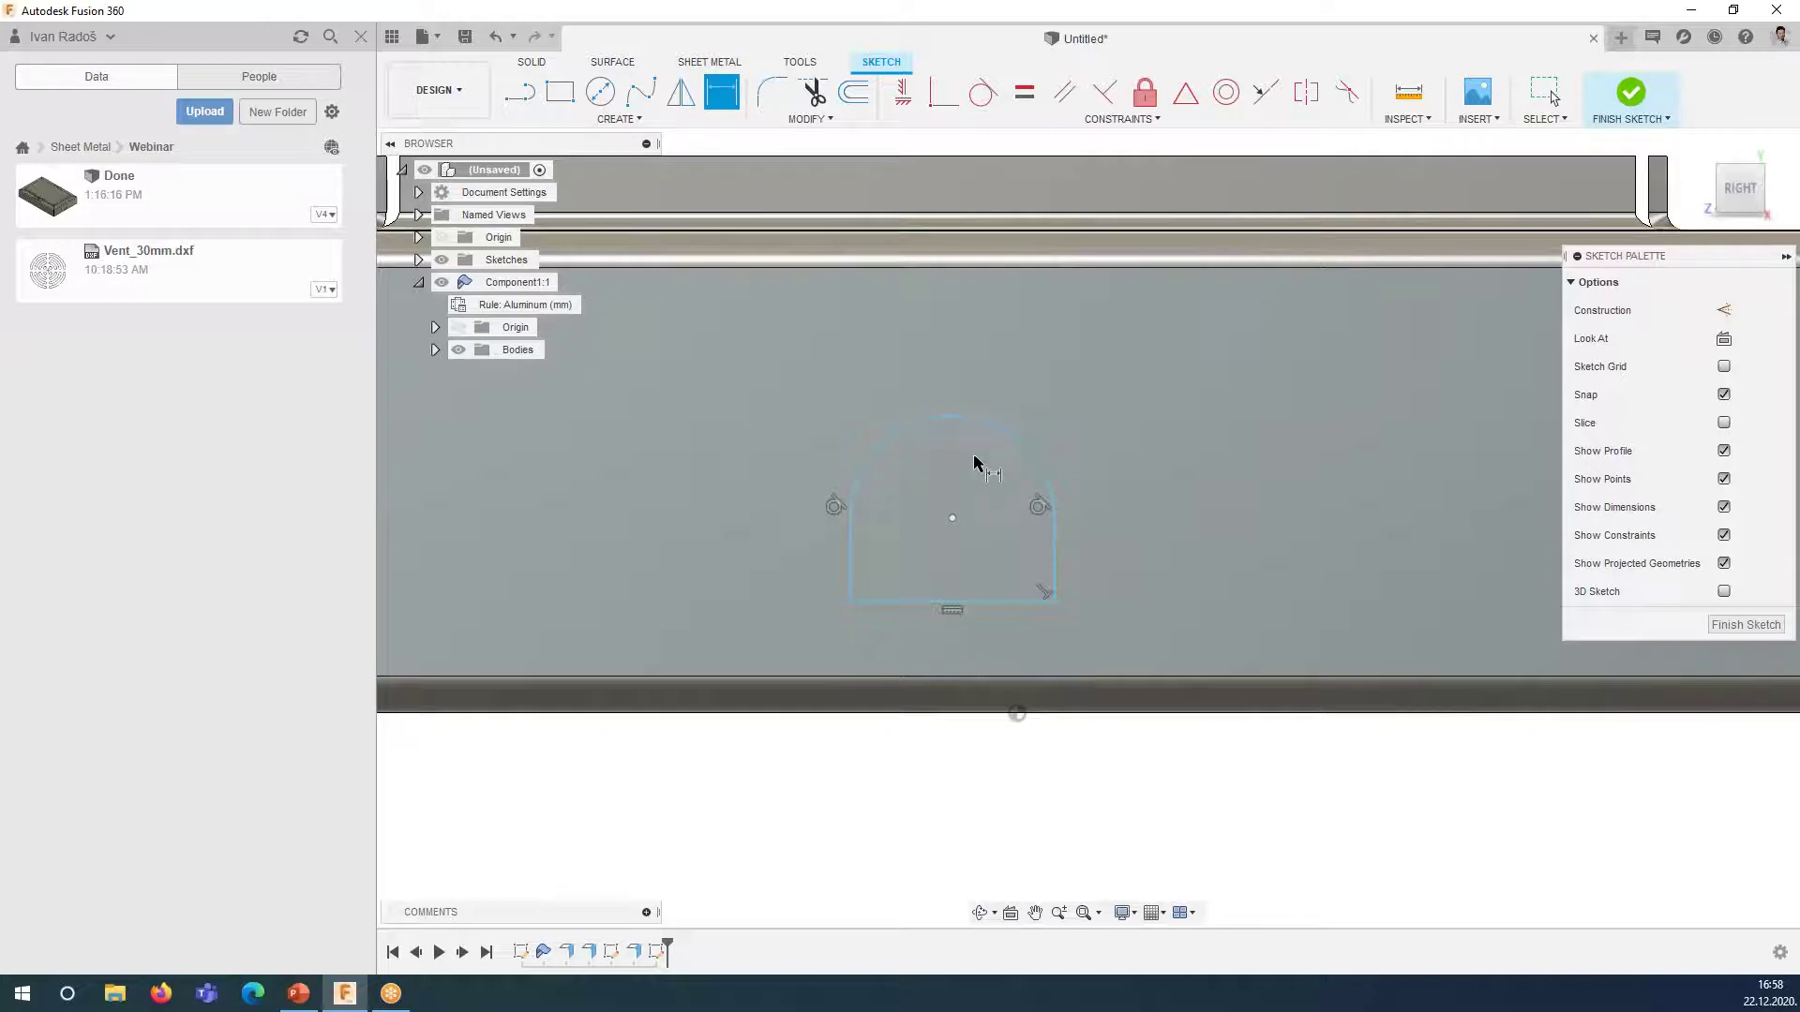
# - Dimension the slot's bottom width to 20 mm and make its left side vertical
pyautogui.click(898, 601)
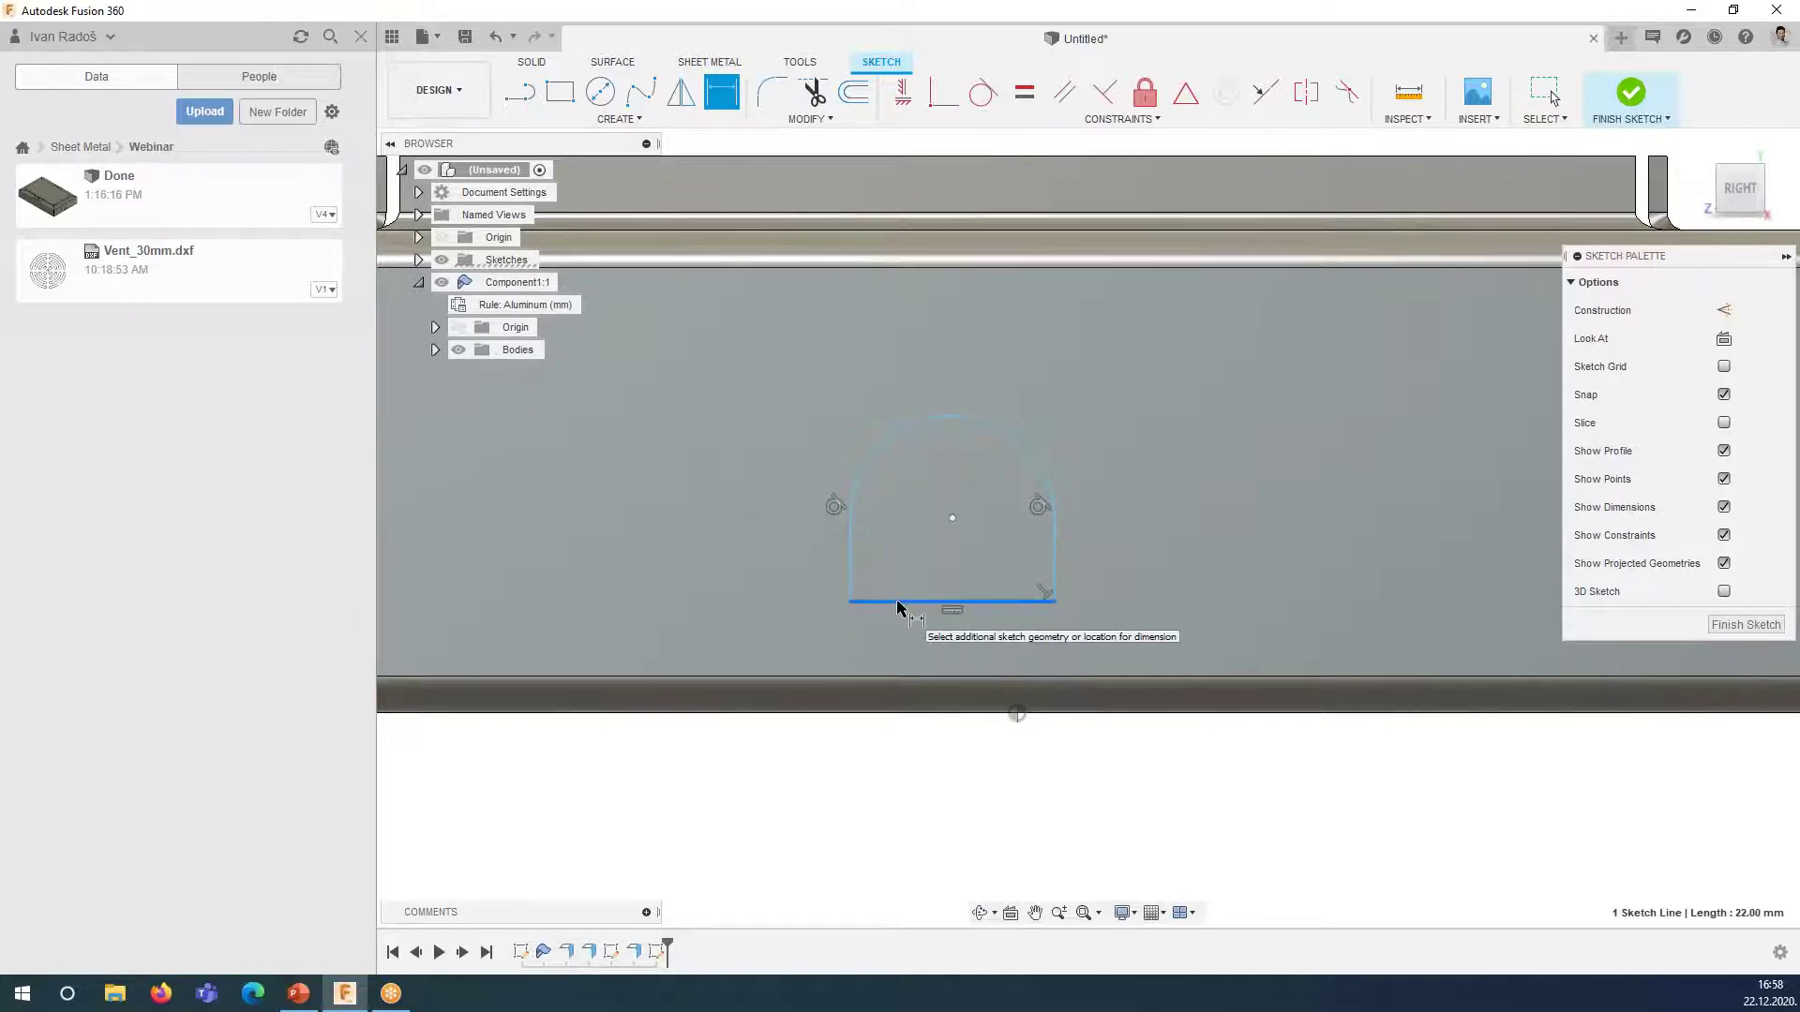
pyautogui.click(921, 645)
pyautogui.write('20')
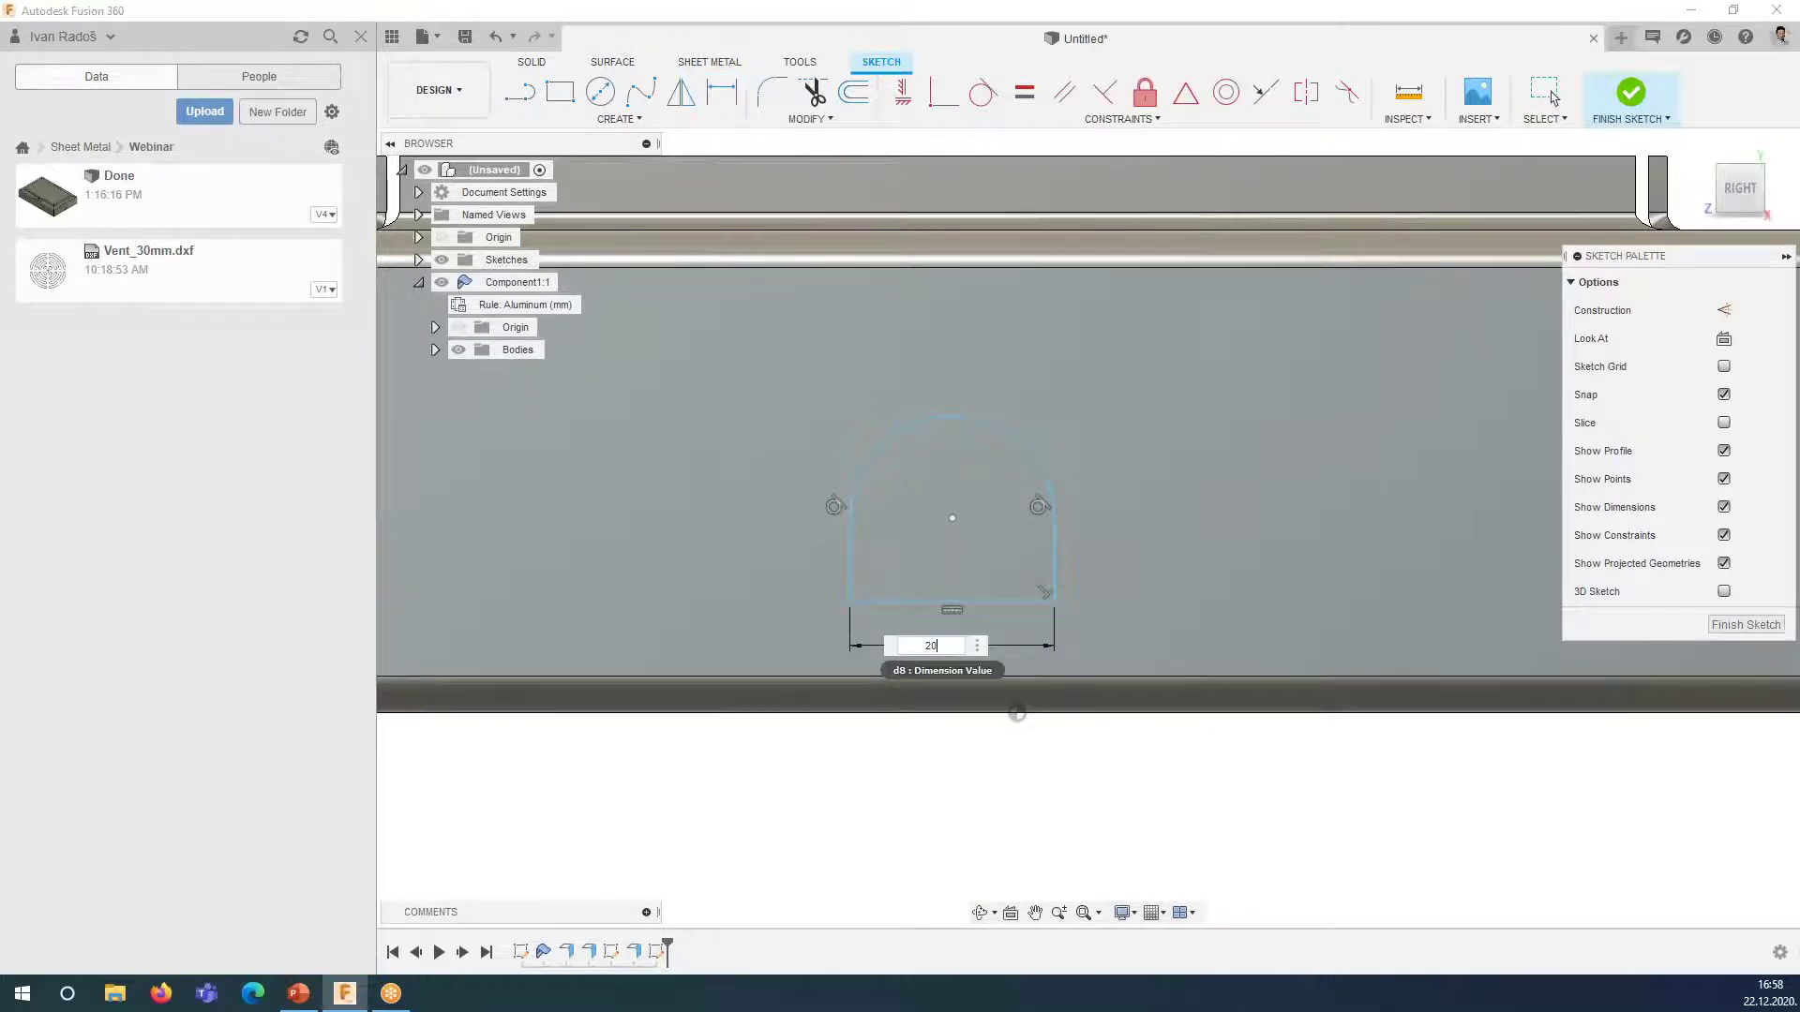
pyautogui.press('Return')
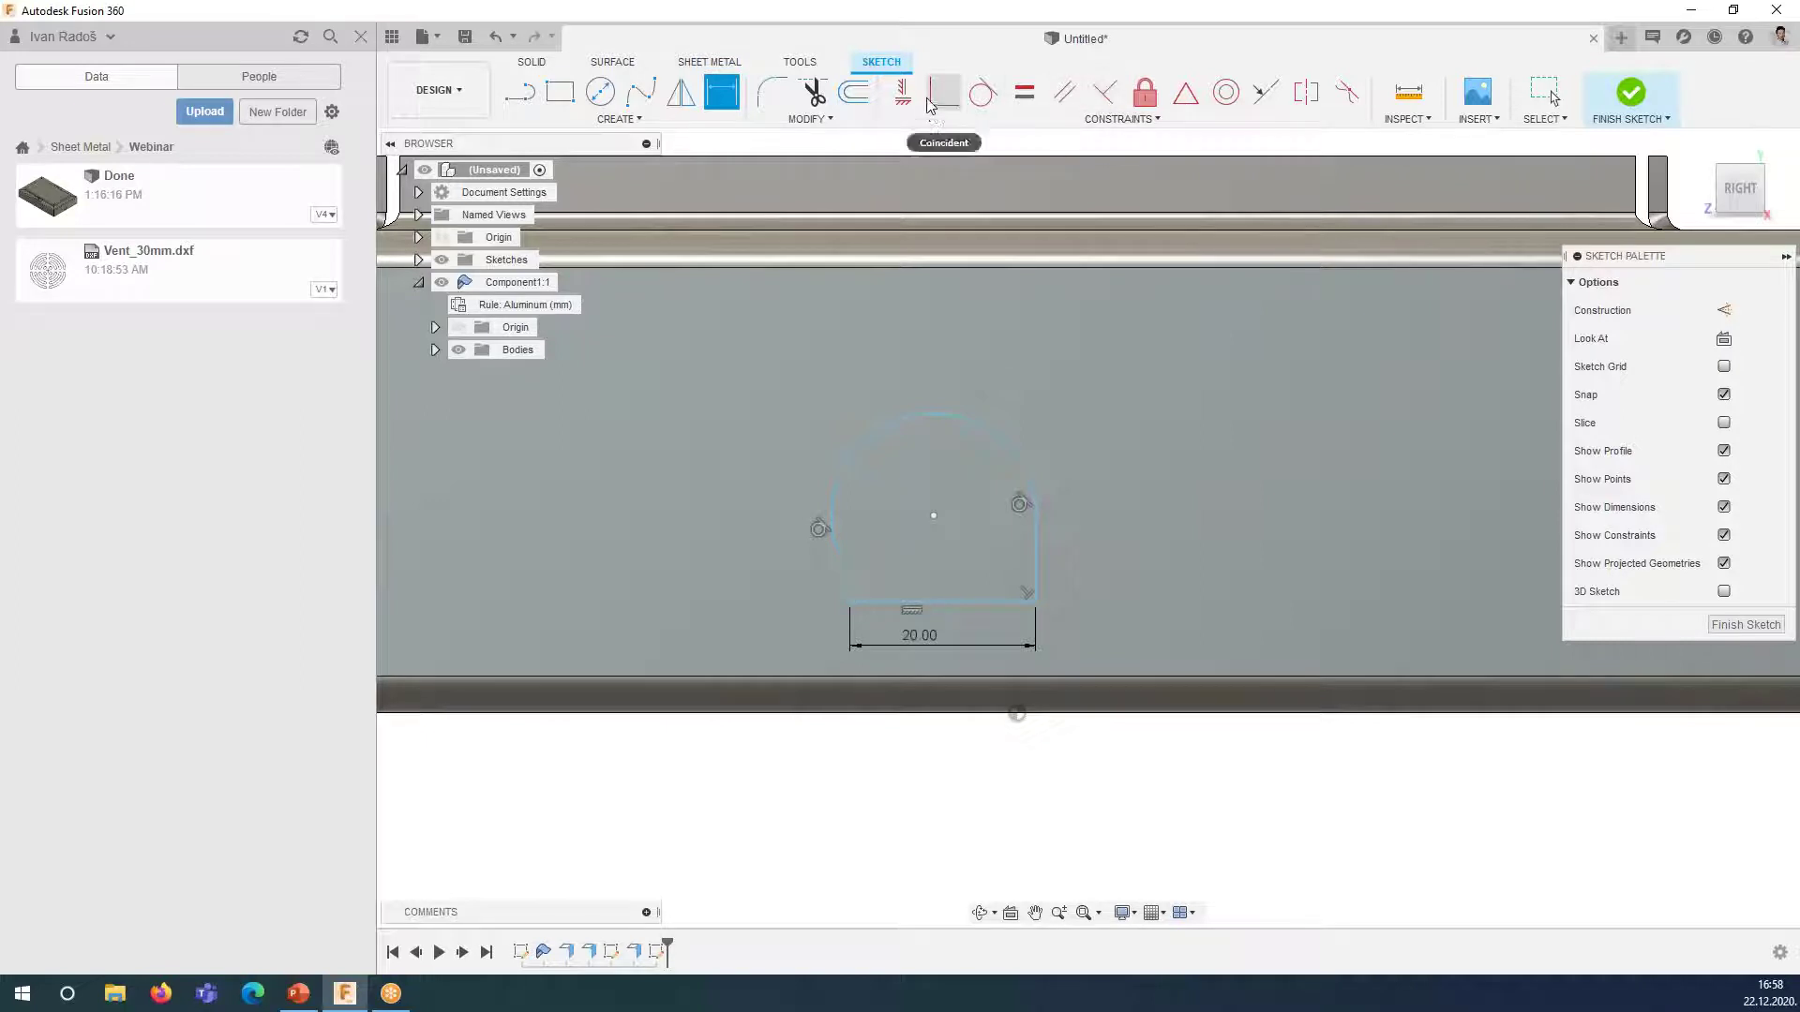
pyautogui.click(902, 91)
pyautogui.click(841, 574)
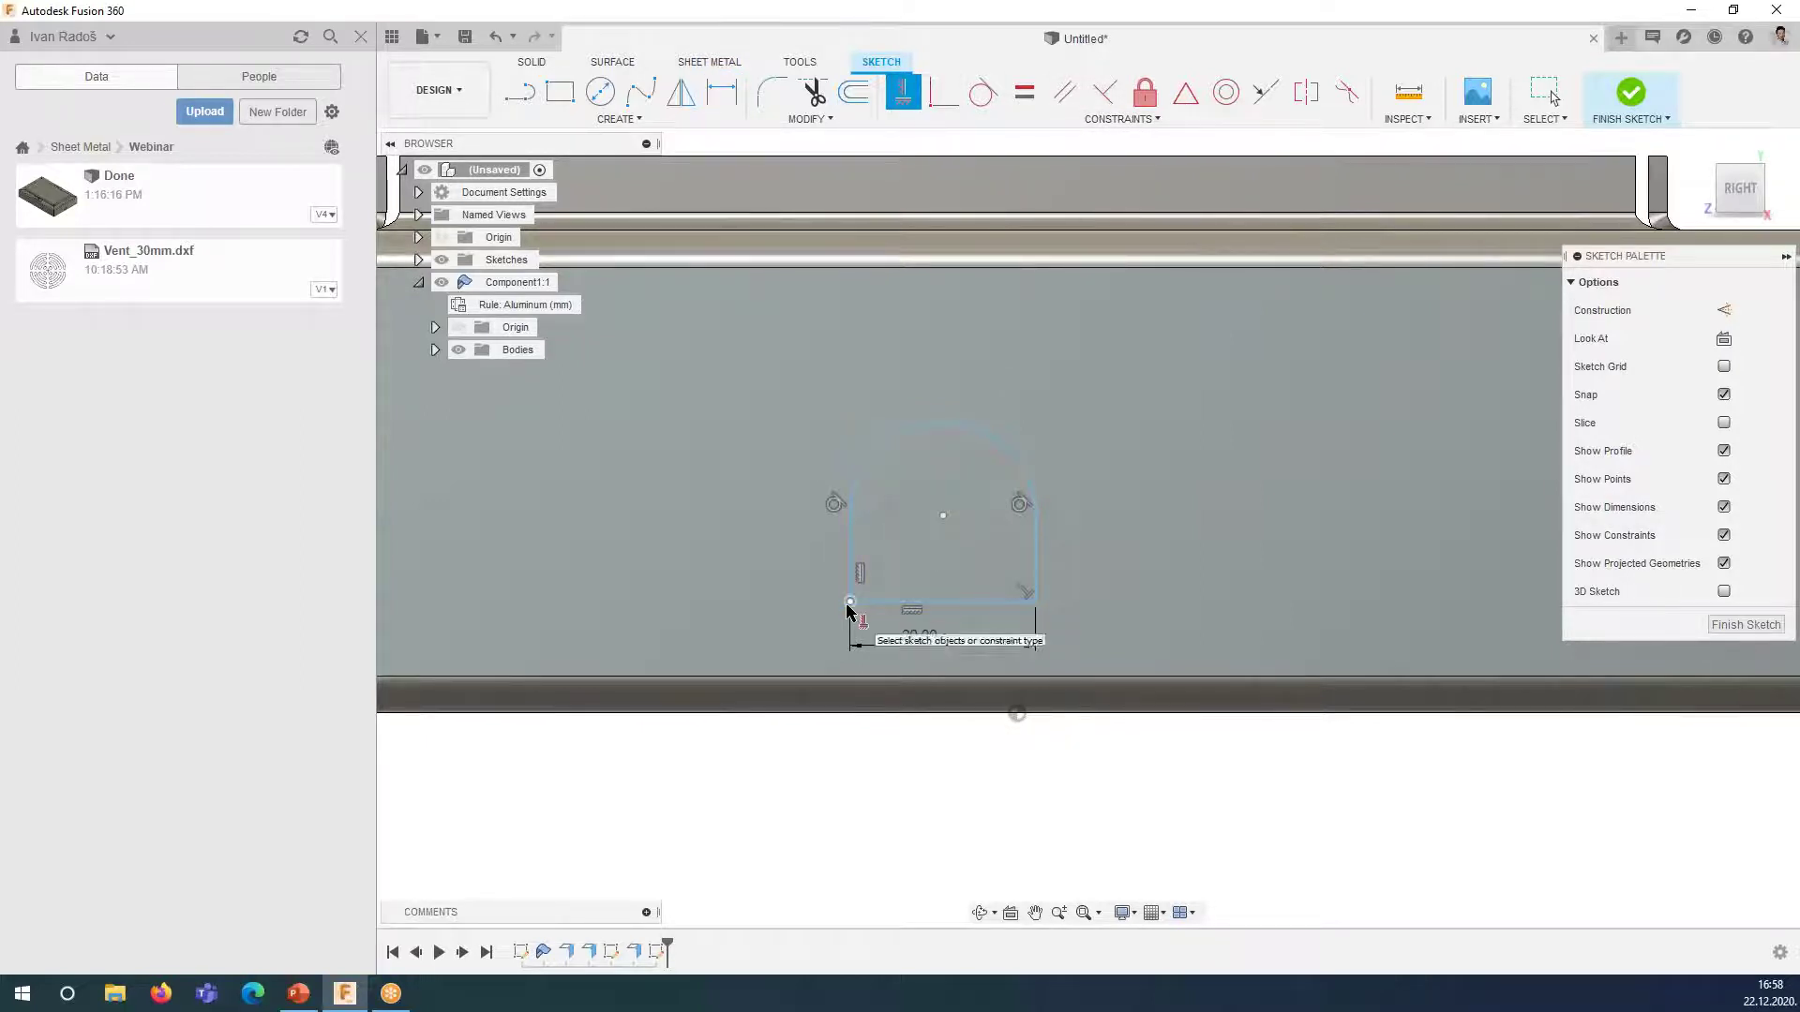
pyautogui.press('Escape')
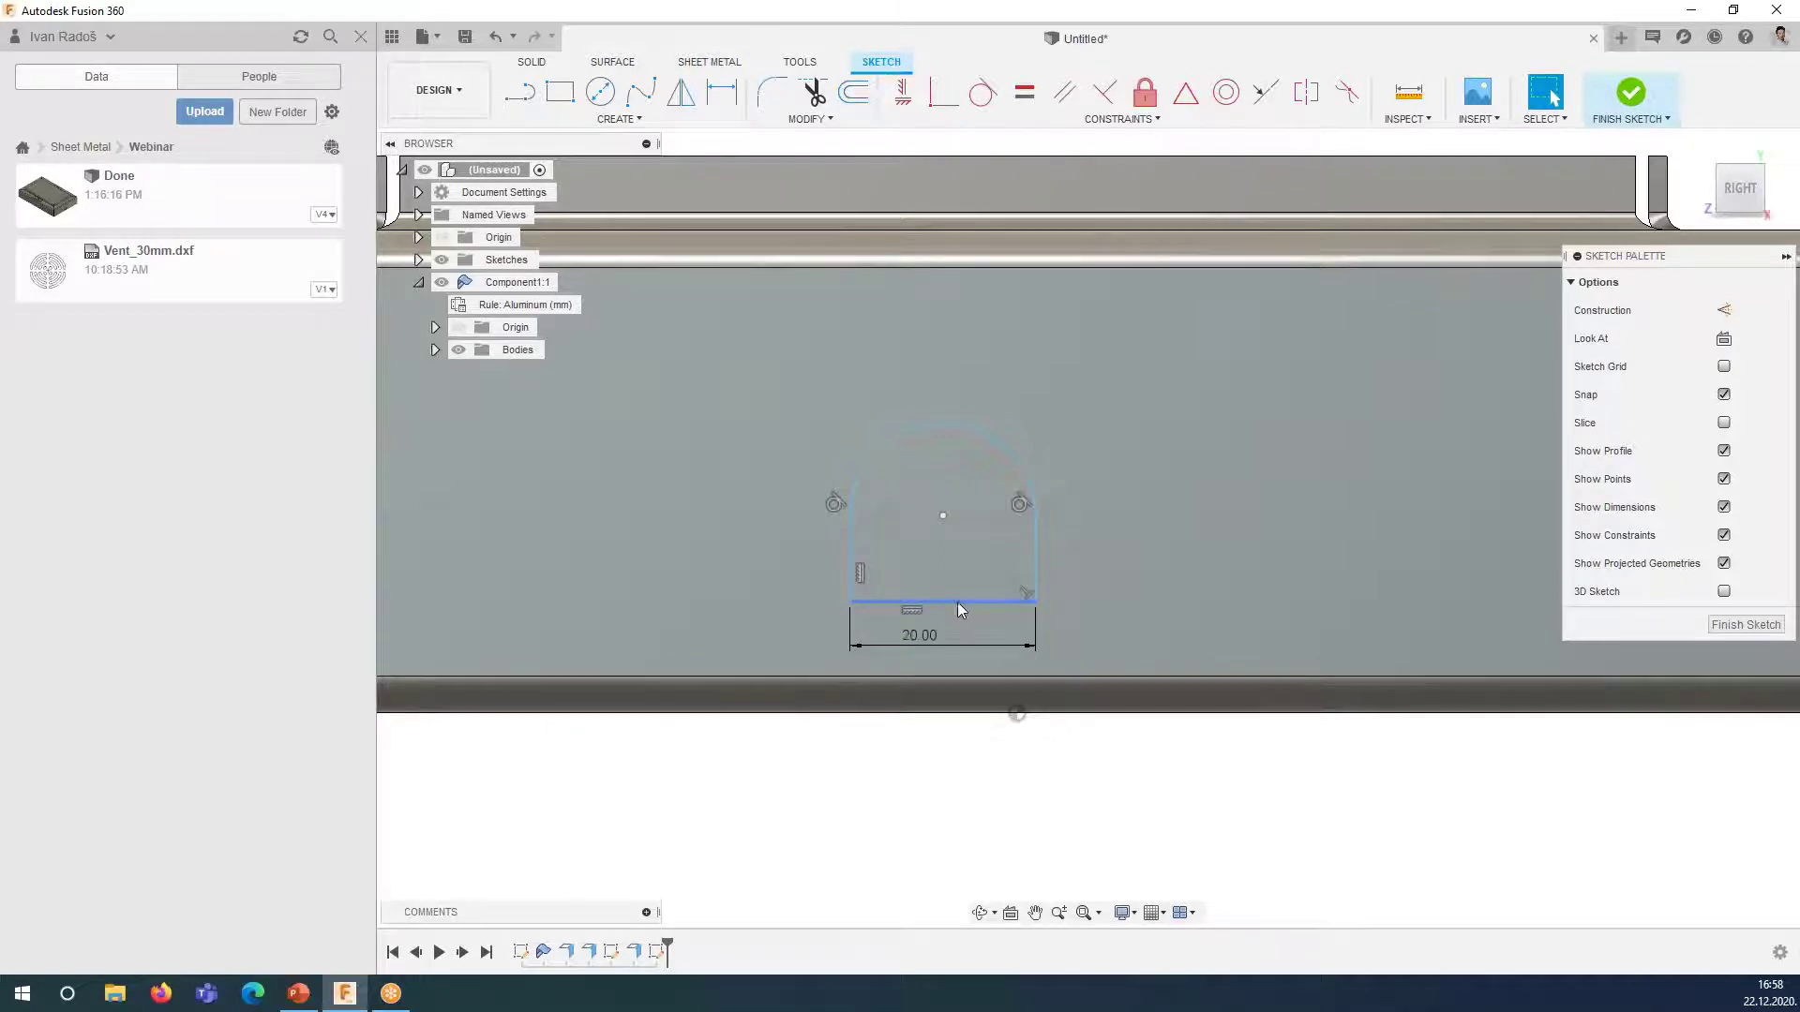
# - Try dimensioning the arch and right side, cancelling each attempt
pyautogui.press('d')
pyautogui.click(980, 433)
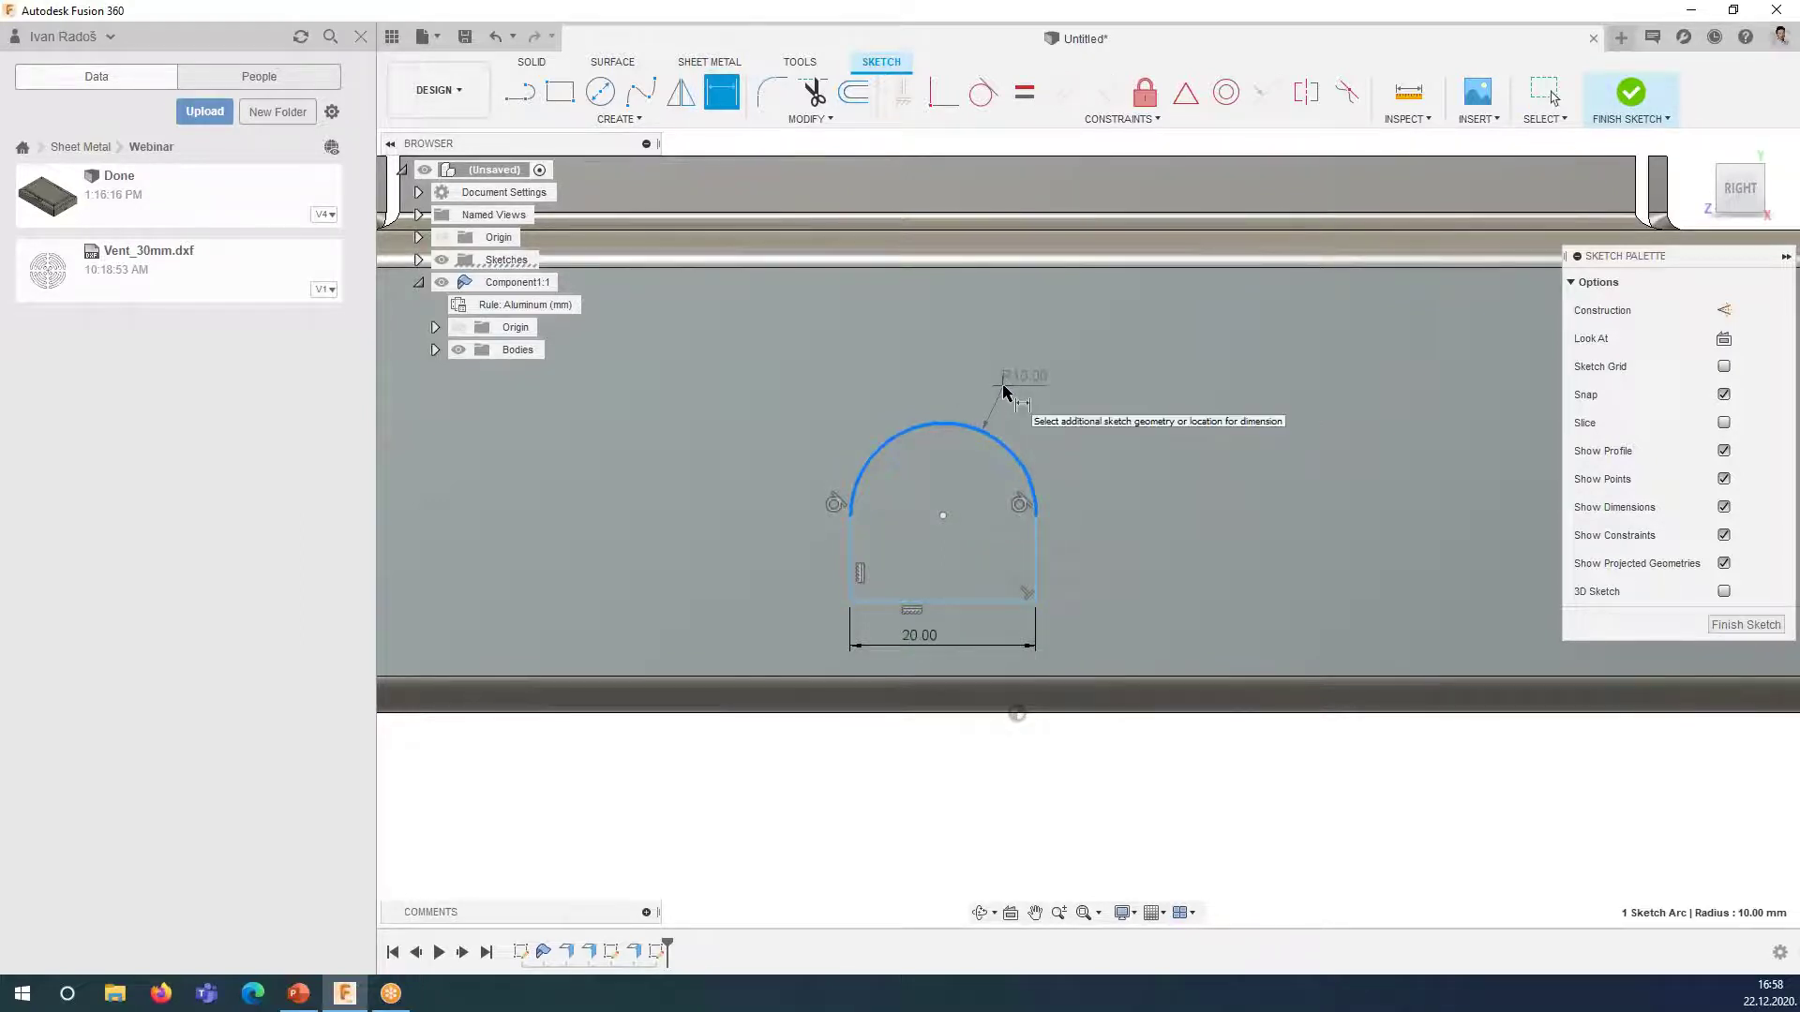
pyautogui.press('Escape')
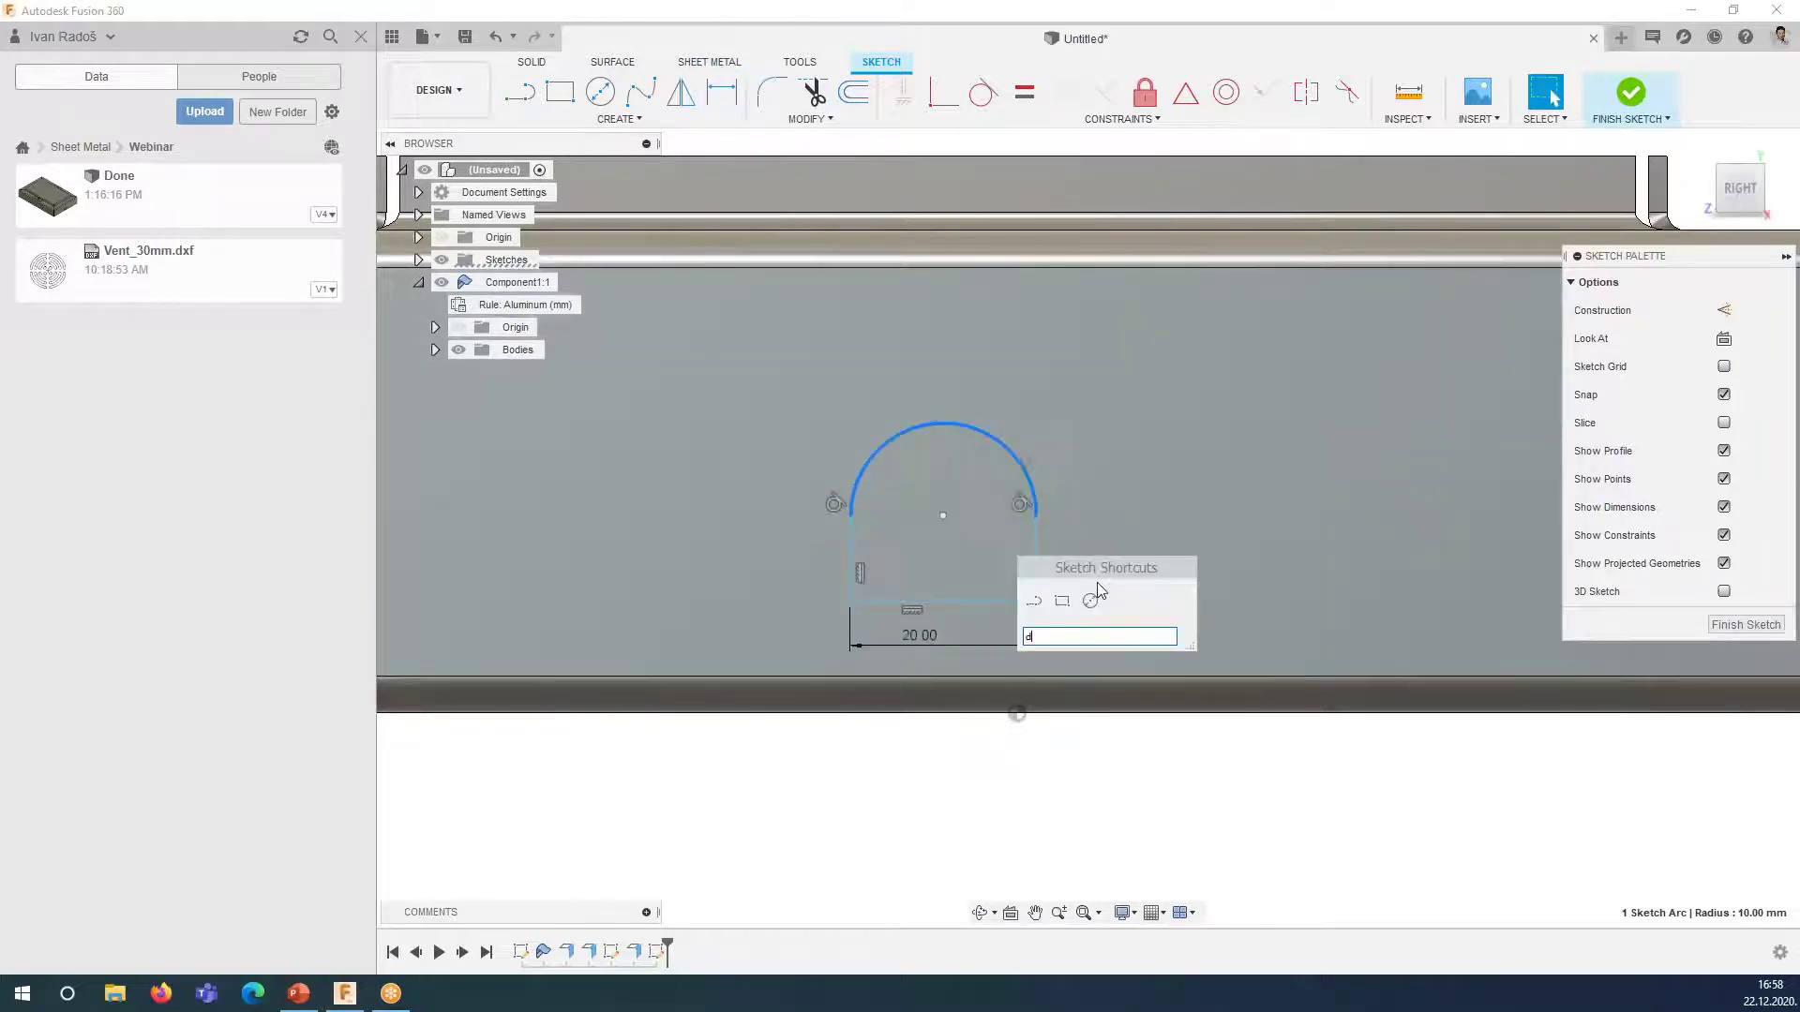
pyautogui.press('d')
pyautogui.click(1034, 544)
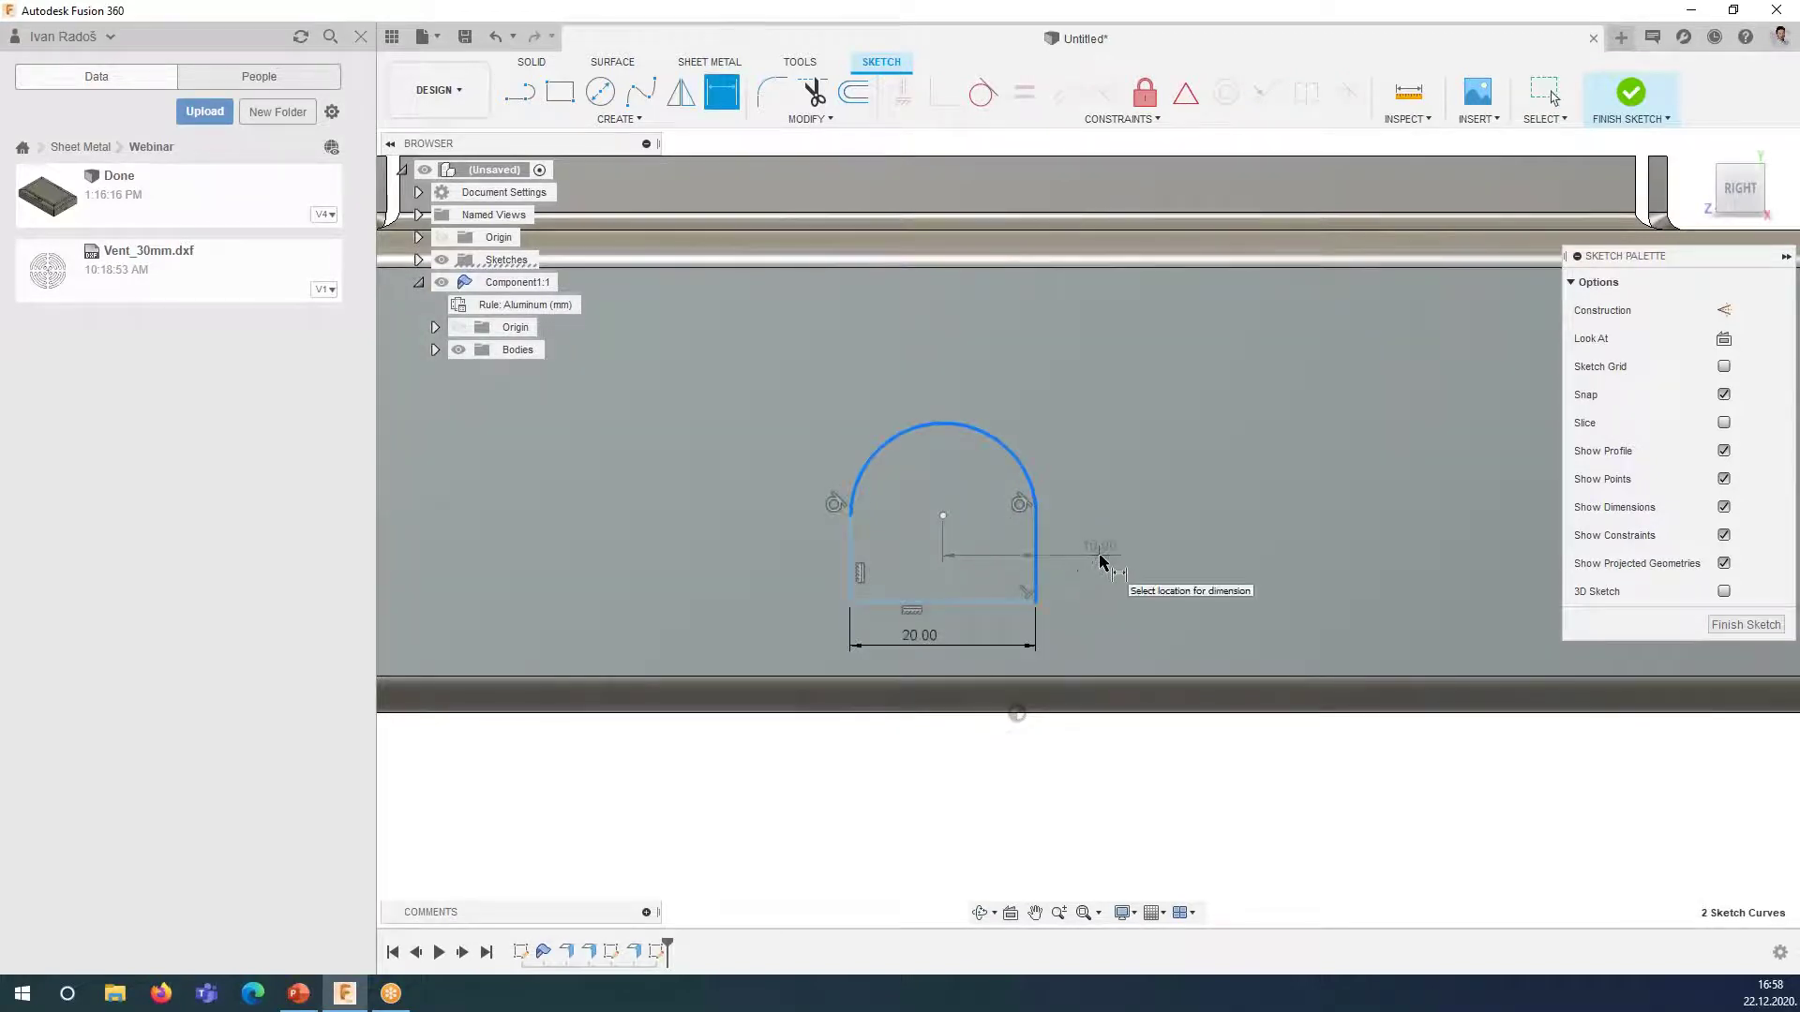
pyautogui.press('Escape')
pyautogui.press('d')
pyautogui.click(1035, 554)
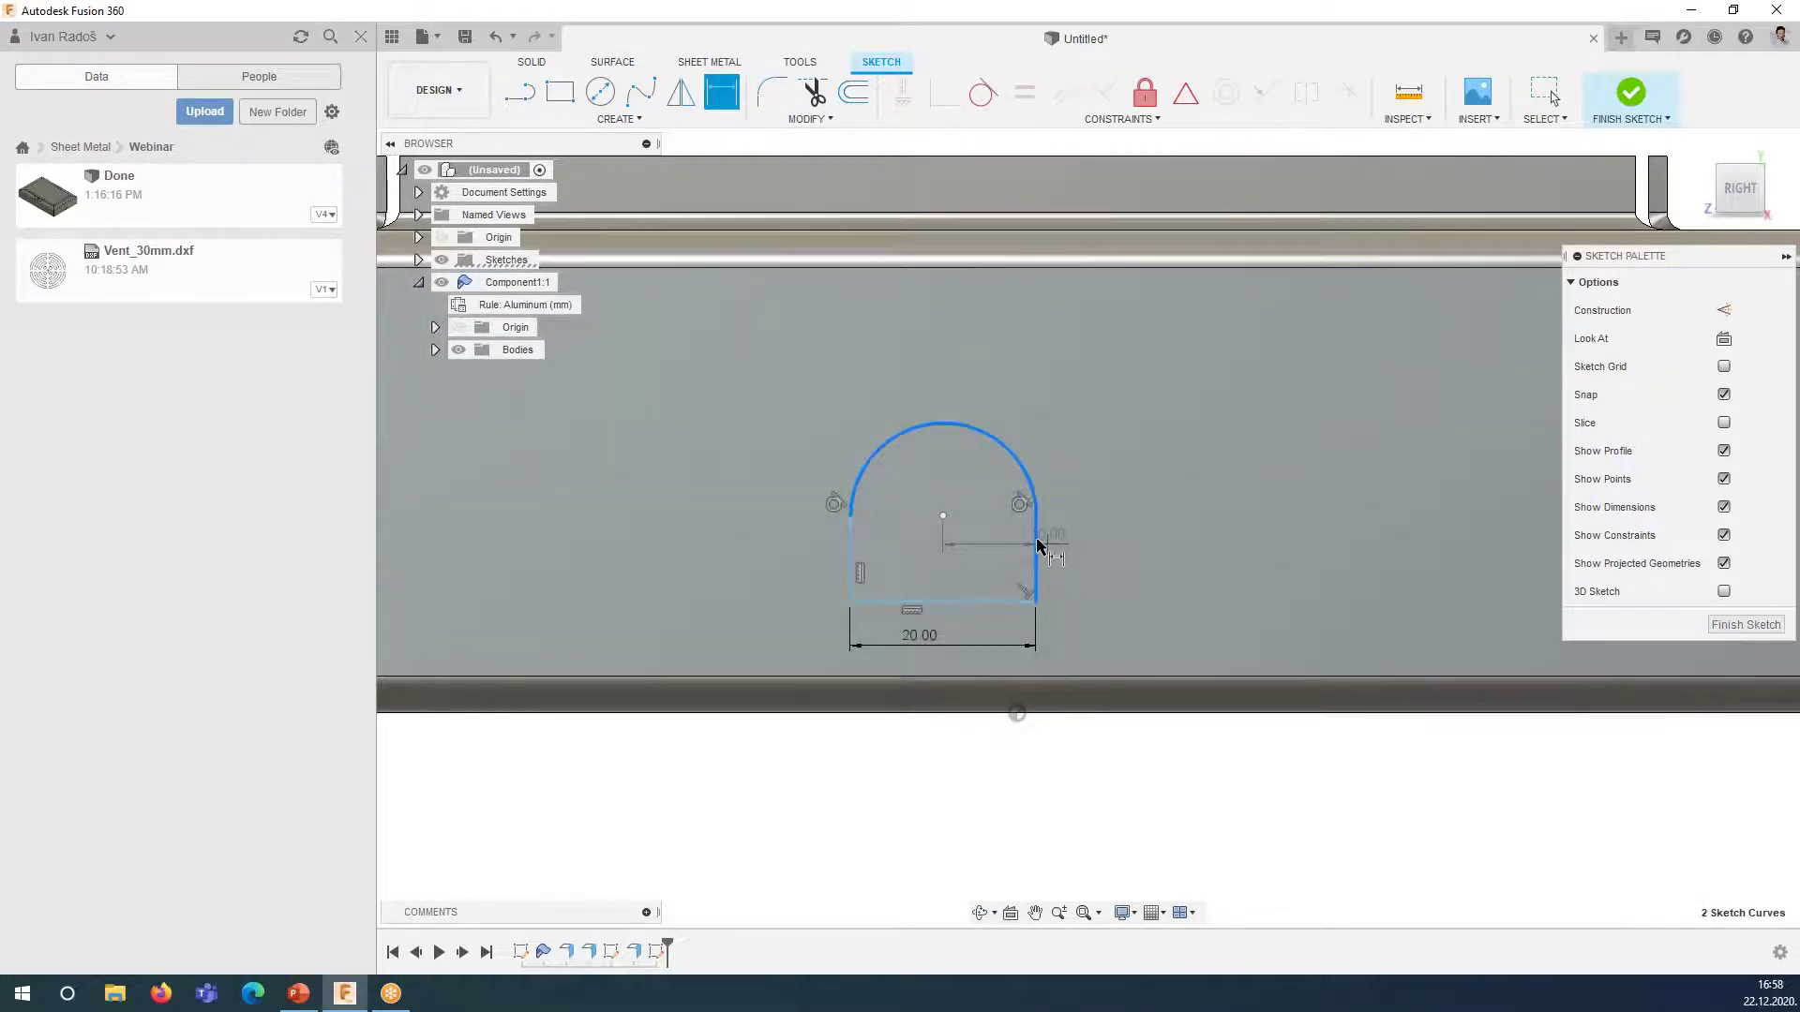
pyautogui.press('Escape')
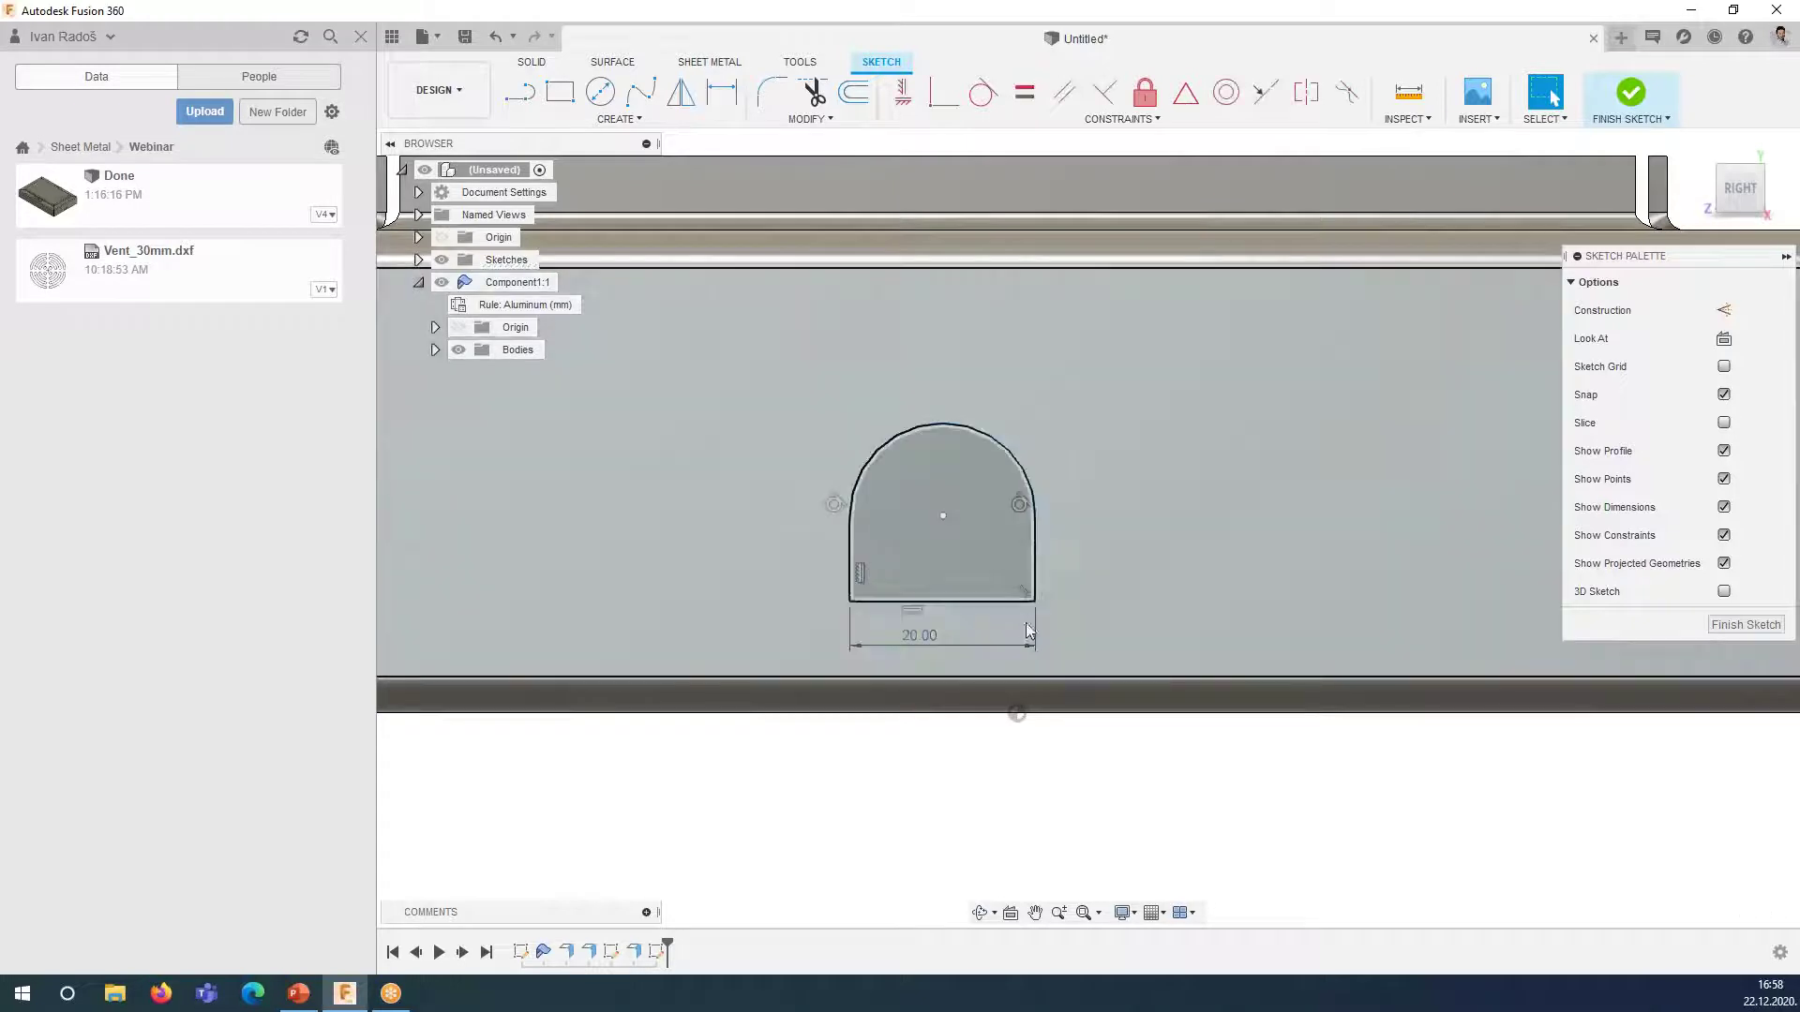
# - Dimension the slot's right side to 5 mm and its base offset from the face's bottom edge to 15 mm
pyautogui.press('d')
pyautogui.click(1033, 576)
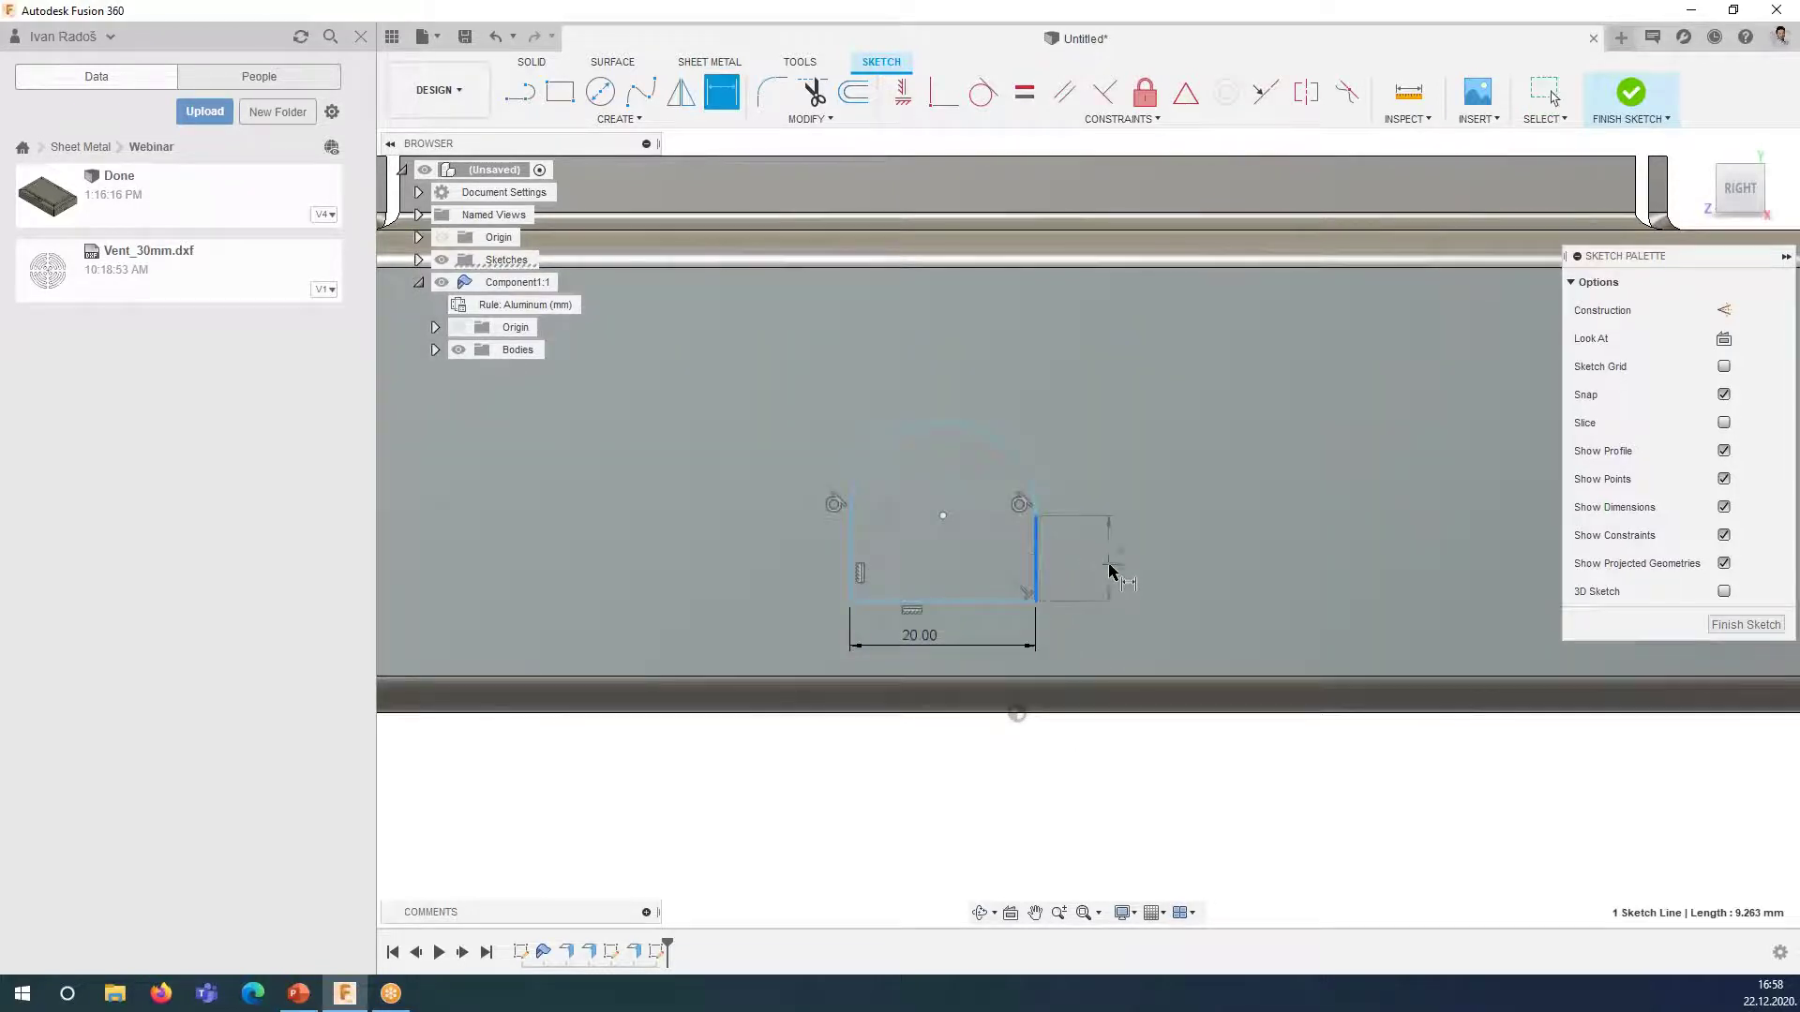
pyautogui.click(1111, 566)
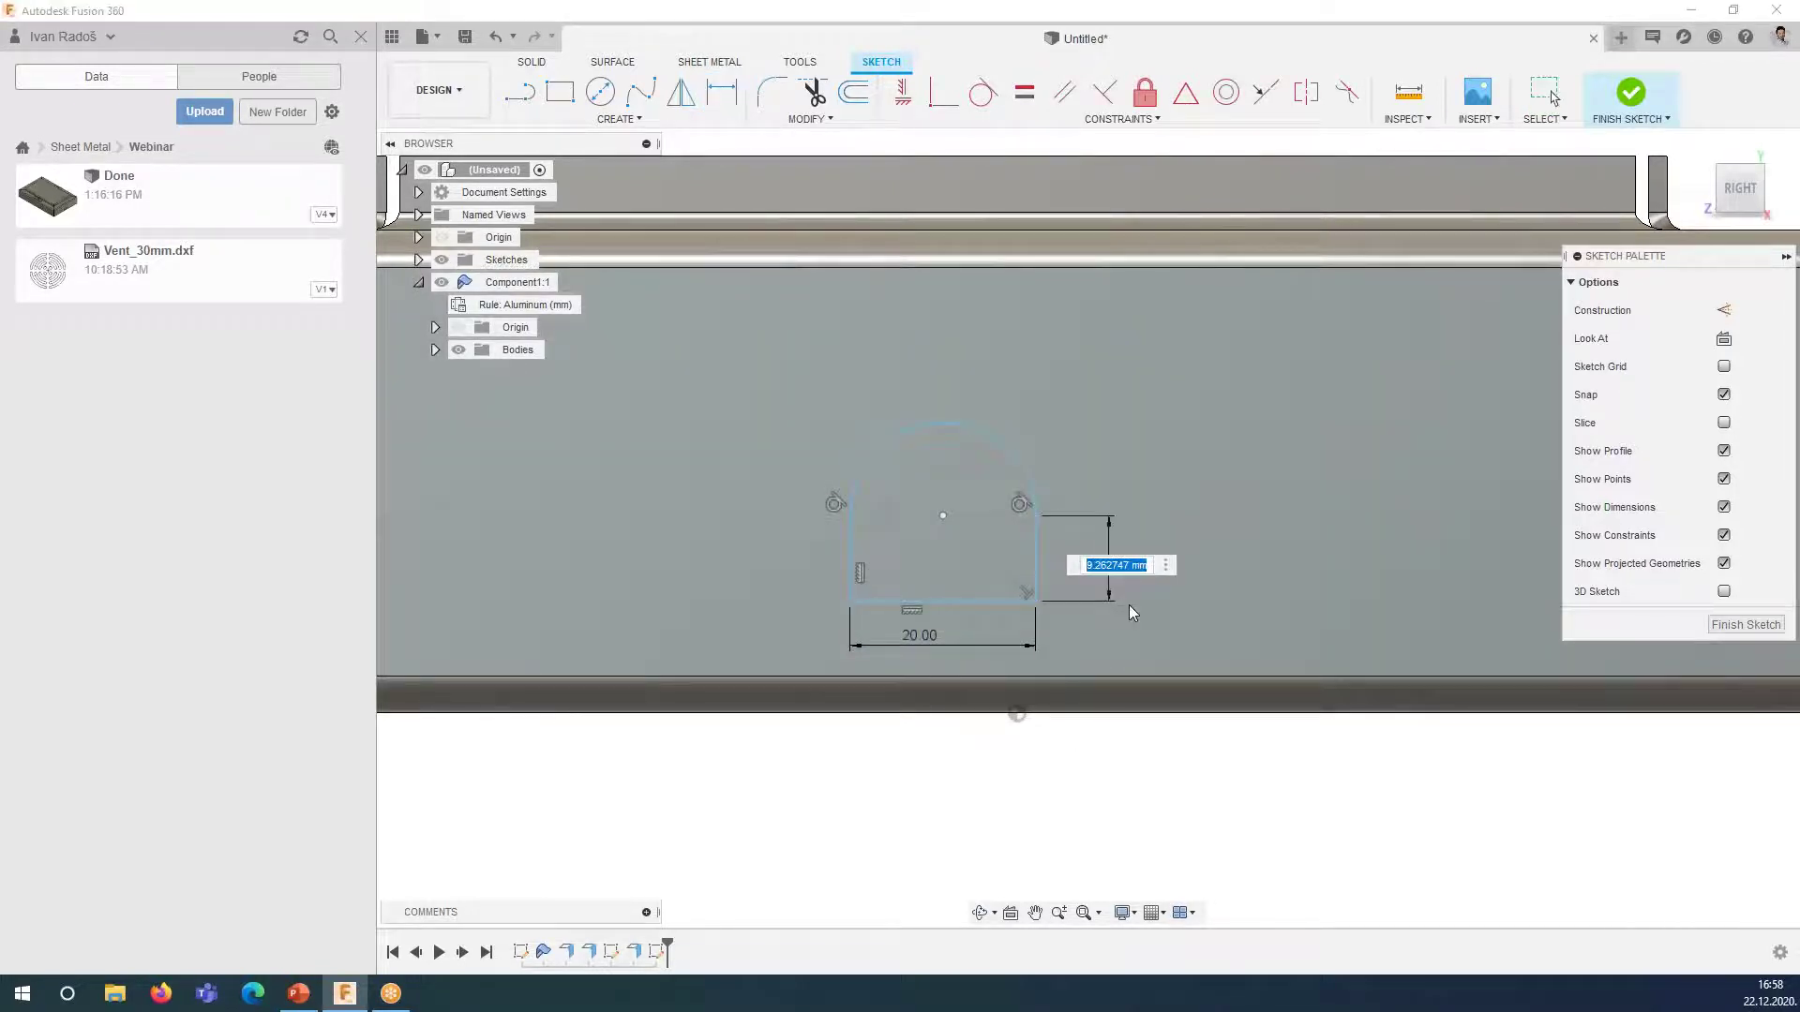
pyautogui.write('5')
pyautogui.press('Return')
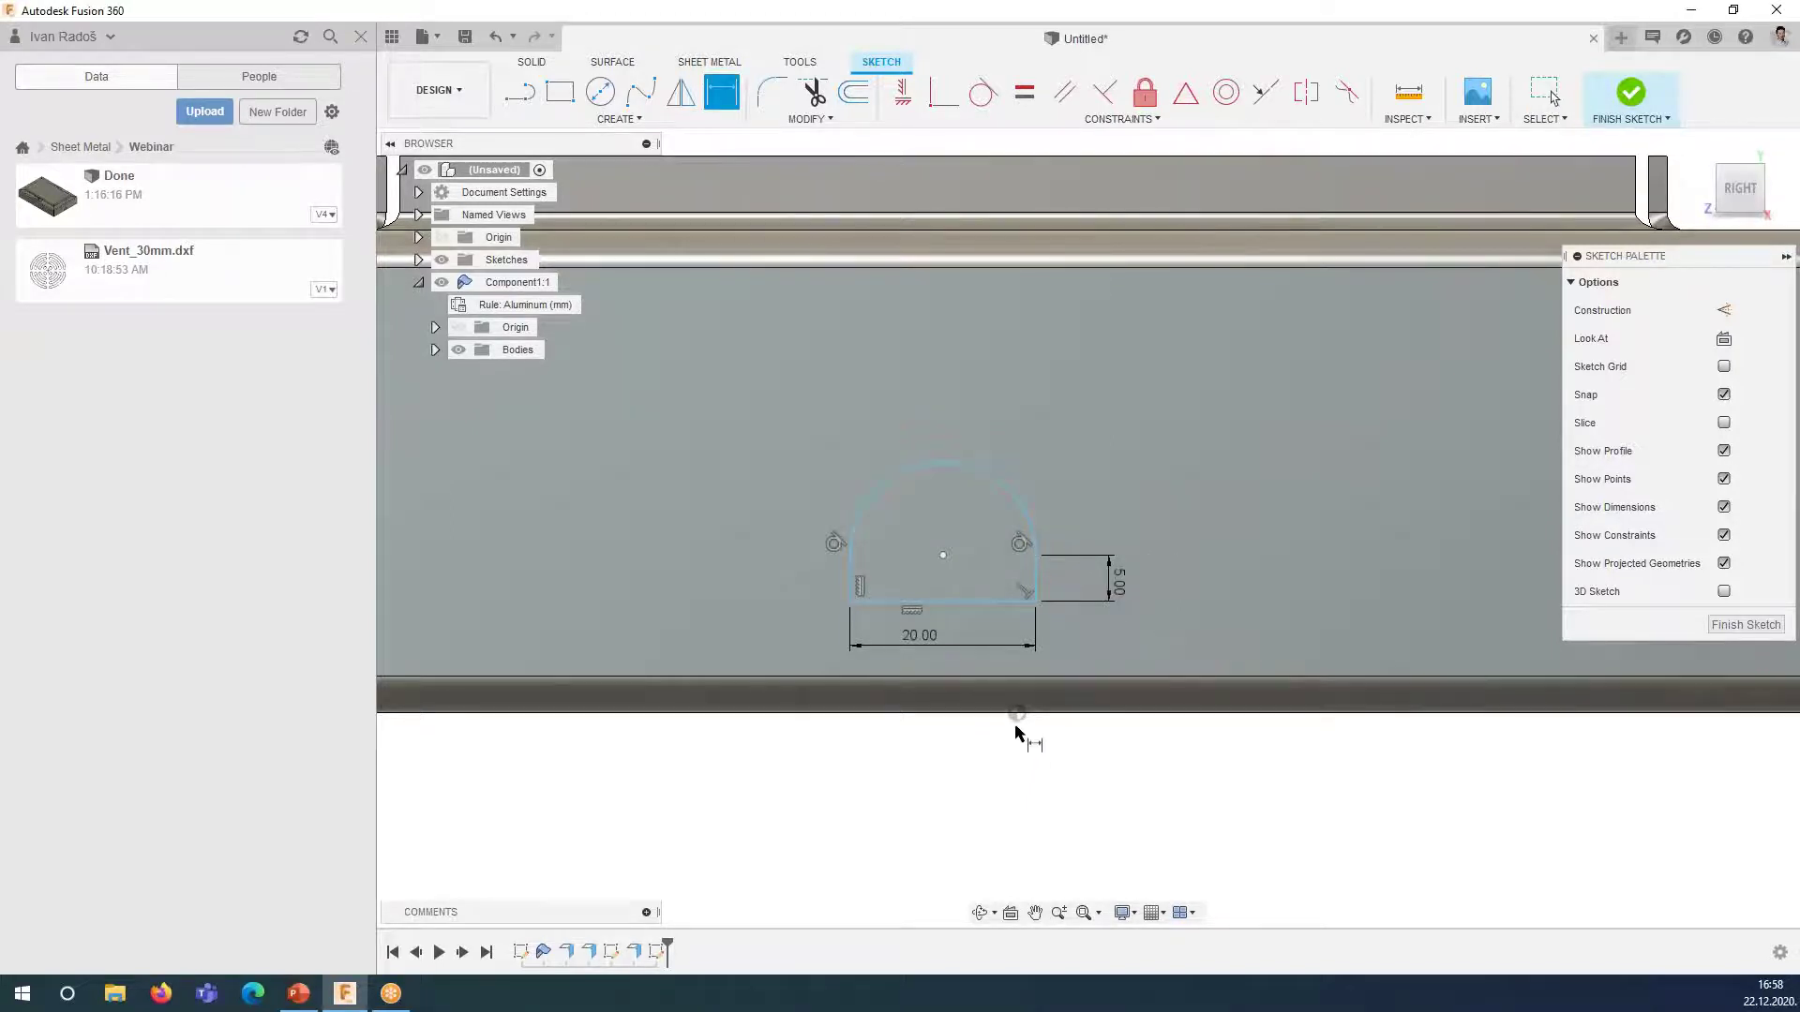
pyautogui.click(985, 601)
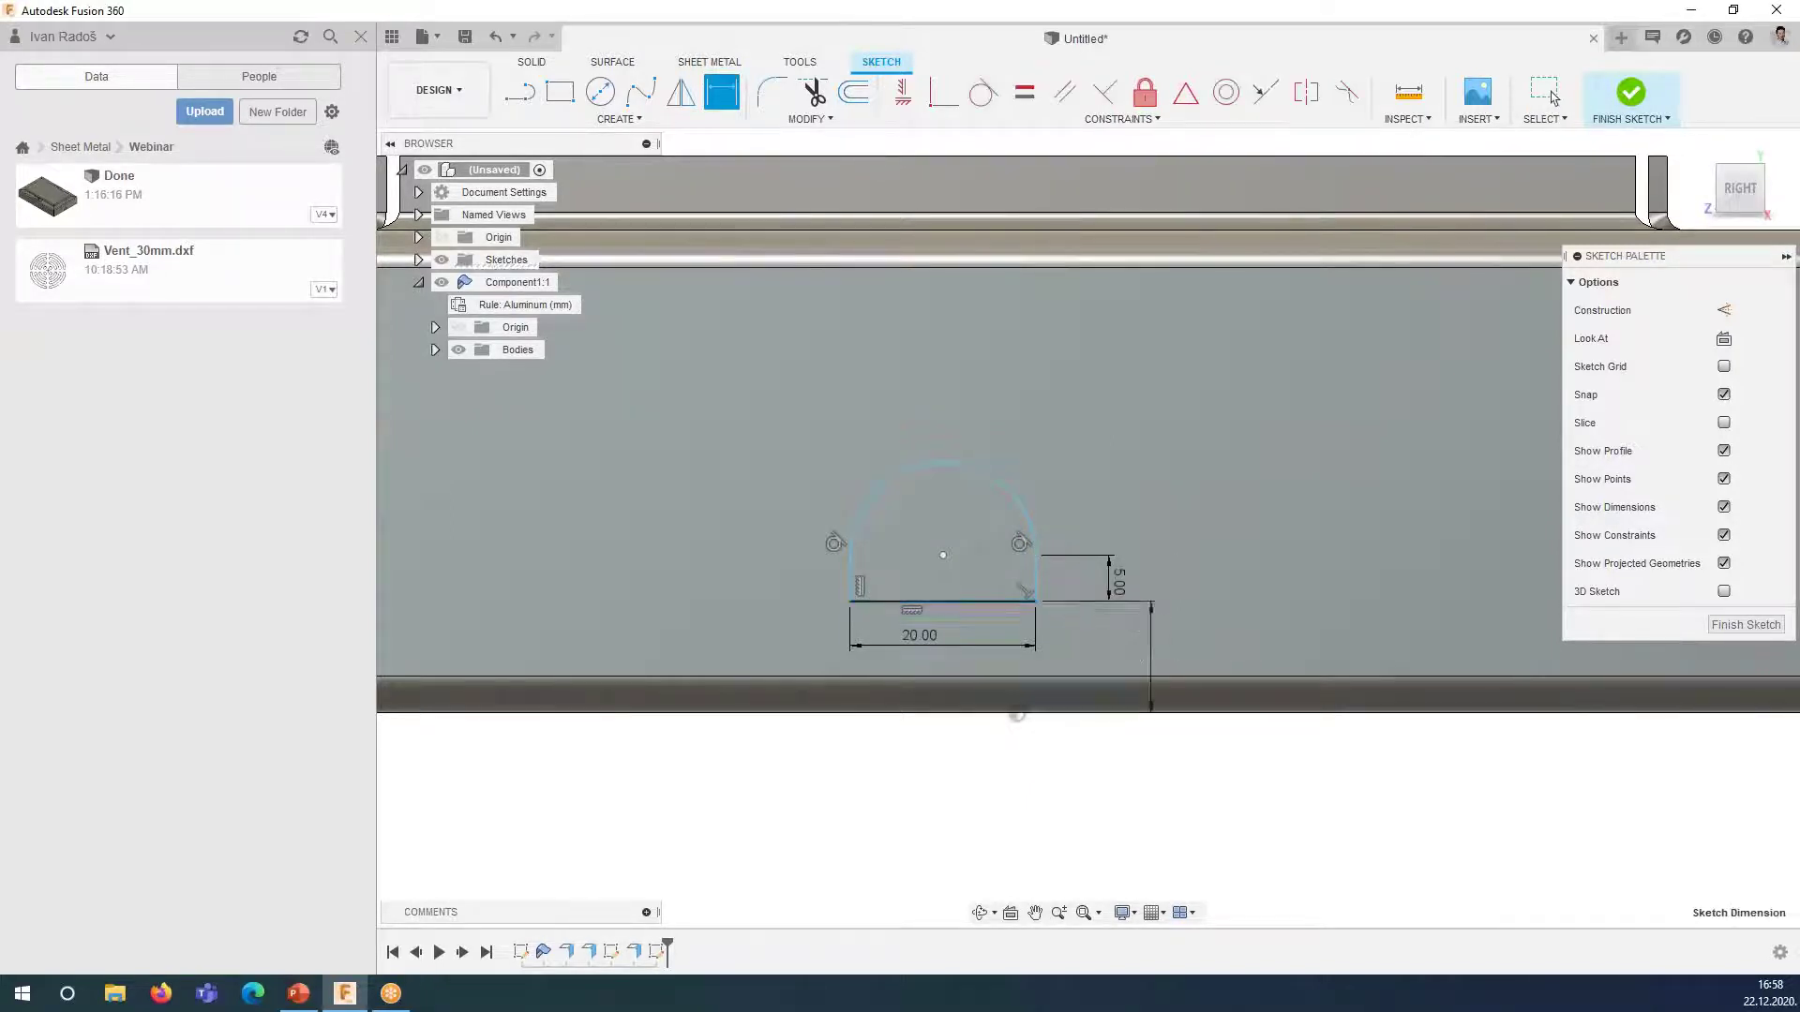
pyautogui.click(1151, 633)
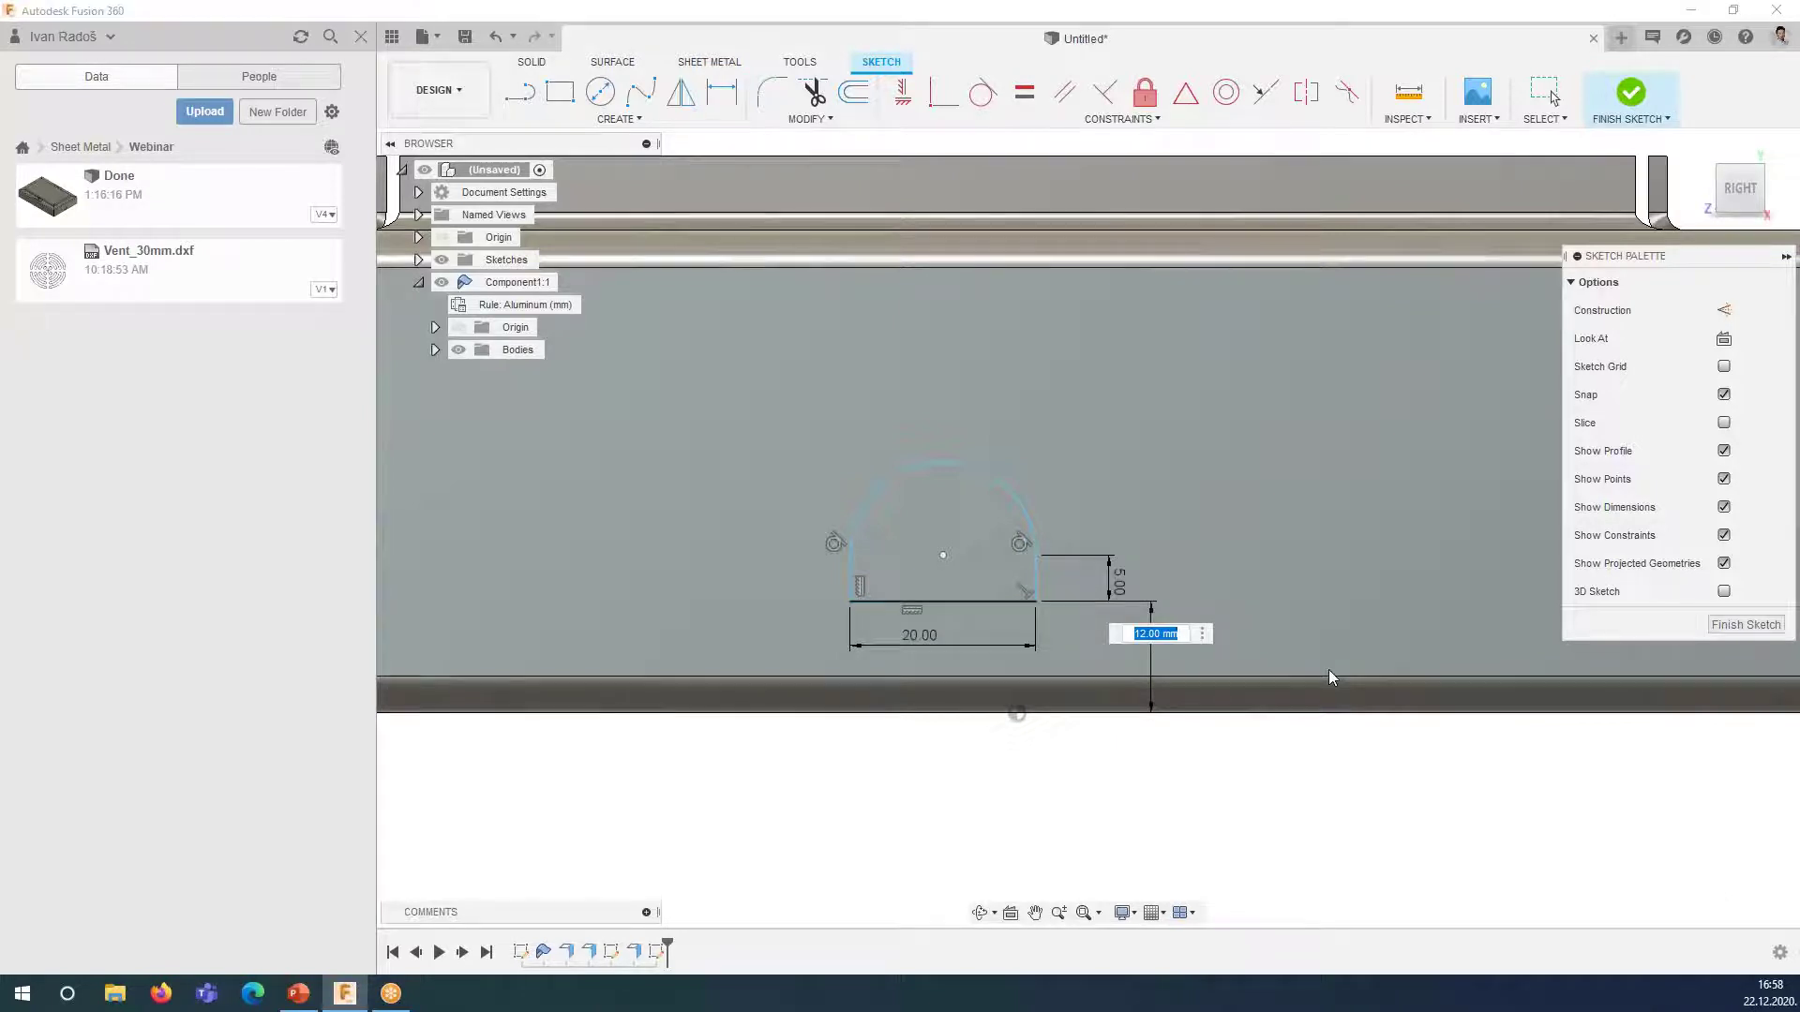
pyautogui.write('25')
pyautogui.press('Return')
# - Vertically align the arc centre with the base midpoint to centre the slot
pyautogui.scroll(-2, 1222, 441)
pyautogui.moveTo(1406, 470); pyautogui.dragTo(1237, 554, button='middle')
pyautogui.press('d')
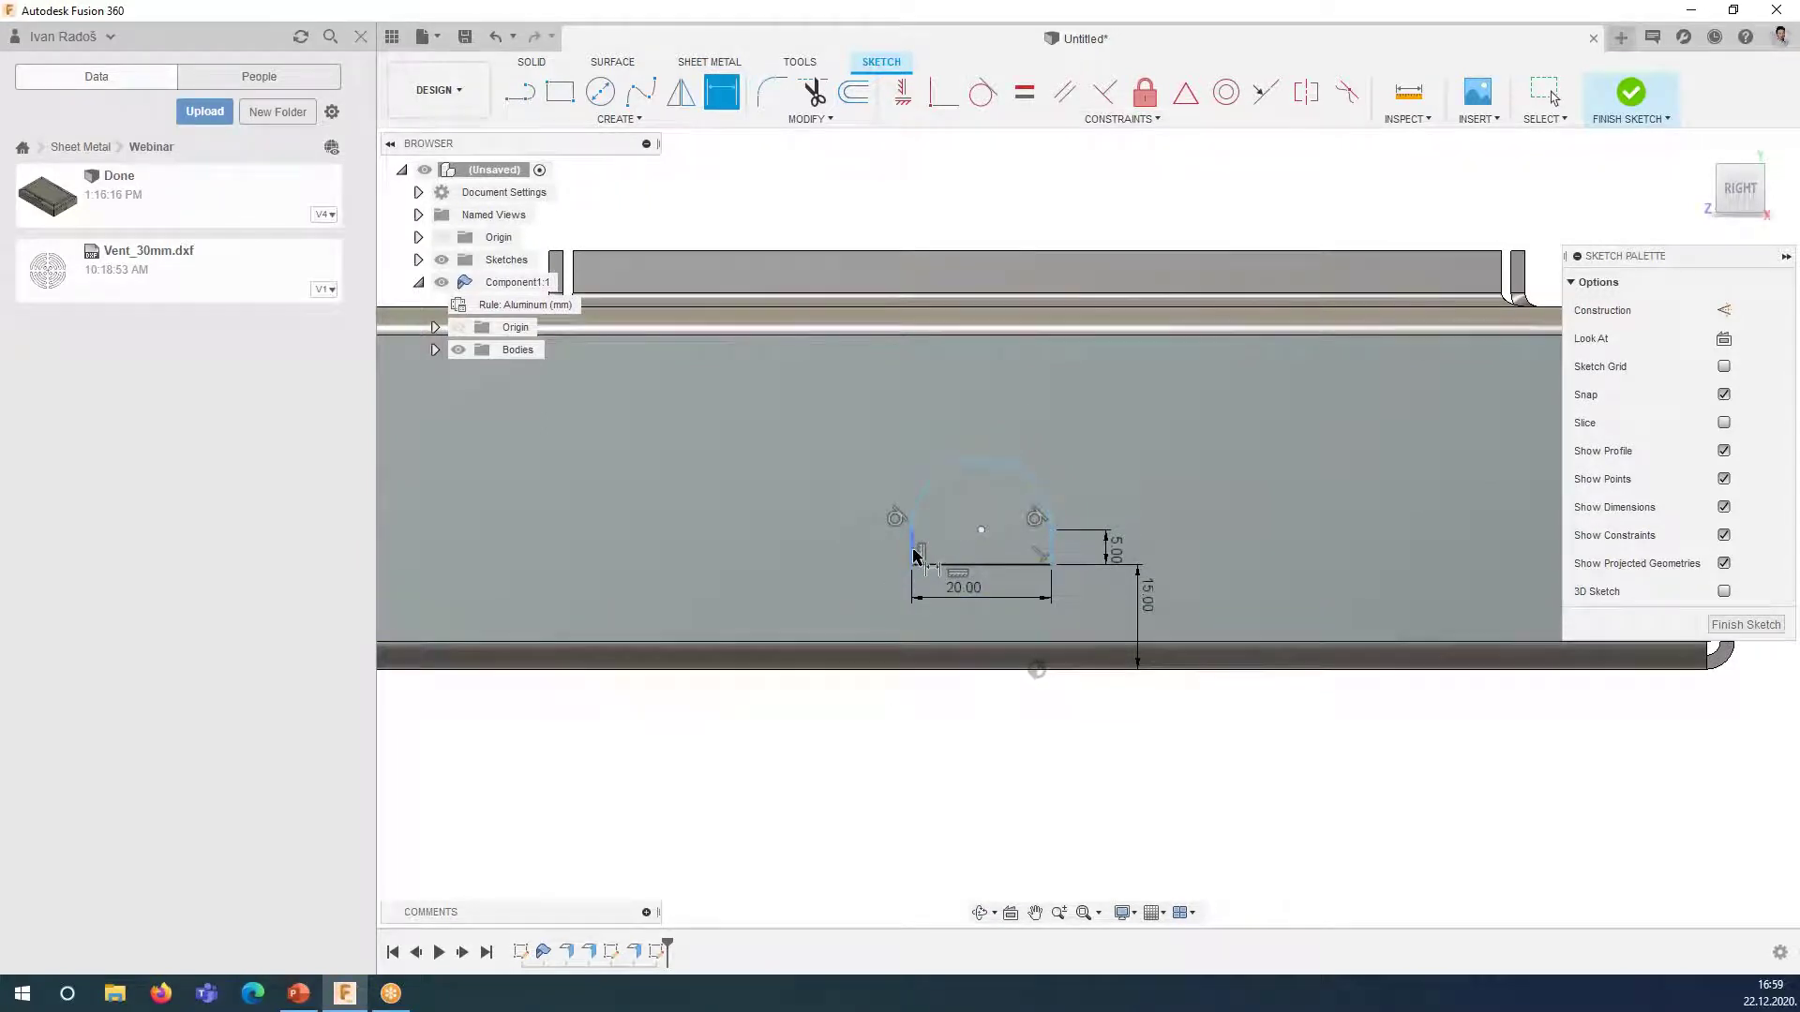
pyautogui.click(903, 101)
pyautogui.click(982, 530)
pyautogui.click(1036, 671)
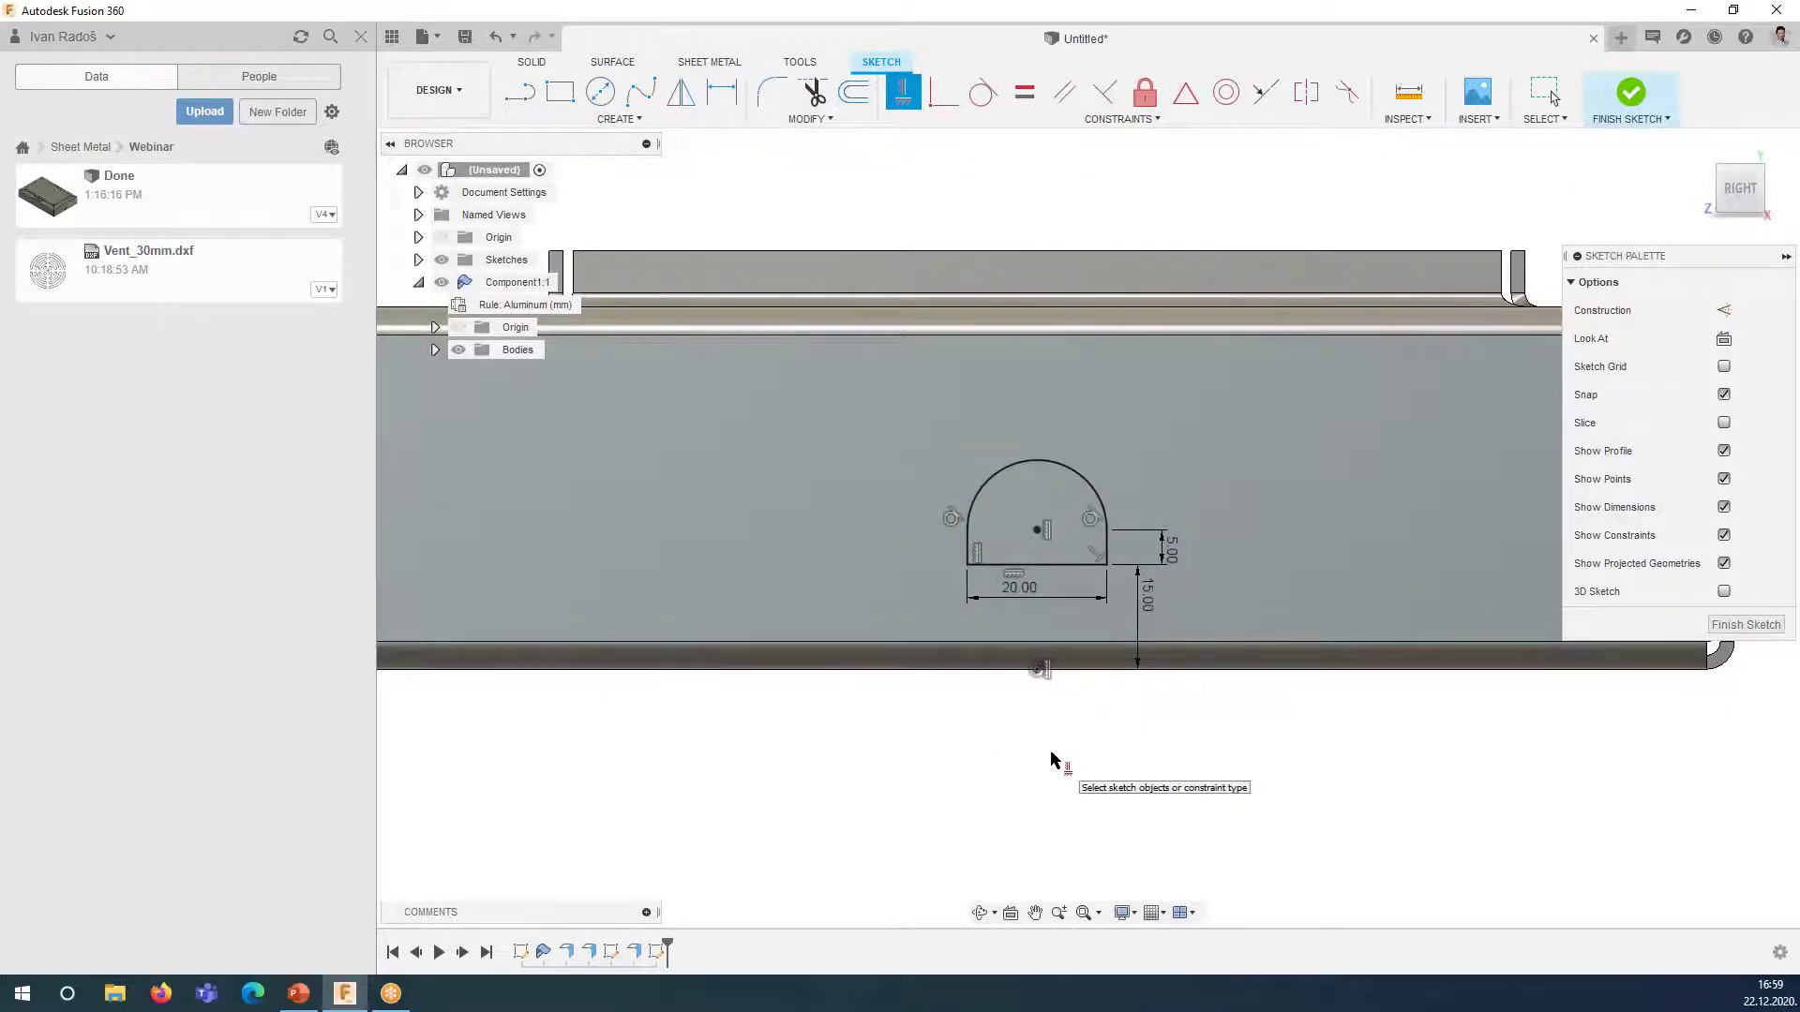
pyautogui.moveTo(1169, 694); pyautogui.dragTo(988, 691, button='middle')
pyautogui.press('Escape')
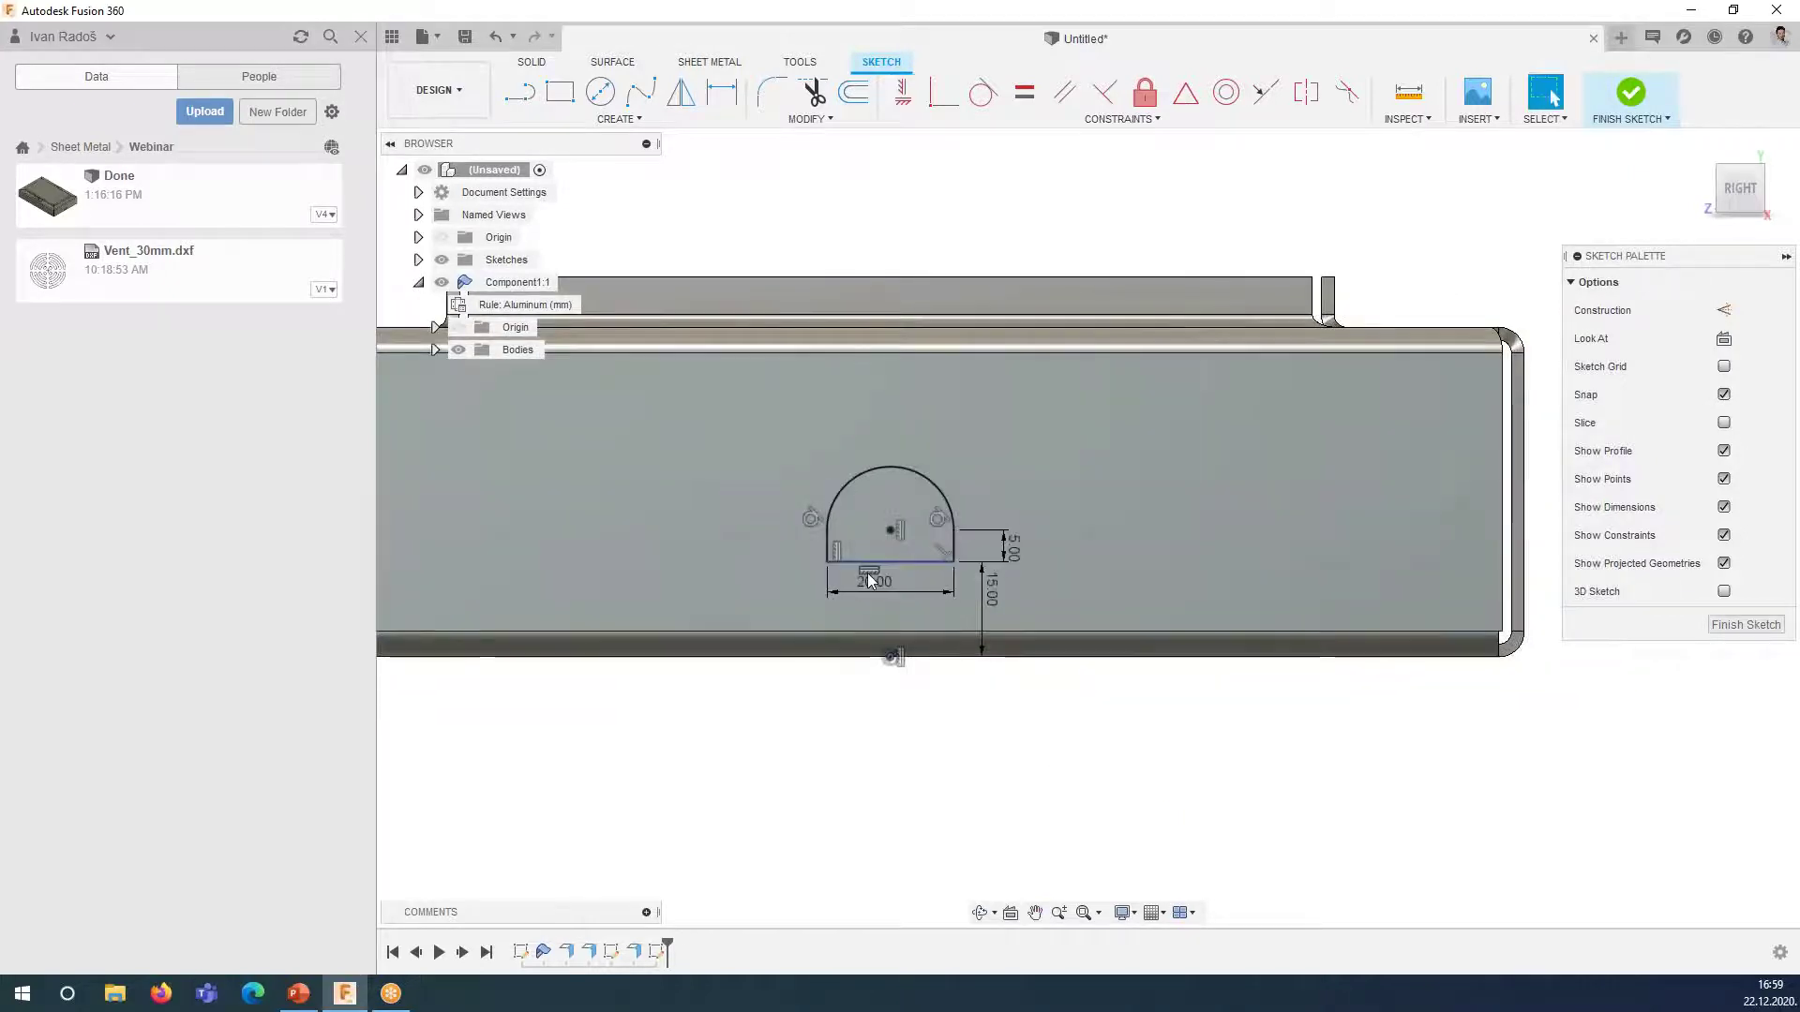
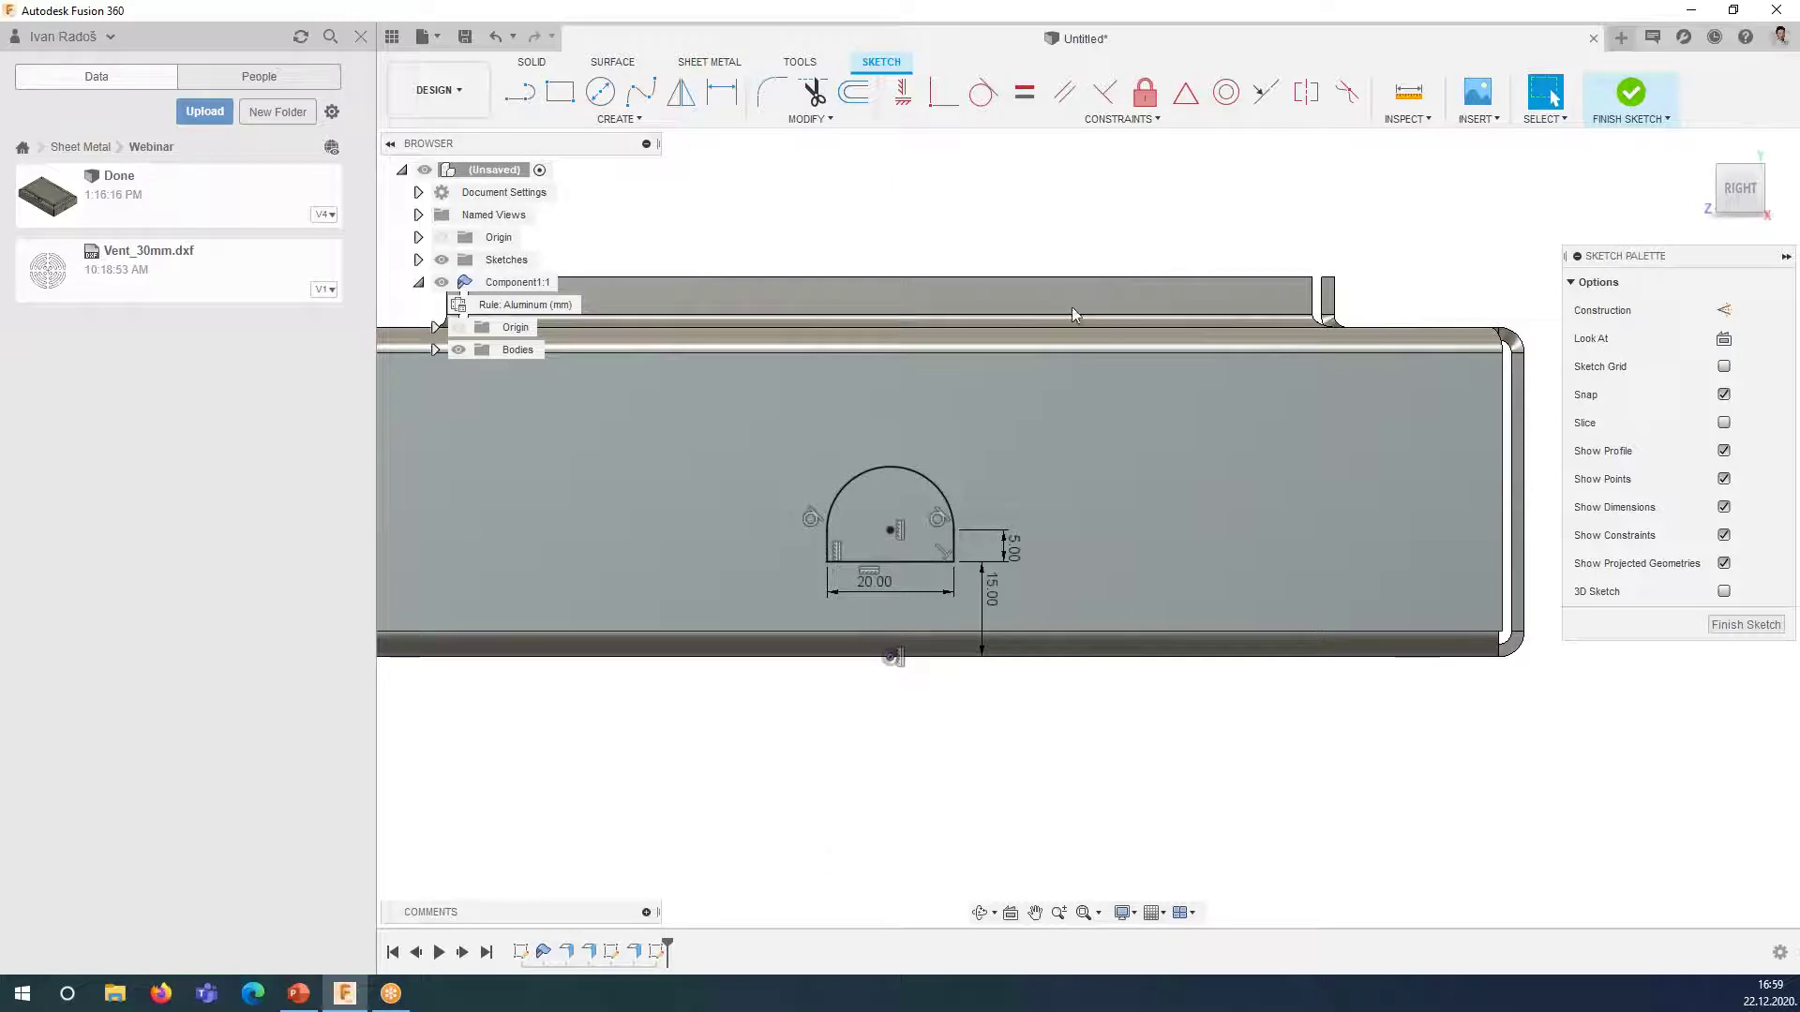
# - Finish the vent sketch and select its half-round profile for extrusion
pyautogui.click(1629, 94)
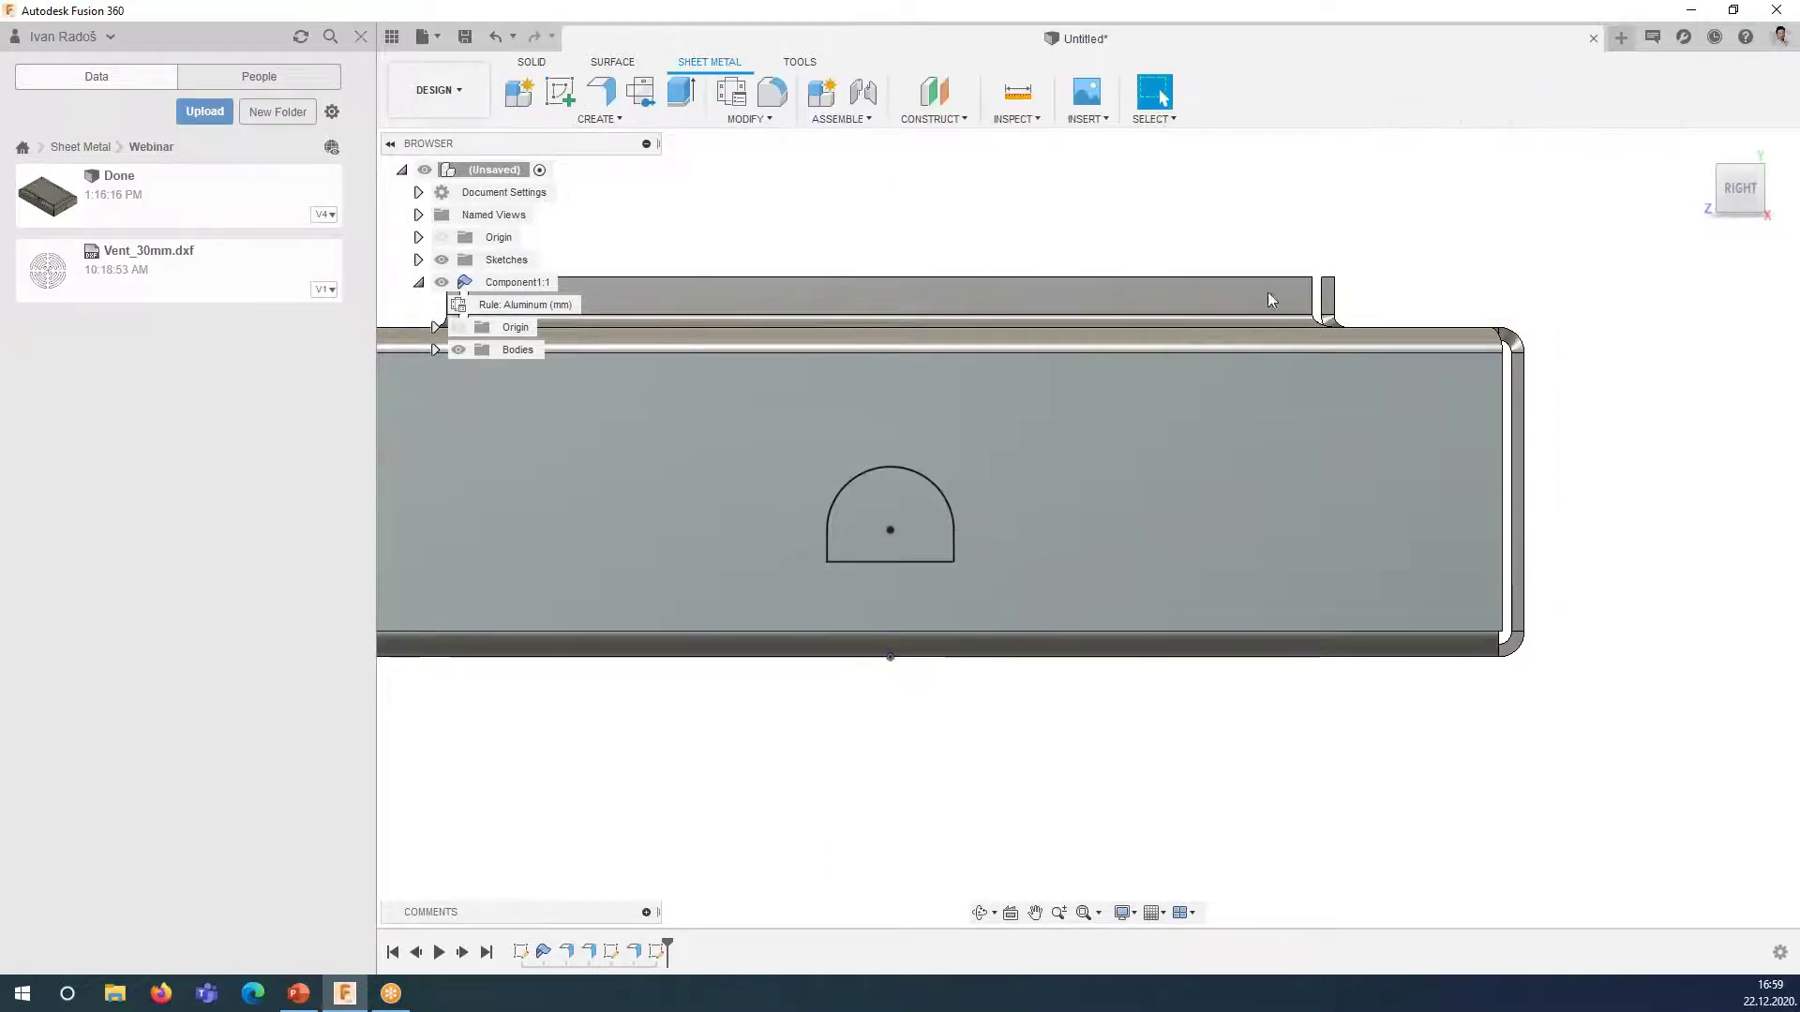
pyautogui.moveTo(982, 403)
pyautogui.keyDown('shift'); pyautogui.mouseDown(button='middle')
pyautogui.moveTo(1004, 384)
pyautogui.moveTo(976, 402)
pyautogui.mouseUp(button='middle'); pyautogui.keyUp('shift')
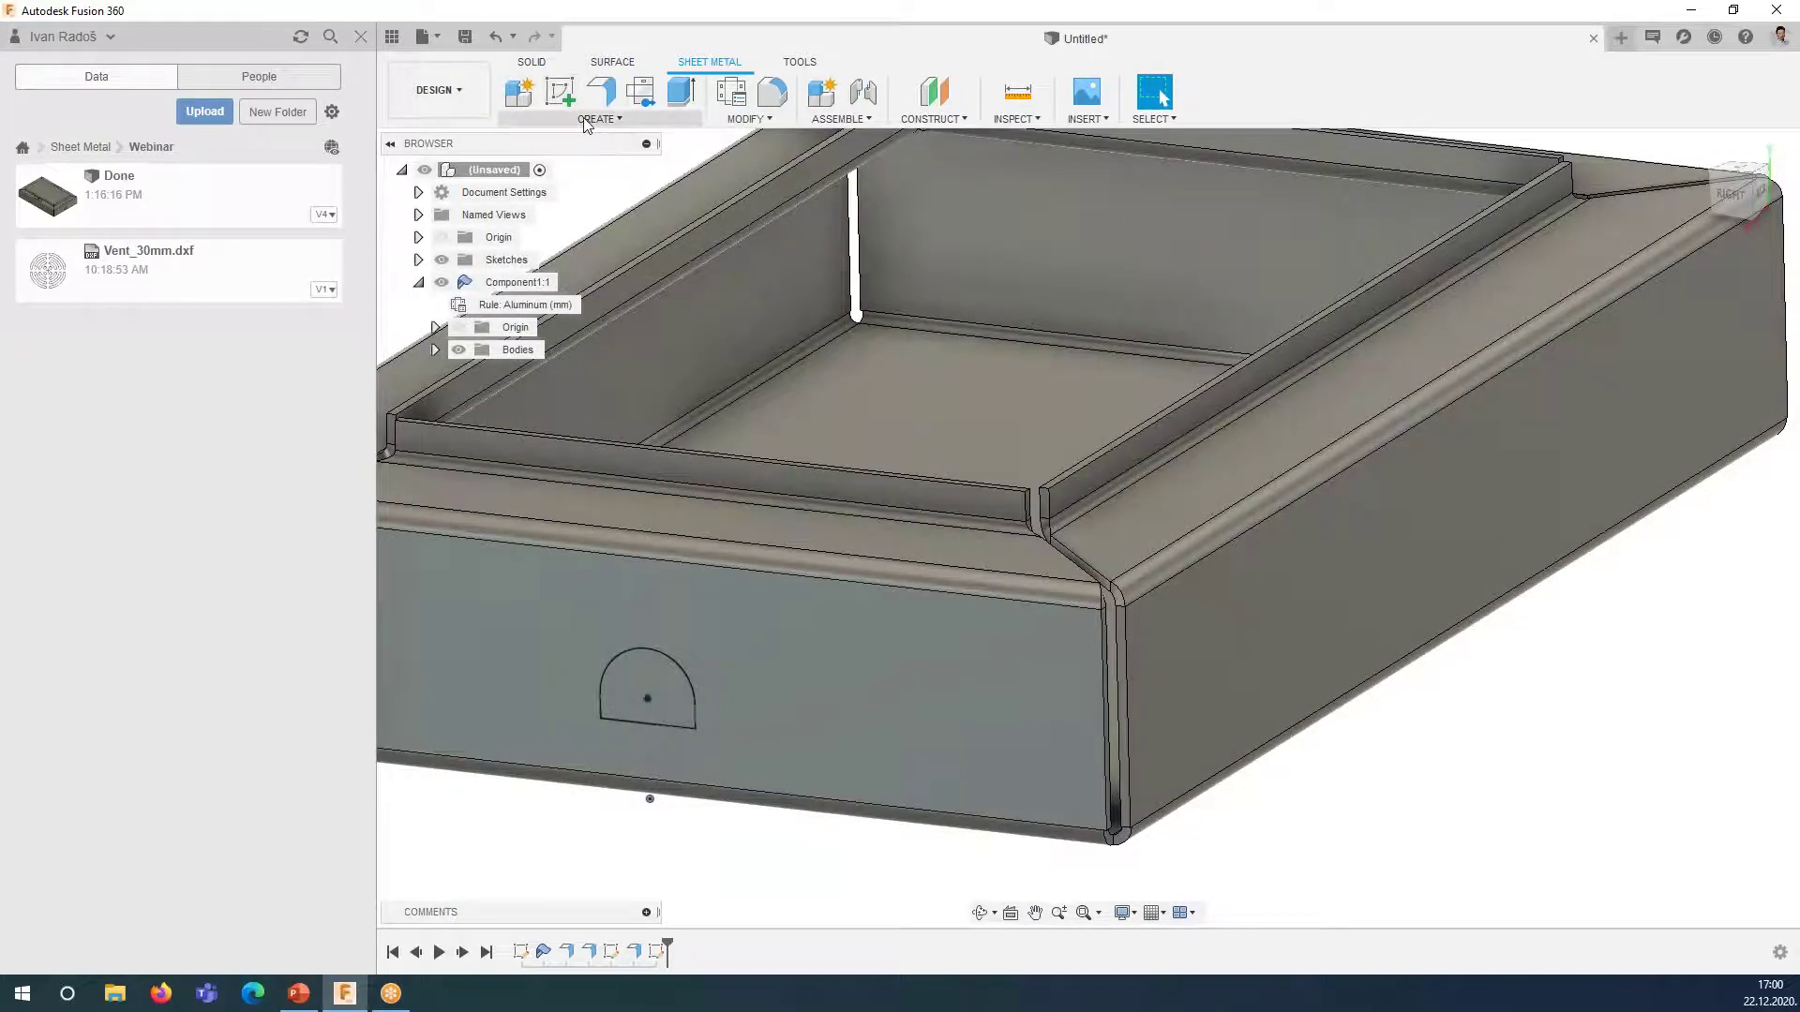
pyautogui.click(680, 99)
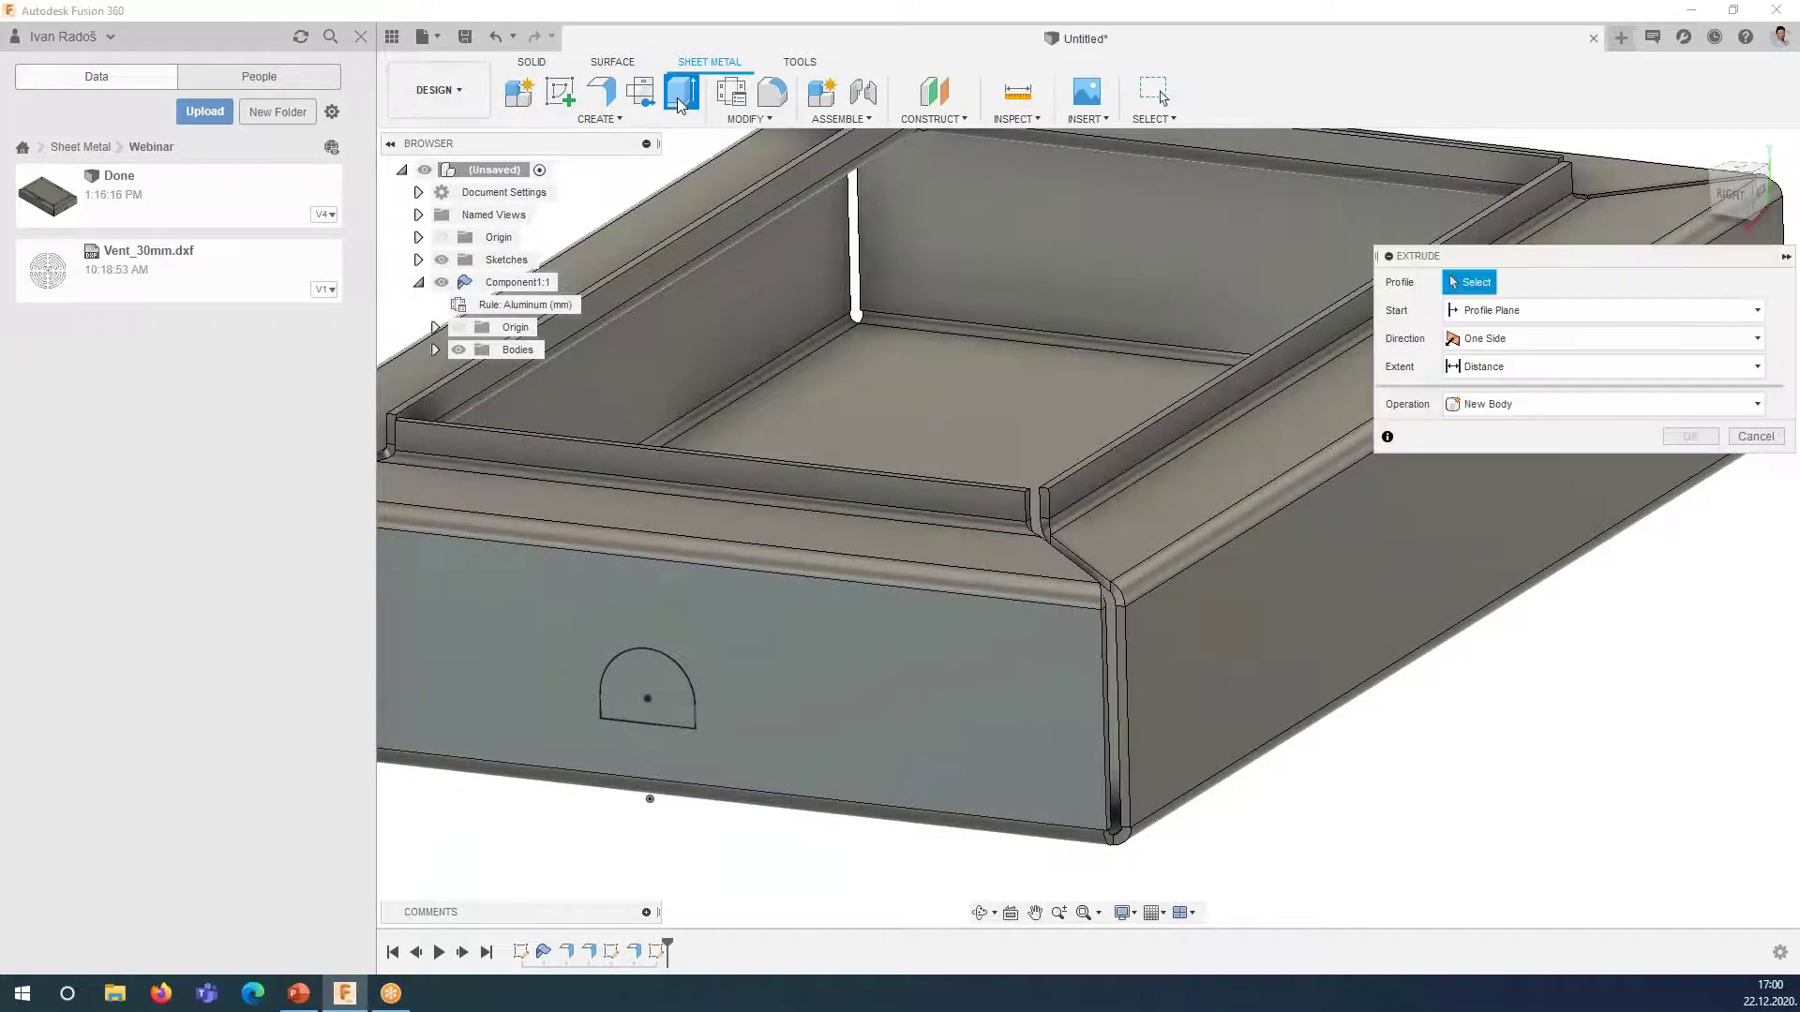
pyautogui.moveTo(654, 681); pyautogui.dragTo(720, 630, button='middle')
pyautogui.click(720, 630)
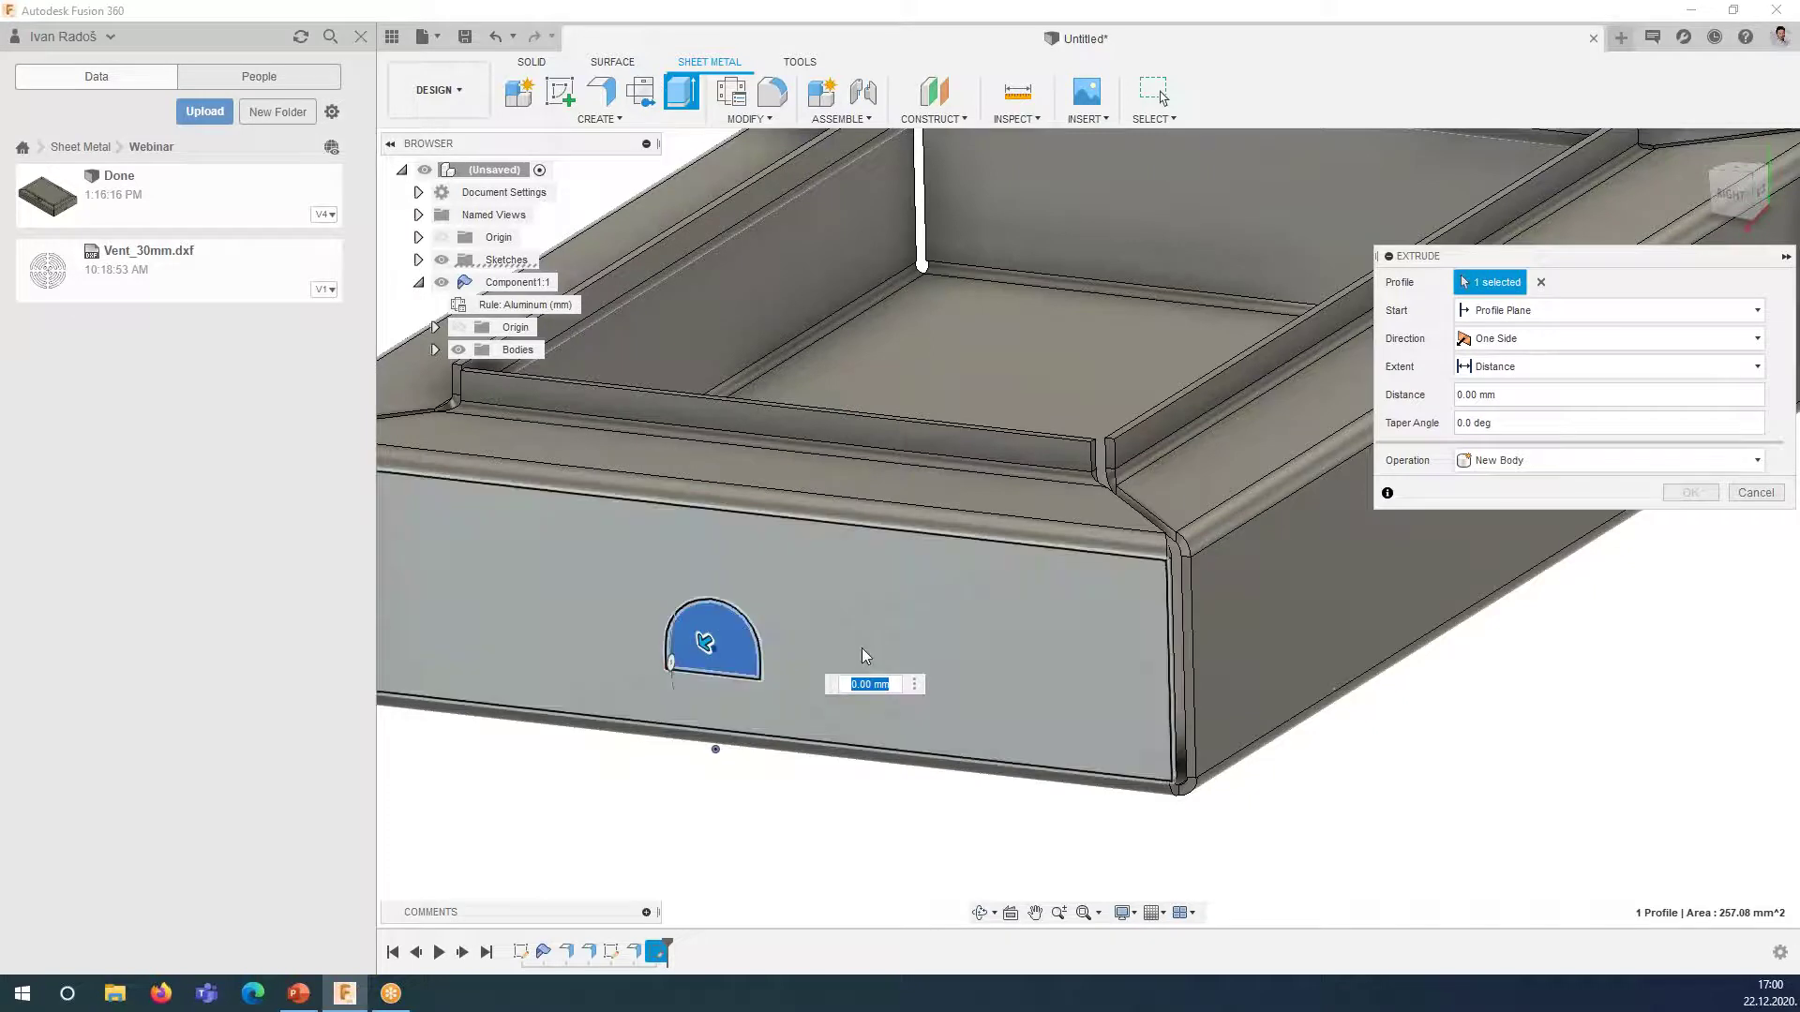
# - Cut the half-round profile through the side wall with depth -THK
pyautogui.click(1481, 461)
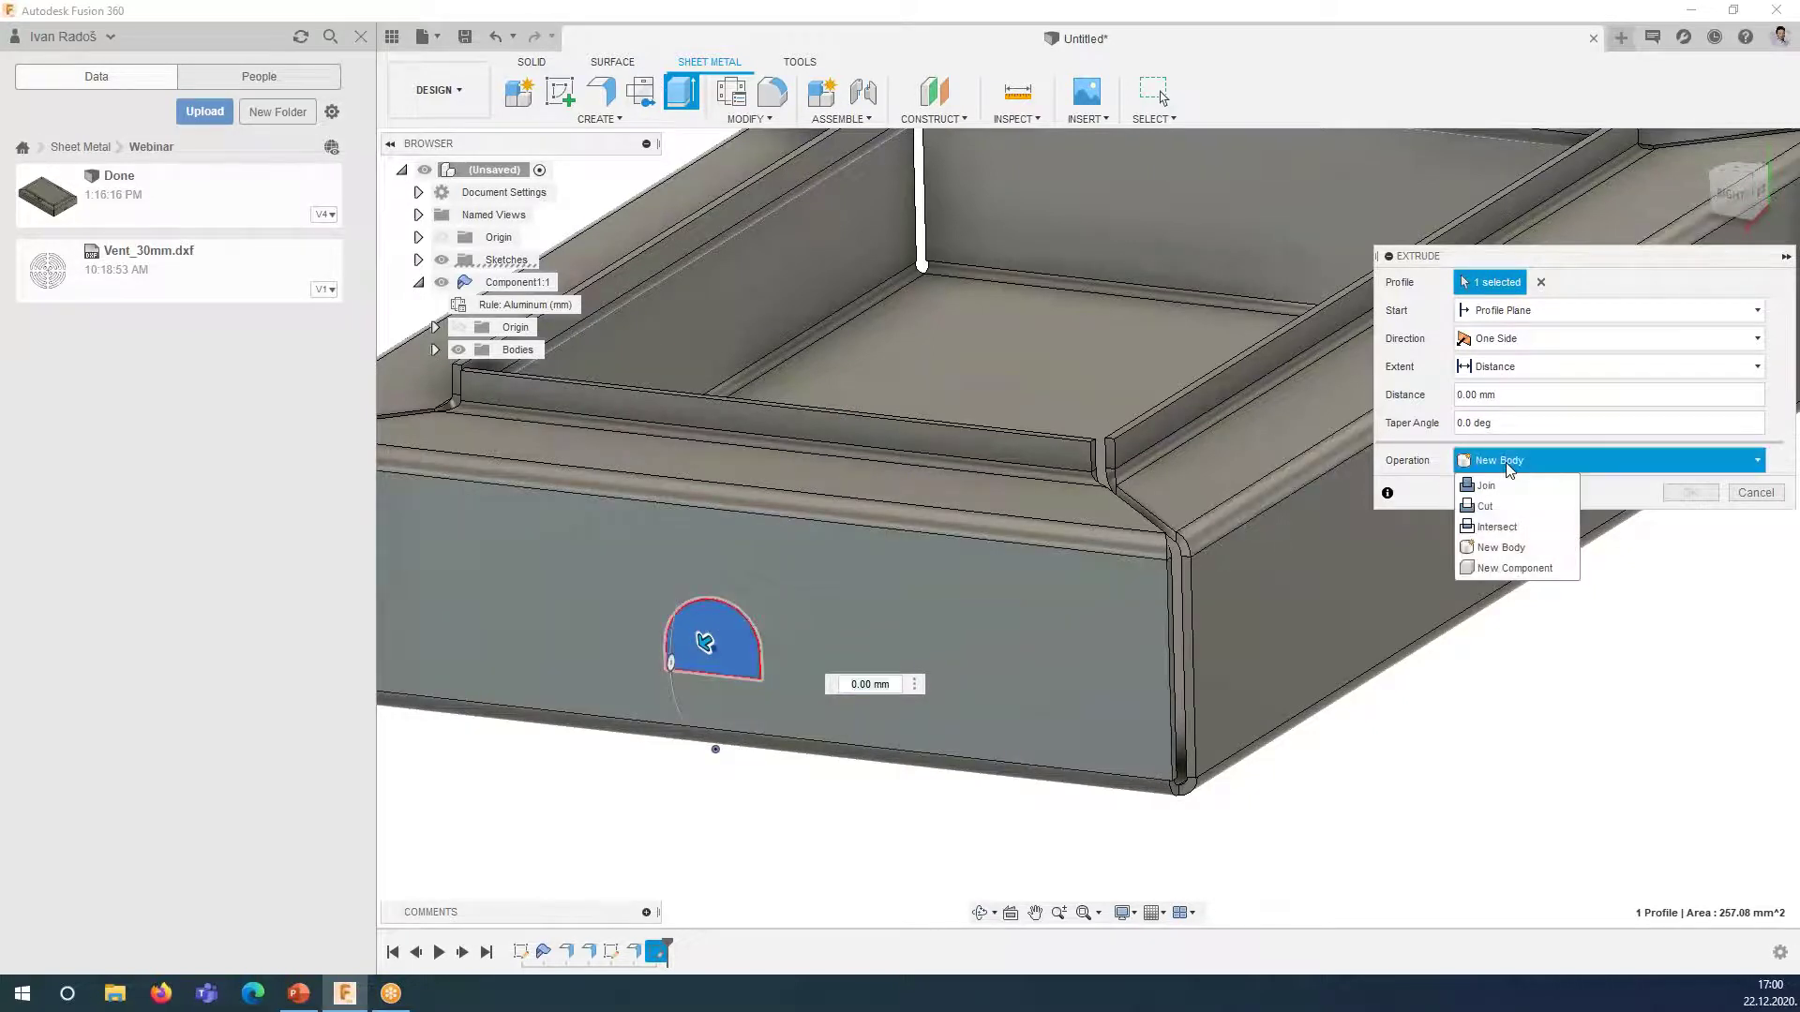
pyautogui.click(1486, 506)
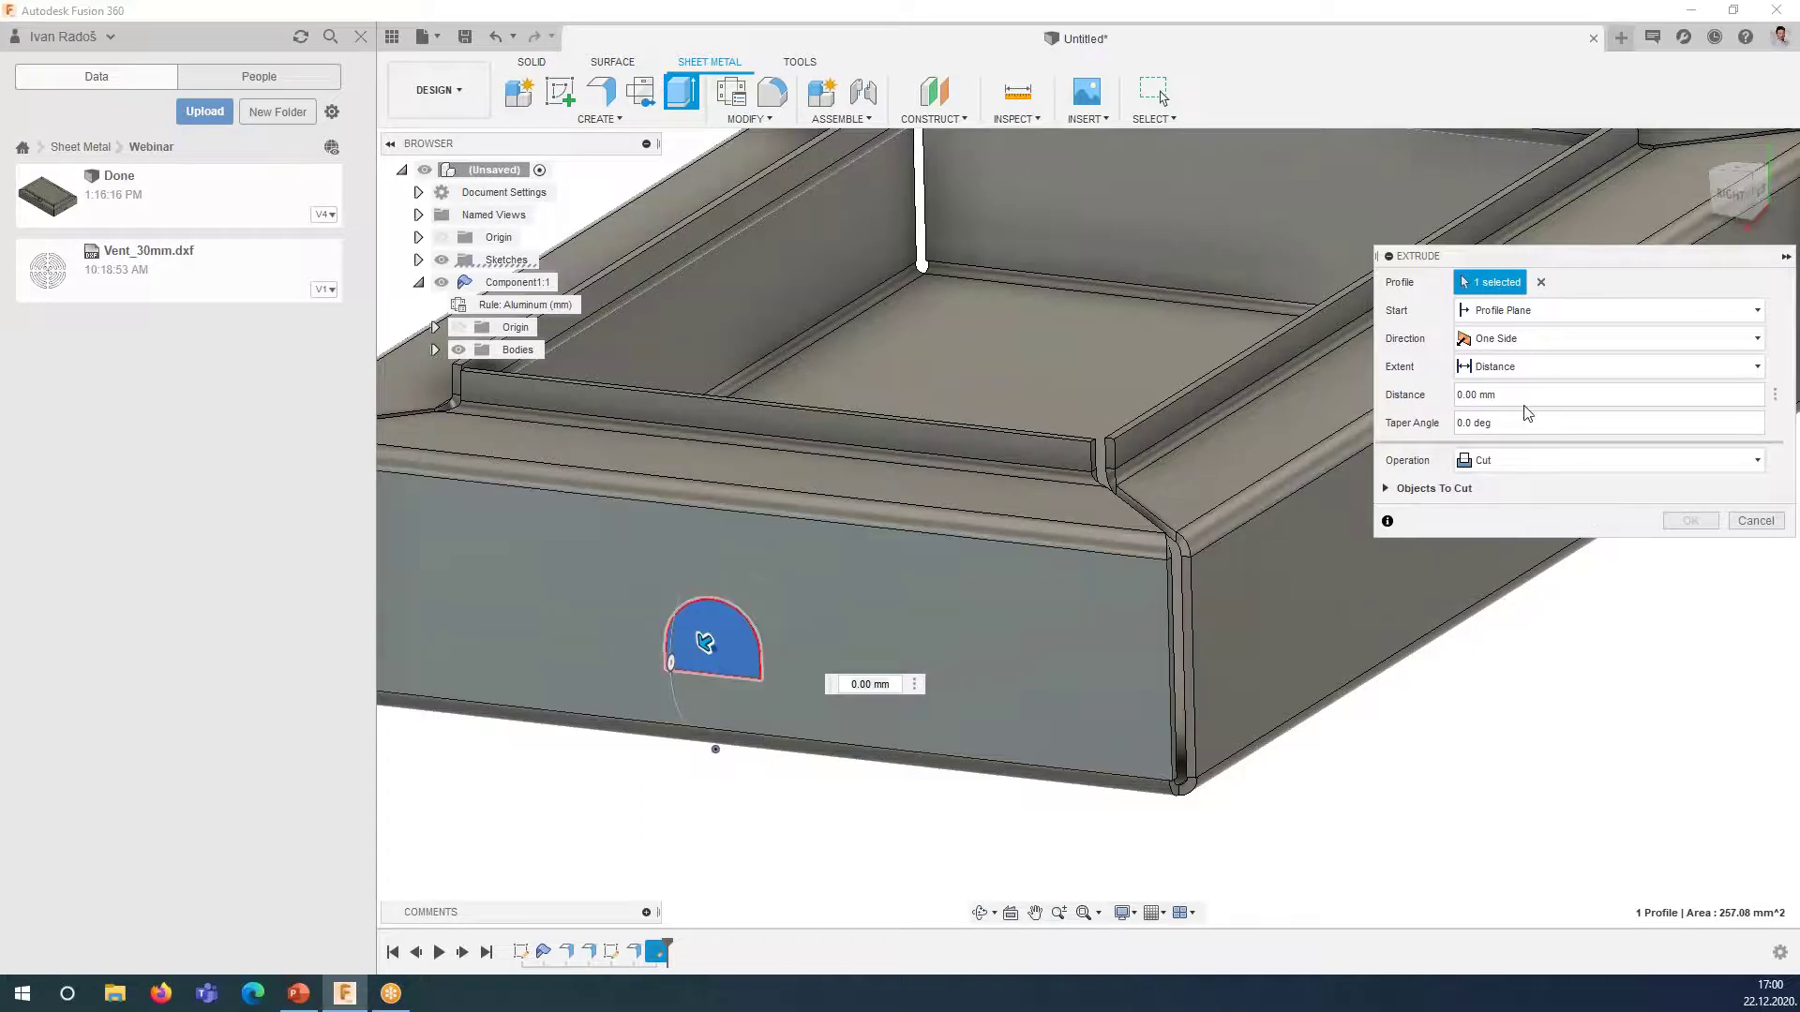
pyautogui.moveTo(1479, 394); pyautogui.dragTo(1432, 406)
pyautogui.write('-THKmm')
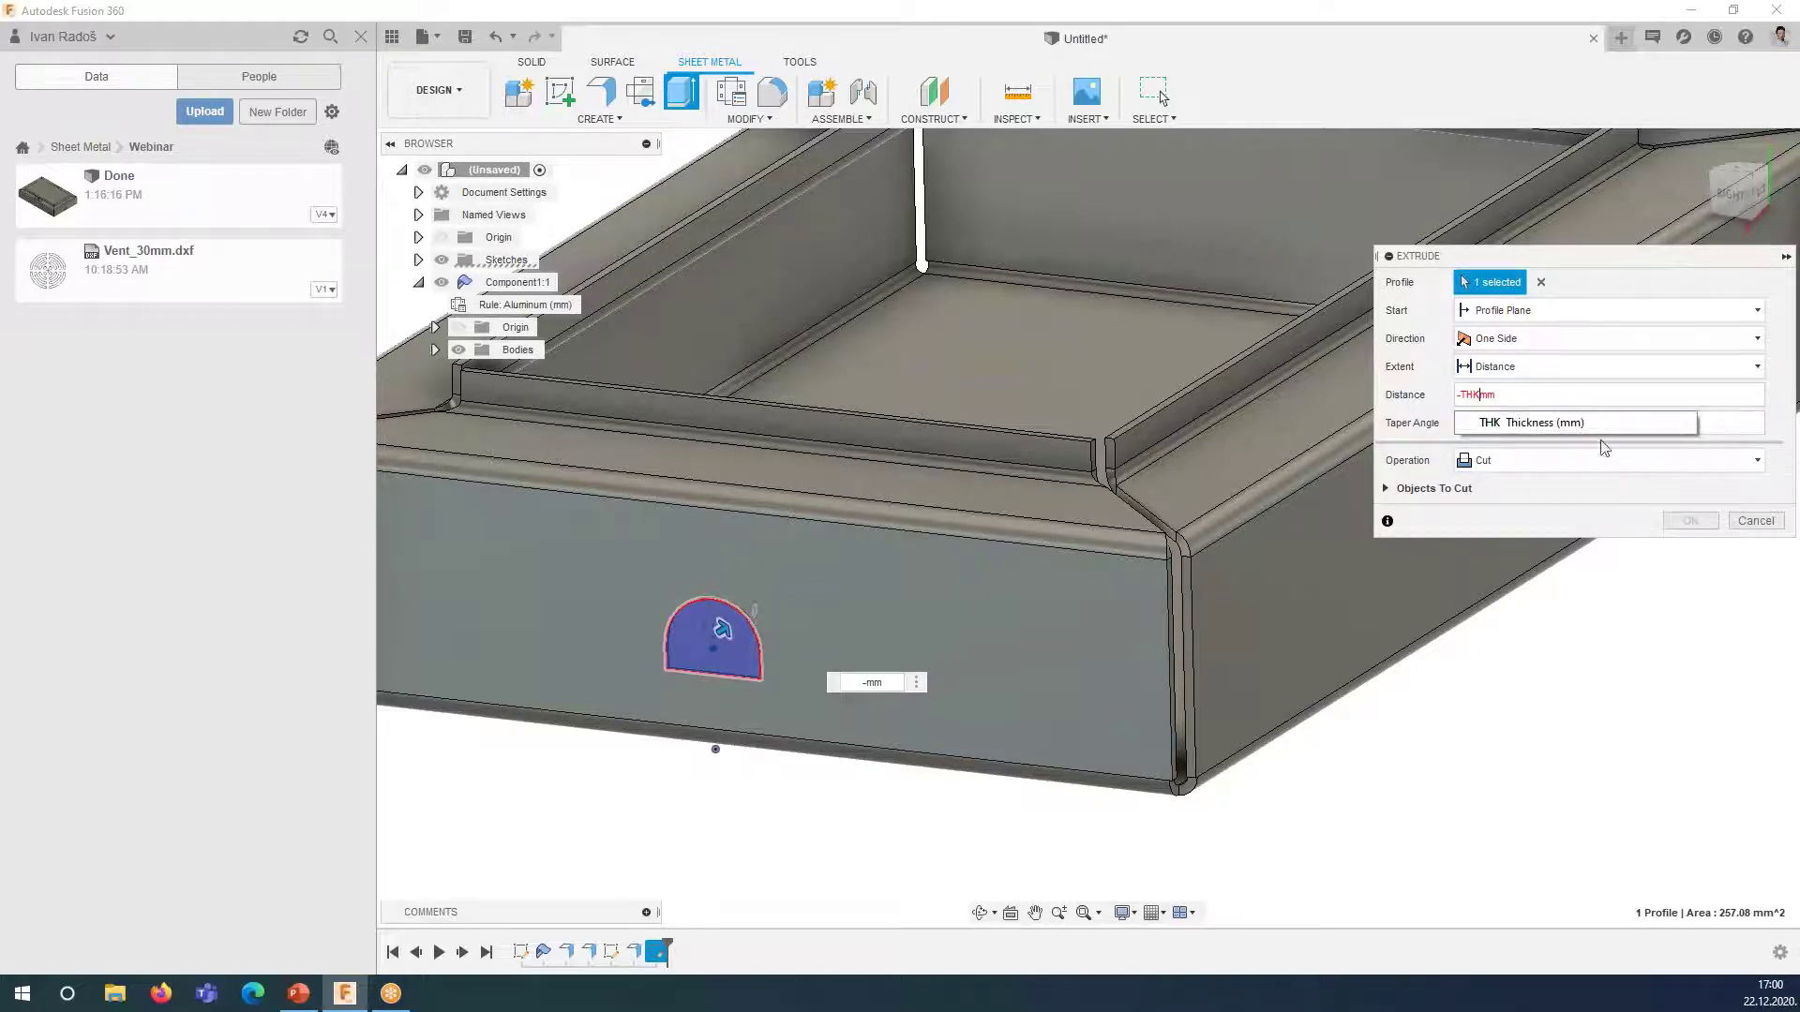
pyautogui.click(1593, 427)
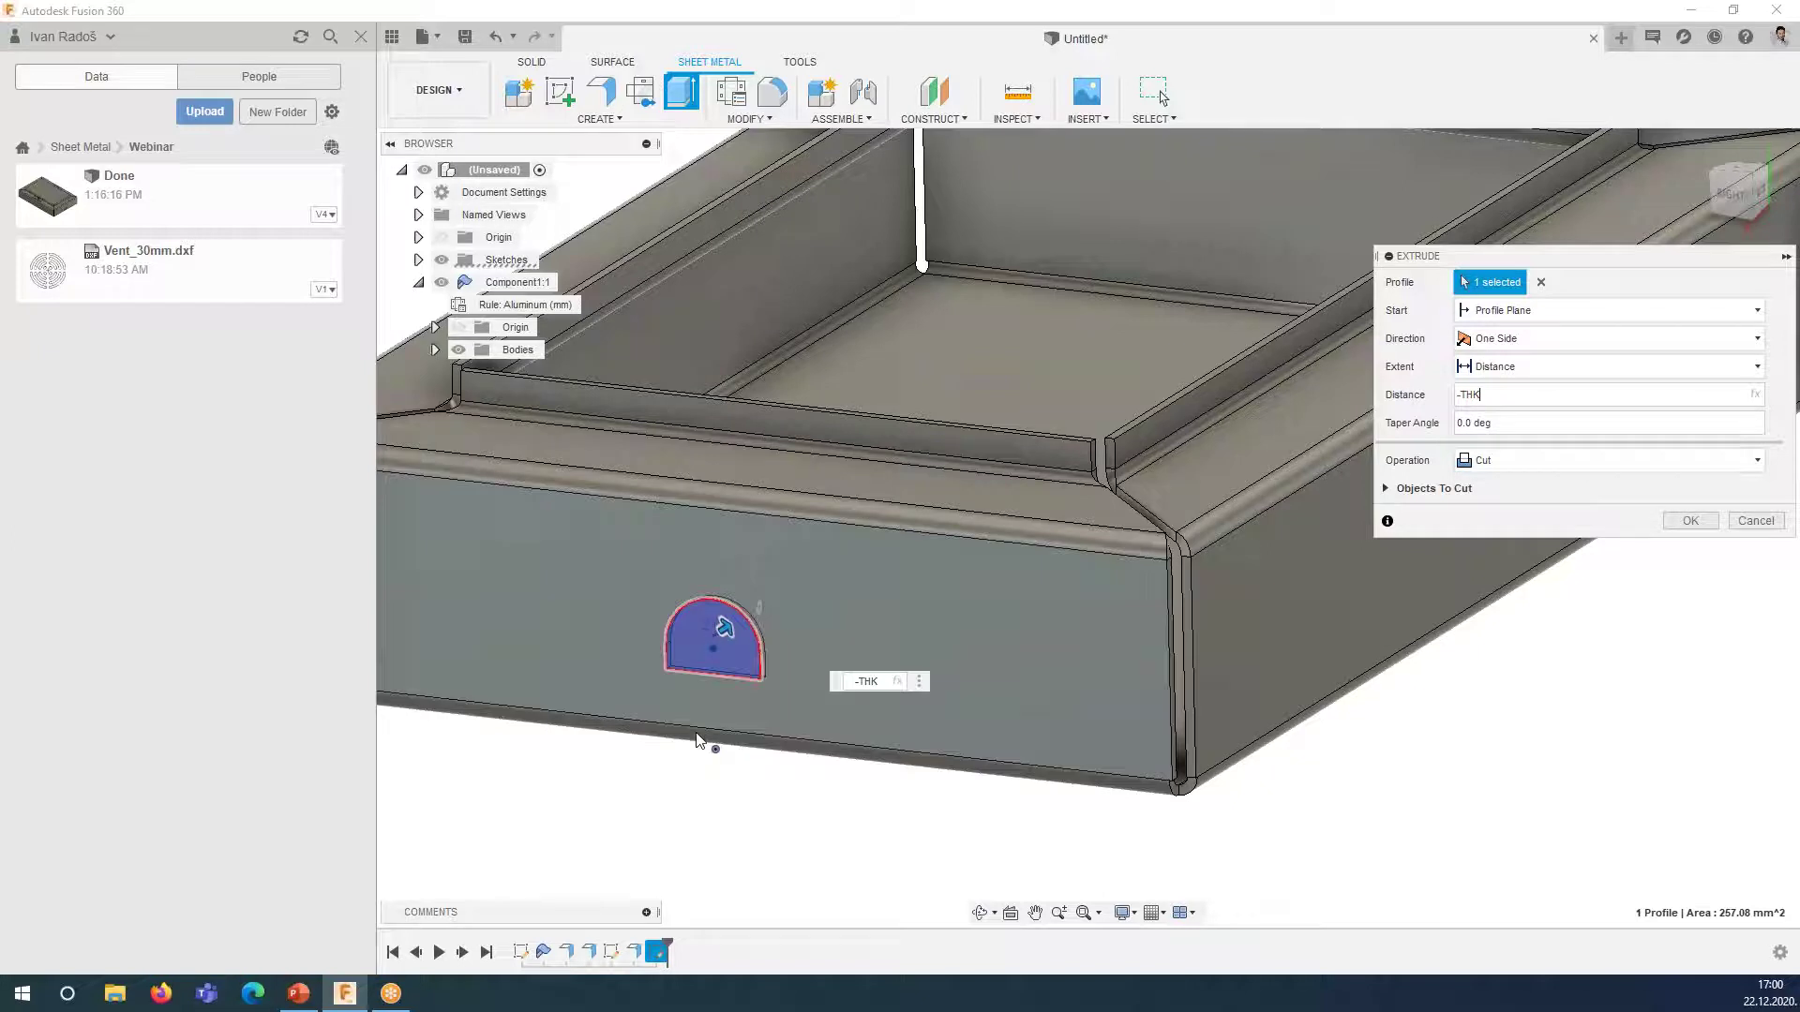
pyautogui.scroll(2, 708, 637)
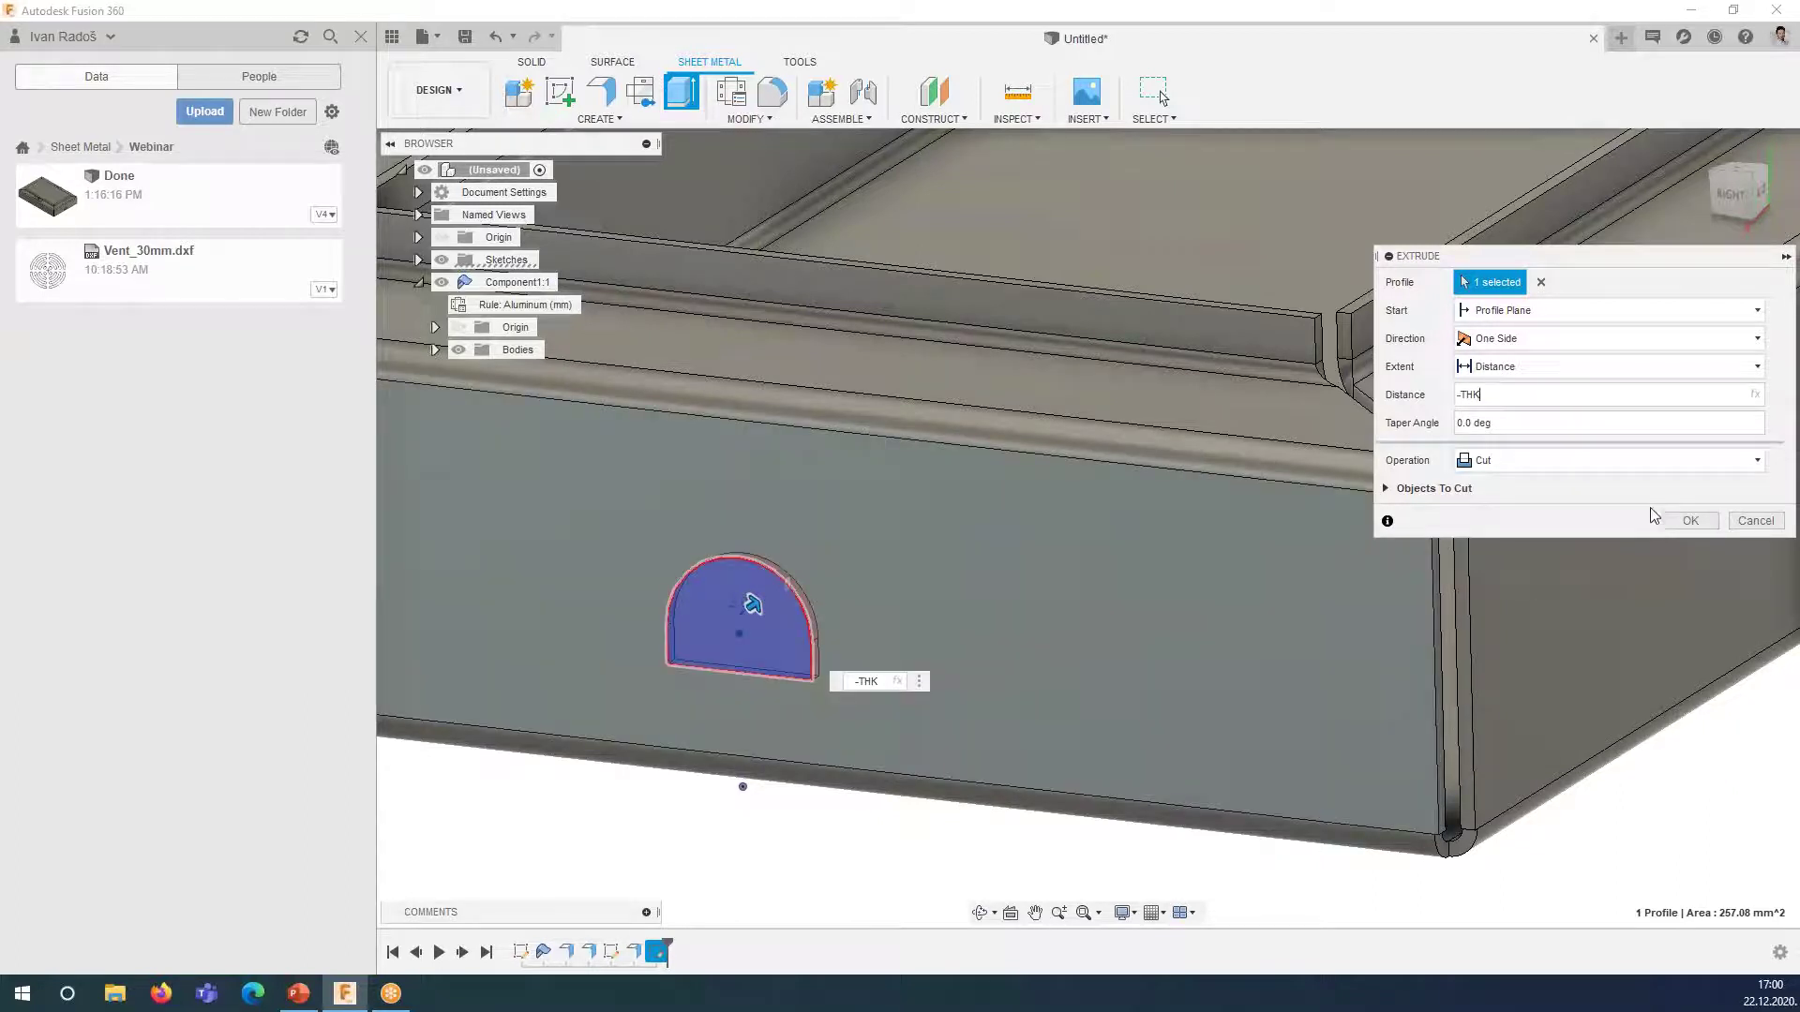
pyautogui.click(1690, 520)
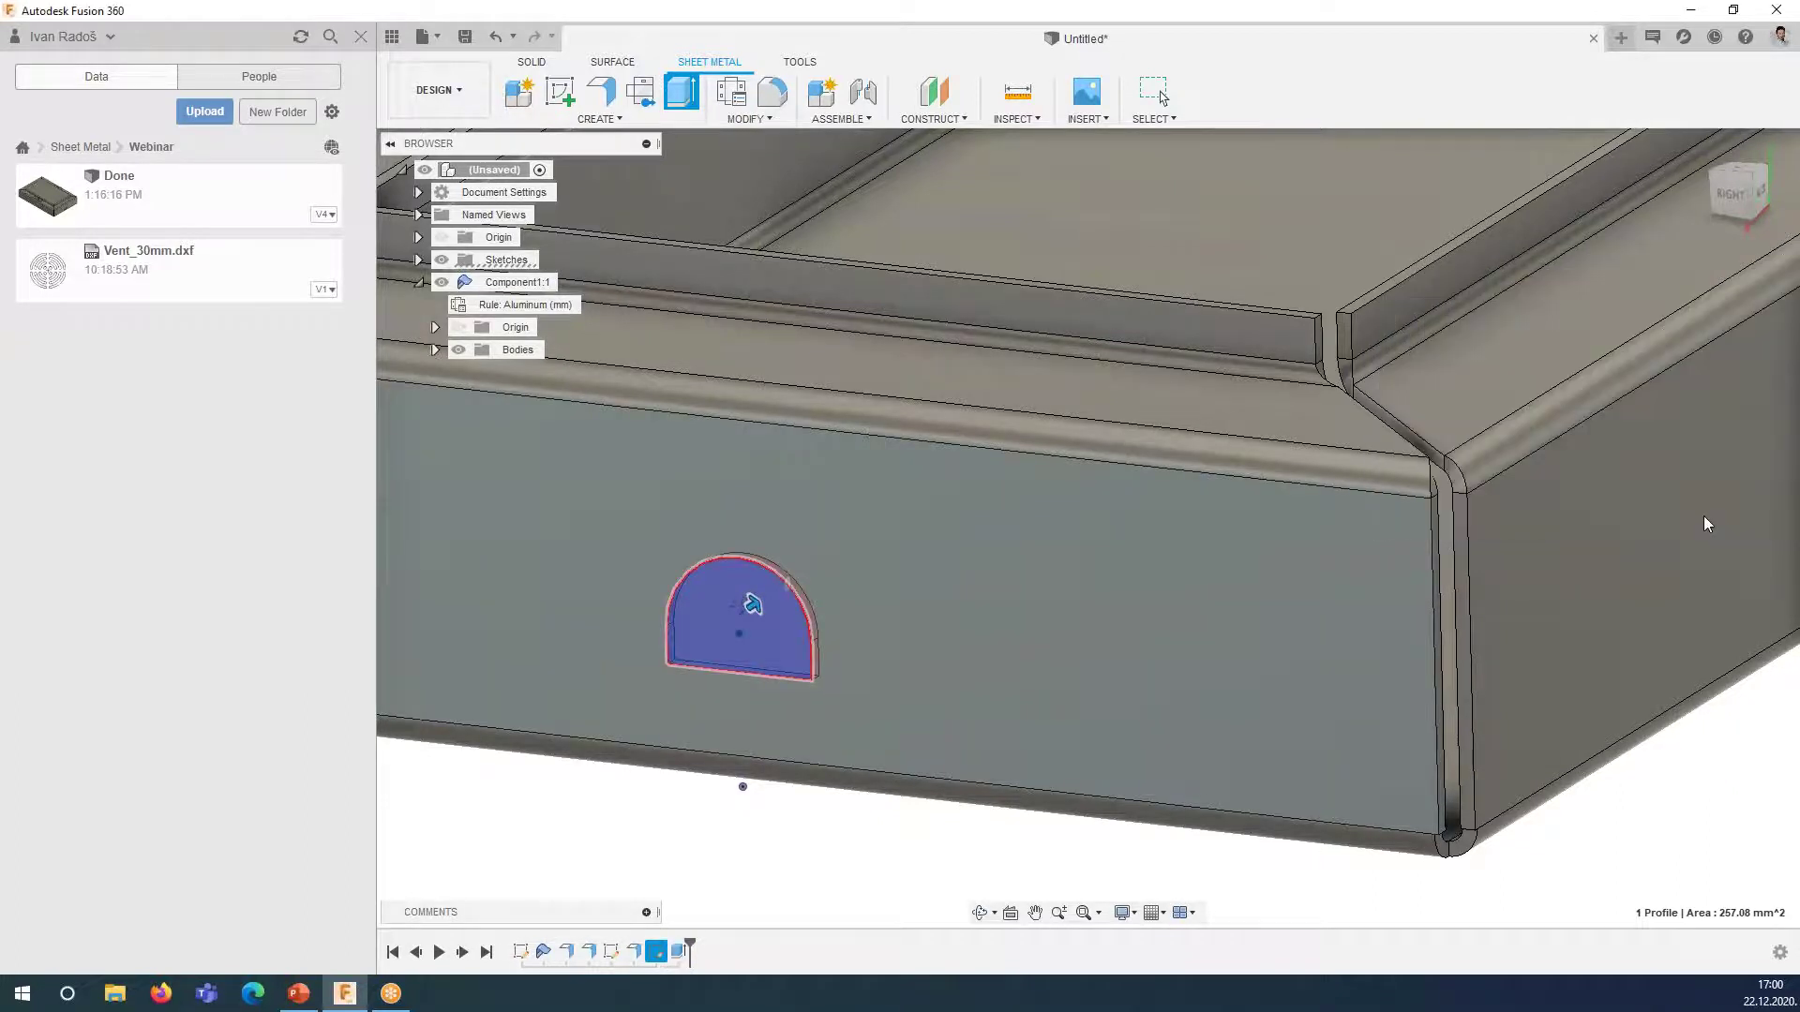
pyautogui.scroll(-3, 896, 560)
pyautogui.moveTo(896, 560)
pyautogui.keyDown('shift'); pyautogui.mouseDown(button='middle')
pyautogui.moveTo(965, 520)
pyautogui.moveTo(780, 620)
pyautogui.moveTo(799, 627)
pyautogui.mouseUp(button='middle'); pyautogui.keyUp('shift')
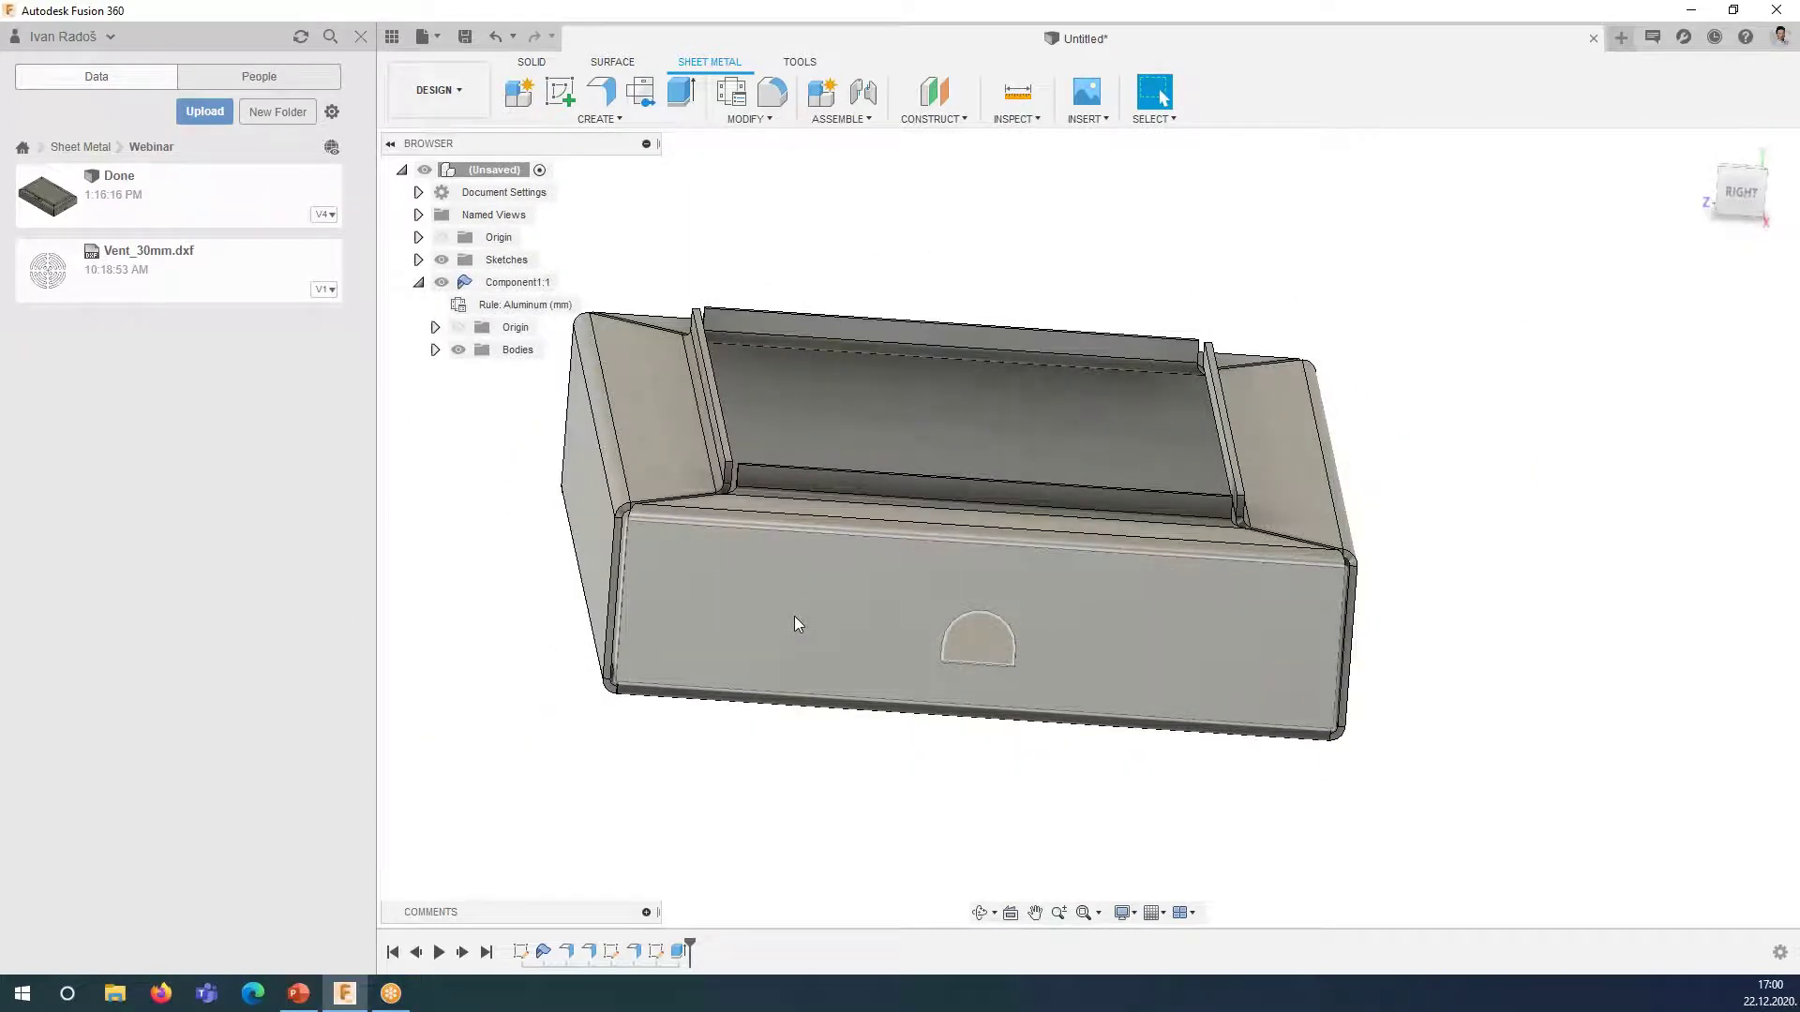
pyautogui.moveTo(964, 551)
pyautogui.keyDown('shift'); pyautogui.mouseDown(button='middle')
pyautogui.moveTo(1026, 579)
pyautogui.moveTo(903, 566)
pyautogui.moveTo(909, 632)
pyautogui.mouseUp(button='middle'); pyautogui.keyUp('shift')
pyautogui.moveTo(1121, 602)
pyautogui.keyDown('shift'); pyautogui.mouseDown(button='middle')
pyautogui.moveTo(932, 554)
pyautogui.moveTo(1697, 578)
pyautogui.moveTo(1047, 598)
pyautogui.mouseUp(button='middle'); pyautogui.keyUp('shift')
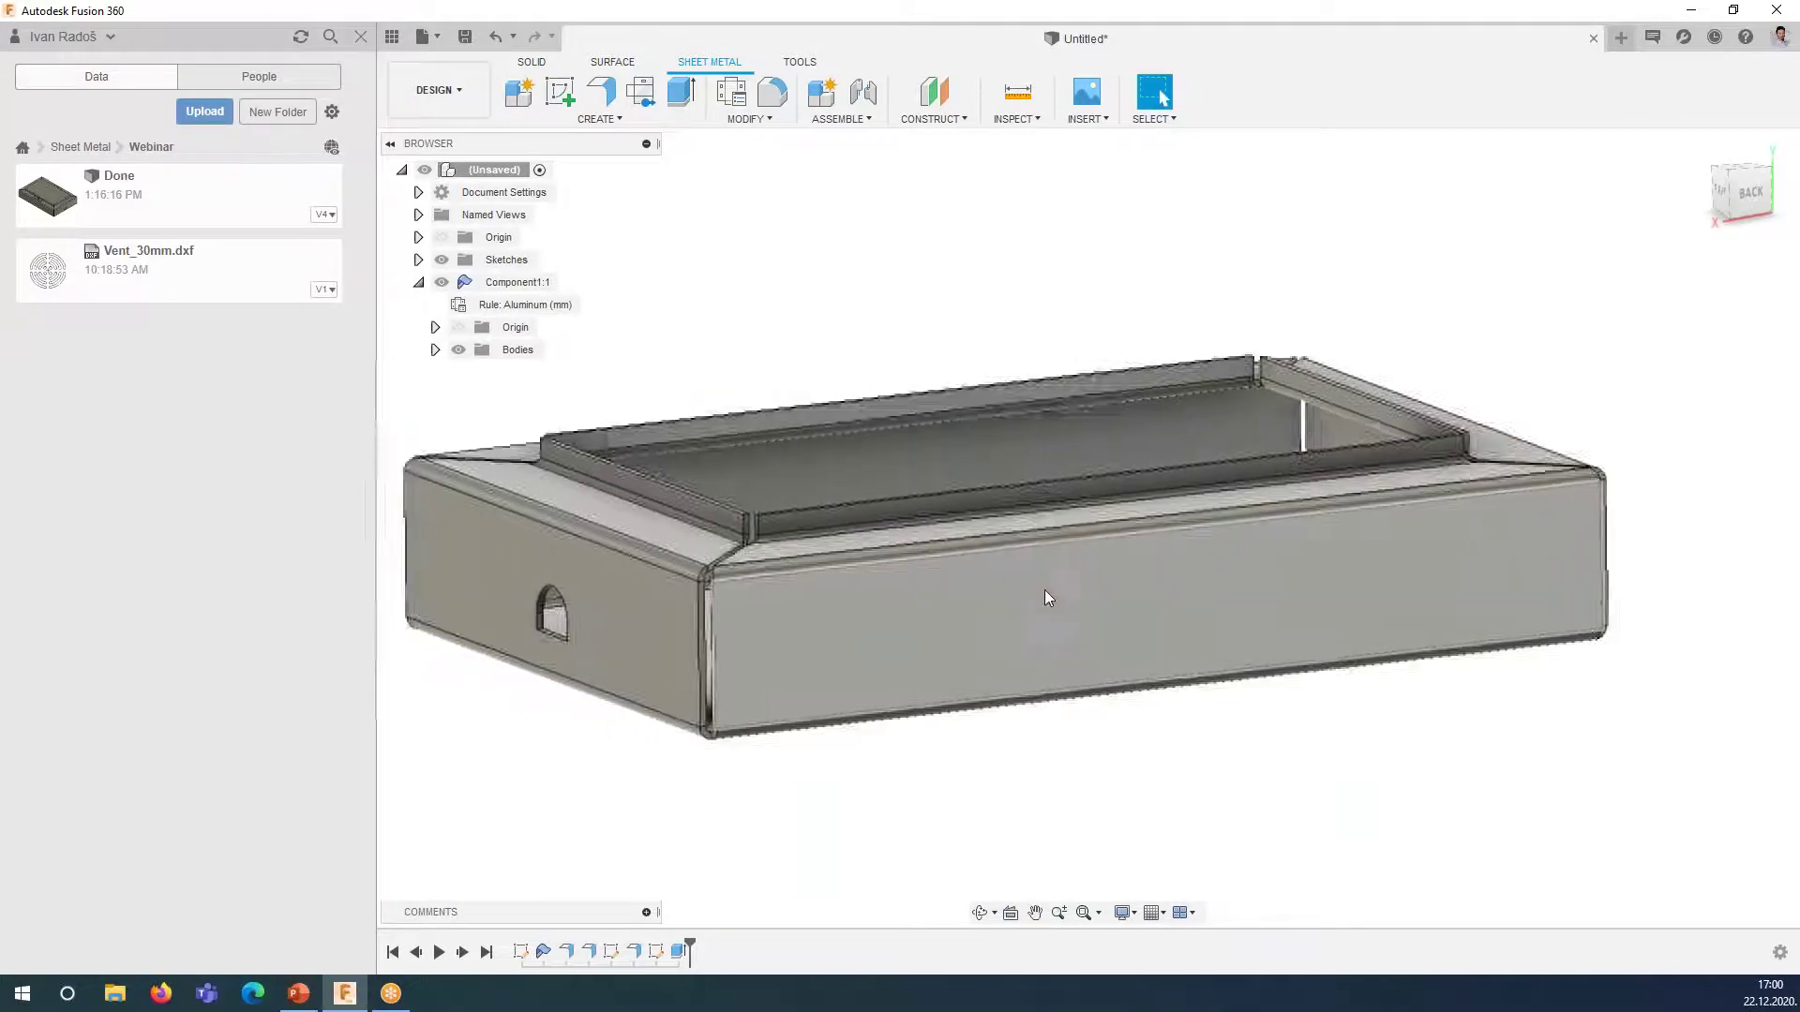
# - Place a new hole on the back face, viewed straight on
pyautogui.click(589, 117)
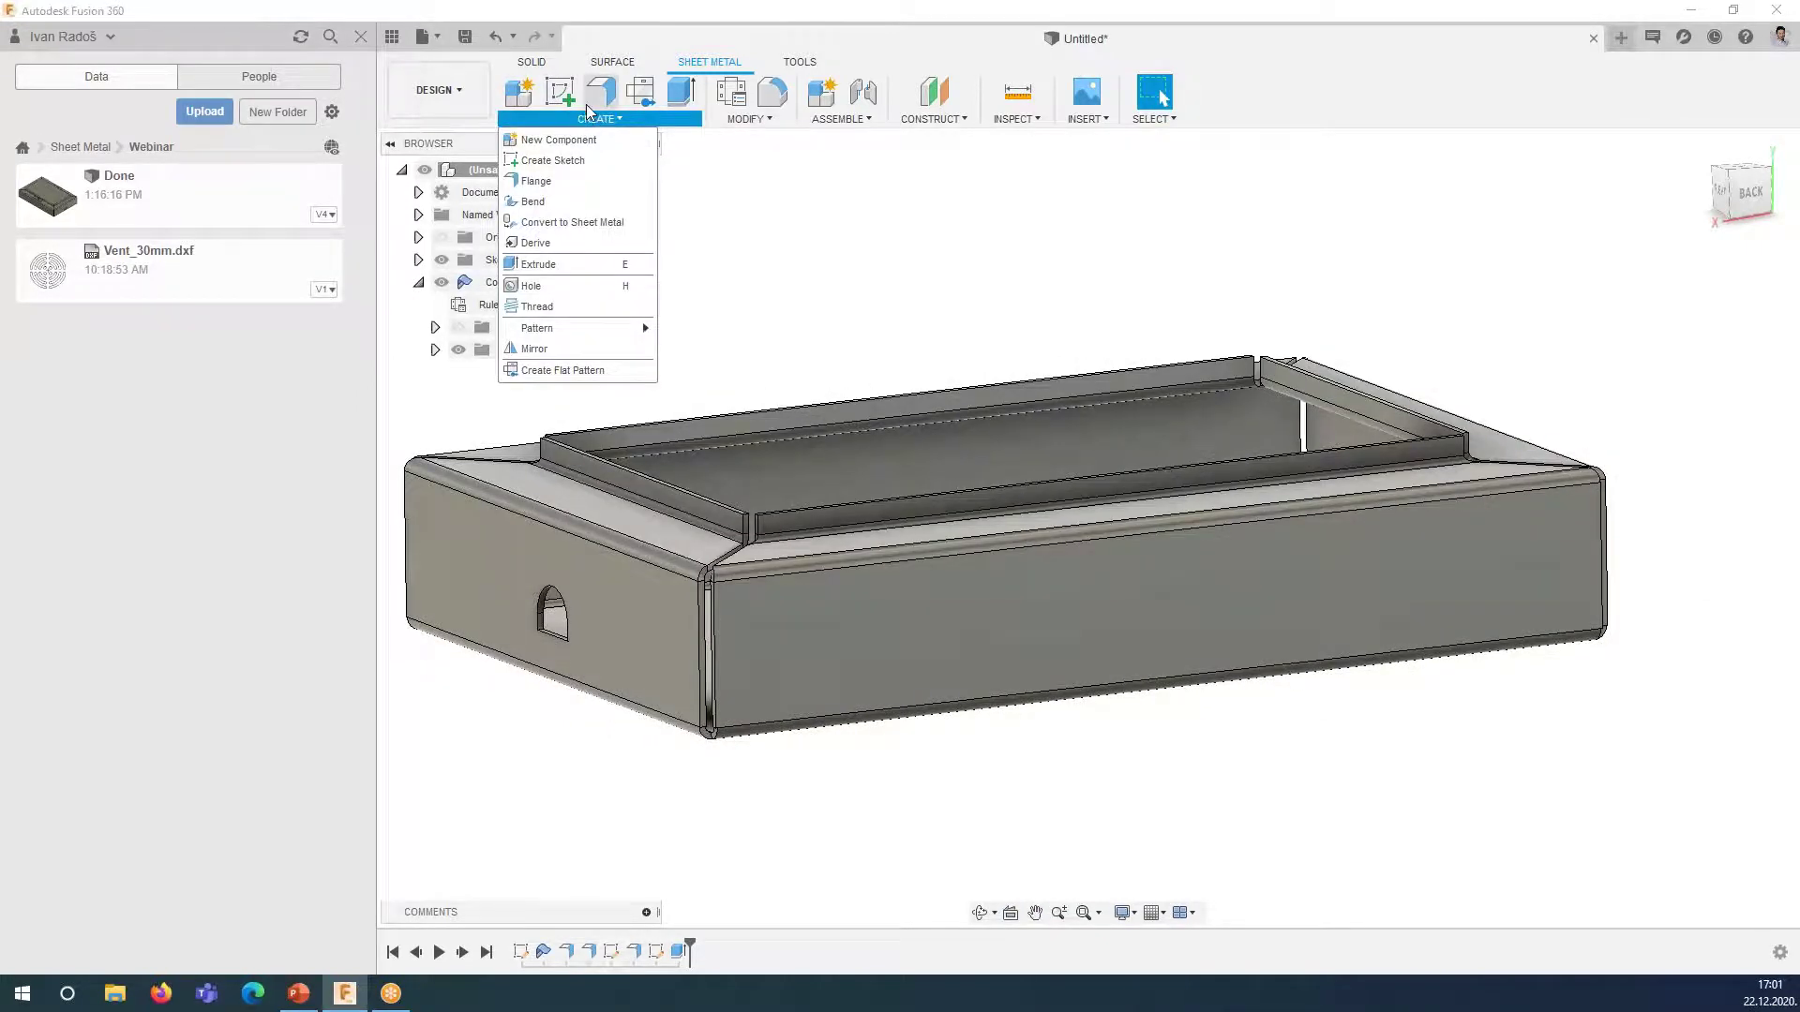
pyautogui.click(555, 285)
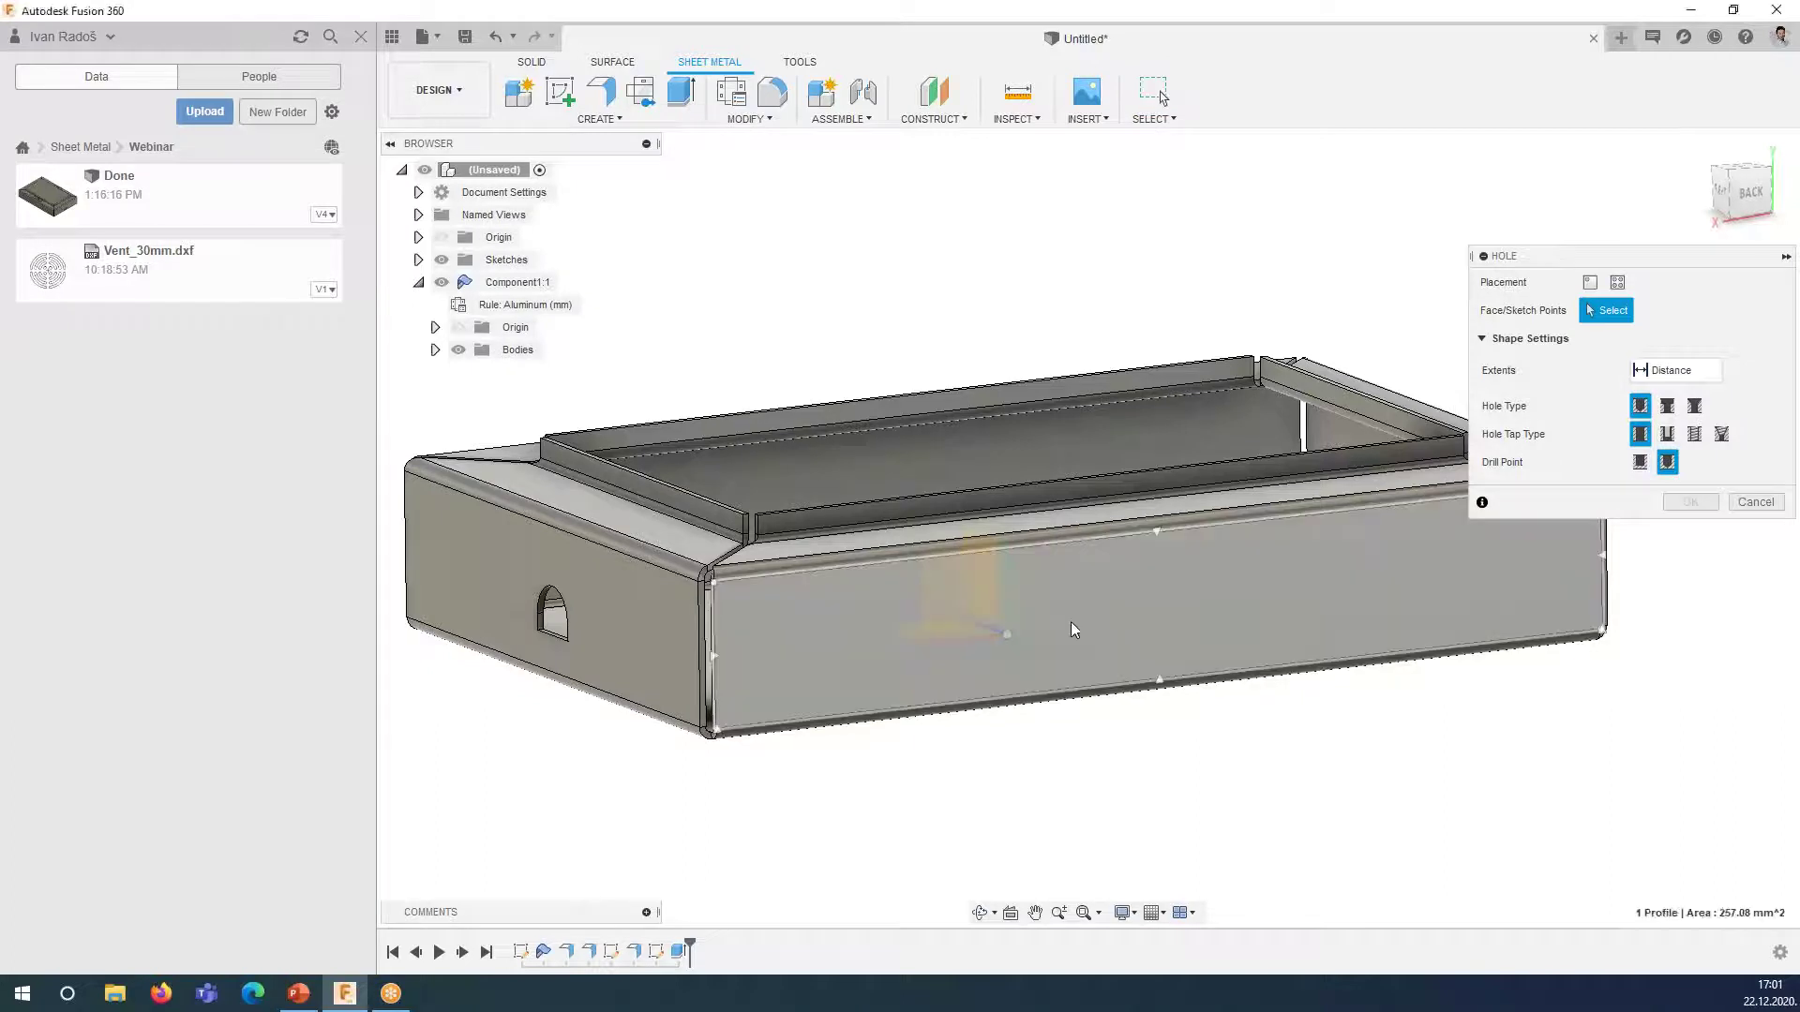
pyautogui.click(1074, 630)
pyautogui.moveTo(907, 597); pyautogui.dragTo(818, 555, button='middle')
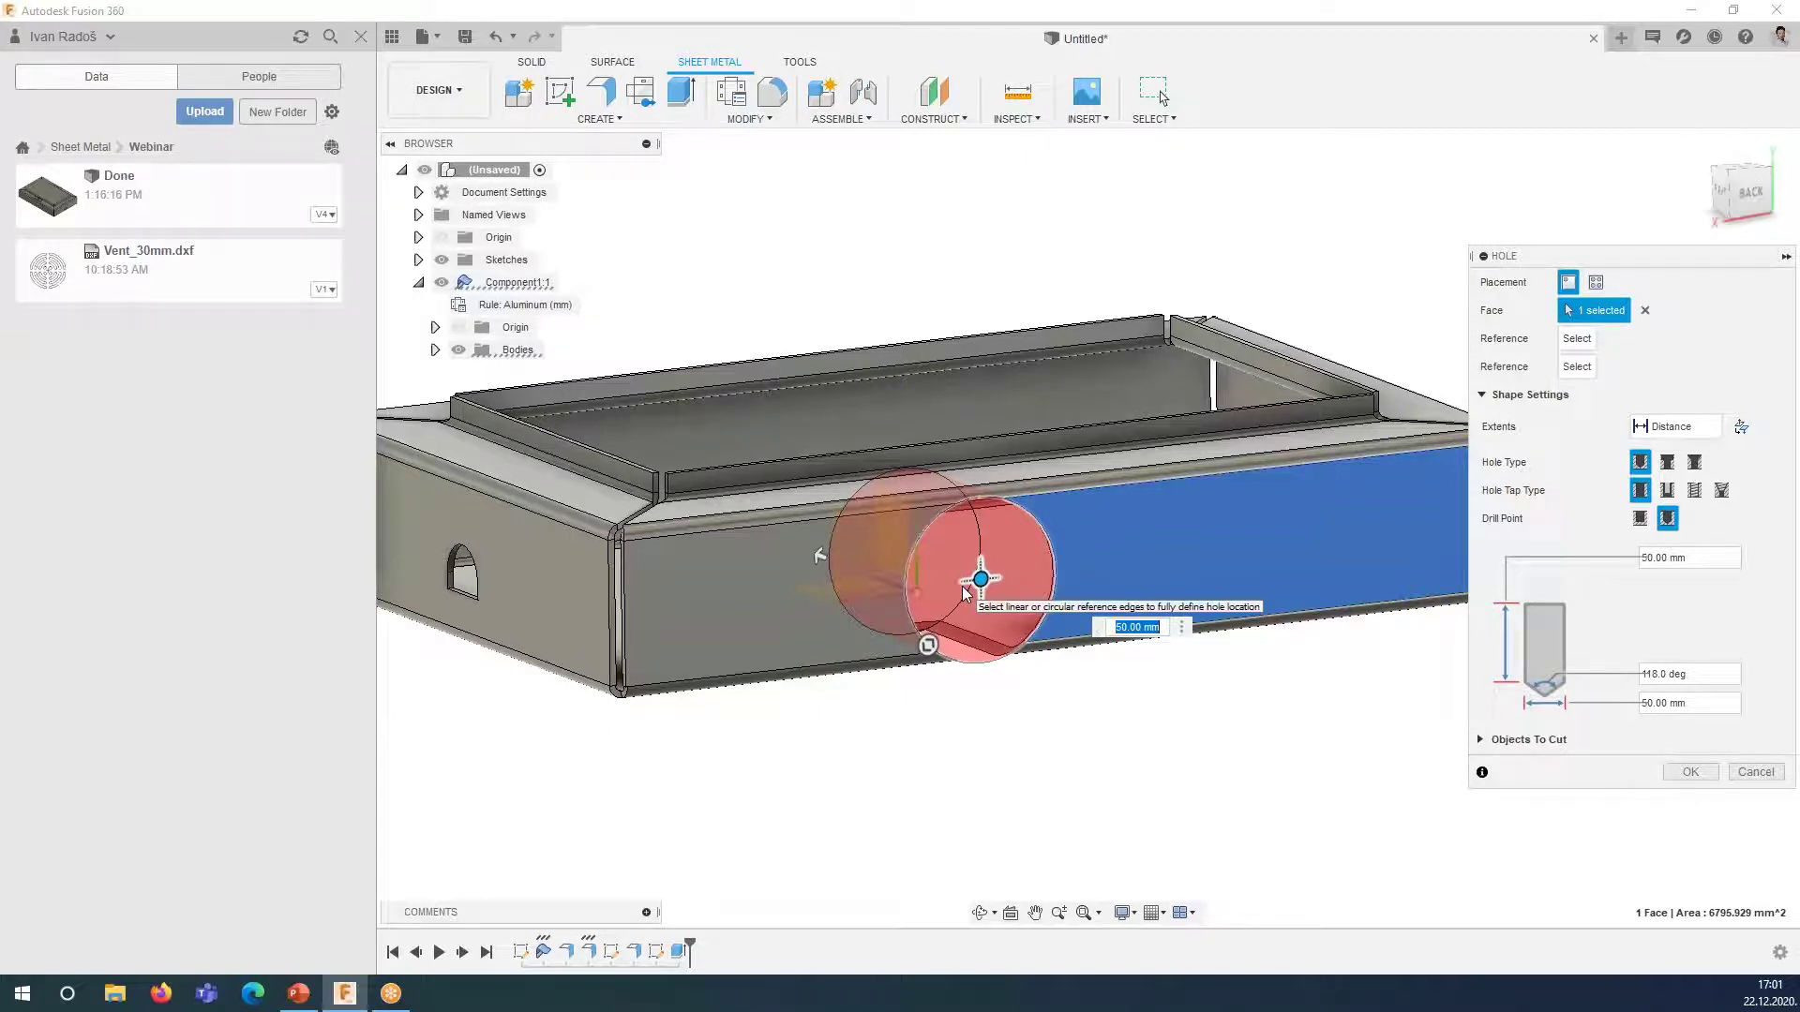
pyautogui.click(1751, 194)
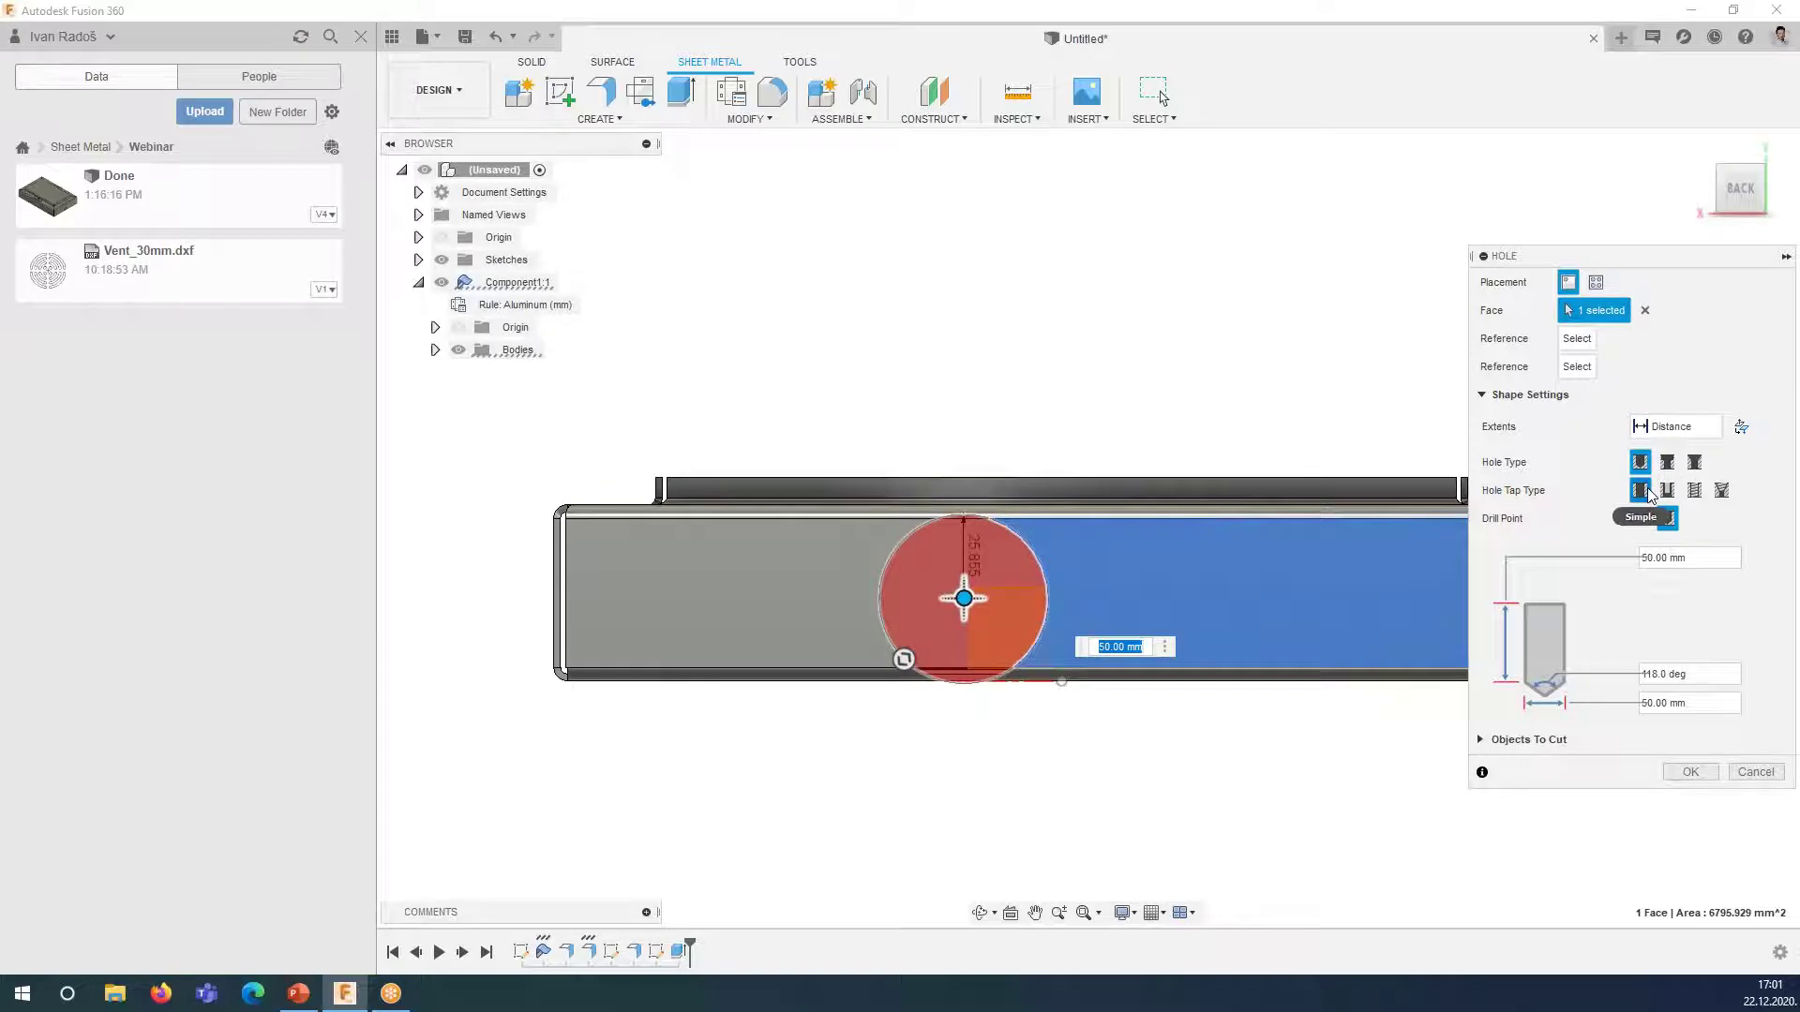
# - Make the hole tapped with a flat drill point, 24 mm size, M24x1 thread
pyautogui.click(1694, 490)
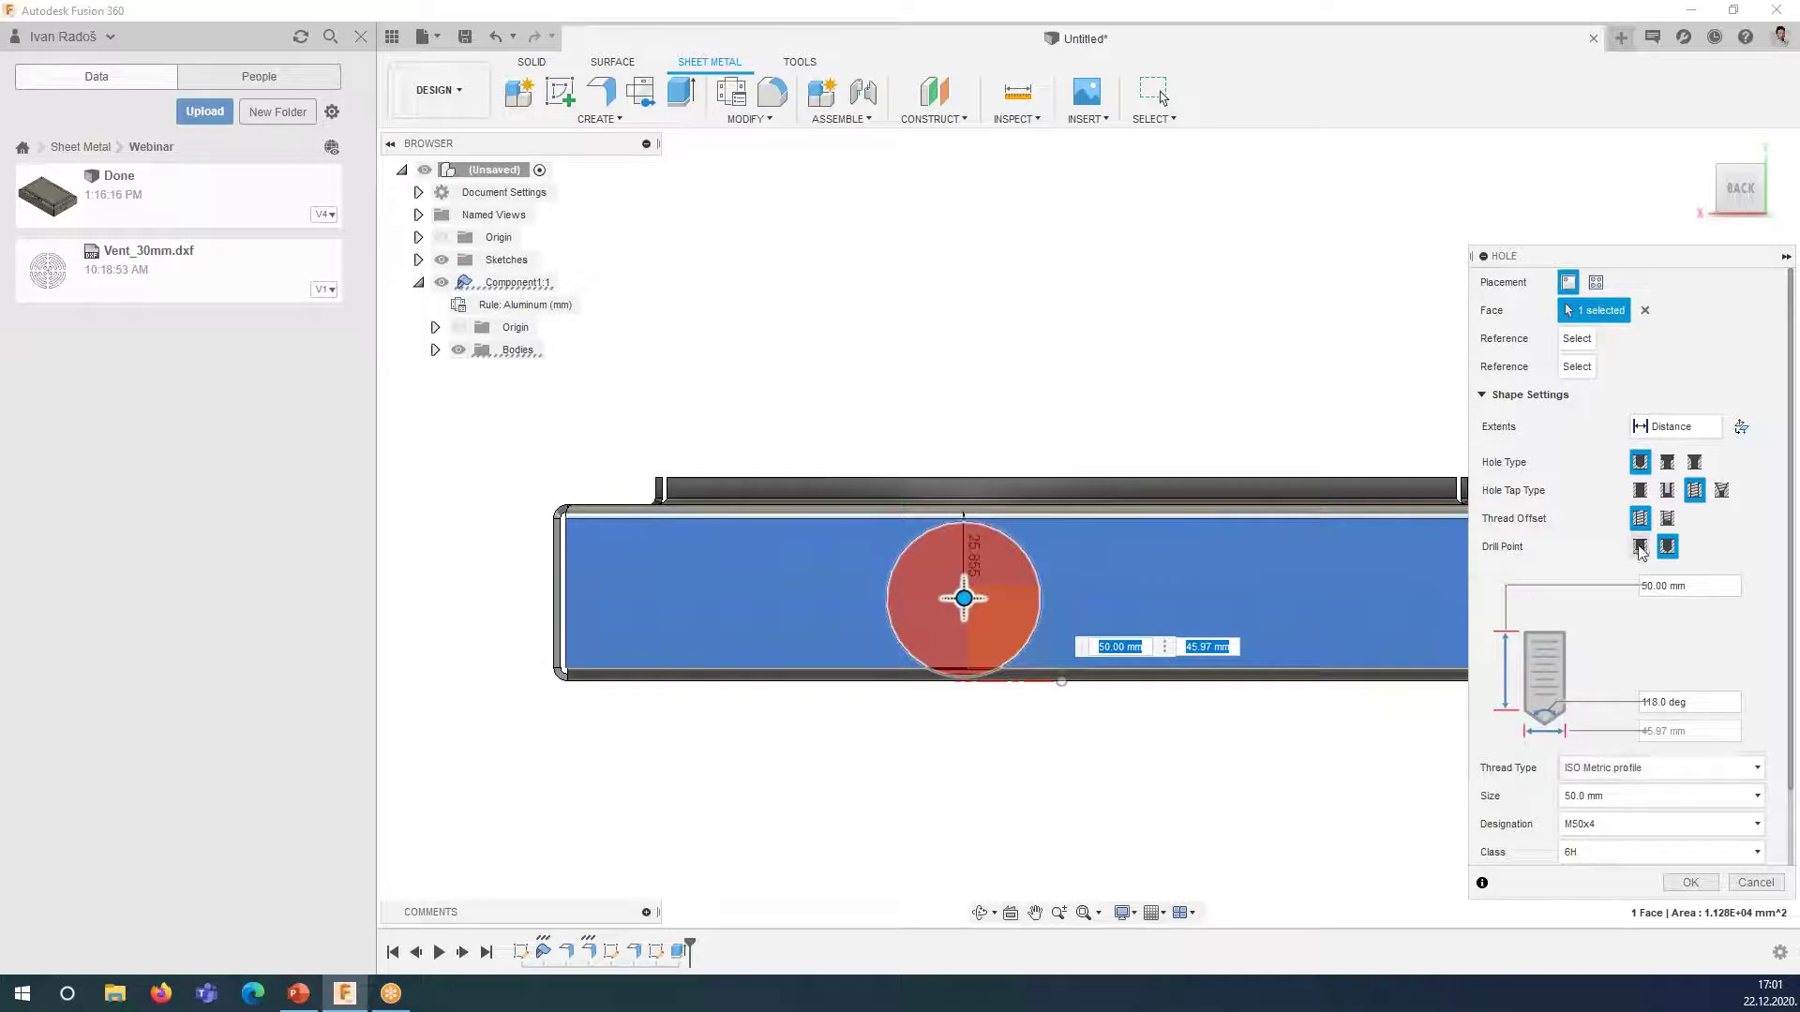
pyautogui.click(1639, 547)
pyautogui.click(1629, 772)
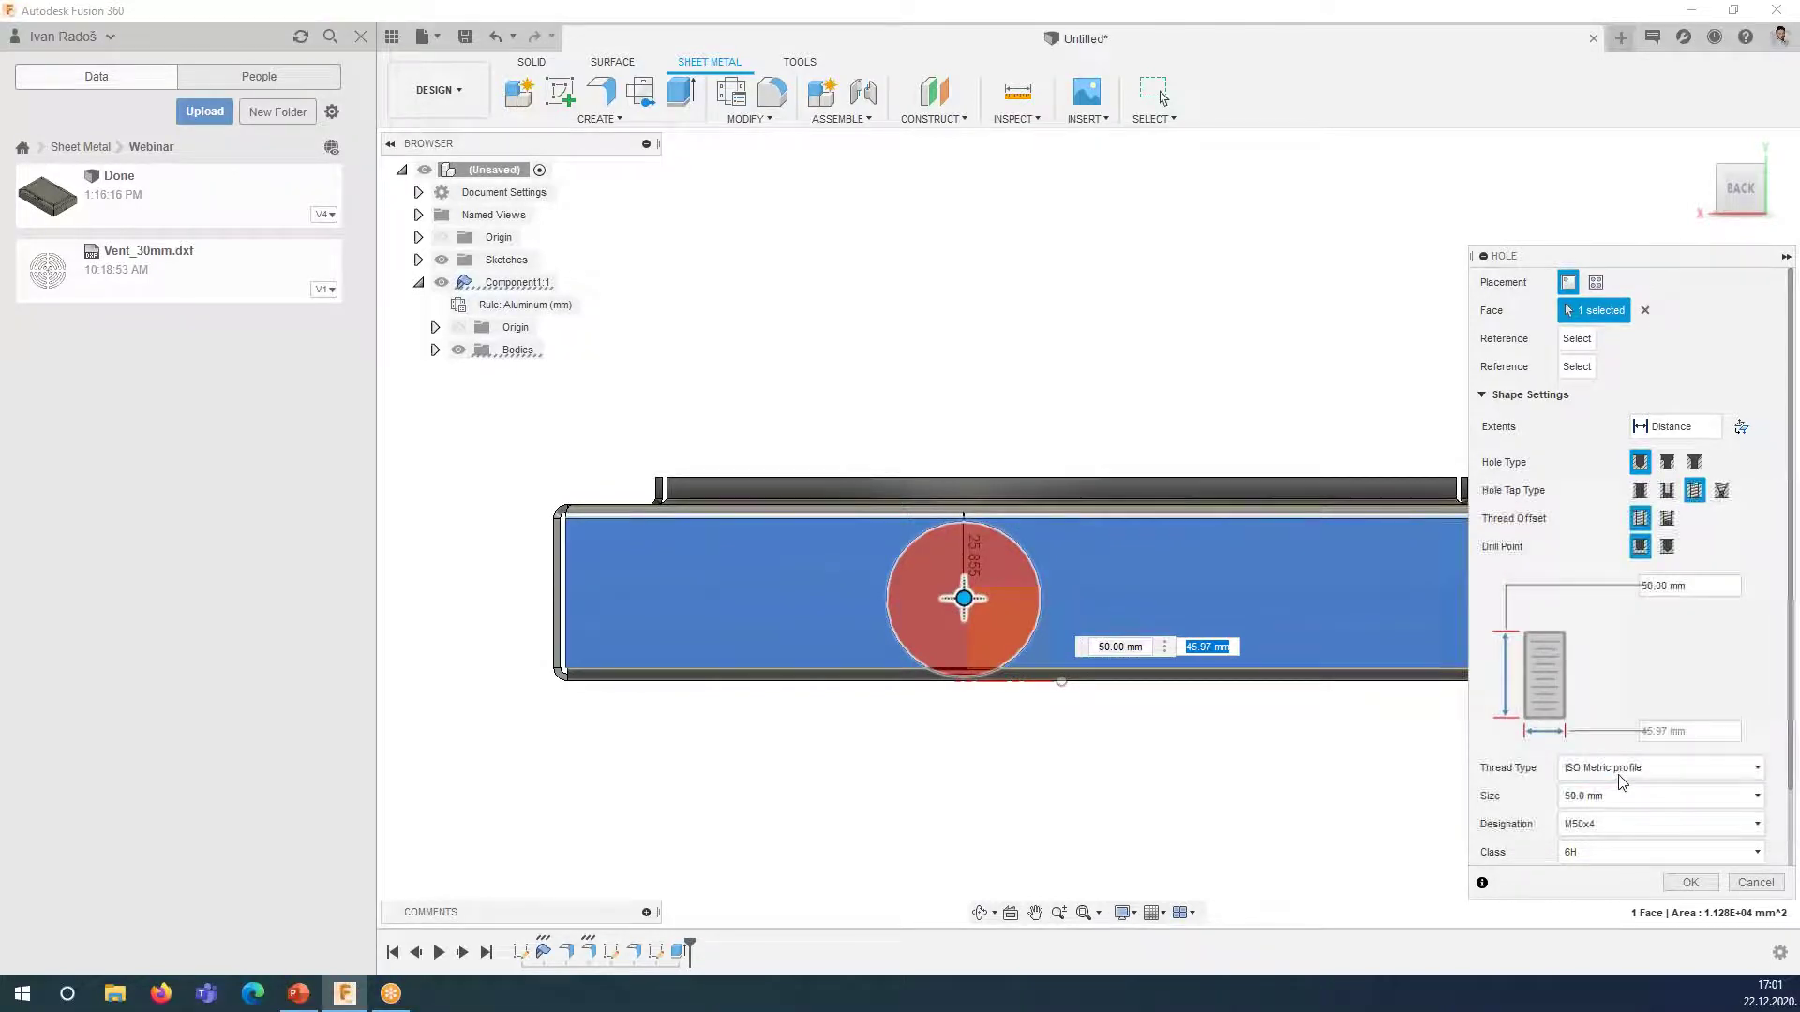
pyautogui.click(1622, 799)
pyautogui.scroll(2, 1612, 713)
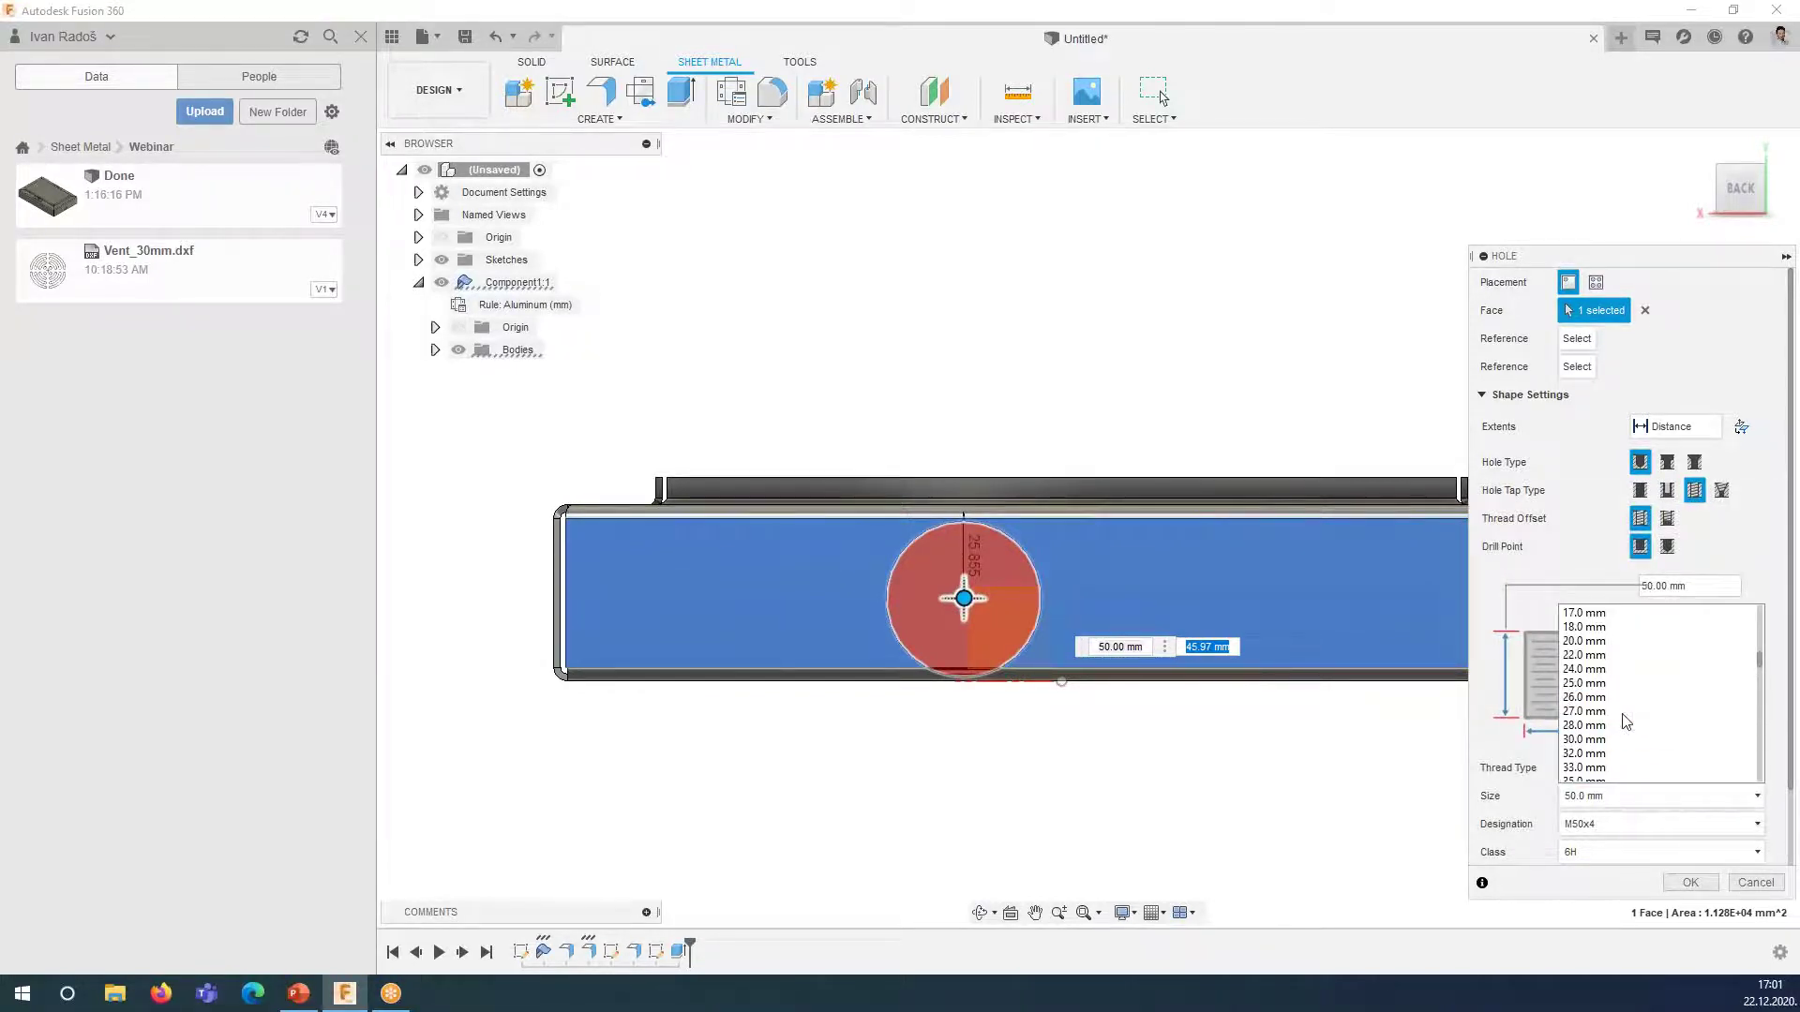
pyautogui.click(1606, 675)
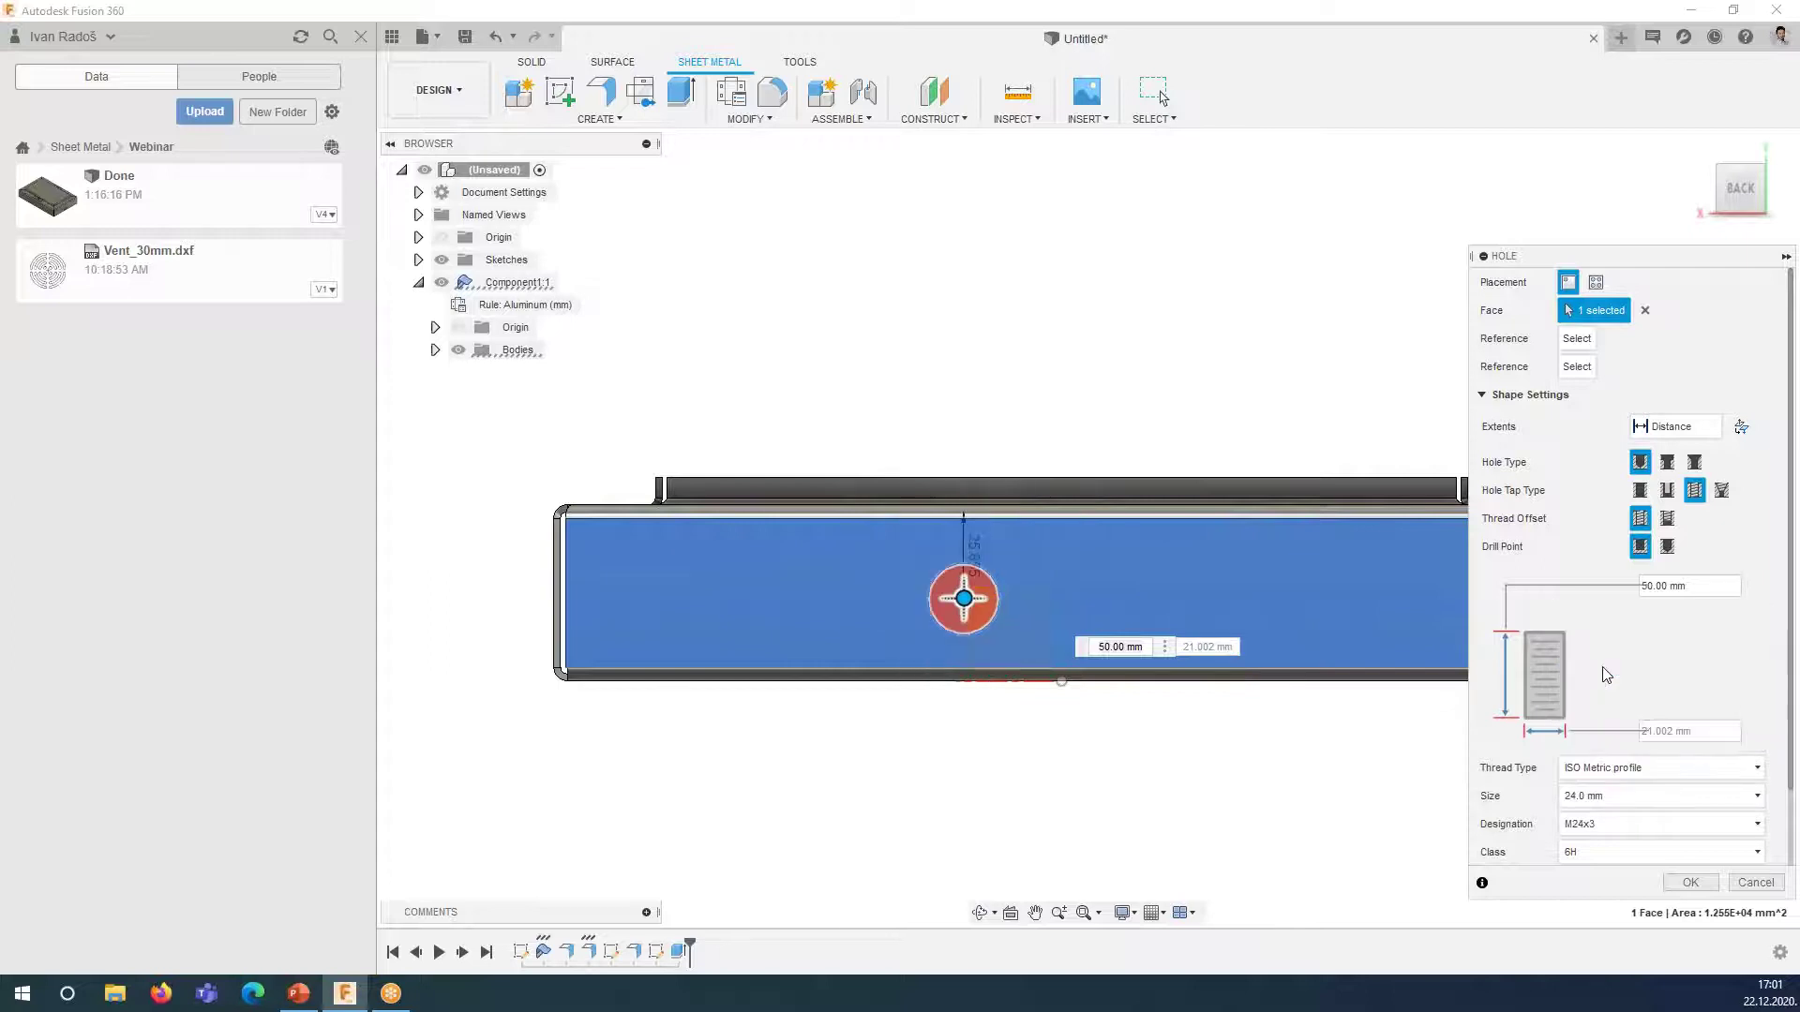
pyautogui.click(1602, 827)
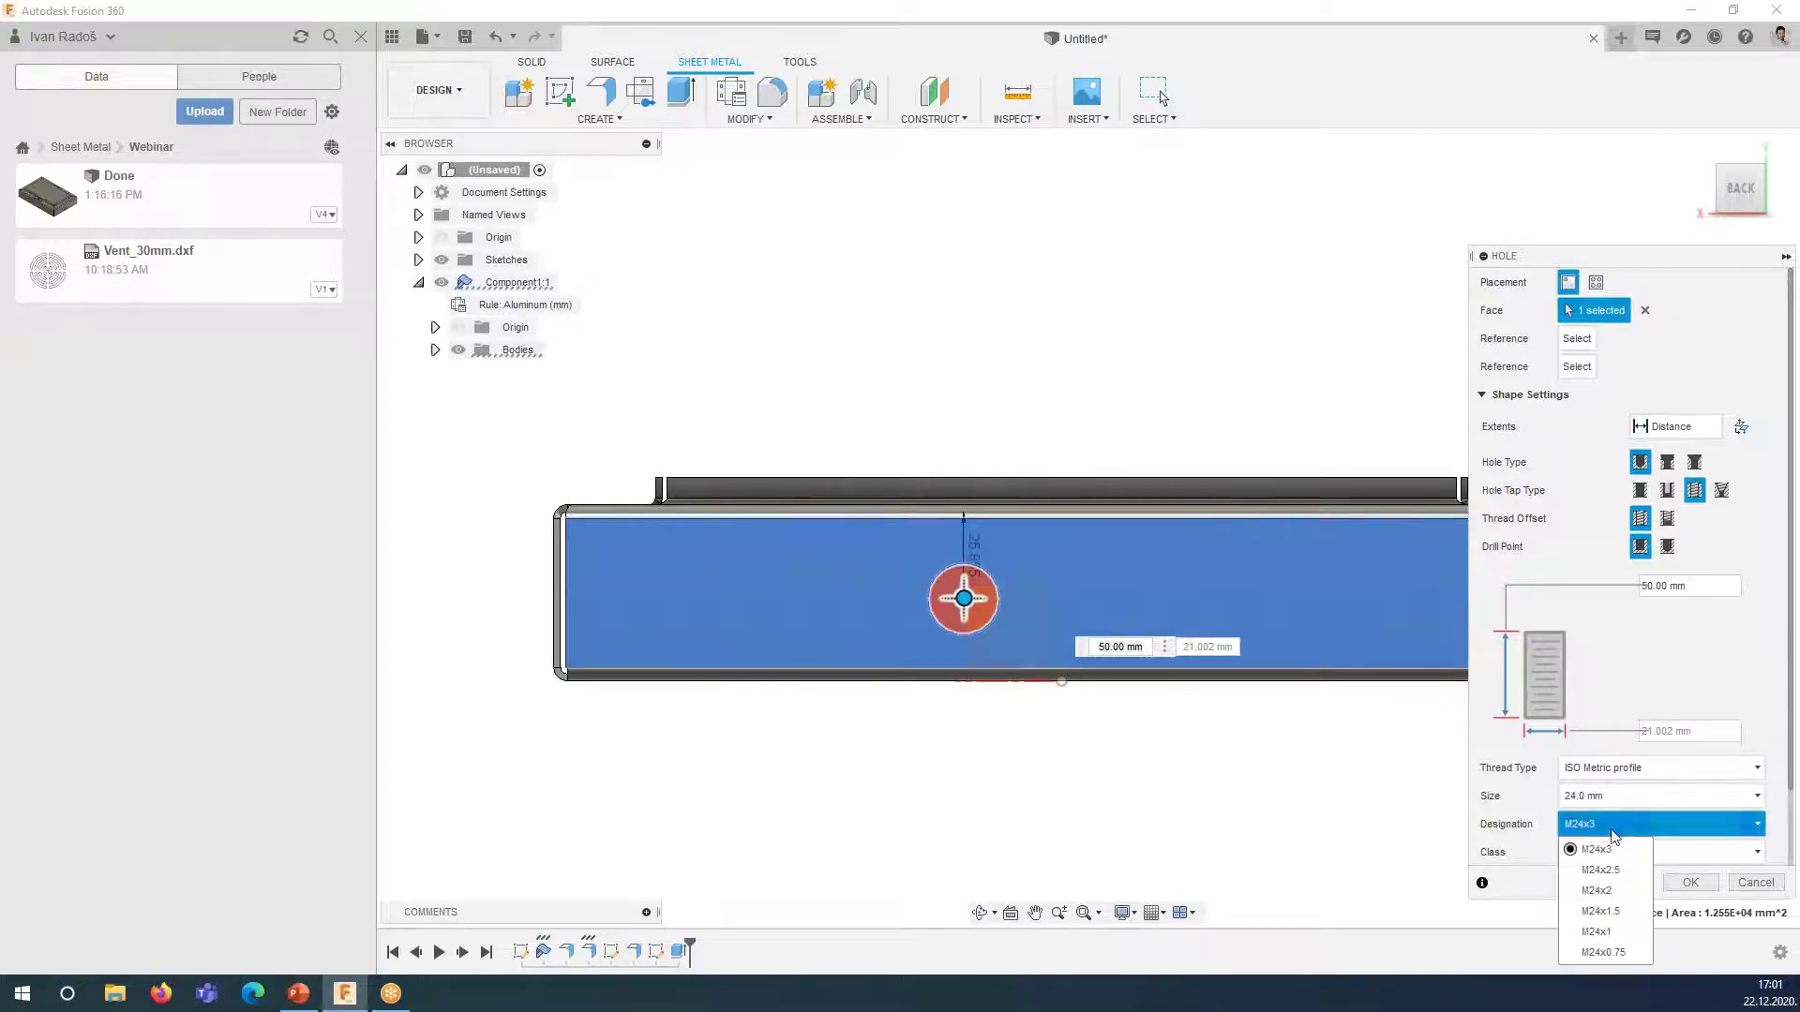
pyautogui.click(1629, 932)
pyautogui.scroll(-2, 1653, 832)
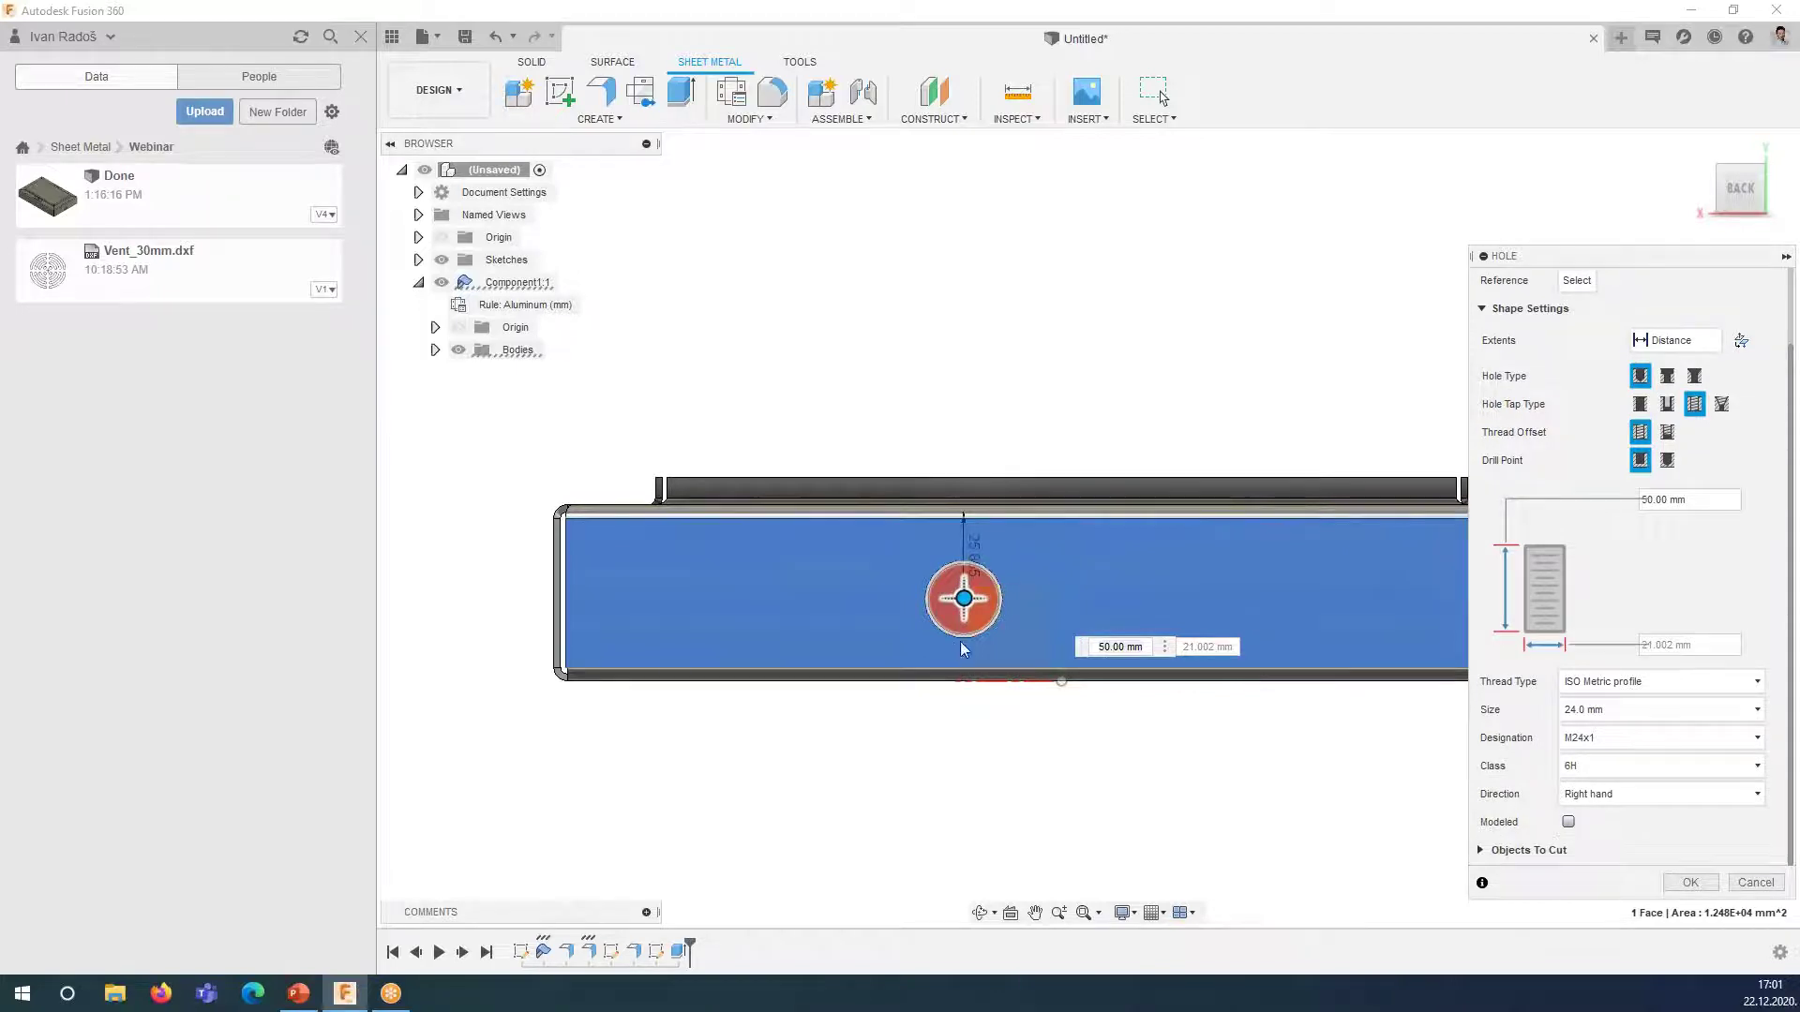
pyautogui.scroll(2, 1566, 819)
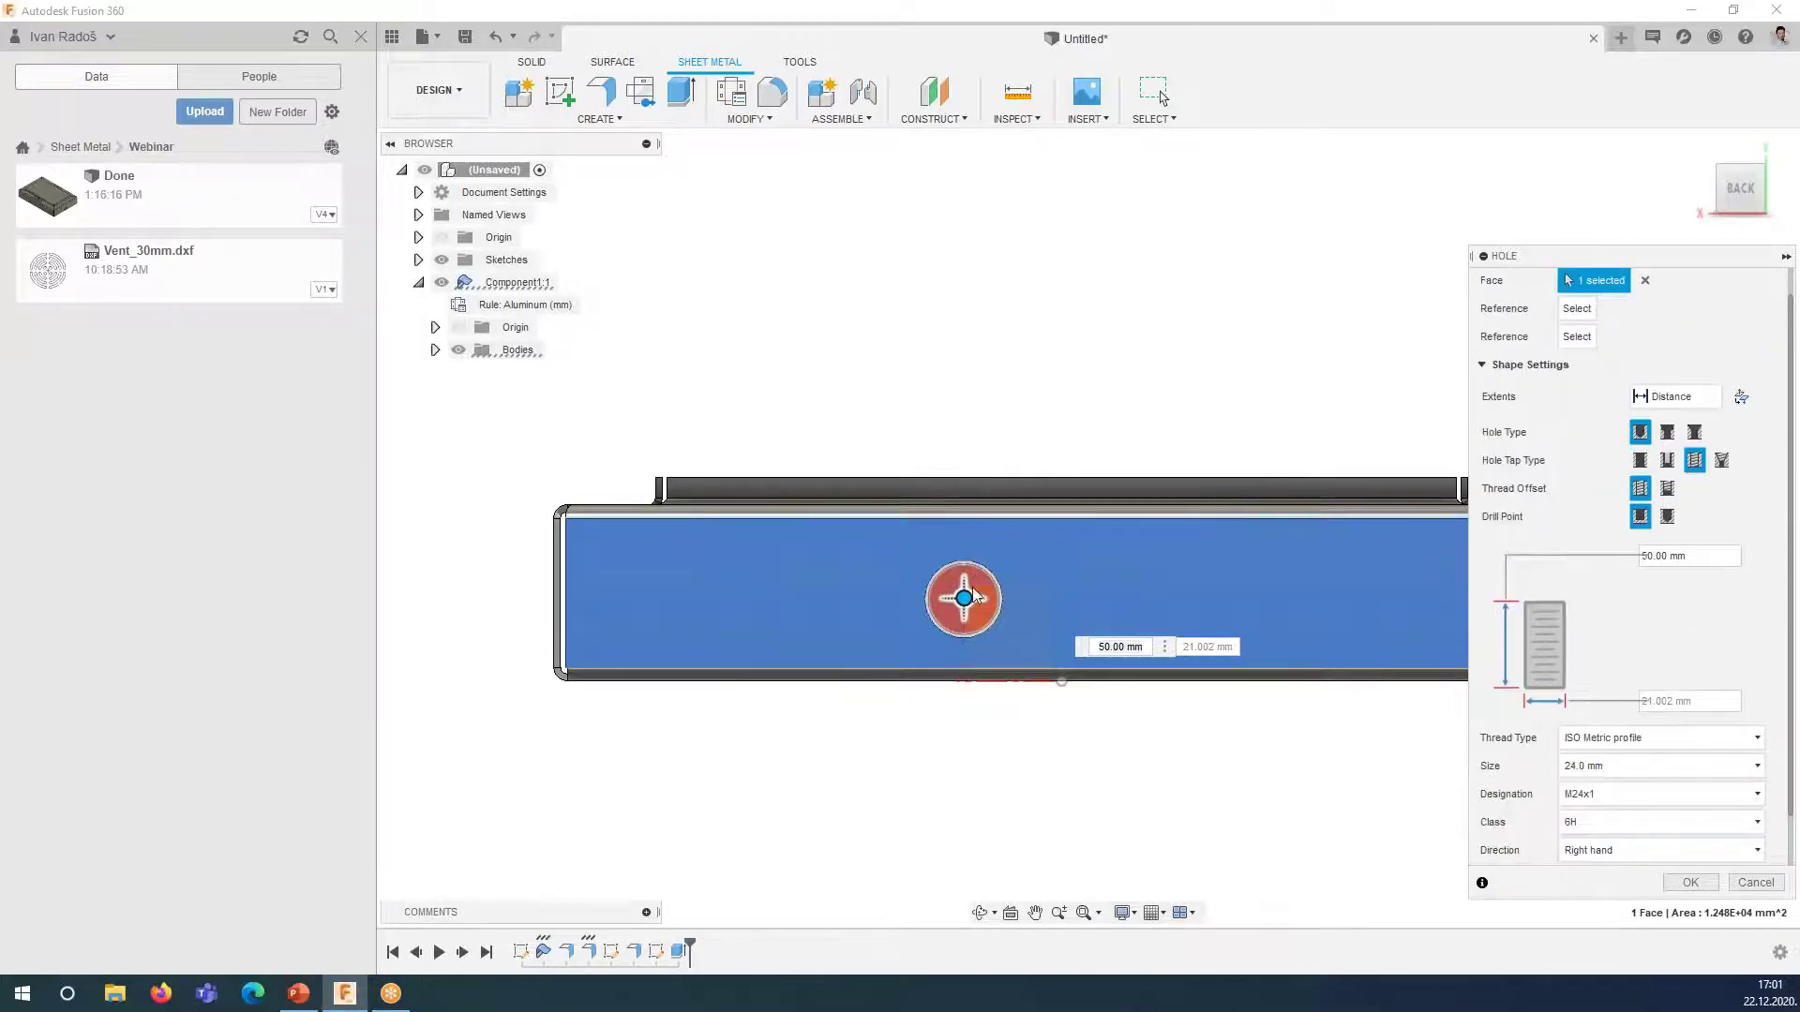
# - Locate the hole 25 mm from the bottom edge and 125 mm from the left edge
pyautogui.moveTo(963, 598); pyautogui.dragTo(950, 586)
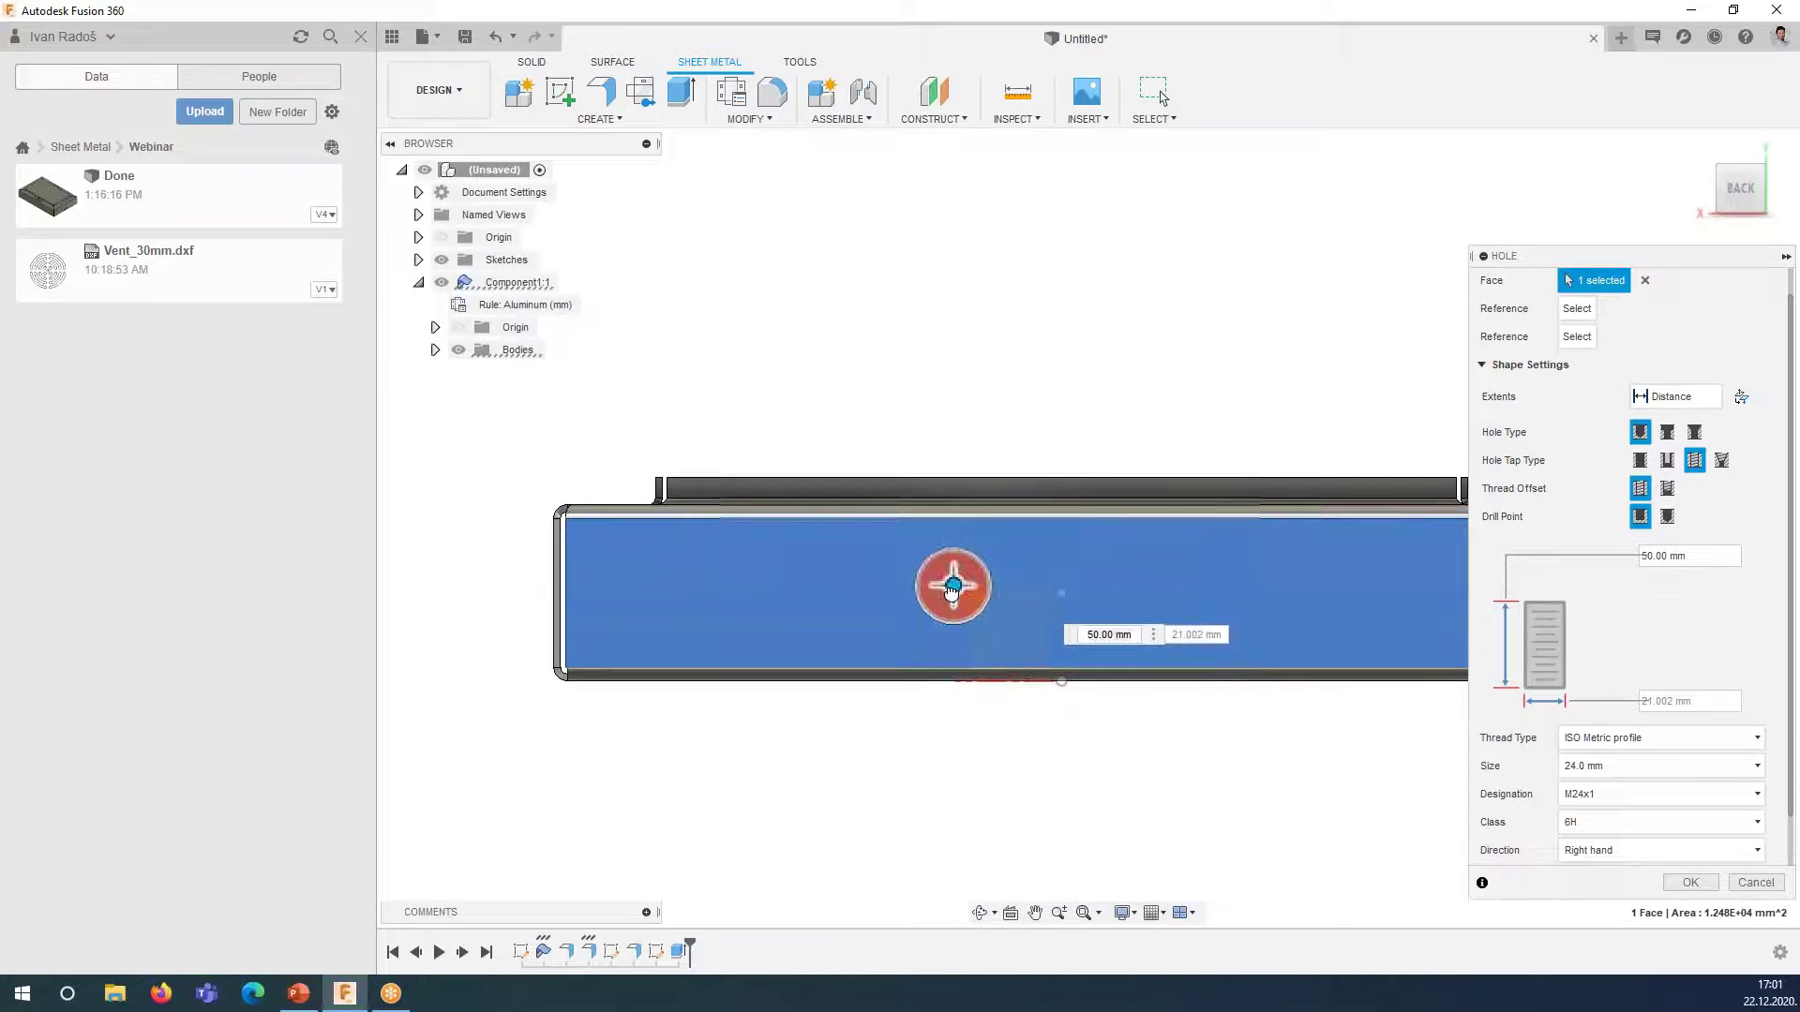
pyautogui.moveTo(951, 587)
pyautogui.mouseDown()
pyautogui.moveTo(1121, 610)
pyautogui.moveTo(1069, 614)
pyautogui.moveTo(1065, 666)
pyautogui.moveTo(931, 596)
pyautogui.mouseUp()
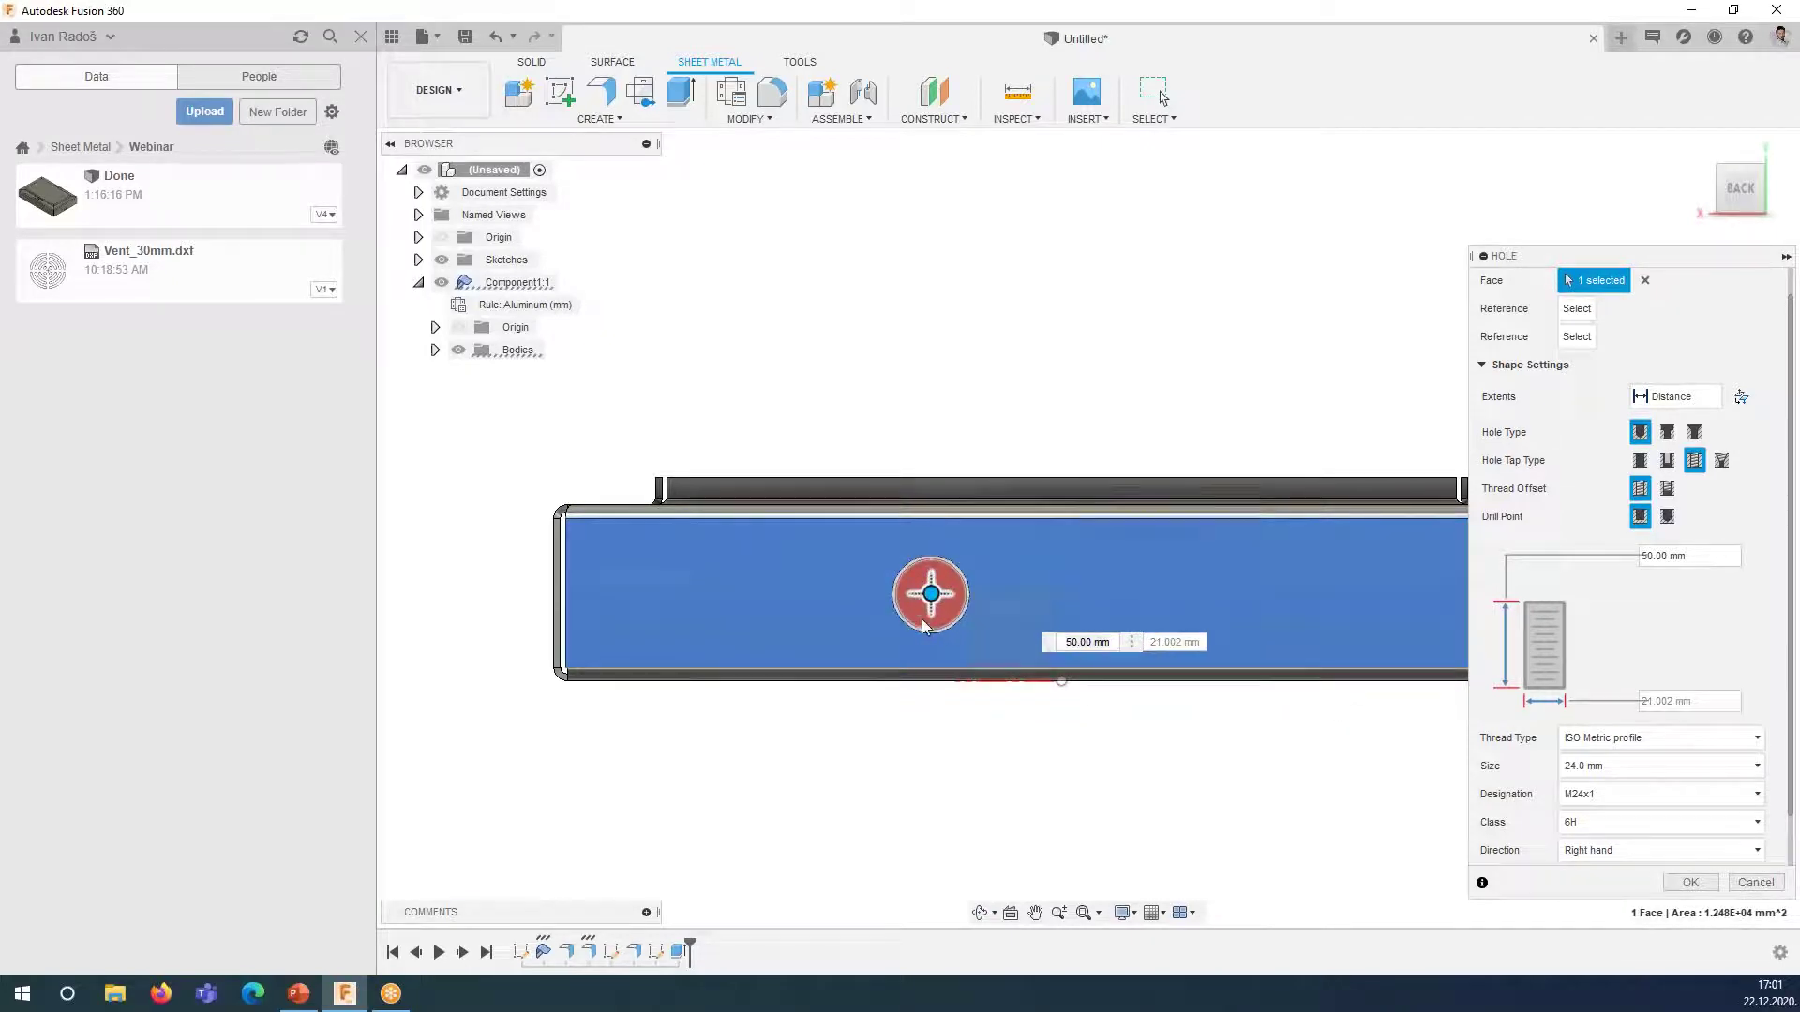
pyautogui.click(891, 689)
pyautogui.write('25')
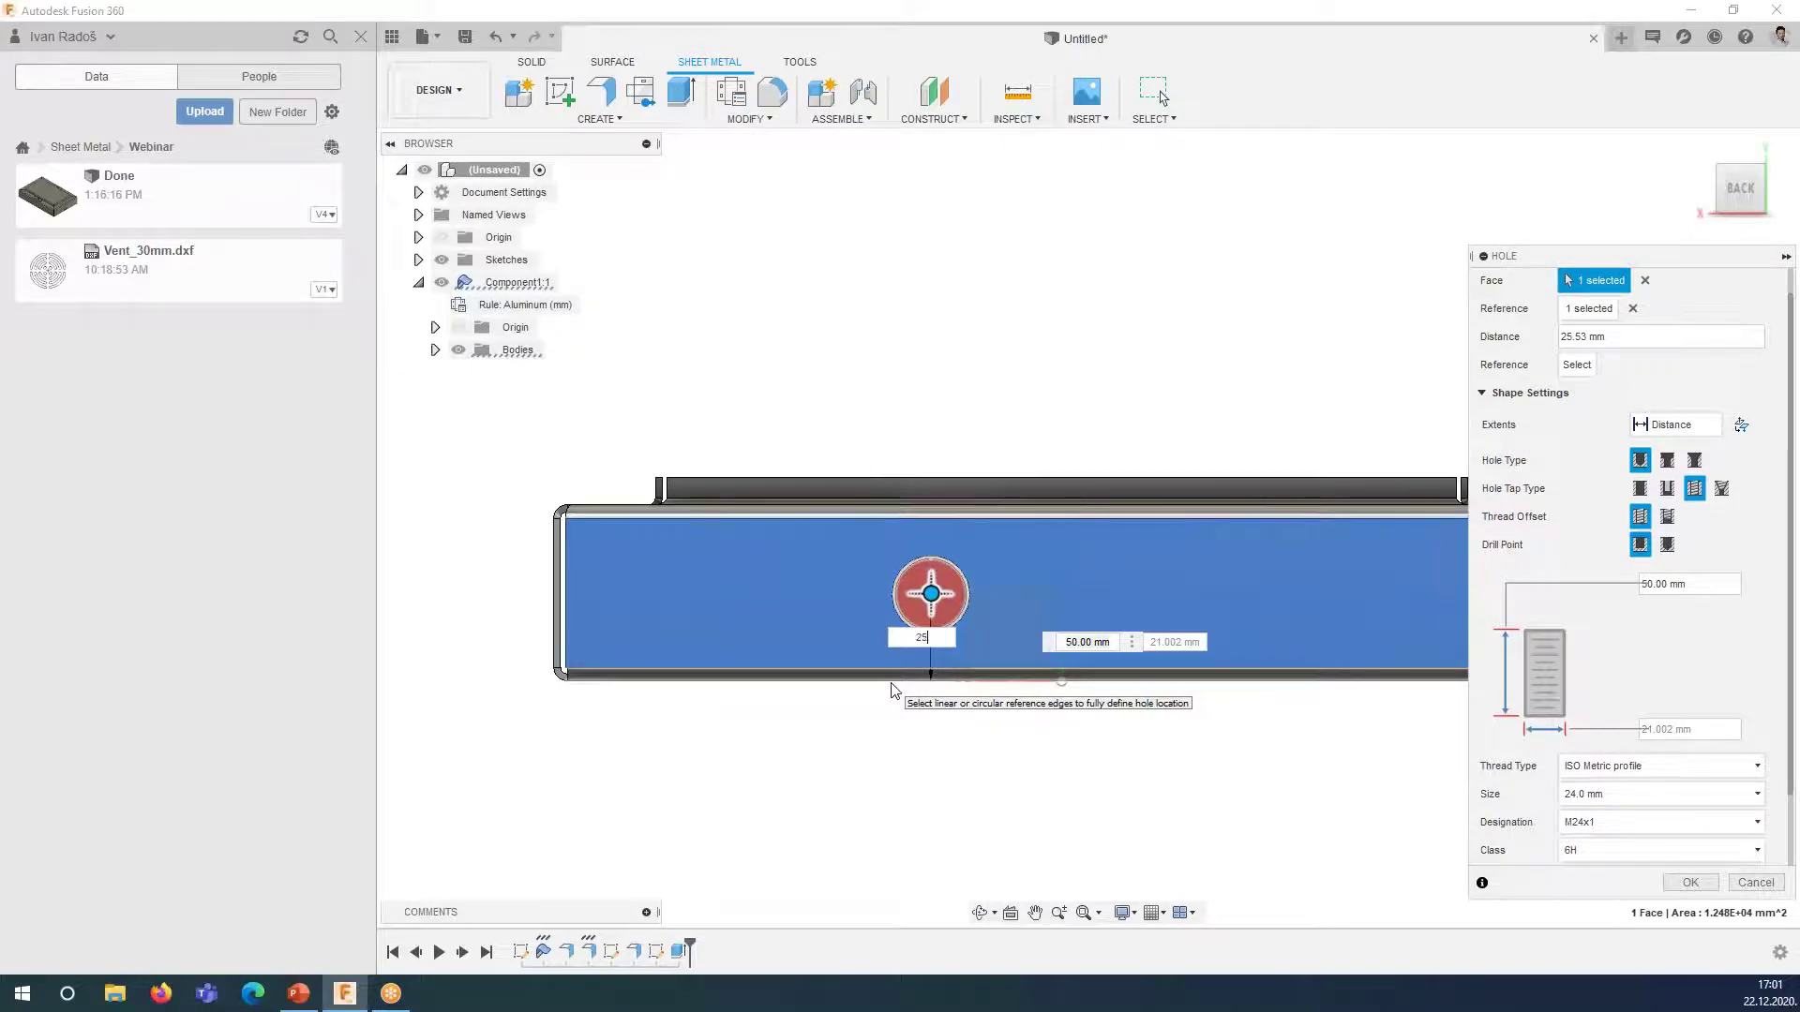
pyautogui.press('Return')
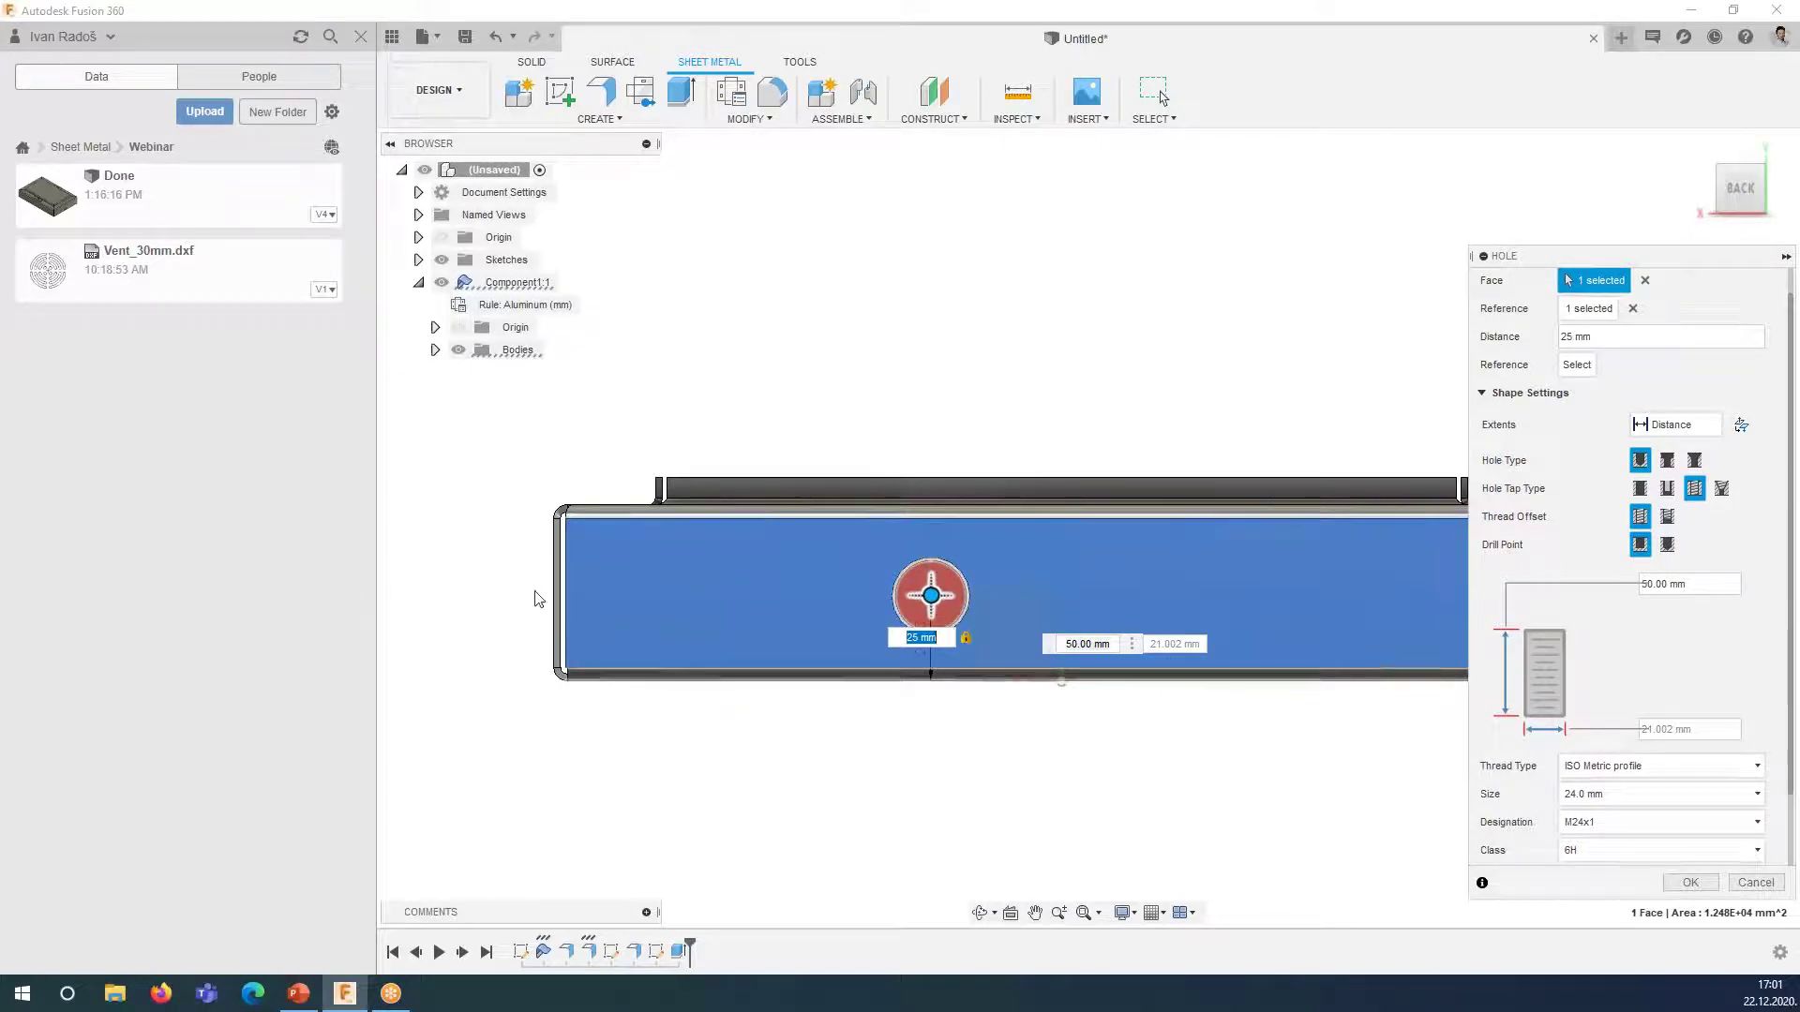
pyautogui.click(568, 597)
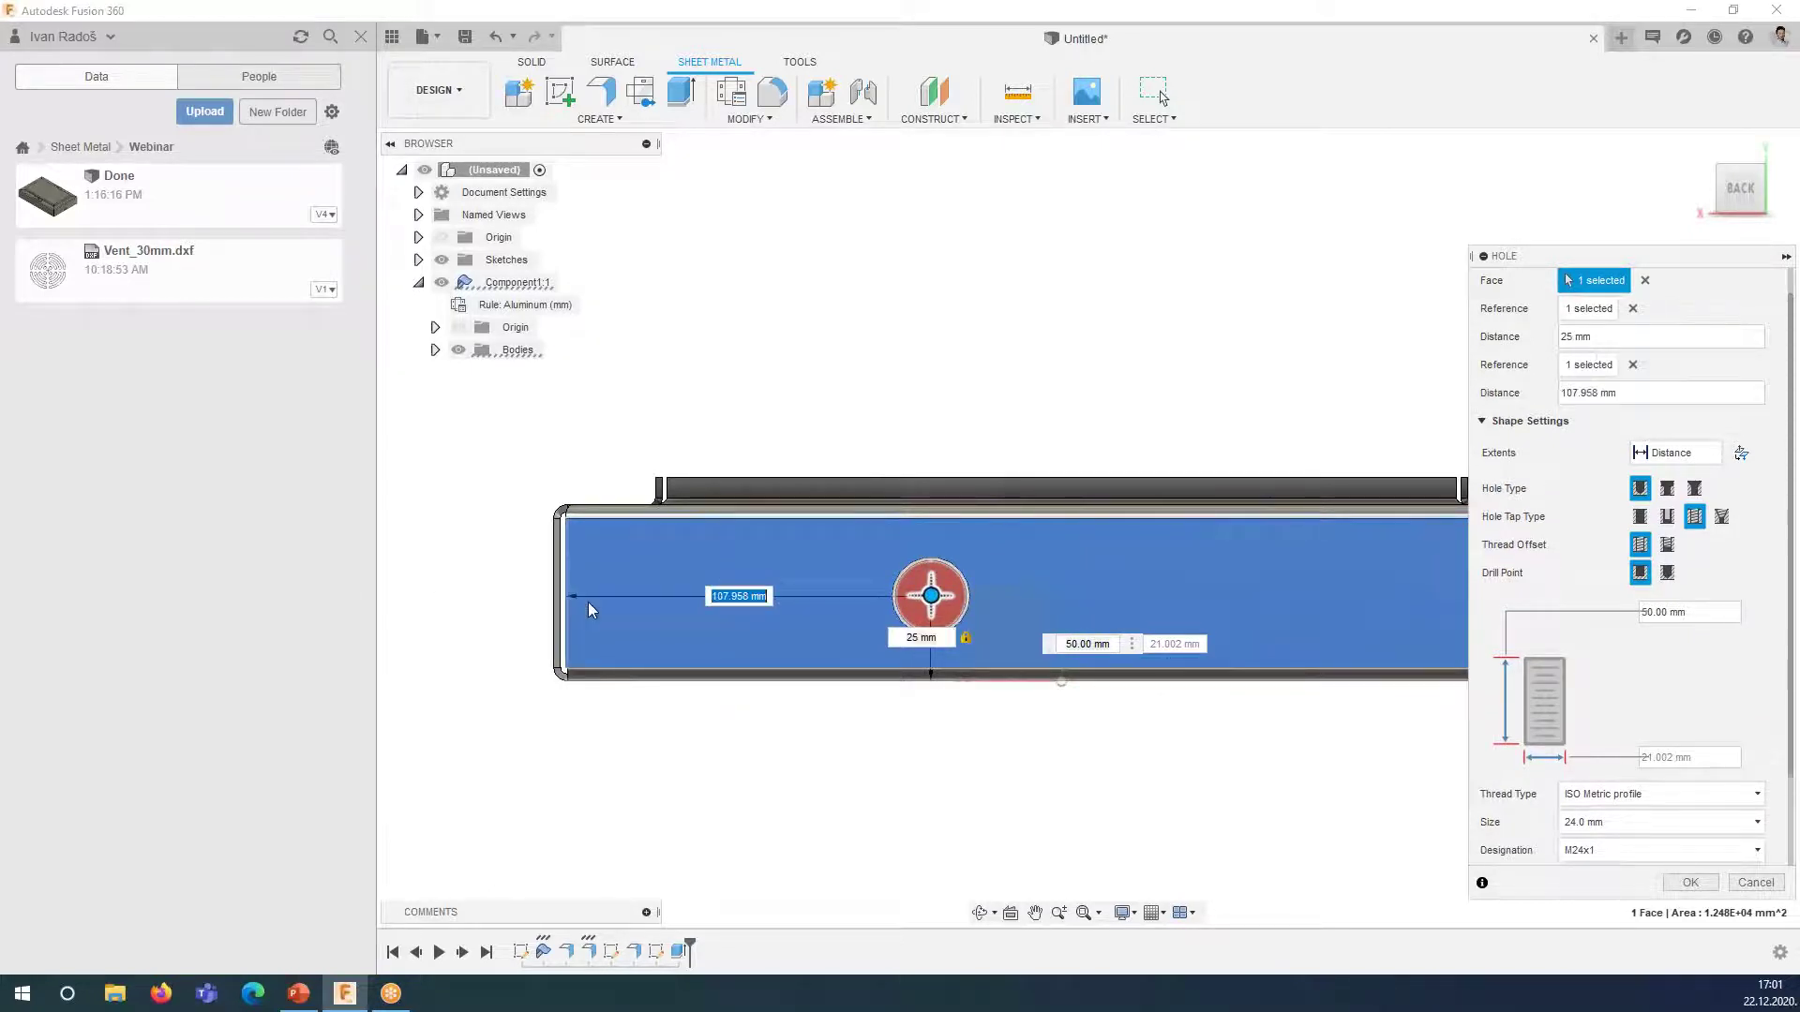
pyautogui.write('12')
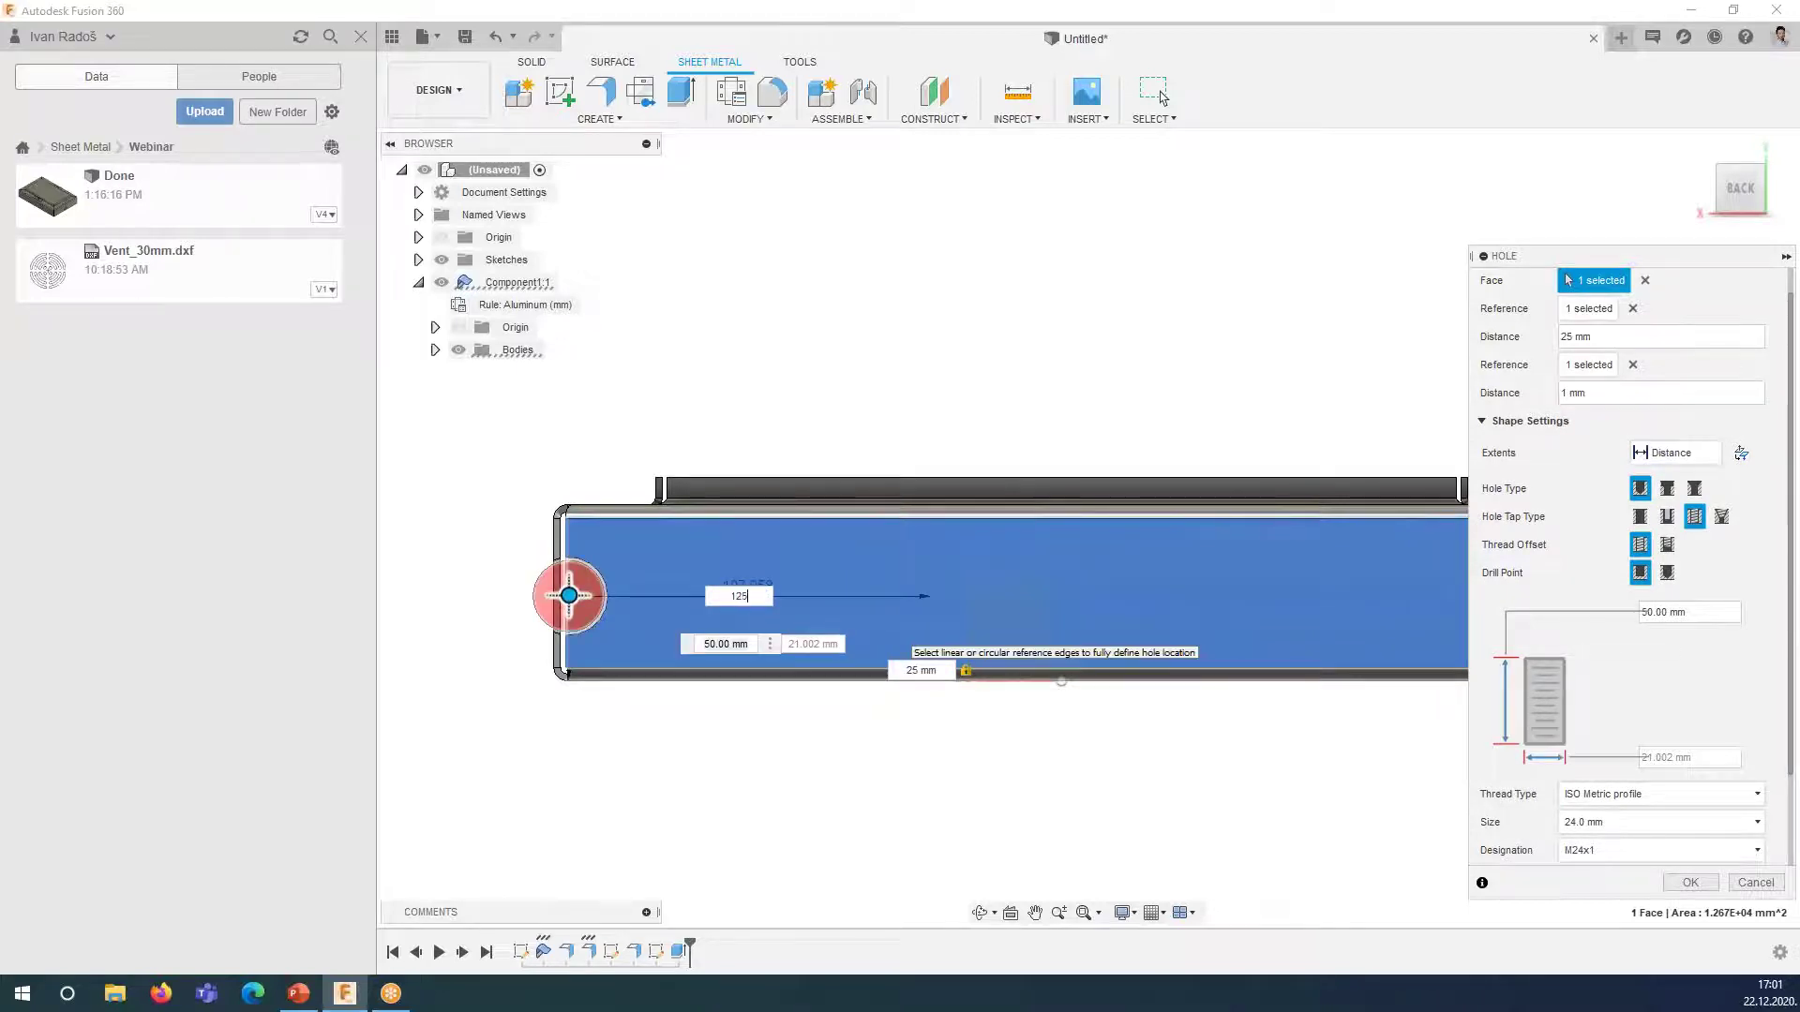
pyautogui.write('5')
pyautogui.press('Return')
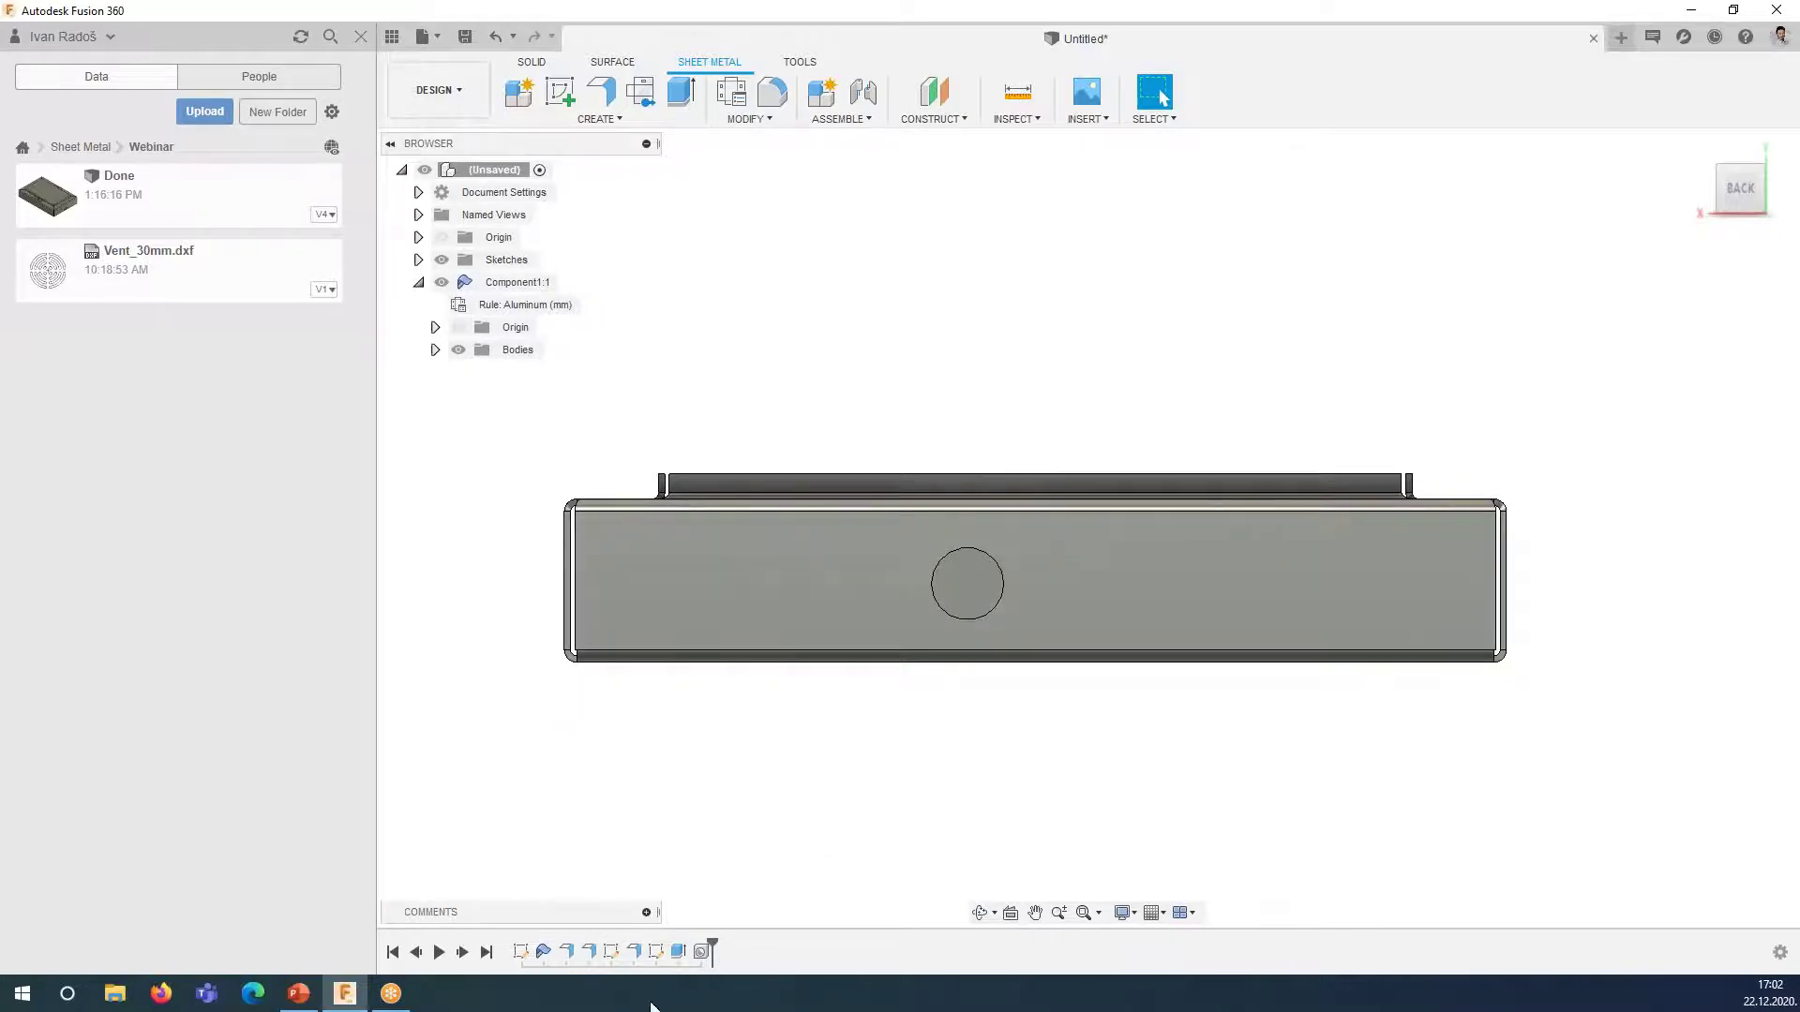
# - Cancel the Hole1 edit and place a new hole on the same wall
pyautogui.doubleClick(703, 952)
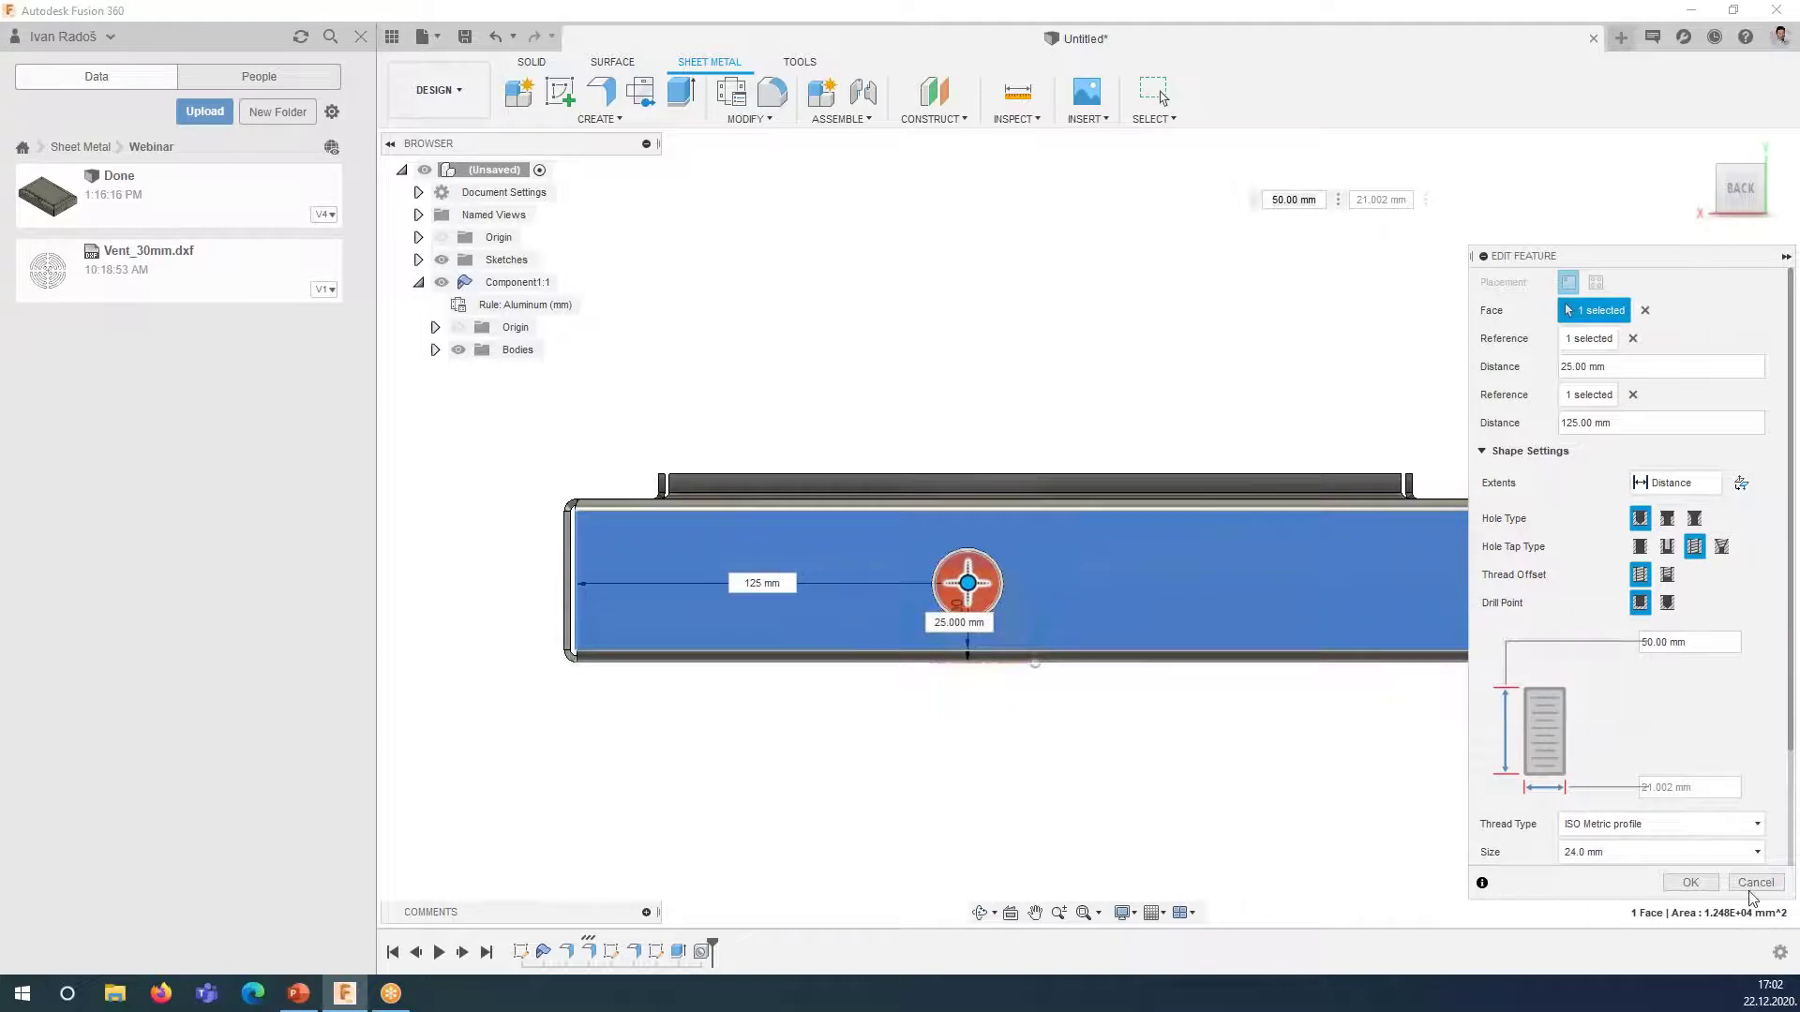
pyautogui.click(1708, 885)
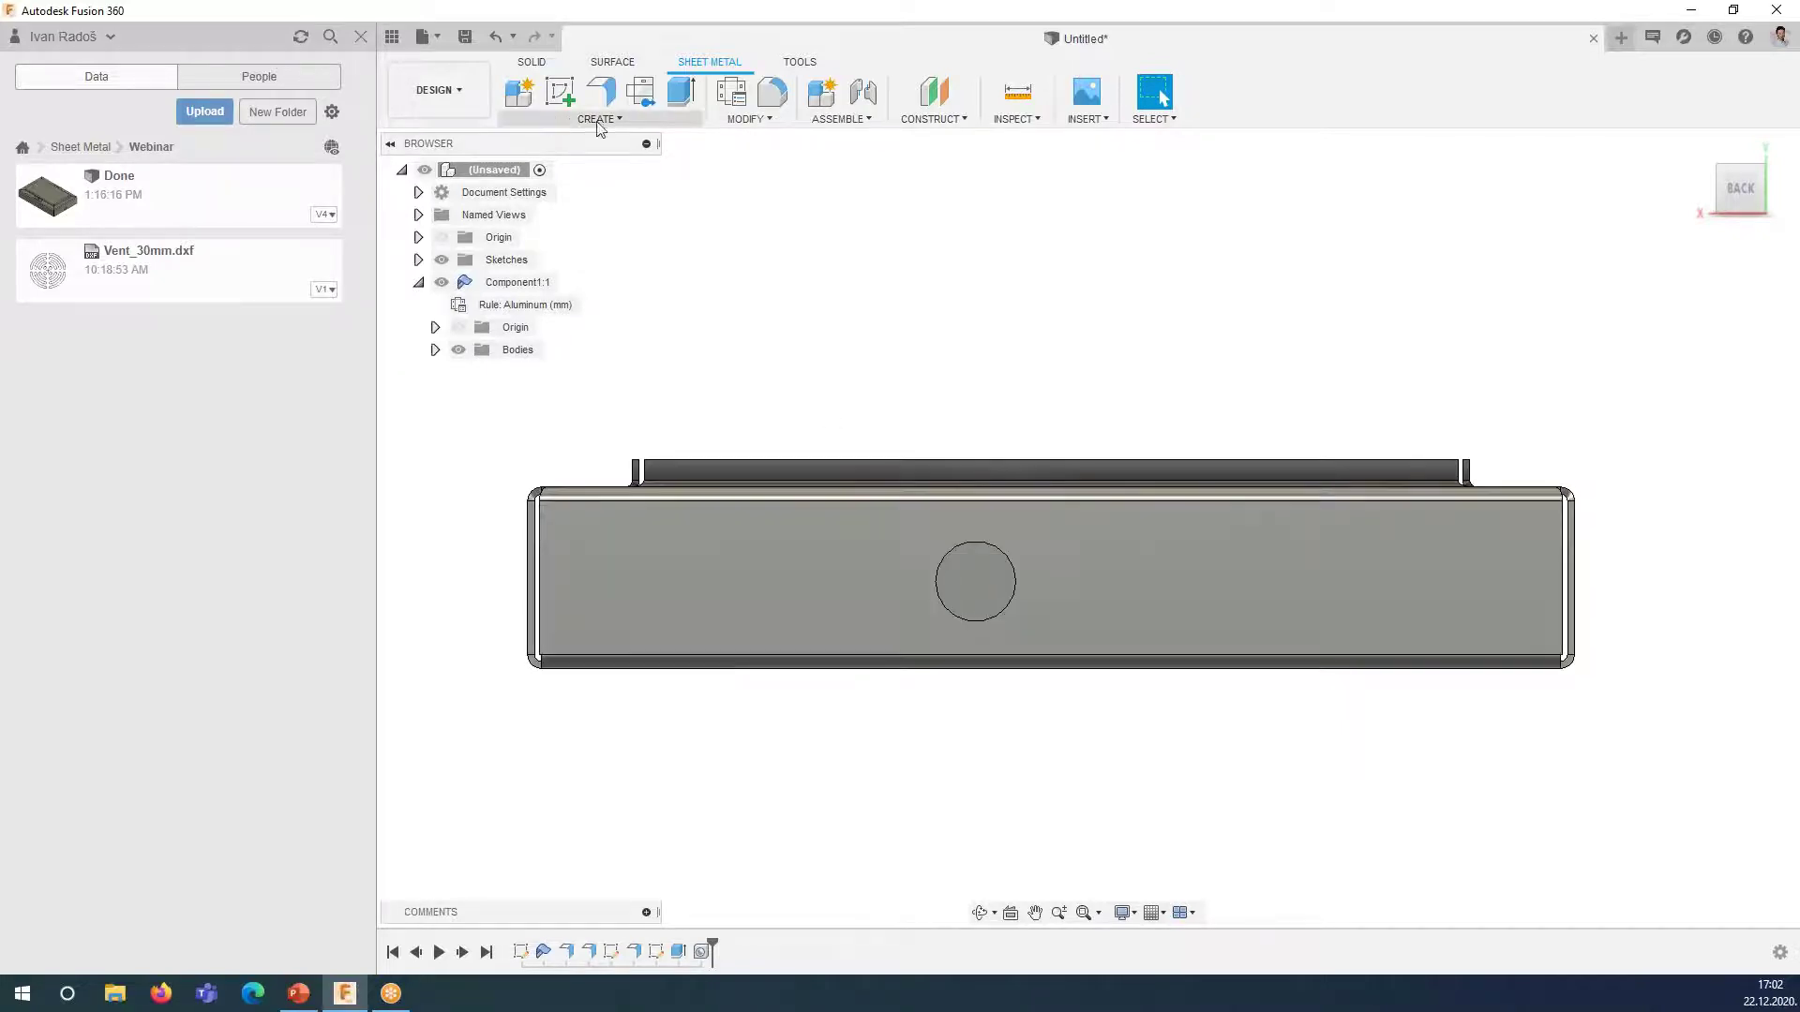
pyautogui.click(600, 119)
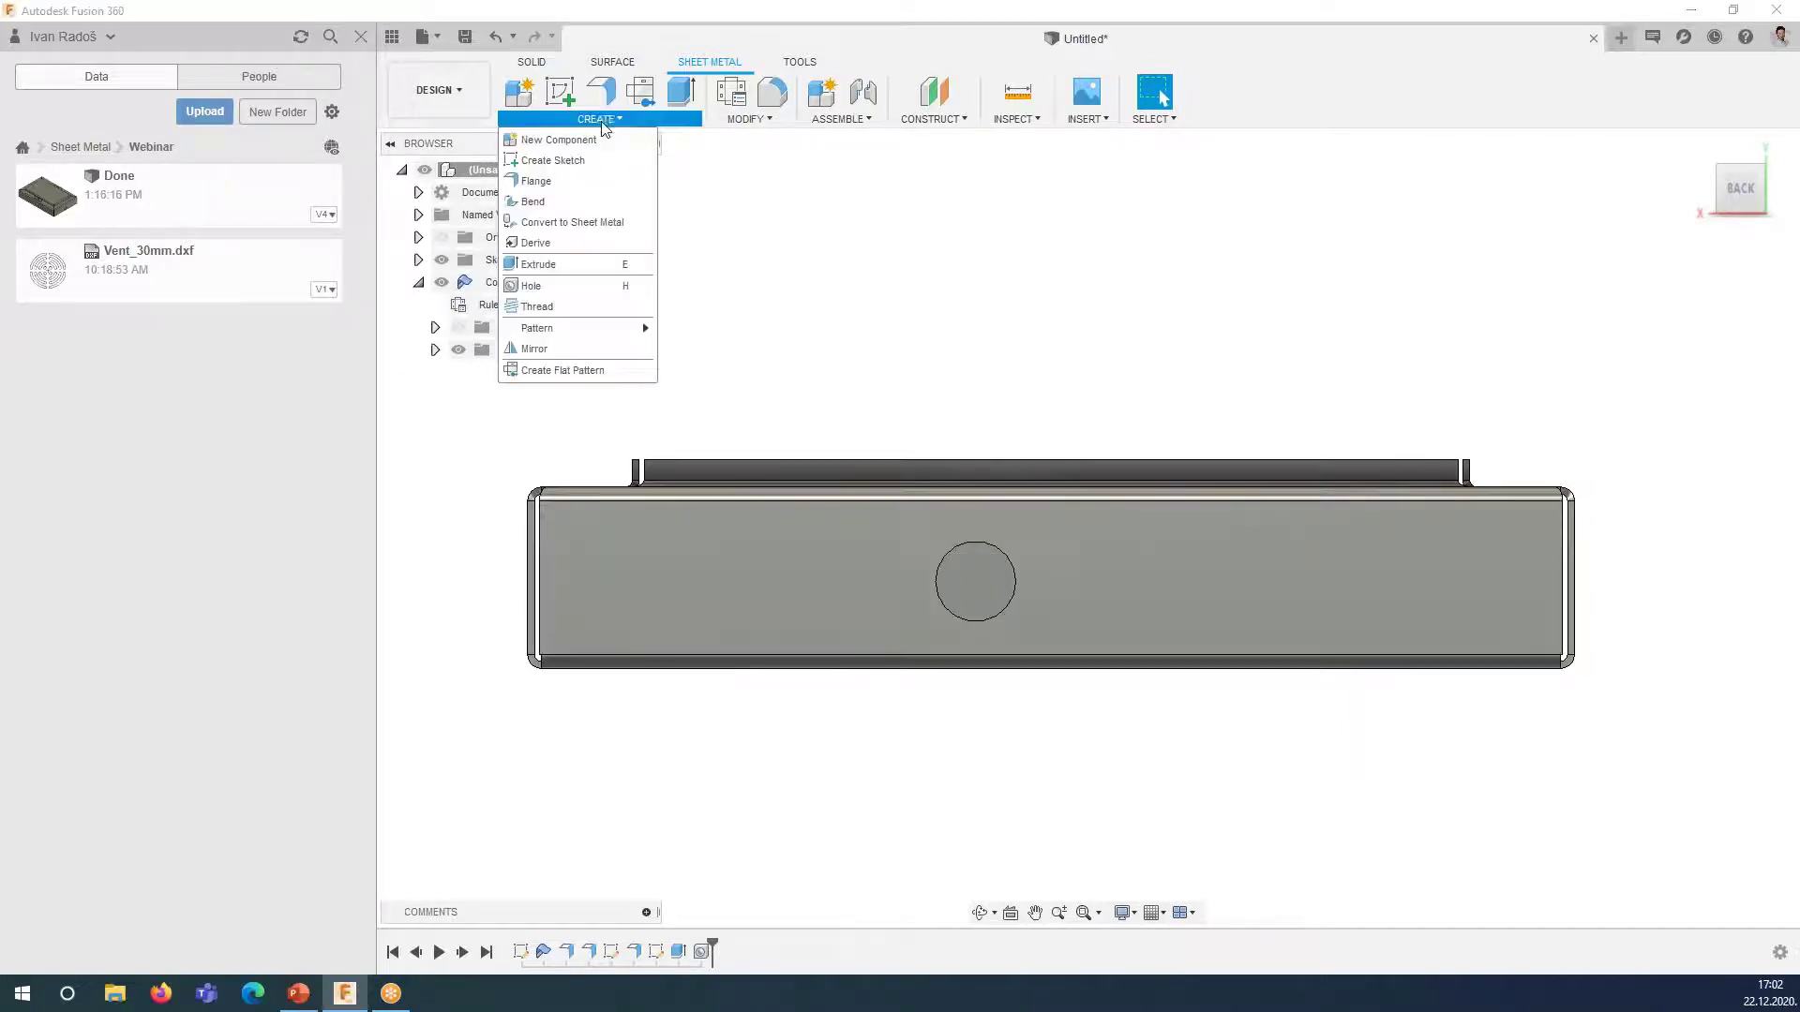
pyautogui.click(573, 286)
pyautogui.click(1128, 586)
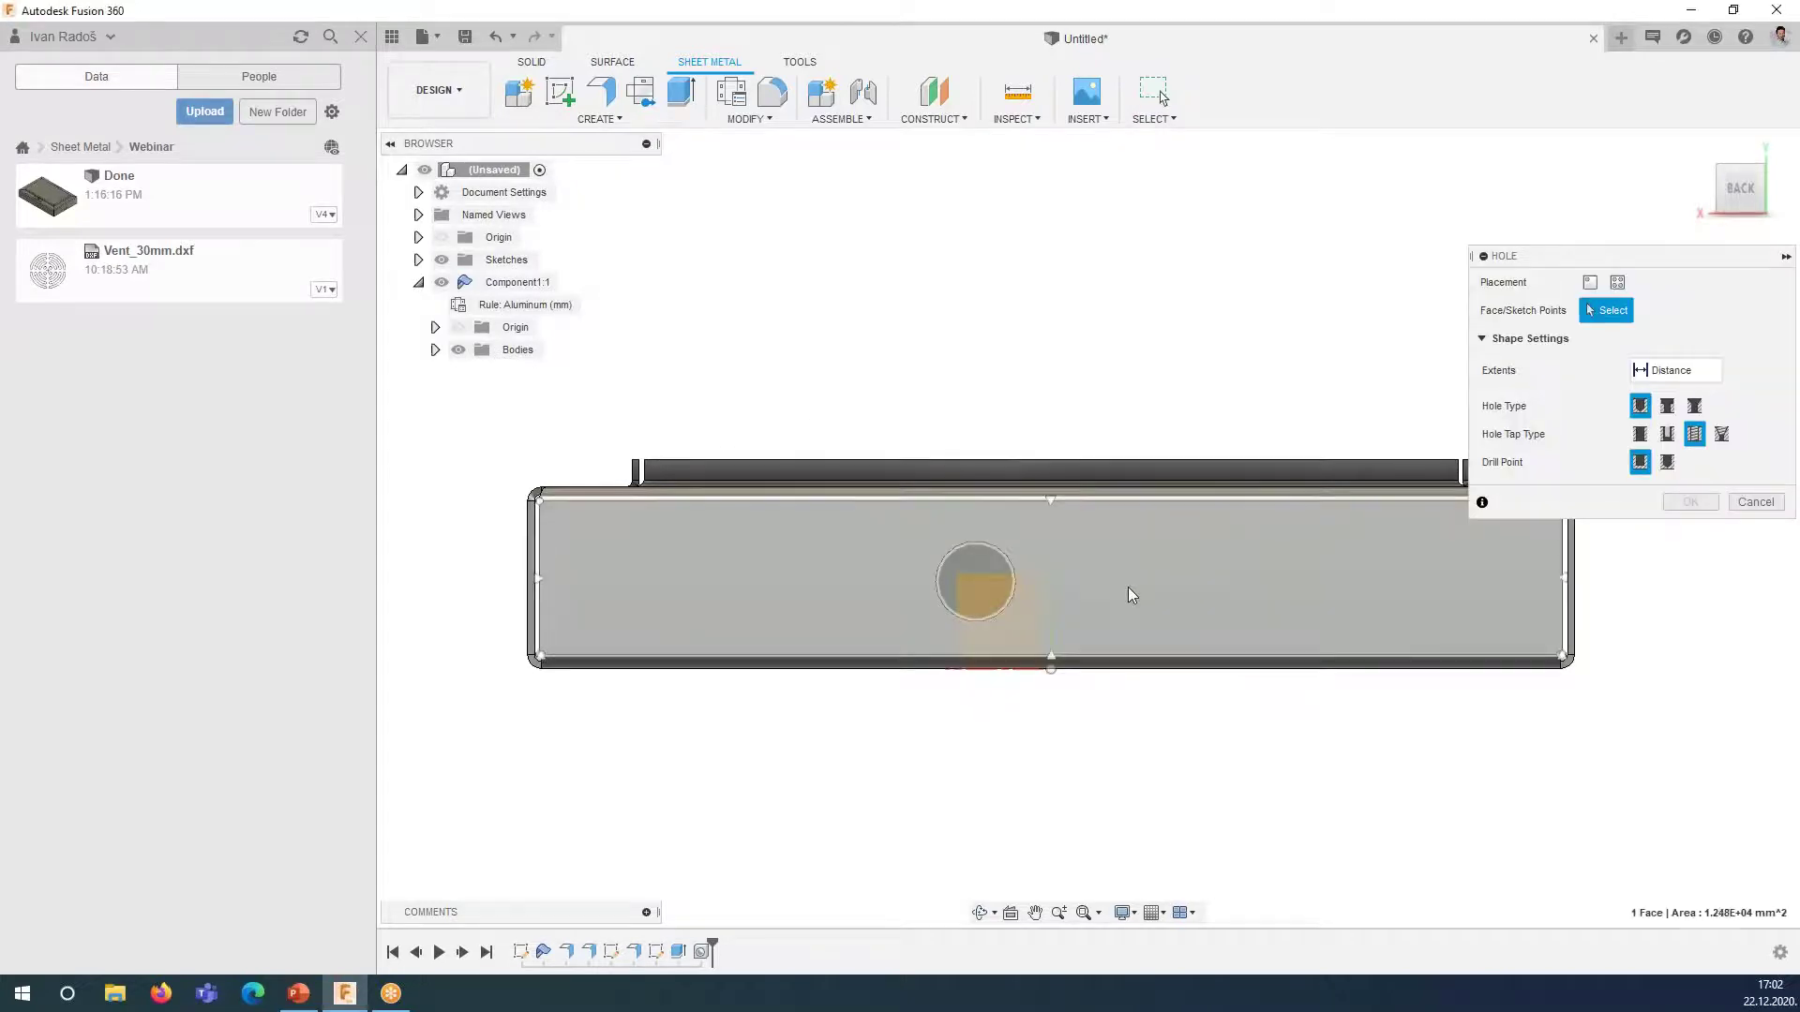
pyautogui.moveTo(1277, 543); pyautogui.dragTo(1142, 550, button='middle')
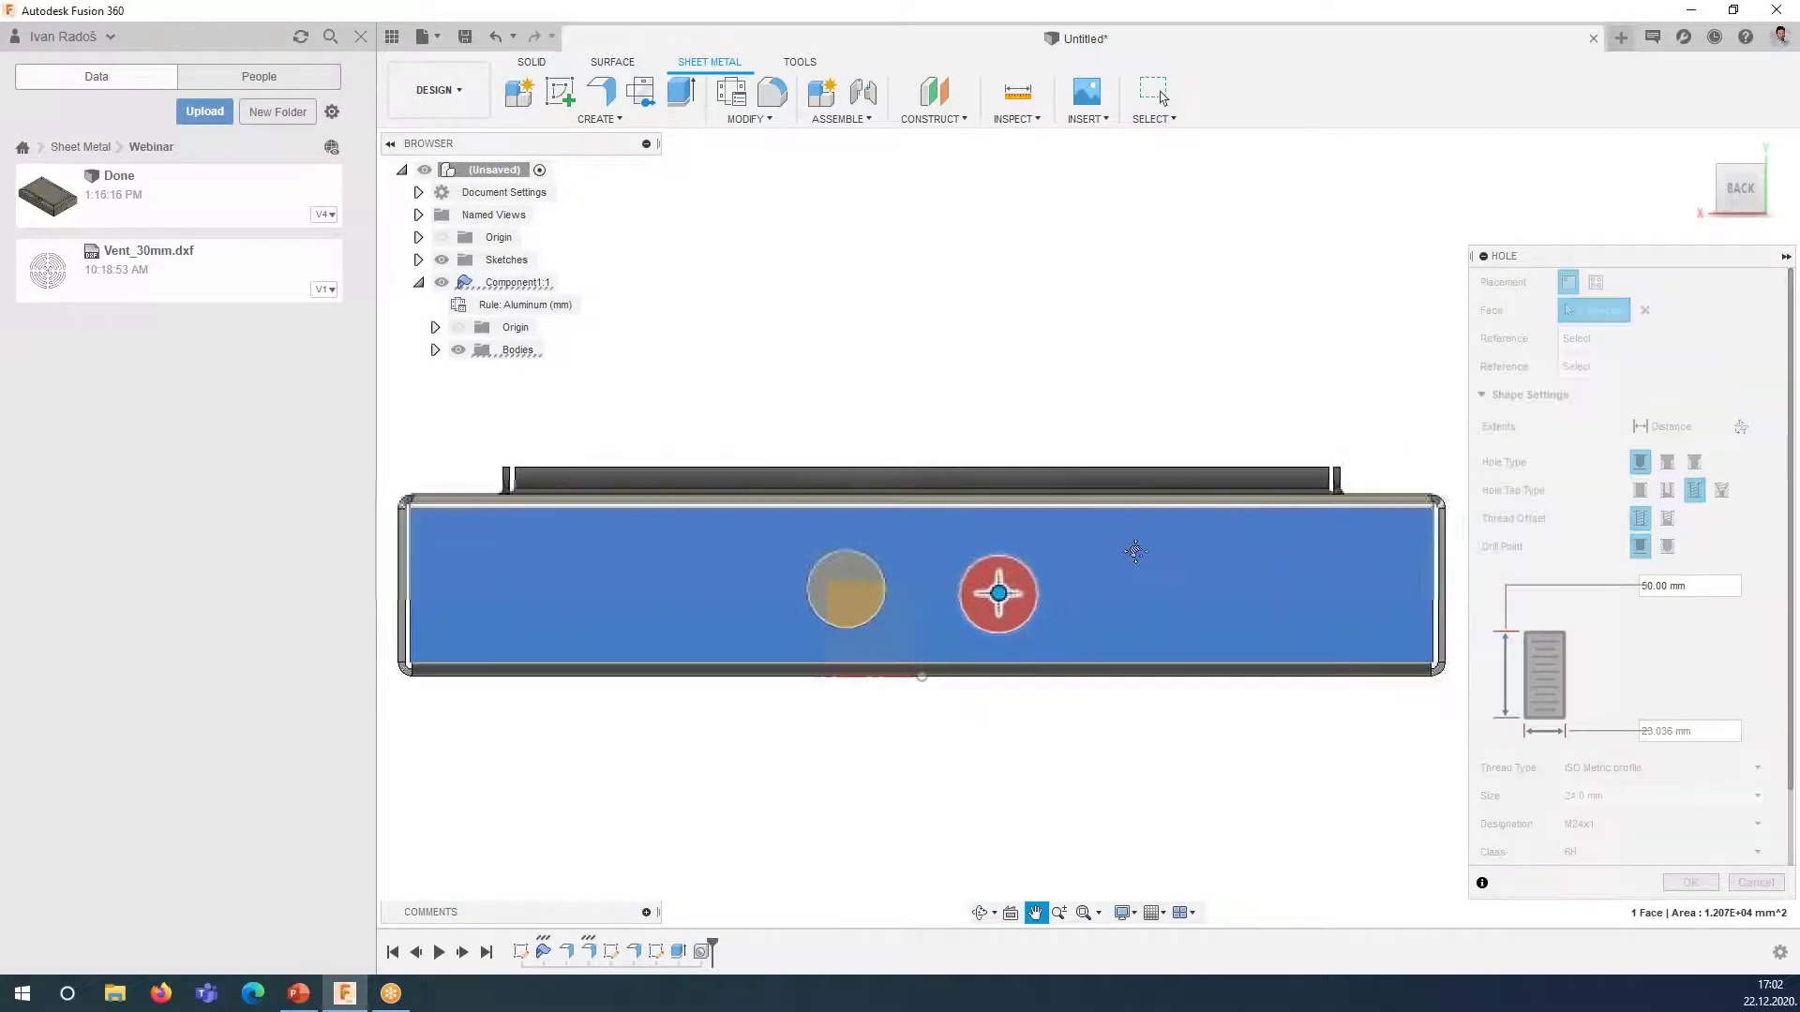
# - Locate the second hole 25 mm from the bottom and 125 mm from the right edge
pyautogui.click(1053, 677)
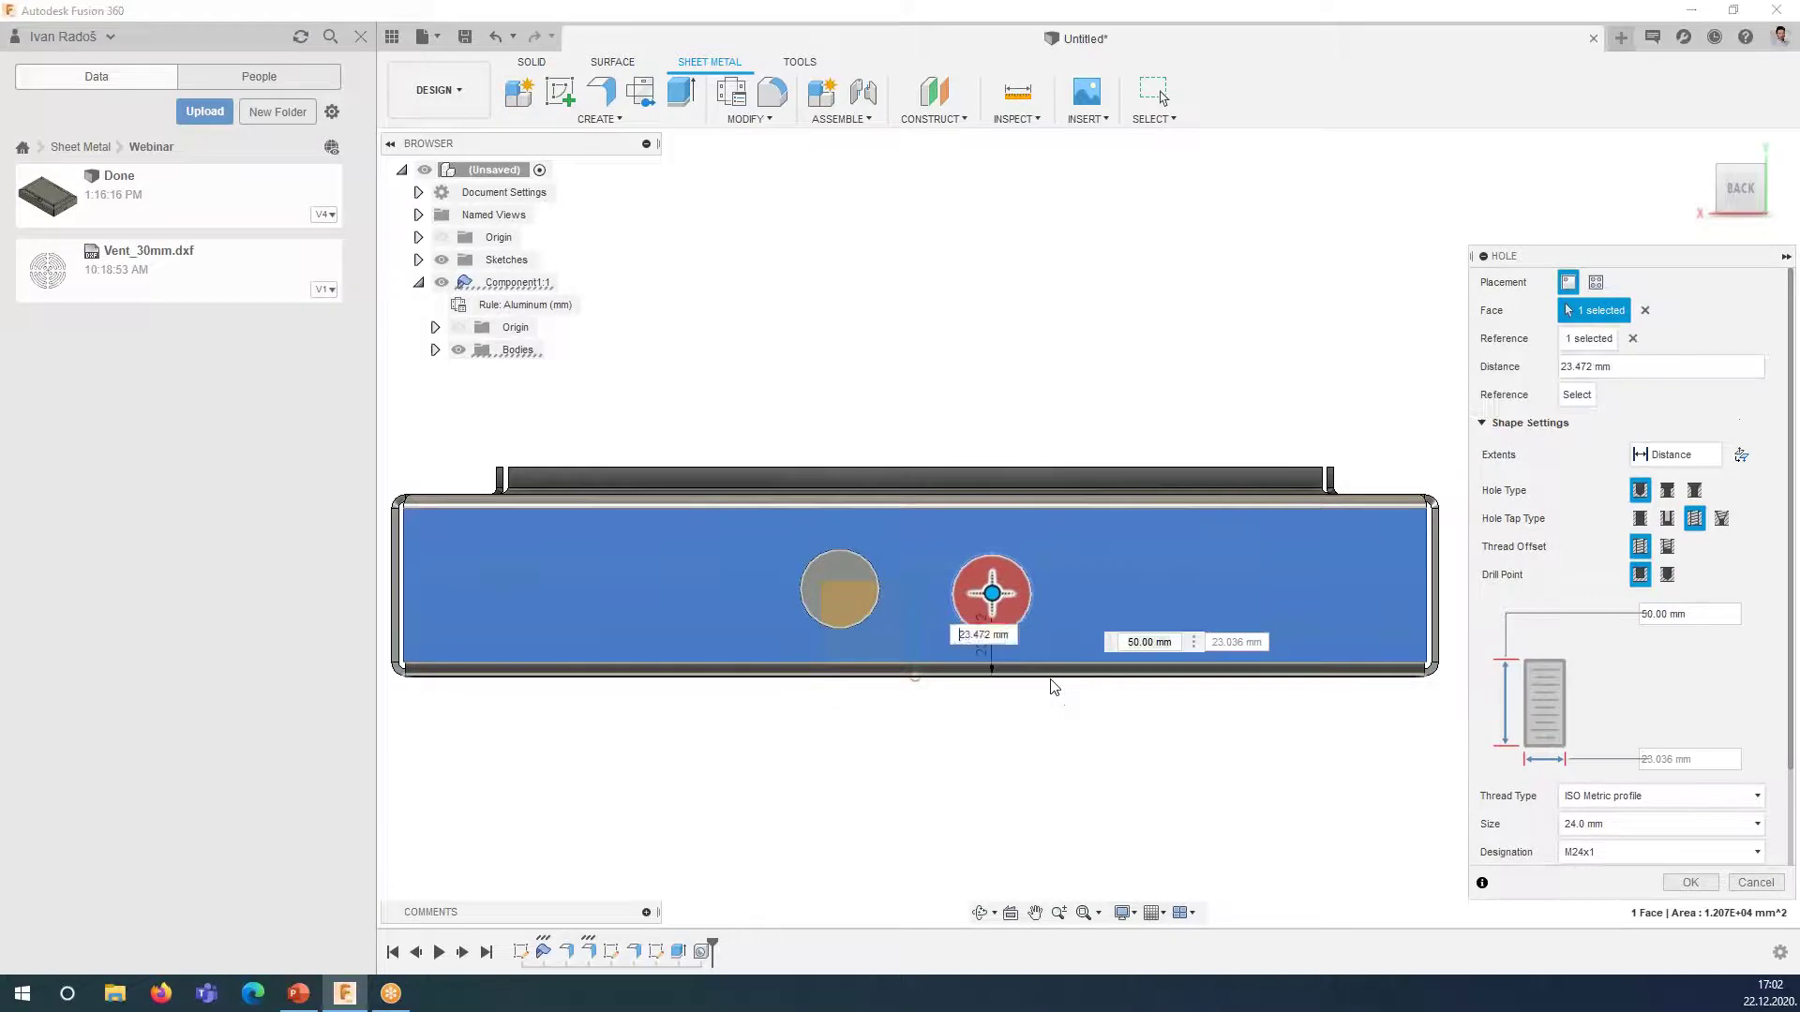
pyautogui.write('25')
pyautogui.press('Tab')
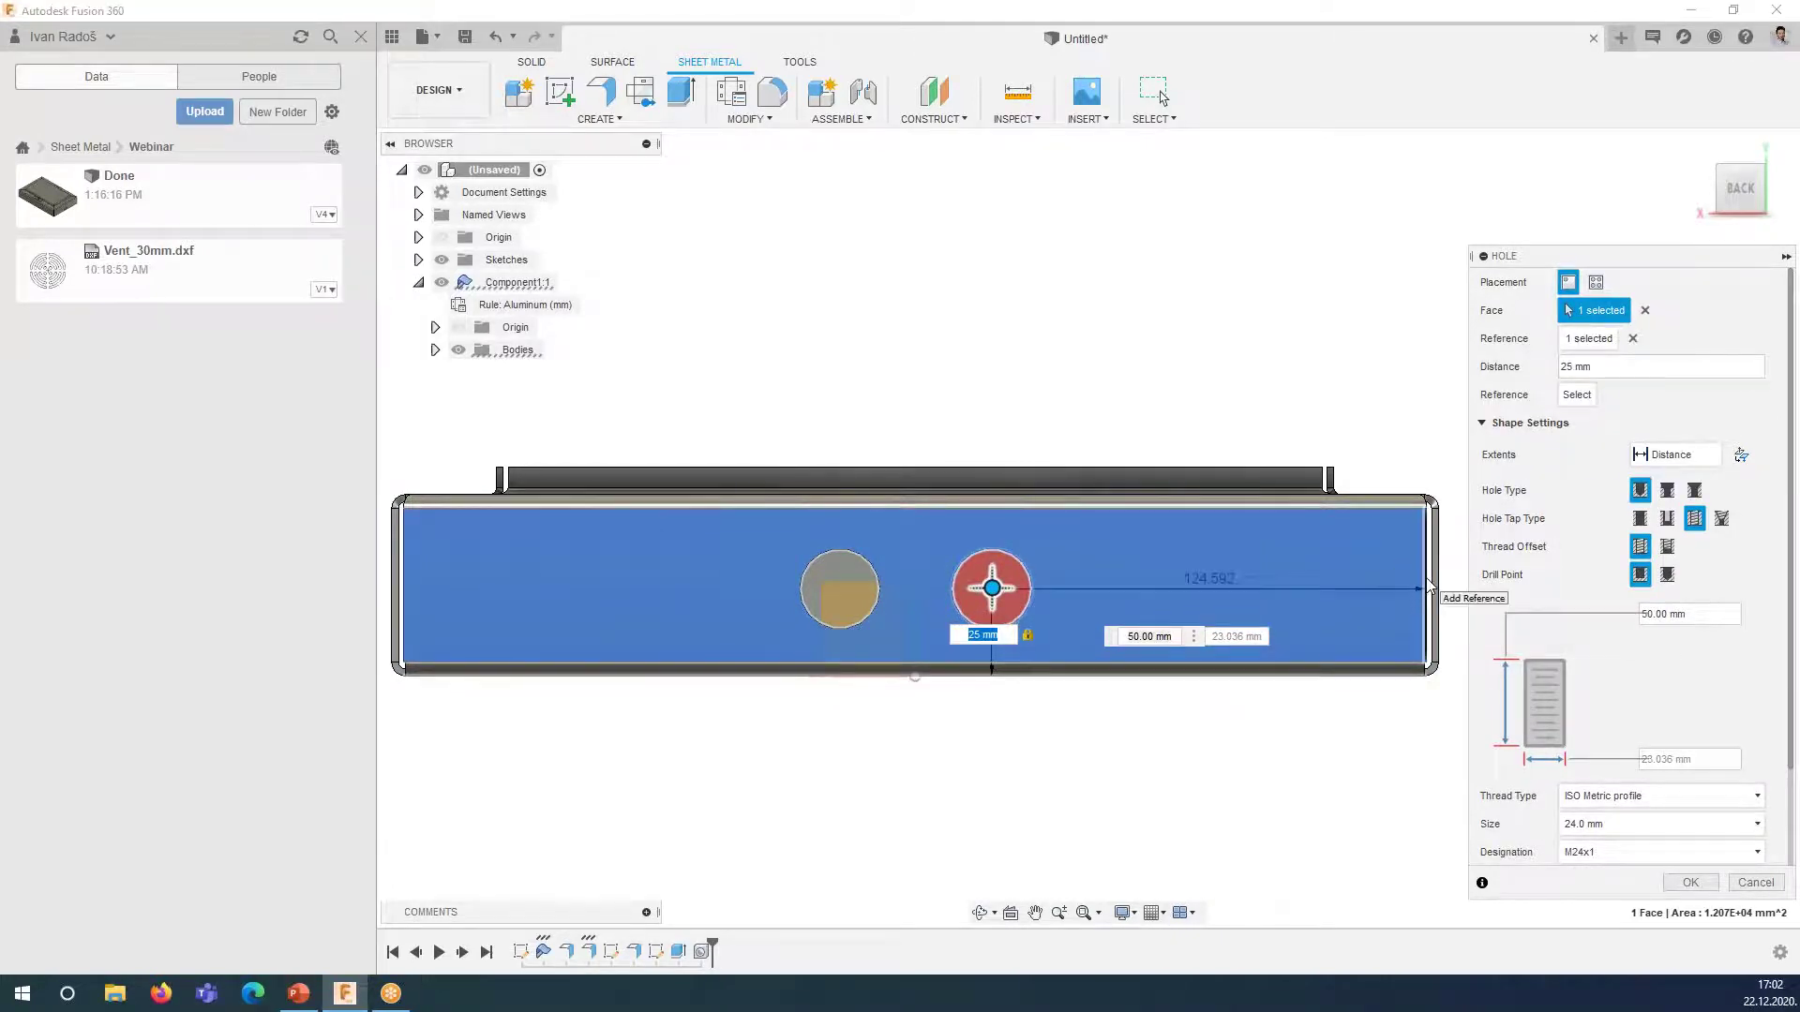
pyautogui.click(1427, 588)
pyautogui.write('125')
pyautogui.press('Return')
pyautogui.press('Return')
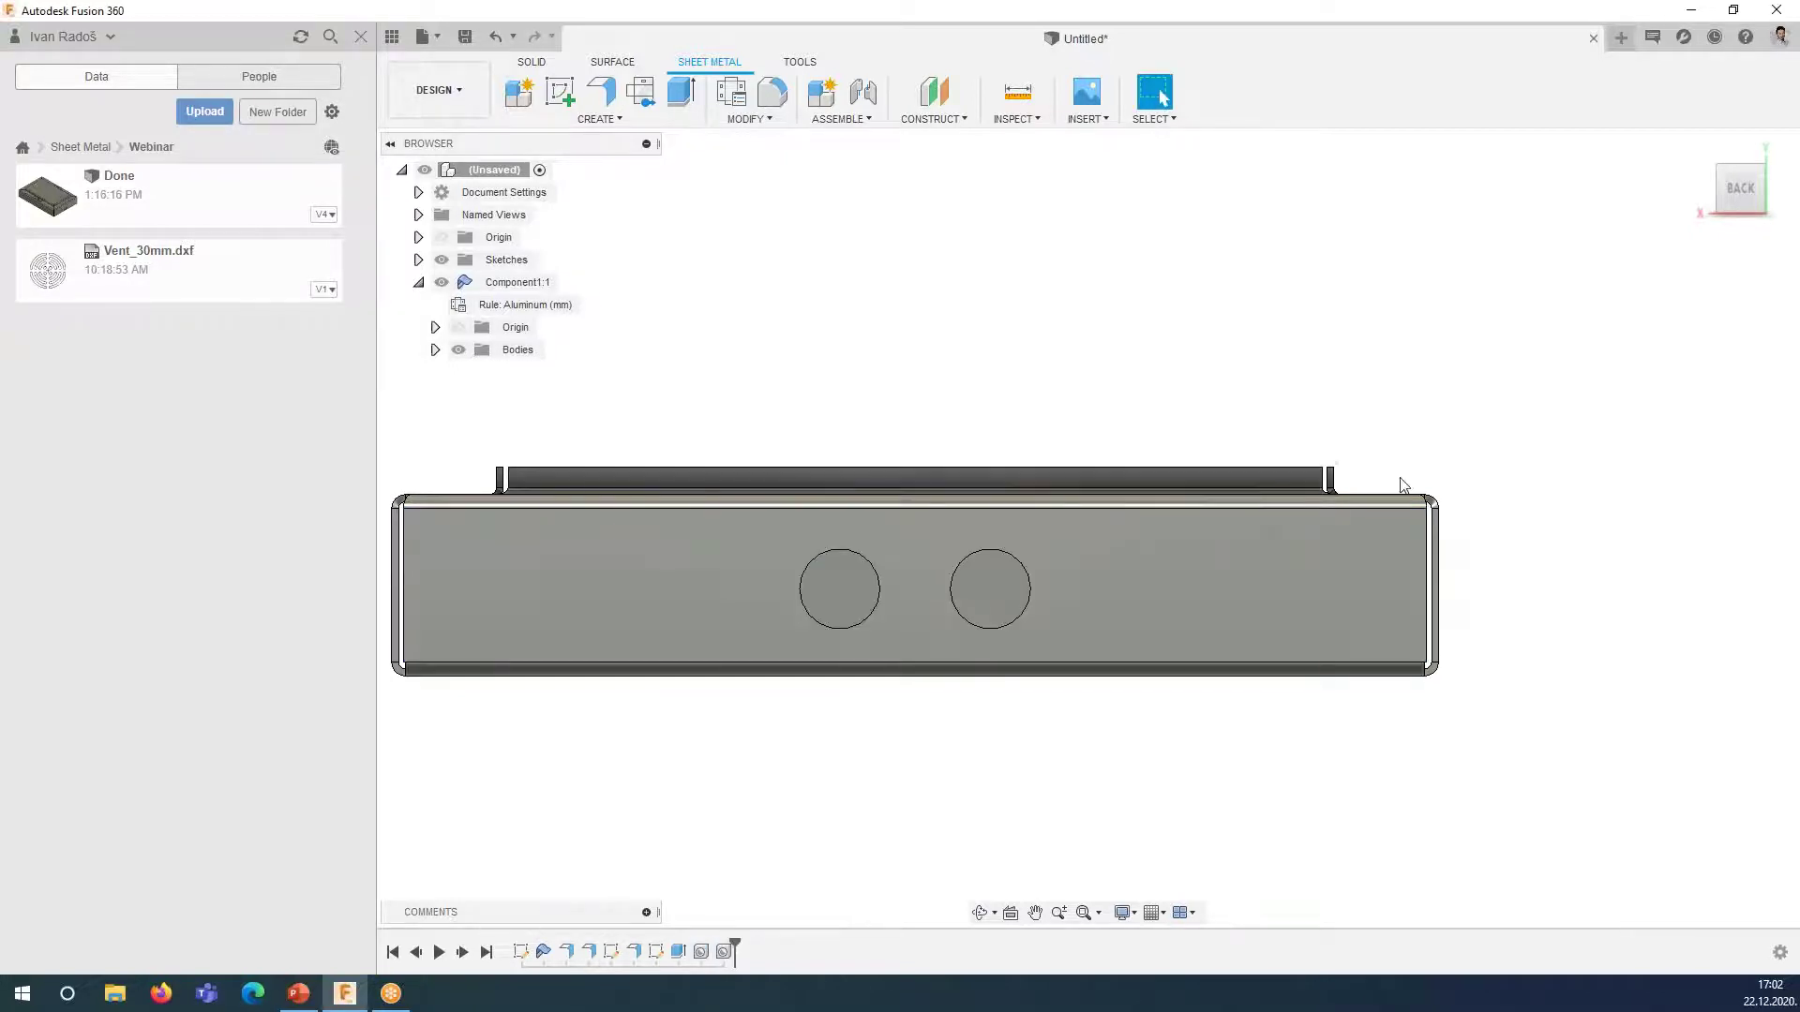
# - Orbit to check both holes, then make Component1:1 the active component
pyautogui.scroll(-2, 1168, 515)
pyautogui.keyDown('shift'); pyautogui.moveTo(965, 572); pyautogui.dragTo(773, 590, button='middle'); pyautogui.keyUp('shift')
pyautogui.scroll(3, 773, 590)
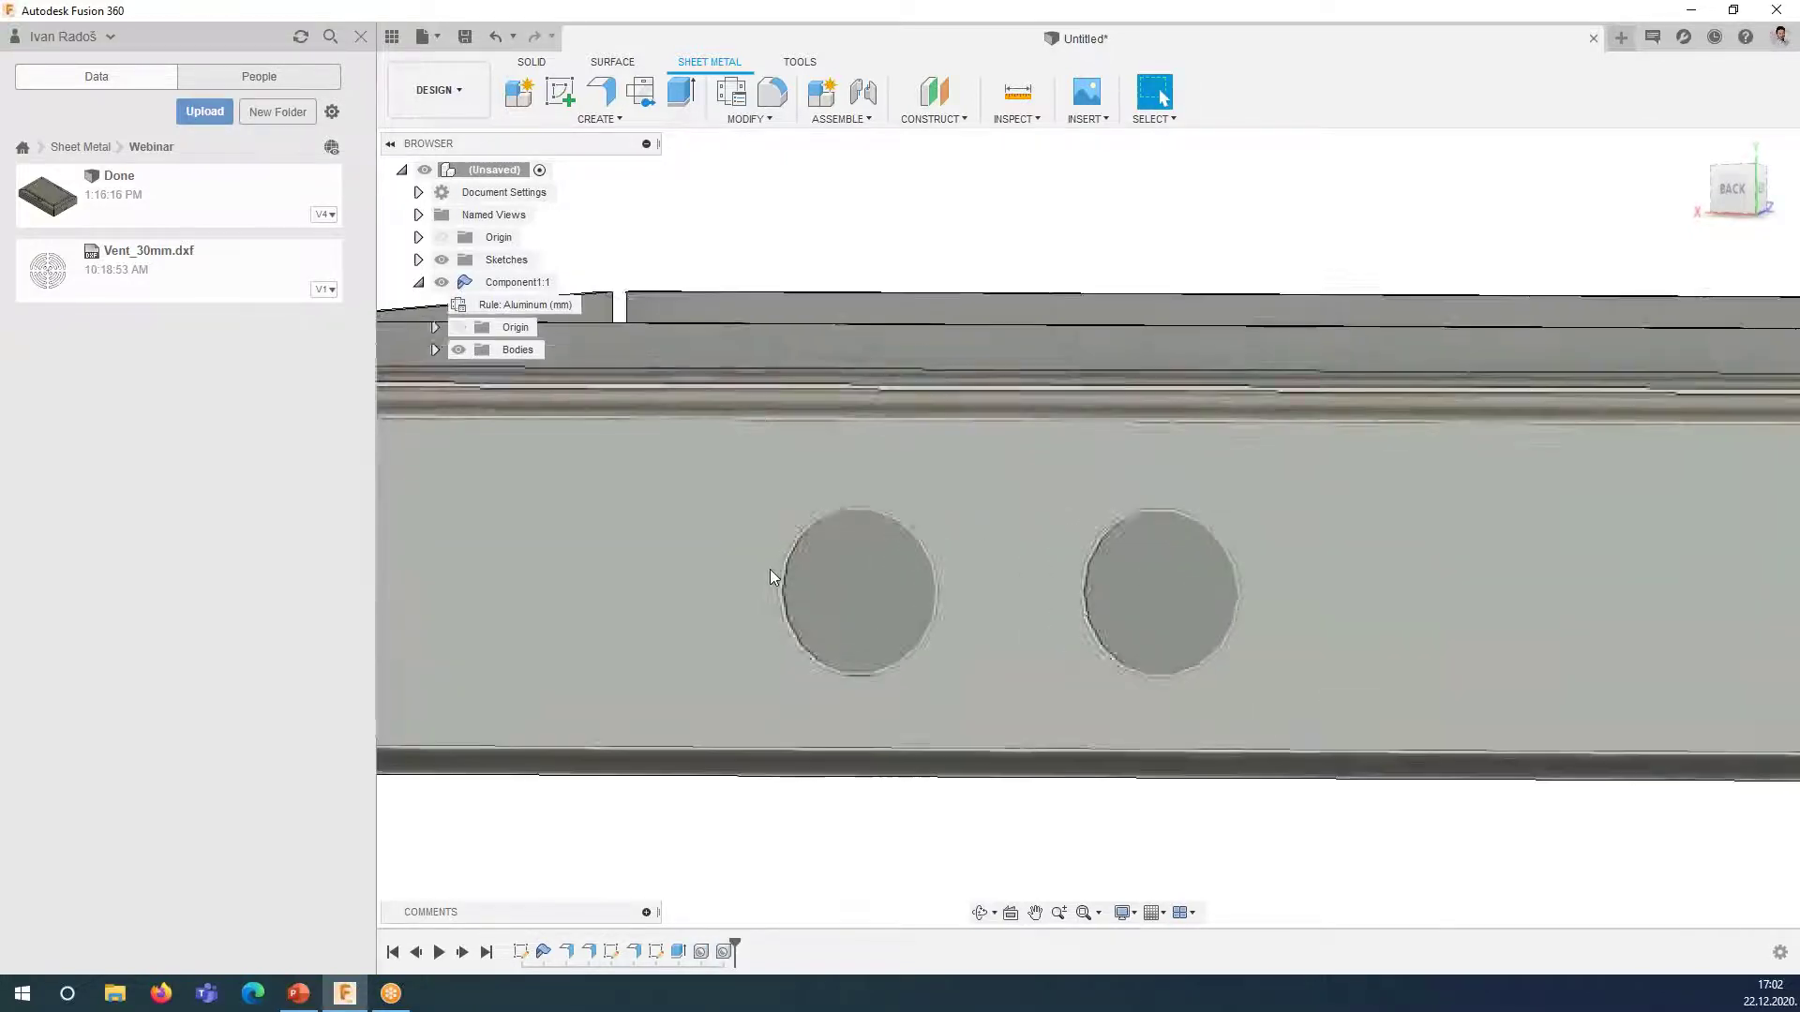
pyautogui.scroll(3, 769, 570)
pyautogui.scroll(3, 876, 564)
pyautogui.scroll(-3, 765, 601)
pyautogui.scroll(-3, 839, 582)
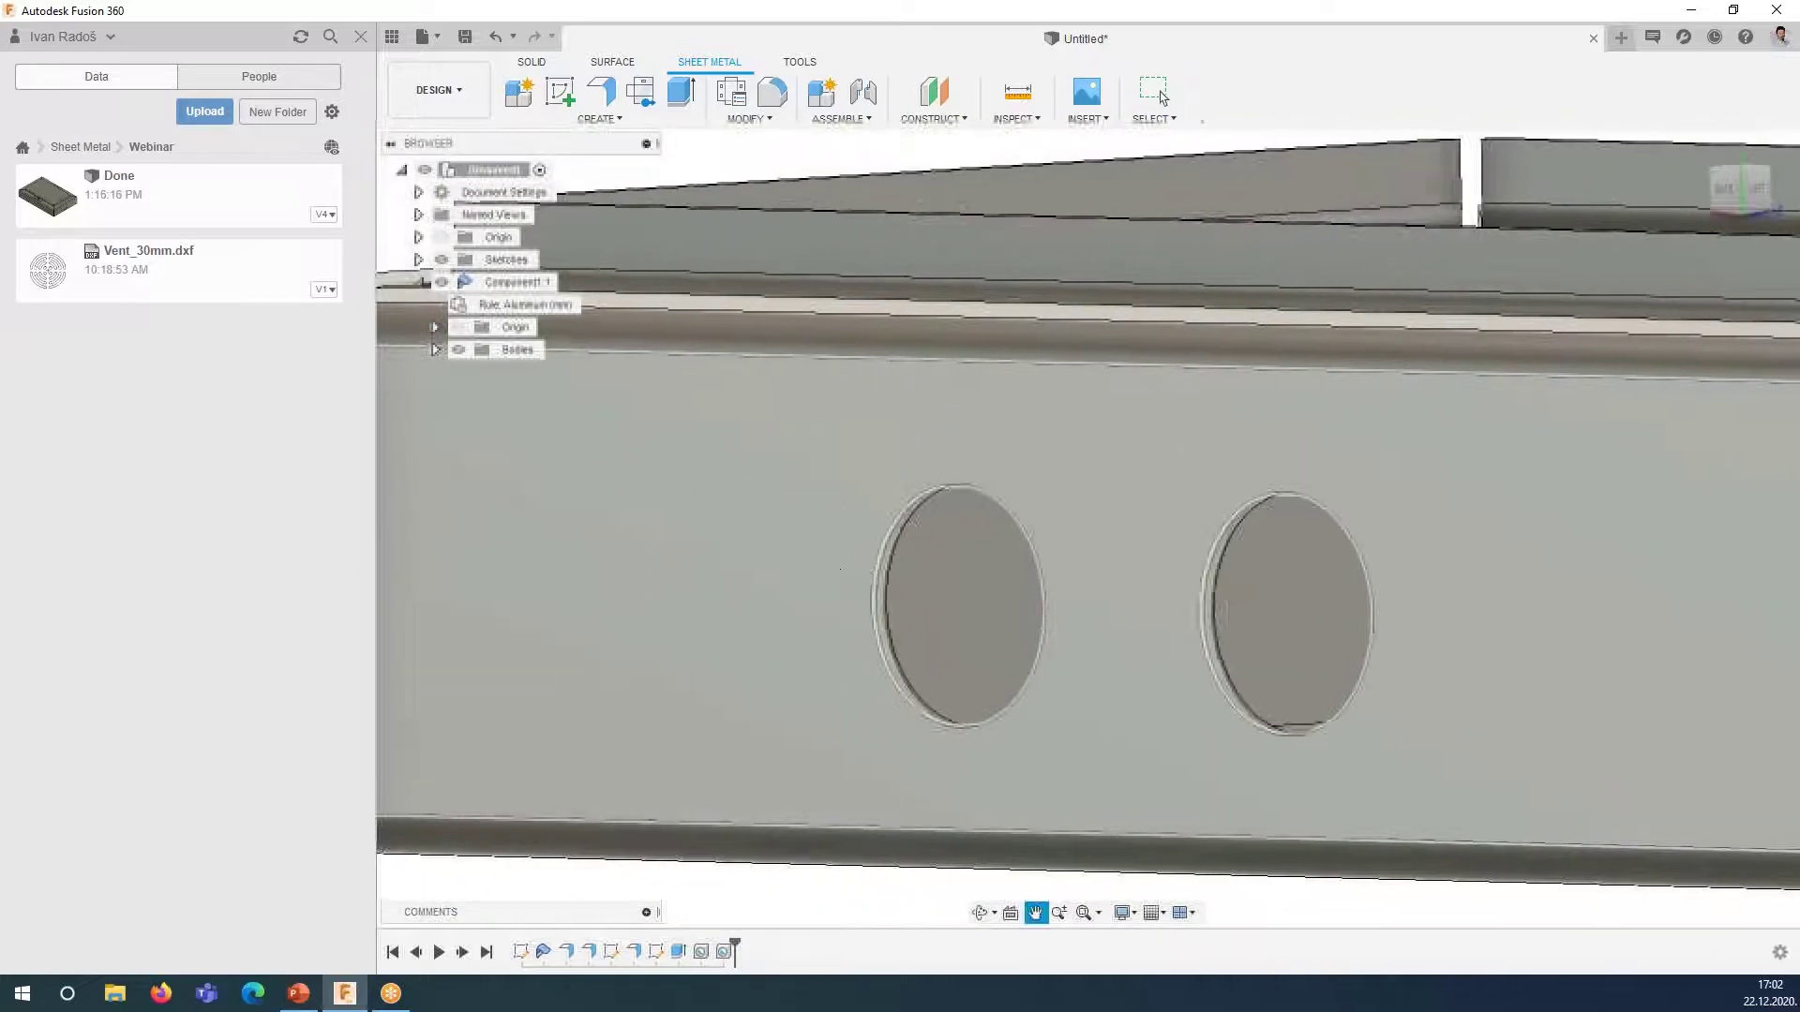
pyautogui.scroll(2, 844, 534)
pyautogui.scroll(2, 841, 570)
pyautogui.scroll(-2, 959, 677)
pyautogui.scroll(-2, 959, 678)
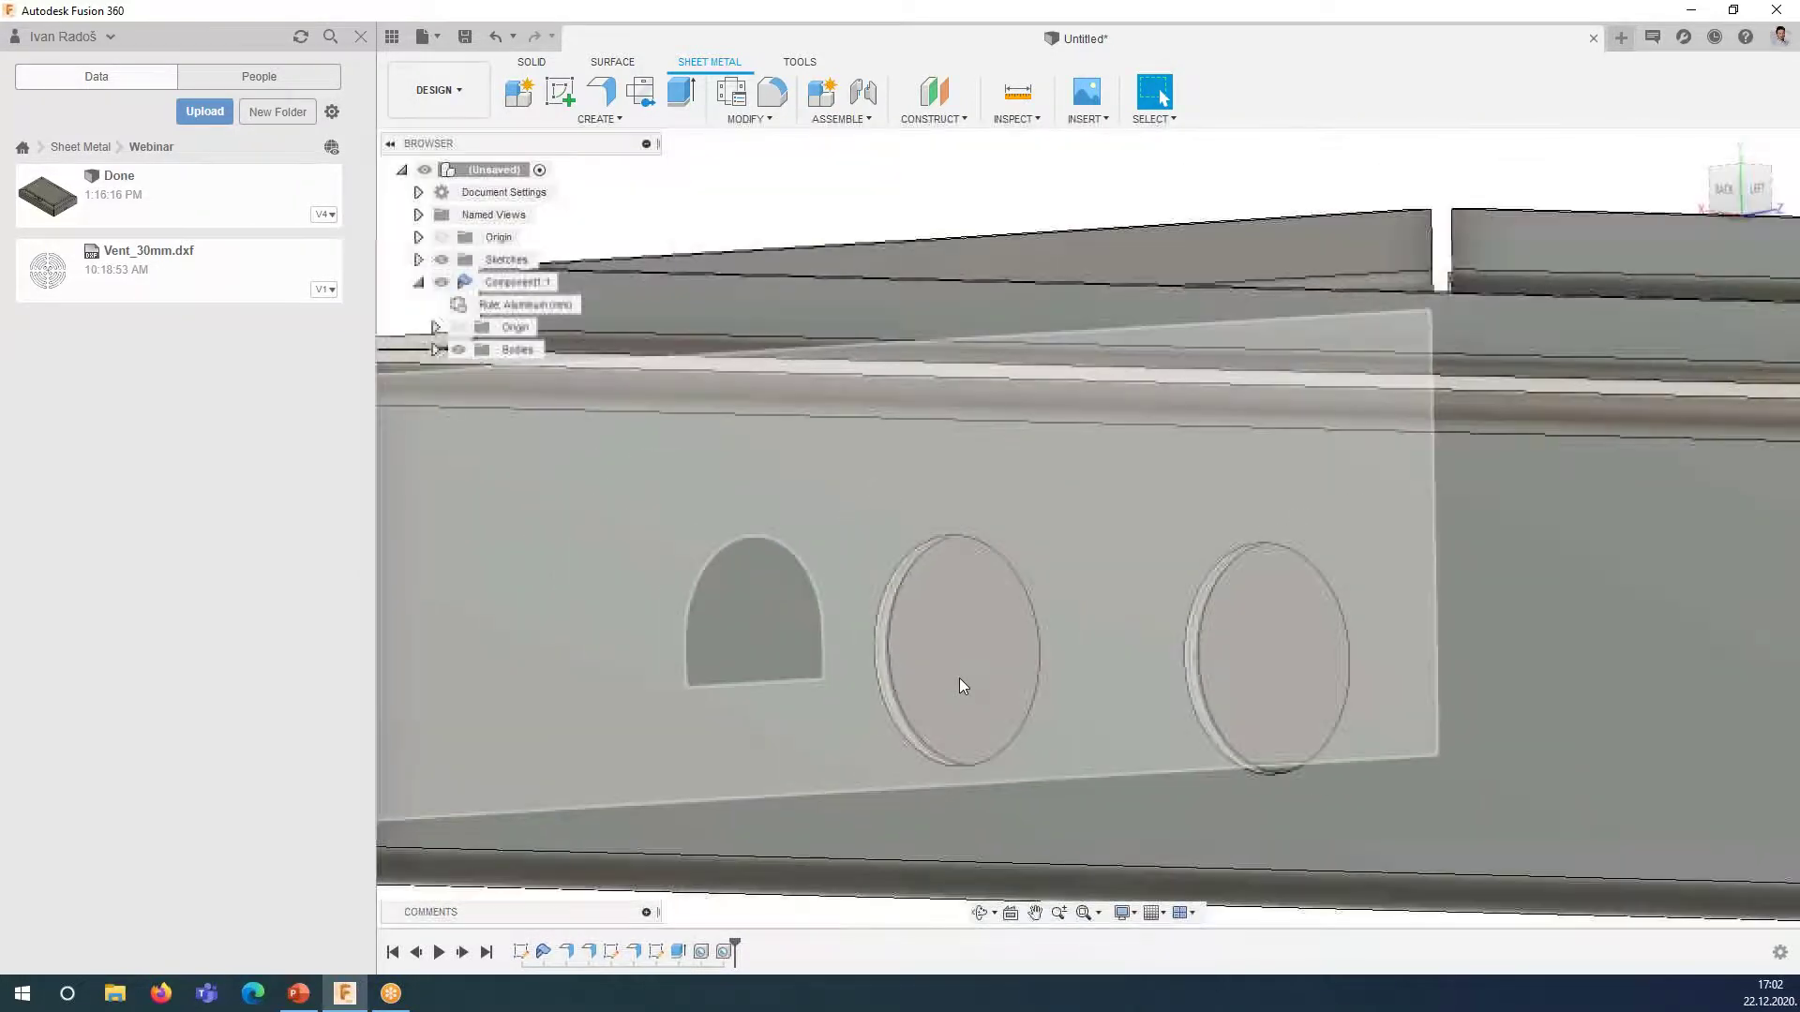
pyautogui.scroll(-1, 959, 678)
pyautogui.scroll(-3, 962, 677)
pyautogui.moveTo(1035, 628)
pyautogui.keyDown('shift'); pyautogui.mouseDown(button='middle')
pyautogui.moveTo(851, 659)
pyautogui.moveTo(1071, 615)
pyautogui.moveTo(1000, 650)
pyautogui.mouseUp(button='middle'); pyautogui.keyUp('shift')
pyautogui.scroll(-2, 1077, 613)
pyautogui.scroll(-2, 1212, 630)
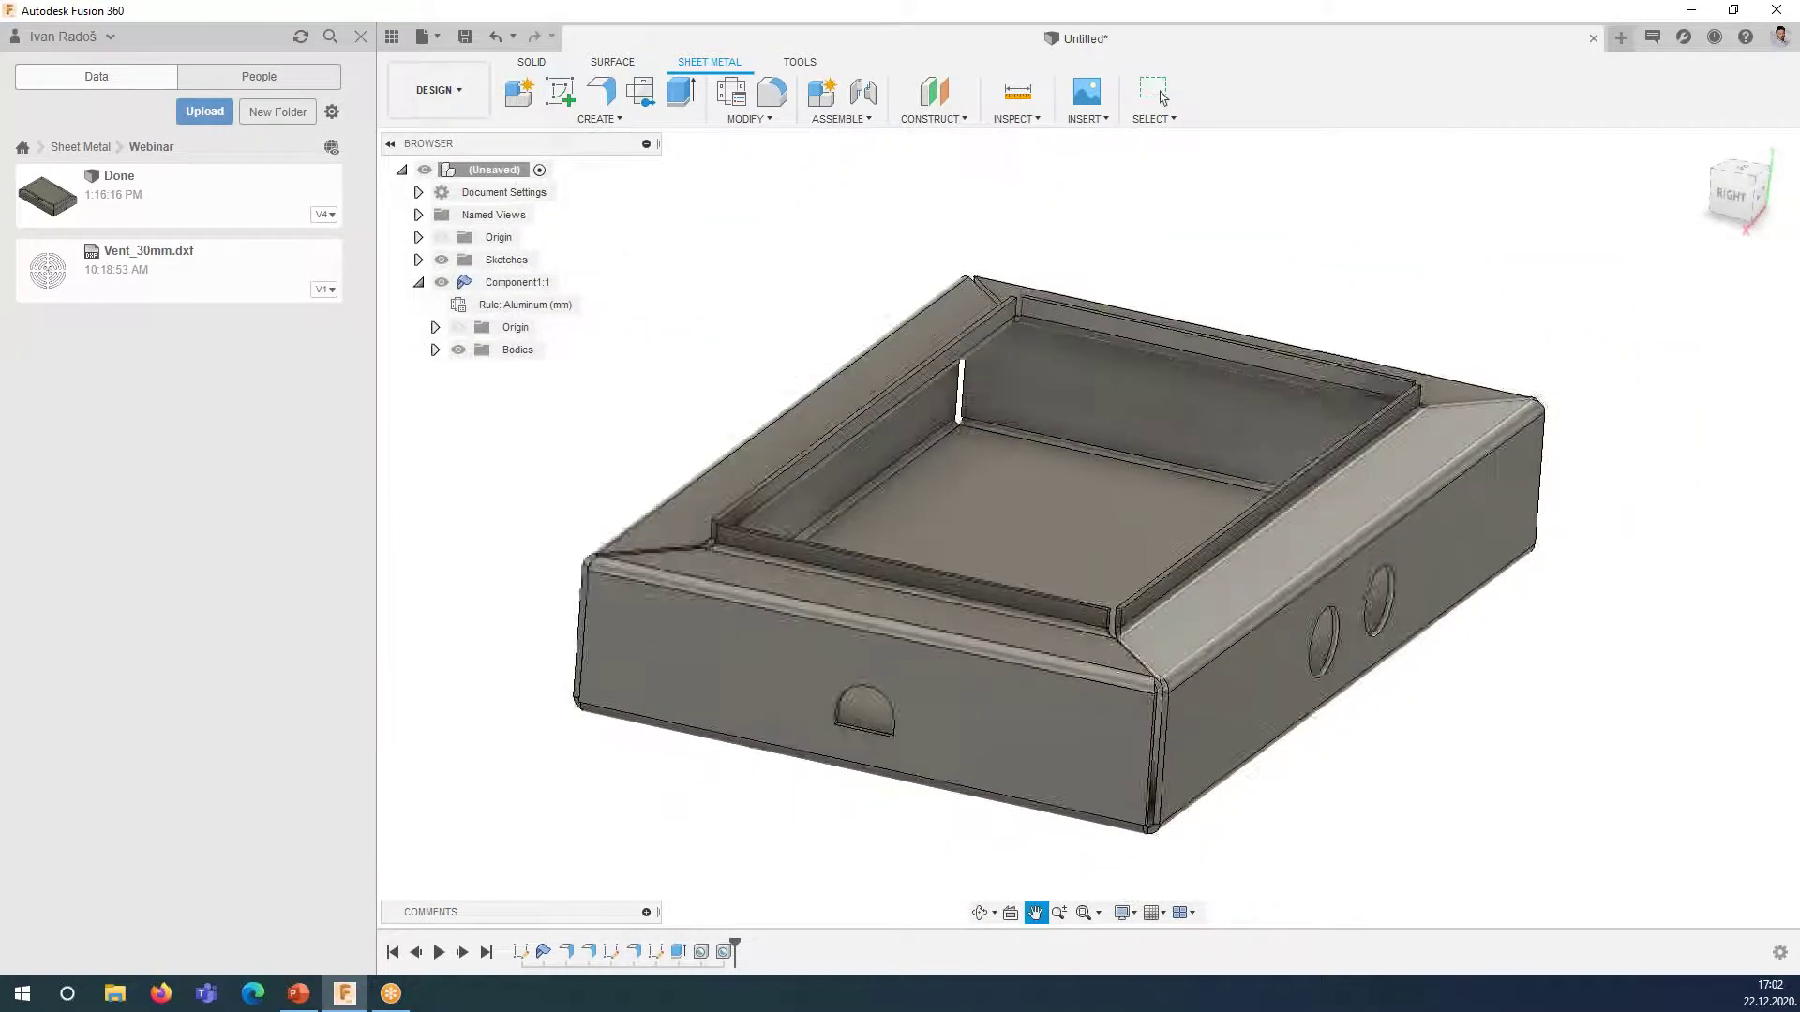
pyautogui.scroll(-1, 1190, 625)
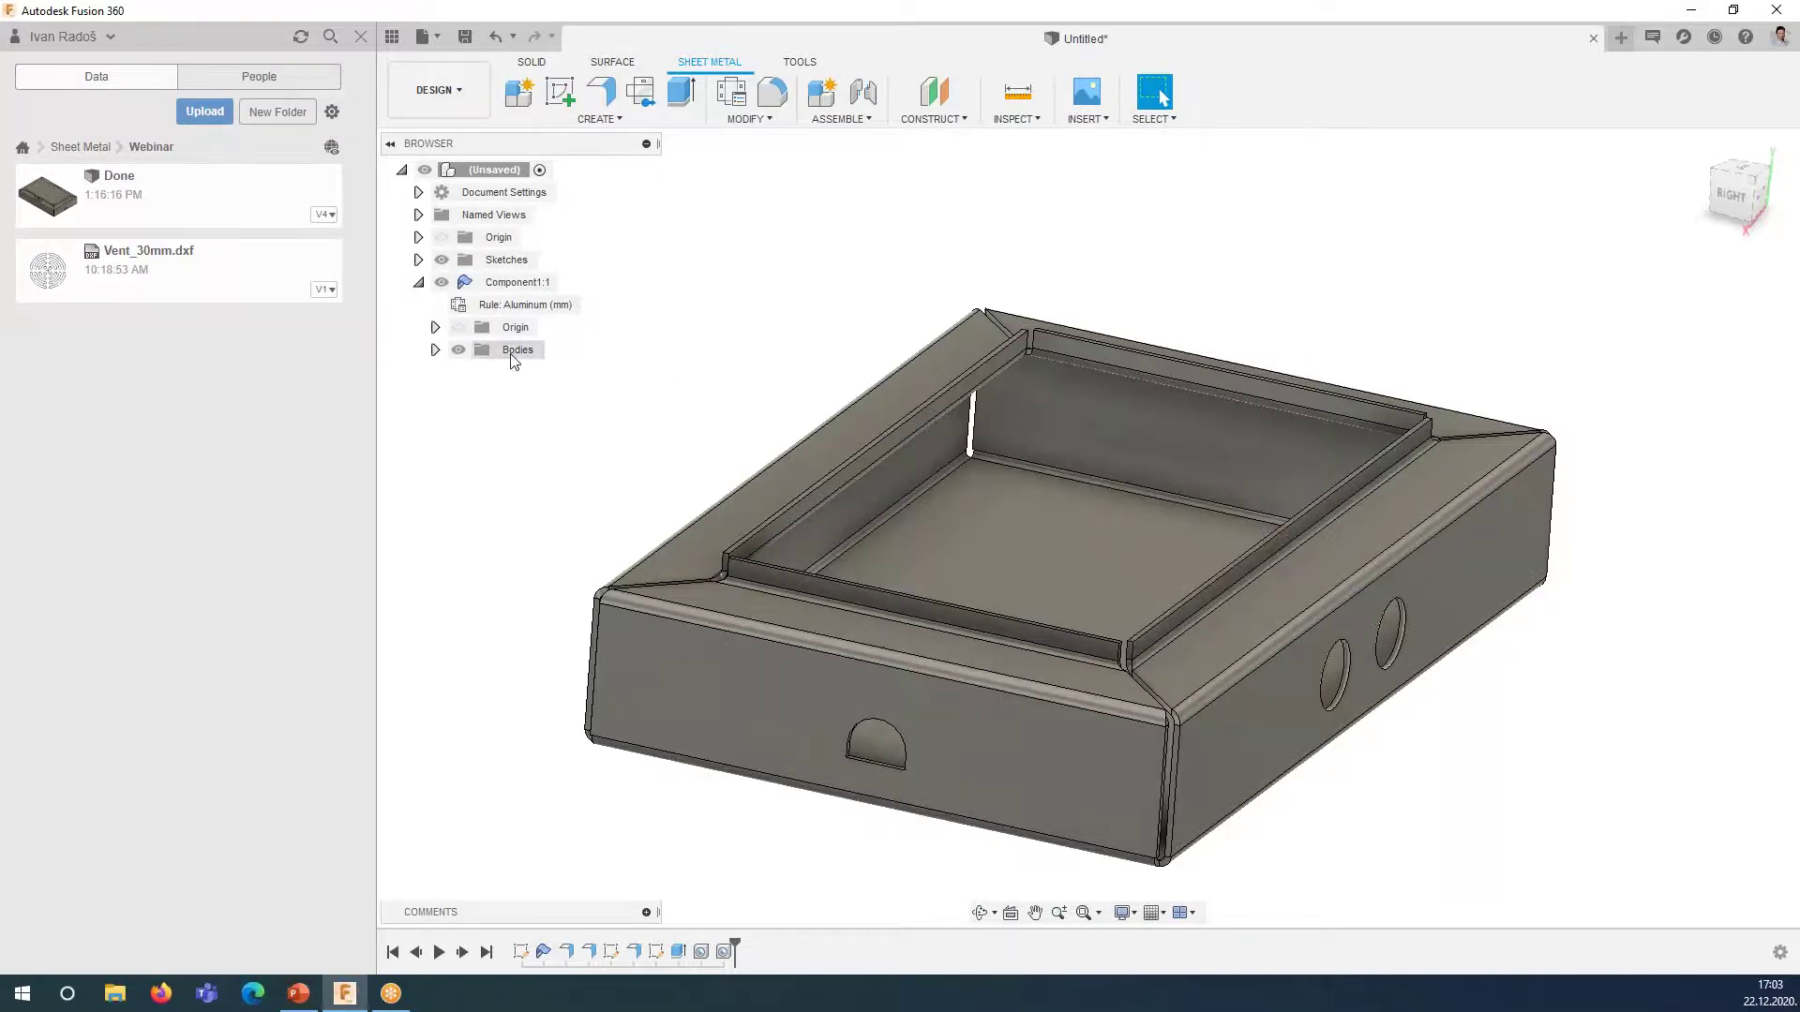
pyautogui.click(514, 283)
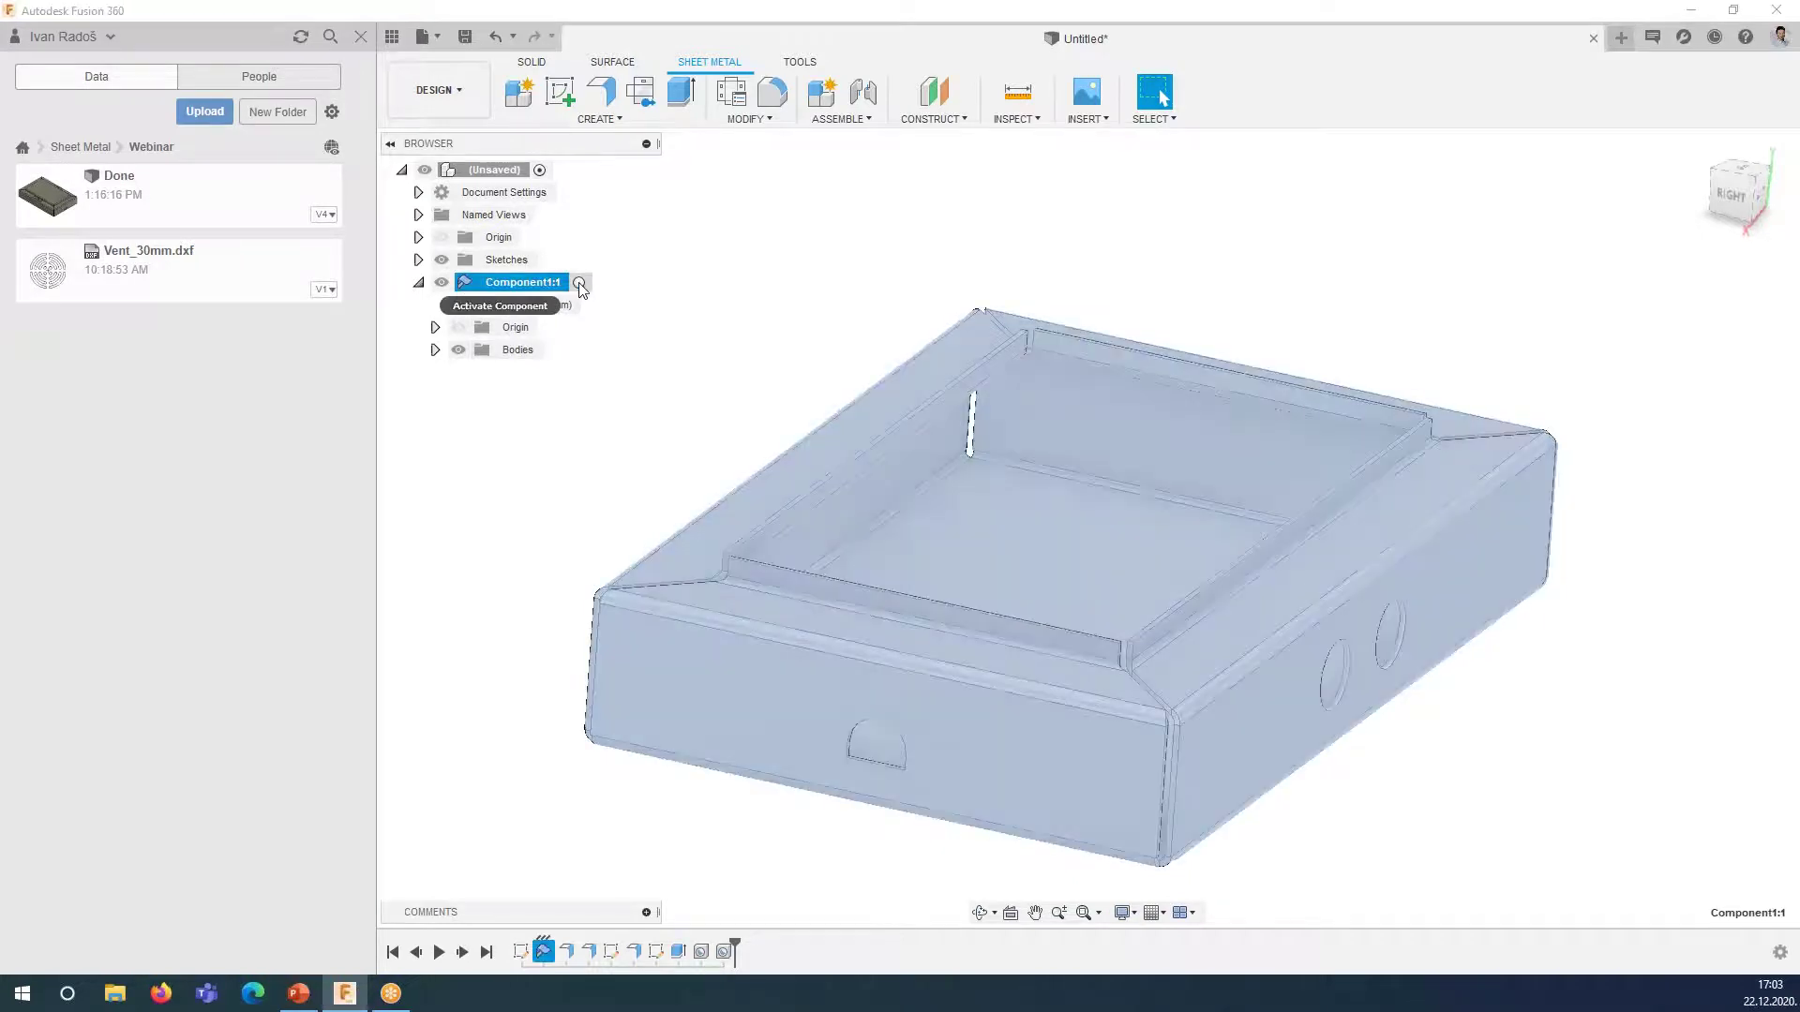
pyautogui.click(579, 284)
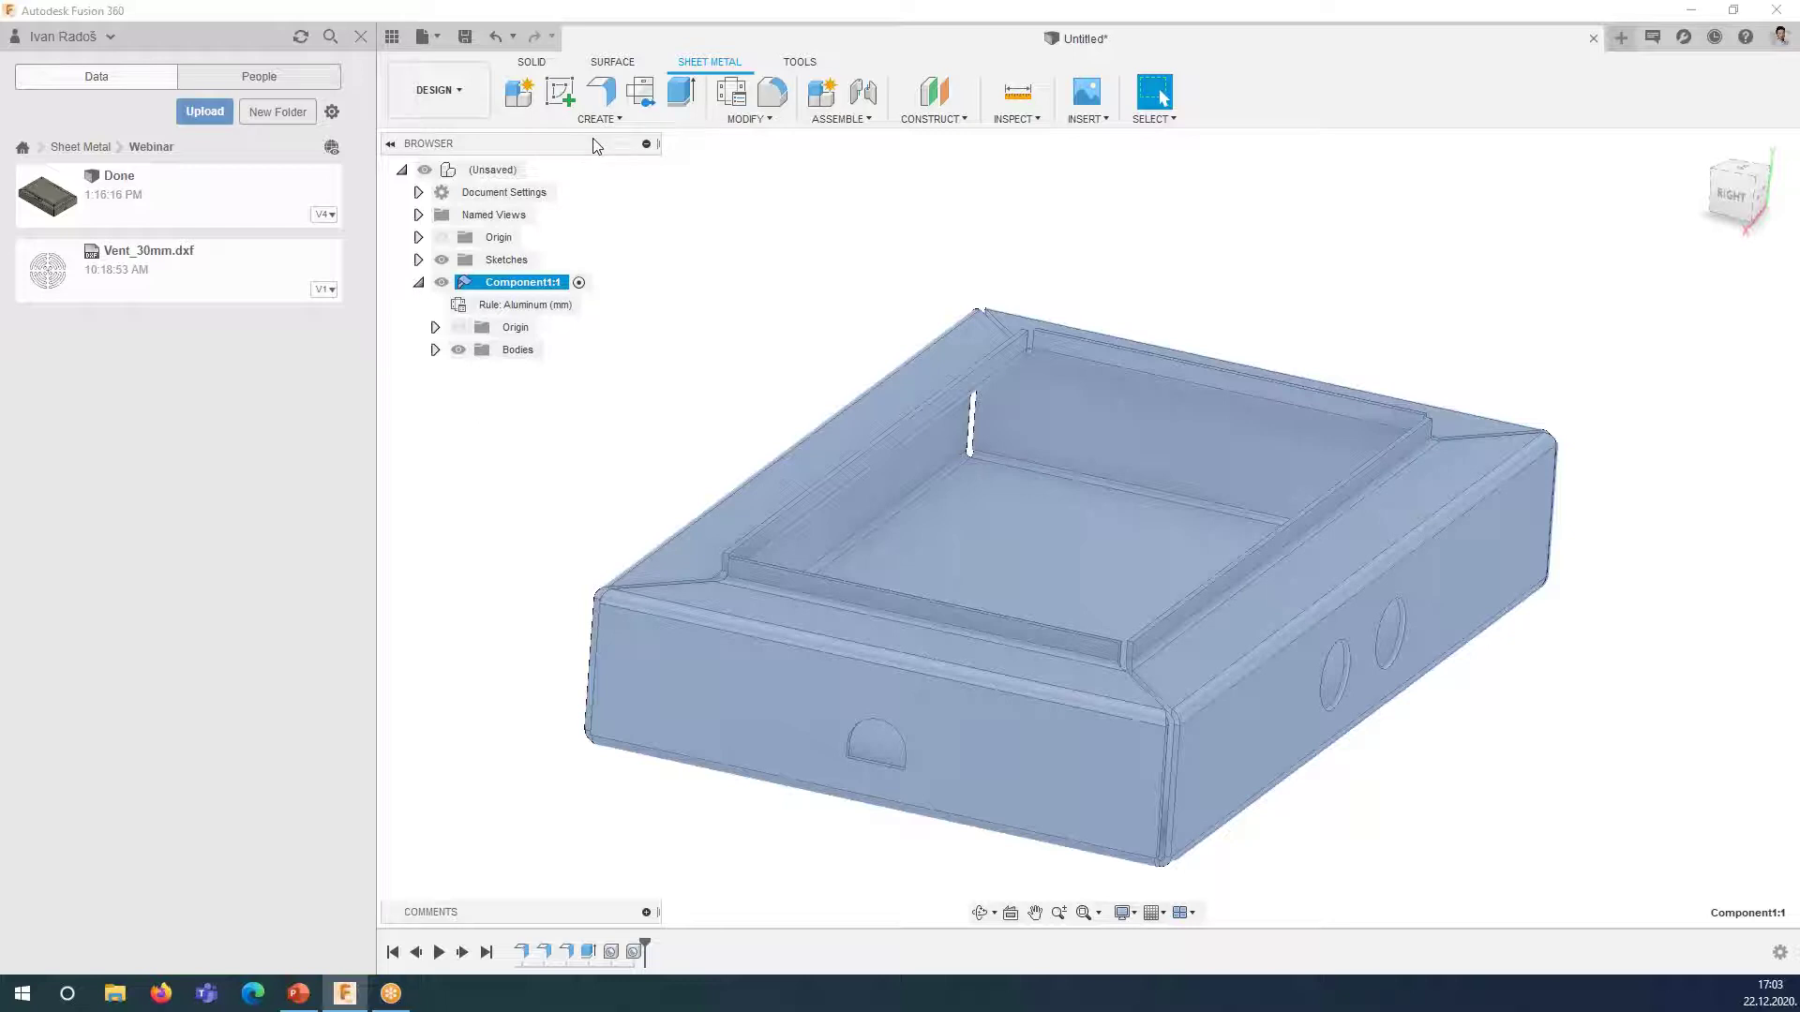
# - Create a flat pattern of the tray with the bottom face as the stationary face
pyautogui.click(634, 109)
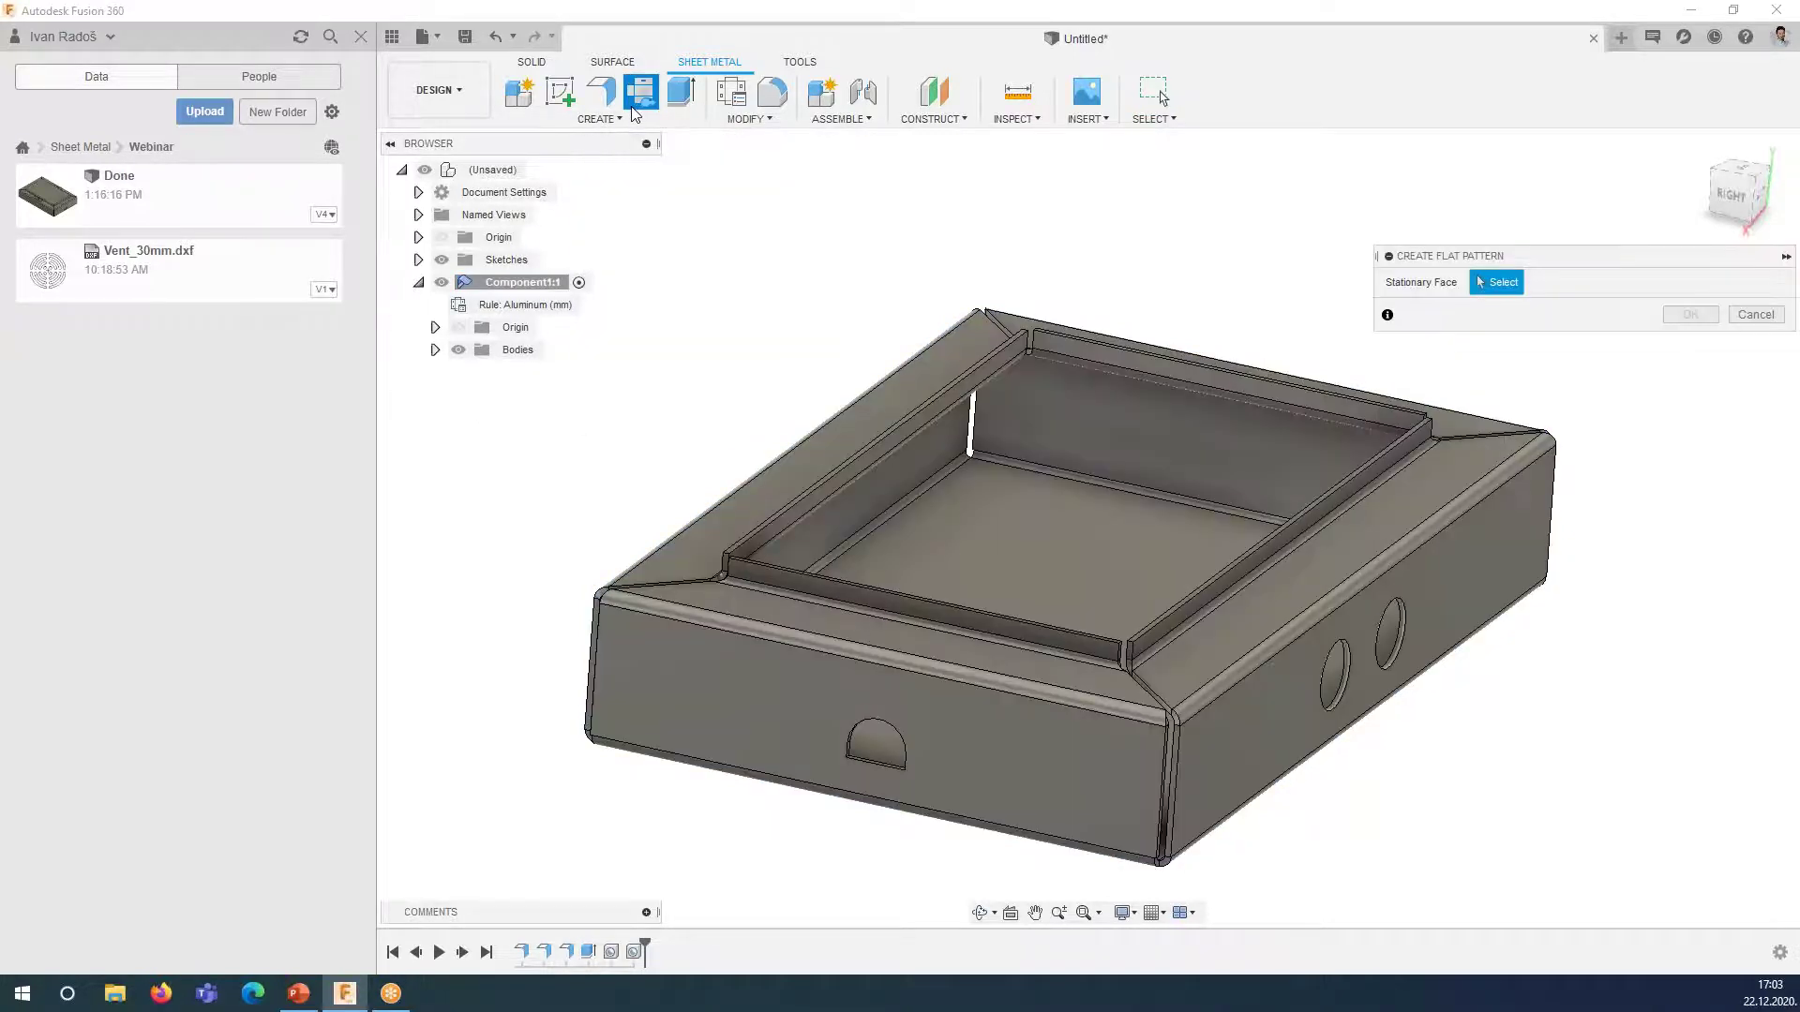
pyautogui.click(1083, 562)
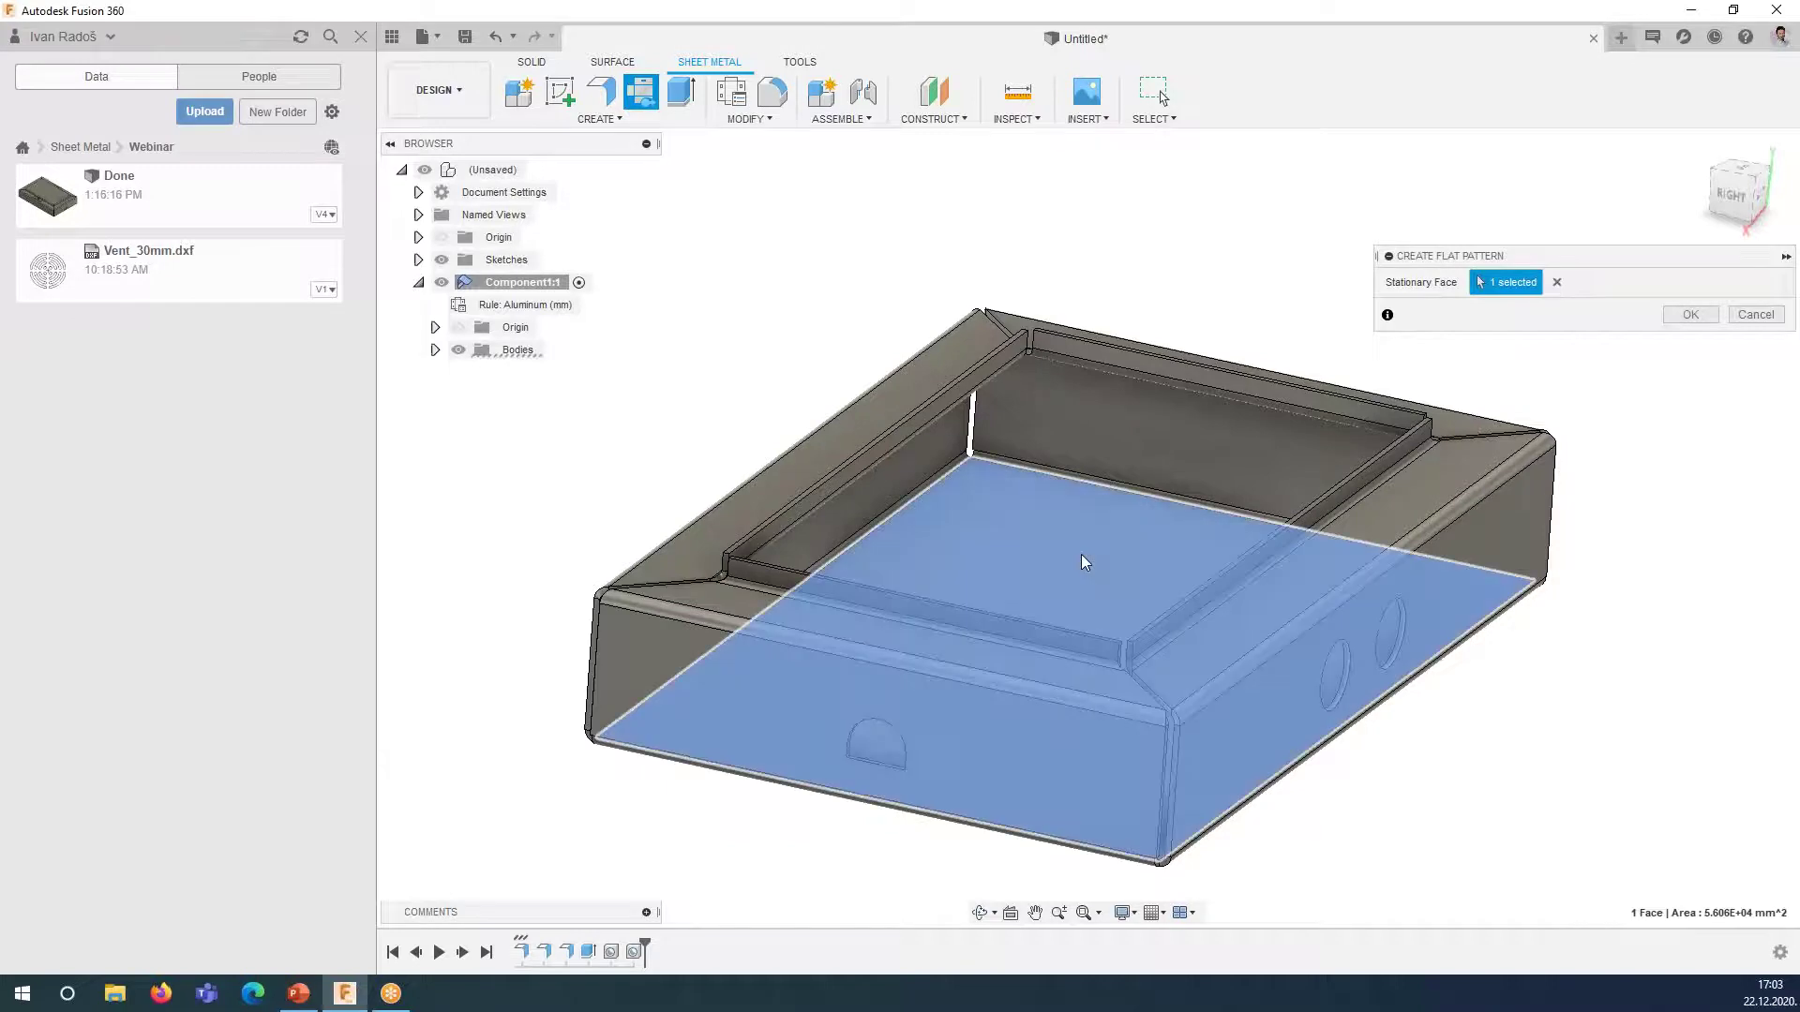
pyautogui.click(1693, 317)
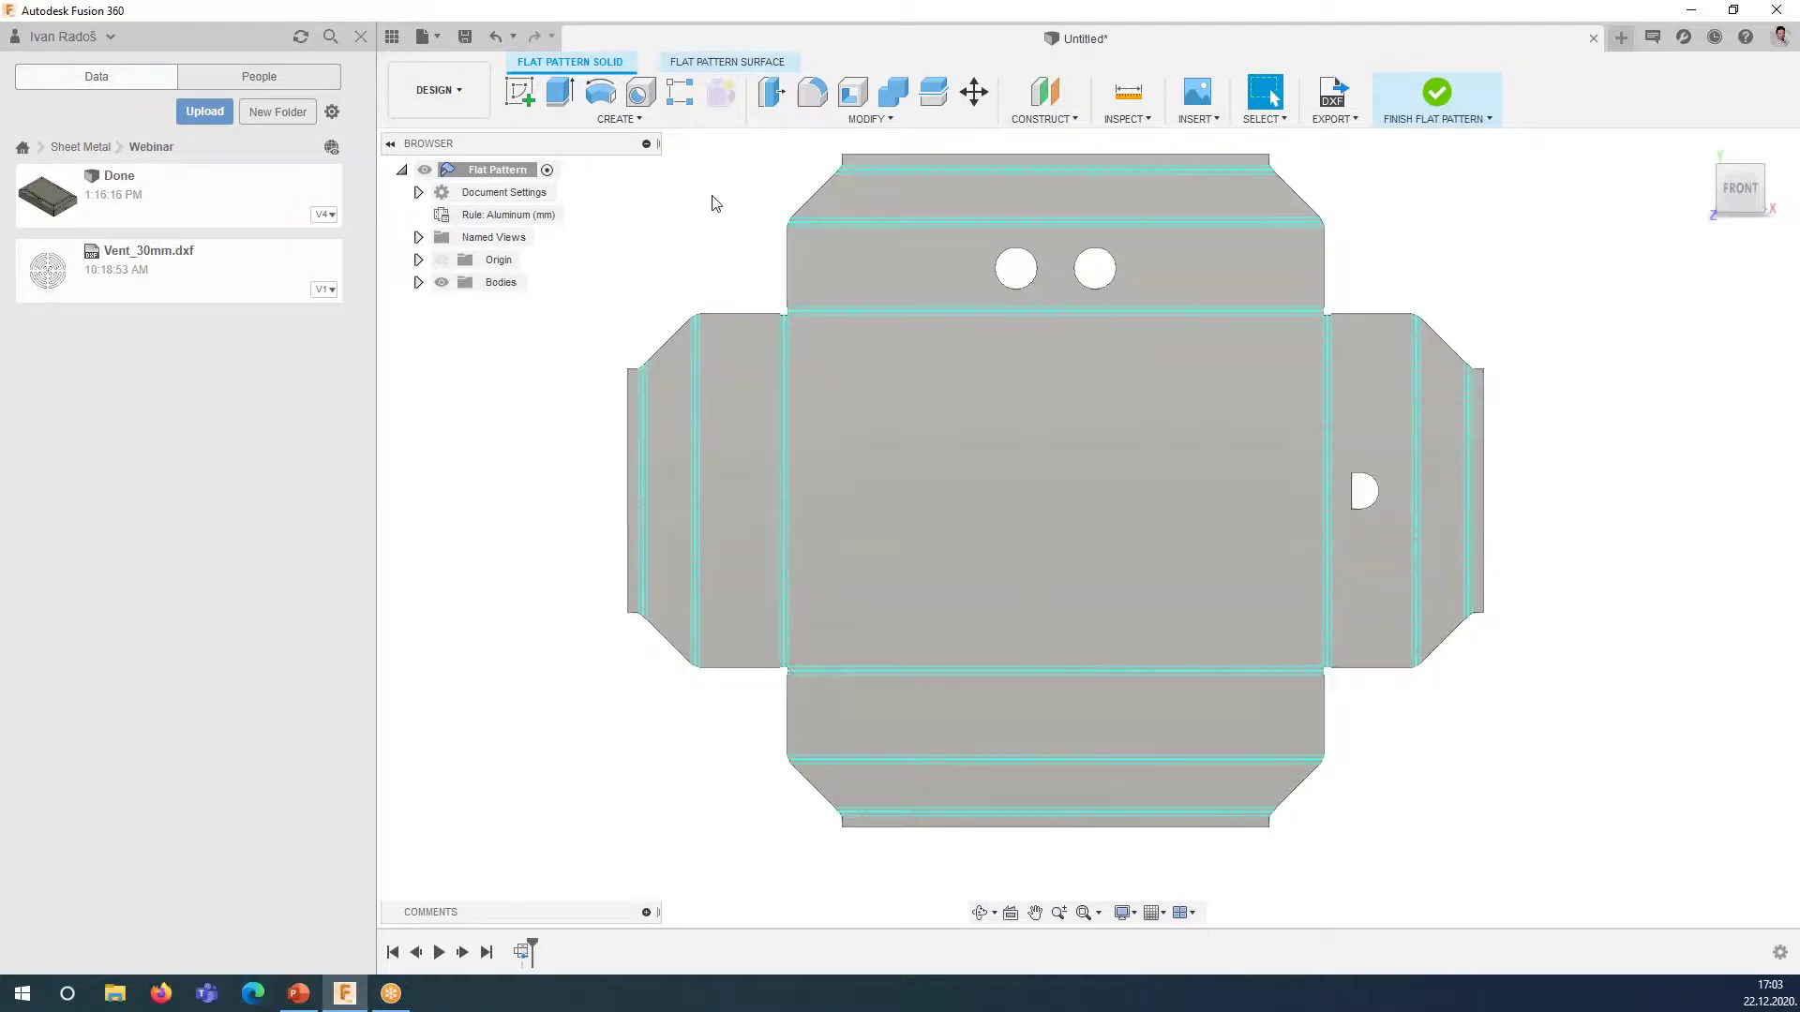
pyautogui.scroll(2, 805, 145)
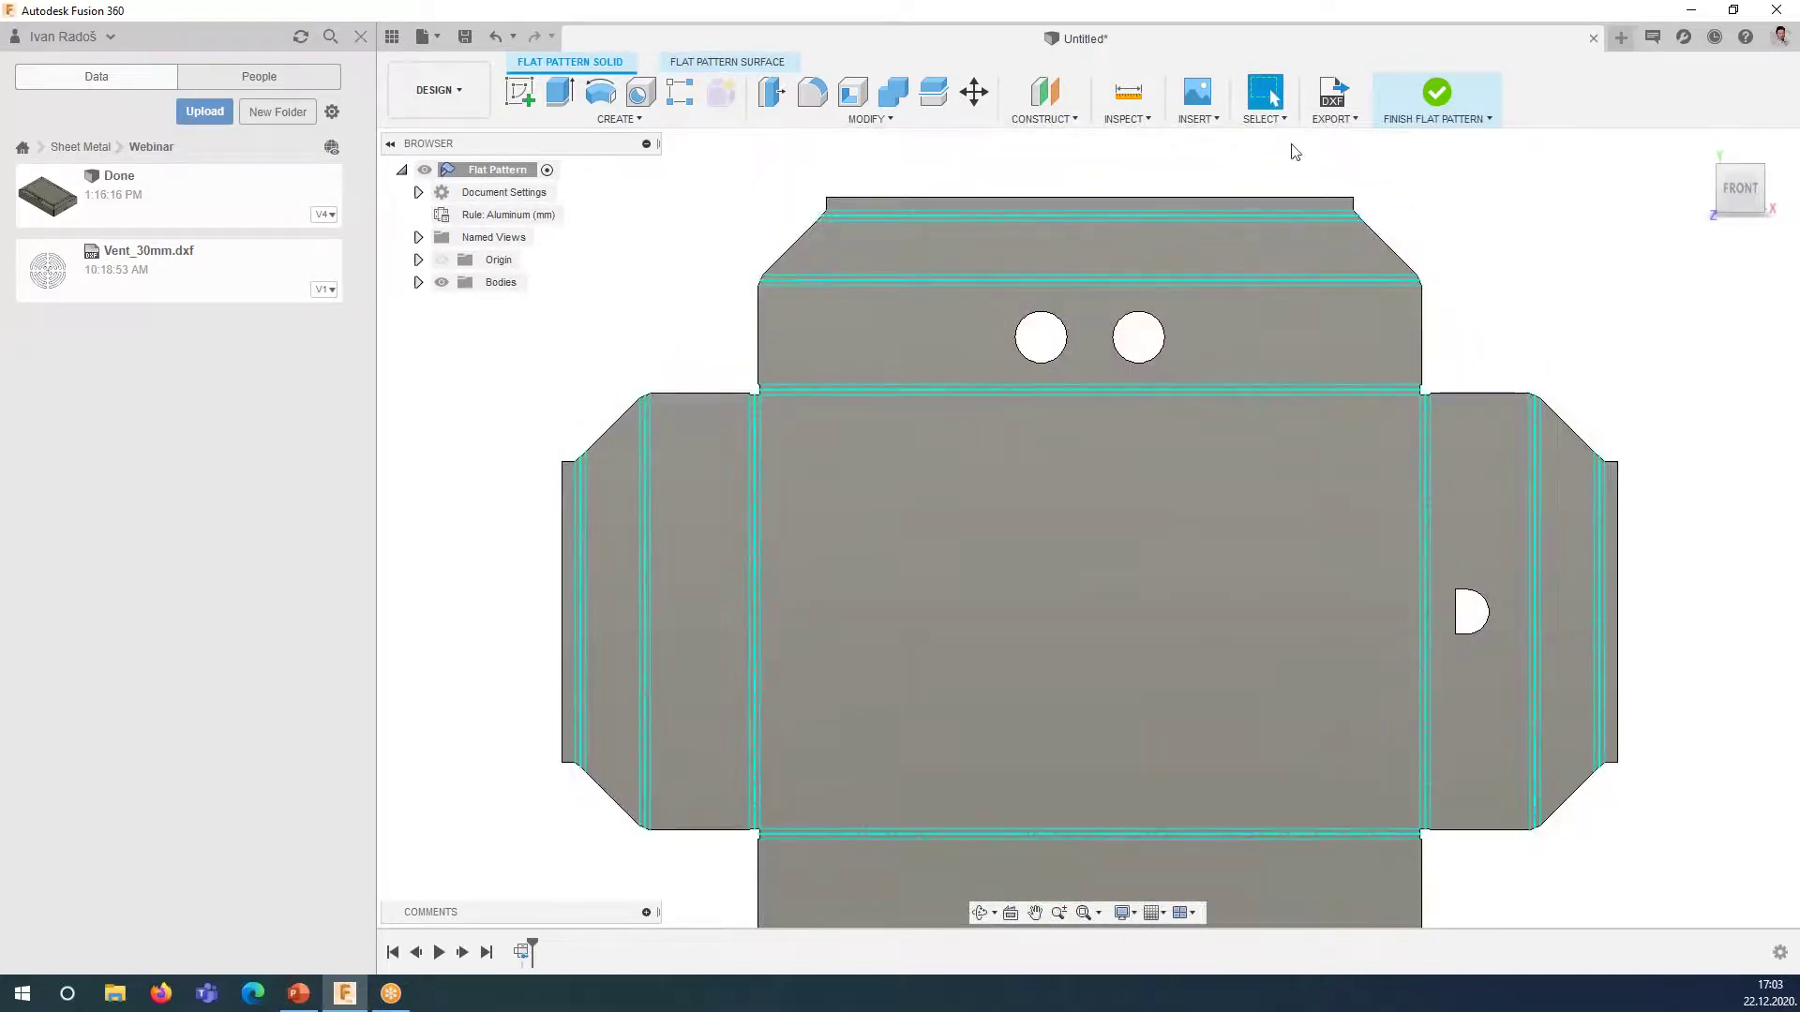
# - Export the flat pattern with default DXF settings, saving it as 01 on the Desktop
pyautogui.click(1335, 97)
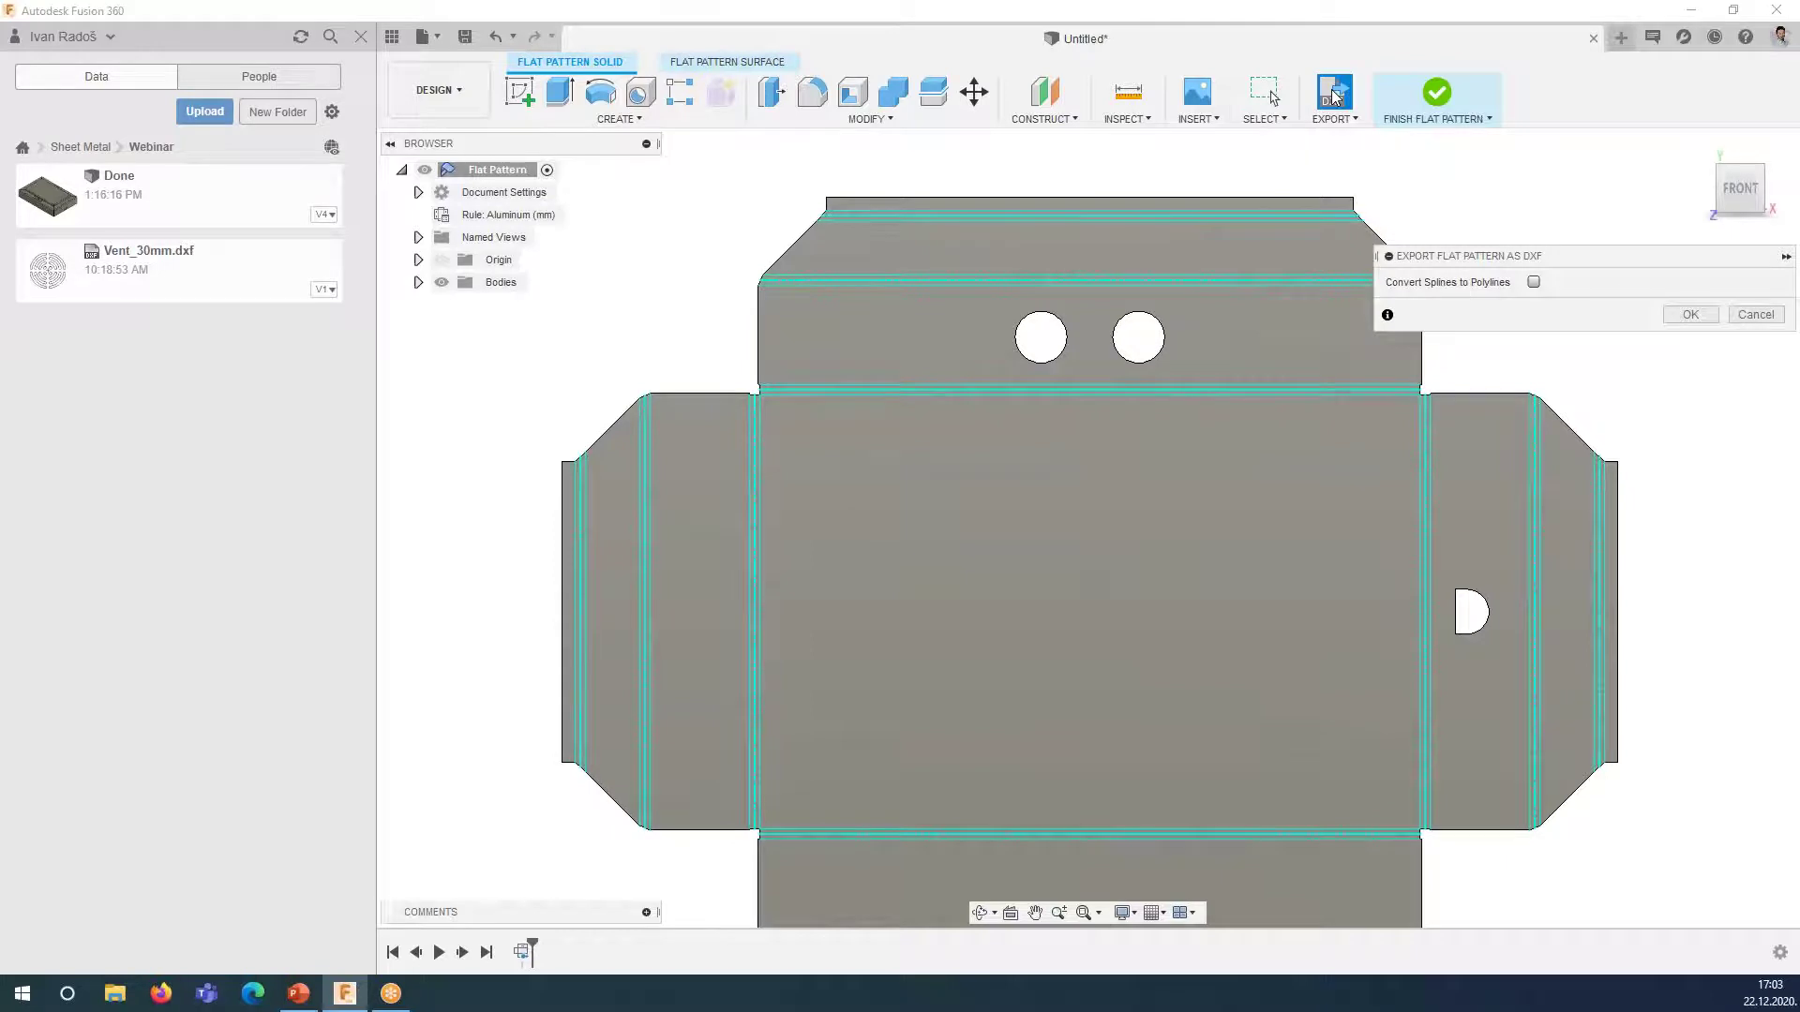
pyautogui.click(1691, 315)
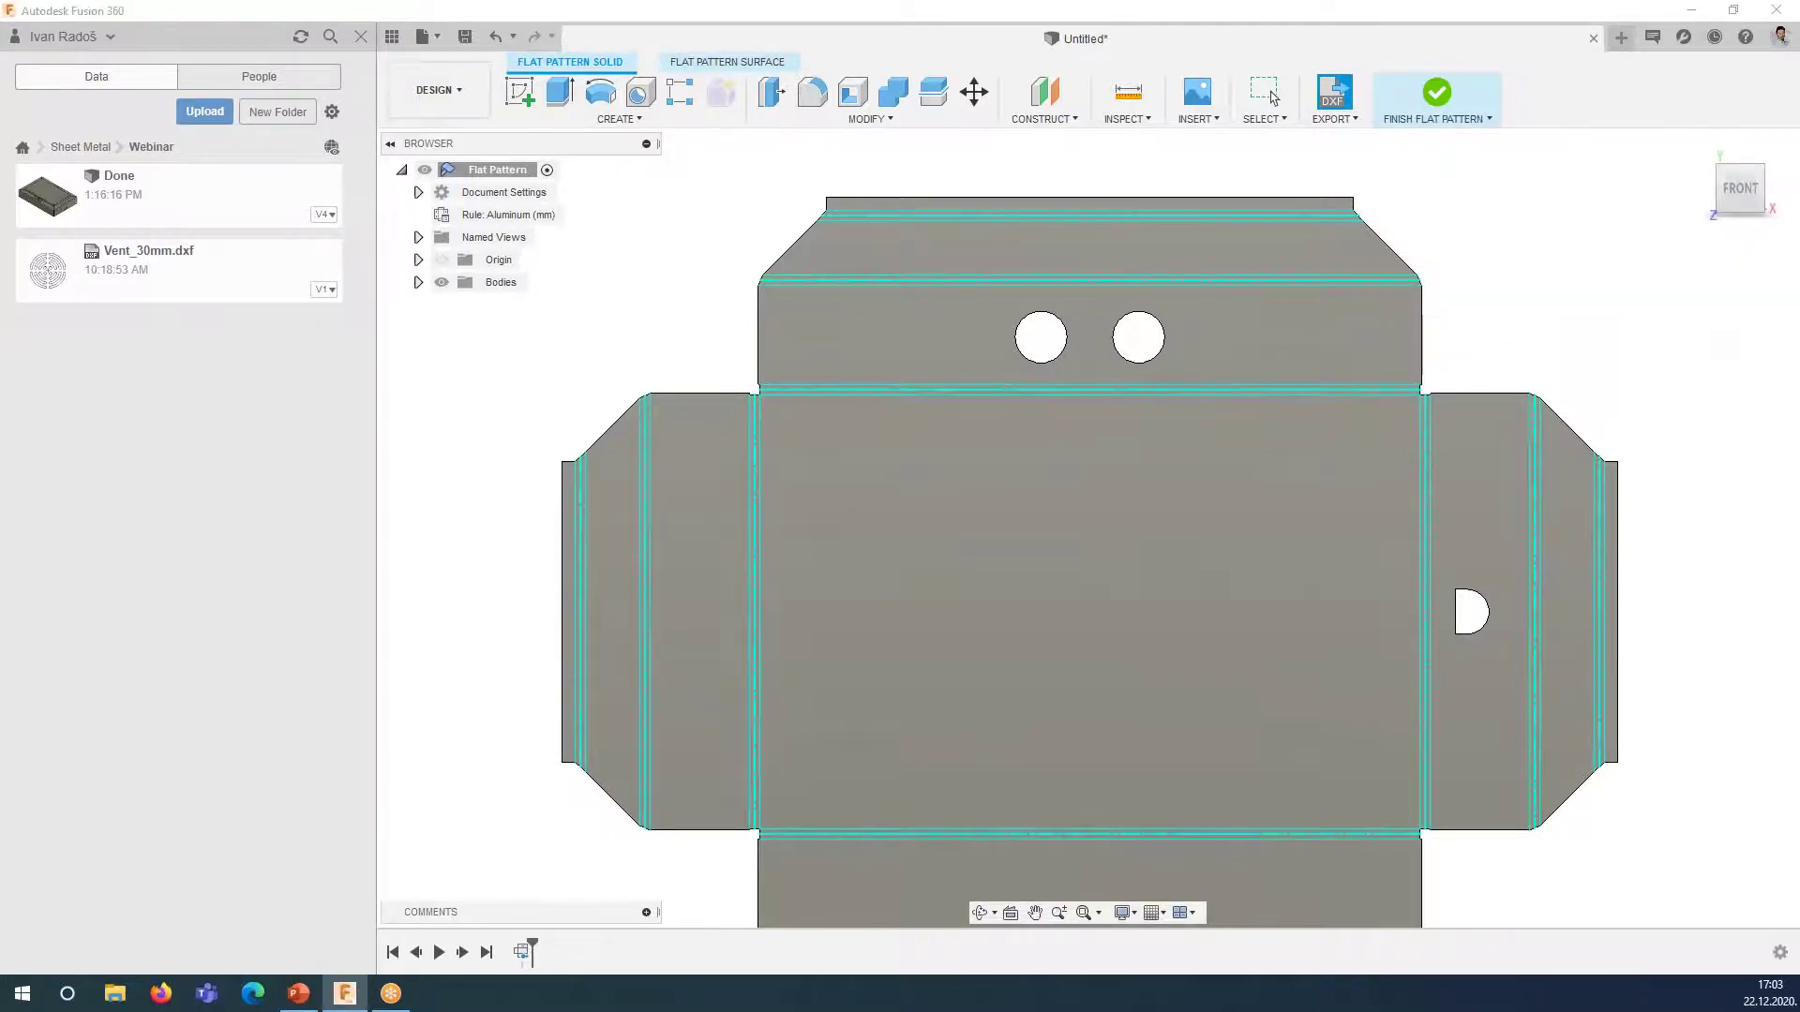
pyautogui.write('01')
pyautogui.click(77, 204)
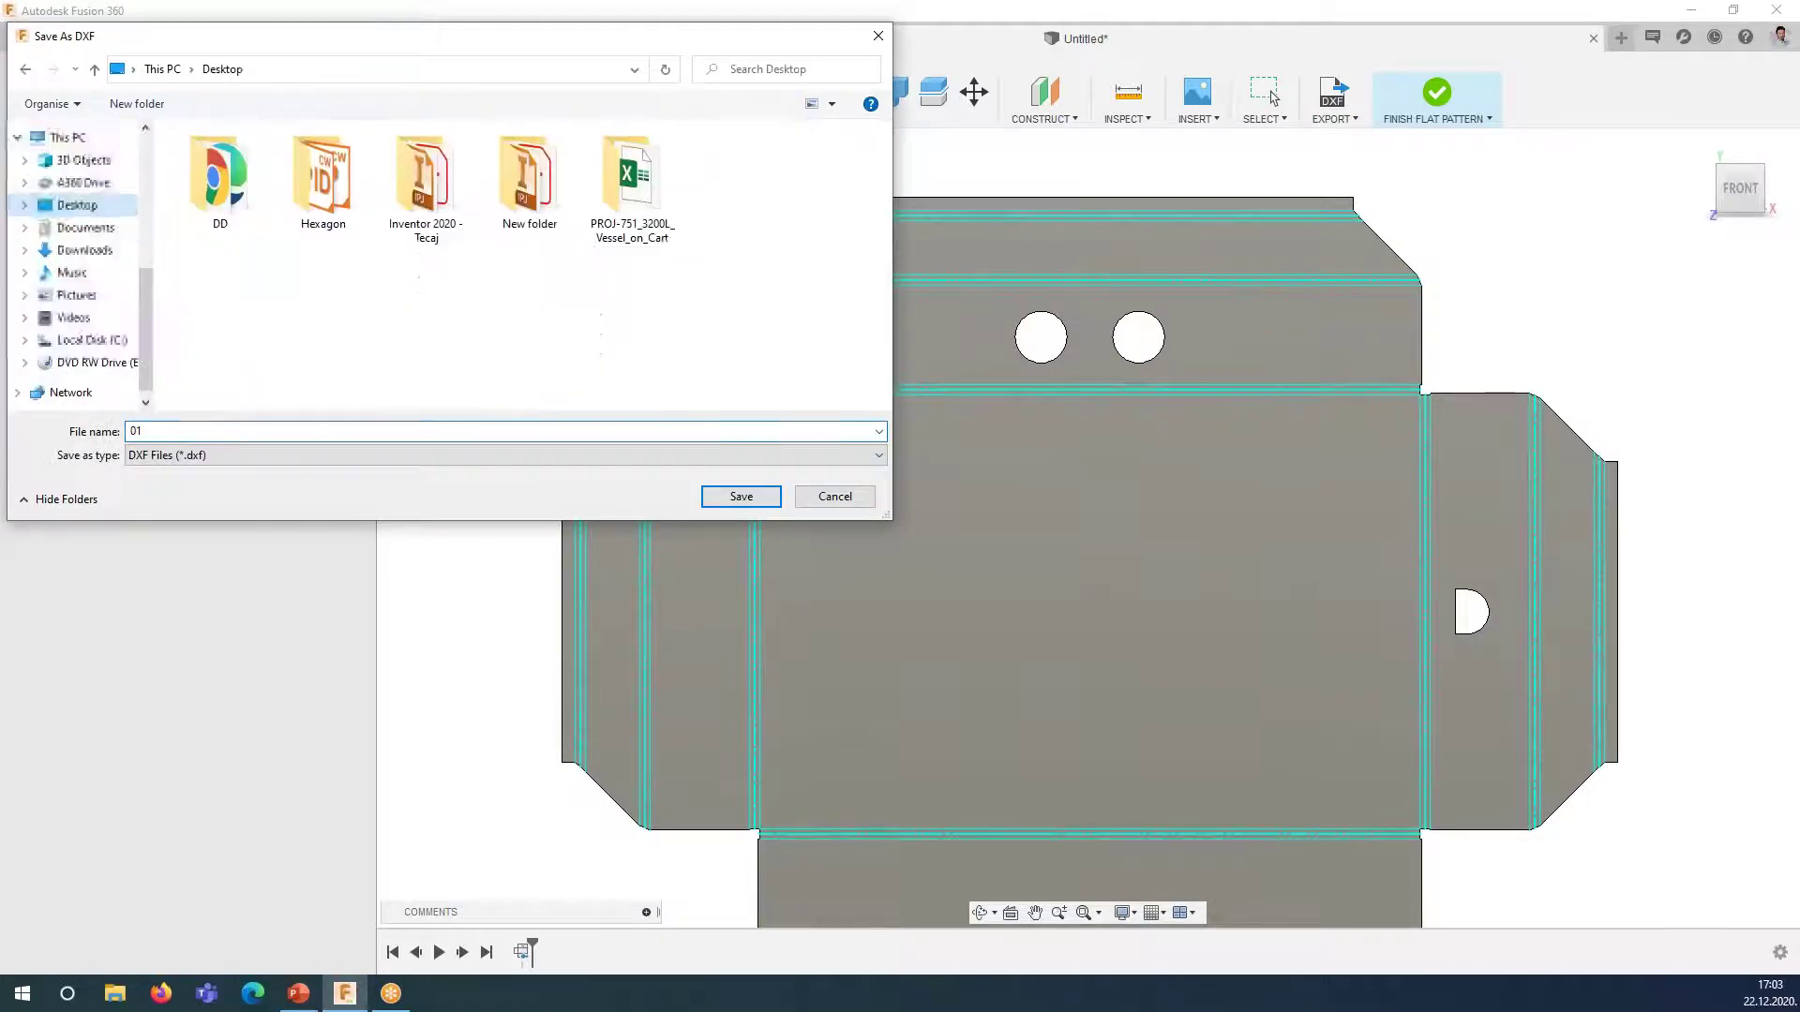
pyautogui.click(764, 497)
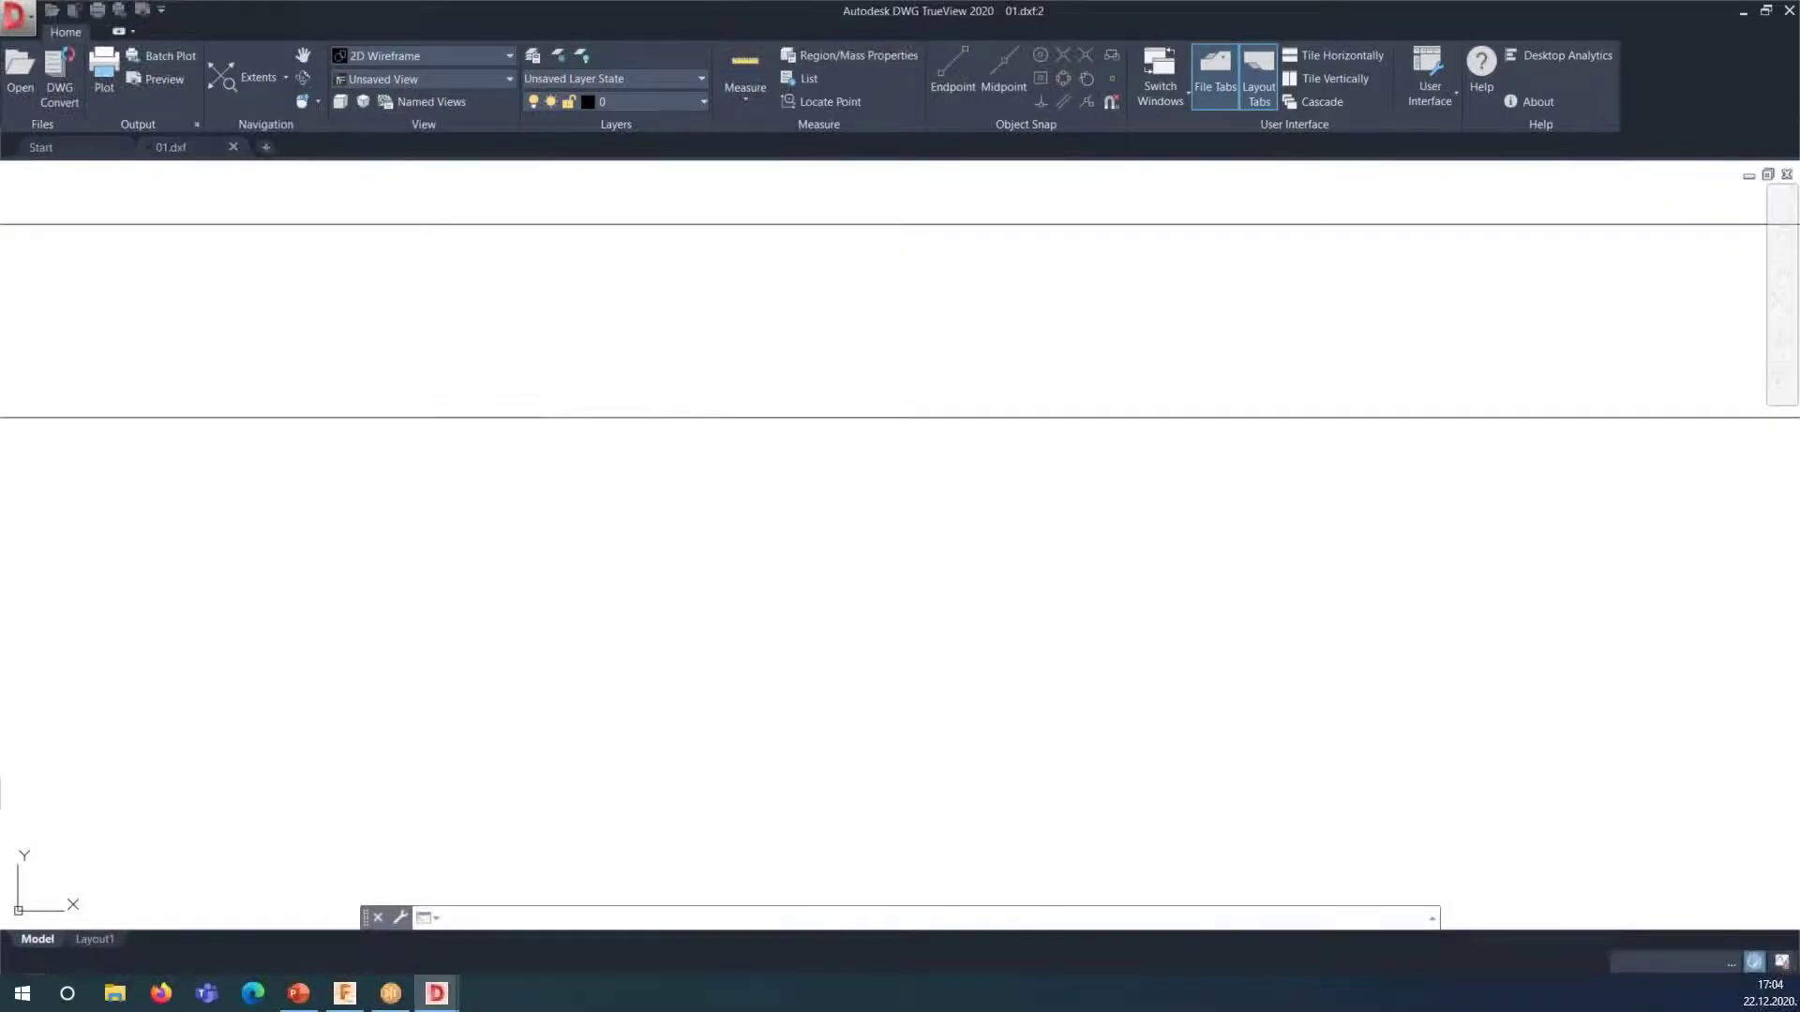
# - Zoom around 01.dxf in DWG TrueView to check holes and outline, then close it
pyautogui.scroll(-5, 1219, 397)
pyautogui.scroll(5, 1220, 398)
pyautogui.scroll(-4, 942, 516)
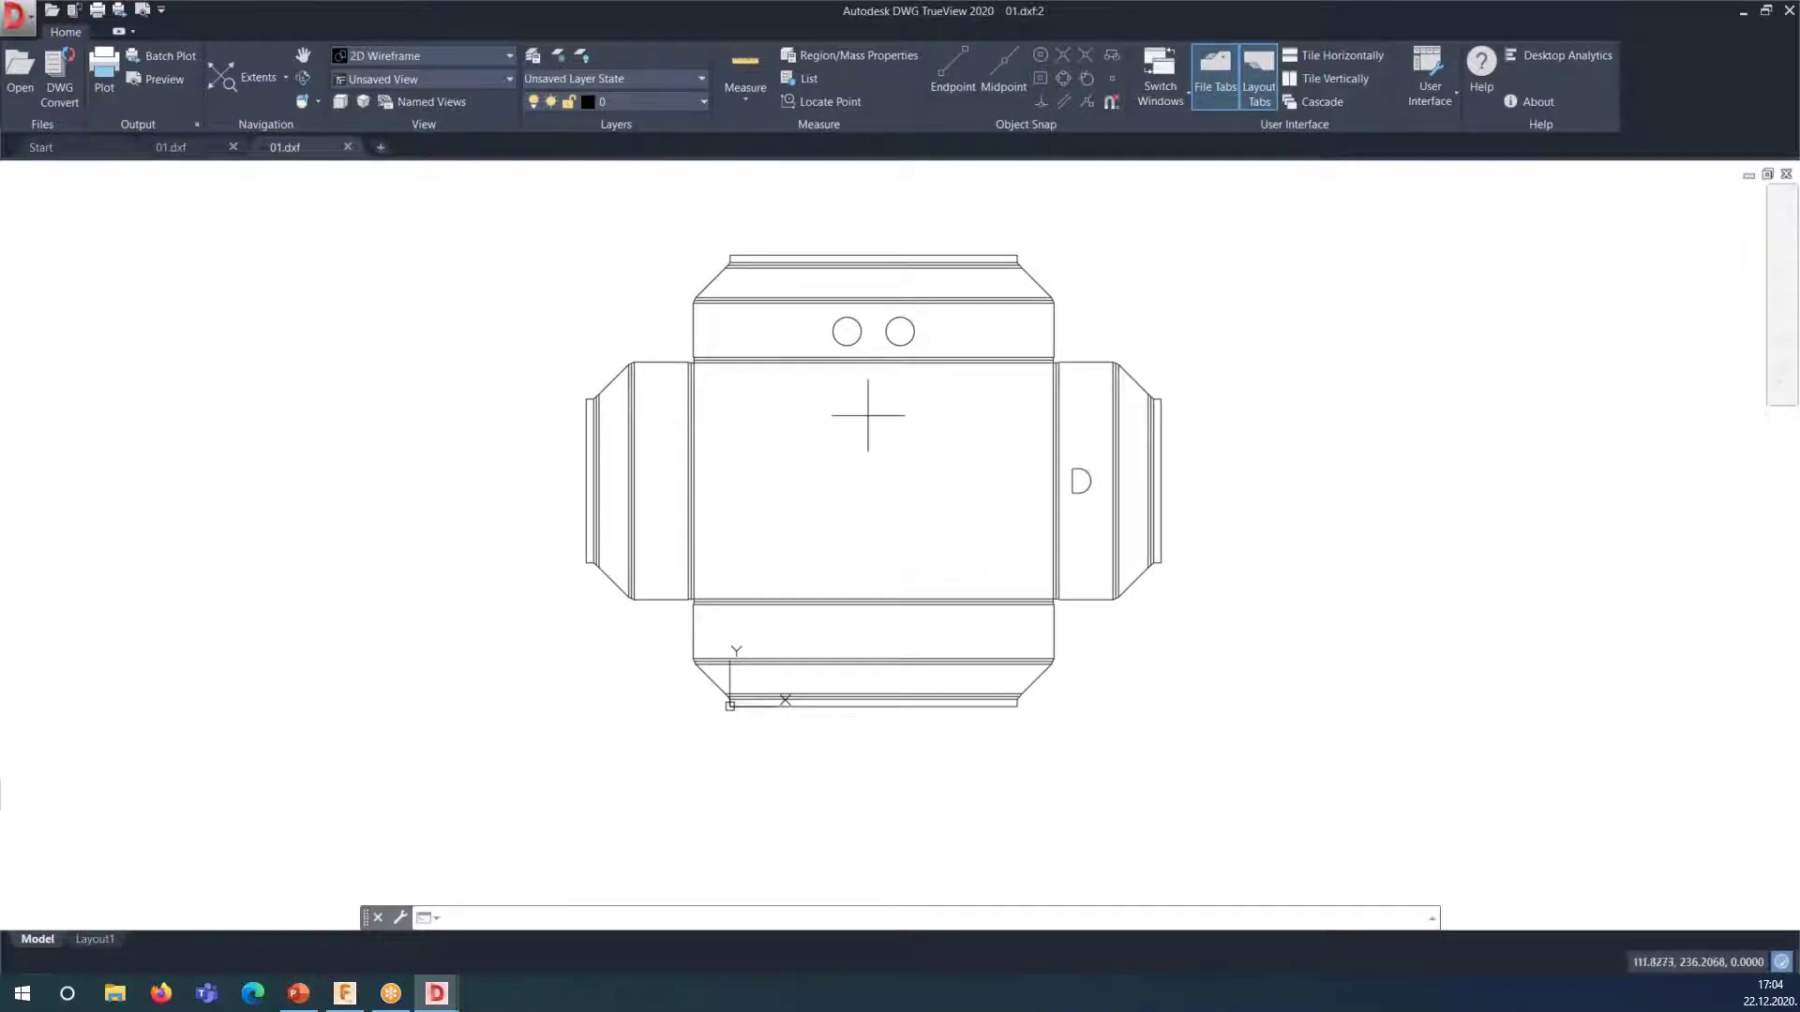
pyautogui.scroll(-4, 868, 414)
pyautogui.scroll(10, 815, 378)
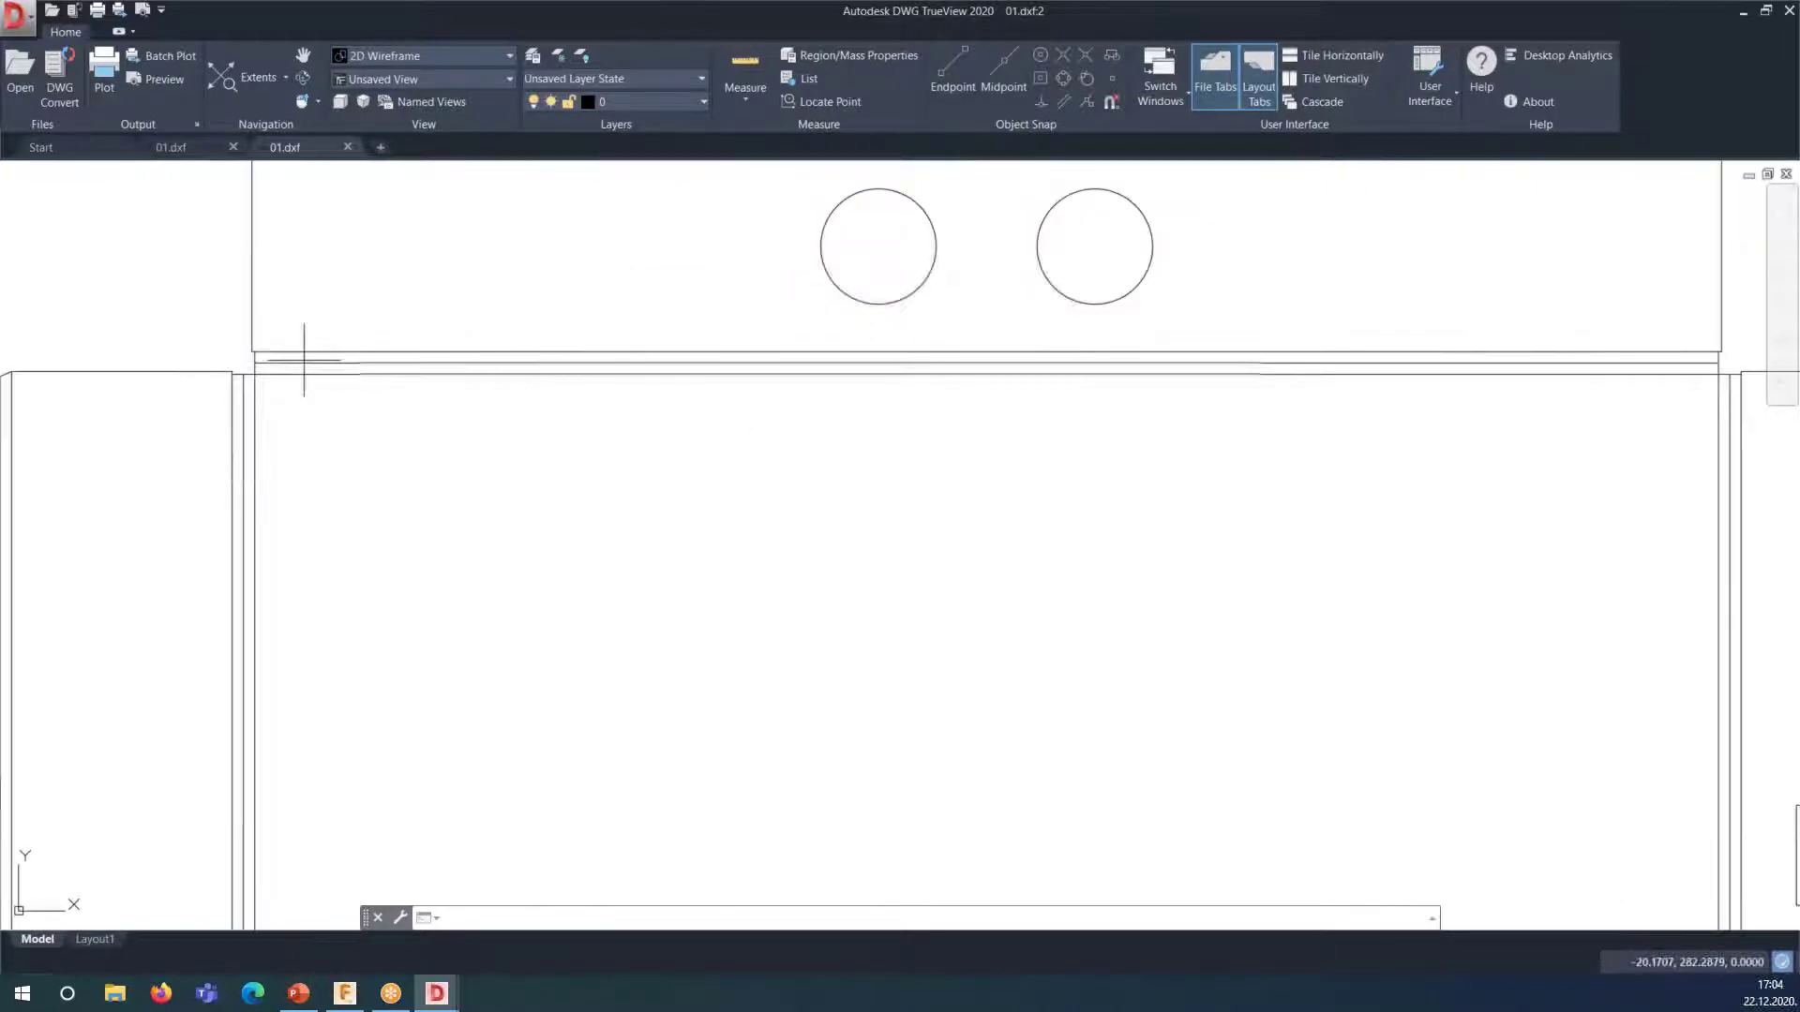
pyautogui.scroll(-2, 322, 362)
pyautogui.scroll(-2, 329, 359)
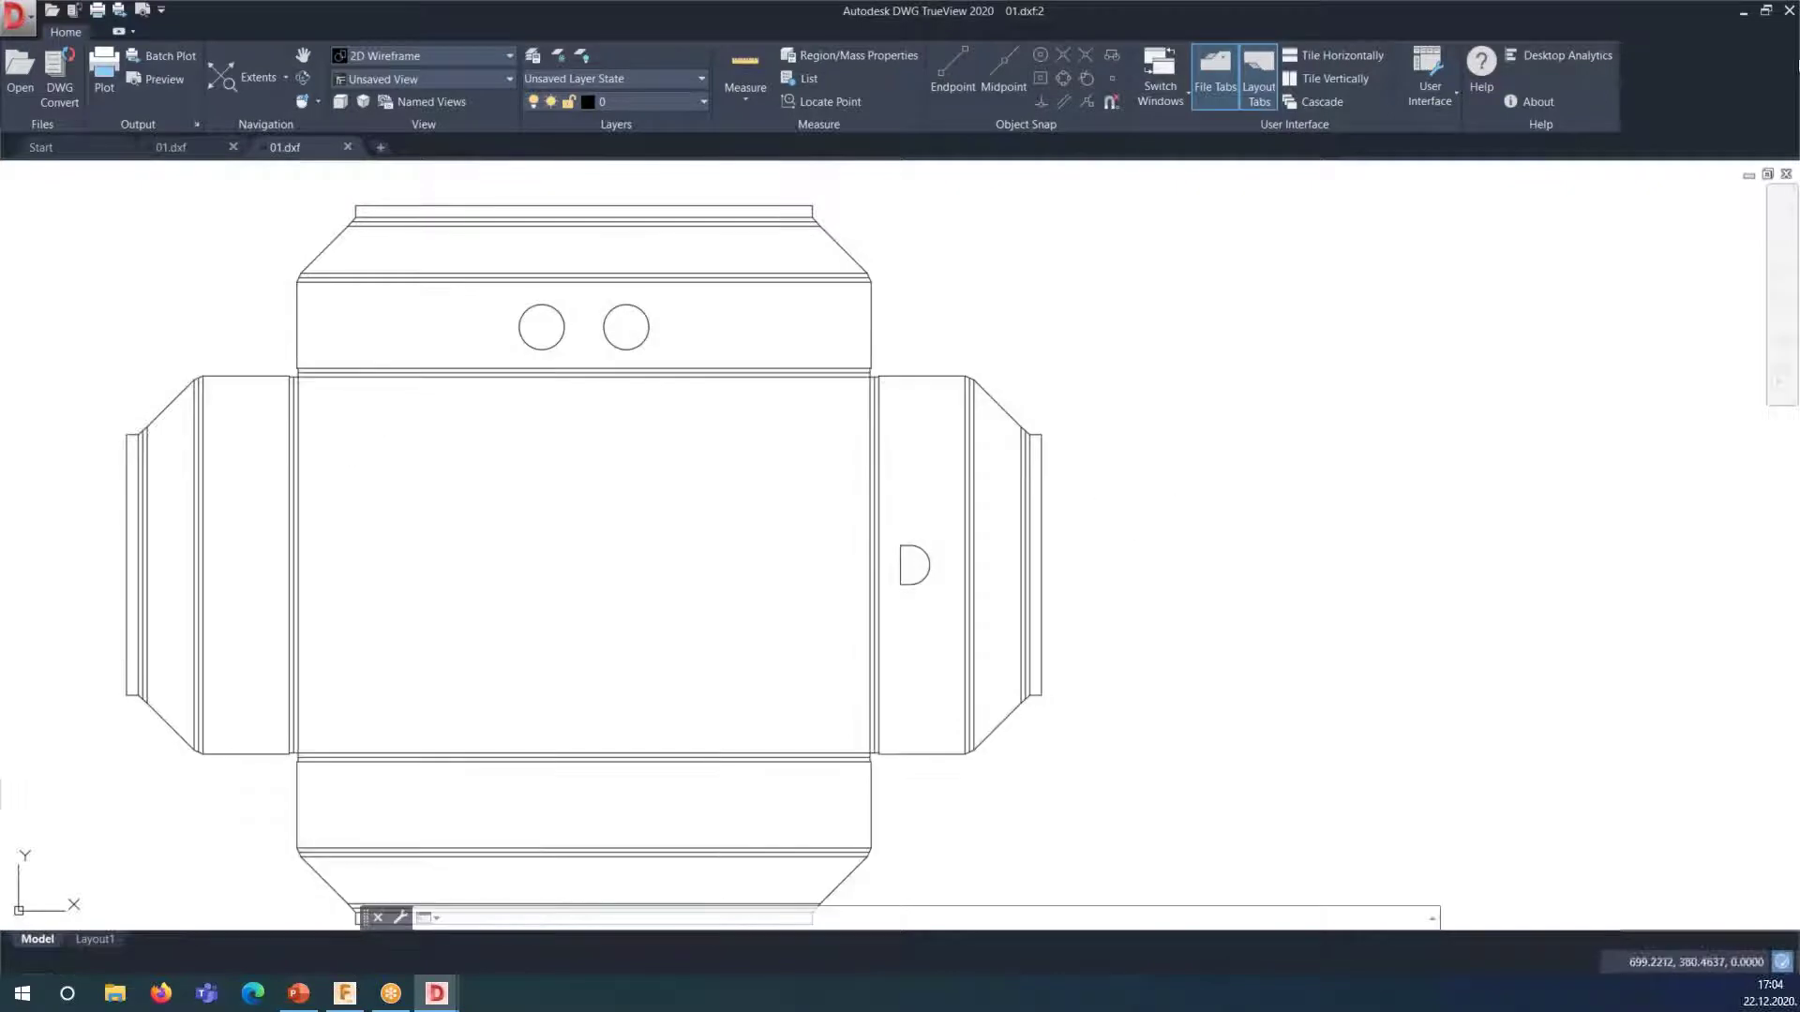
pyautogui.click(1789, 11)
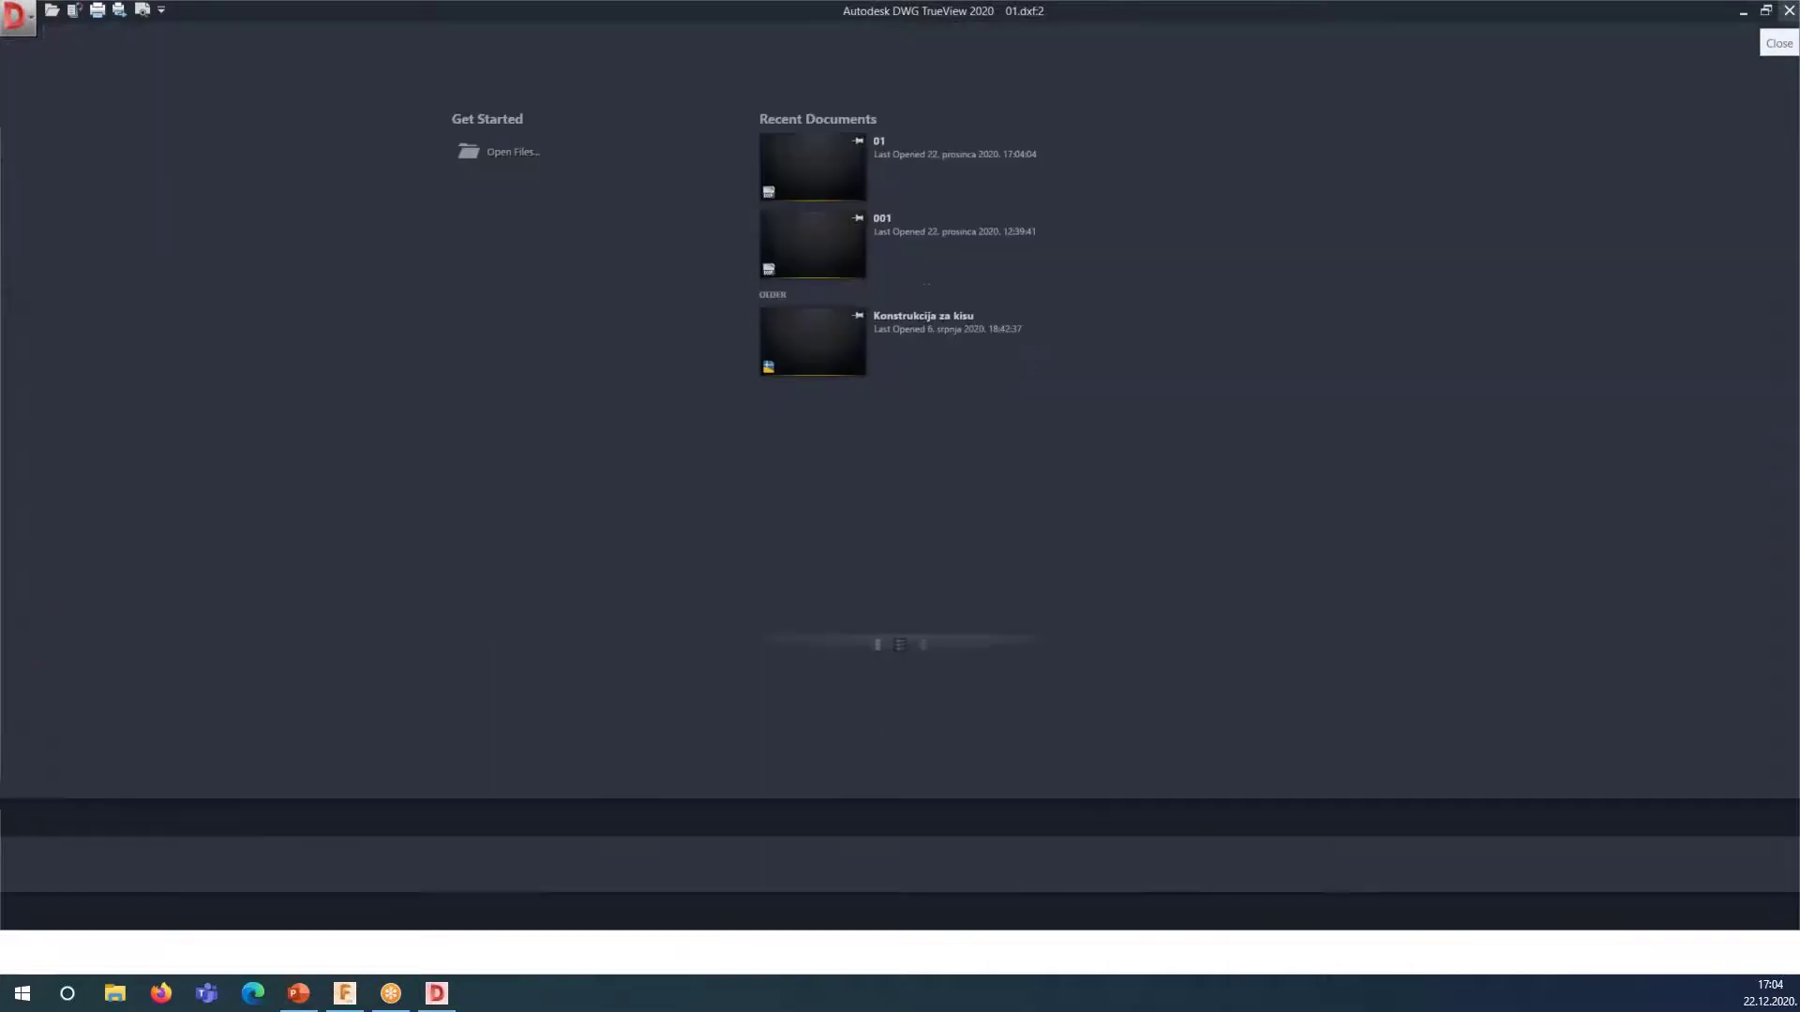
# - Tilt the flat pattern to check its thickness, then finish it to show the folded tray
pyautogui.scroll(-3, 1142, 511)
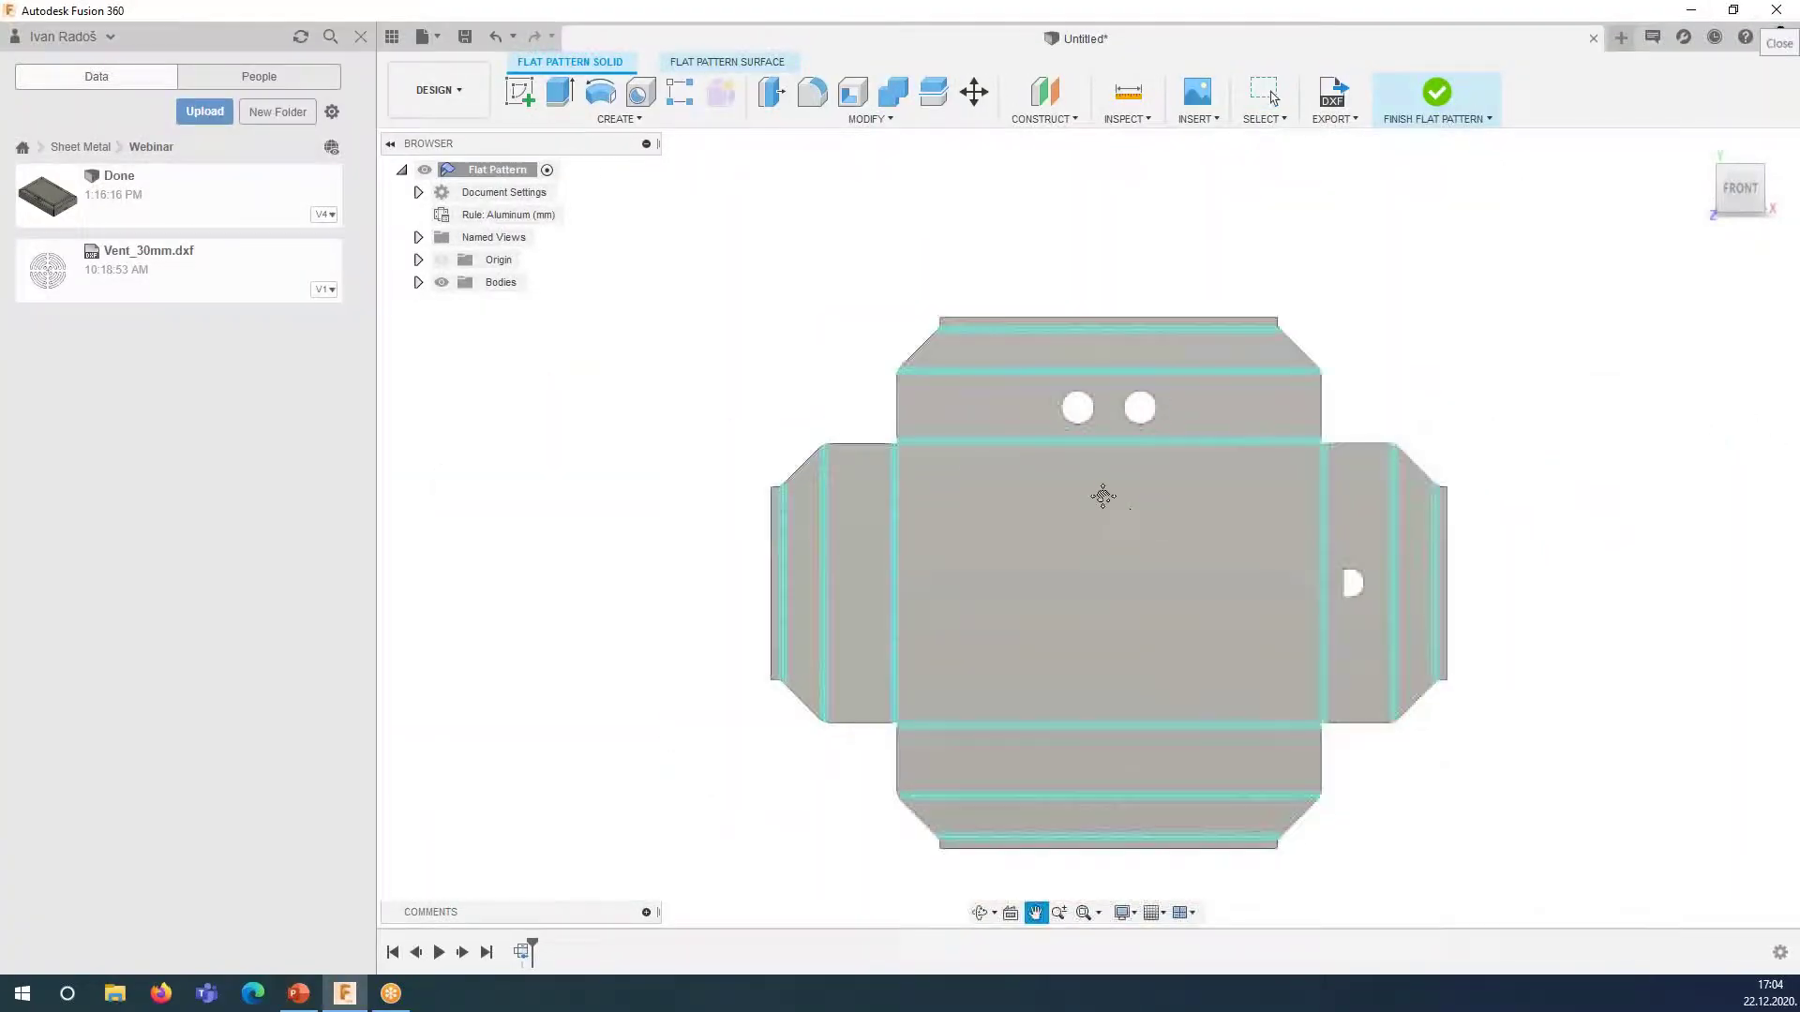
pyautogui.scroll(2, 879, 257)
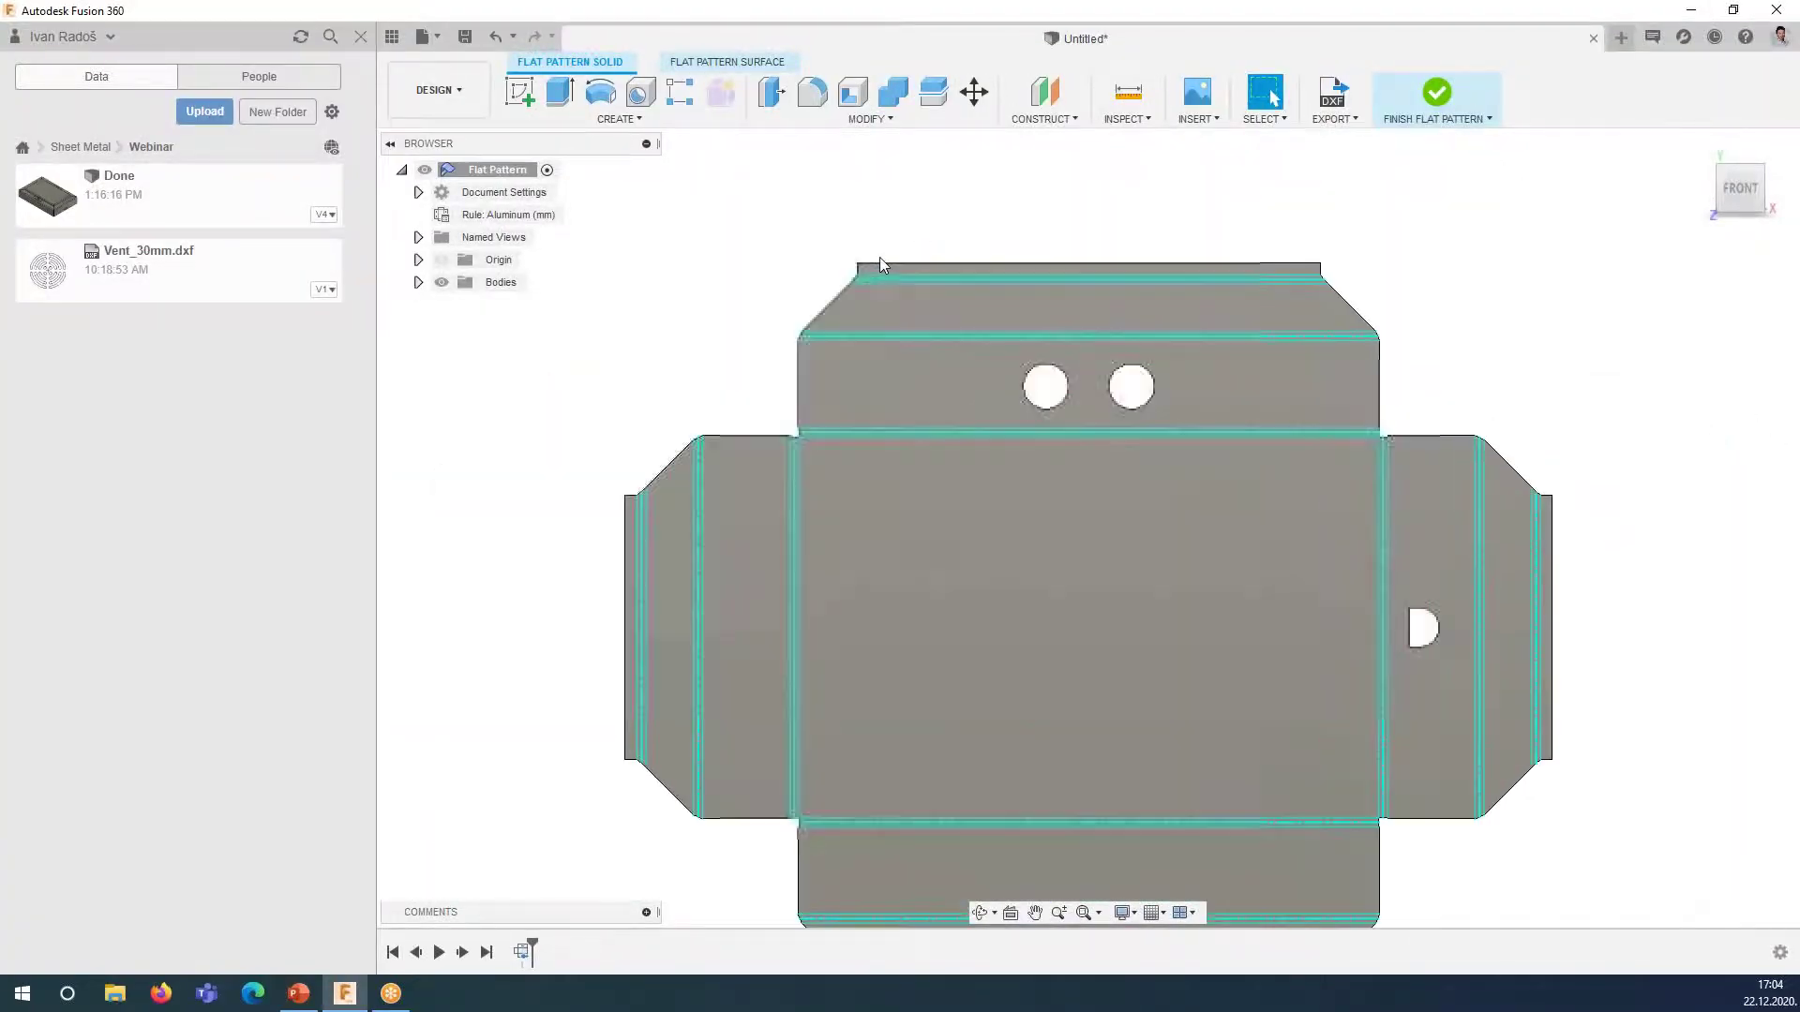
pyautogui.scroll(2, 887, 256)
pyautogui.scroll(2, 887, 256)
pyautogui.keyDown('shift'); pyautogui.moveTo(907, 267); pyautogui.dragTo(892, 290, button='middle'); pyautogui.keyUp('shift')
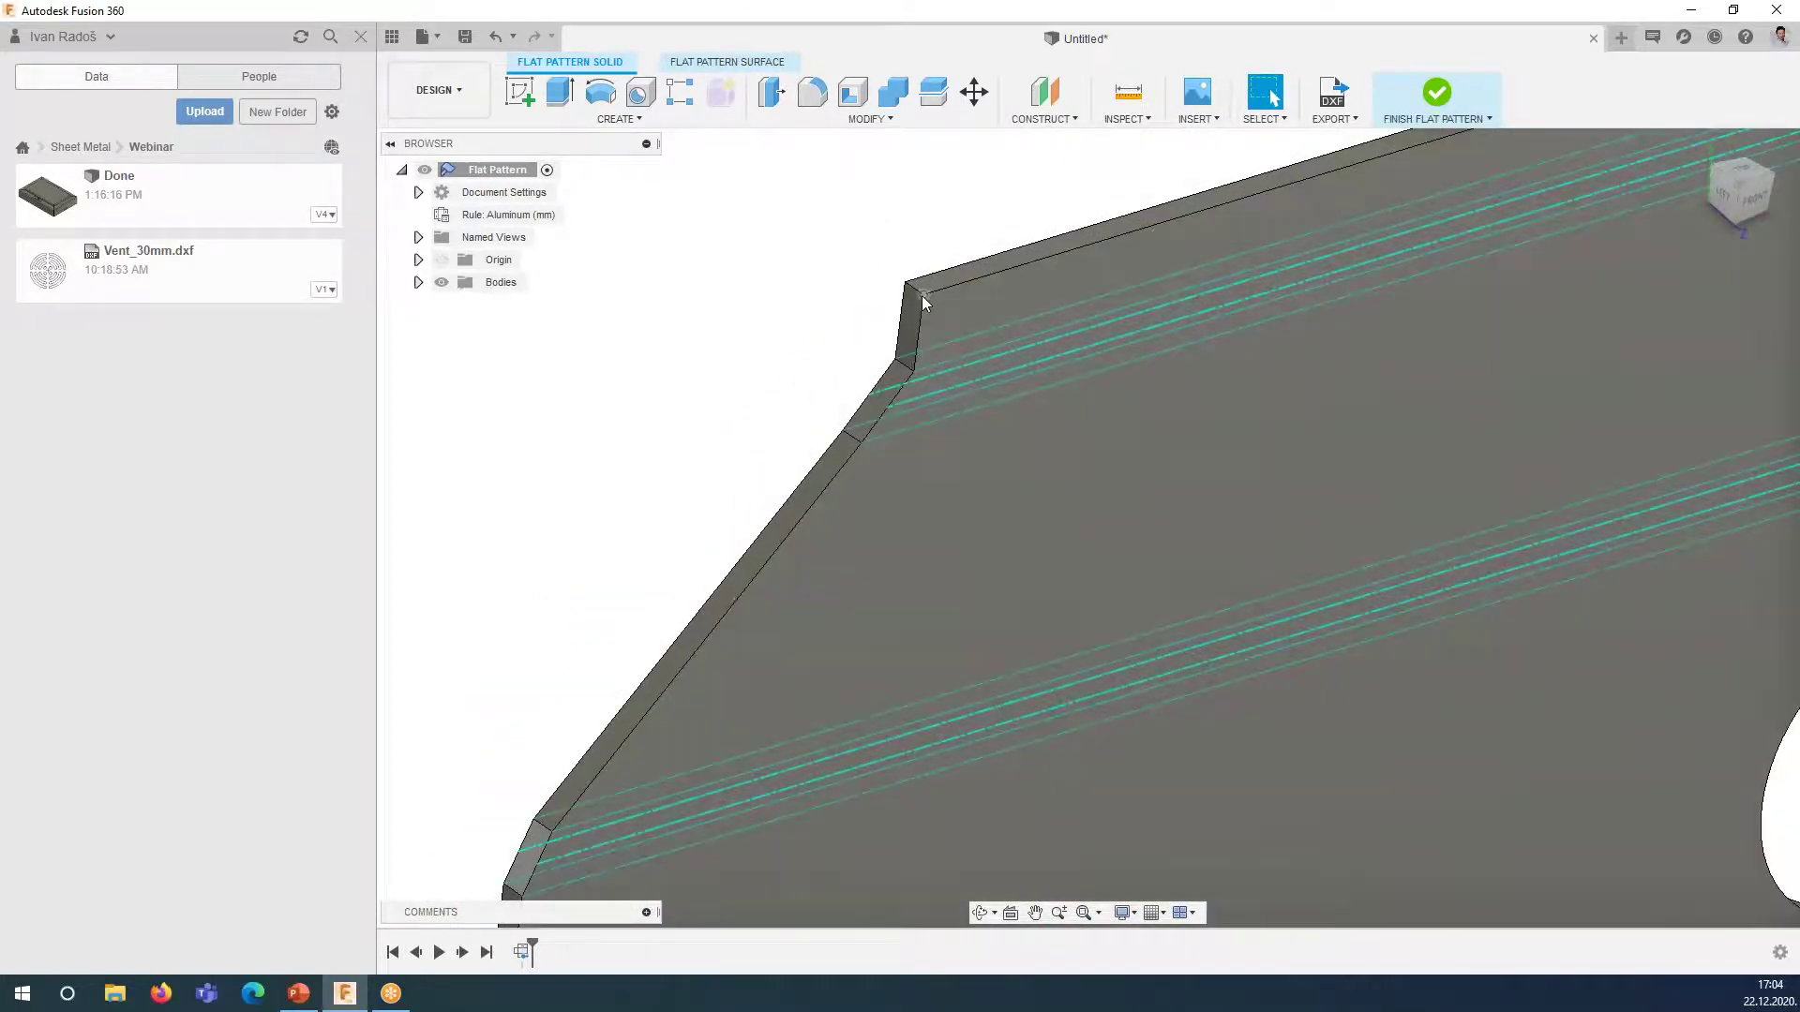
pyautogui.scroll(-3, 919, 291)
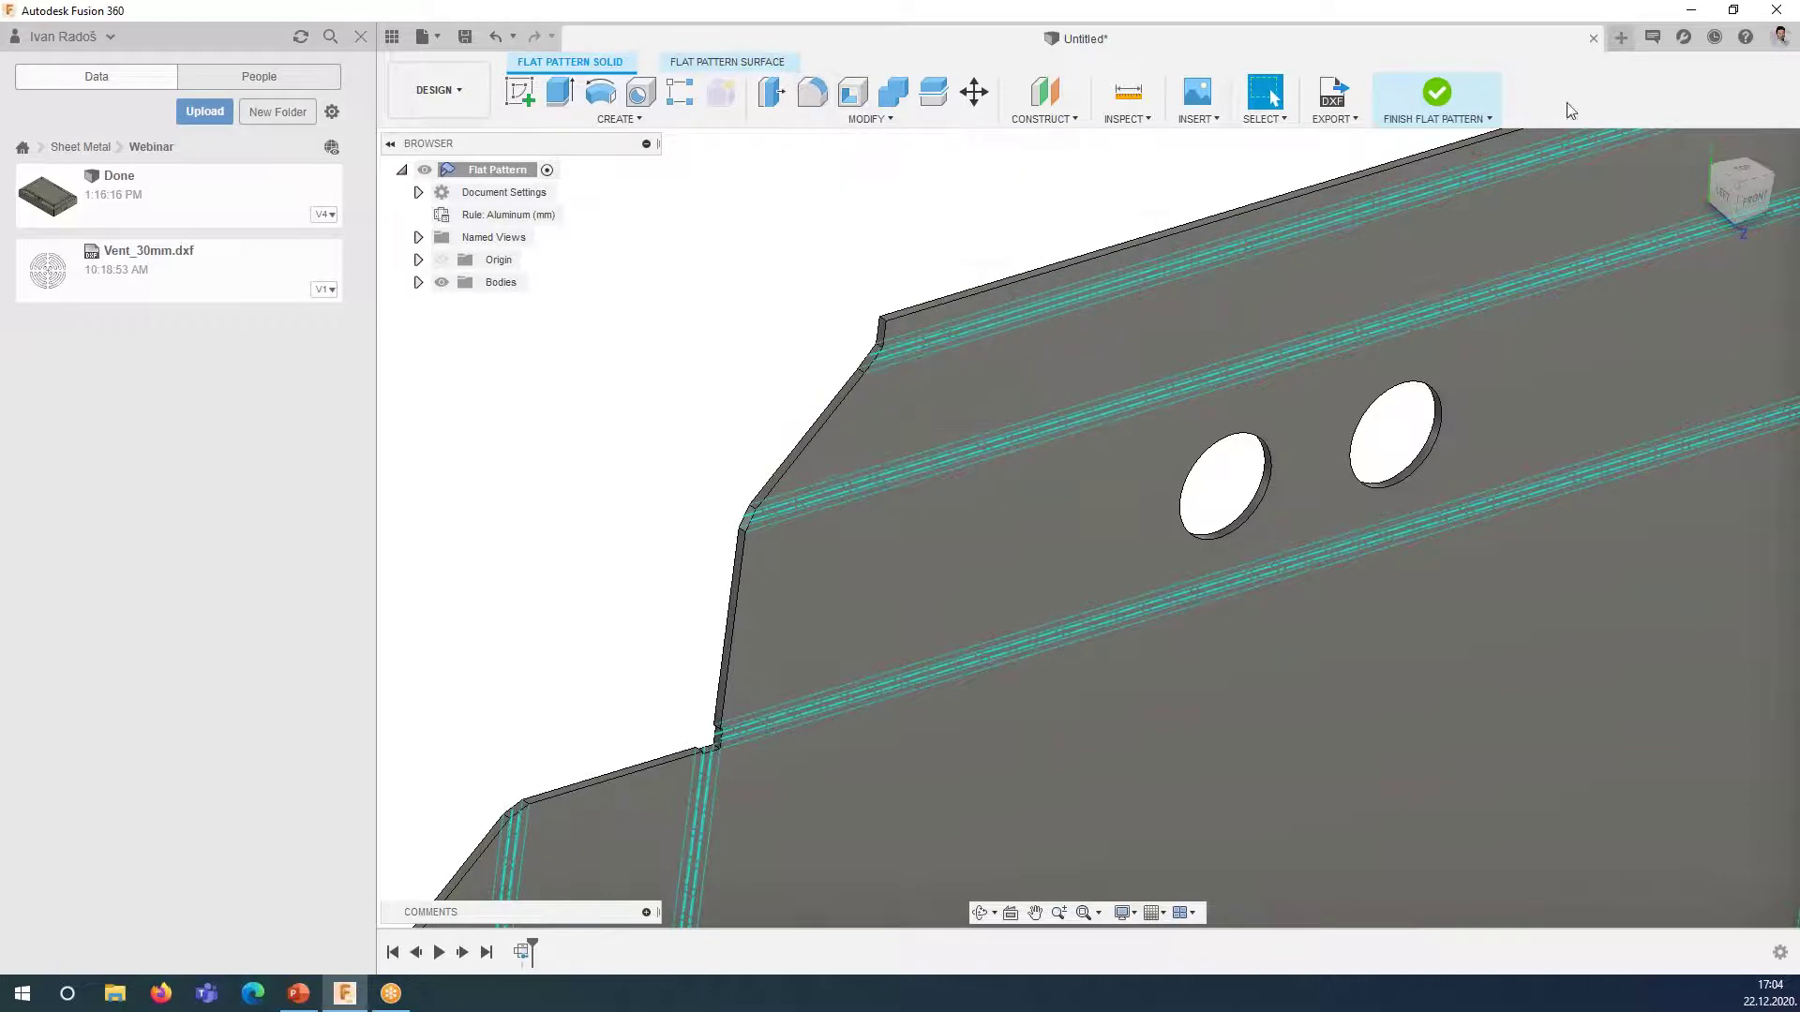
pyautogui.click(1436, 94)
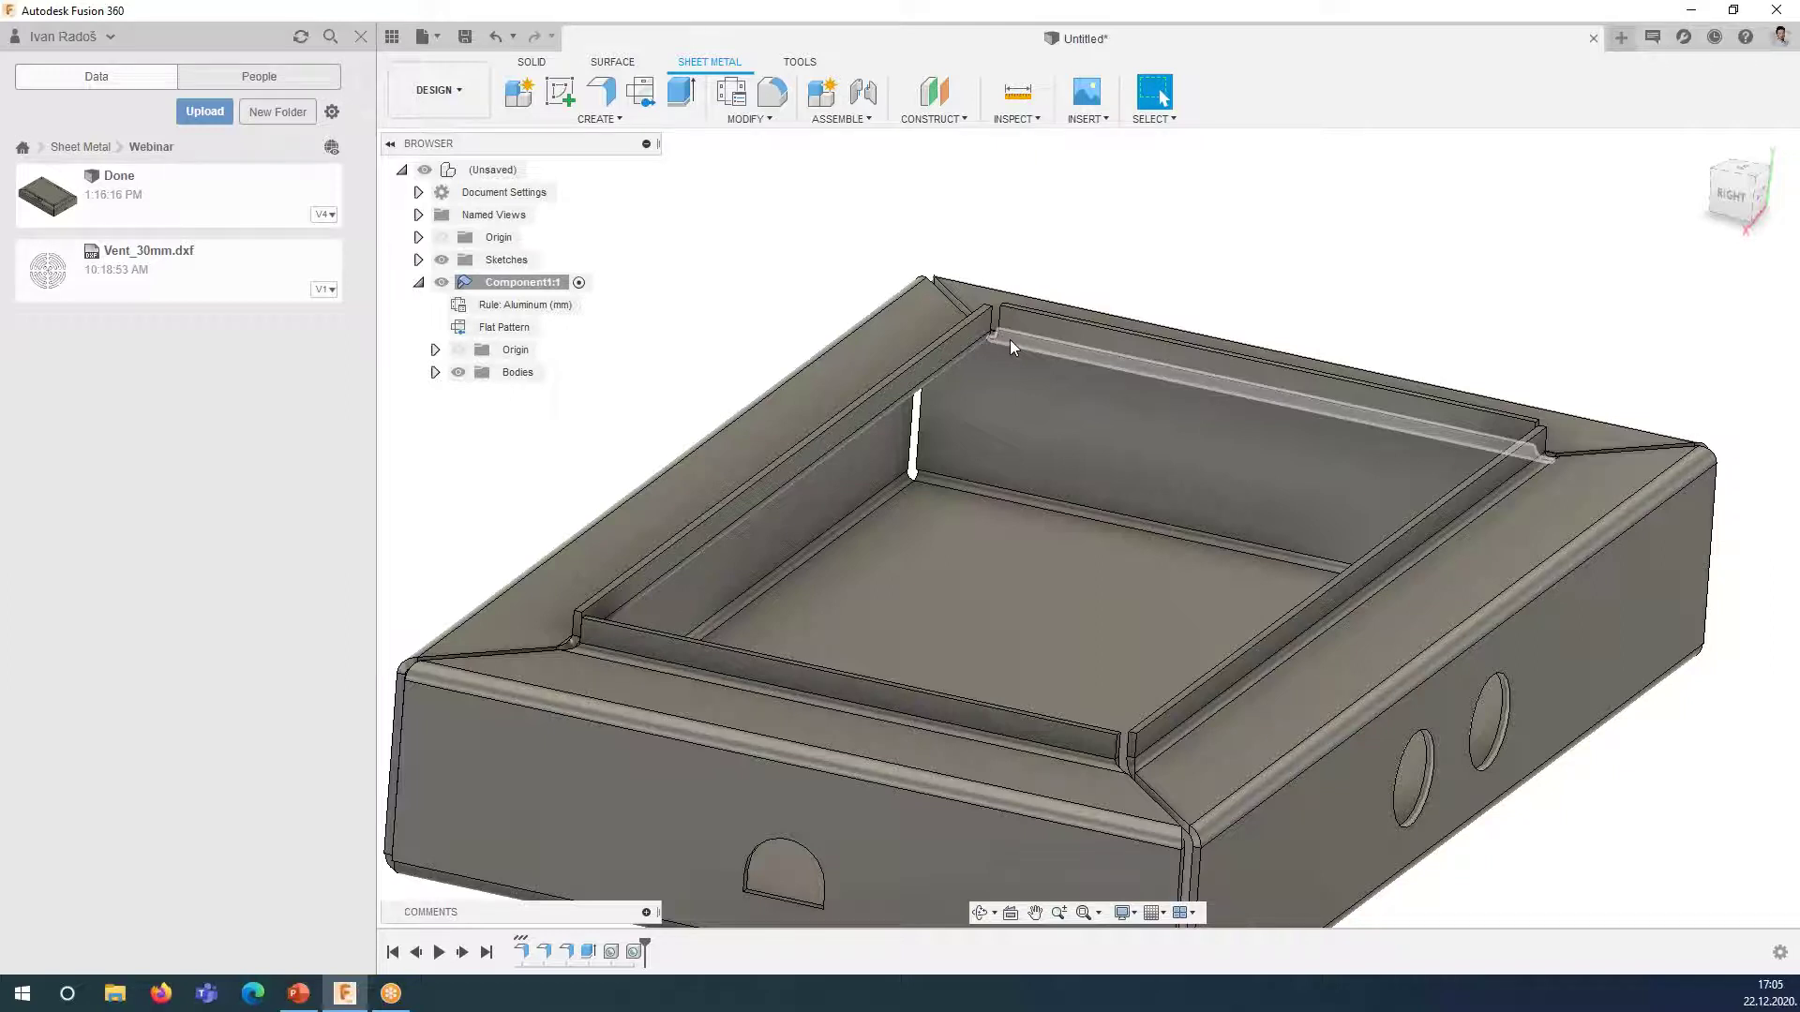
# - Start a fillet and select the first flange corner edges
pyautogui.press('f')
pyautogui.scroll(4, 944, 283)
pyautogui.scroll(3, 945, 283)
pyautogui.click(989, 341)
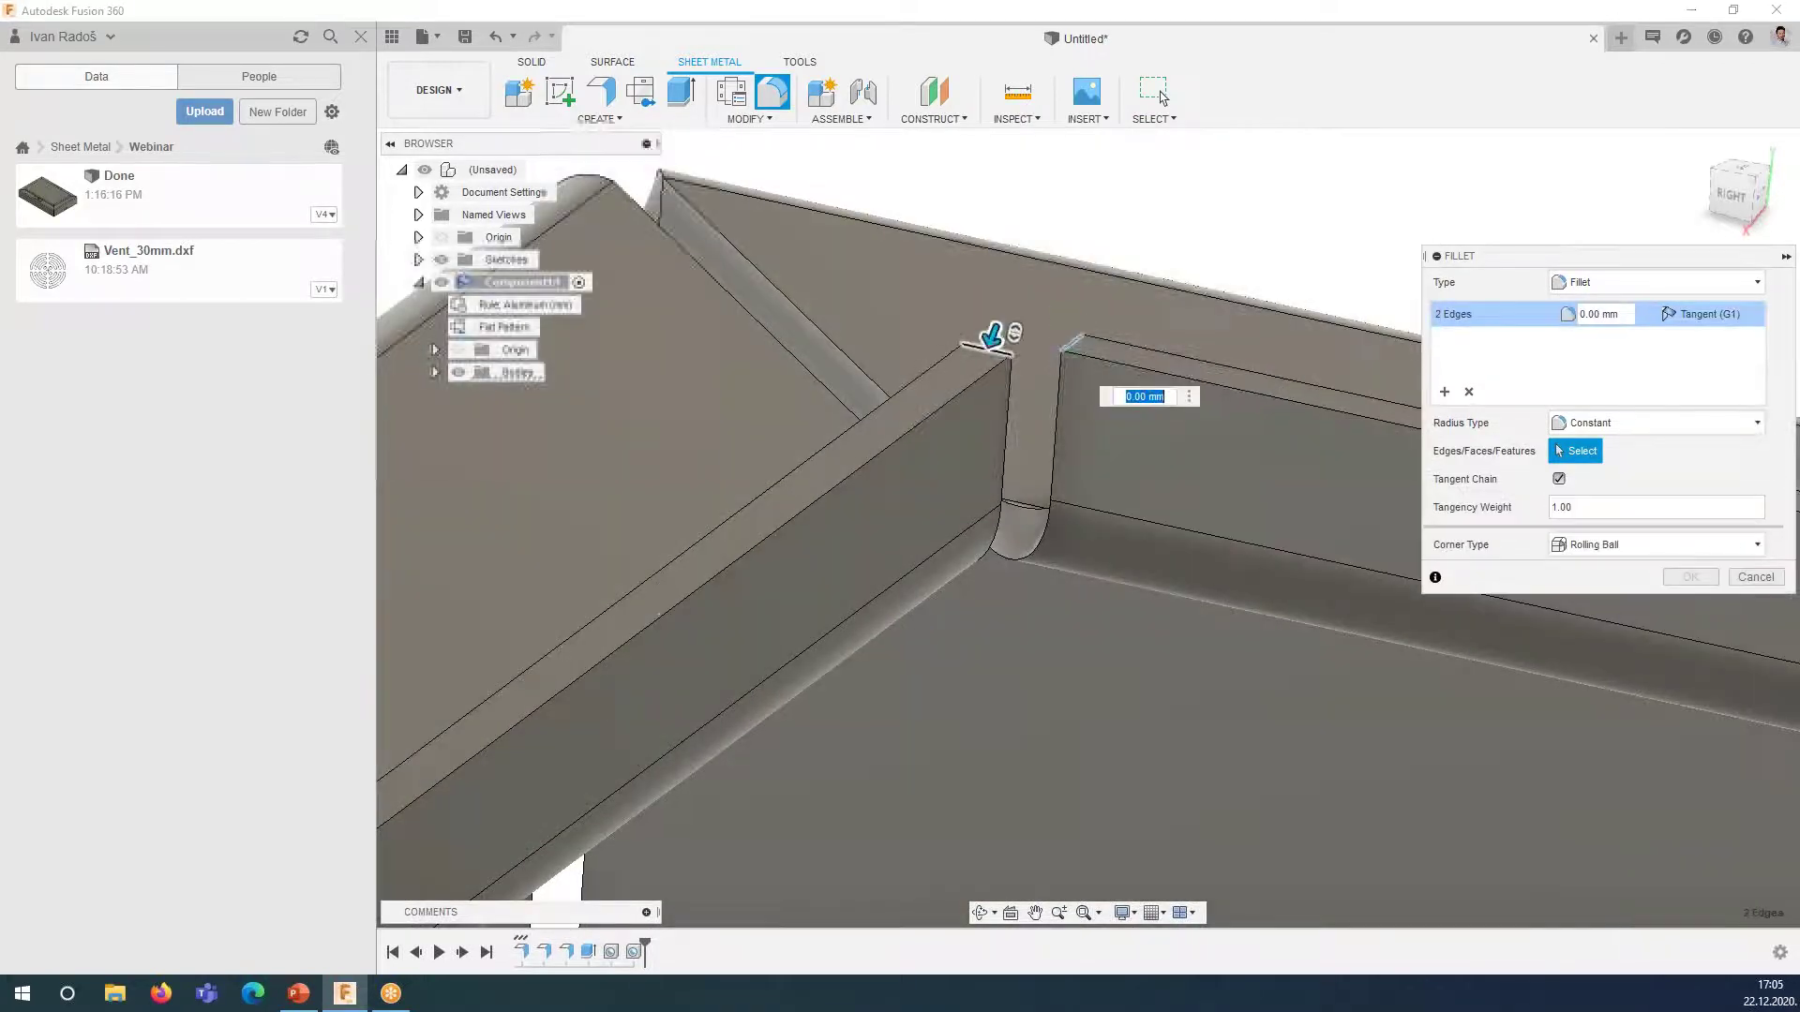
pyautogui.scroll(-5, 989, 341)
pyautogui.scroll(5, 648, 599)
pyautogui.scroll(2, 672, 624)
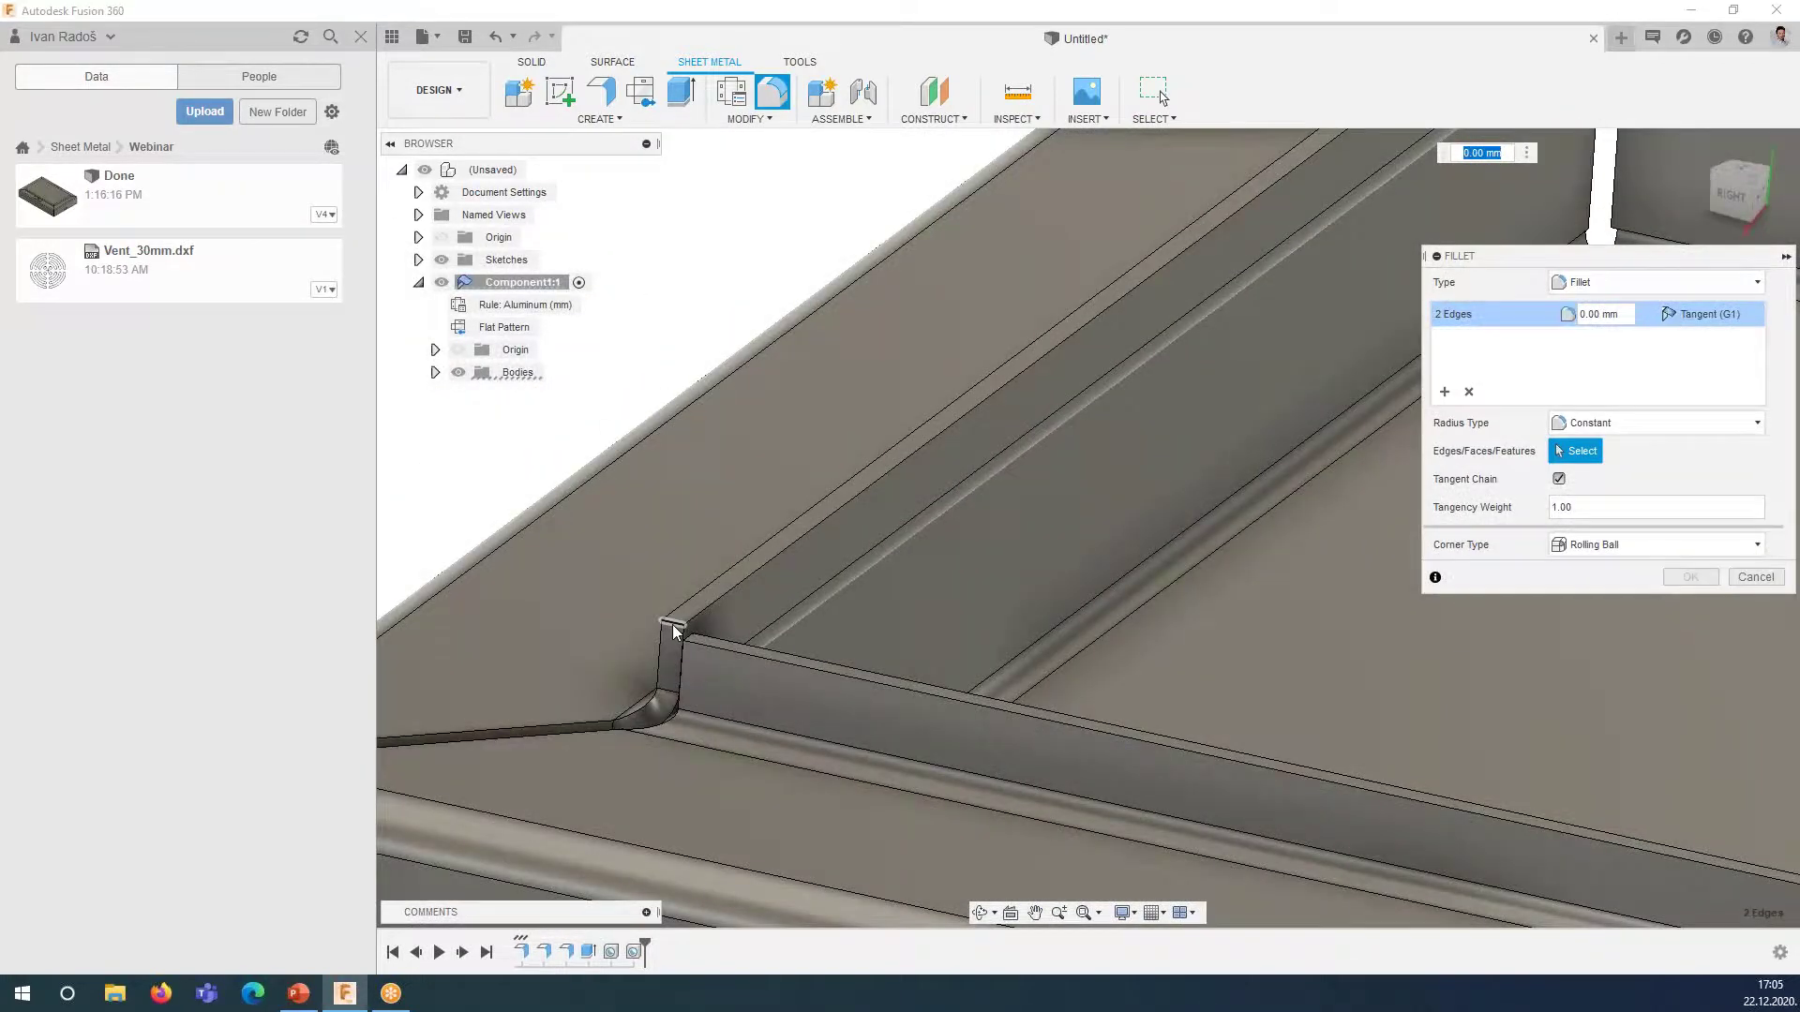
pyautogui.click(672, 624)
pyautogui.scroll(2, 694, 633)
pyautogui.scroll(1, 688, 635)
pyautogui.scroll(2, 683, 635)
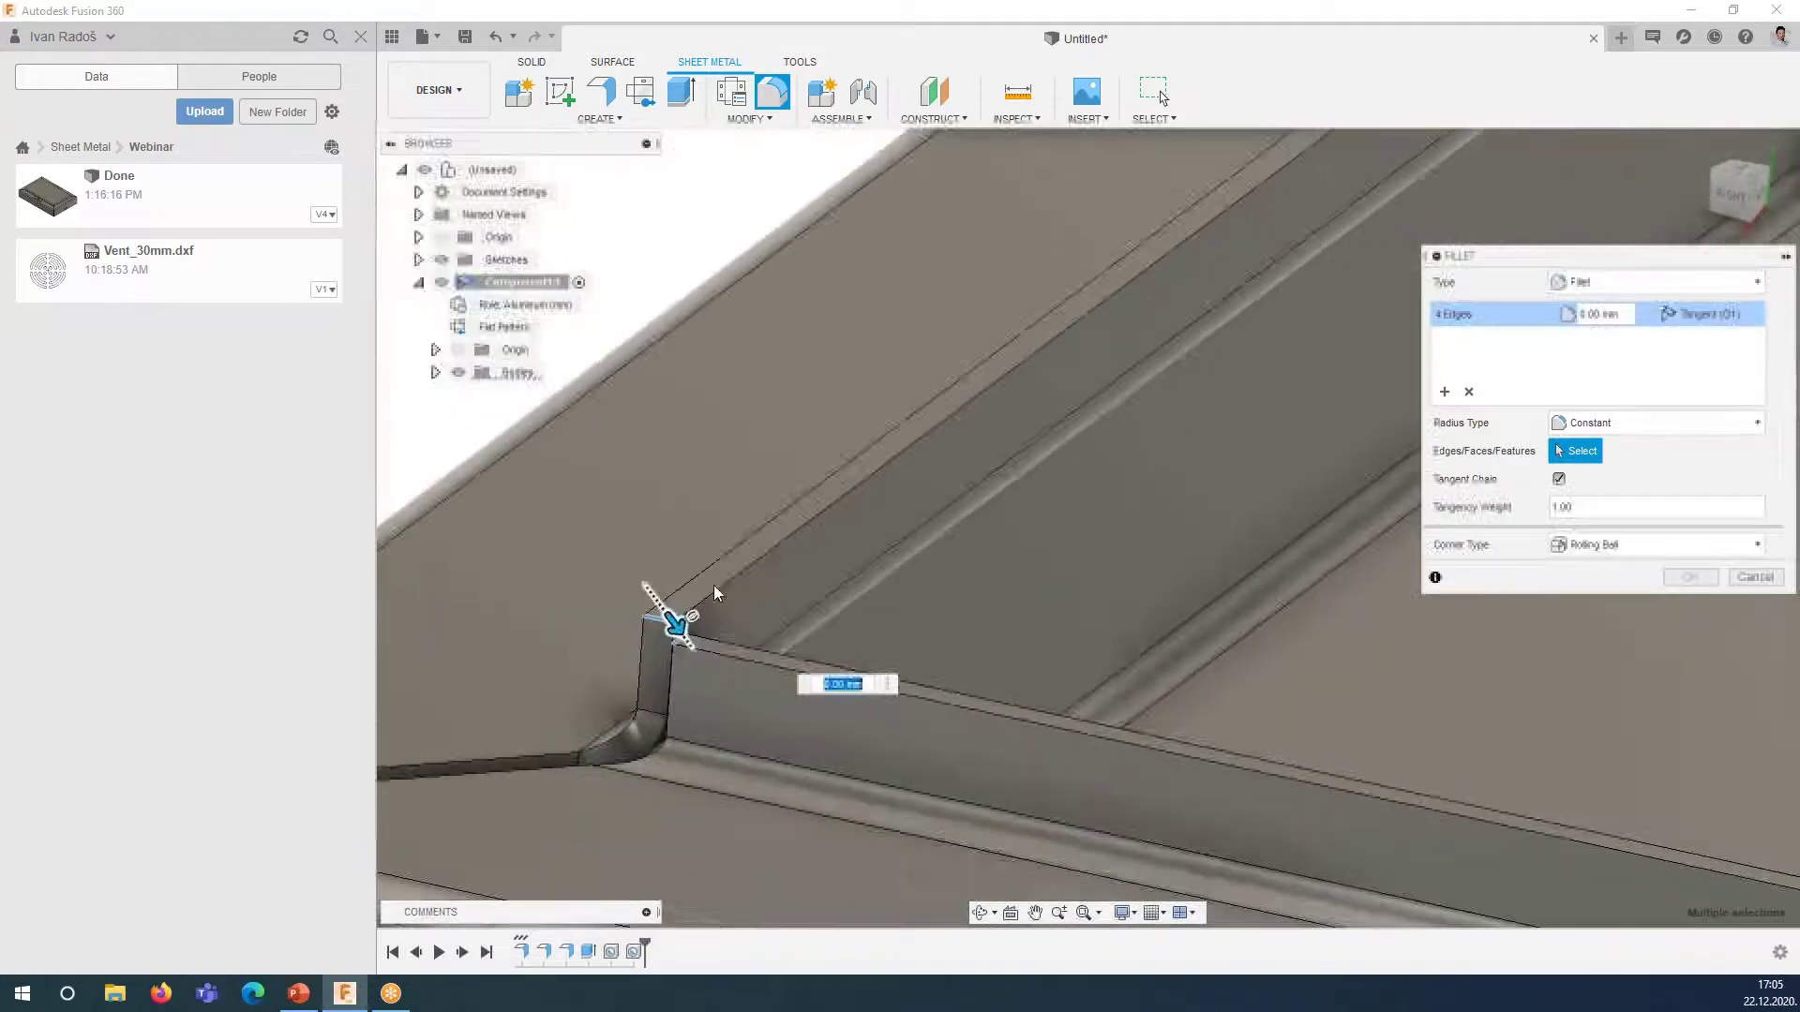
pyautogui.scroll(-5, 712, 585)
pyautogui.scroll(3, 1440, 699)
pyautogui.scroll(2, 1398, 749)
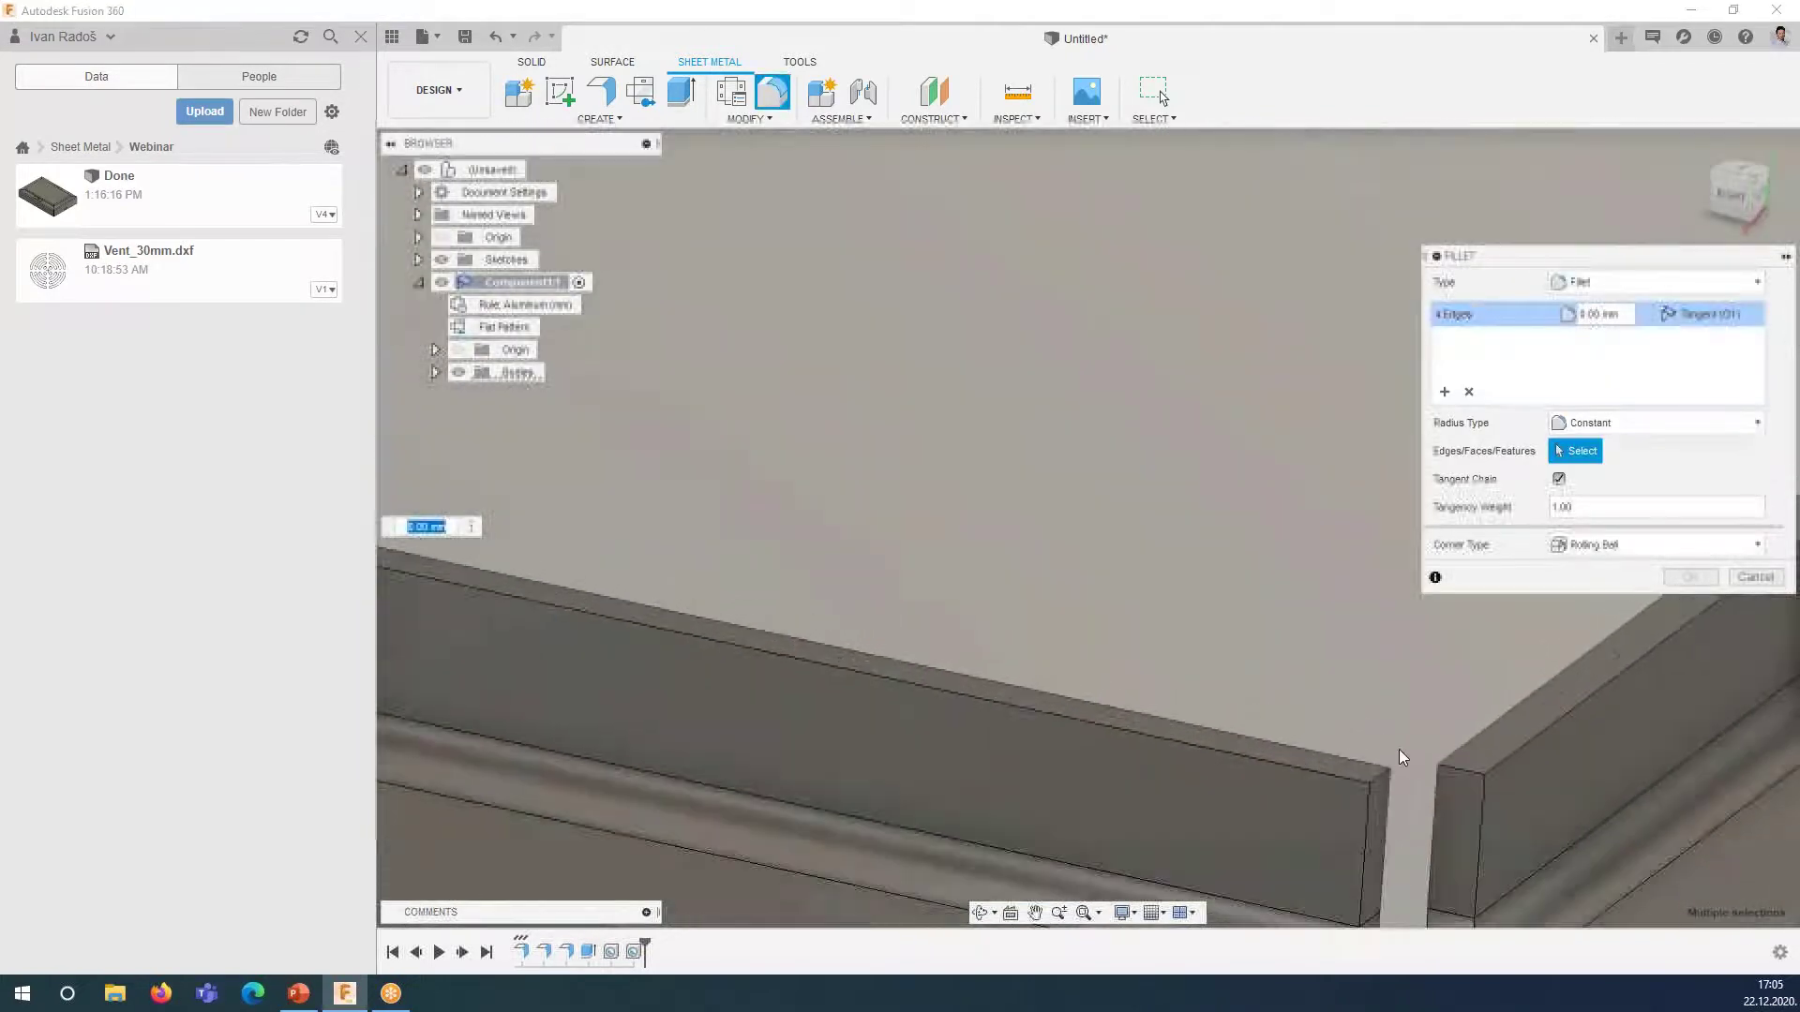
pyautogui.click(1387, 761)
# - Add the far-corner edges and apply a 2.5 mm fillet radius to all eight edges
pyautogui.scroll(1, 1336, 684)
pyautogui.scroll(-3, 1313, 656)
pyautogui.scroll(-2, 1279, 572)
pyautogui.scroll(2, 1219, 581)
pyautogui.moveTo(1097, 651)
pyautogui.mouseDown(button='middle')
pyautogui.moveTo(1096, 623)
pyautogui.moveTo(1368, 471)
pyautogui.mouseUp(button='middle')
pyautogui.scroll(2, 1372, 467)
pyautogui.scroll(2, 1312, 496)
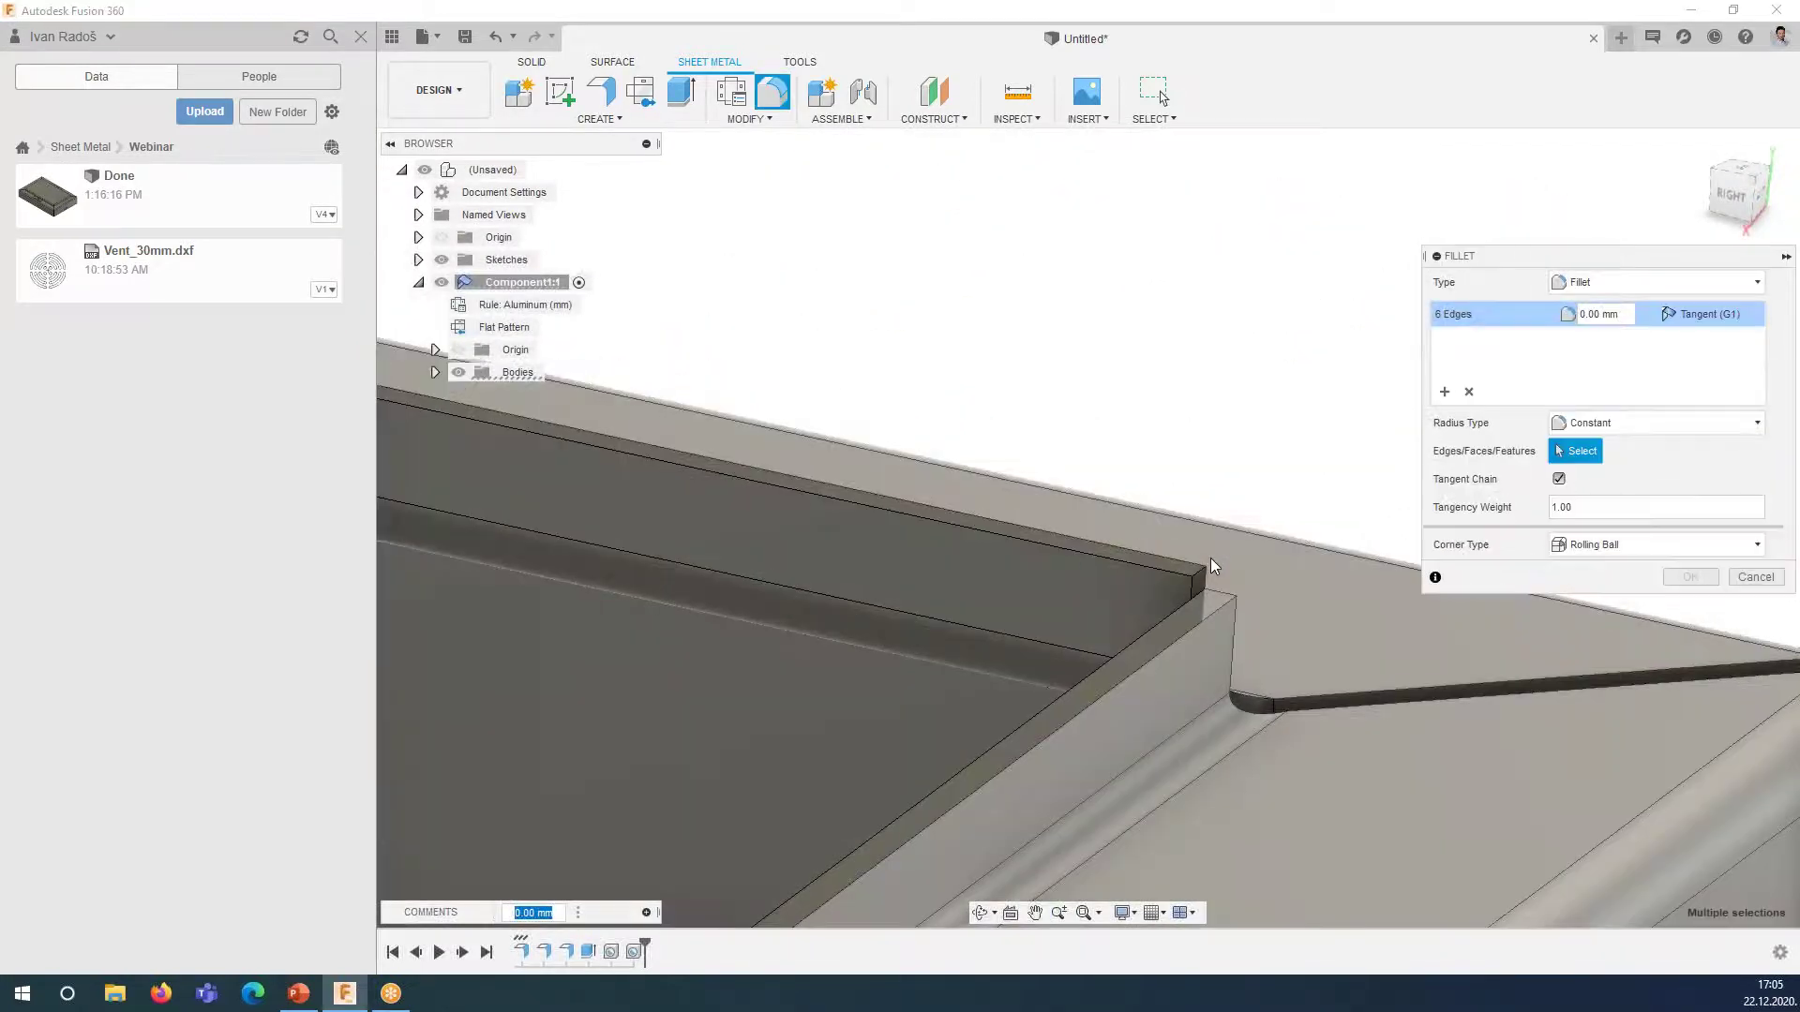
pyautogui.click(1213, 576)
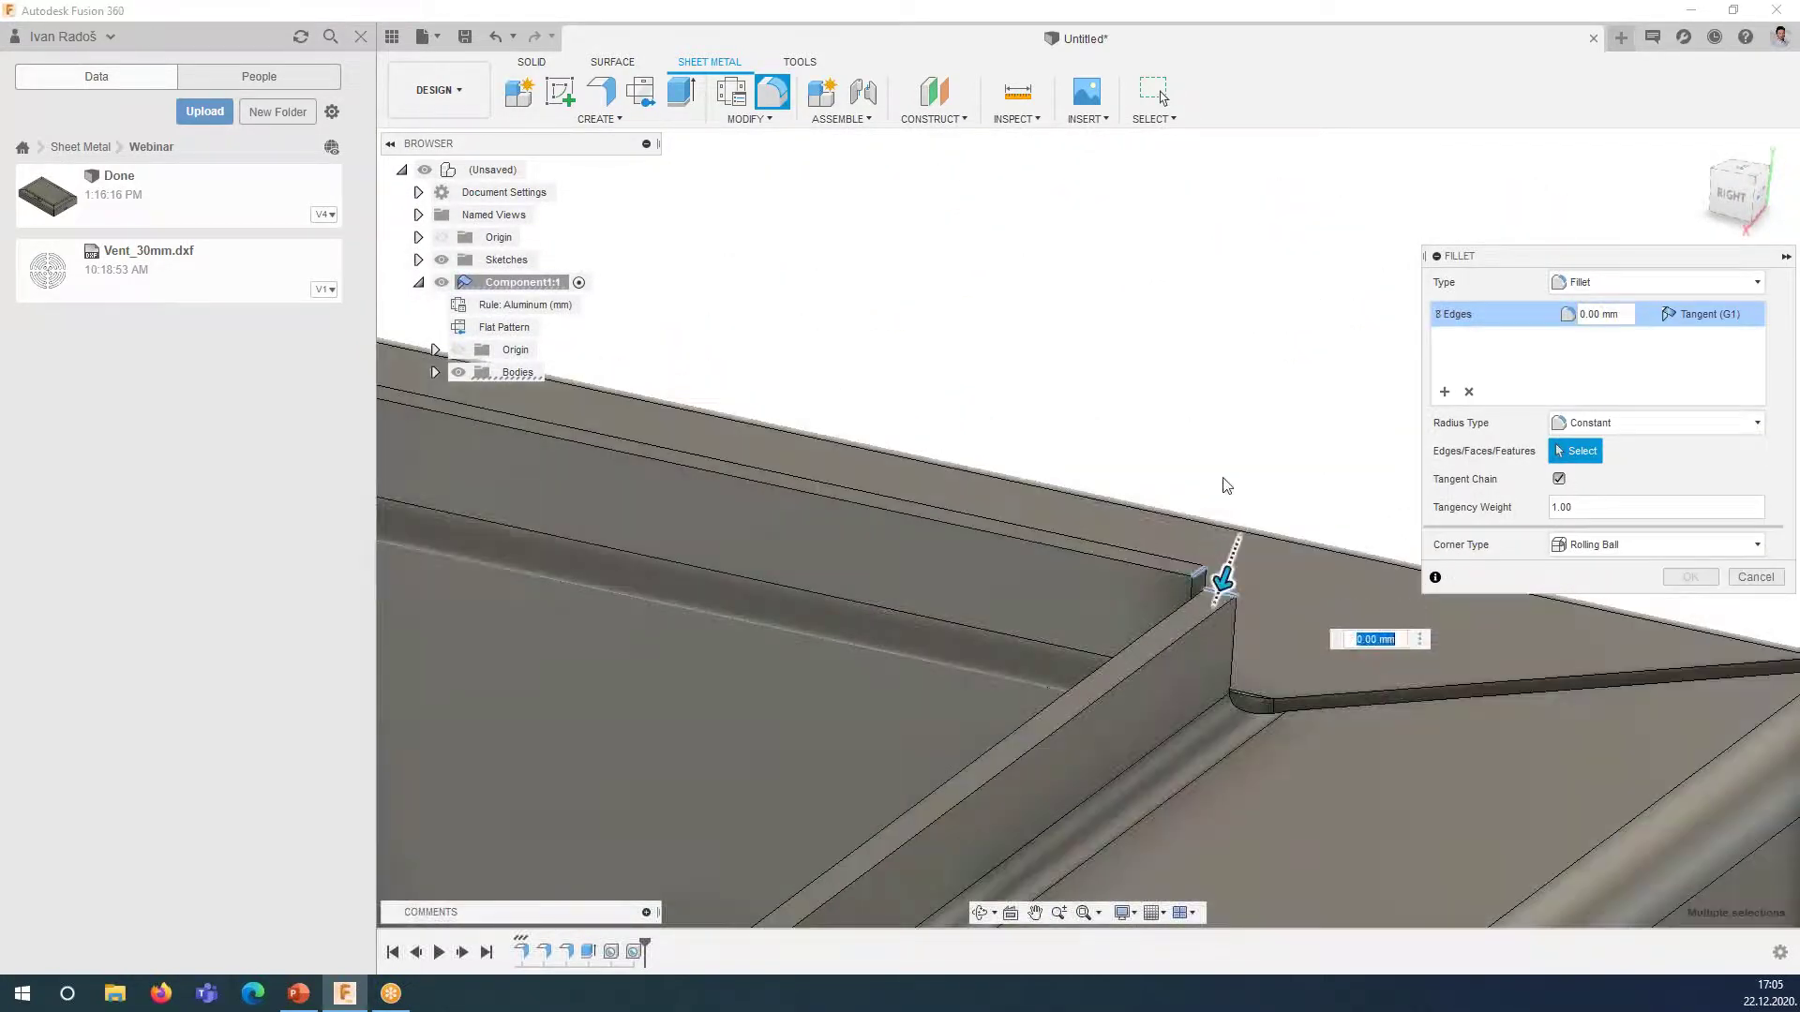
pyautogui.scroll(-2, 1247, 413)
pyautogui.scroll(-2, 1247, 412)
pyautogui.write('2.5')
pyautogui.press('Return')
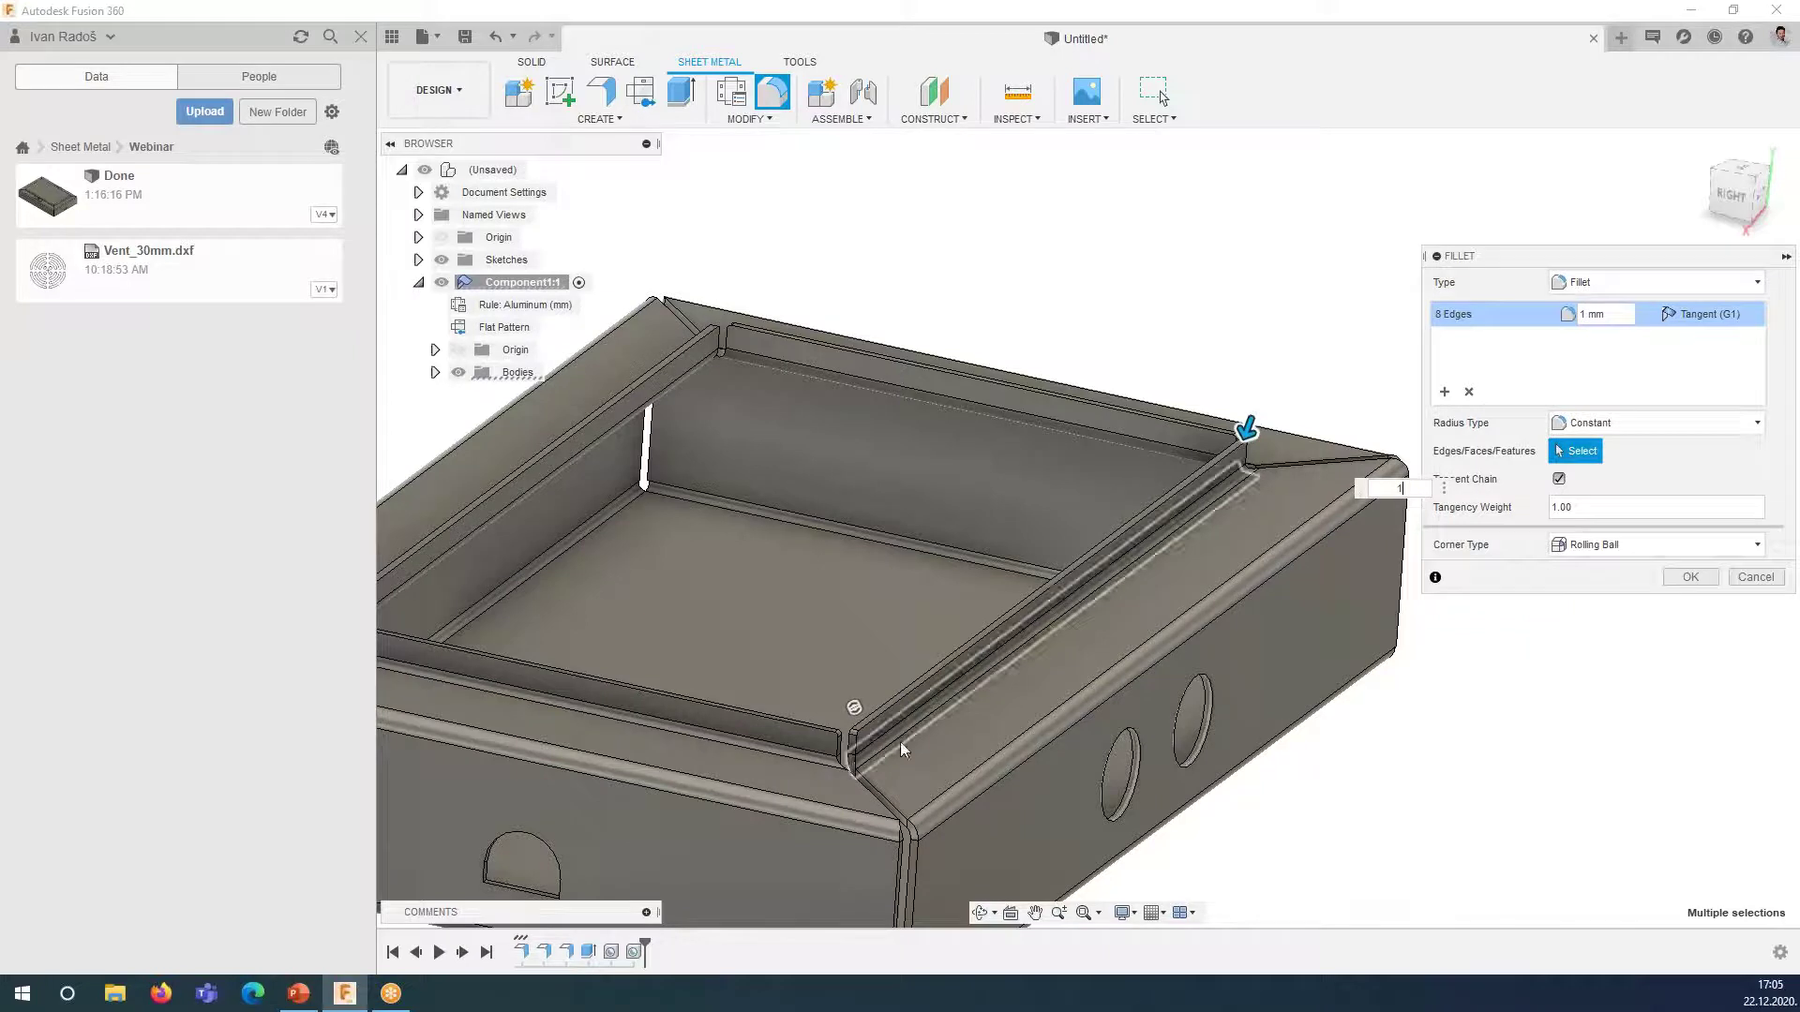
pyautogui.click(1685, 579)
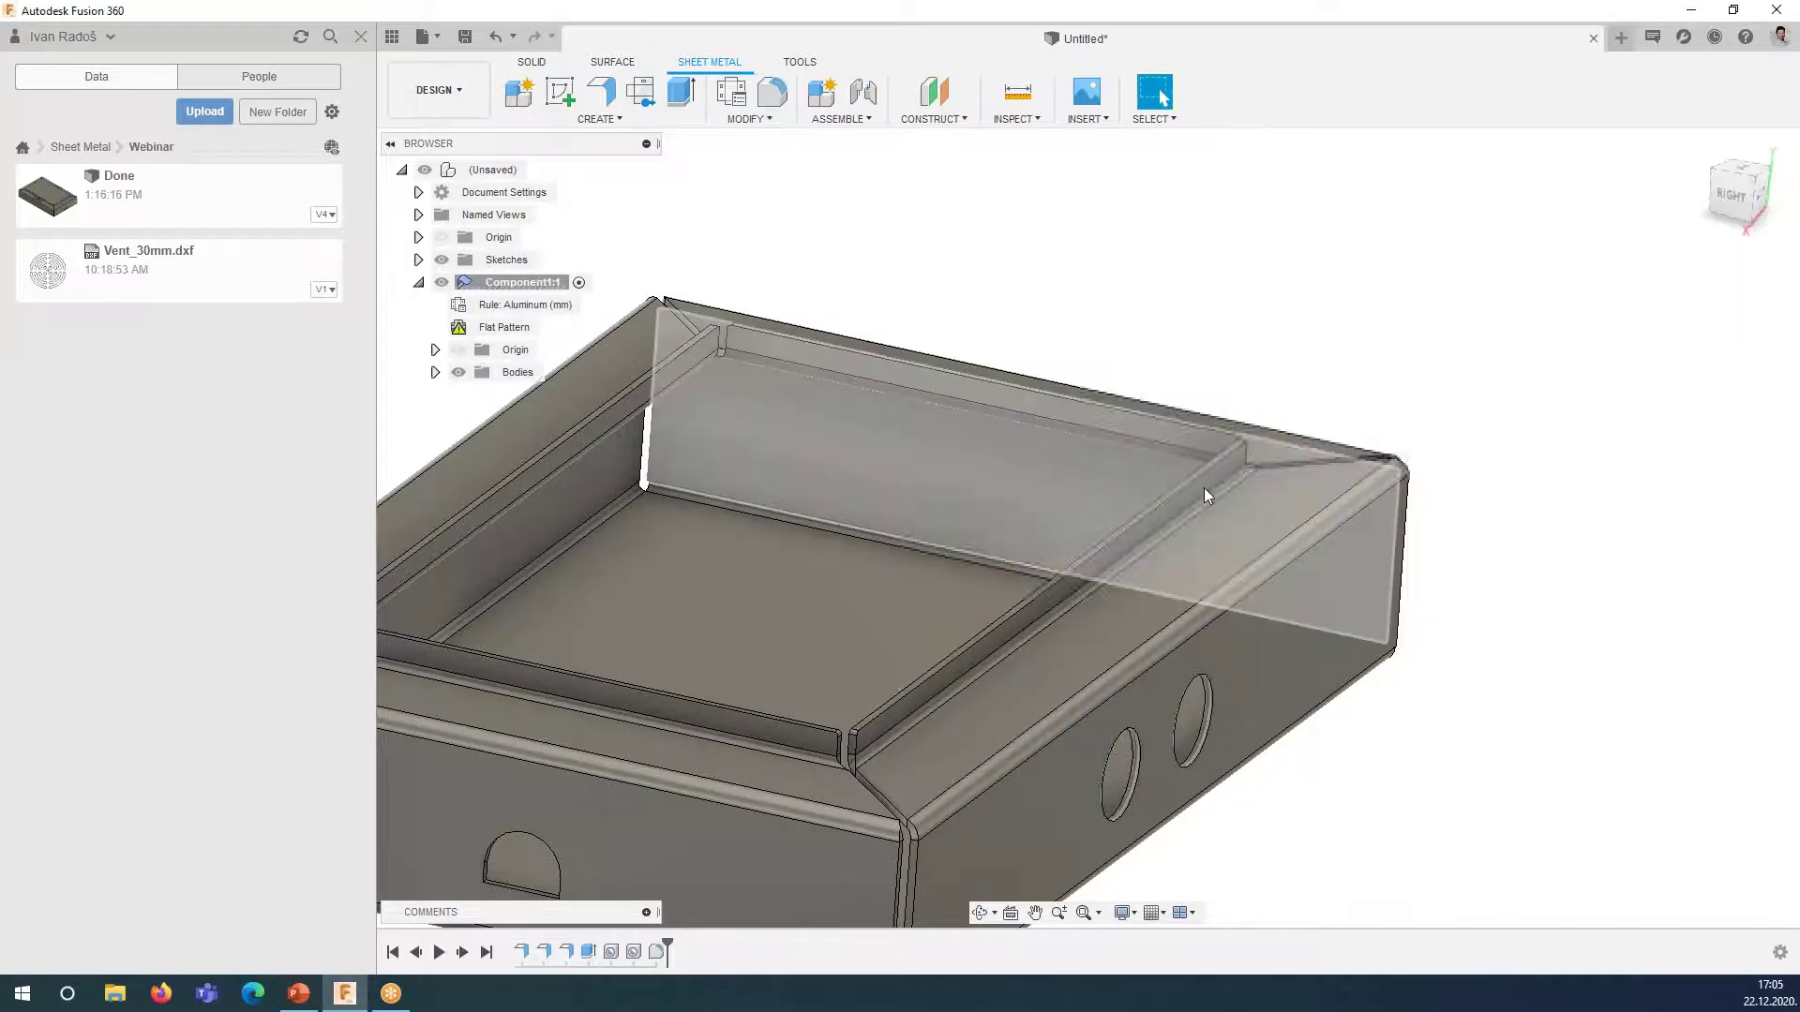
# - Activate the flat pattern, inspect it from the FRONT view, then finish the flat pattern
pyautogui.scroll(-3, 884, 310)
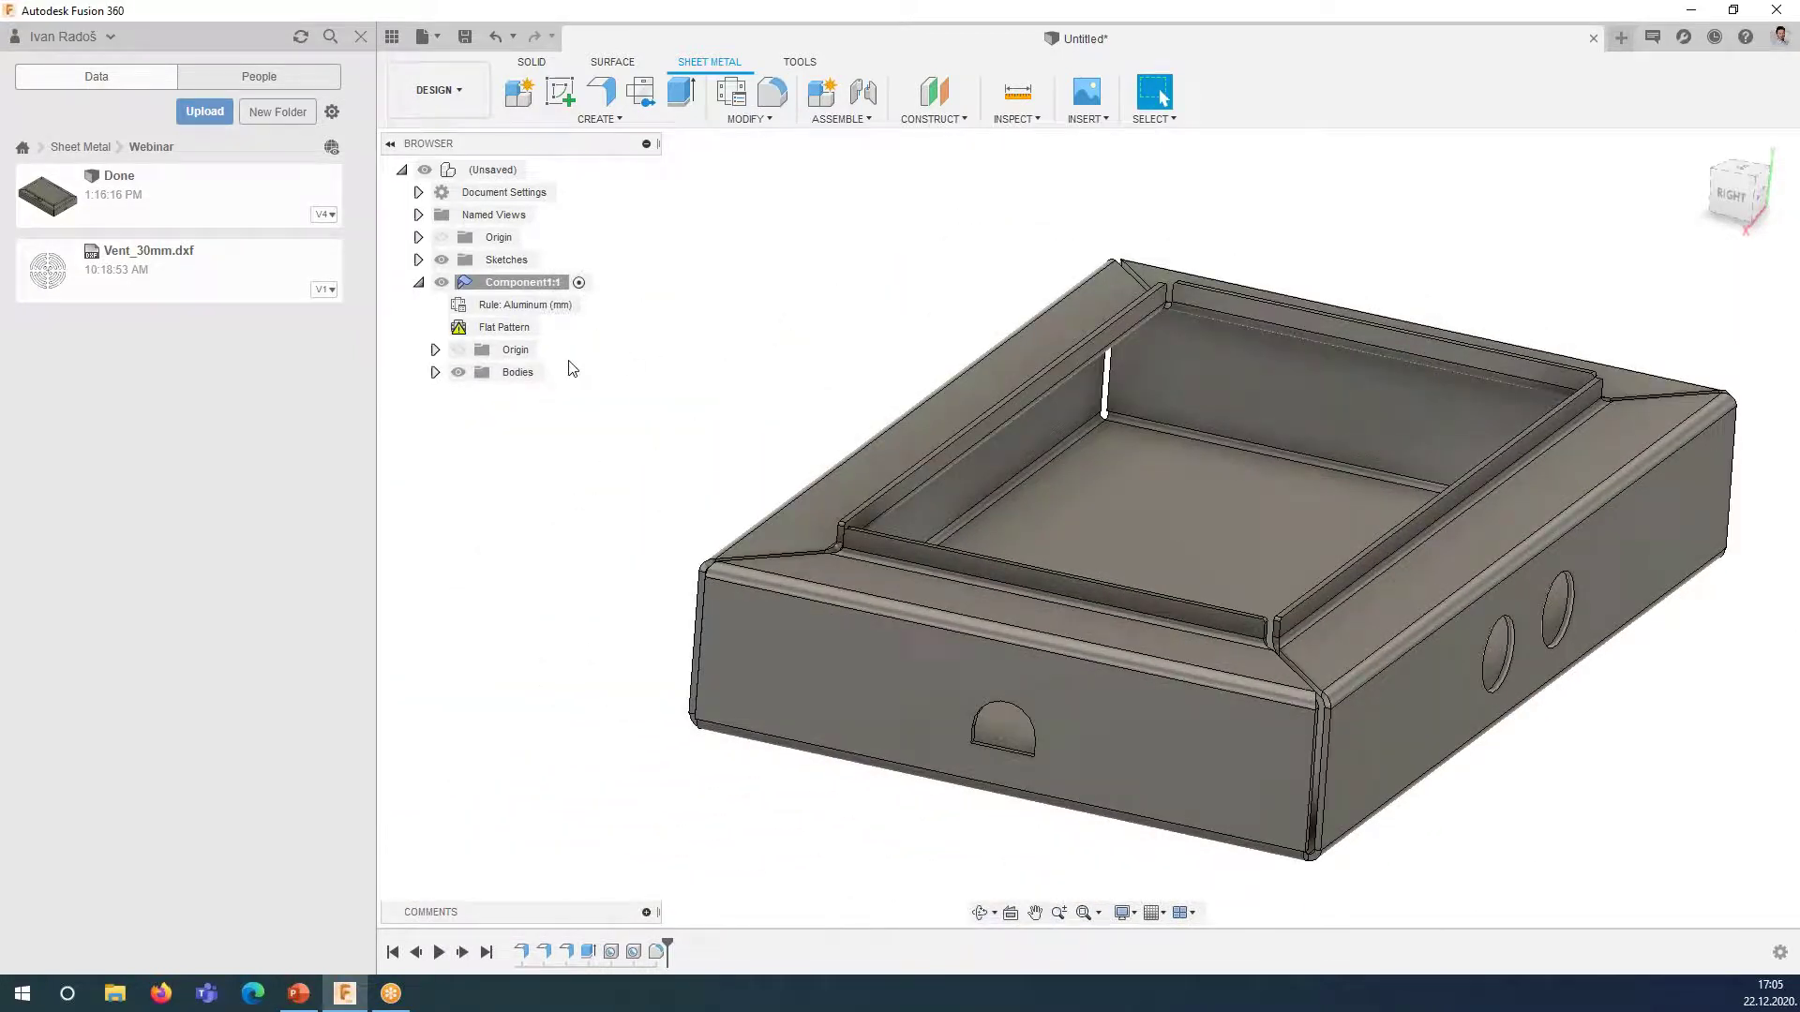
pyautogui.click(460, 330)
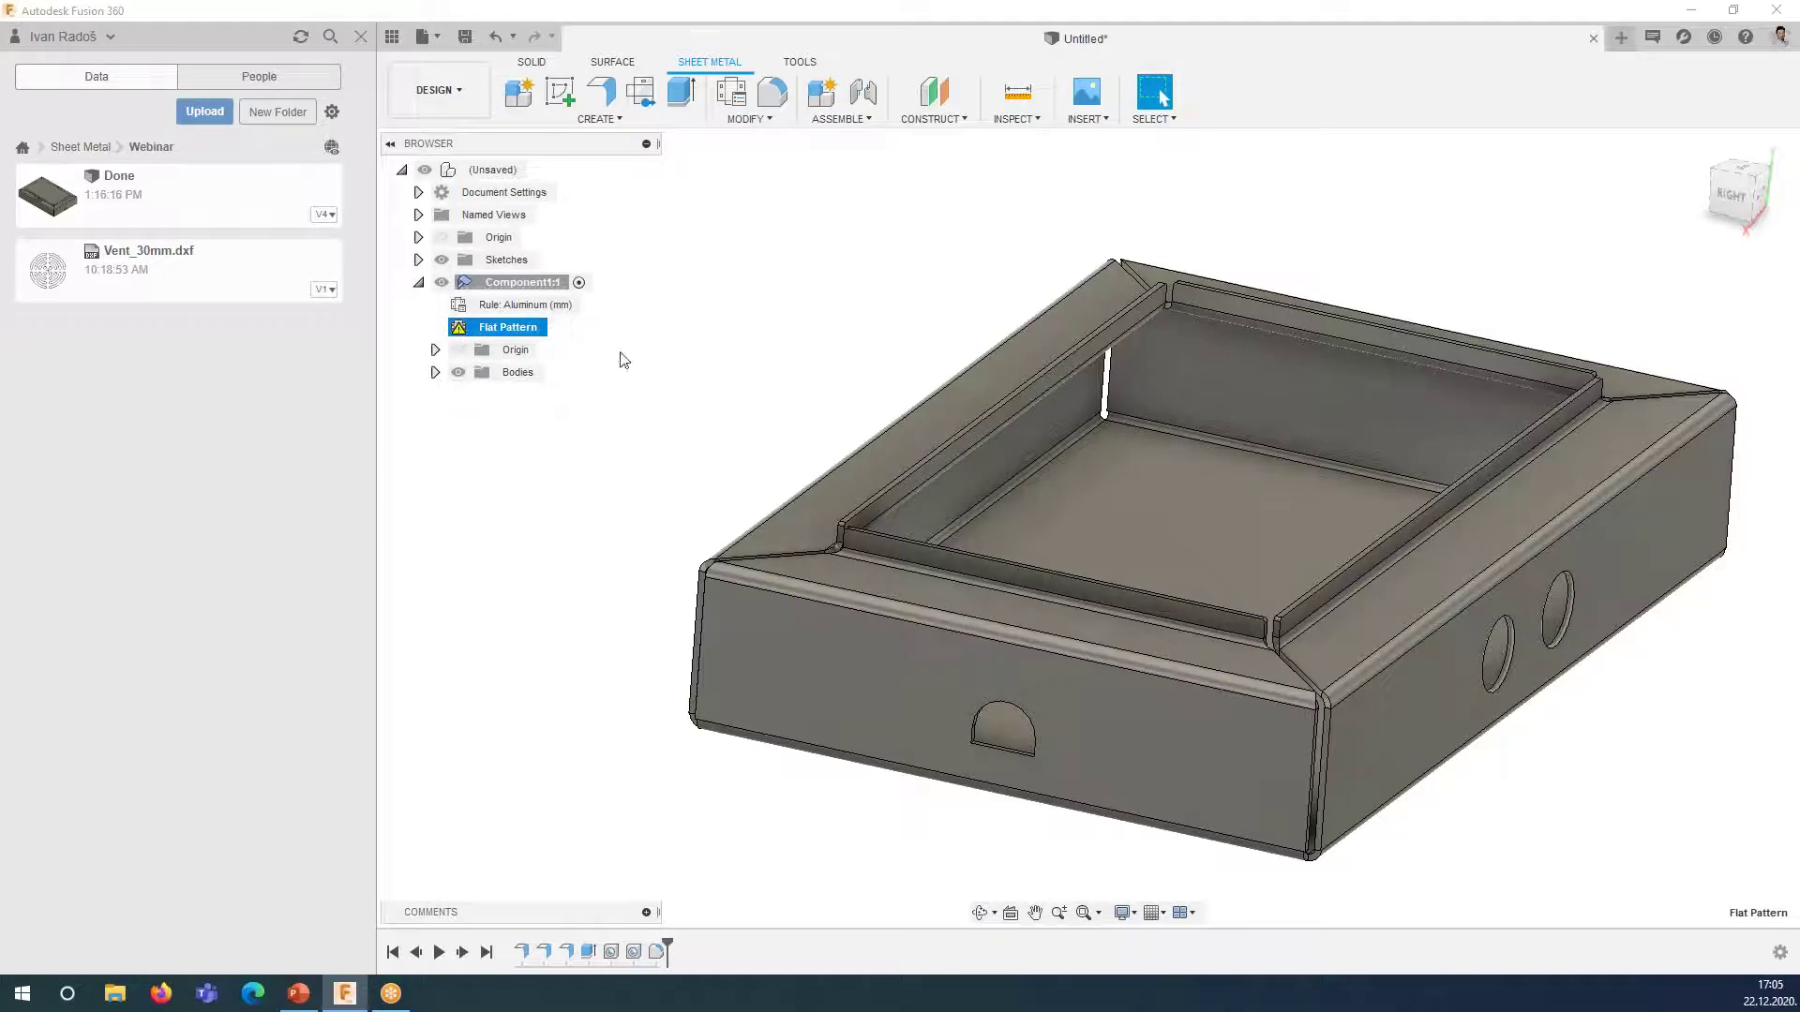
pyautogui.click(559, 328)
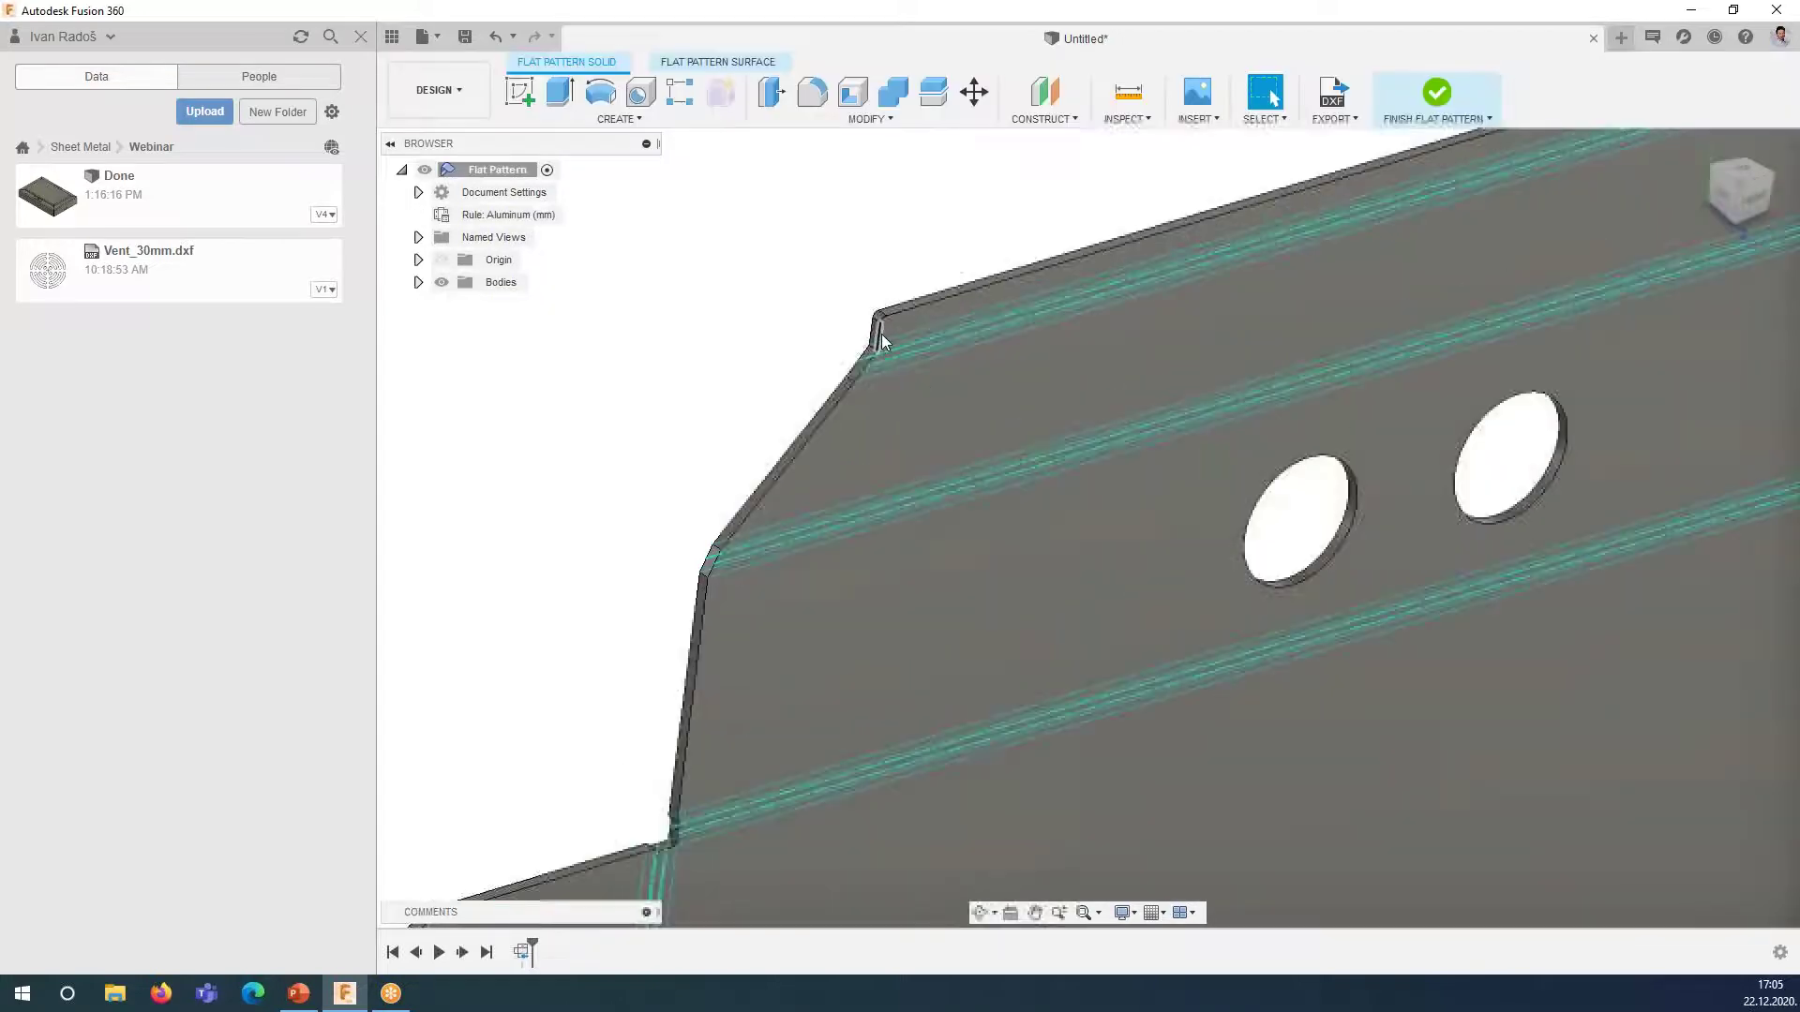
pyautogui.click(1763, 197)
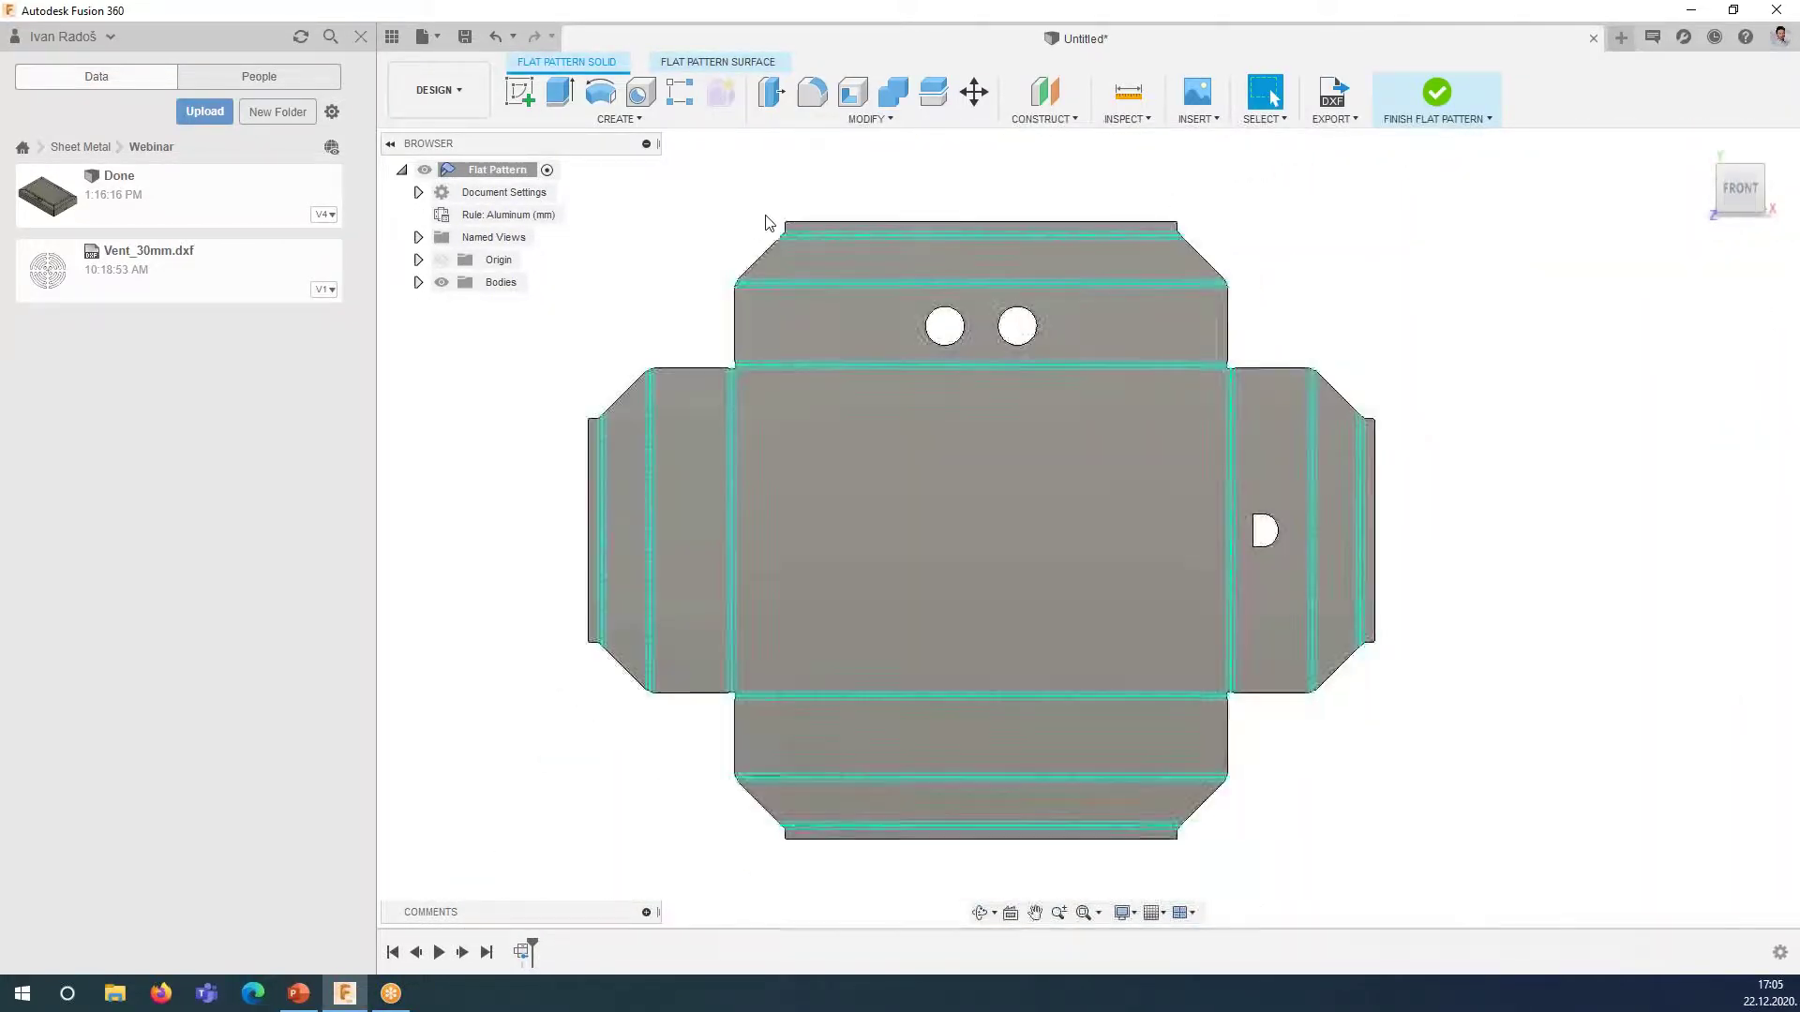
pyautogui.scroll(2, 757, 230)
pyautogui.scroll(4, 761, 182)
pyautogui.scroll(-3, 768, 178)
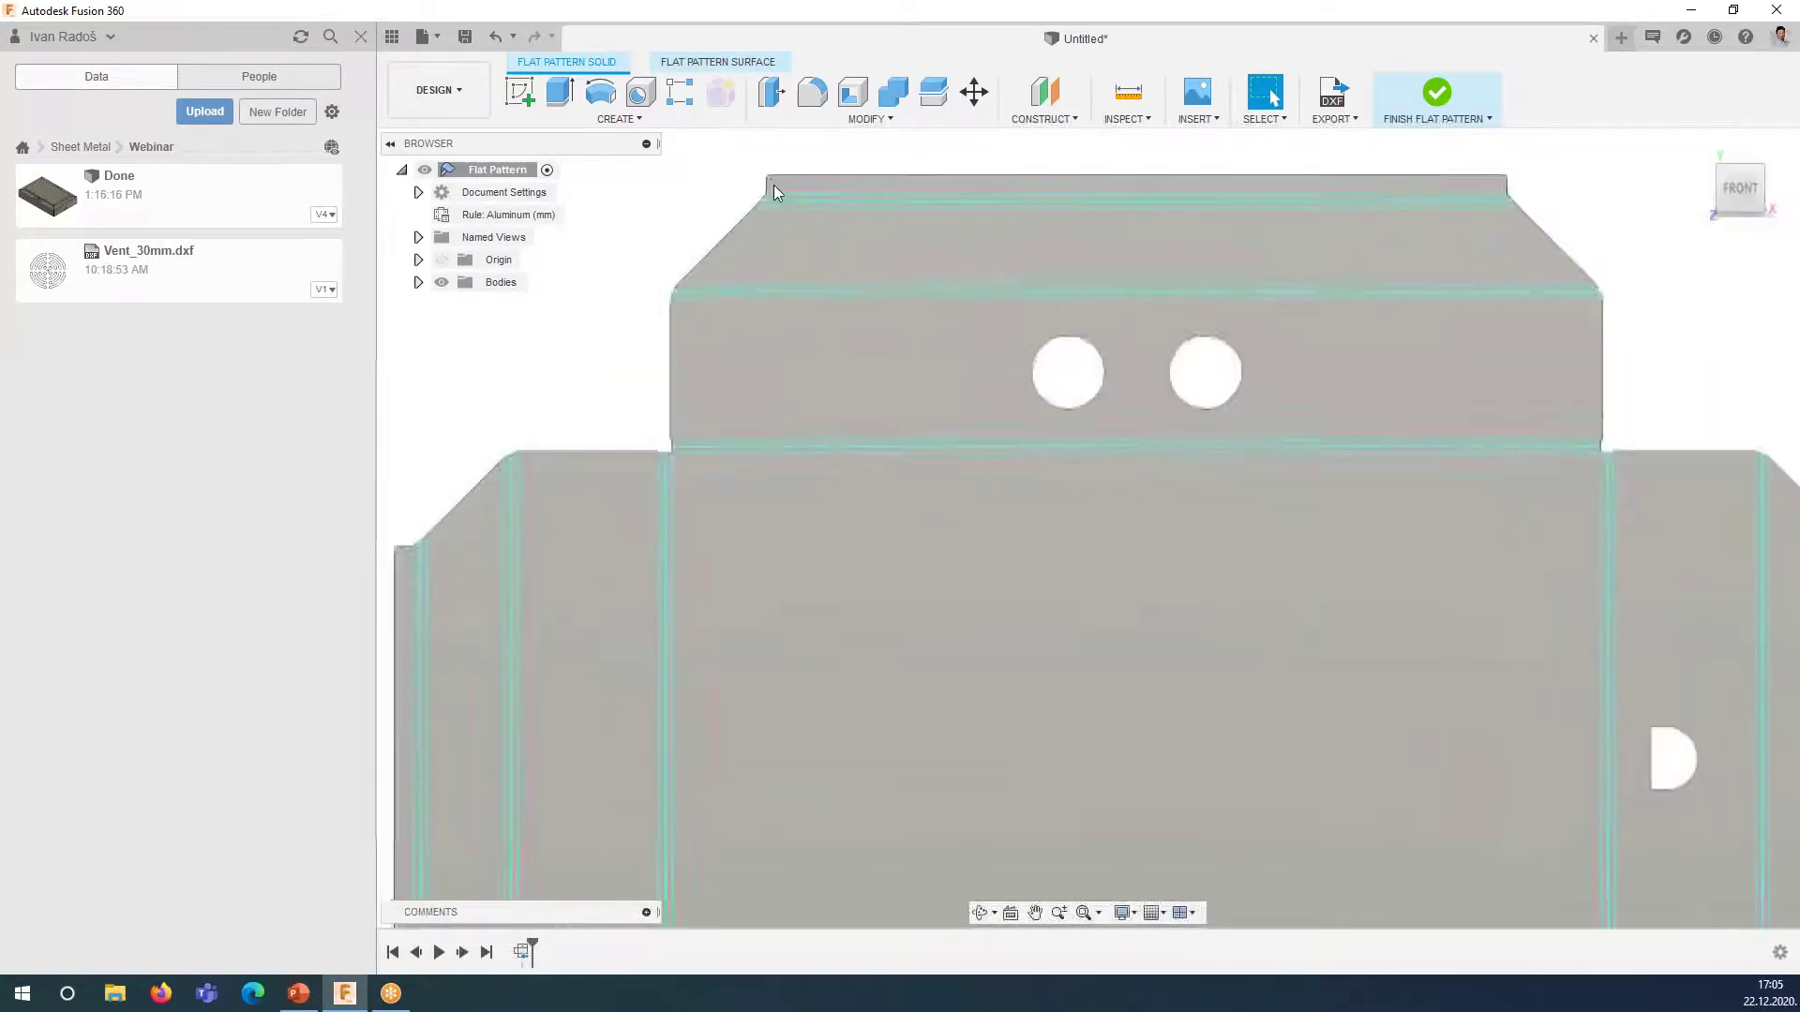
pyautogui.scroll(-2, 774, 187)
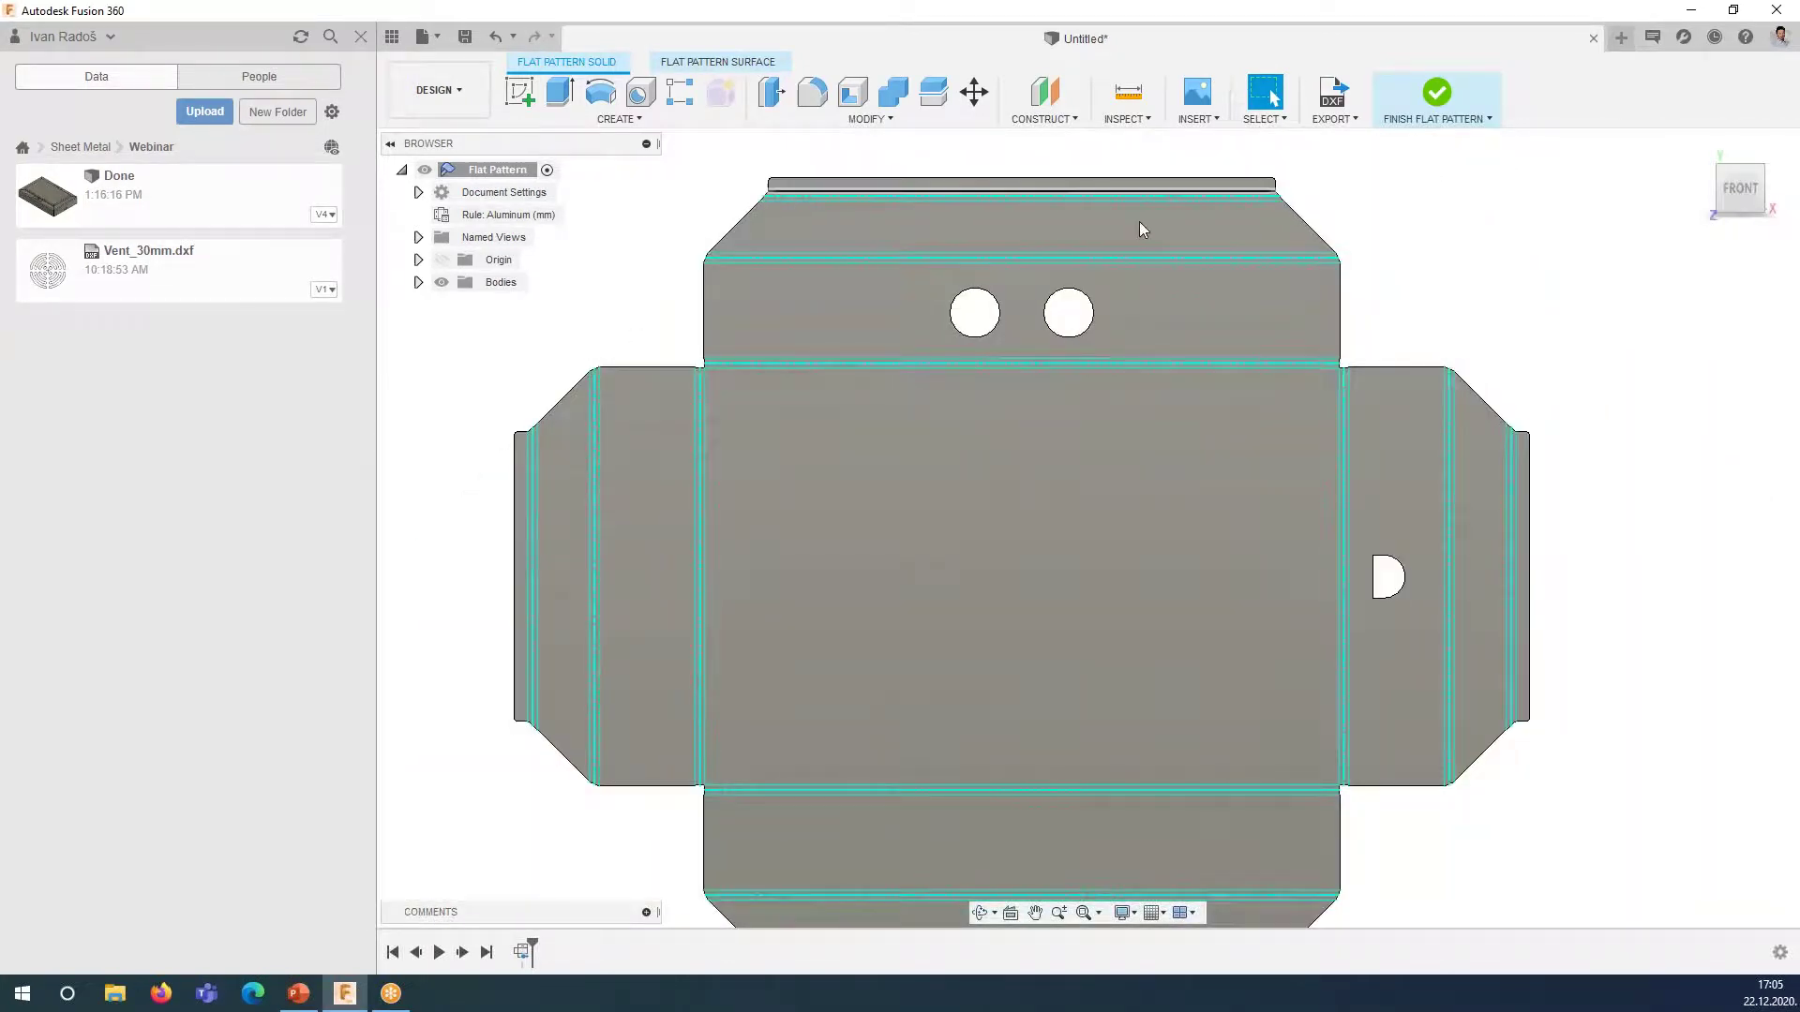
pyautogui.click(1456, 110)
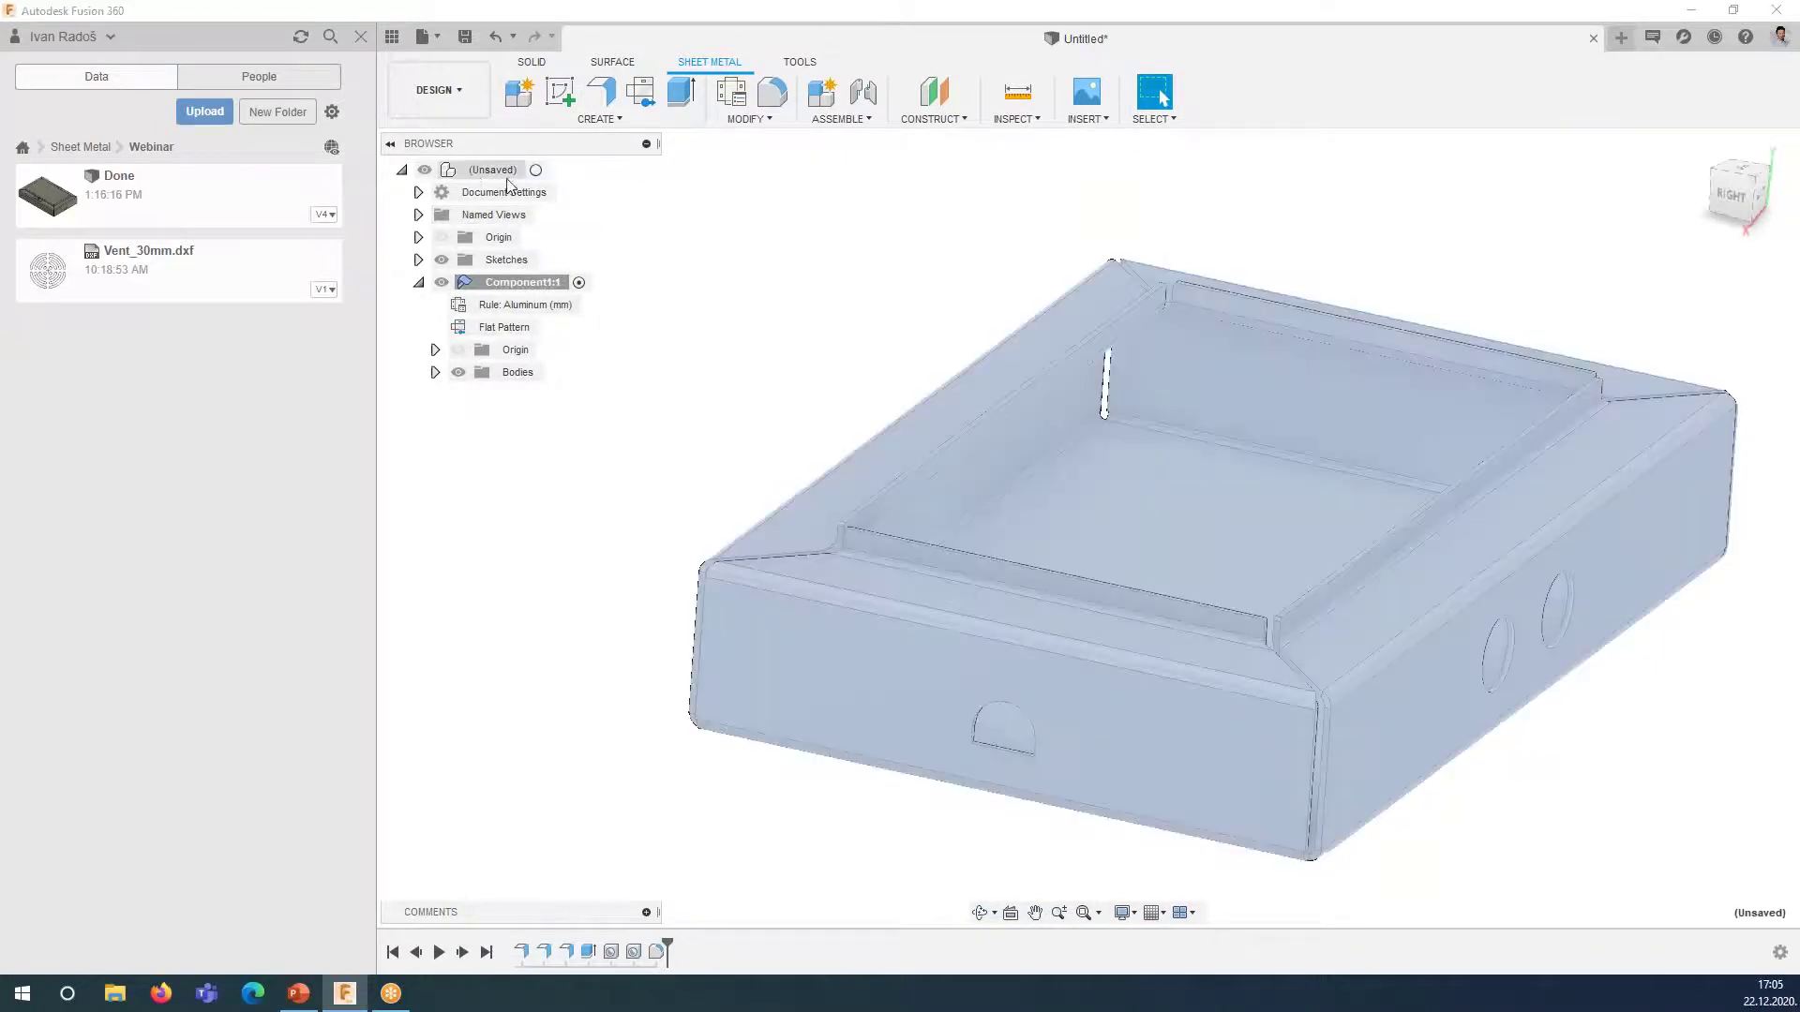
# - Insert the Vent_30mm DXF from Documents as a sketch on the box's bottom face
pyautogui.moveTo(1151, 500)
pyautogui.keyDown('shift'); pyautogui.mouseDown(button='middle')
pyautogui.moveTo(993, 373)
pyautogui.moveTo(999, 575)
pyautogui.mouseUp(button='middle'); pyautogui.keyUp('shift')
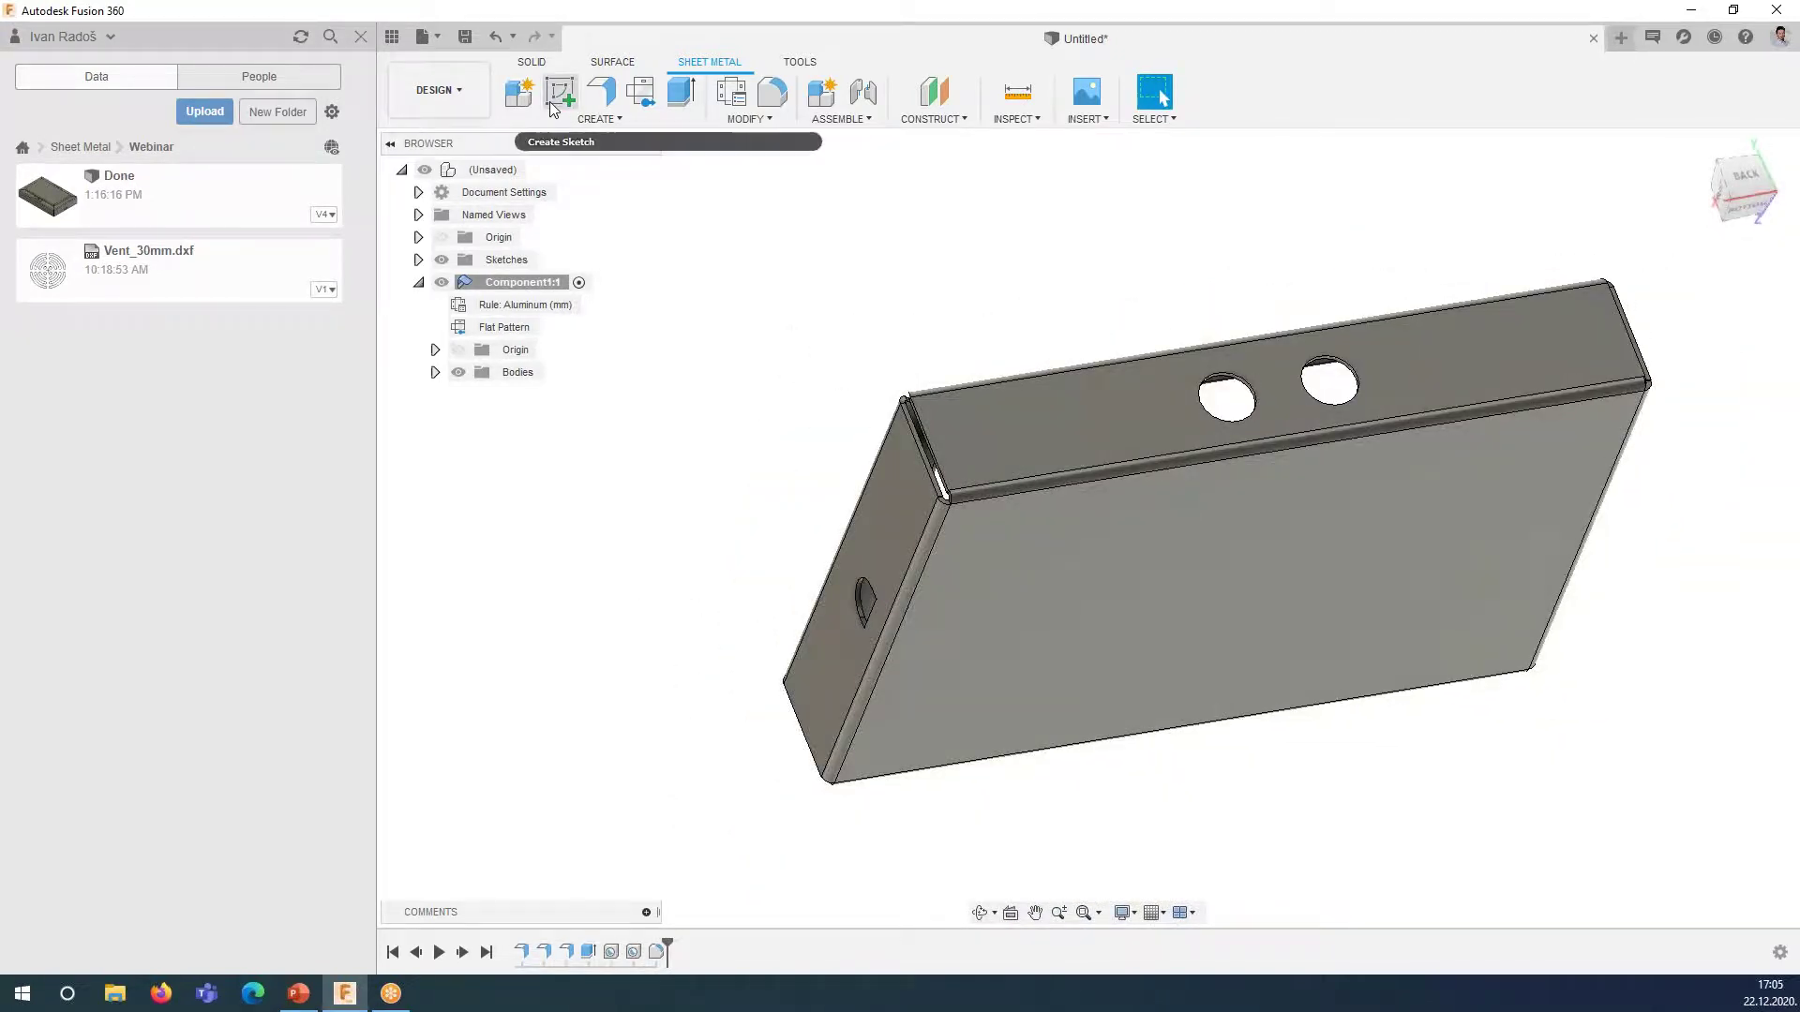
pyautogui.click(1093, 122)
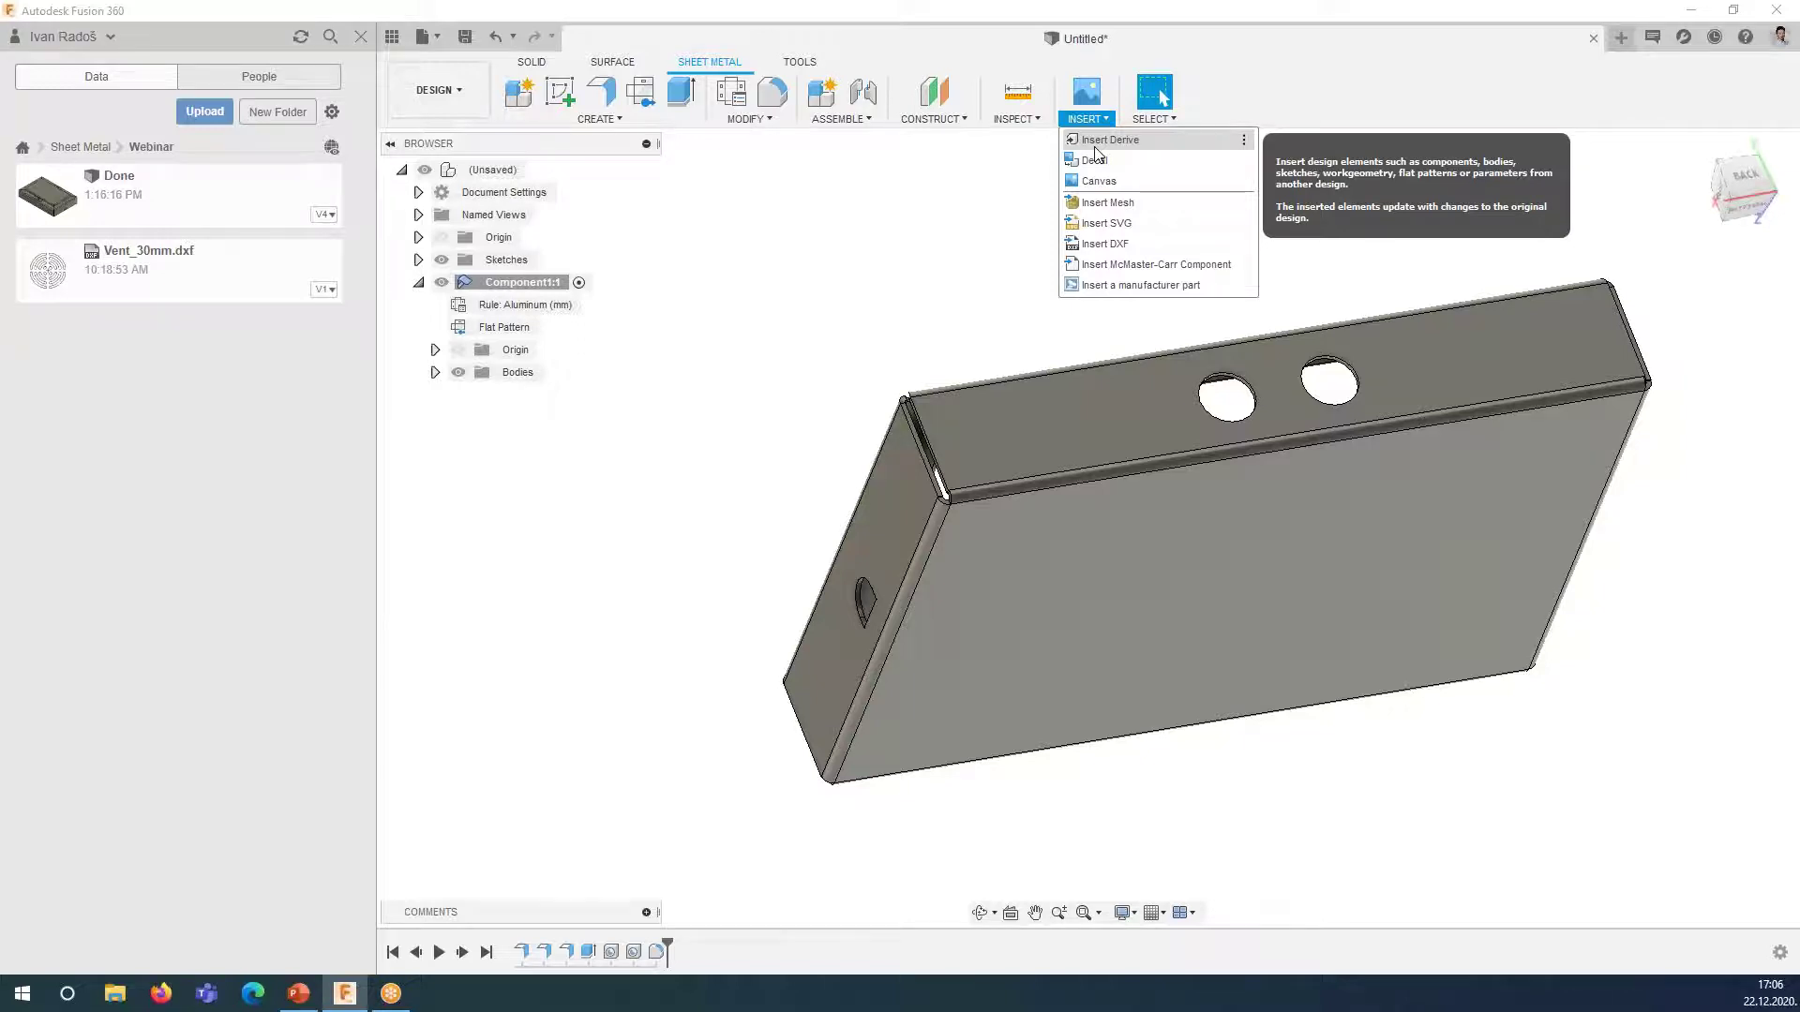
pyautogui.click(1118, 246)
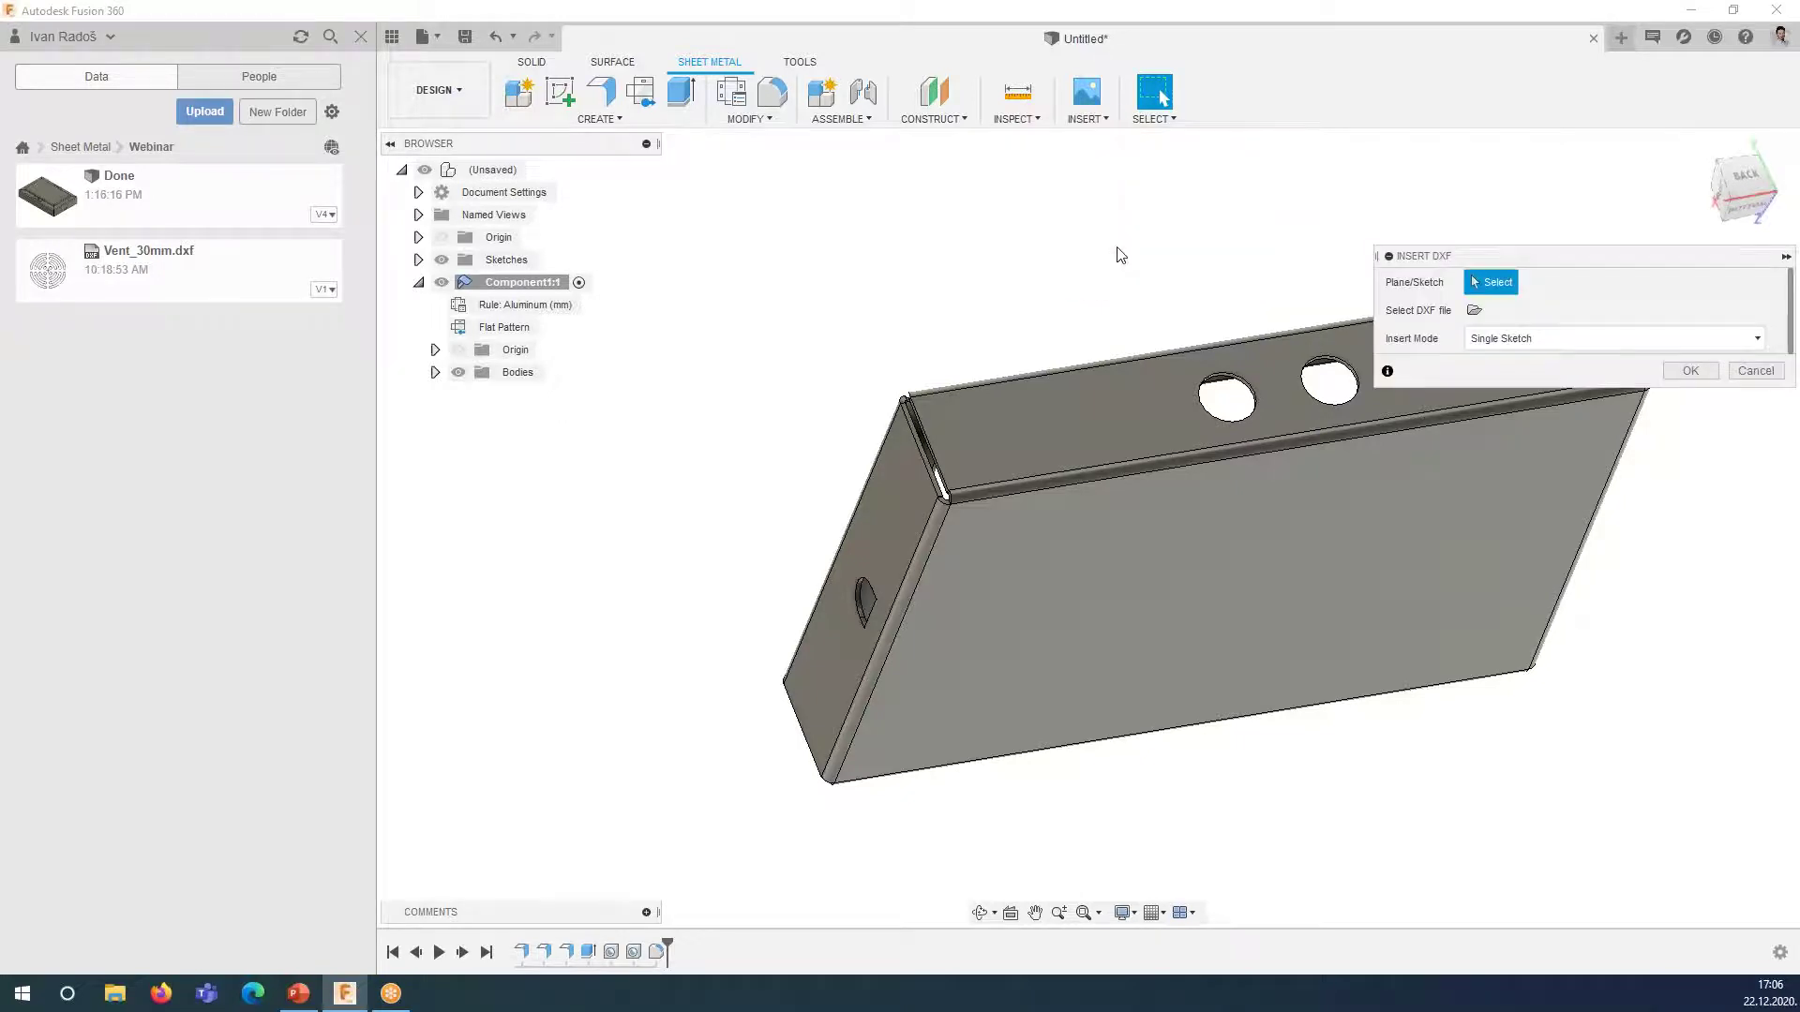
pyautogui.click(1477, 313)
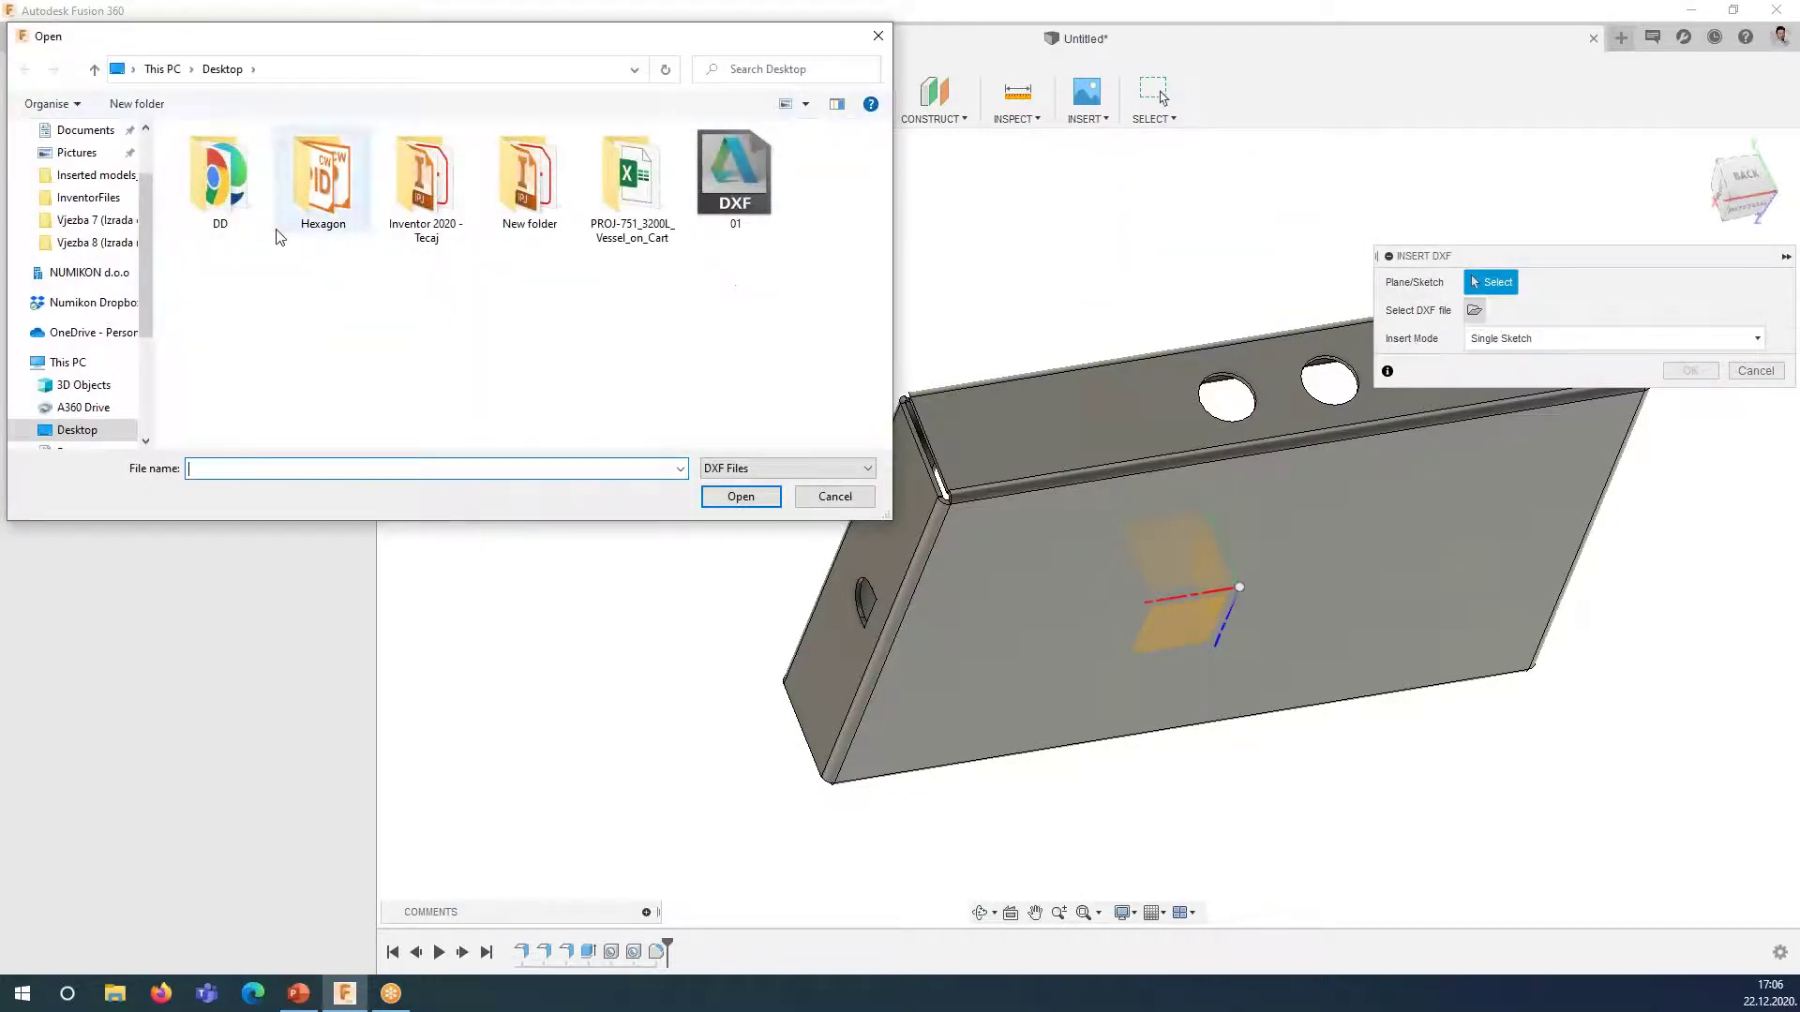
pyautogui.scroll(2, 108, 279)
pyautogui.click(86, 211)
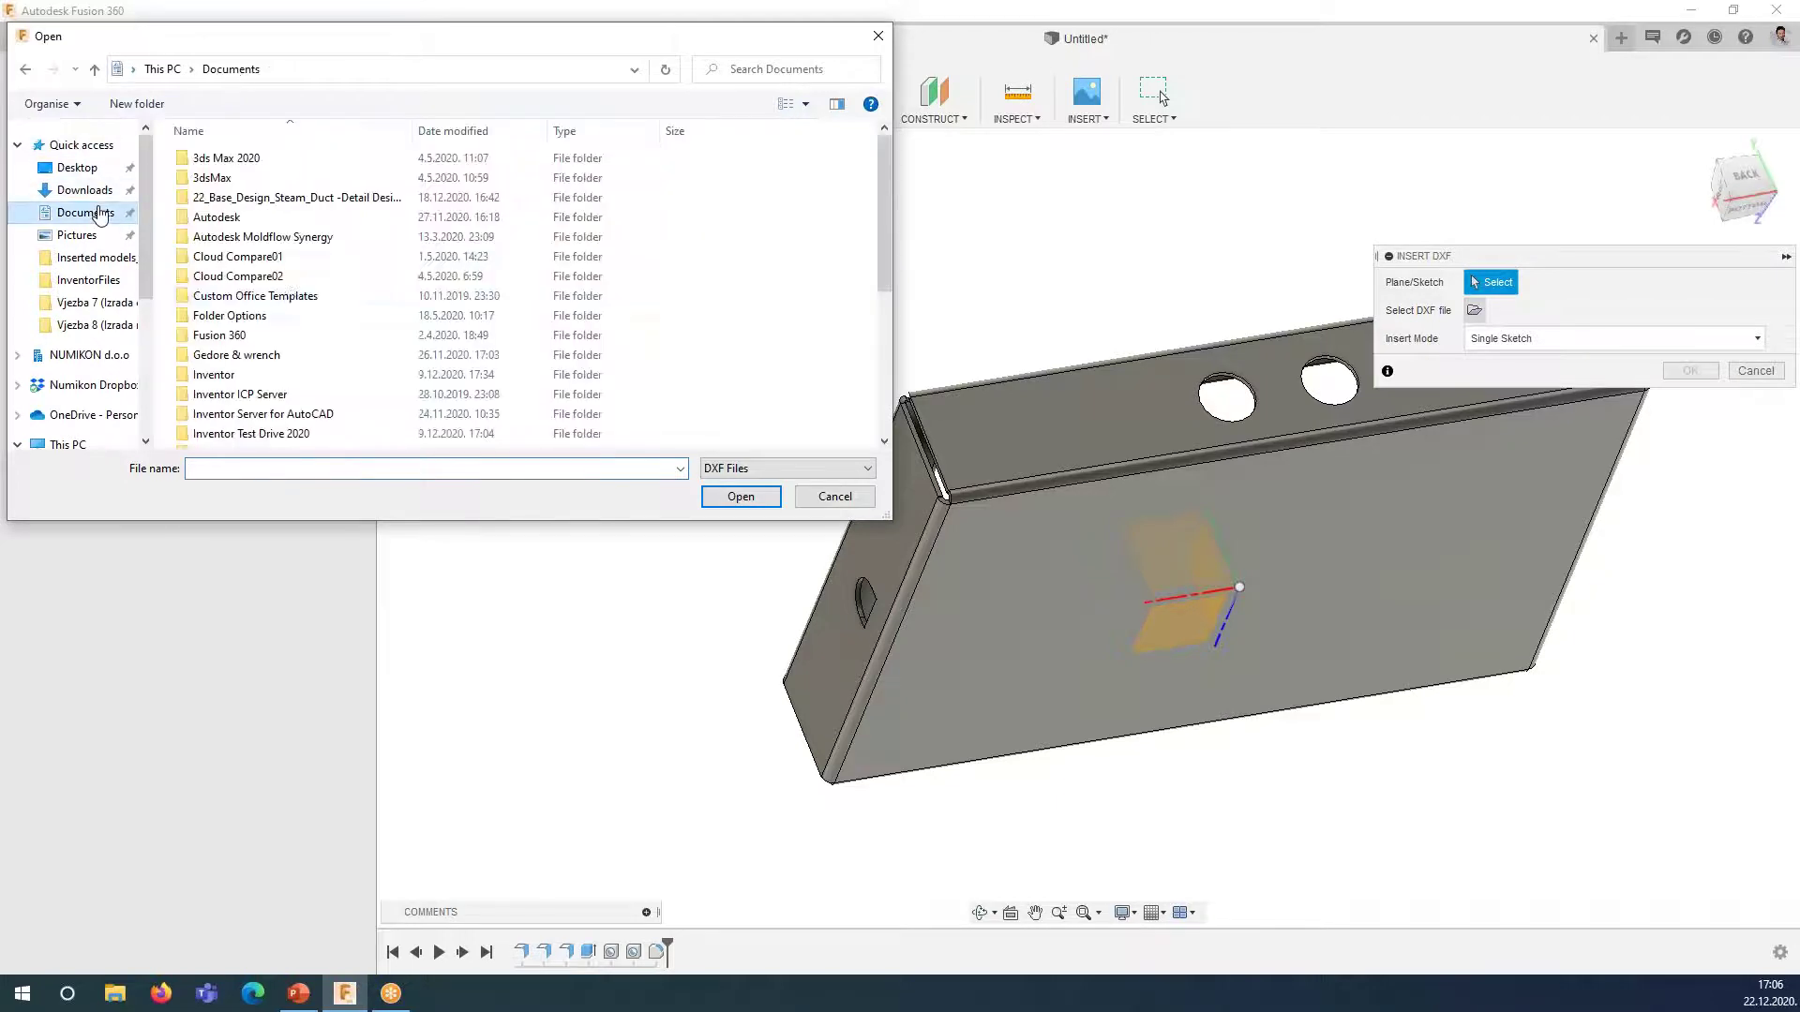
pyautogui.click(222, 437)
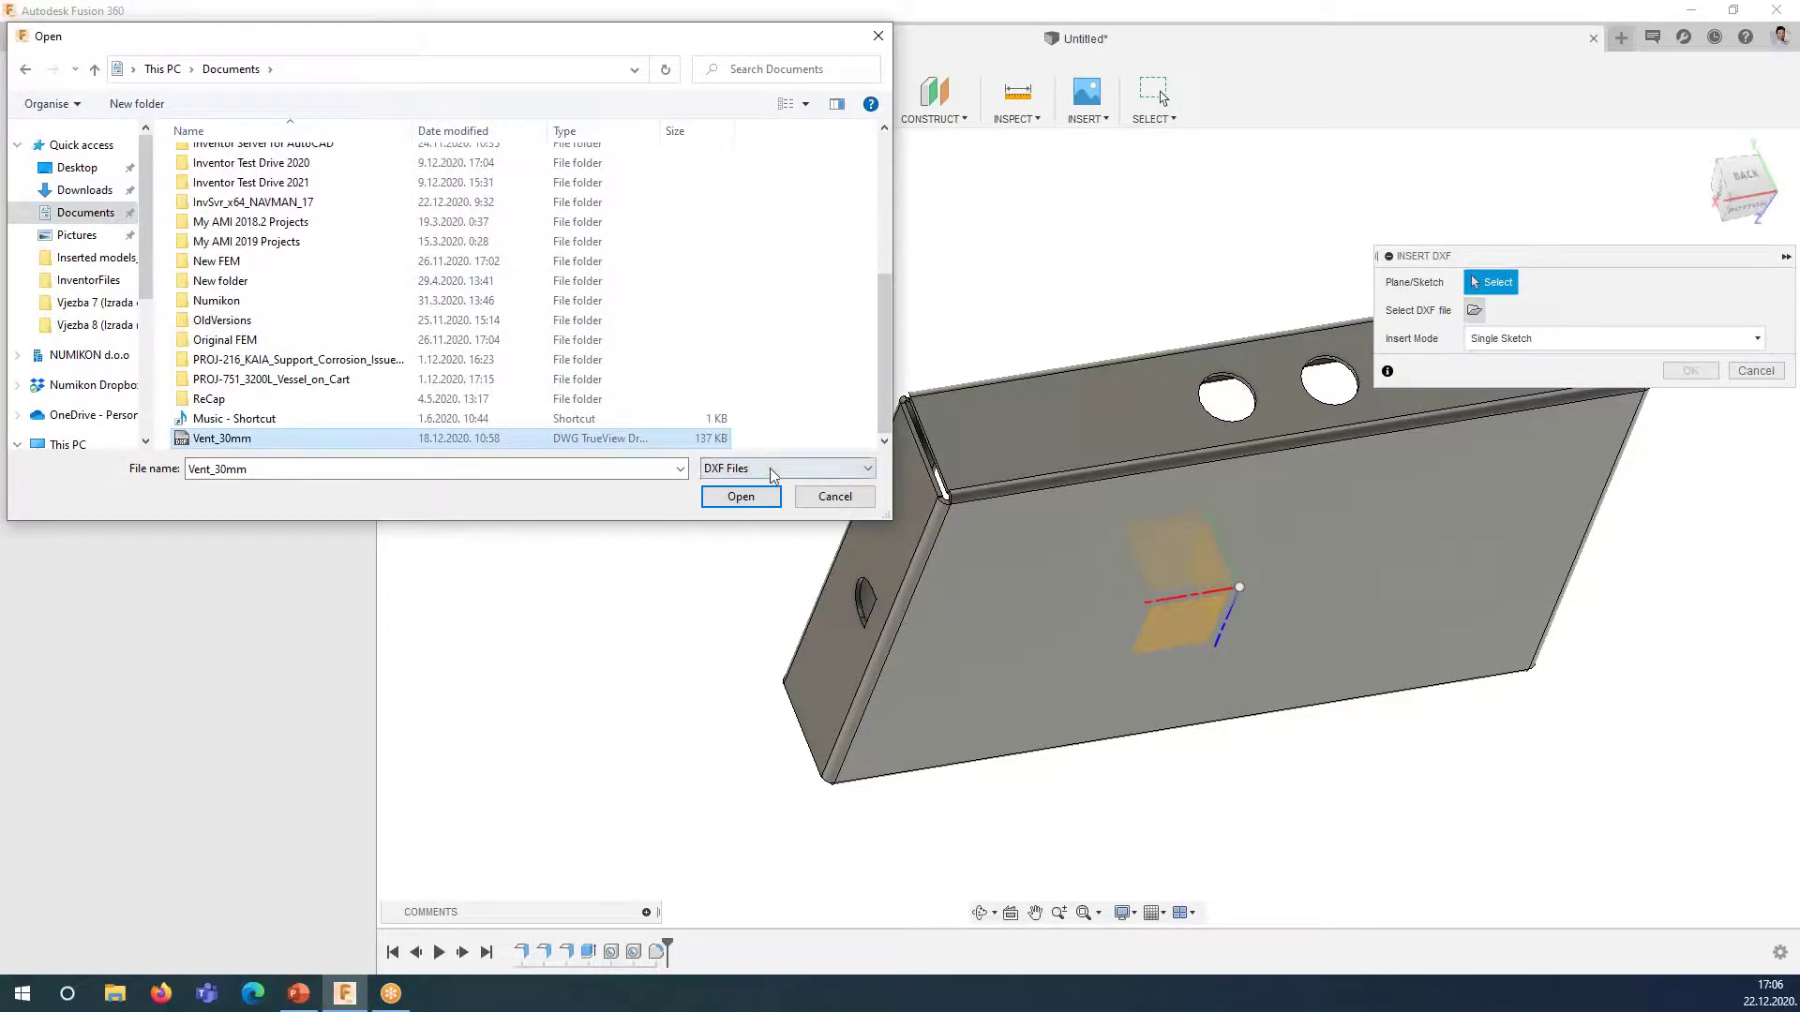
pyautogui.click(741, 497)
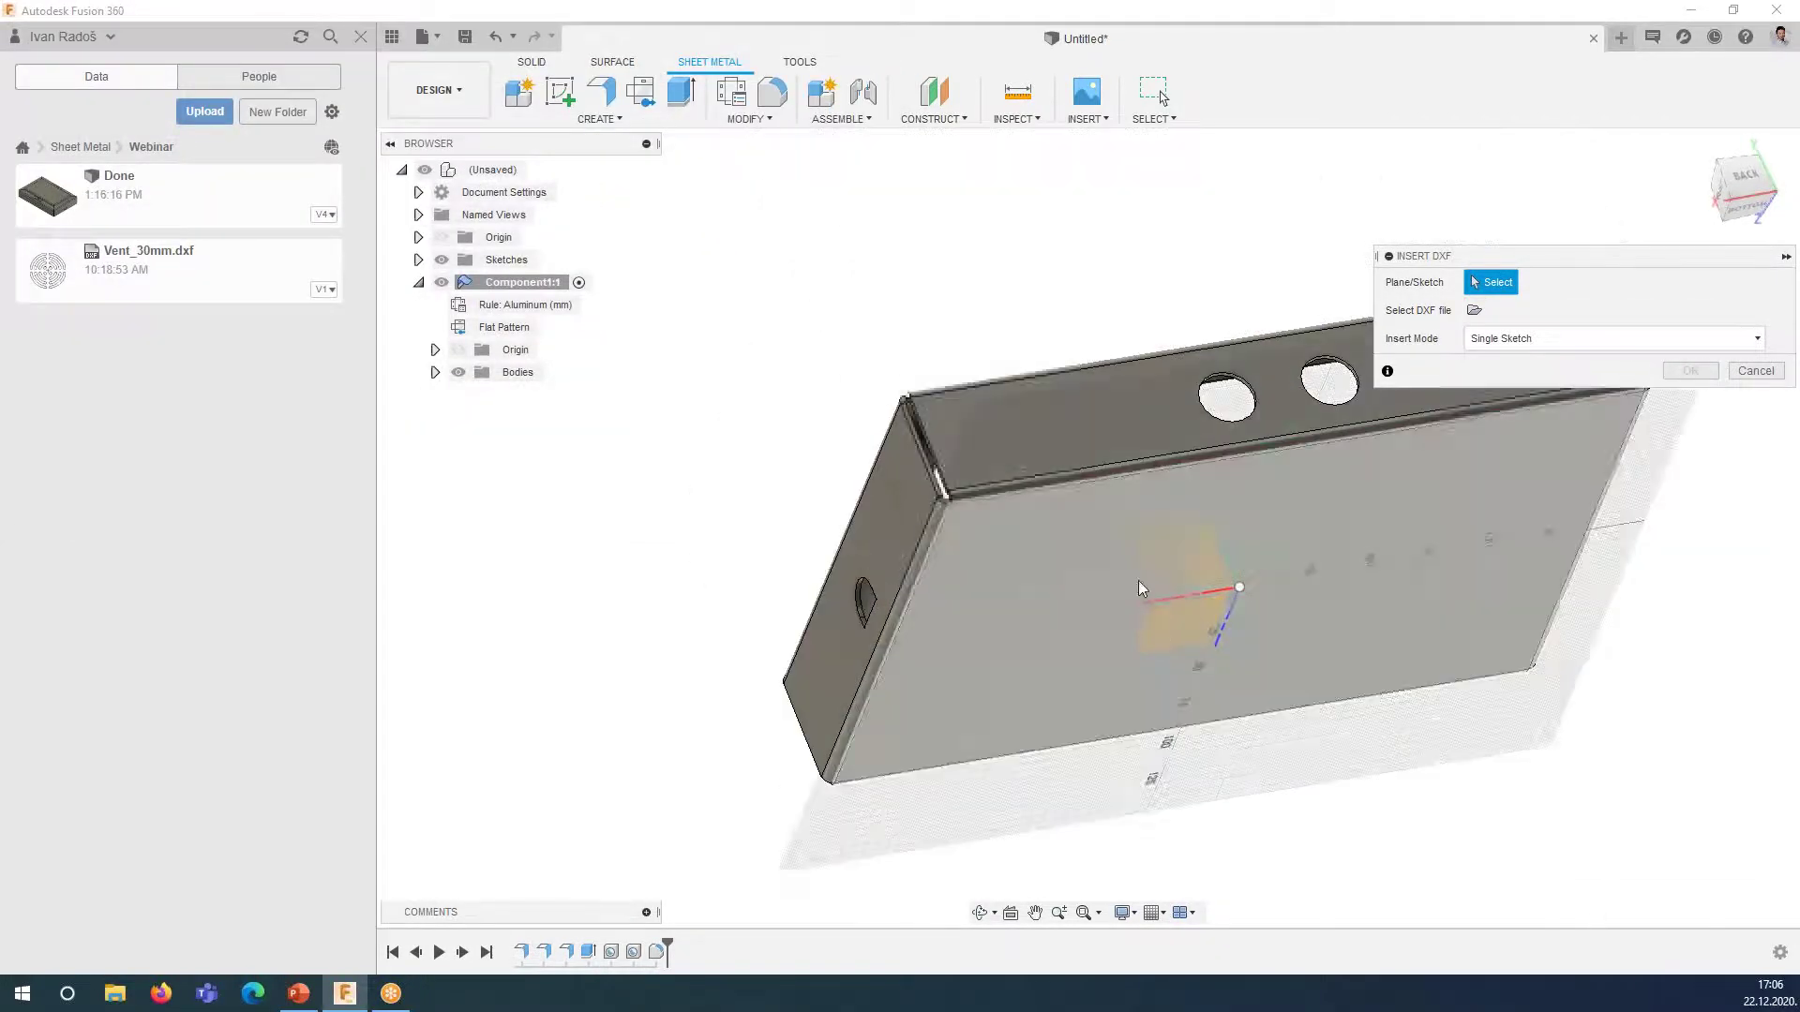
pyautogui.click(1256, 600)
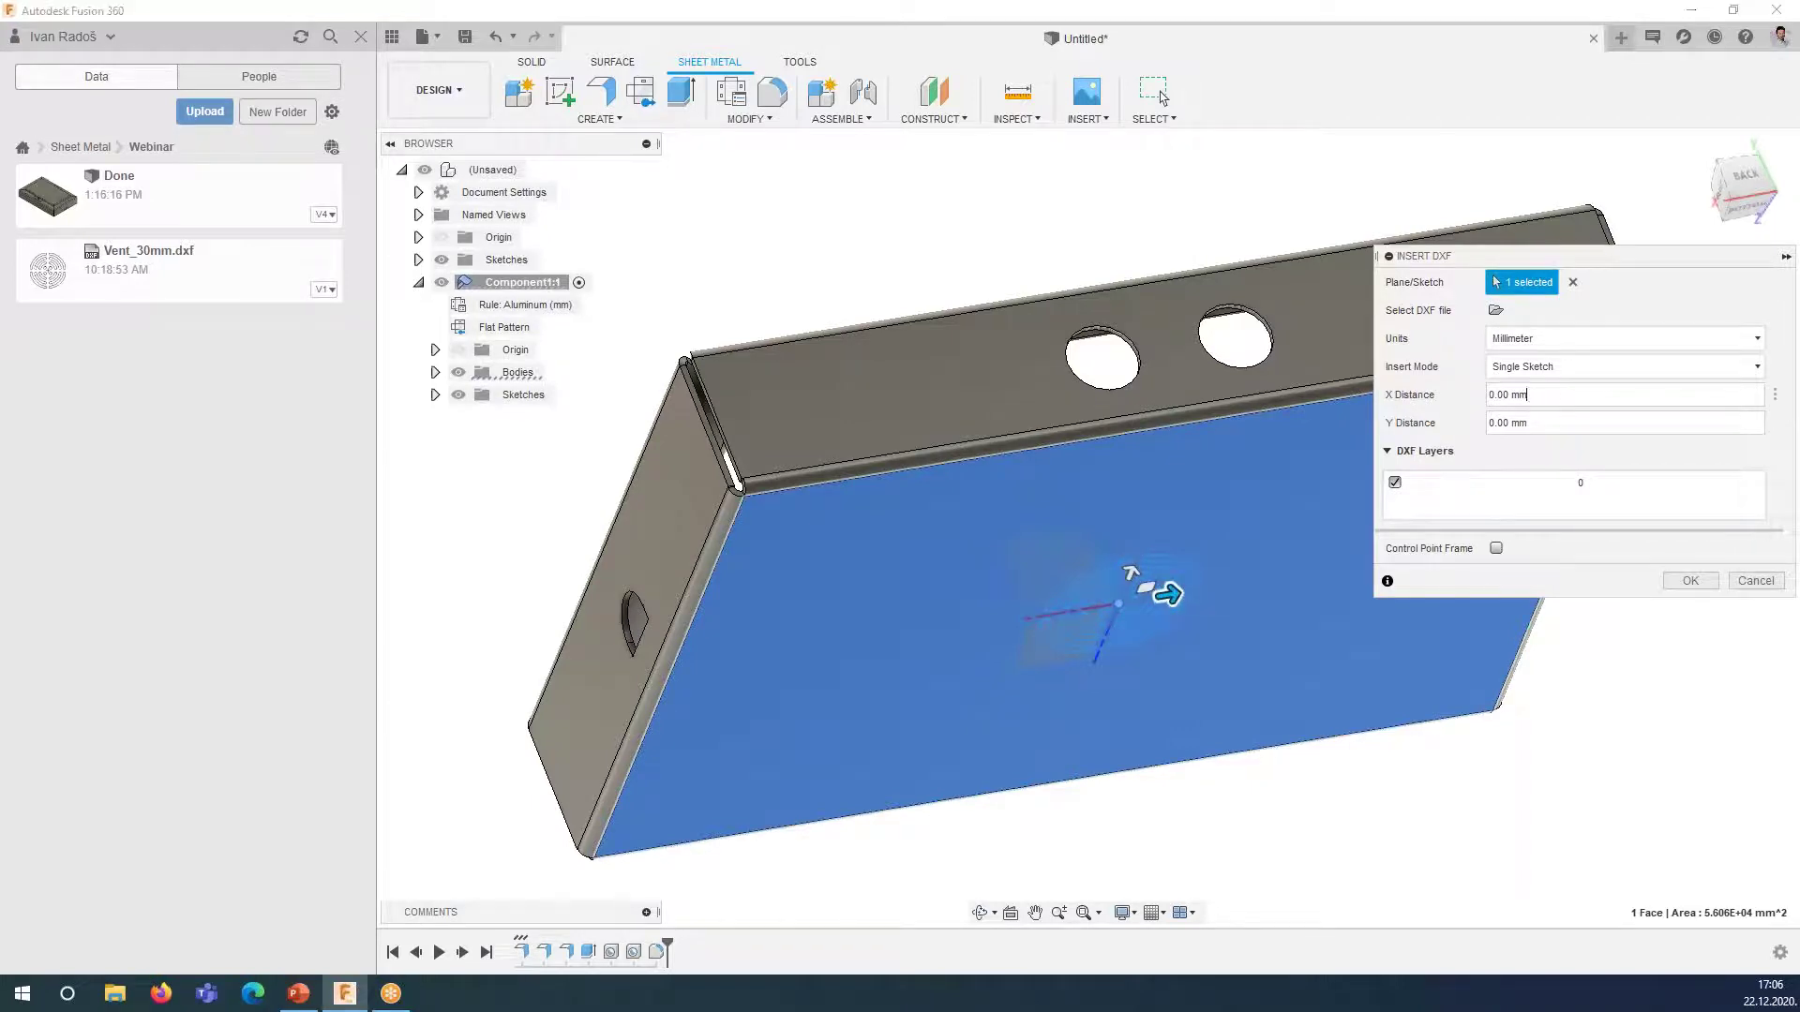
pyautogui.click(1690, 580)
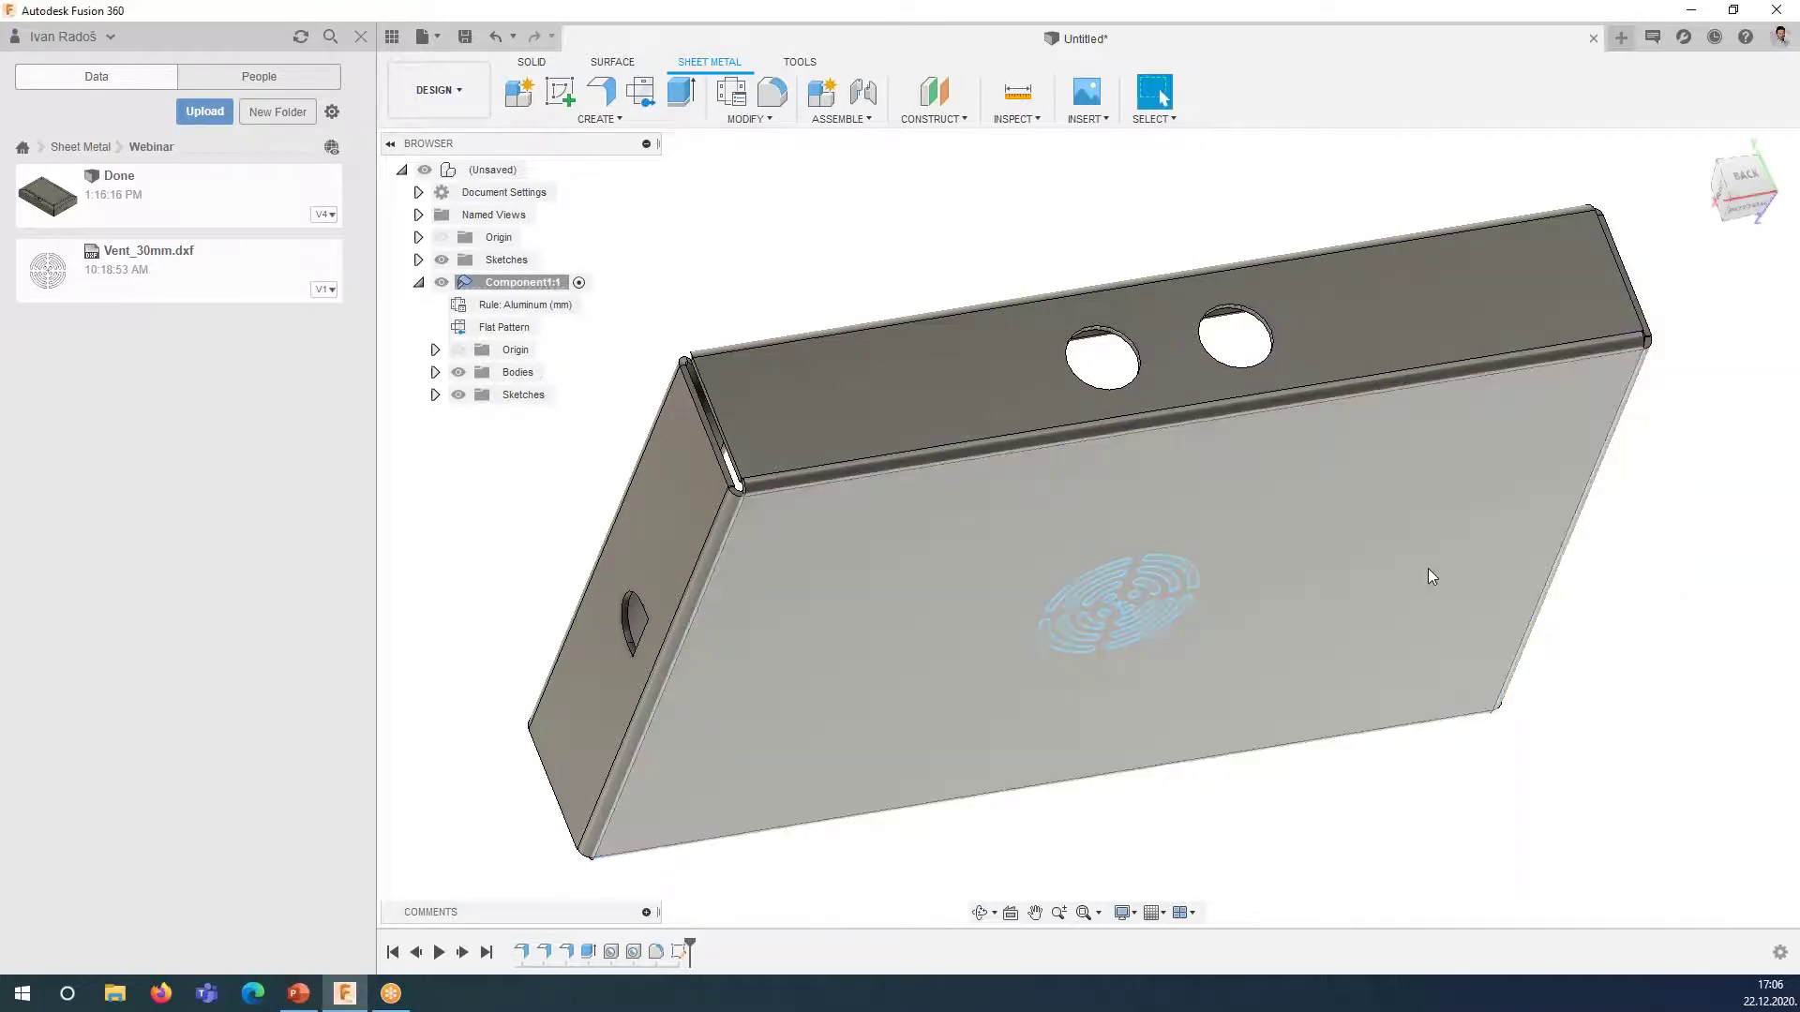
pyautogui.scroll(1, 1052, 607)
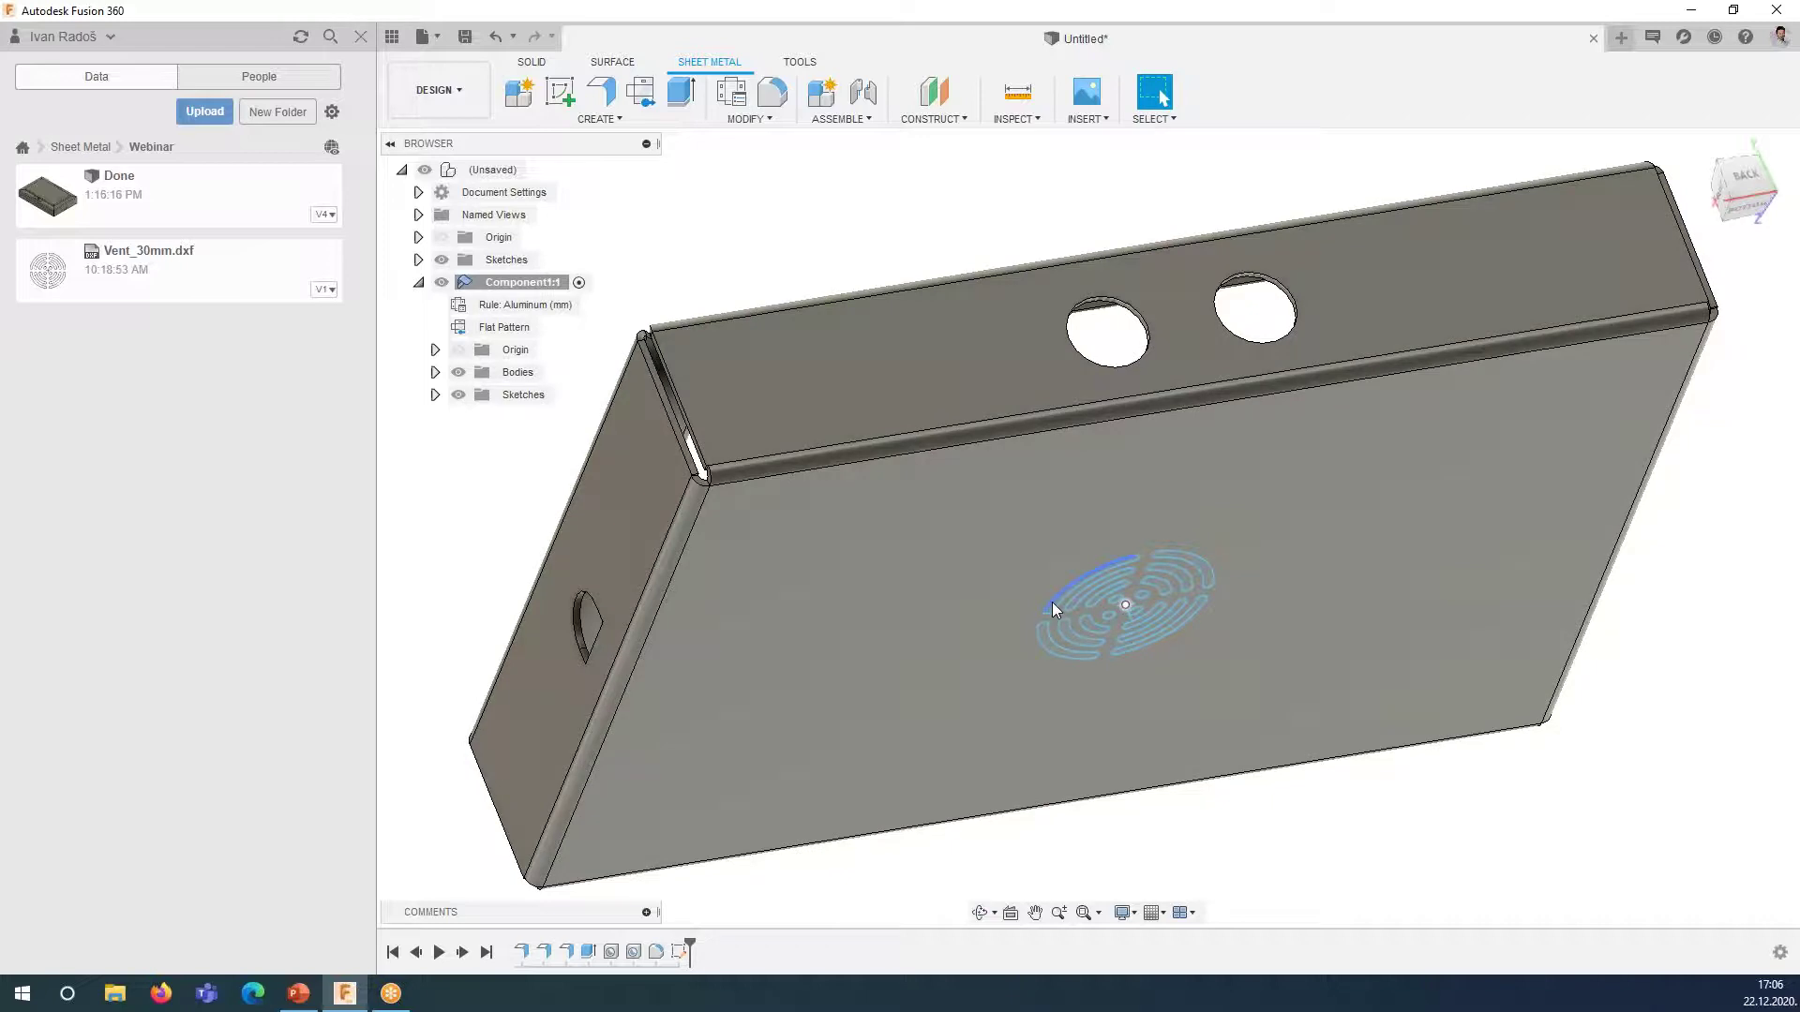
pyautogui.keyDown('shift'); pyautogui.moveTo(1052, 601); pyautogui.dragTo(941, 572, button='middle'); pyautogui.keyUp('shift')
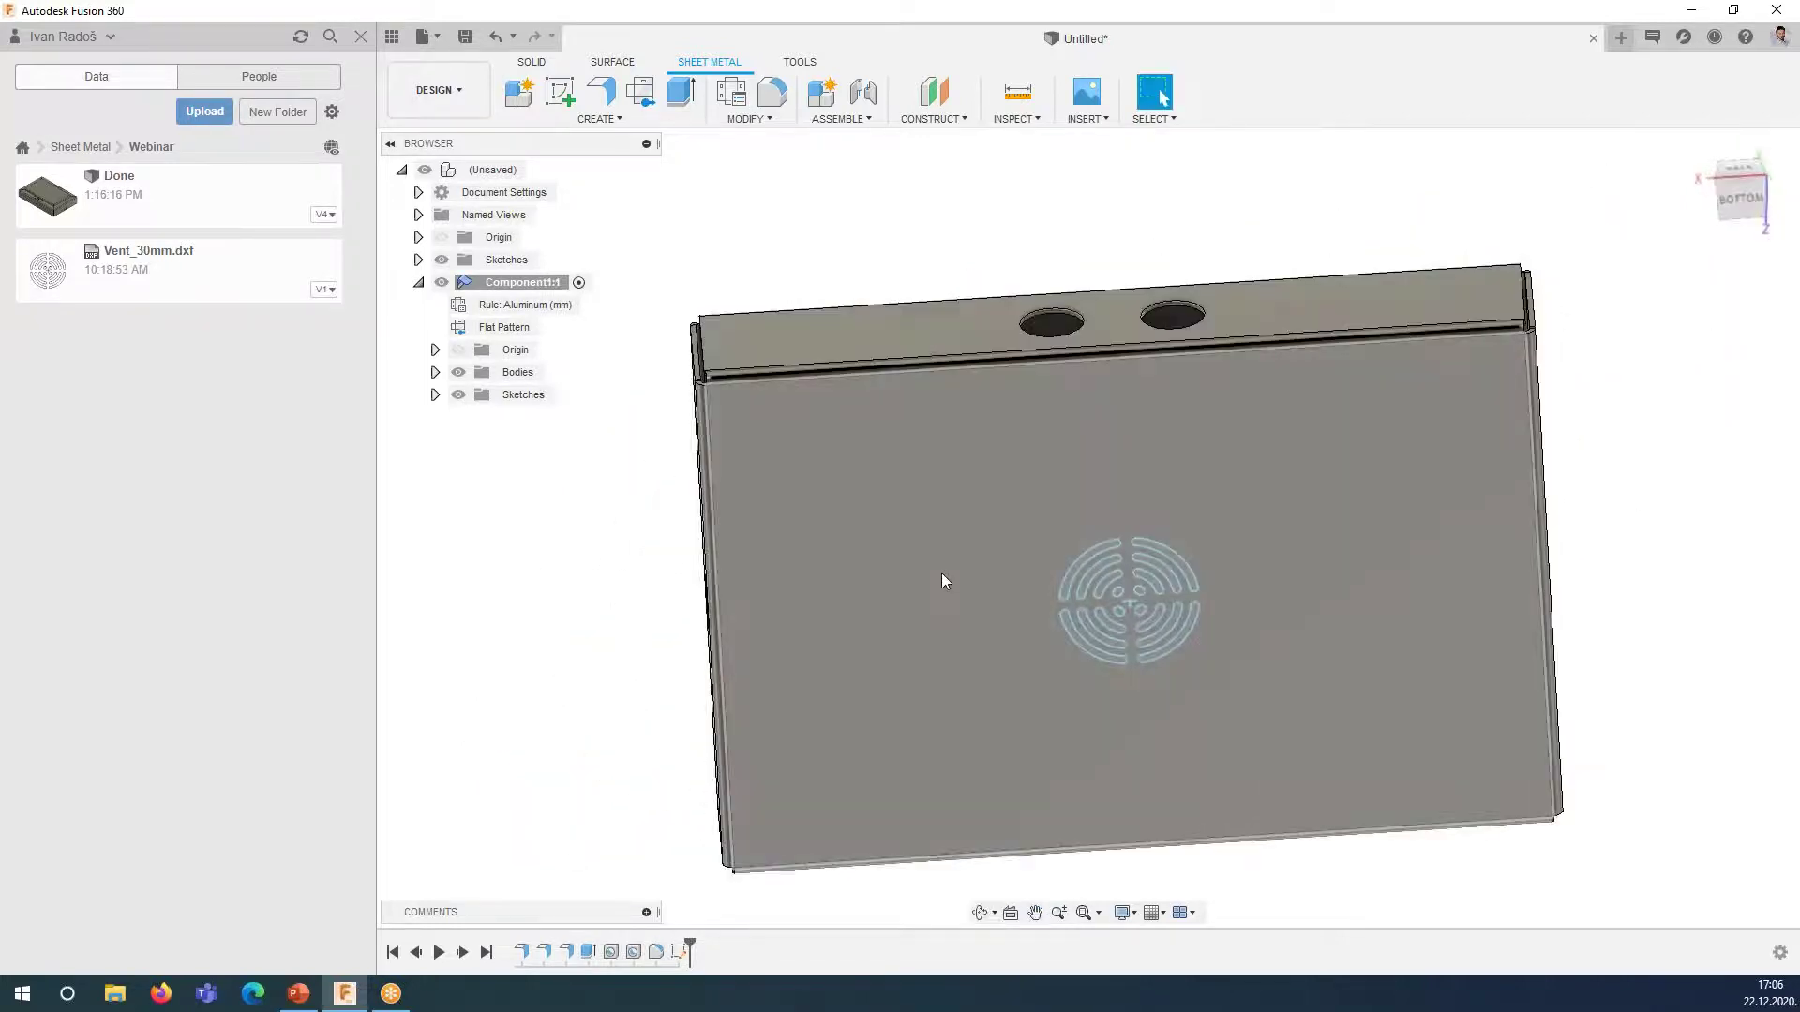
# - Start an extrude and select the outer vent arcs, central circle and right-hand slot profiles
pyautogui.click(682, 98)
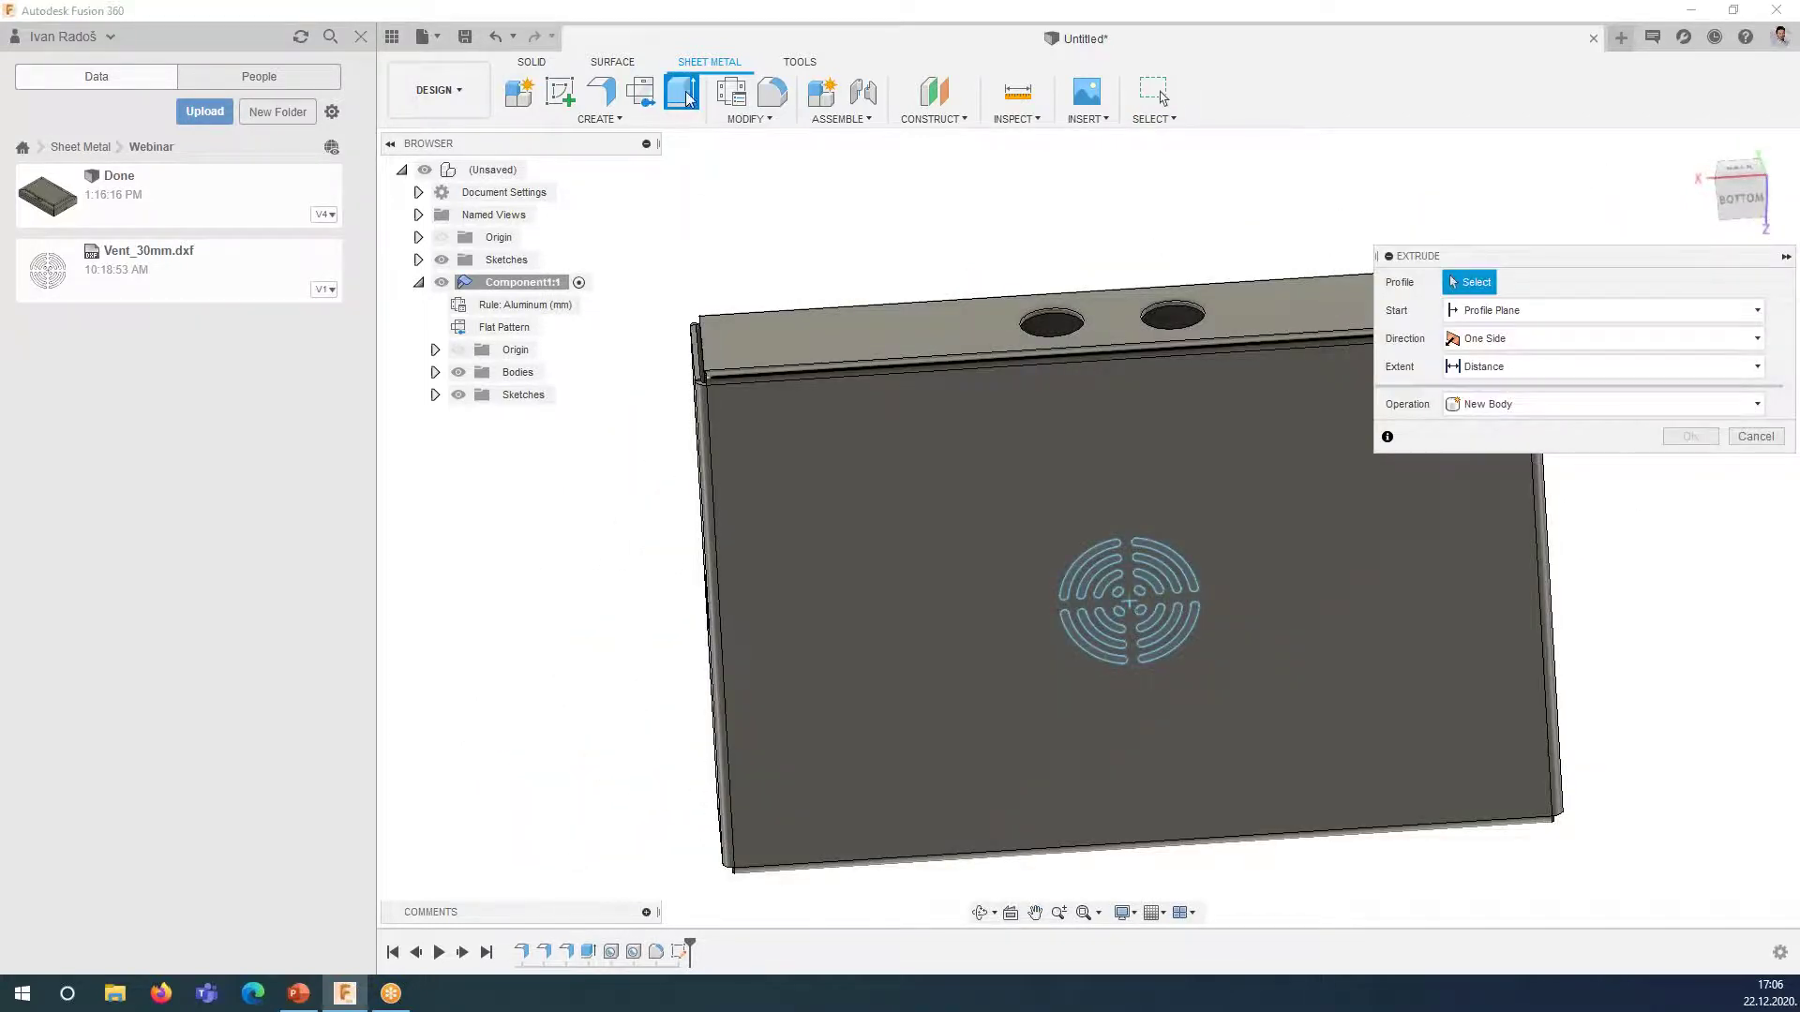
pyautogui.scroll(5, 1108, 572)
pyautogui.click(1078, 572)
pyautogui.click(1104, 645)
pyautogui.click(1106, 726)
pyautogui.click(1179, 789)
pyautogui.click(1318, 714)
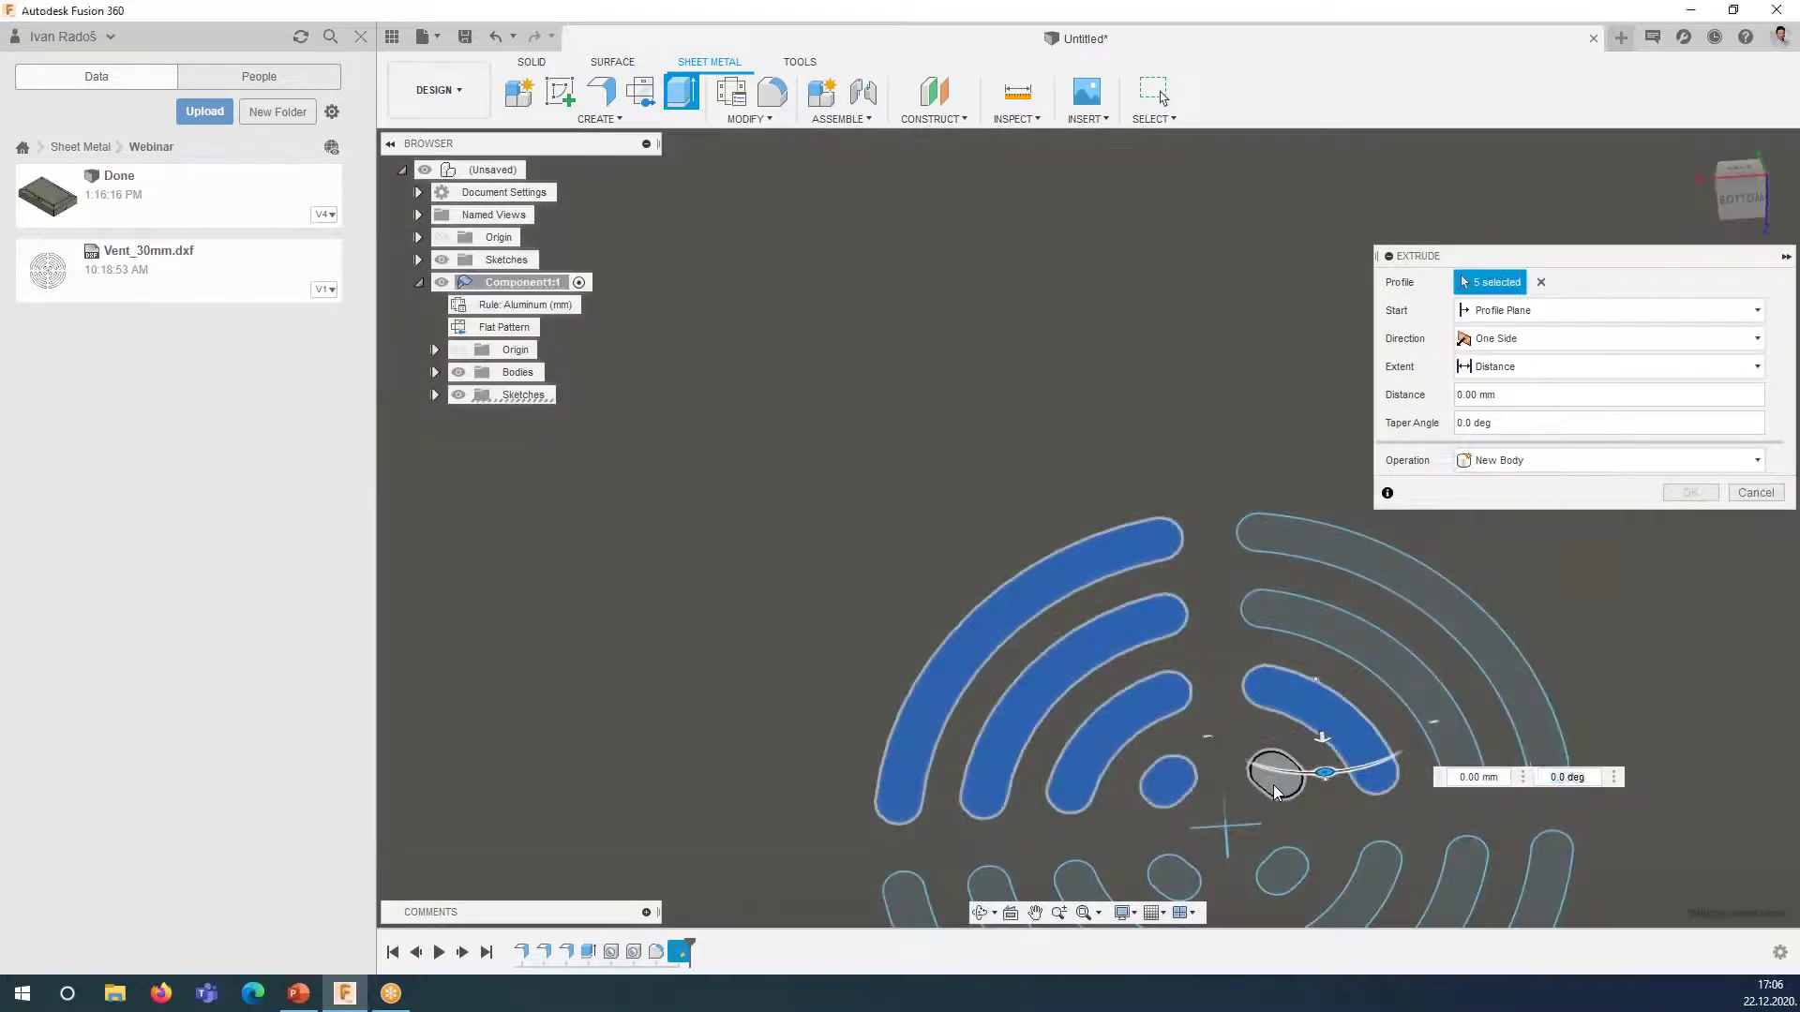
pyautogui.click(1274, 782)
pyautogui.click(1365, 651)
pyautogui.click(1325, 557)
# - Add the remaining oval, inner, left and lower vent slot profiles to the selection
pyautogui.moveTo(1315, 599); pyautogui.dragTo(1156, 502, button='middle')
pyautogui.click(1159, 471)
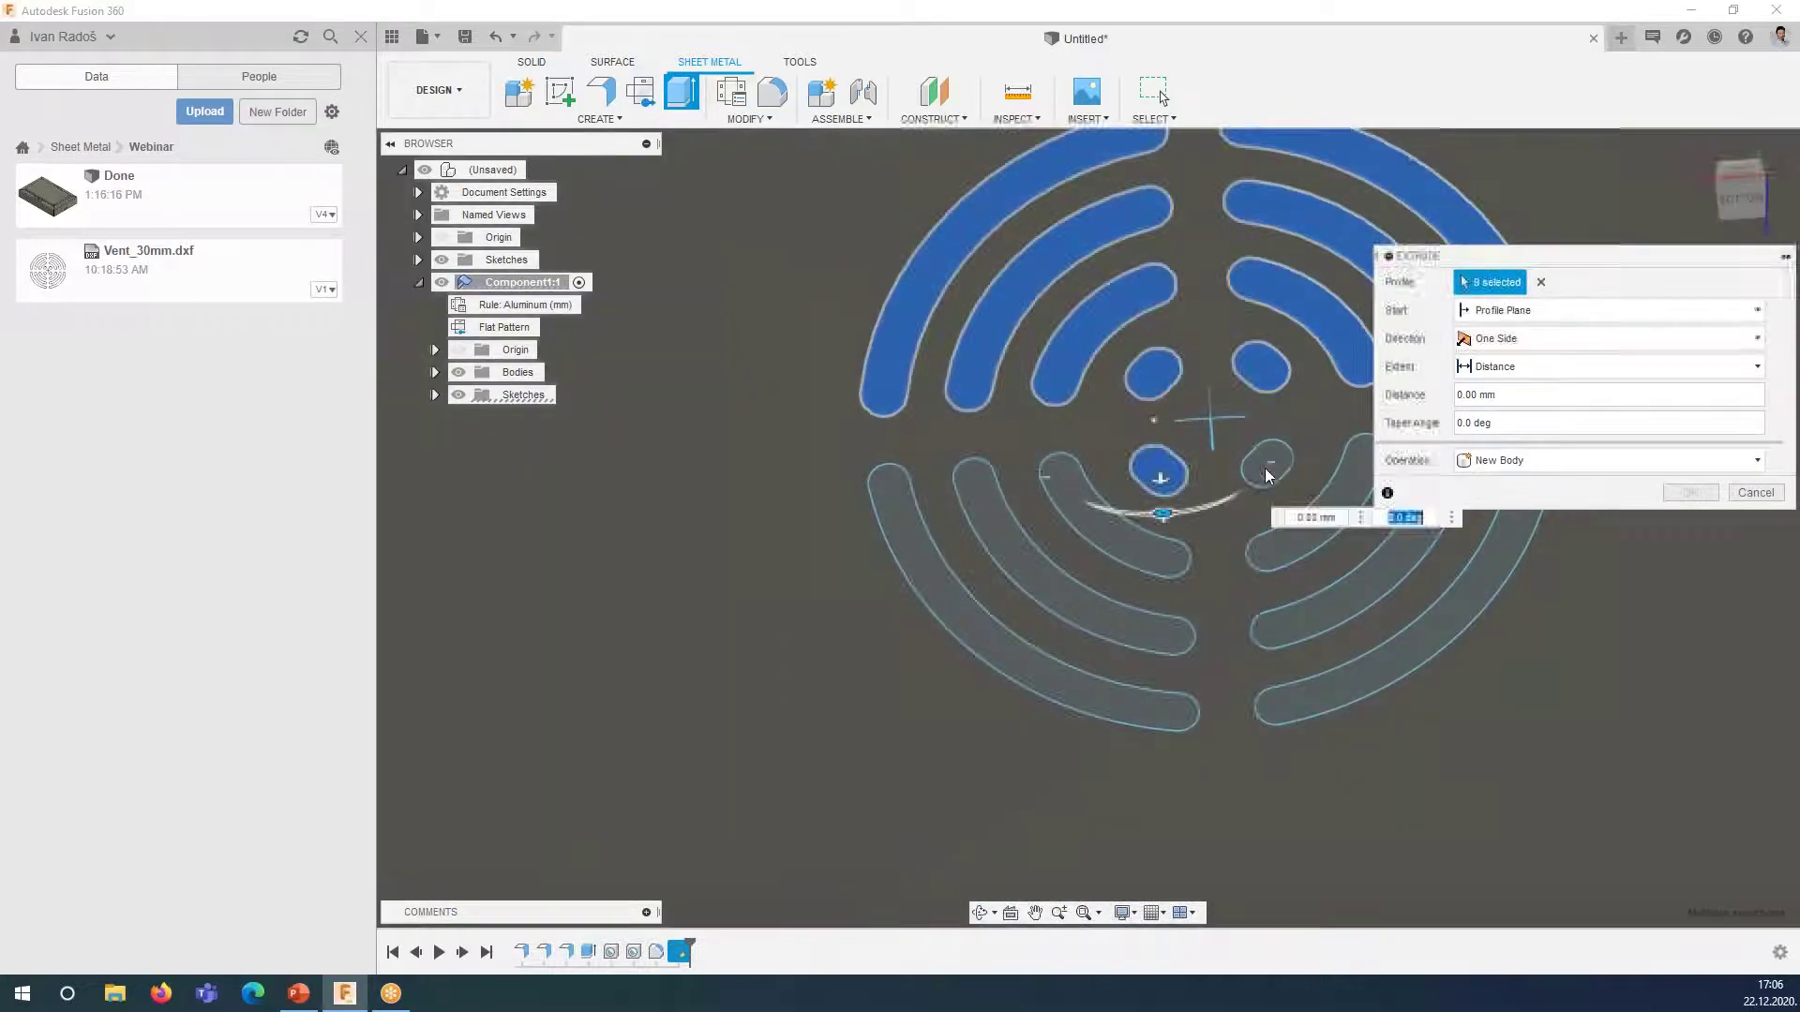
pyautogui.click(1267, 462)
pyautogui.click(1271, 556)
pyautogui.click(1161, 559)
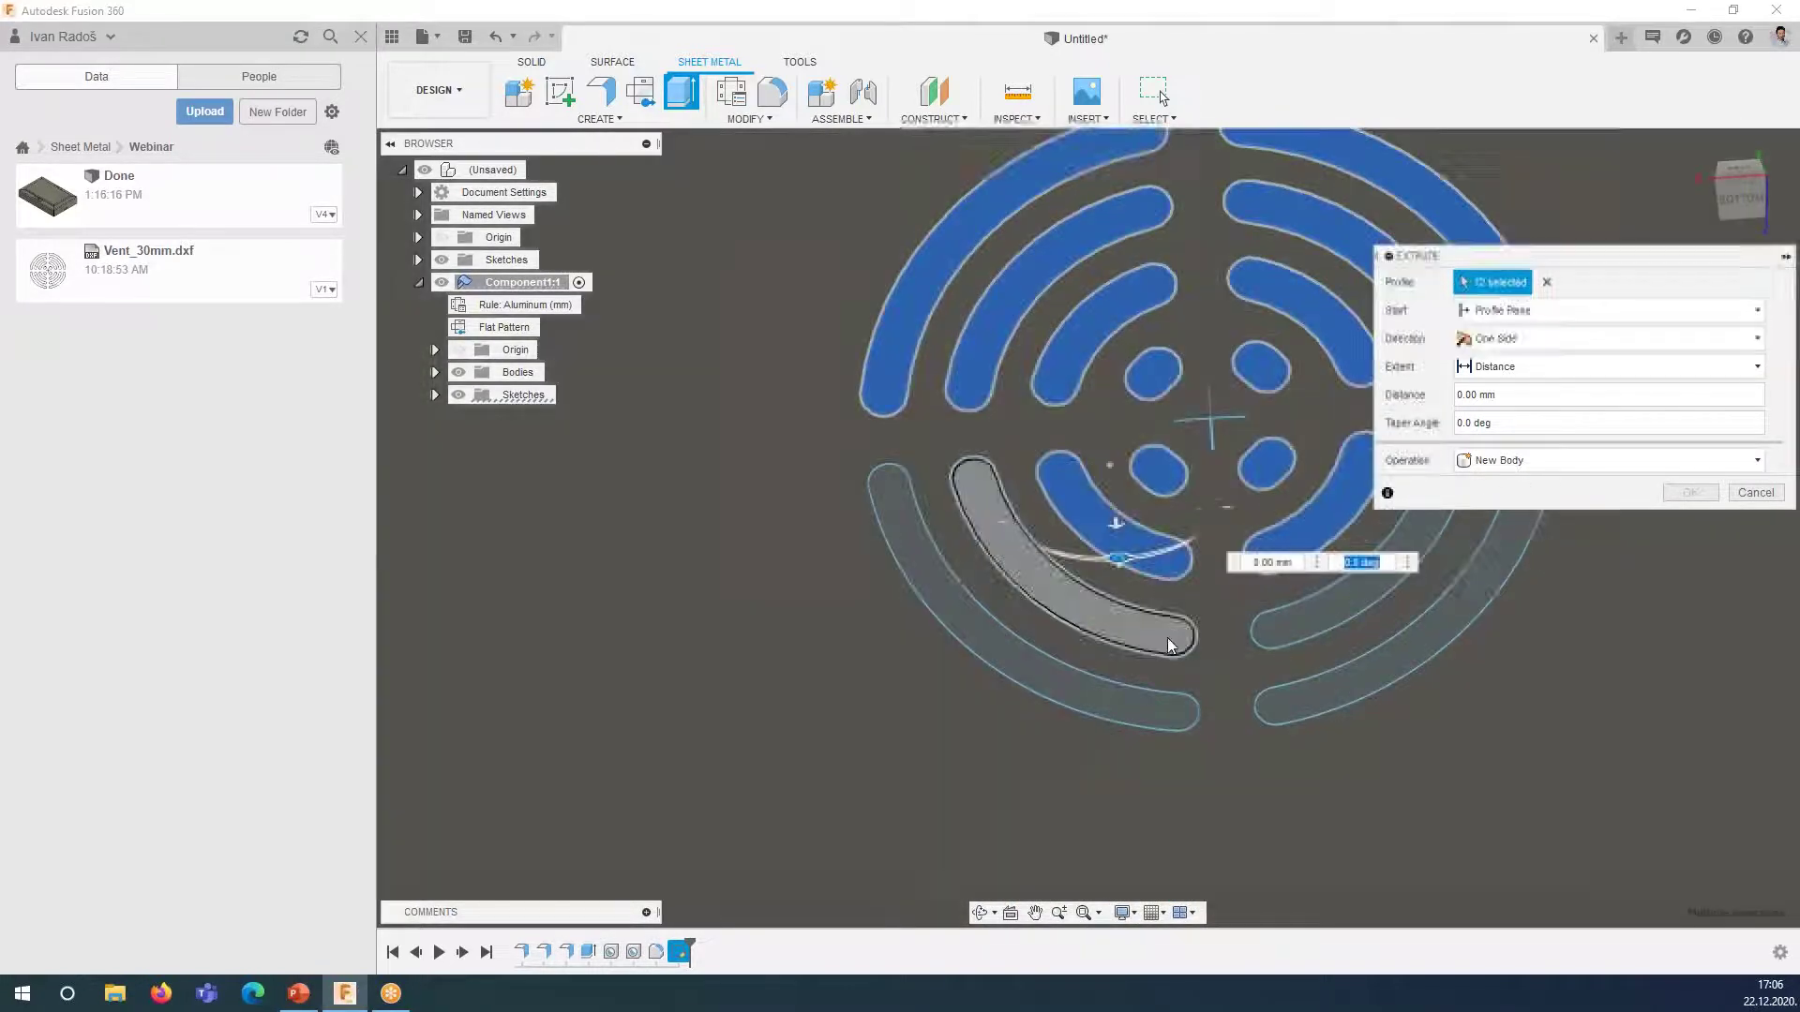
pyautogui.click(1170, 627)
pyautogui.click(1269, 639)
pyautogui.click(1283, 717)
pyautogui.click(937, 600)
# - Set the extrude distance to THK and the operation to Cut
pyautogui.scroll(-5, 933, 635)
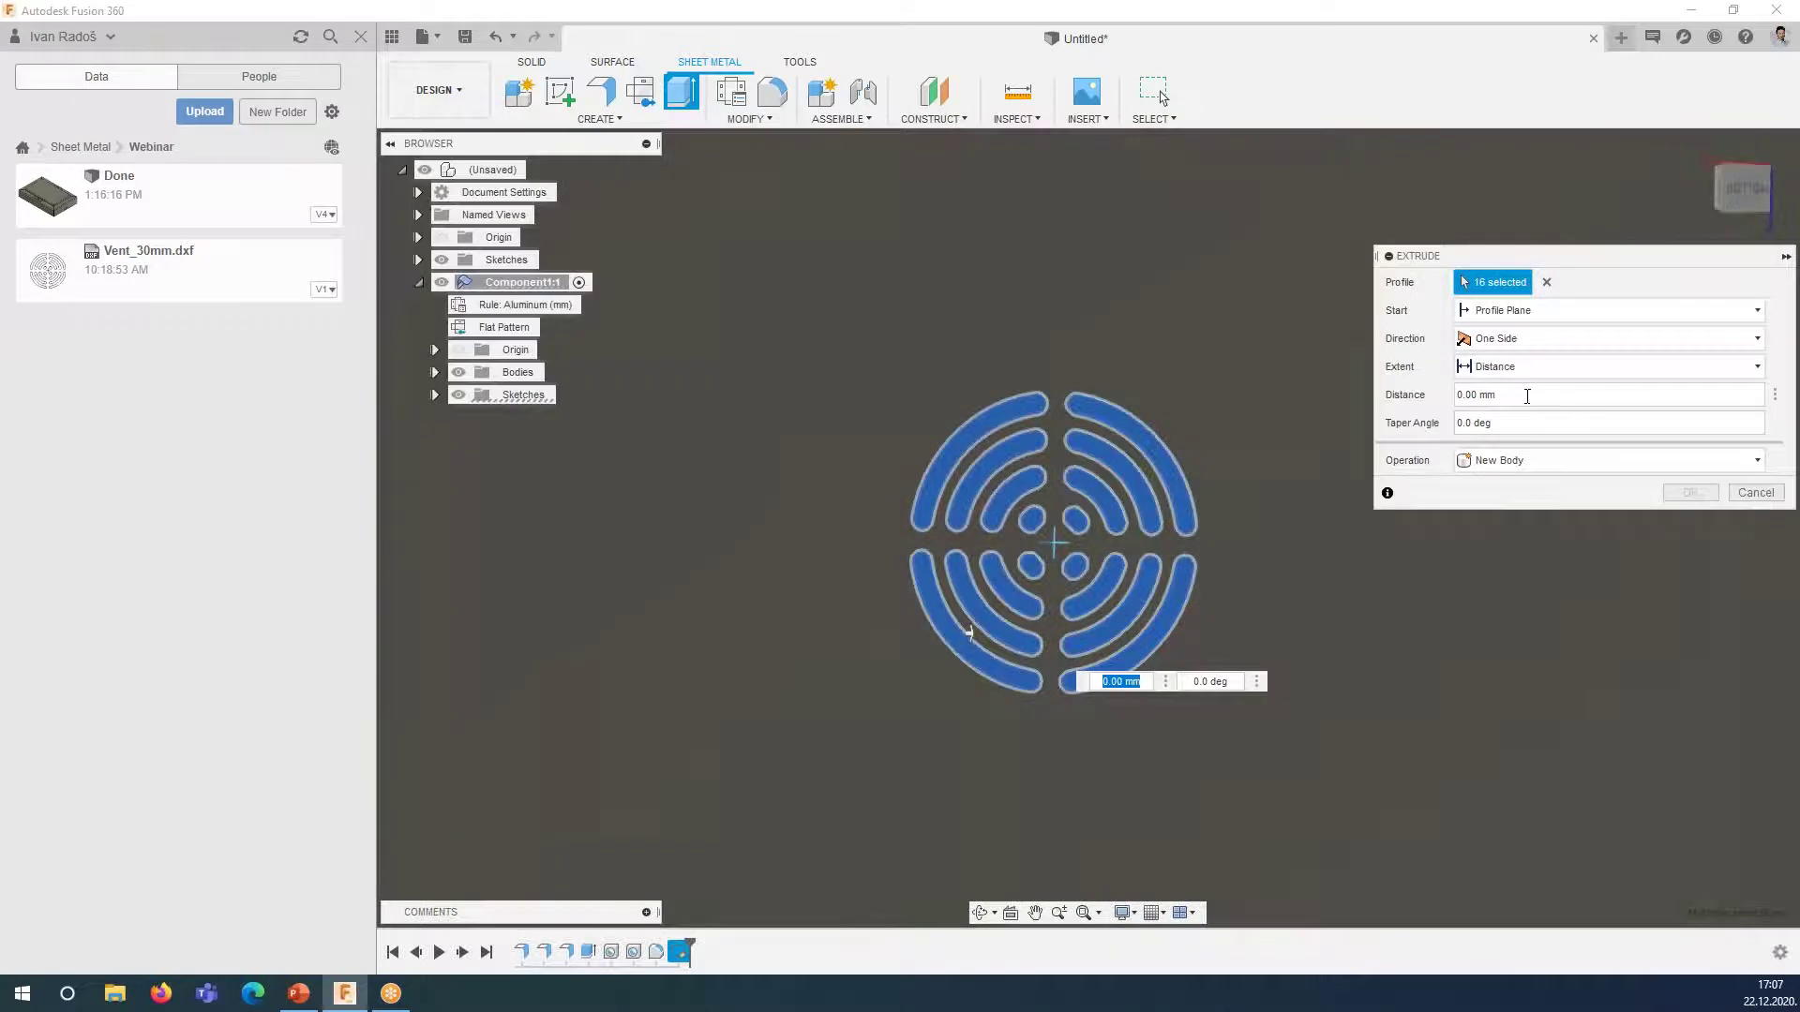
pyautogui.write('T')
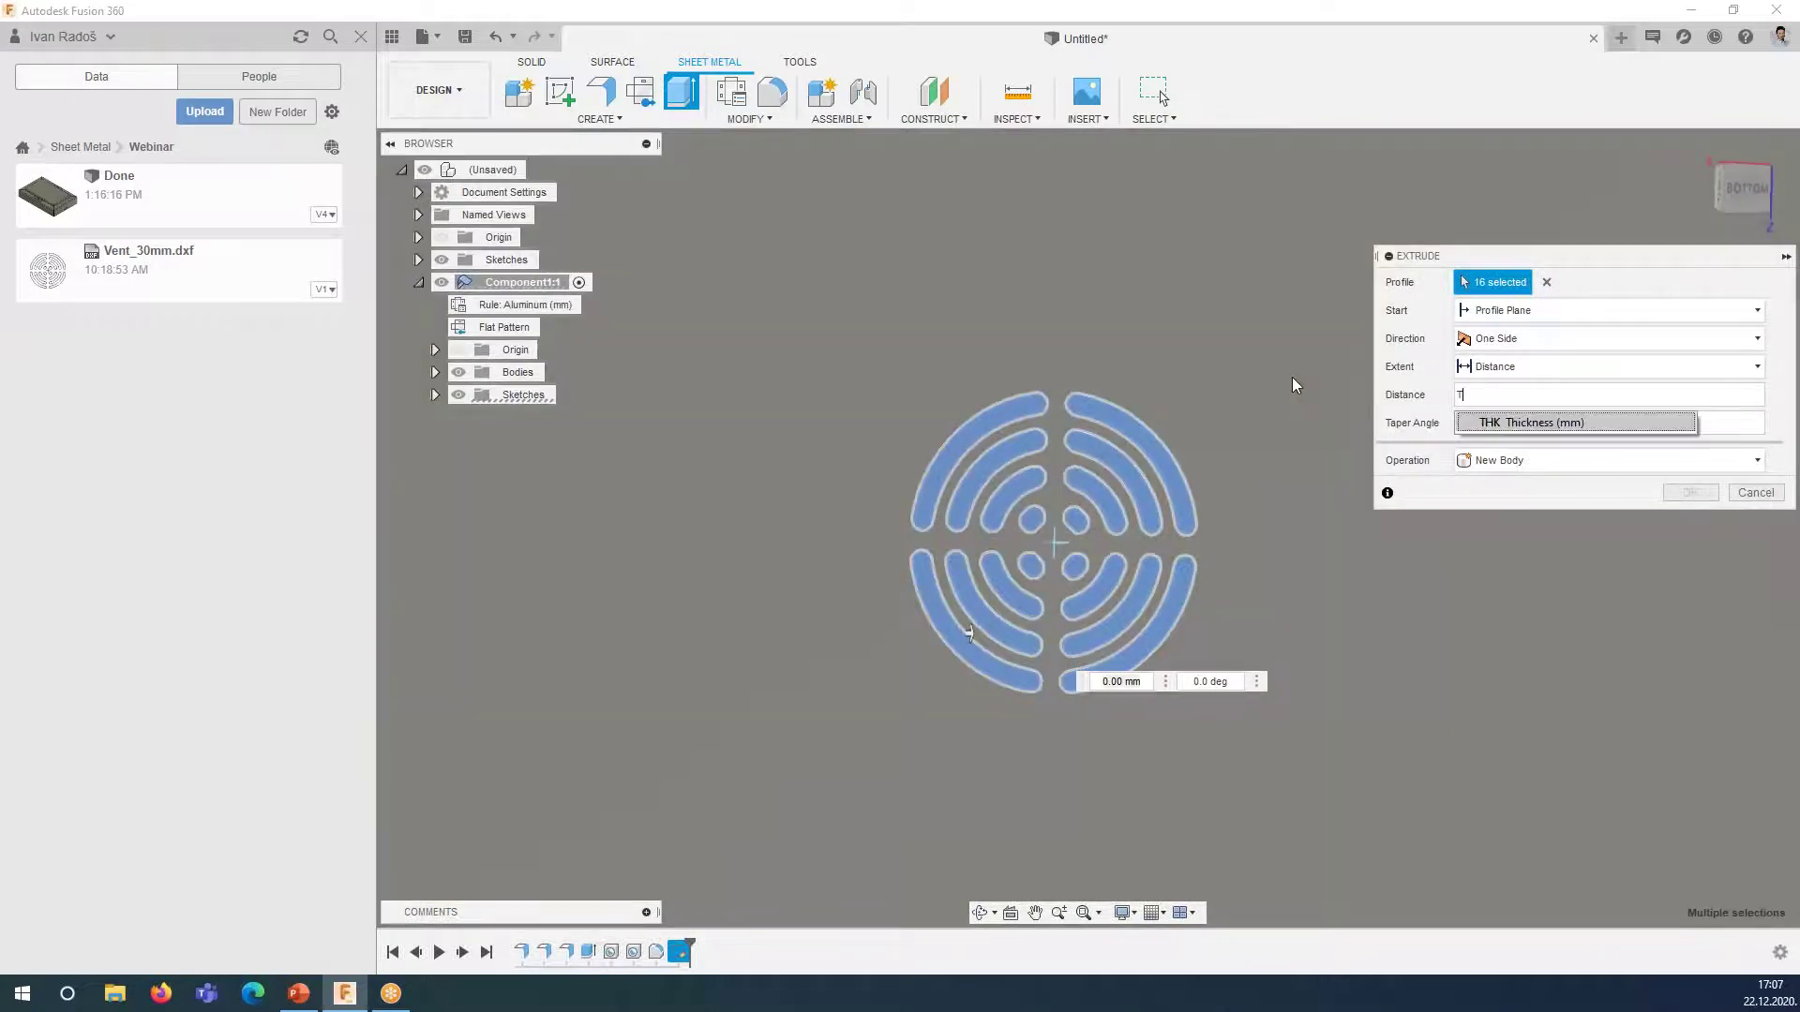
pyautogui.click(1609, 424)
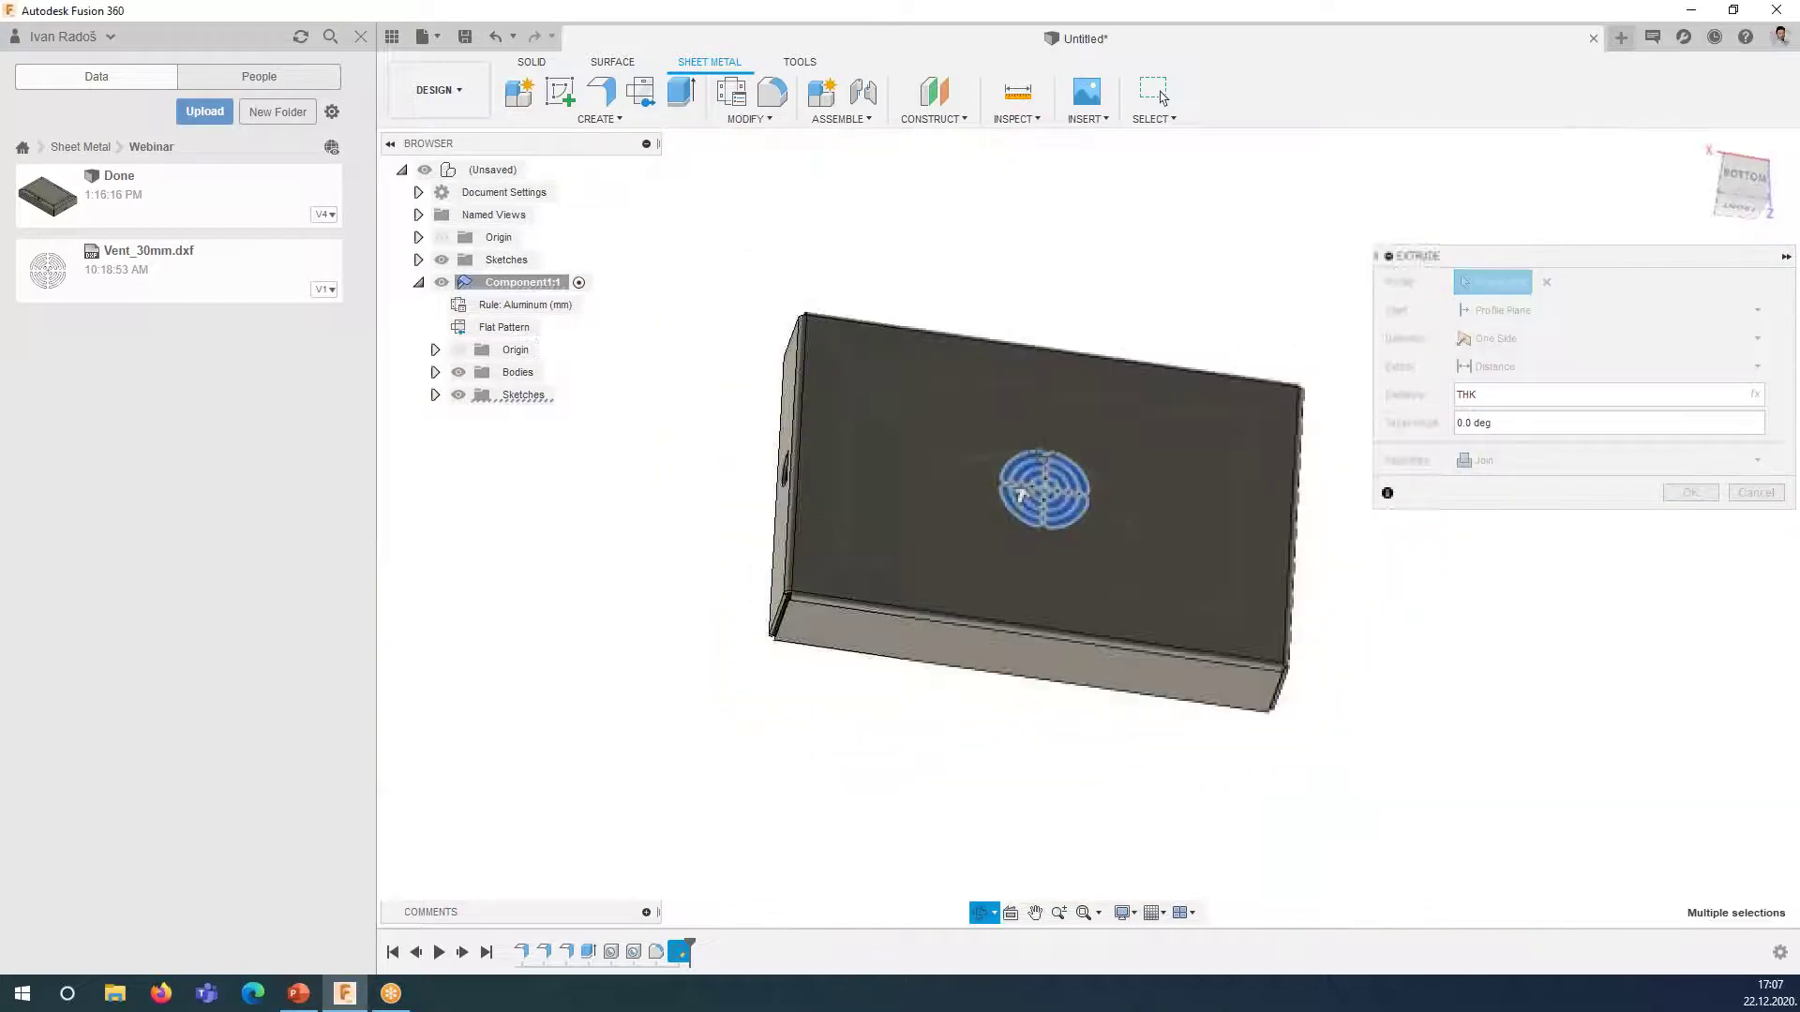
pyautogui.click(1471, 459)
pyautogui.click(1476, 504)
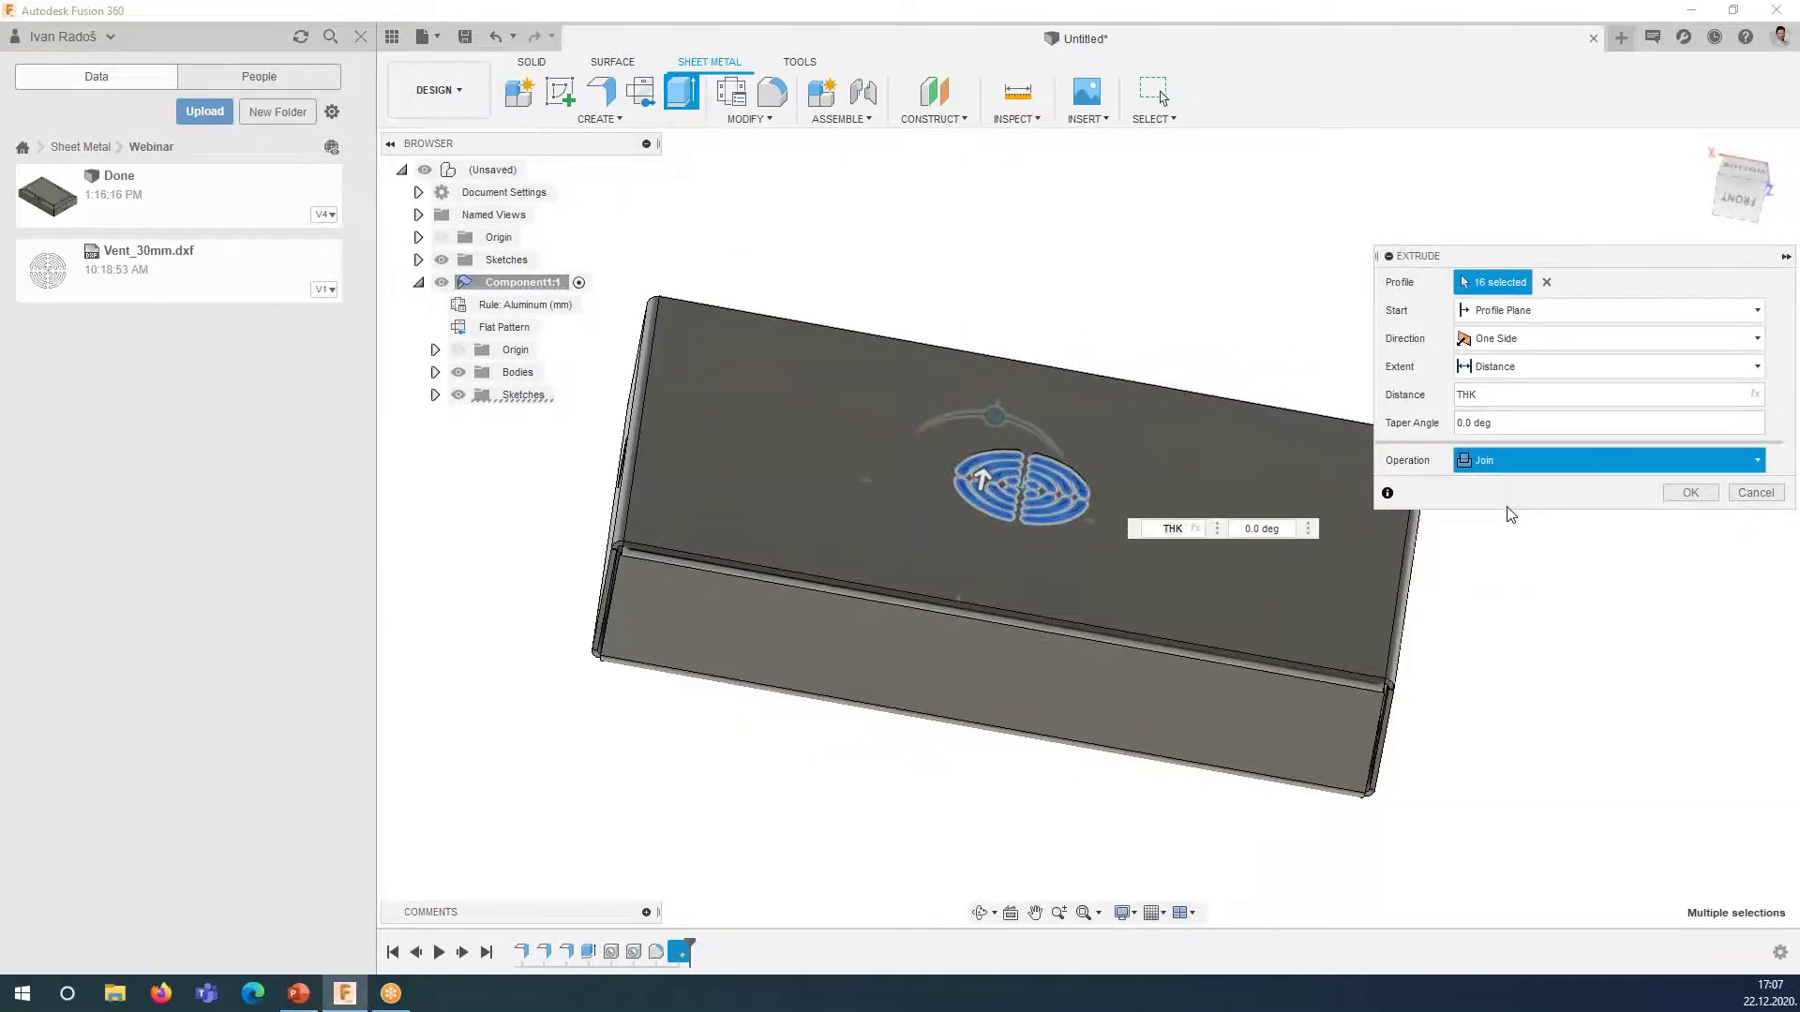
# - Reverse the cut distance to -THK and confirm the vent cut through the panel
pyautogui.scroll(3, 980, 483)
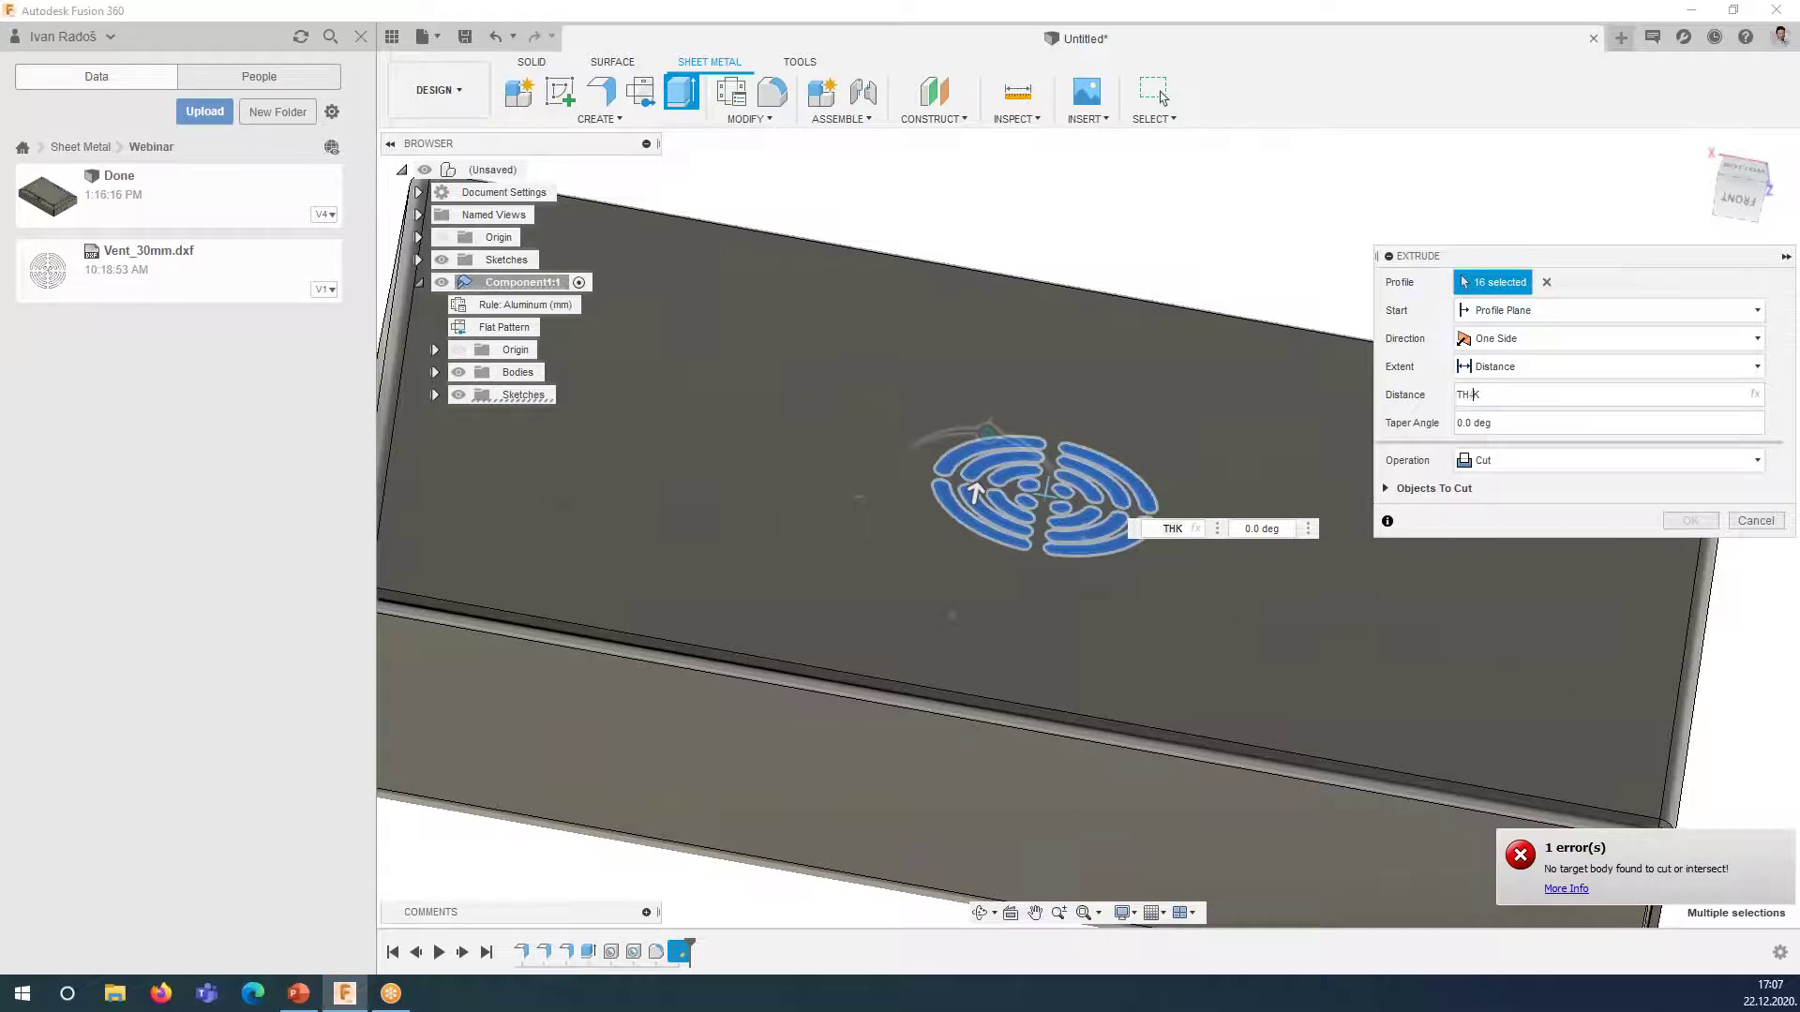
pyautogui.write('K')
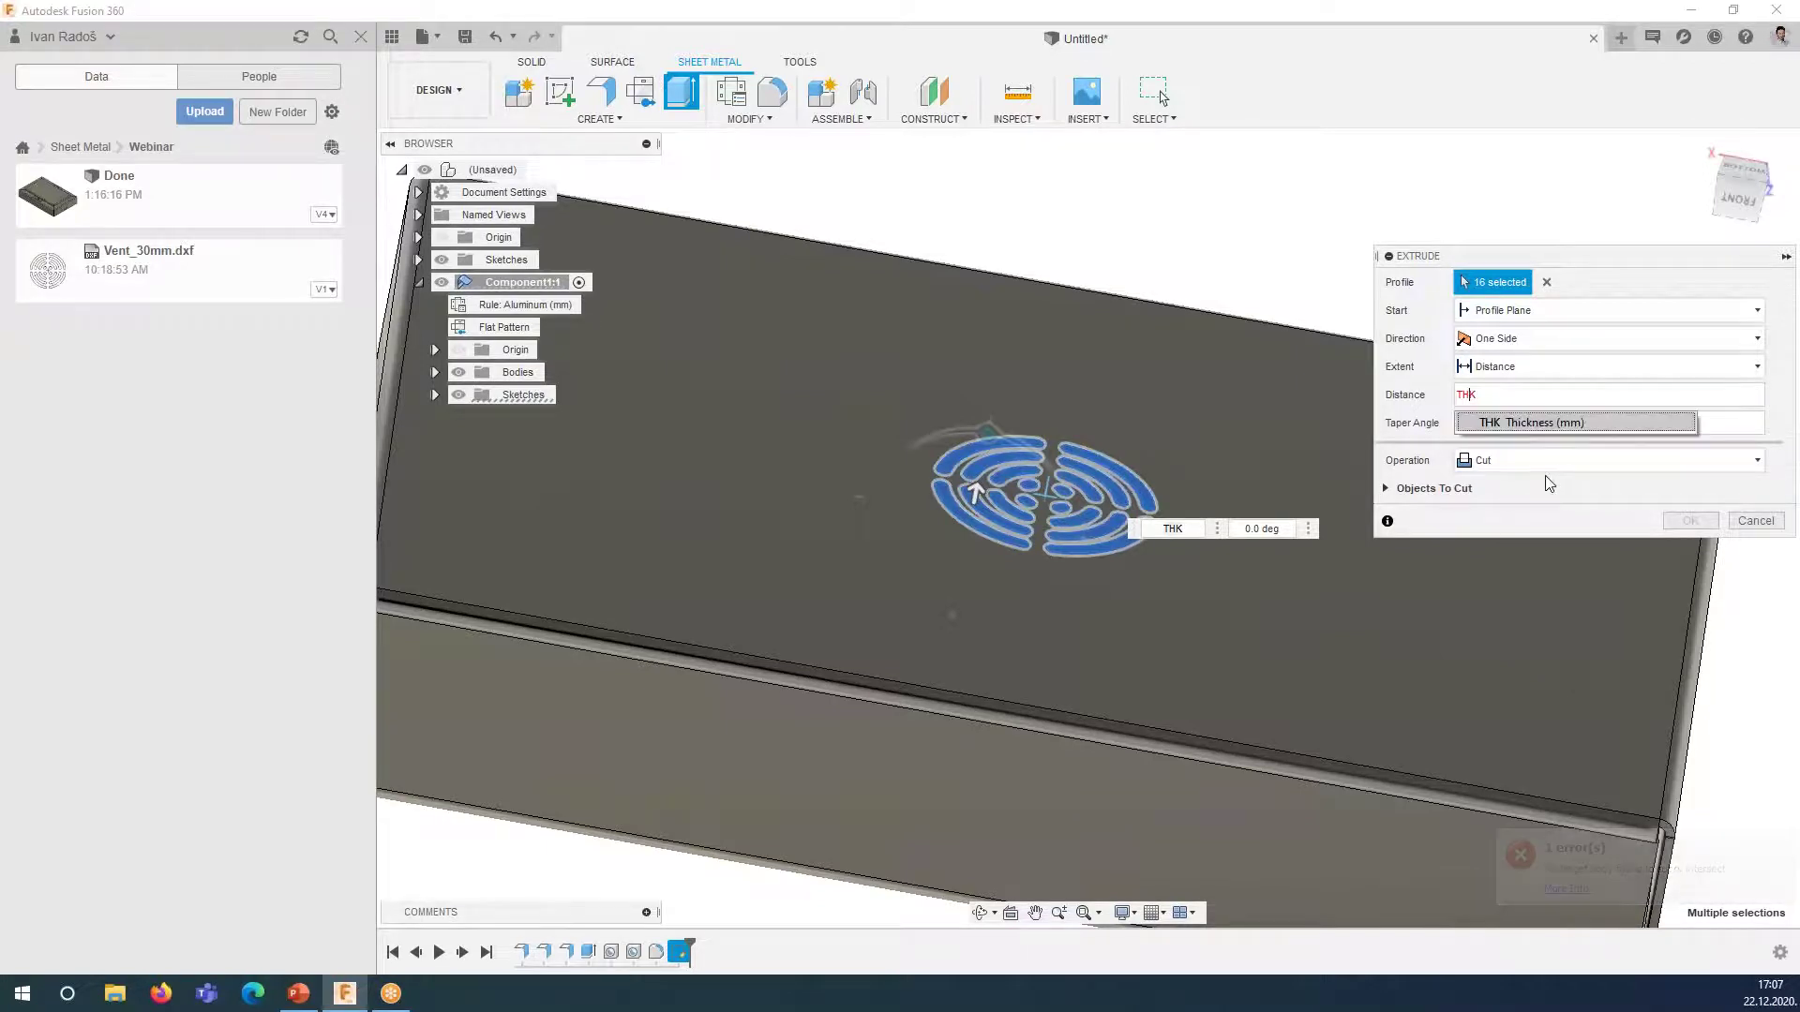
pyautogui.press('Return')
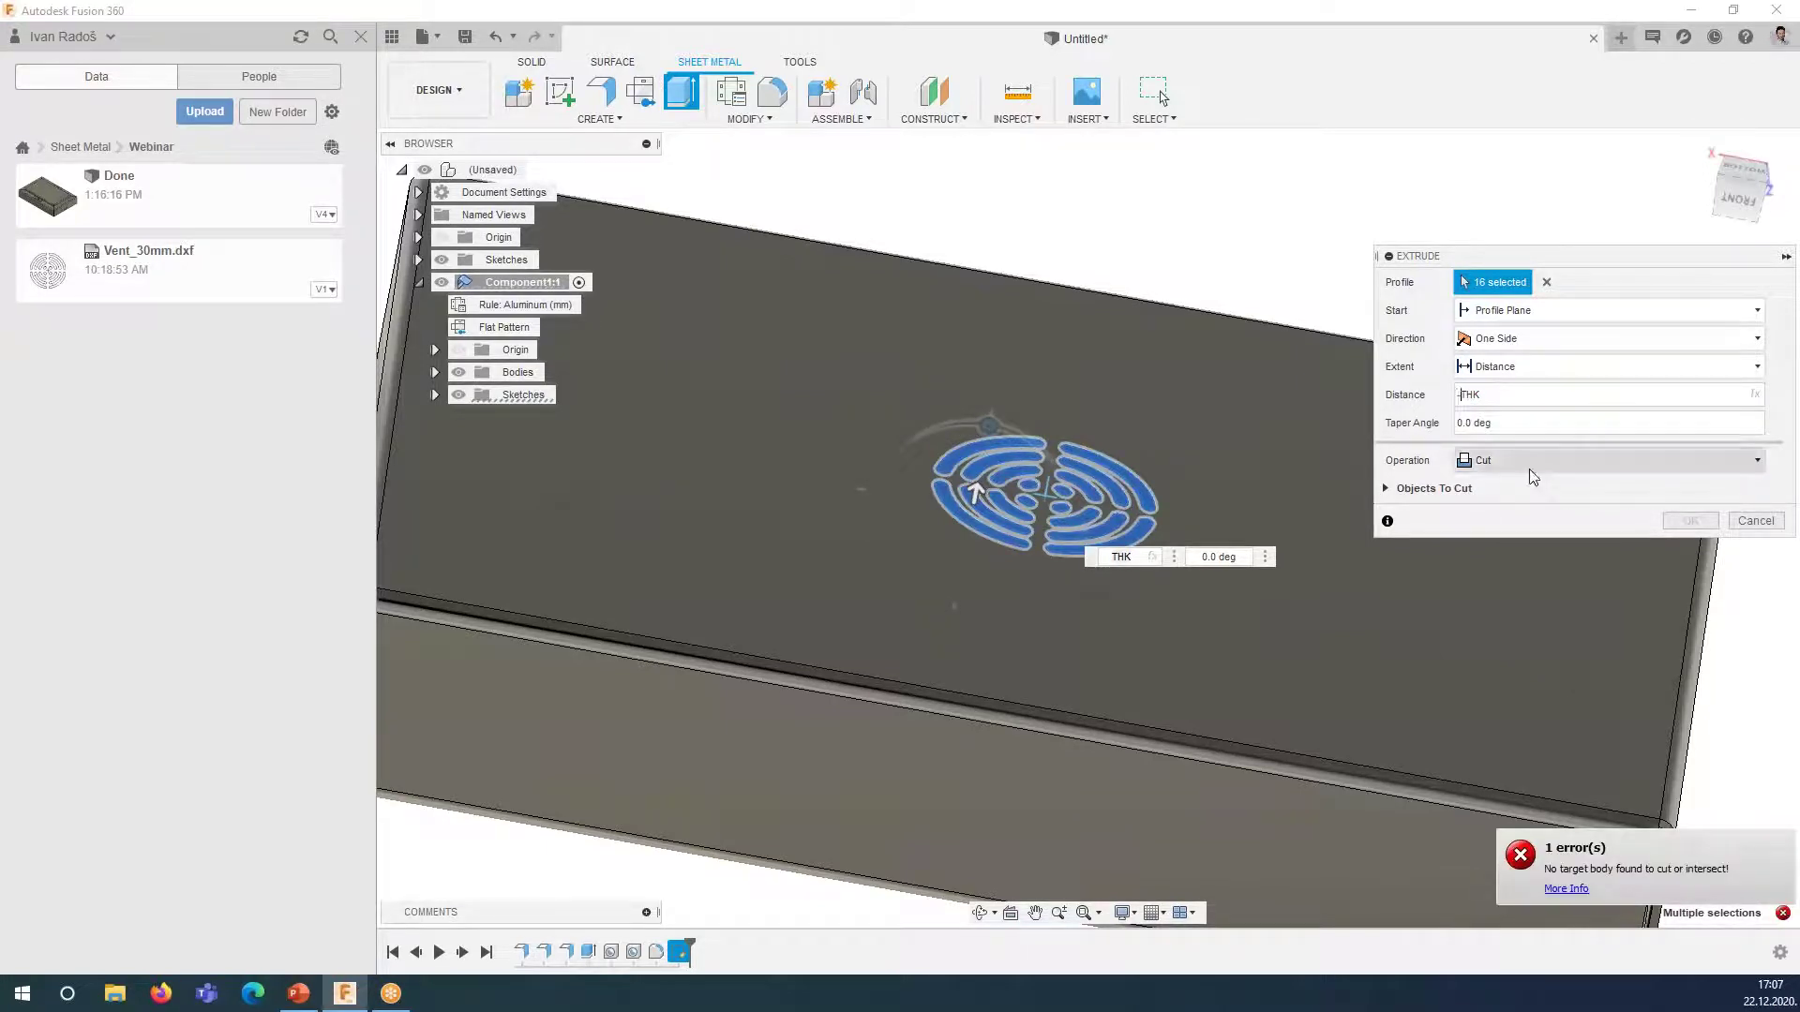
pyautogui.write('-')
pyautogui.scroll(1, 1019, 475)
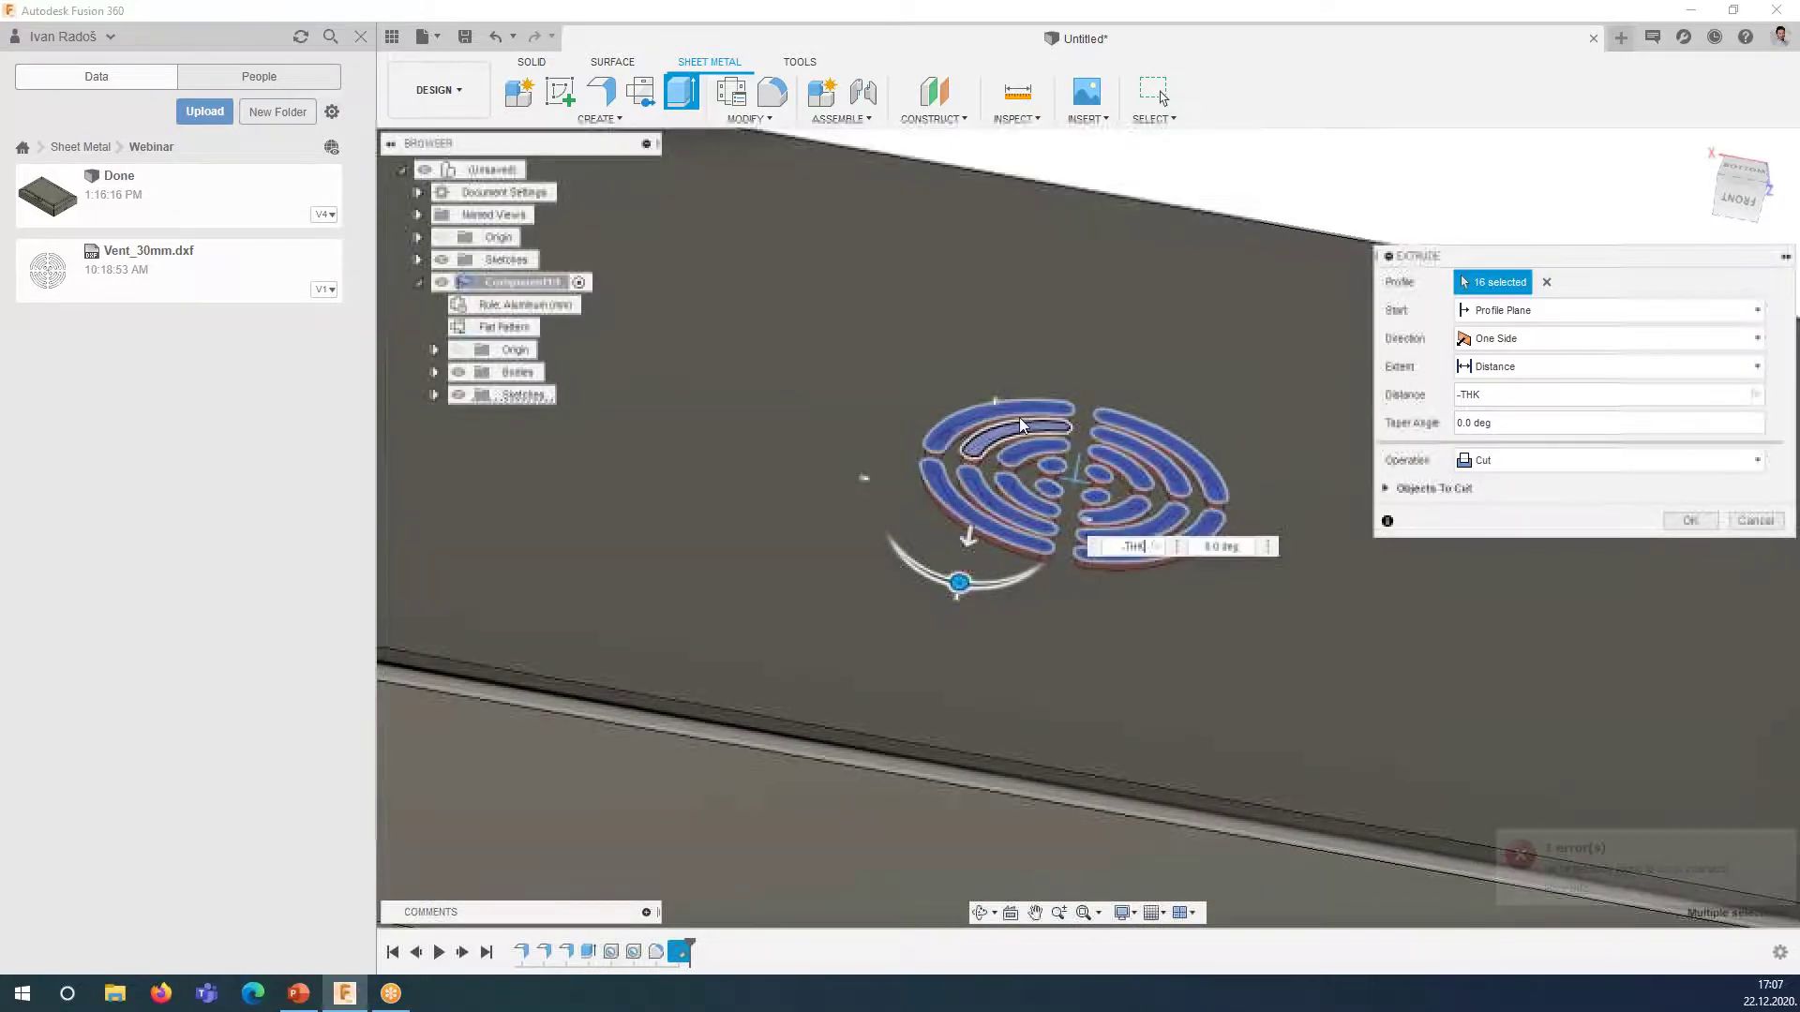
pyautogui.keyDown('shift'); pyautogui.moveTo(1020, 475); pyautogui.dragTo(965, 403, button='middle'); pyautogui.keyUp('shift')
pyautogui.scroll(4, 960, 396)
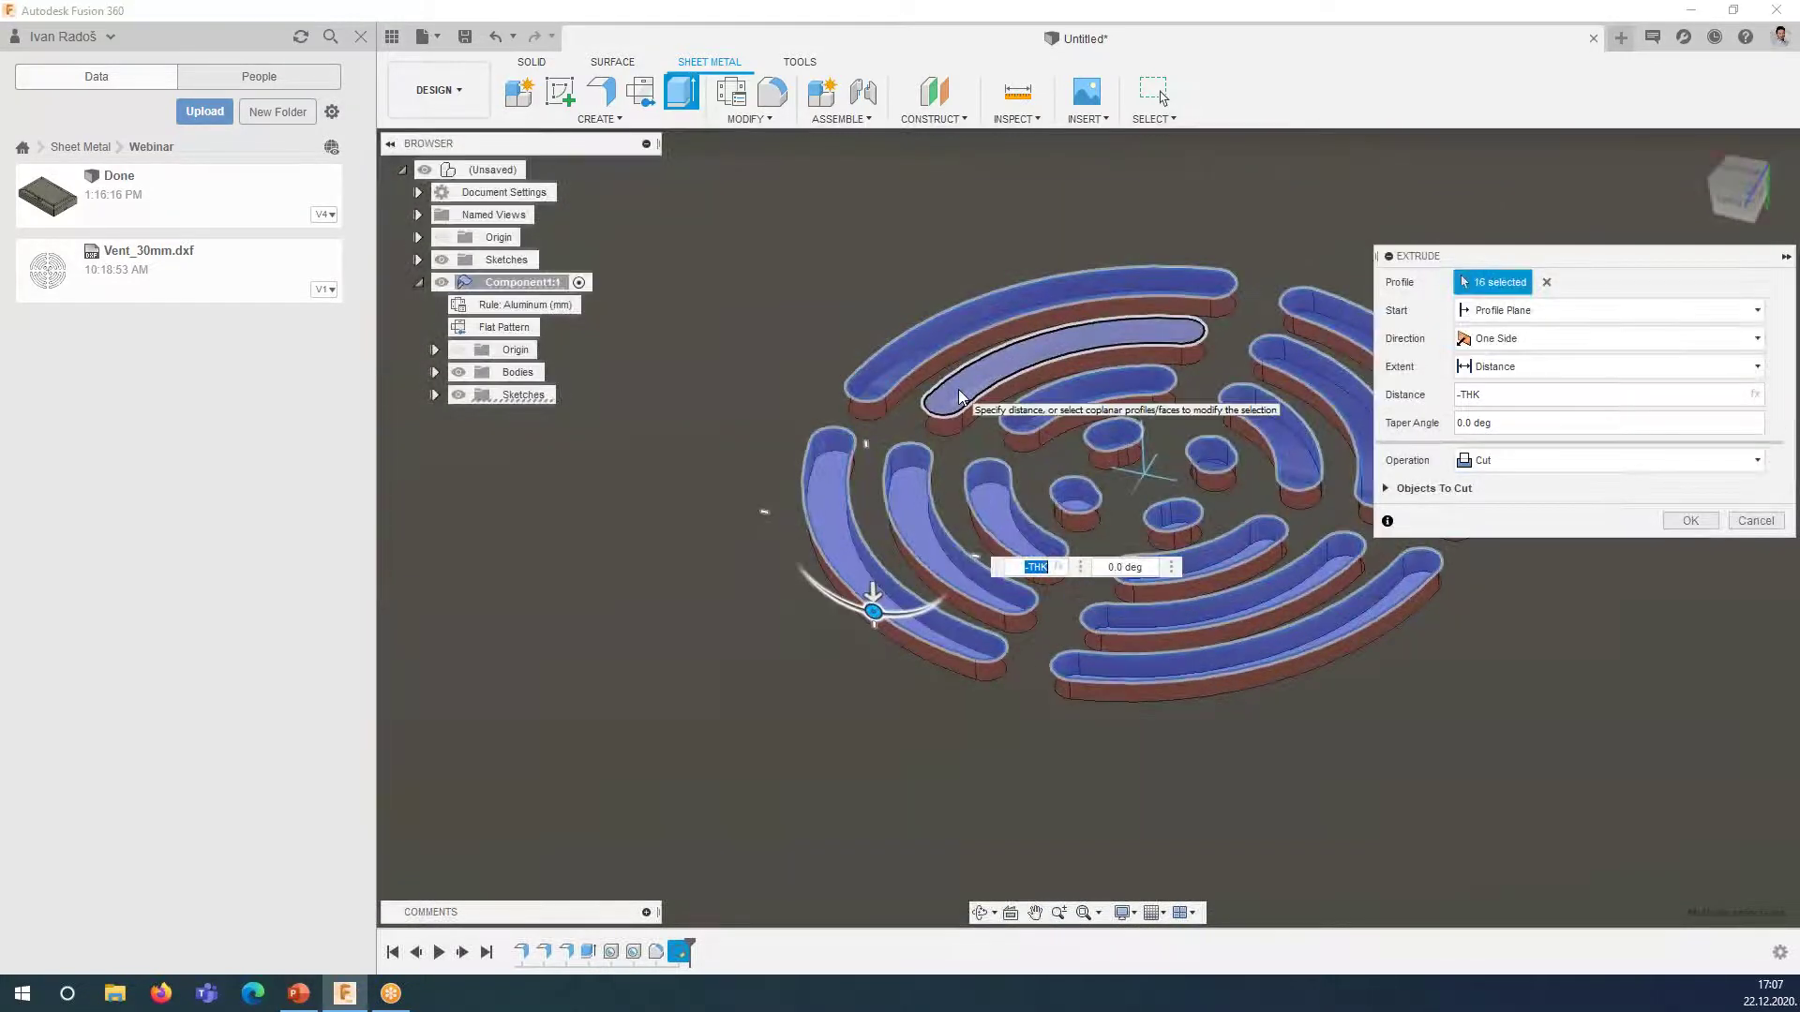
pyautogui.moveTo(1063, 441); pyautogui.dragTo(975, 461, button='middle')
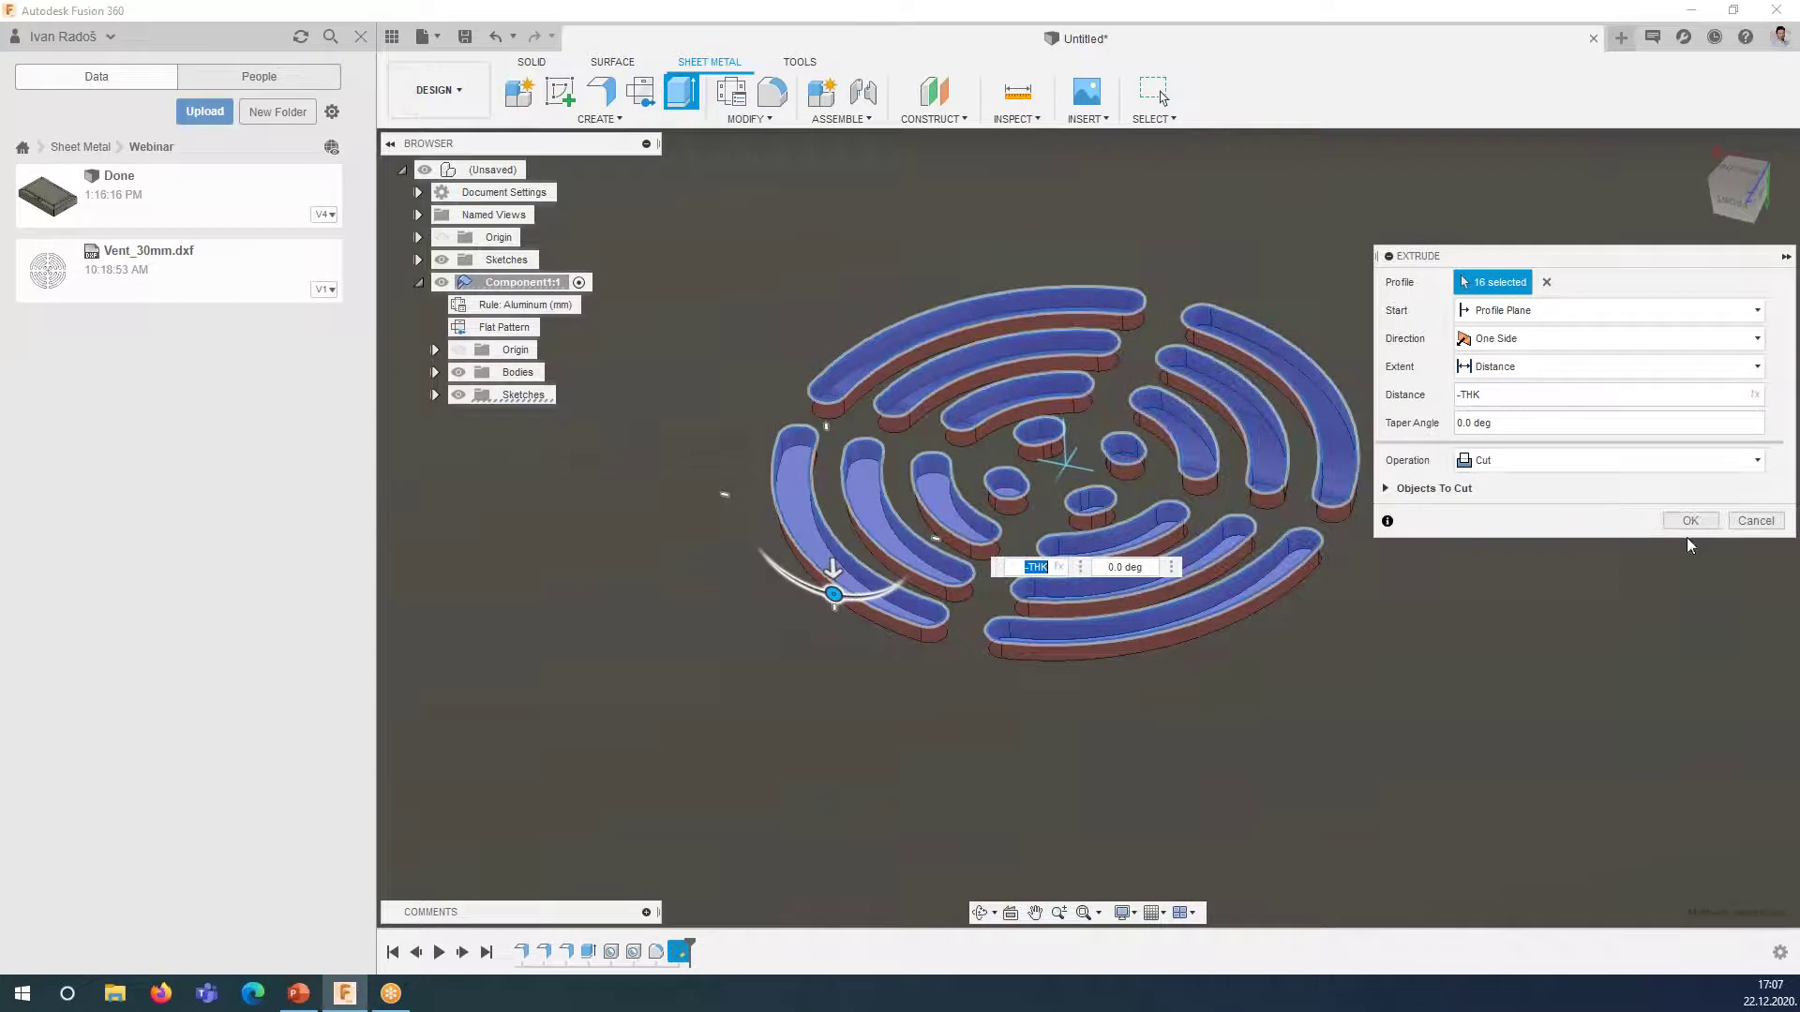
pyautogui.click(1689, 522)
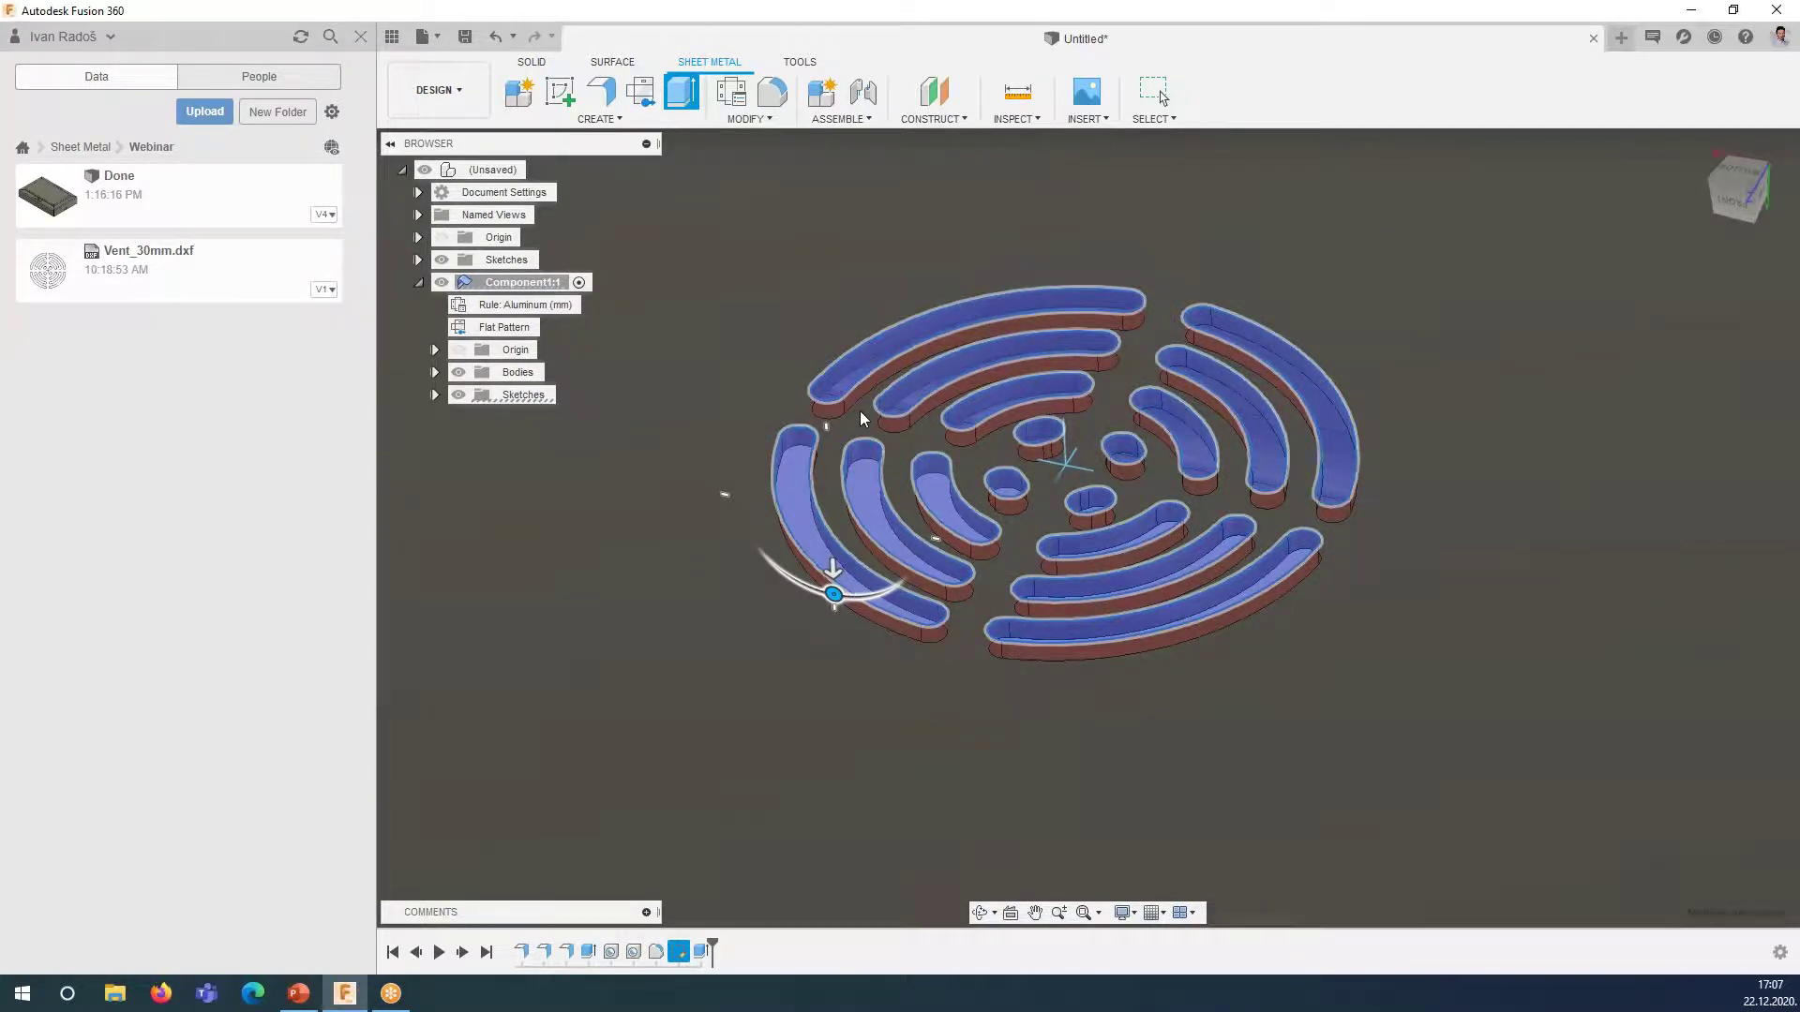
pyautogui.scroll(-5, 949, 397)
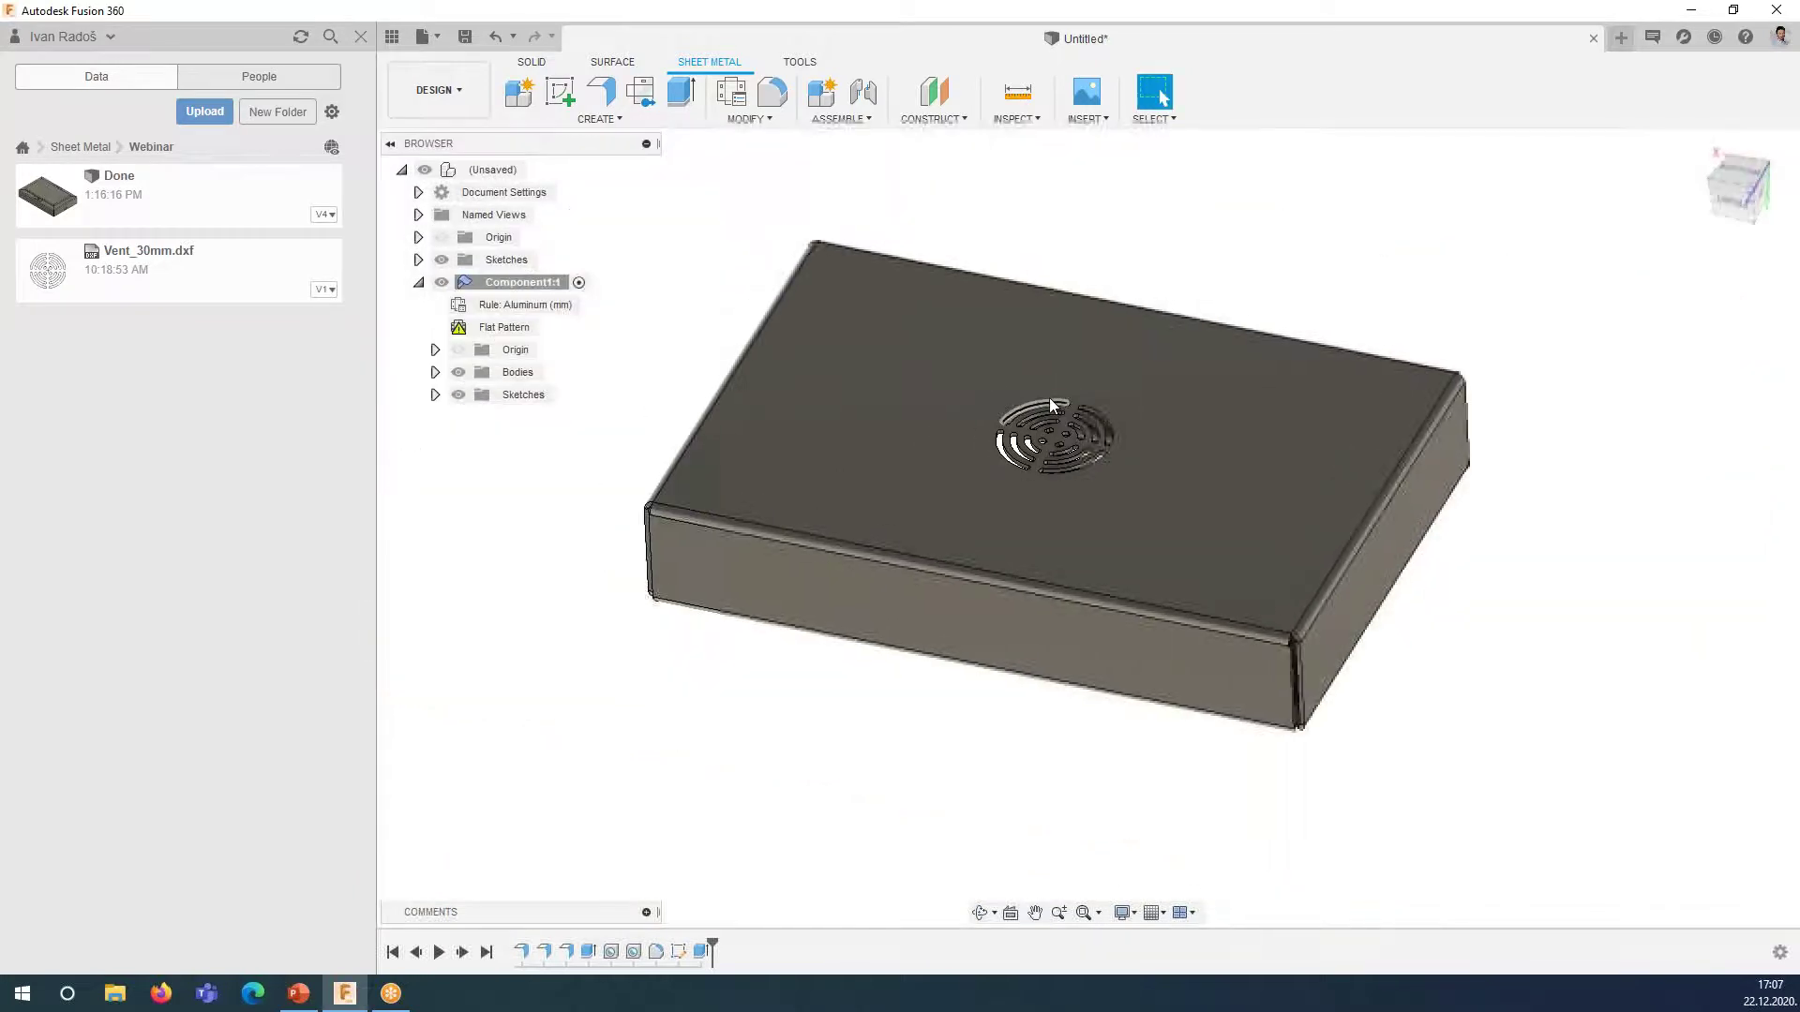
# - Activate the top-level (Unsaved) design instead of Component1:1 and view the vented box
pyautogui.click(981, 912)
pyautogui.moveTo(1078, 656)
pyautogui.mouseDown()
pyautogui.moveTo(1109, 626)
pyautogui.moveTo(1023, 729)
pyautogui.mouseUp()
pyautogui.press('Escape')
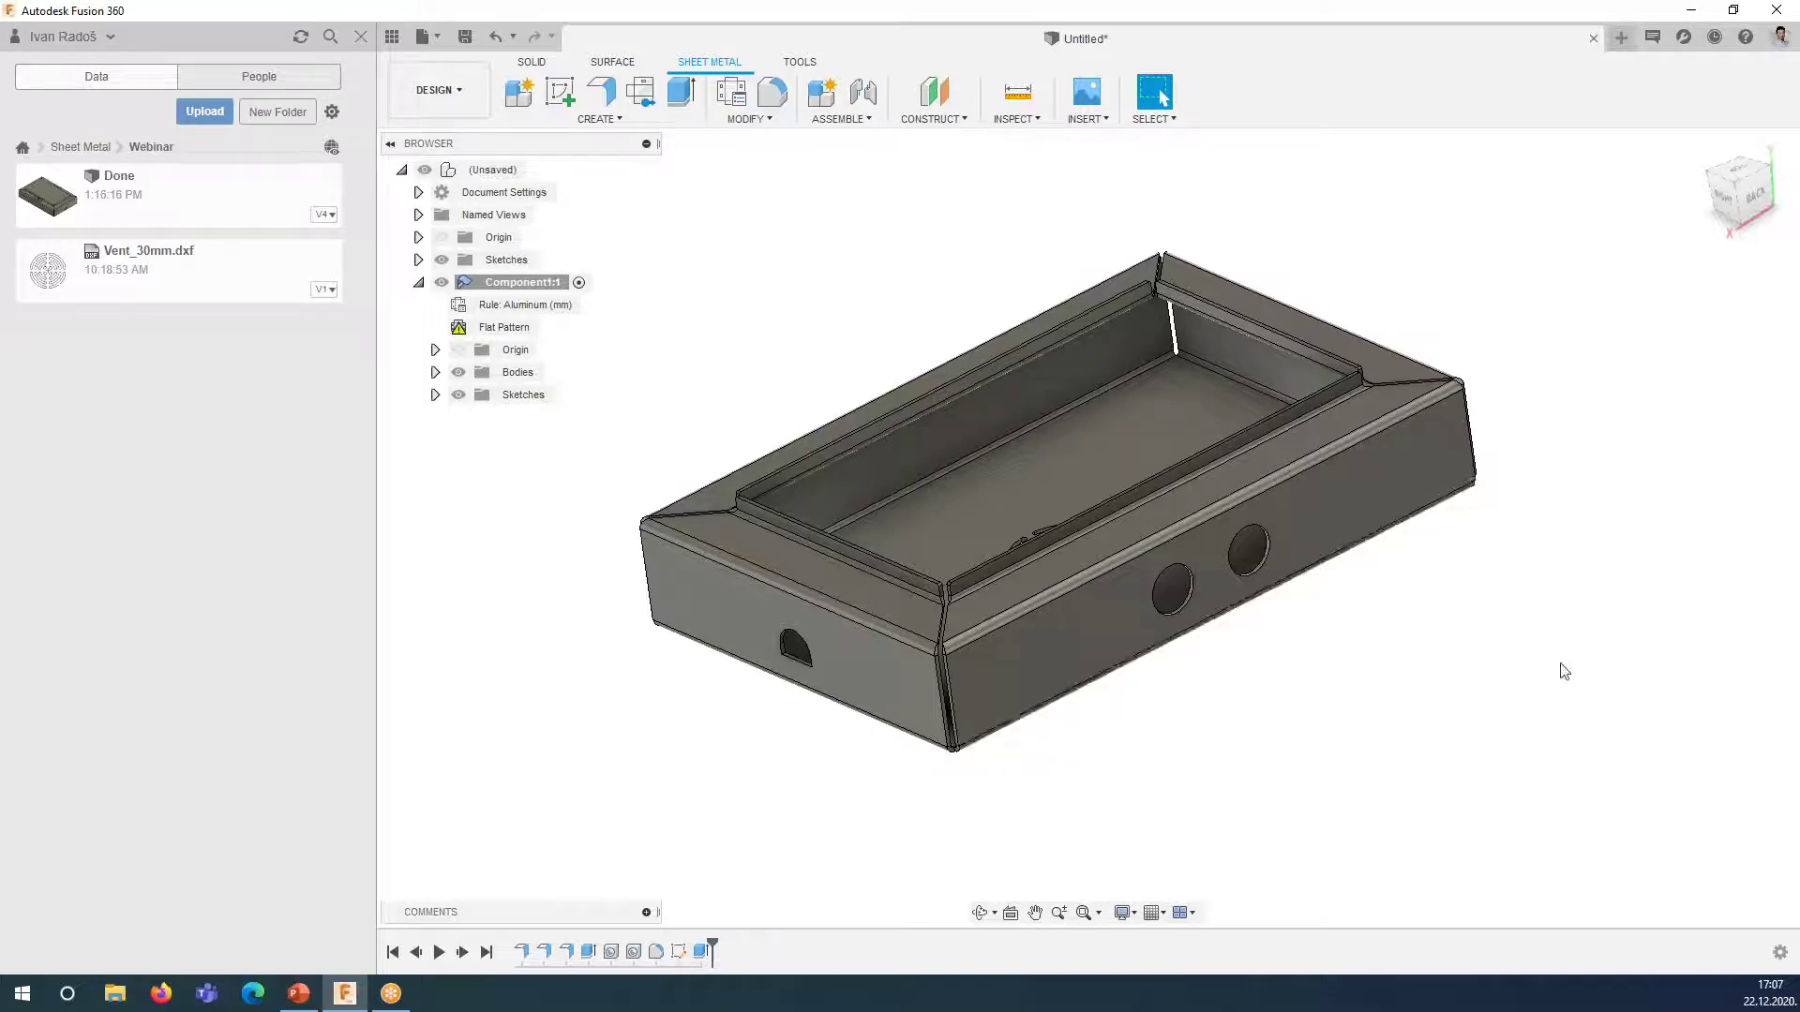
pyautogui.click(515, 328)
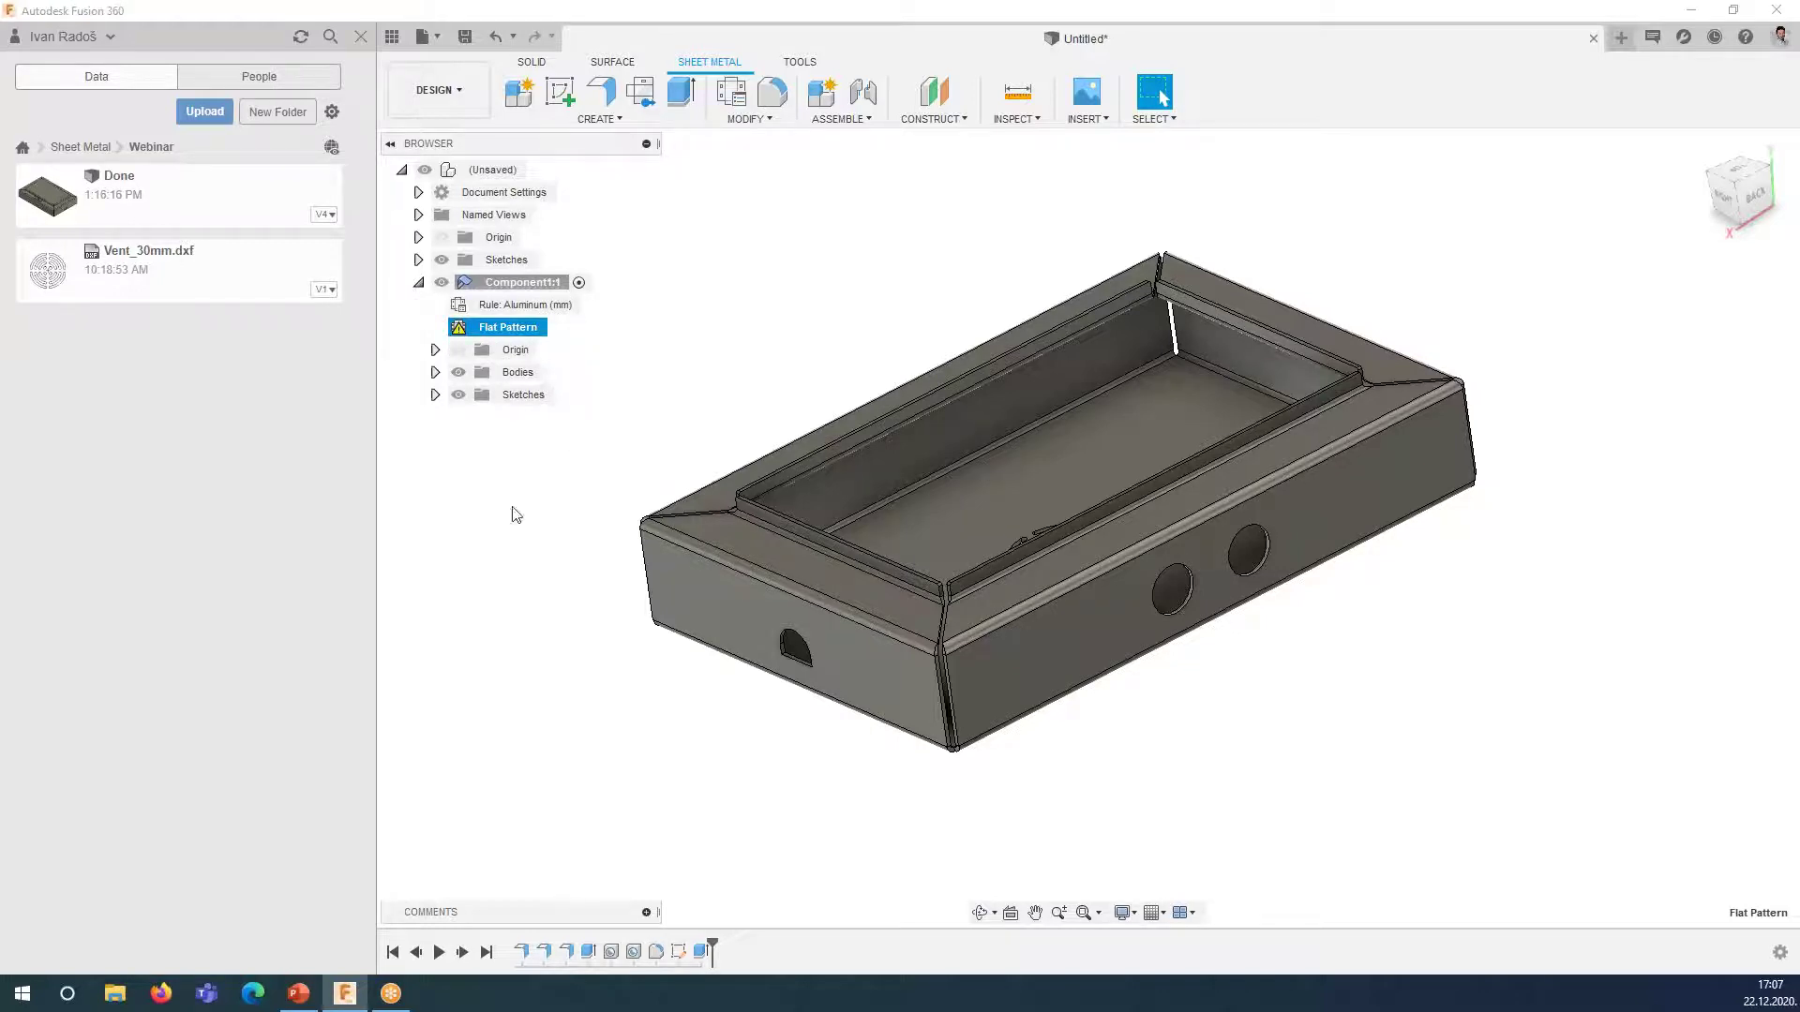
pyautogui.click(438, 525)
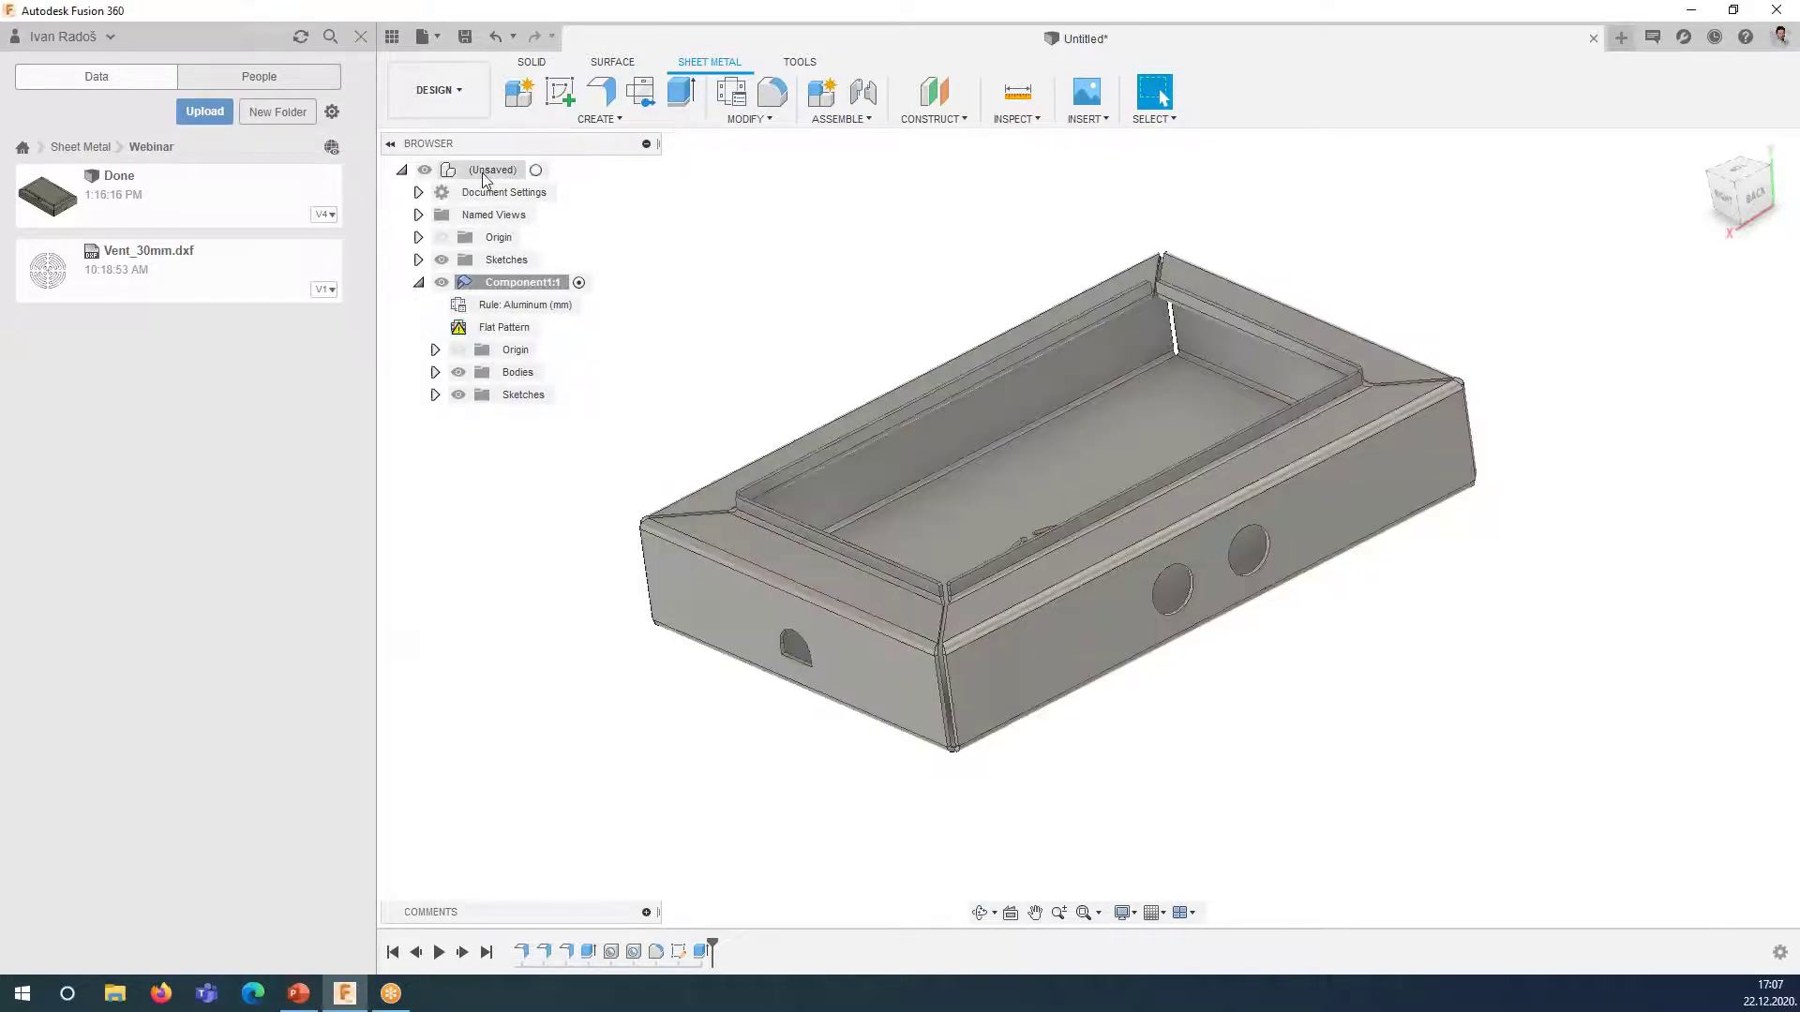
pyautogui.click(537, 171)
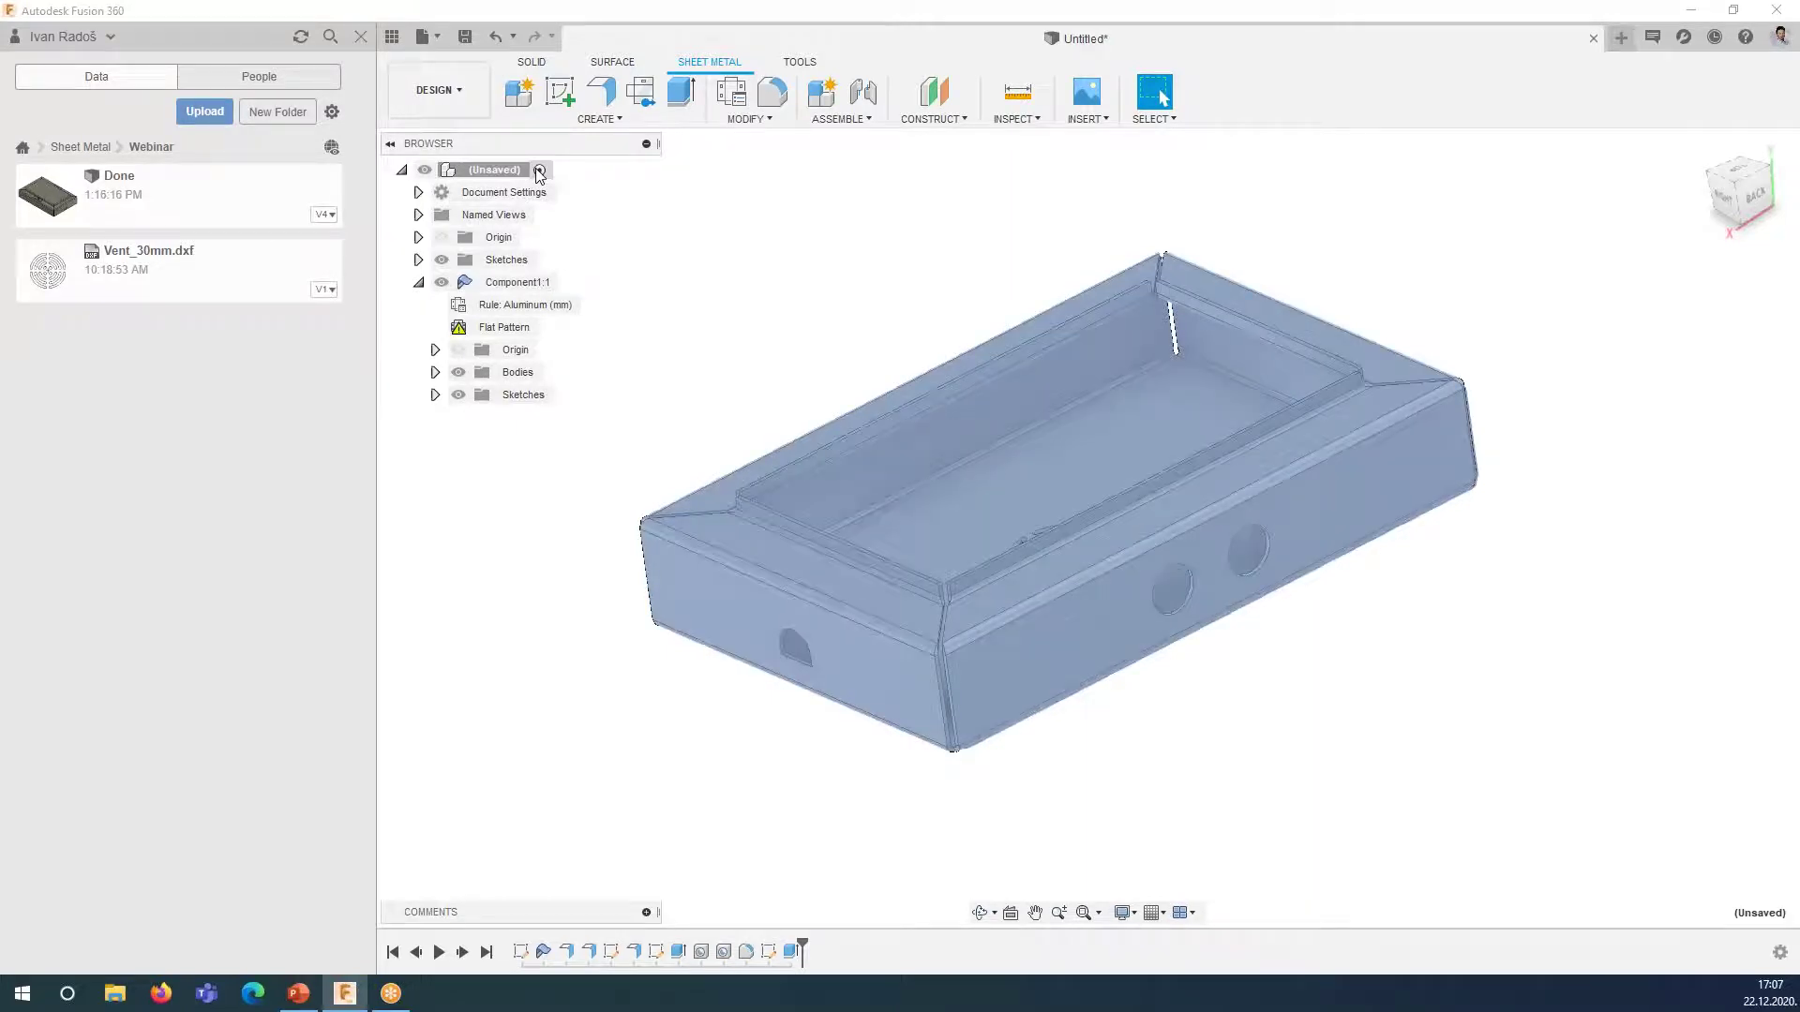
pyautogui.moveTo(902, 581)
pyautogui.keyDown('shift'); pyautogui.mouseDown(button='middle')
pyautogui.moveTo(1034, 640)
pyautogui.moveTo(836, 847)
pyautogui.mouseUp(button='middle'); pyautogui.keyUp('shift')
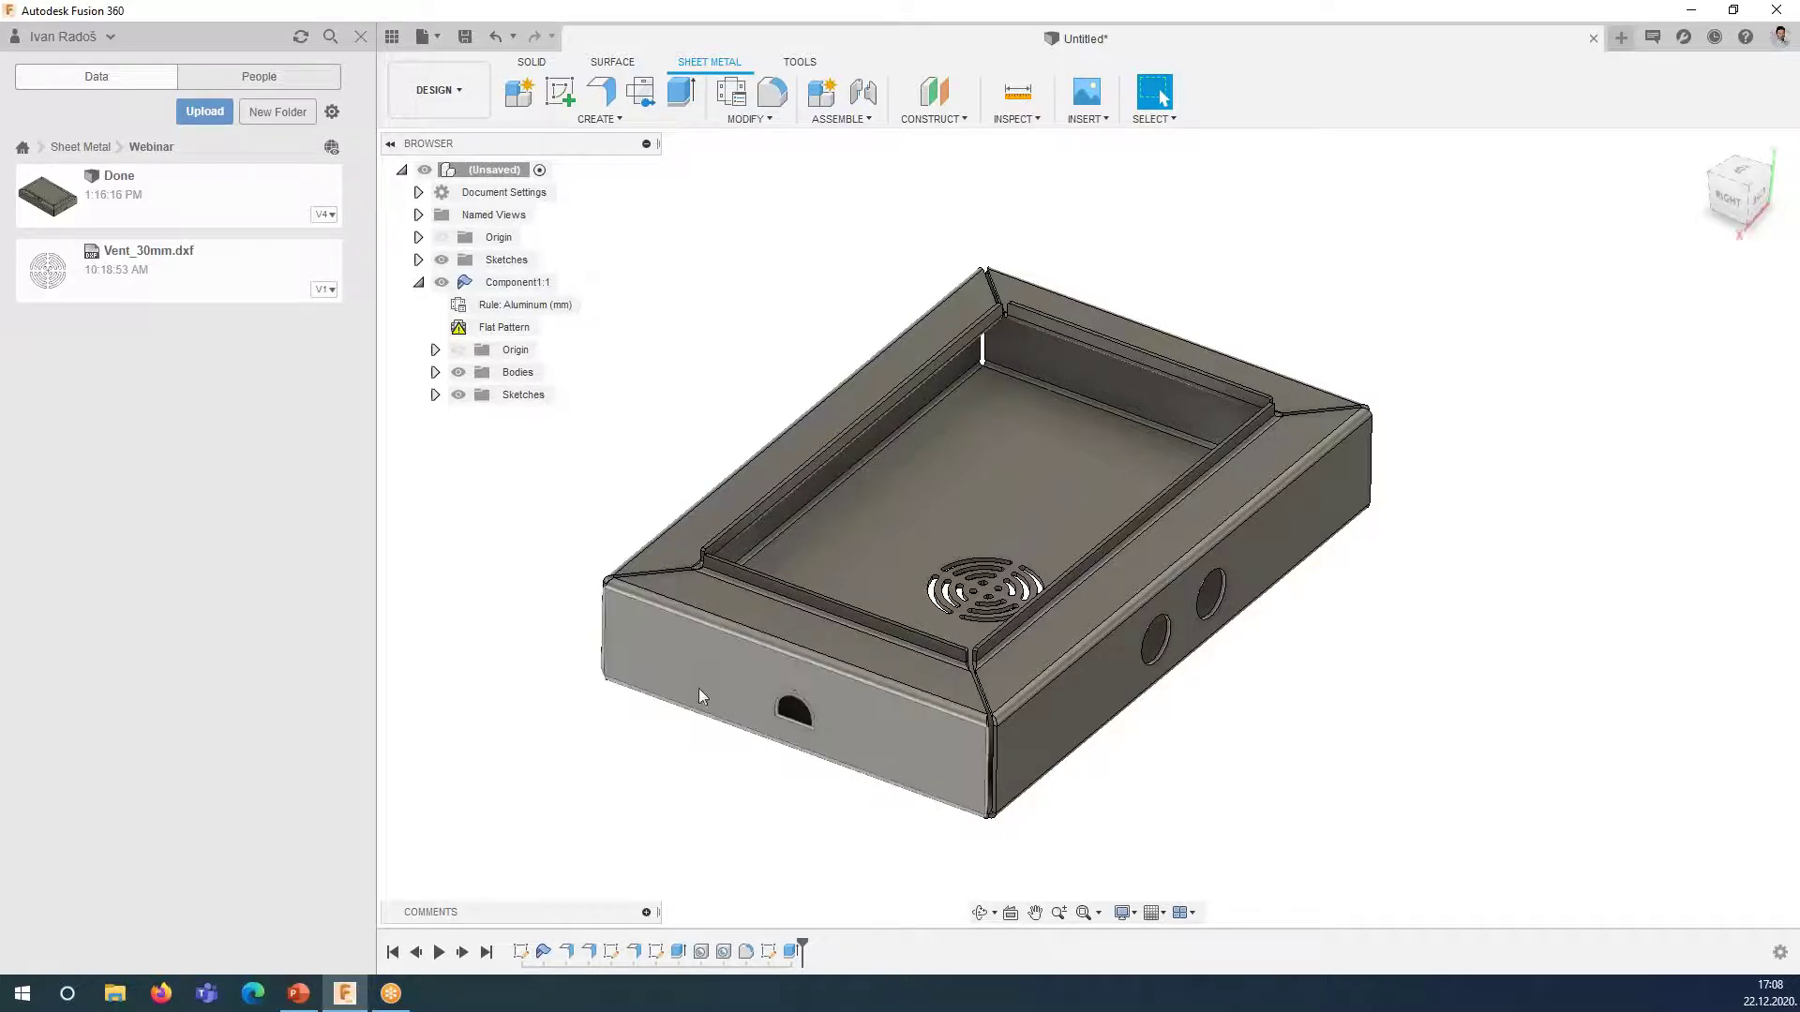
pyautogui.moveTo(675, 731); pyautogui.dragTo(698, 721, button='middle')
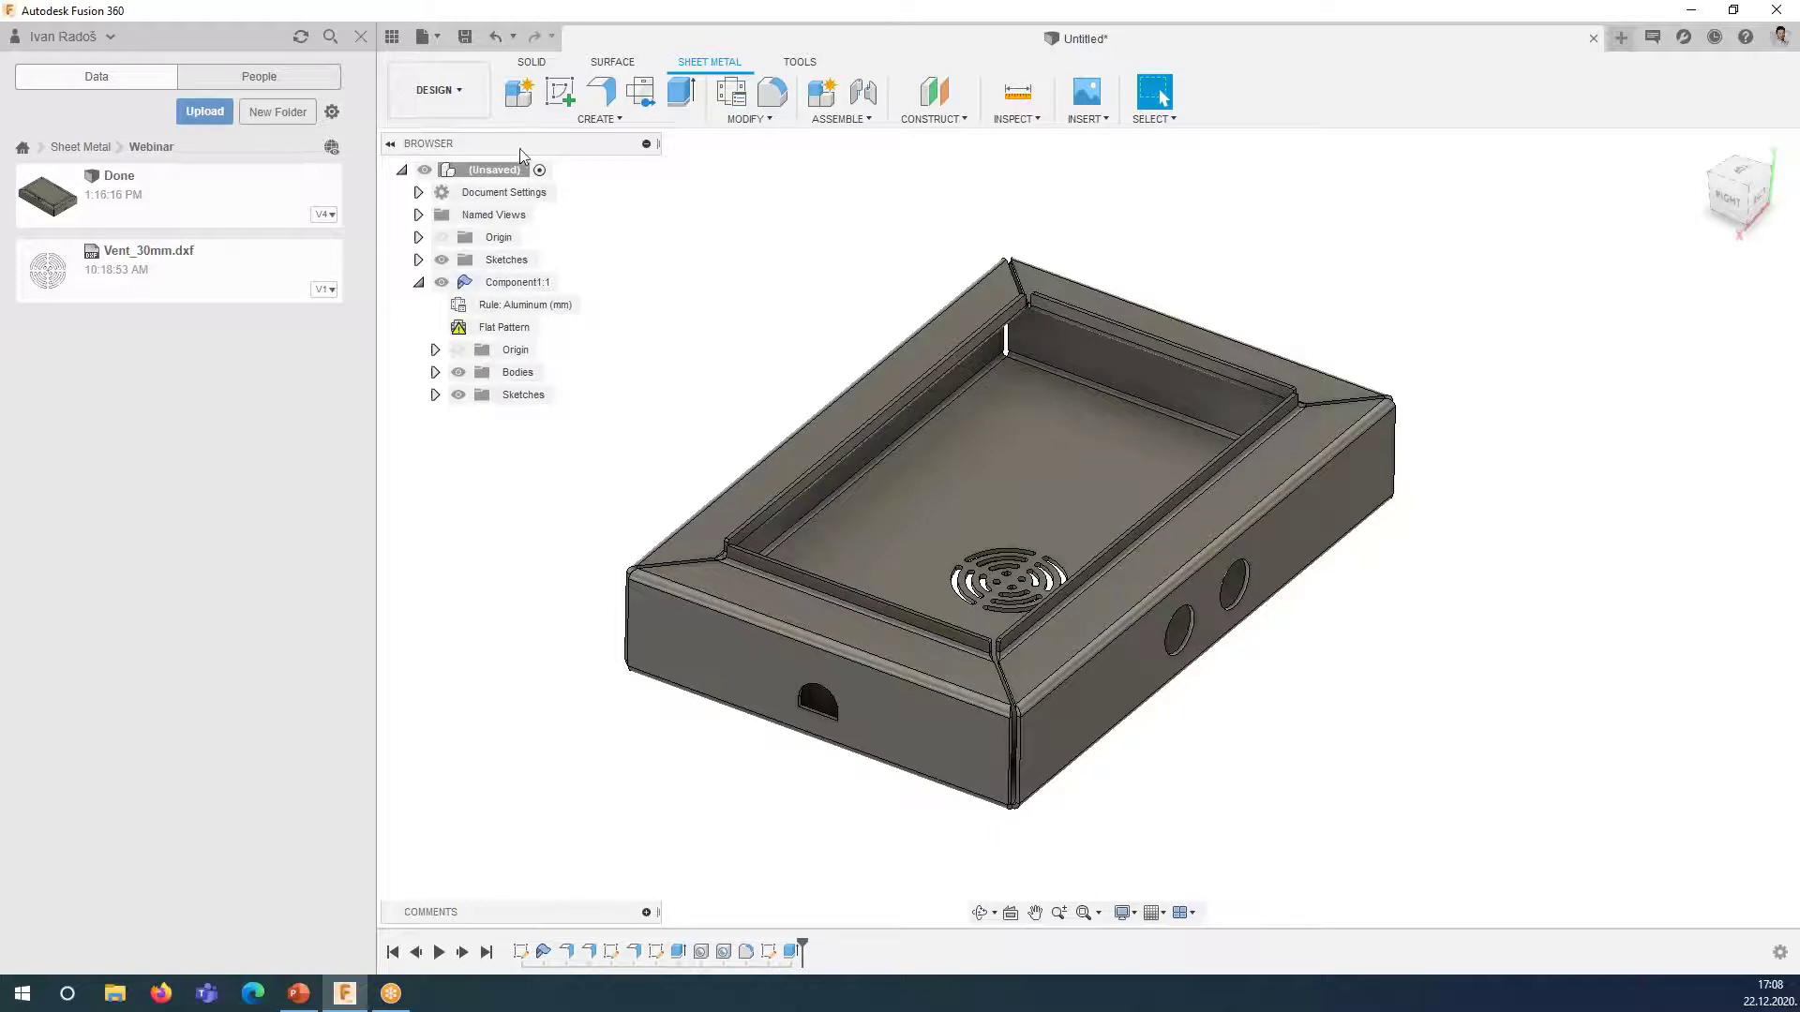
# - Start a new sketch on the box's face
pyautogui.click(555, 98)
pyautogui.scroll(2, 823, 544)
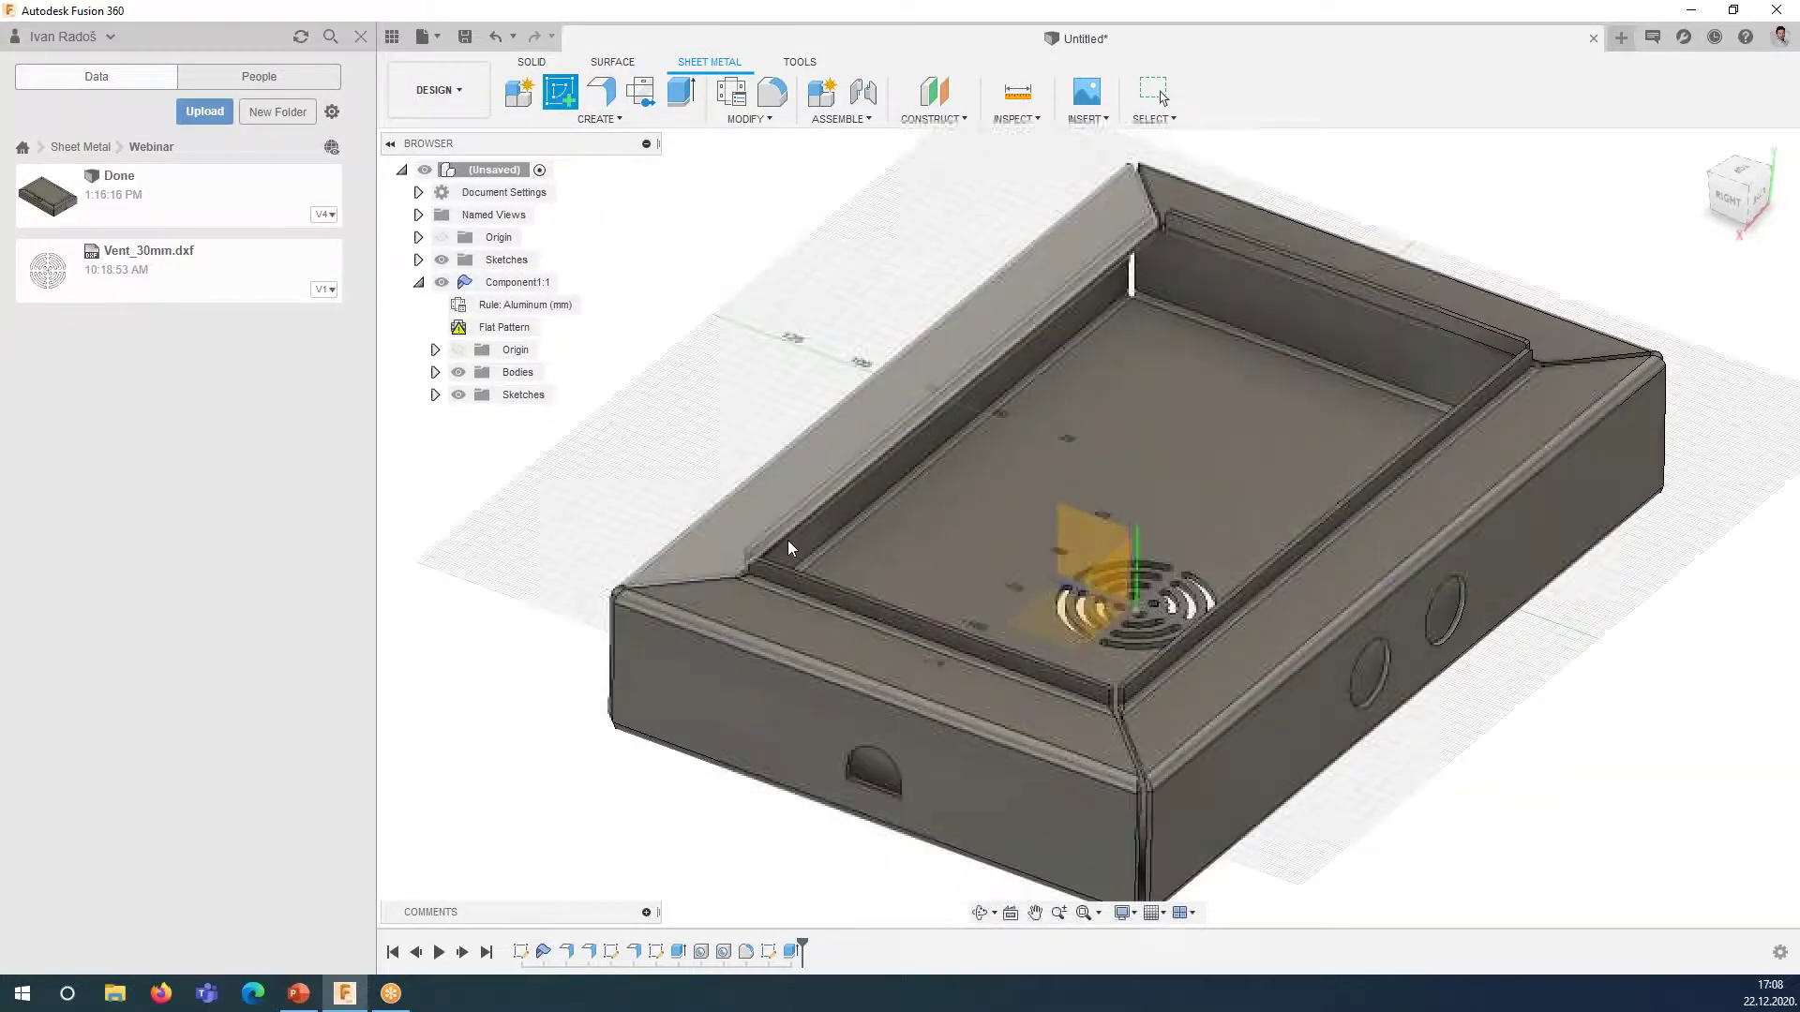
pyautogui.scroll(3, 787, 540)
pyautogui.scroll(3, 739, 565)
pyautogui.scroll(2, 1088, 733)
pyautogui.click(1153, 677)
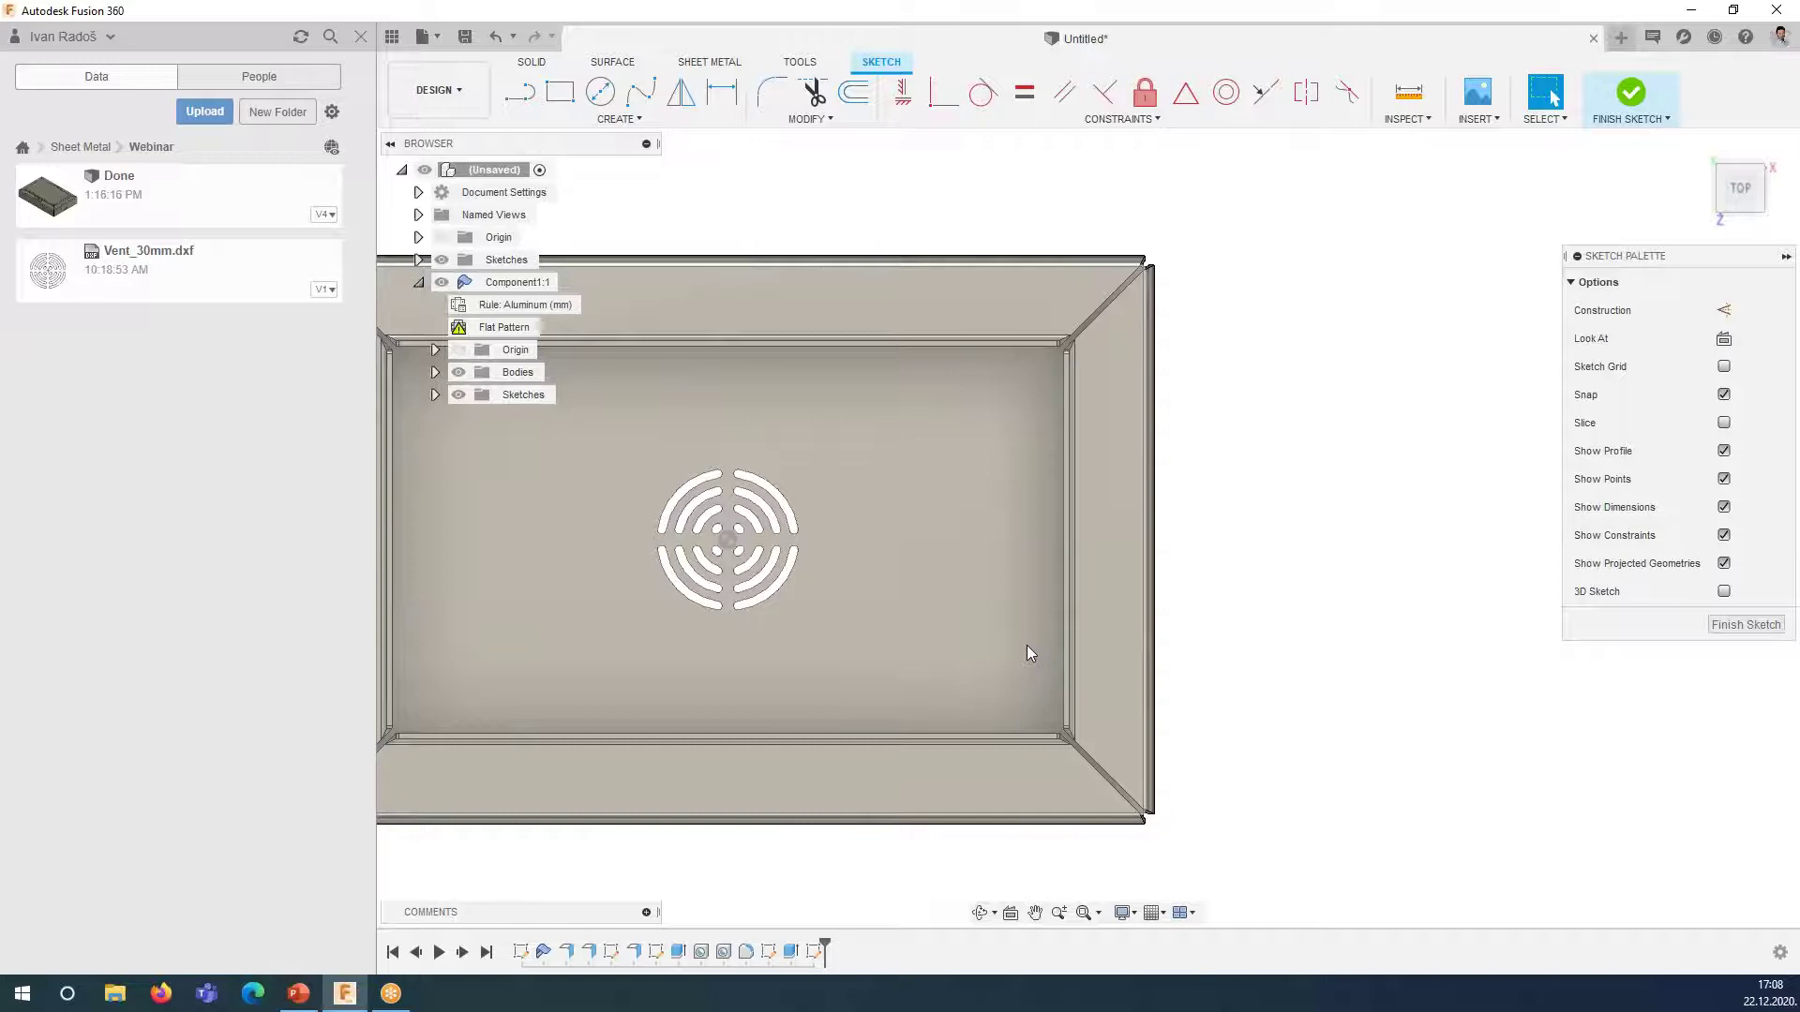
pyautogui.moveTo(1026, 645); pyautogui.dragTo(1167, 675, button='middle')
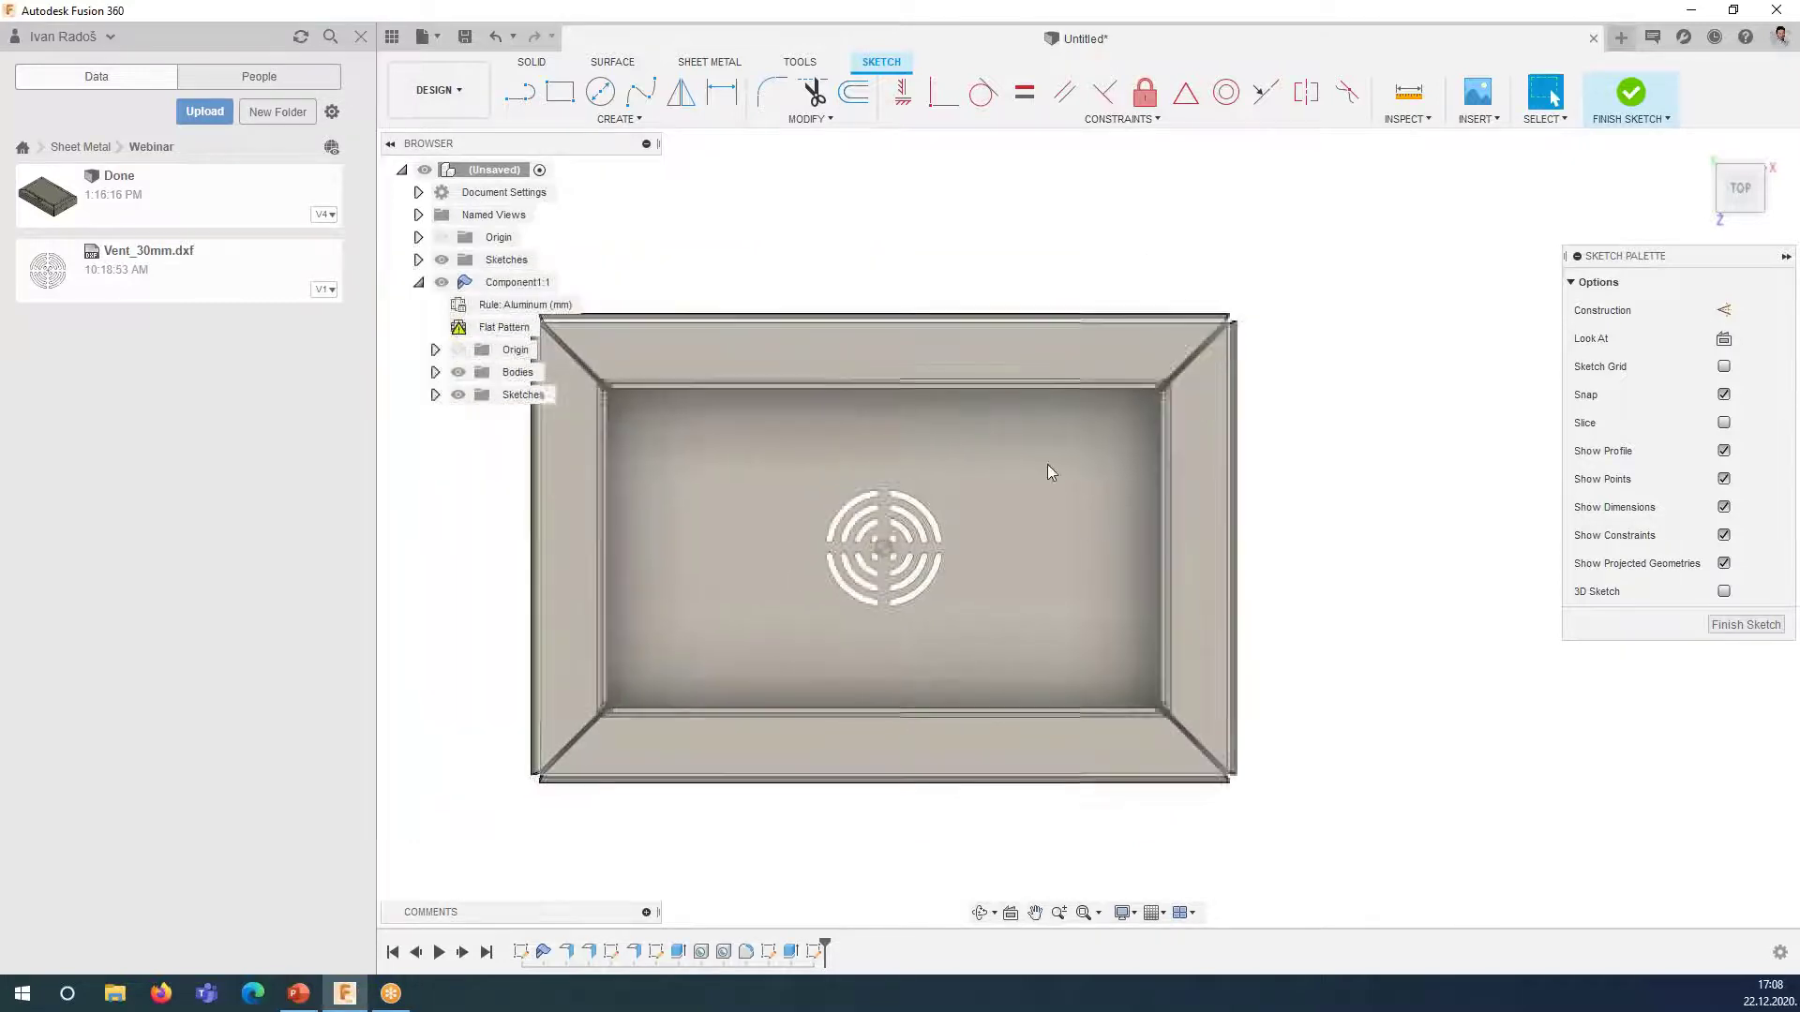
# - Draw a rectangle enclosing the whole box
pyautogui.click(559, 92)
pyautogui.moveTo(583, 354); pyautogui.dragTo(735, 344, button='middle')
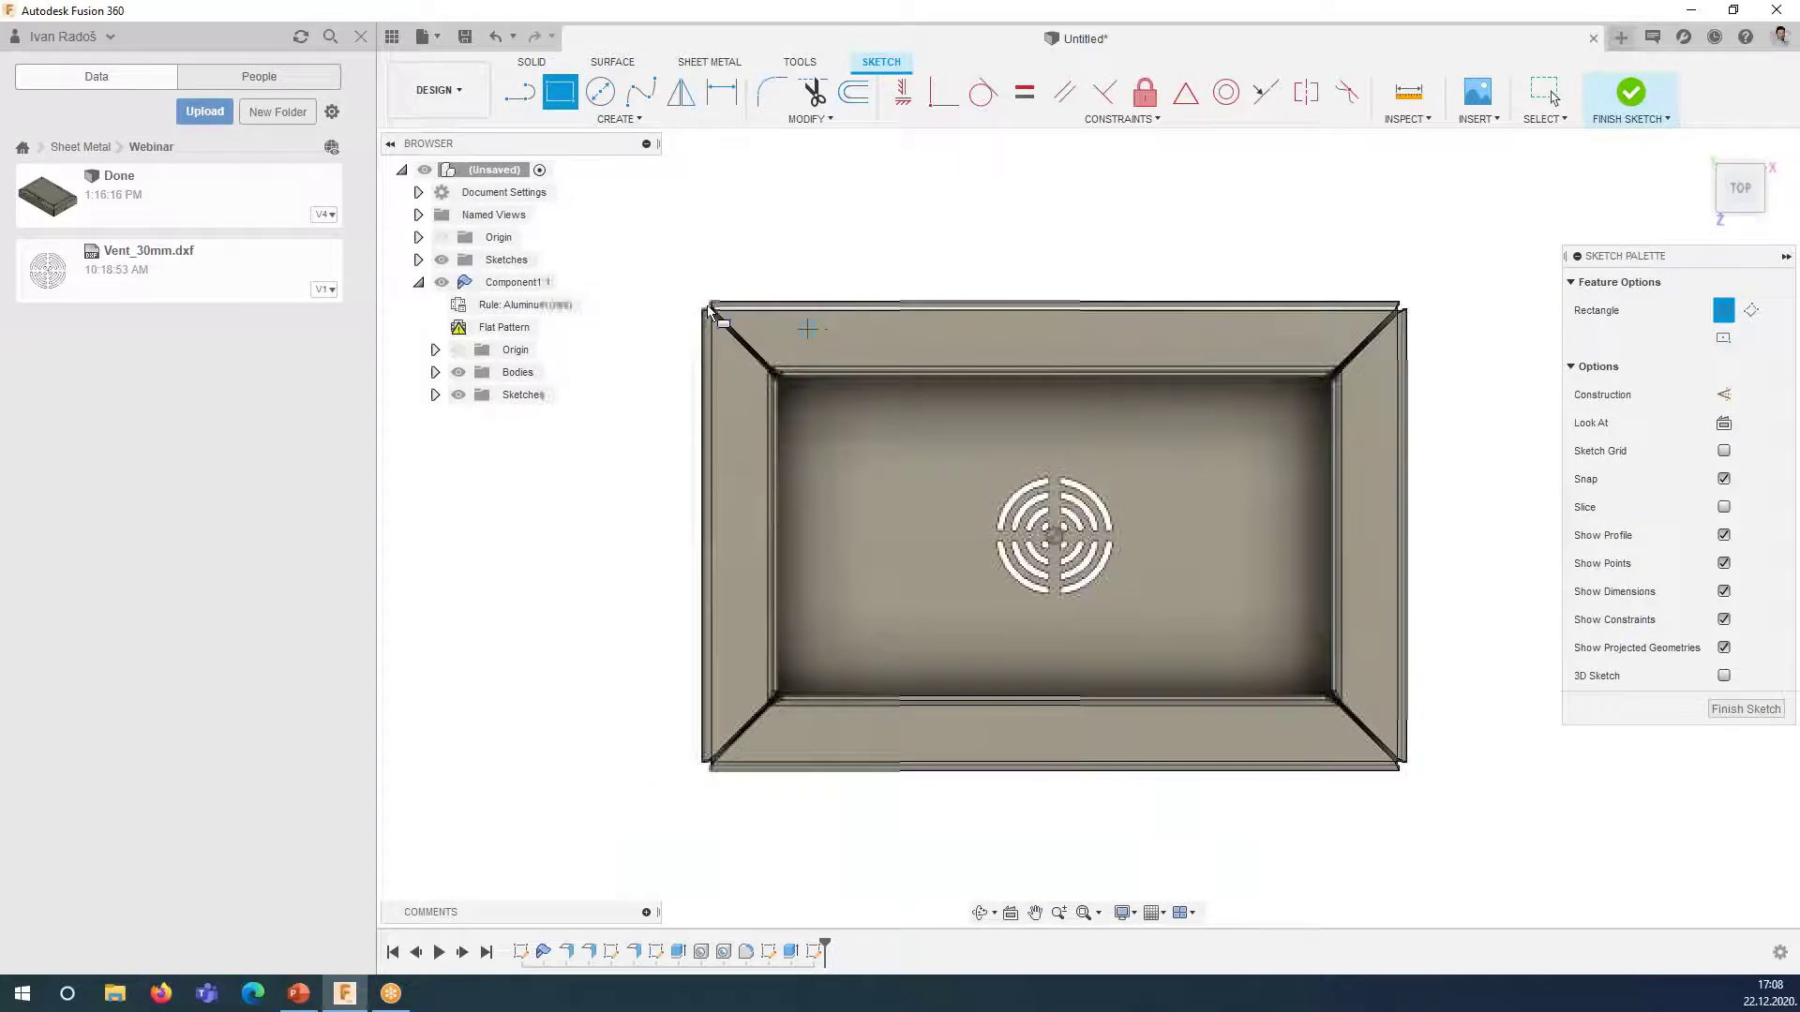
pyautogui.click(657, 266)
pyautogui.click(1449, 822)
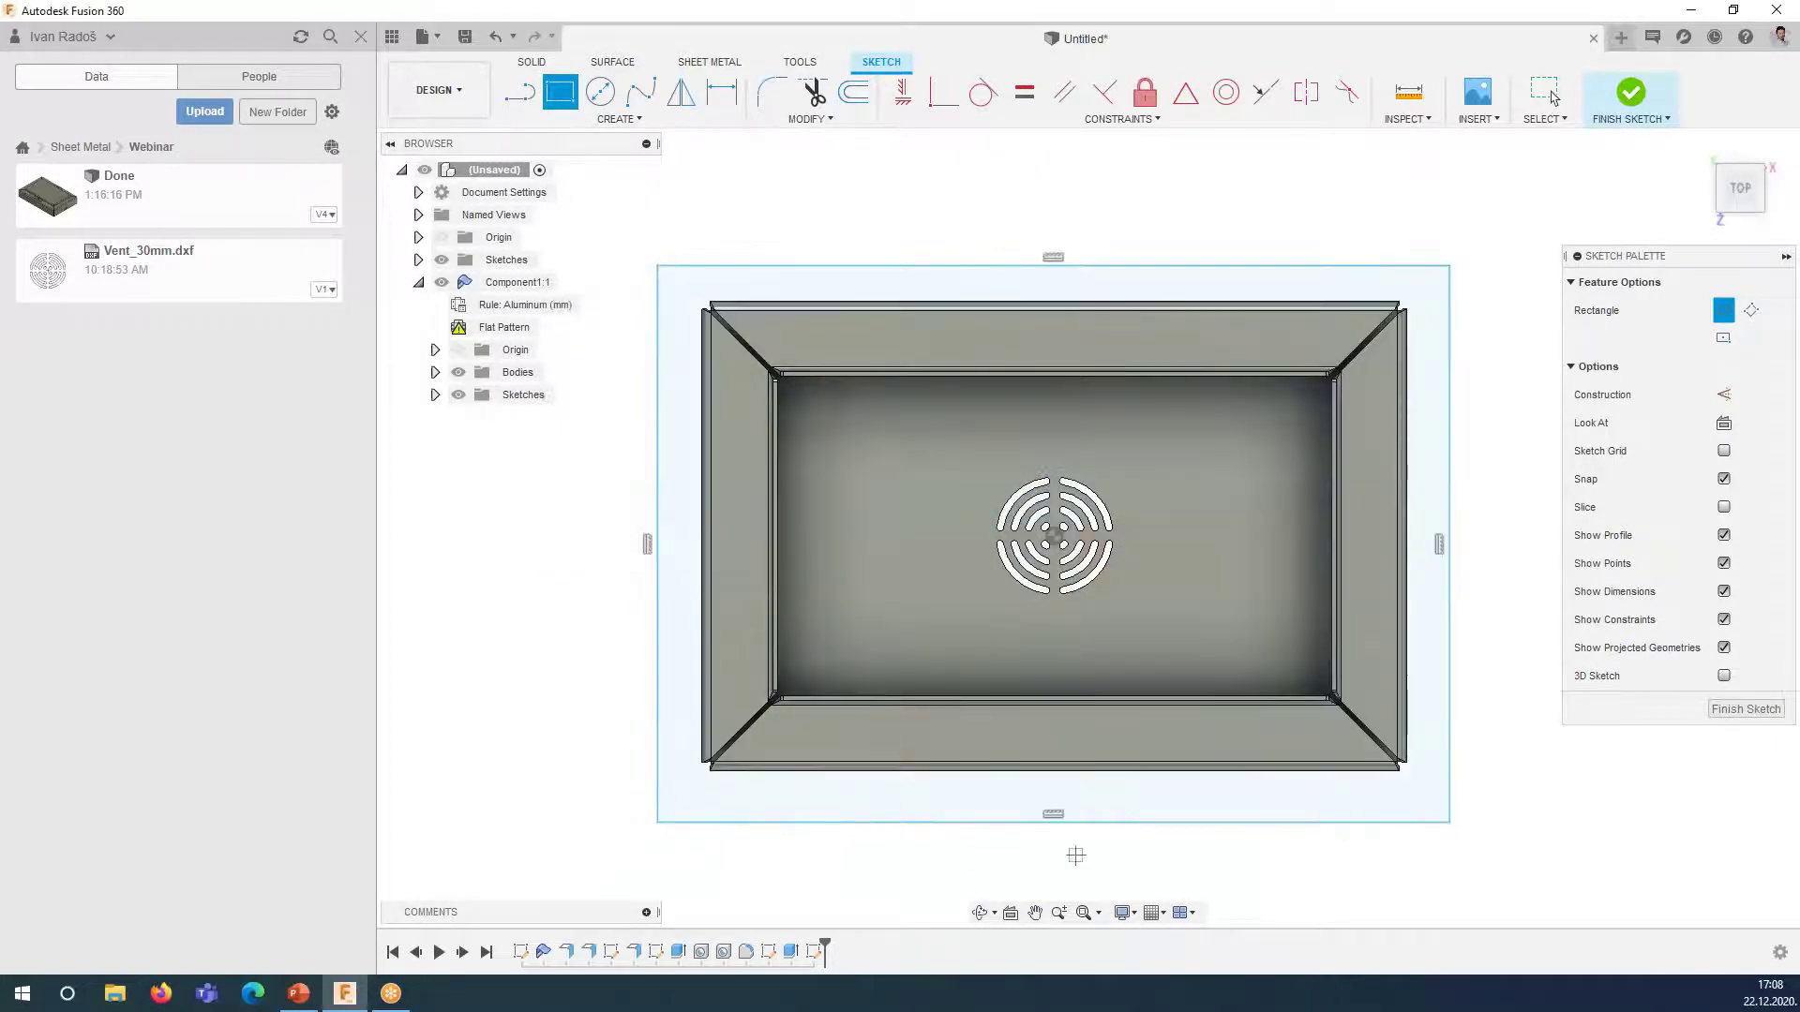
pyautogui.scroll(2, 820, 450)
pyautogui.scroll(1, 823, 455)
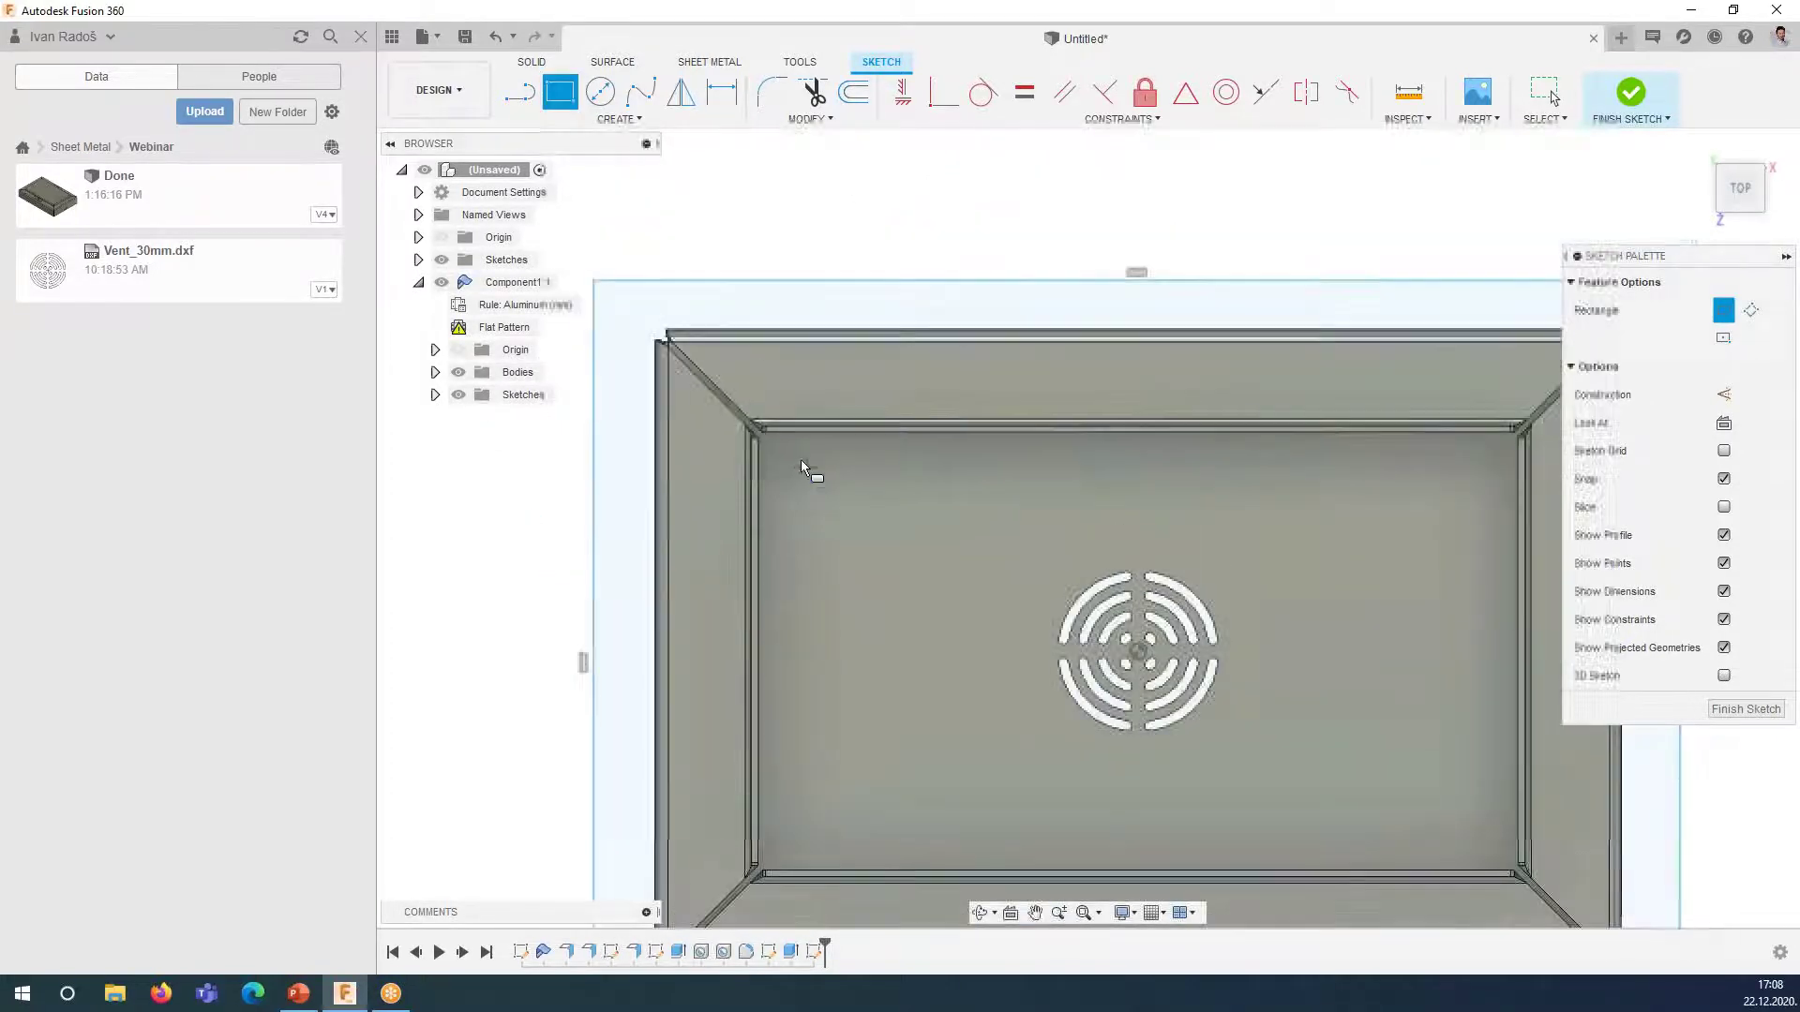
pyautogui.scroll(1, 825, 459)
# - Dimension the top line to the inner edge, defining OFFSET = 5
pyautogui.press('d')
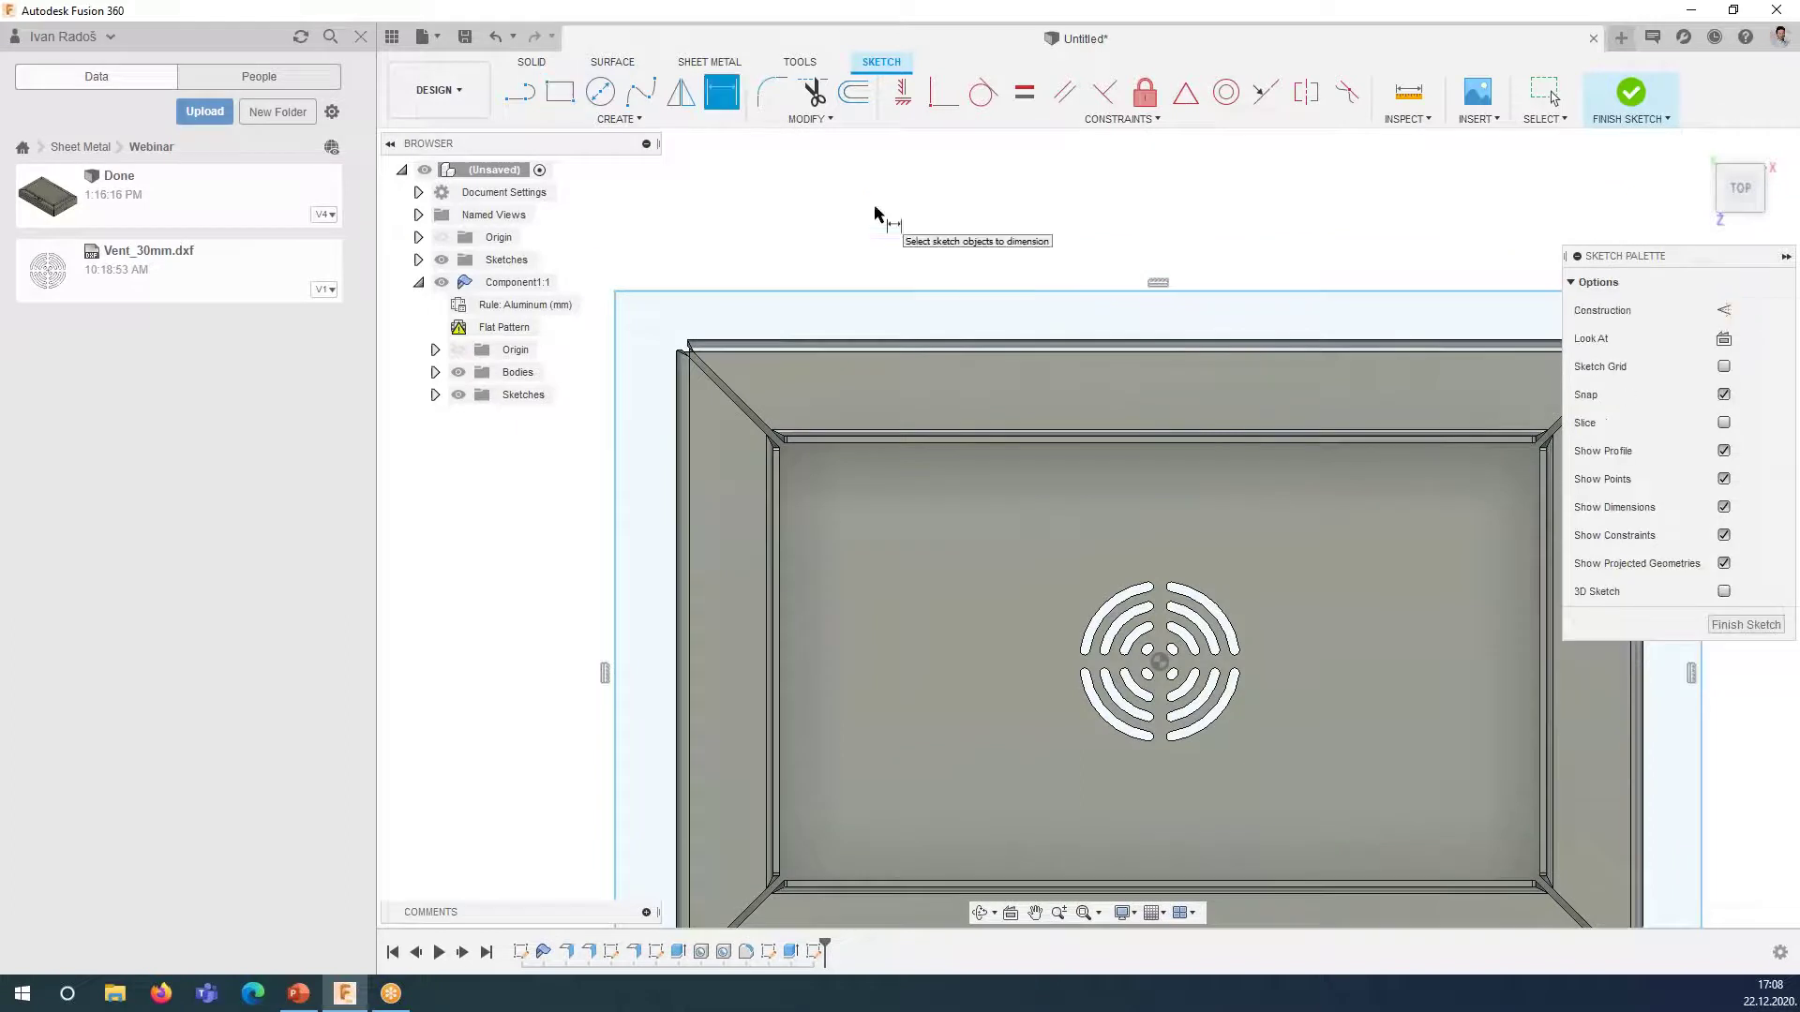
pyautogui.scroll(1, 812, 475)
pyautogui.scroll(1, 807, 431)
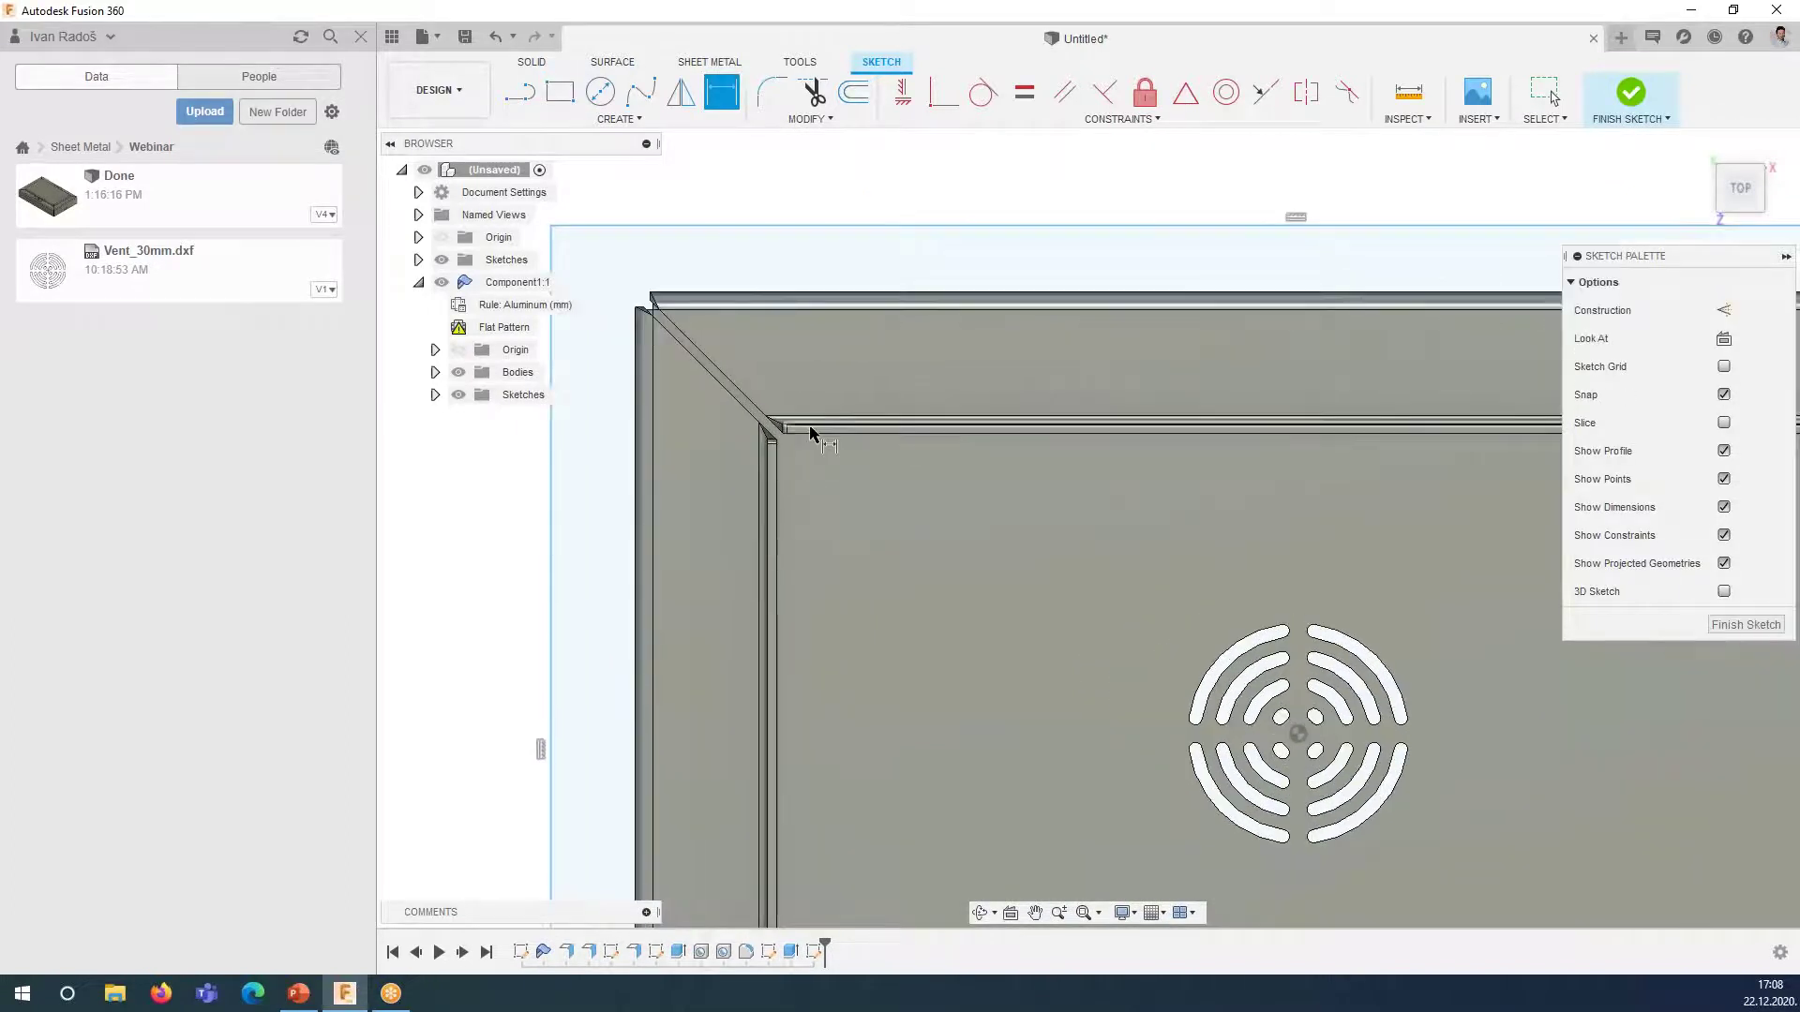
pyautogui.scroll(2, 818, 427)
pyautogui.click(819, 426)
pyautogui.scroll(-1, 825, 234)
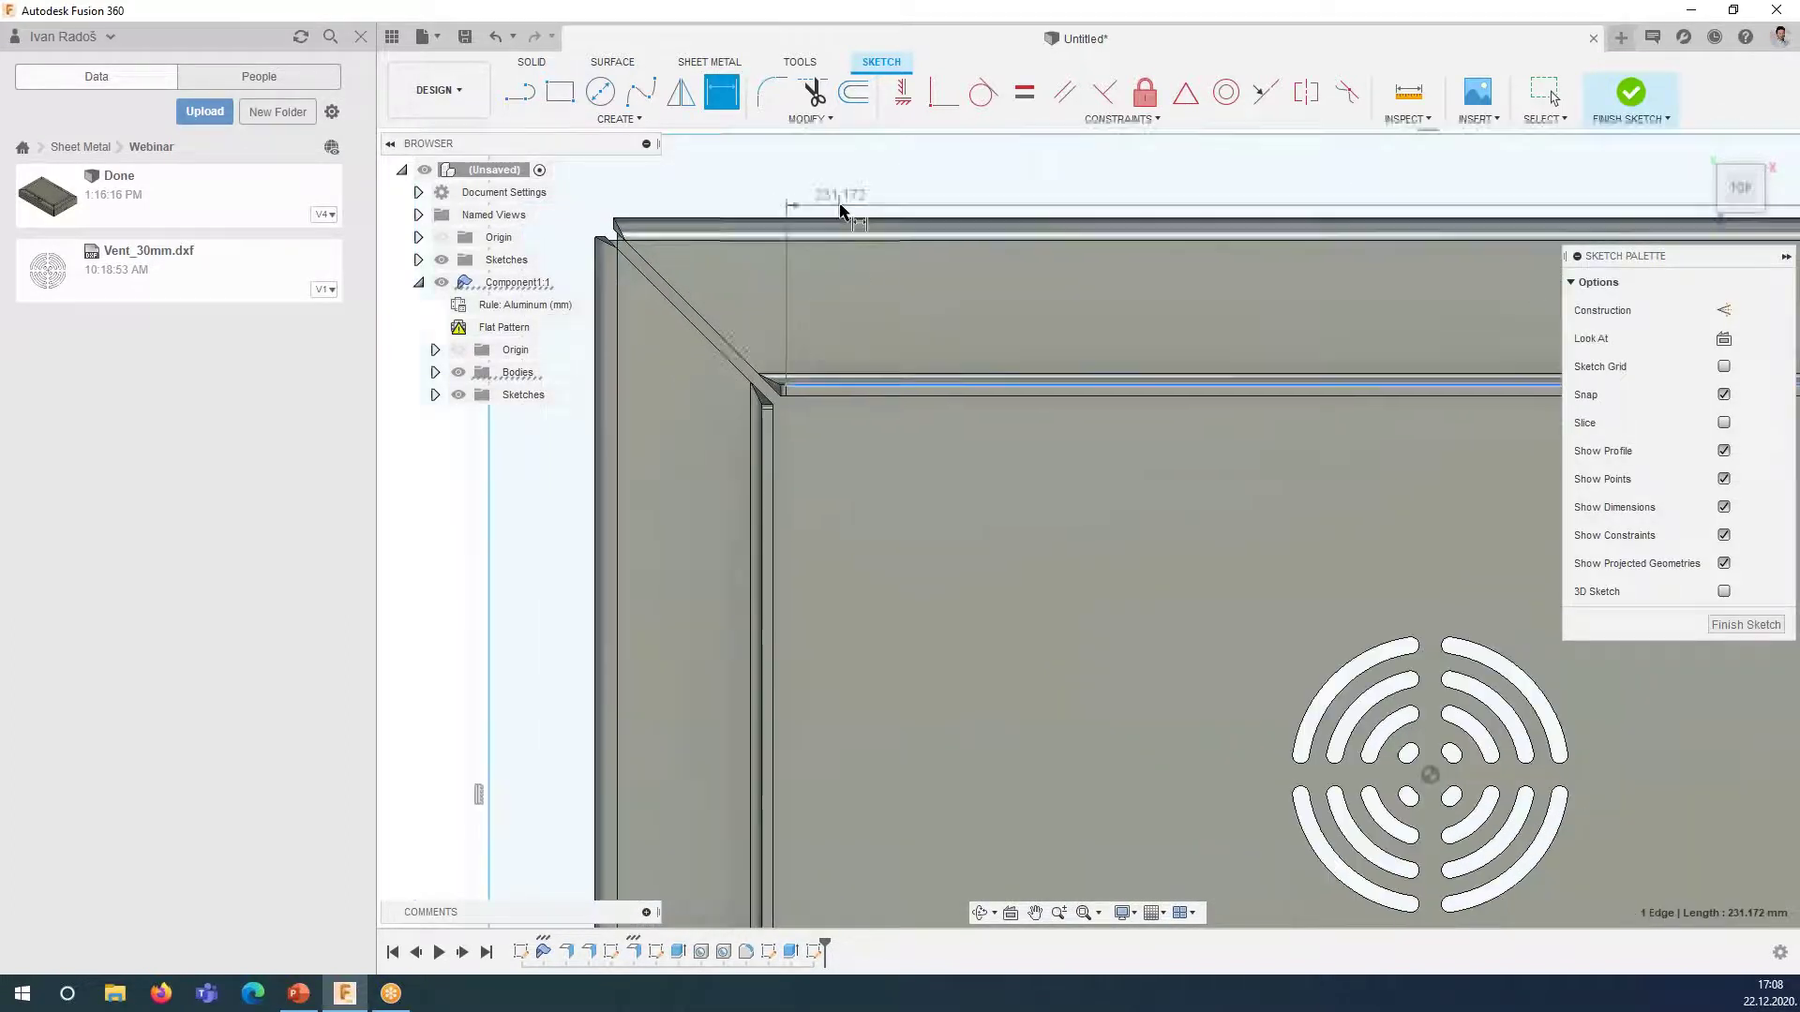
pyautogui.scroll(-1, 833, 298)
pyautogui.click(868, 499)
pyautogui.click(869, 393)
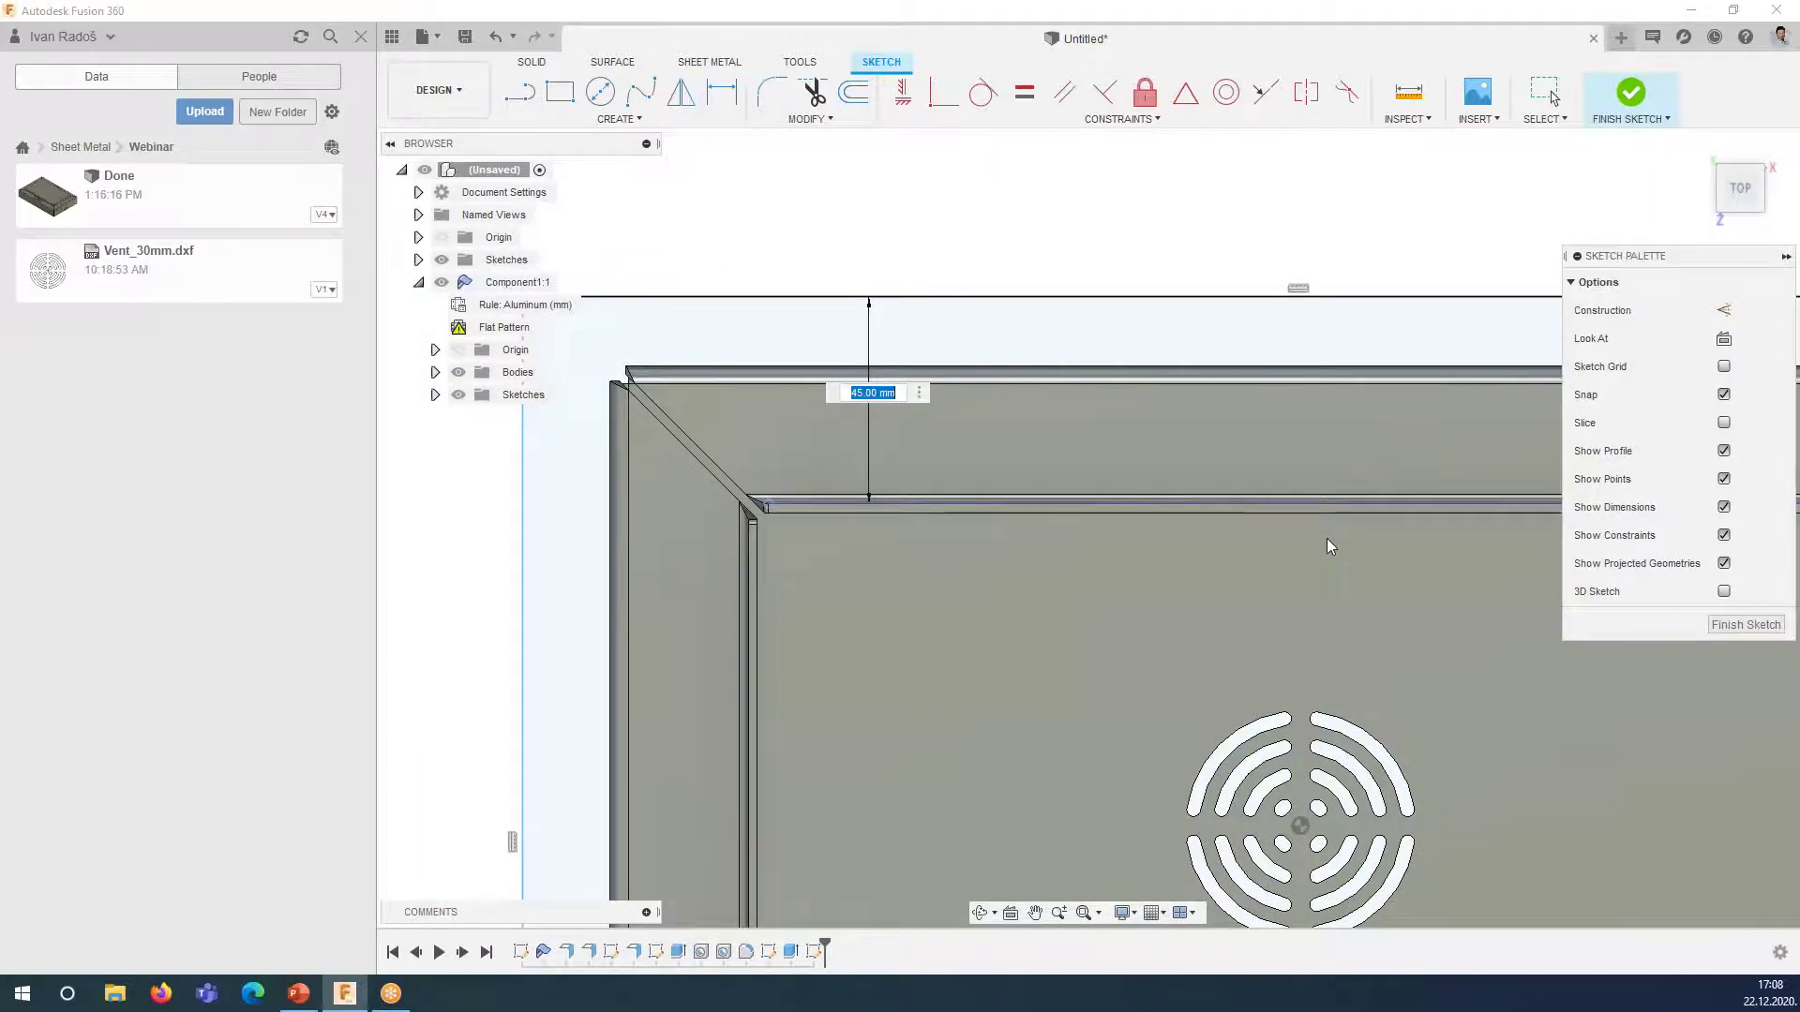
pyautogui.write('OFF')
pyautogui.write('SE')
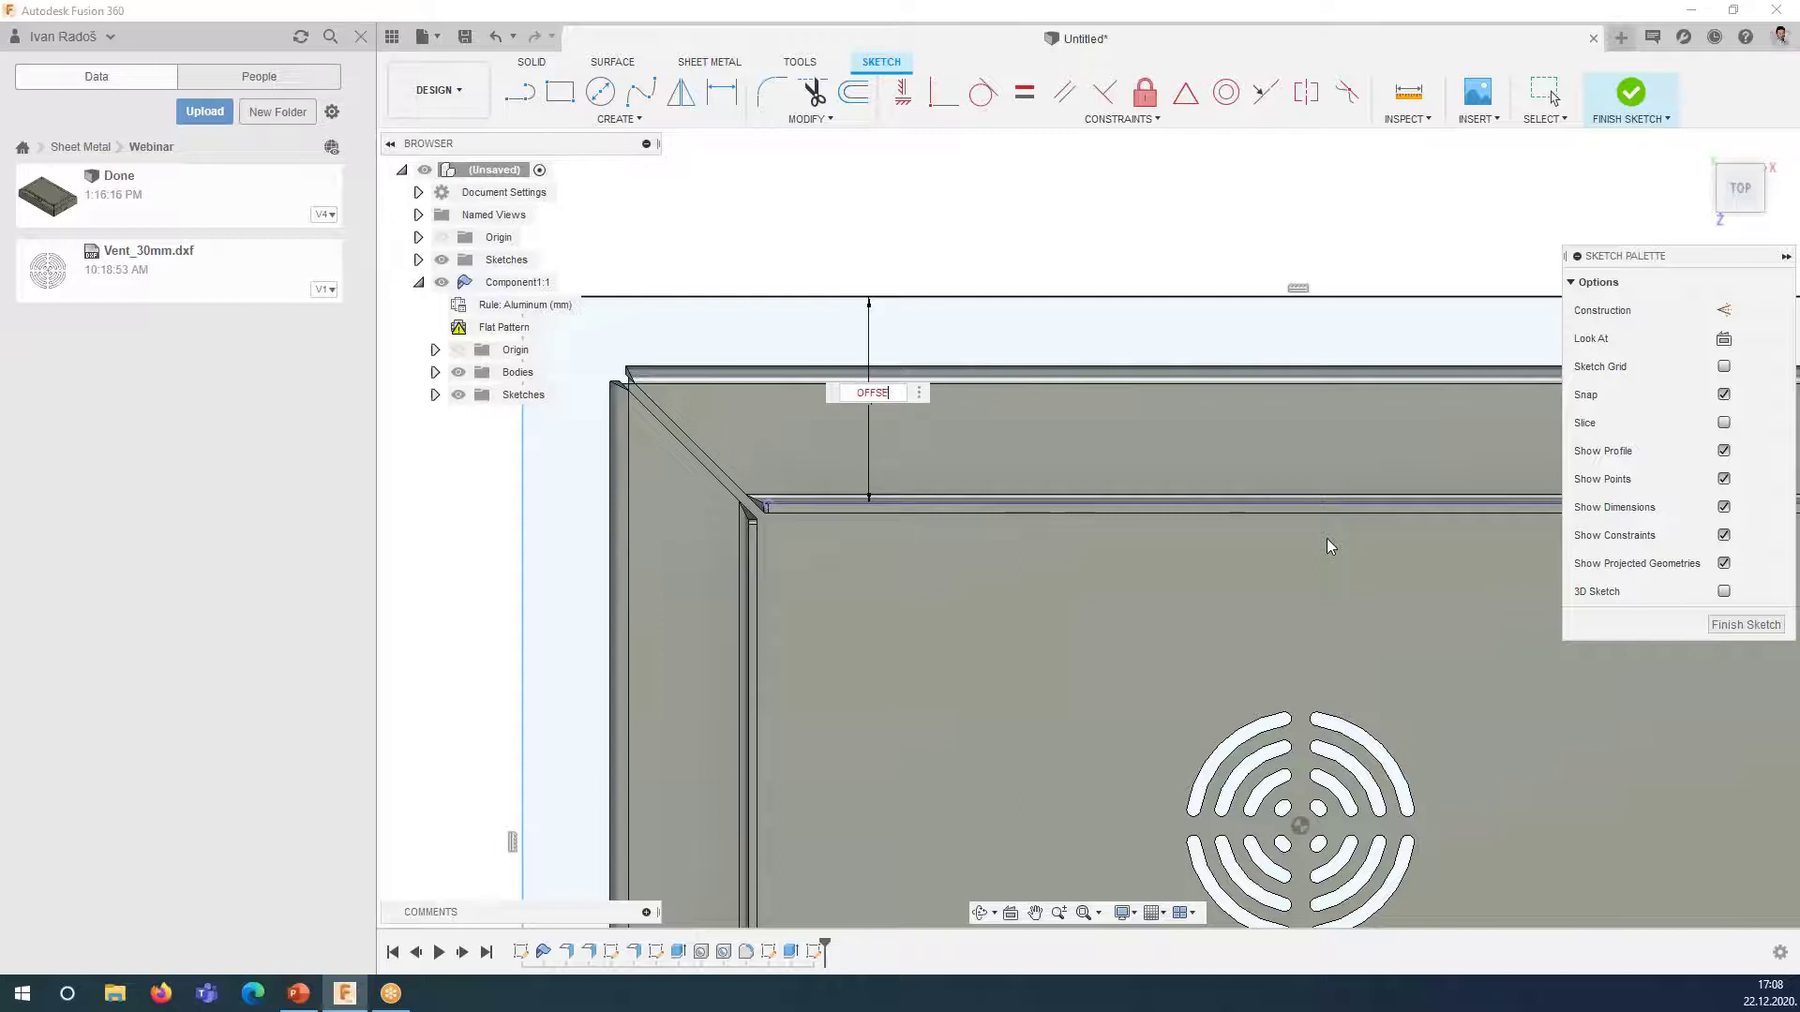
pyautogui.write('T =')
pyautogui.write(' 5')
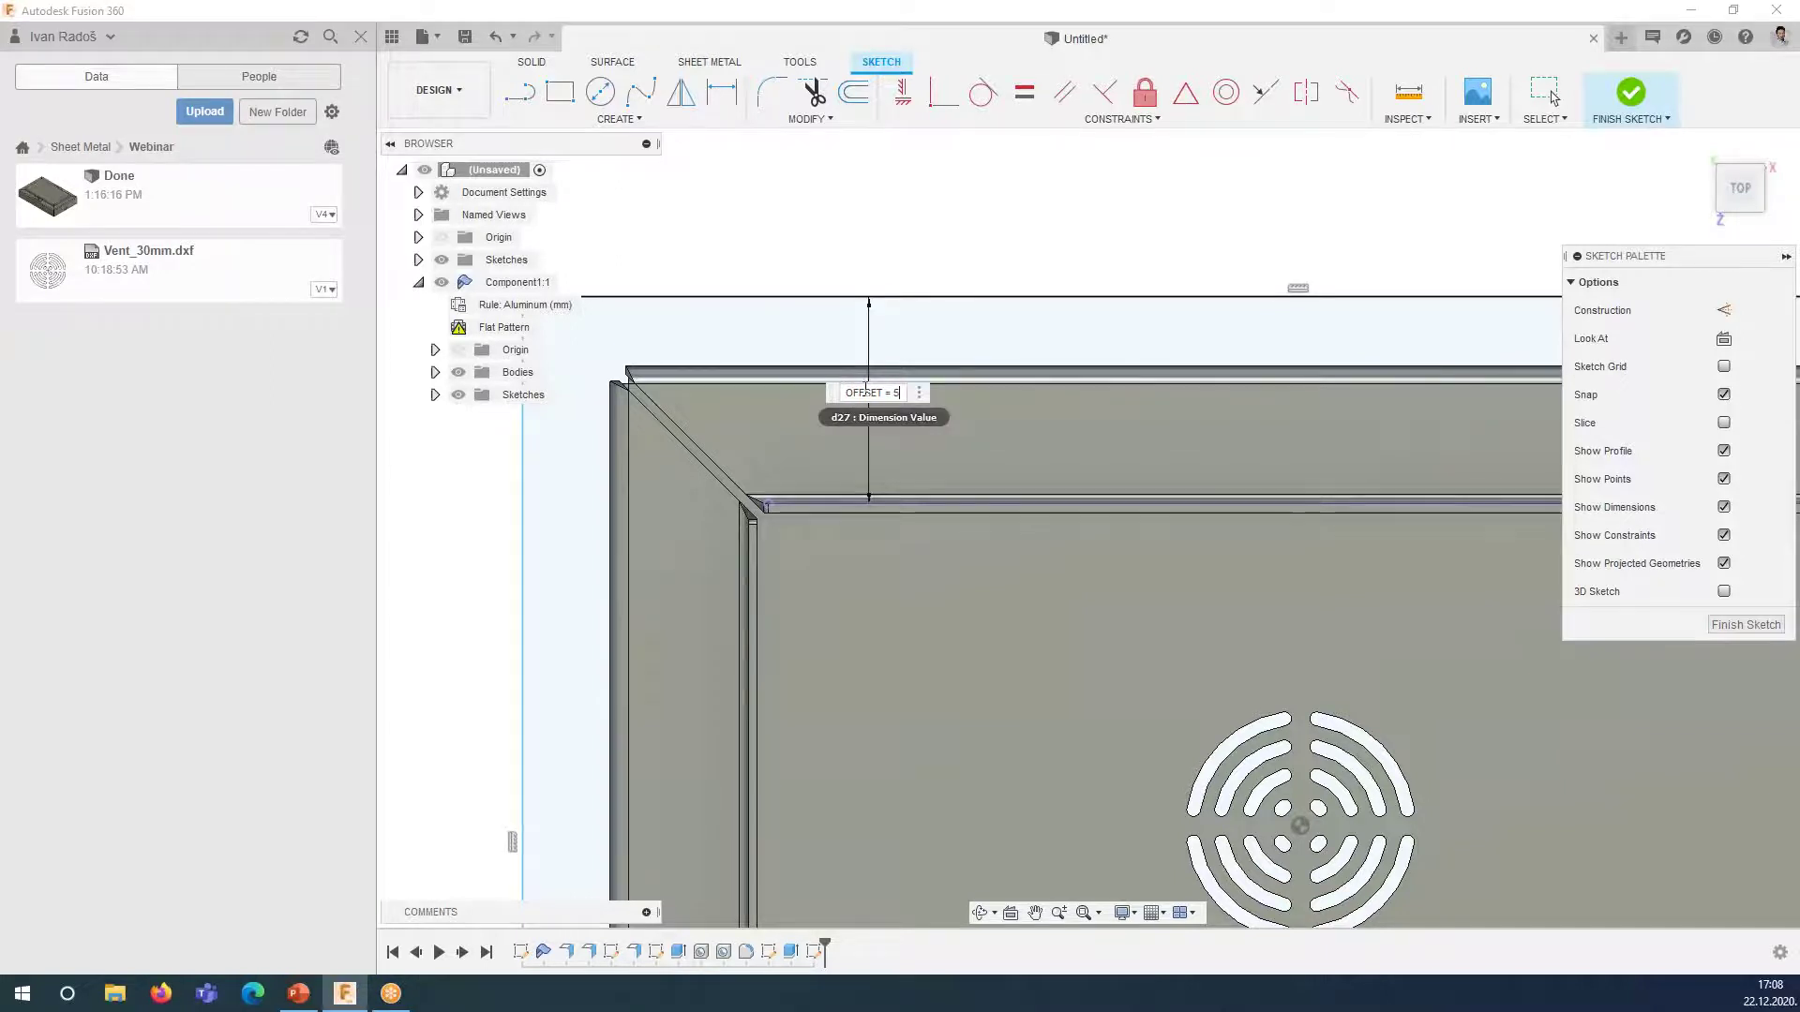
pyautogui.press('Return')
# - Dimension the right and bottom sketch lines OFFSET from the inner walls
pyautogui.scroll(-5, 856, 494)
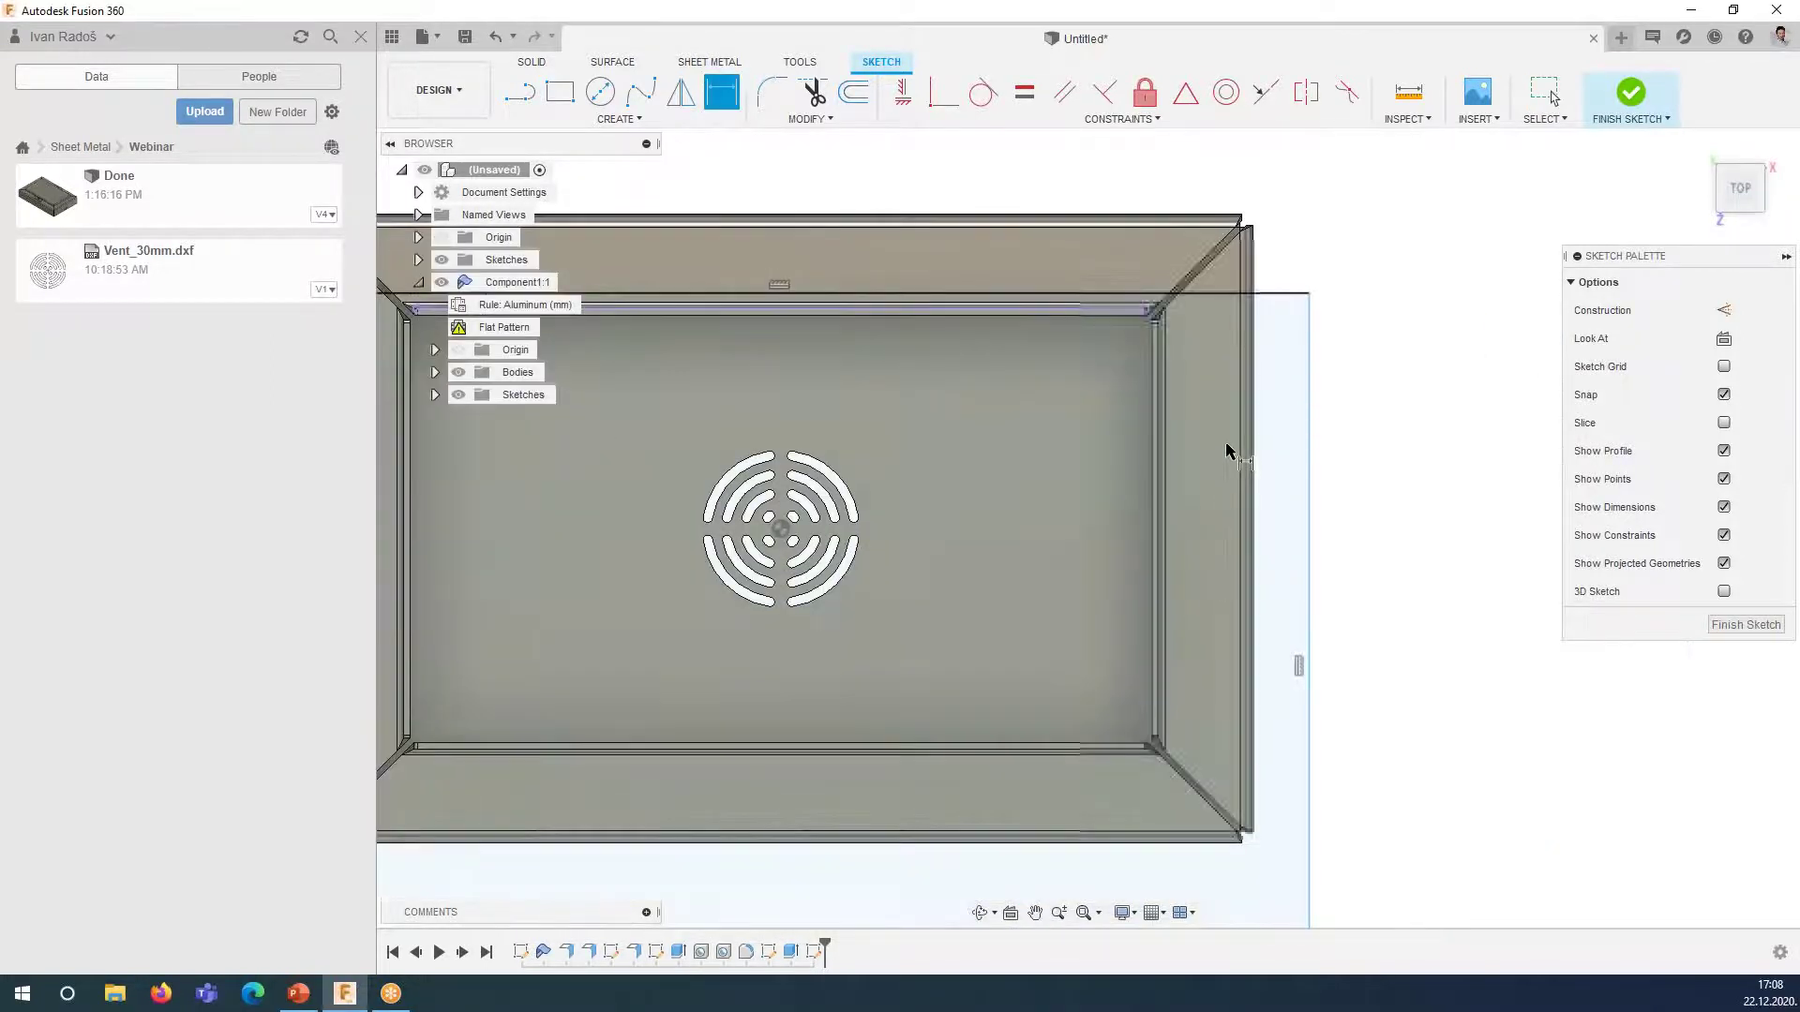
pyautogui.scroll(3, 1226, 450)
pyautogui.scroll(2, 1121, 406)
pyautogui.click(1327, 367)
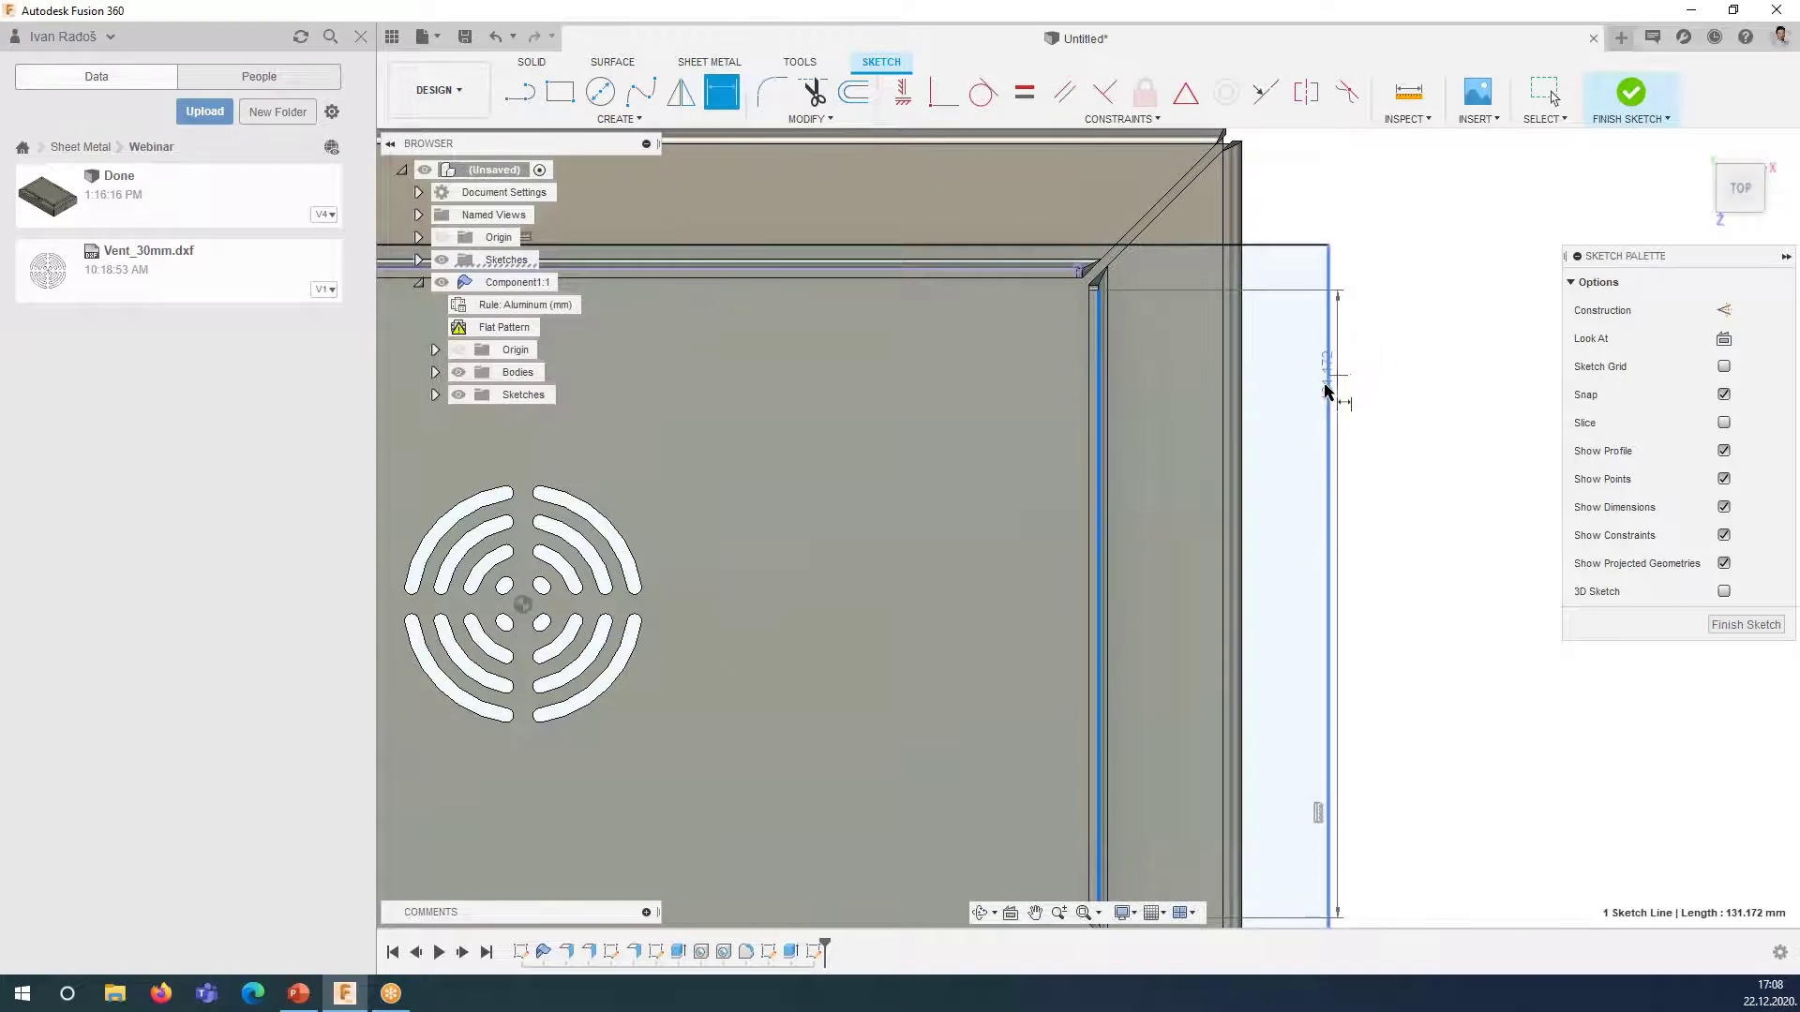
pyautogui.click(1269, 349)
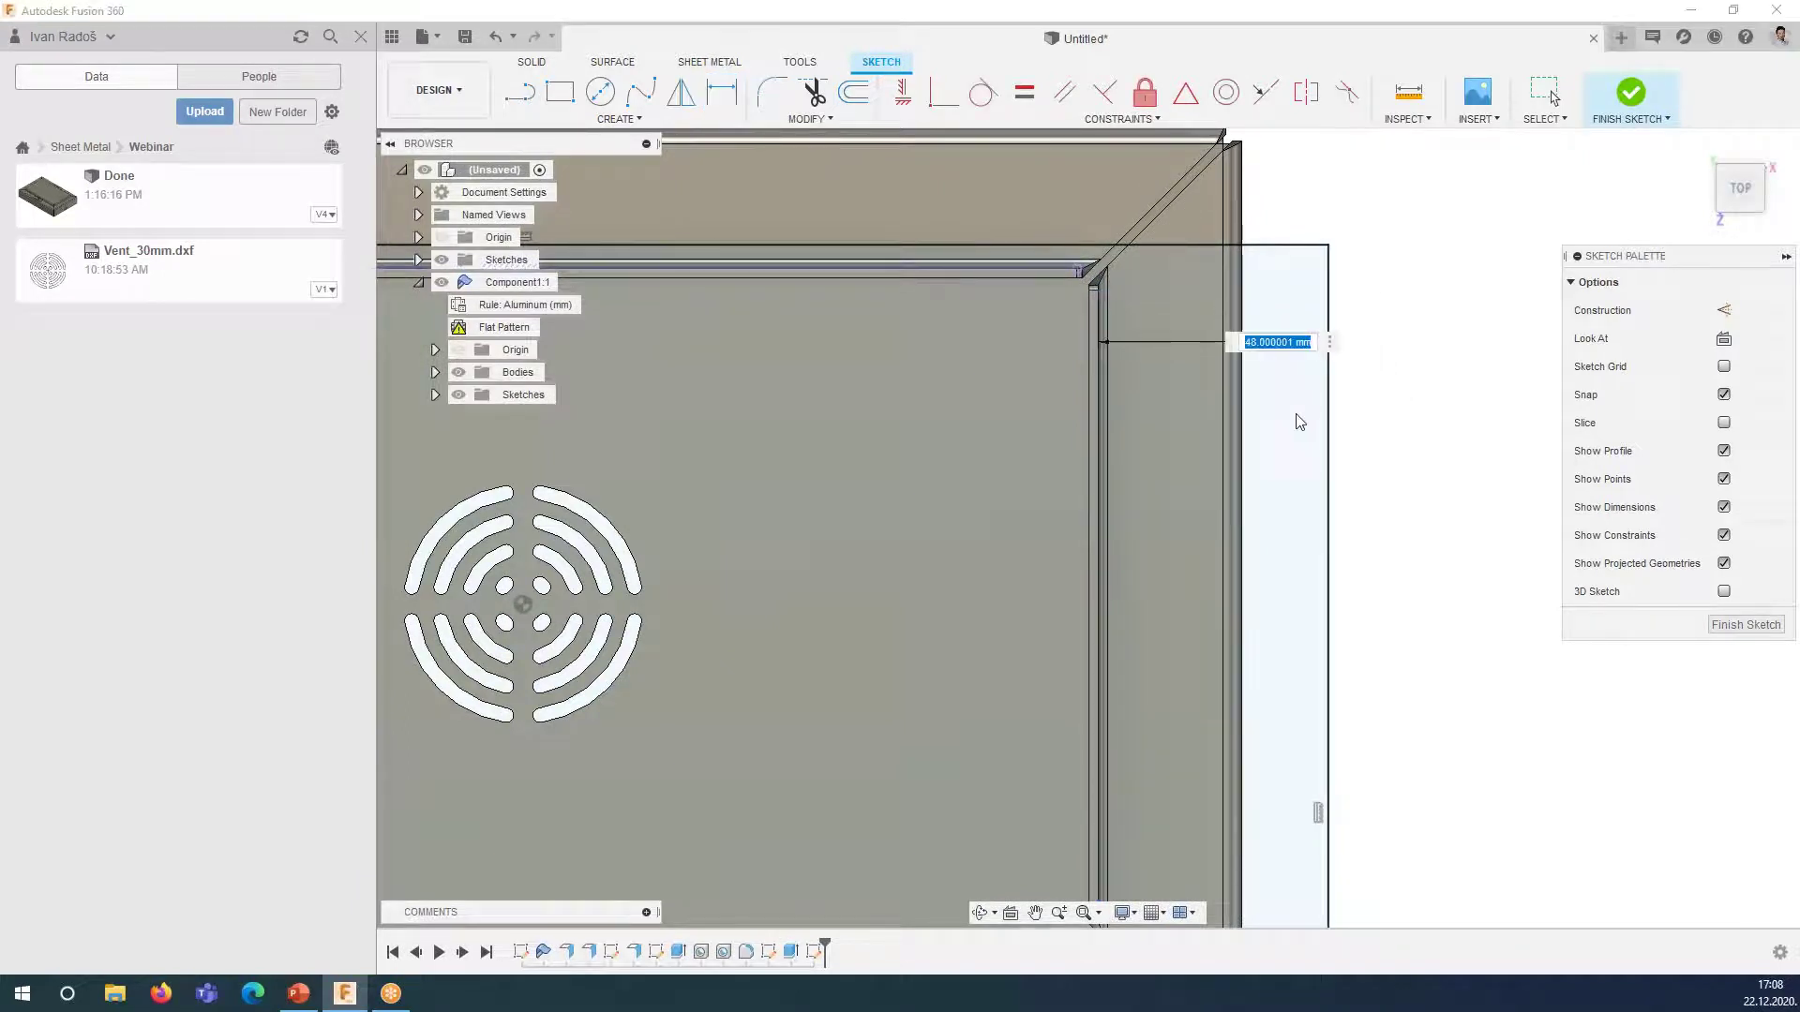
pyautogui.write('OFFSET')
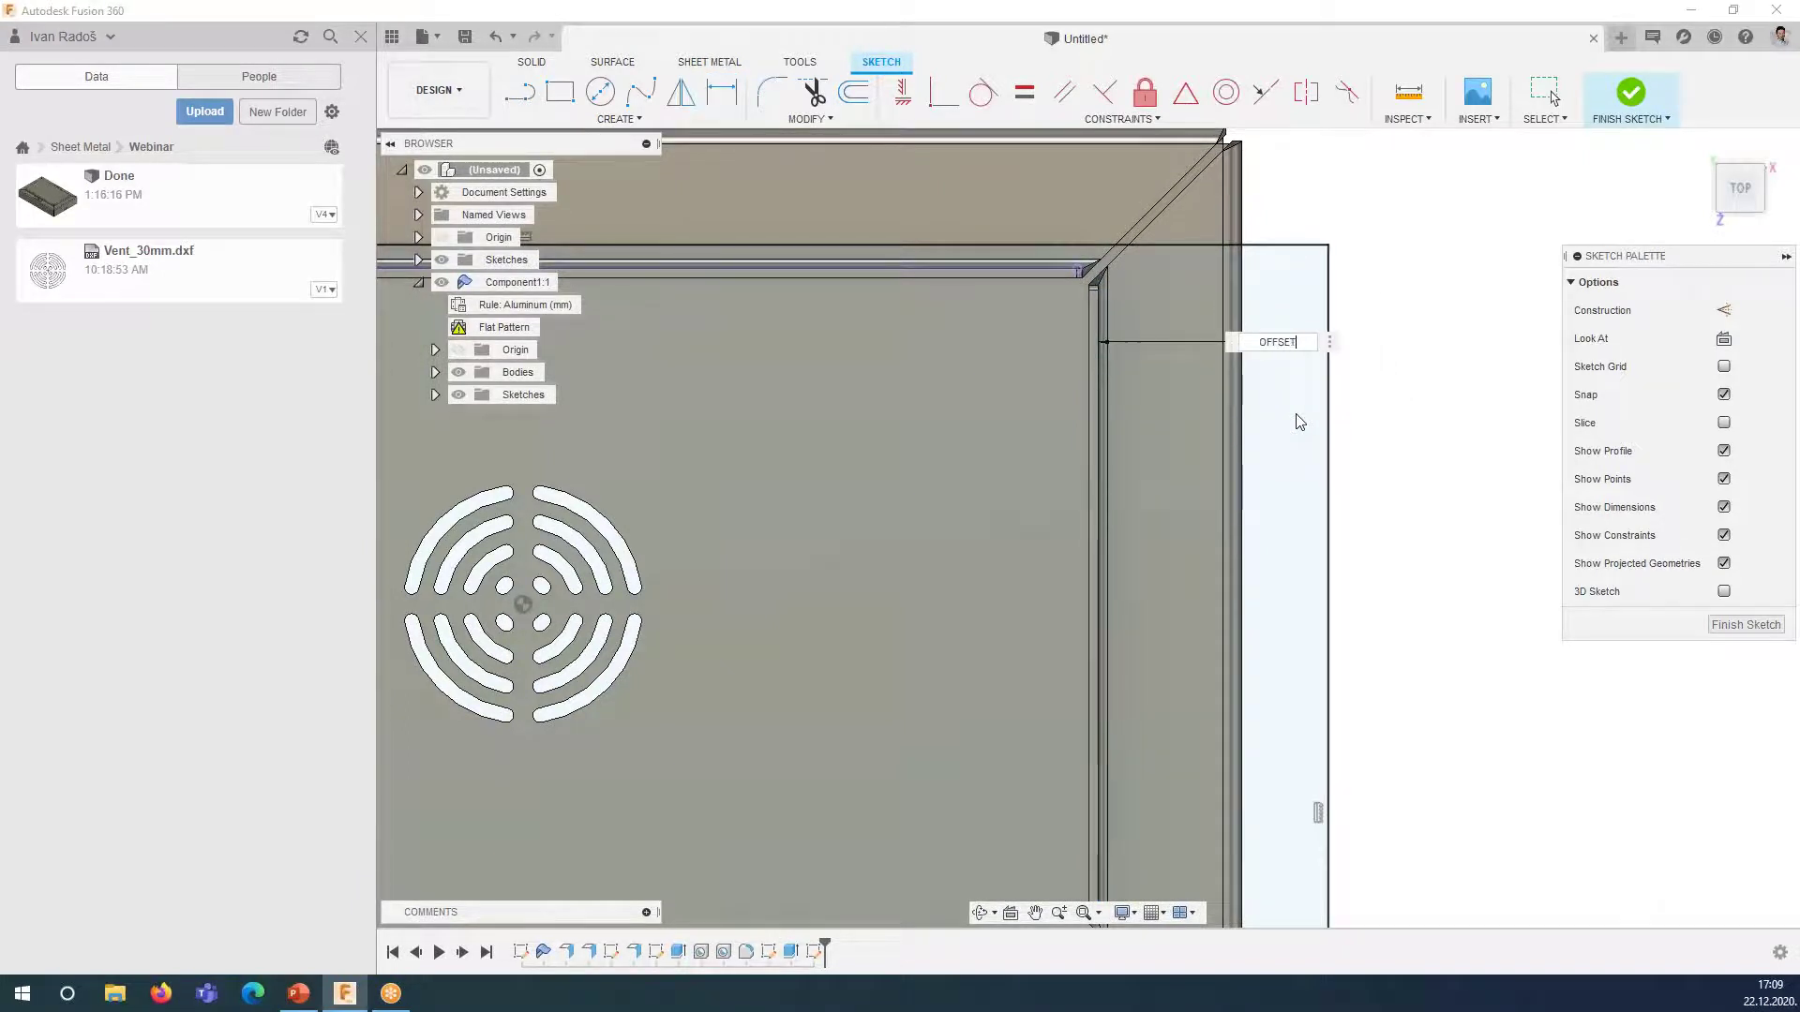
pyautogui.doubleClick(1269, 343)
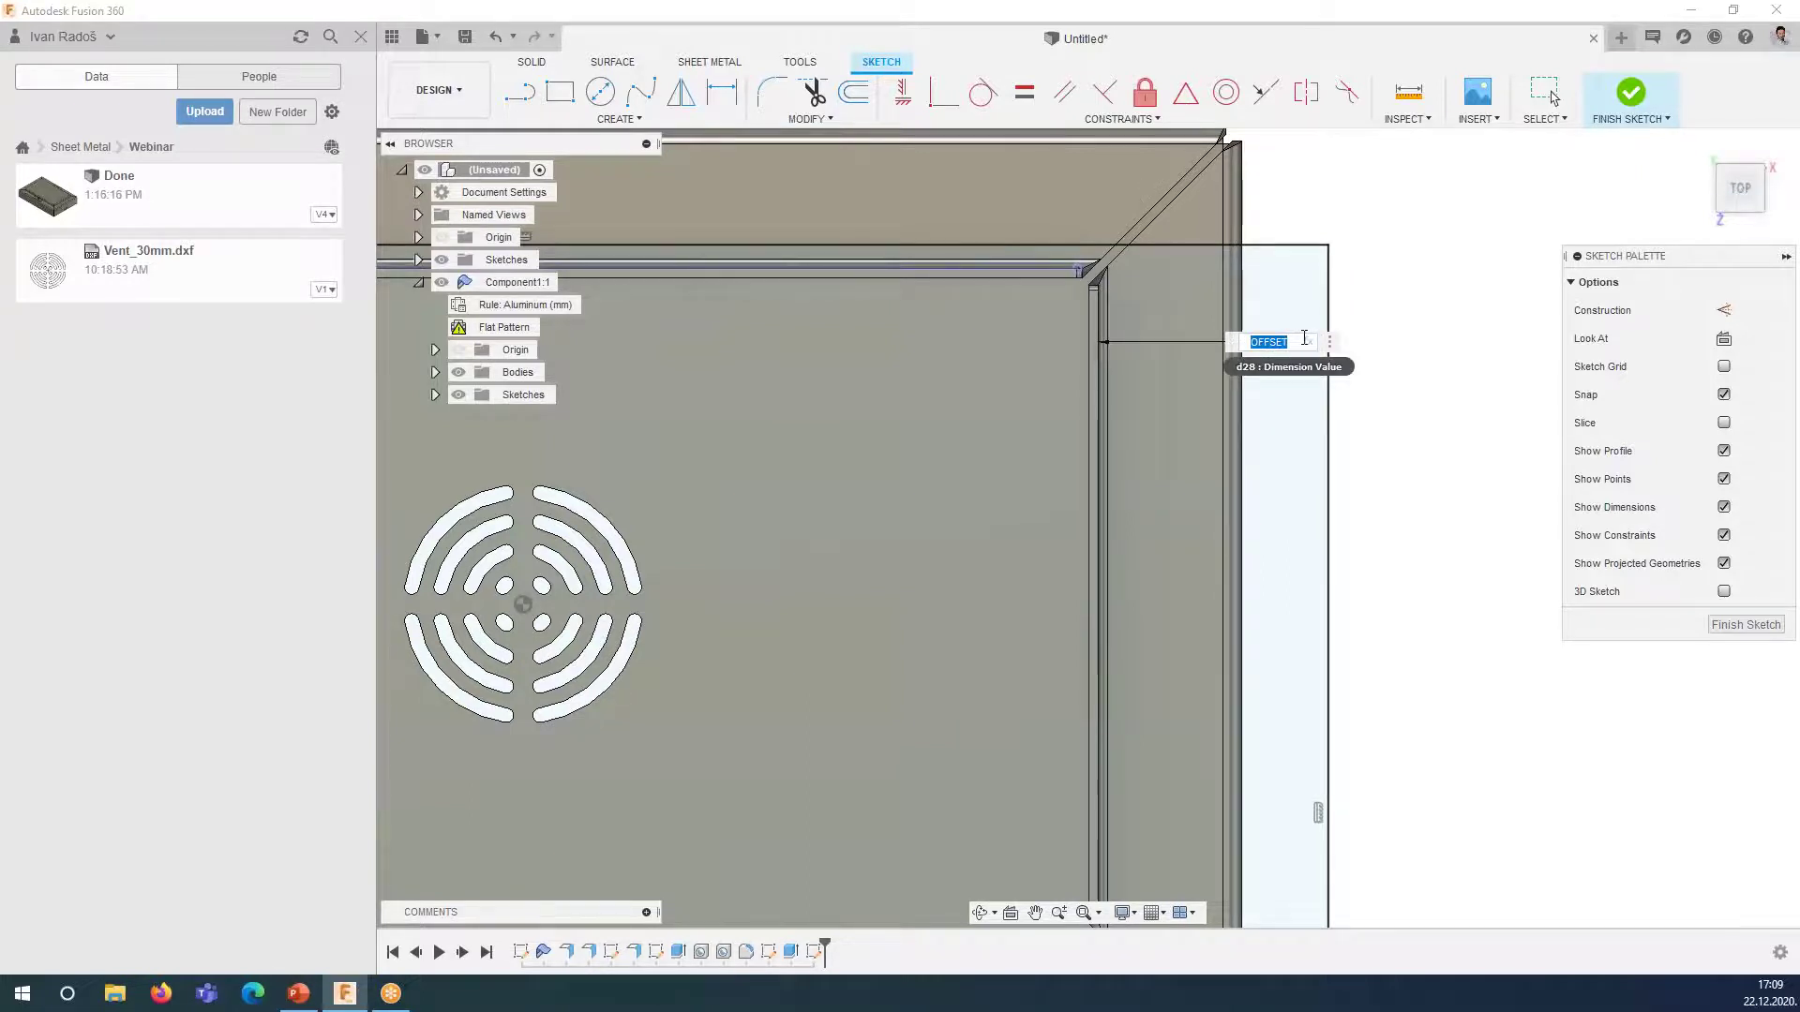
pyautogui.press('Return')
pyautogui.scroll(-5, 1159, 421)
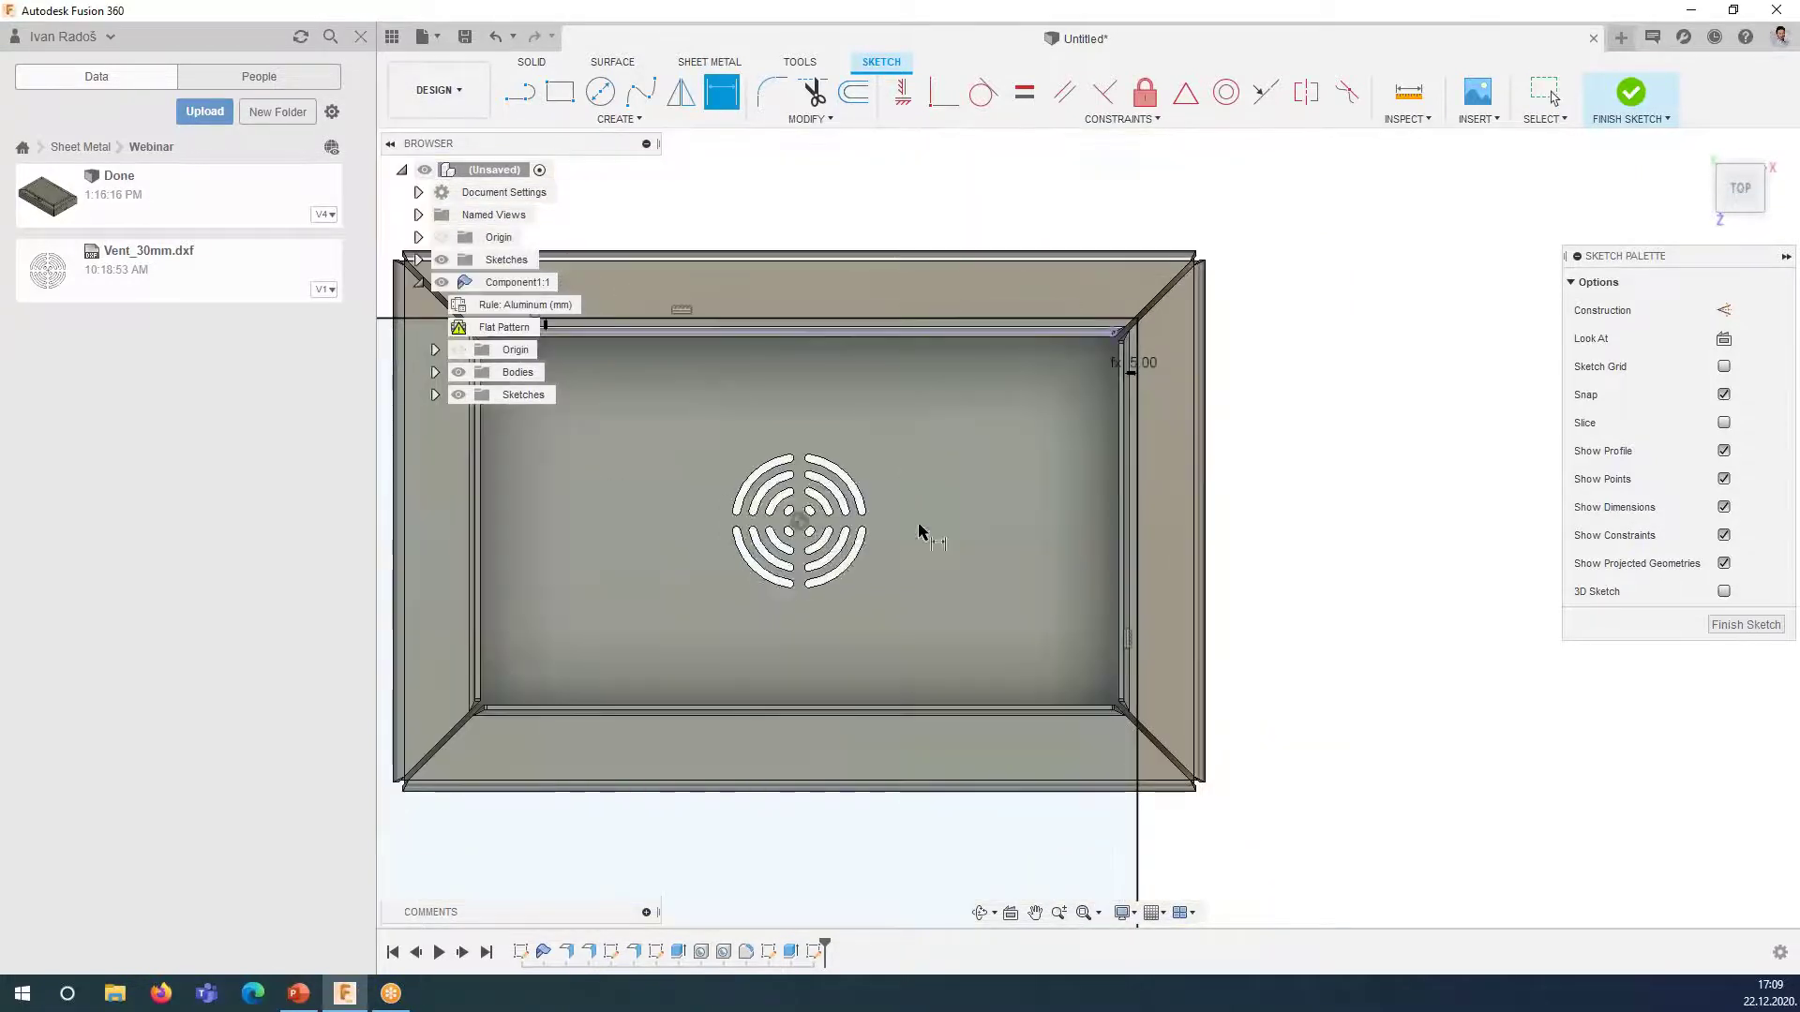
pyautogui.scroll(5, 1358, 567)
pyautogui.click(1390, 576)
pyautogui.scroll(-5, 1390, 581)
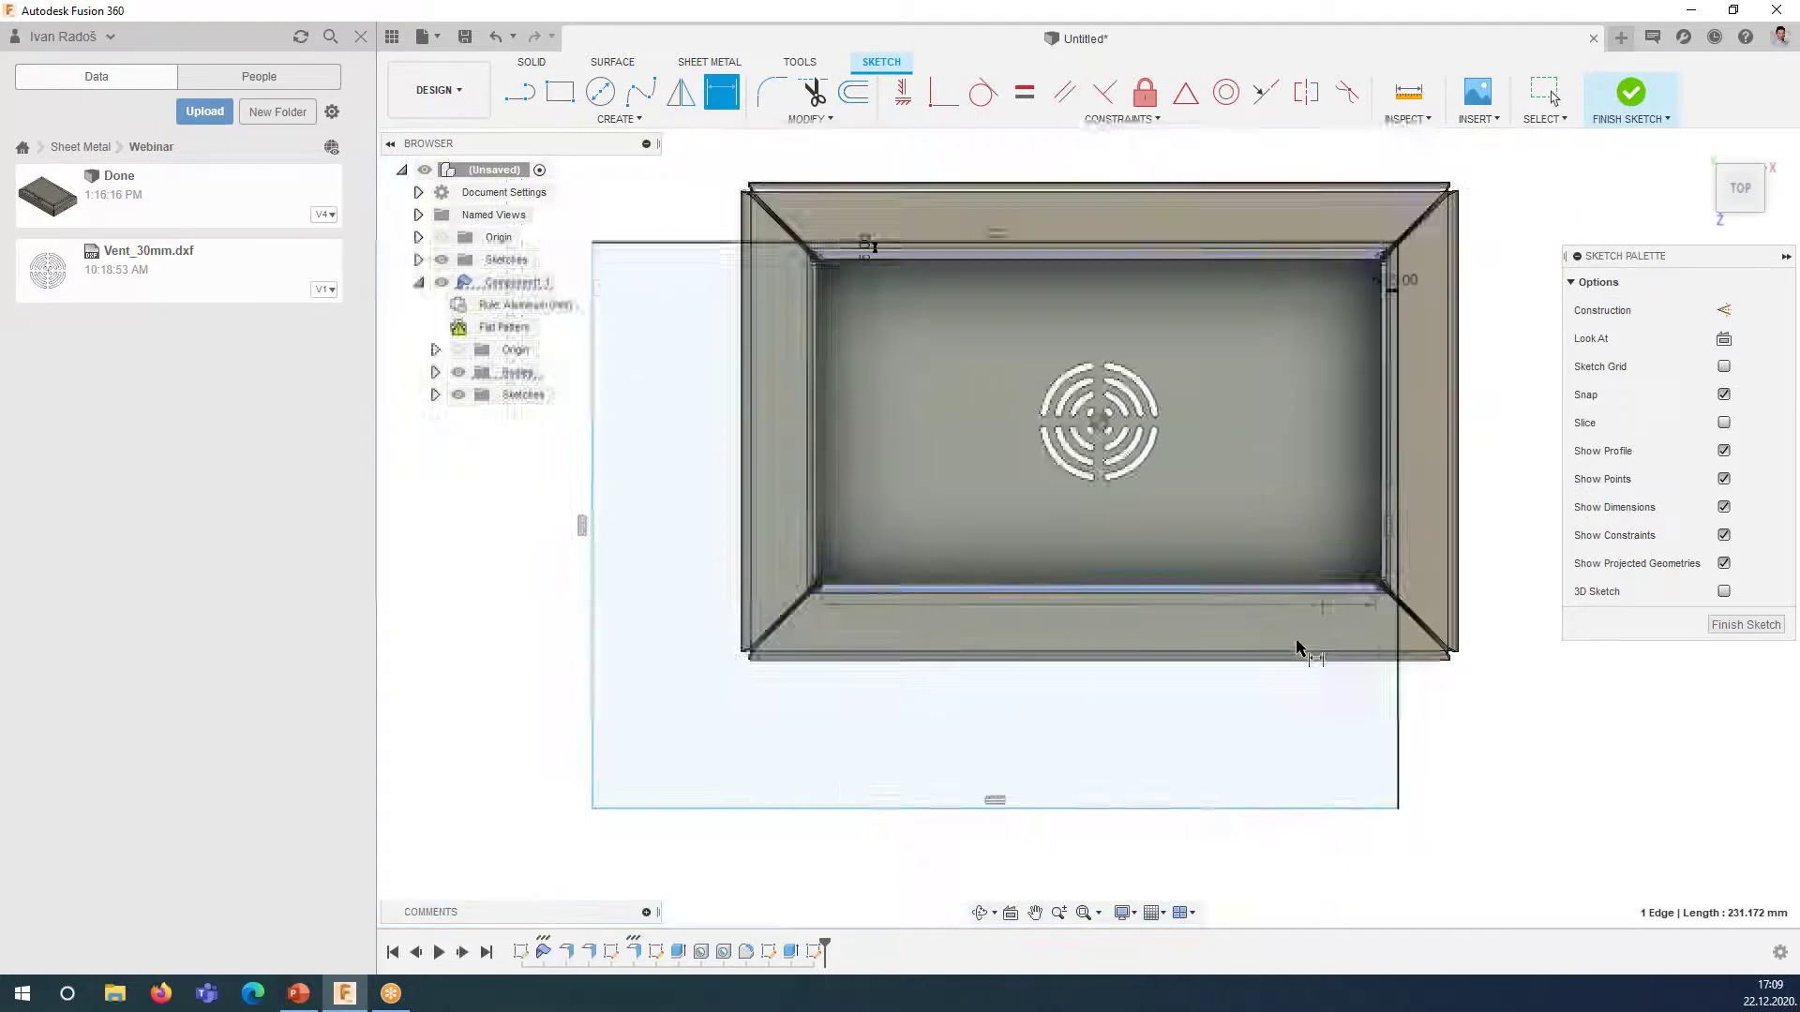
pyautogui.click(1199, 806)
pyautogui.click(1215, 720)
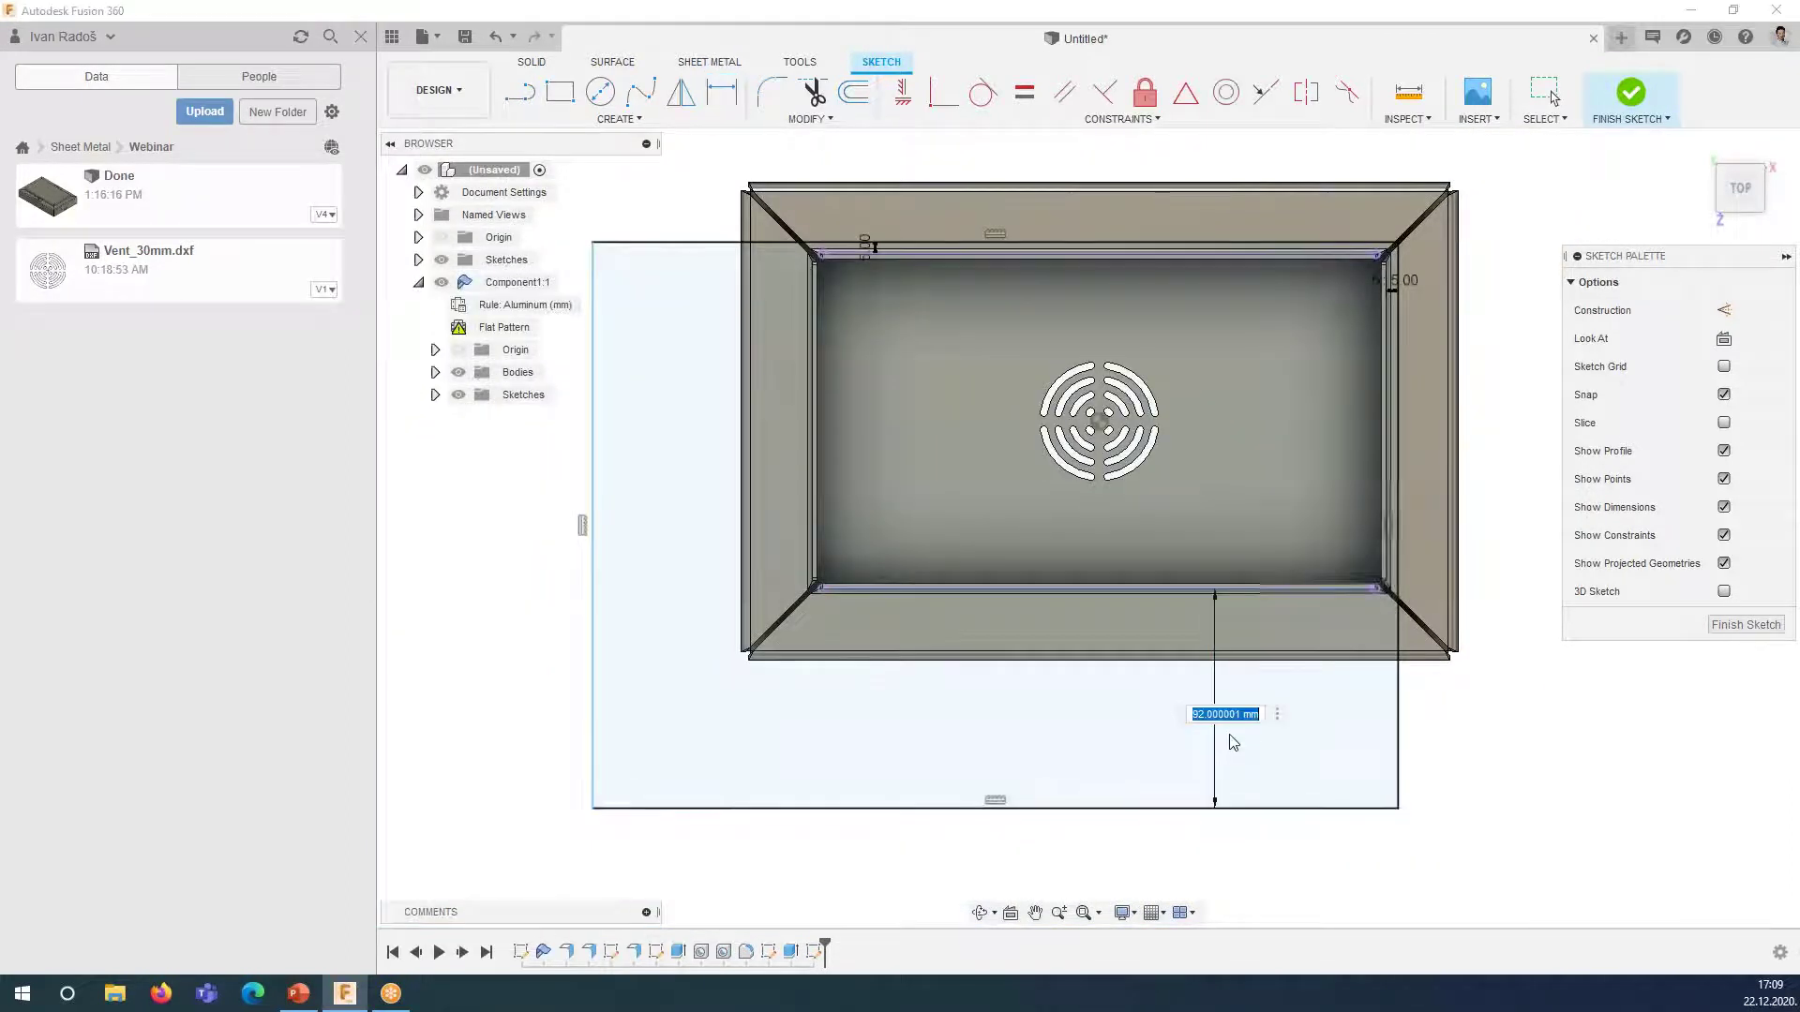
pyautogui.write('OFFSET')
pyautogui.press('Return')
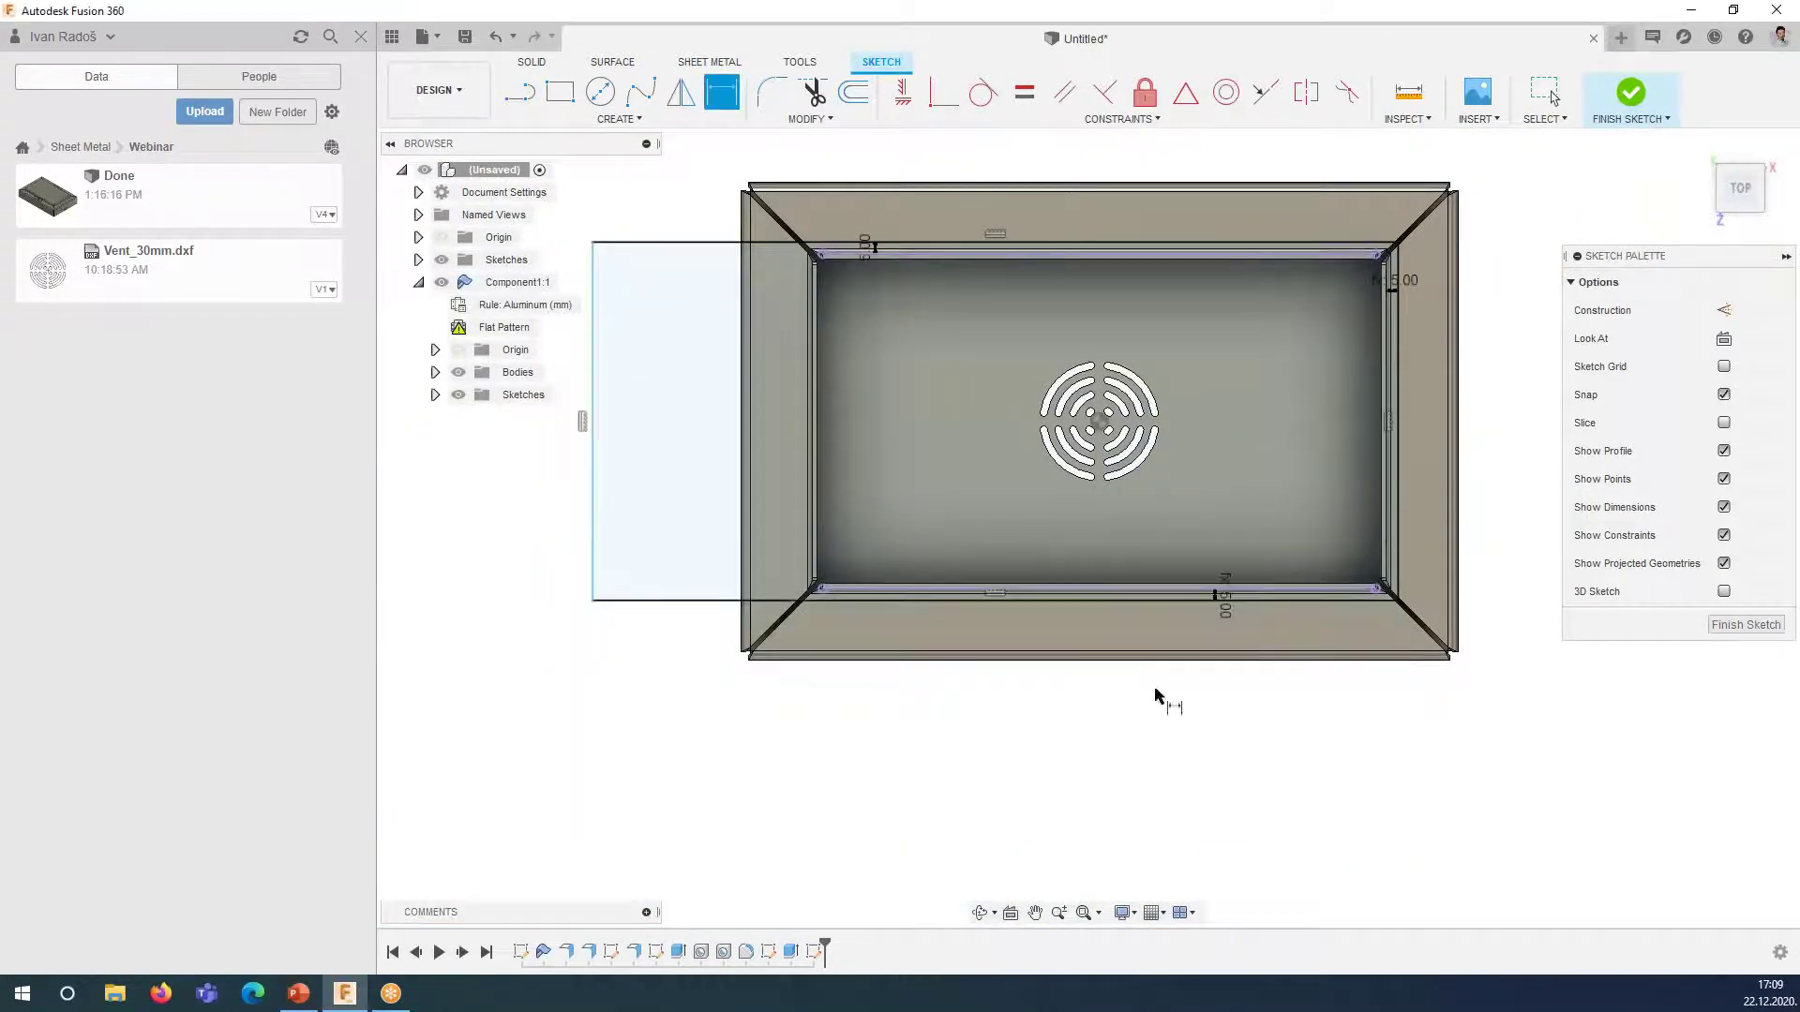
# - Dimension the left sketch line OFFSET from the left inner wall
pyautogui.click(727, 365)
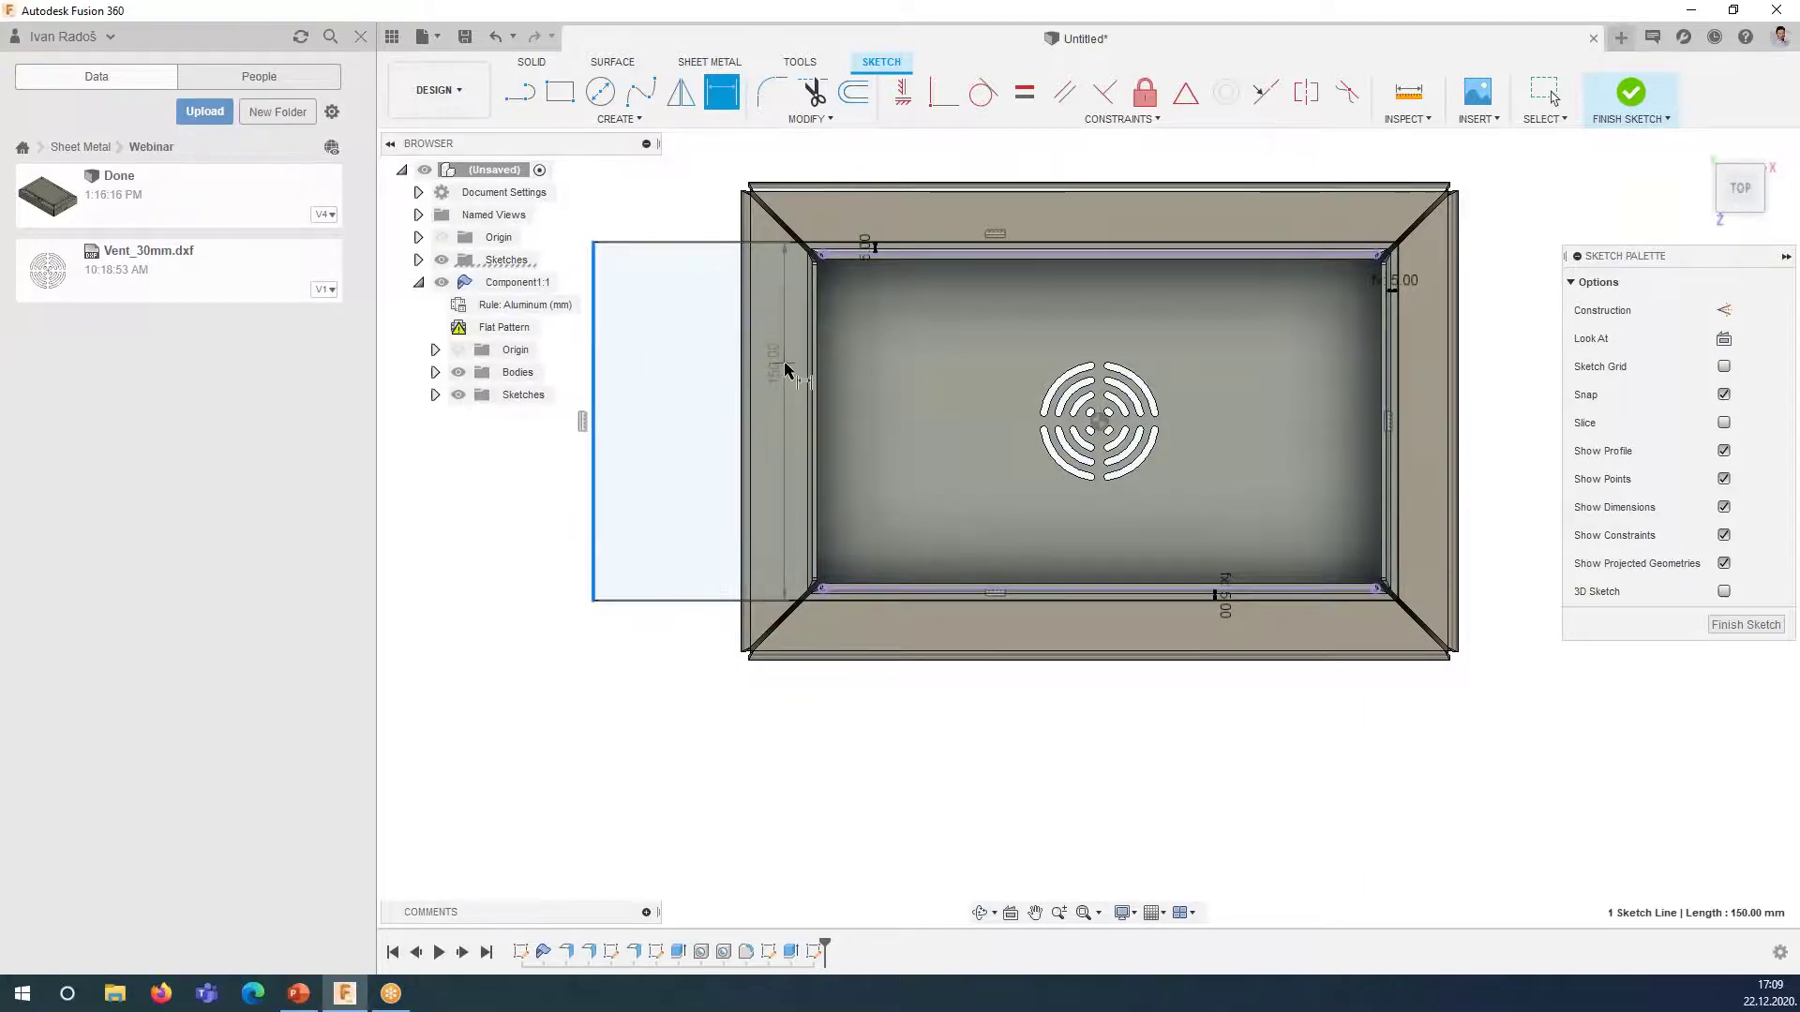
pyautogui.scroll(3, 834, 361)
pyautogui.scroll(2, 835, 361)
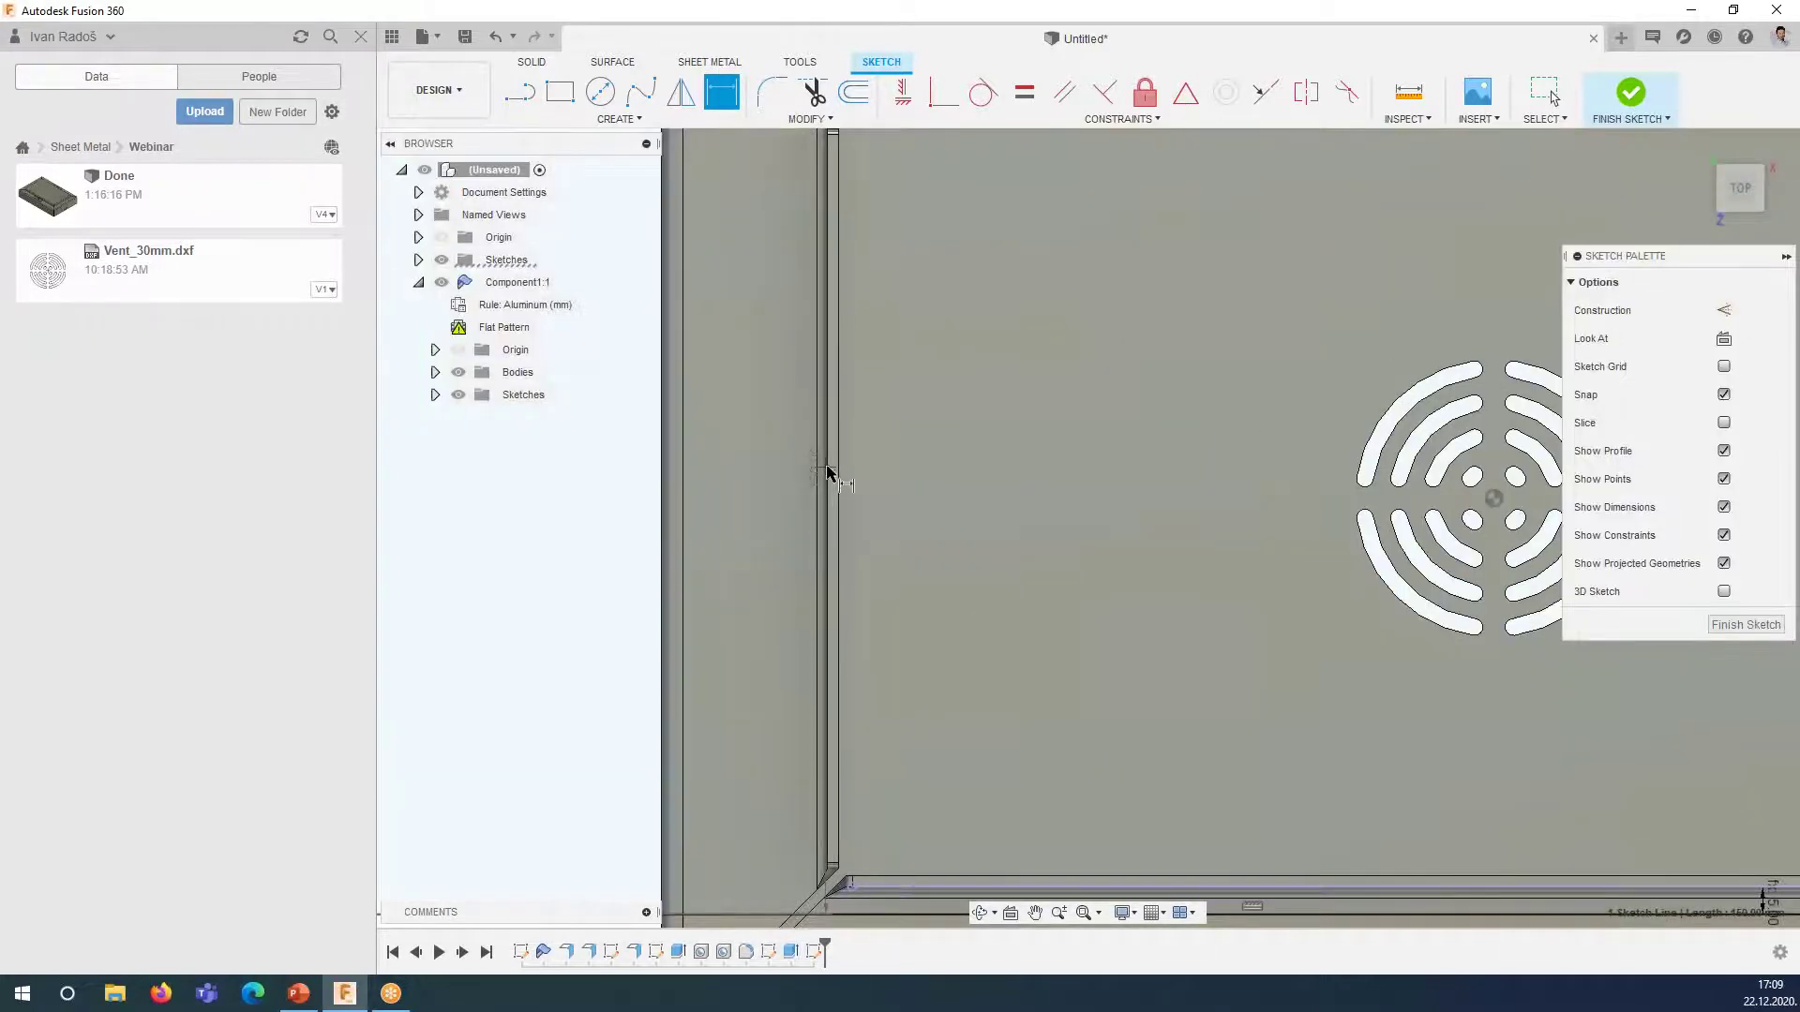
pyautogui.press('Escape')
pyautogui.press('d')
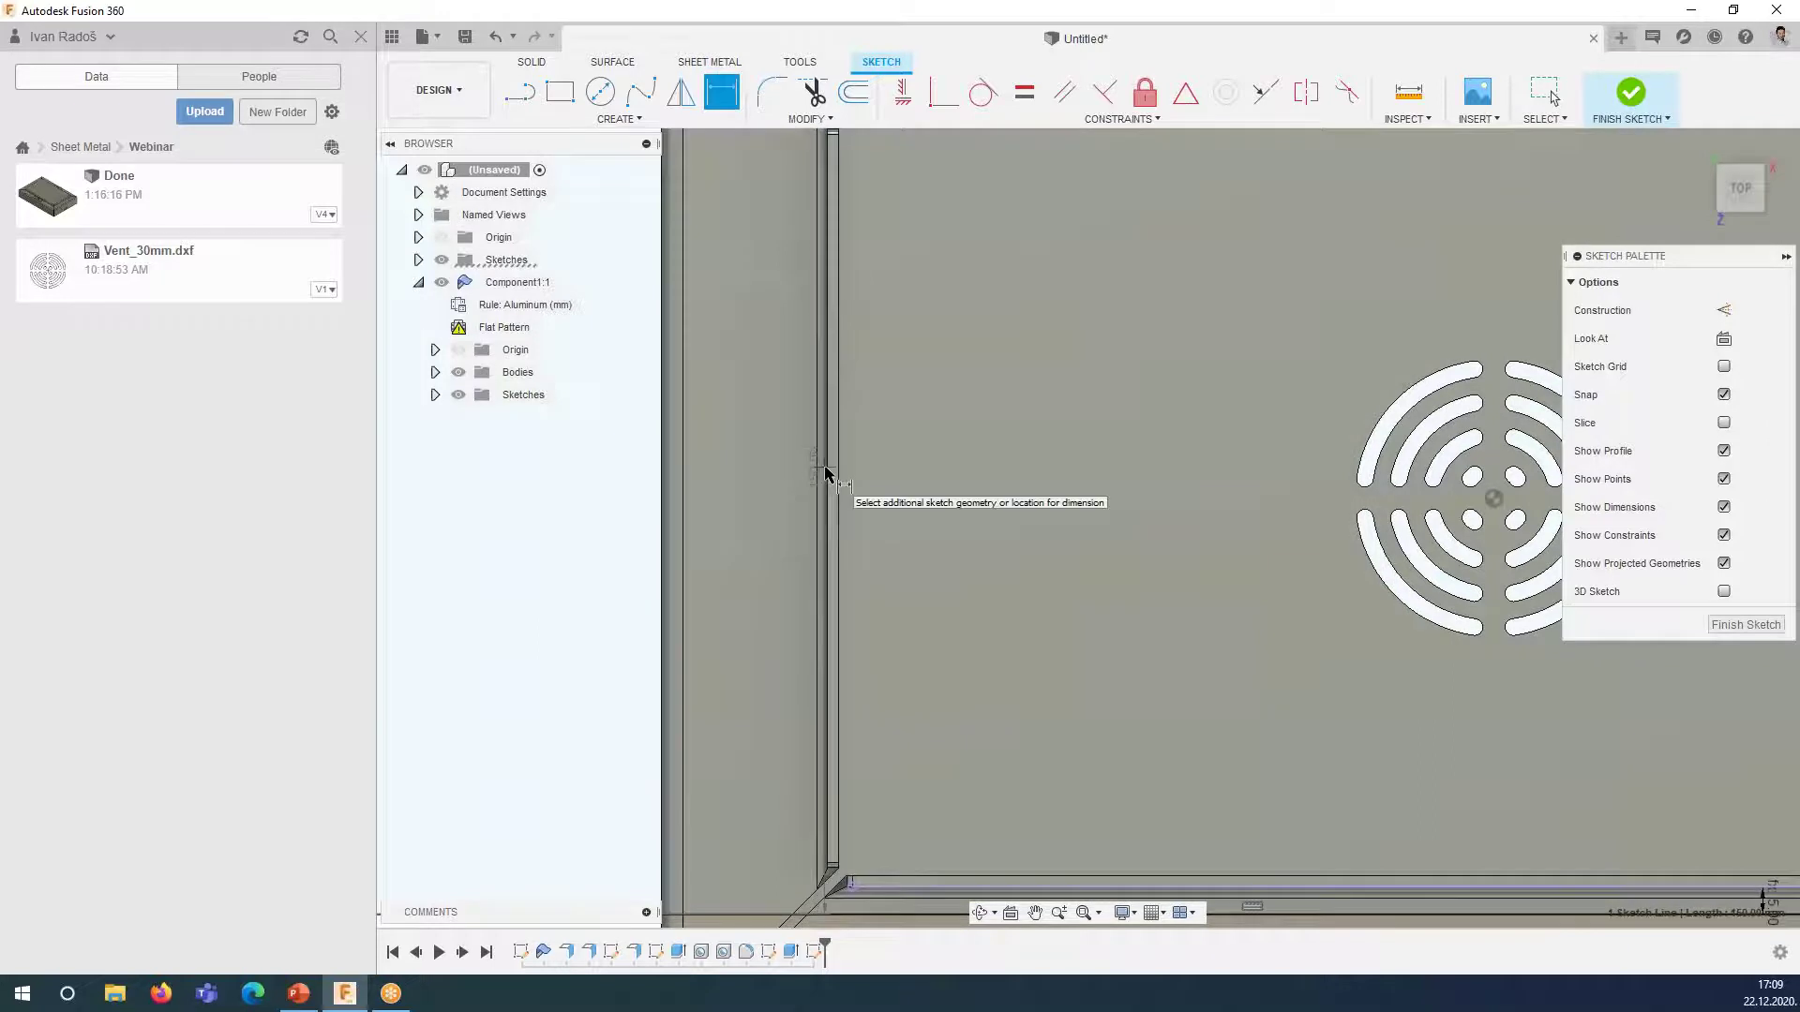
pyautogui.press('Escape')
pyautogui.press('d')
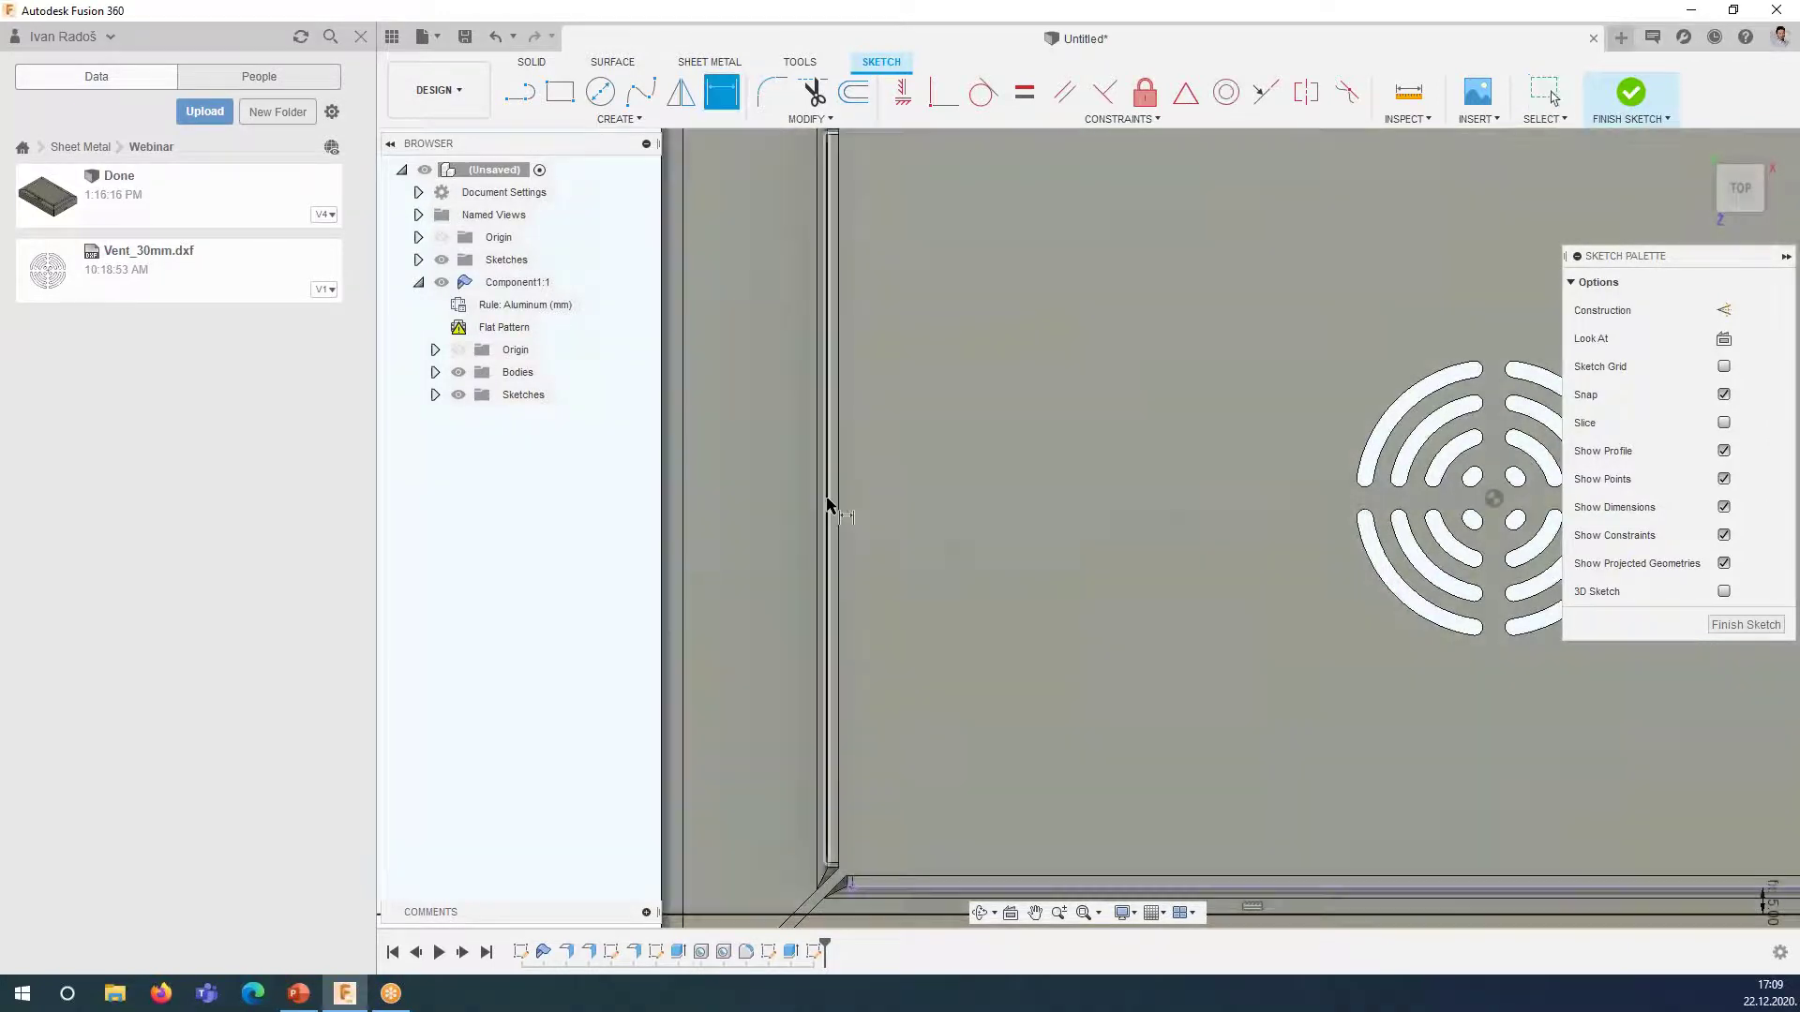
pyautogui.scroll(-2, 815, 530)
pyautogui.moveTo(919, 557); pyautogui.dragTo(984, 578, button='middle')
pyautogui.click(677, 472)
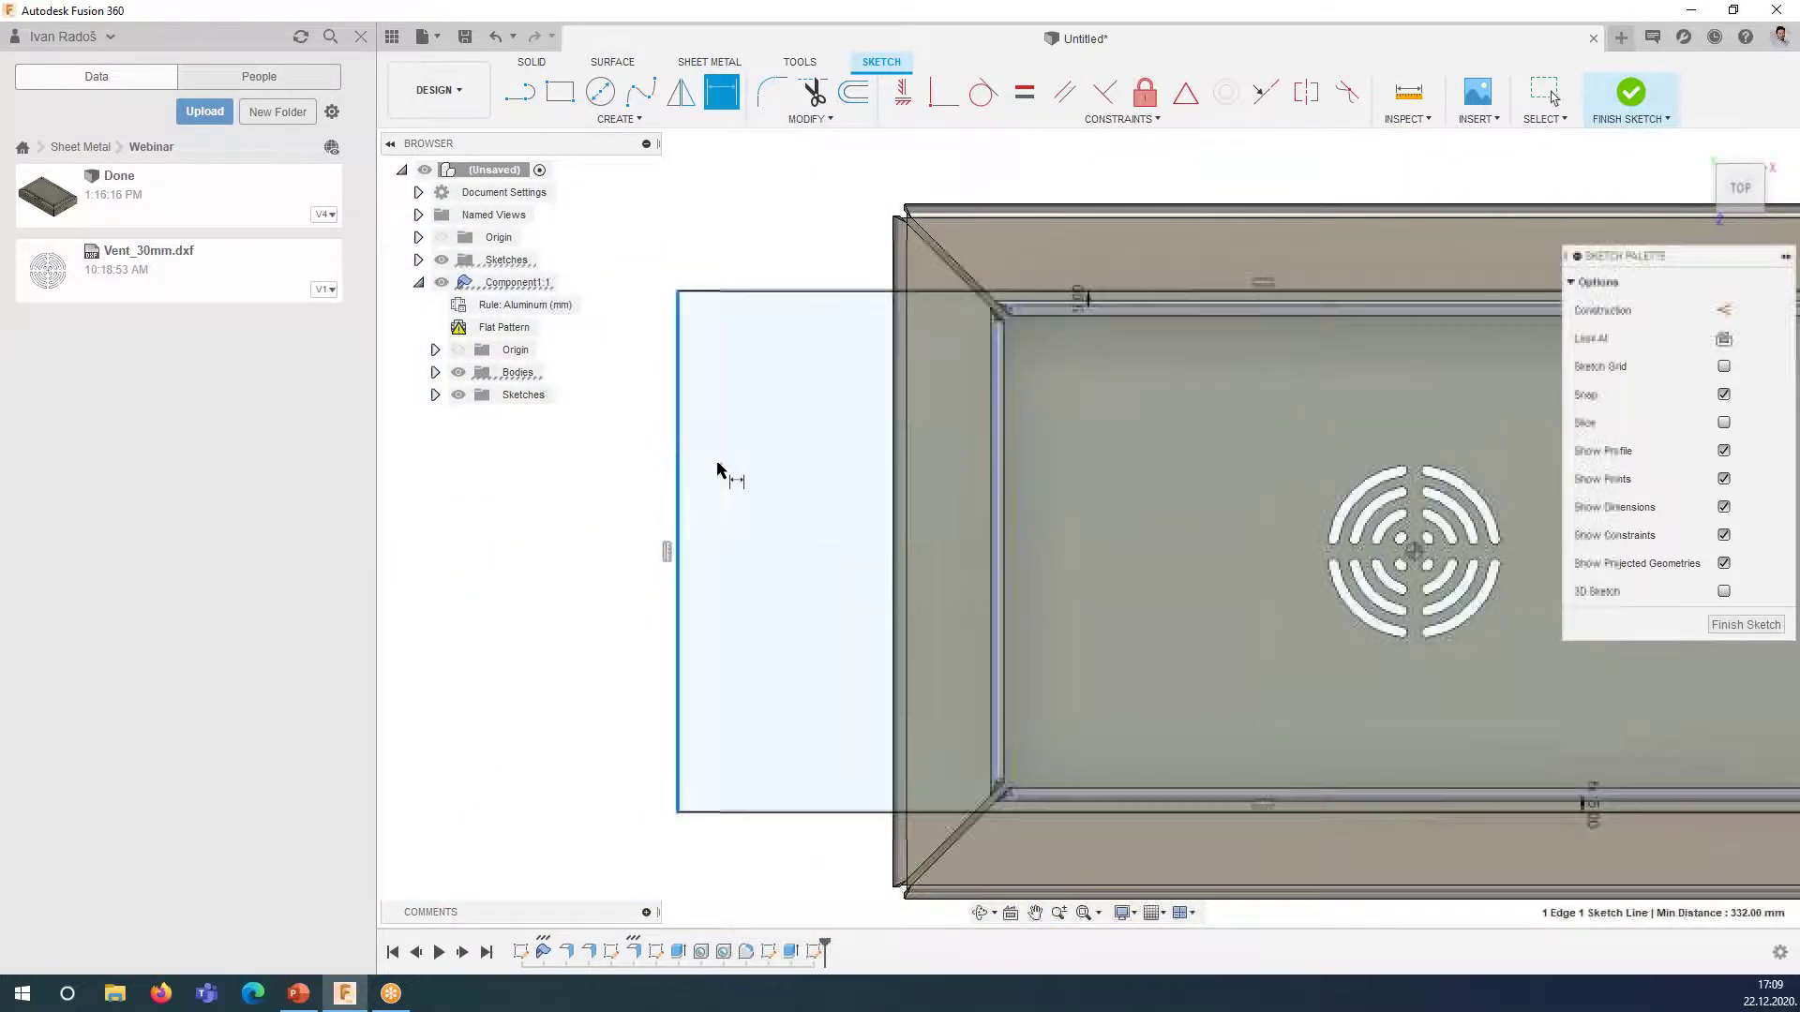
pyautogui.click(756, 466)
pyautogui.write('OFFSET')
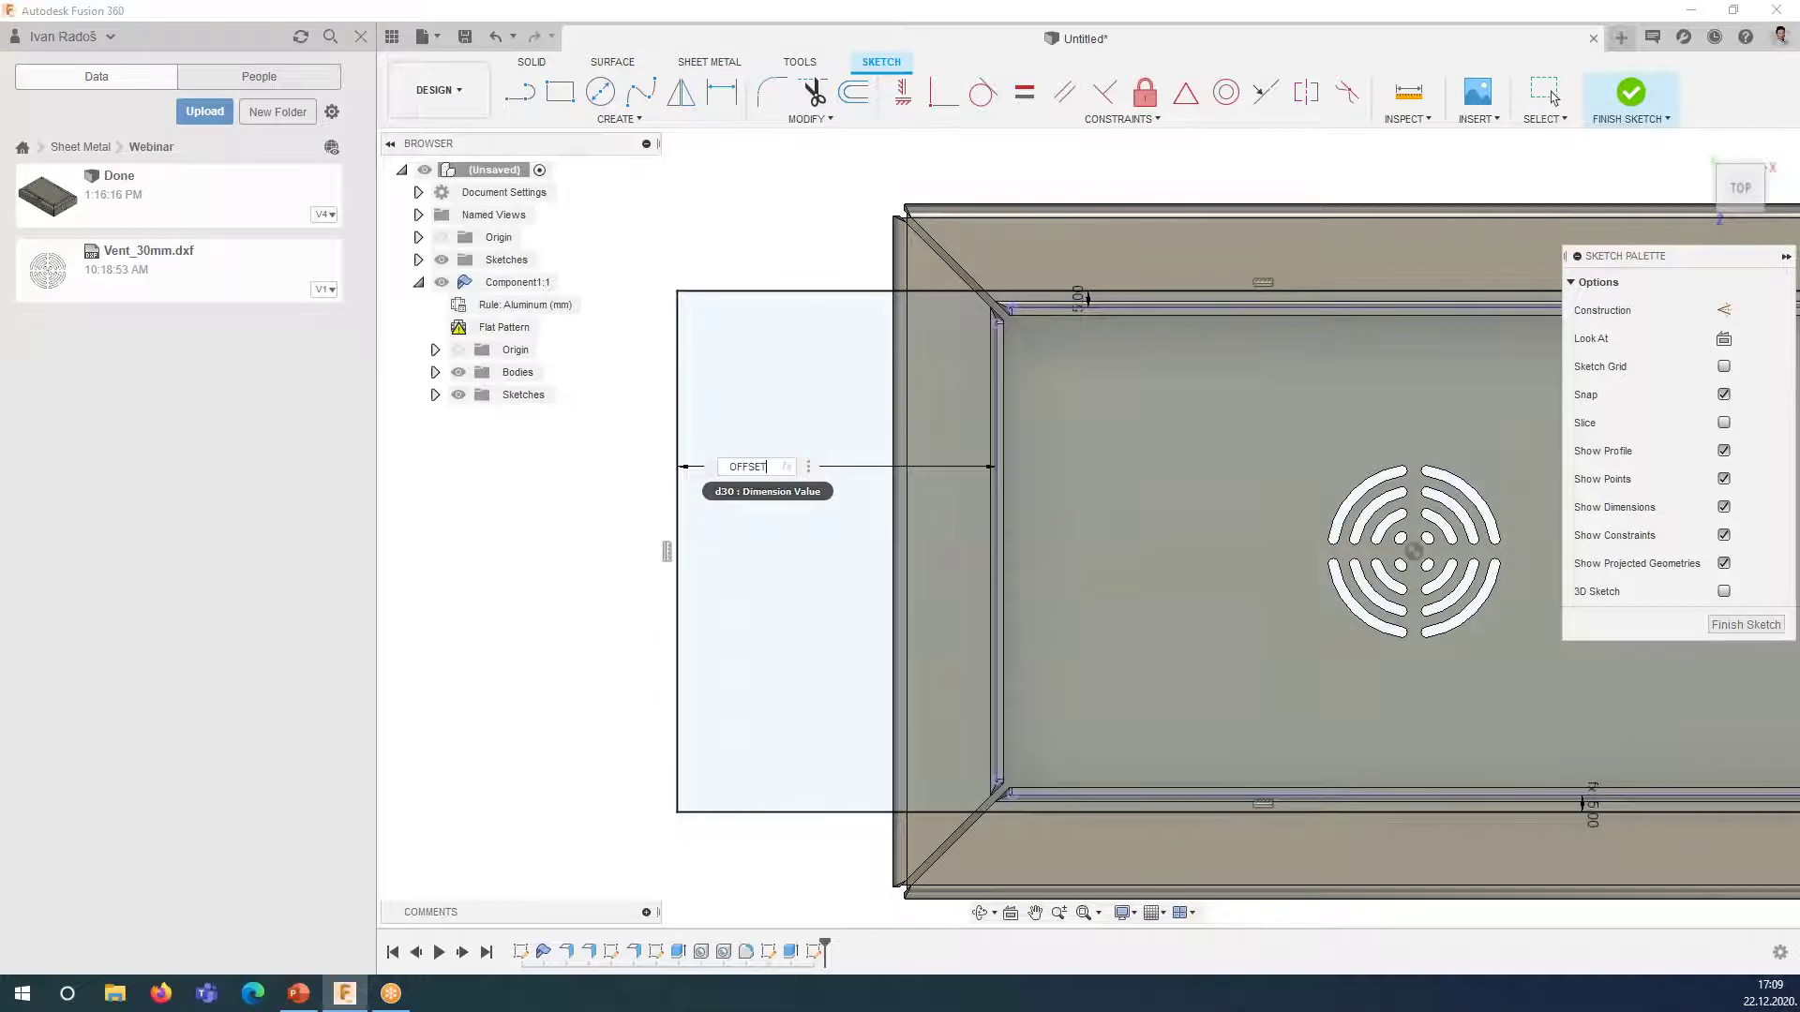
pyautogui.press('Return')
pyautogui.scroll(-3, 864, 430)
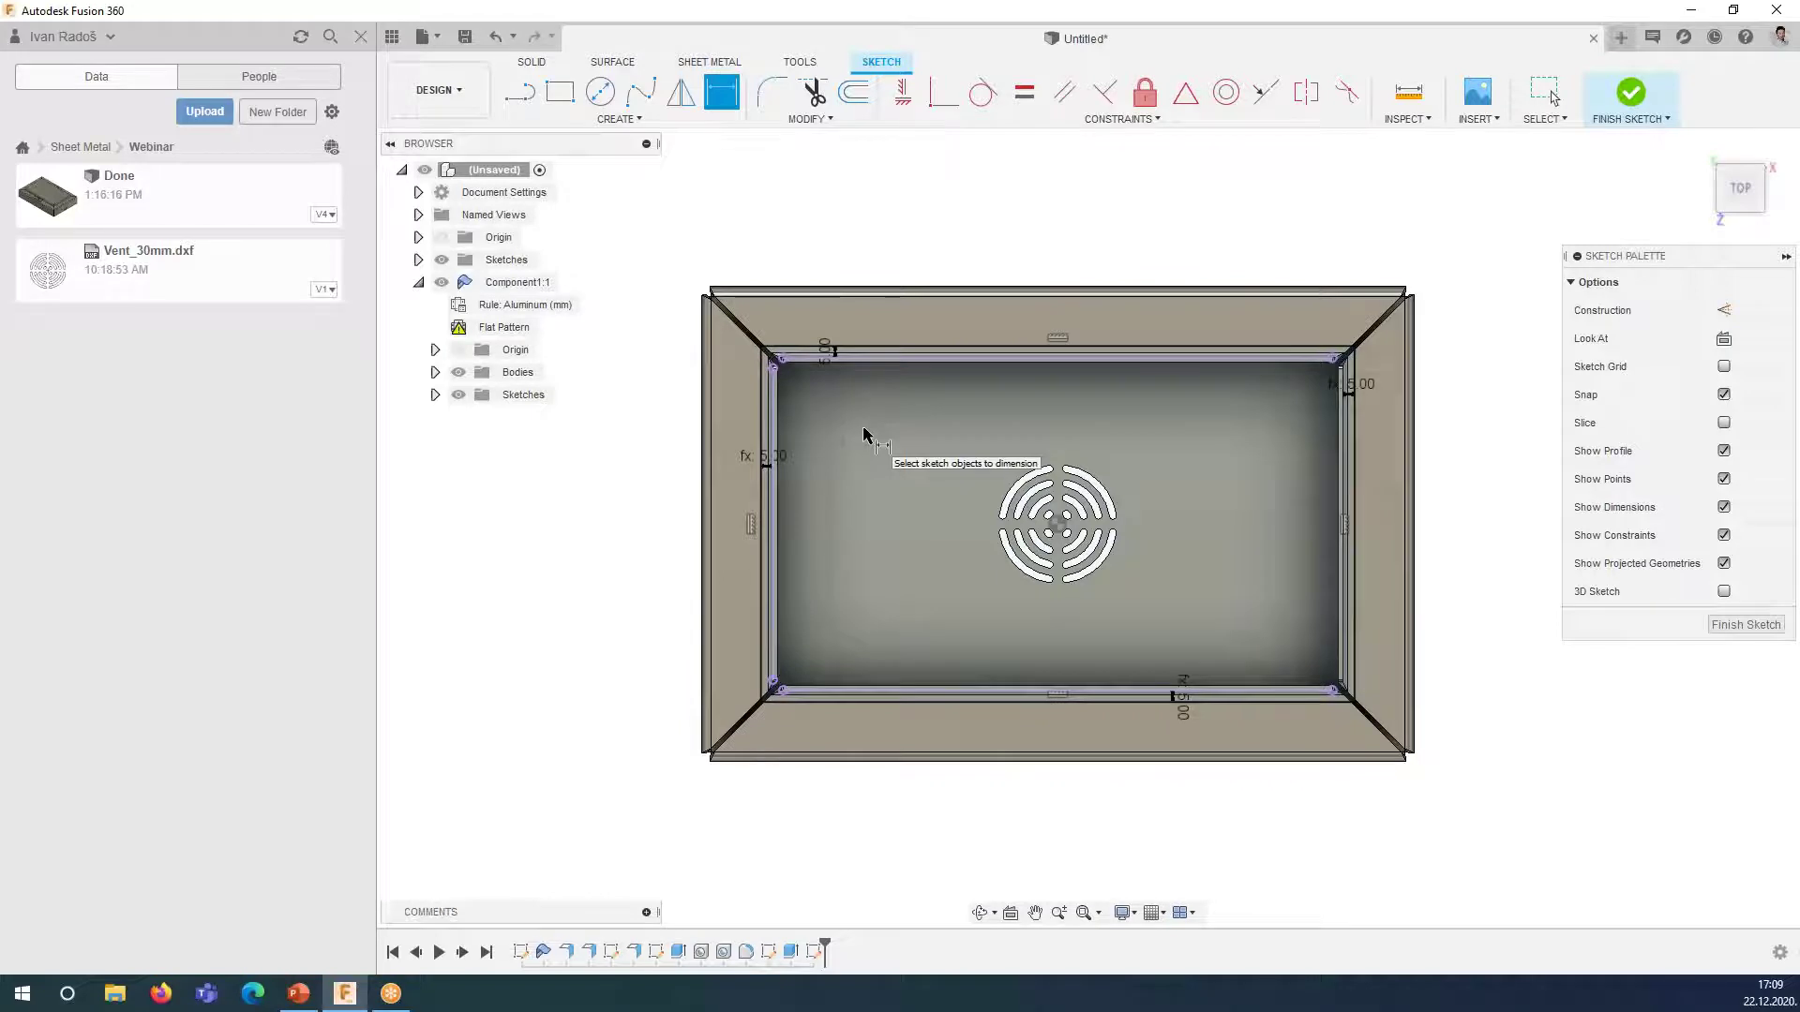
pyautogui.scroll(1, 747, 385)
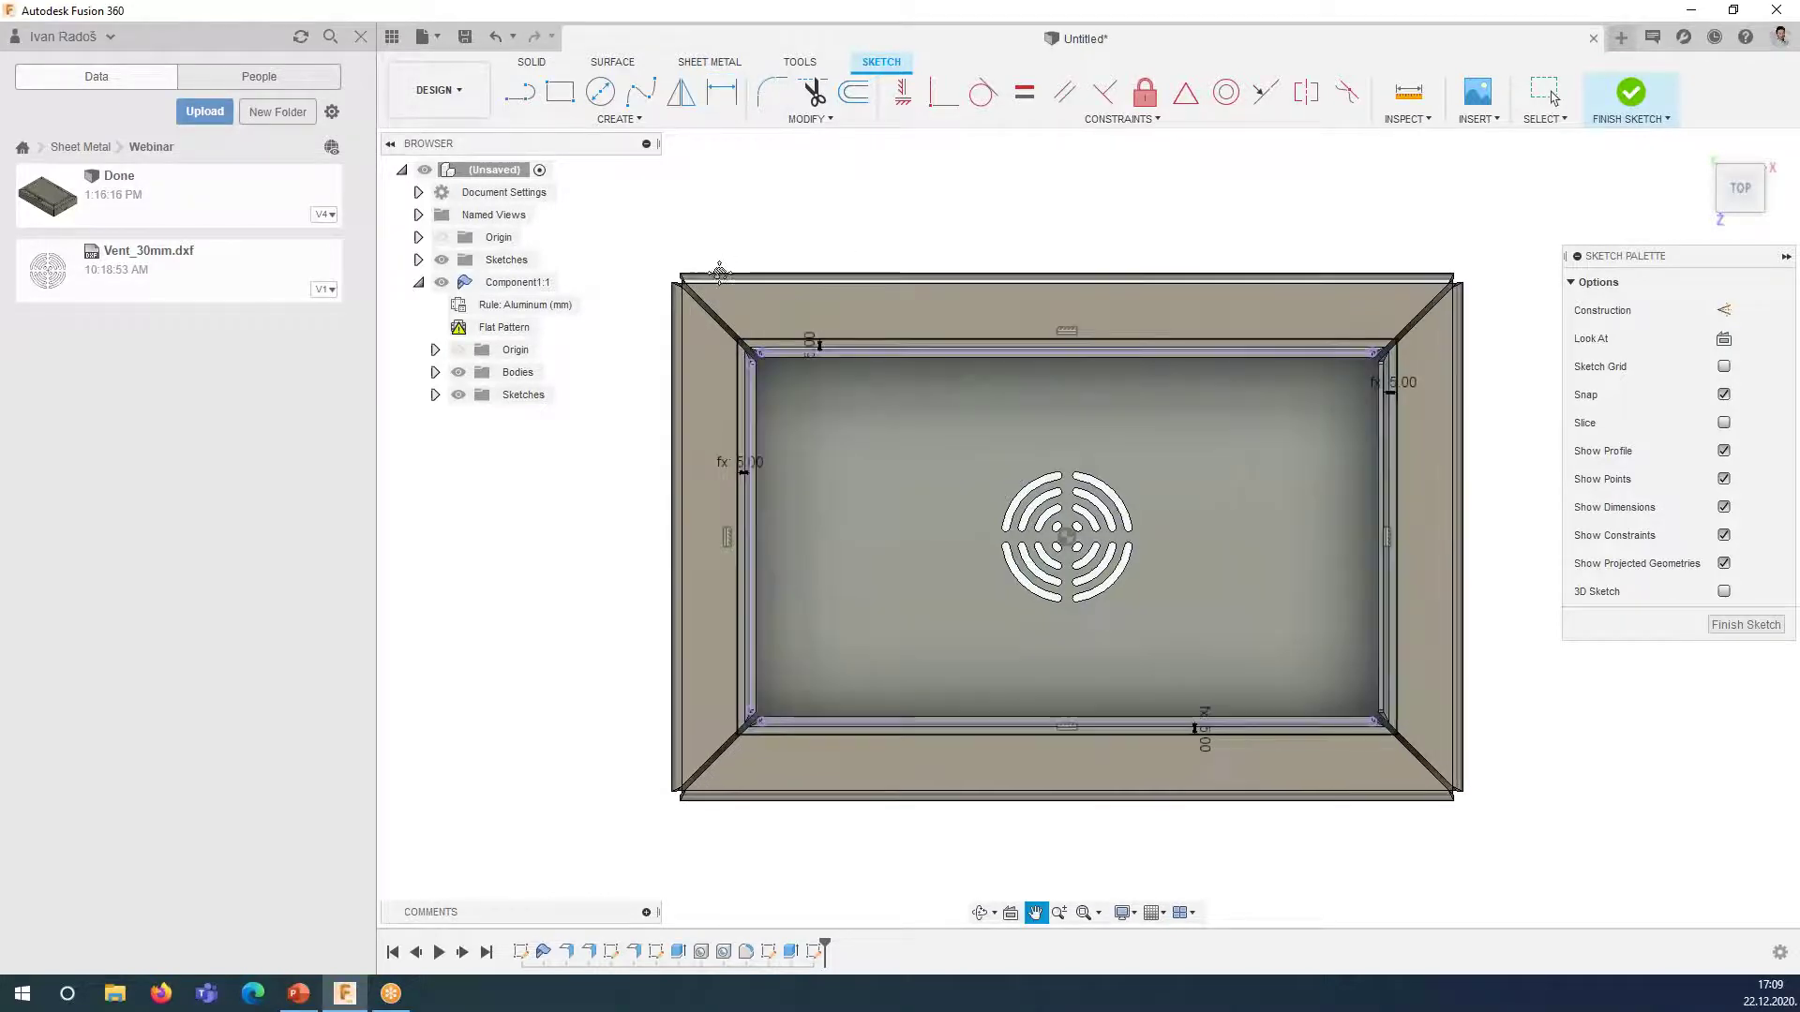
pyautogui.scroll(1, 747, 385)
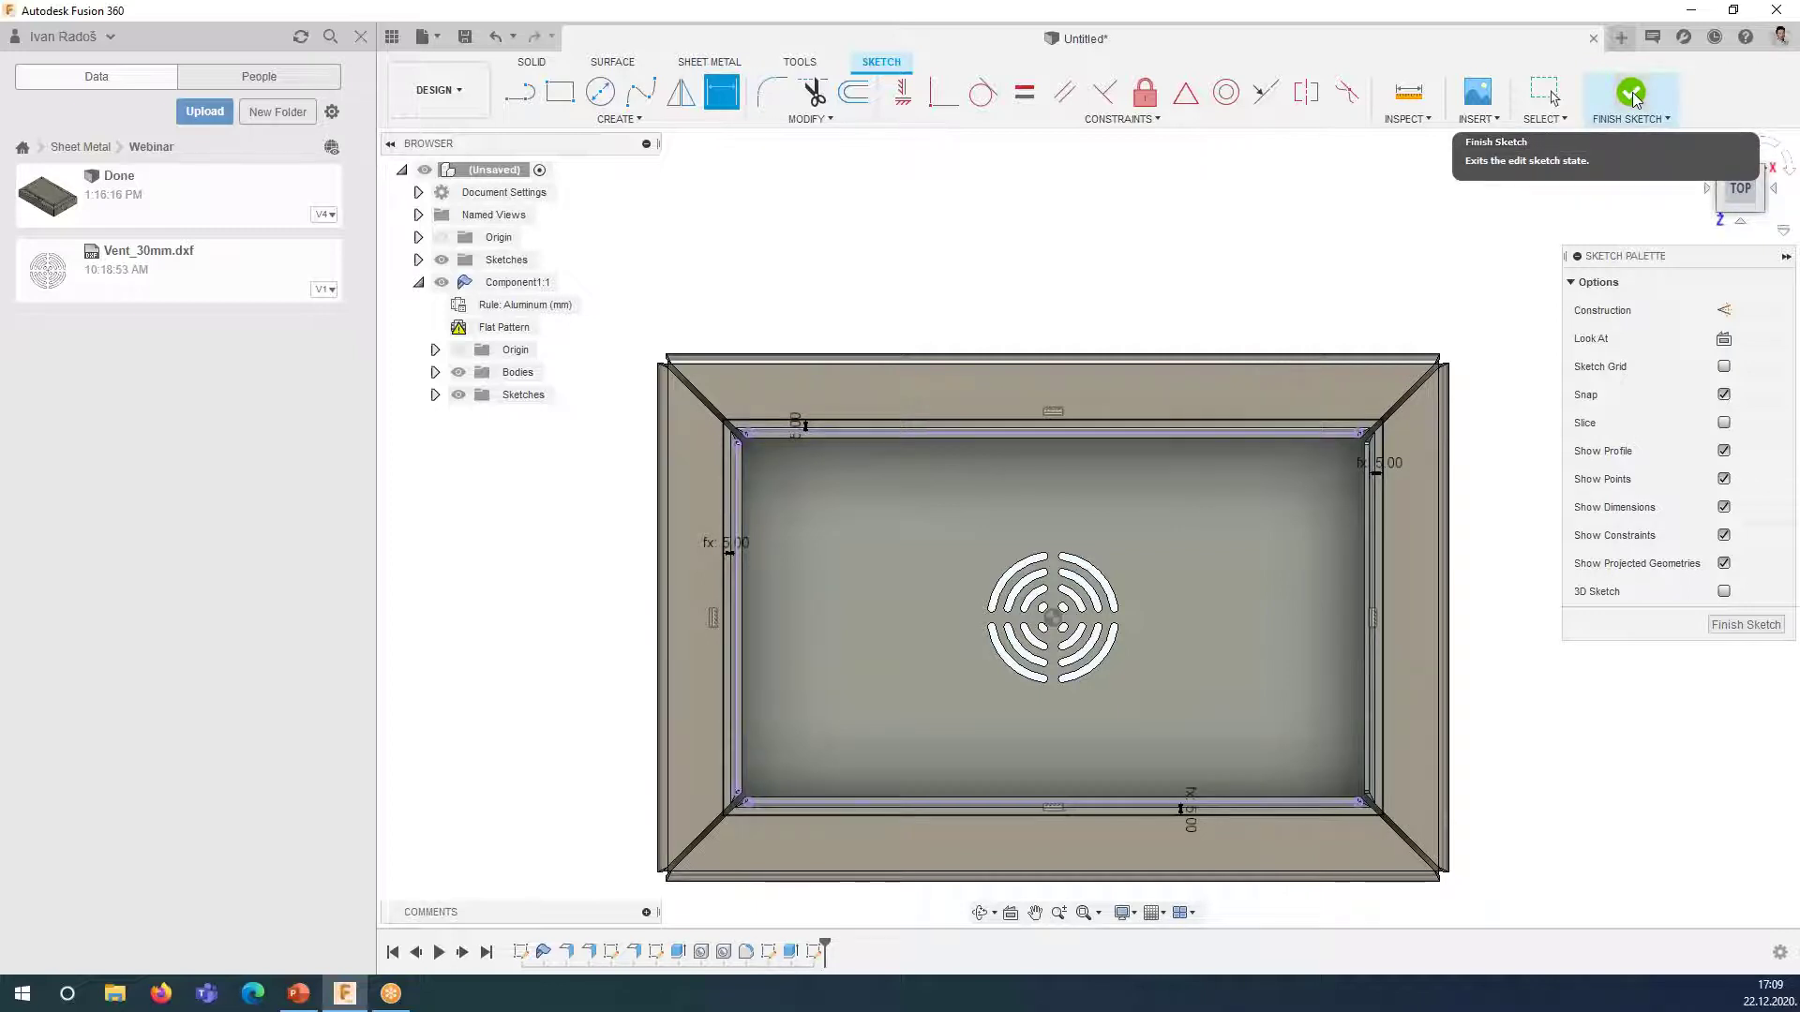
# - Finish the offset-rectangle sketch and show the whole box in an angled view
pyautogui.click(1632, 98)
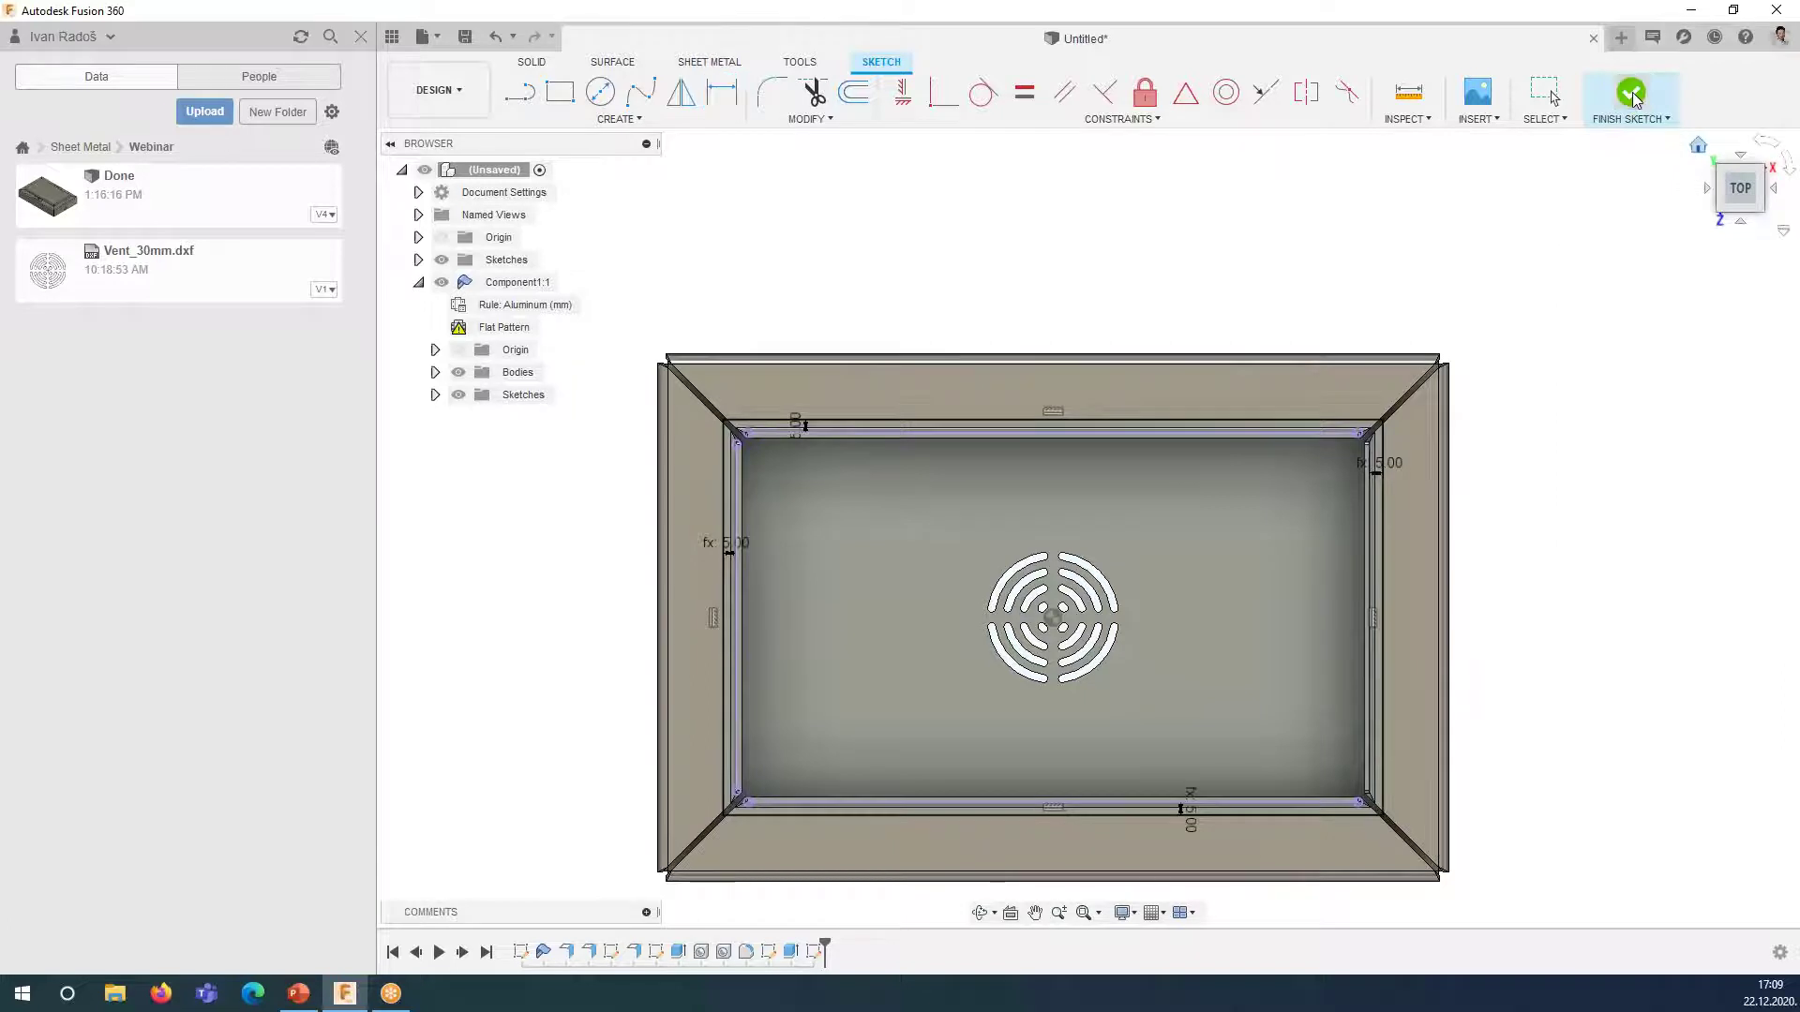
pyautogui.moveTo(1150, 336); pyautogui.dragTo(1157, 342, button='middle')
pyautogui.moveTo(1132, 508)
pyautogui.keyDown('shift'); pyautogui.mouseDown(button='middle')
pyautogui.moveTo(1121, 390)
pyautogui.moveTo(1177, 365)
pyautogui.moveTo(1161, 431)
pyautogui.mouseUp(button='middle'); pyautogui.keyUp('shift')
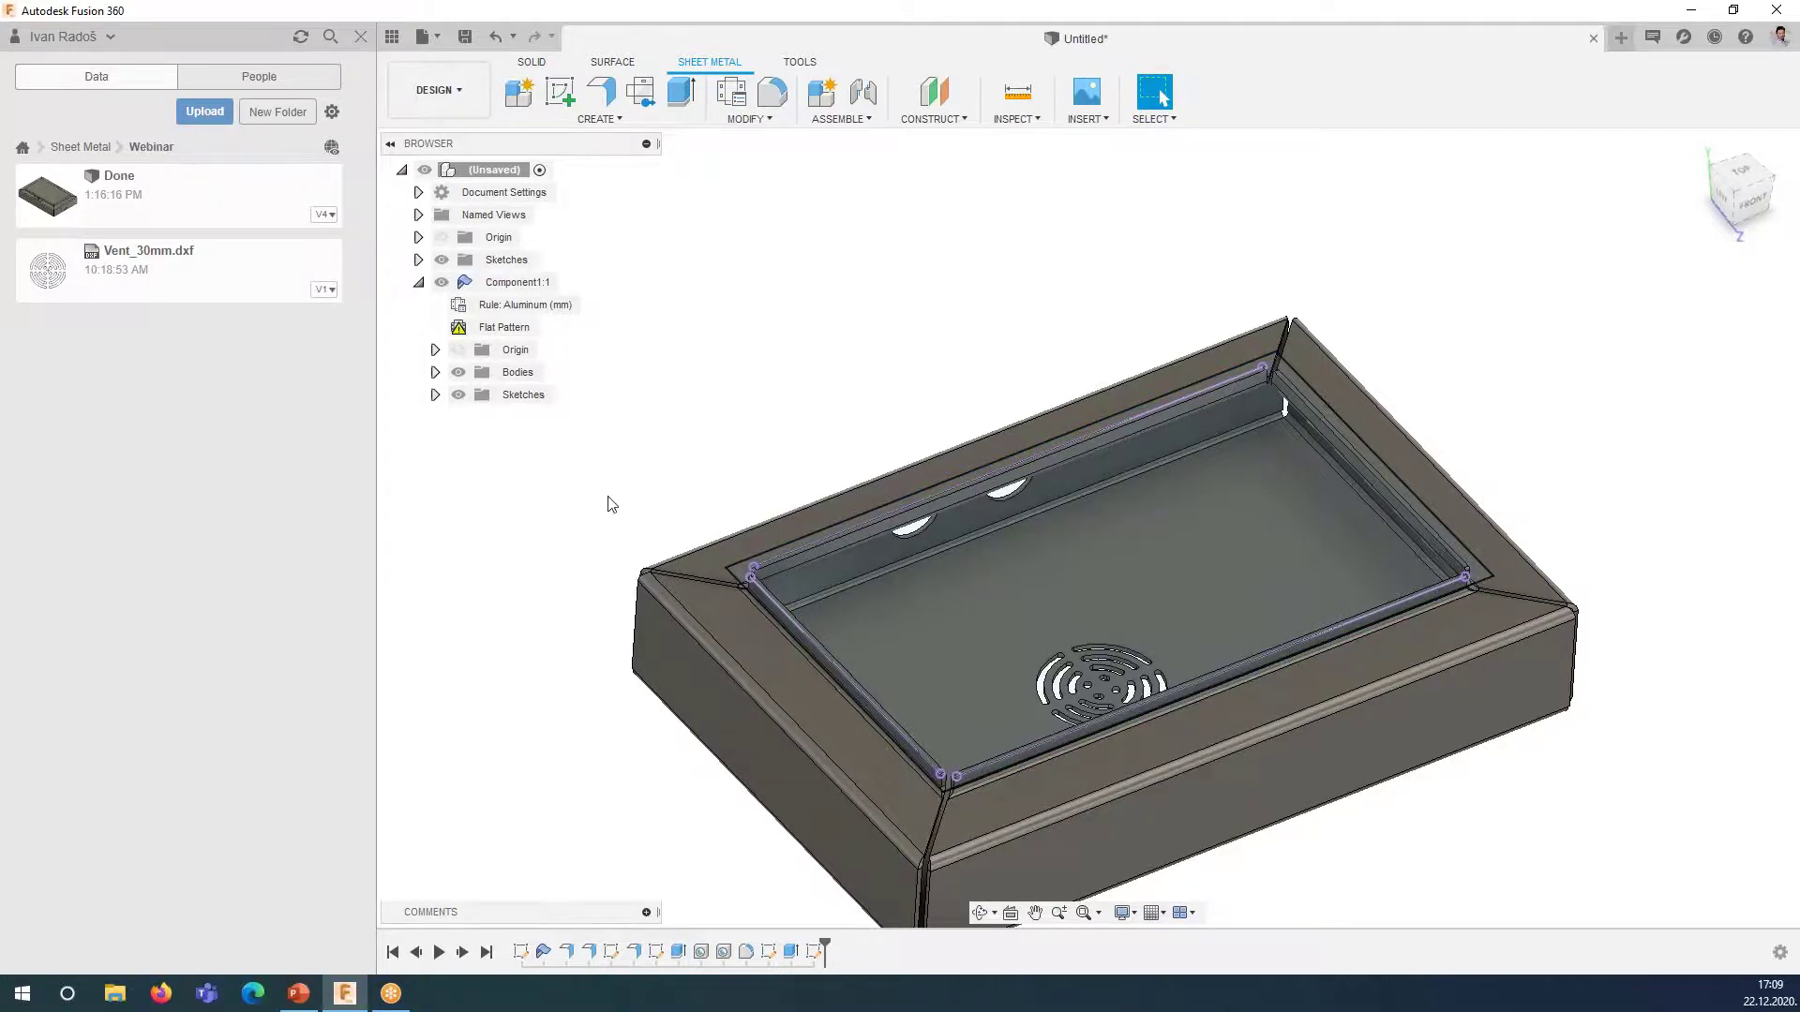
pyautogui.moveTo(611, 504); pyautogui.dragTo(654, 464, button='middle')
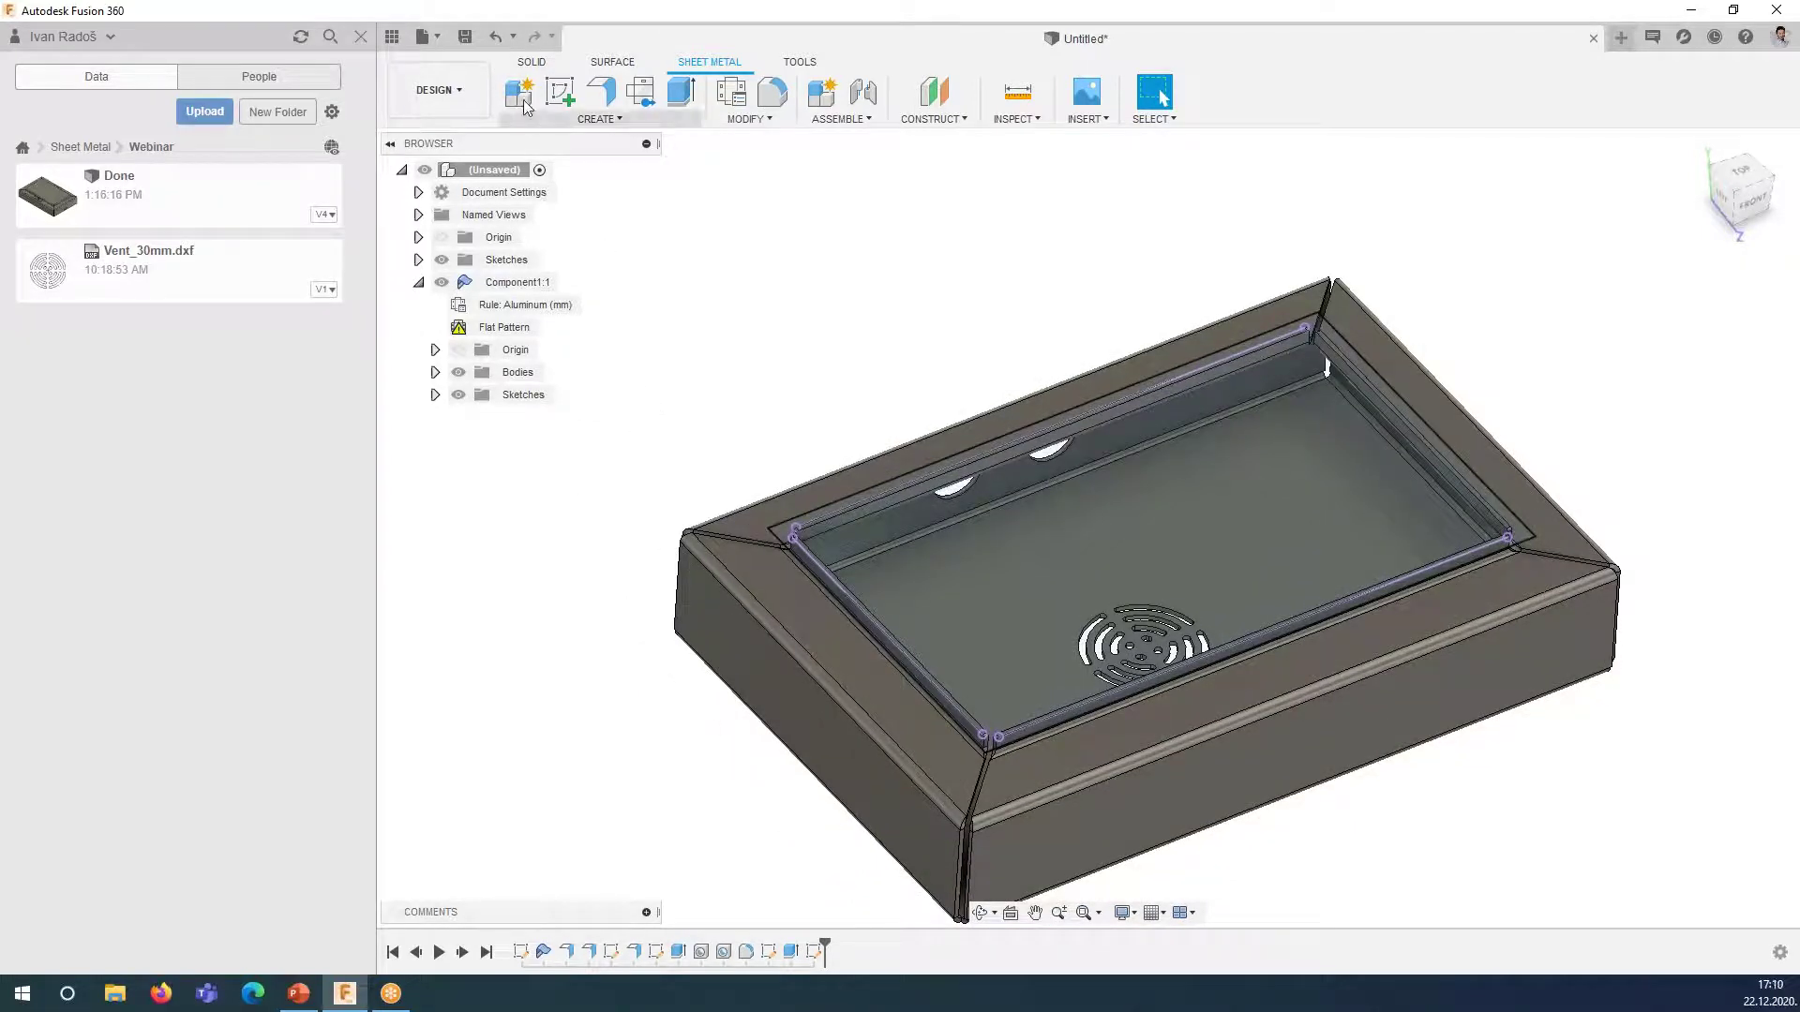
# - Start a sheet metal Flange using the inner lid profile as Profile 1
pyautogui.click(607, 96)
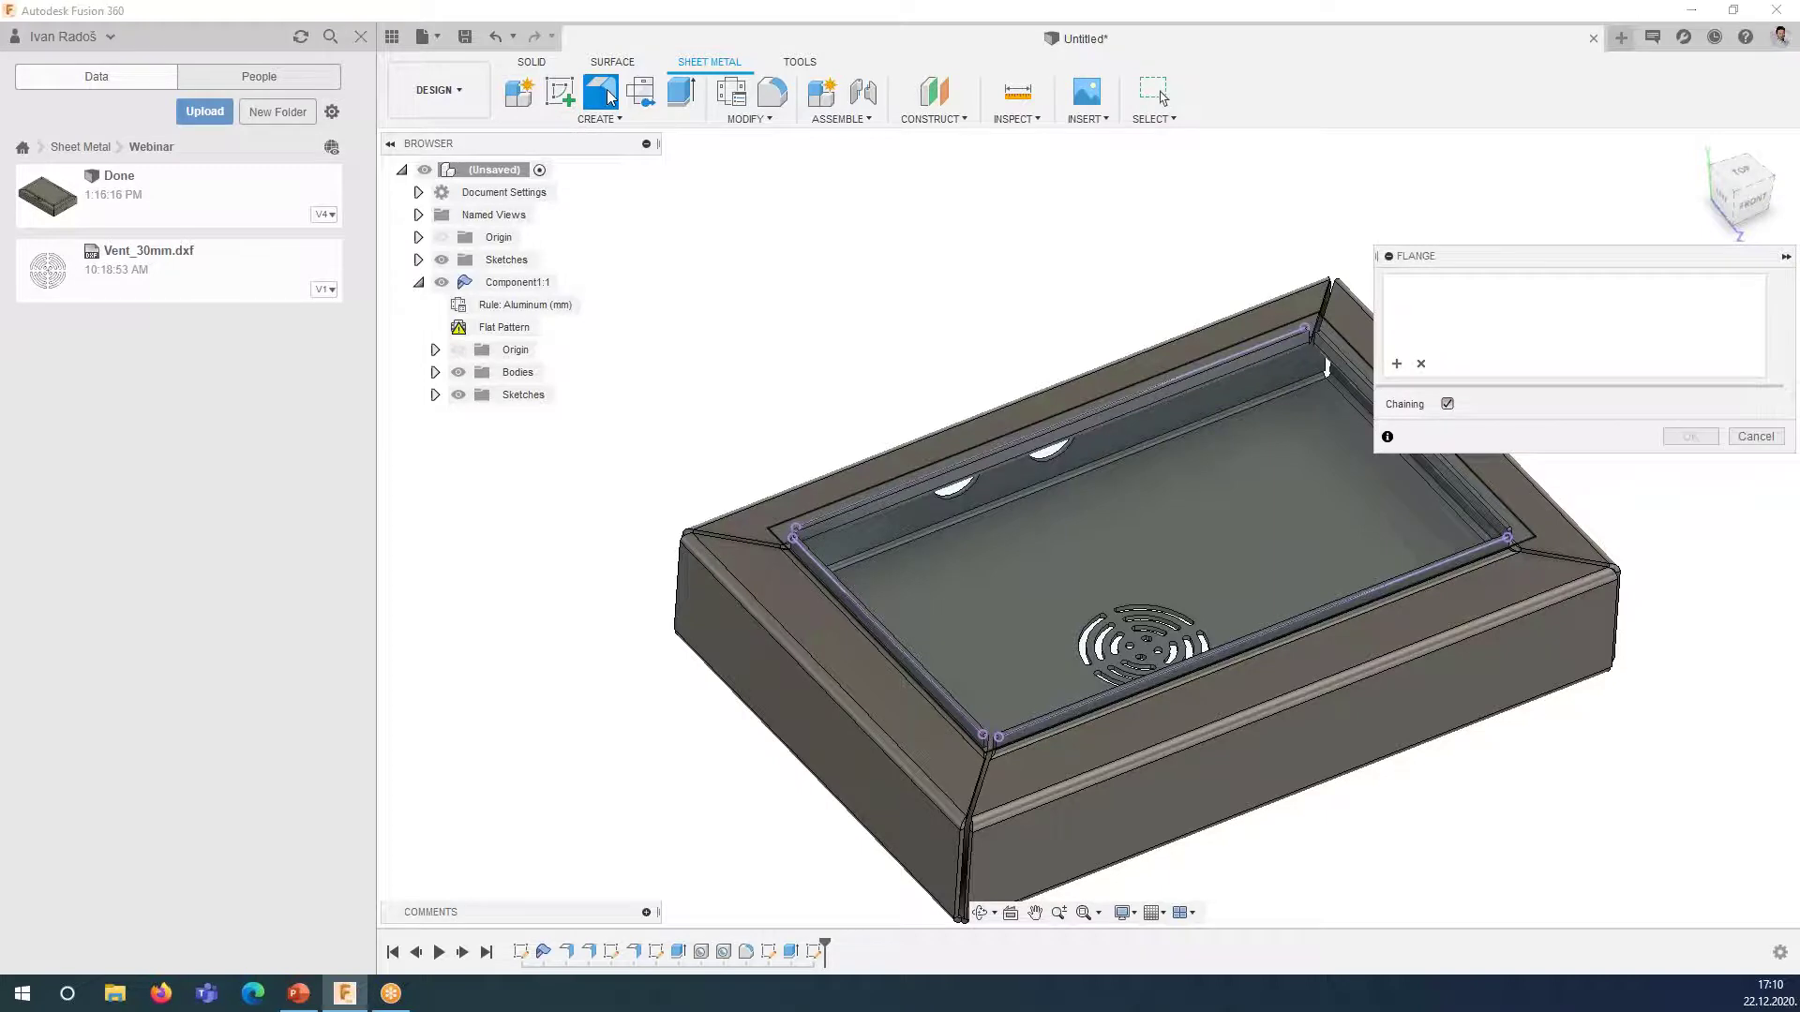
pyautogui.click(938, 577)
pyautogui.scroll(5, 787, 525)
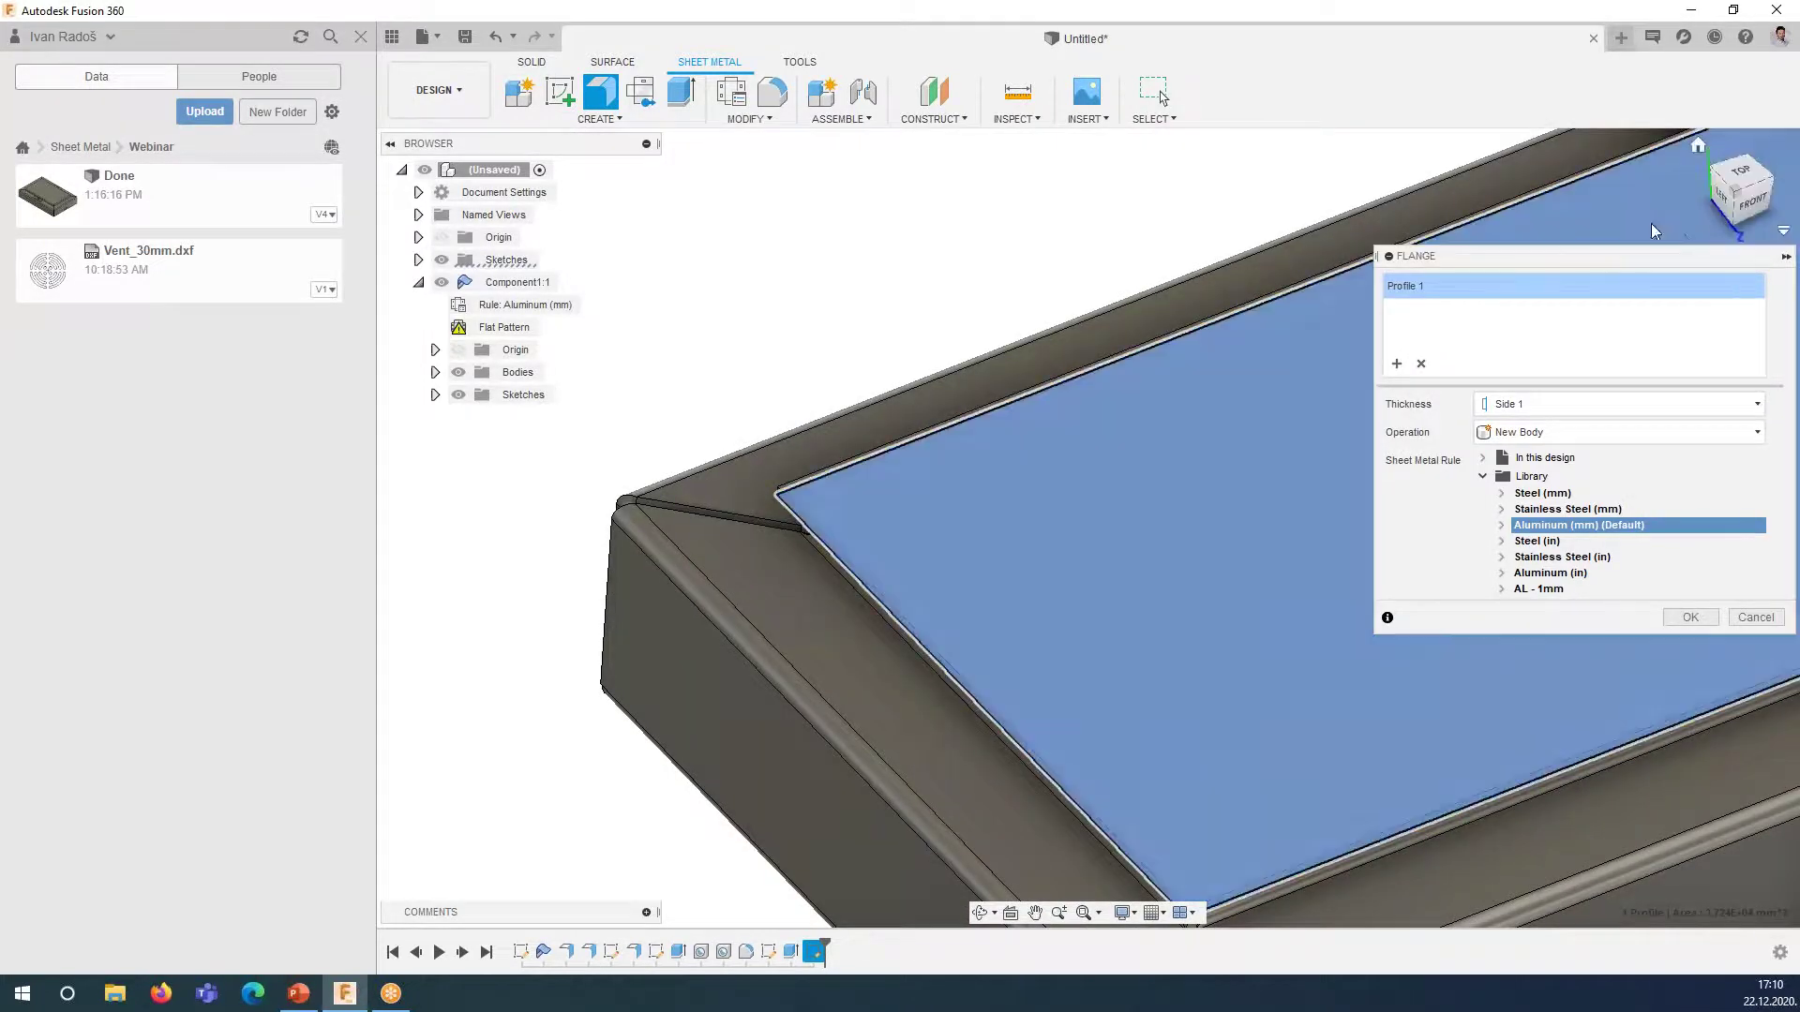
pyautogui.click(1721, 199)
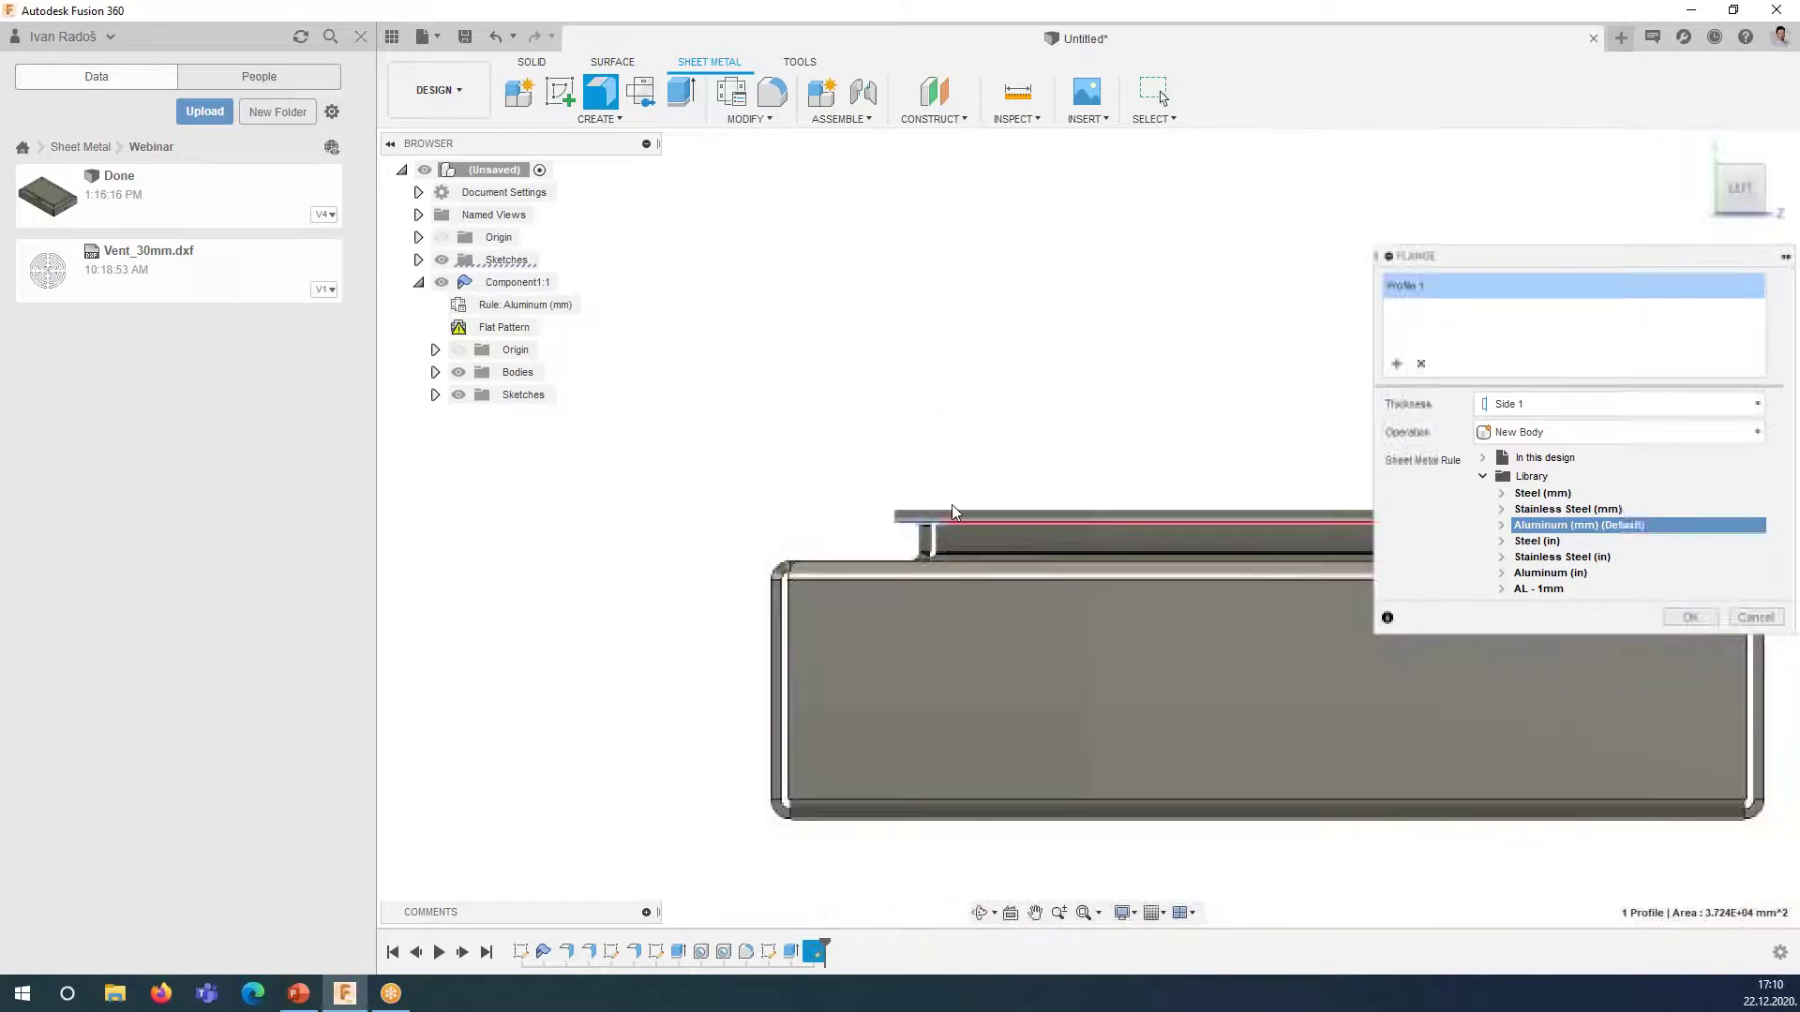
pyautogui.scroll(4, 953, 506)
pyautogui.moveTo(553, 600)
pyautogui.mouseDown(button='middle')
pyautogui.moveTo(605, 622)
pyautogui.moveTo(704, 581)
pyautogui.mouseUp(button='middle')
pyautogui.scroll(-2, 795, 459)
pyautogui.moveTo(796, 464)
pyautogui.keyDown('shift'); pyautogui.mouseDown(button='middle')
pyautogui.moveTo(801, 620)
pyautogui.moveTo(881, 610)
pyautogui.mouseUp(button='middle'); pyautogui.keyUp('shift')
# - Add the narrow strip as Profile 2, keeping New Body and the Aluminum (mm) rule
pyautogui.scroll(-5, 868, 602)
pyautogui.scroll(2, 881, 610)
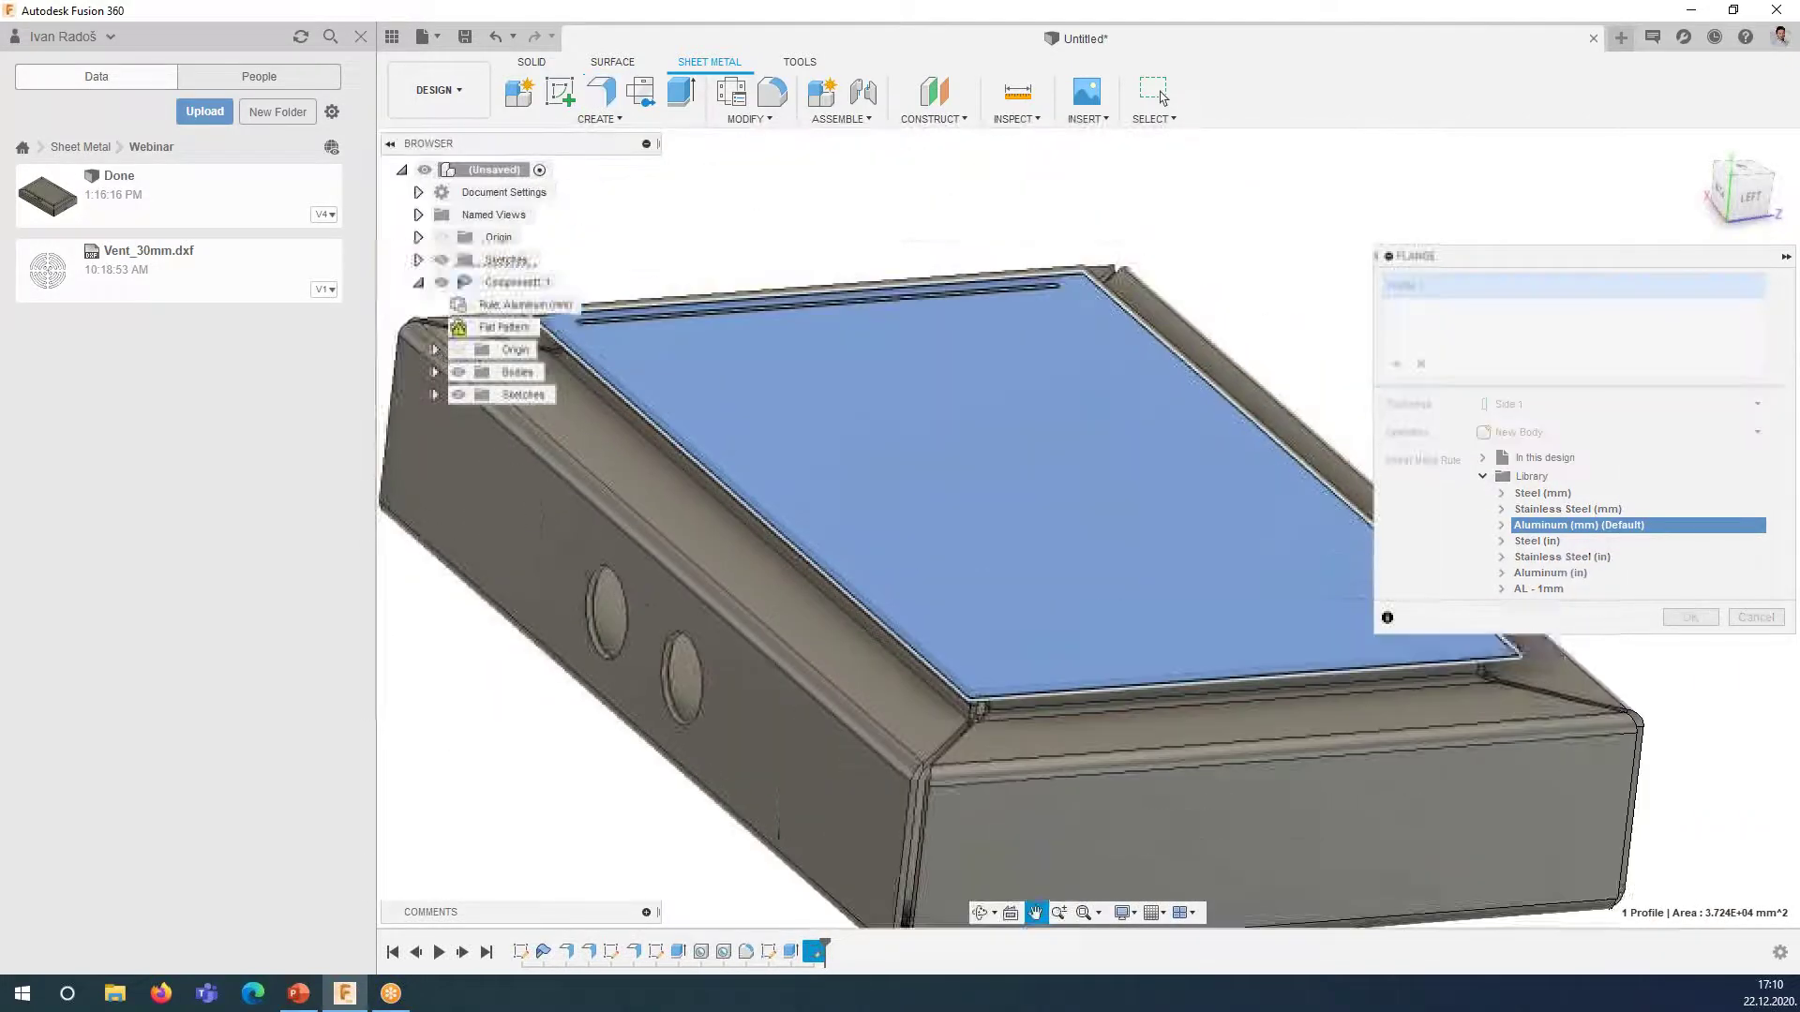
pyautogui.scroll(2, 915, 422)
pyautogui.scroll(2, 795, 531)
pyautogui.scroll(2, 619, 554)
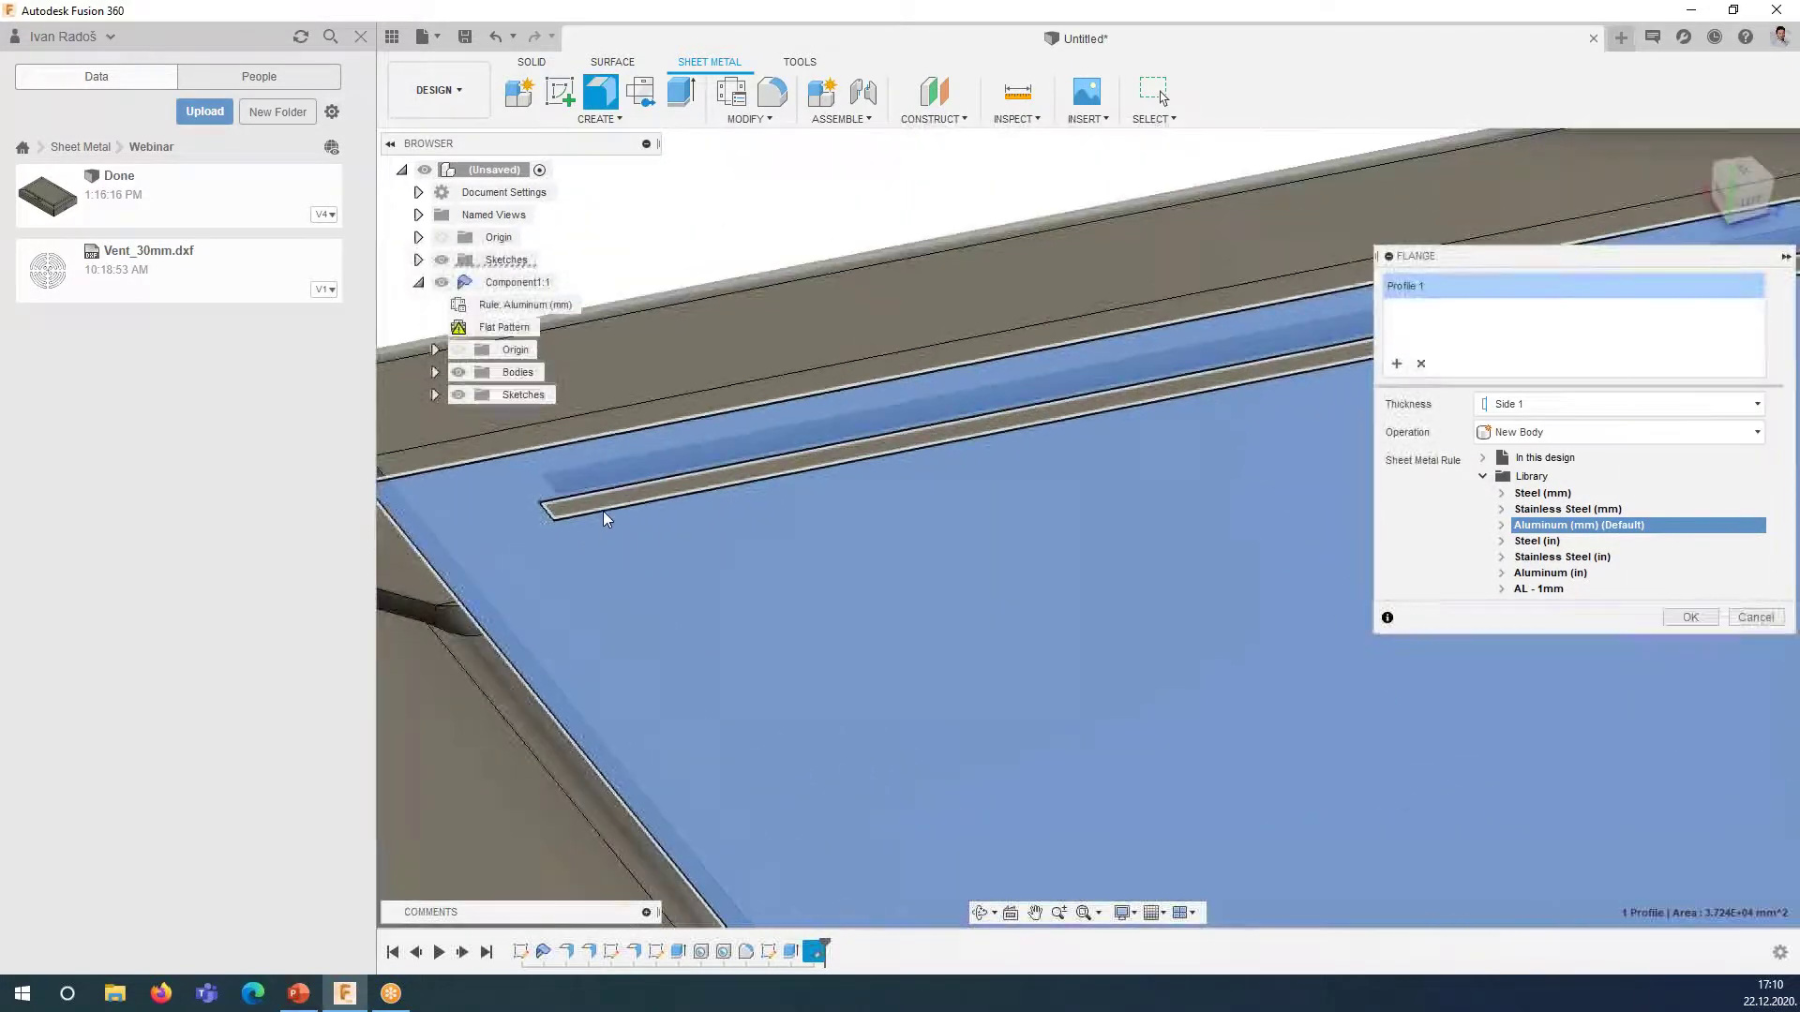
pyautogui.scroll(-3, 605, 506)
pyautogui.click(609, 498)
pyautogui.scroll(2, 686, 515)
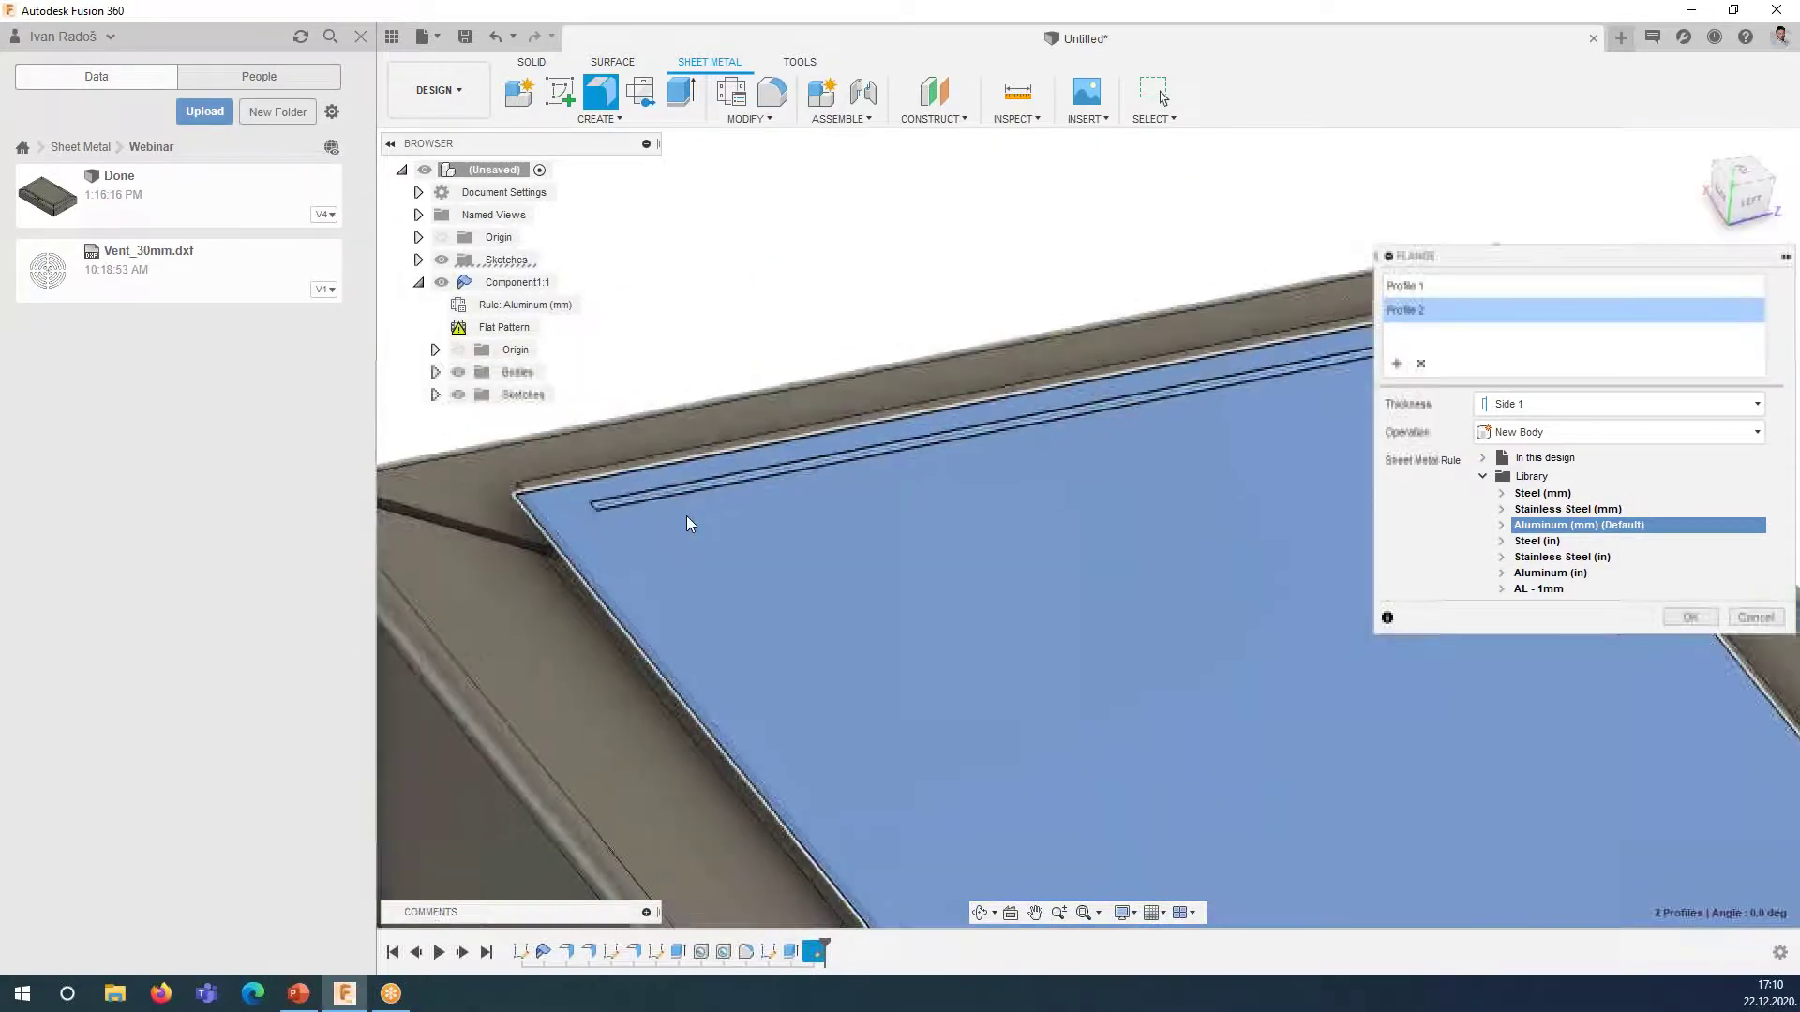
pyautogui.scroll(-3, 686, 523)
pyautogui.scroll(-3, 686, 523)
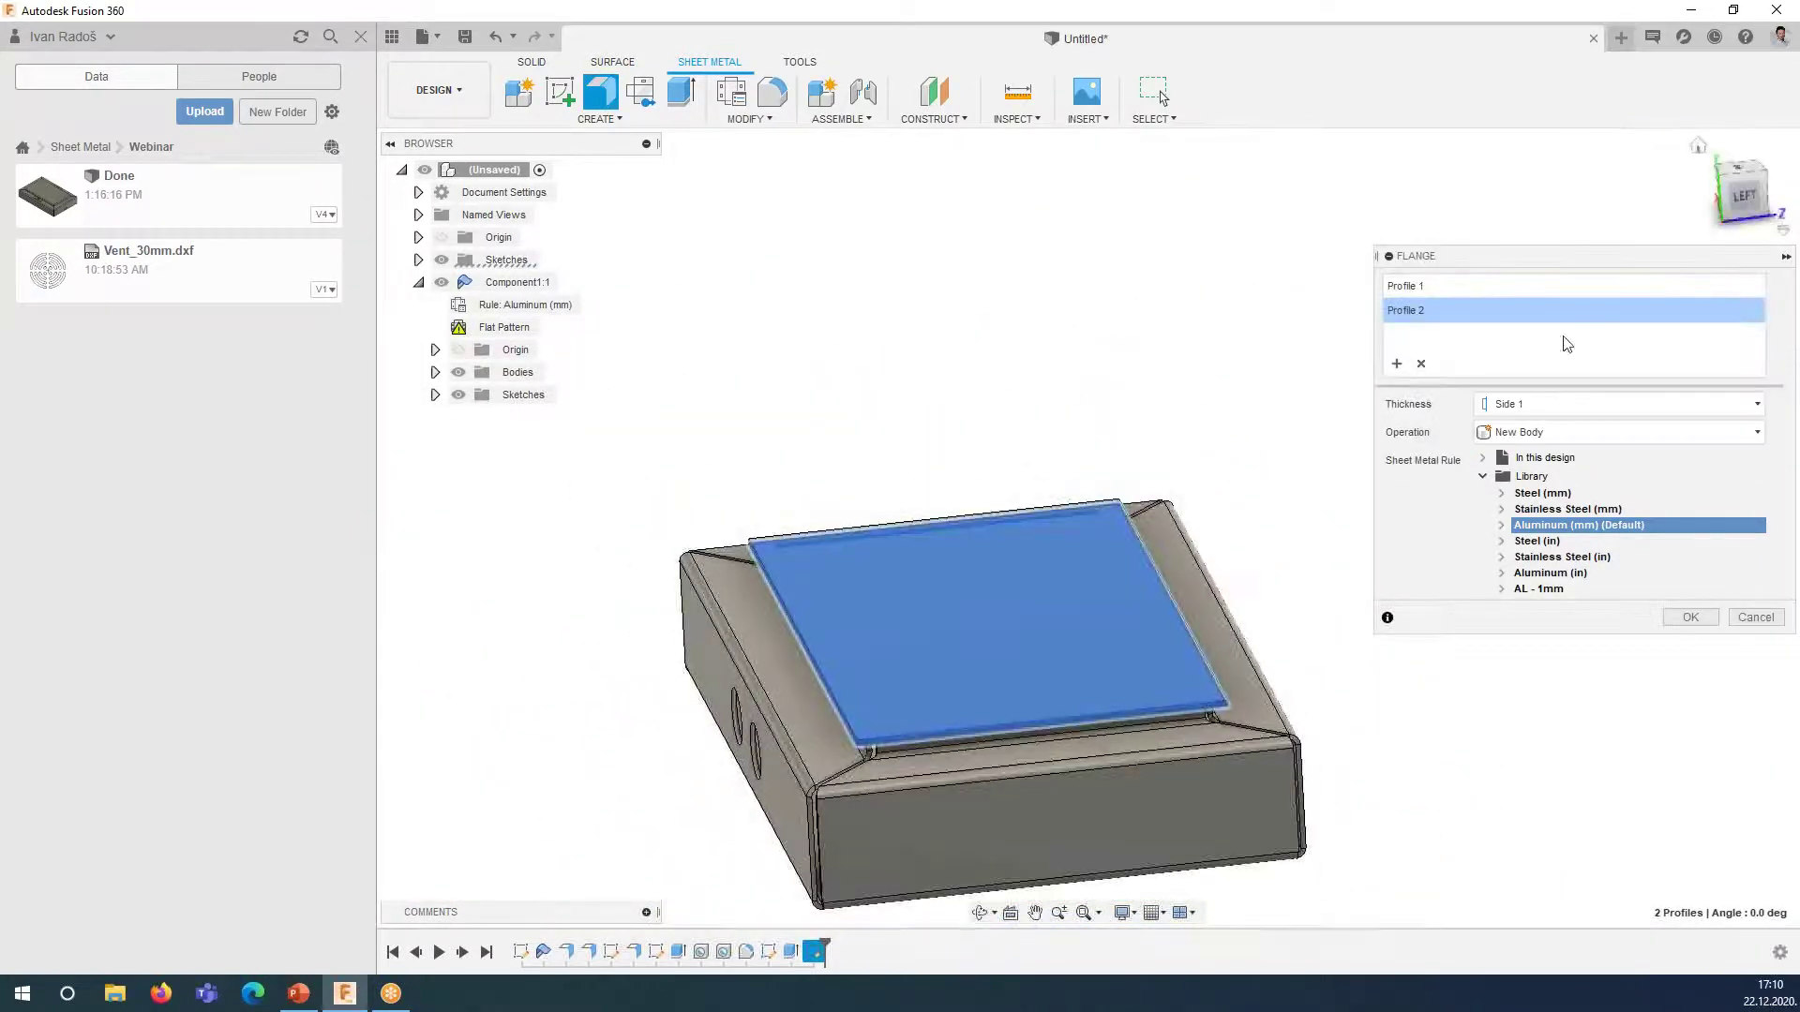
pyautogui.scroll(1, 859, 683)
pyautogui.scroll(3, 645, 661)
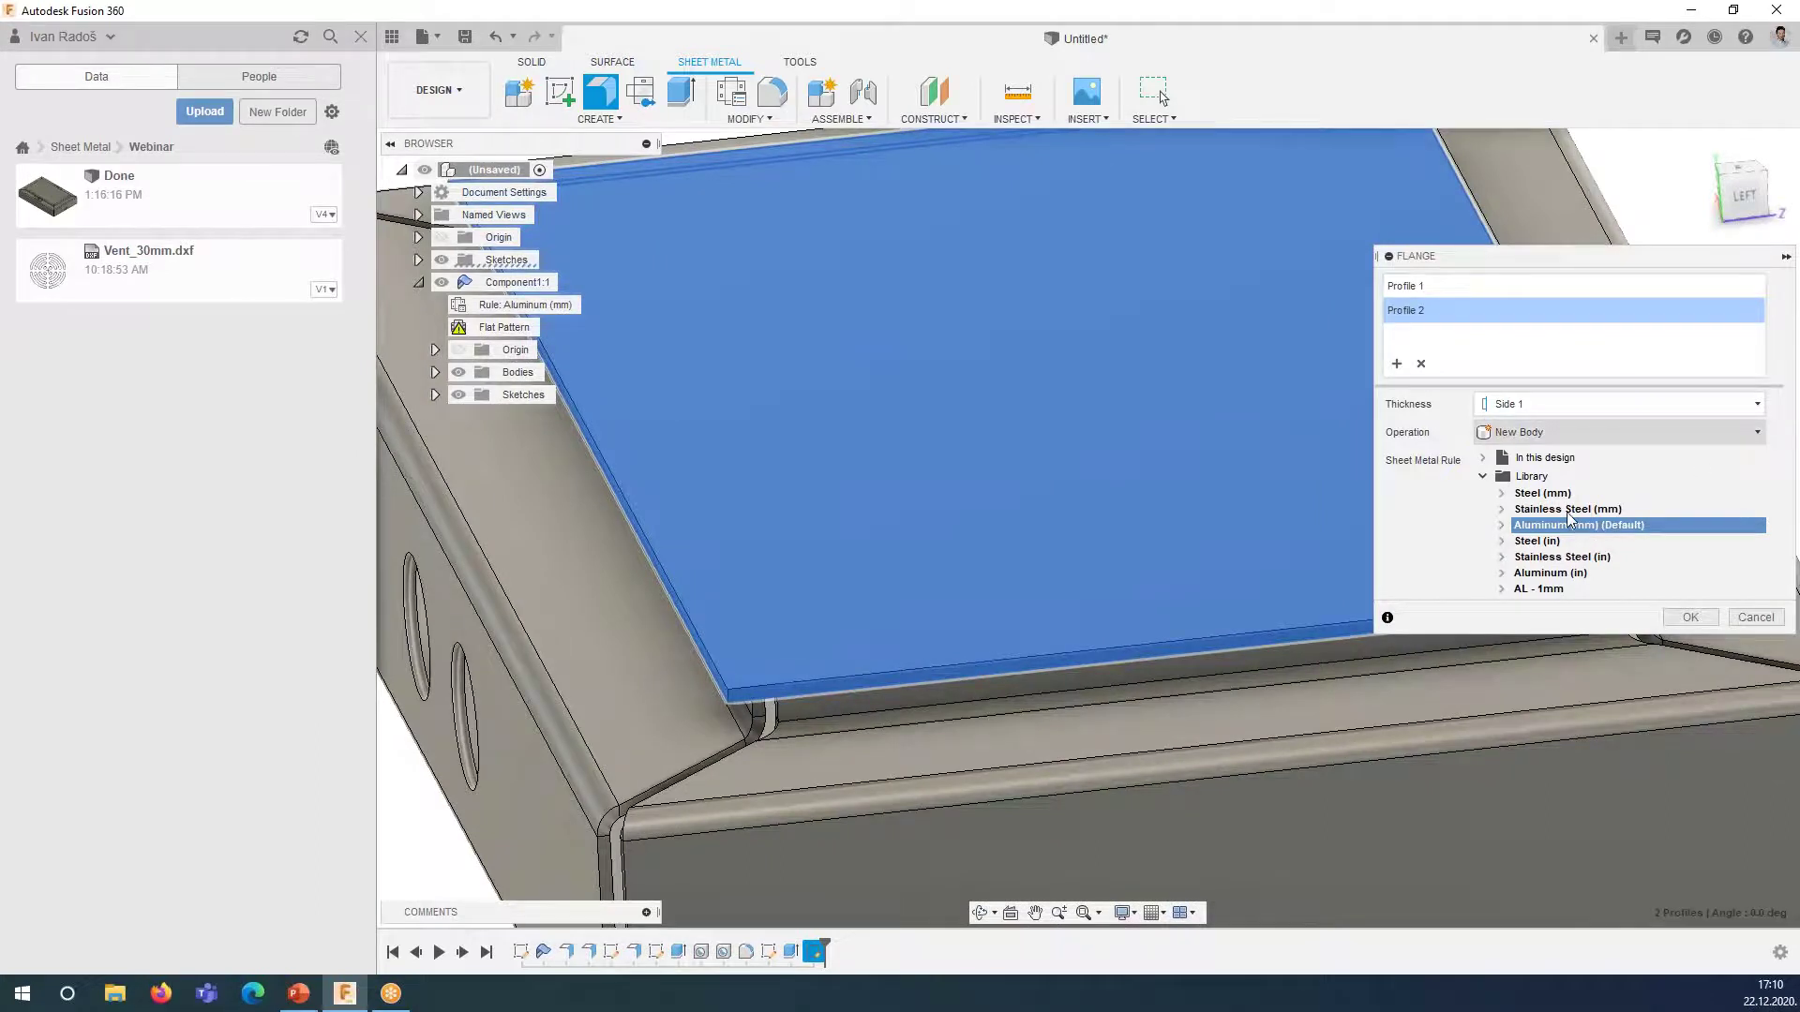
# - Compare the Stainless Steel (mm) and Aluminum (mm) rules for the lid plate flange, then confirm it
pyautogui.click(1501, 509)
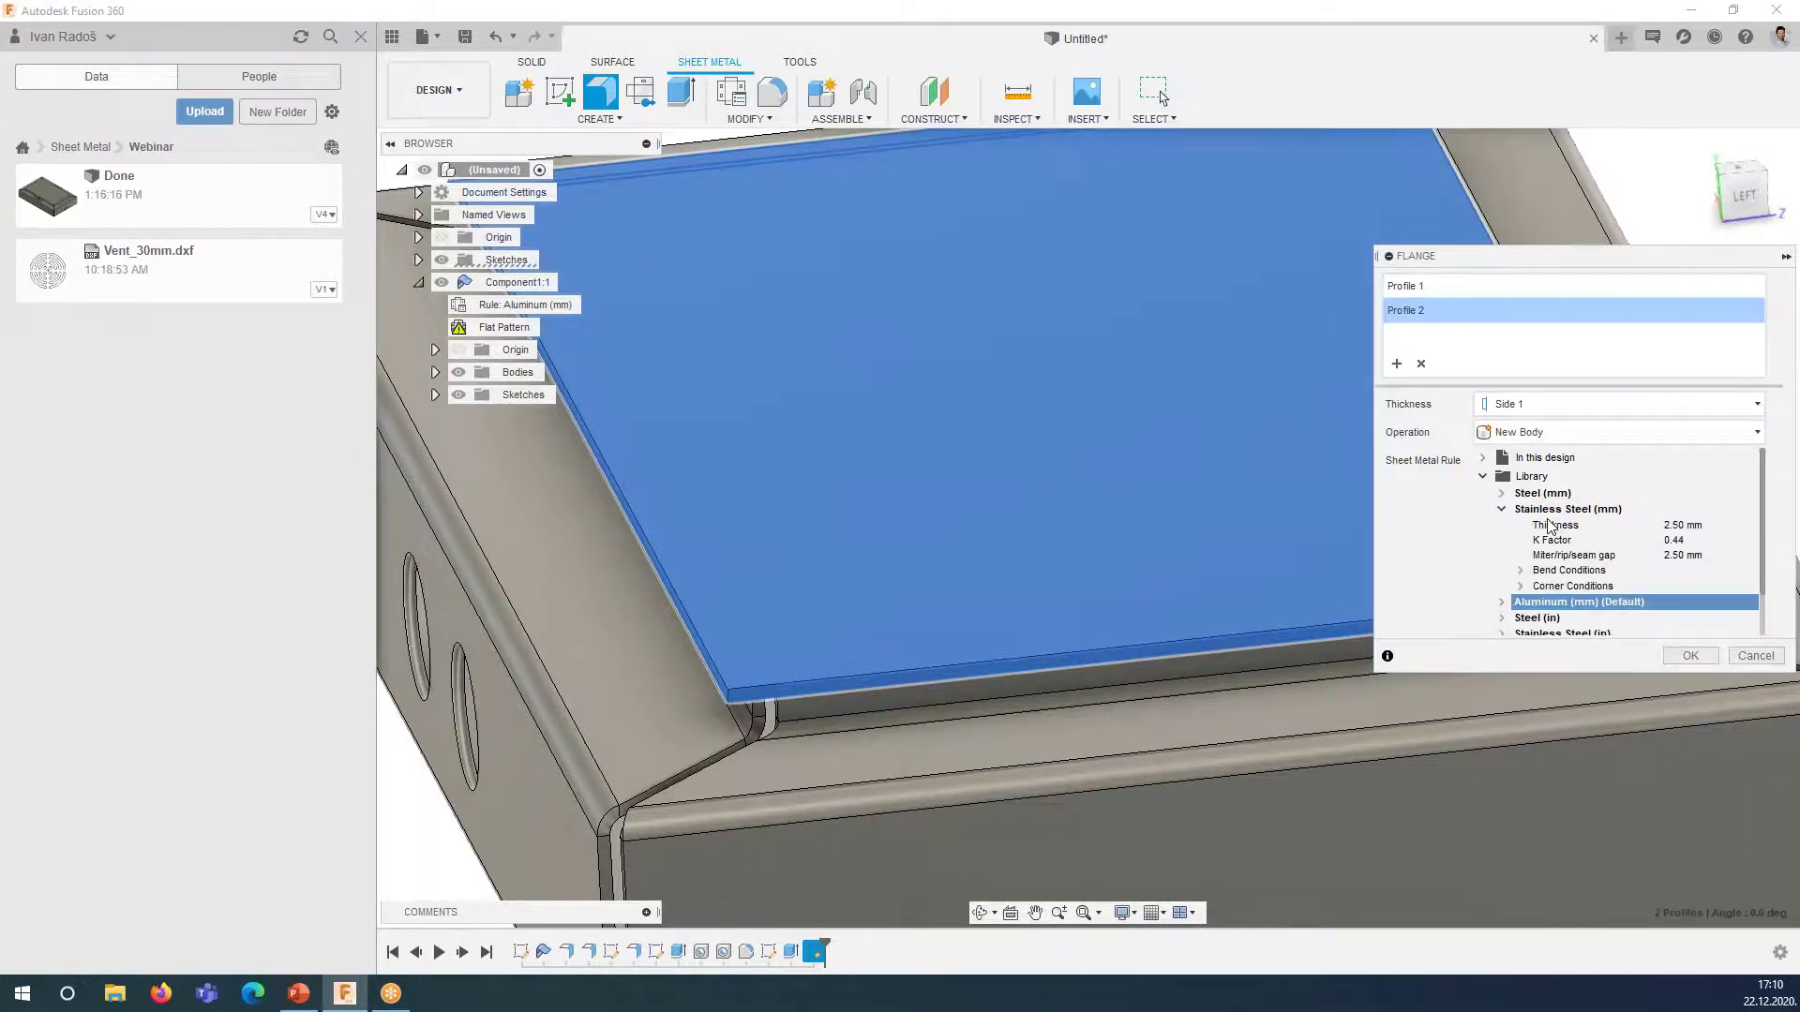
pyautogui.click(1501, 509)
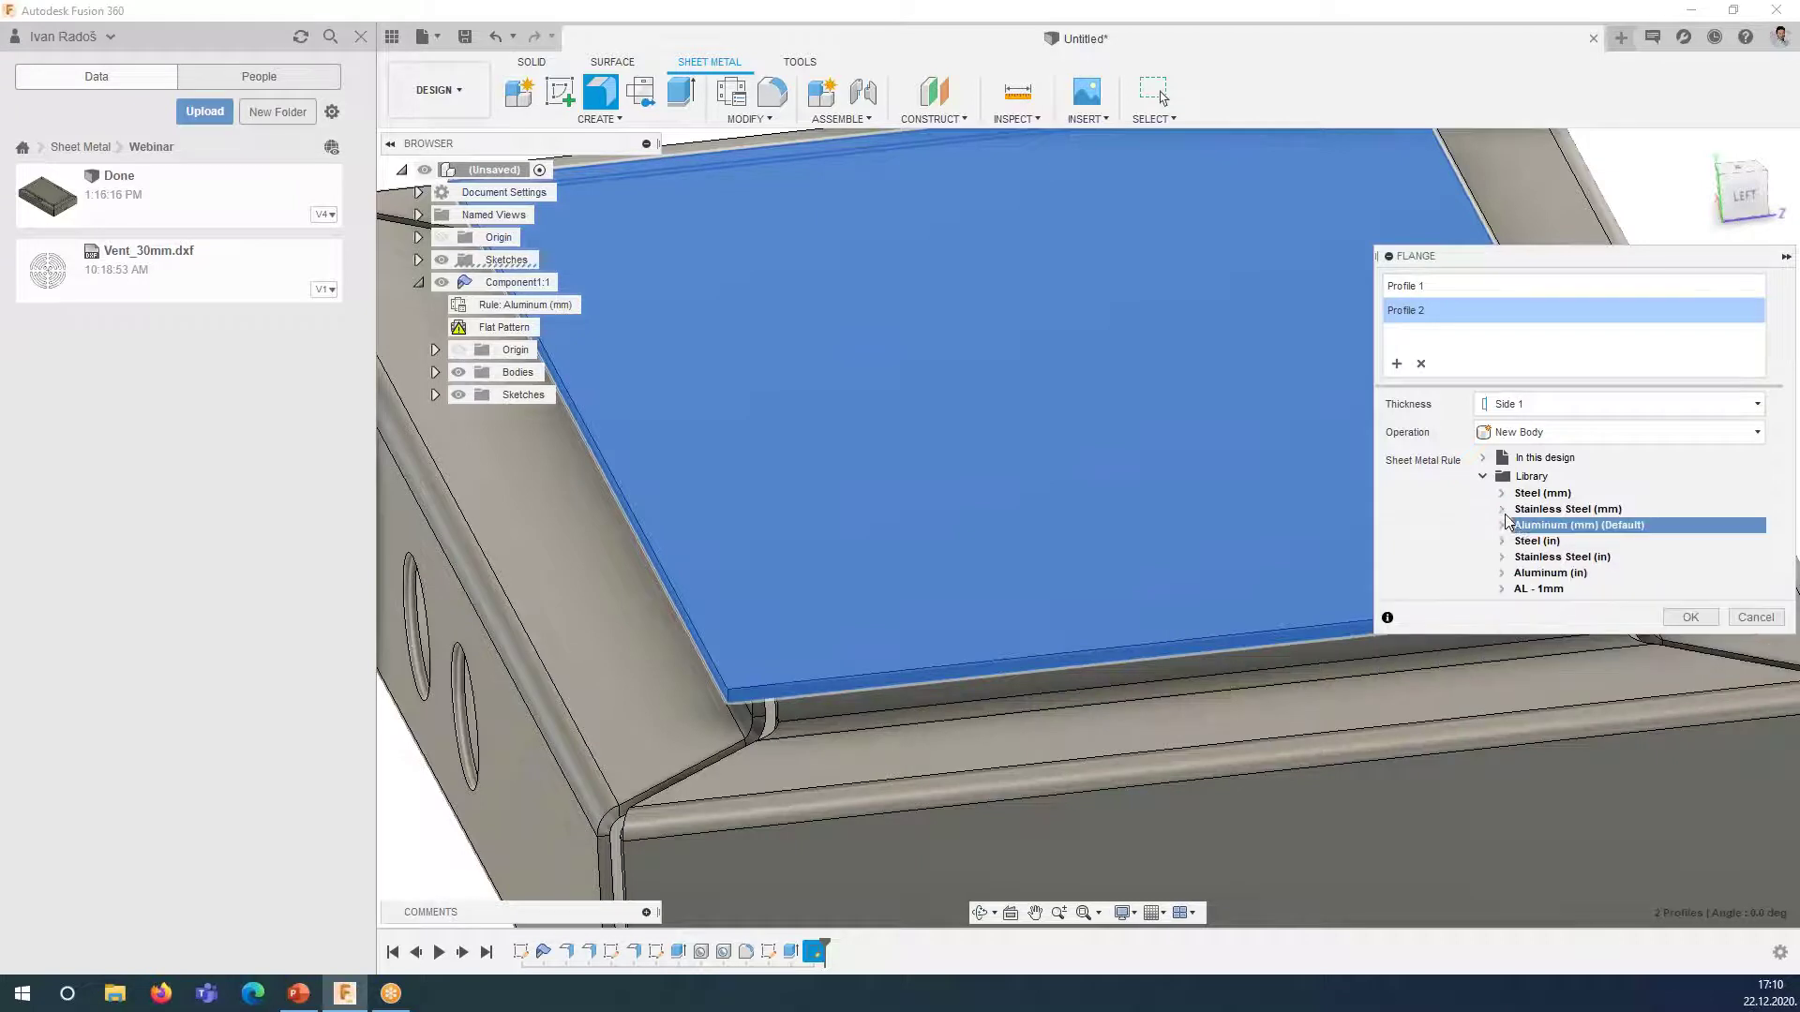
pyautogui.click(1503, 525)
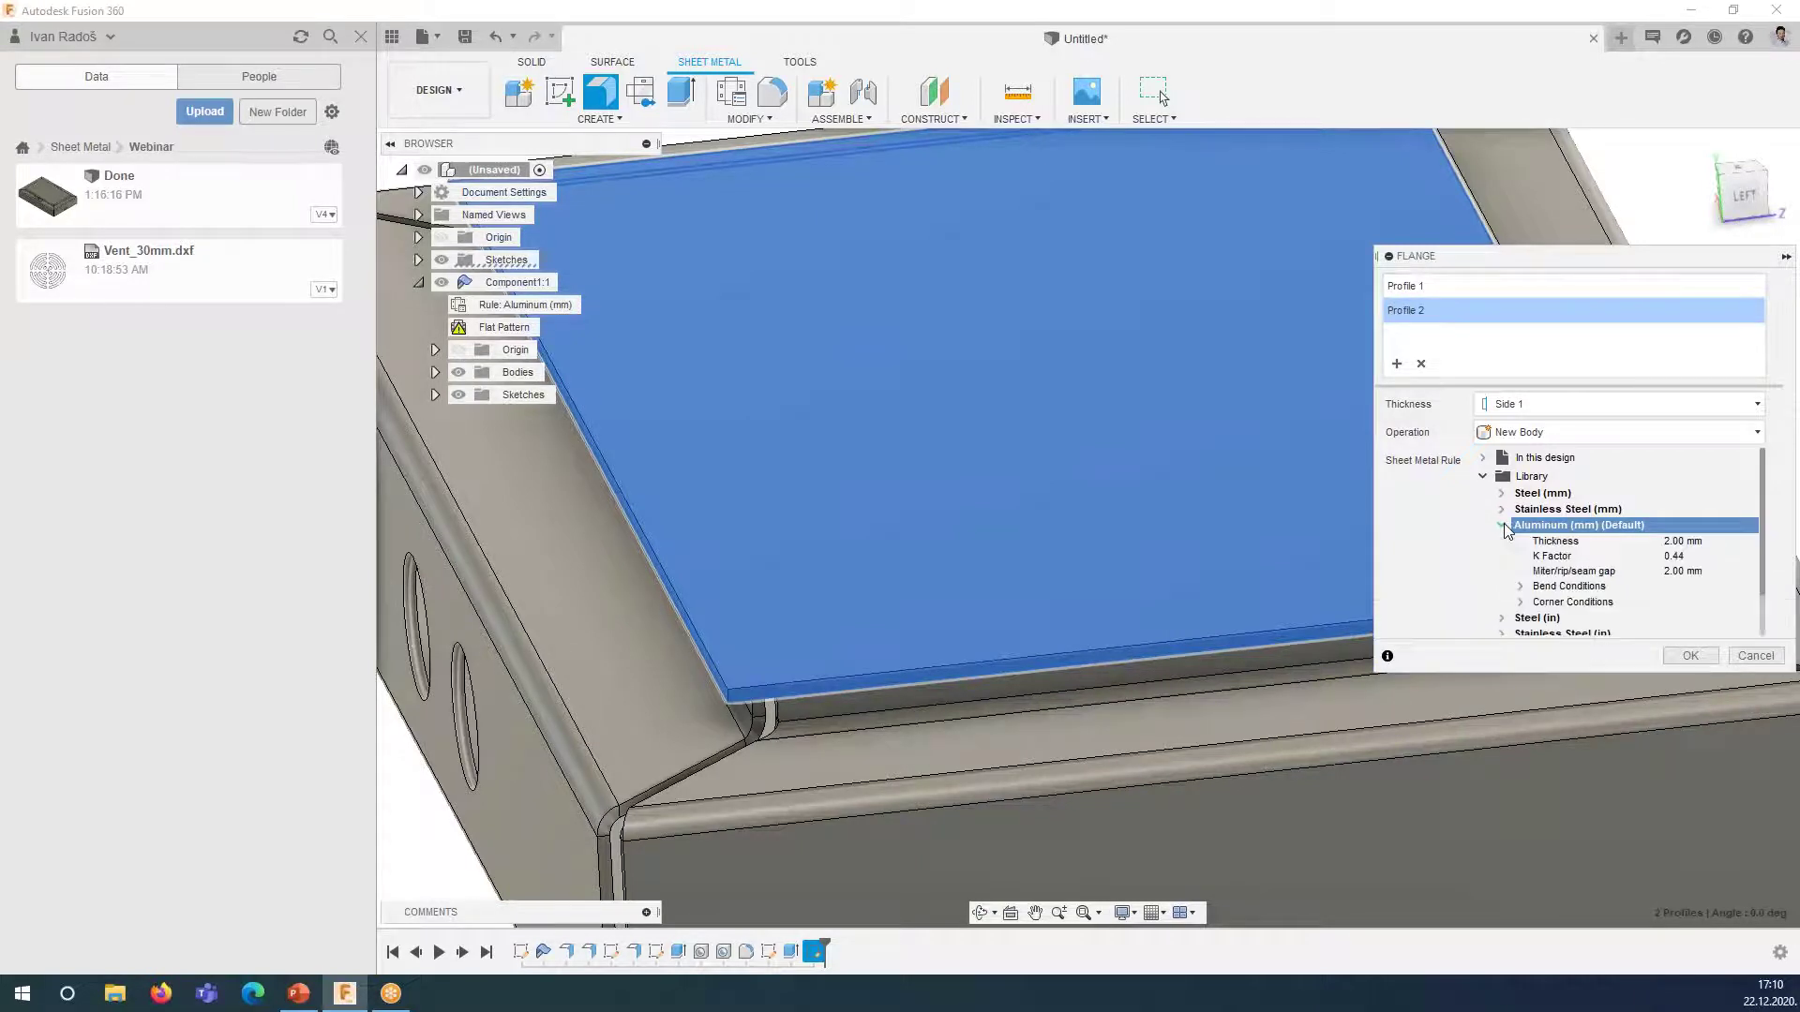
pyautogui.click(1502, 527)
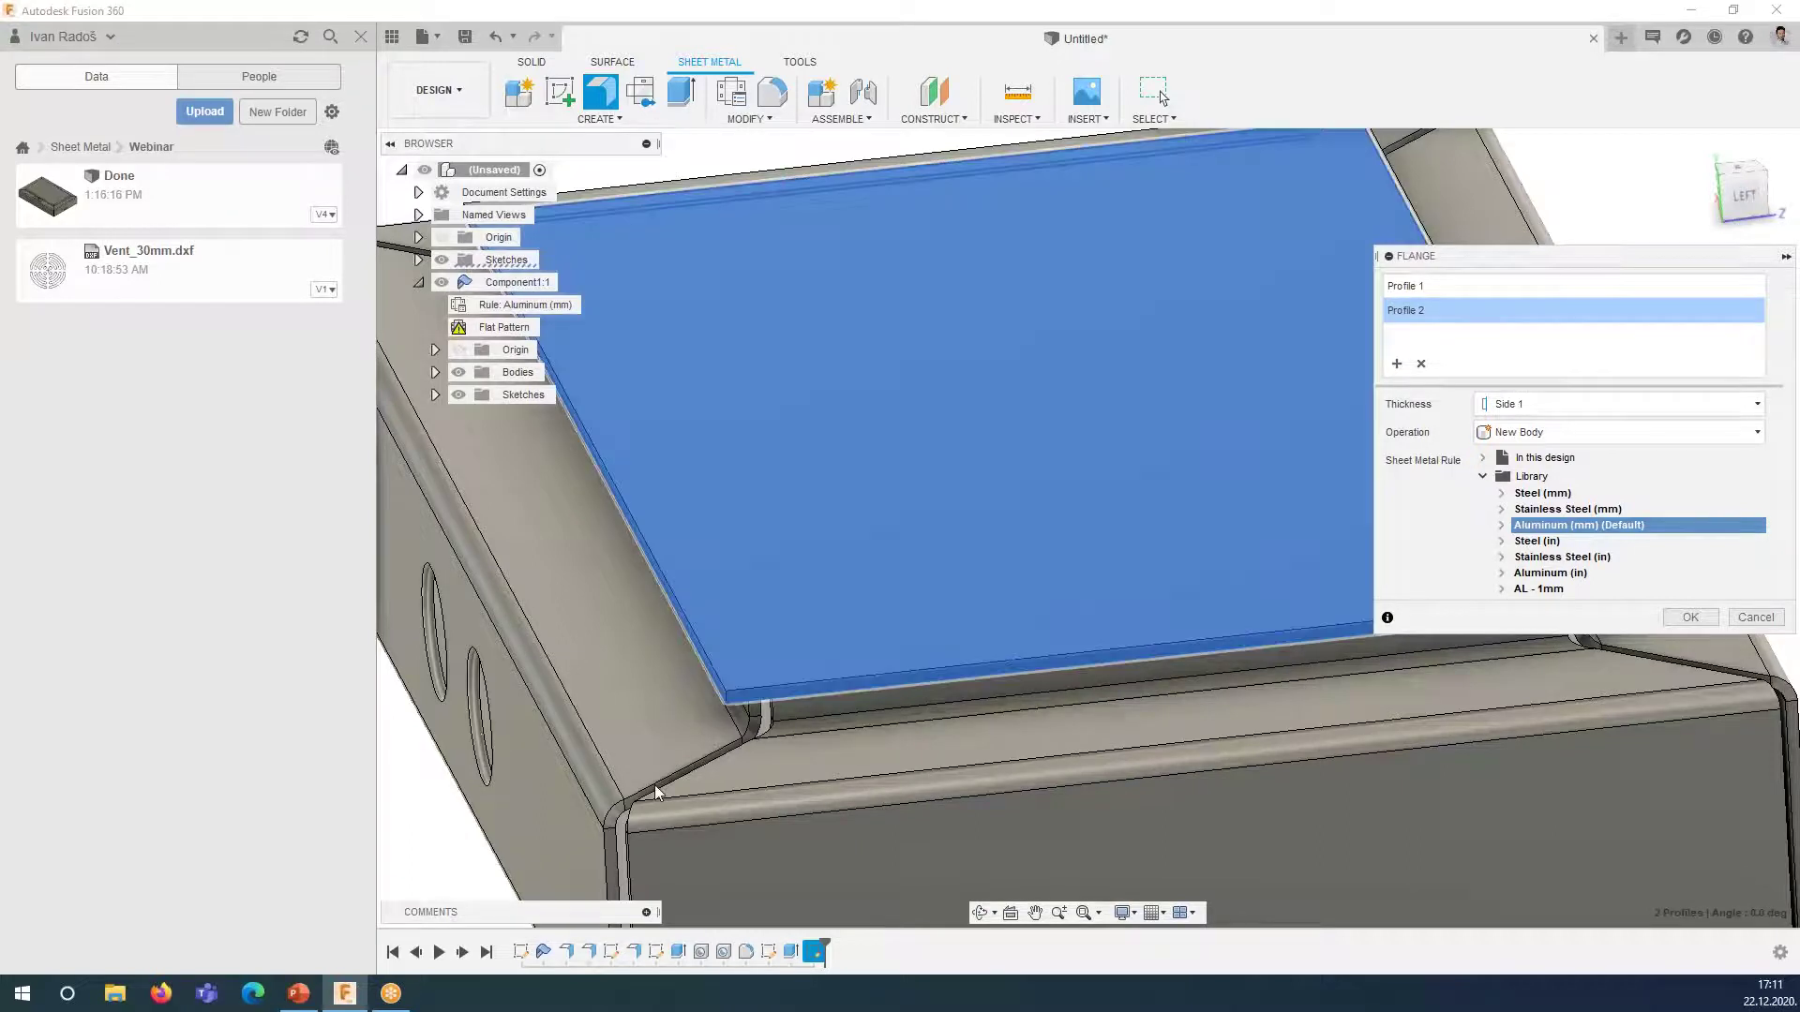
pyautogui.scroll(3, 645, 745)
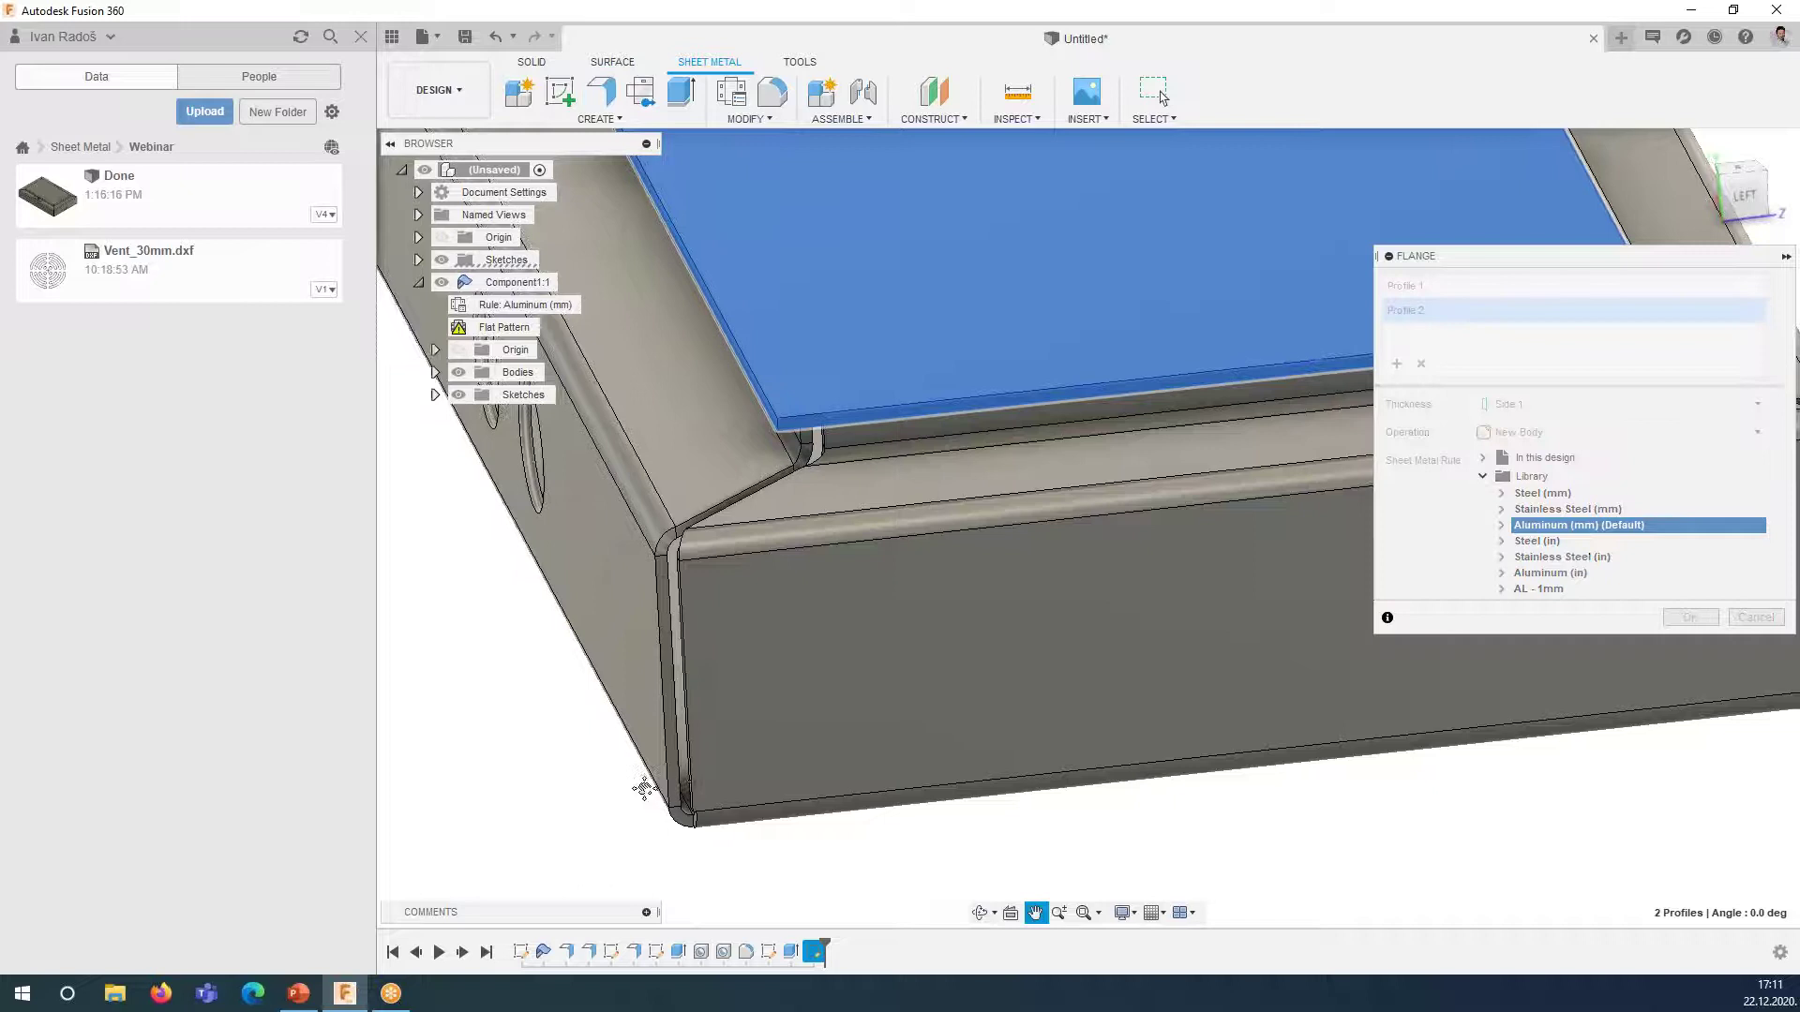
pyautogui.moveTo(684, 771); pyautogui.dragTo(630, 798, button='middle')
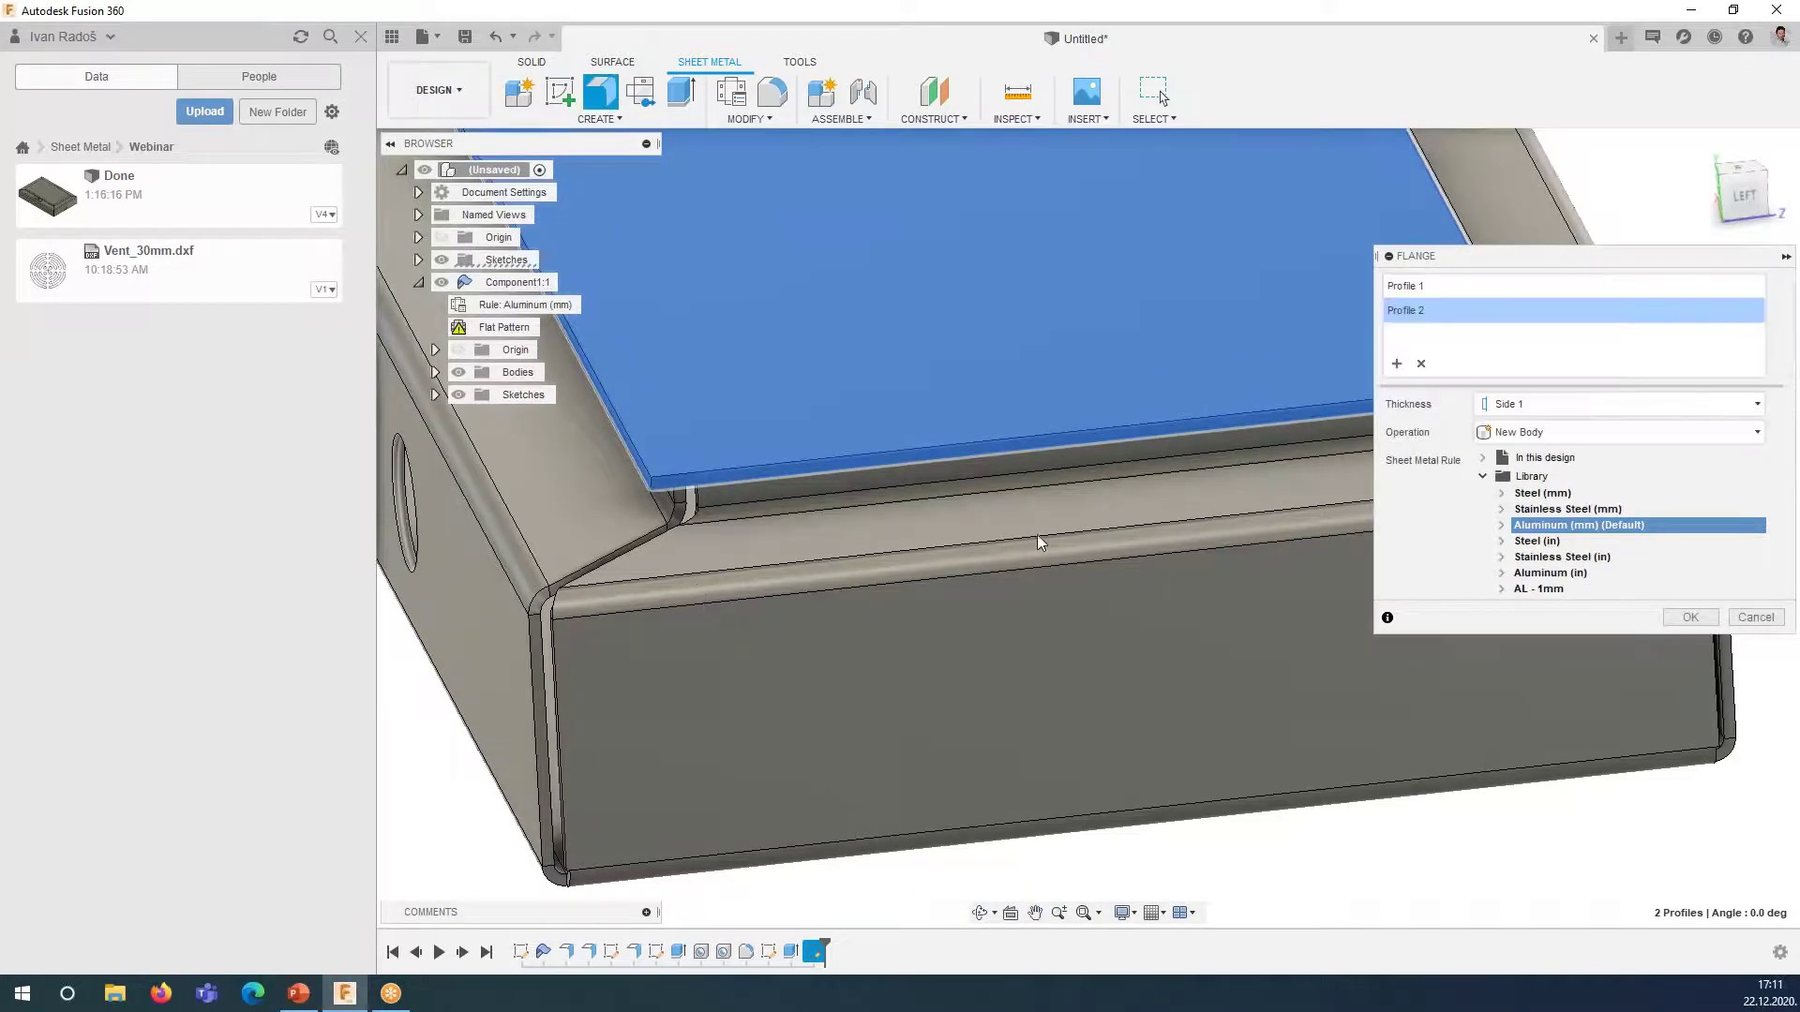
pyautogui.click(1683, 618)
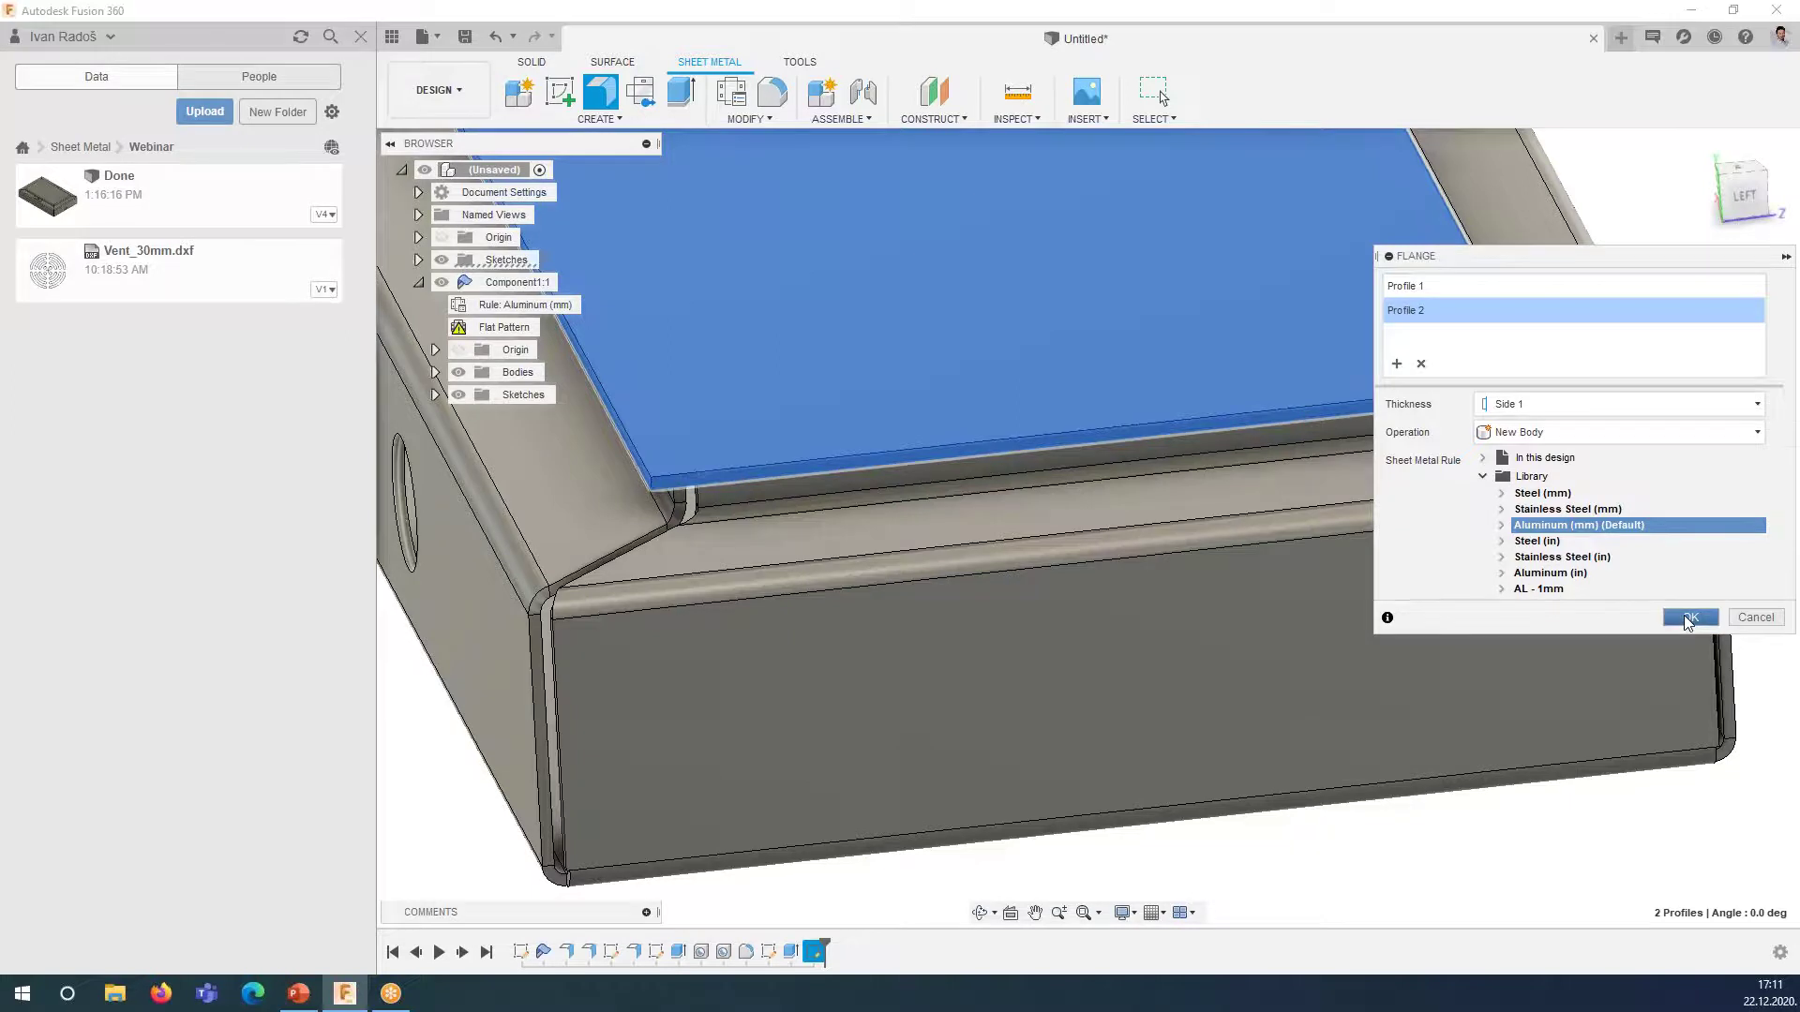
# - Create the flat aluminium lid plate and check its fit from the LEFT view, then orbit back
pyautogui.click(1687, 619)
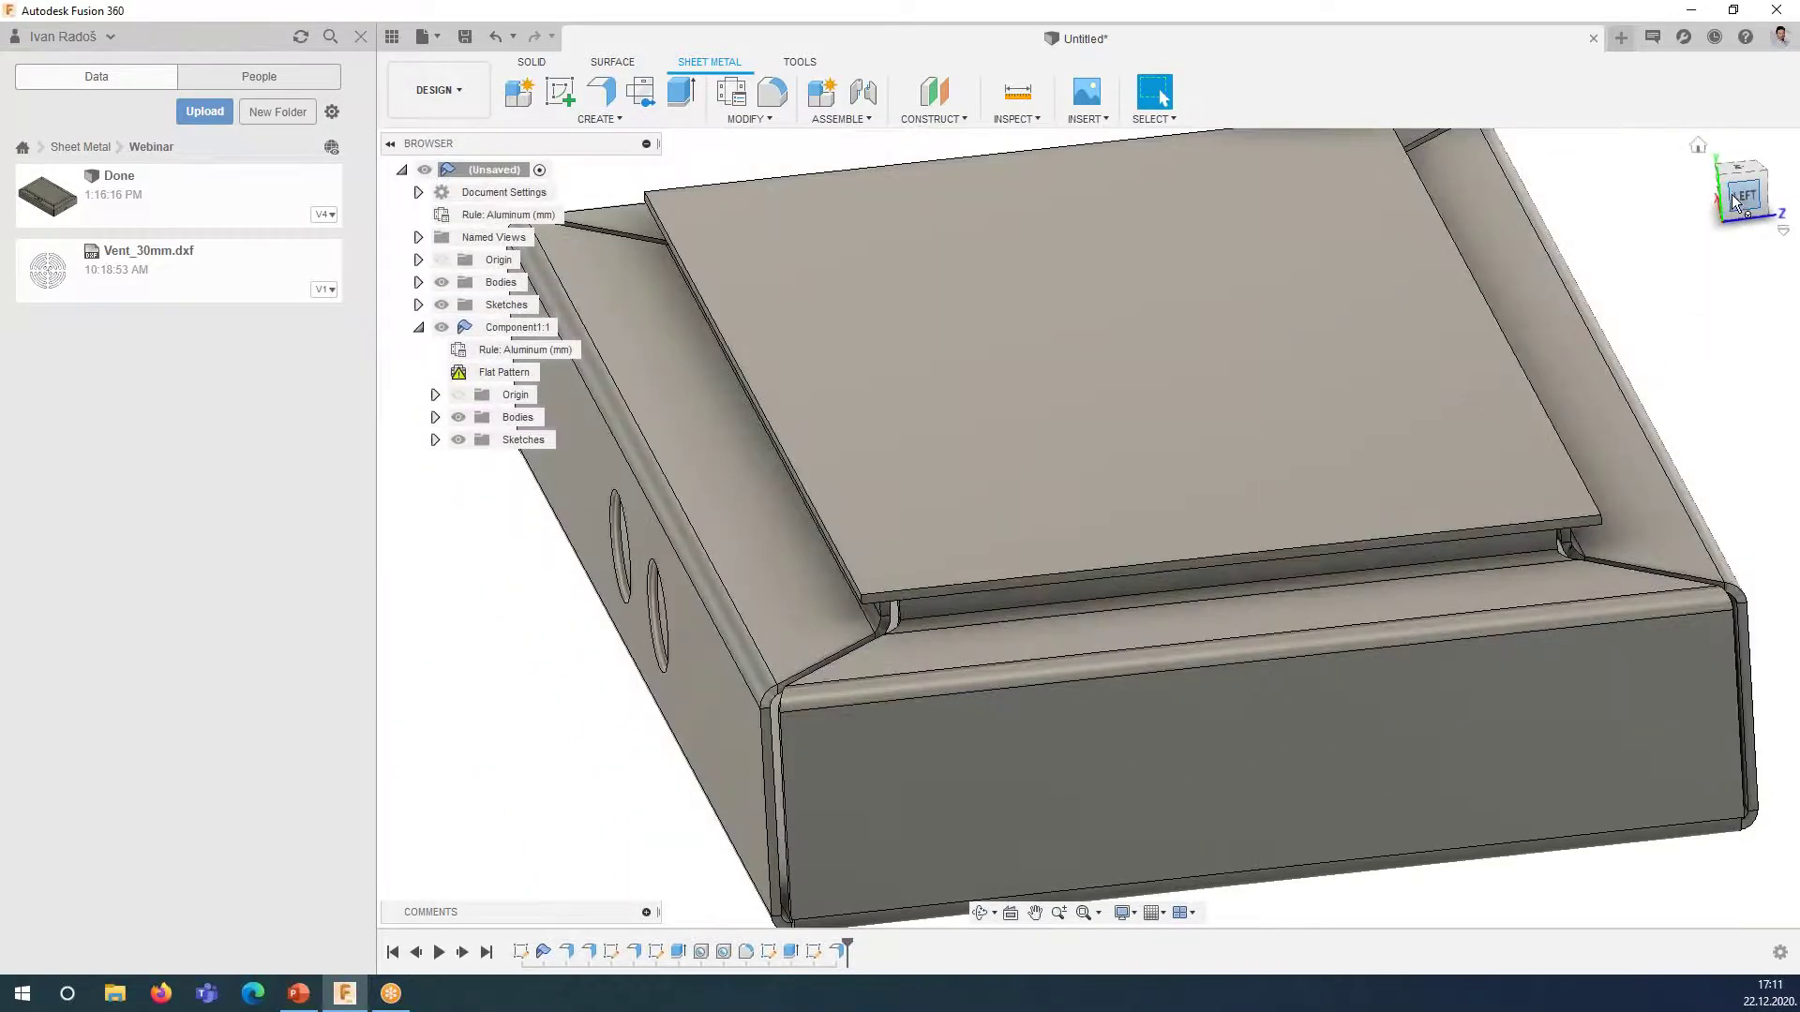
pyautogui.click(1735, 202)
pyautogui.scroll(2, 844, 459)
pyautogui.scroll(3, 836, 457)
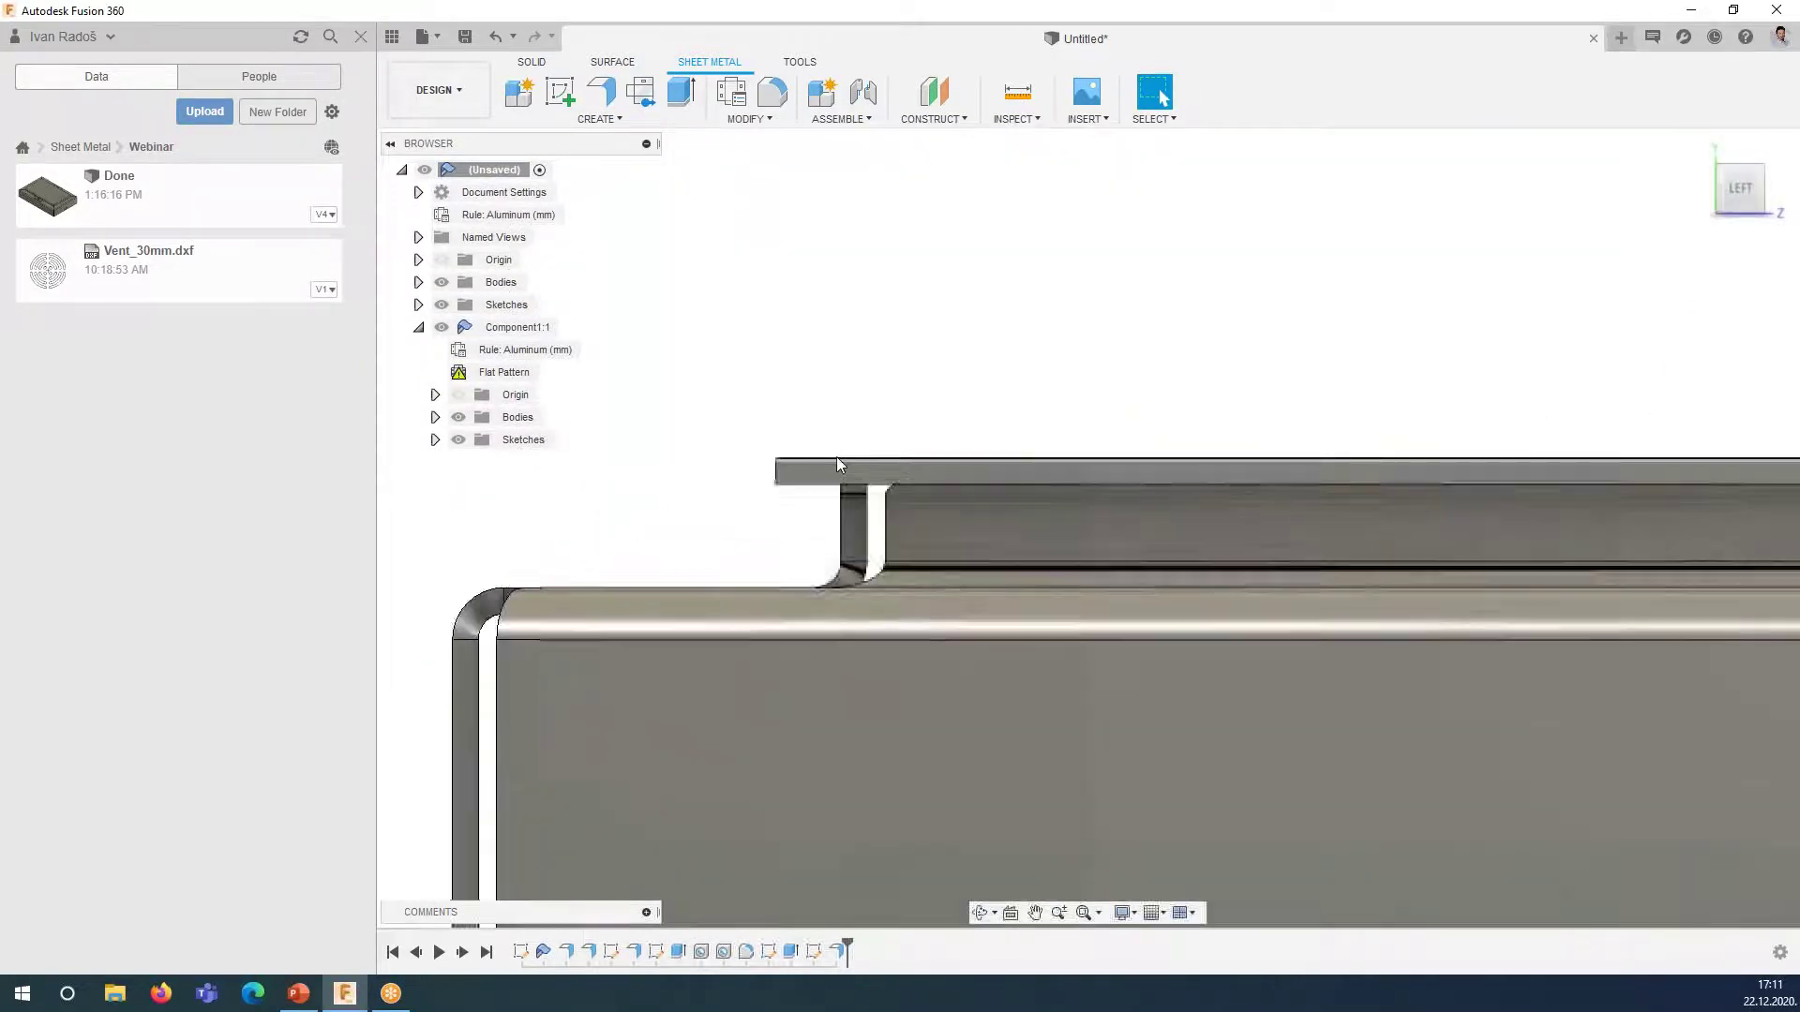
pyautogui.scroll(3, 836, 458)
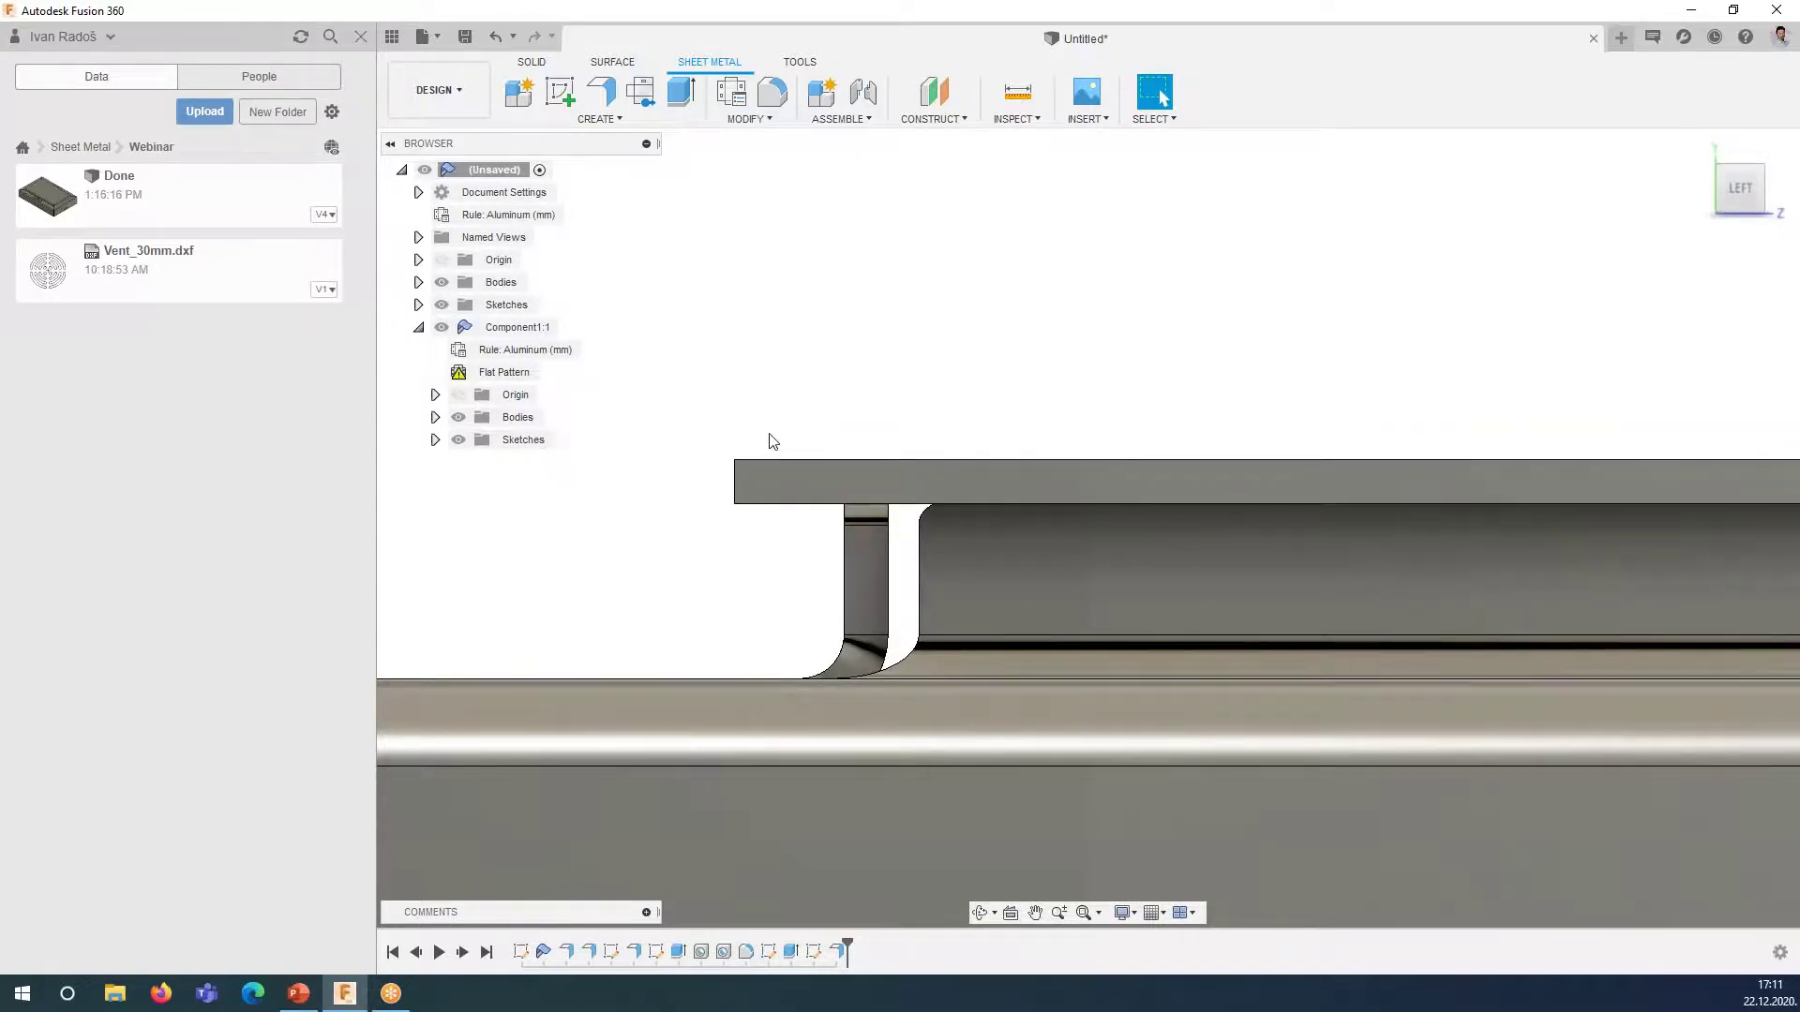
pyautogui.moveTo(803, 426)
pyautogui.keyDown('shift'); pyautogui.mouseDown(button='middle')
pyautogui.moveTo(945, 581)
pyautogui.moveTo(970, 479)
pyautogui.moveTo(970, 530)
pyautogui.mouseUp(button='middle'); pyautogui.keyUp('shift')
pyautogui.scroll(-10, 822, 463)
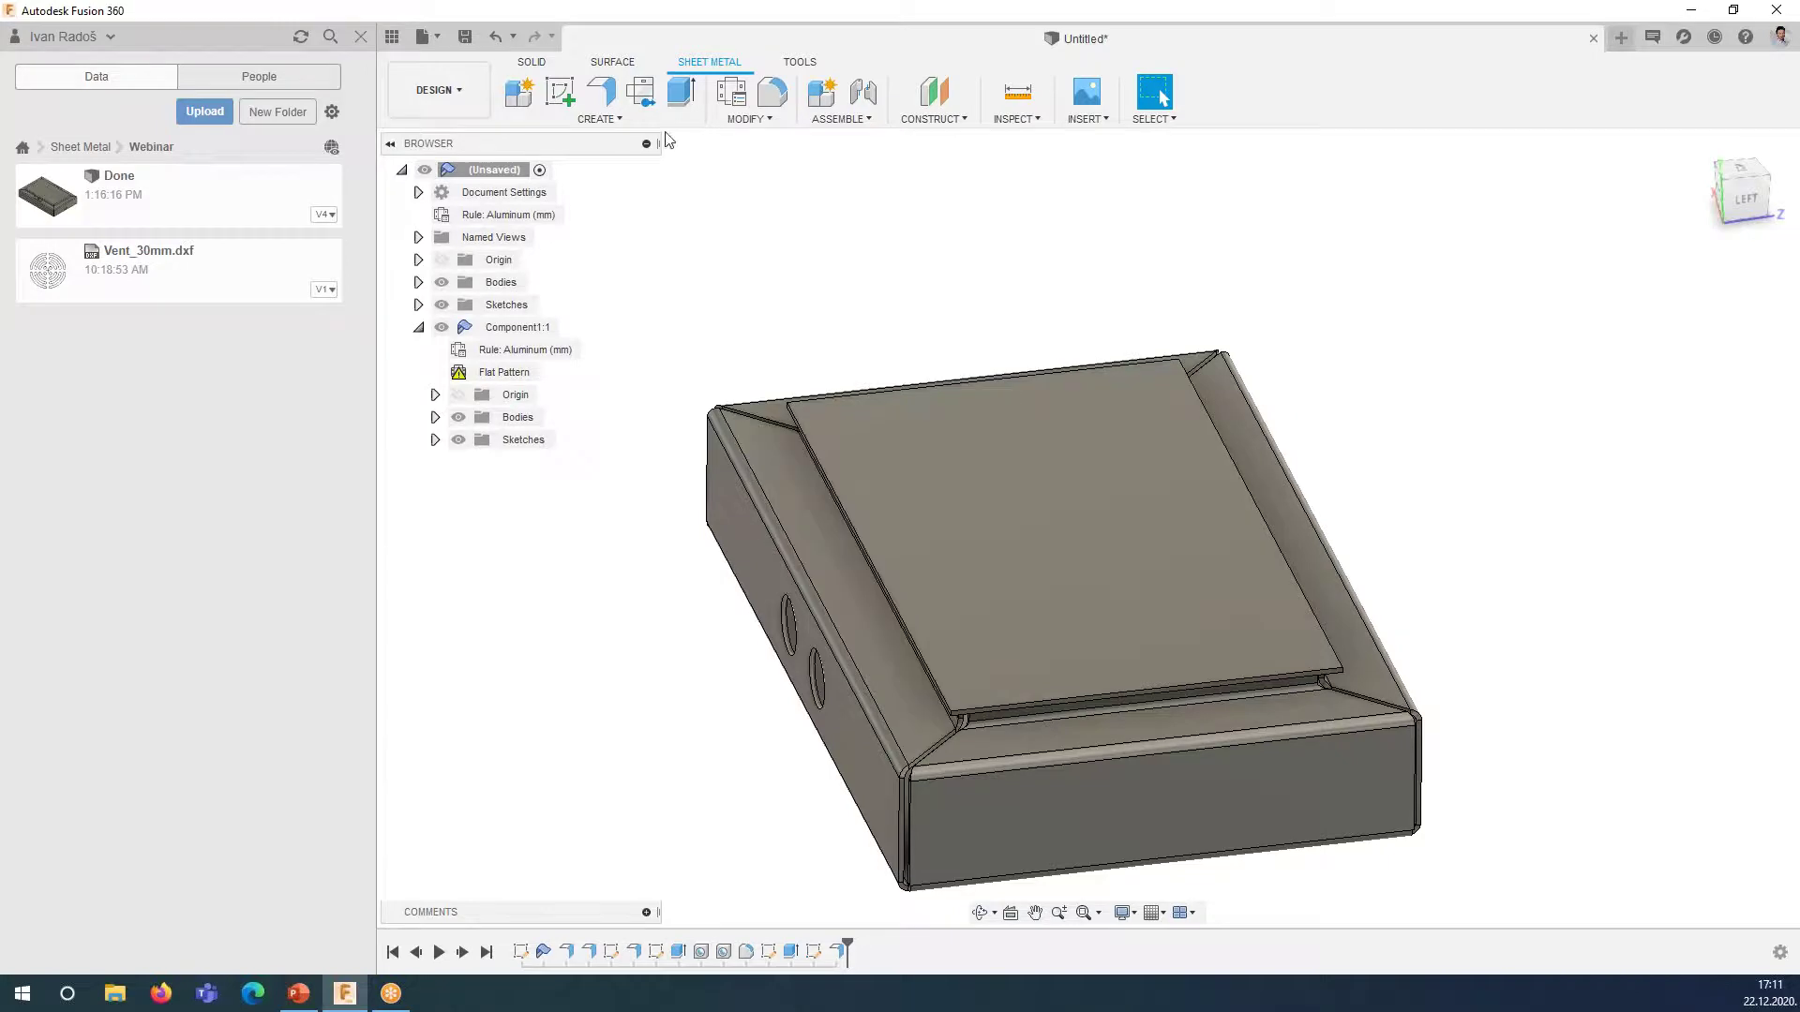
# - Select the lid plate's front, left, back and right edges for a new flange
pyautogui.click(601, 91)
pyautogui.scroll(3, 919, 673)
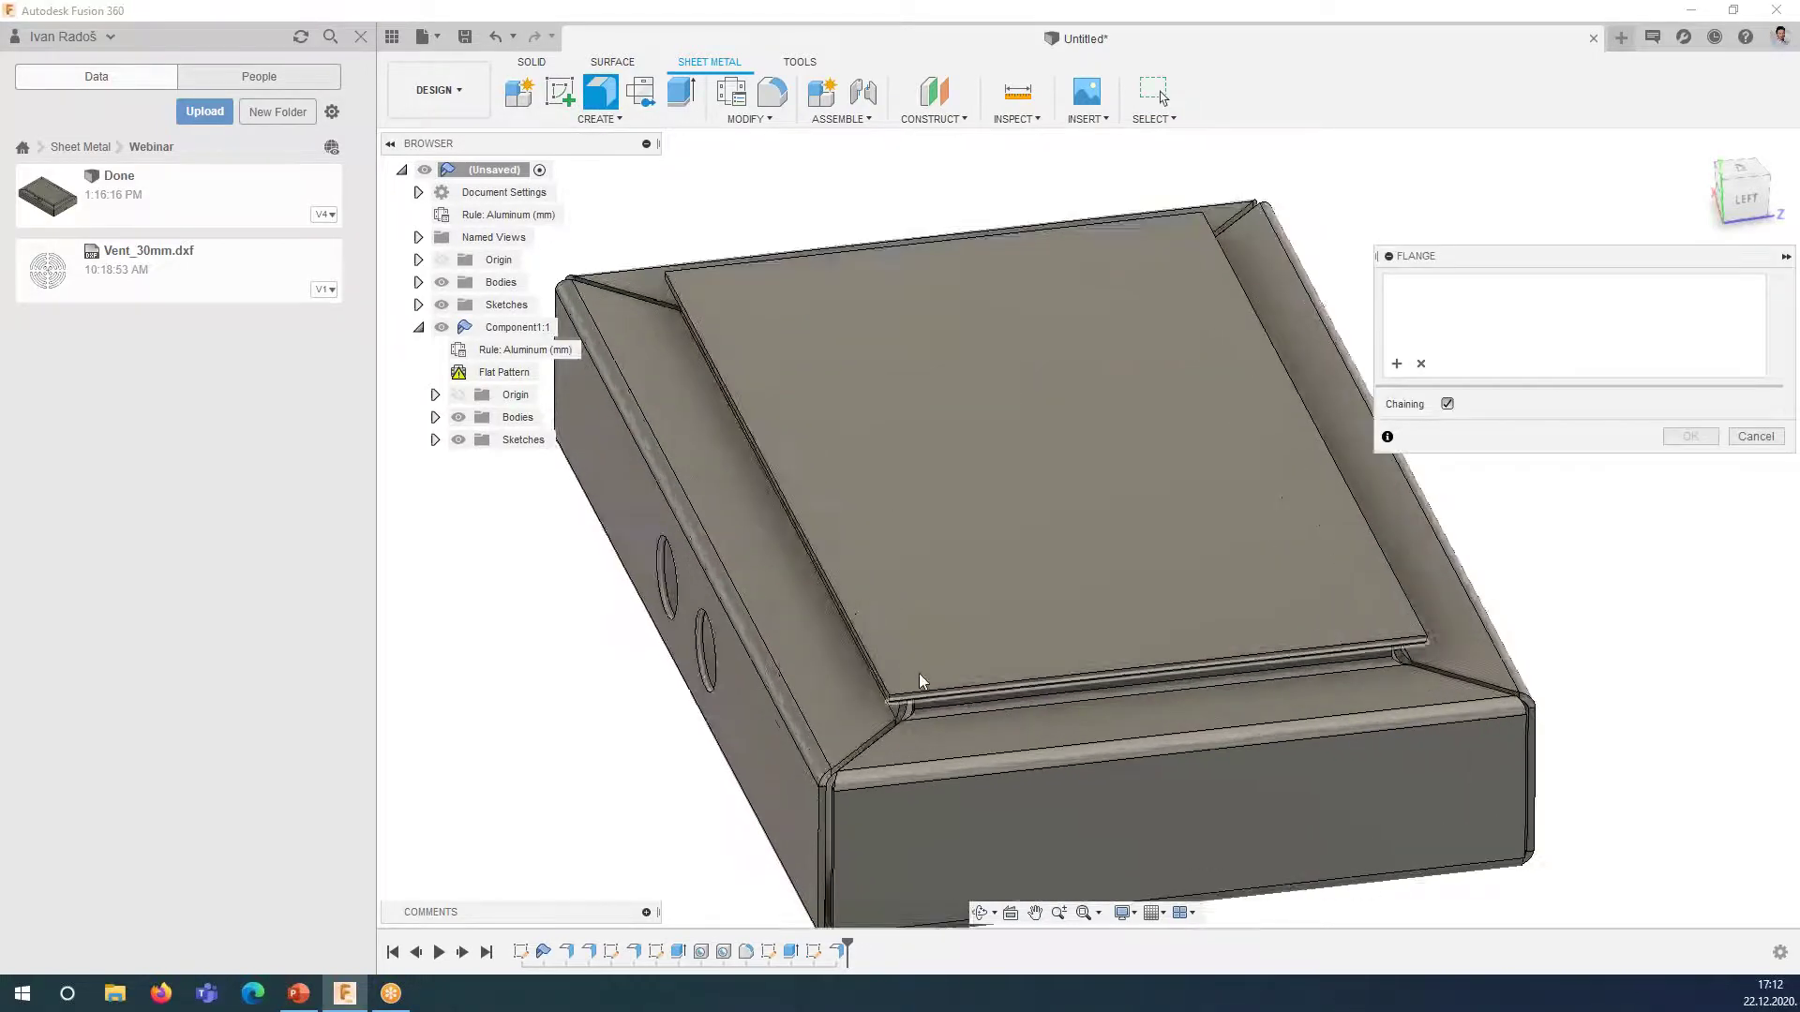
pyautogui.scroll(2, 919, 673)
pyautogui.click(897, 699)
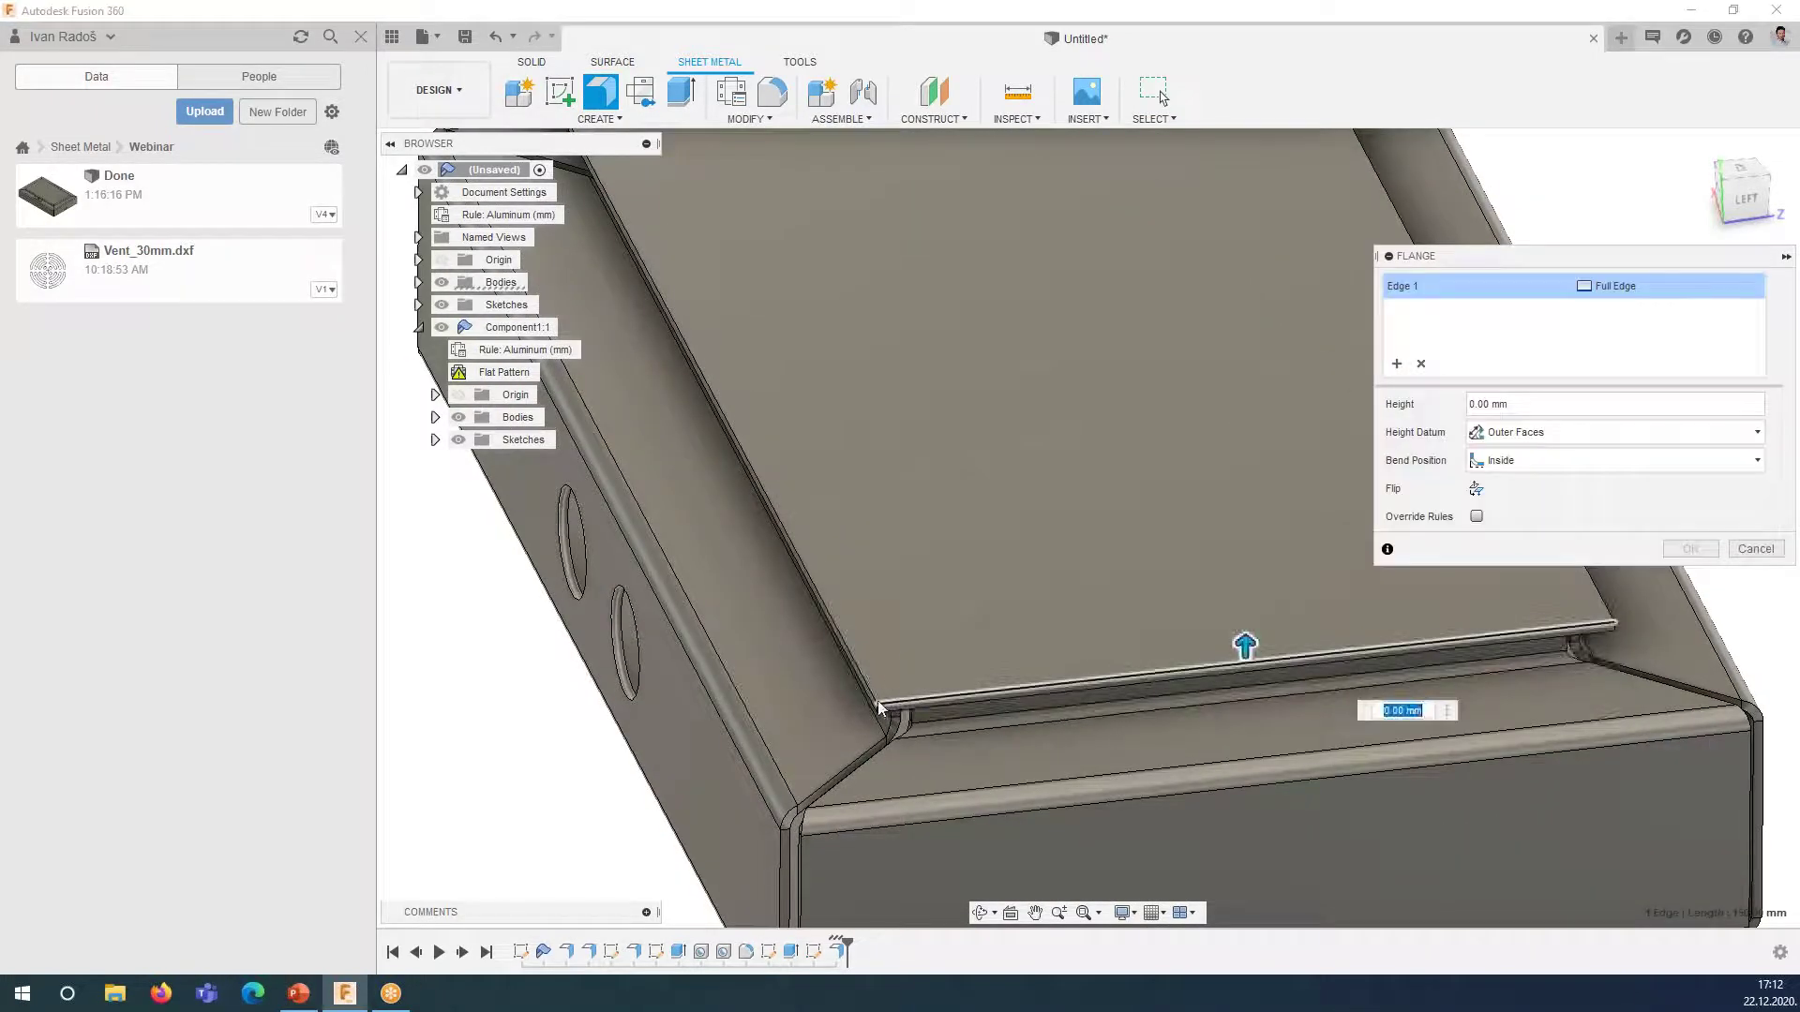
pyautogui.click(868, 688)
pyautogui.scroll(-3, 825, 610)
pyautogui.scroll(2, 853, 382)
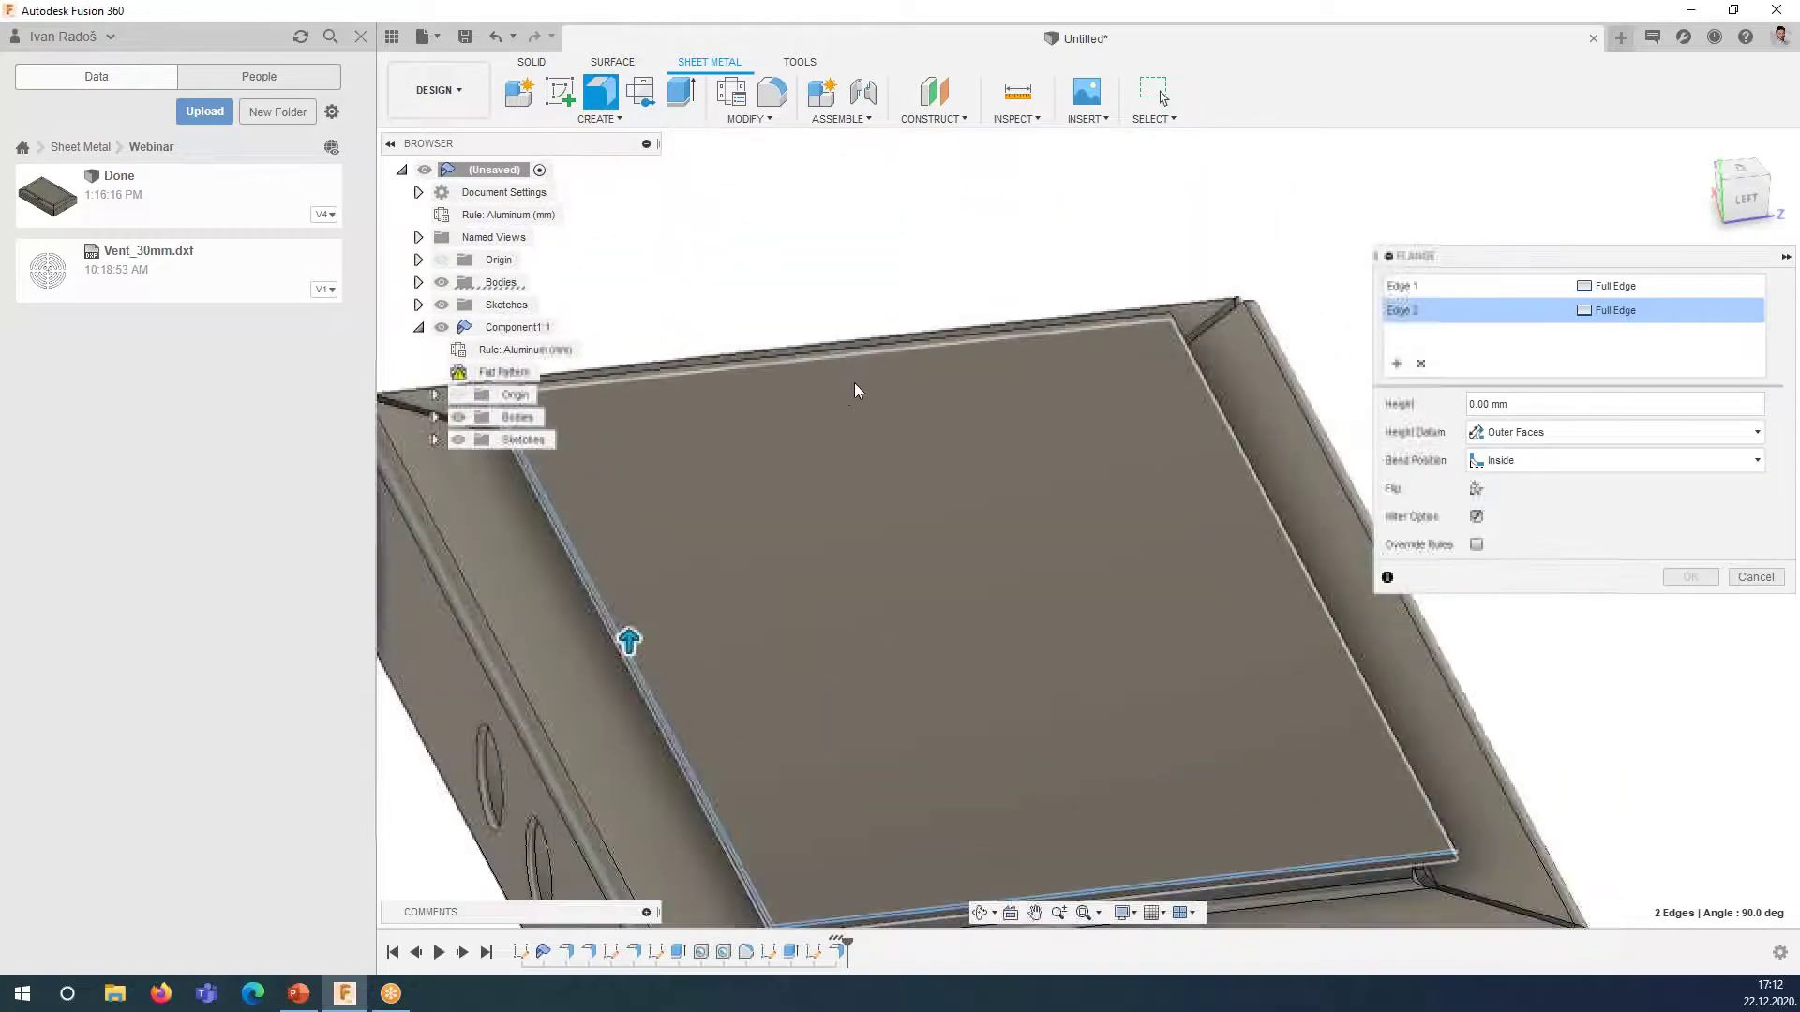
pyautogui.click(1138, 318)
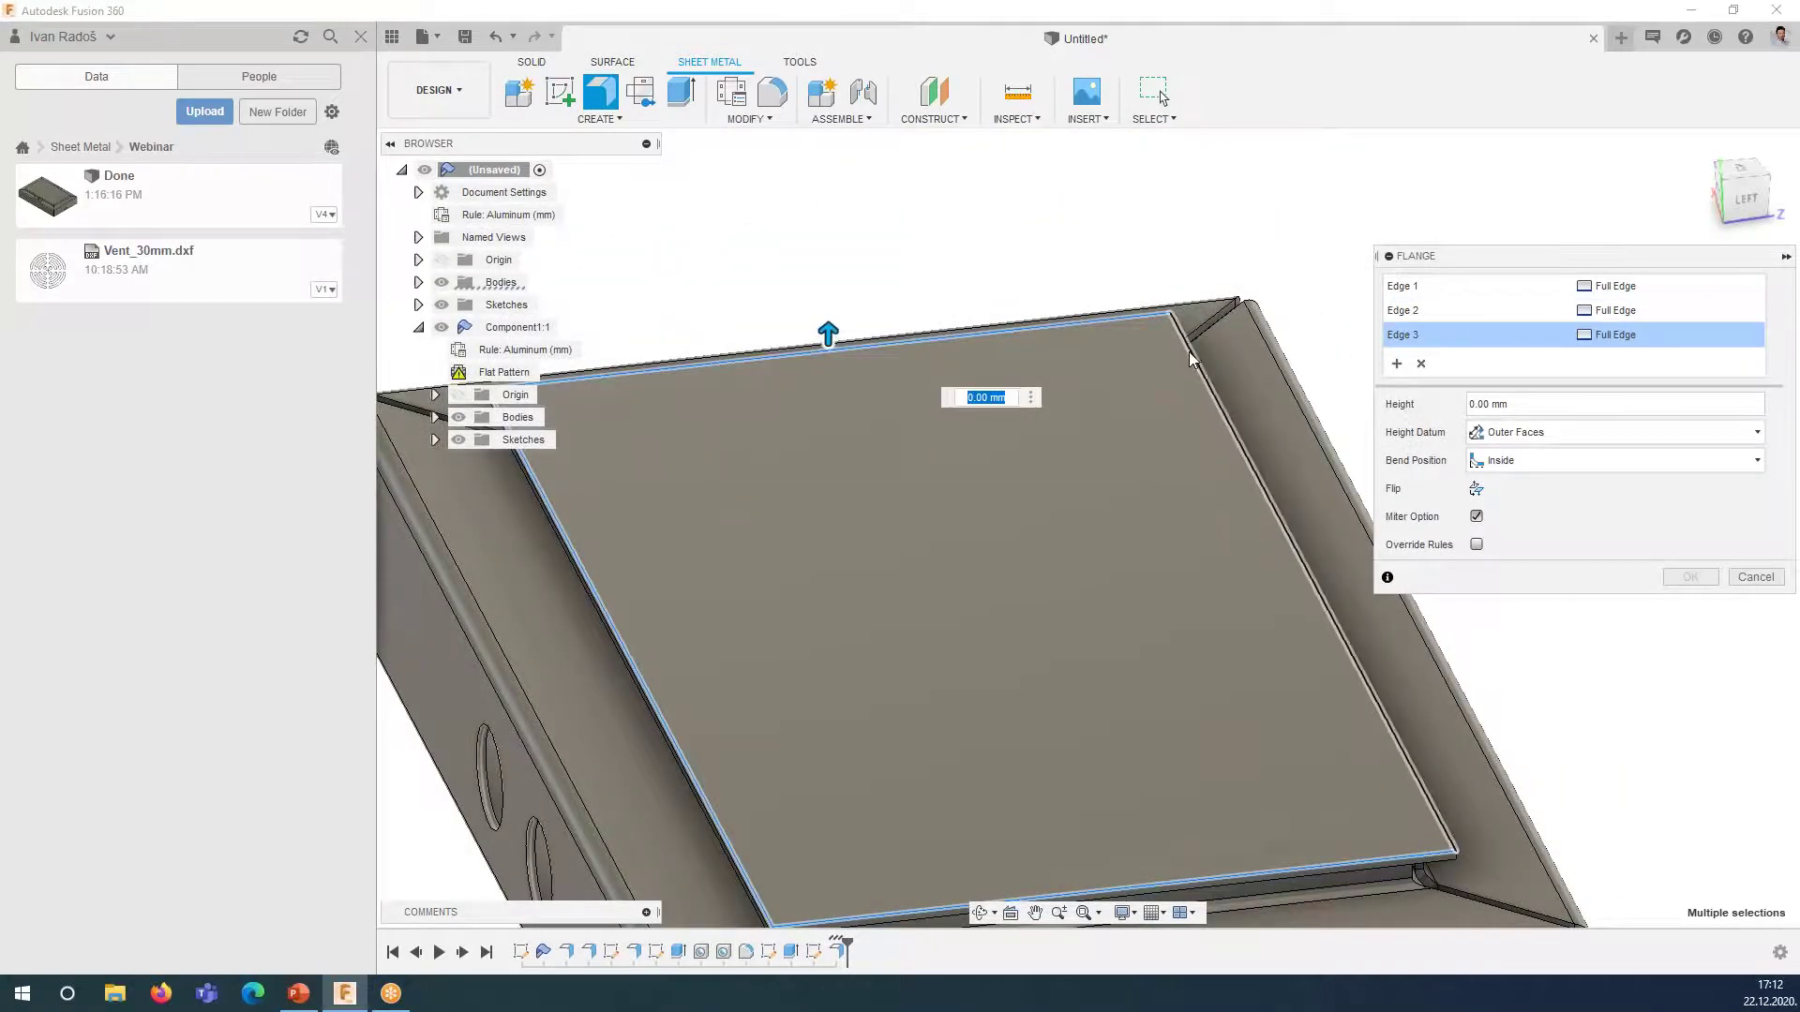
pyautogui.click(1190, 350)
pyautogui.scroll(-2, 1010, 426)
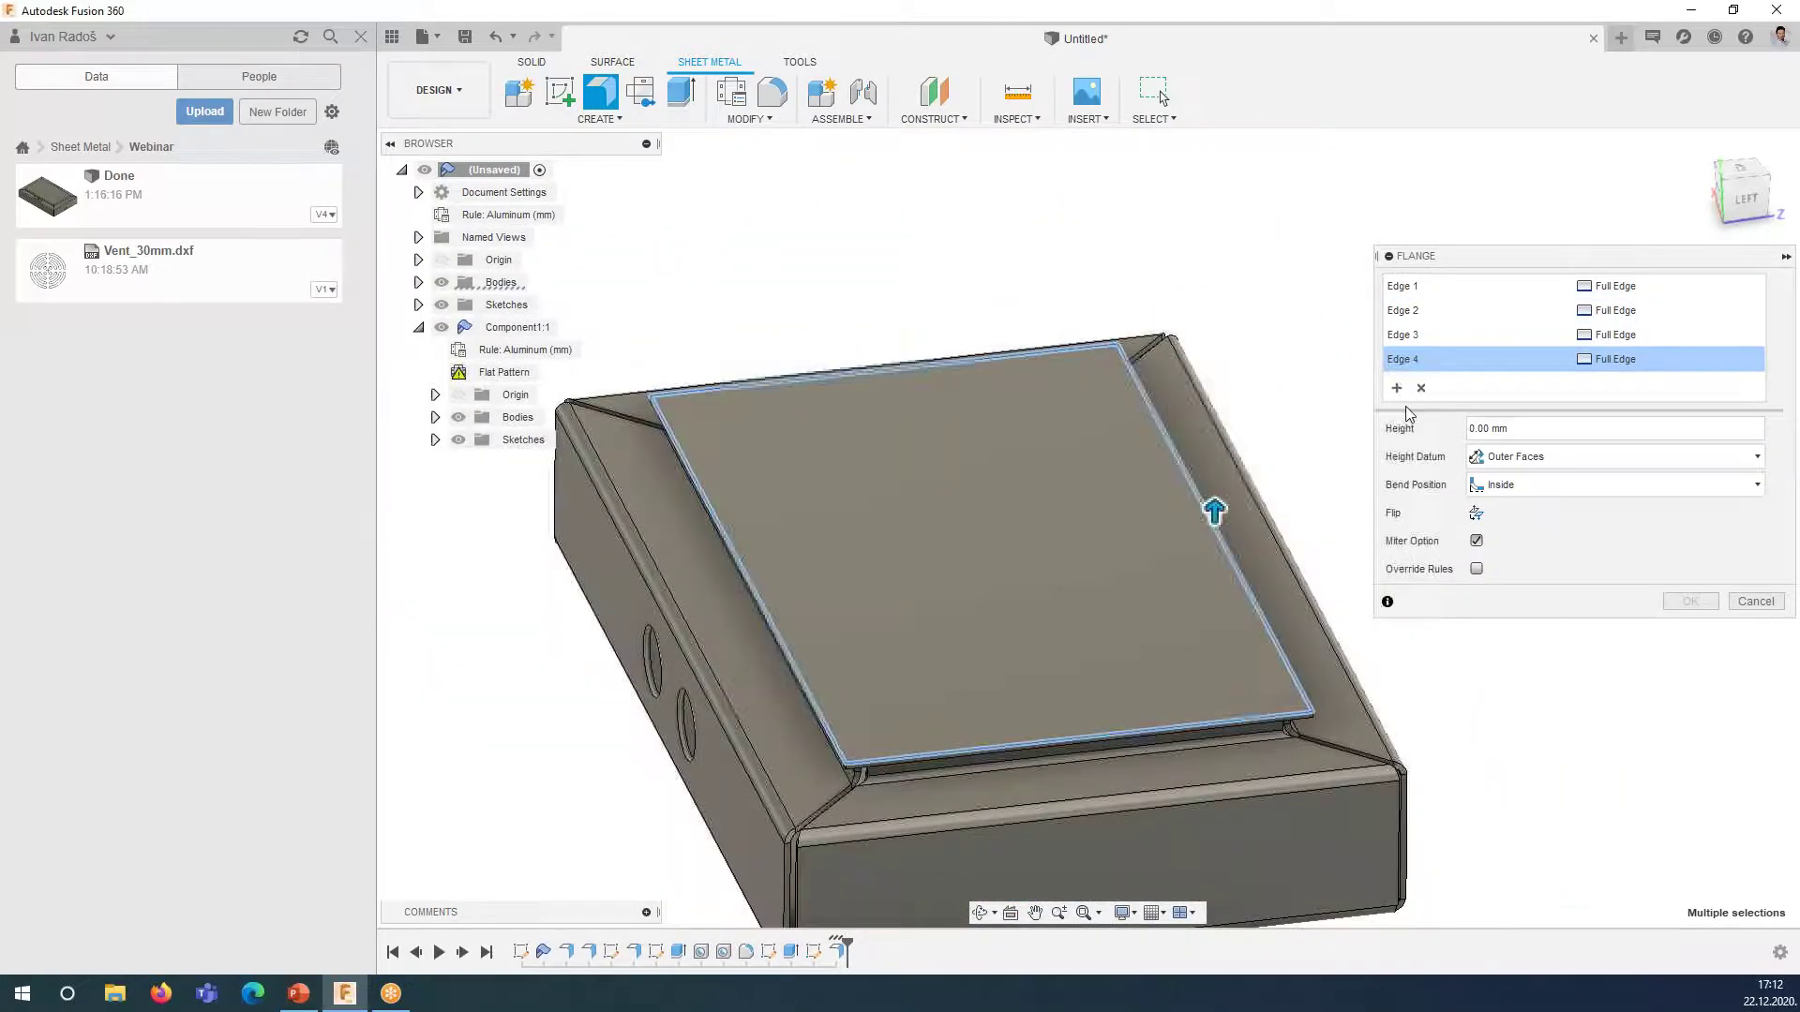
# - Flip the lid flanges downward, set their height to 10 mm, and confirm
pyautogui.click(1477, 514)
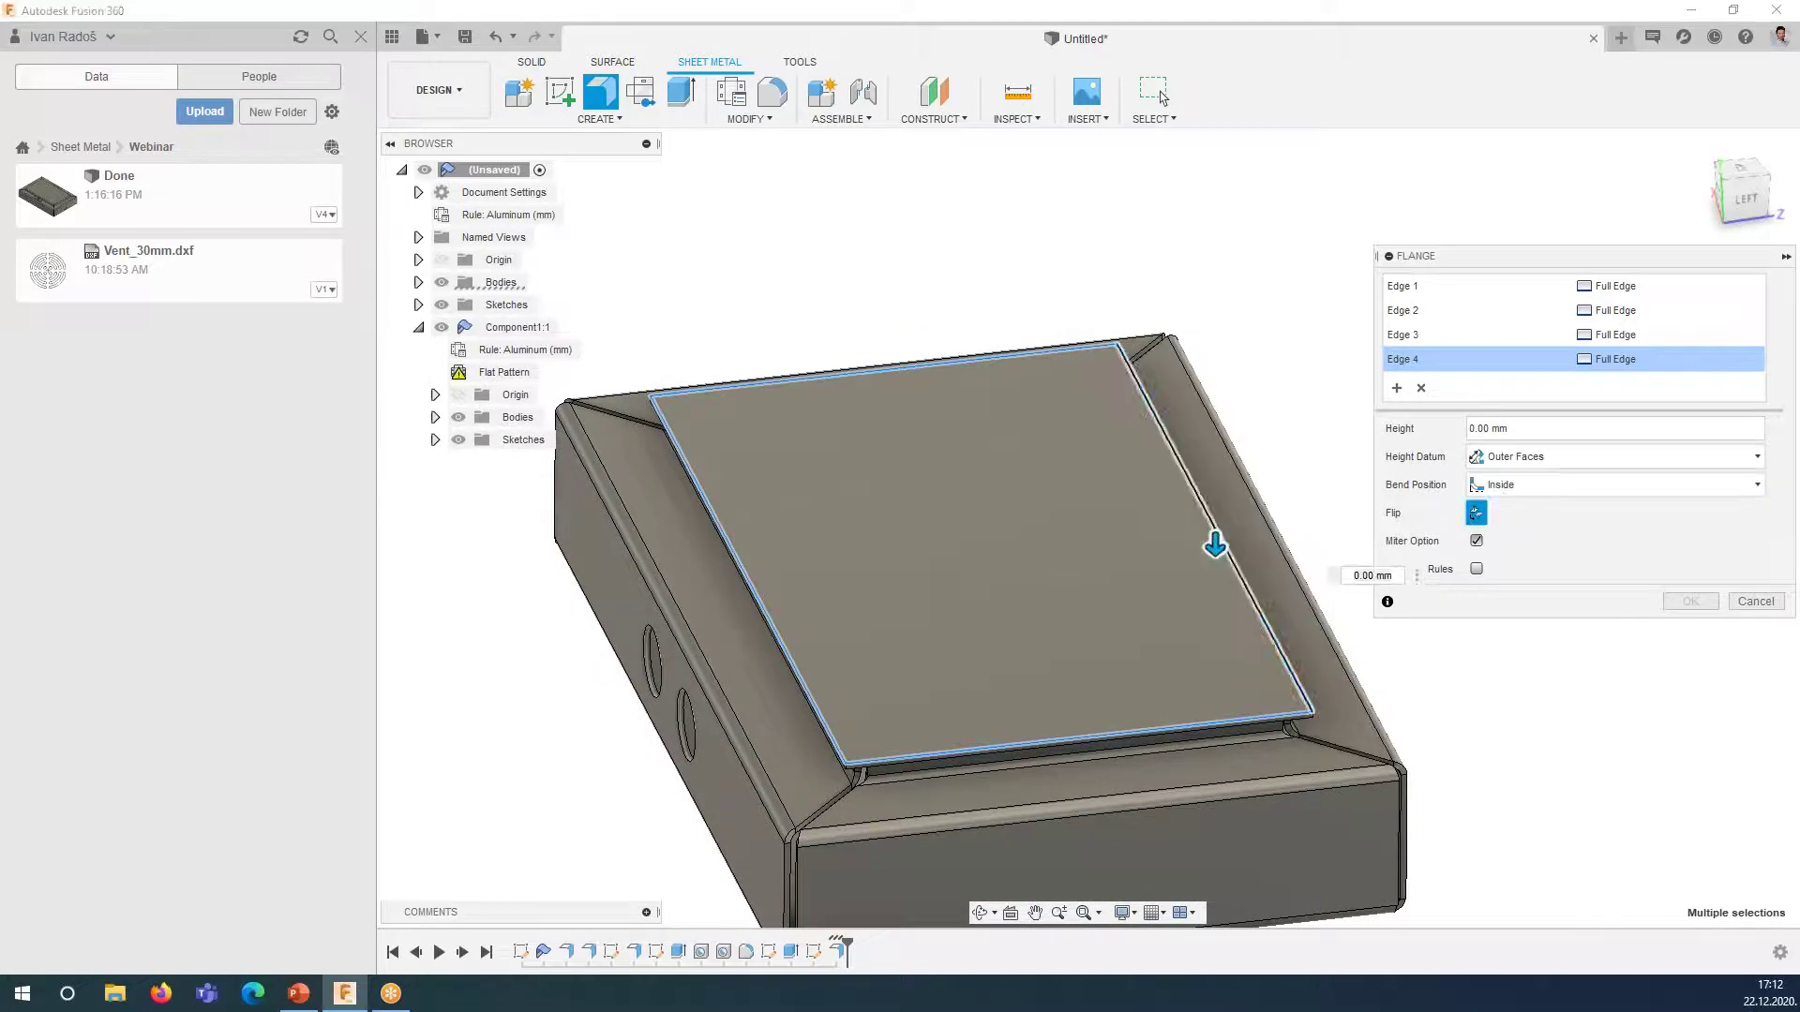
pyautogui.click(1745, 195)
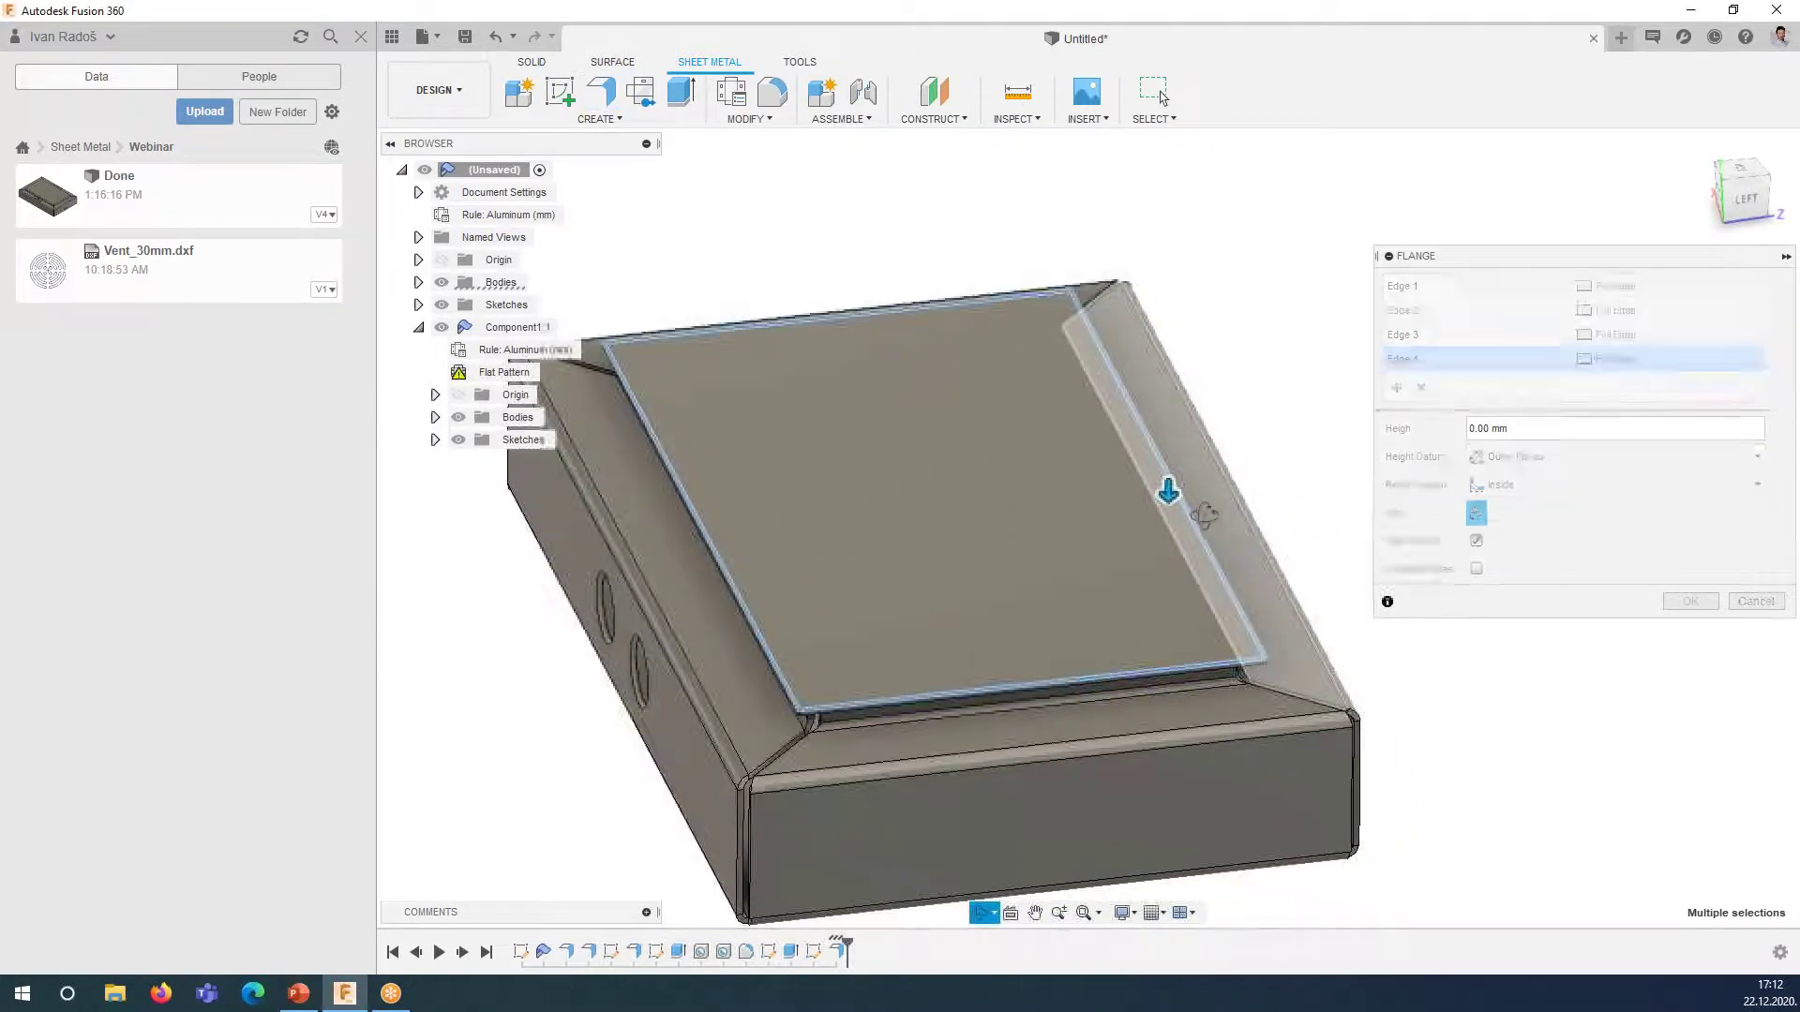
pyautogui.scroll(2, 1168, 553)
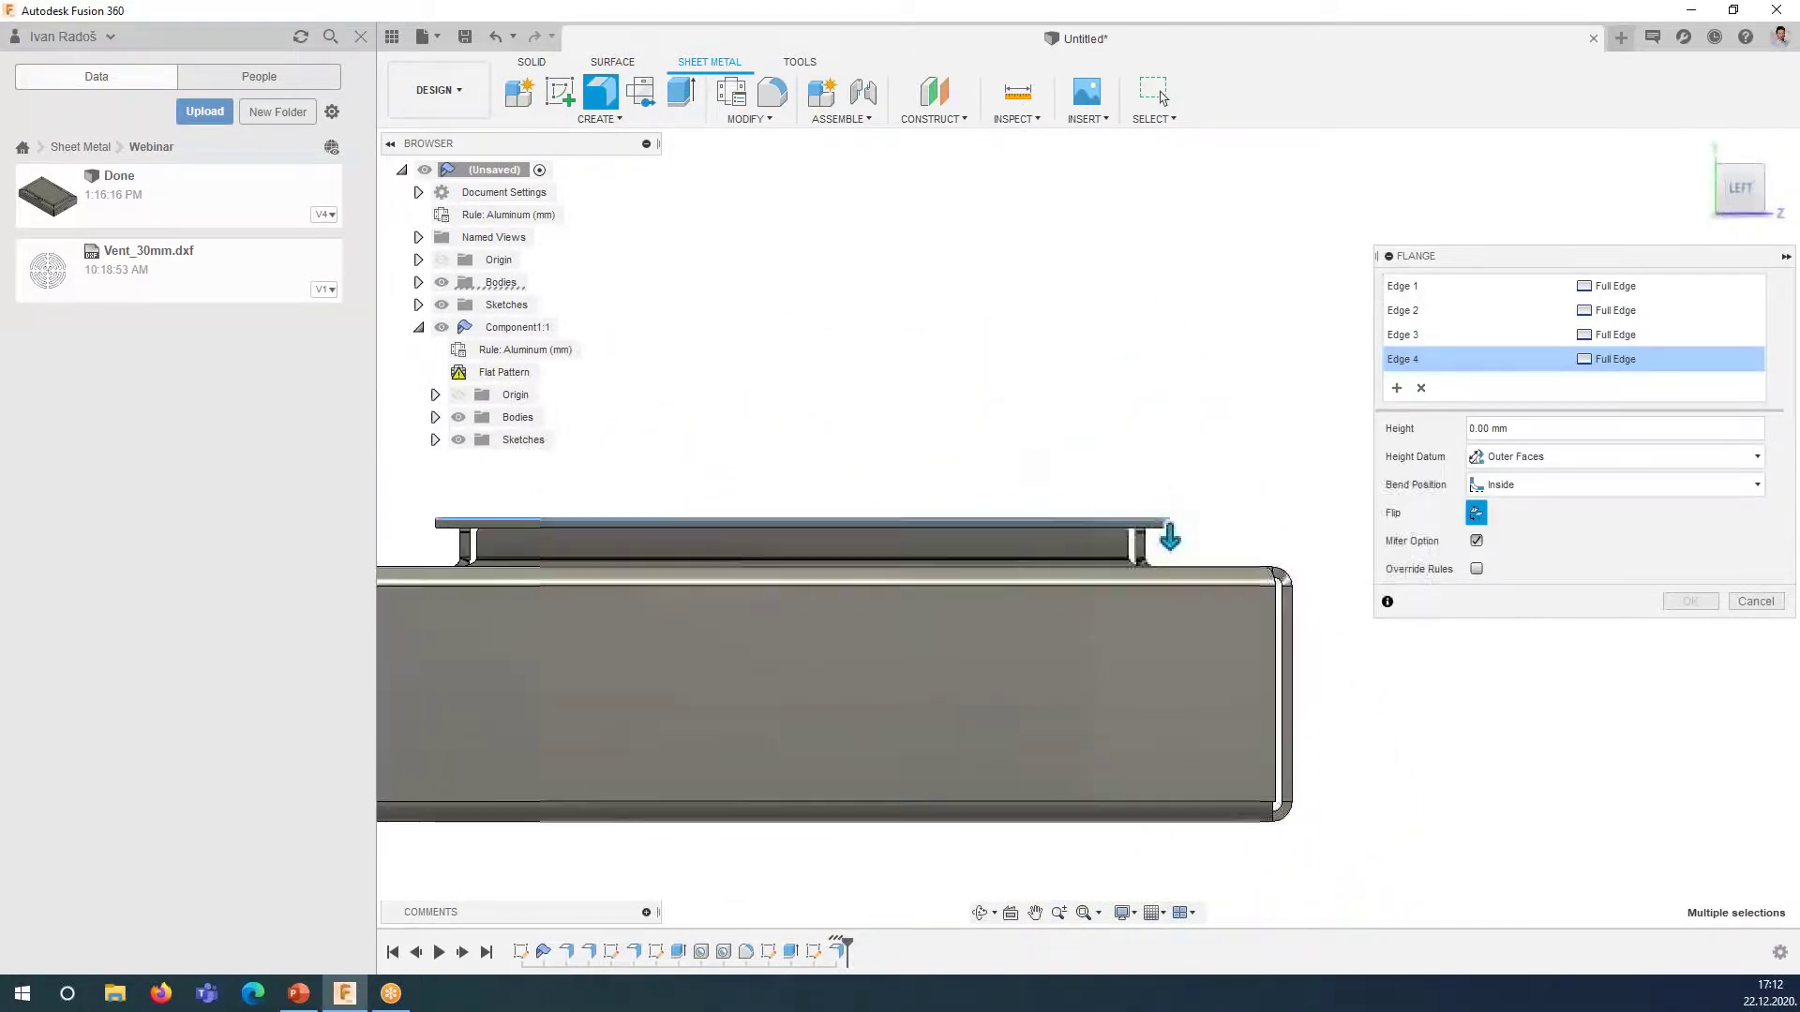
pyautogui.scroll(2, 1168, 560)
pyautogui.click(1168, 560)
pyautogui.write('10')
pyautogui.scroll(2, 1169, 562)
pyautogui.scroll(2, 1171, 553)
pyautogui.moveTo(1171, 548); pyautogui.dragTo(1171, 568)
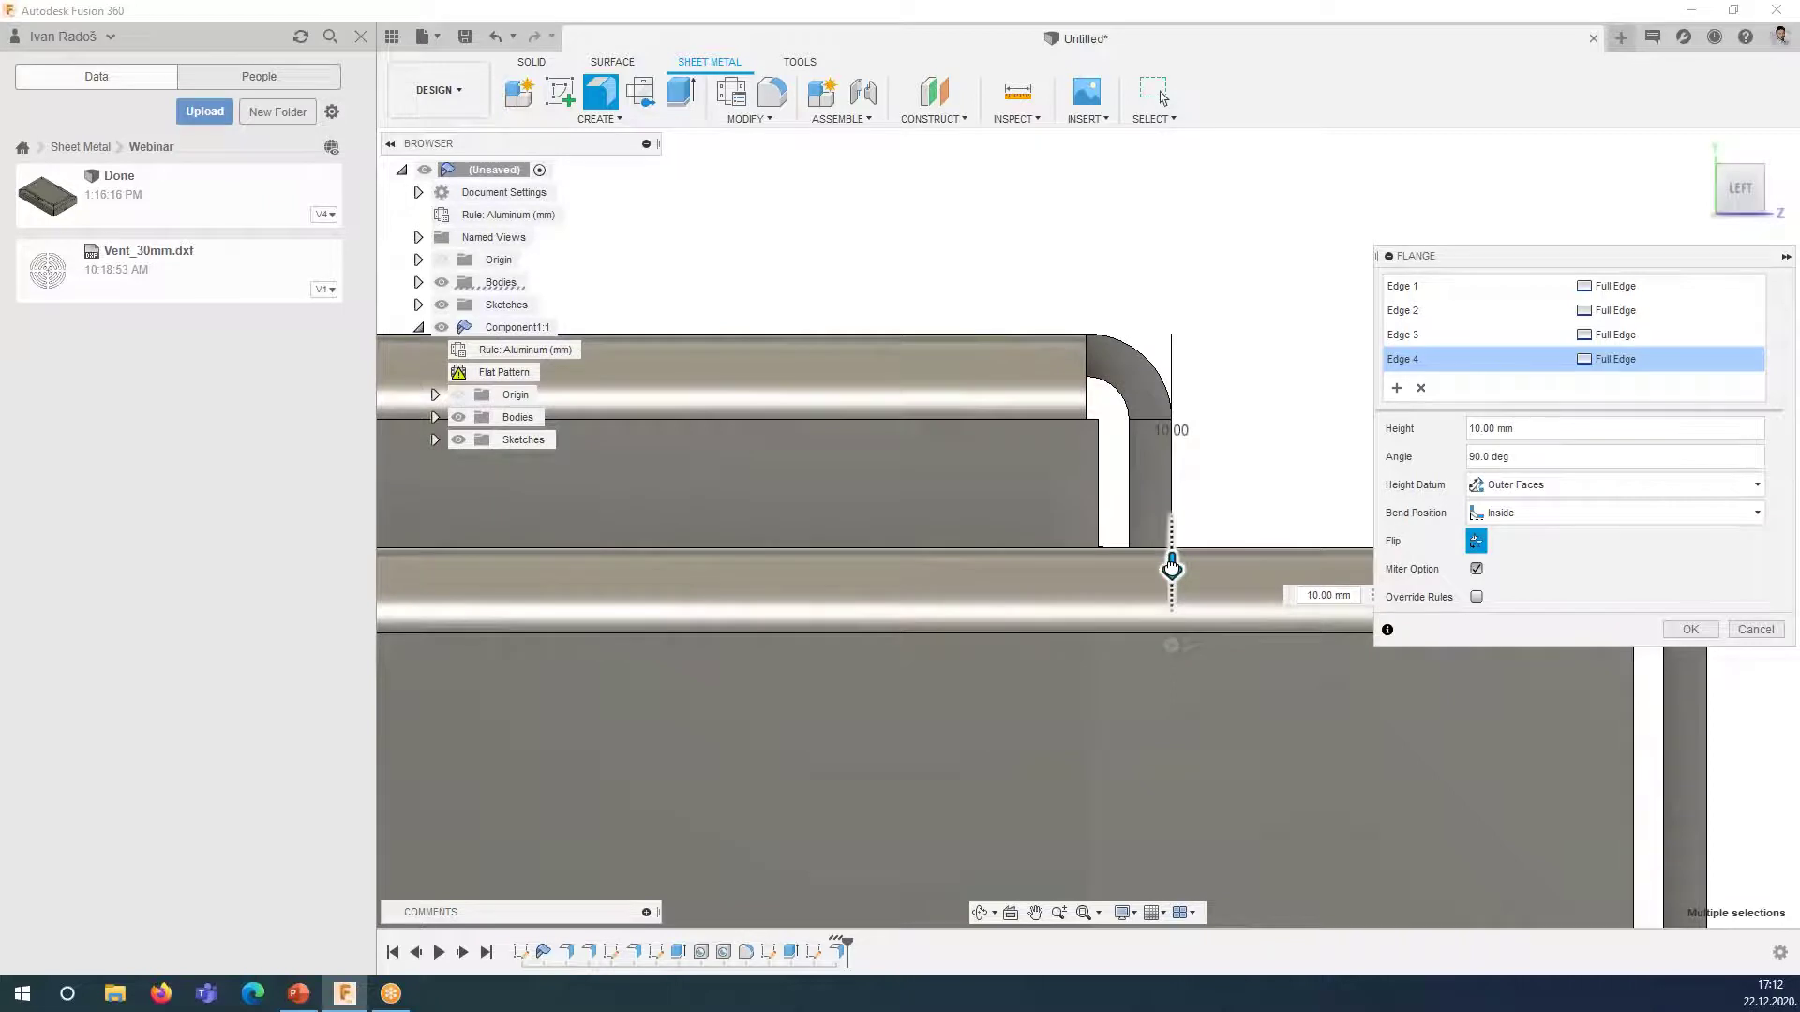
pyautogui.moveTo(1256, 455)
pyautogui.keyDown('shift'); pyautogui.mouseDown(button='middle')
pyautogui.moveTo(1205, 396)
pyautogui.moveTo(1050, 531)
pyautogui.moveTo(754, 594)
pyautogui.mouseUp(button='middle'); pyautogui.keyUp('shift')
pyautogui.scroll(5, 784, 649)
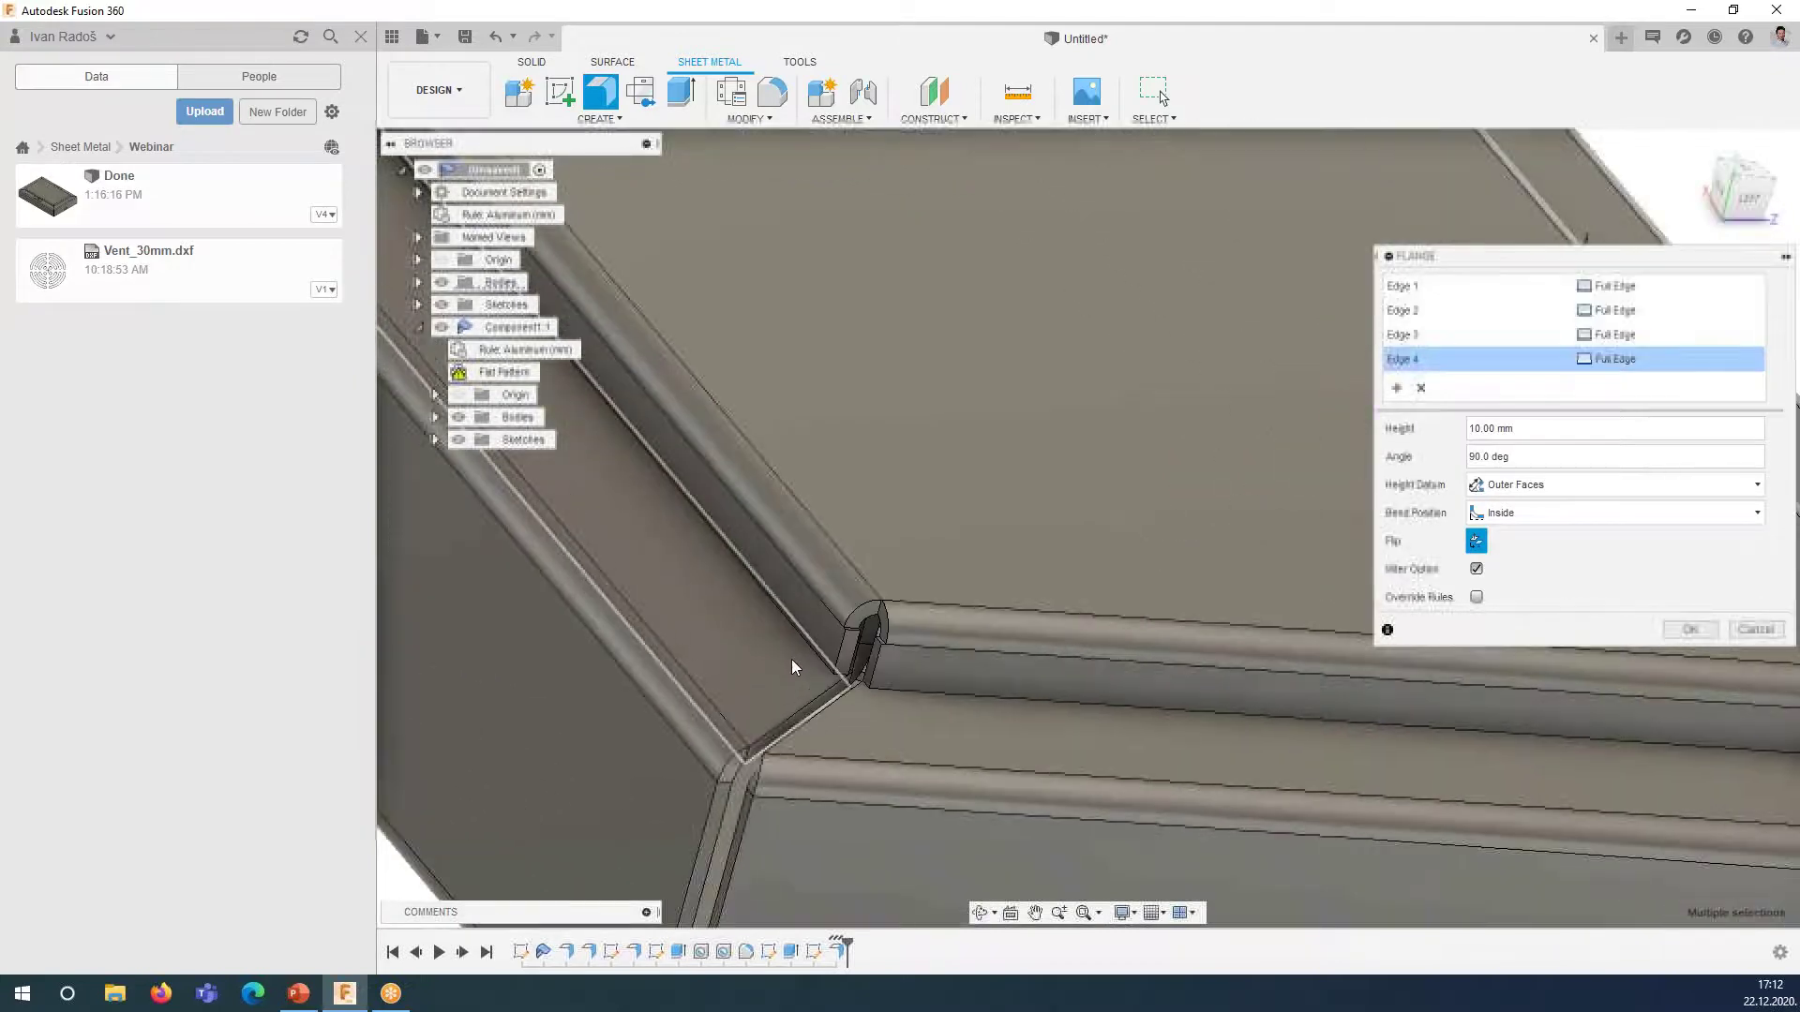
pyautogui.scroll(-5, 827, 661)
pyautogui.scroll(-3, 761, 549)
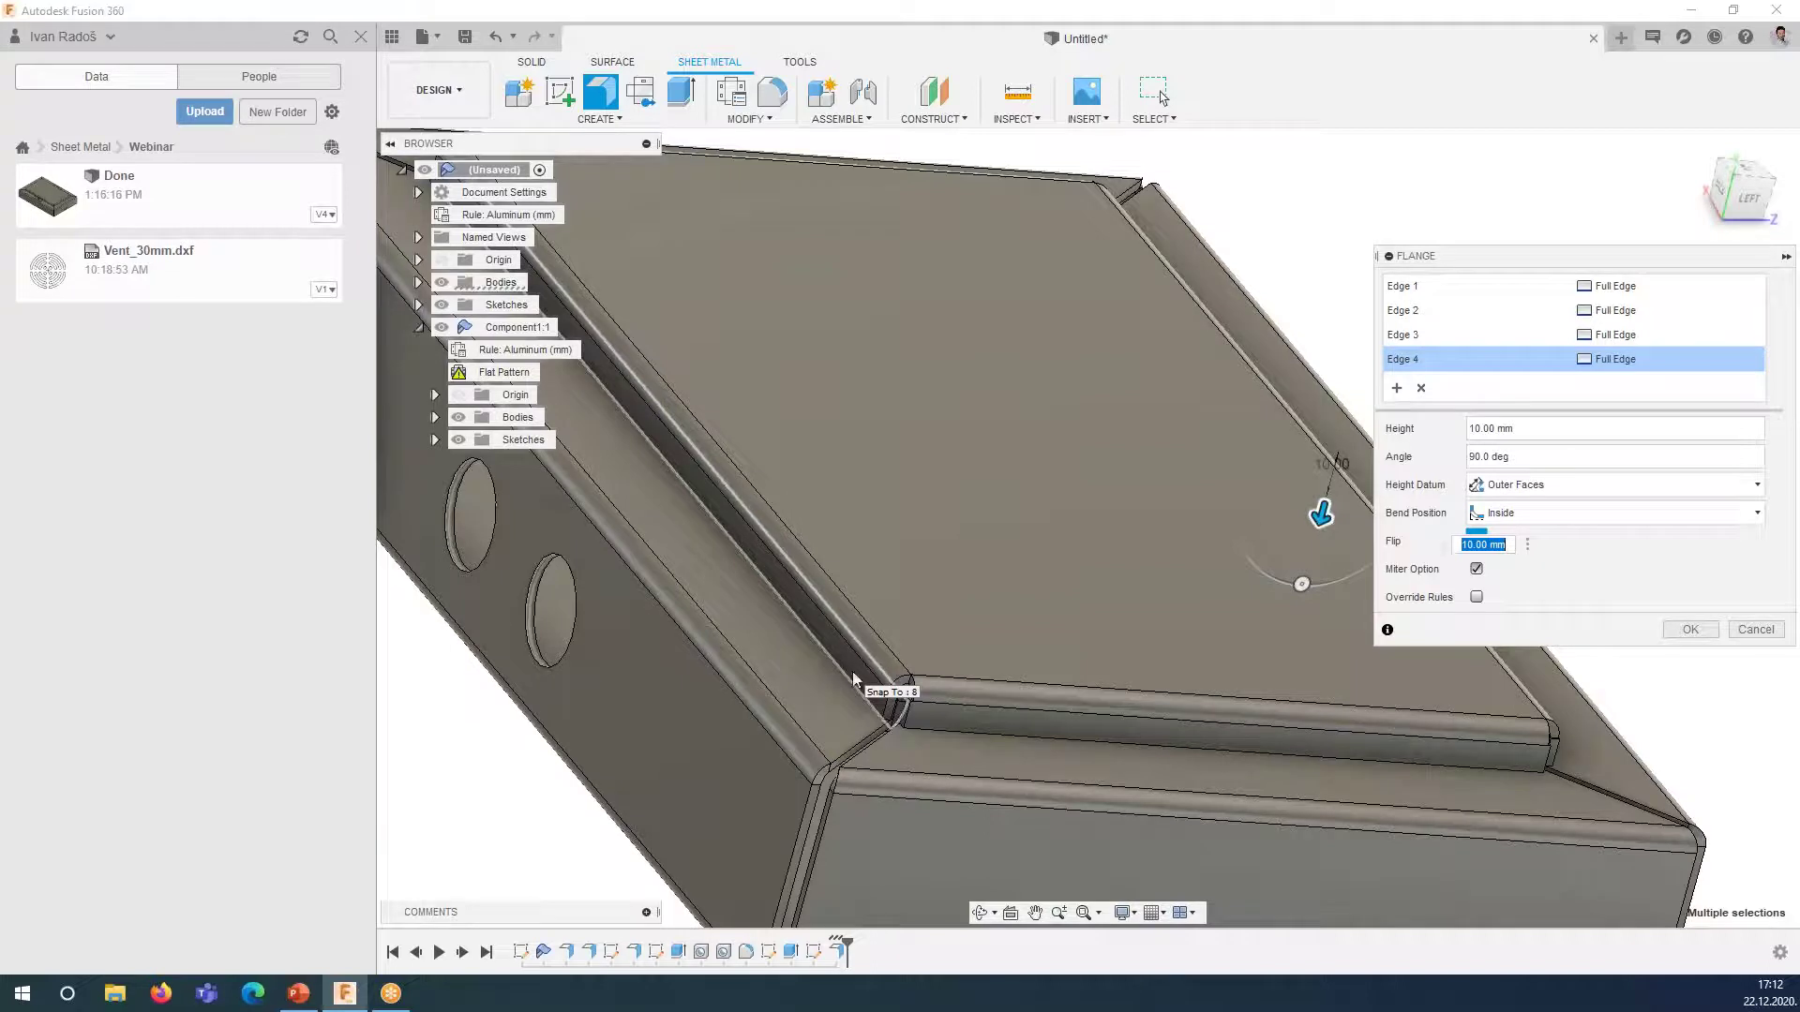
pyautogui.scroll(-4, 853, 677)
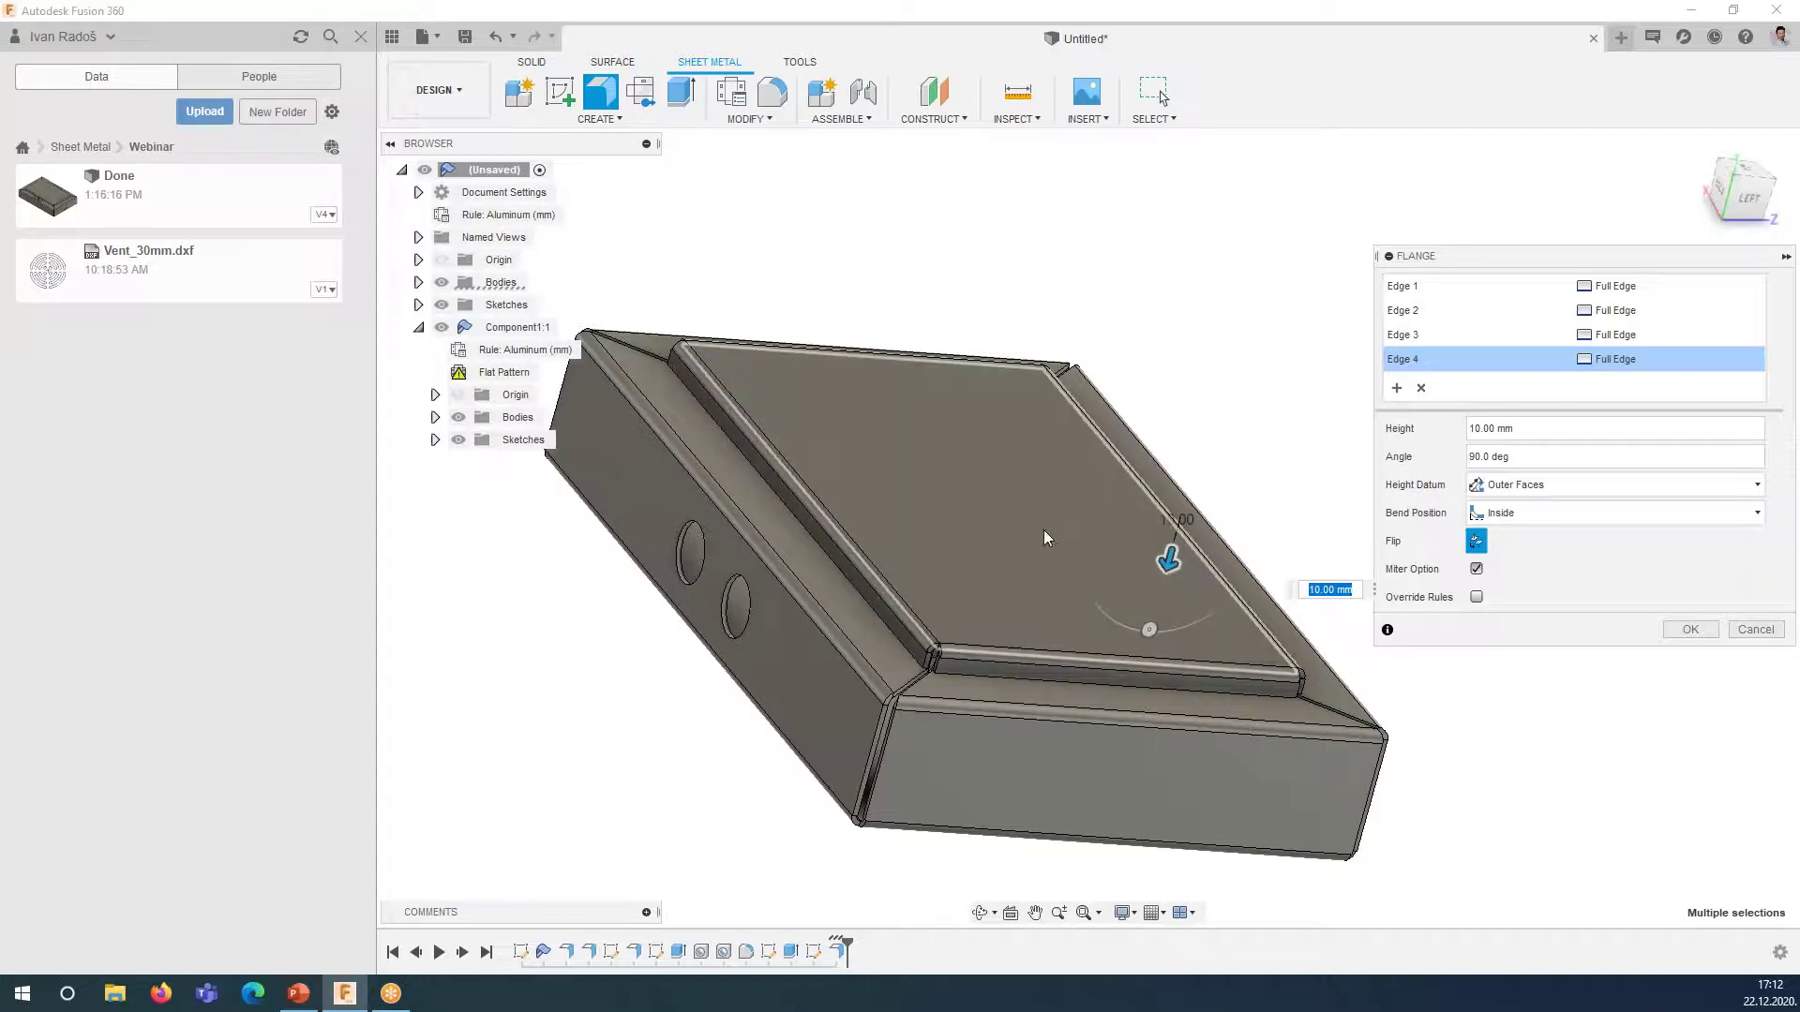
pyautogui.click(1690, 631)
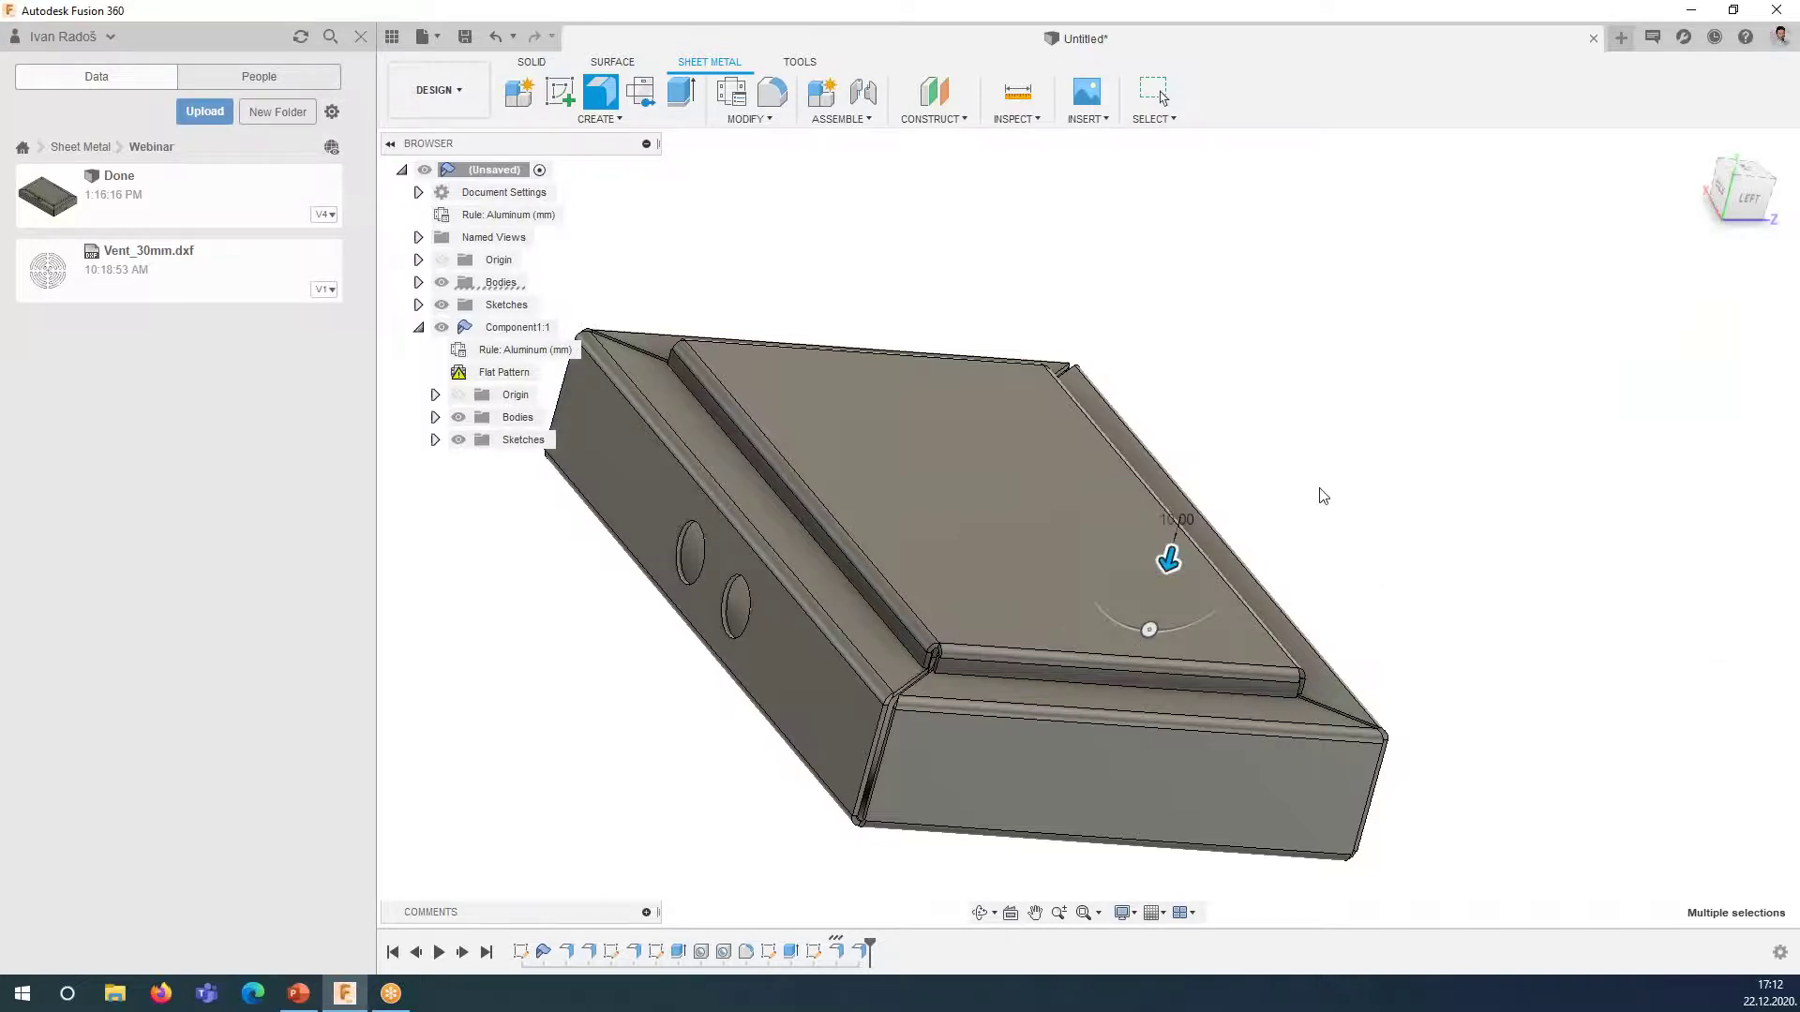
# - Orbit around the lid to inspect its four 10 mm flanges, then start another Flange
pyautogui.scroll(3, 1319, 494)
pyautogui.keyDown('shift'); pyautogui.moveTo(1167, 501); pyautogui.dragTo(1079, 537, button='middle'); pyautogui.keyUp('shift')
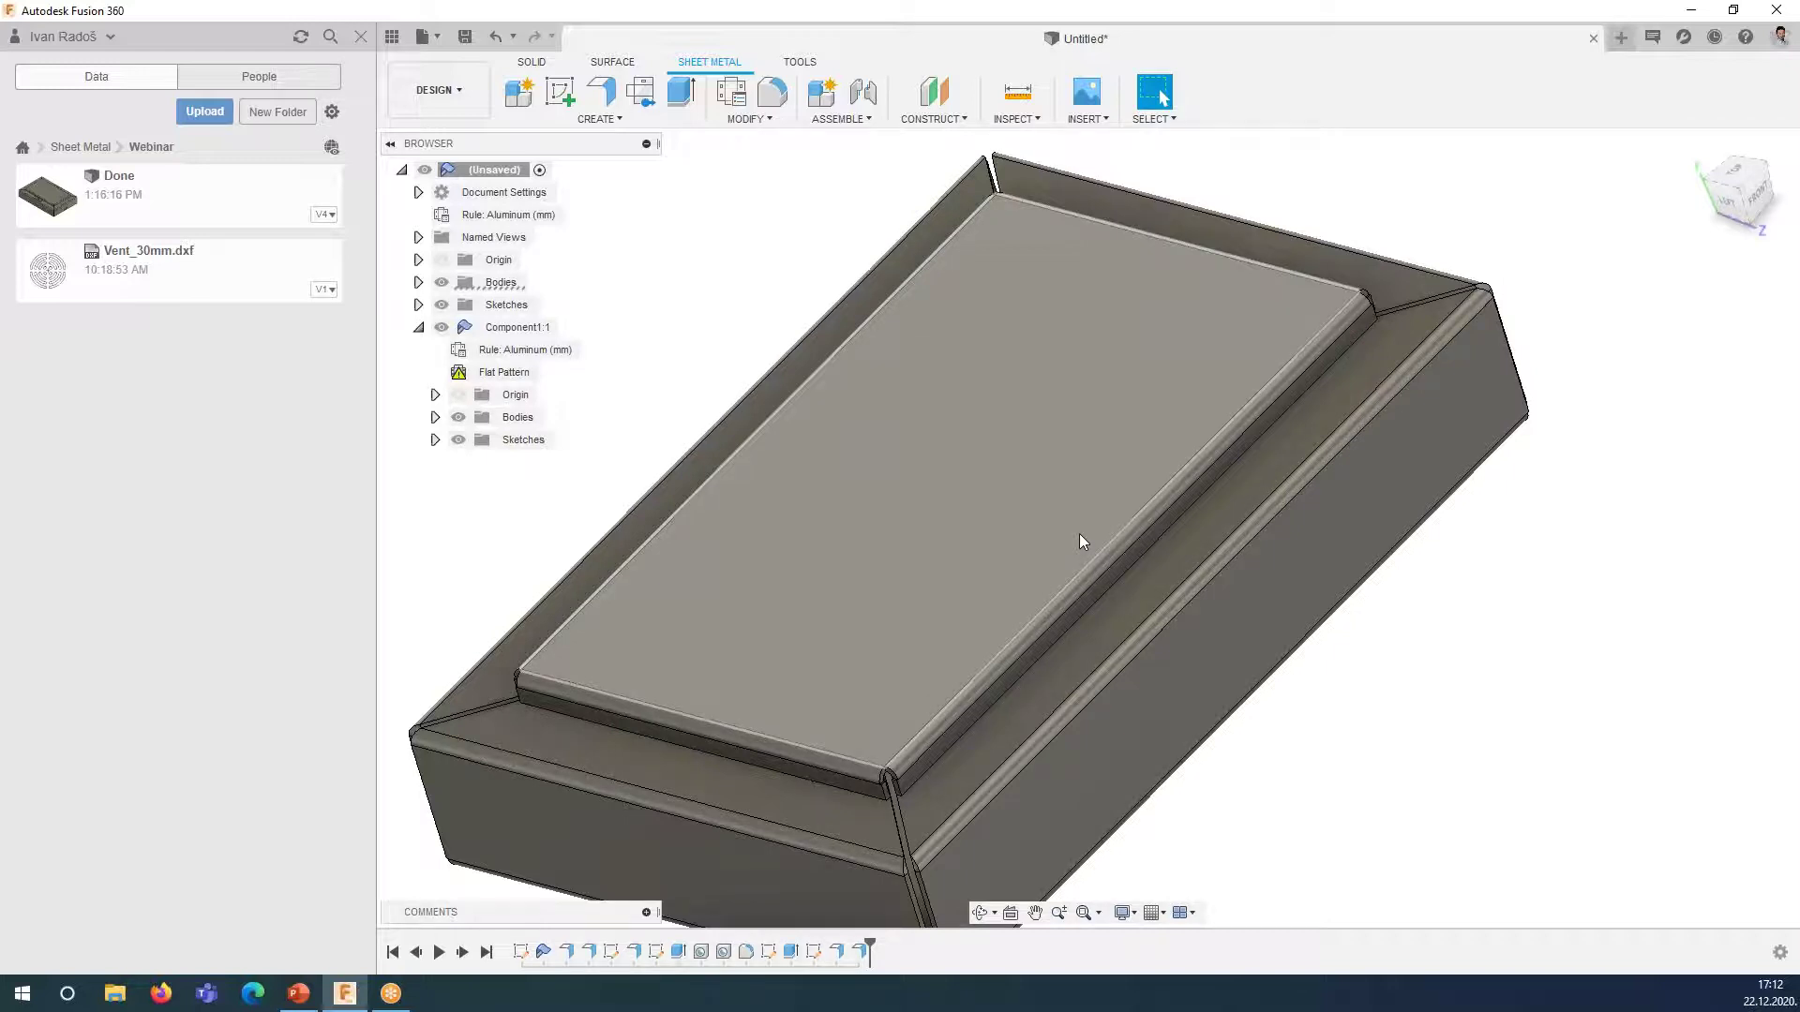
pyautogui.keyDown('shift'); pyautogui.moveTo(1133, 520); pyautogui.dragTo(1127, 529, button='middle'); pyautogui.keyUp('shift')
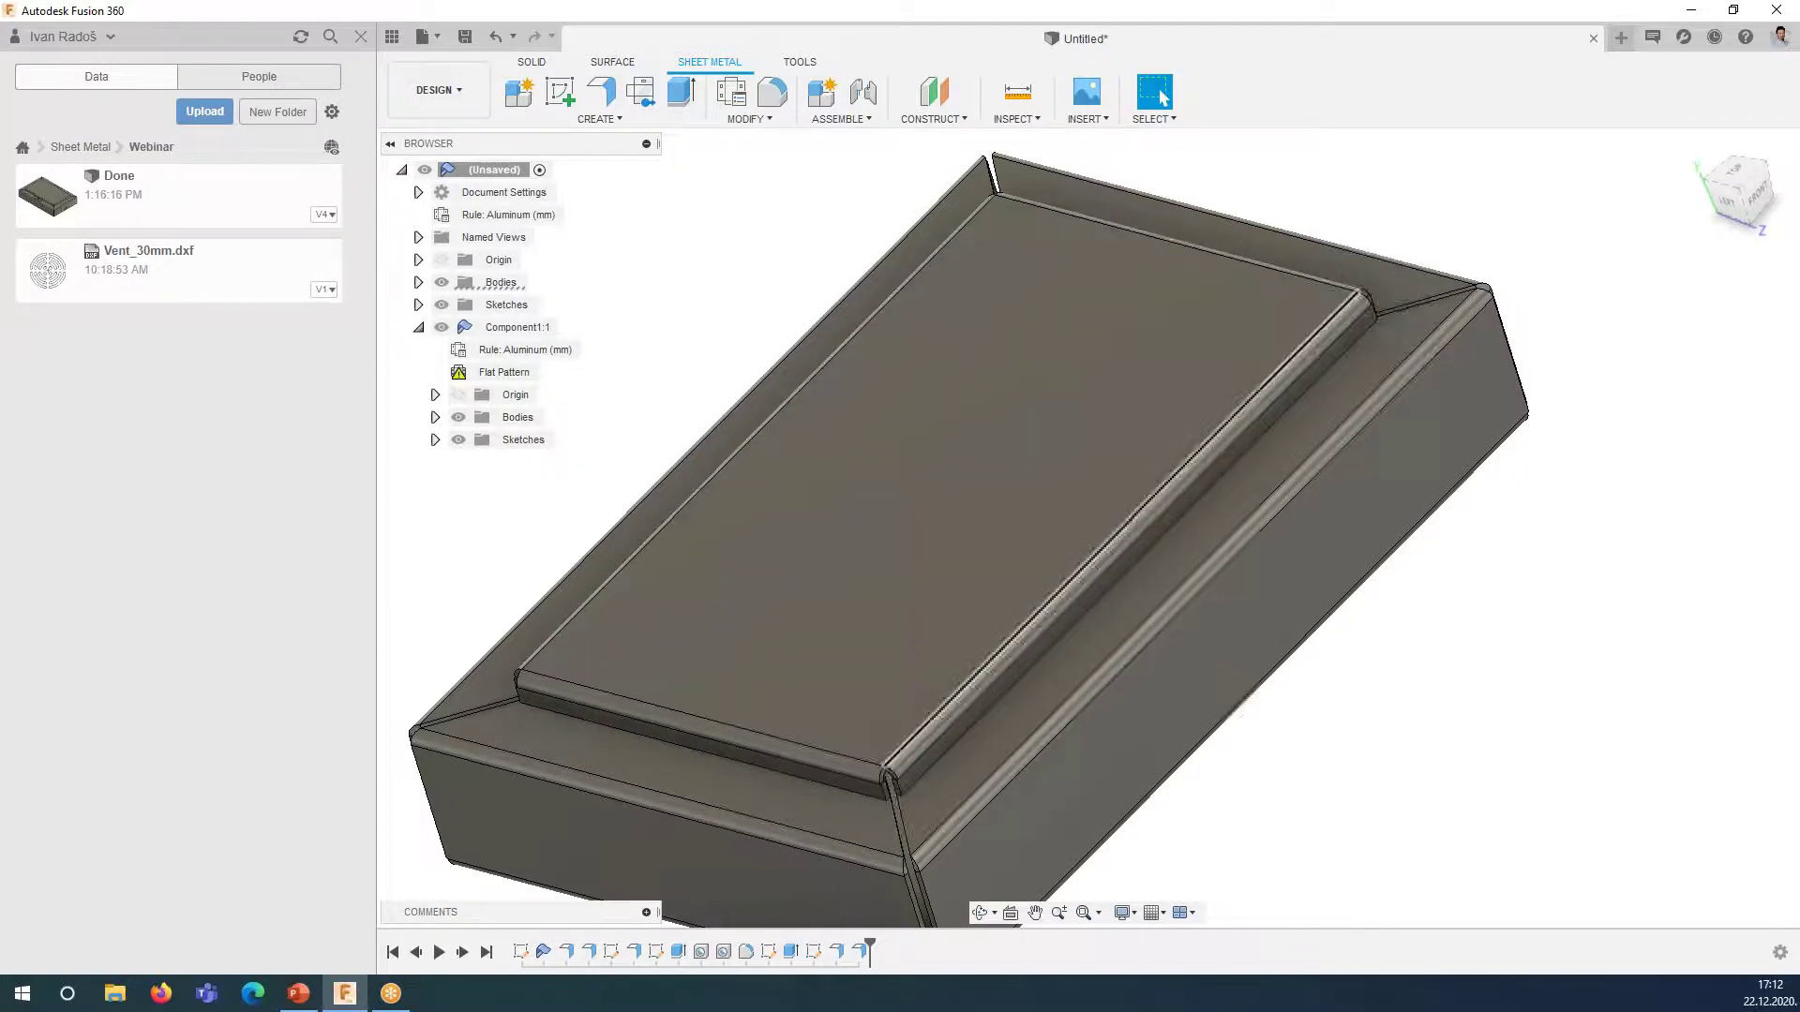
pyautogui.scroll(2, 1128, 529)
pyautogui.scroll(-2, 1190, 465)
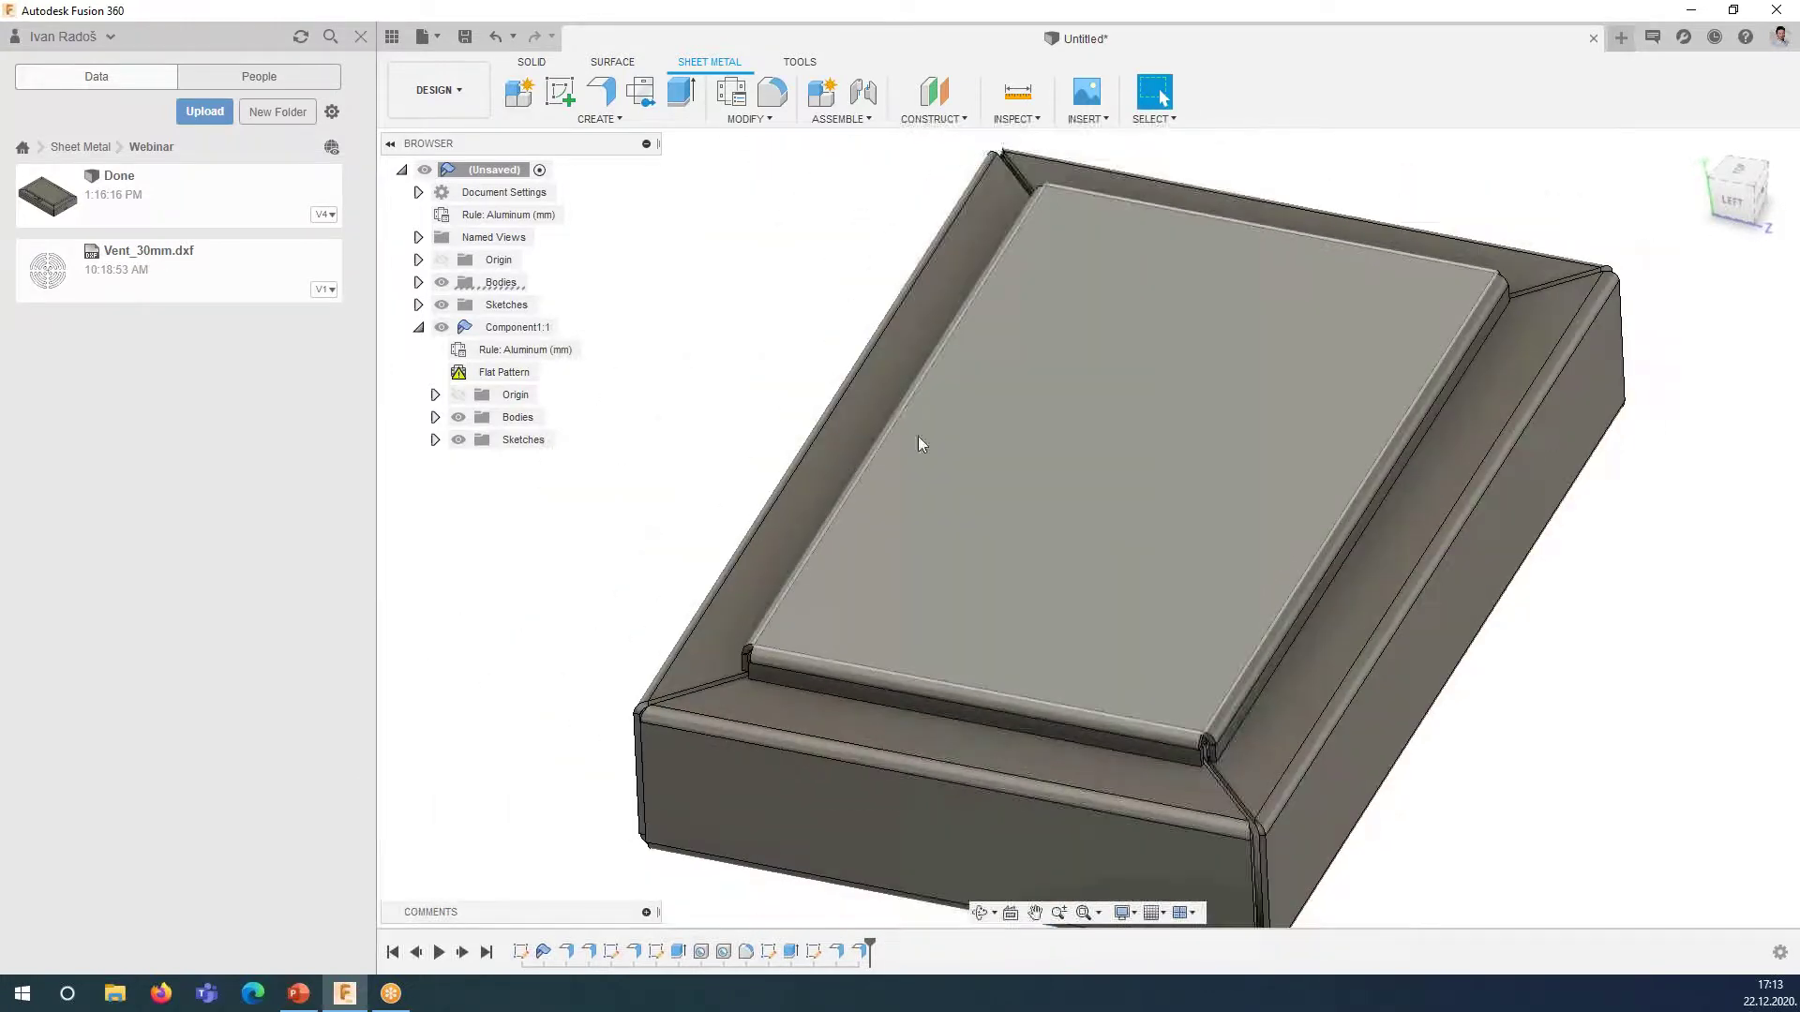
pyautogui.click(601, 93)
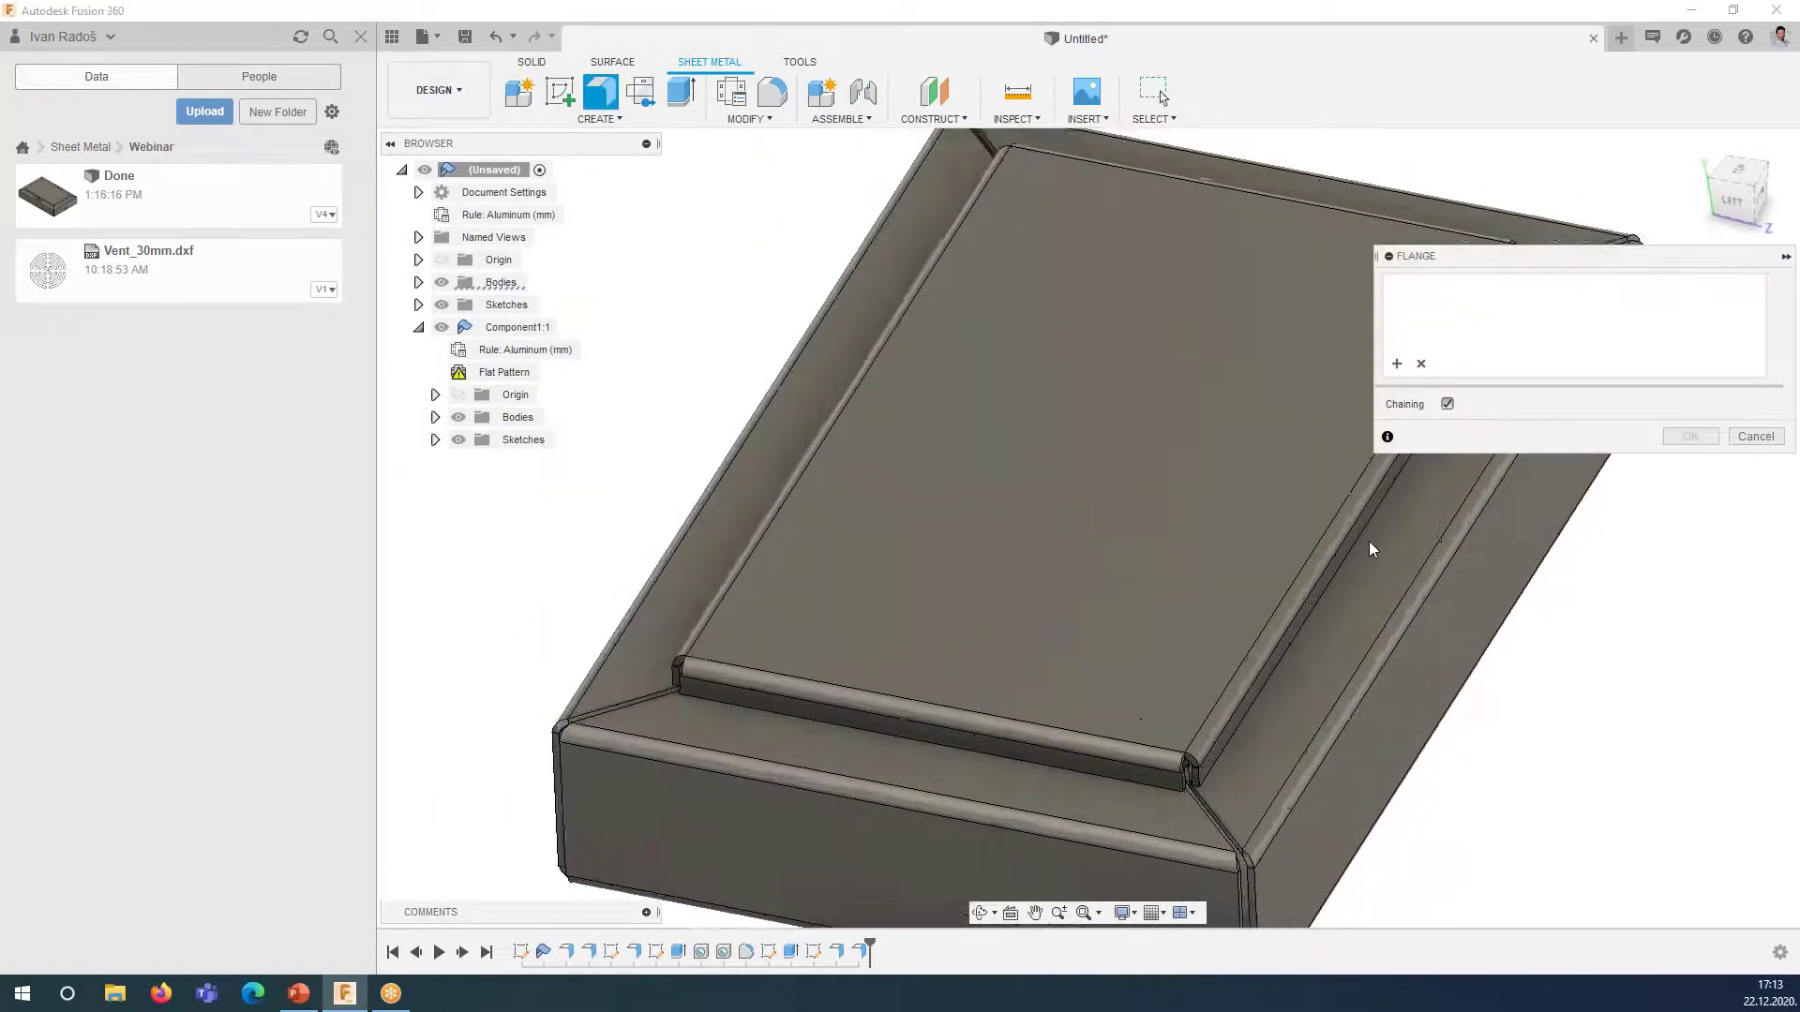
# - Add a symmetric tab on the lid's long bent edge, 25 mm wide and 20 mm high
pyautogui.scroll(5, 1042, 581)
pyautogui.click(1032, 587)
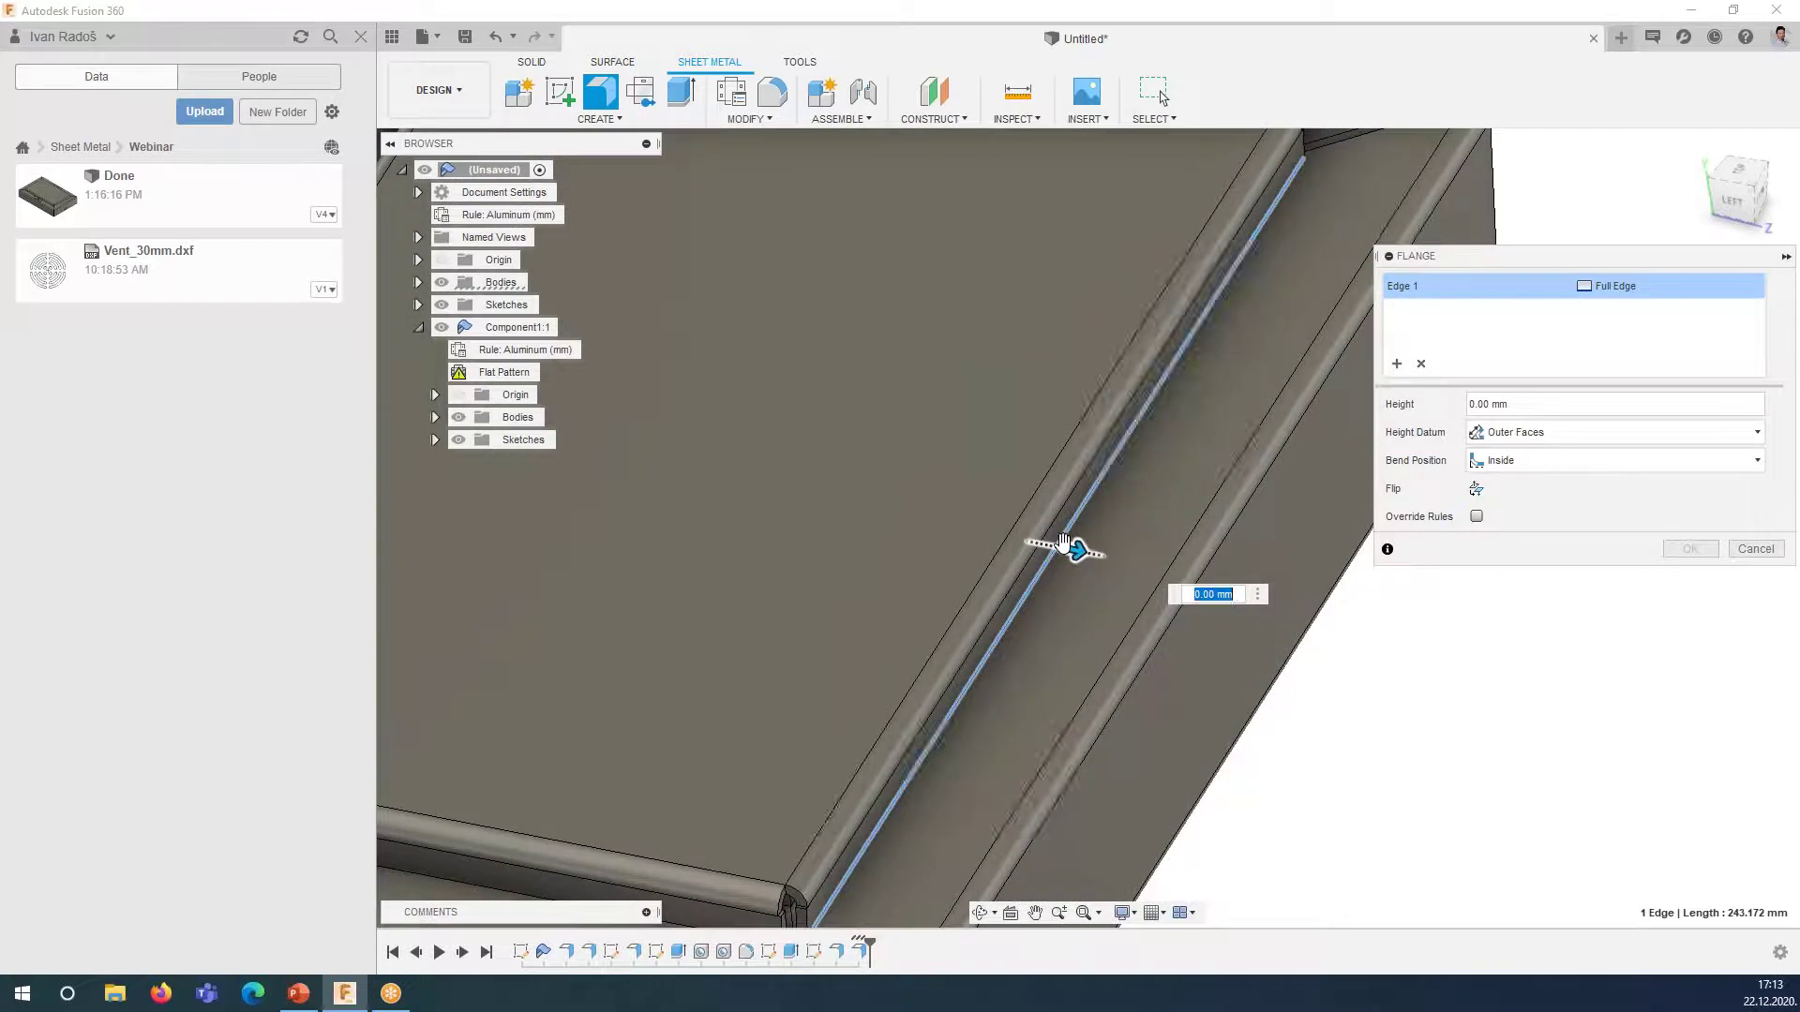
pyautogui.moveTo(1092, 559); pyautogui.dragTo(1170, 600)
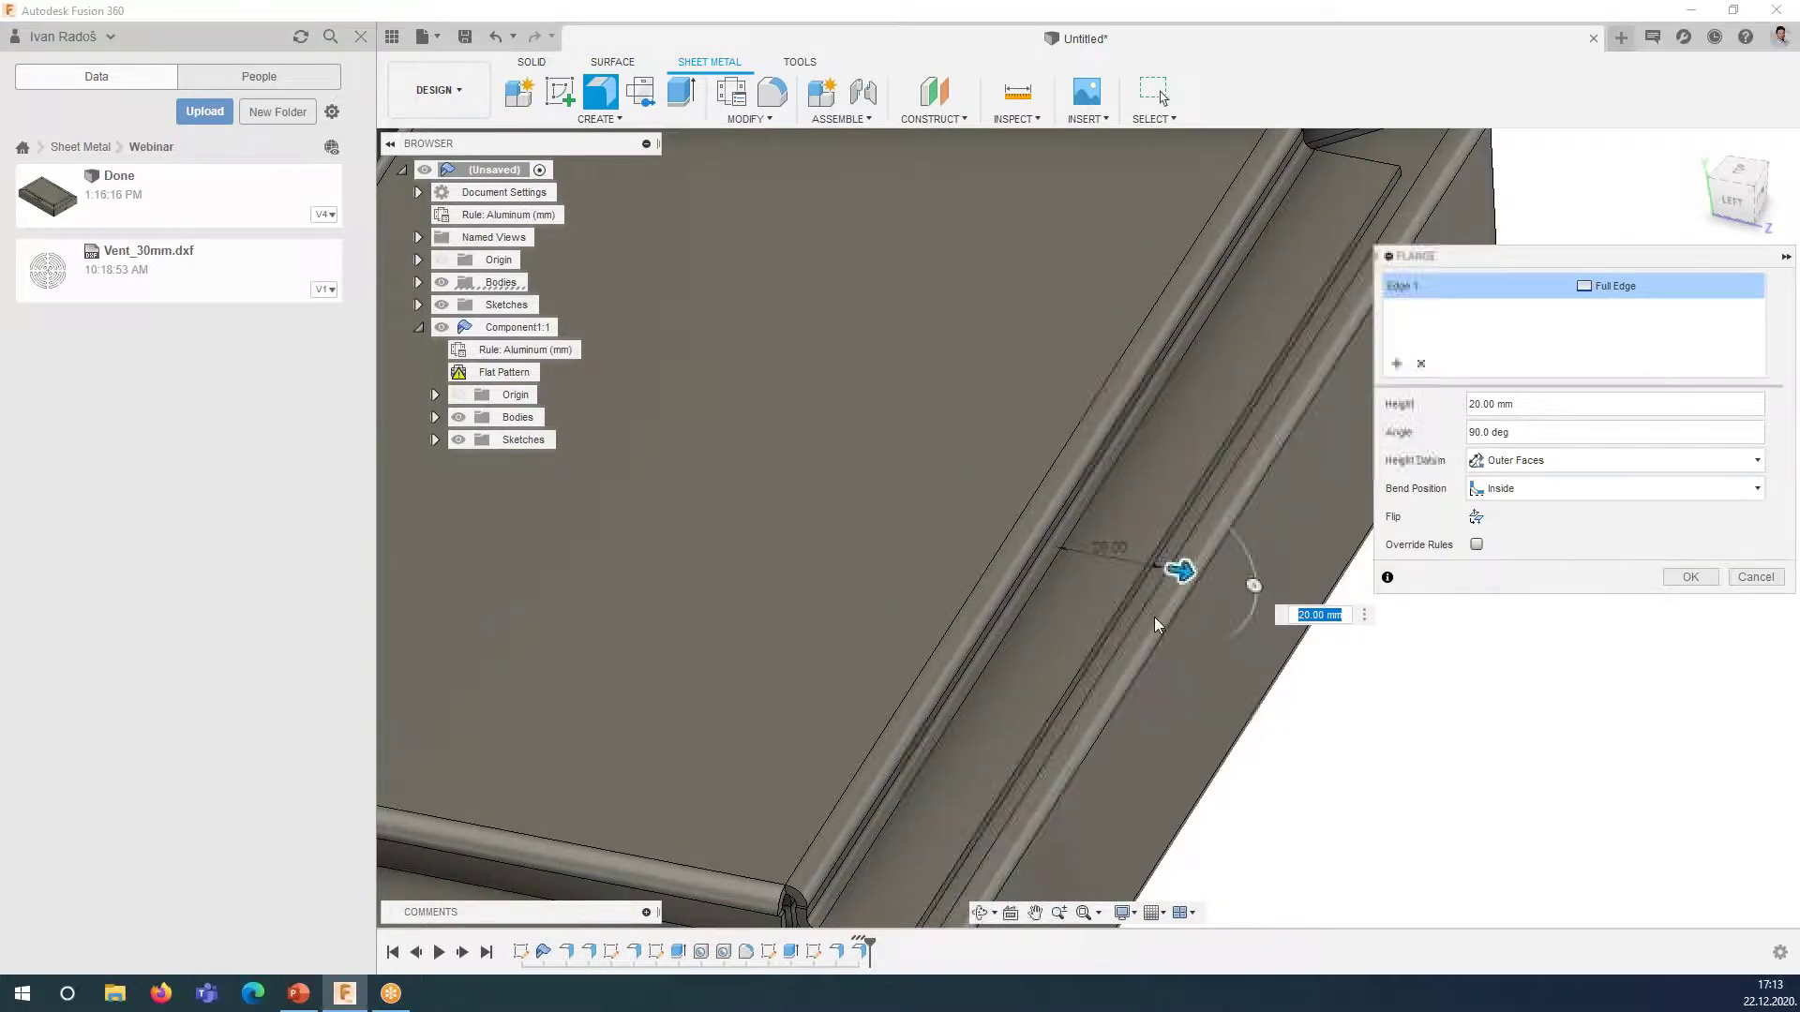
pyautogui.write('25')
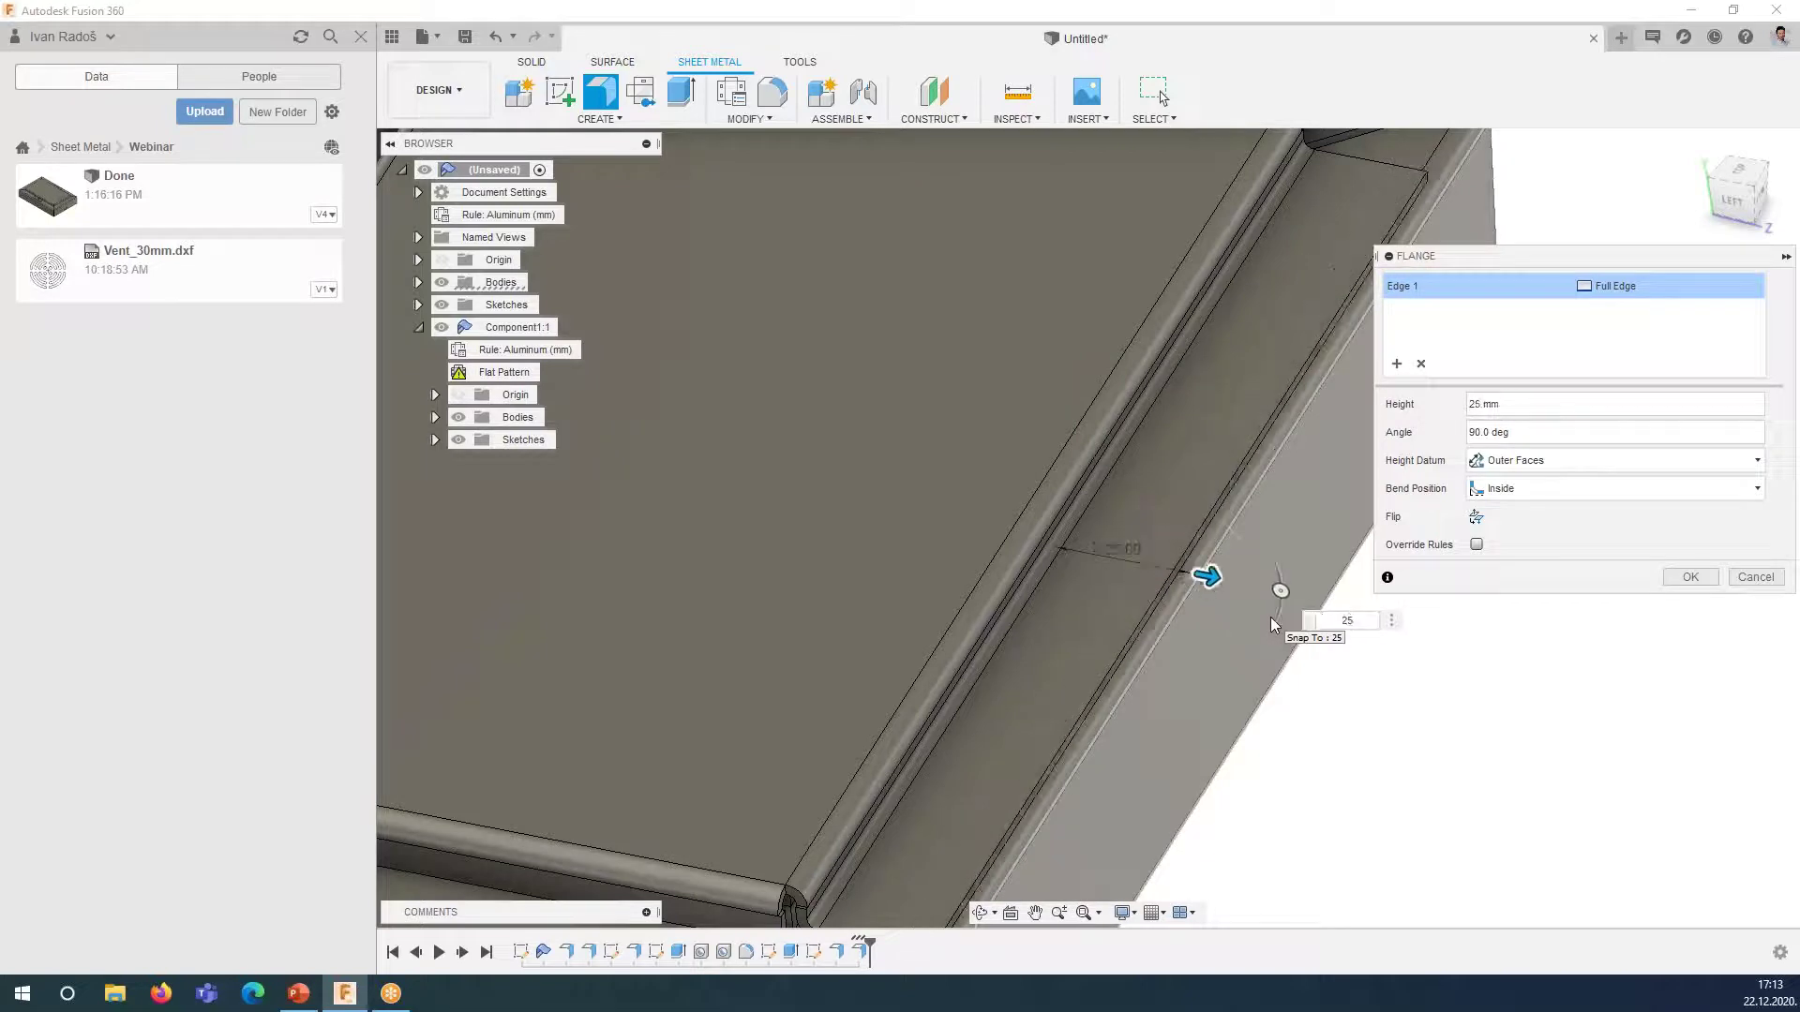
pyautogui.write('0')
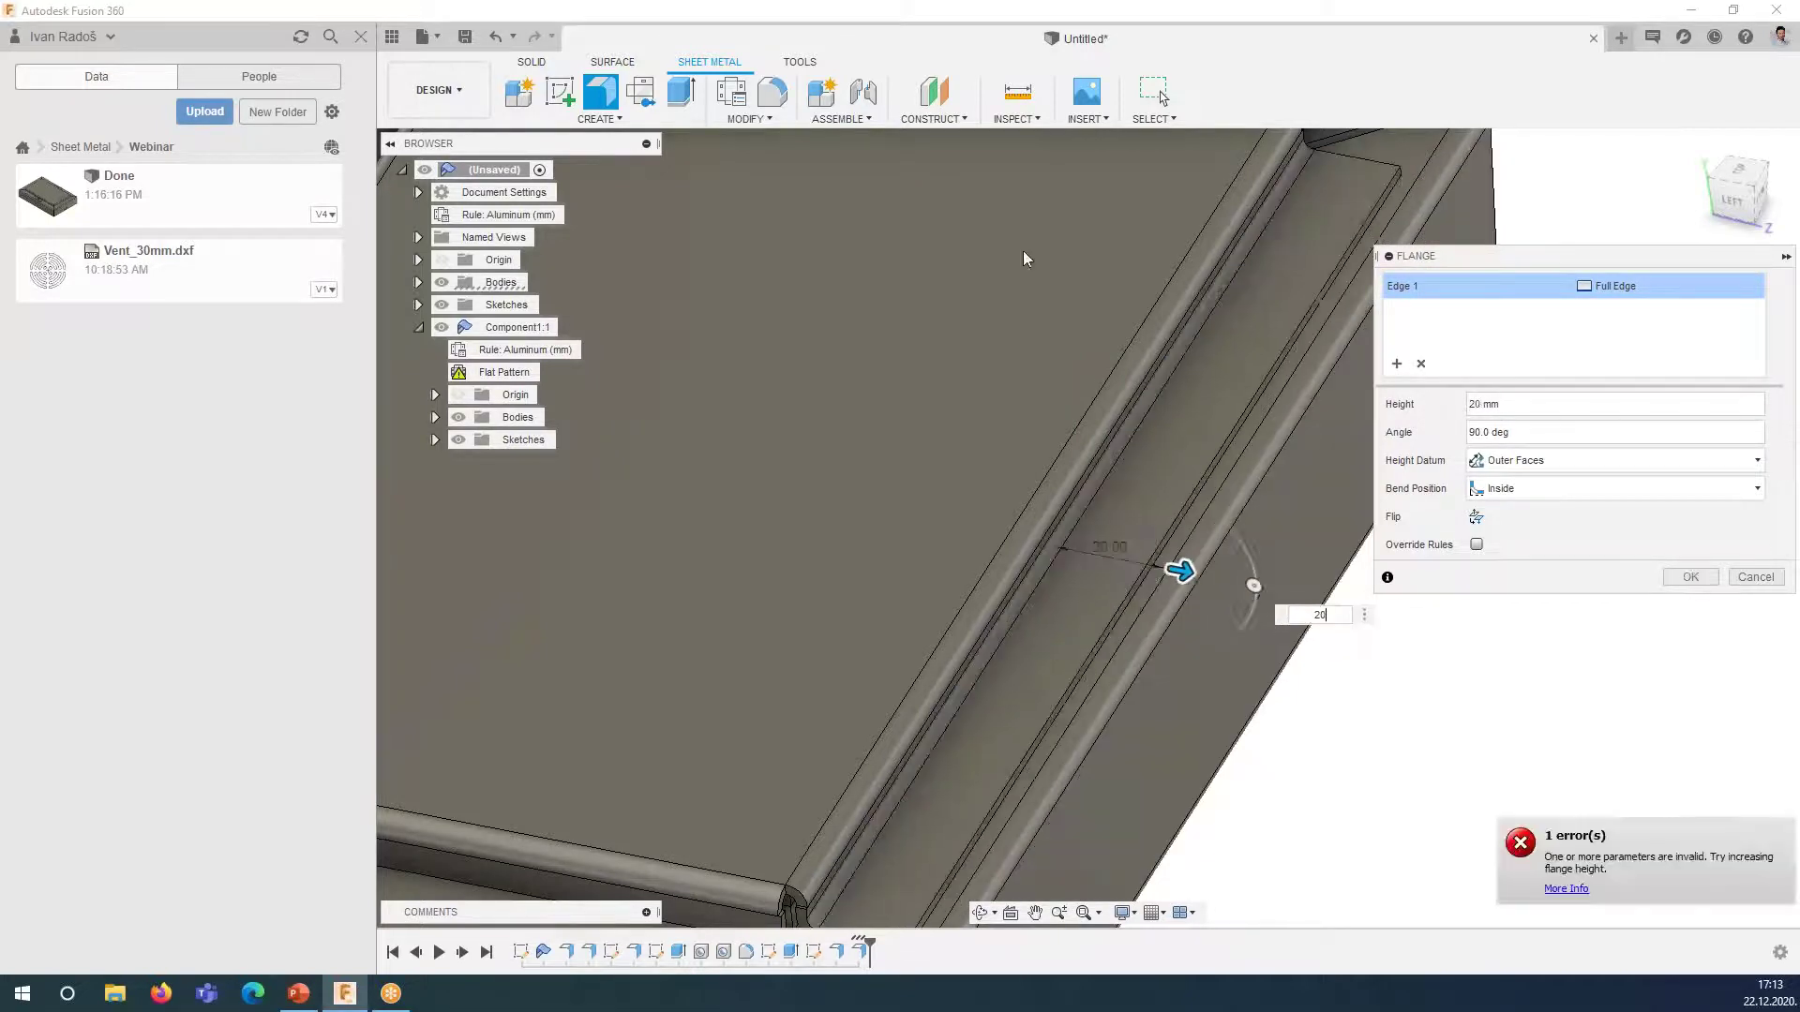
pyautogui.scroll(-4, 1178, 589)
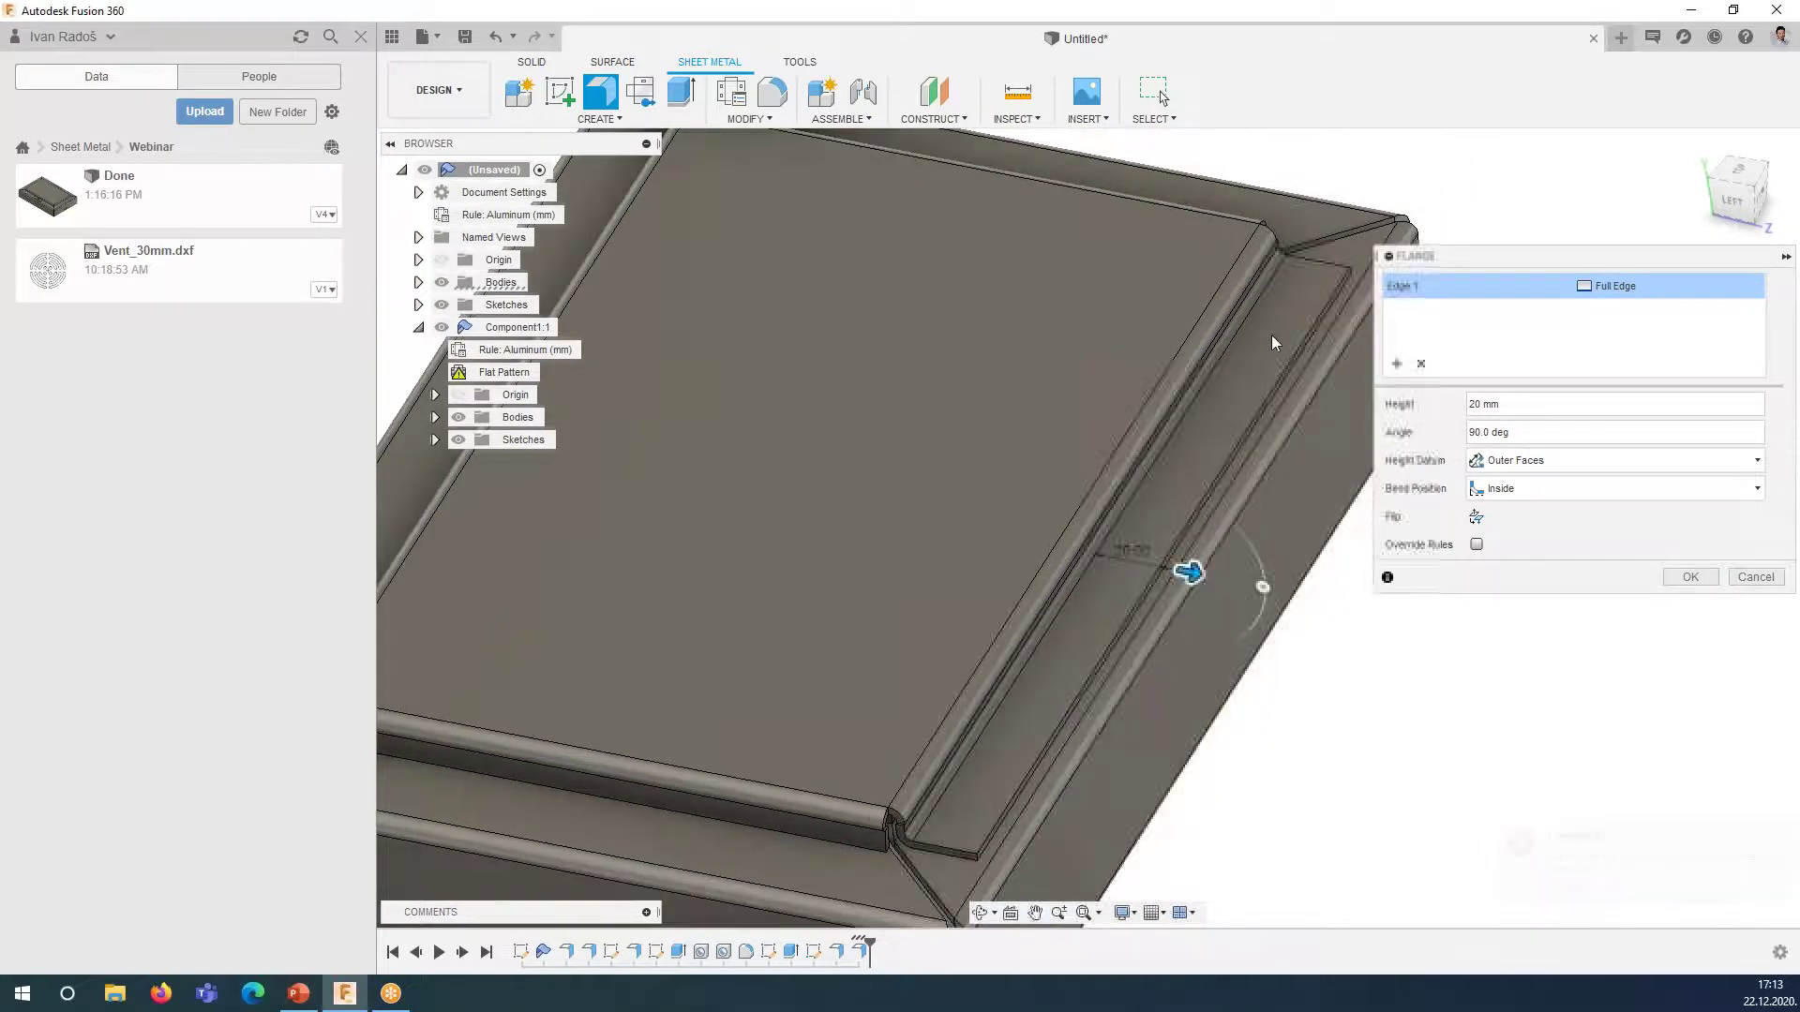
pyautogui.click(1615, 286)
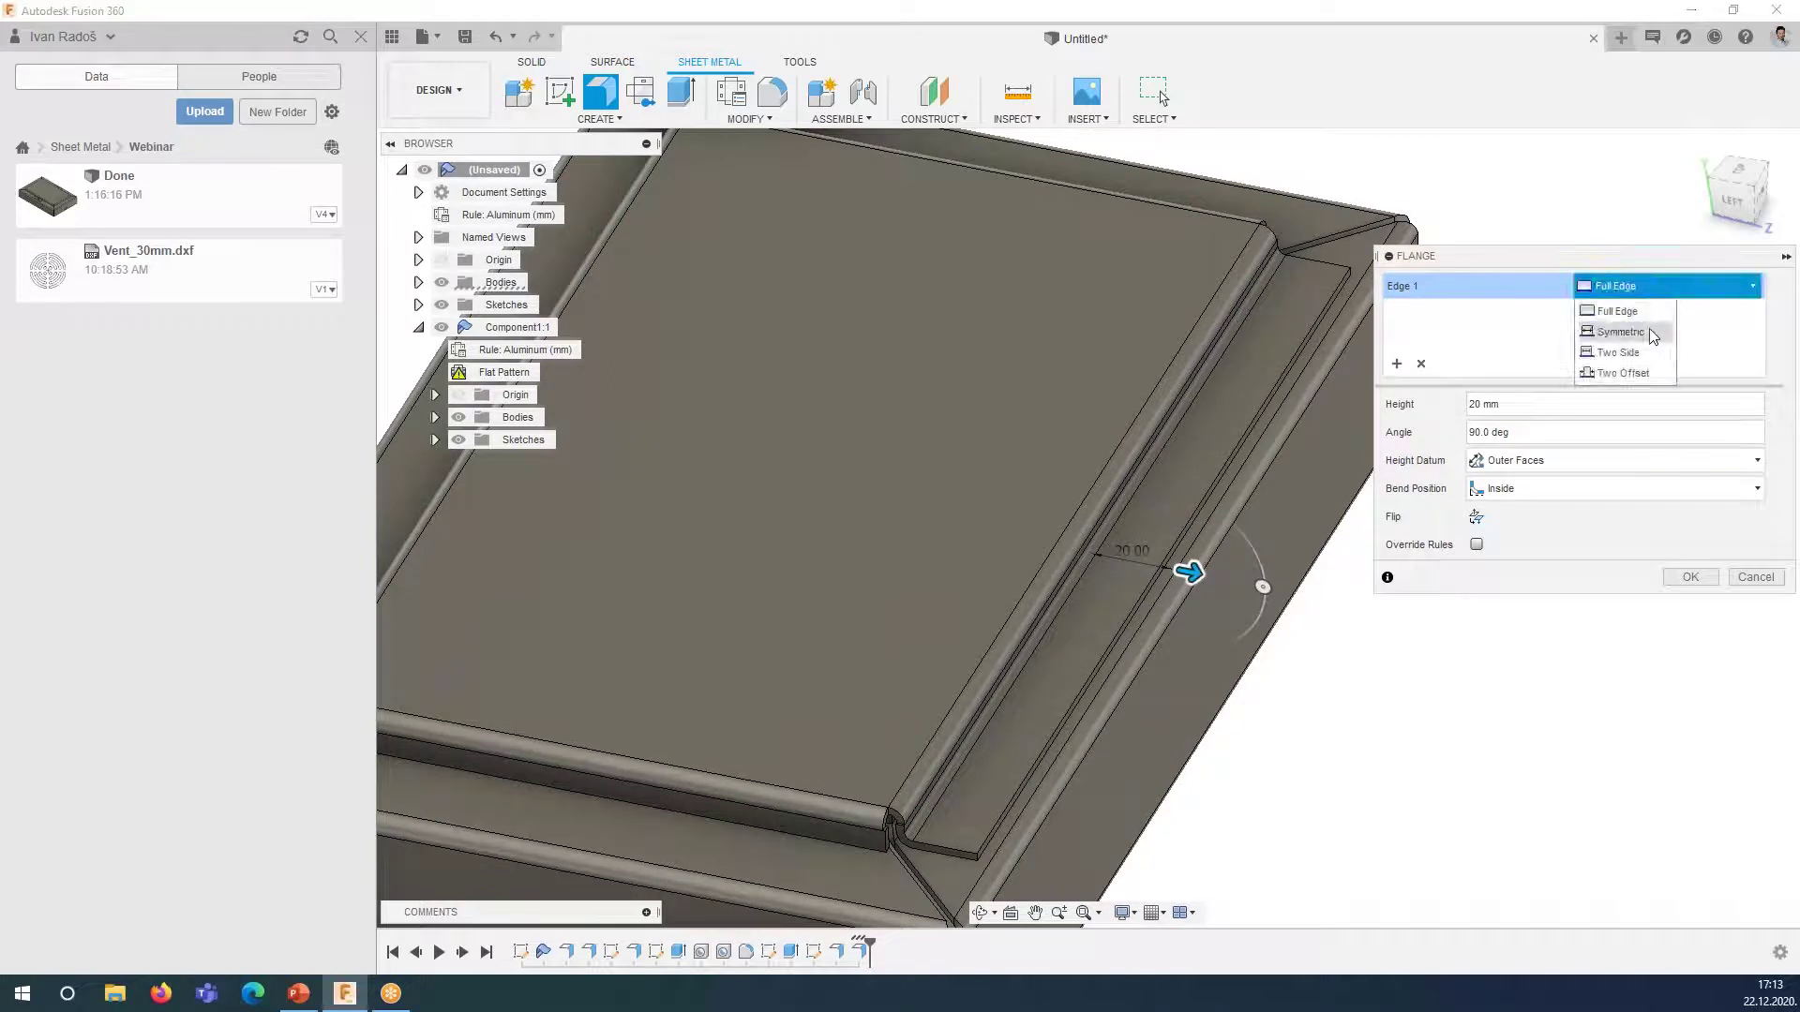
pyautogui.click(1615, 316)
pyautogui.moveTo(1284, 248); pyautogui.dragTo(1163, 500)
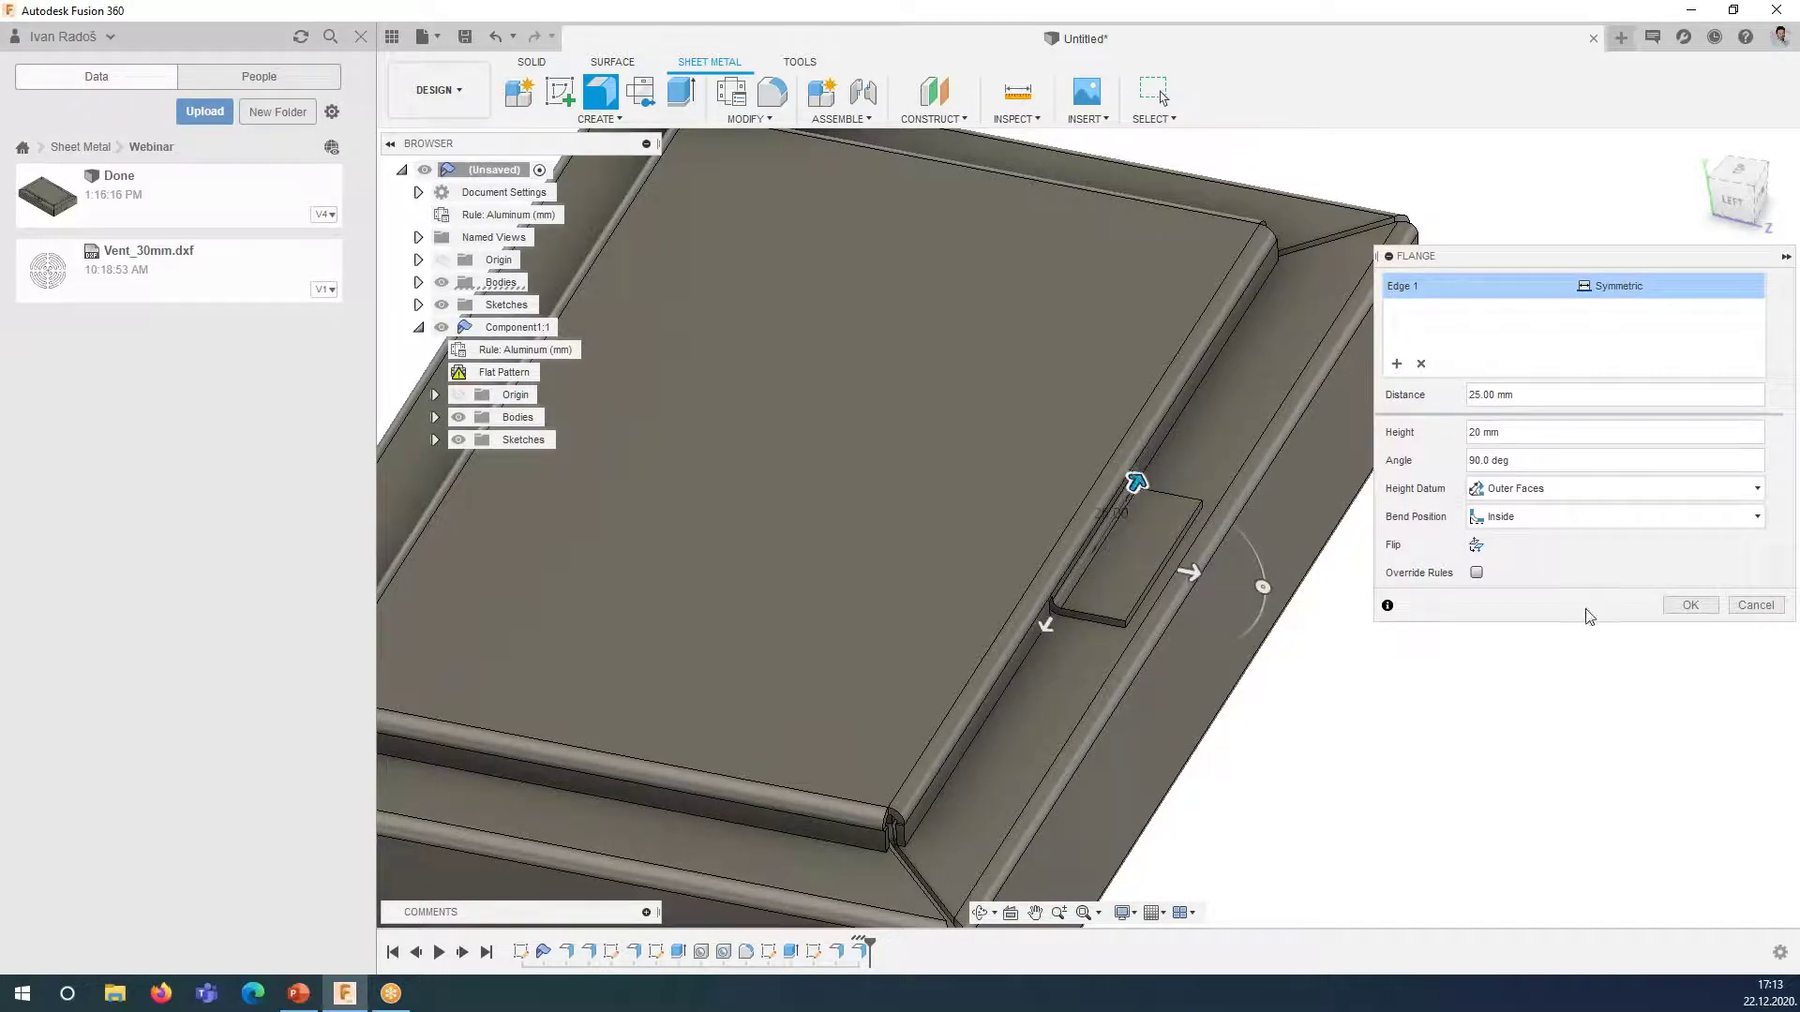
pyautogui.click(1688, 606)
pyautogui.scroll(-3, 1207, 523)
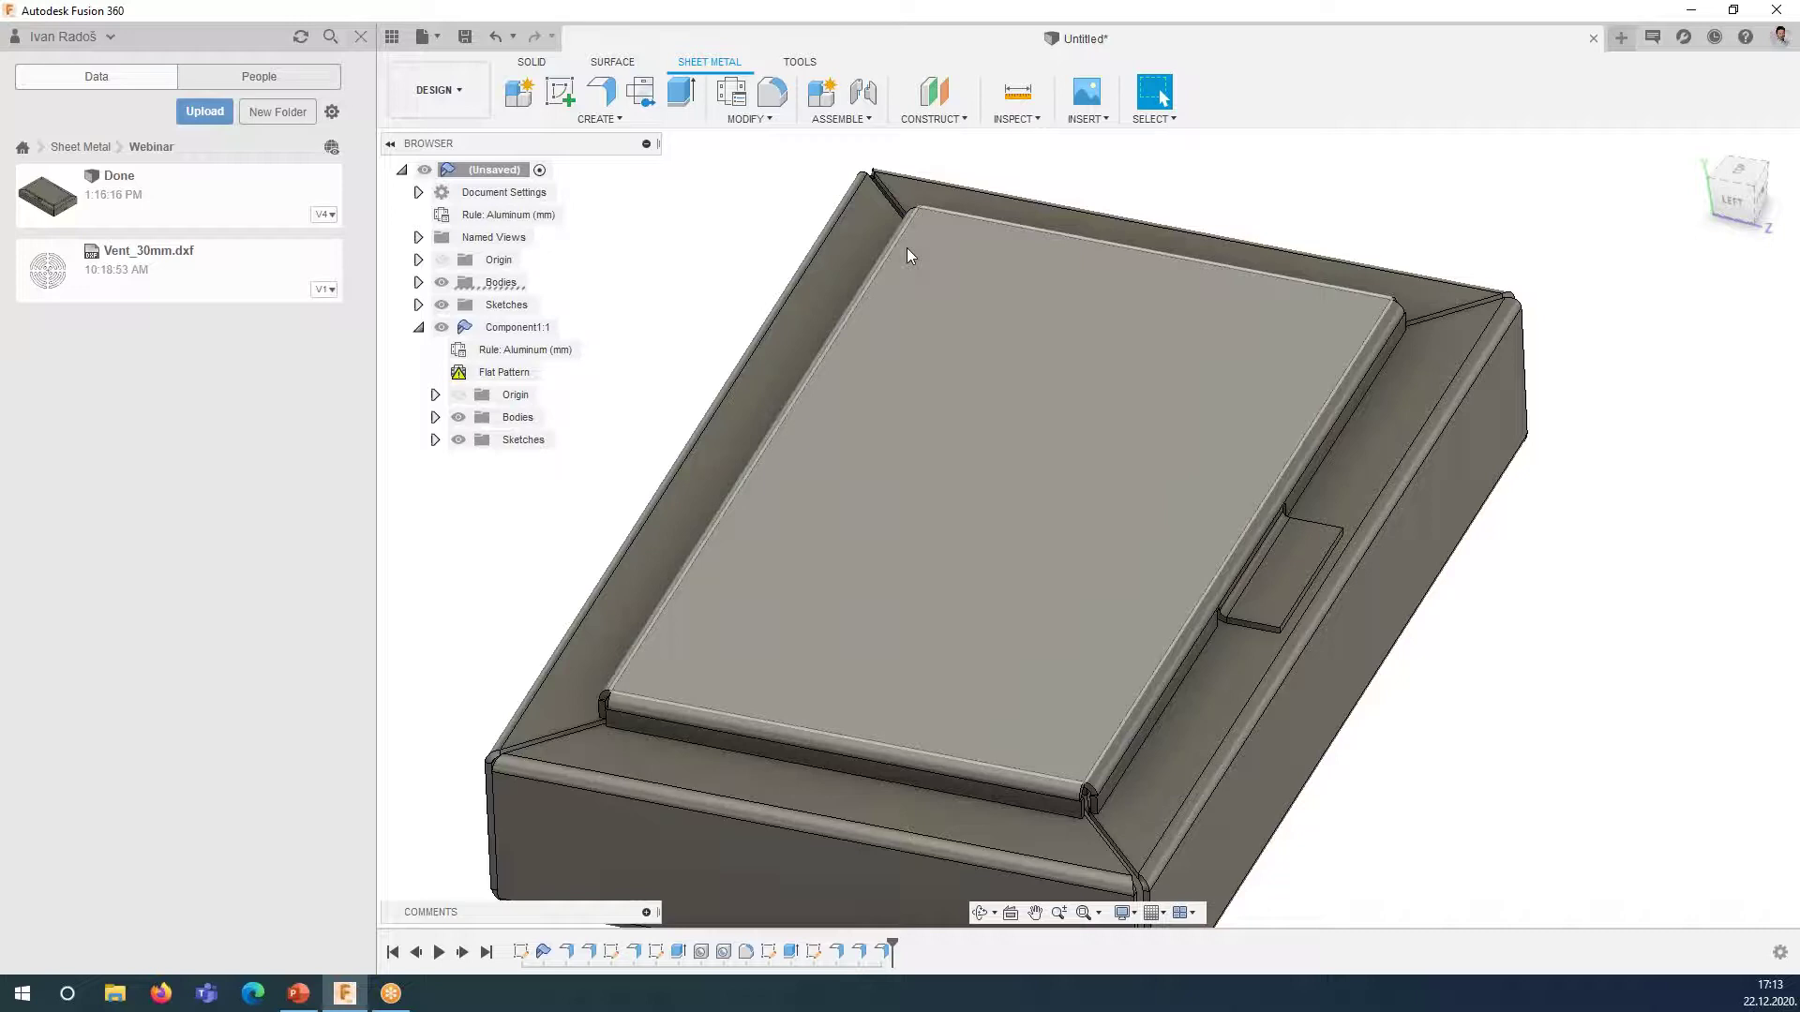
# - Start a sketch on the tab's face and draw a circle on it
pyautogui.moveTo(851, 251); pyautogui.dragTo(1068, 242, button='middle')
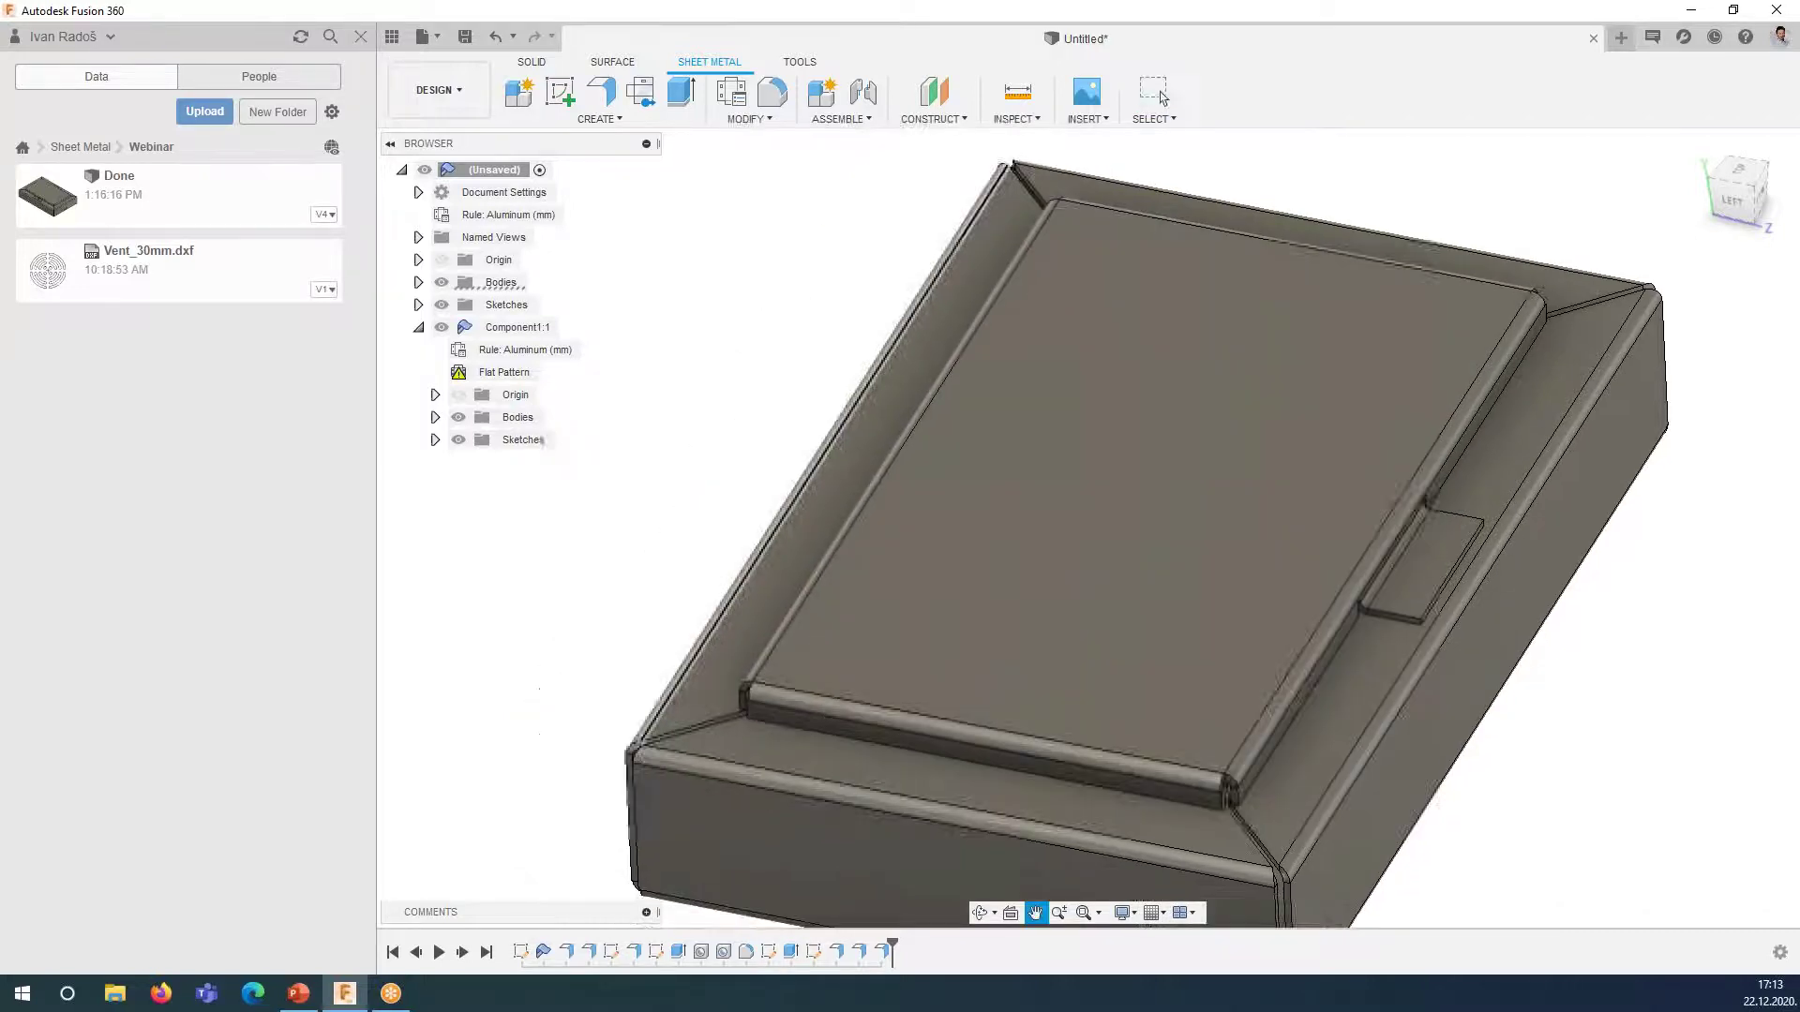
pyautogui.click(558, 98)
pyautogui.click(1352, 458)
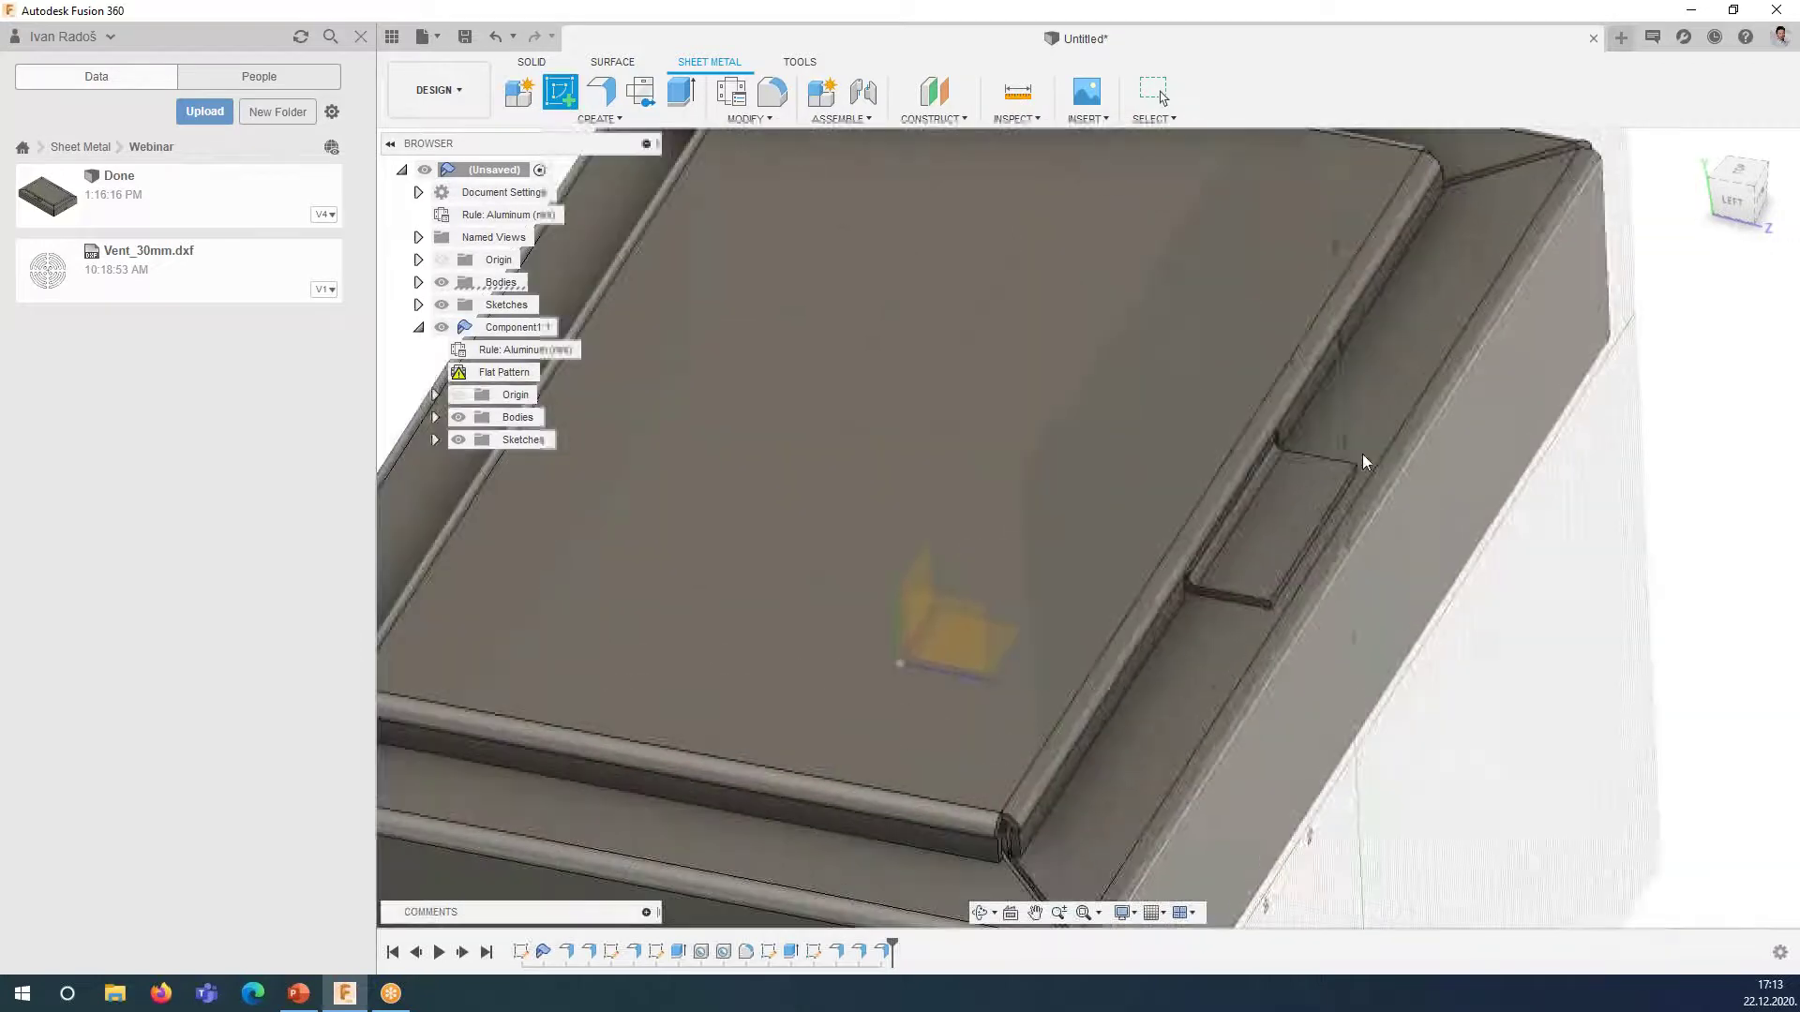
pyautogui.click(1291, 509)
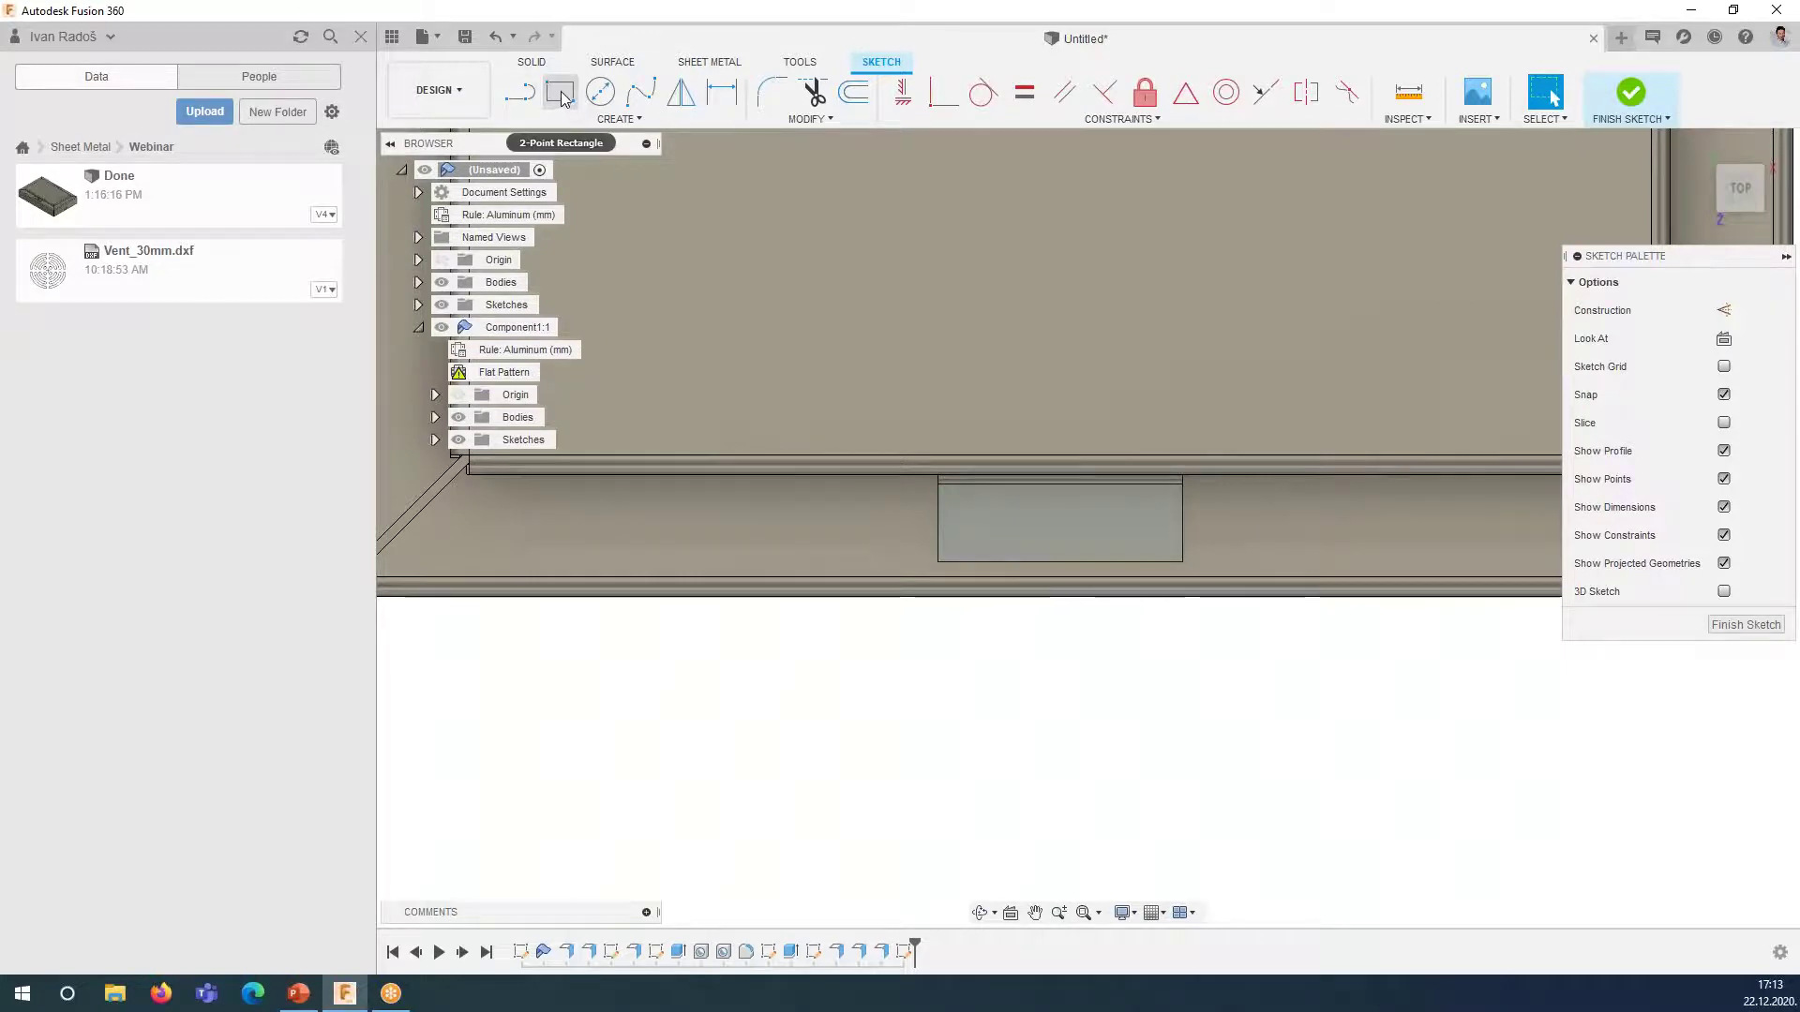
pyautogui.press('c')
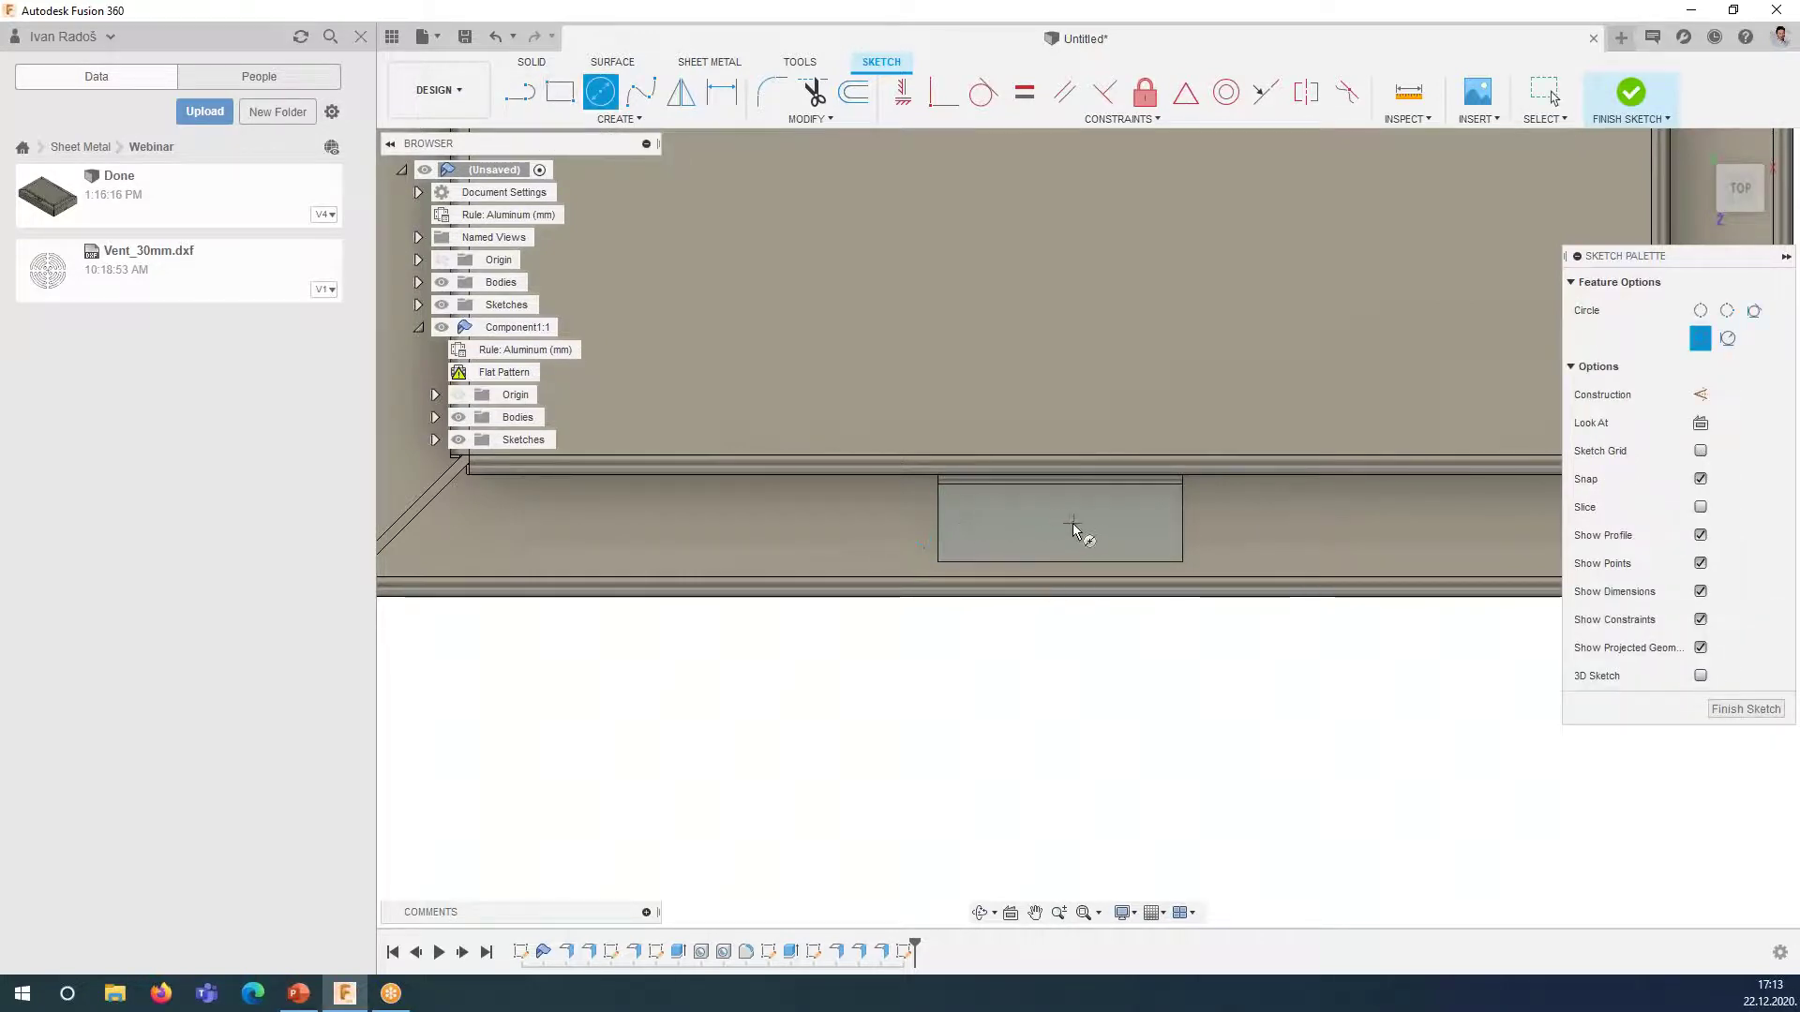
pyautogui.click(1058, 524)
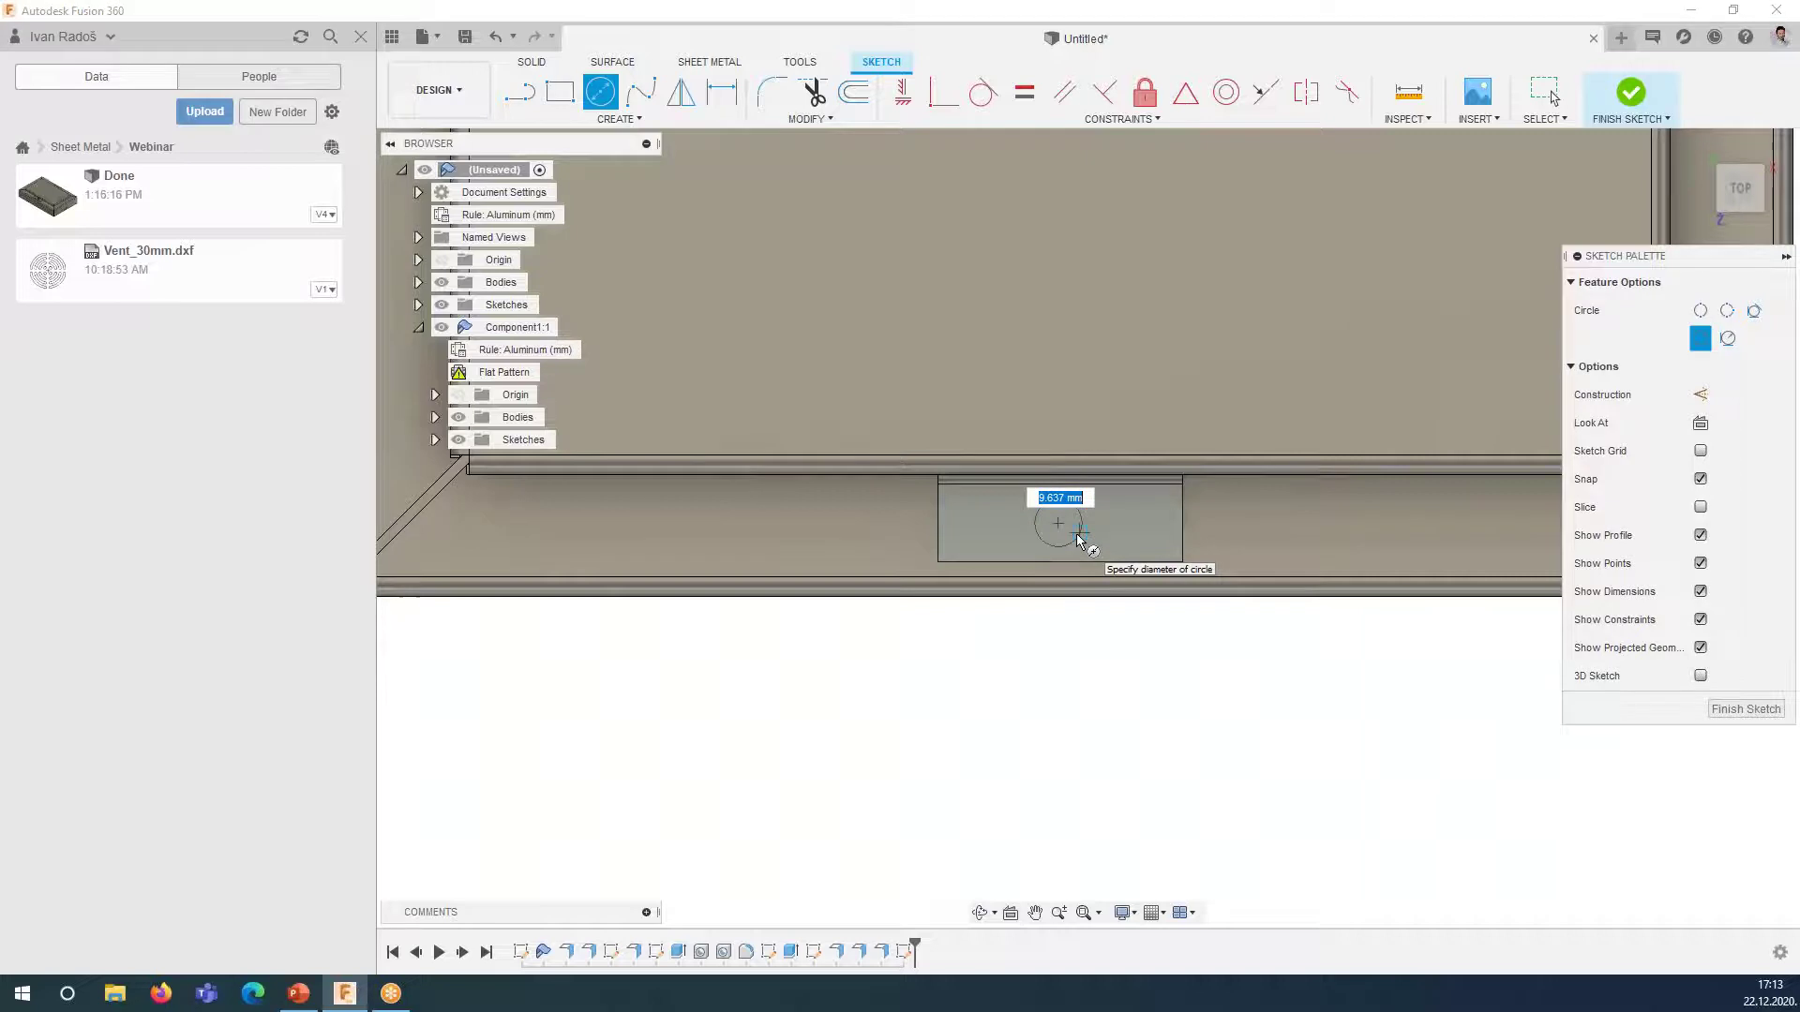
pyautogui.press('Return')
pyautogui.press('Escape')
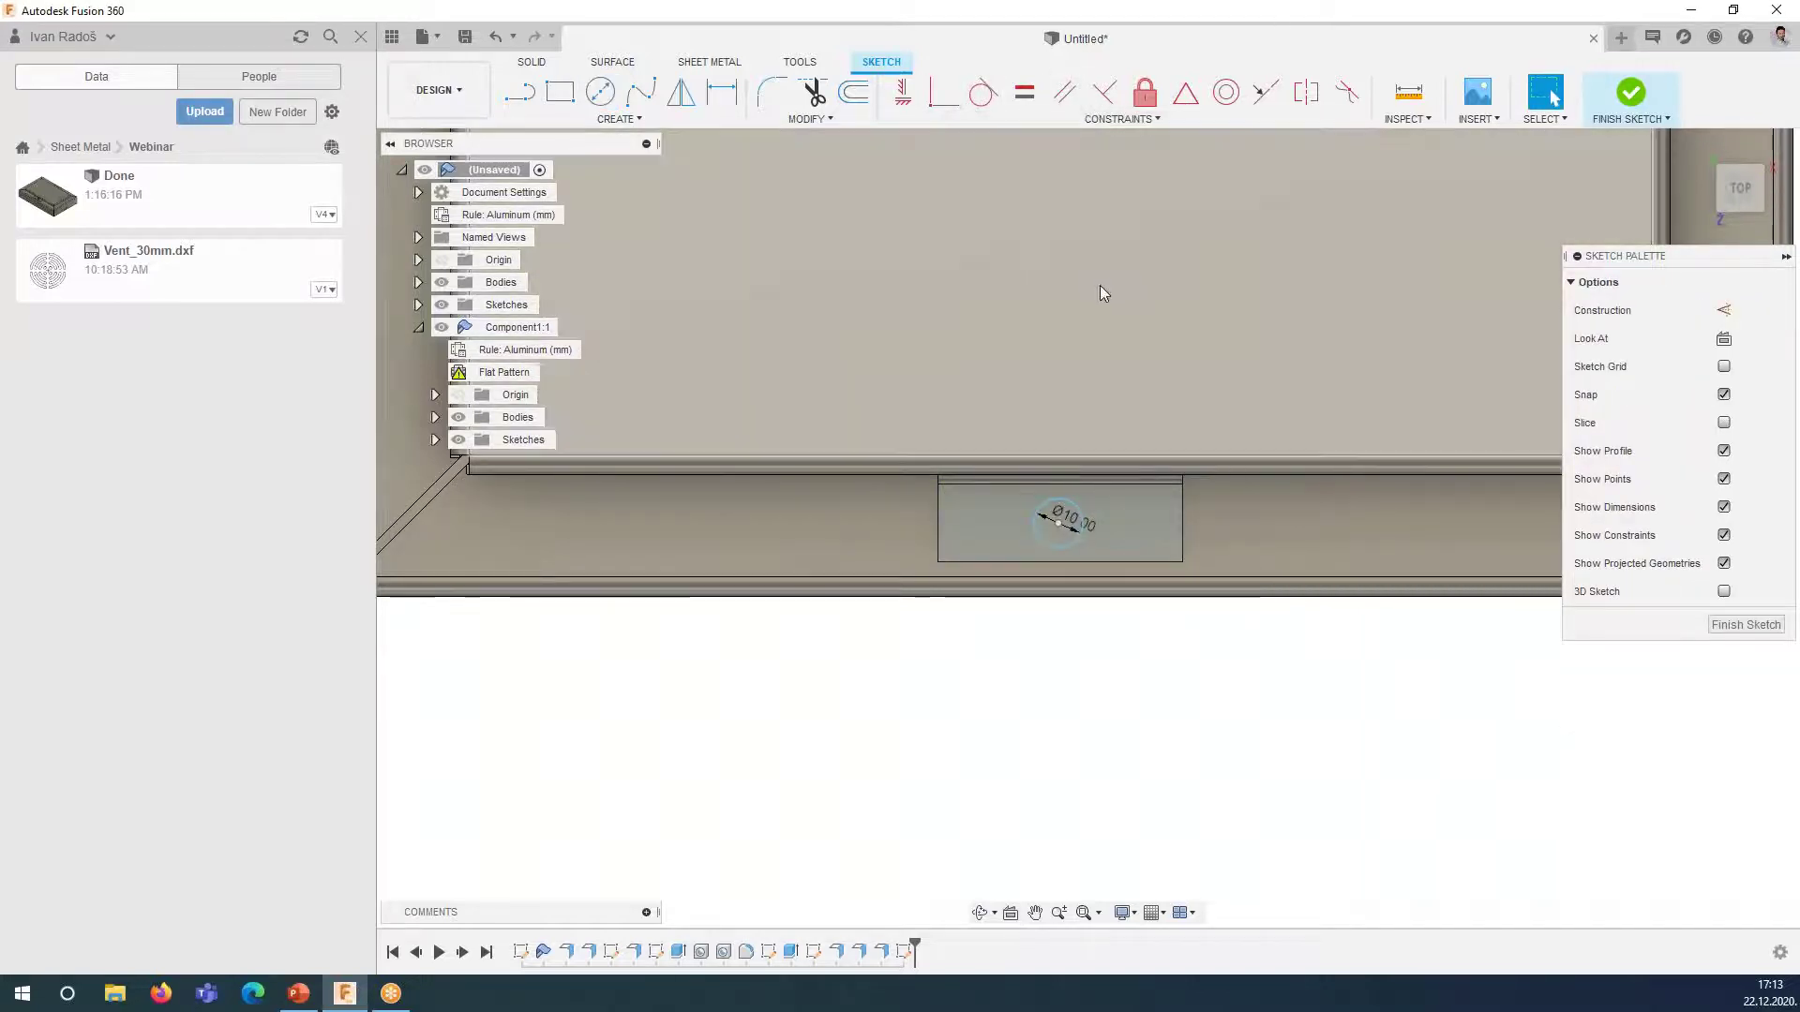
# - Dimension the circle 8 mm and 25 mm from the tab edges, 5 mm diameter, and finish the sketch
pyautogui.click(720, 99)
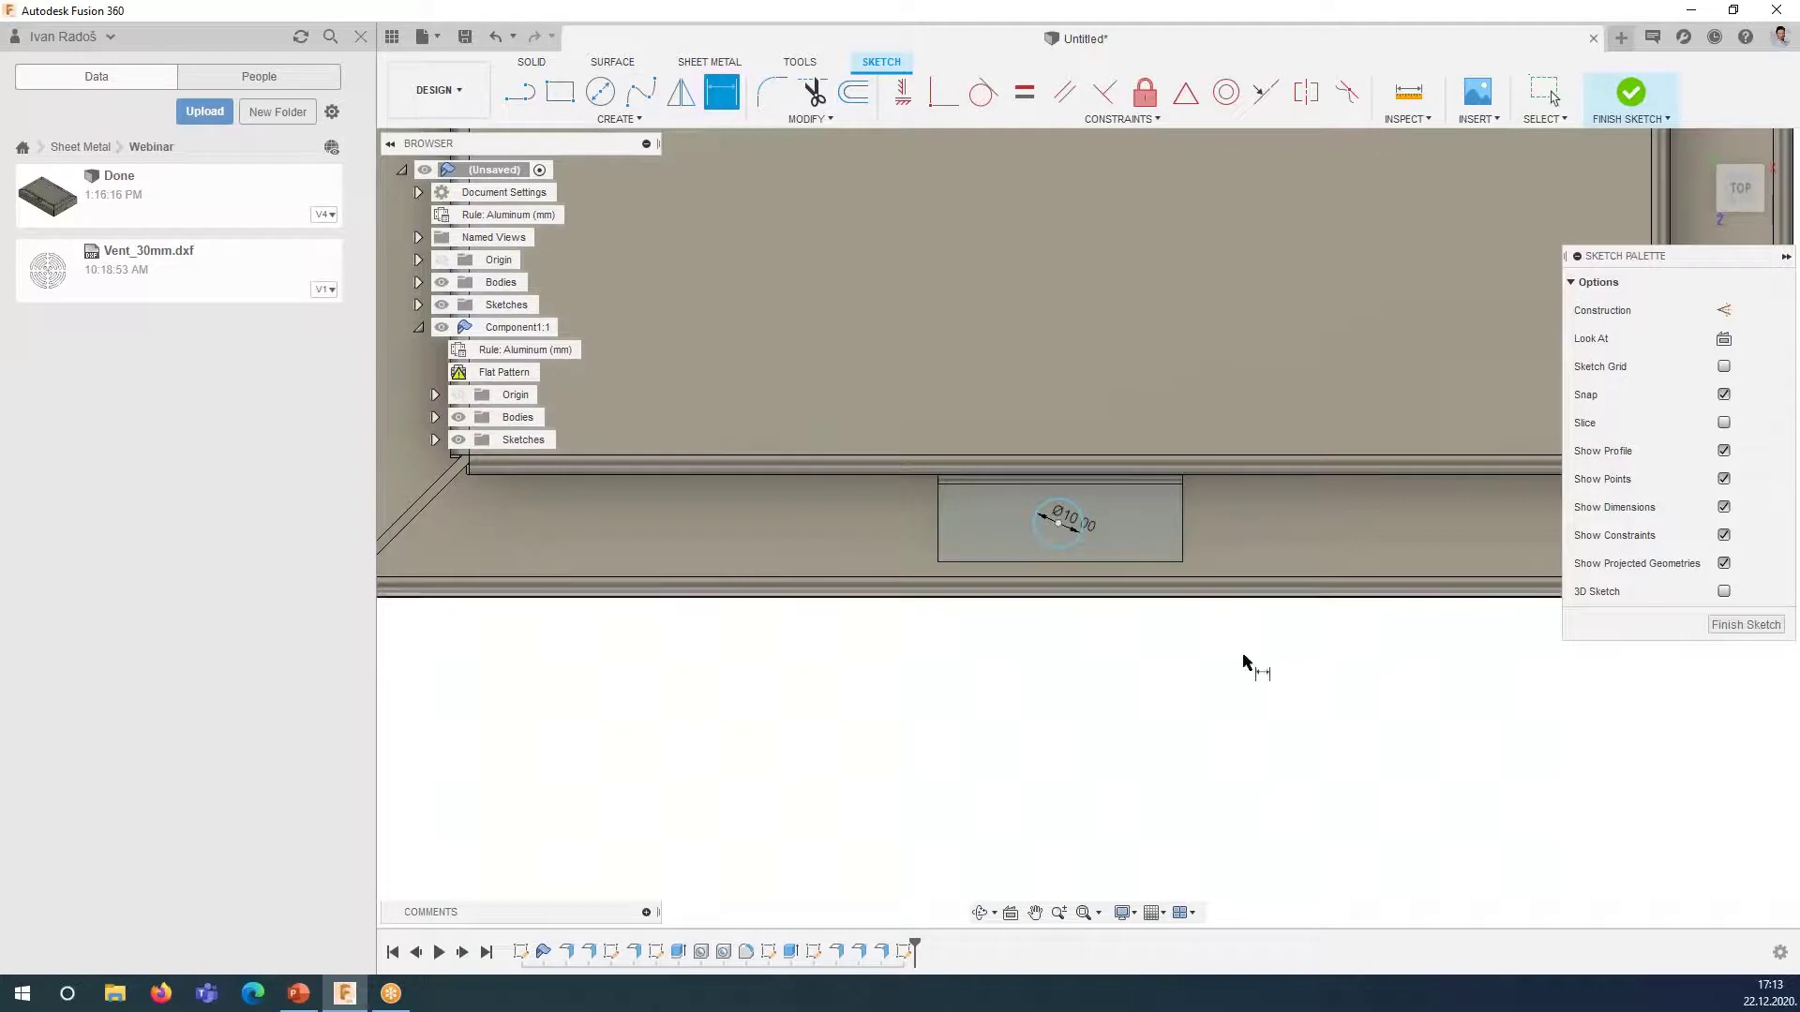
pyautogui.click(1092, 564)
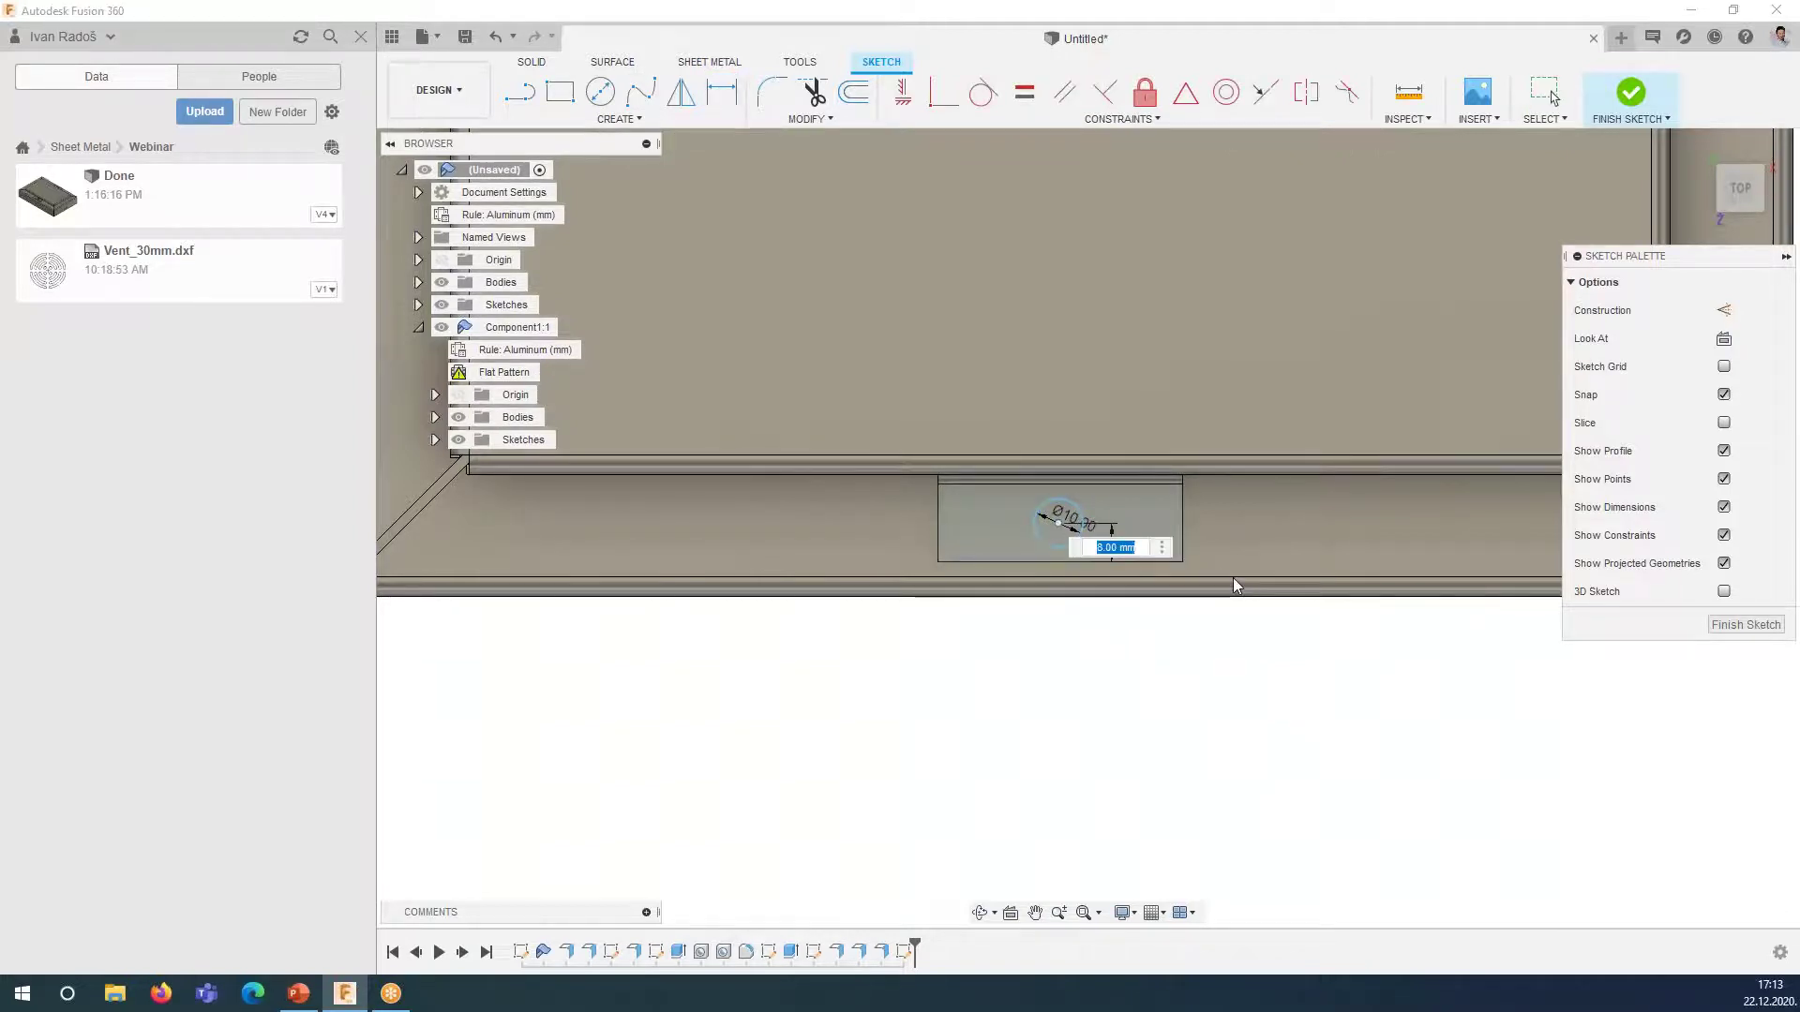
pyautogui.press('Return')
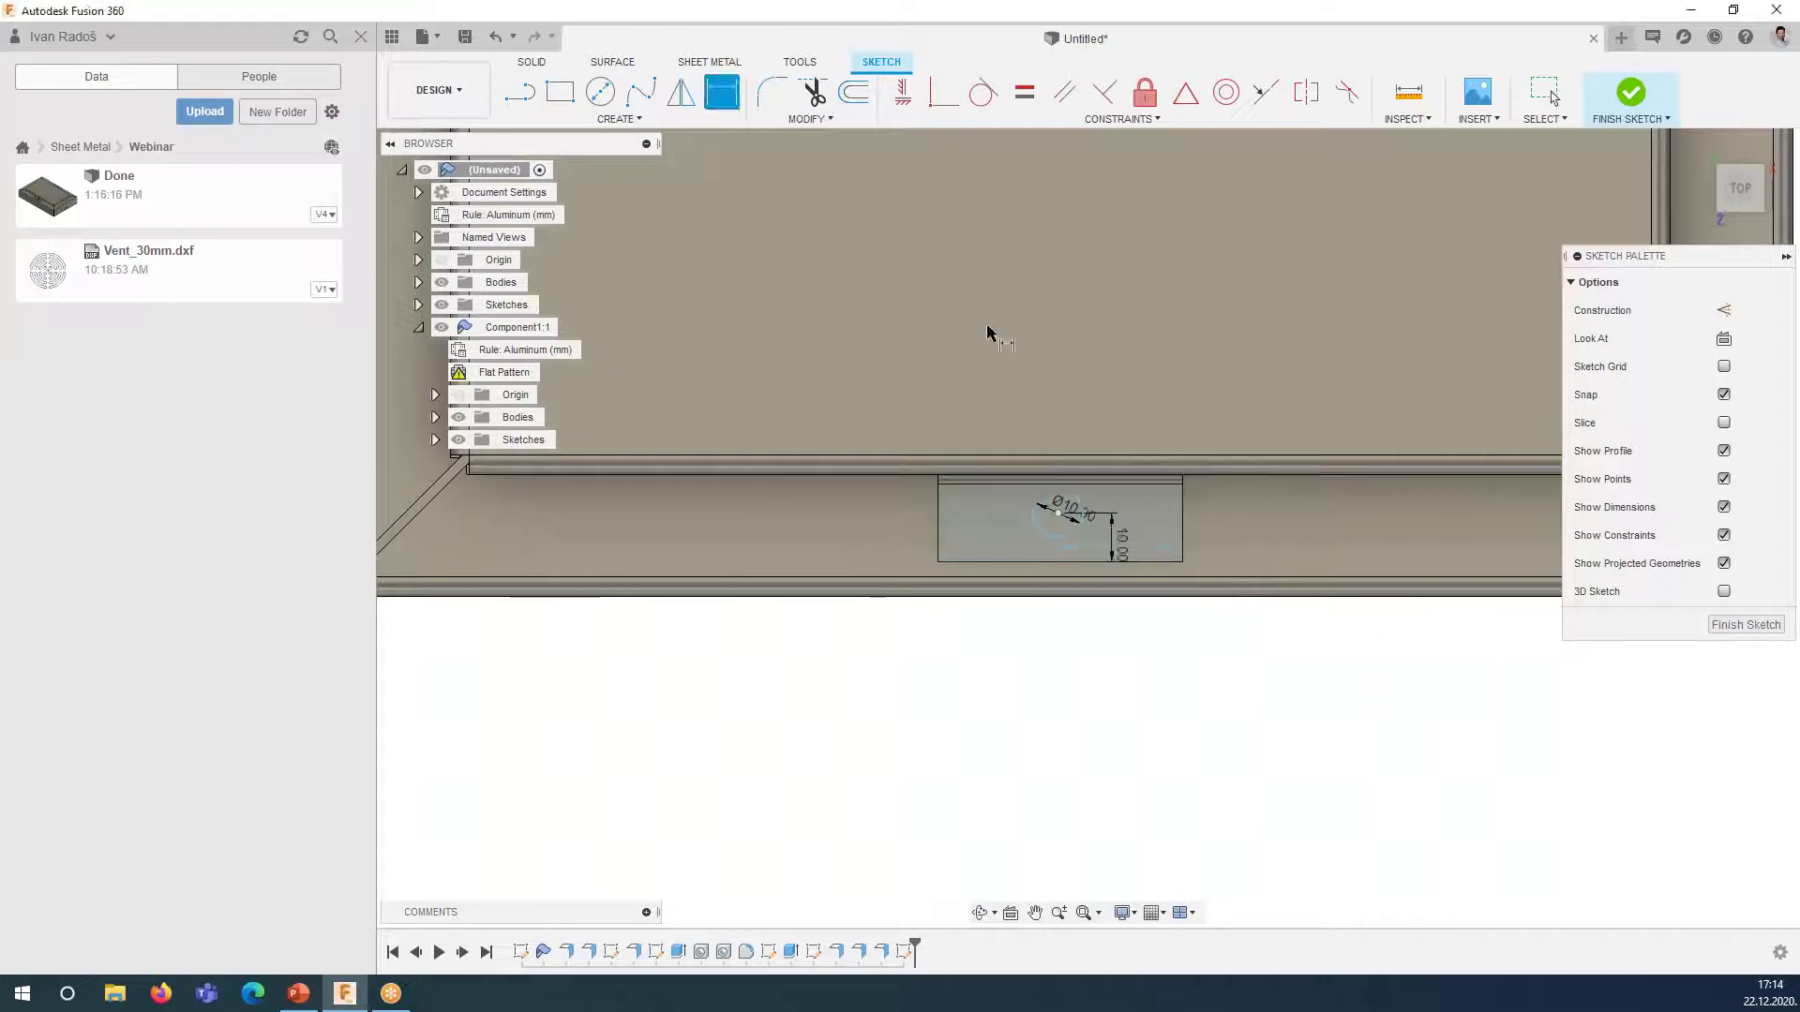
pyautogui.click(1183, 536)
pyautogui.click(1134, 663)
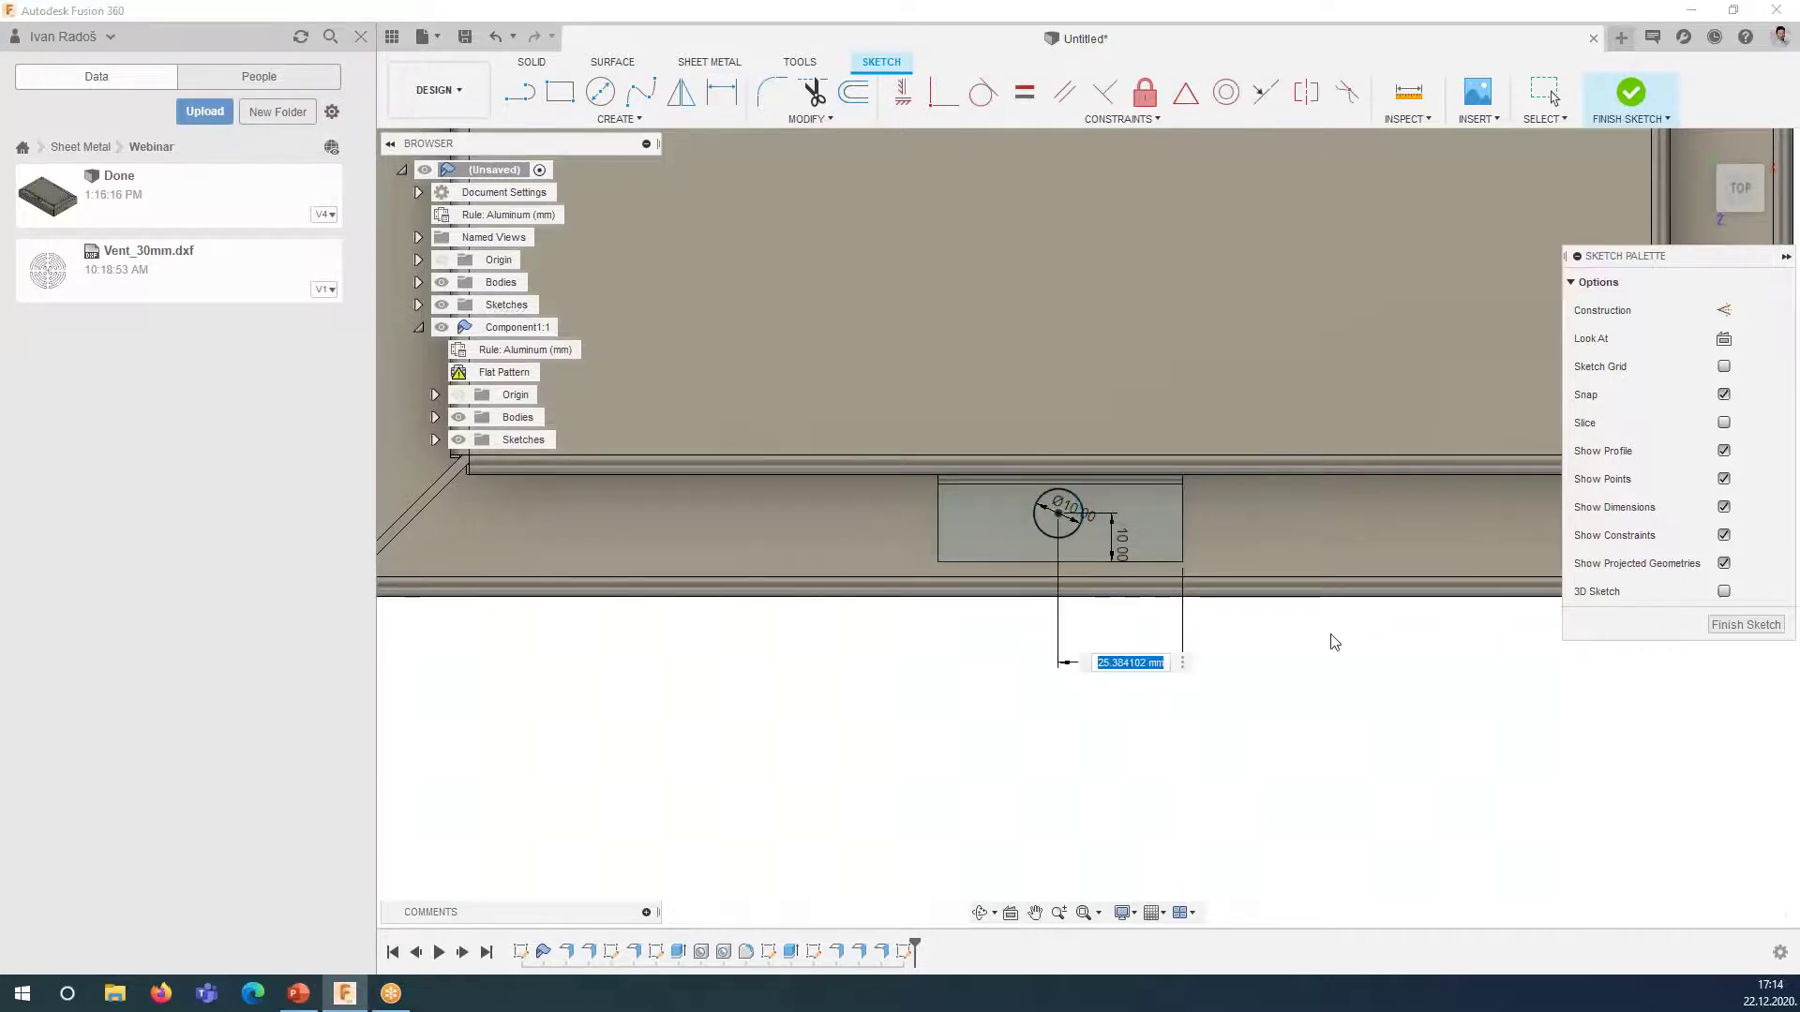
pyautogui.write('25')
pyautogui.press('Return')
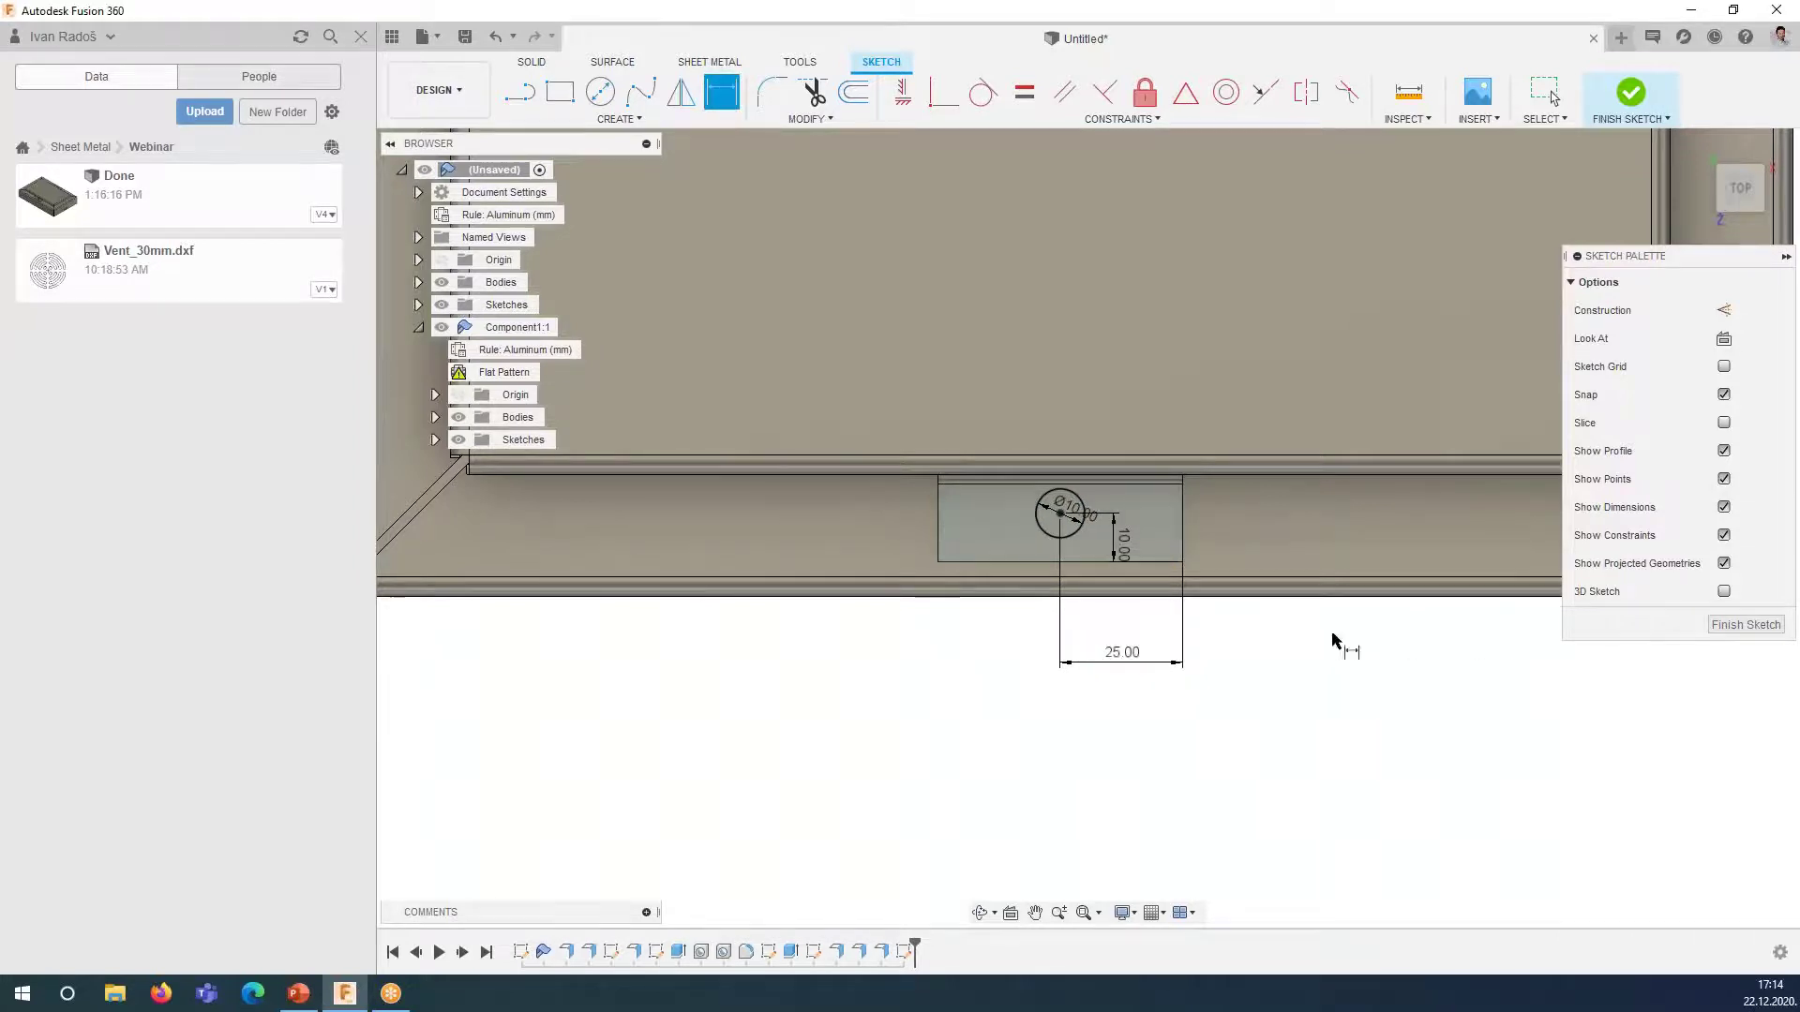
pyautogui.scroll(3, 1147, 469)
pyautogui.press('Escape')
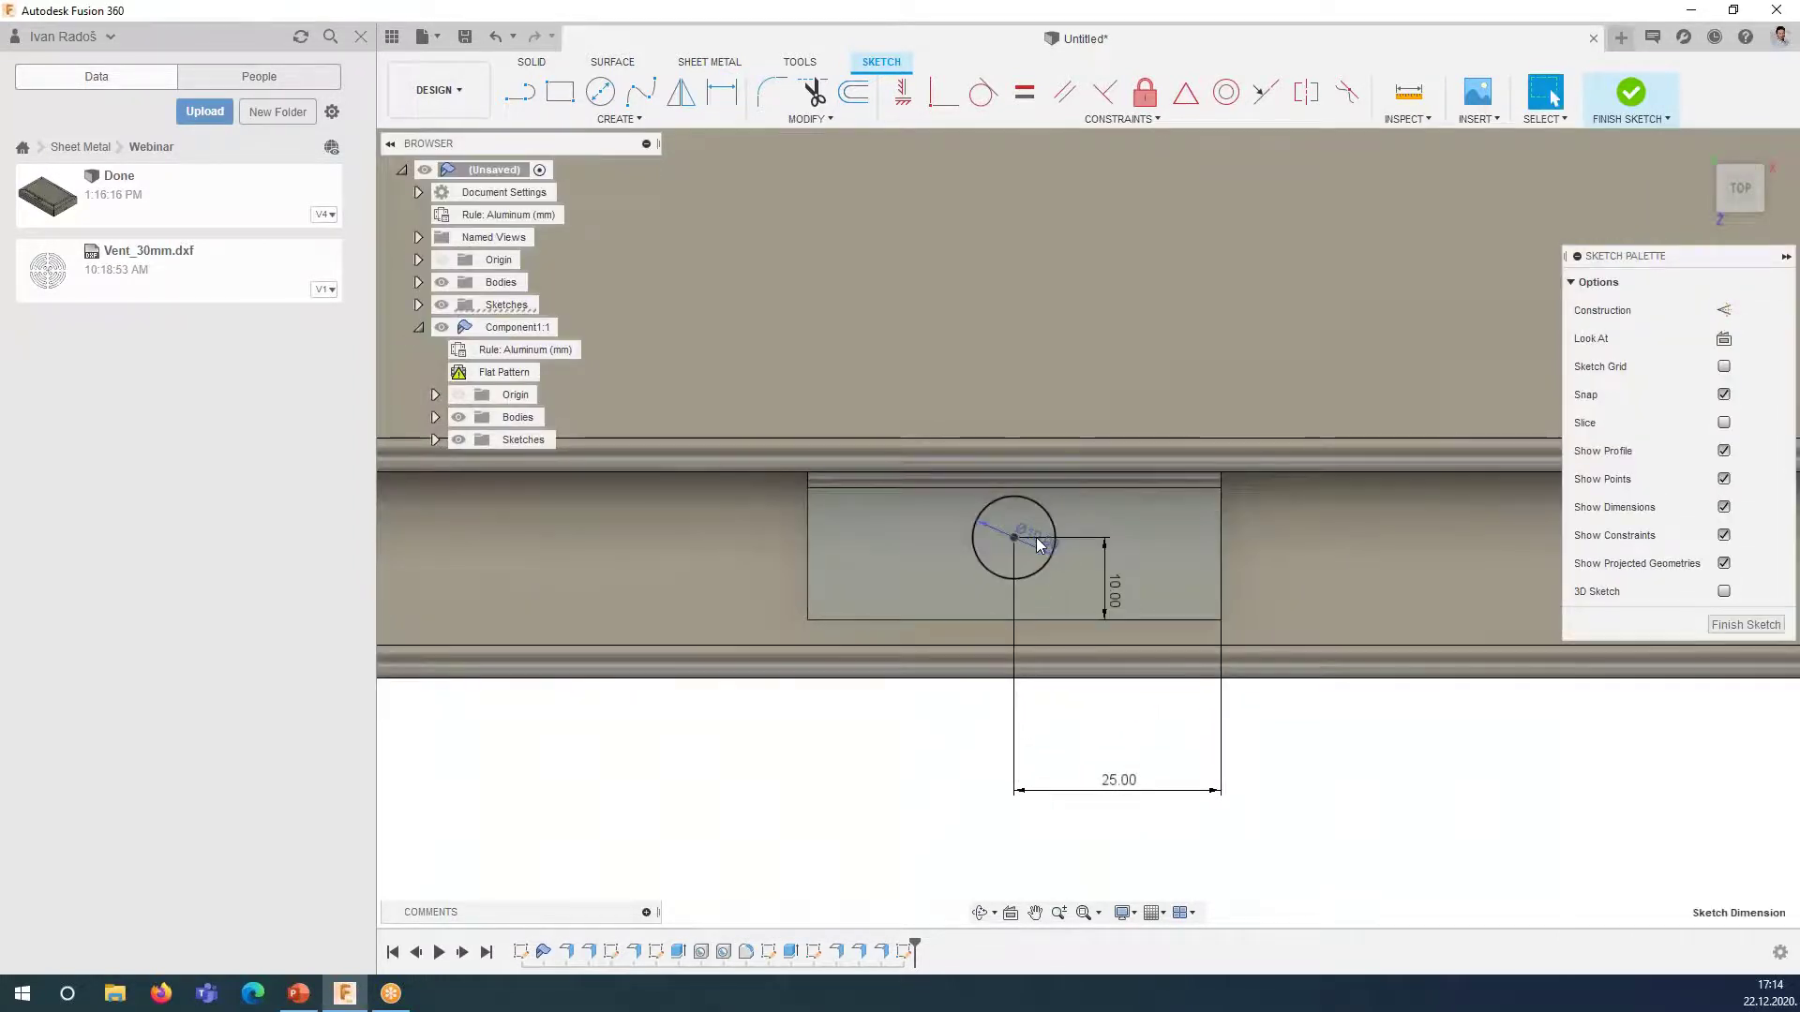
pyautogui.doubleClick(1037, 544)
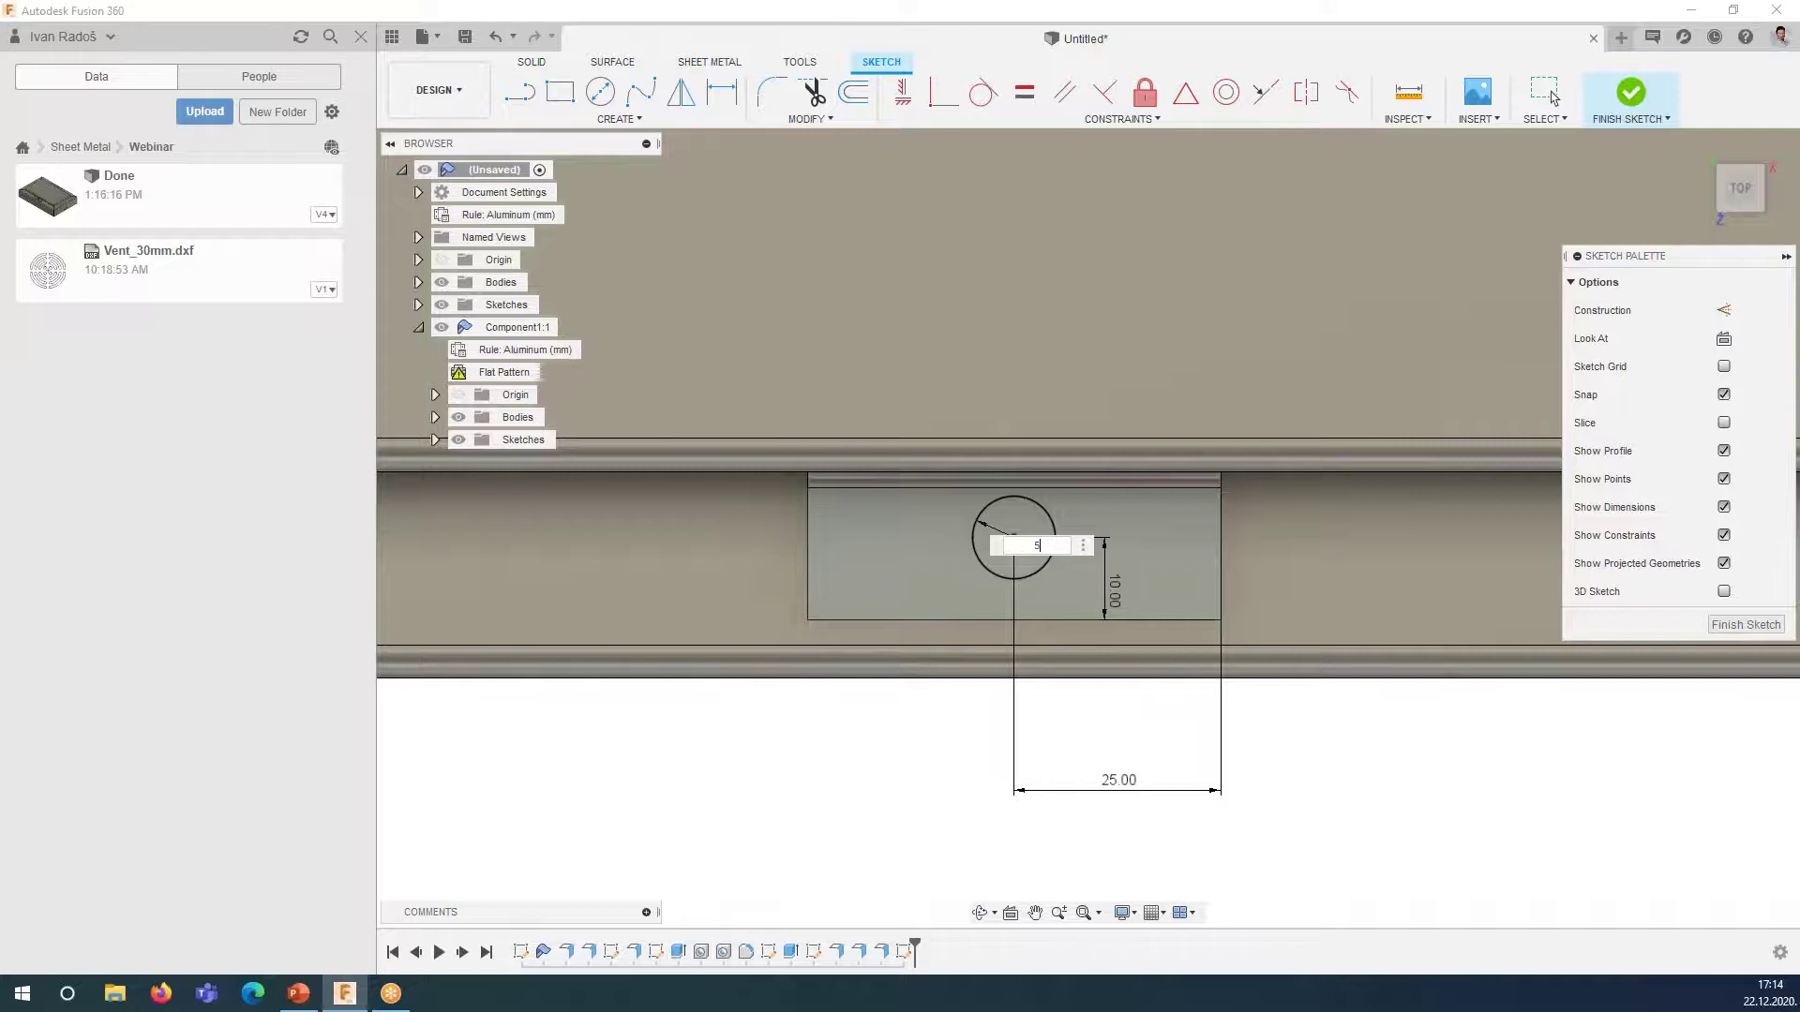
pyautogui.press('Return')
pyautogui.doubleClick(1114, 591)
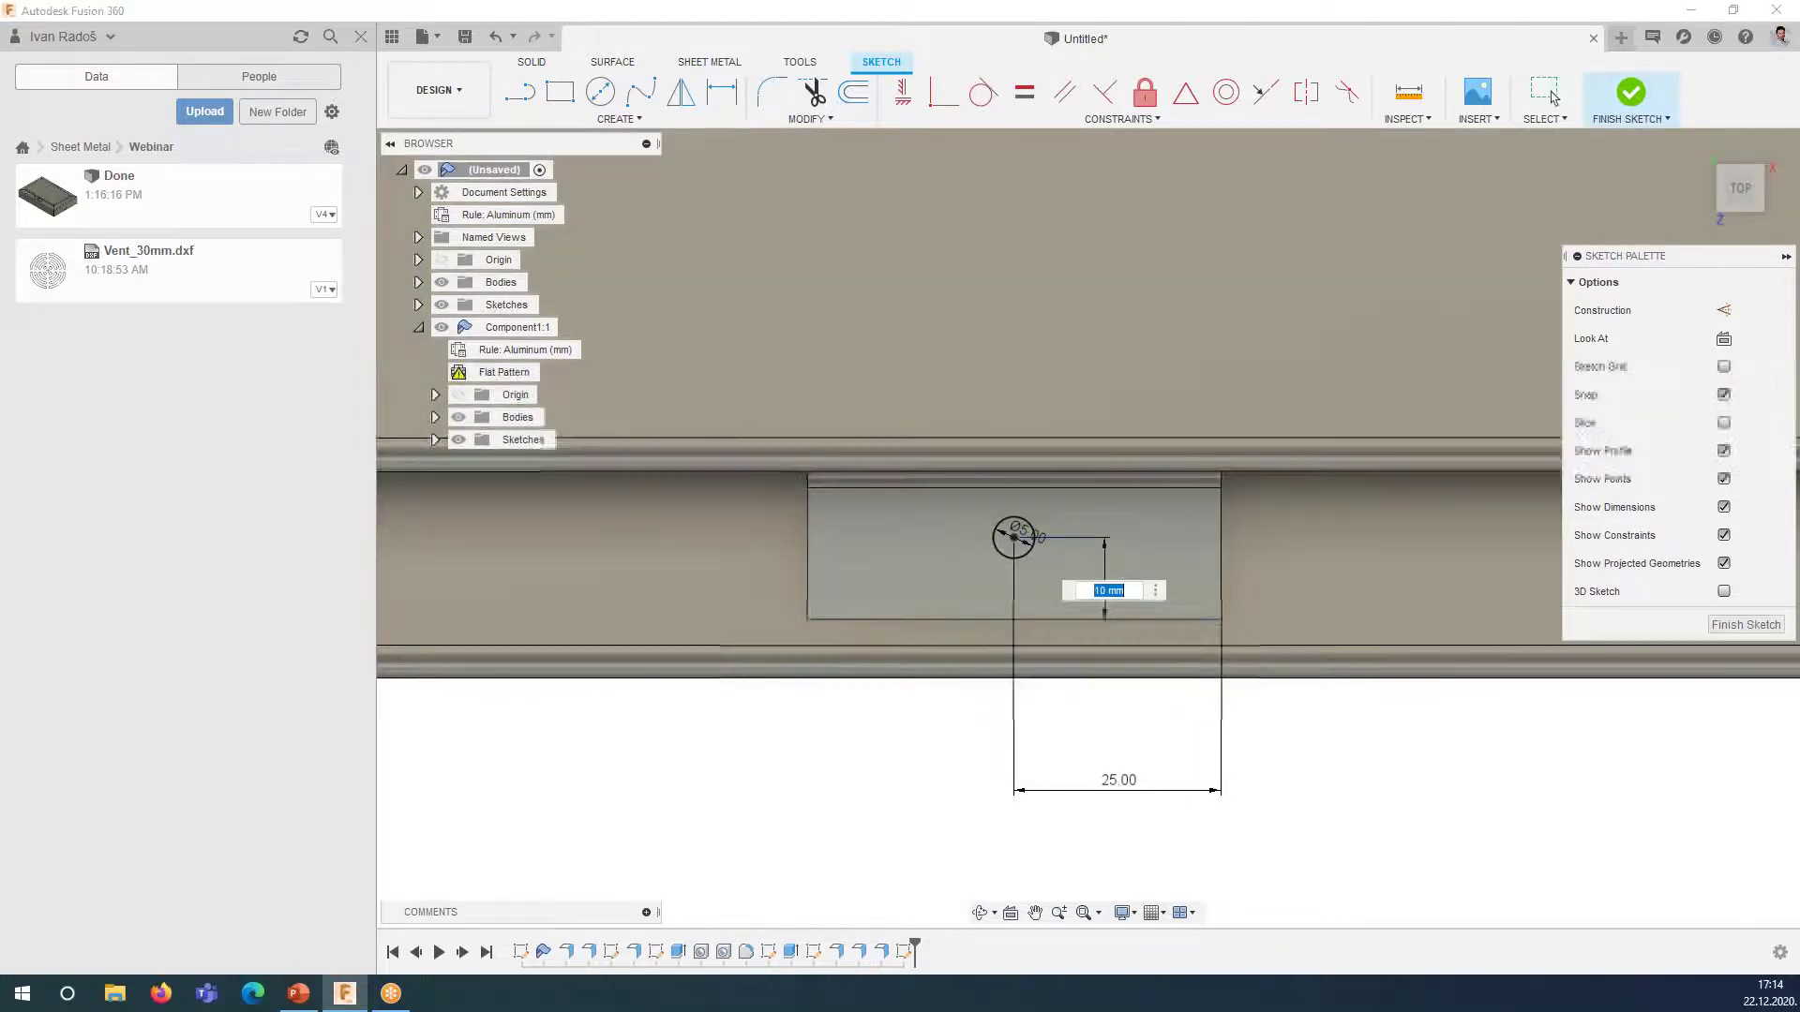
pyautogui.write('8')
pyautogui.press('Return')
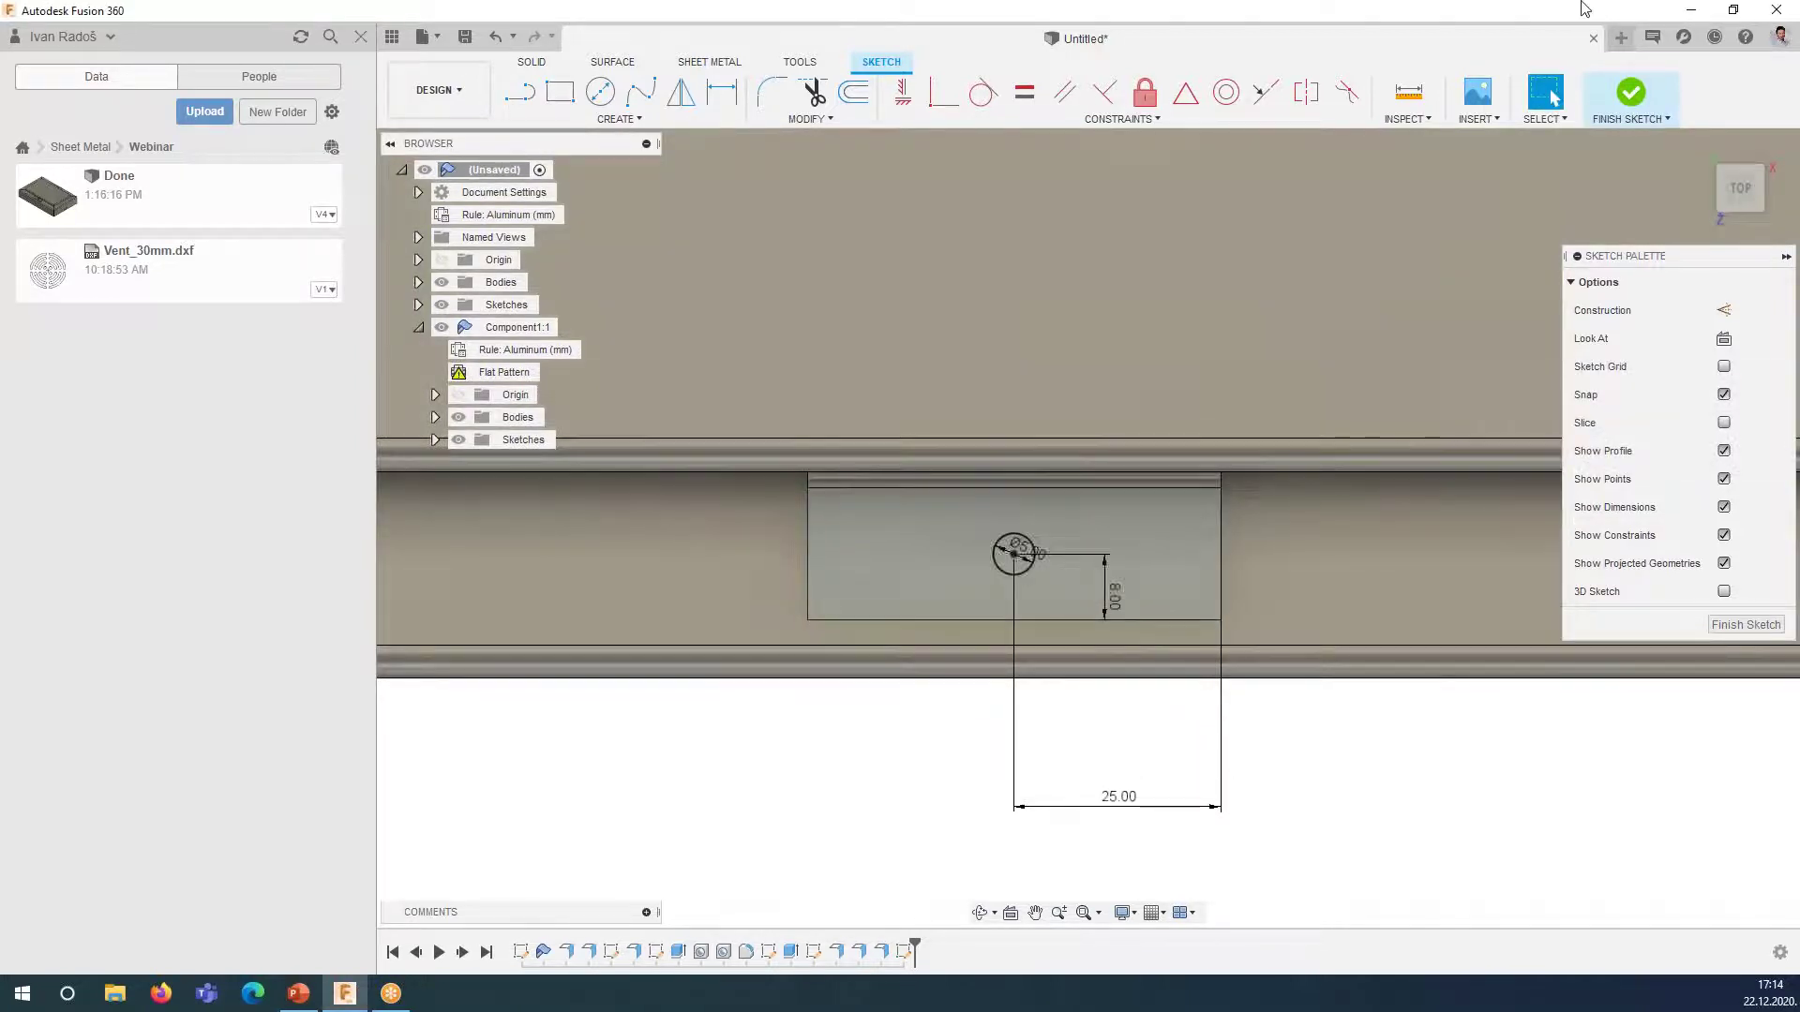
pyautogui.click(1632, 91)
pyautogui.moveTo(981, 554)
pyautogui.keyDown('shift'); pyautogui.mouseDown(button='middle')
pyautogui.moveTo(981, 587)
pyautogui.moveTo(1281, 654)
pyautogui.mouseUp(button='middle'); pyautogui.keyUp('shift')
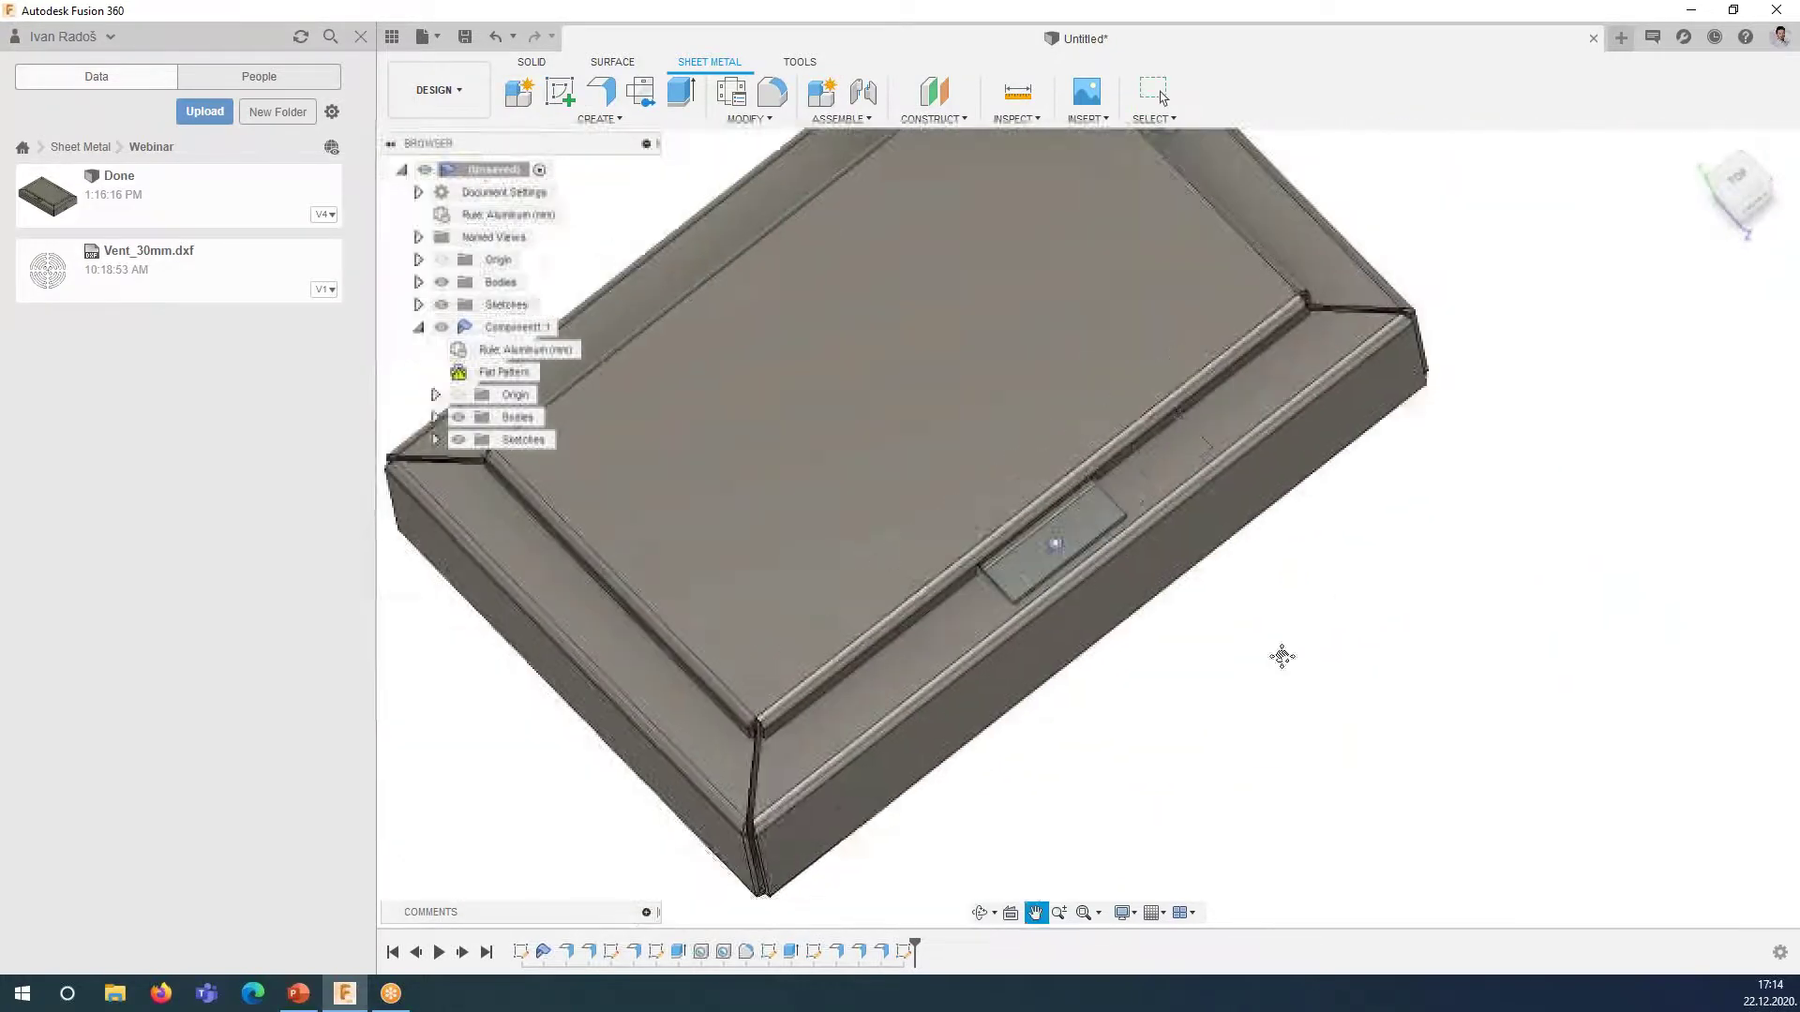
# - Extrude the tab's circle -7 mm as a cut to make a round hole
pyautogui.click(685, 97)
pyautogui.scroll(3, 1280, 665)
pyautogui.scroll(5, 1256, 647)
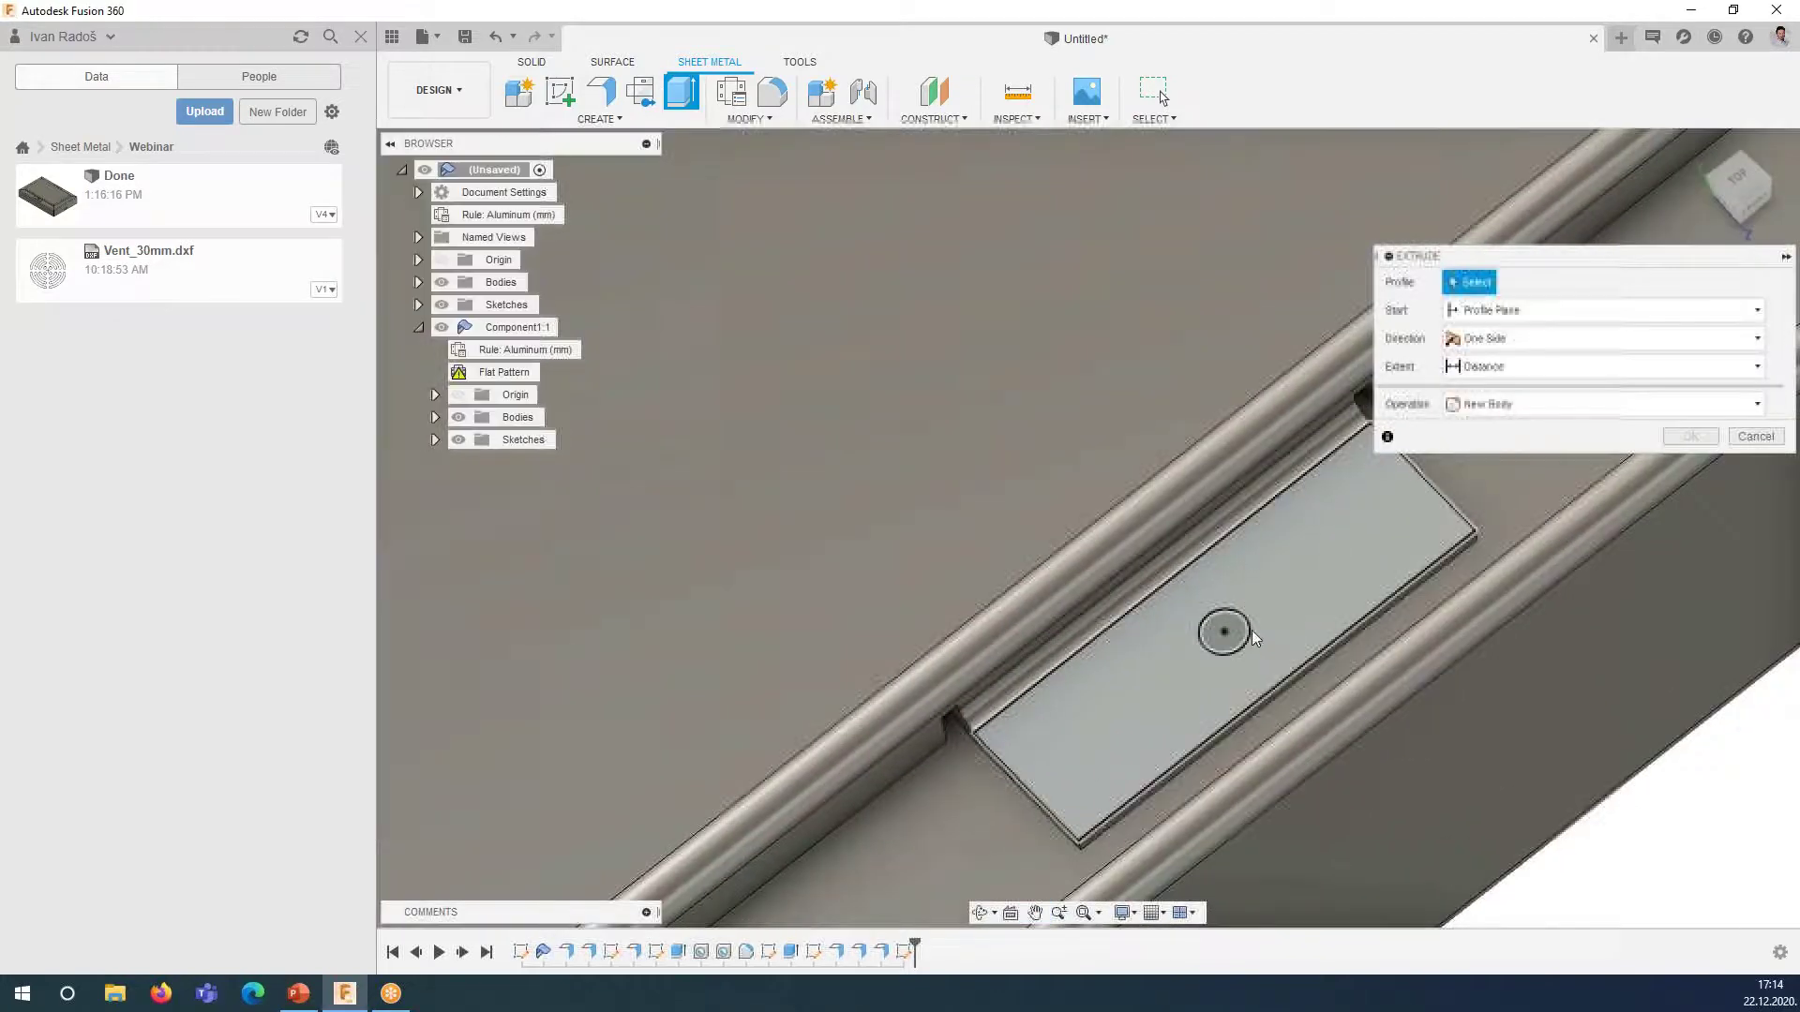
pyautogui.click(1228, 633)
pyautogui.keyDown('shift'); pyautogui.moveTo(1228, 633); pyautogui.dragTo(1381, 513, button='middle'); pyautogui.keyUp('shift')
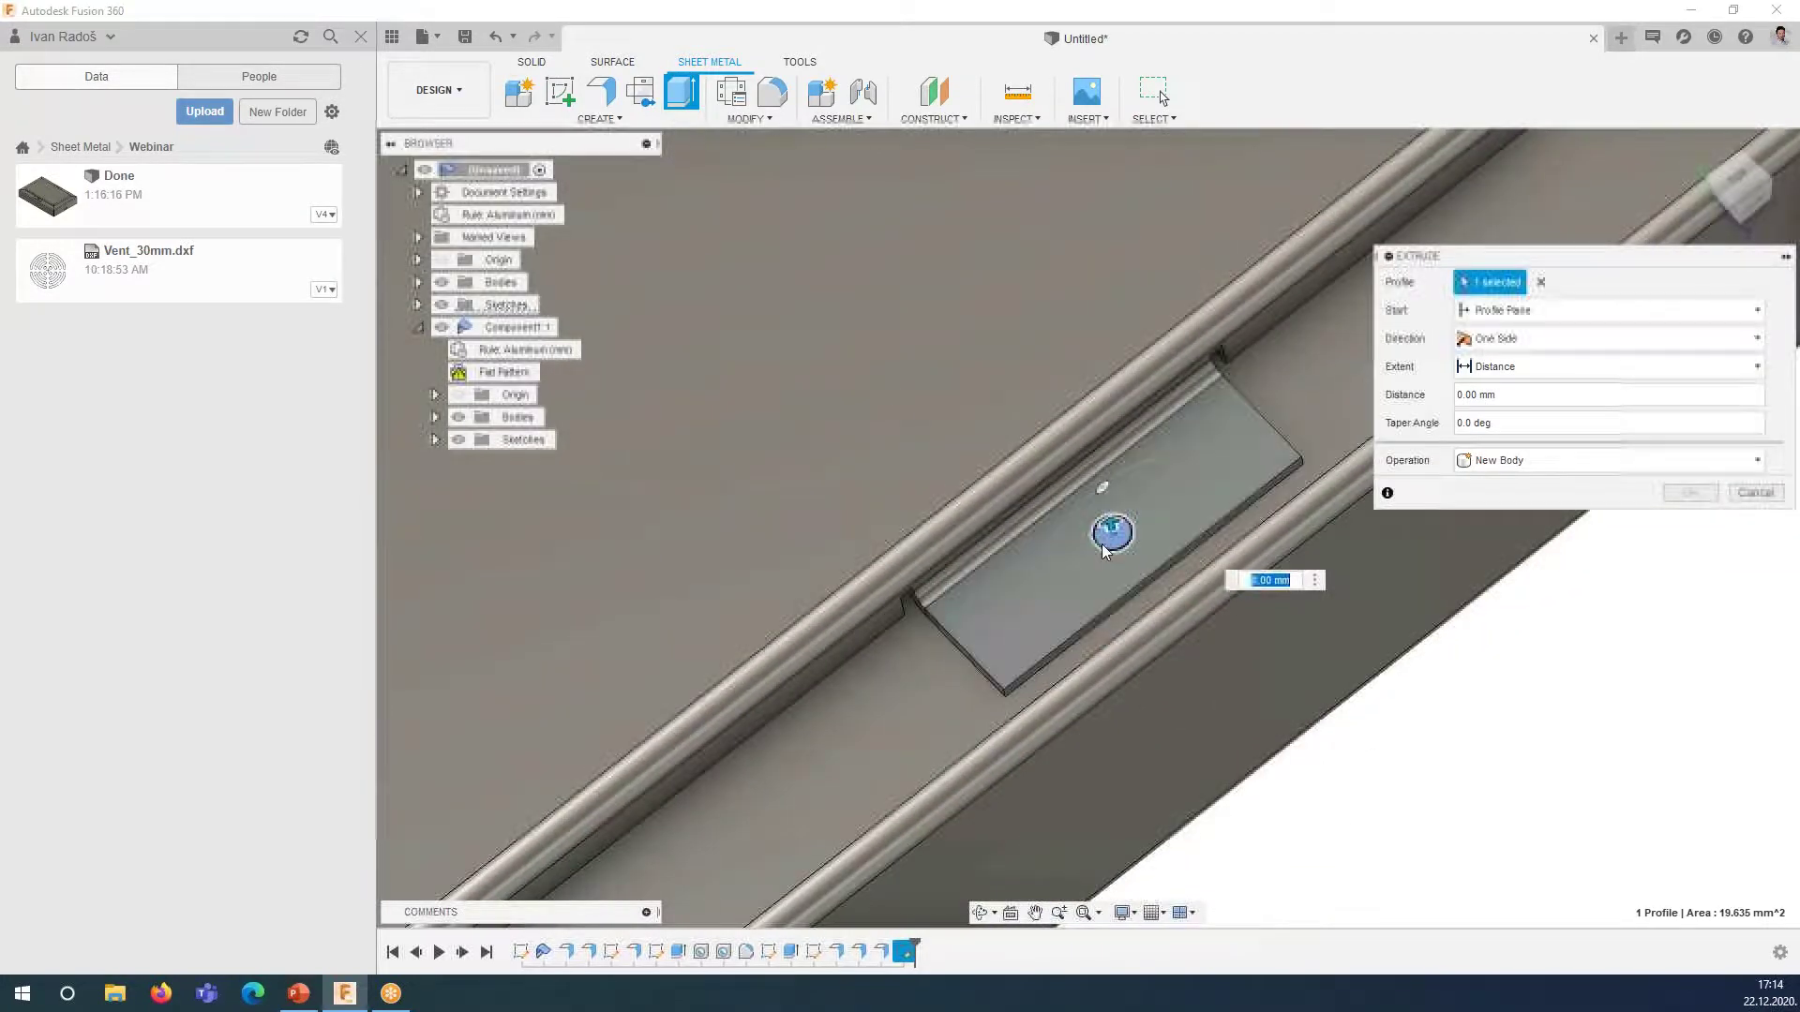
pyautogui.moveTo(1102, 548); pyautogui.dragTo(1121, 566)
pyautogui.scroll(2, 1115, 543)
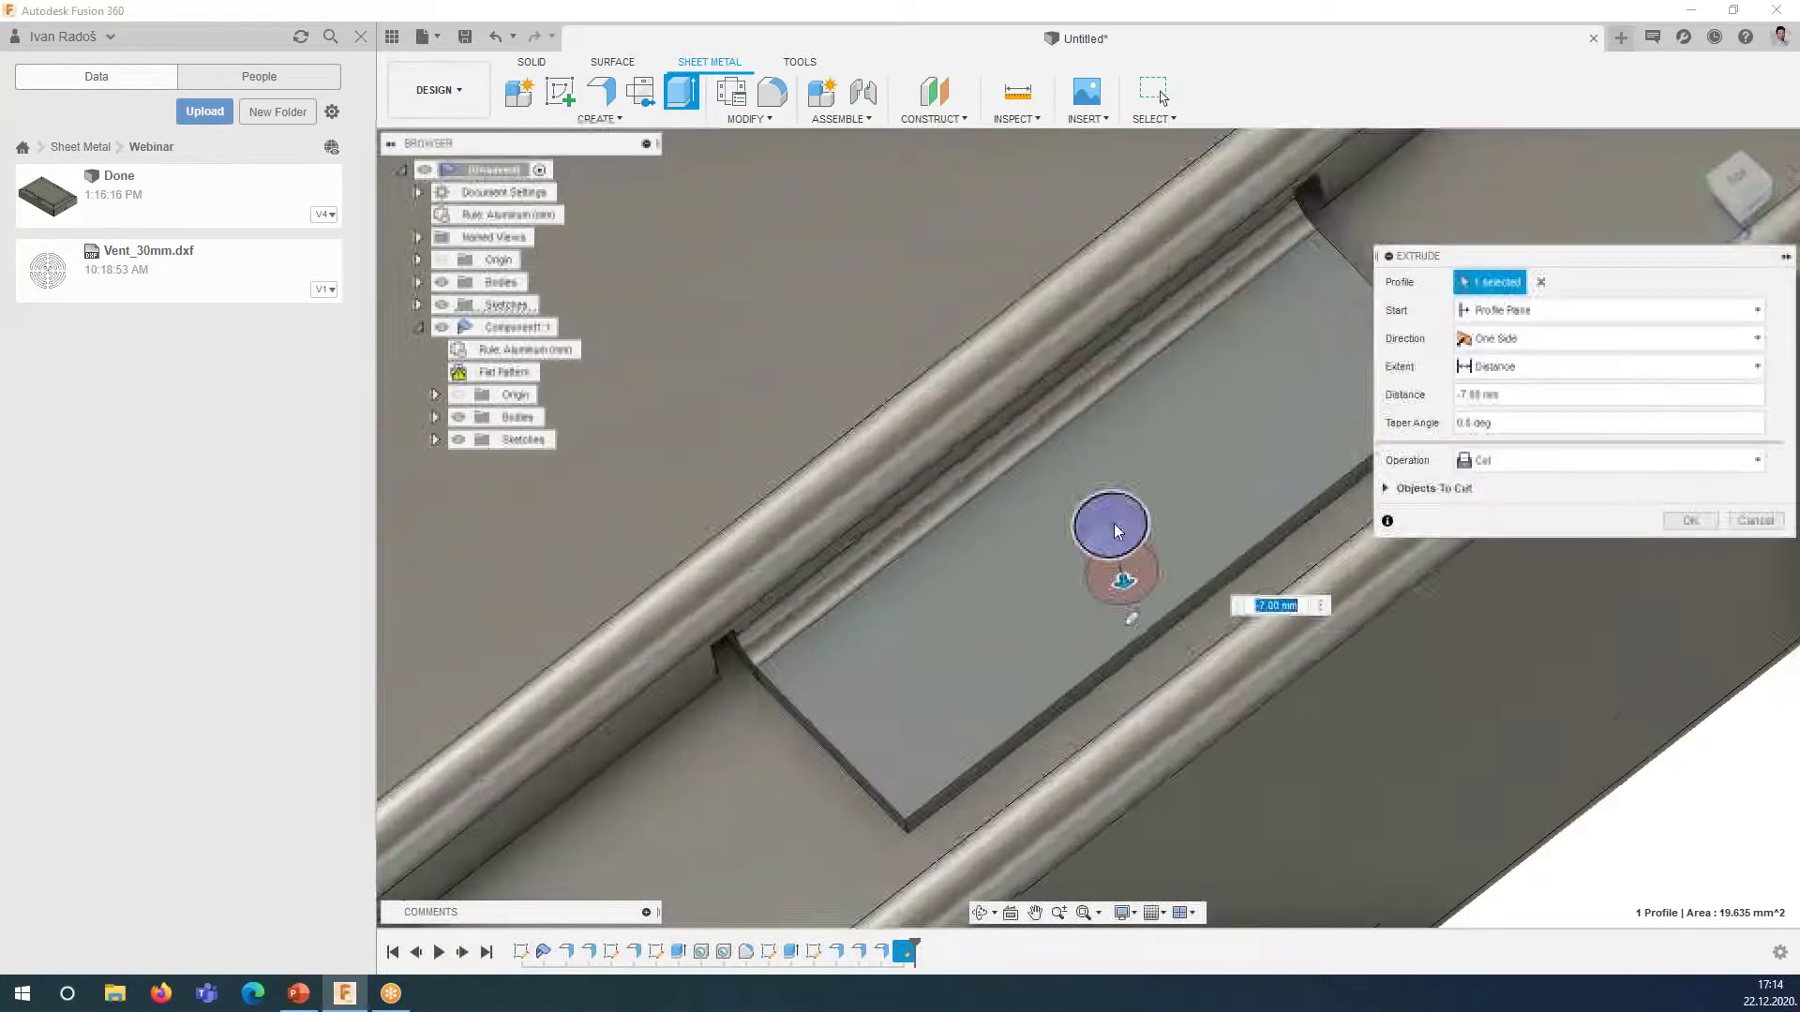
pyautogui.scroll(3, 1114, 523)
pyautogui.scroll(2, 1122, 493)
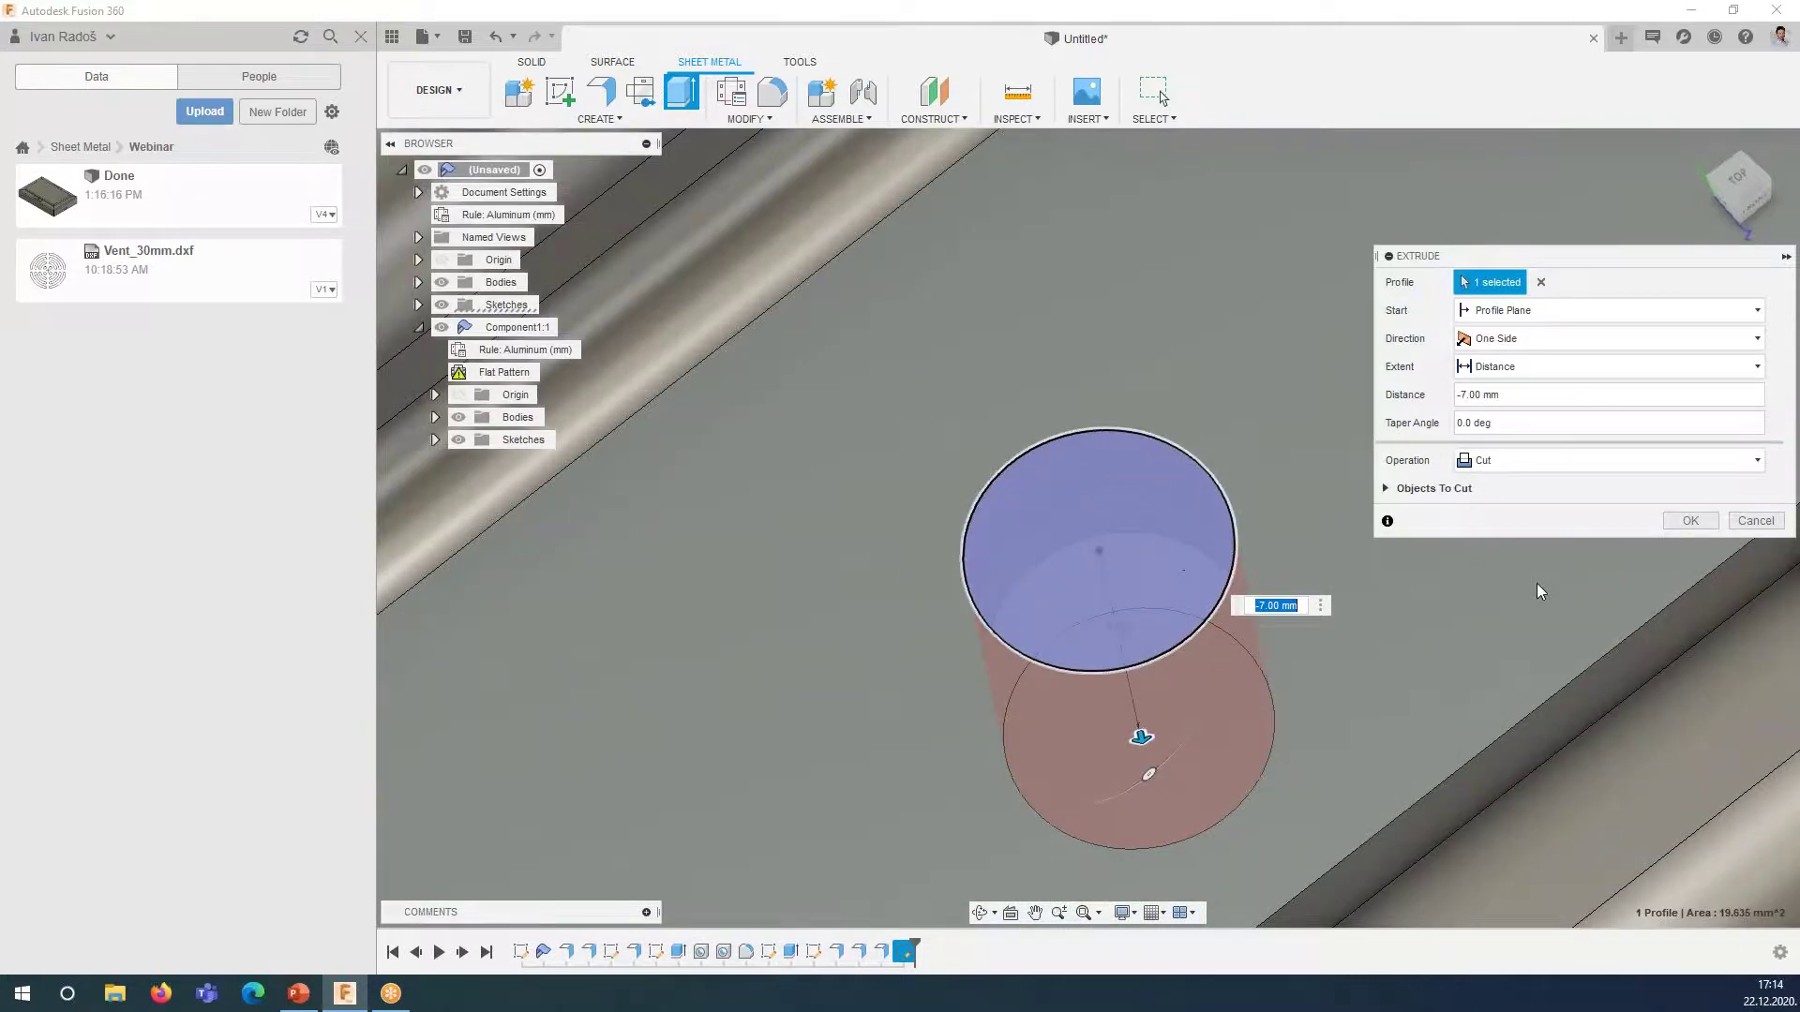
pyautogui.click(1694, 520)
pyautogui.scroll(-5, 821, 547)
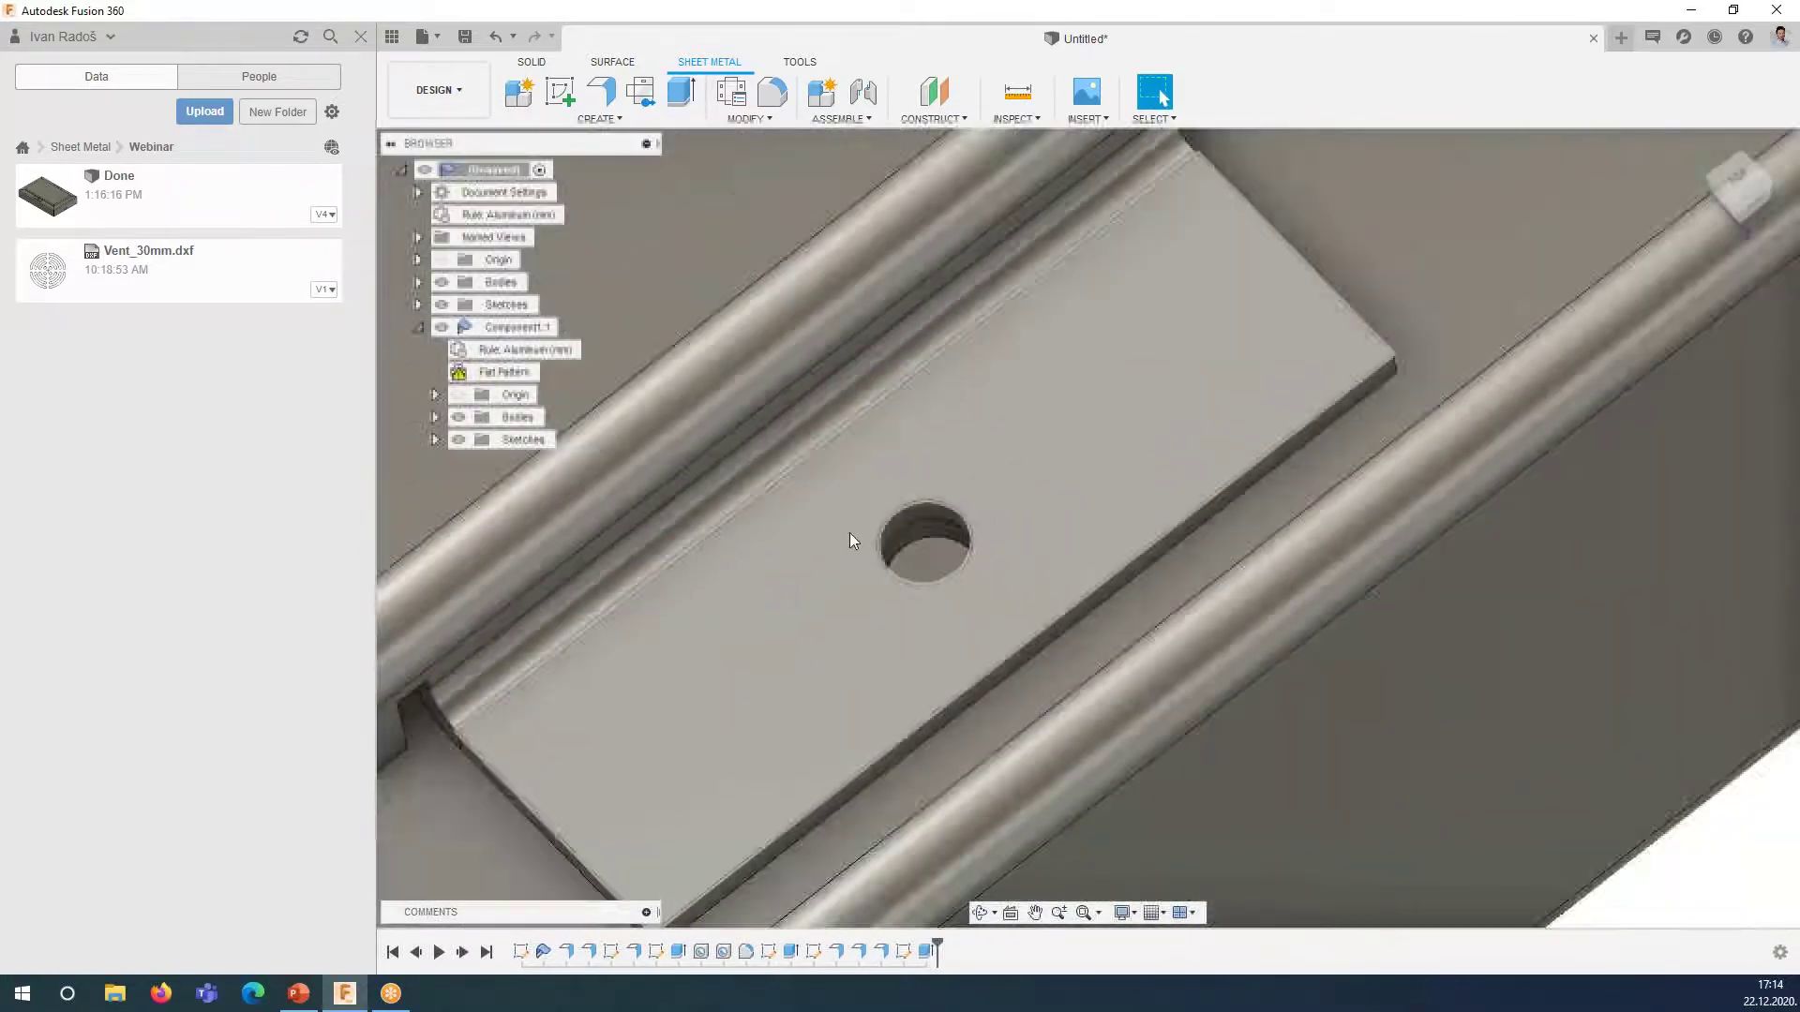
pyautogui.scroll(-3, 849, 532)
pyautogui.moveTo(1040, 628)
pyautogui.mouseDown(button='middle')
pyautogui.moveTo(1084, 640)
pyautogui.moveTo(1066, 645)
pyautogui.mouseUp(button='middle')
pyautogui.scroll(-5, 1078, 641)
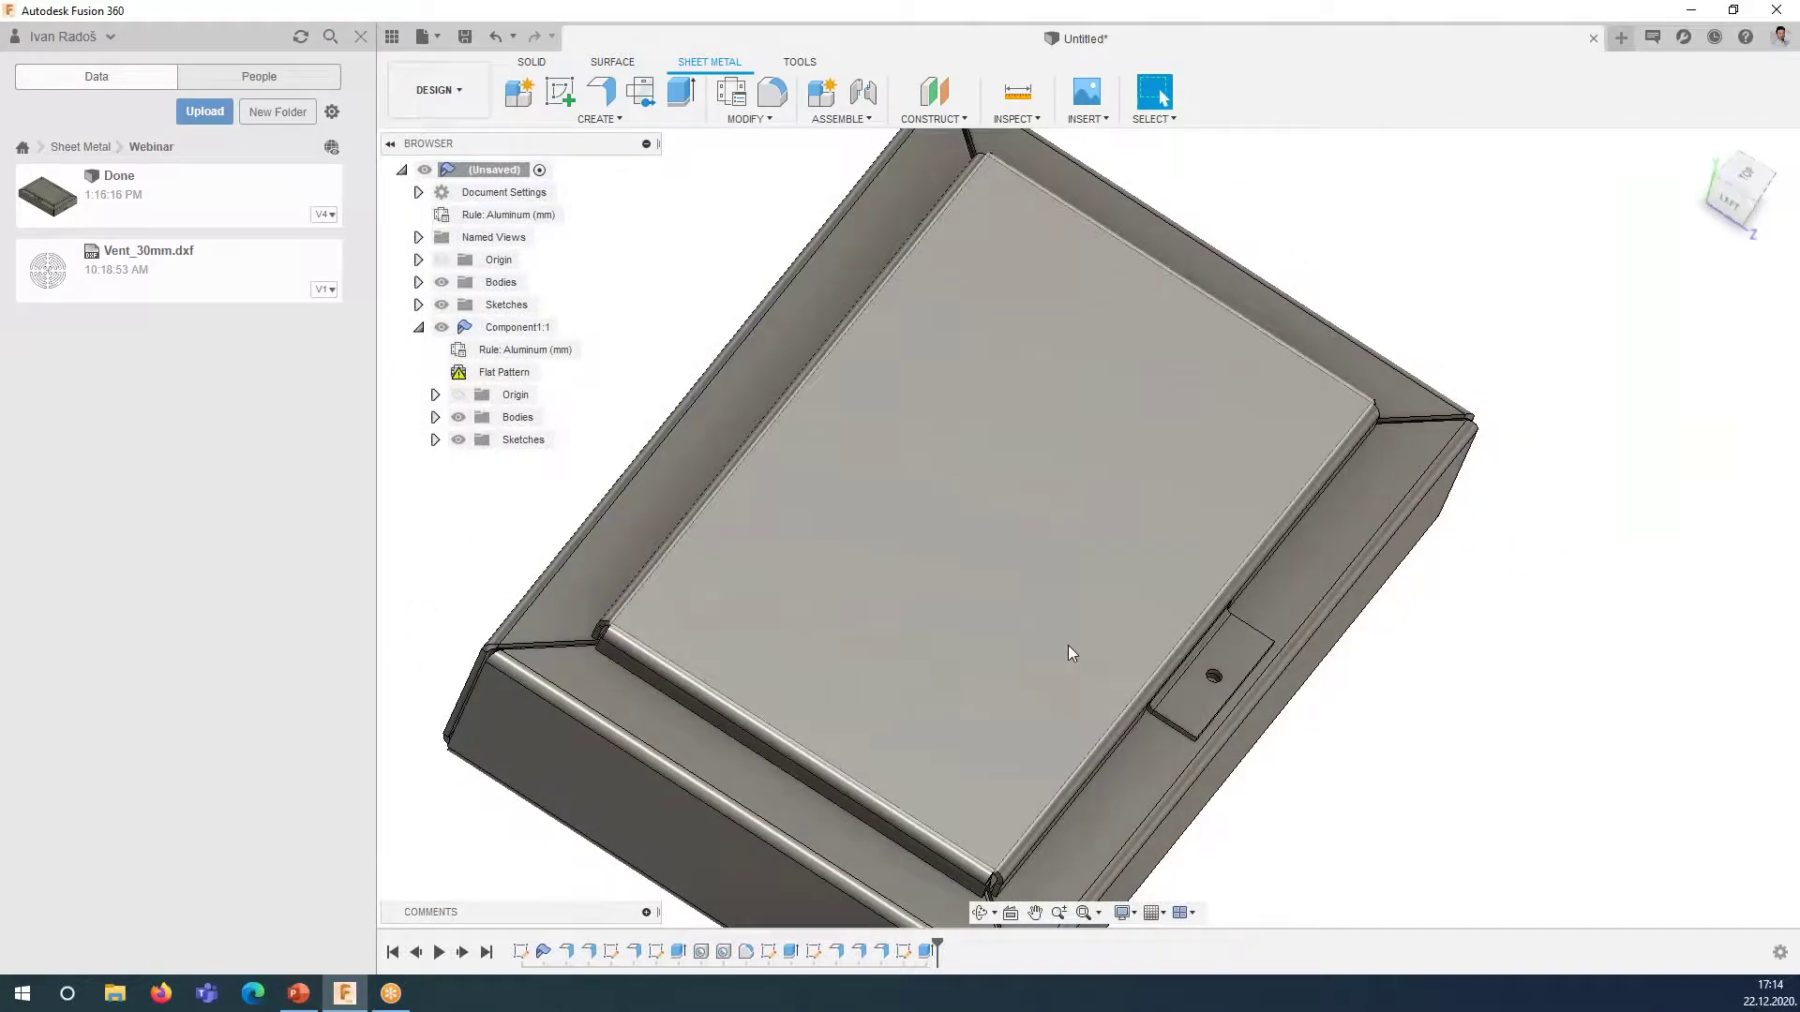
pyautogui.moveTo(751, 671); pyautogui.dragTo(963, 610, button='middle')
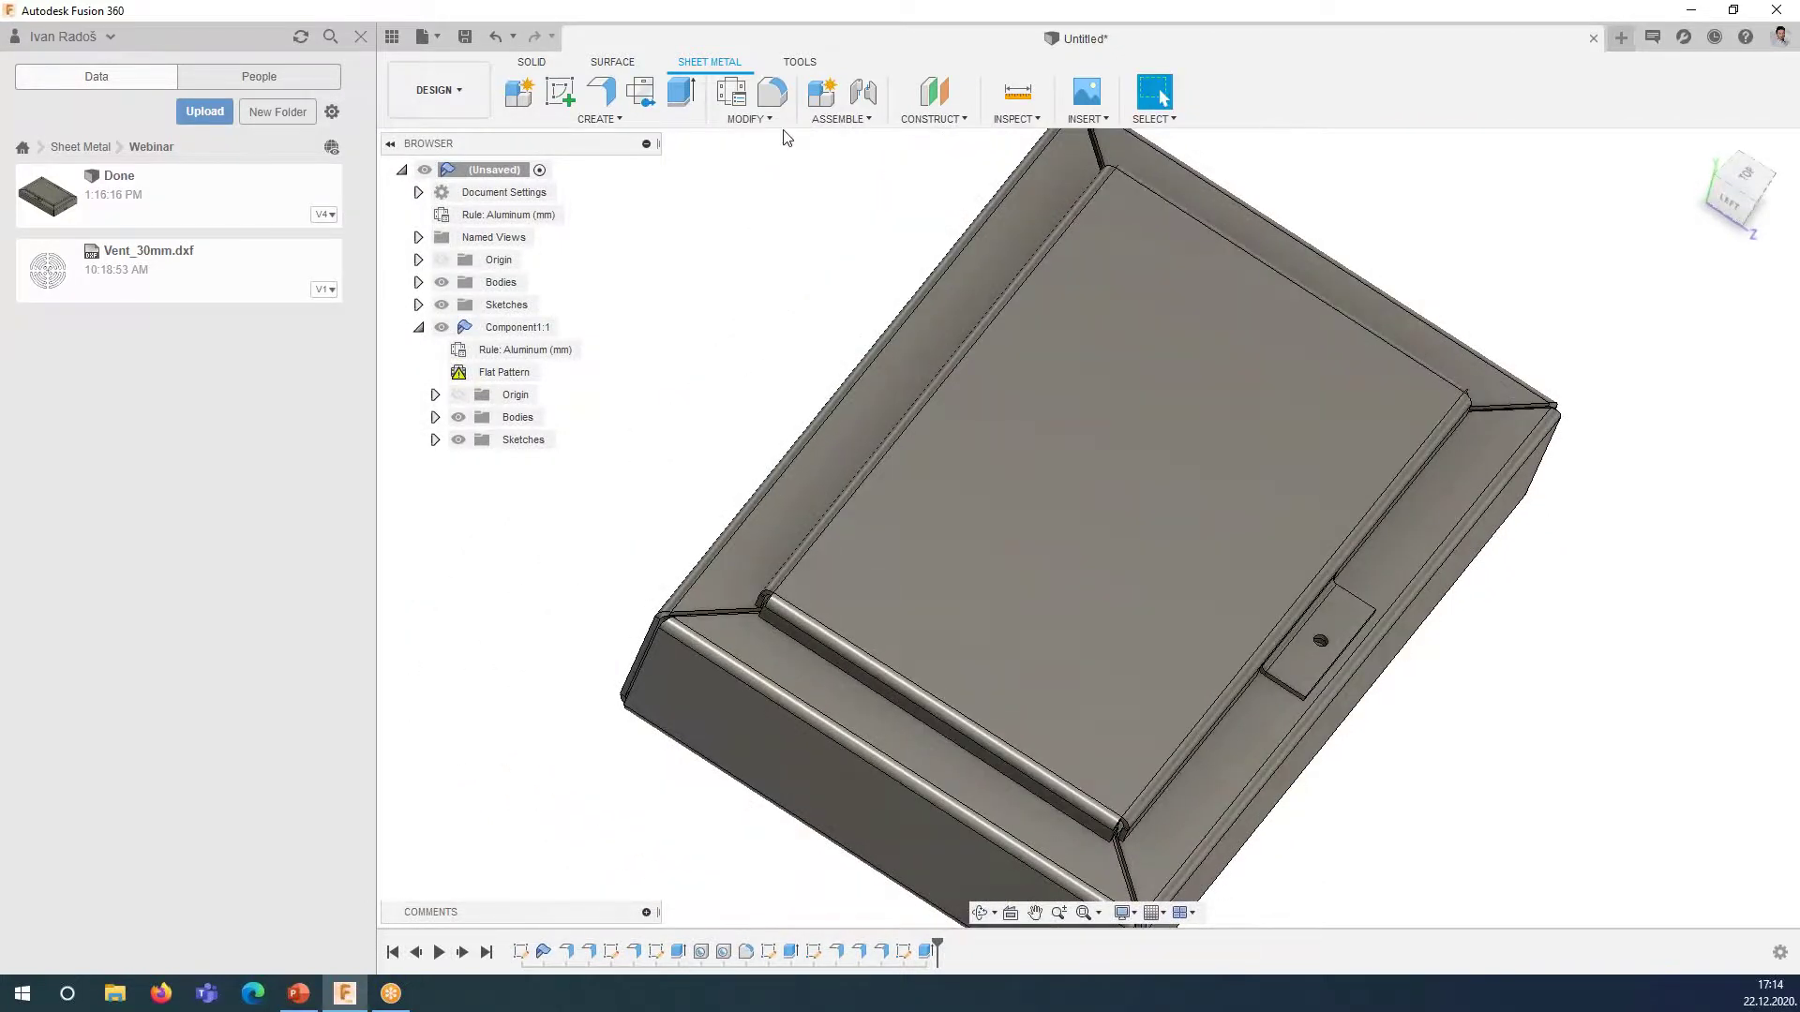
pyautogui.click(626, 120)
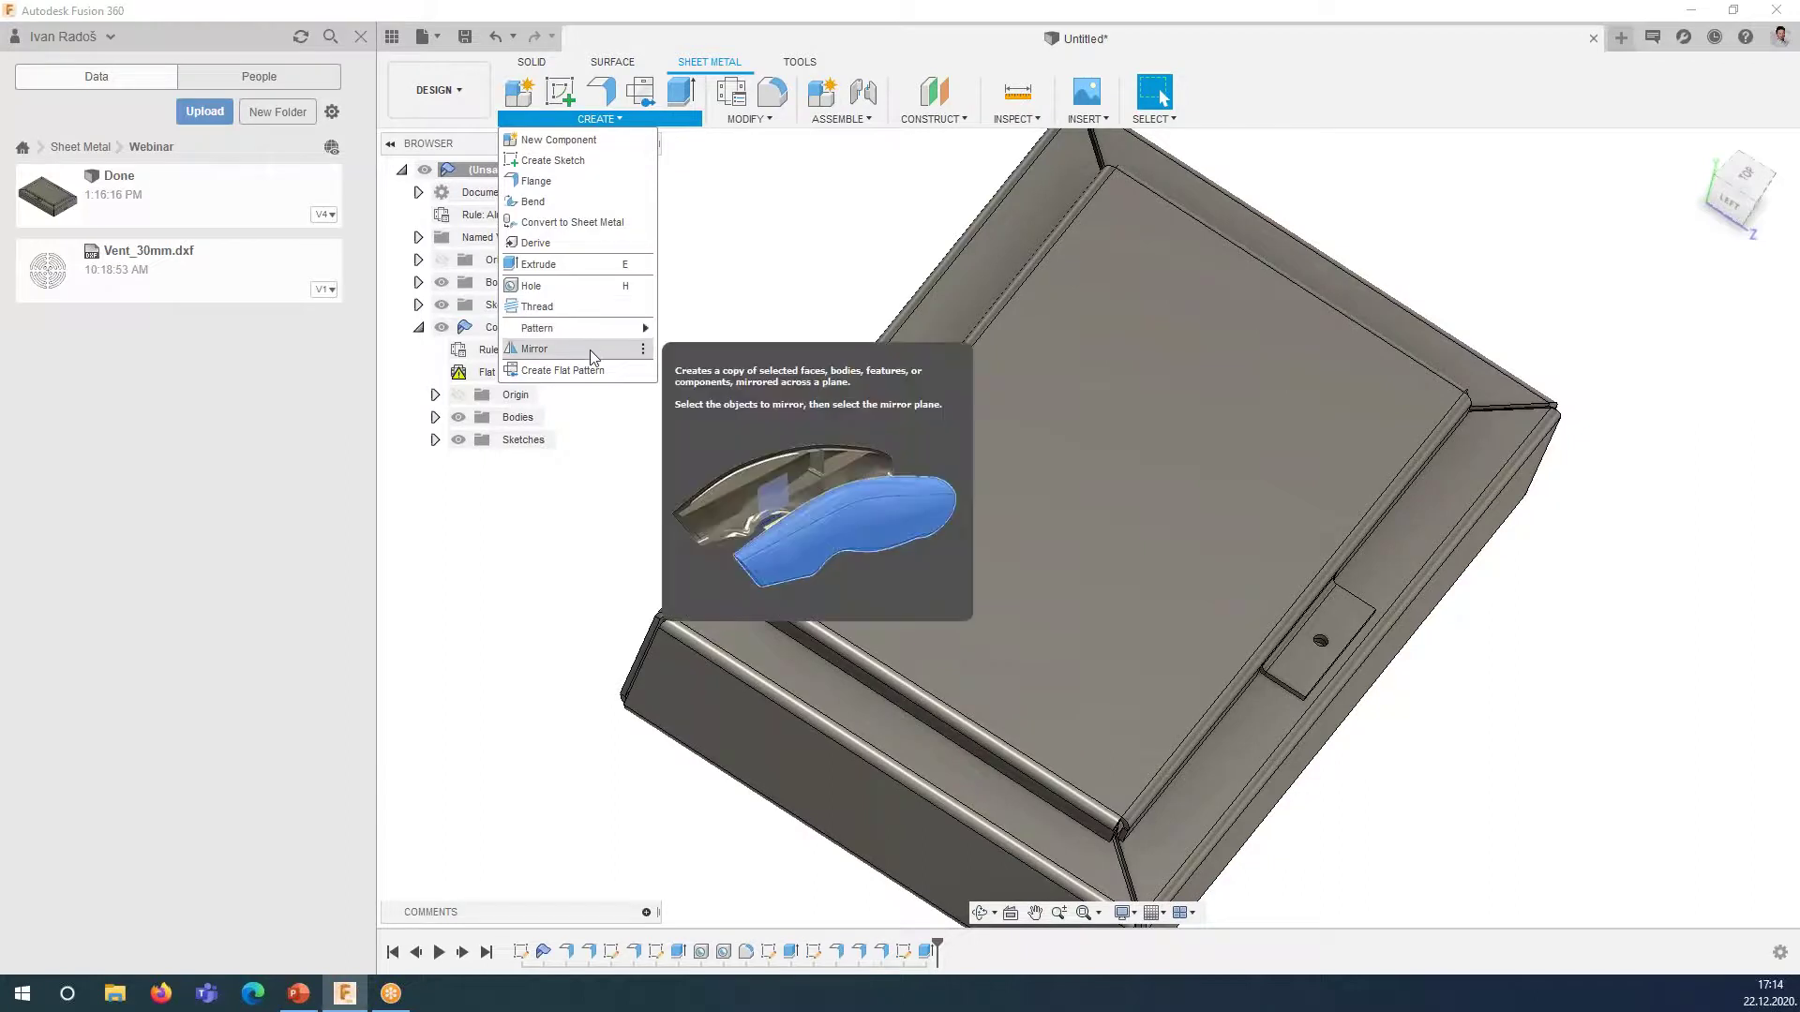
pyautogui.click(588, 351)
pyautogui.click(1552, 285)
pyautogui.click(1509, 323)
pyautogui.click(925, 951)
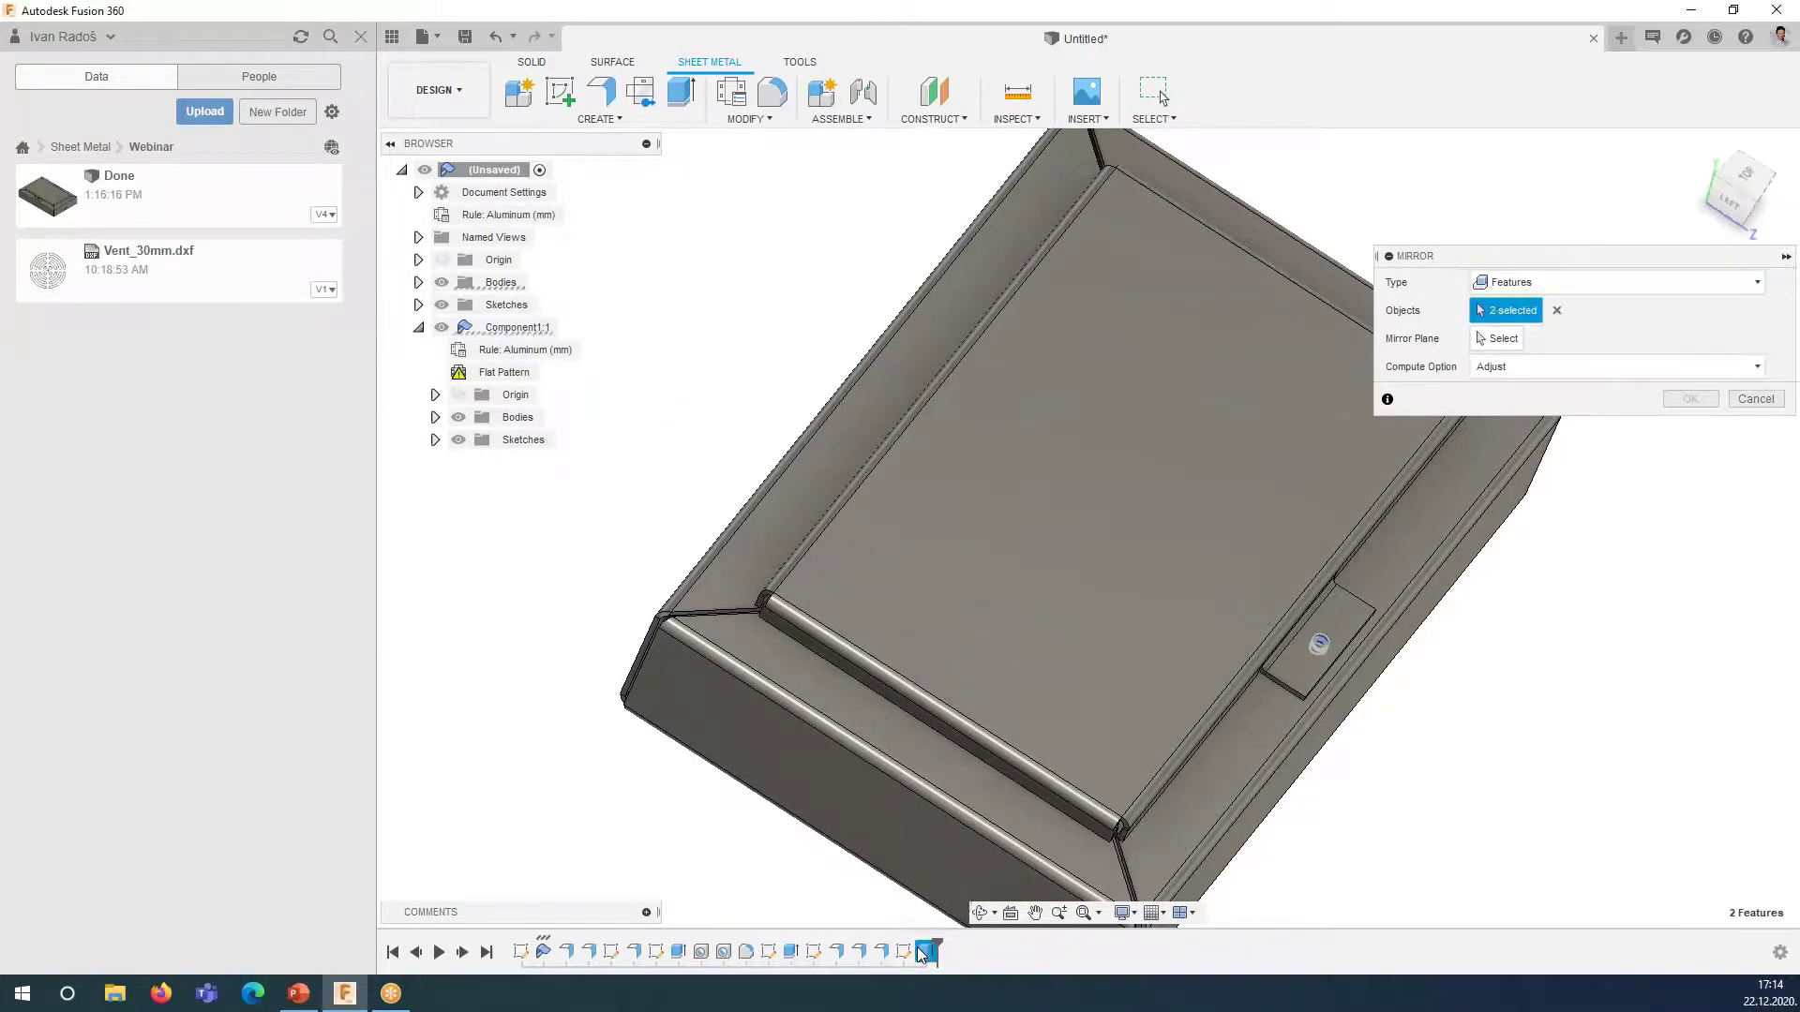
pyautogui.keyDown('shift'); pyautogui.click(880, 951); pyautogui.keyUp('shift')
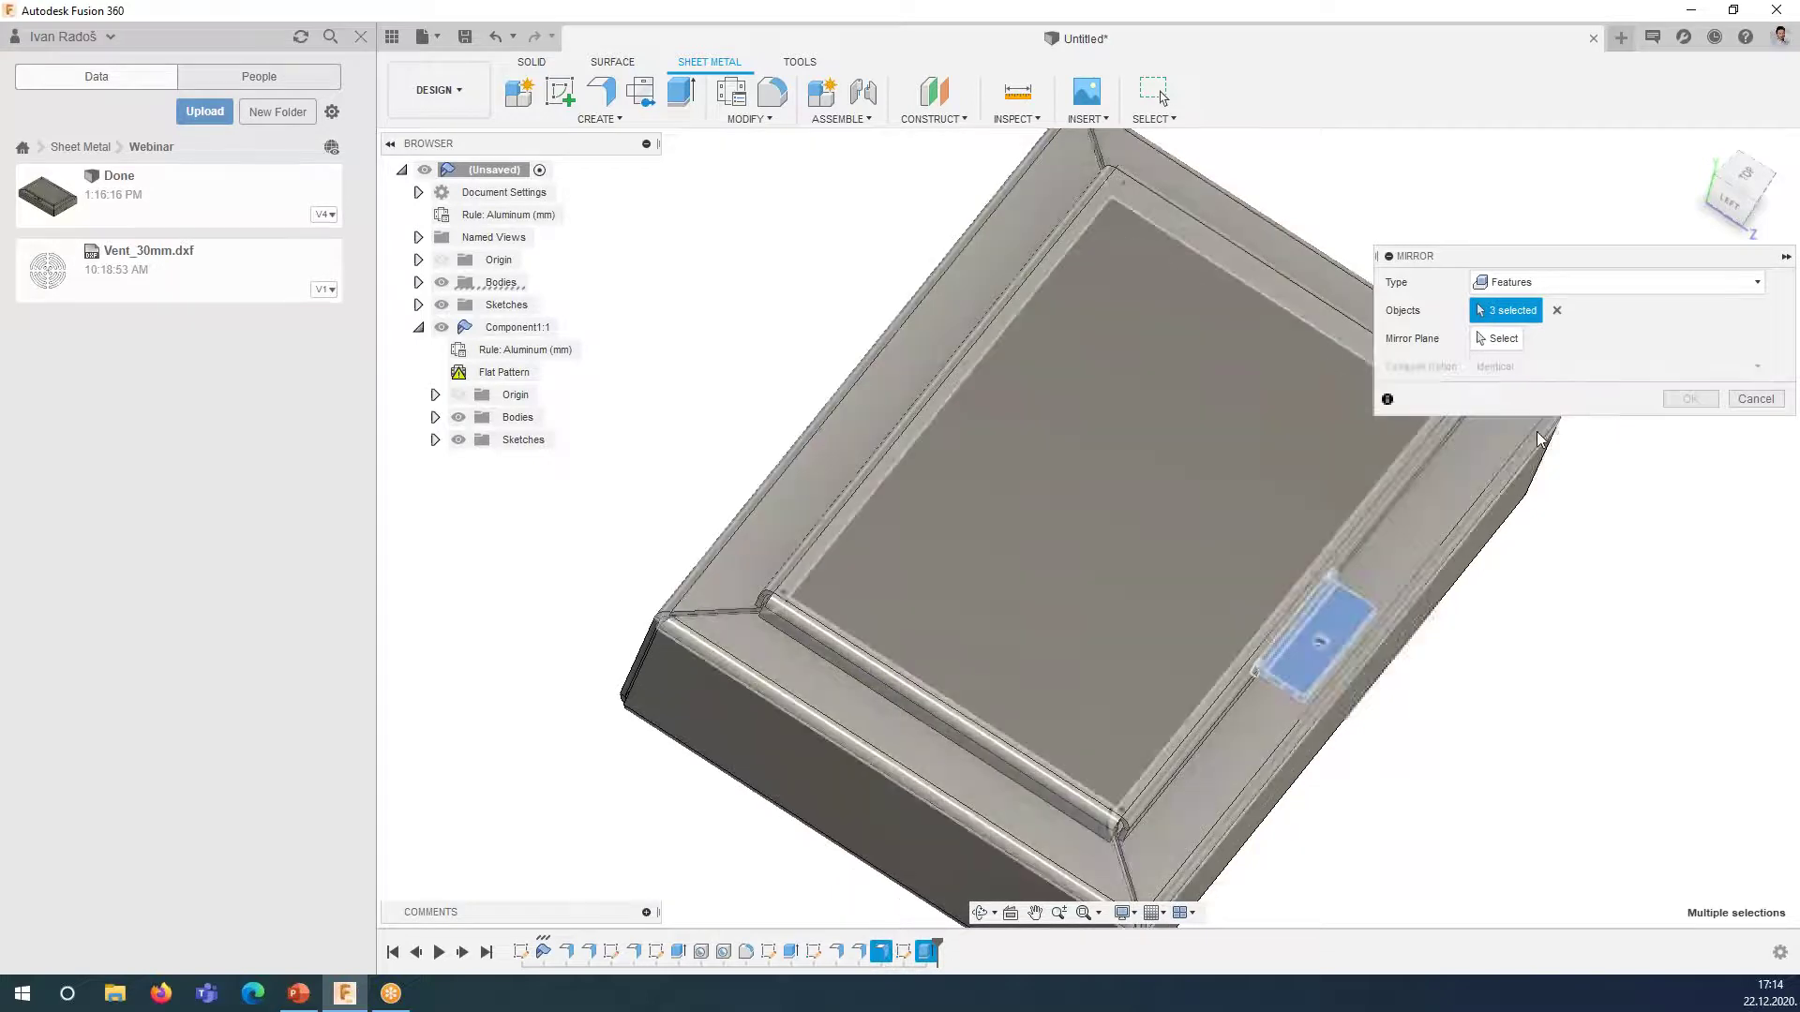
pyautogui.click(1500, 339)
pyautogui.scroll(3, 1155, 489)
pyautogui.scroll(-5, 1155, 489)
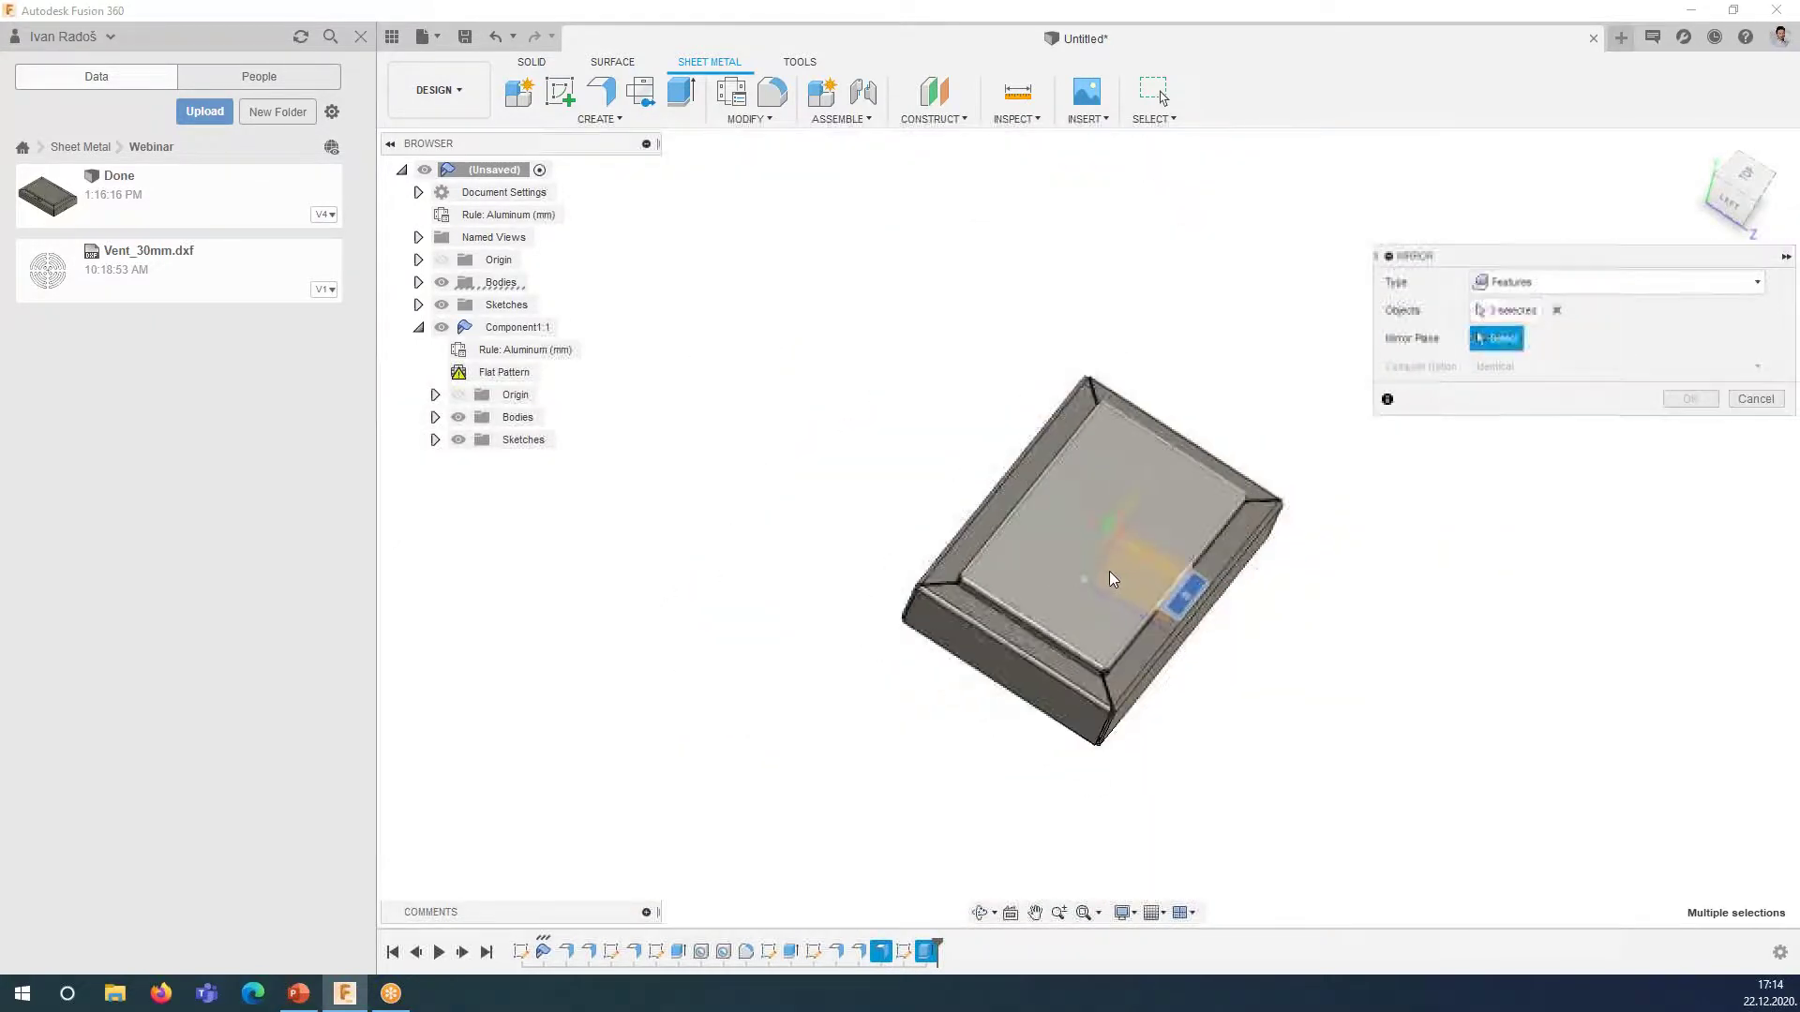
pyautogui.click(1144, 471)
pyautogui.scroll(5, 1144, 471)
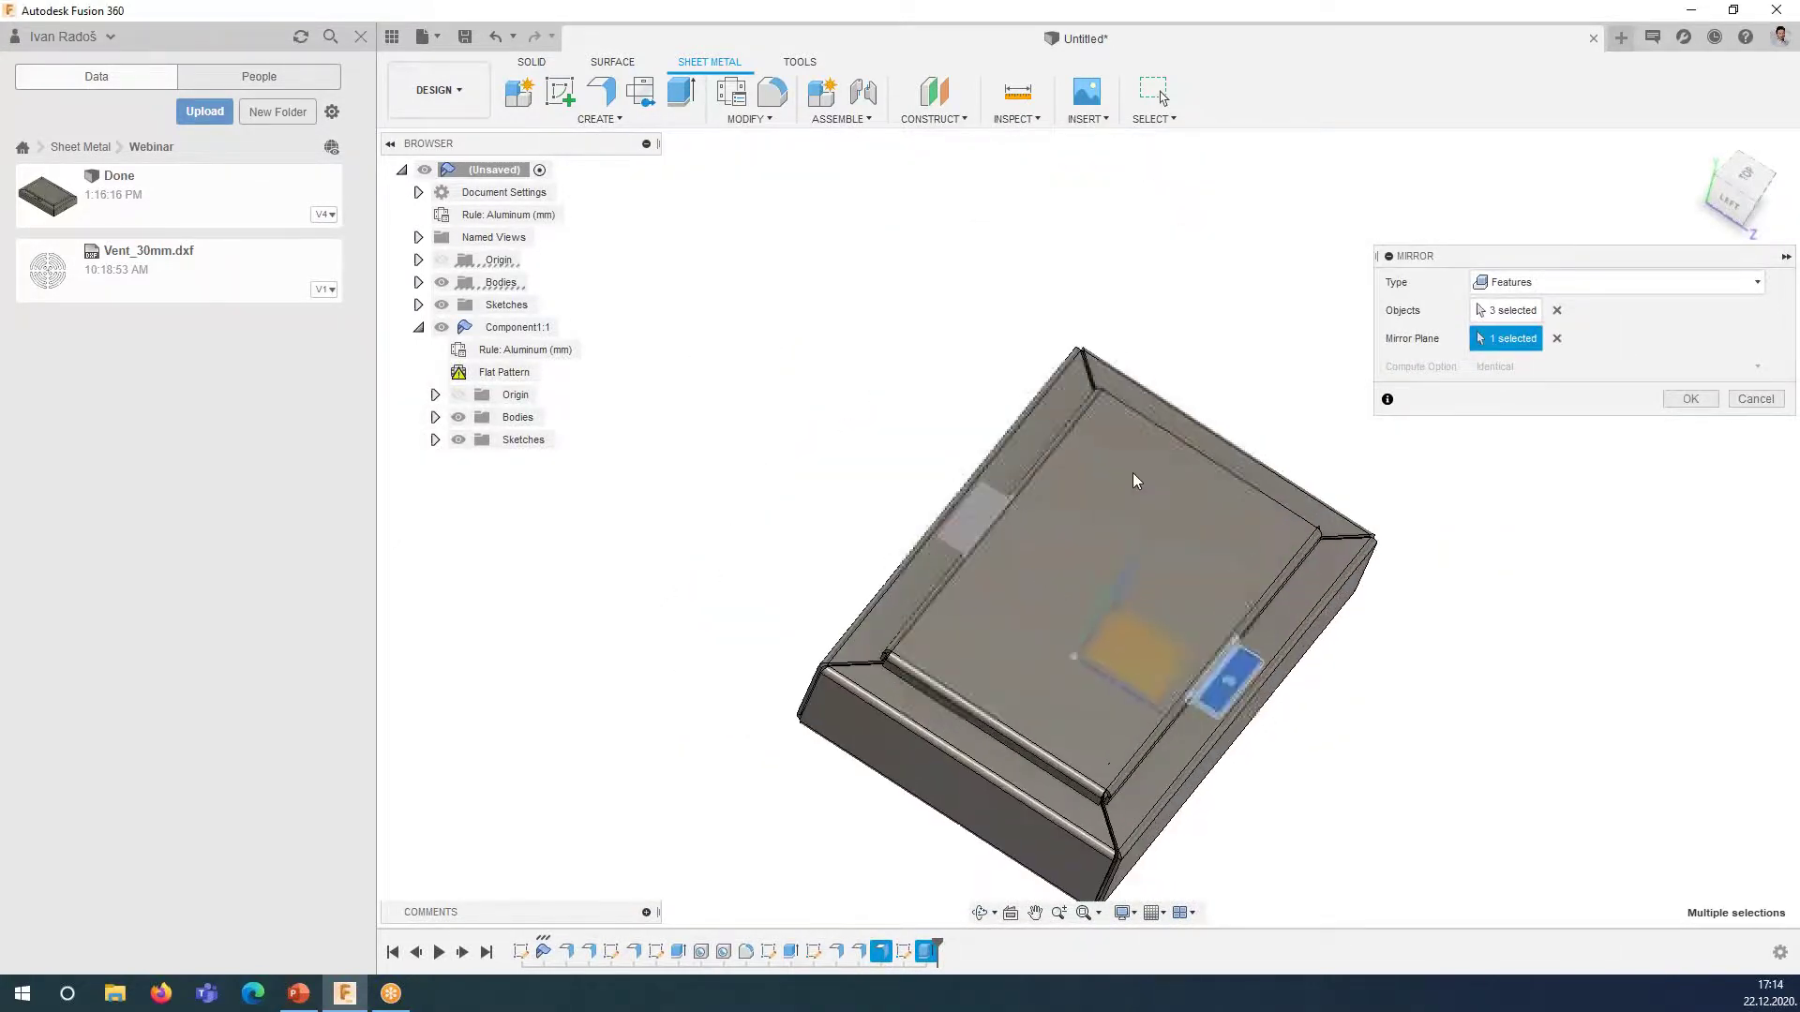
pyautogui.click(1695, 397)
pyautogui.moveTo(1007, 571)
pyautogui.keyDown('shift'); pyautogui.mouseDown(button='middle')
pyautogui.moveTo(949, 593)
pyautogui.moveTo(542, 440)
pyautogui.moveTo(1096, 603)
pyautogui.moveTo(998, 643)
pyautogui.moveTo(1110, 613)
pyautogui.moveTo(1046, 535)
pyautogui.moveTo(1140, 579)
pyautogui.moveTo(1157, 622)
pyautogui.moveTo(1141, 490)
pyautogui.moveTo(1175, 607)
pyautogui.mouseUp(button='middle'); pyautogui.keyUp('shift')
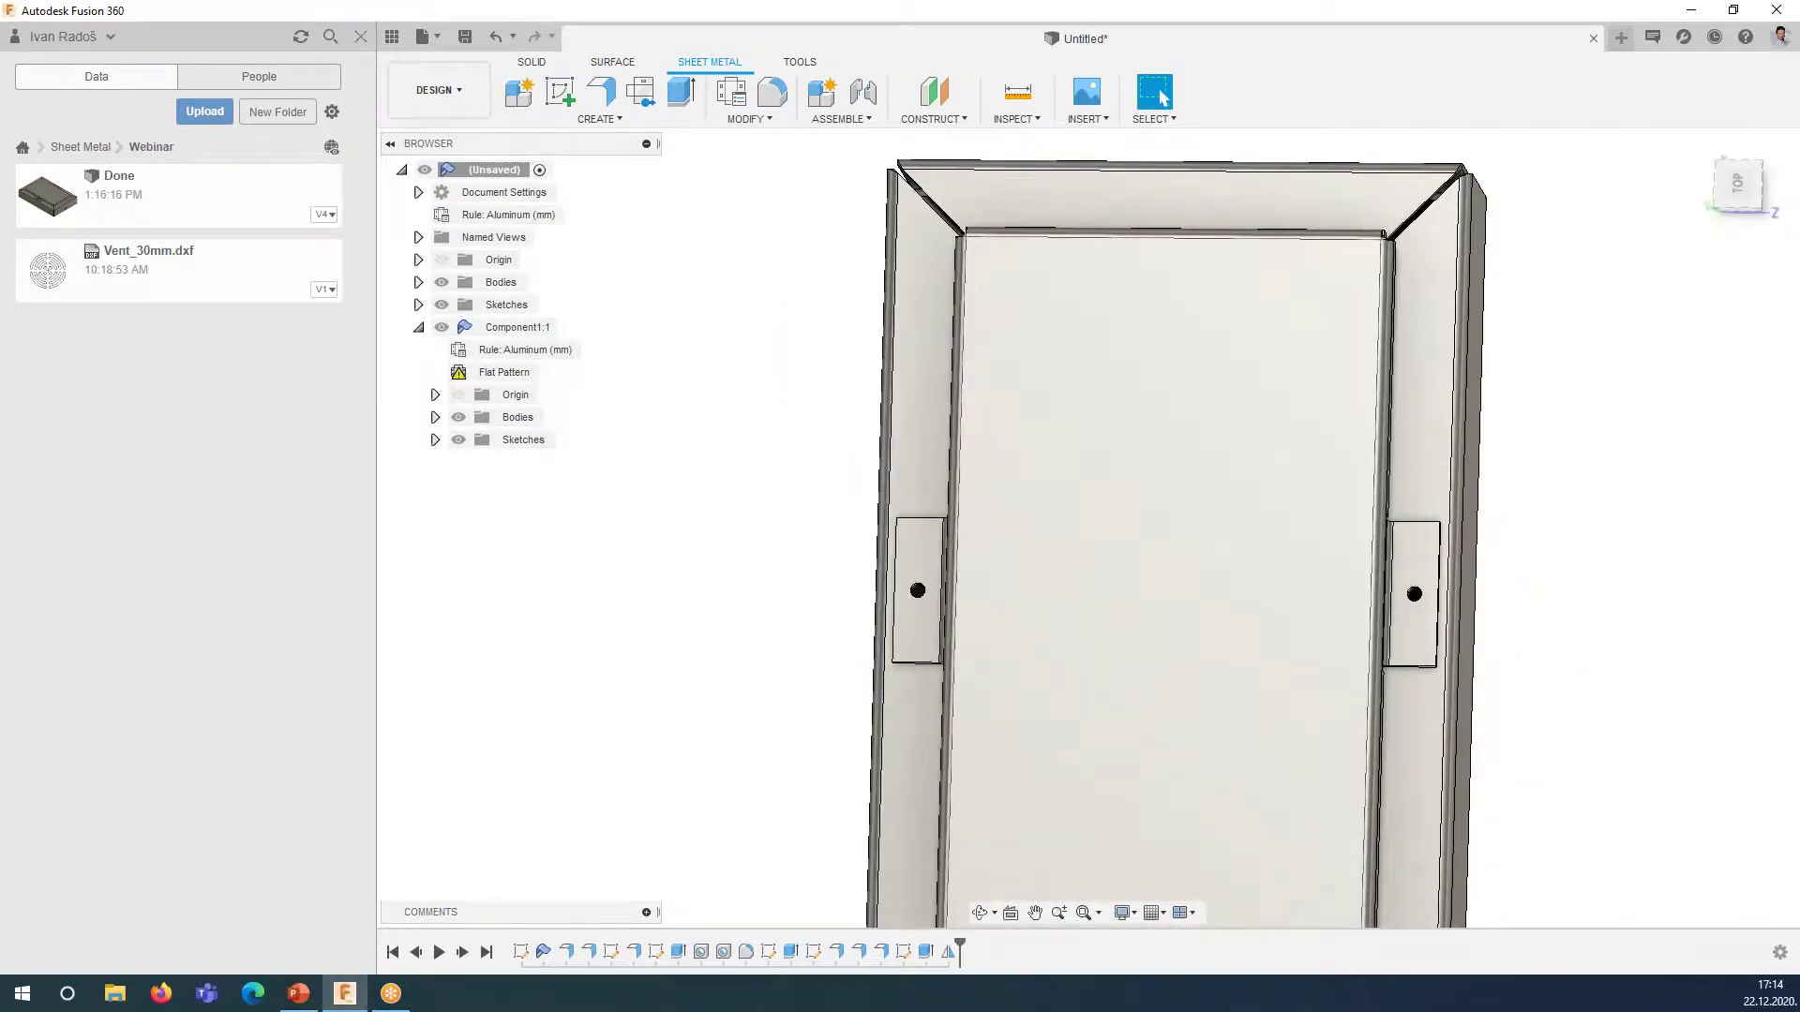
pyautogui.scroll(-2, 1178, 507)
pyautogui.moveTo(956, 515); pyautogui.dragTo(1078, 636, button='middle')
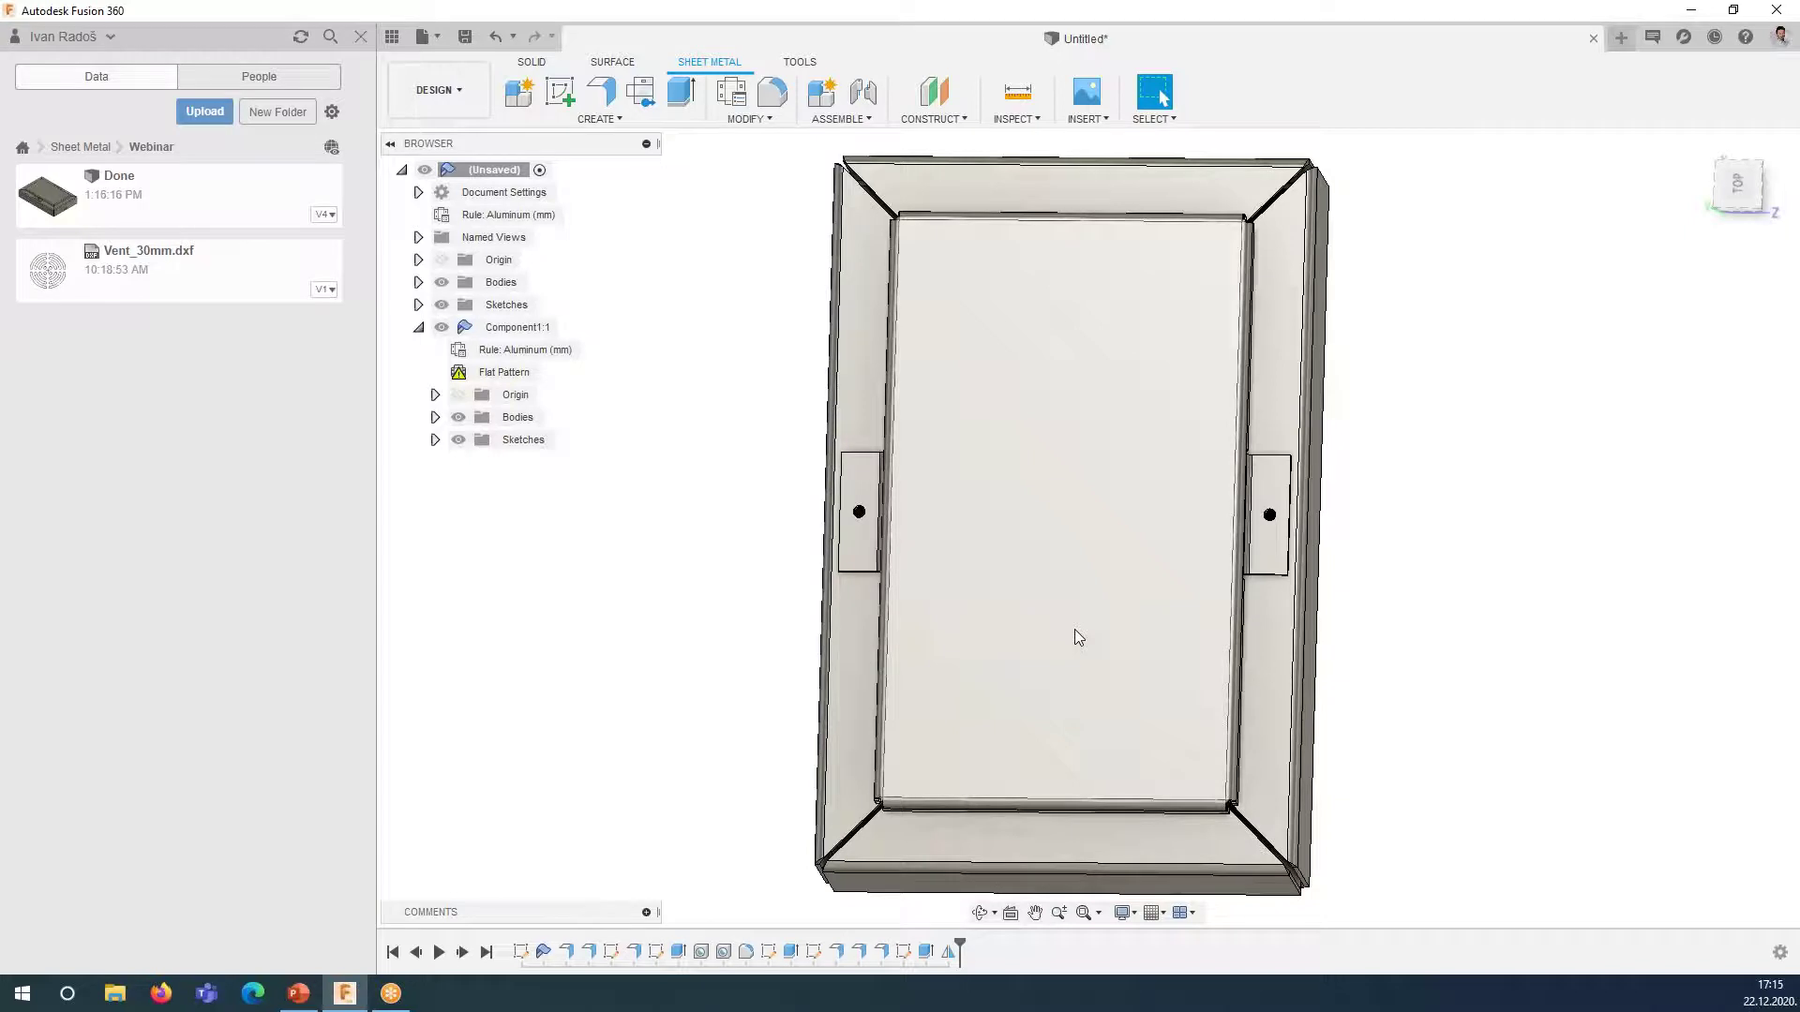
pyautogui.keyDown('shift'); pyautogui.moveTo(1074, 637); pyautogui.dragTo(1027, 712, button='middle'); pyautogui.keyUp('shift')
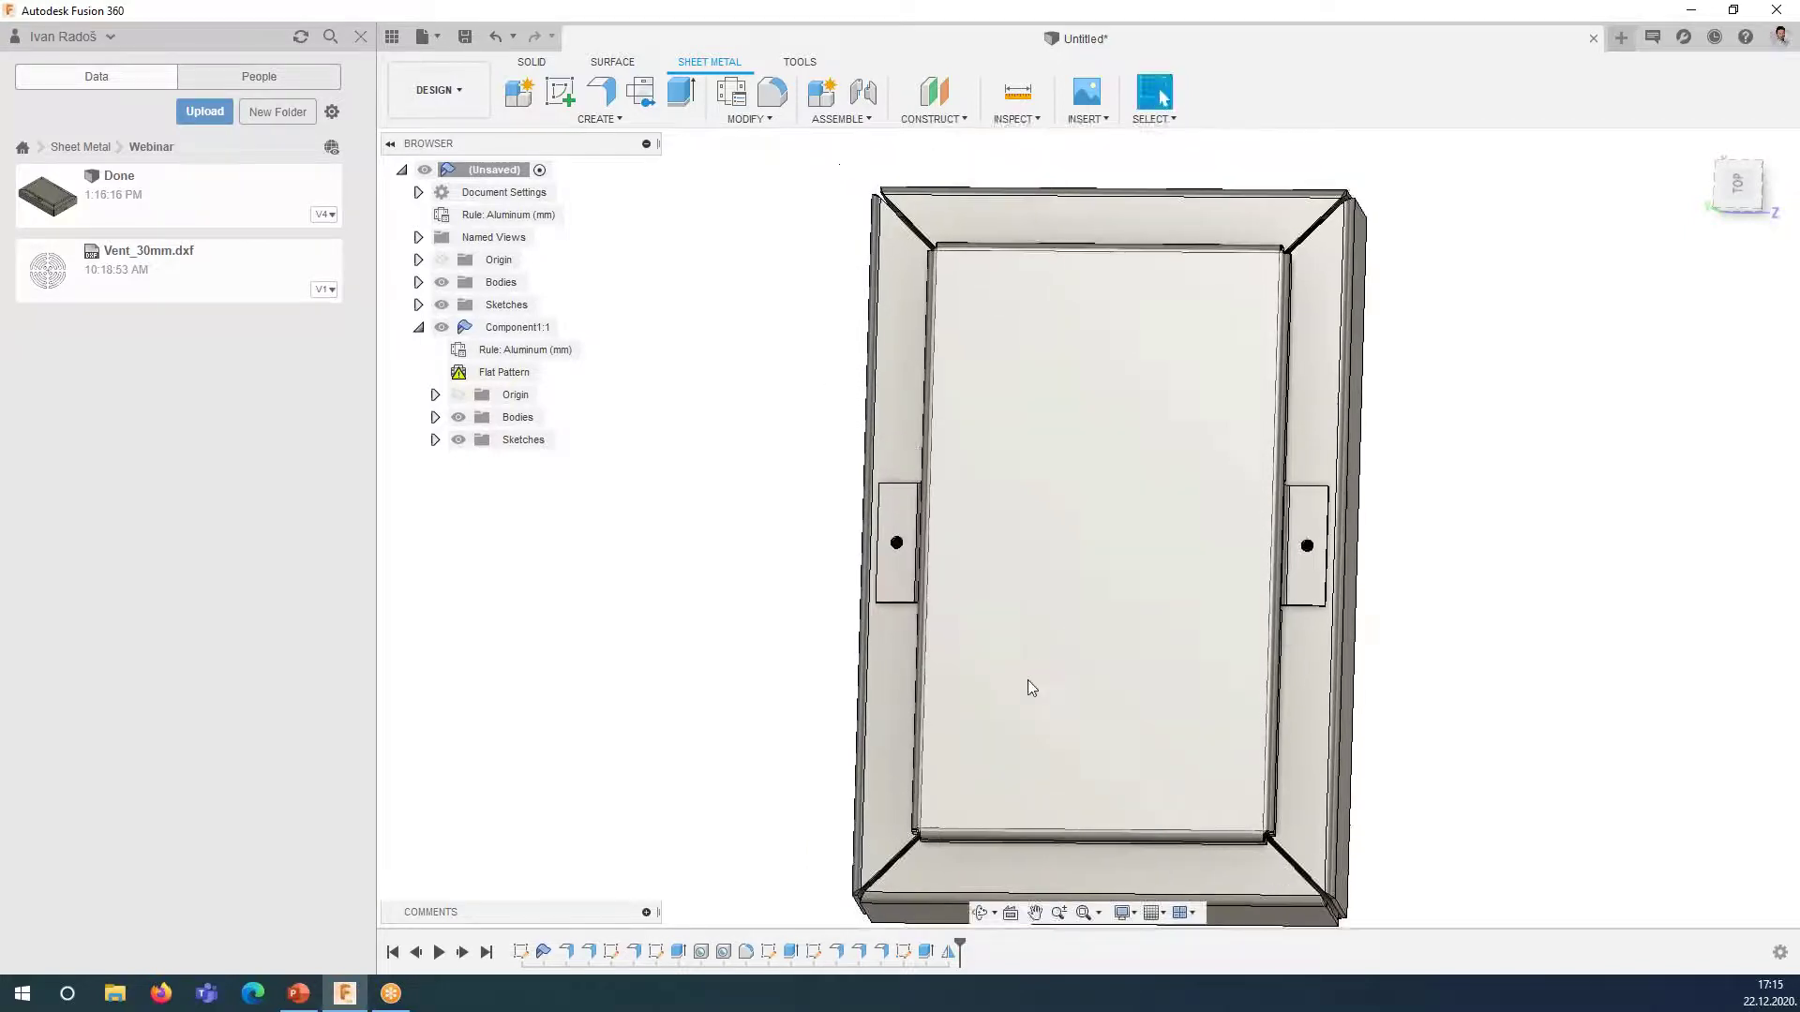
pyautogui.click(1162, 98)
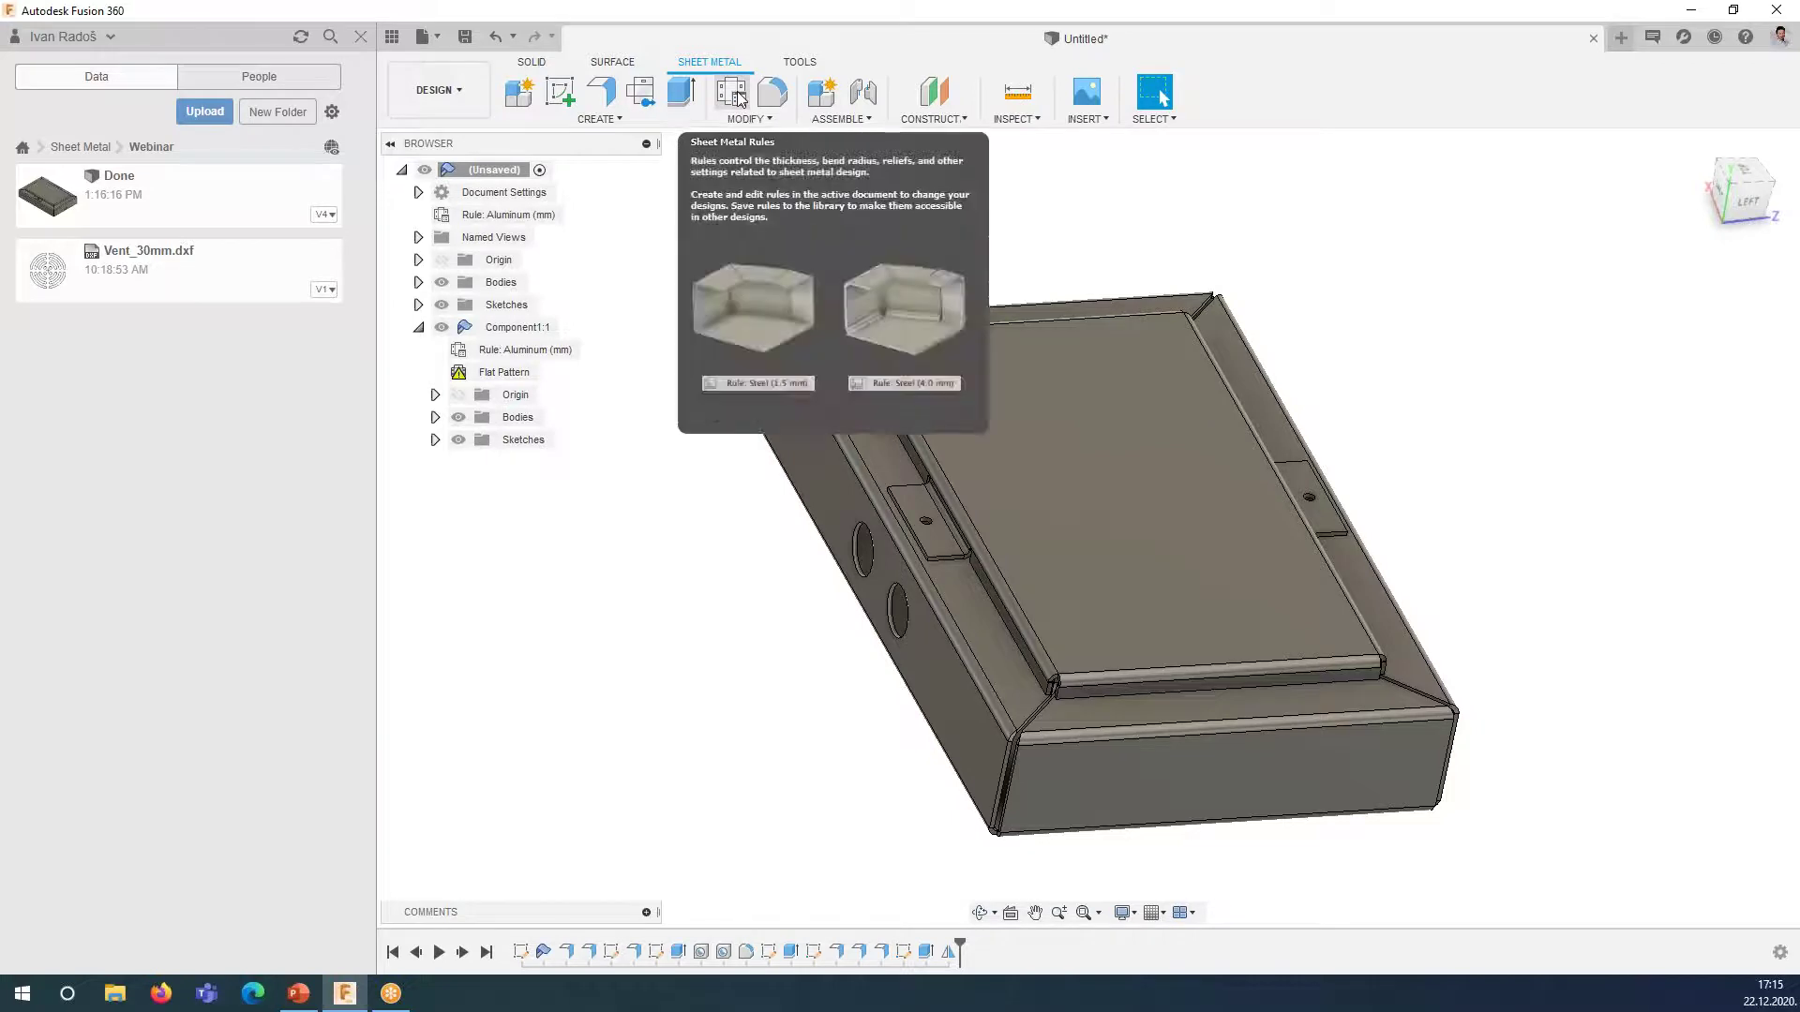
# - Unfold the lid into a flat pattern with its top face as the stationary face
pyautogui.click(656, 98)
pyautogui.click(1165, 450)
pyautogui.click(1691, 314)
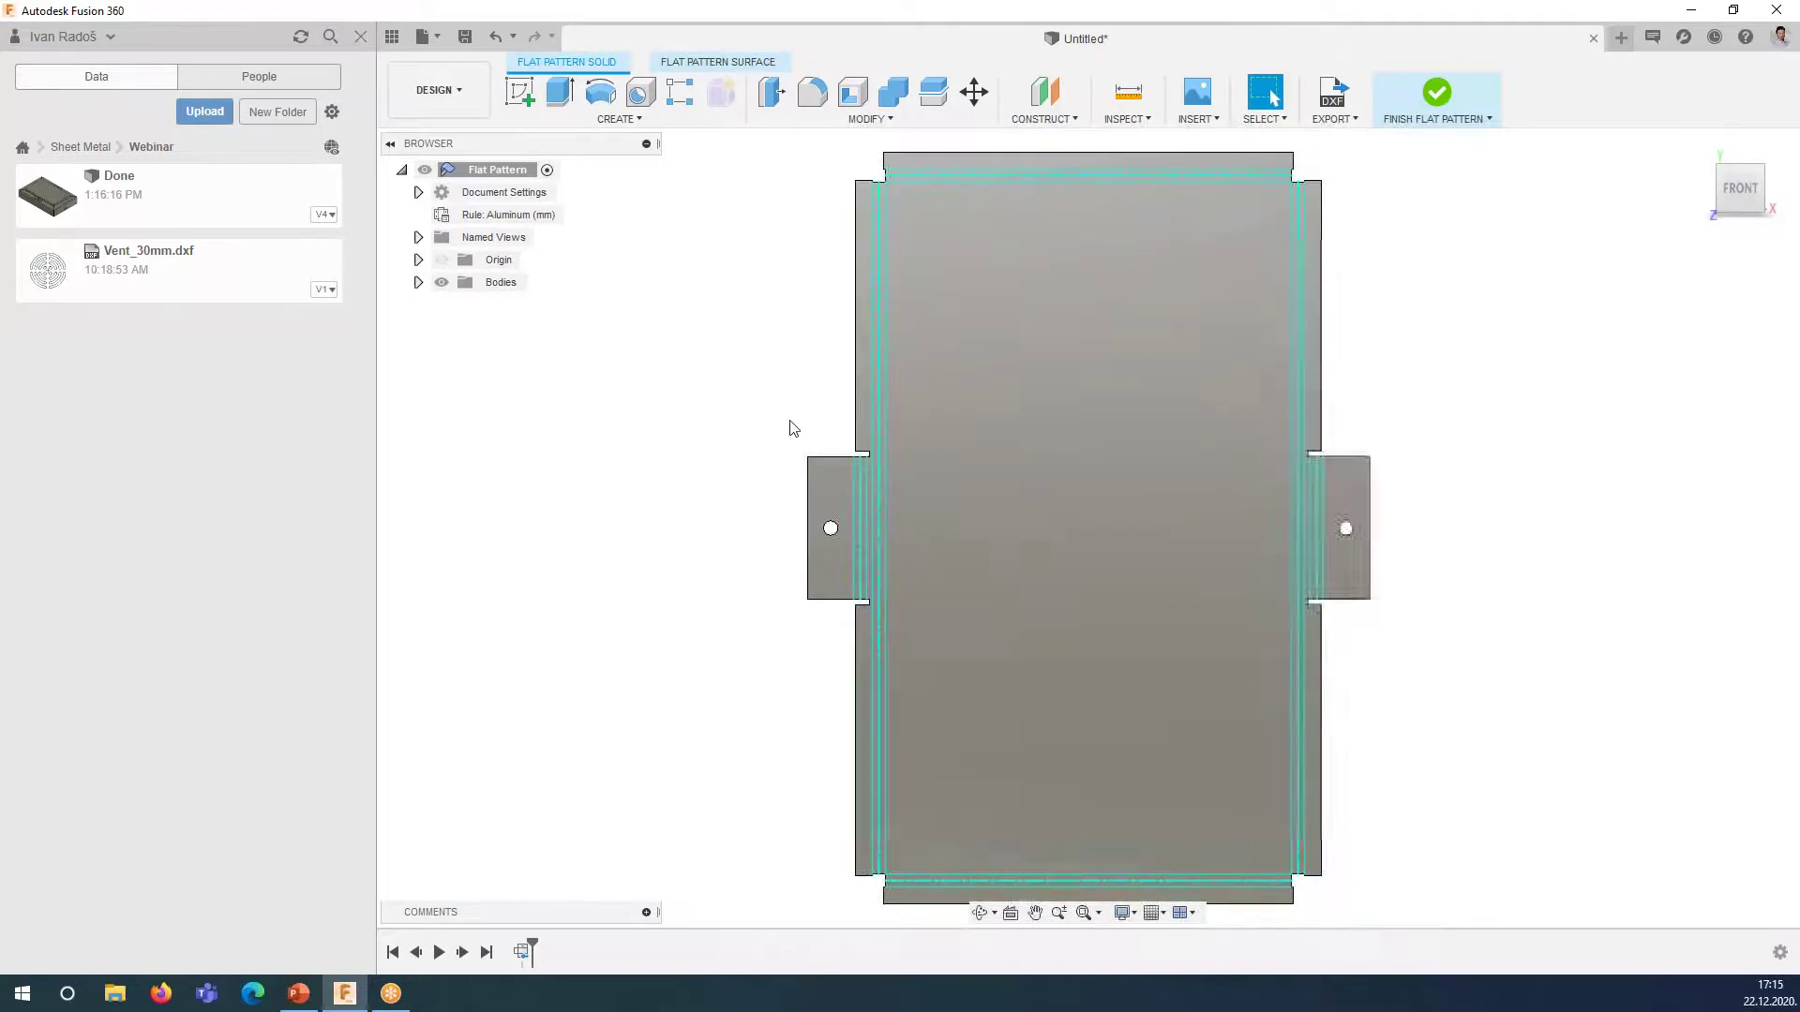
pyautogui.scroll(3, 787, 422)
pyautogui.moveTo(731, 150)
pyautogui.mouseDown(button='middle')
pyautogui.moveTo(724, 223)
pyautogui.moveTo(787, 337)
pyautogui.mouseUp(button='middle')
pyautogui.scroll(-2, 703, 239)
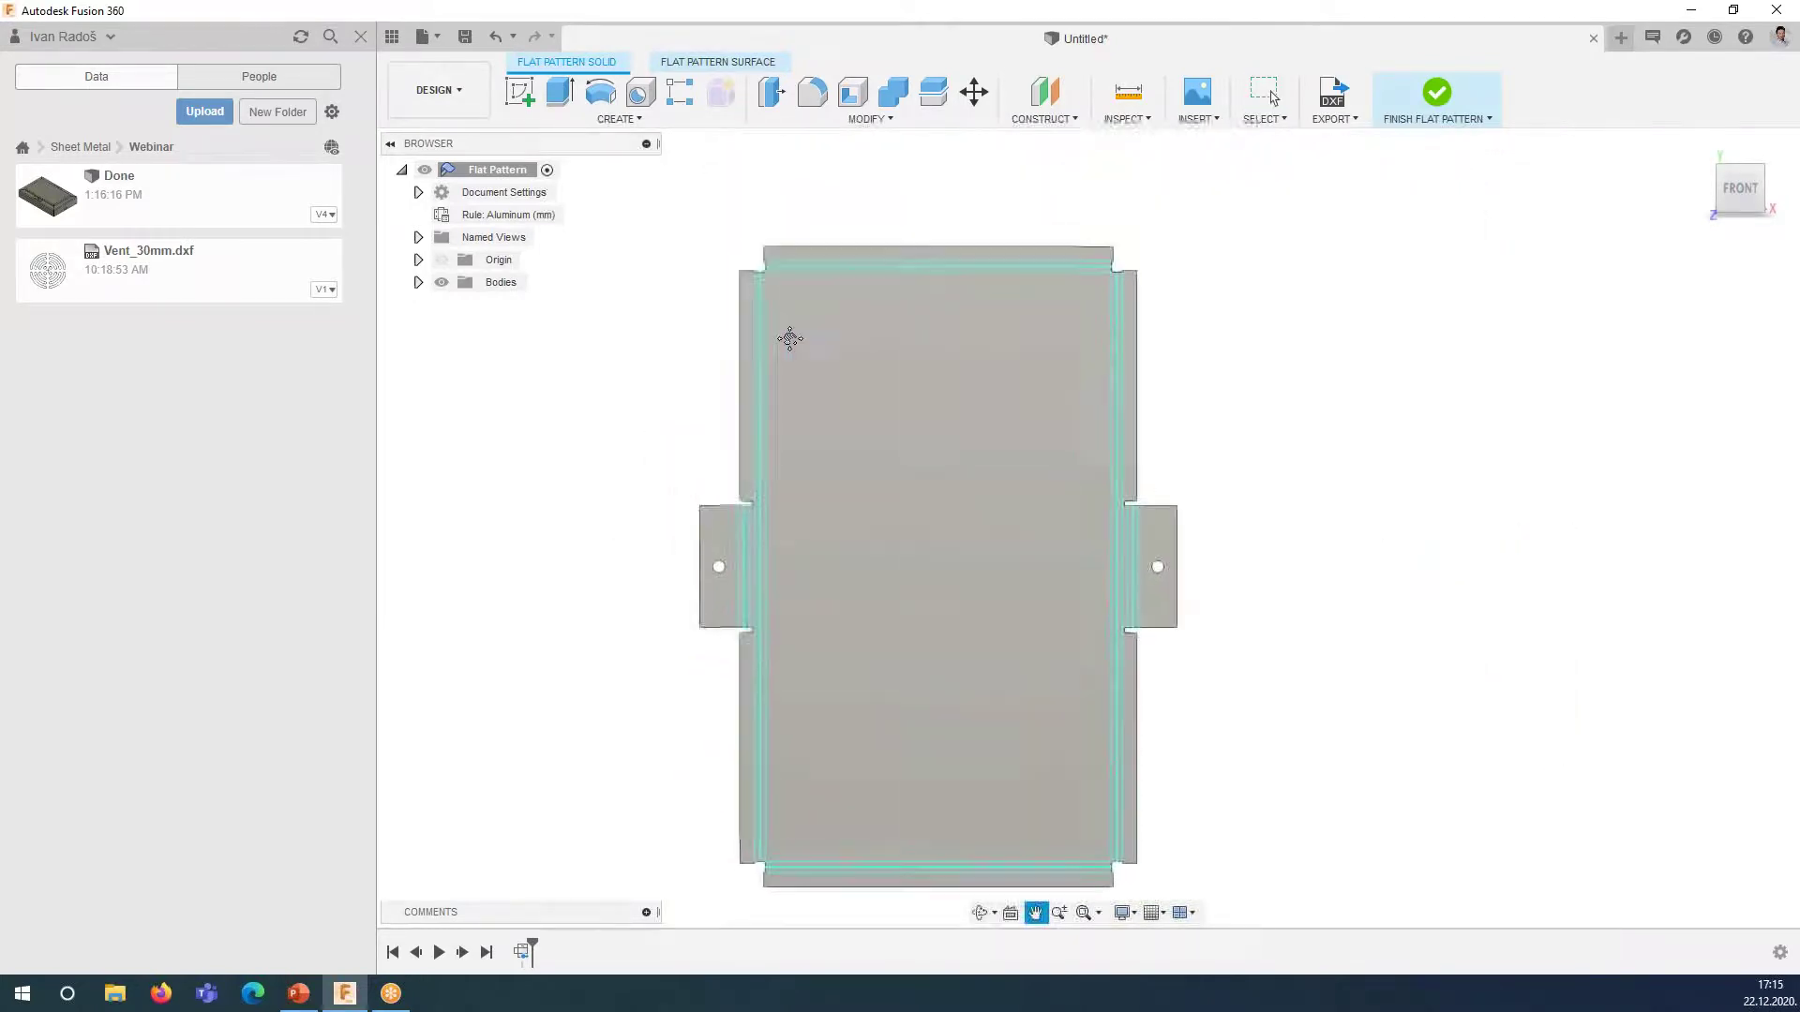
pyautogui.scroll(2, 825, 309)
pyautogui.scroll(4, 881, 258)
pyautogui.keyDown('shift'); pyautogui.moveTo(881, 258); pyautogui.dragTo(891, 193, button='middle'); pyautogui.keyUp('shift')
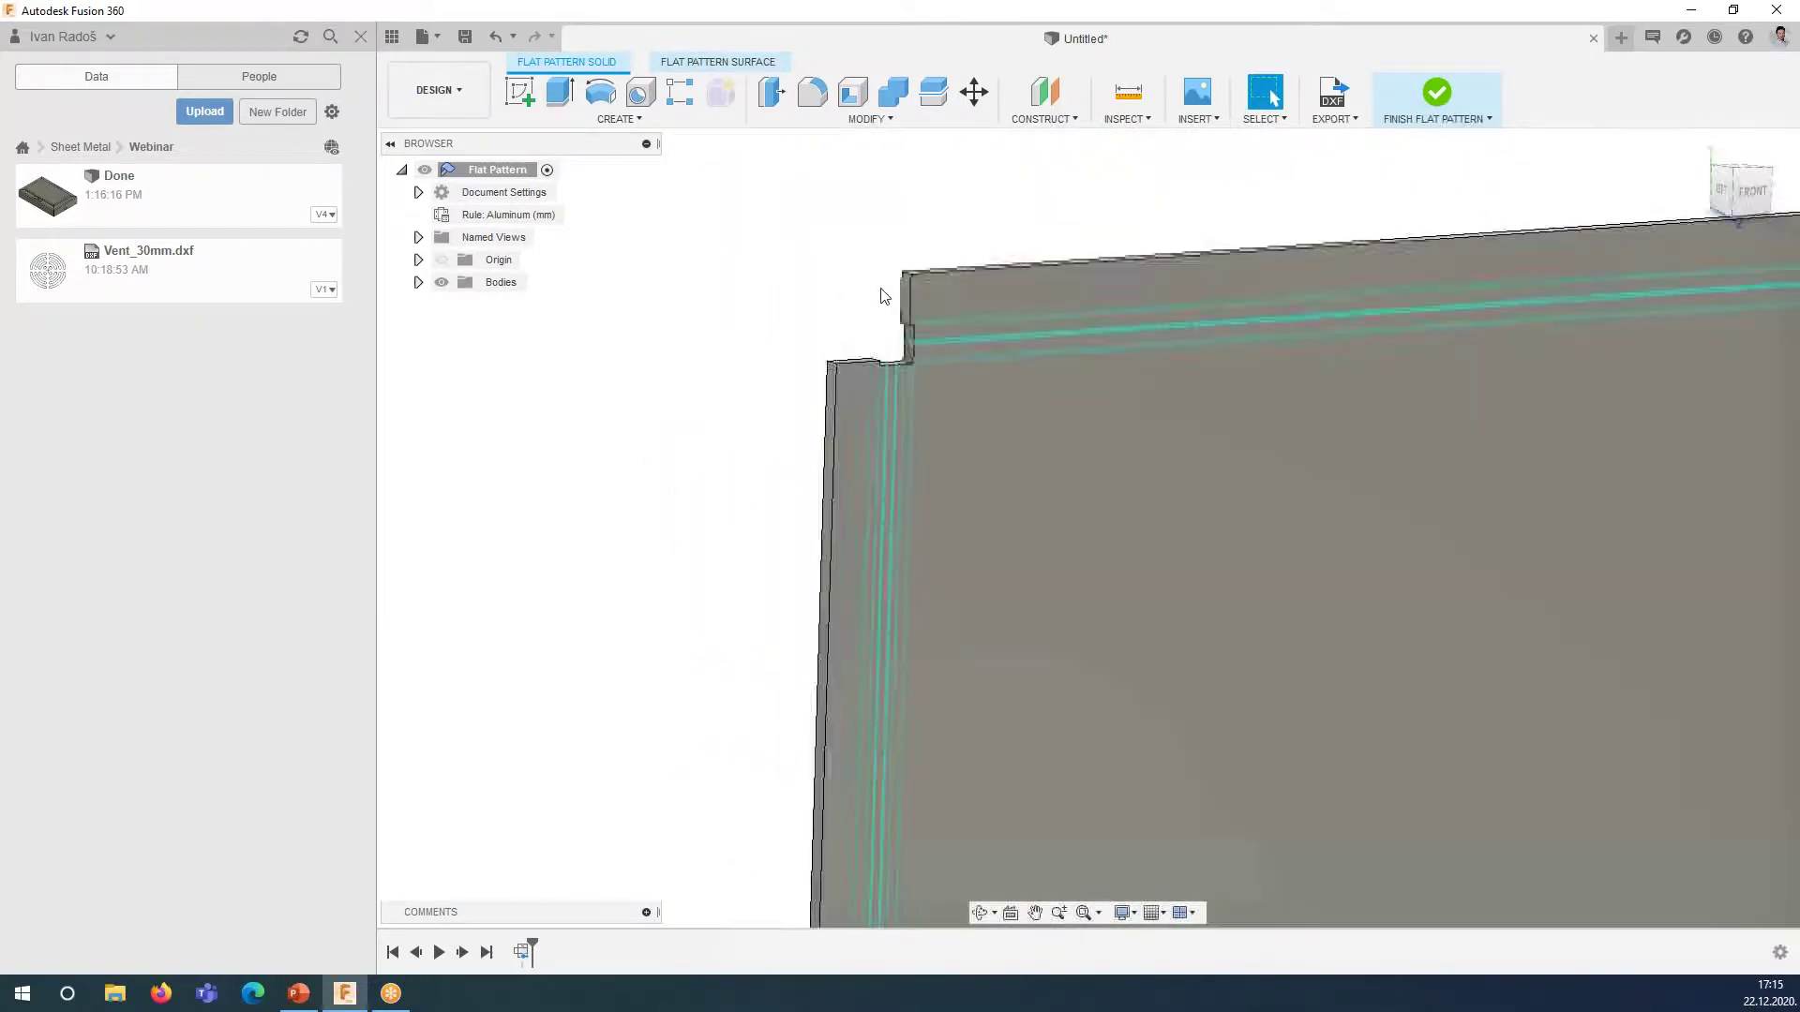
# - Select the top notch corner edge and the lower step edge for a 1 mm fillet
pyautogui.click(812, 92)
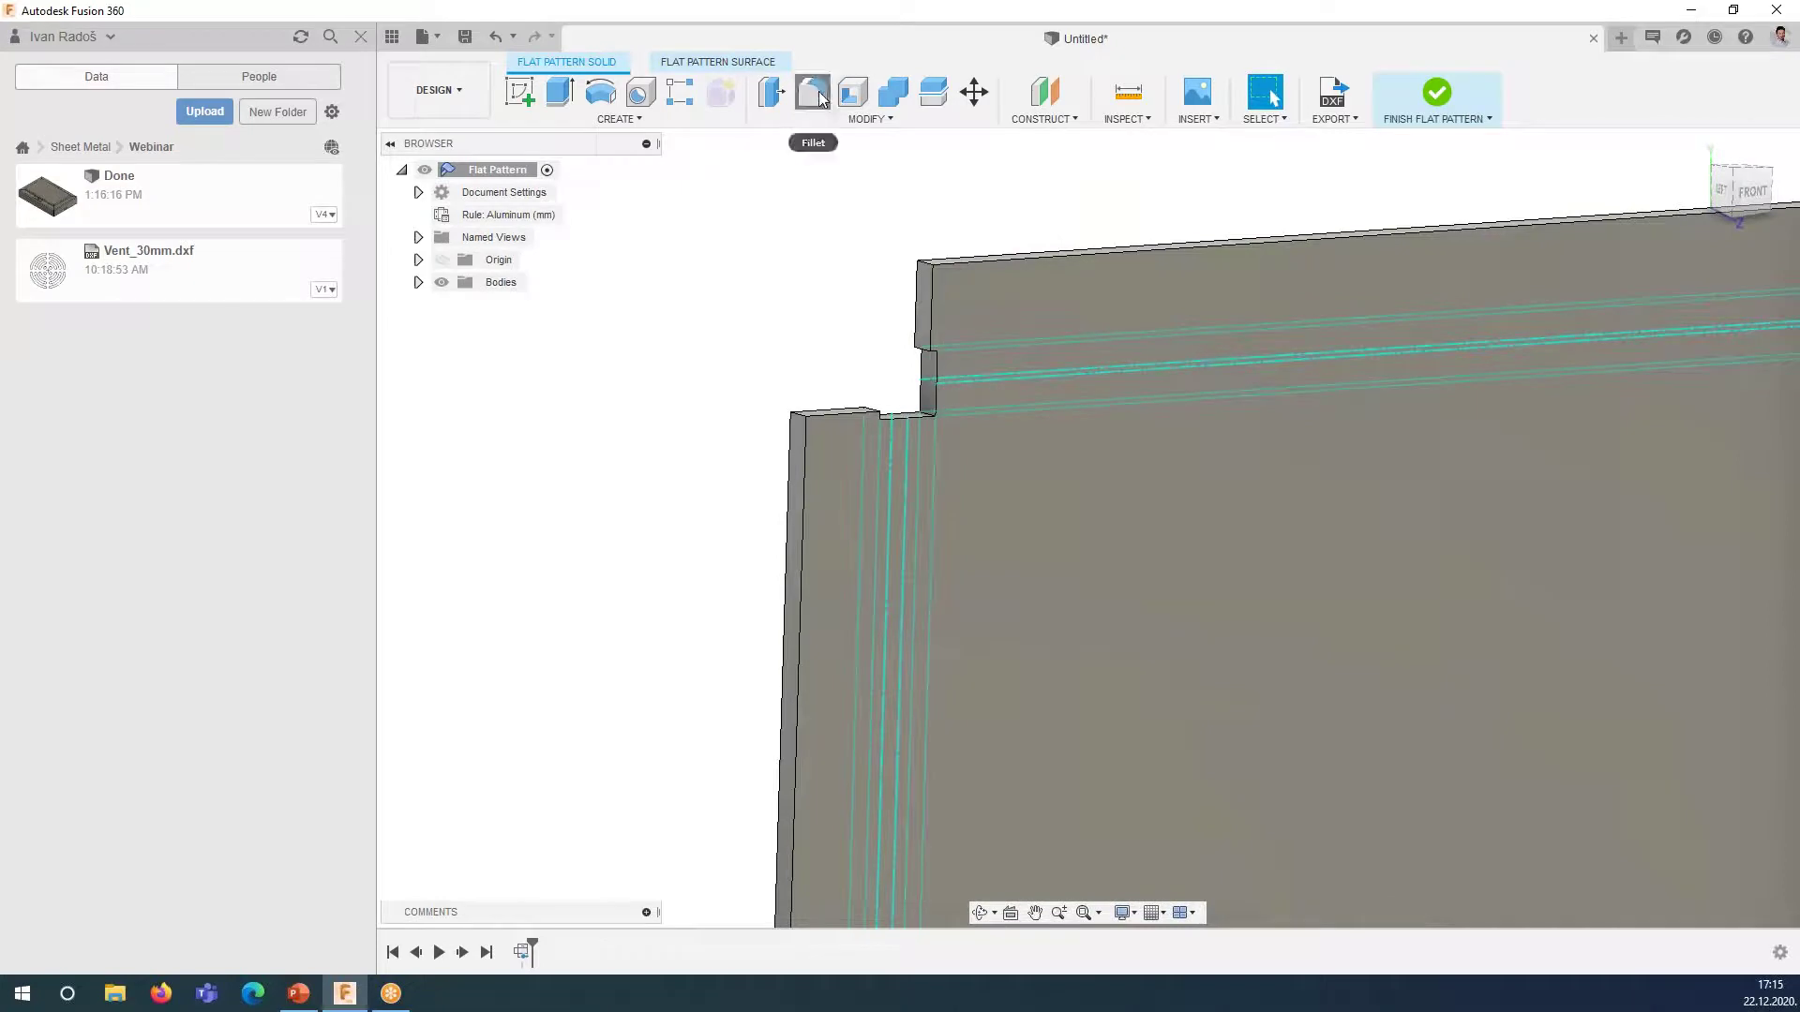
pyautogui.scroll(1, 942, 263)
pyautogui.scroll(2, 942, 264)
pyautogui.click(942, 263)
pyautogui.scroll(1, 714, 540)
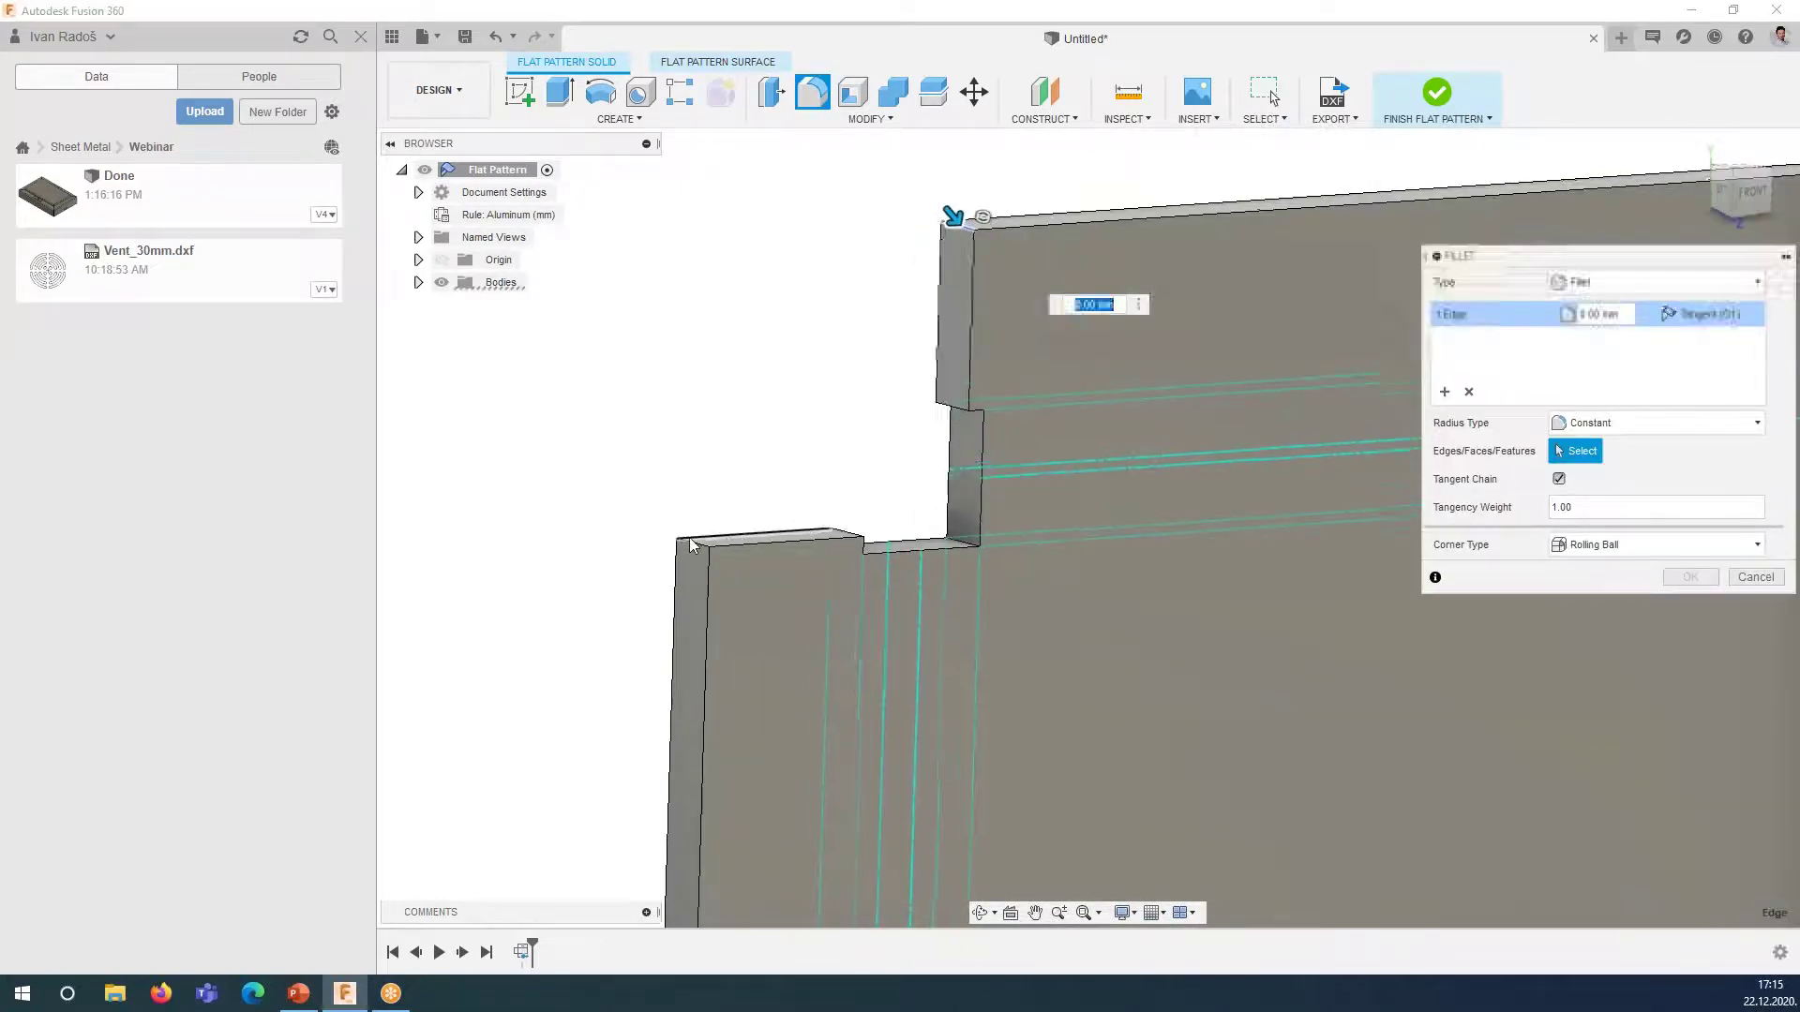
pyautogui.scroll(2, 714, 540)
pyautogui.click(714, 540)
pyautogui.scroll(-2, 715, 540)
pyautogui.write('1')
pyautogui.press('Return')
# - Apply the 1 mm fillets and return from the flat pattern to the folded model
pyautogui.scroll(-3, 731, 473)
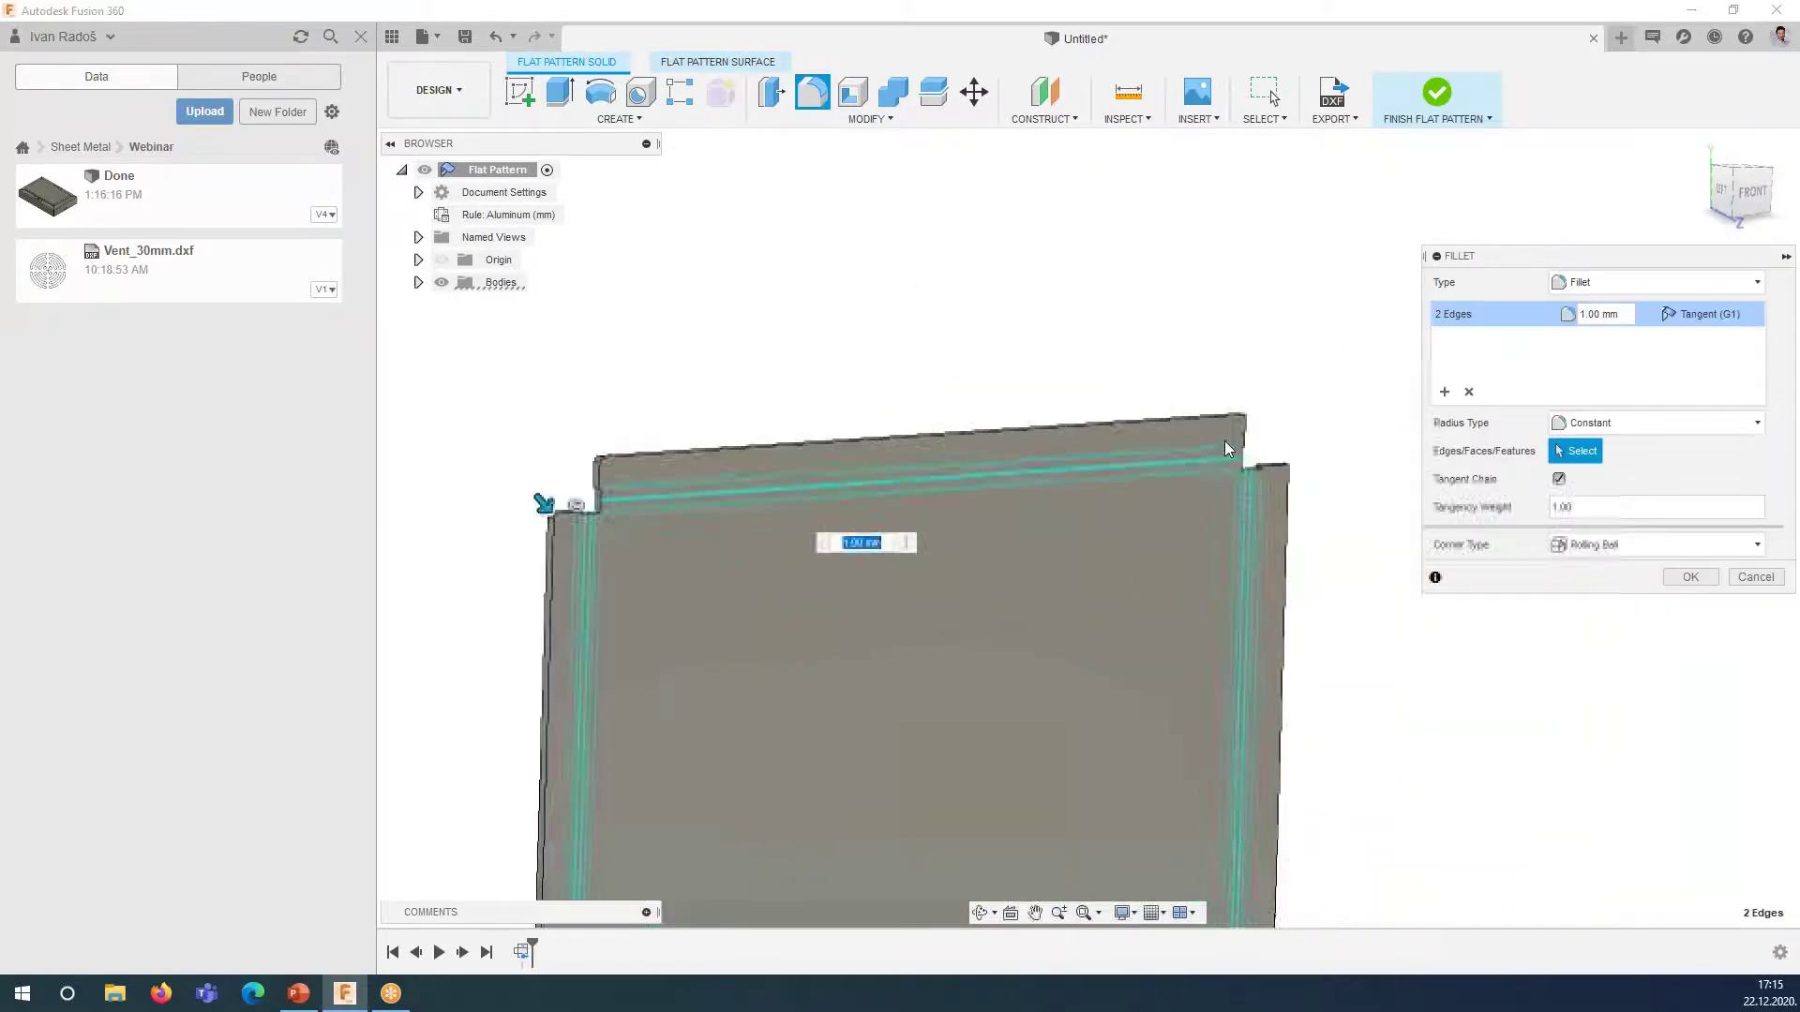
pyautogui.scroll(3, 1285, 410)
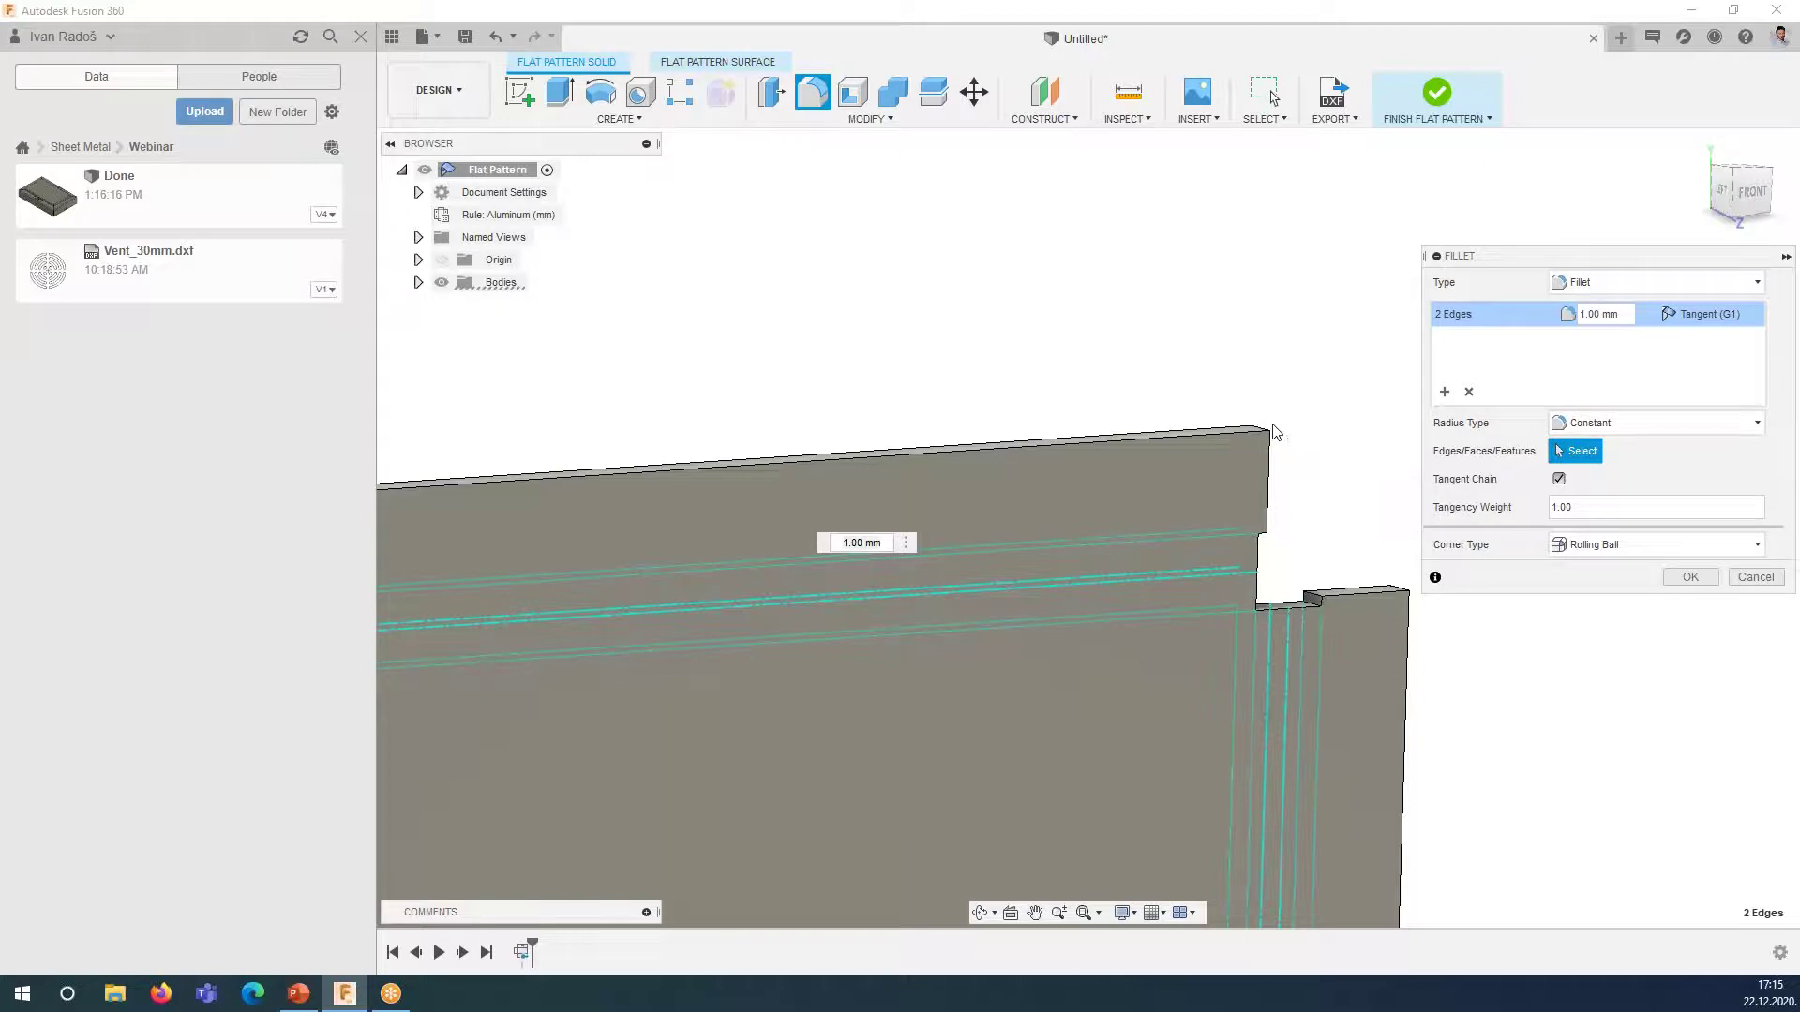
pyautogui.click(1444, 392)
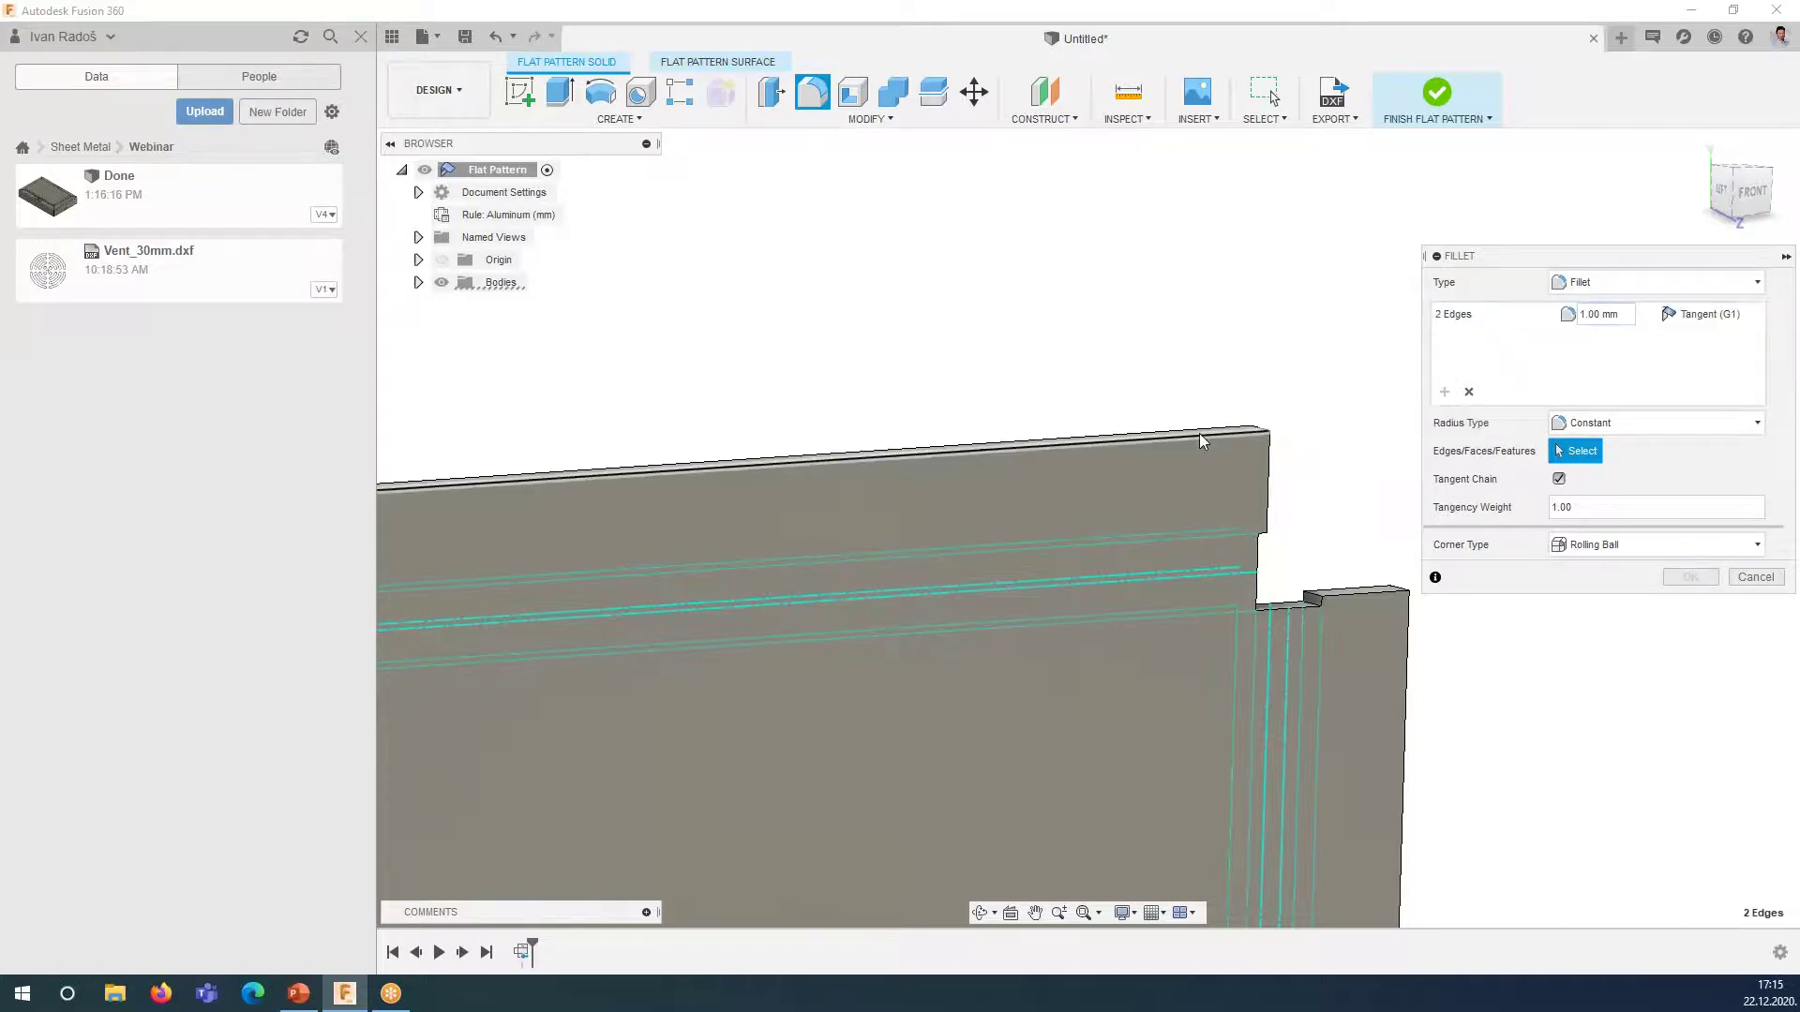
pyautogui.moveTo(1160, 466); pyautogui.dragTo(928, 474, button='middle')
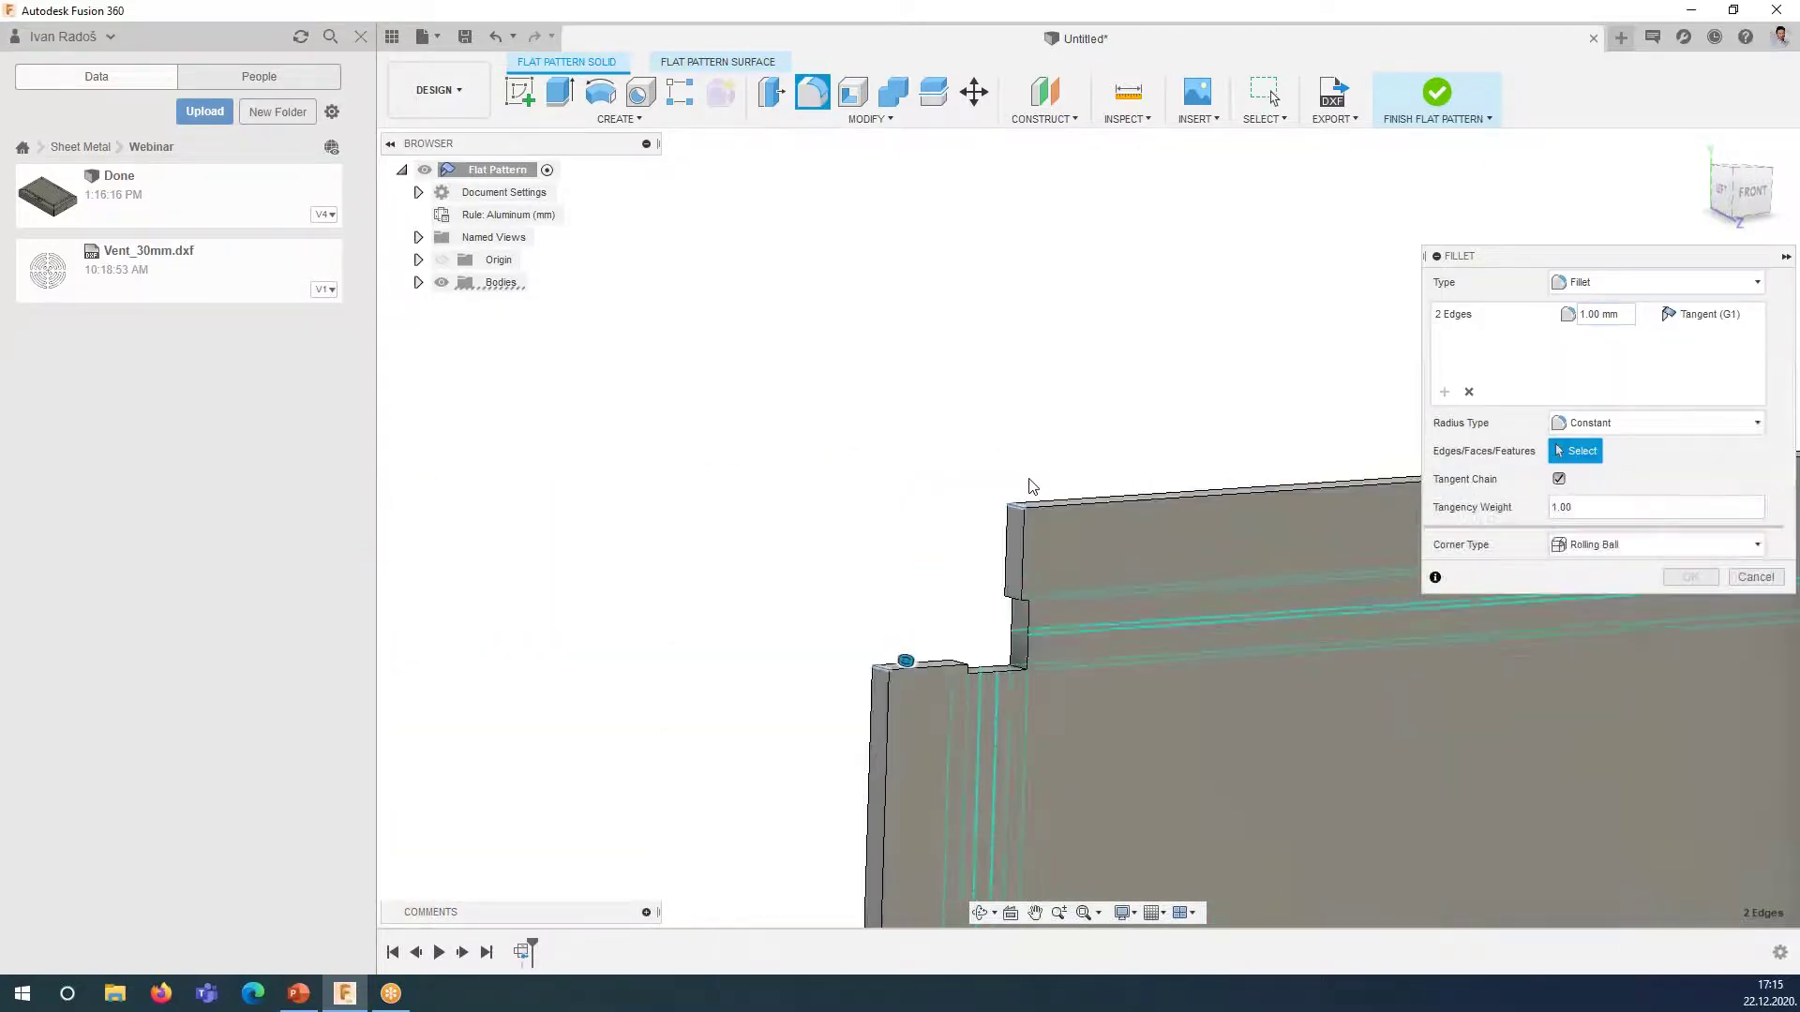
pyautogui.moveTo(902, 731)
pyautogui.mouseDown(button='middle')
pyautogui.moveTo(1285, 322)
pyautogui.moveTo(875, 462)
pyautogui.moveTo(898, 616)
pyautogui.mouseUp(button='middle')
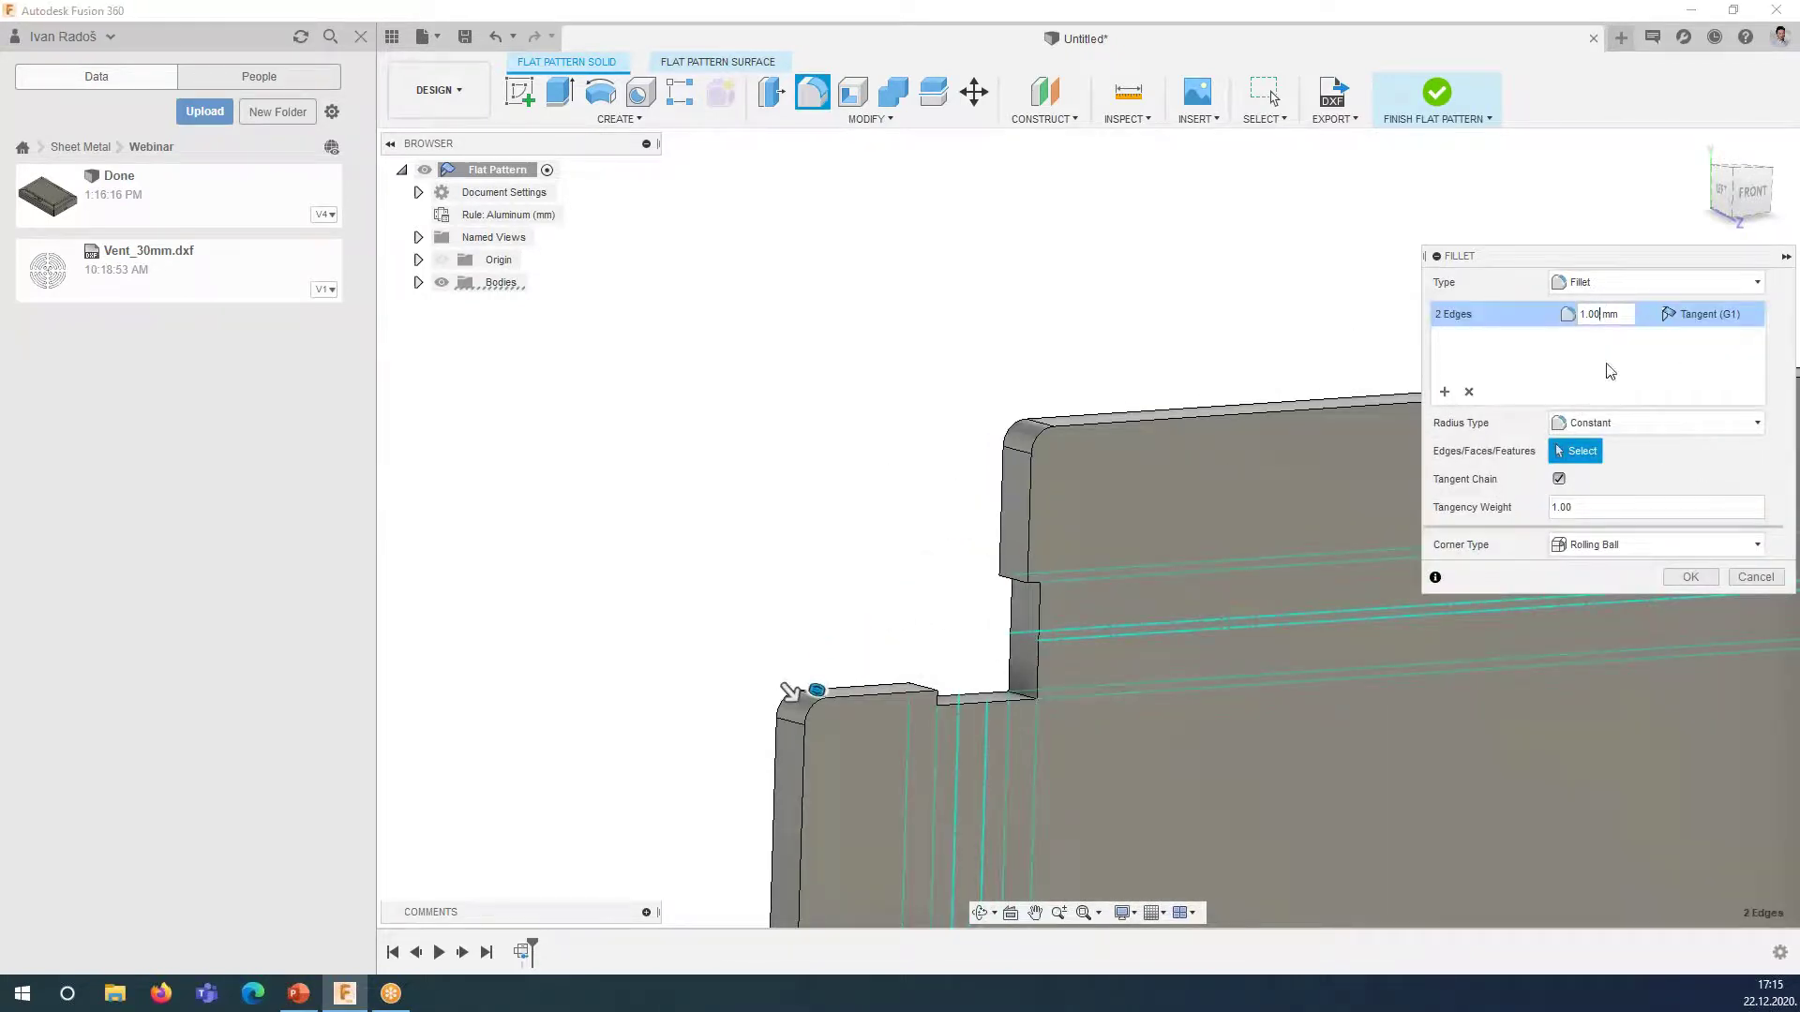
pyautogui.click(1690, 577)
pyautogui.scroll(-3, 1048, 457)
pyautogui.scroll(-3, 1049, 458)
pyautogui.click(1450, 116)
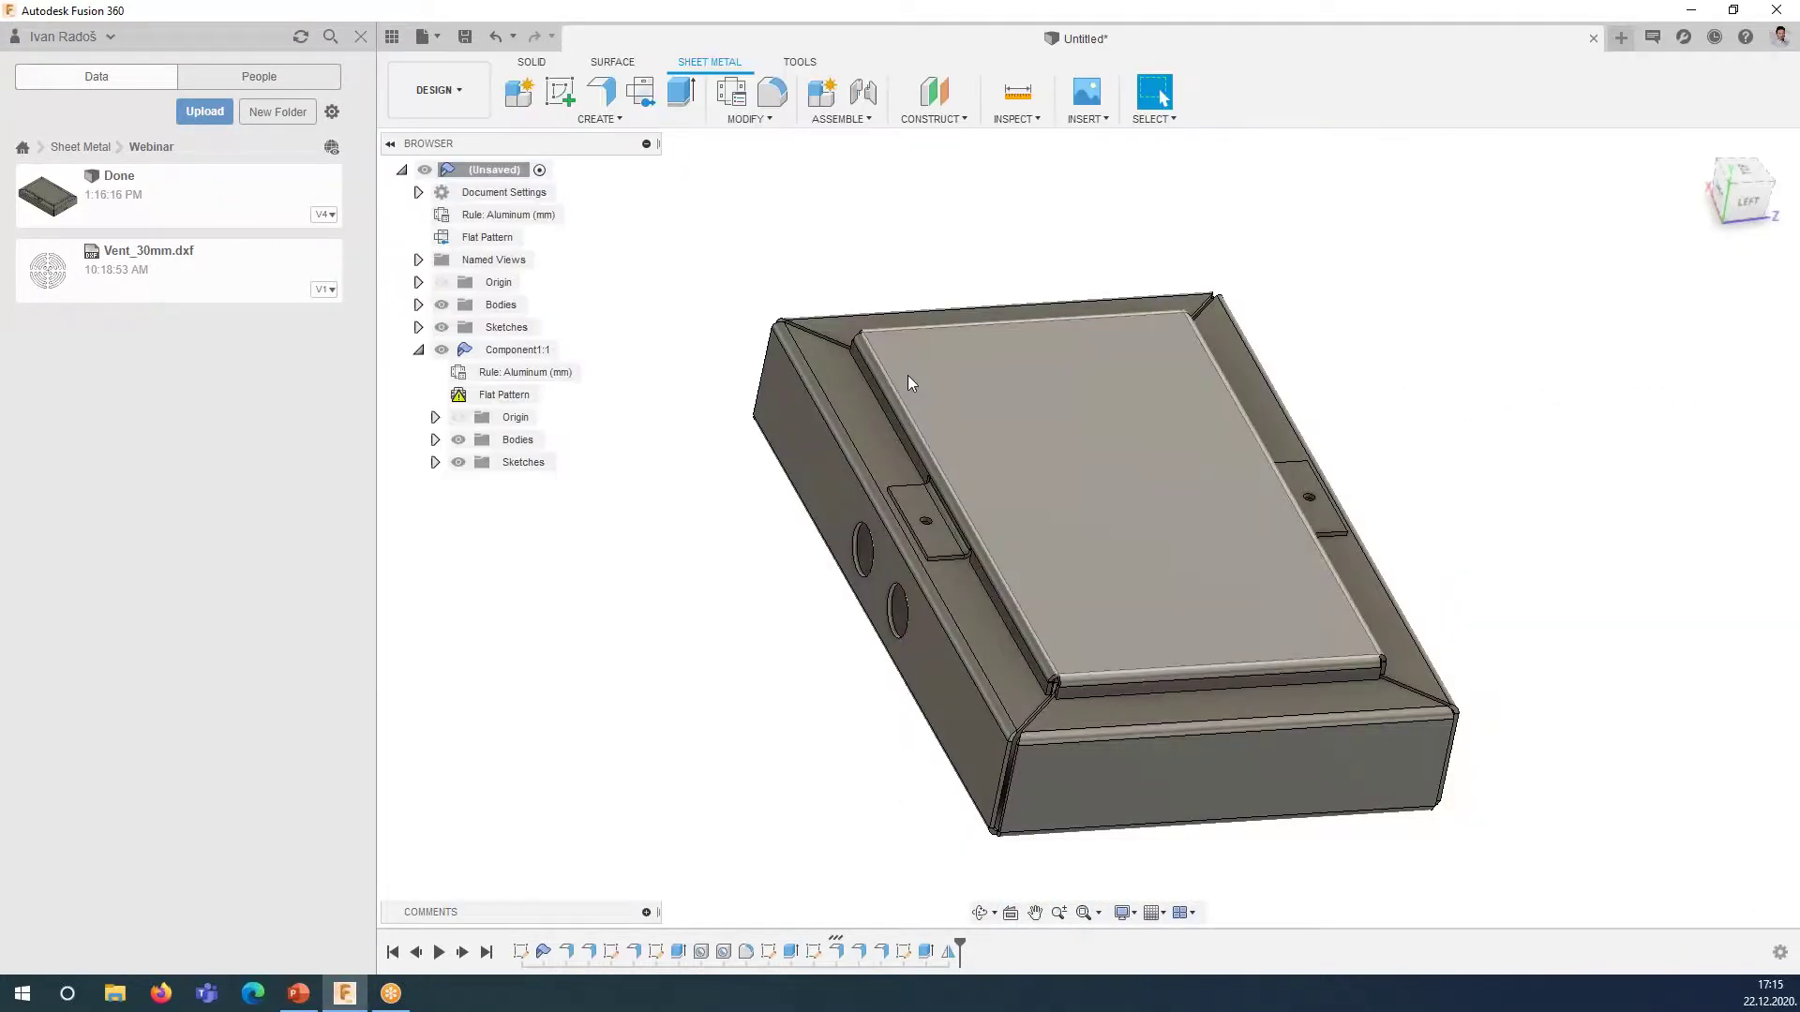
pyautogui.scroll(-3, 937, 439)
pyautogui.moveTo(937, 439)
pyautogui.keyDown('shift'); pyautogui.mouseDown(button='middle')
pyautogui.moveTo(1200, 515)
pyautogui.moveTo(1205, 547)
pyautogui.moveTo(892, 450)
pyautogui.moveTo(1201, 595)
pyautogui.moveTo(1176, 766)
pyautogui.moveTo(1055, 433)
pyautogui.mouseUp(button='middle'); pyautogui.keyUp('shift')
pyautogui.scroll(5, 1200, 514)
pyautogui.scroll(3, 1166, 570)
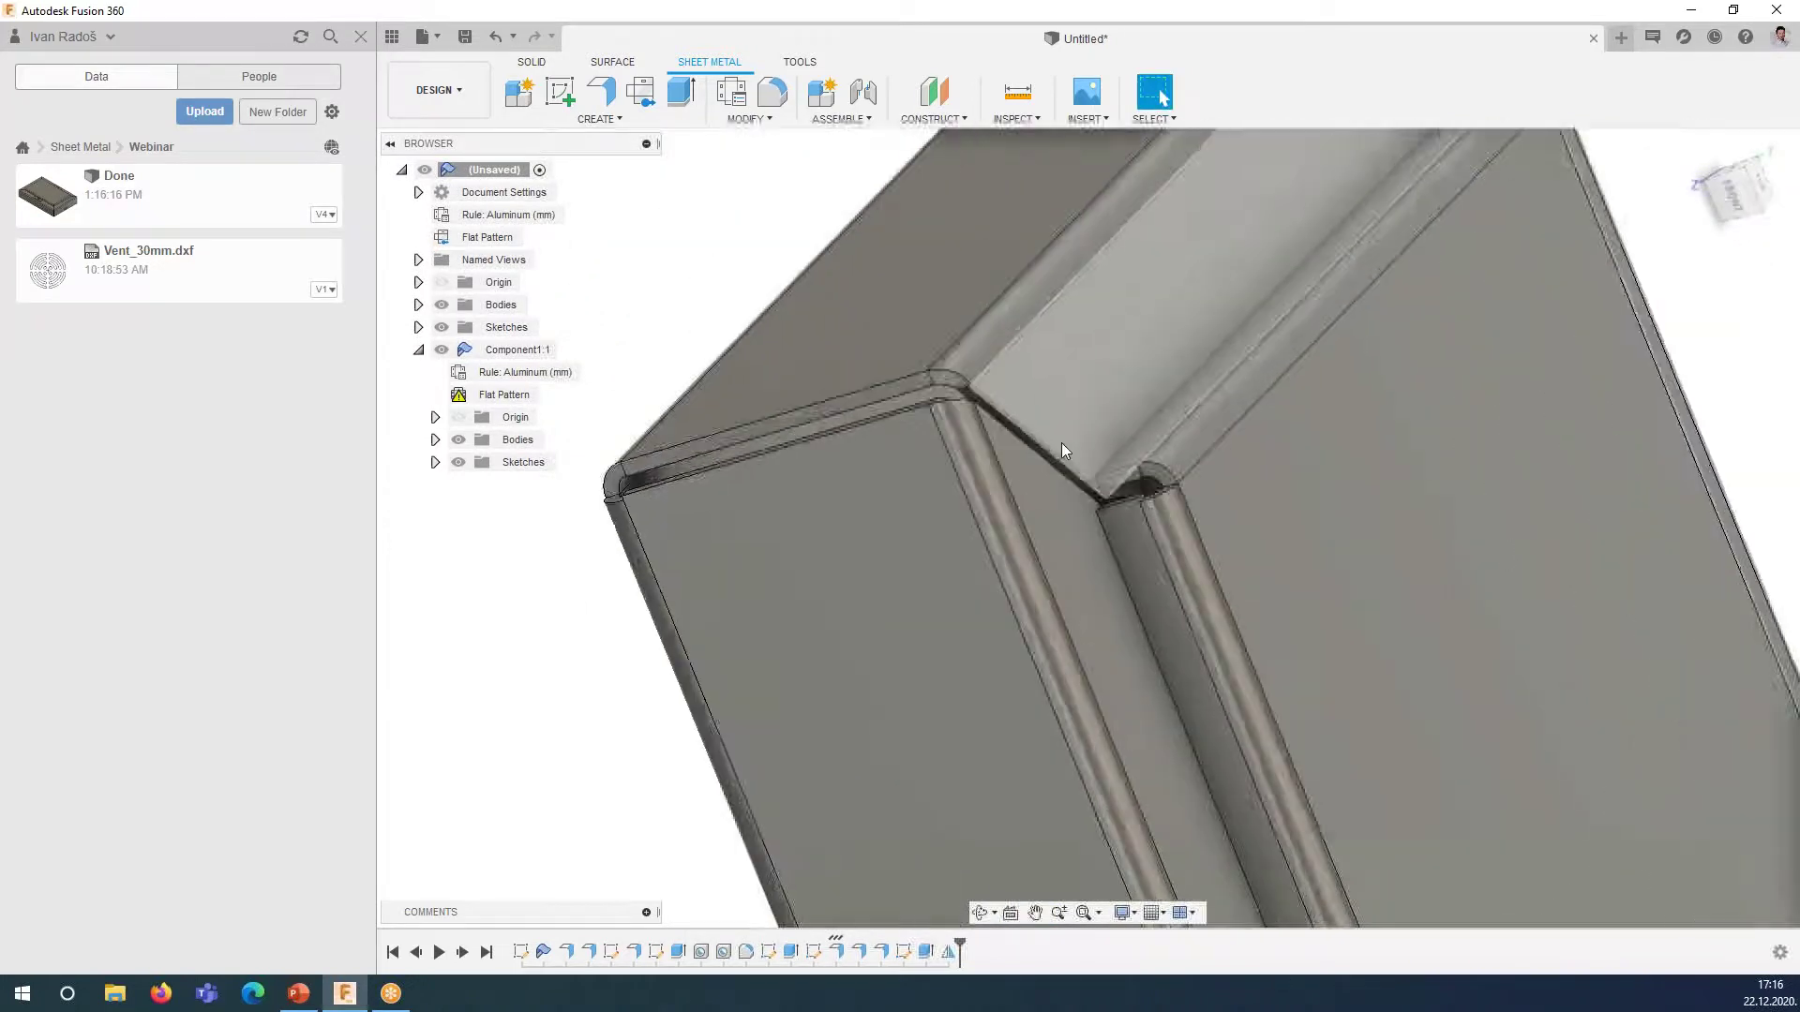
pyautogui.scroll(-2, 1055, 433)
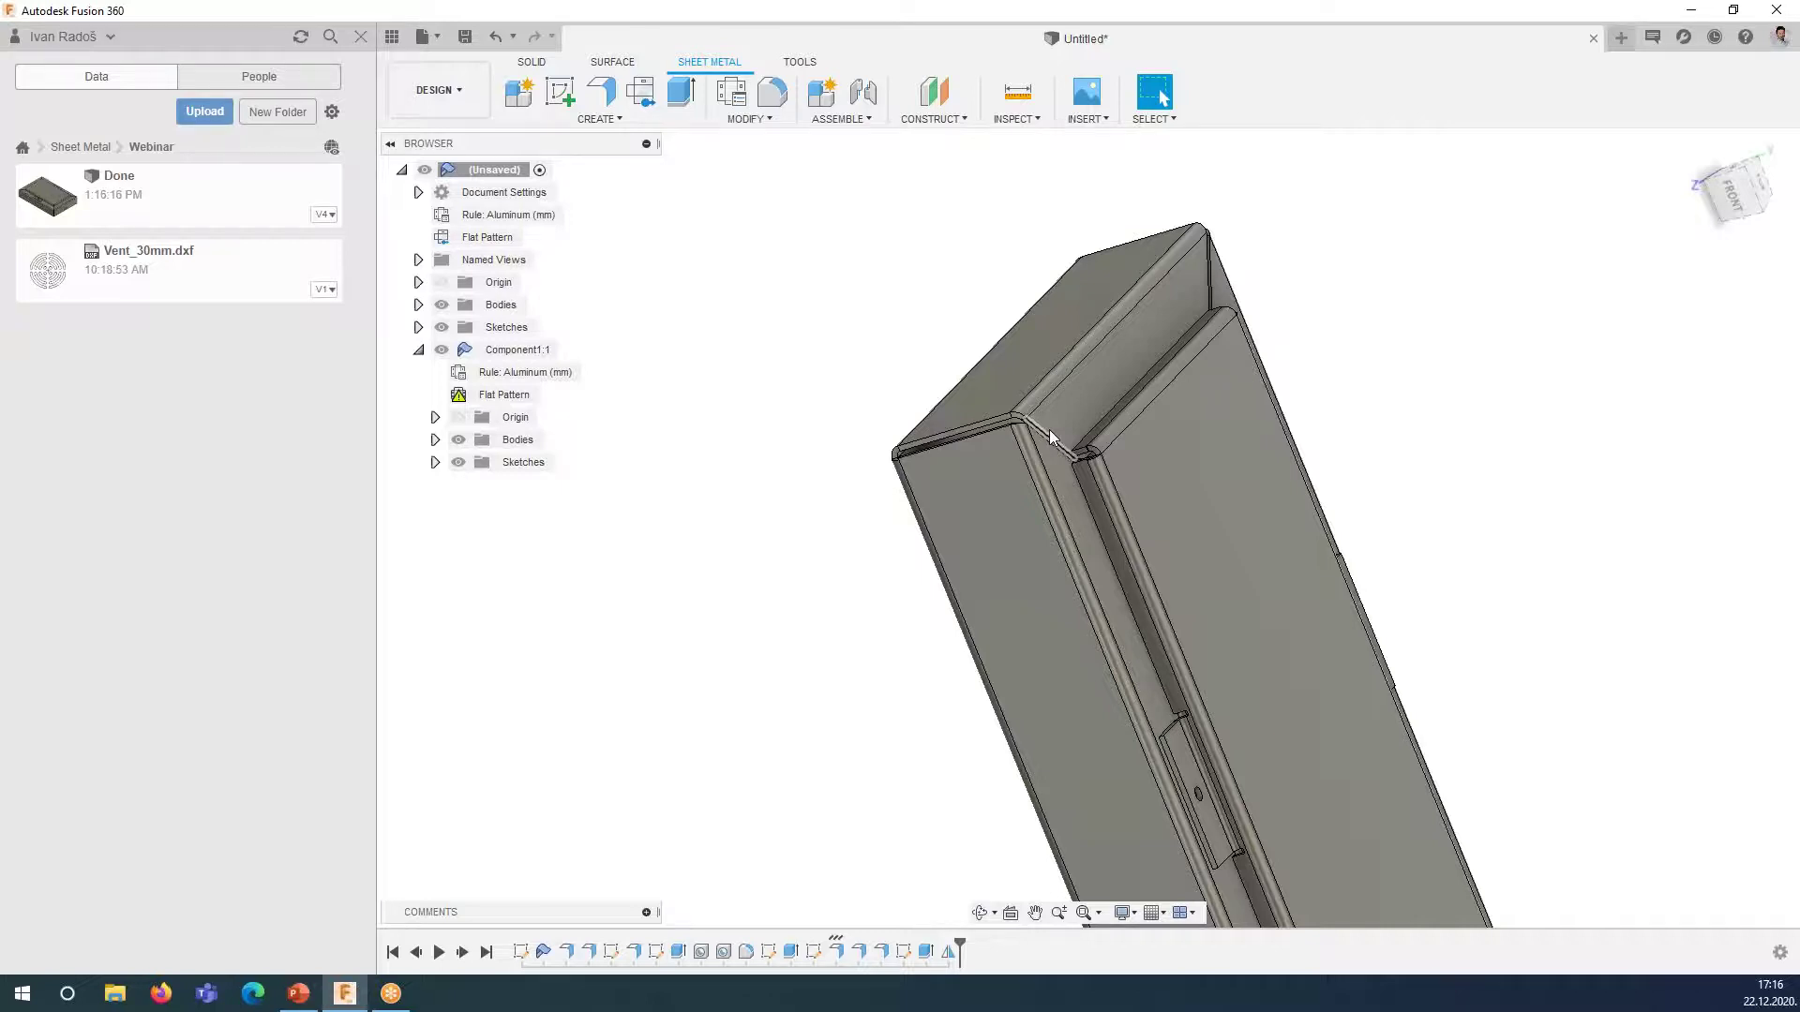
pyautogui.keyDown('shift'); pyautogui.moveTo(1049, 429); pyautogui.dragTo(1003, 487, button='middle'); pyautogui.keyUp('shift')
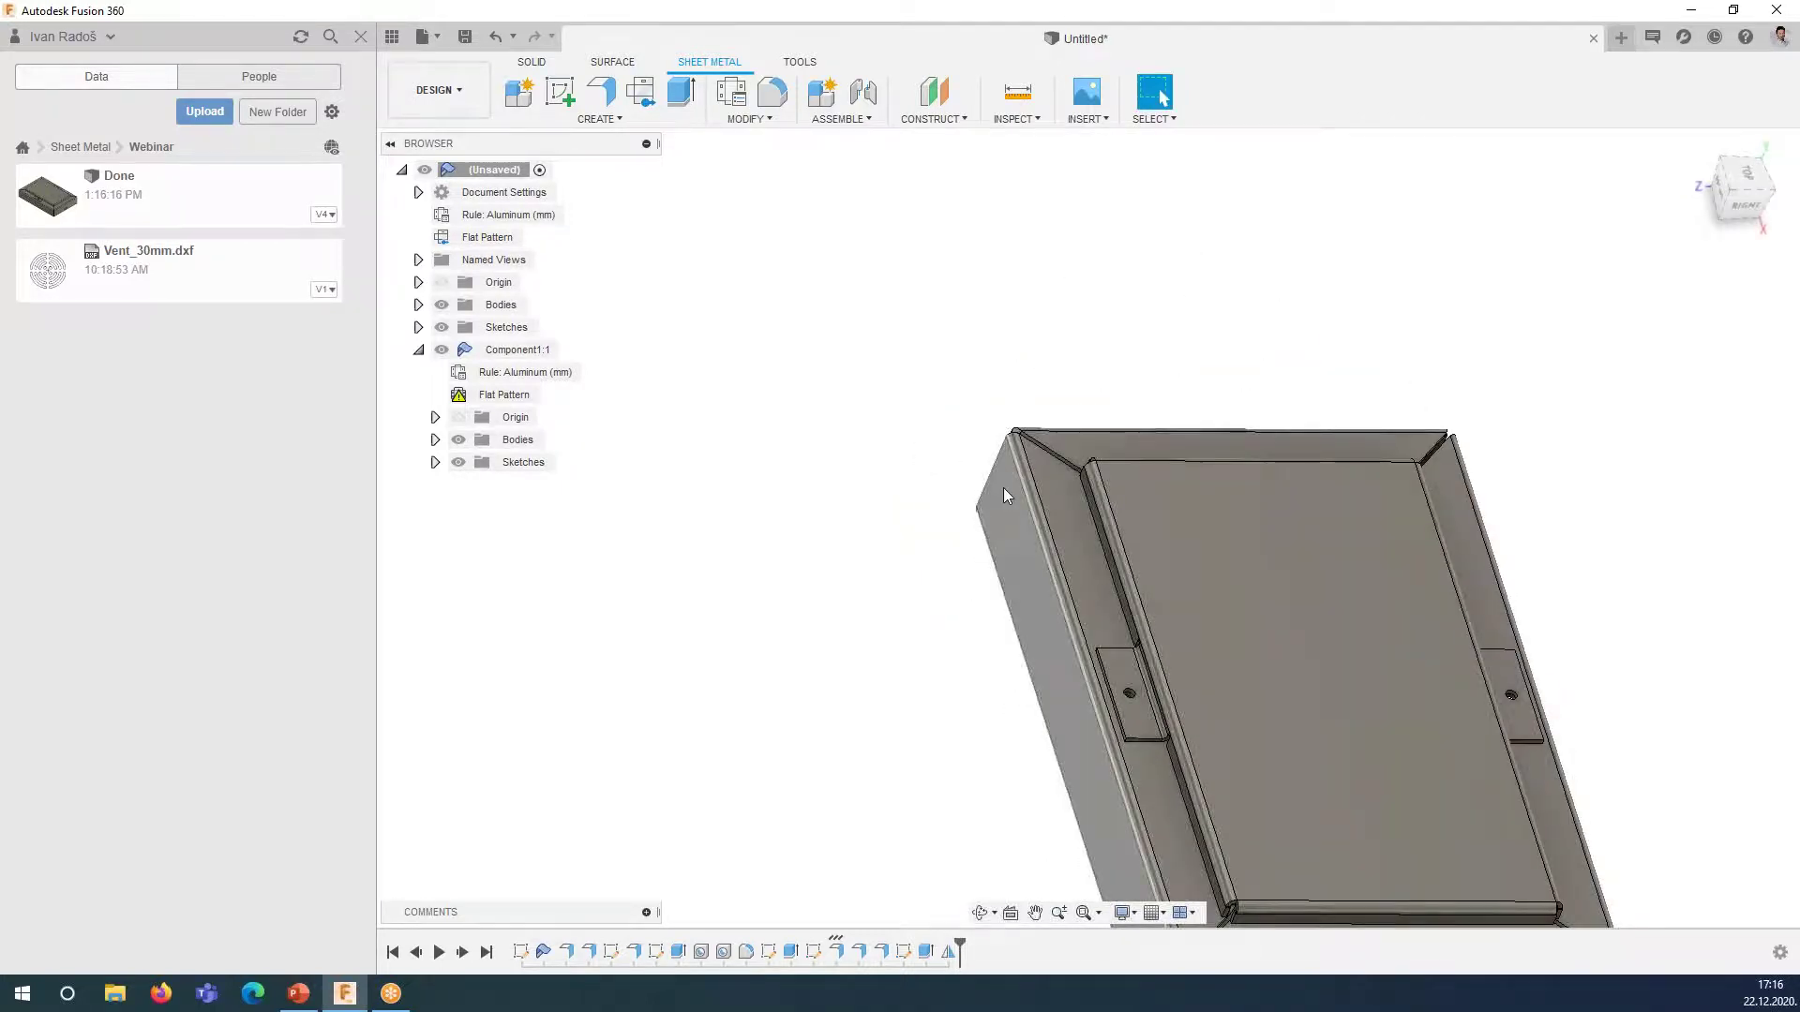
pyautogui.moveTo(1002, 487)
pyautogui.mouseDown(button='middle')
pyautogui.moveTo(874, 508)
pyautogui.moveTo(1094, 615)
pyautogui.moveTo(601, 692)
pyautogui.mouseUp(button='middle')
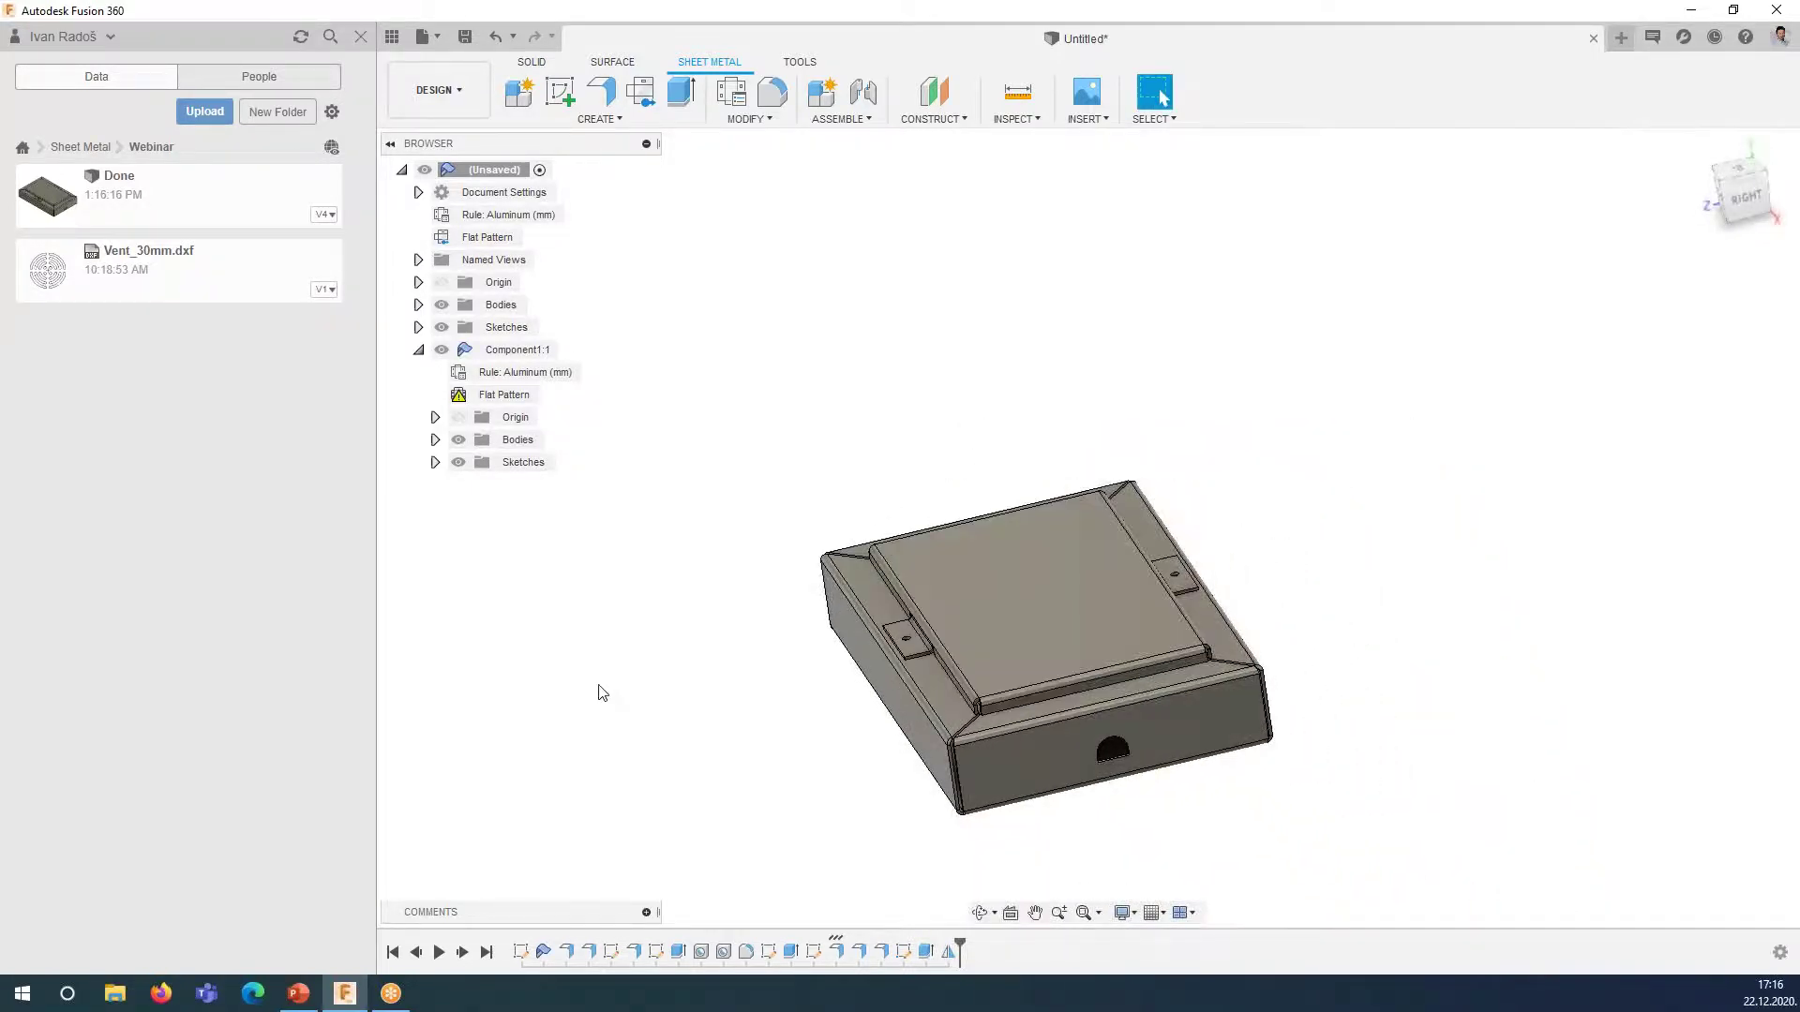
pyautogui.click(521, 350)
# - Activate Component1:1, review its flat pattern's vents and holes, then finish the flat pattern
pyautogui.click(579, 350)
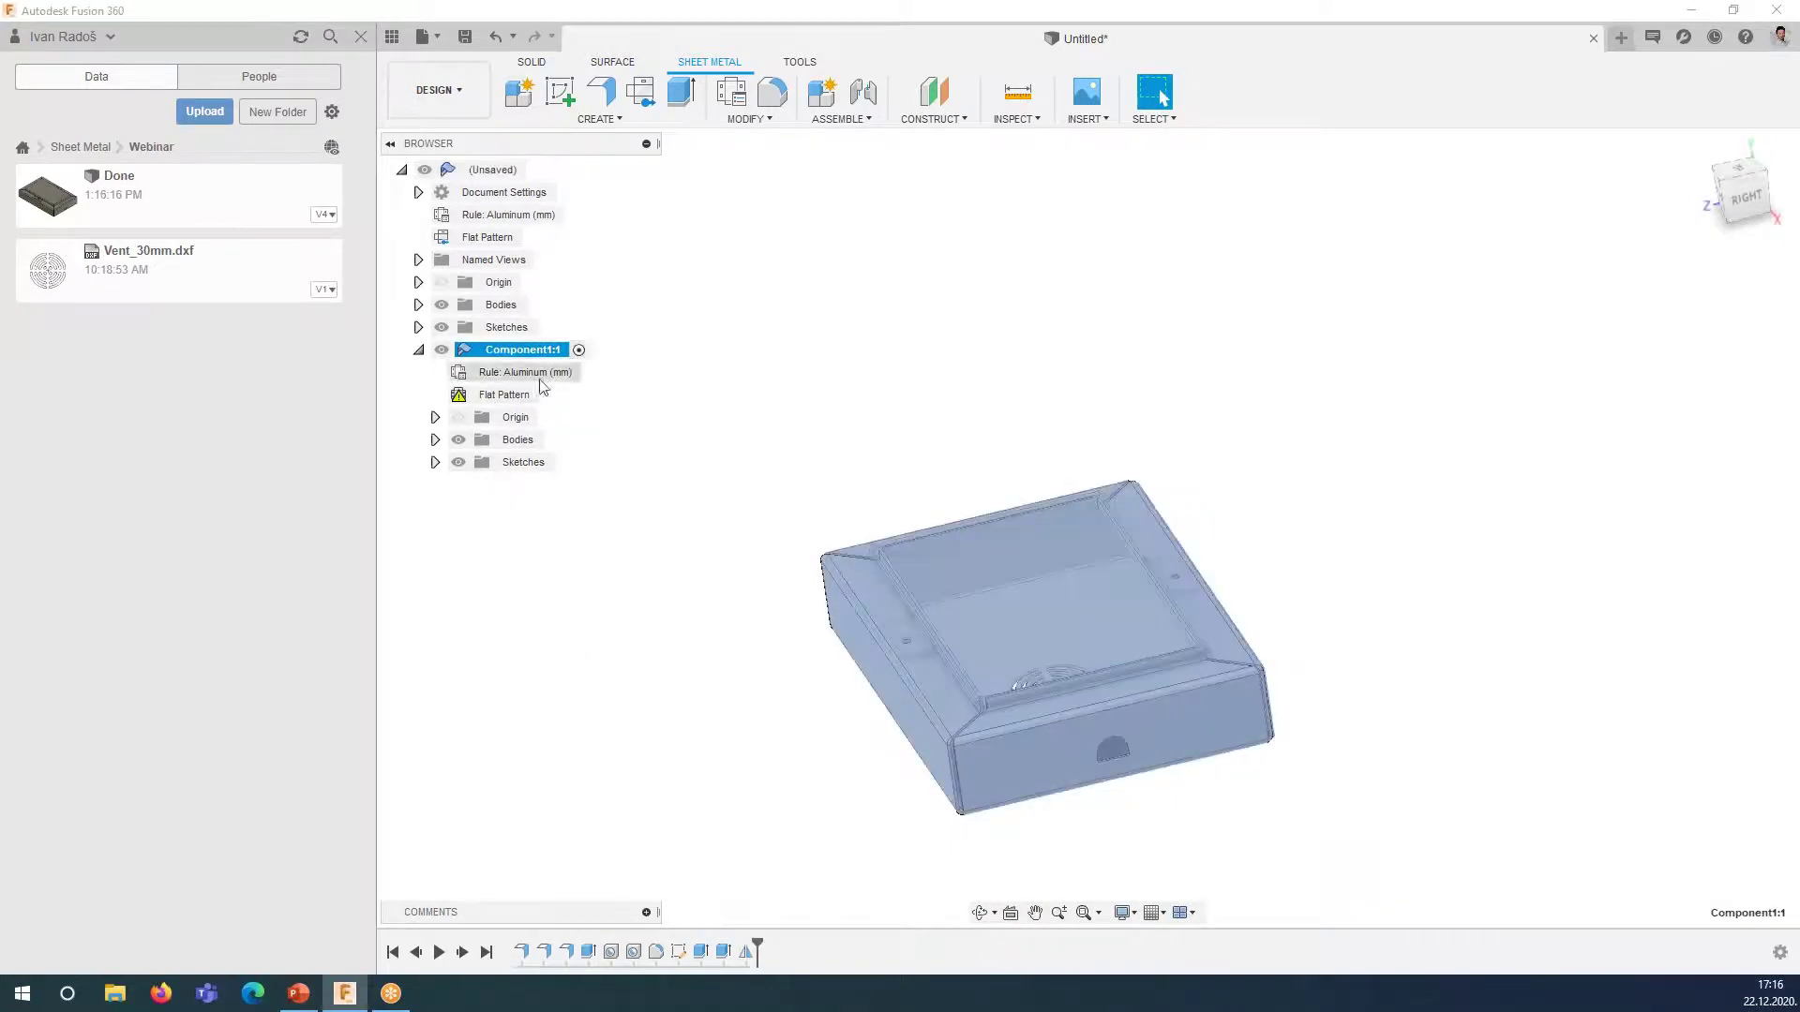
pyautogui.click(549, 395)
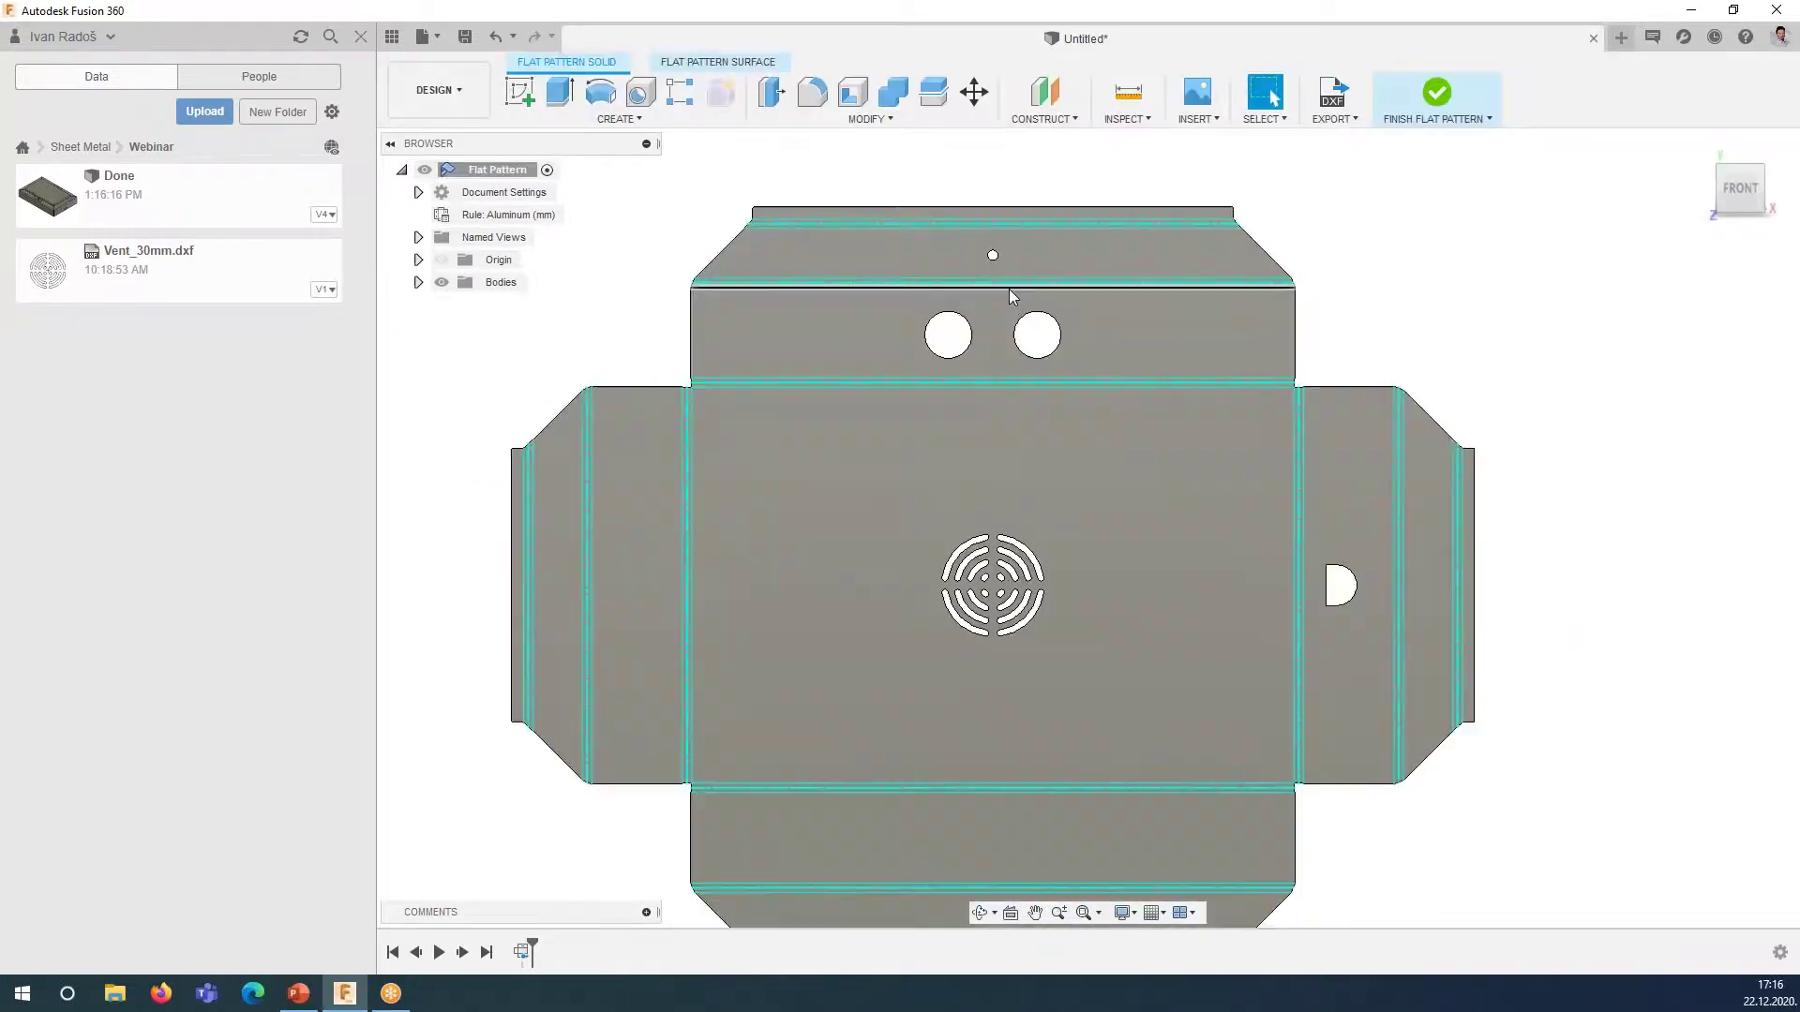
pyautogui.scroll(-2, 1001, 314)
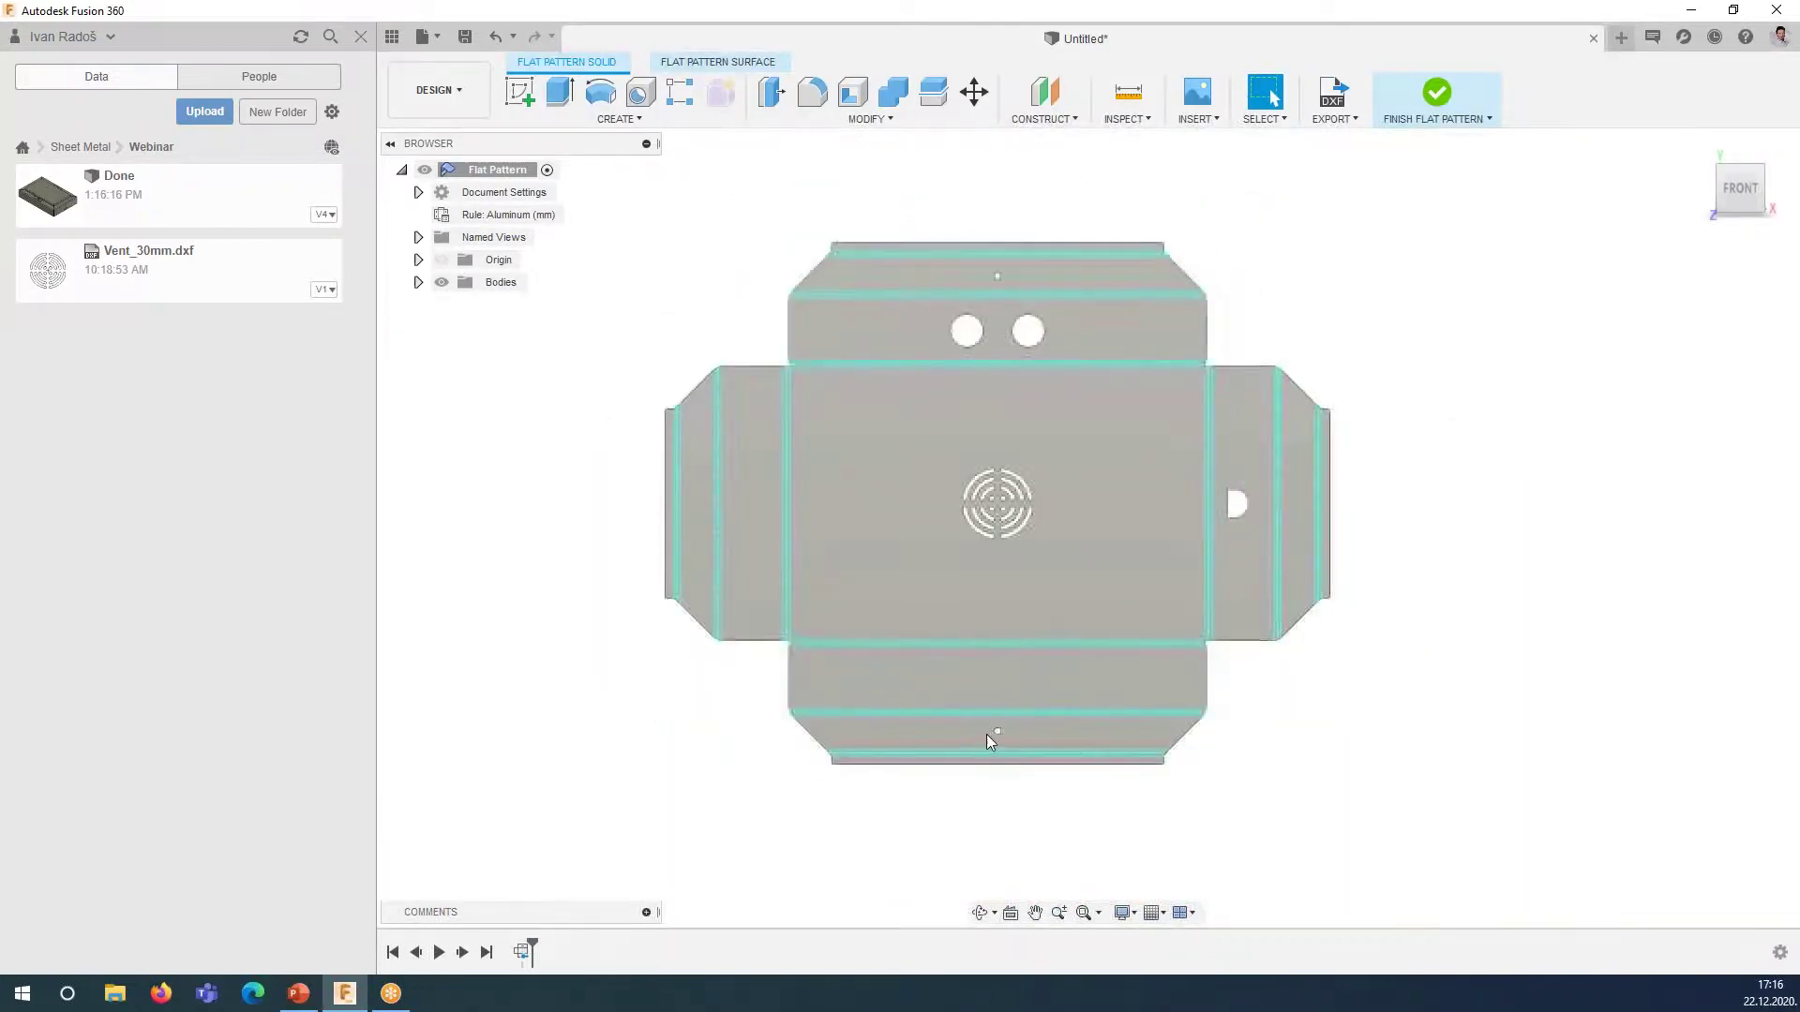
pyautogui.click(1418, 86)
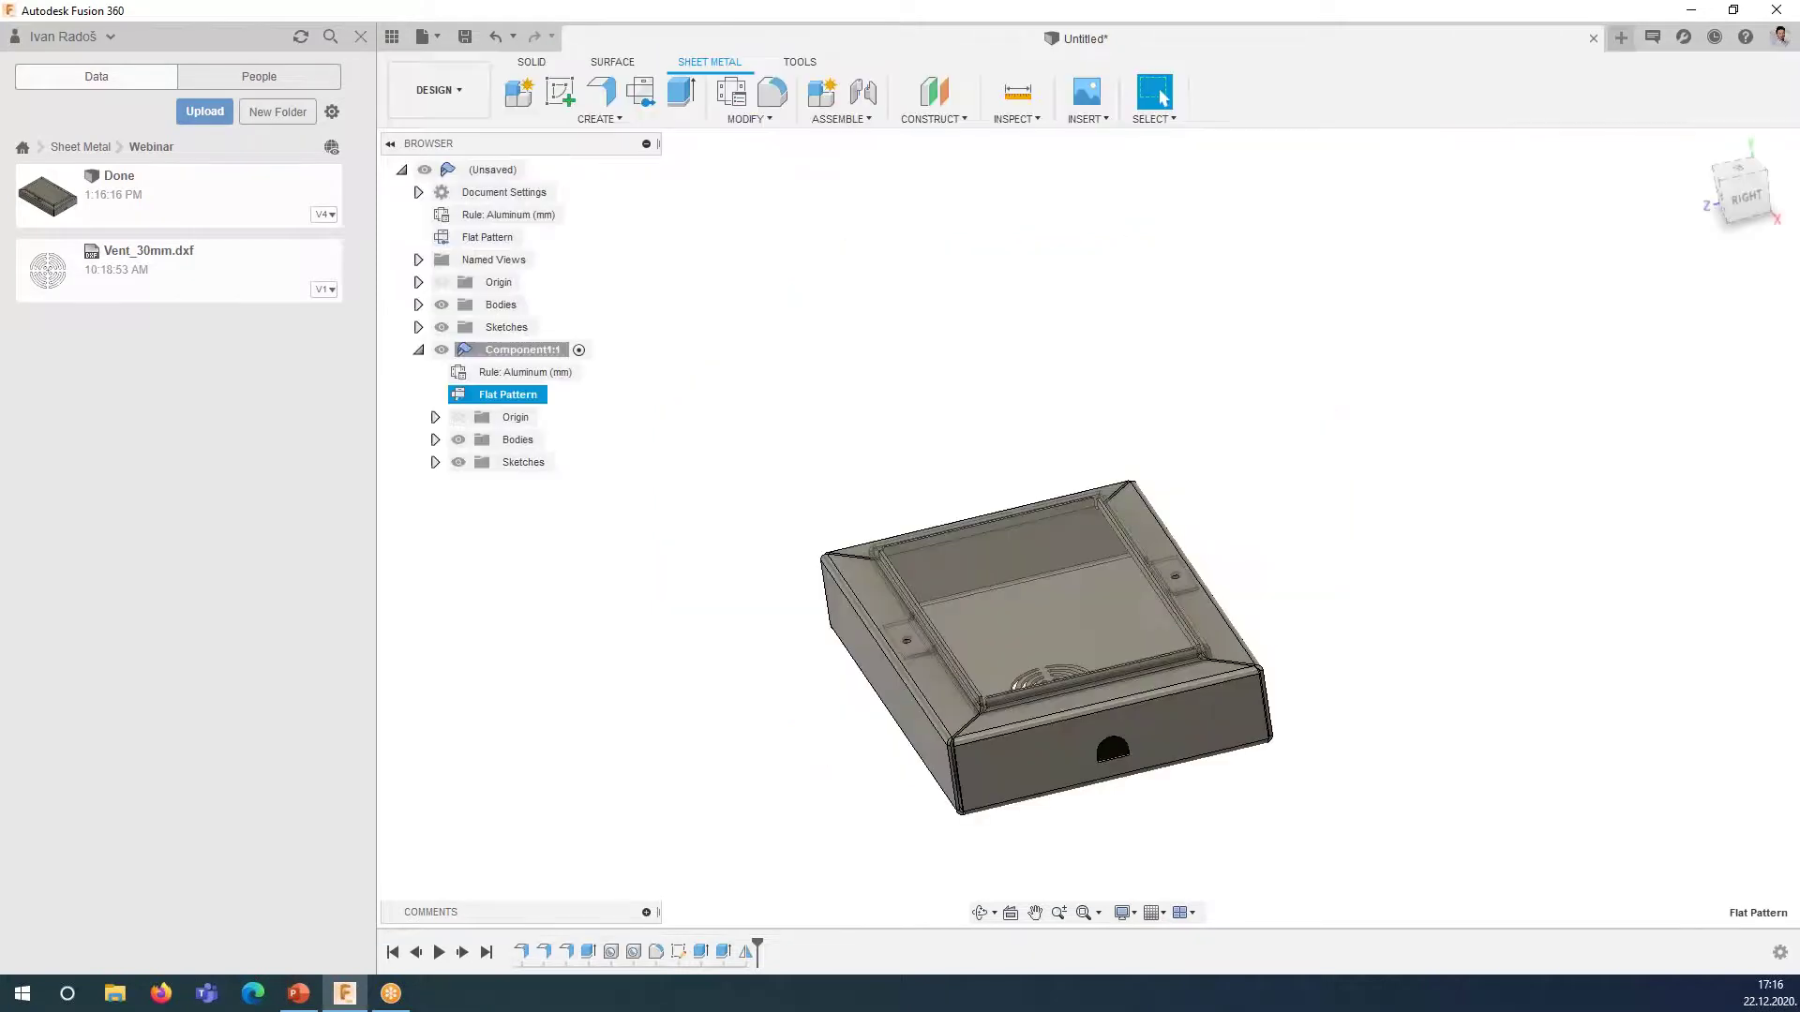
pyautogui.click(802, 471)
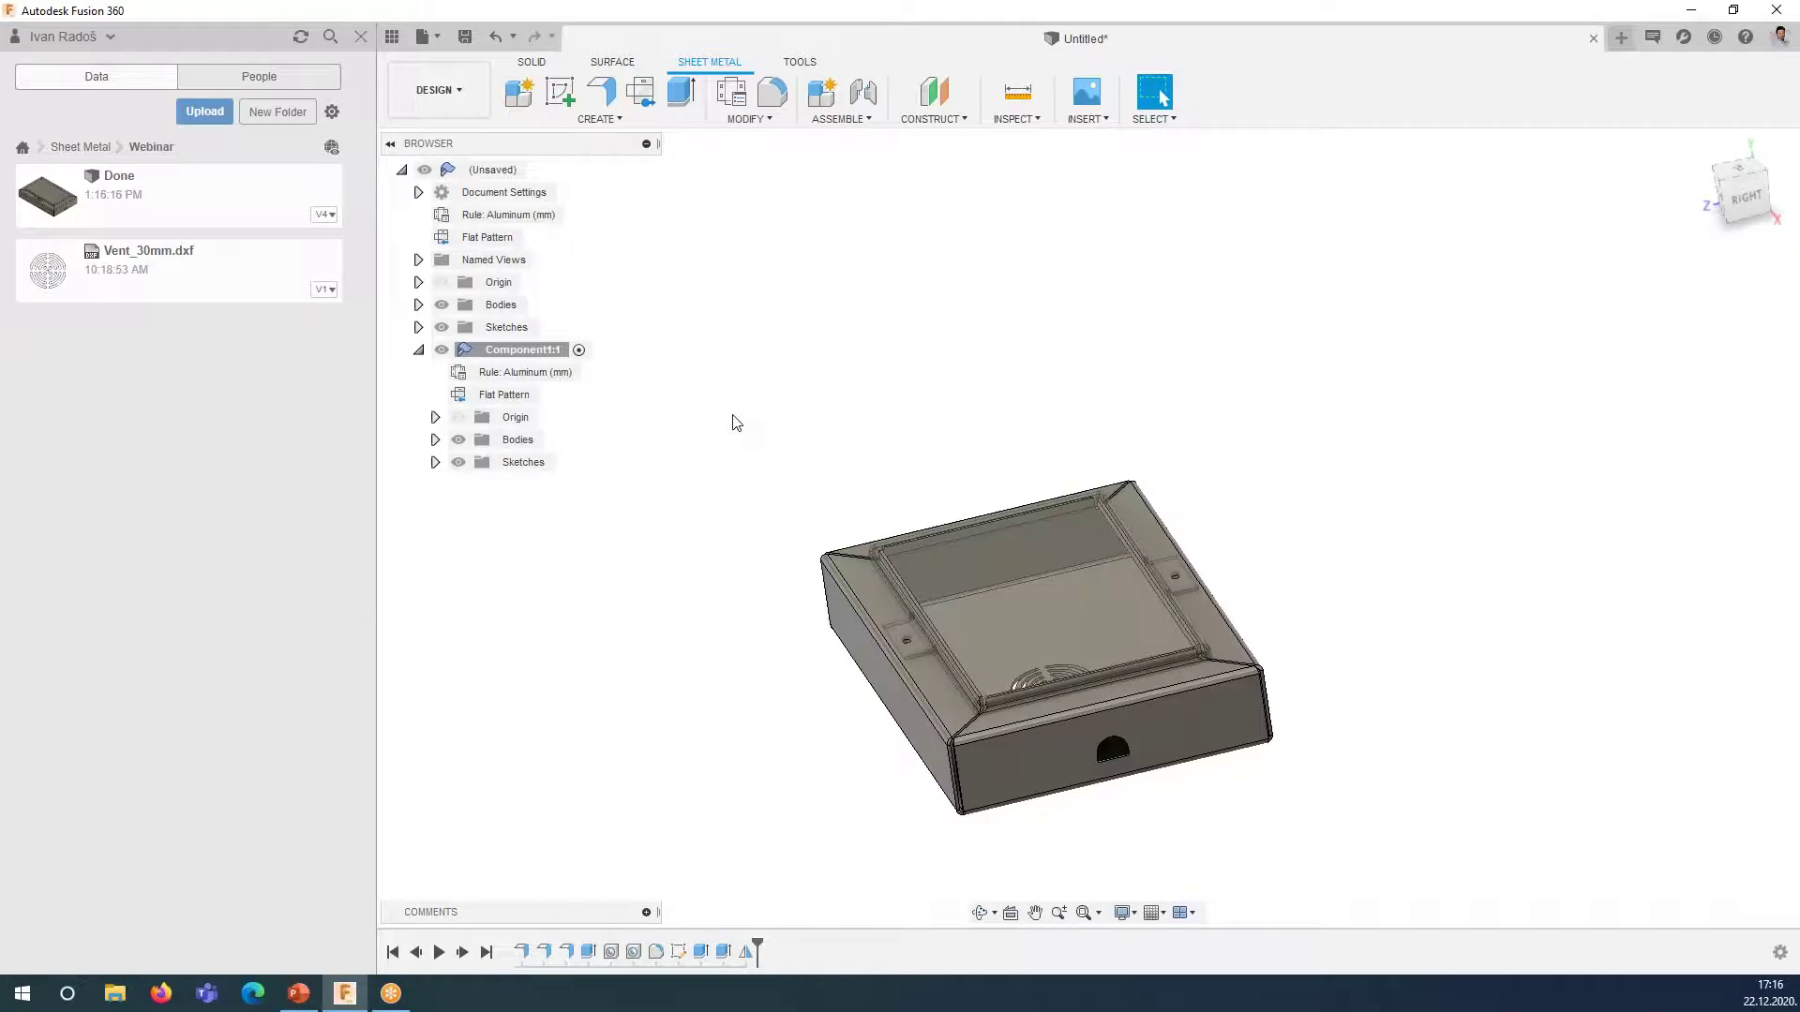
# - Save the enclosure design under the name vjezba1 in Sheet Metal > Webinar
pyautogui.click(467, 44)
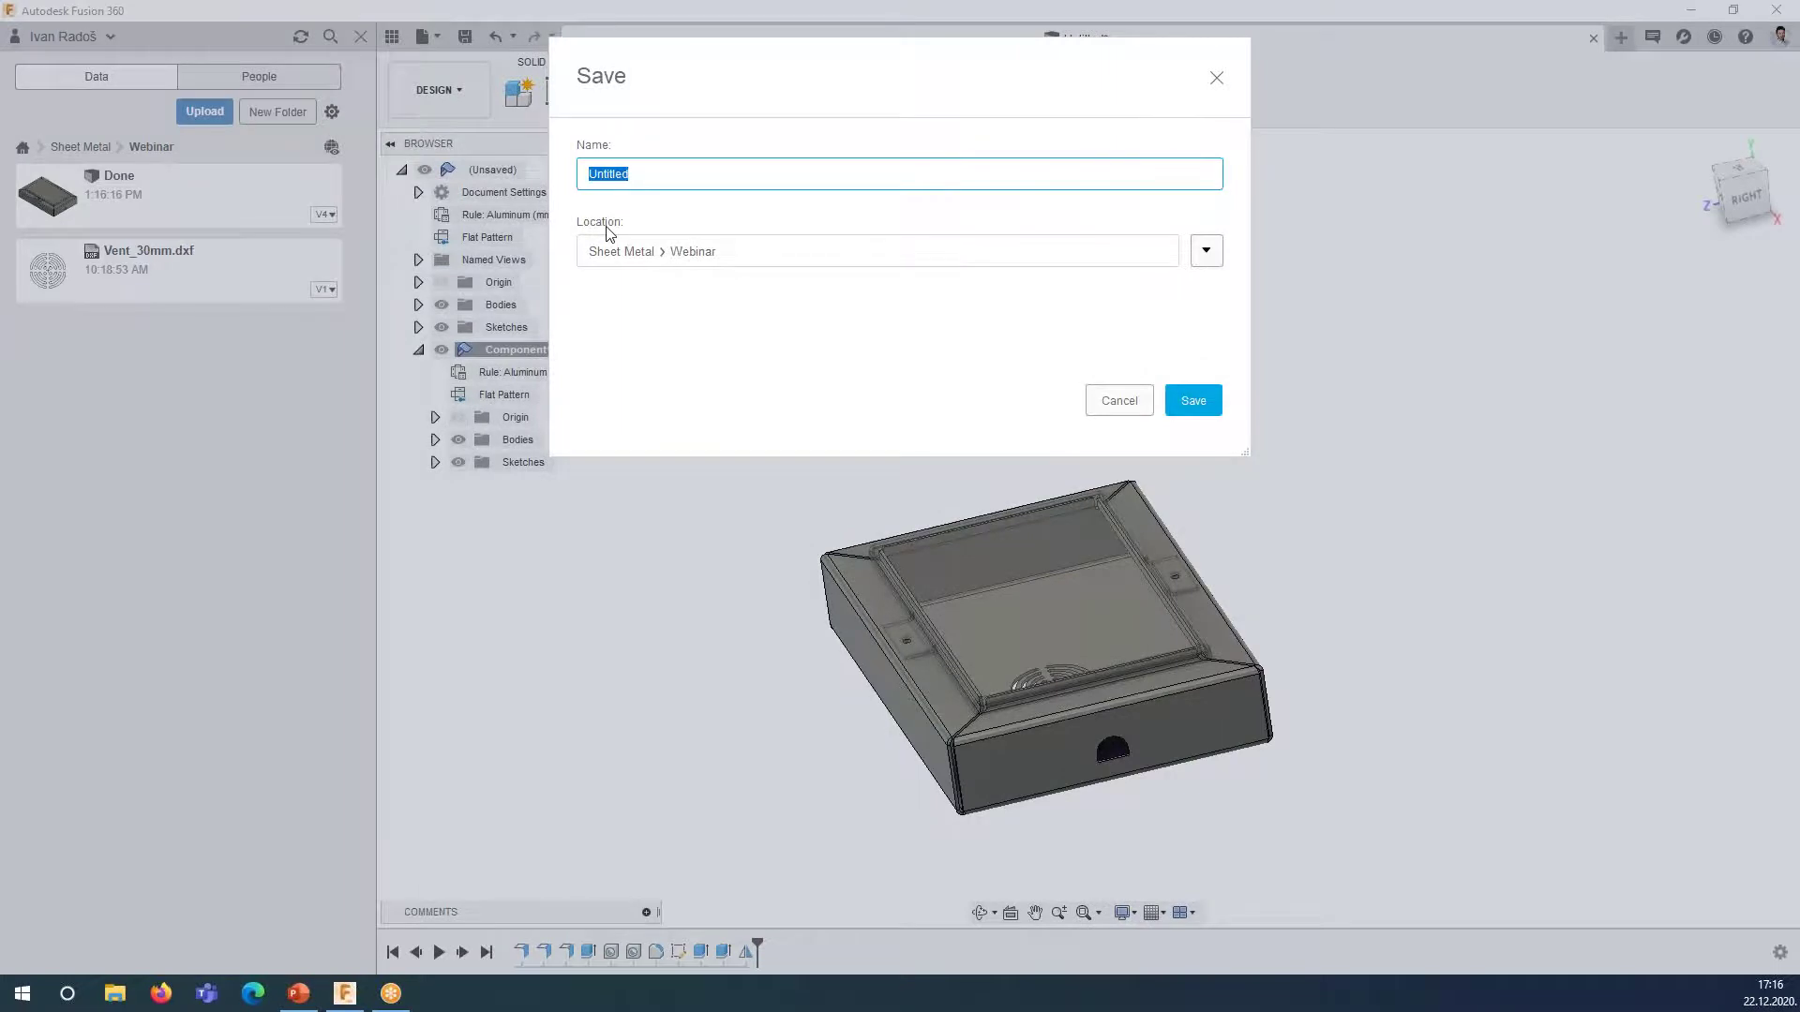
pyautogui.write('vjezba1')
pyautogui.click(1194, 402)
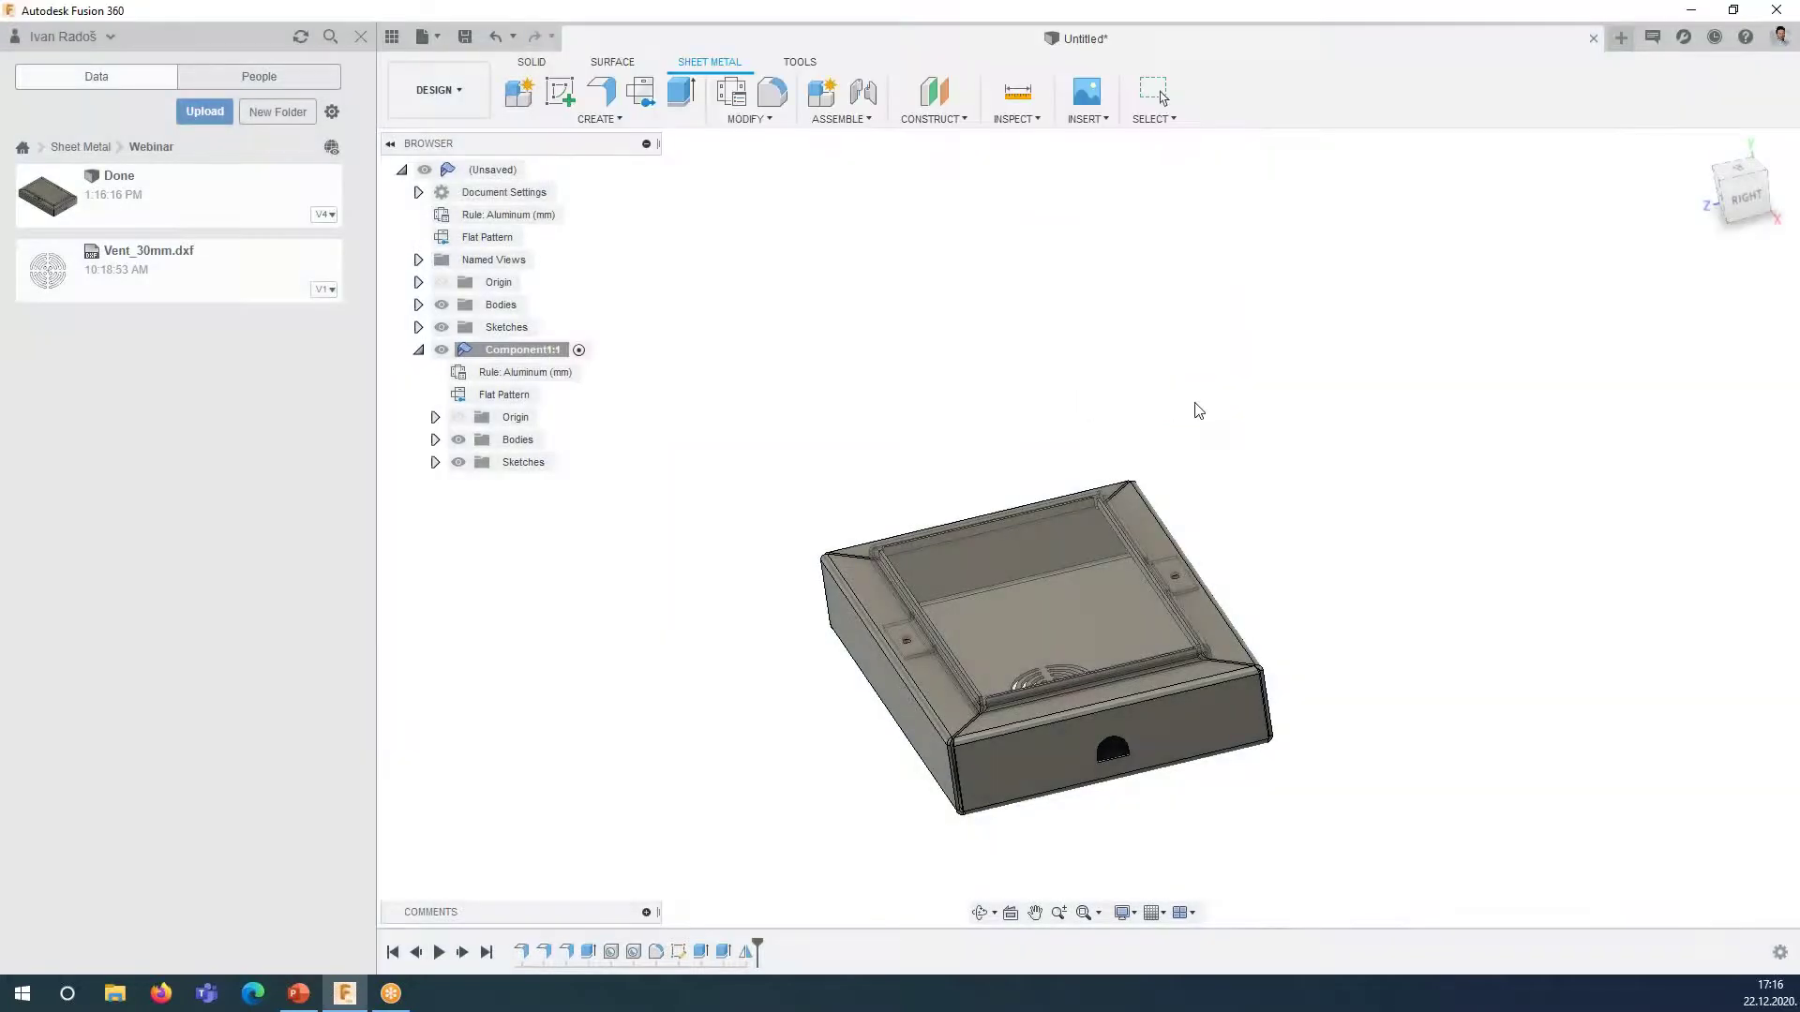
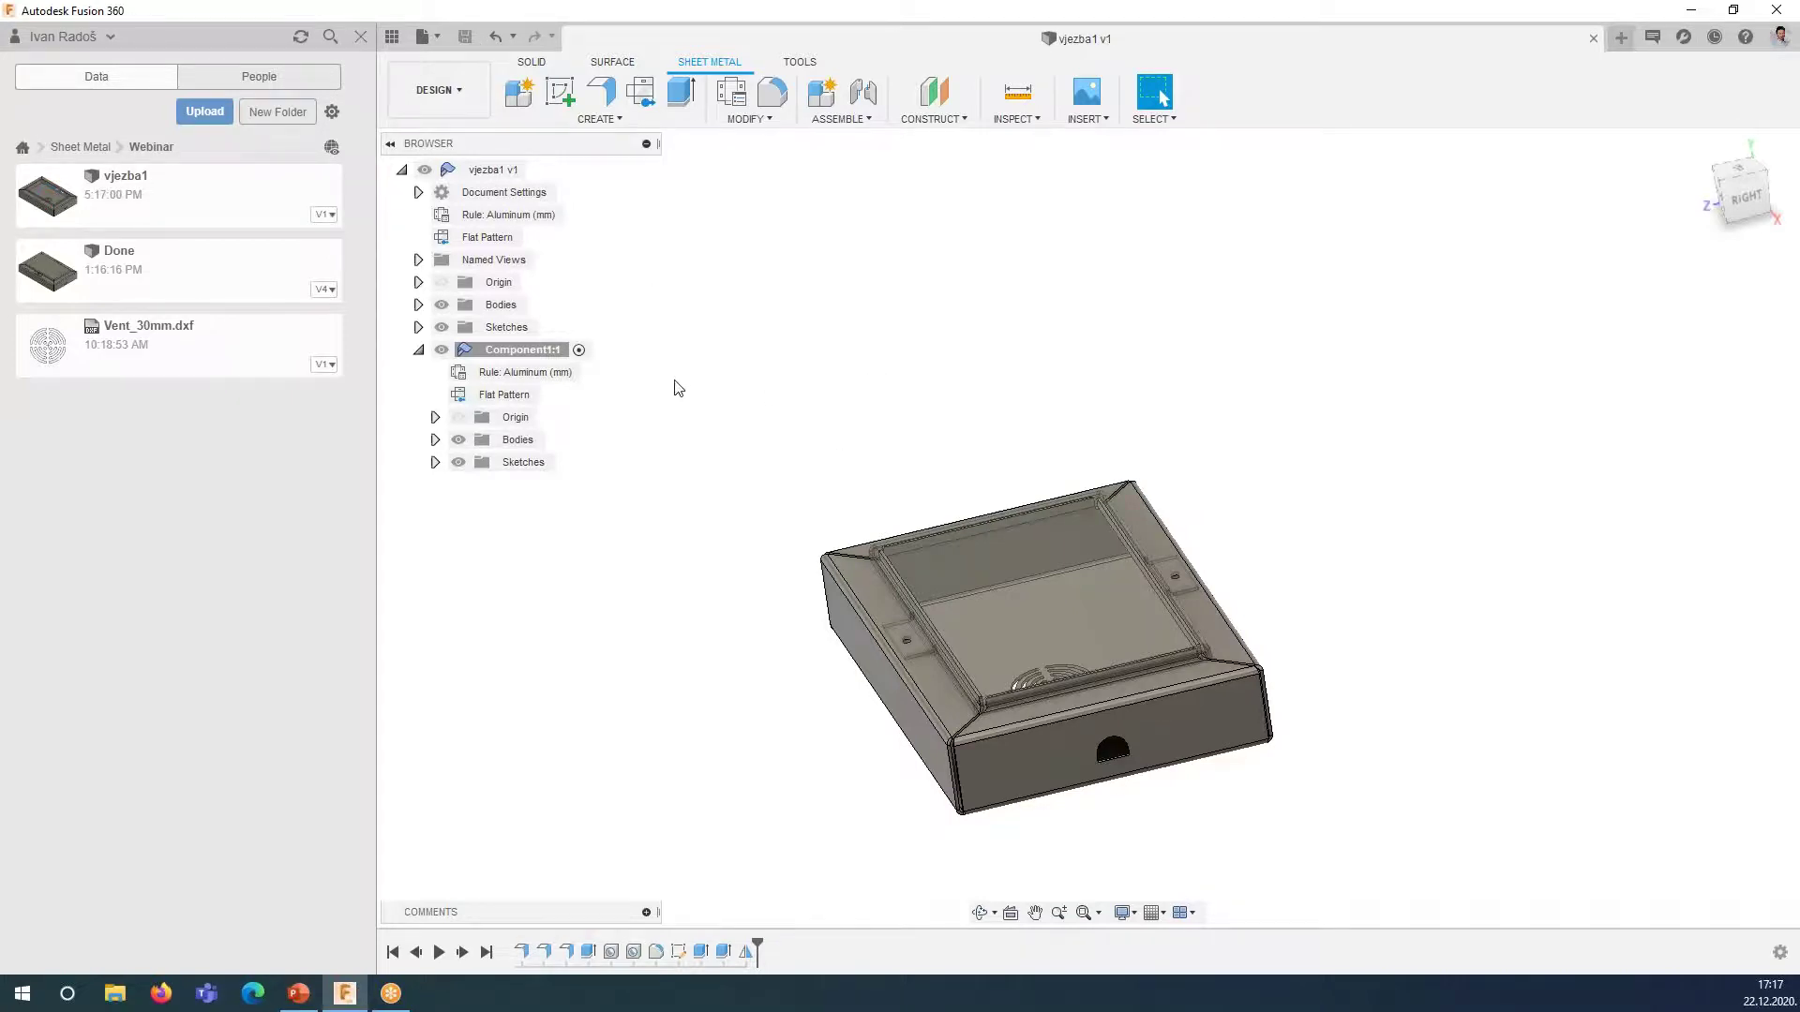
# - Ground Component1:1 in place and start a new drawing from the design
pyautogui.rightClick(514, 349)
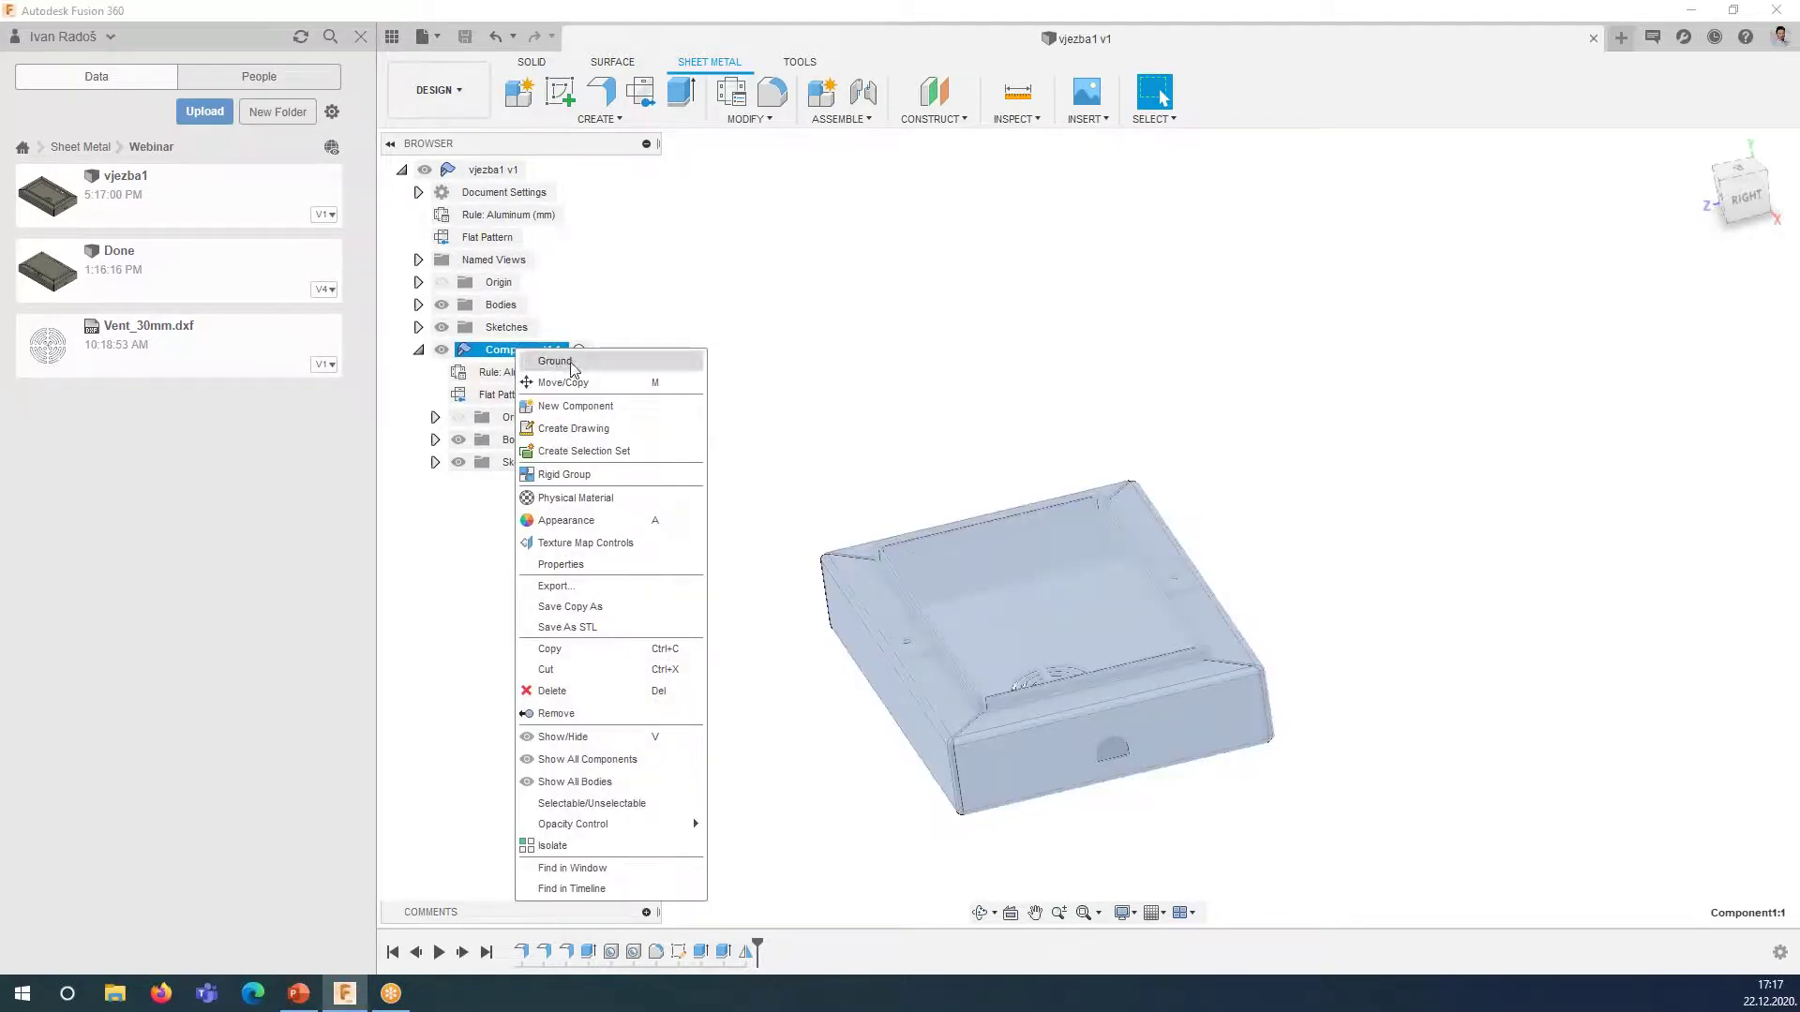
pyautogui.click(554, 363)
pyautogui.click(437, 94)
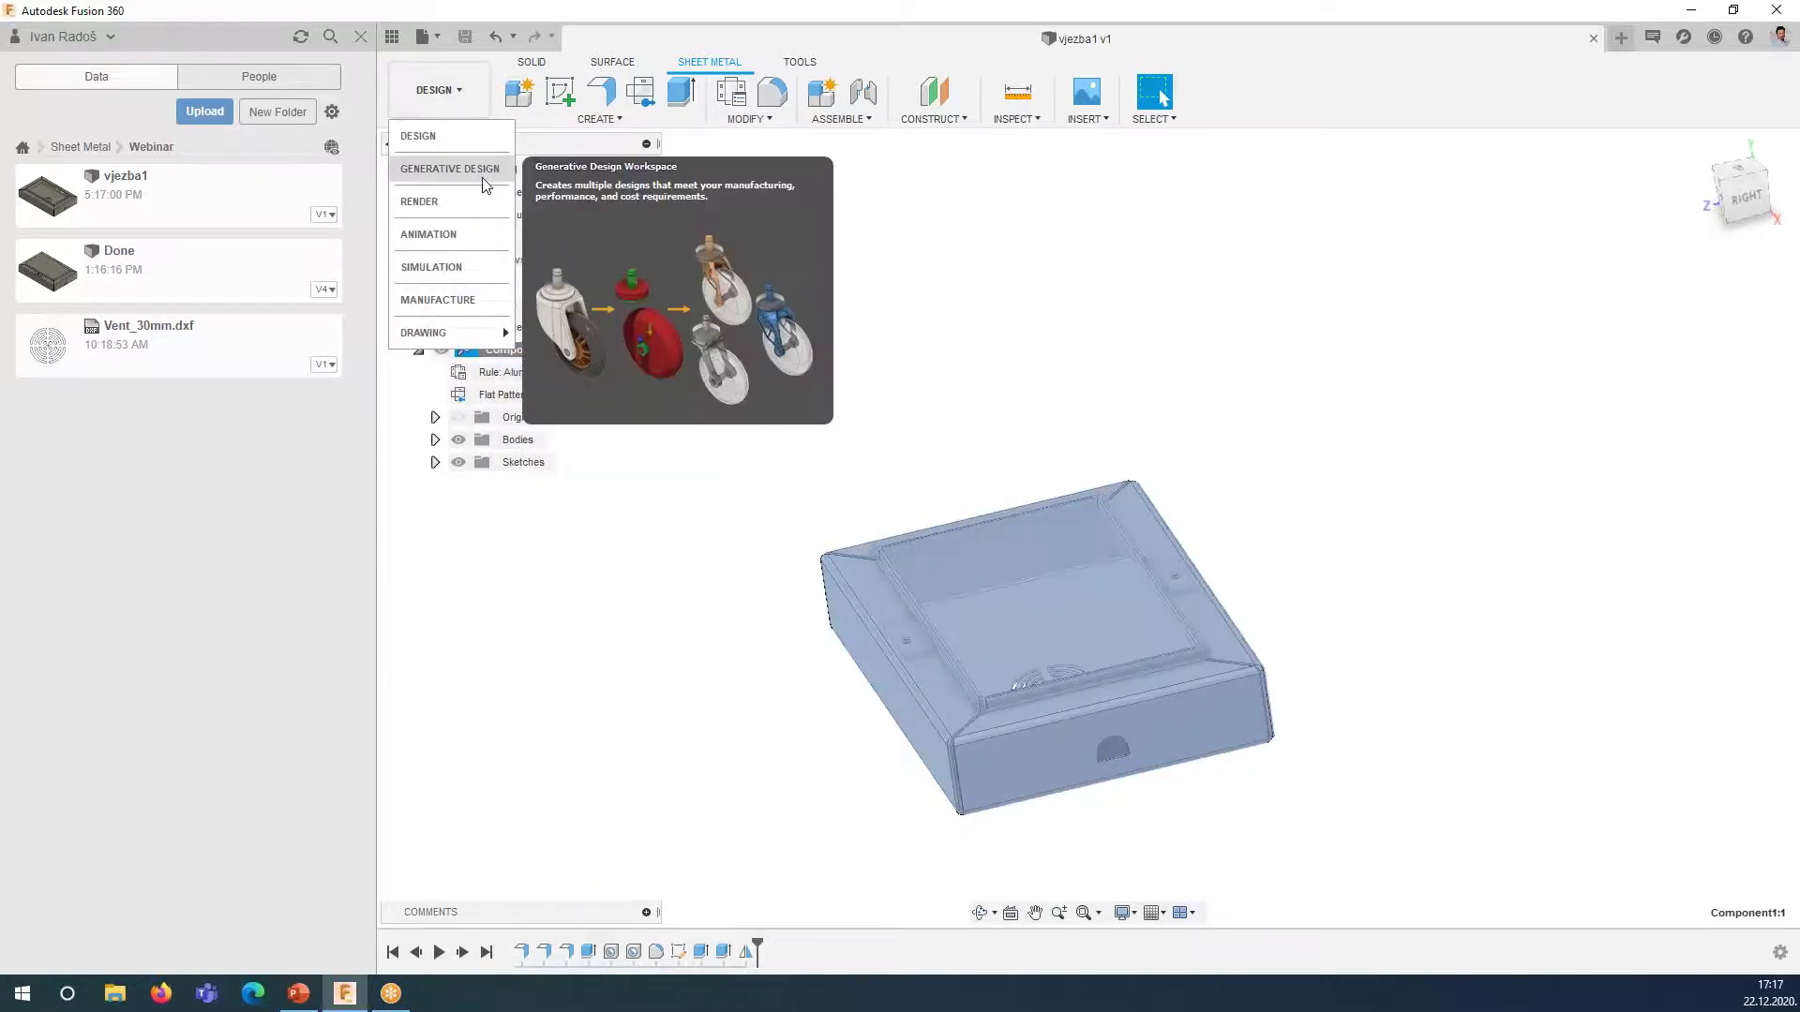
pyautogui.moveTo(424, 332)
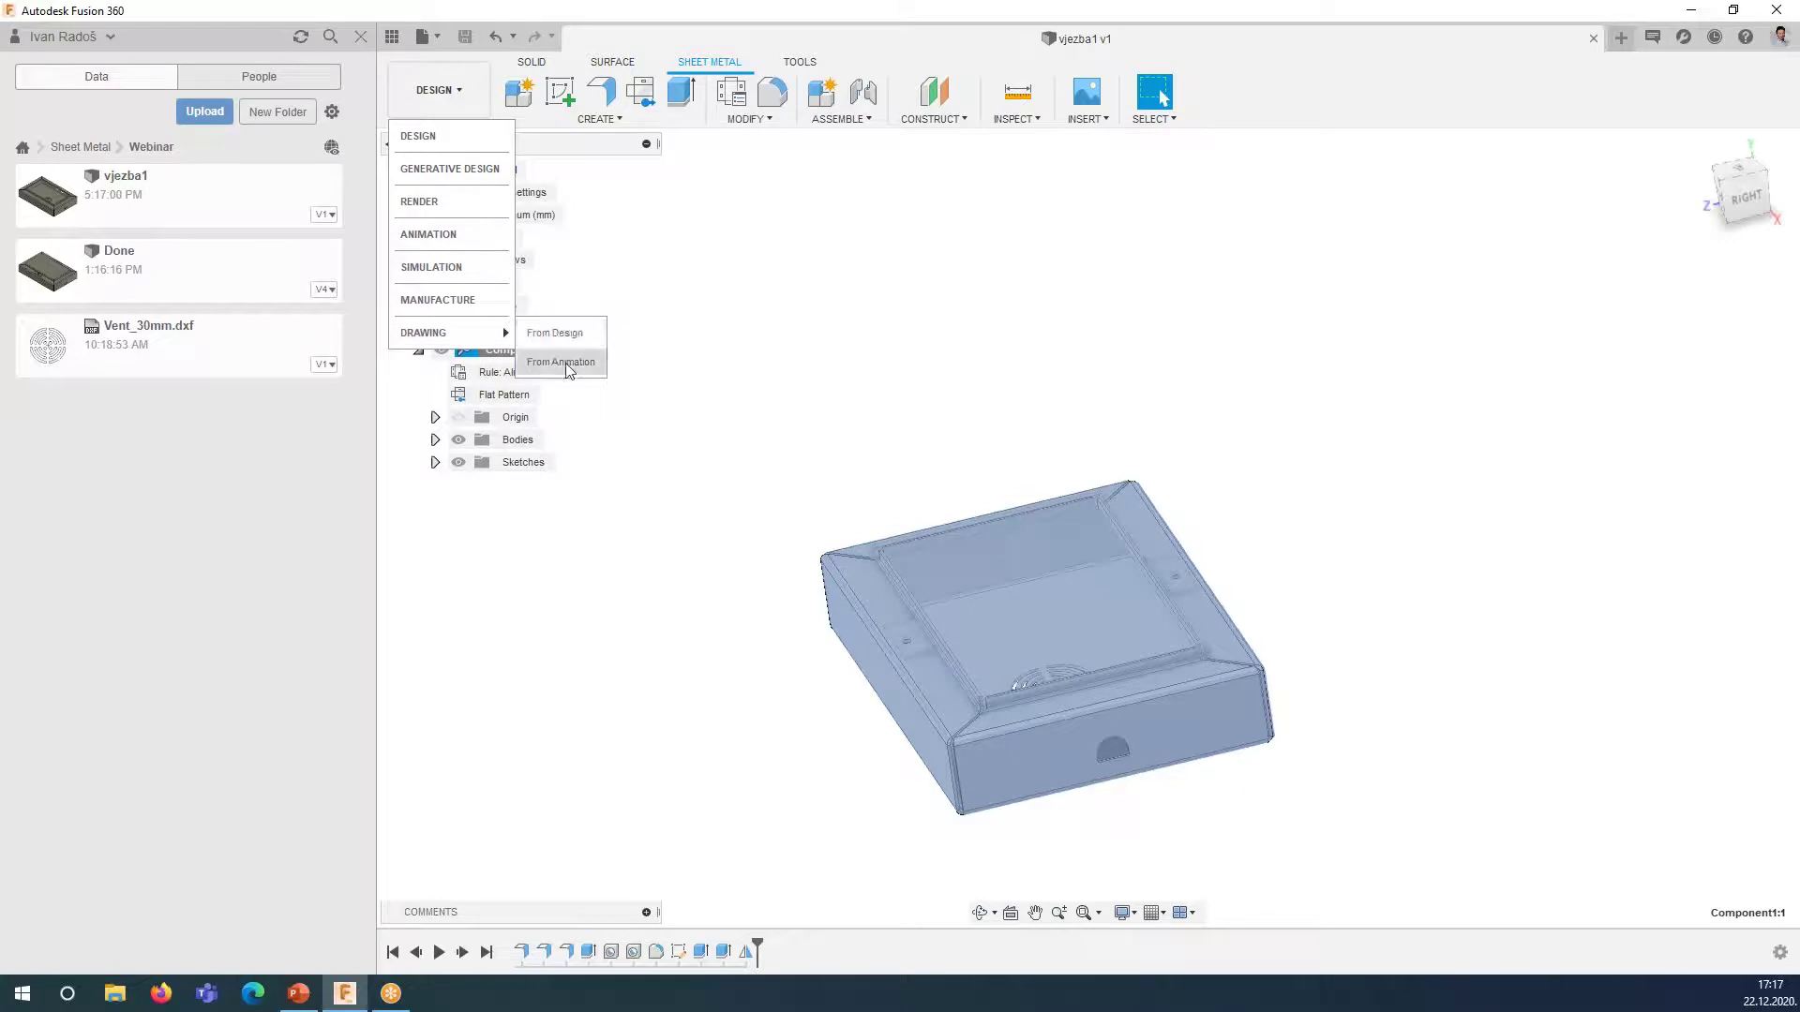
pyautogui.click(554, 333)
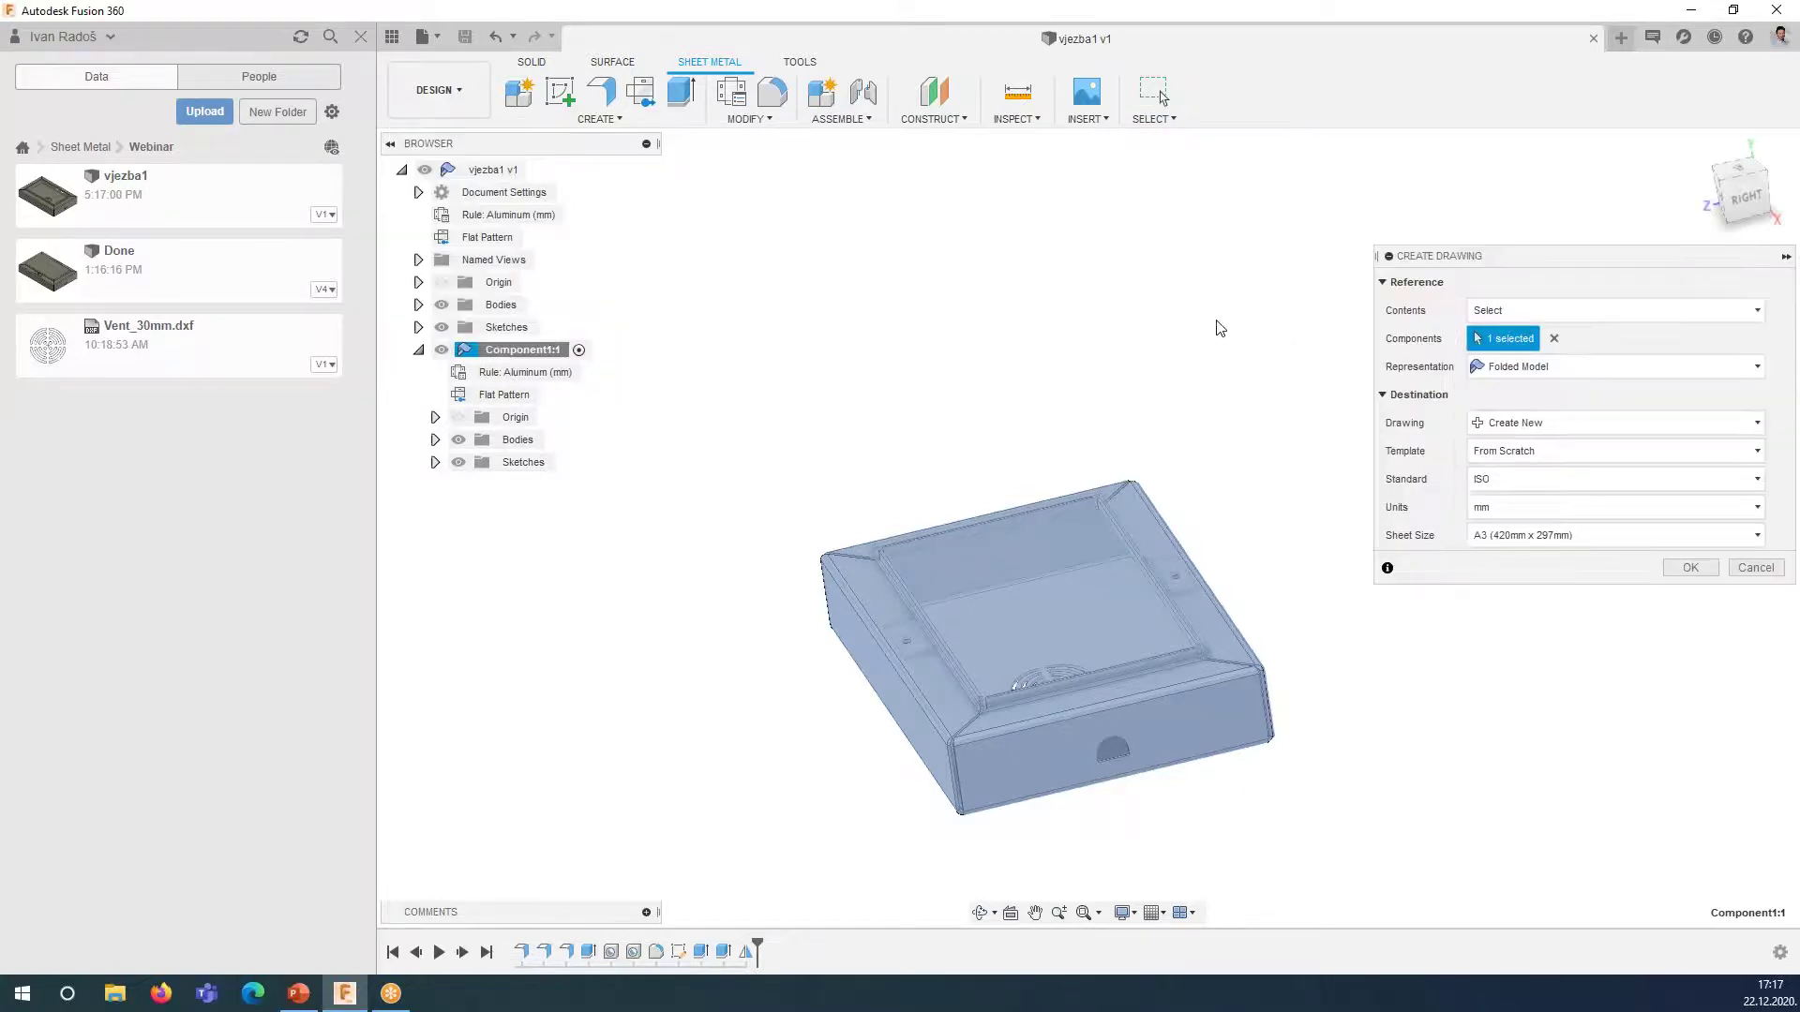
# - Limit the drawing contents to the component and draw its Flat Pattern representation
pyautogui.click(1593, 369)
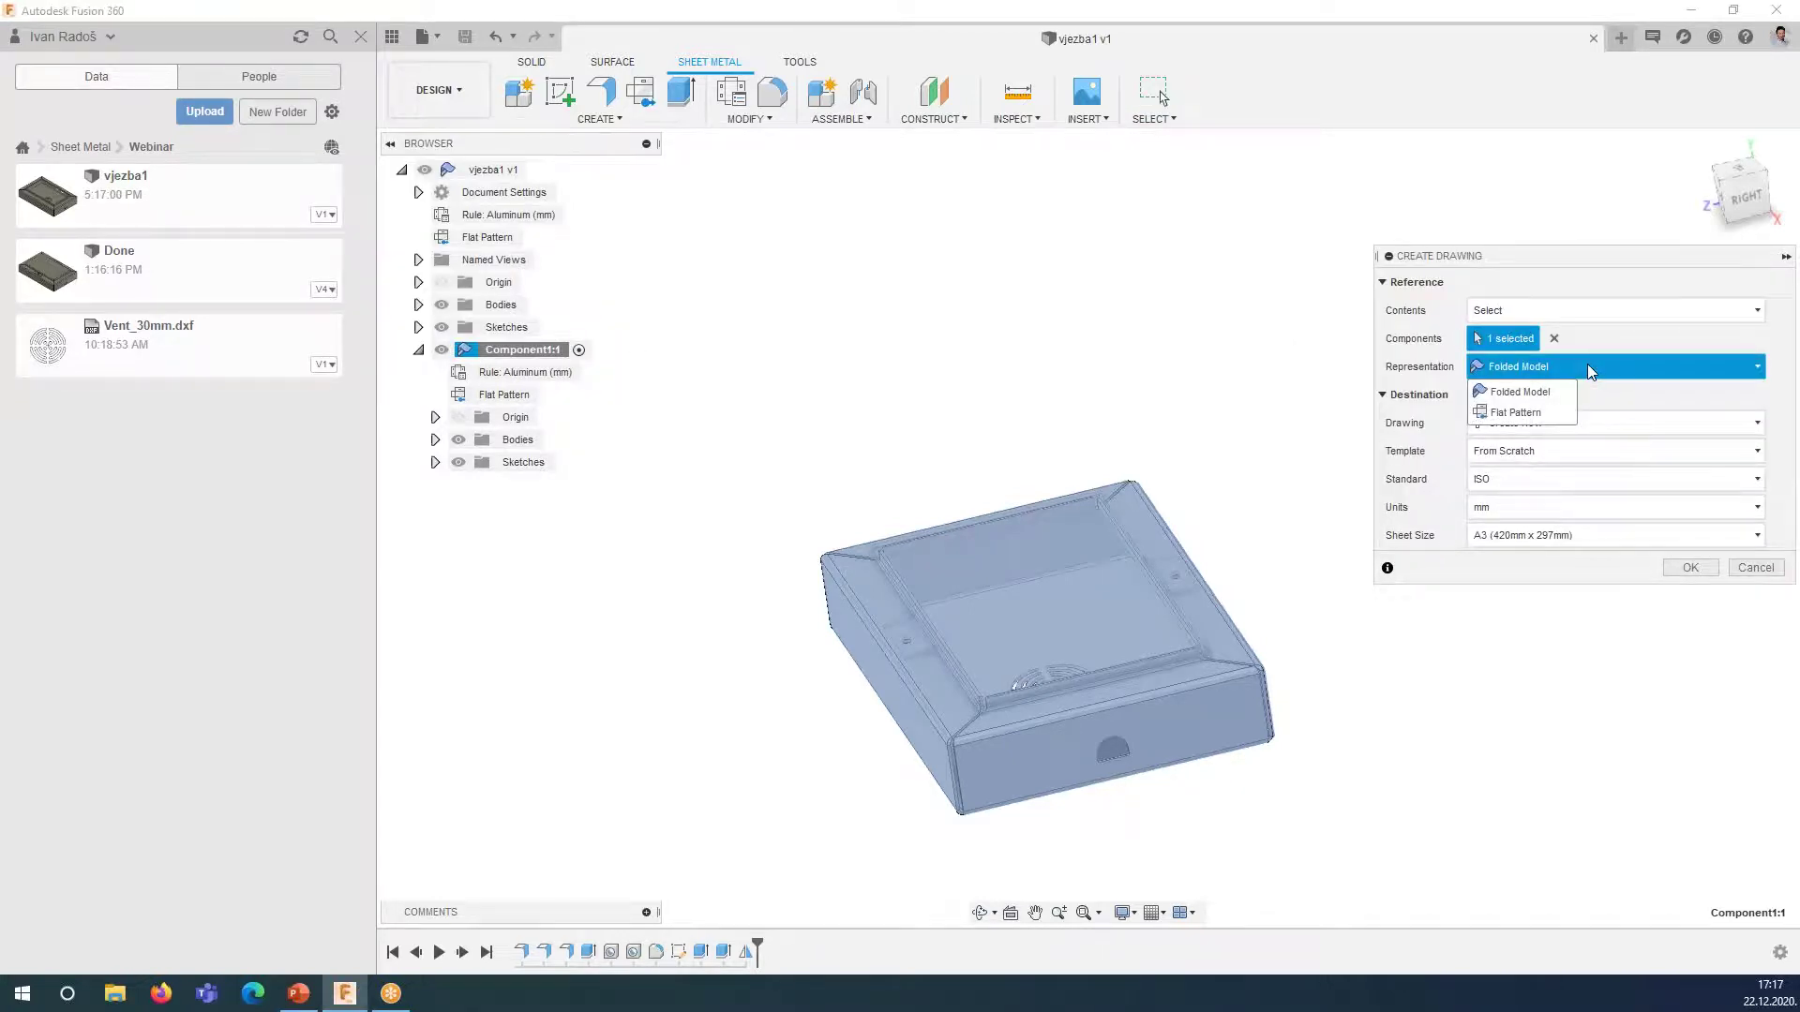
pyautogui.click(1592, 369)
pyautogui.click(1542, 314)
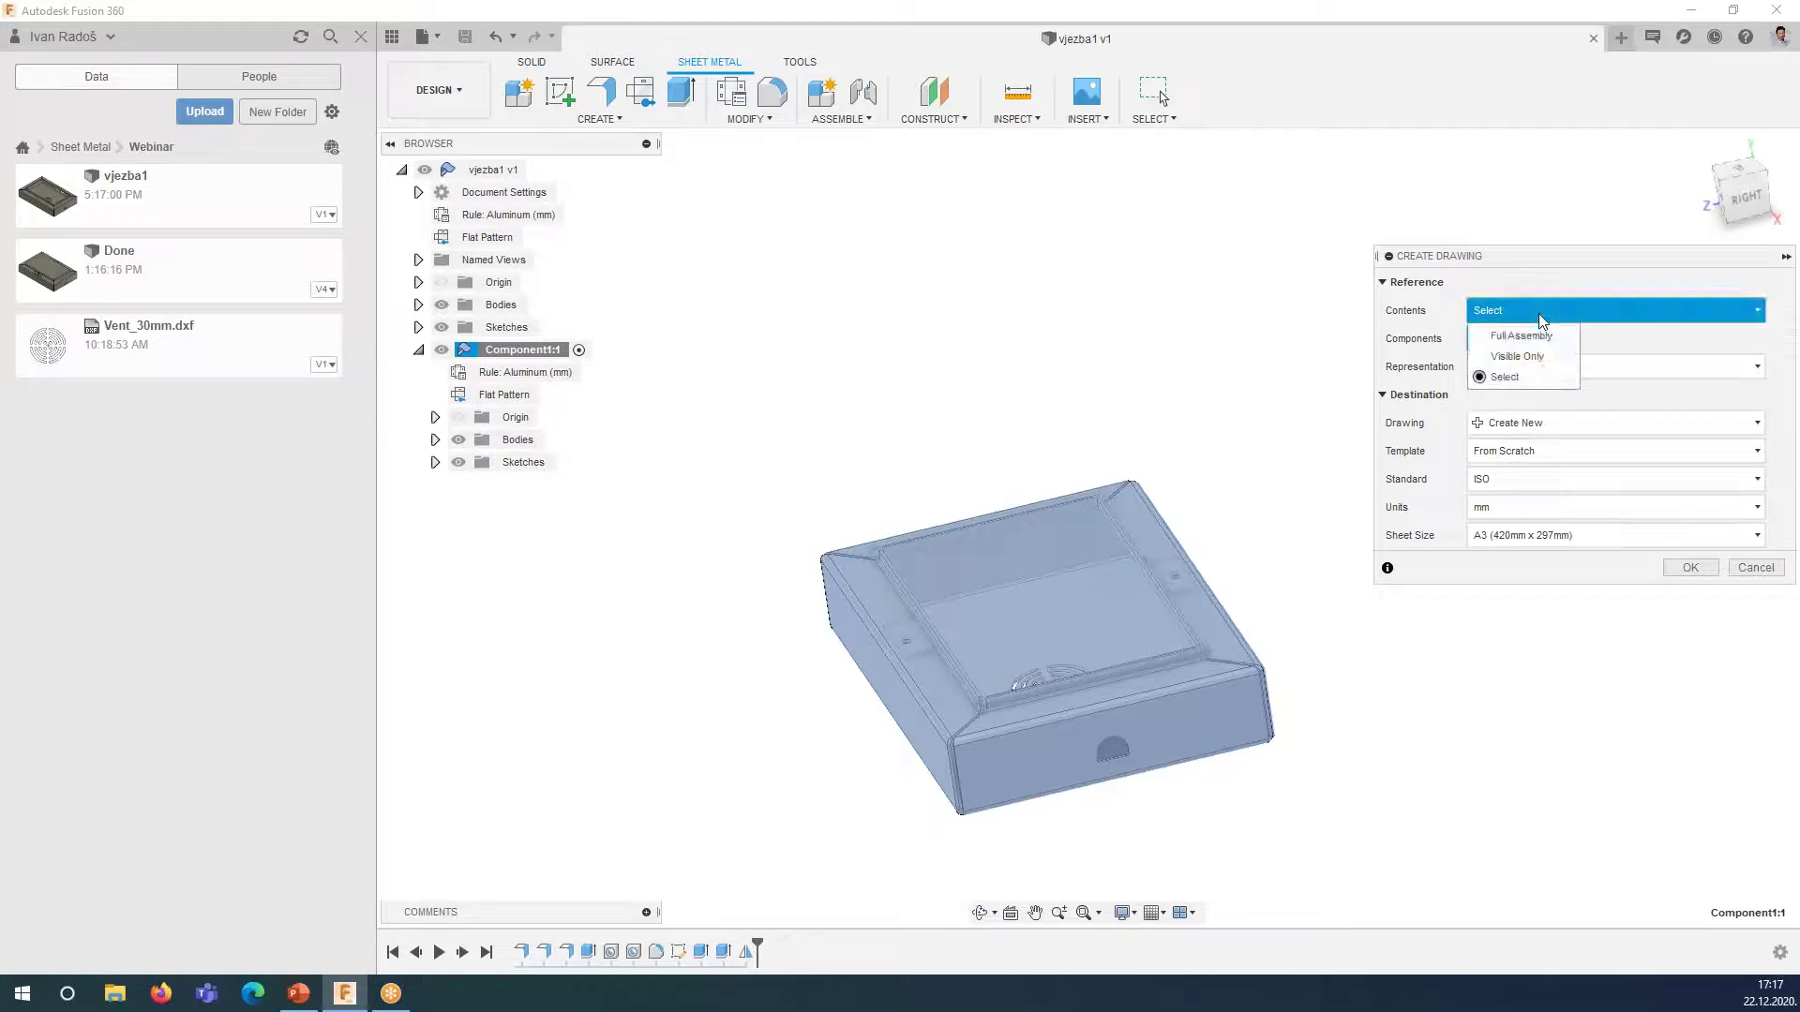
pyautogui.click(1542, 321)
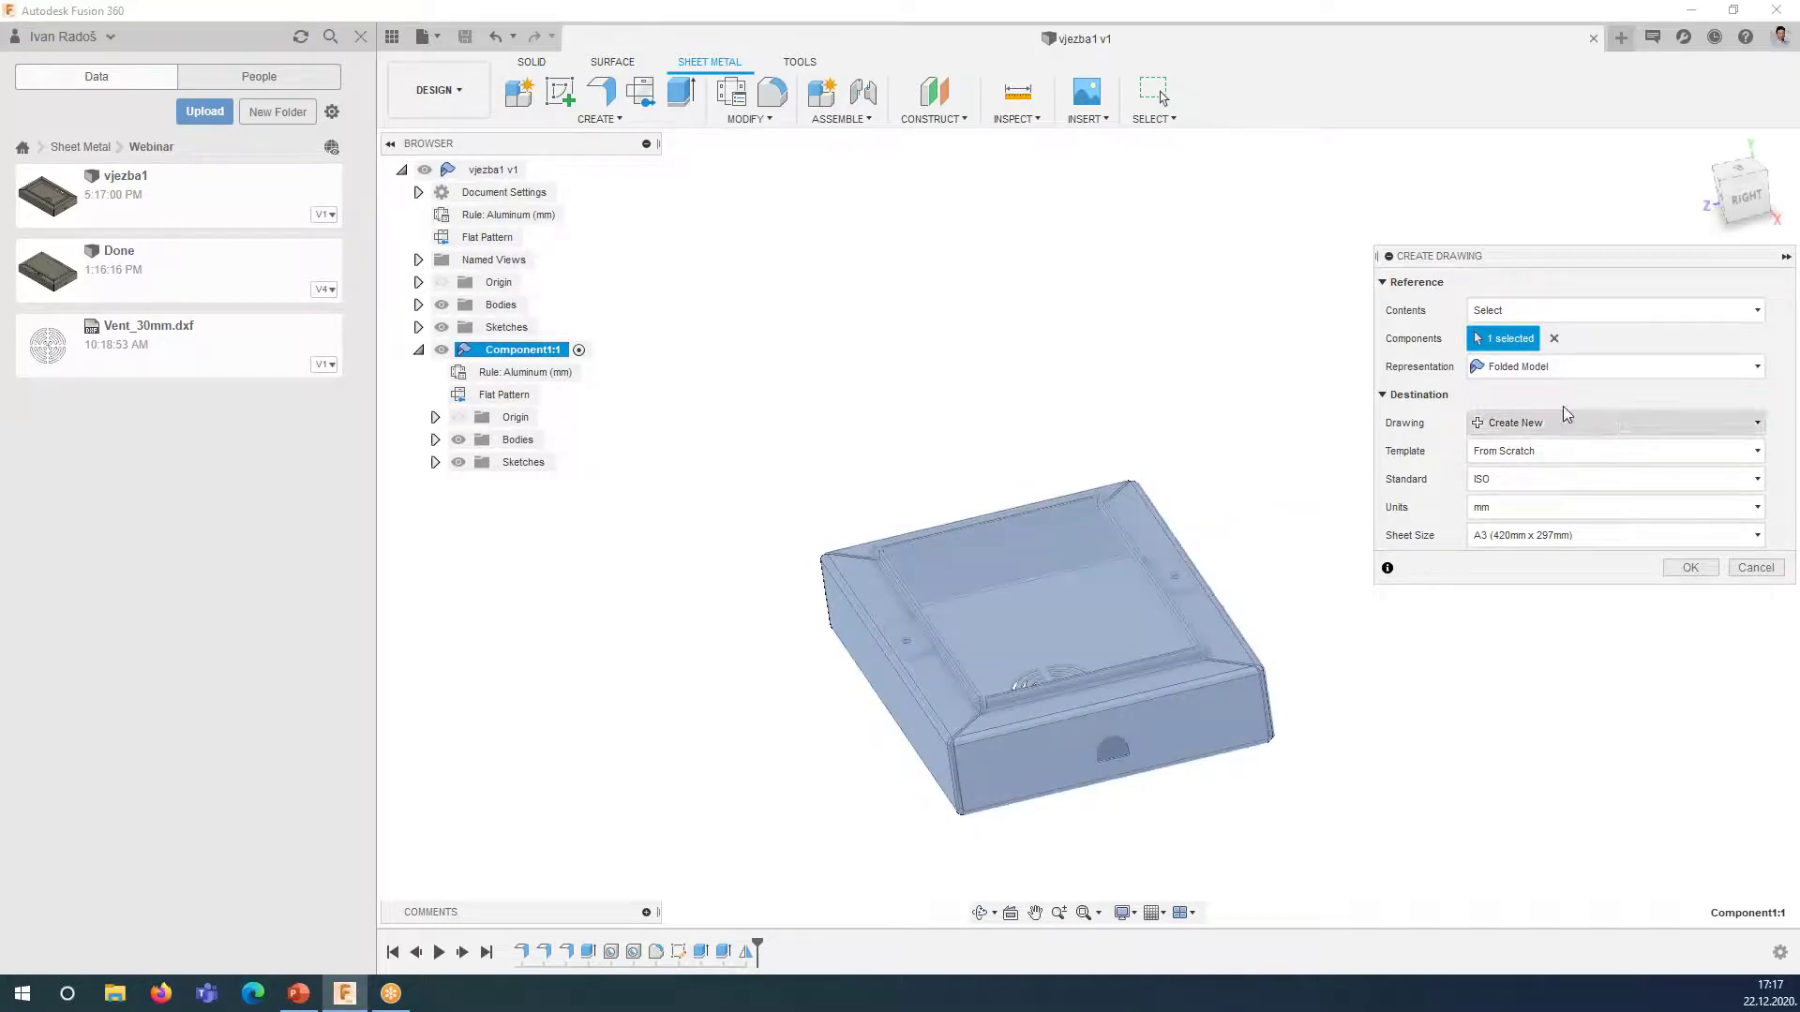
pyautogui.click(1538, 365)
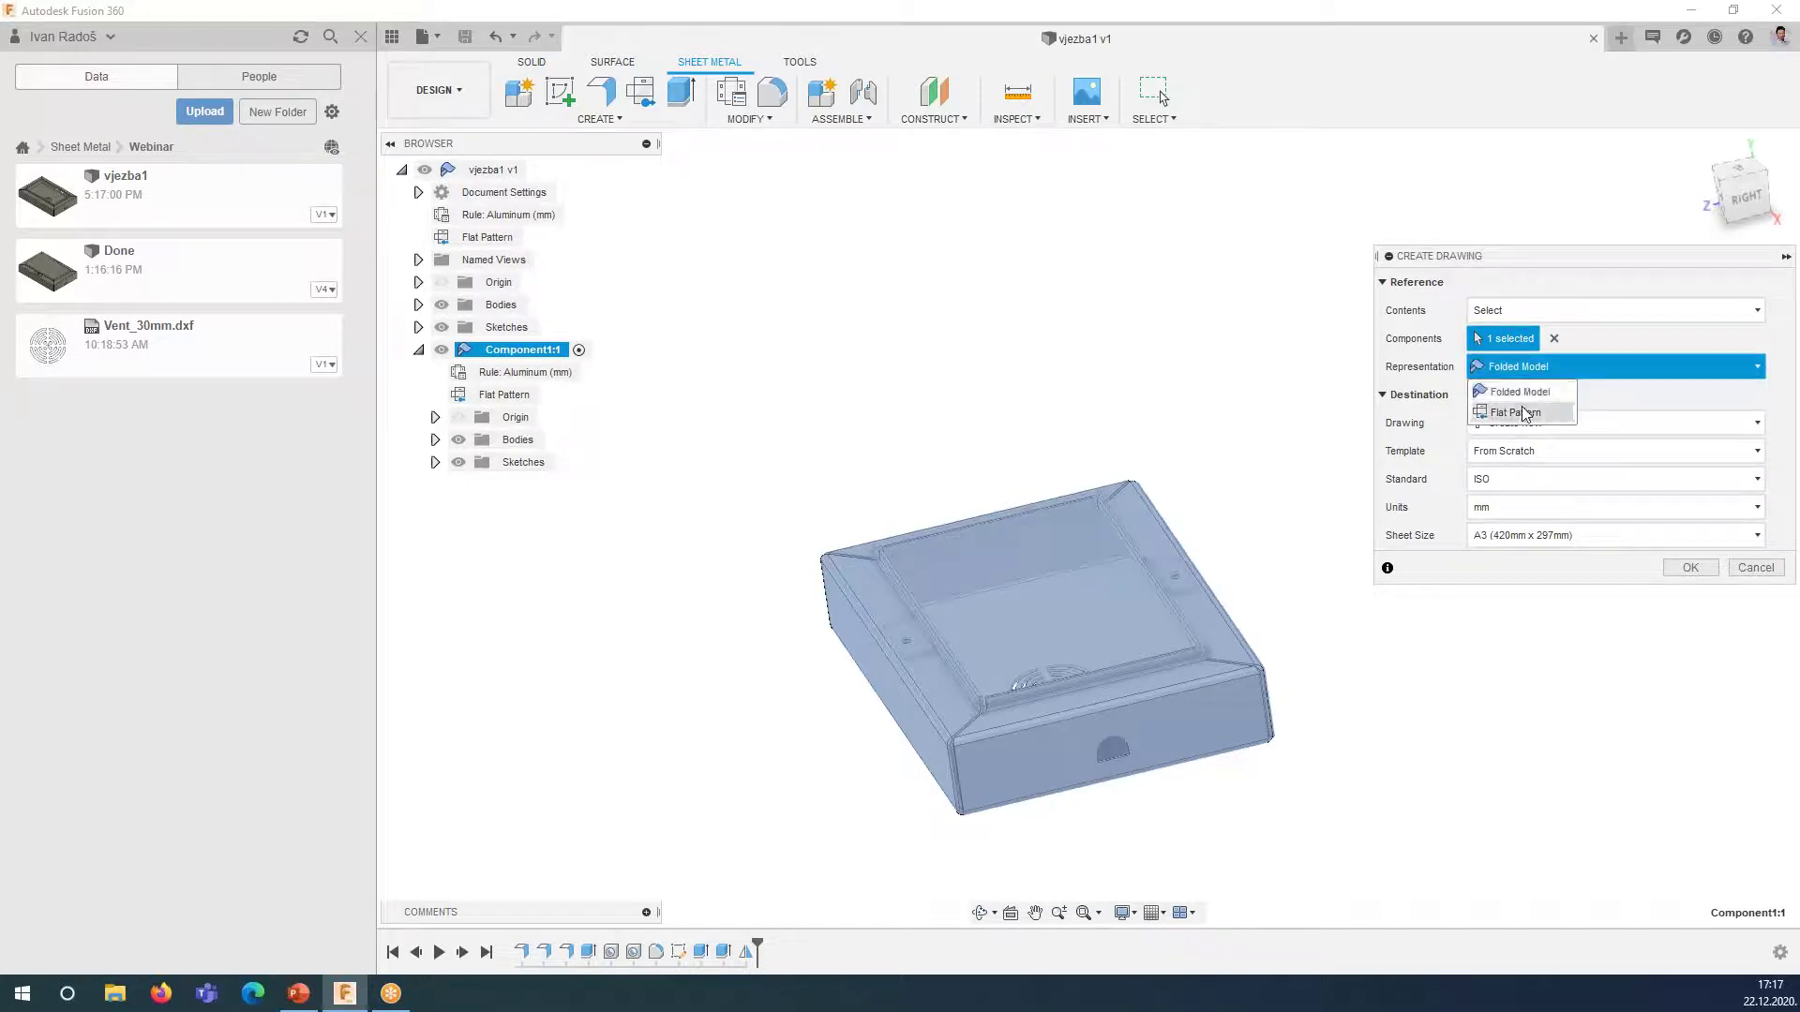
pyautogui.click(1526, 413)
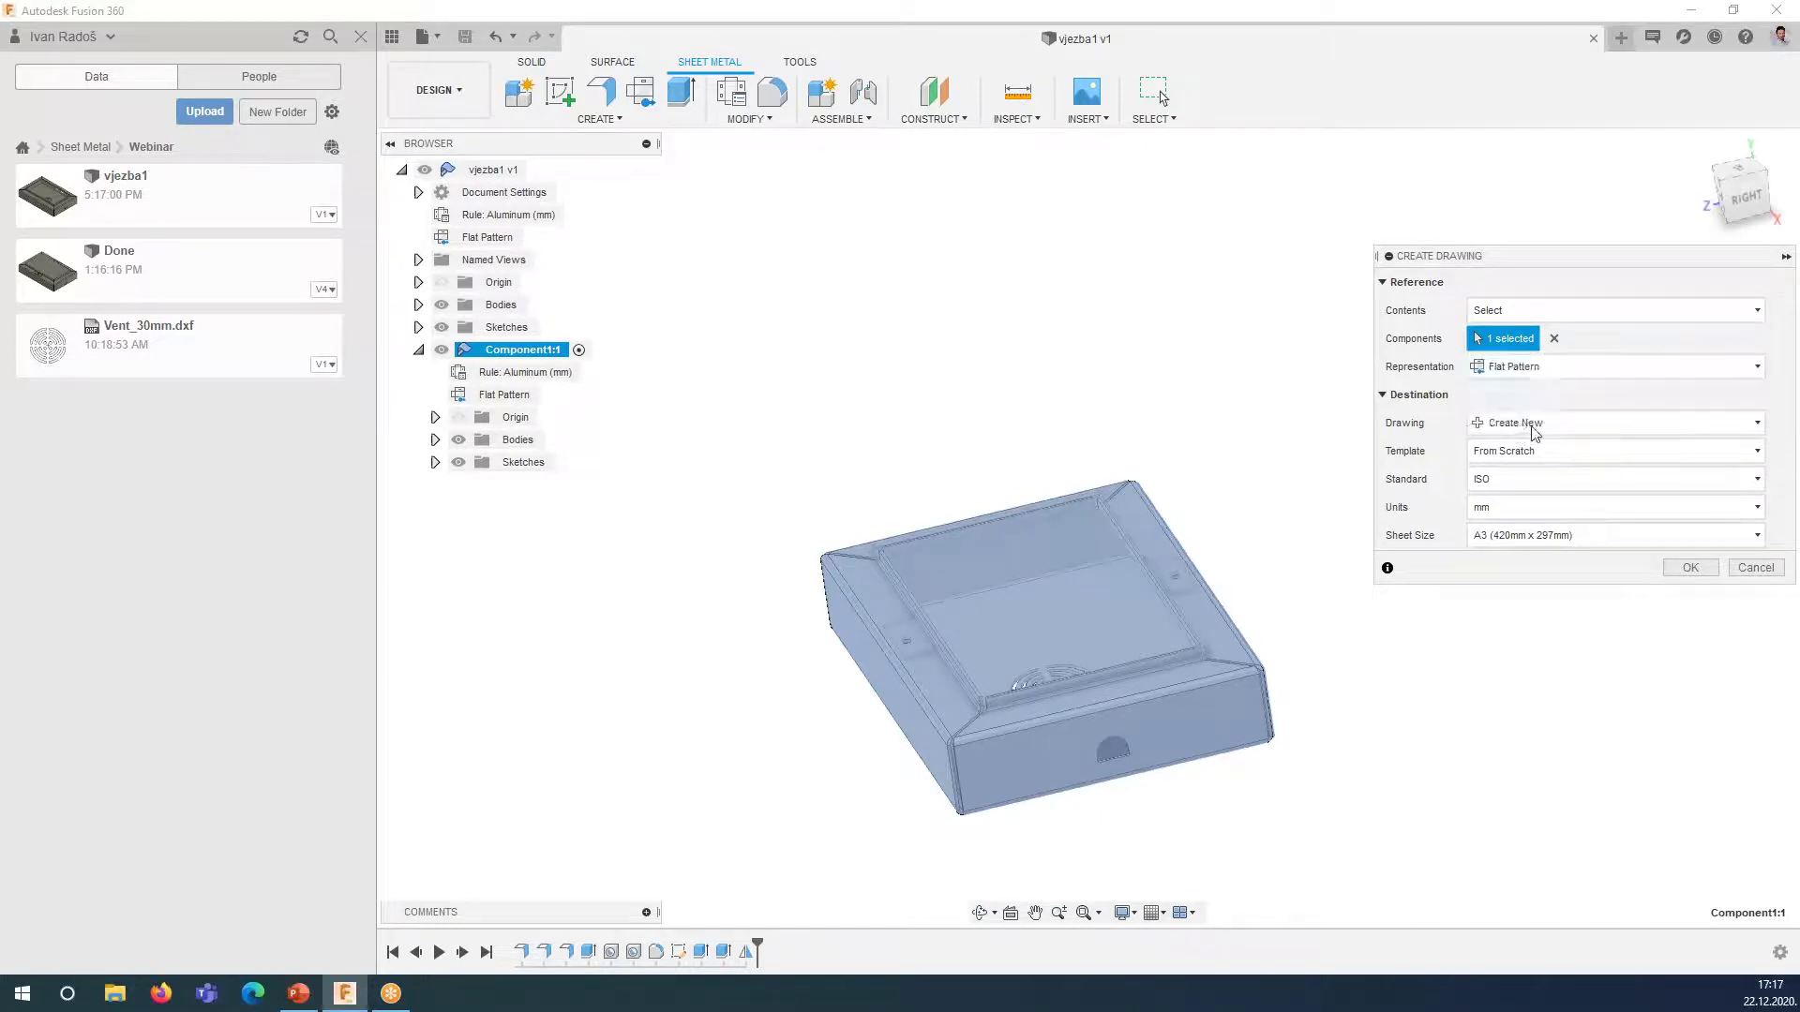
pyautogui.click(1691, 568)
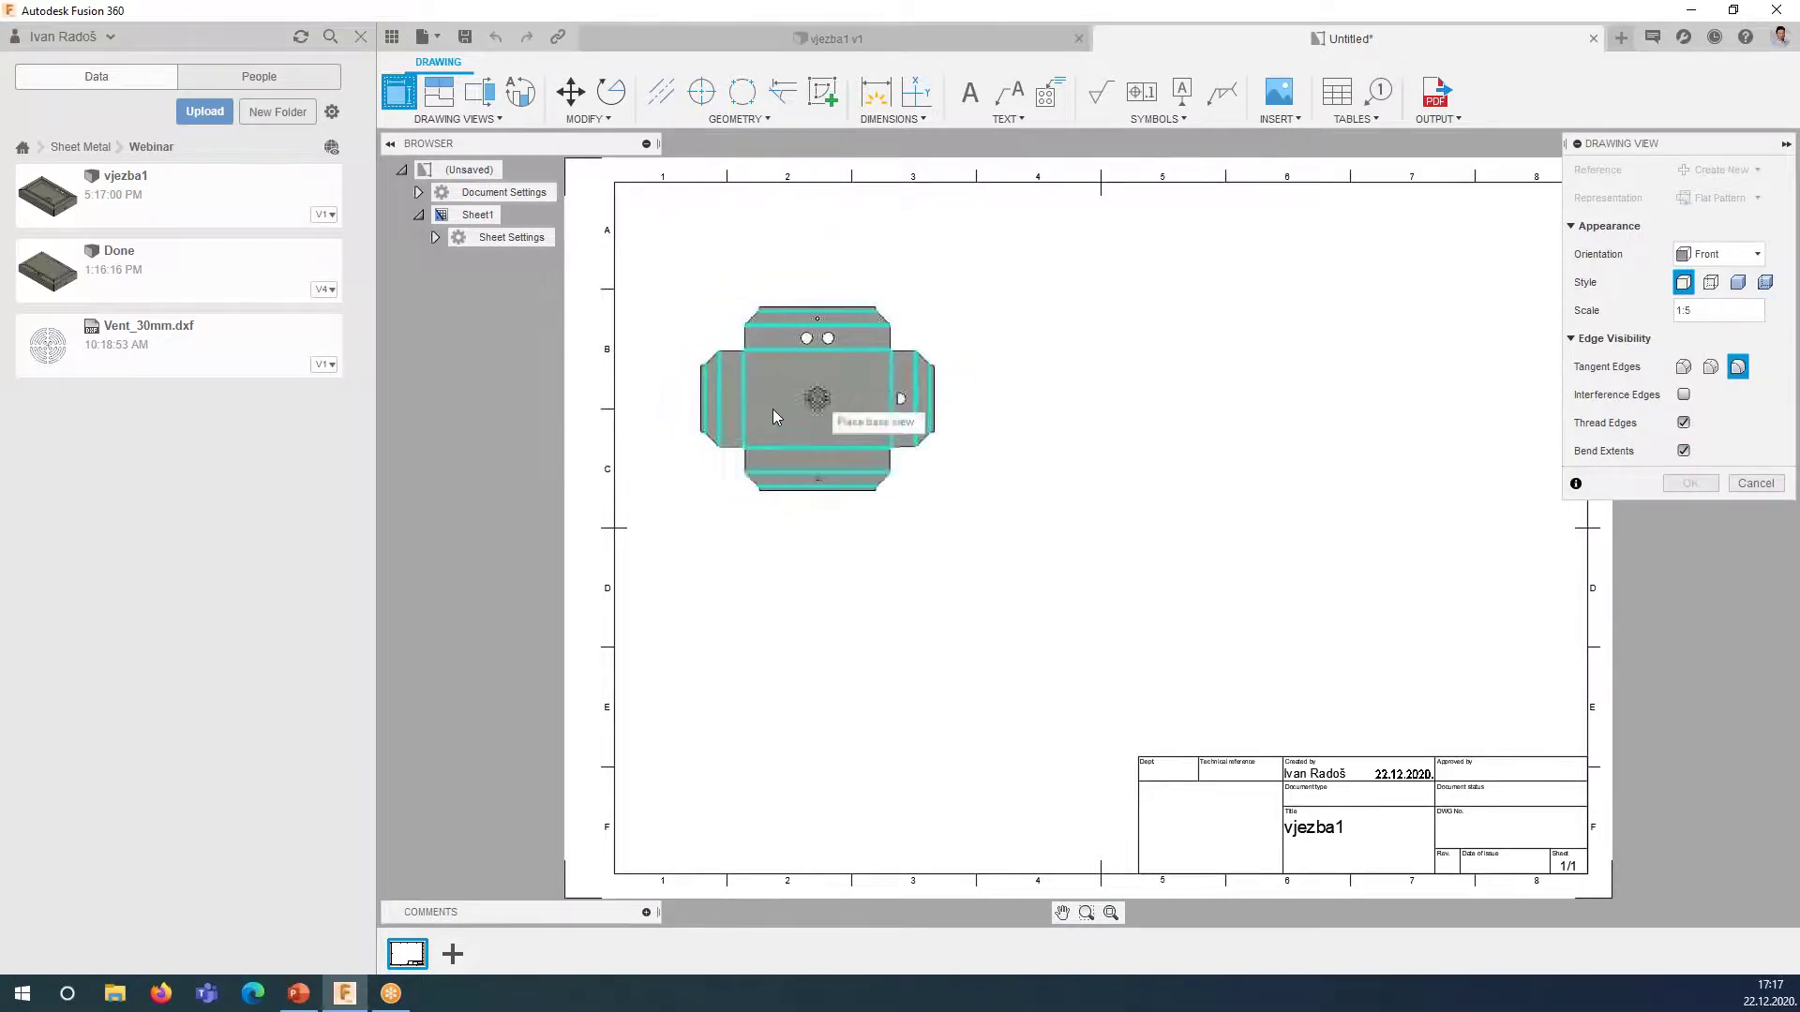
# - Place the flat pattern base view mid-sheet at 1:2 scale and confirm it
pyautogui.click(1710, 314)
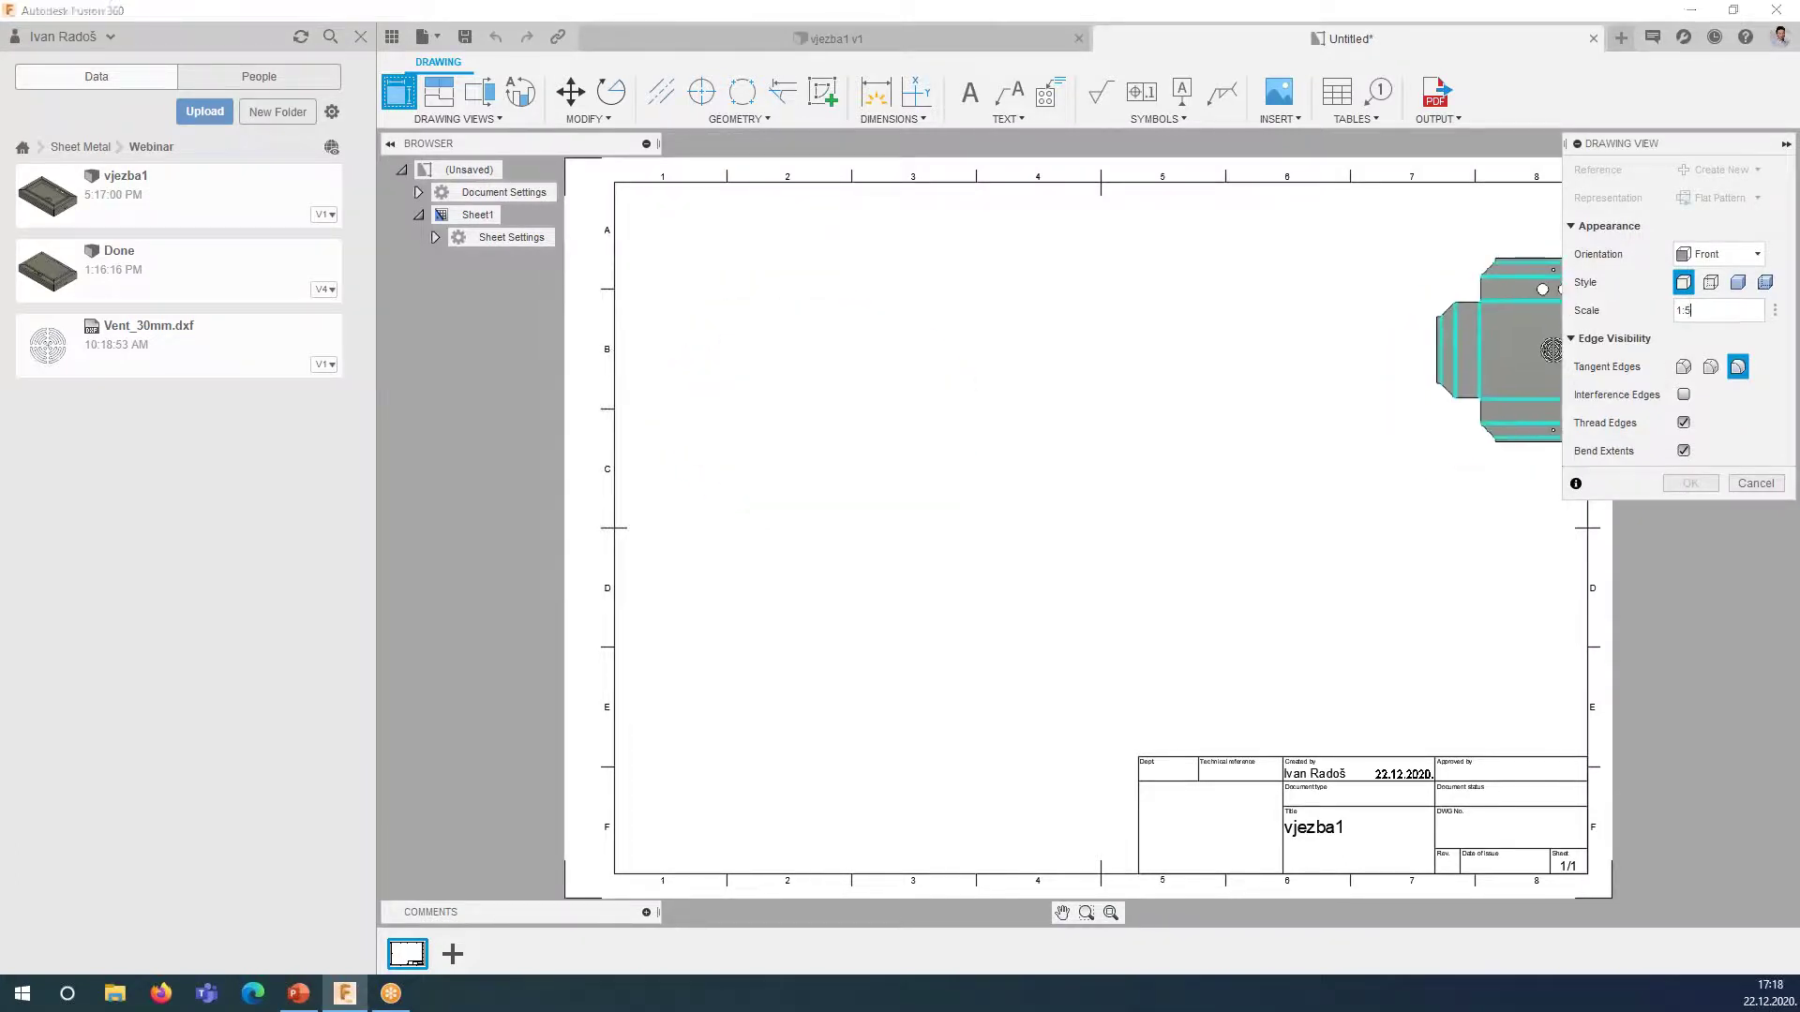
pyautogui.write('2')
pyautogui.press('Return')
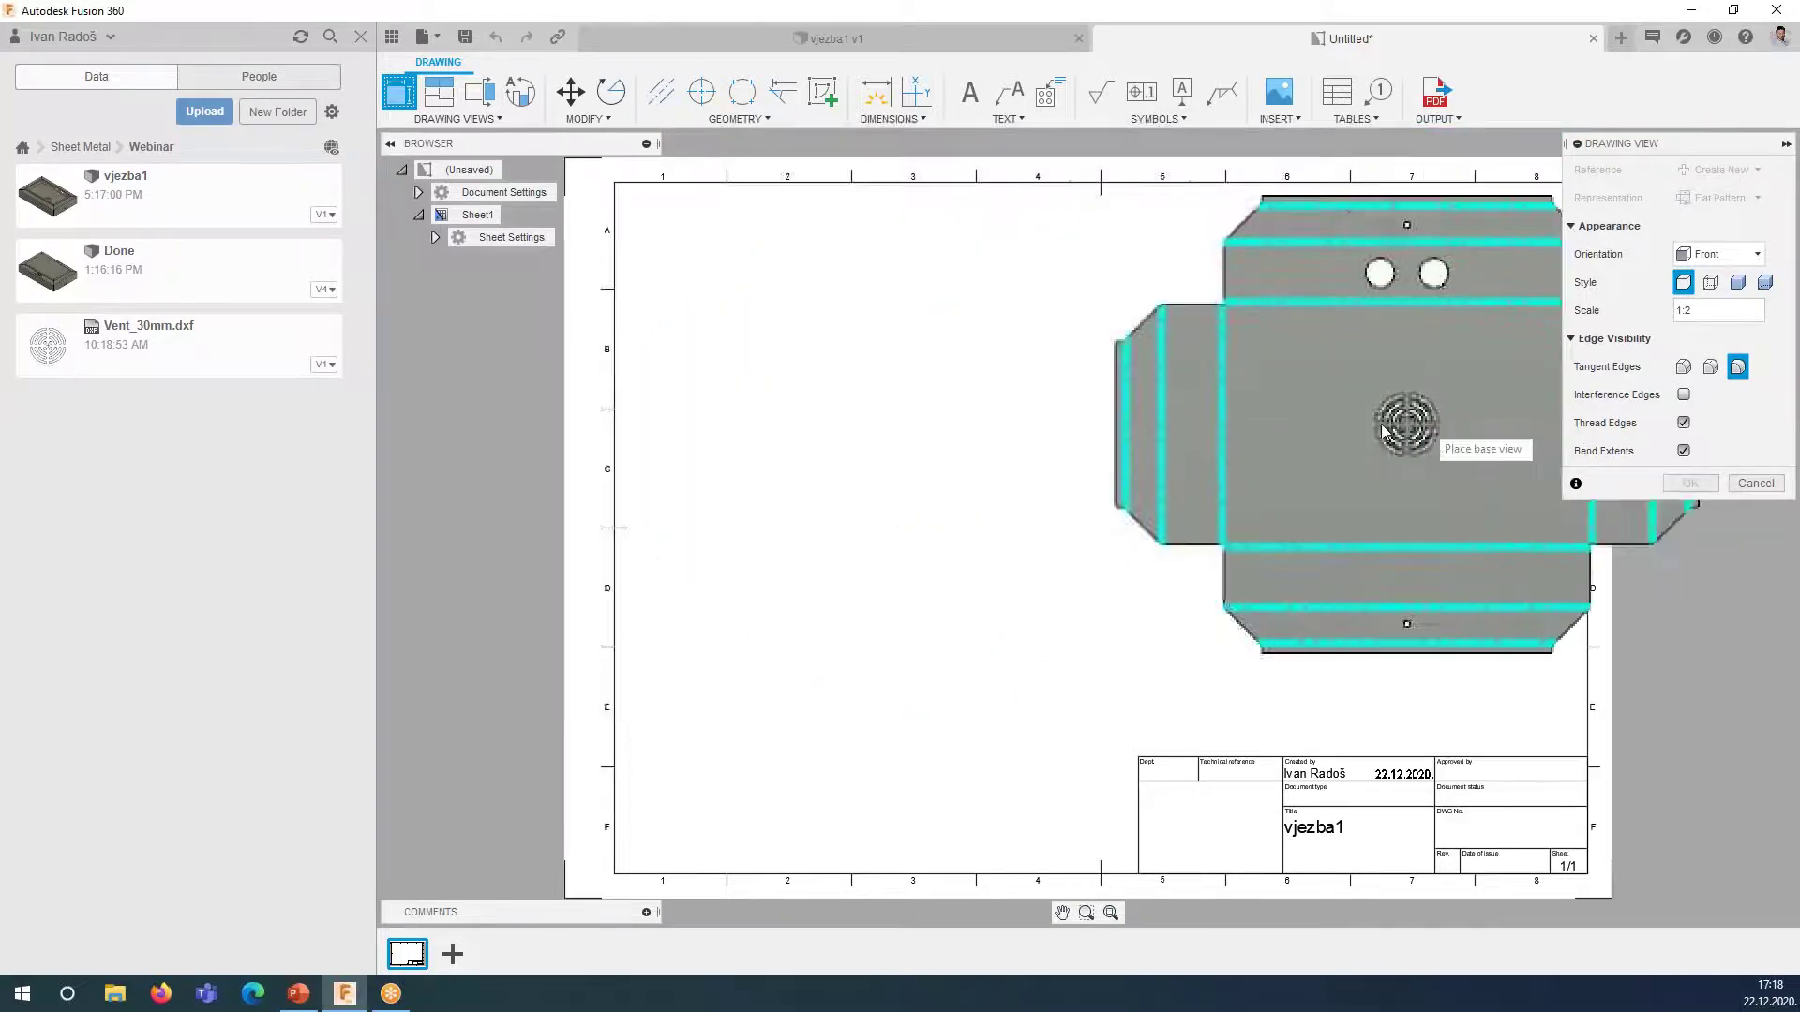
pyautogui.click(942, 443)
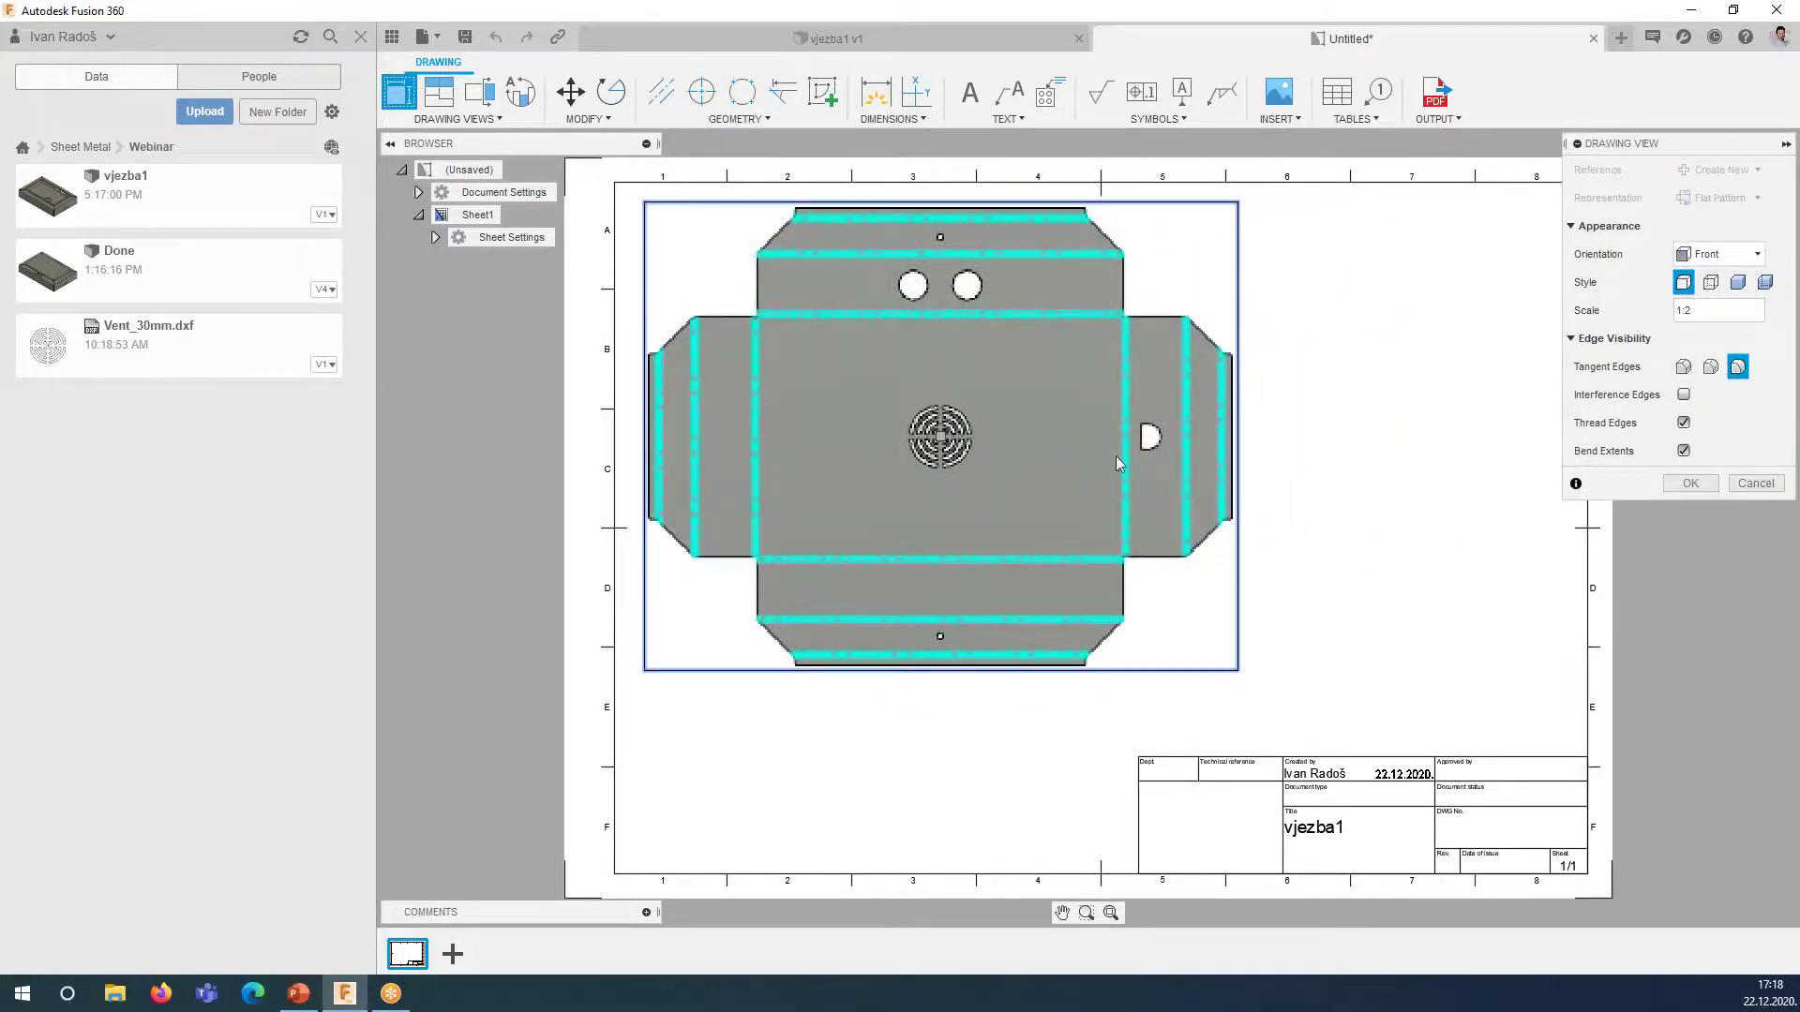
pyautogui.click(1689, 483)
pyautogui.click(1665, 480)
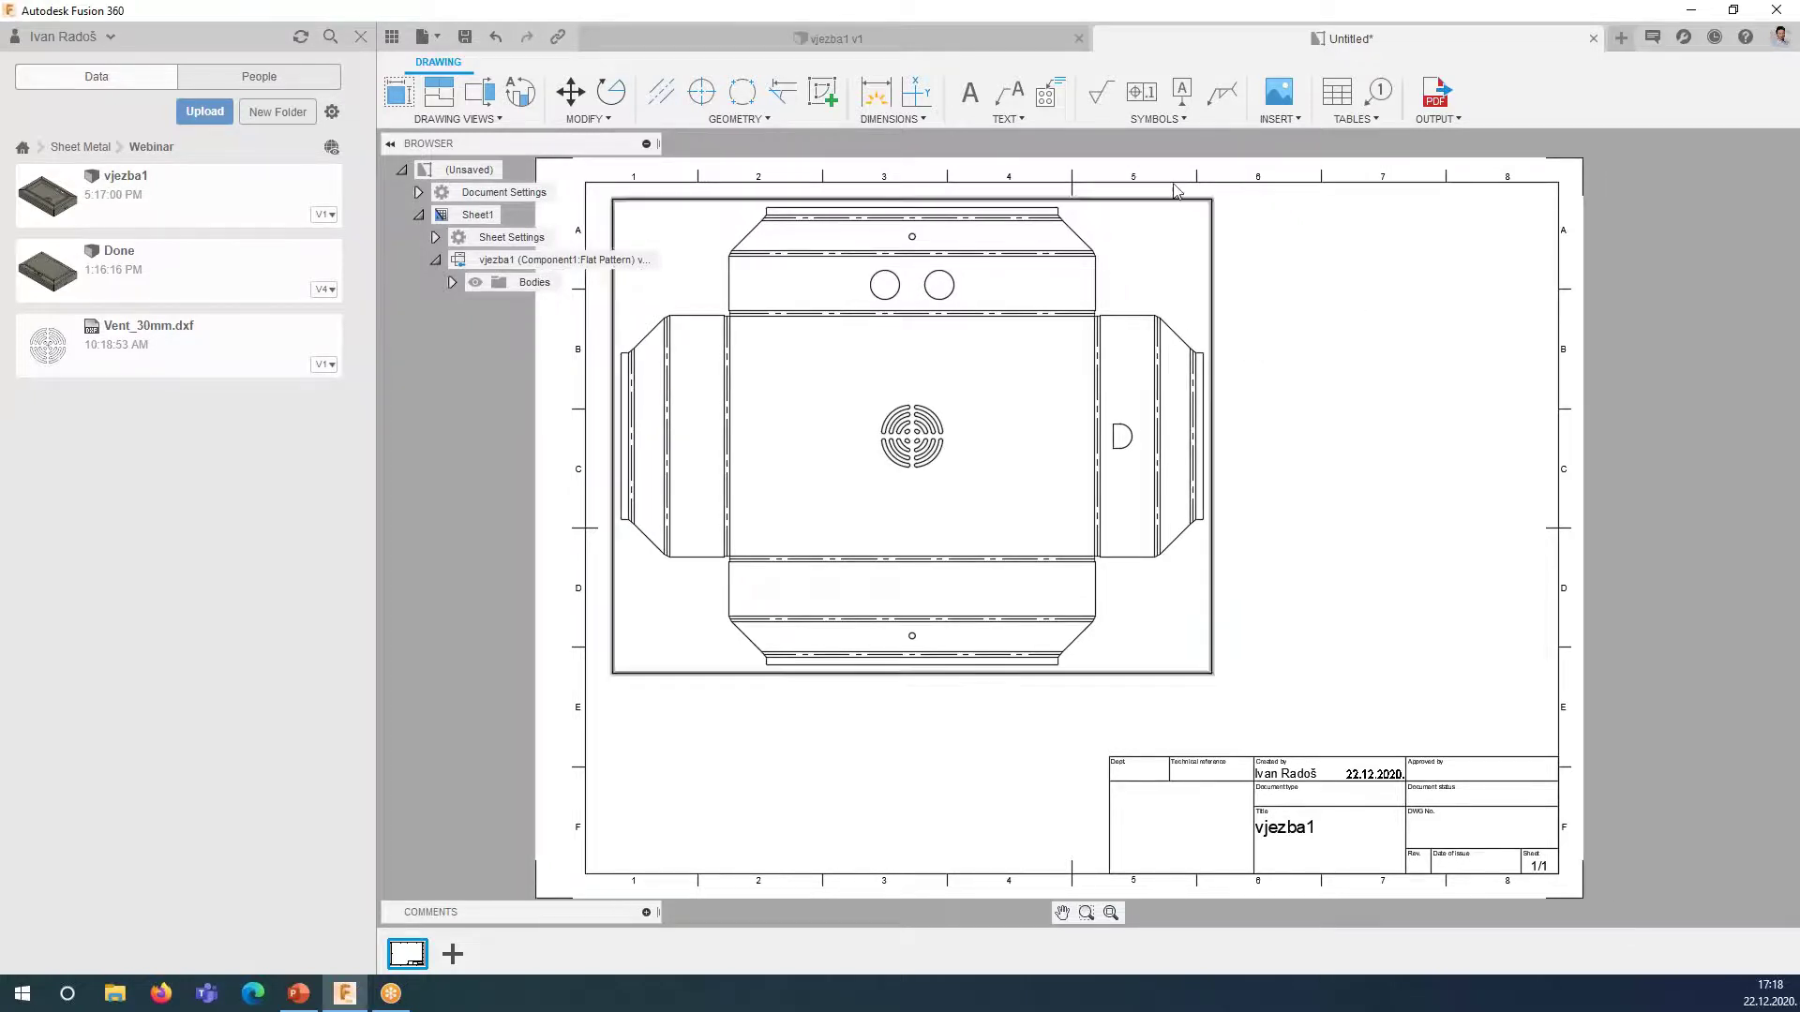
# - Add a bend table at the sheet's top-right corner
pyautogui.click(1339, 95)
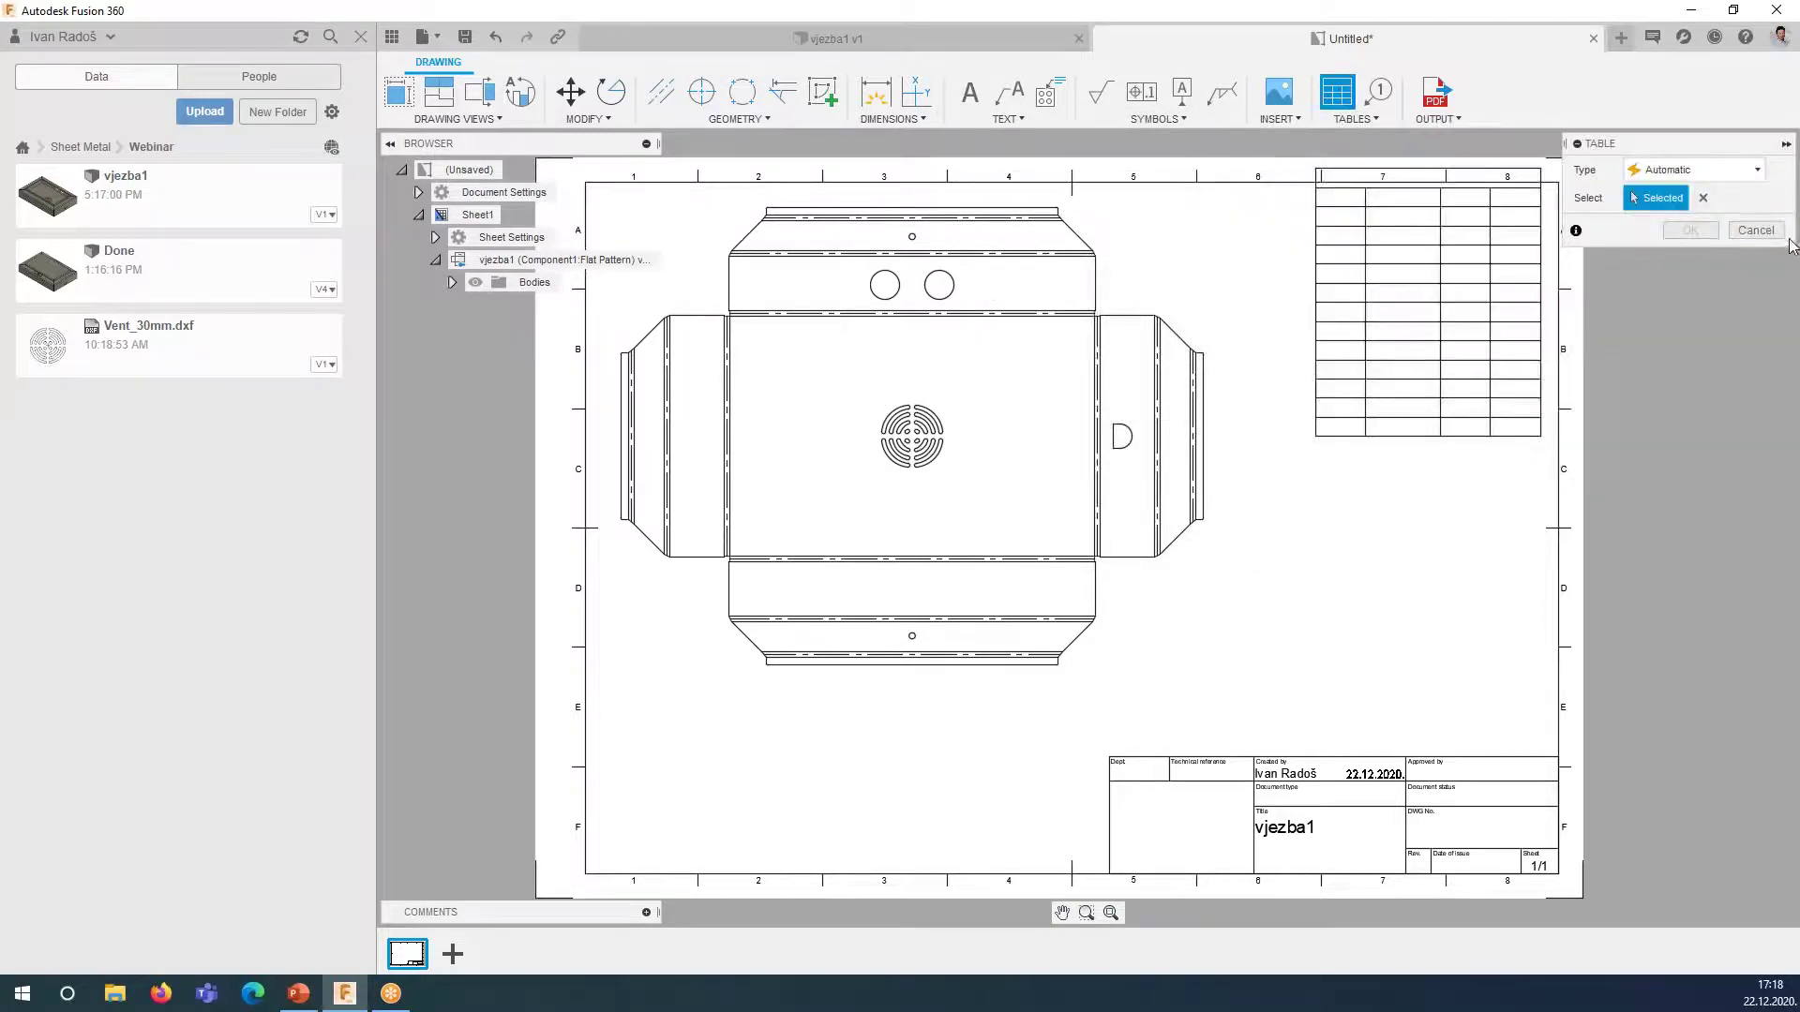
pyautogui.click(1755, 230)
pyautogui.click(1361, 119)
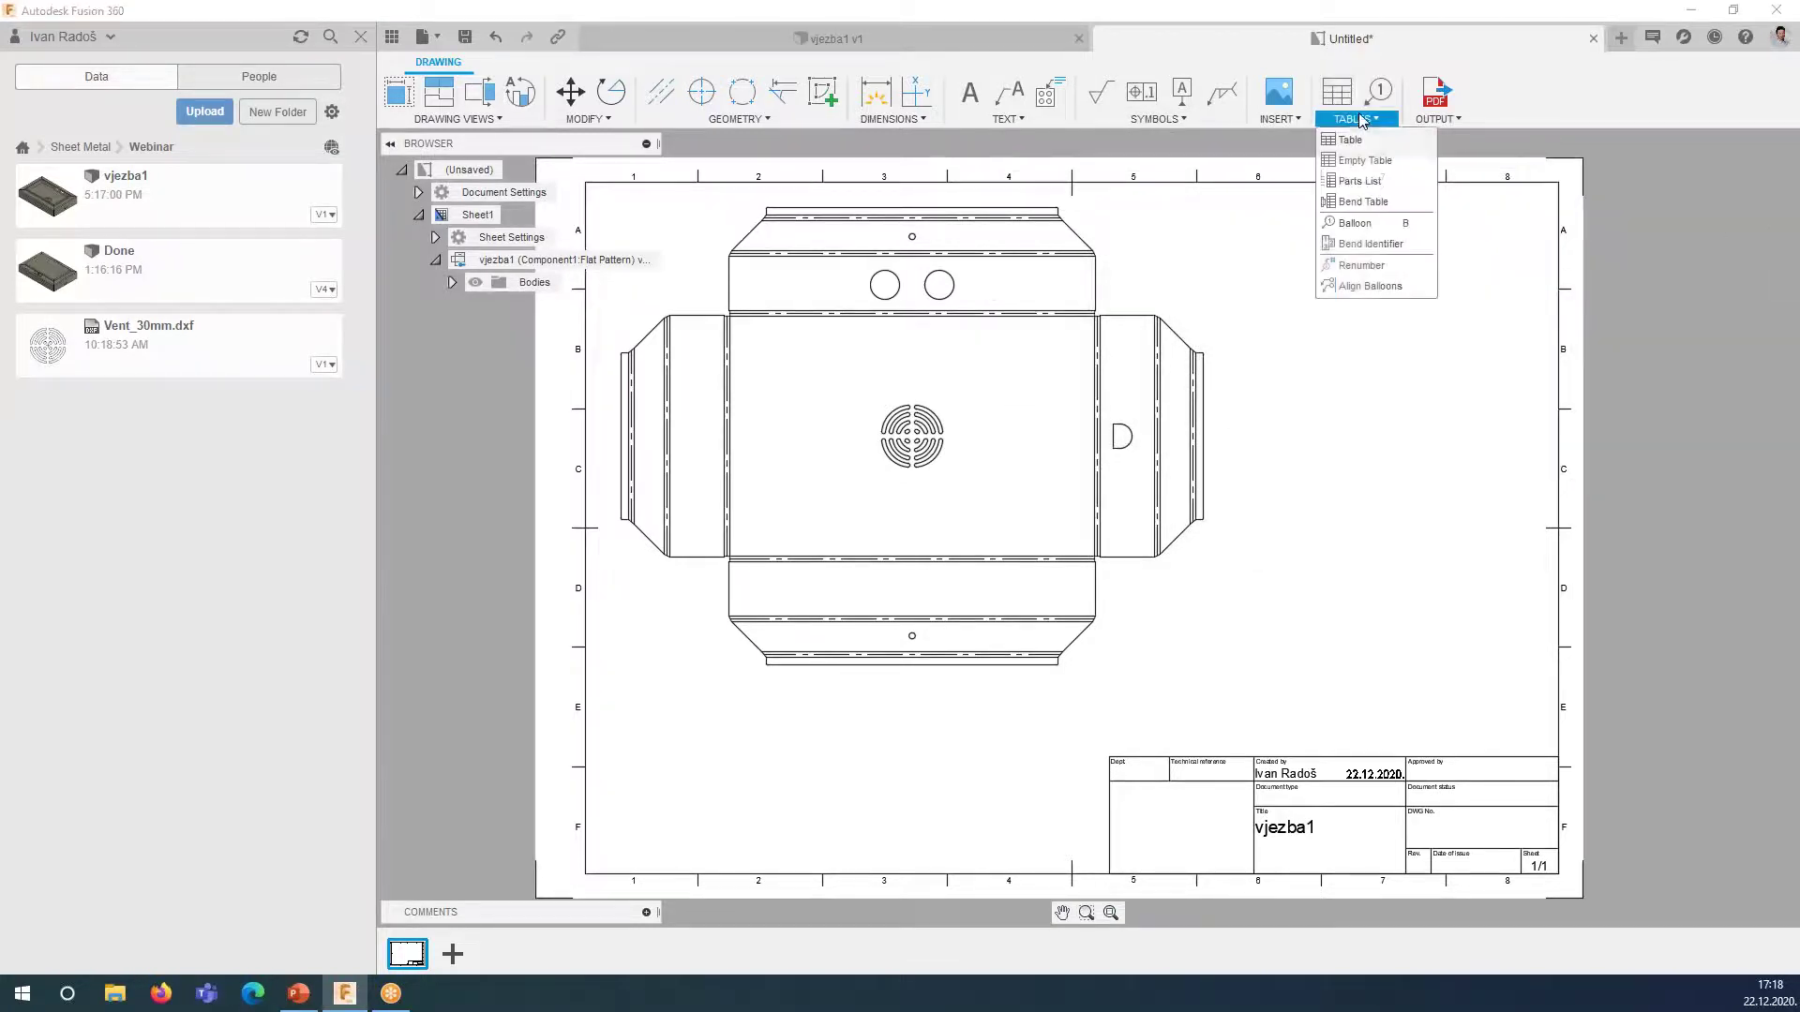
pyautogui.click(1362, 202)
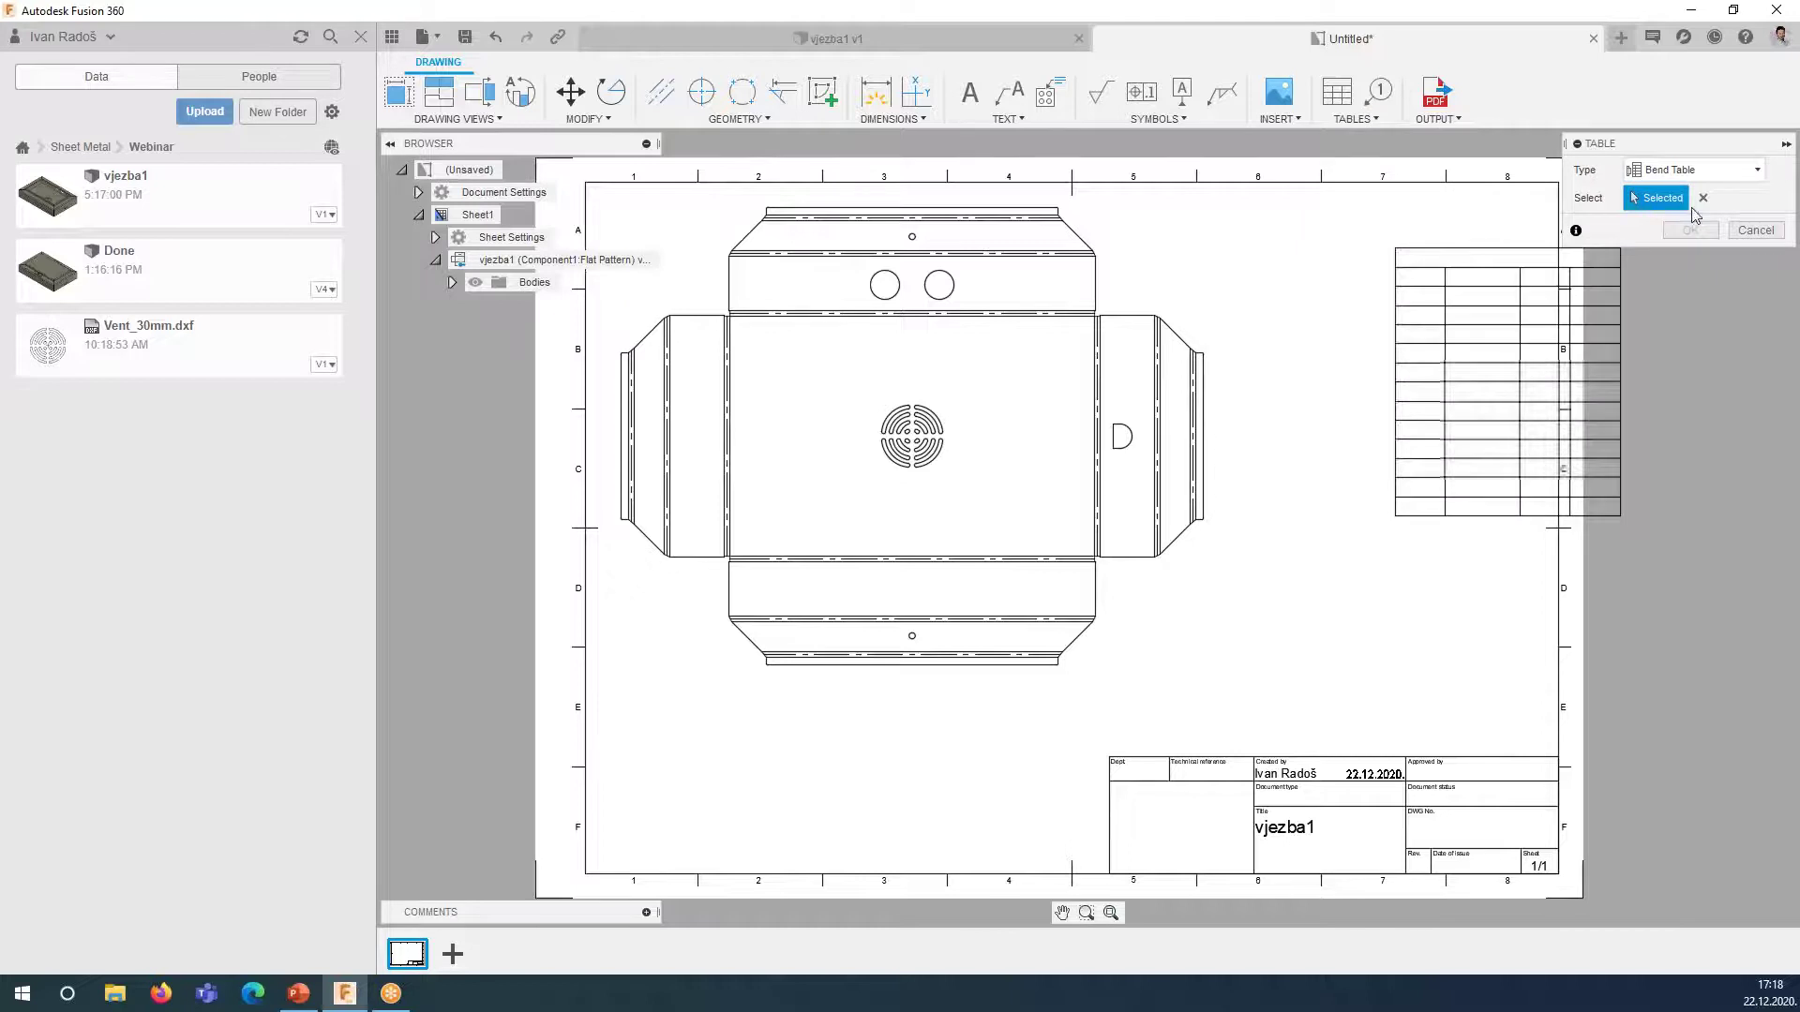
pyautogui.moveTo(1537, 187); pyautogui.dragTo(1381, 240, button='middle')
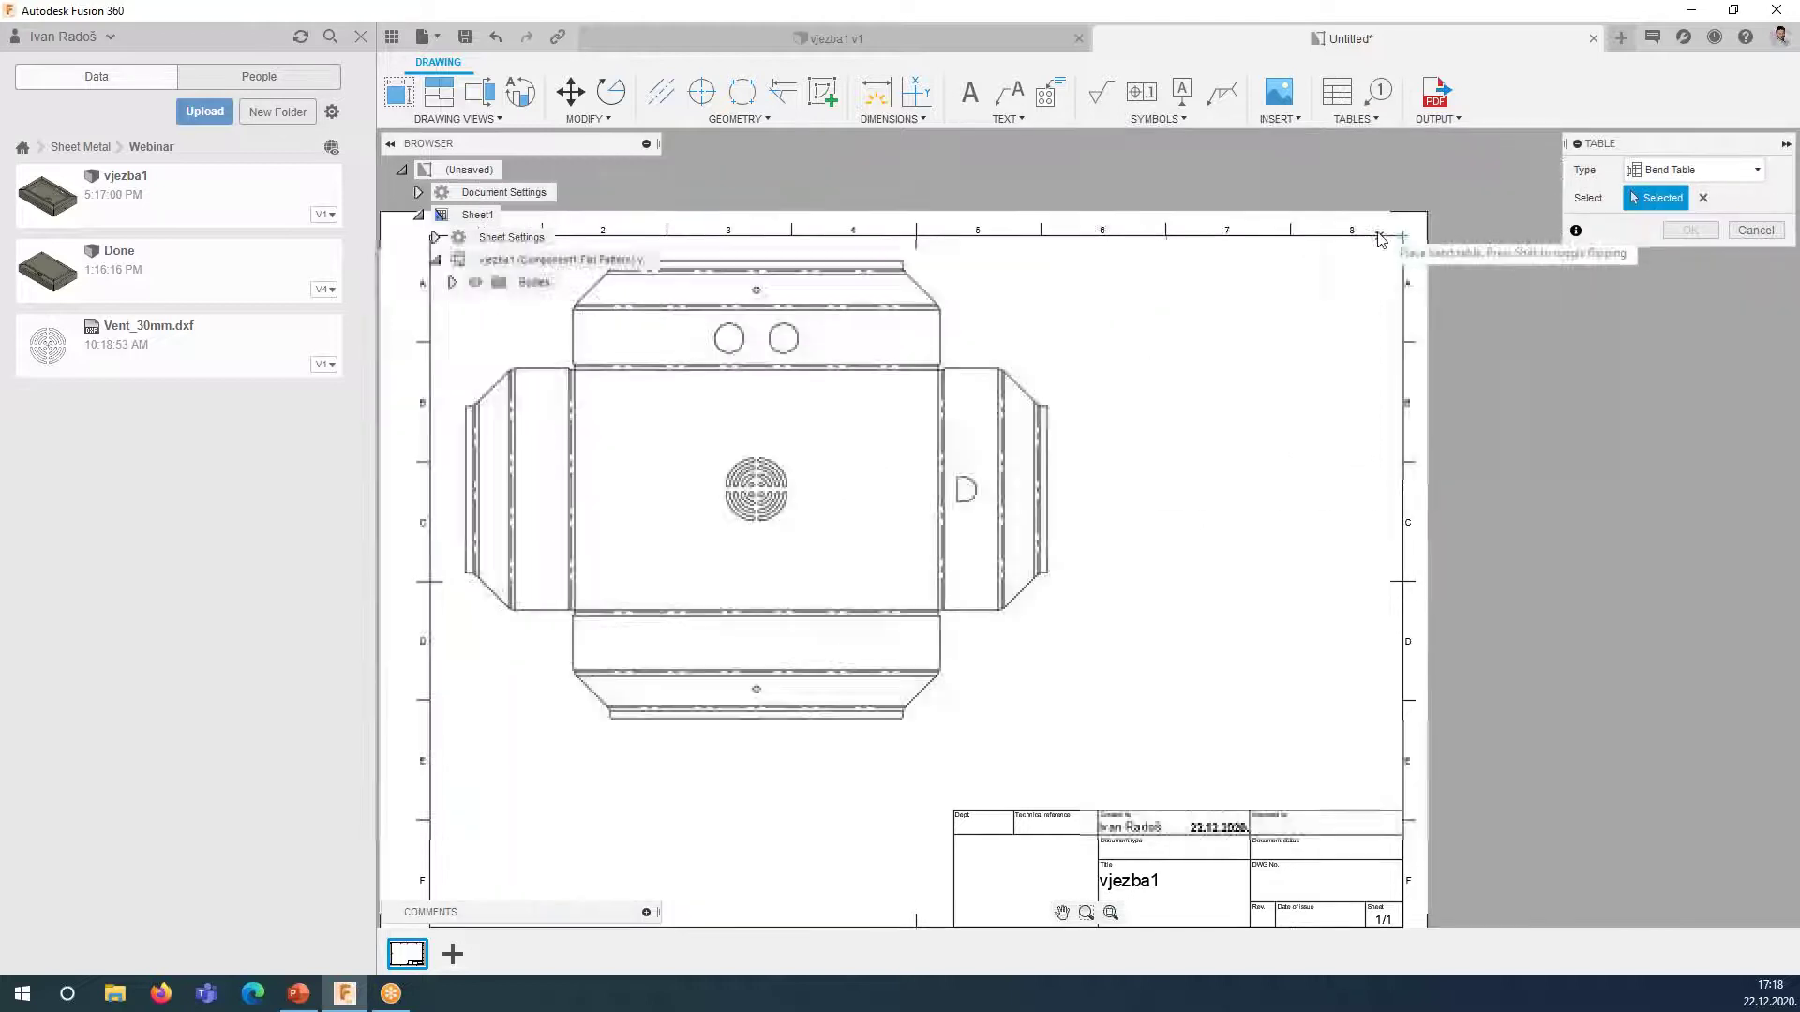
pyautogui.click(1403, 241)
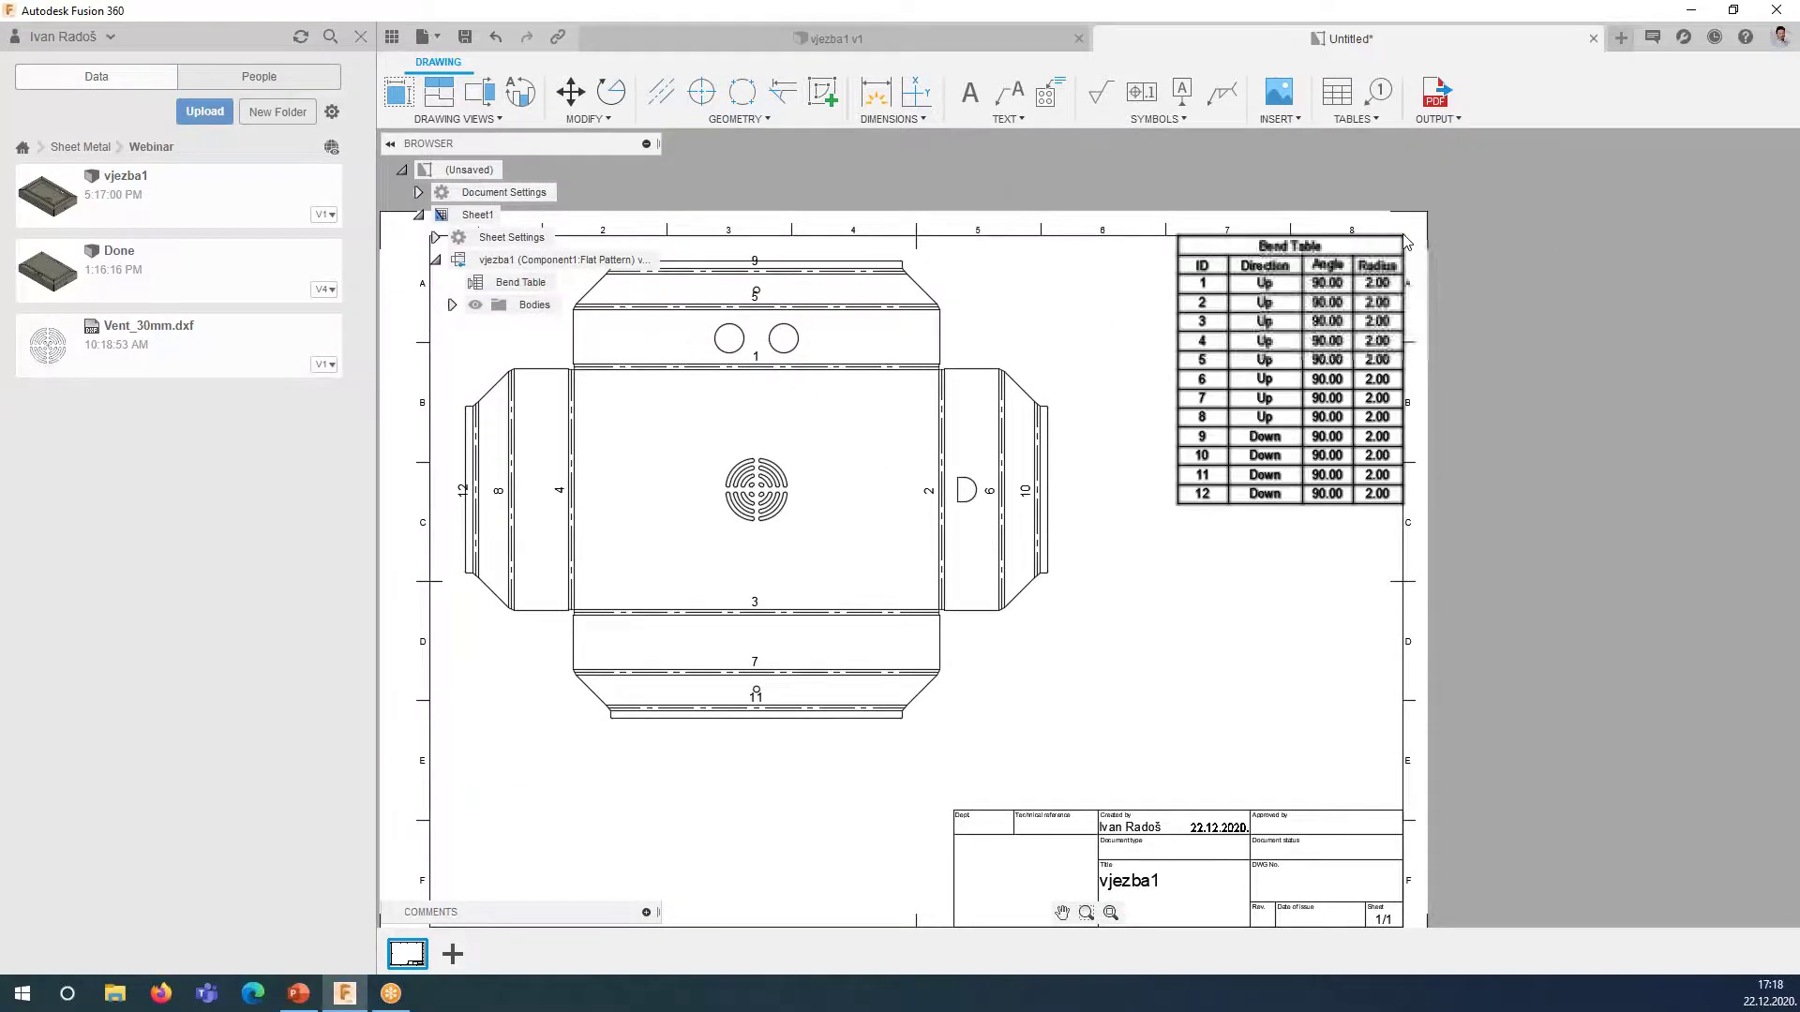
# - Zoom and pan over the flat pattern, then browse the text annotation options
pyautogui.scroll(2, 831, 385)
pyautogui.moveTo(975, 375)
pyautogui.mouseDown(button='middle')
pyautogui.moveTo(1022, 396)
pyautogui.moveTo(947, 439)
pyautogui.mouseUp(button='middle')
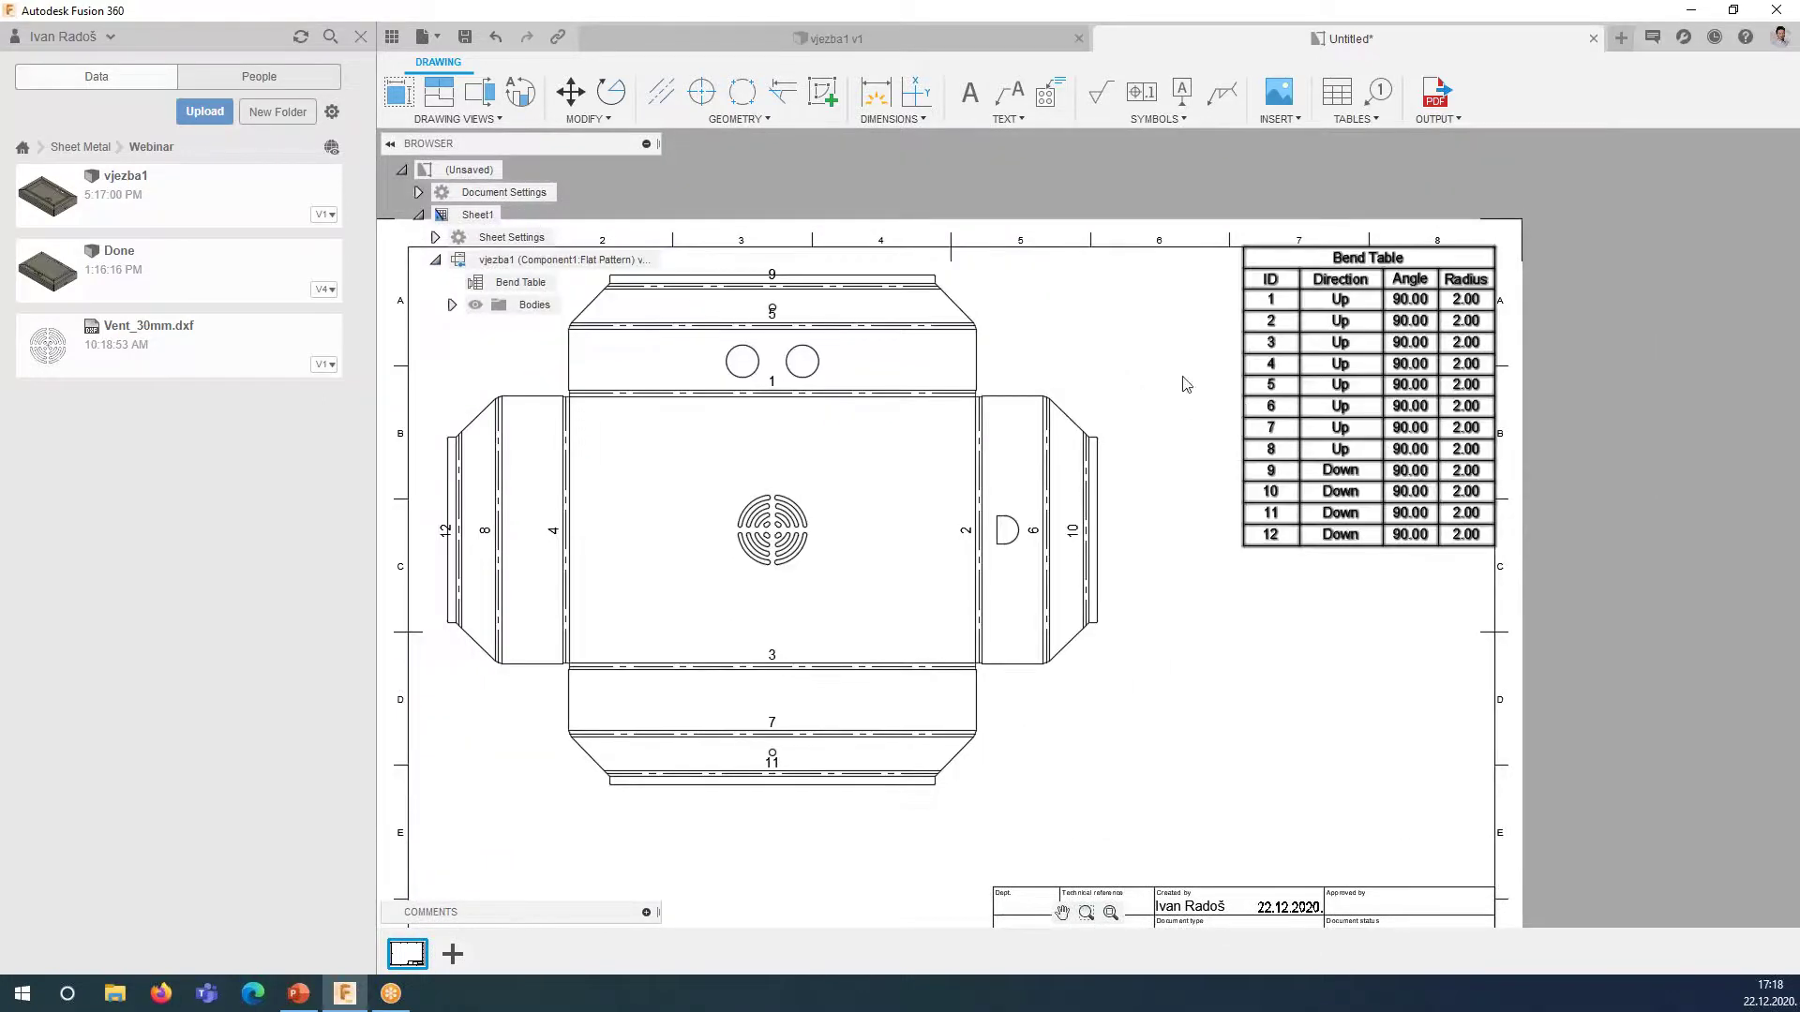
pyautogui.scroll(1, 750, 328)
pyautogui.scroll(1, 815, 310)
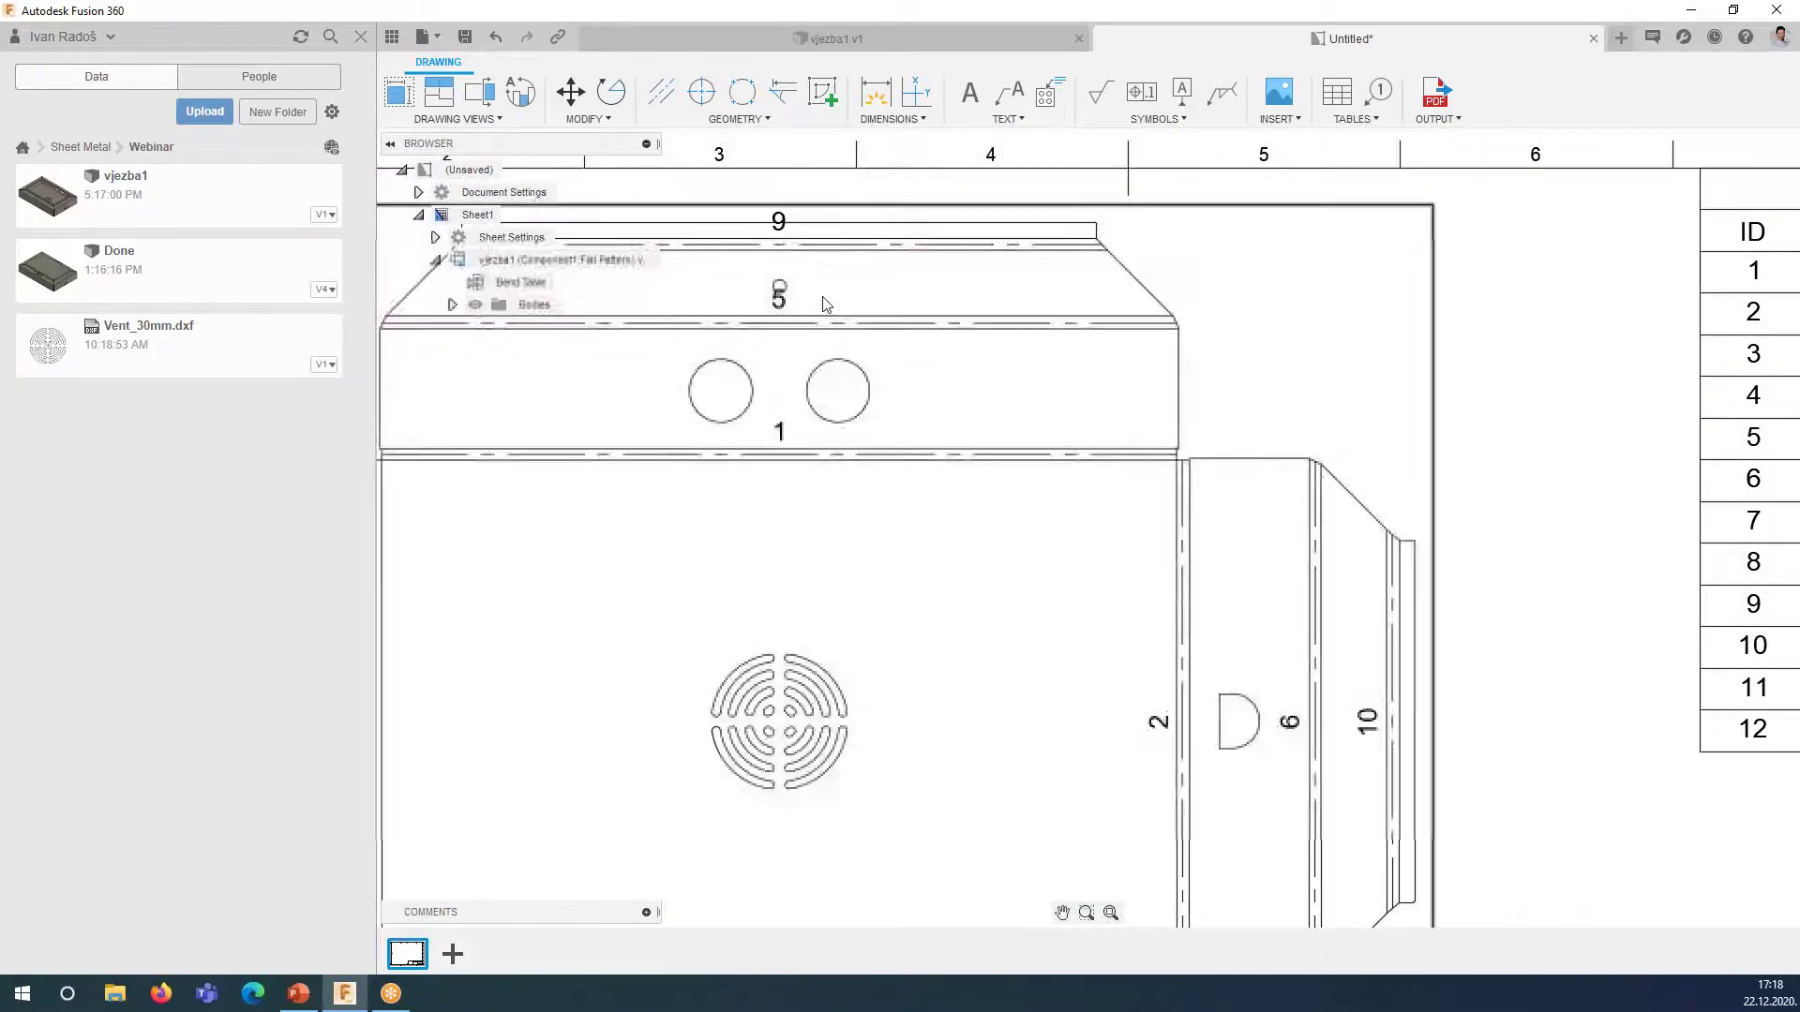
pyautogui.scroll(-2, 1012, 253)
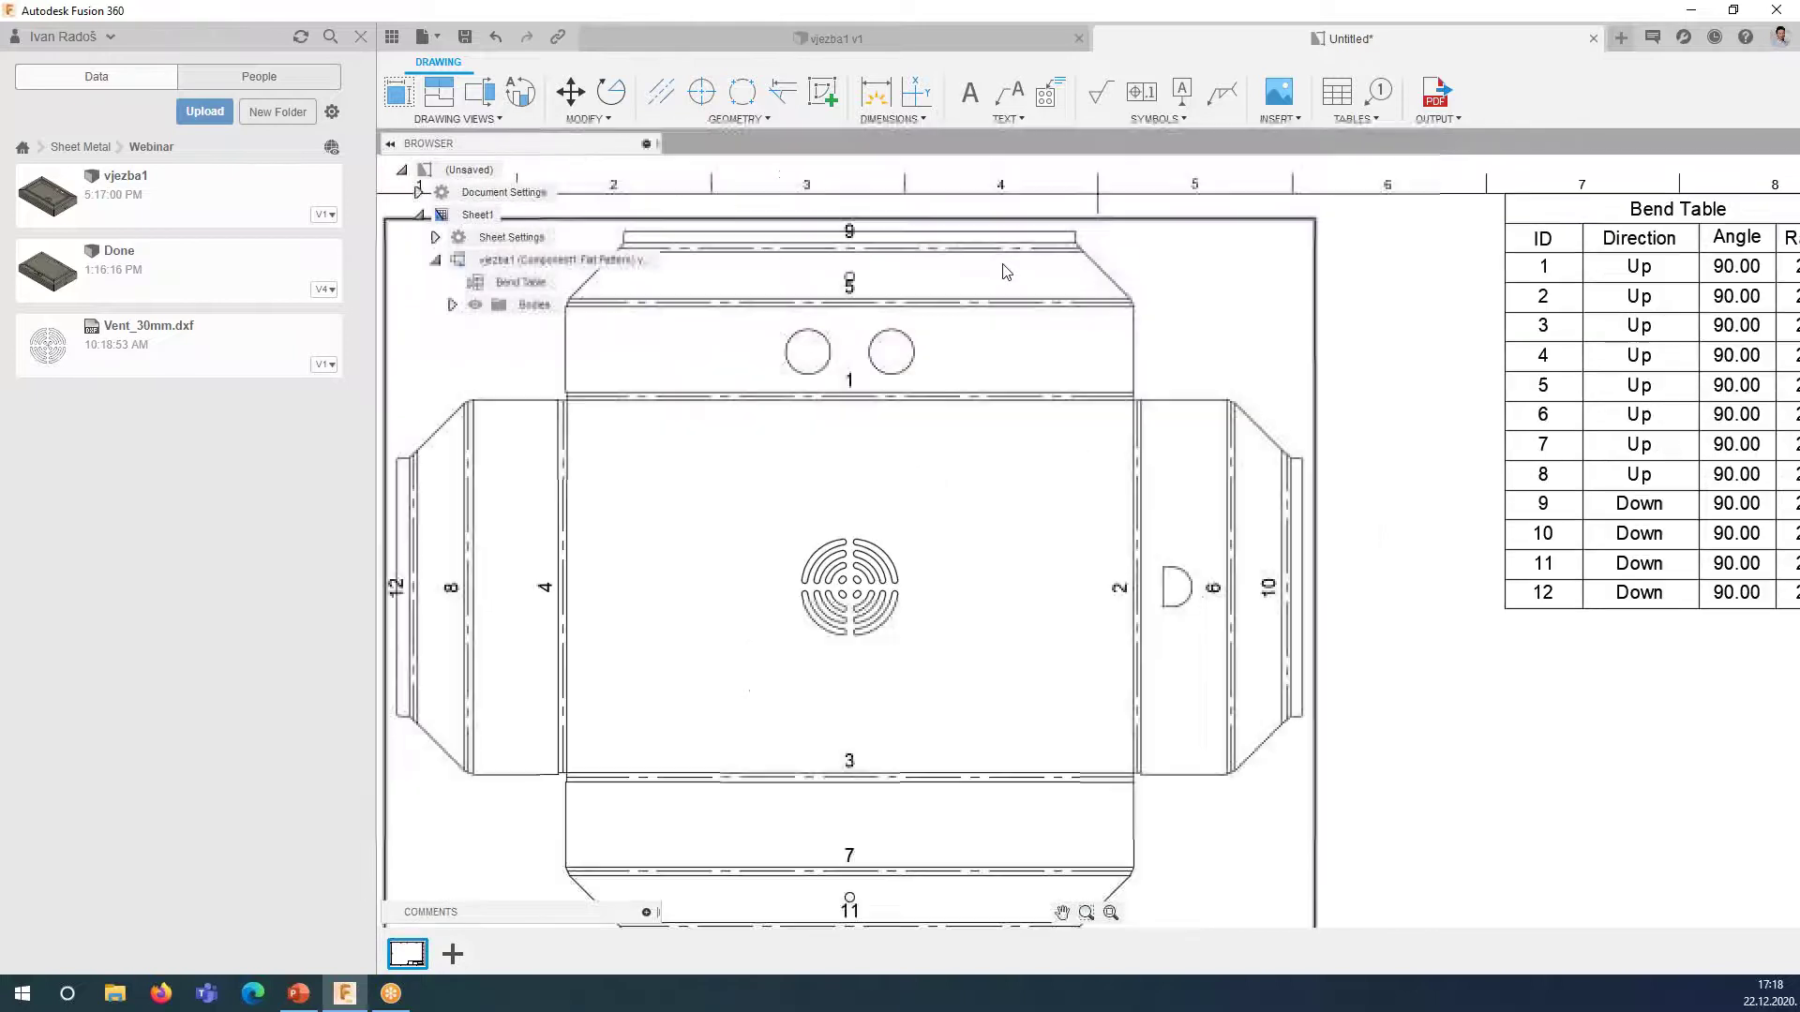
pyautogui.scroll(-1, 811, 441)
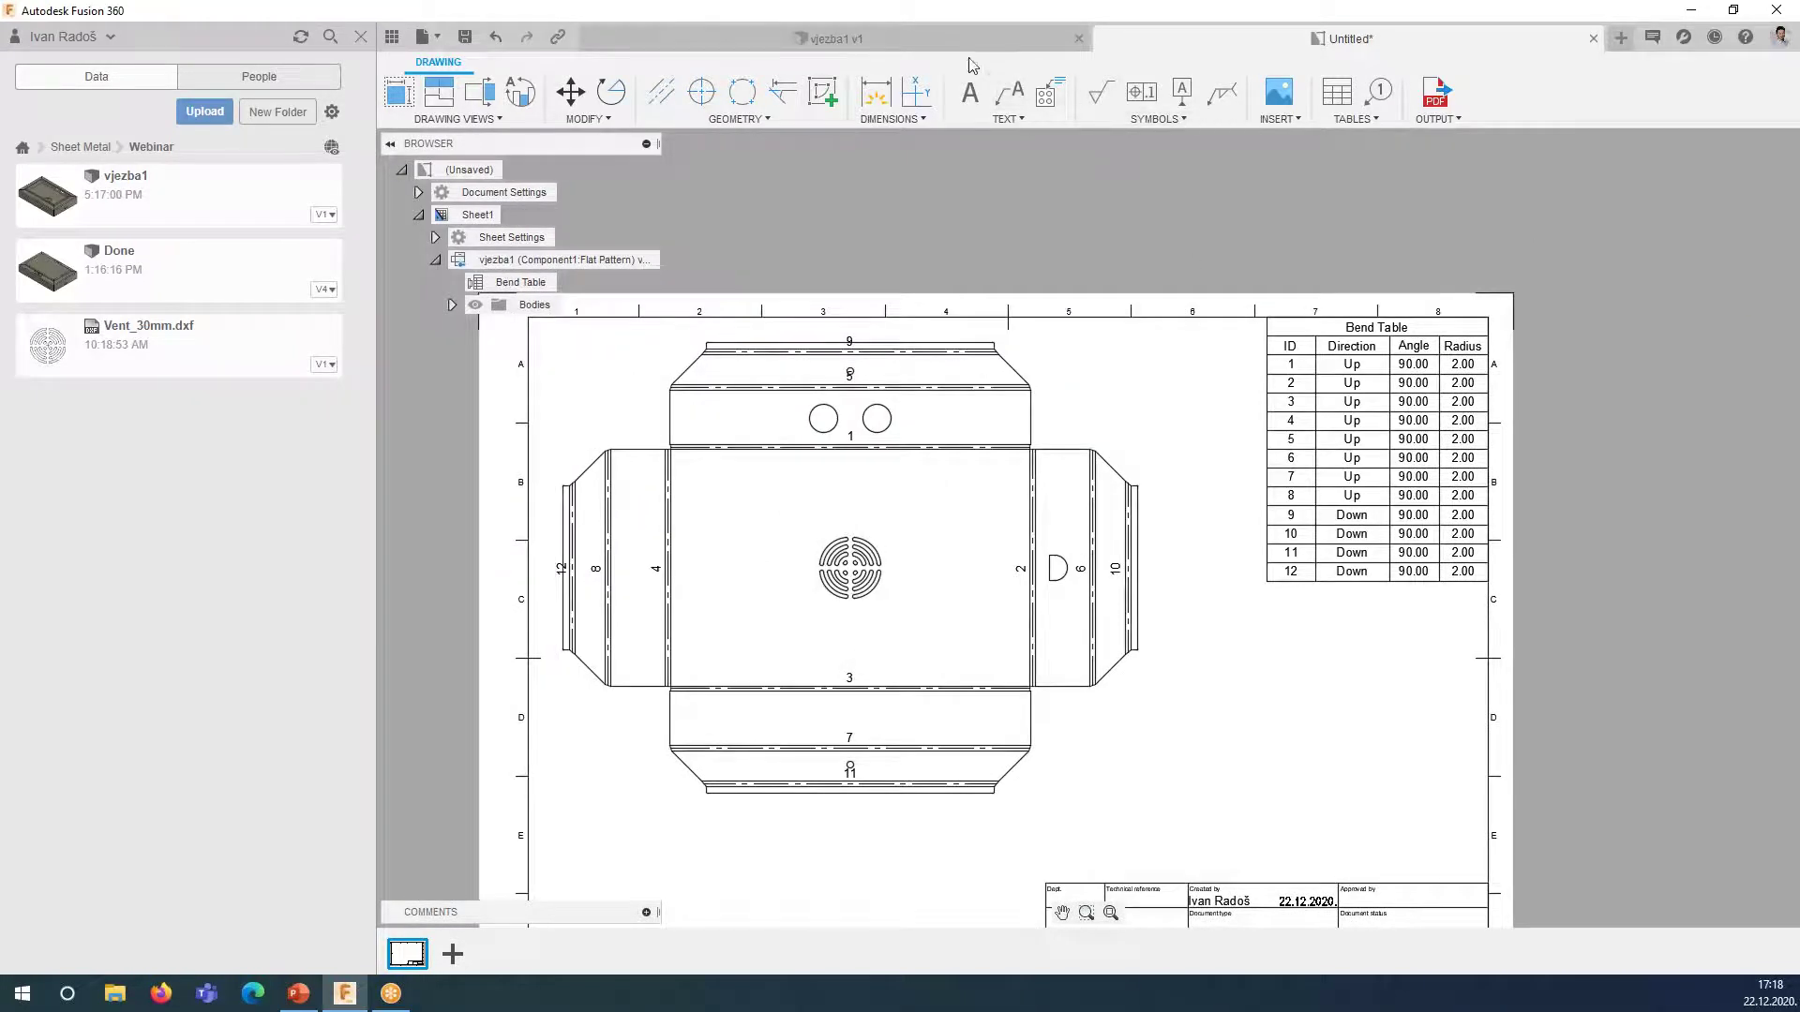
pyautogui.click(1009, 118)
pyautogui.click(1001, 91)
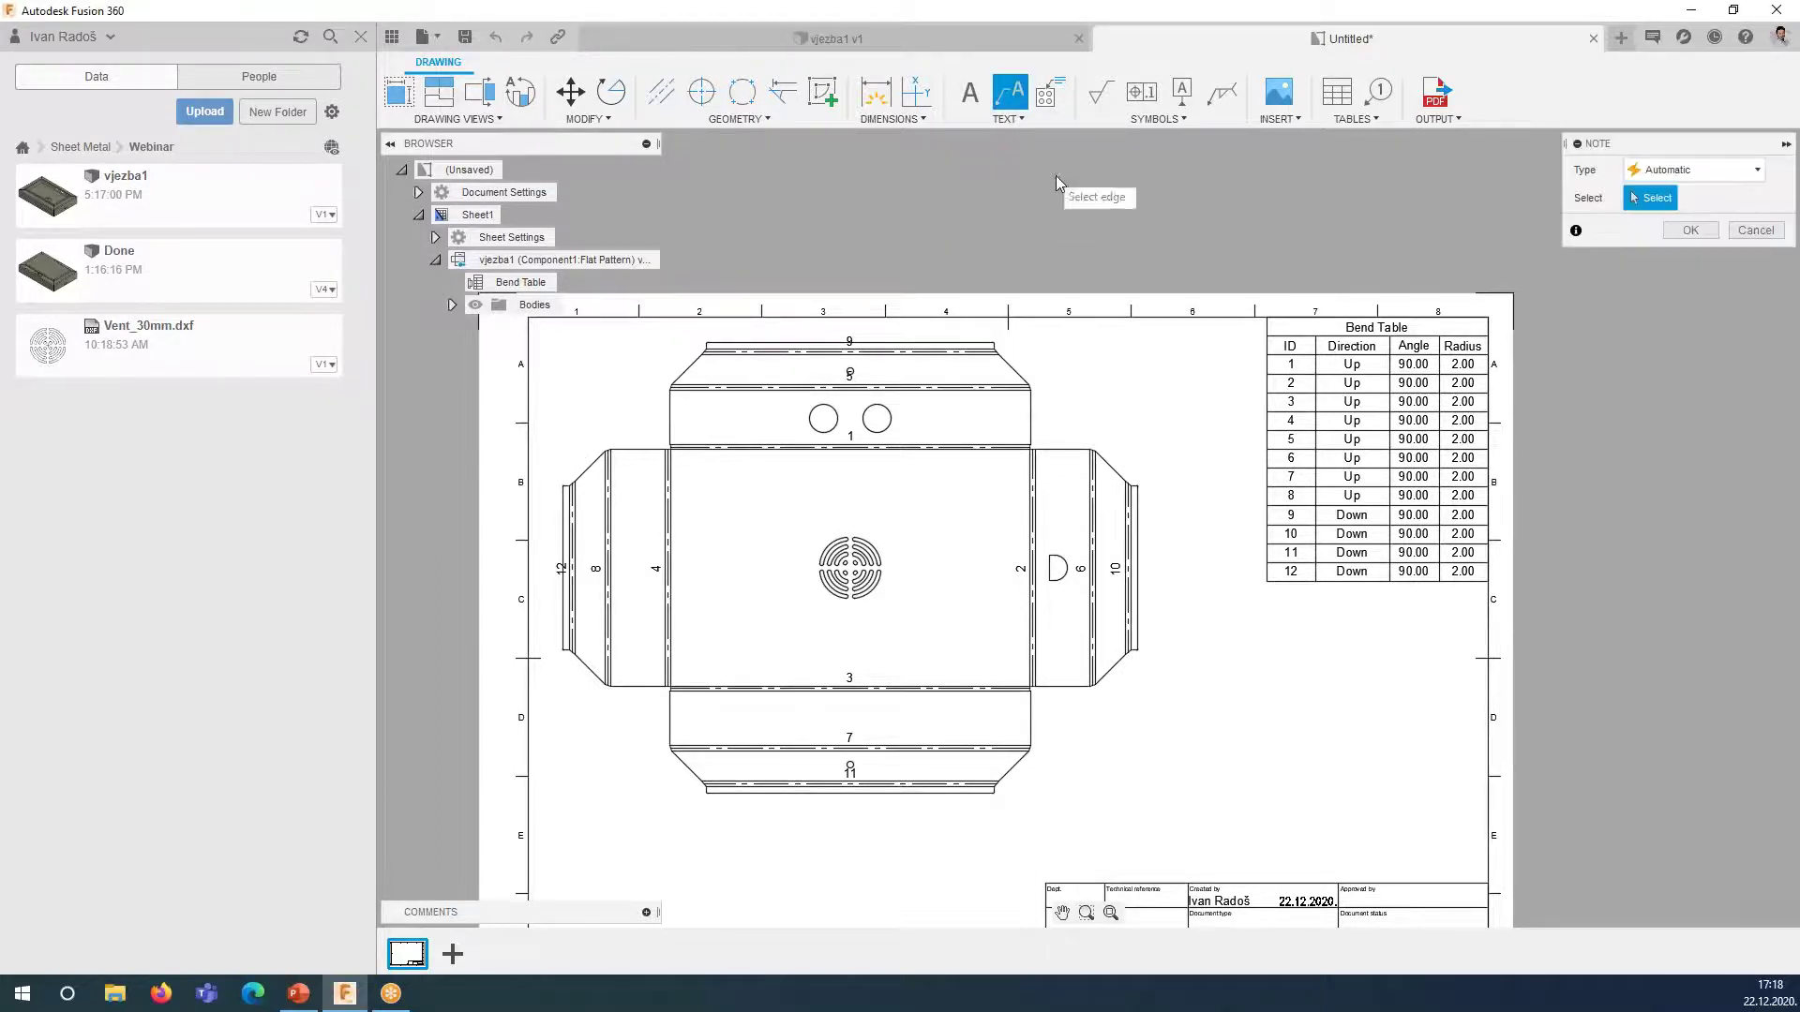
pyautogui.scroll(2, 903, 390)
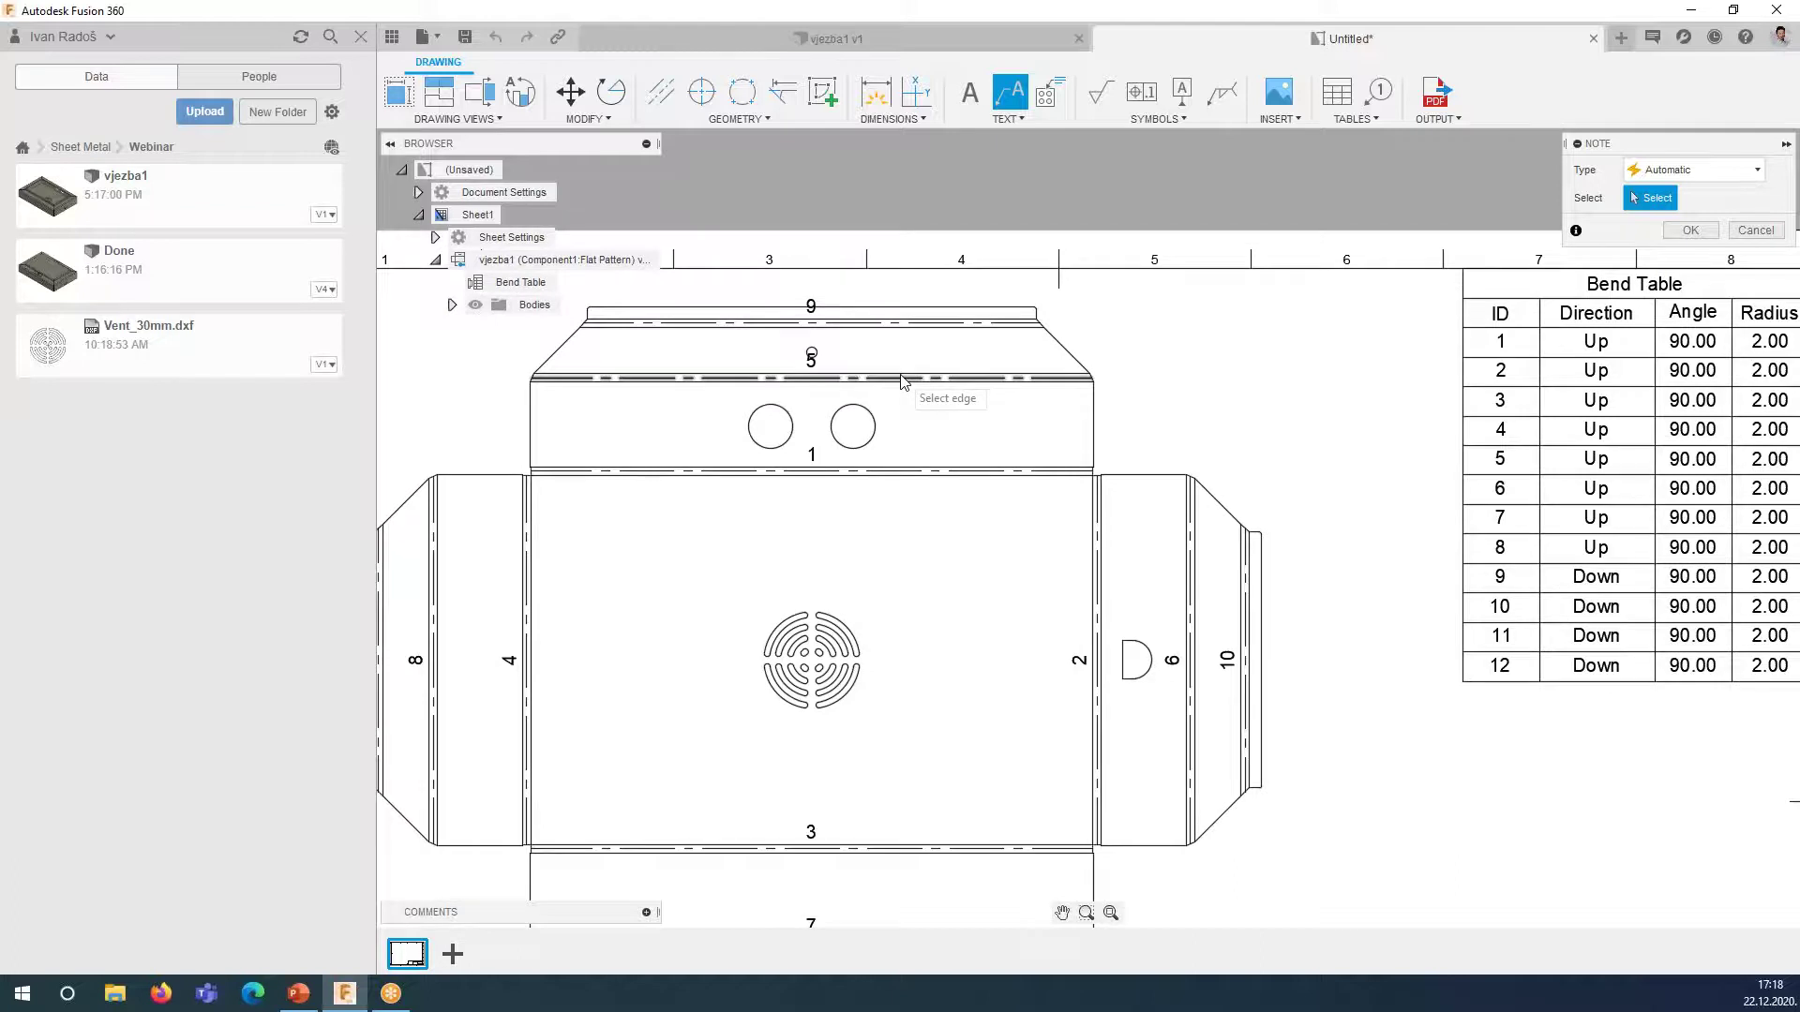
pyautogui.click(901, 380)
pyautogui.click(1688, 231)
pyautogui.moveTo(818, 361); pyautogui.dragTo(1289, 319)
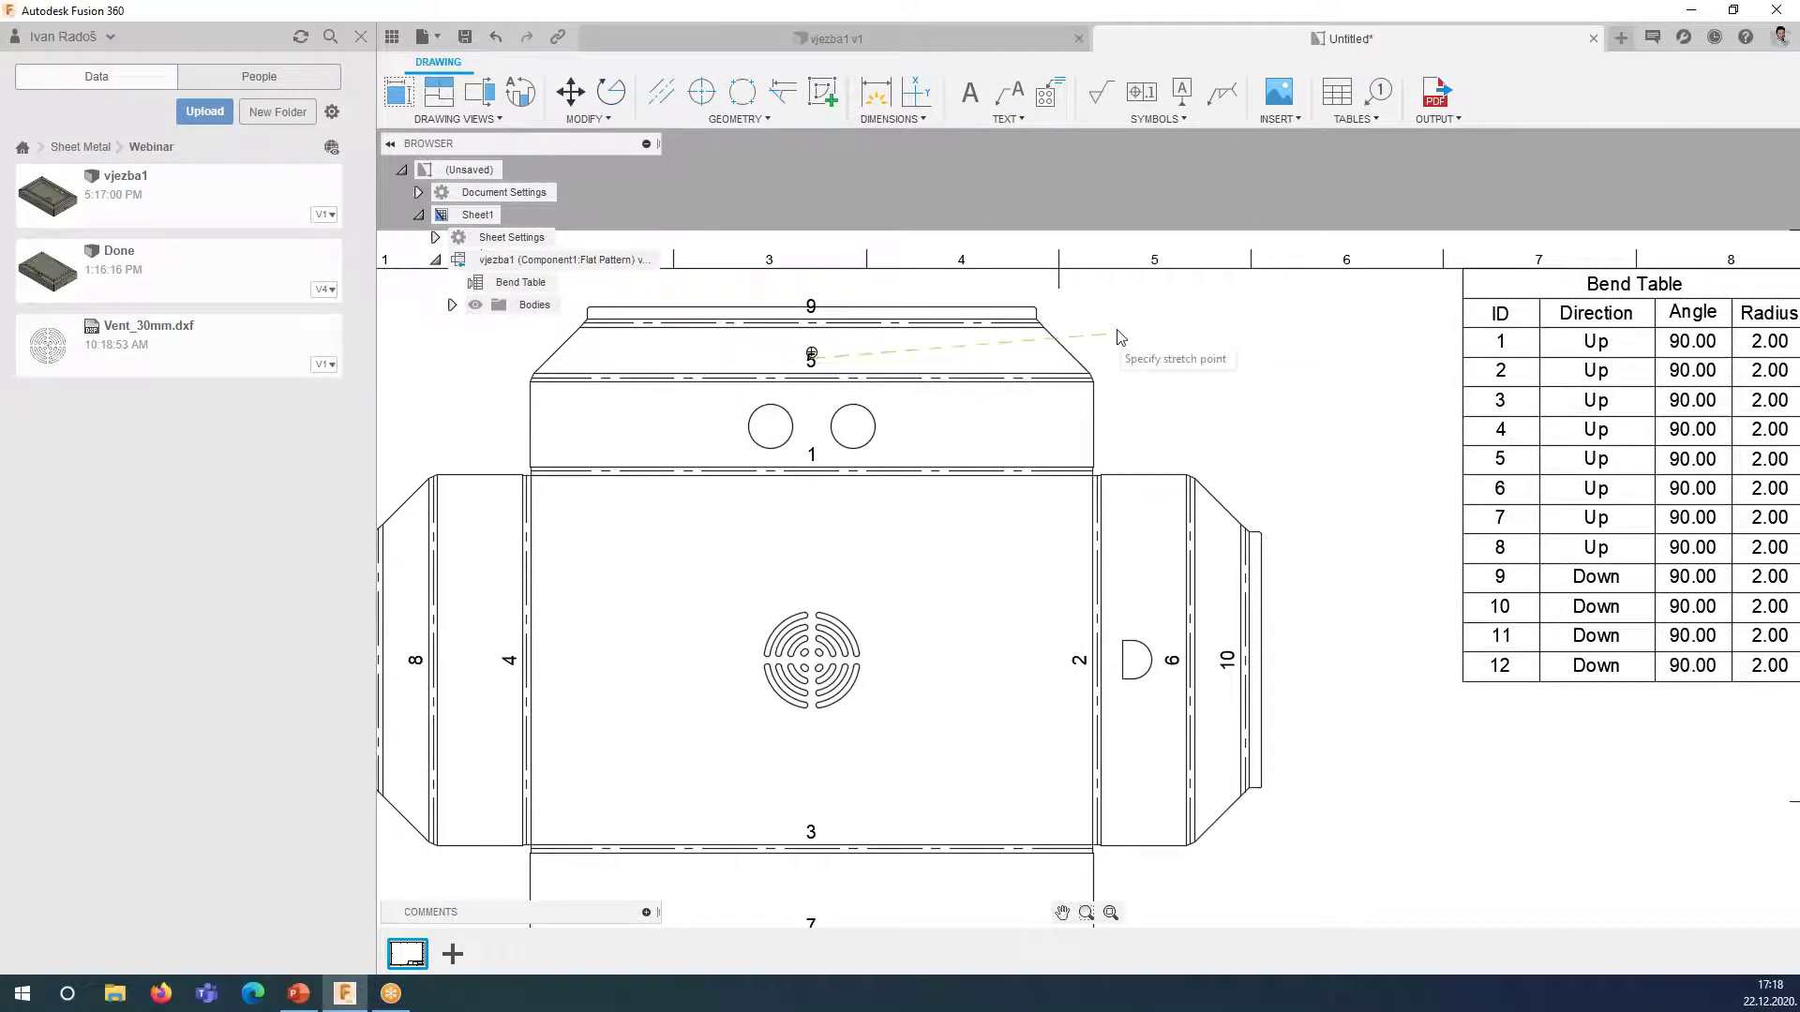
pyautogui.click(1315, 438)
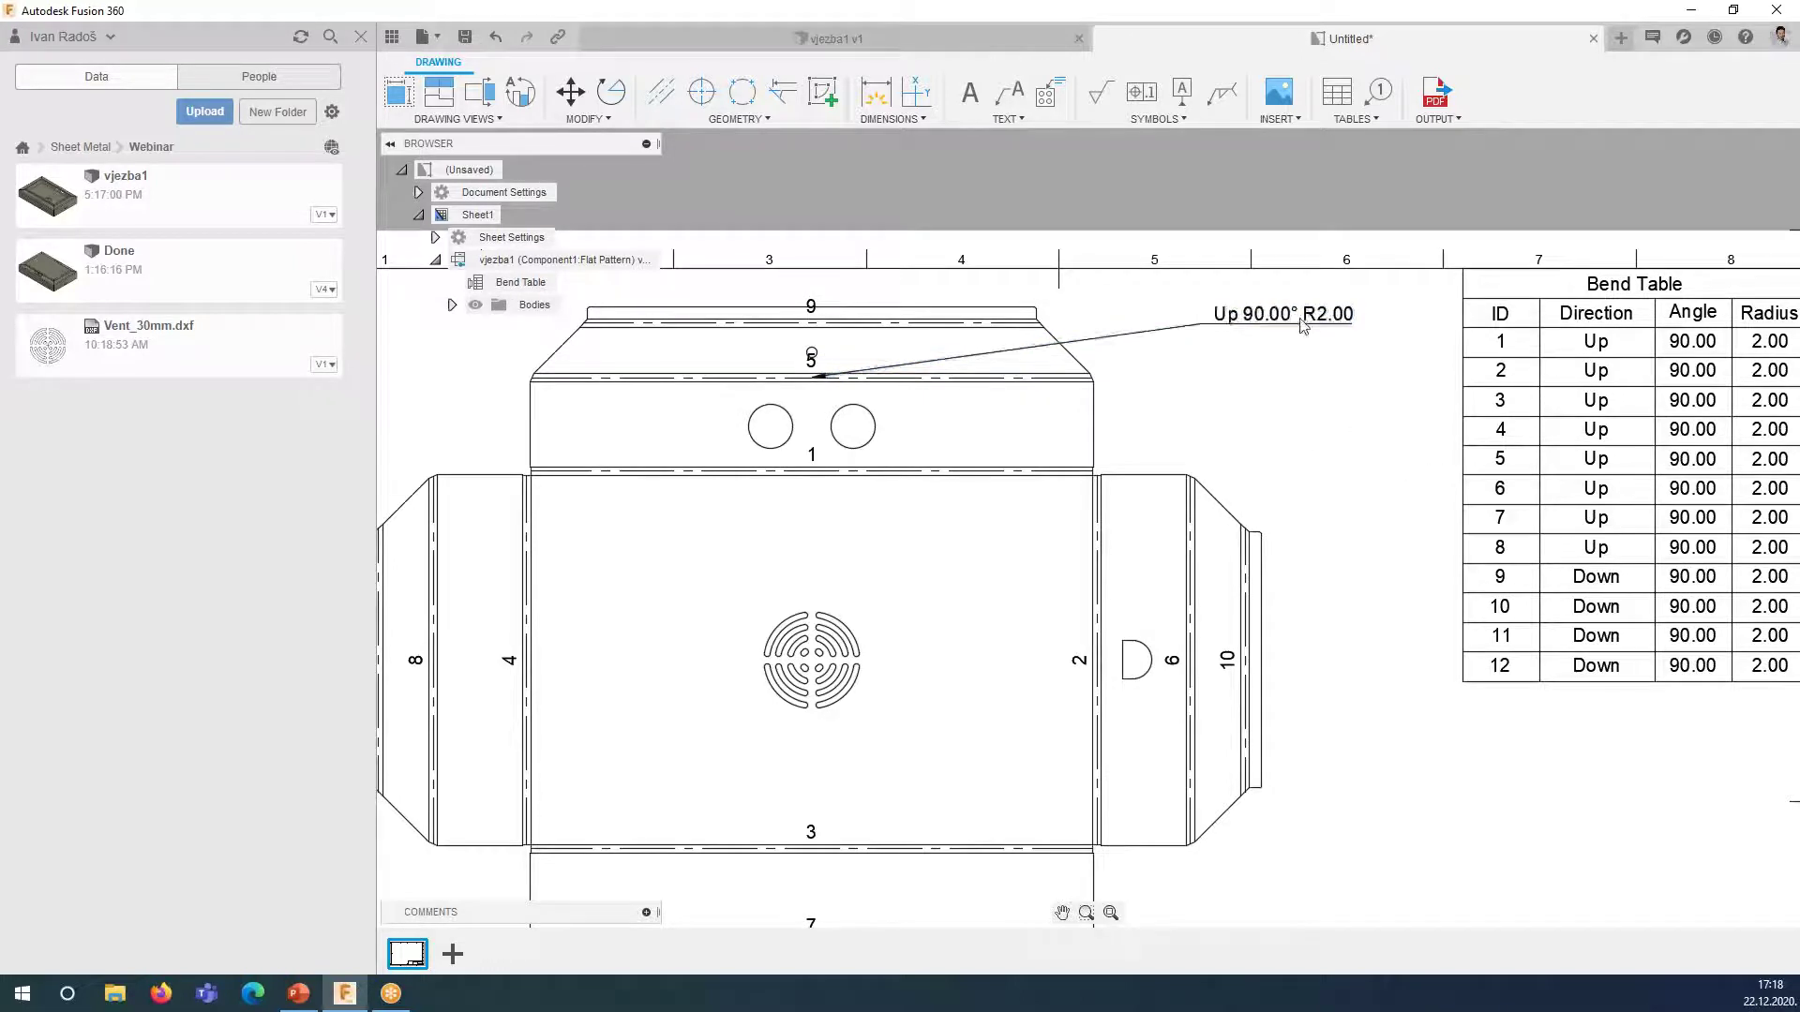
pyautogui.moveTo(781, 370); pyautogui.dragTo(694, 362, button='middle')
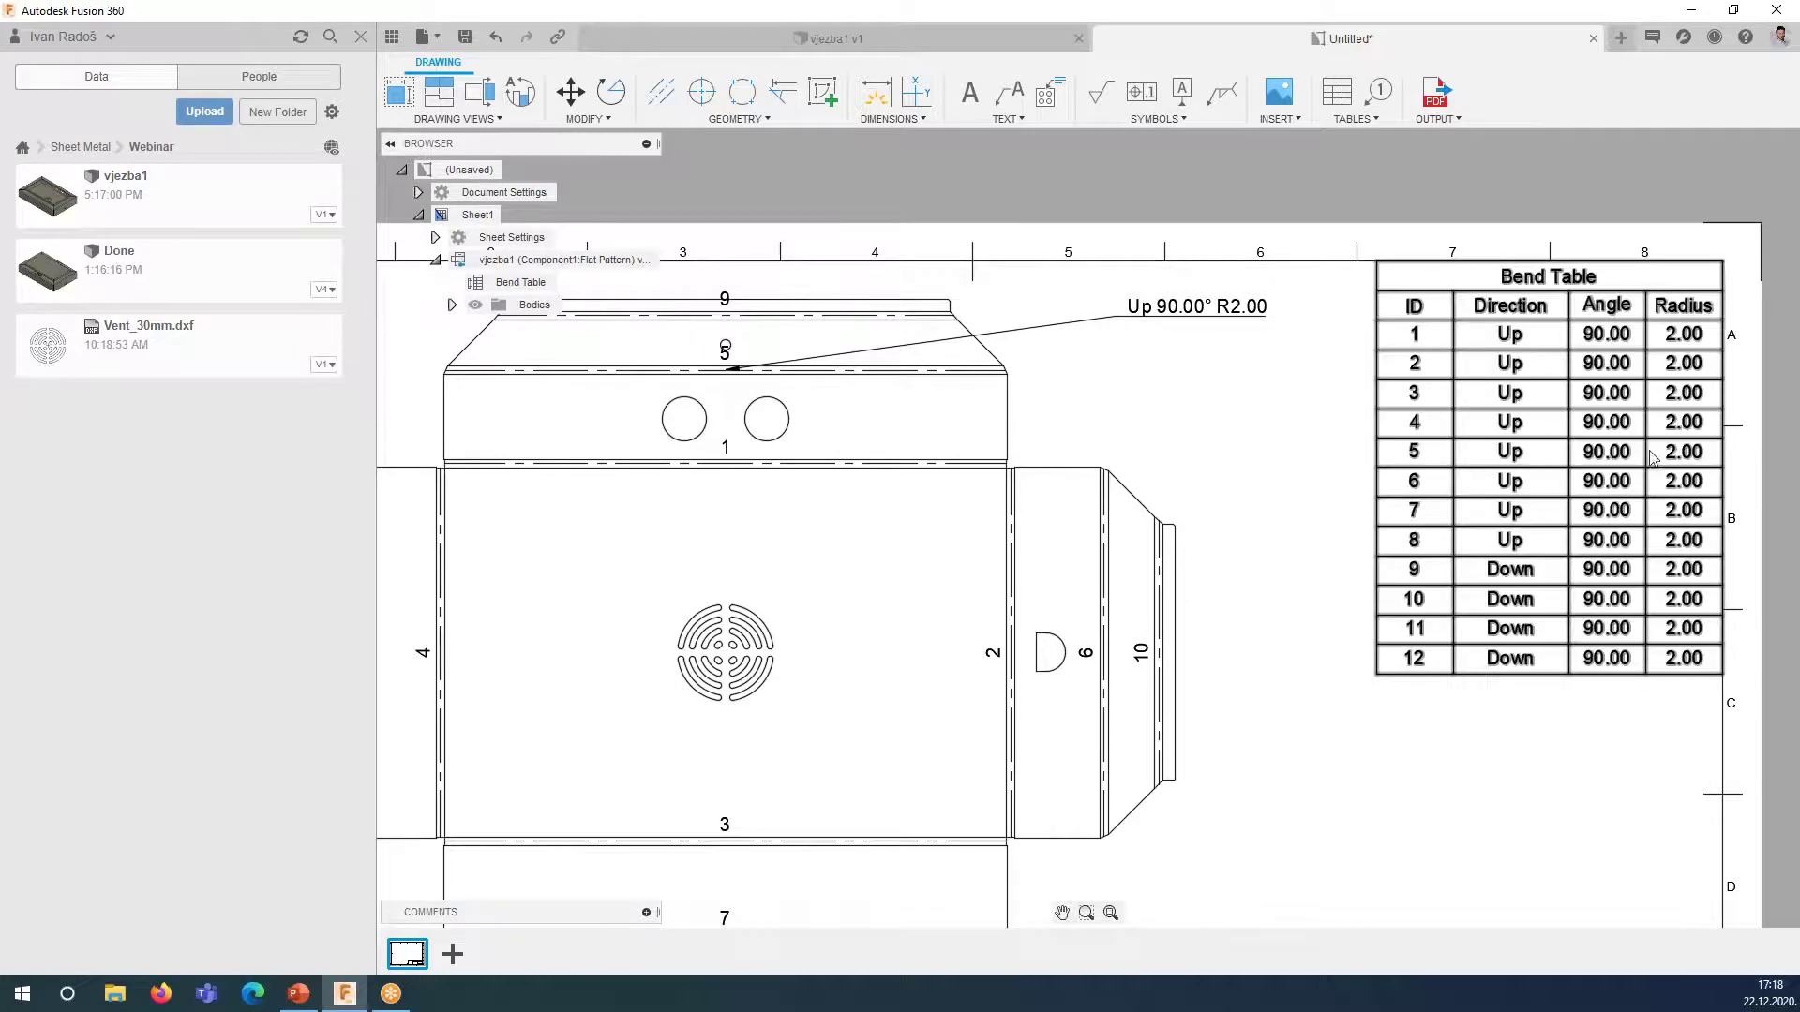
pyautogui.scroll(-3, 1341, 441)
pyautogui.moveTo(1062, 542); pyautogui.dragTo(1249, 442, button='middle')
pyautogui.scroll(1, 1248, 442)
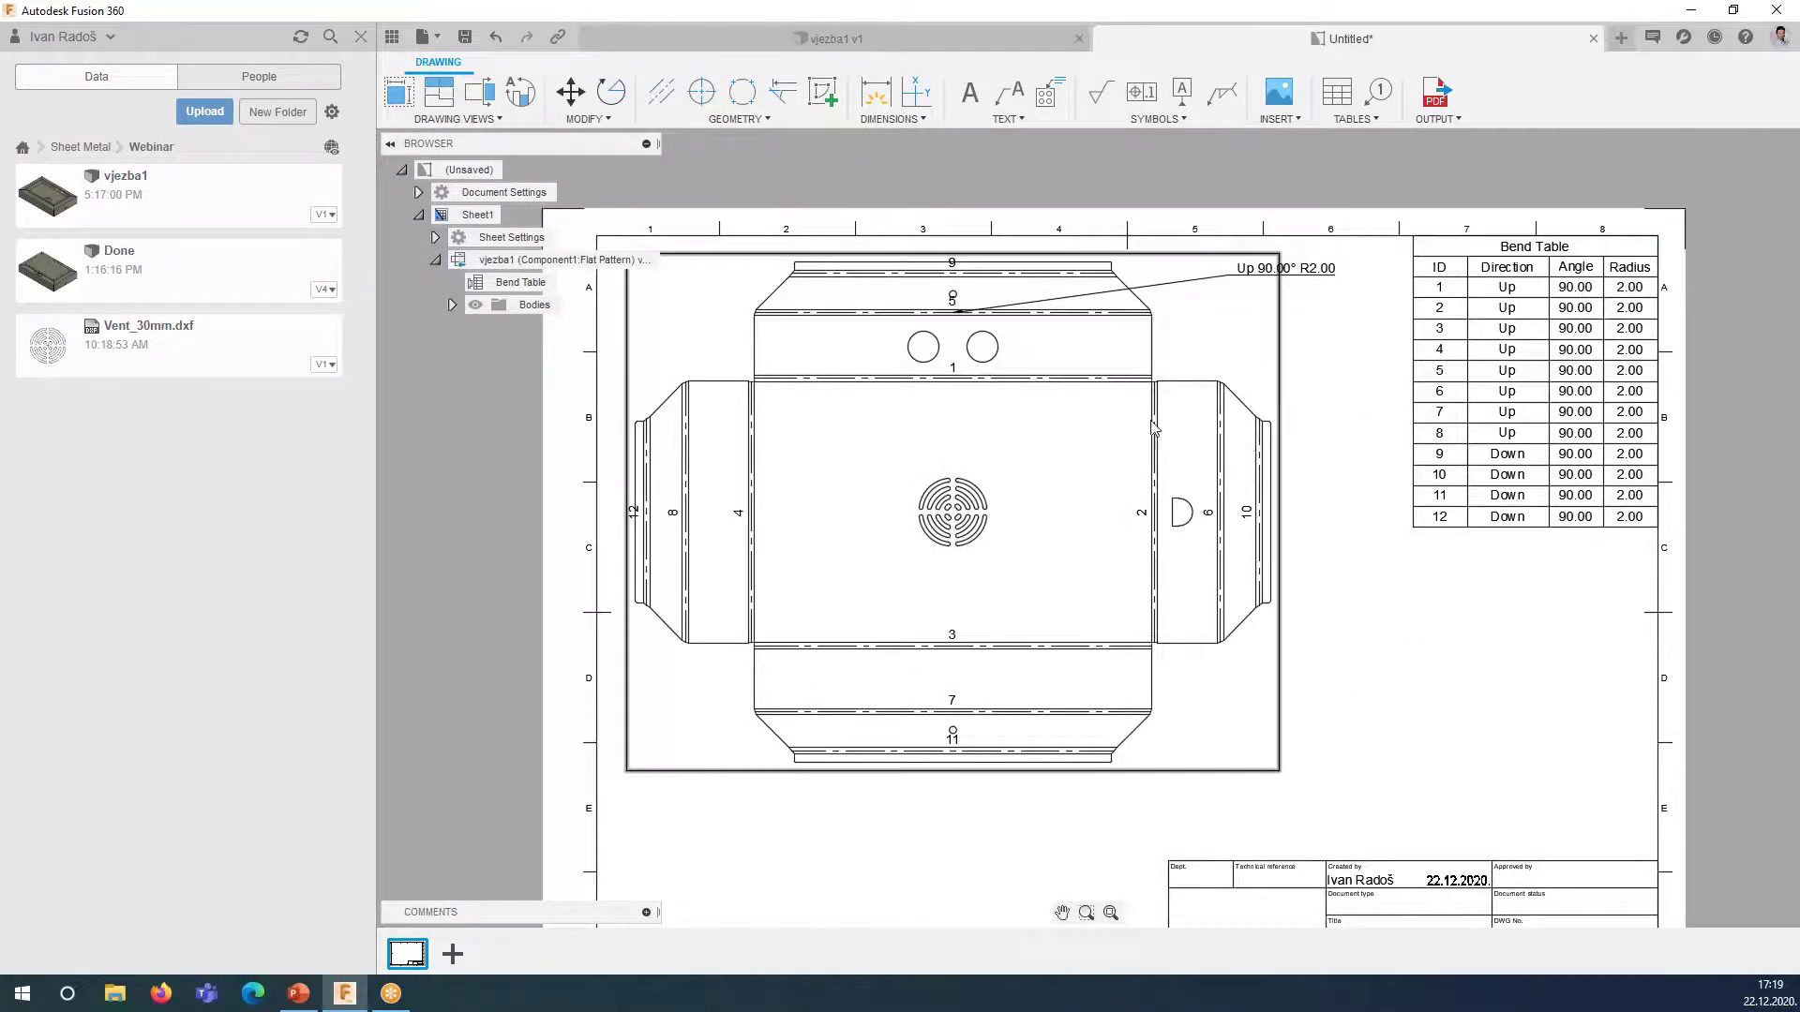
pyautogui.scroll(-1, 1256, 370)
pyautogui.scroll(1, 1172, 328)
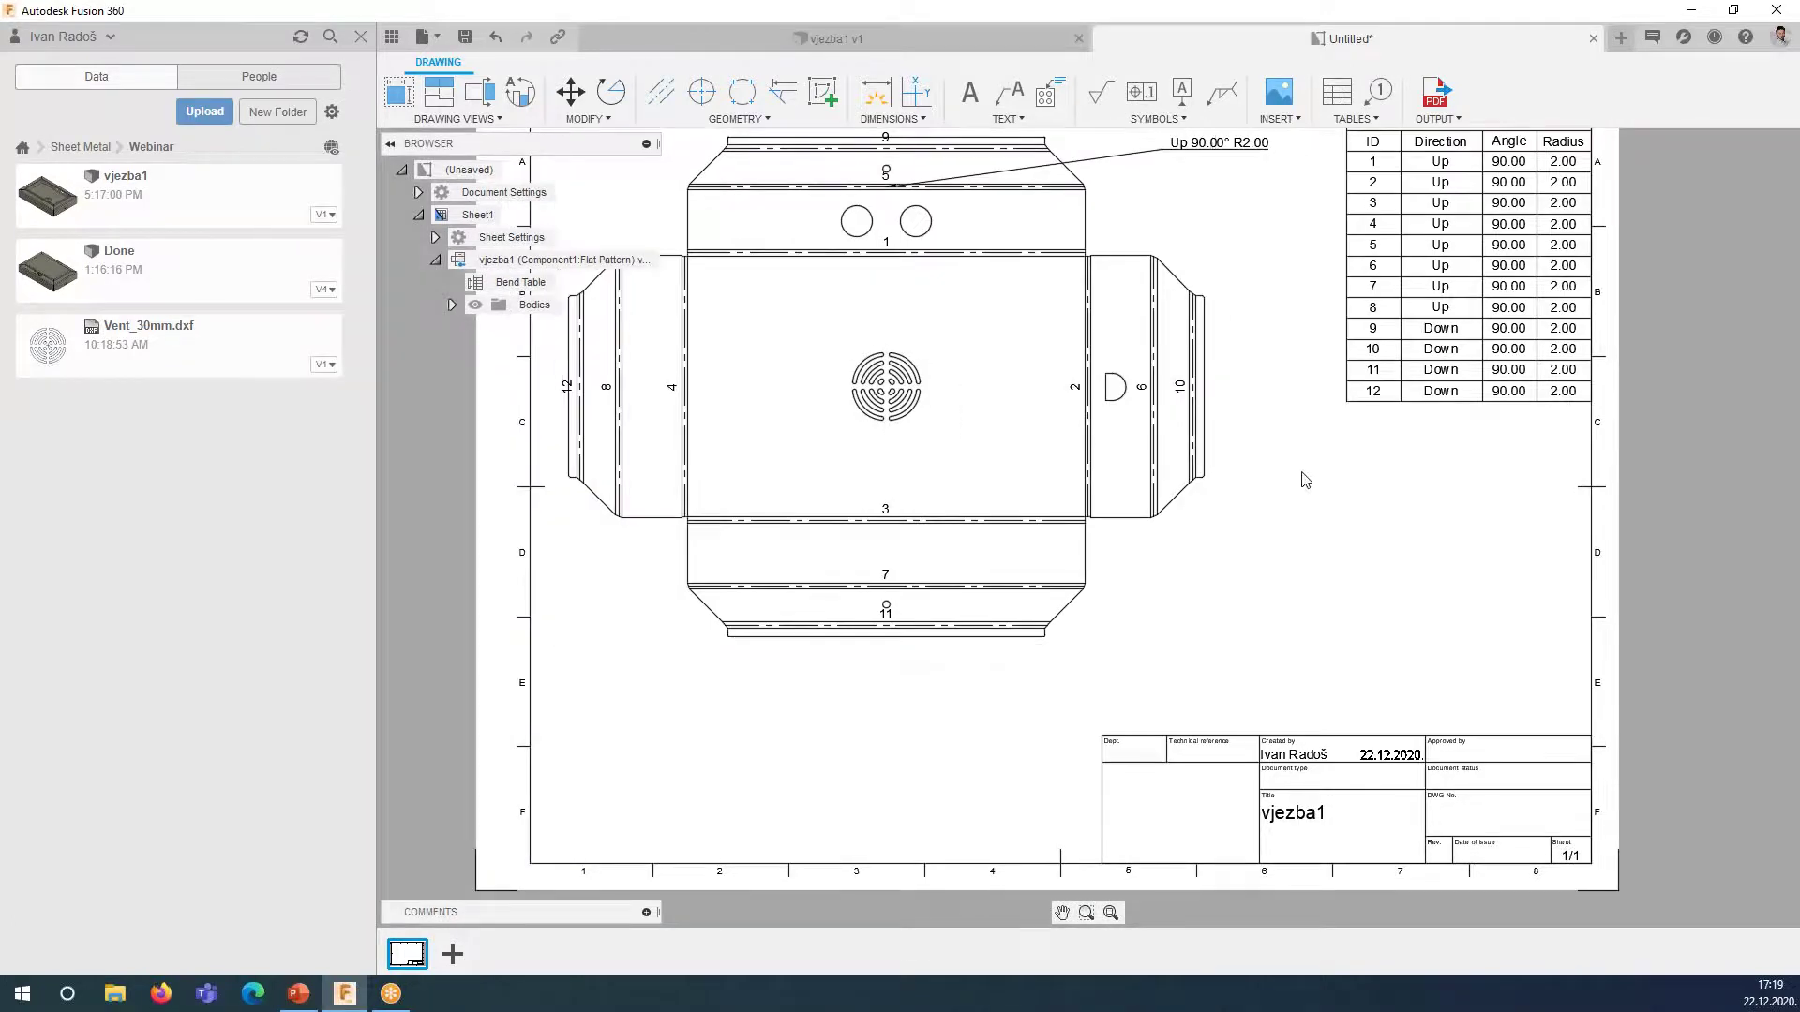
pyautogui.moveTo(1405, 626); pyautogui.dragTo(1400, 716, button='middle')
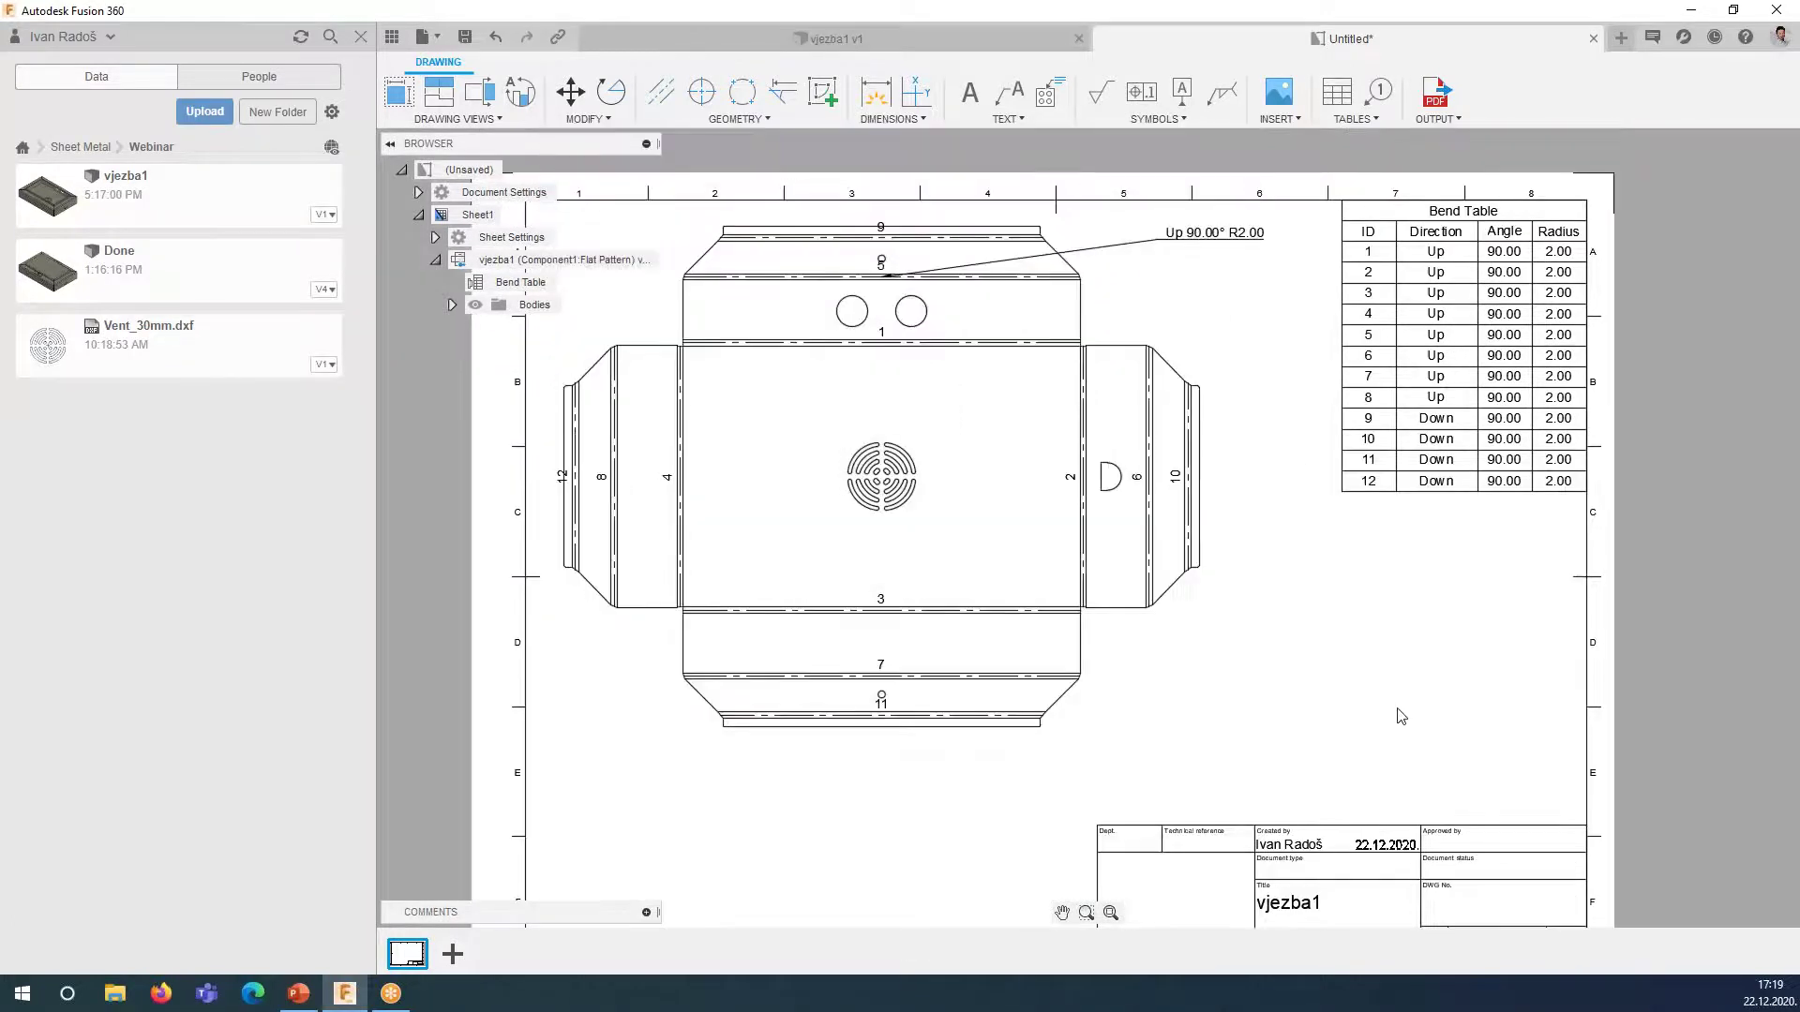
# - Create a NW Isometric base view of the box at 1:4 scale
pyautogui.click(398, 94)
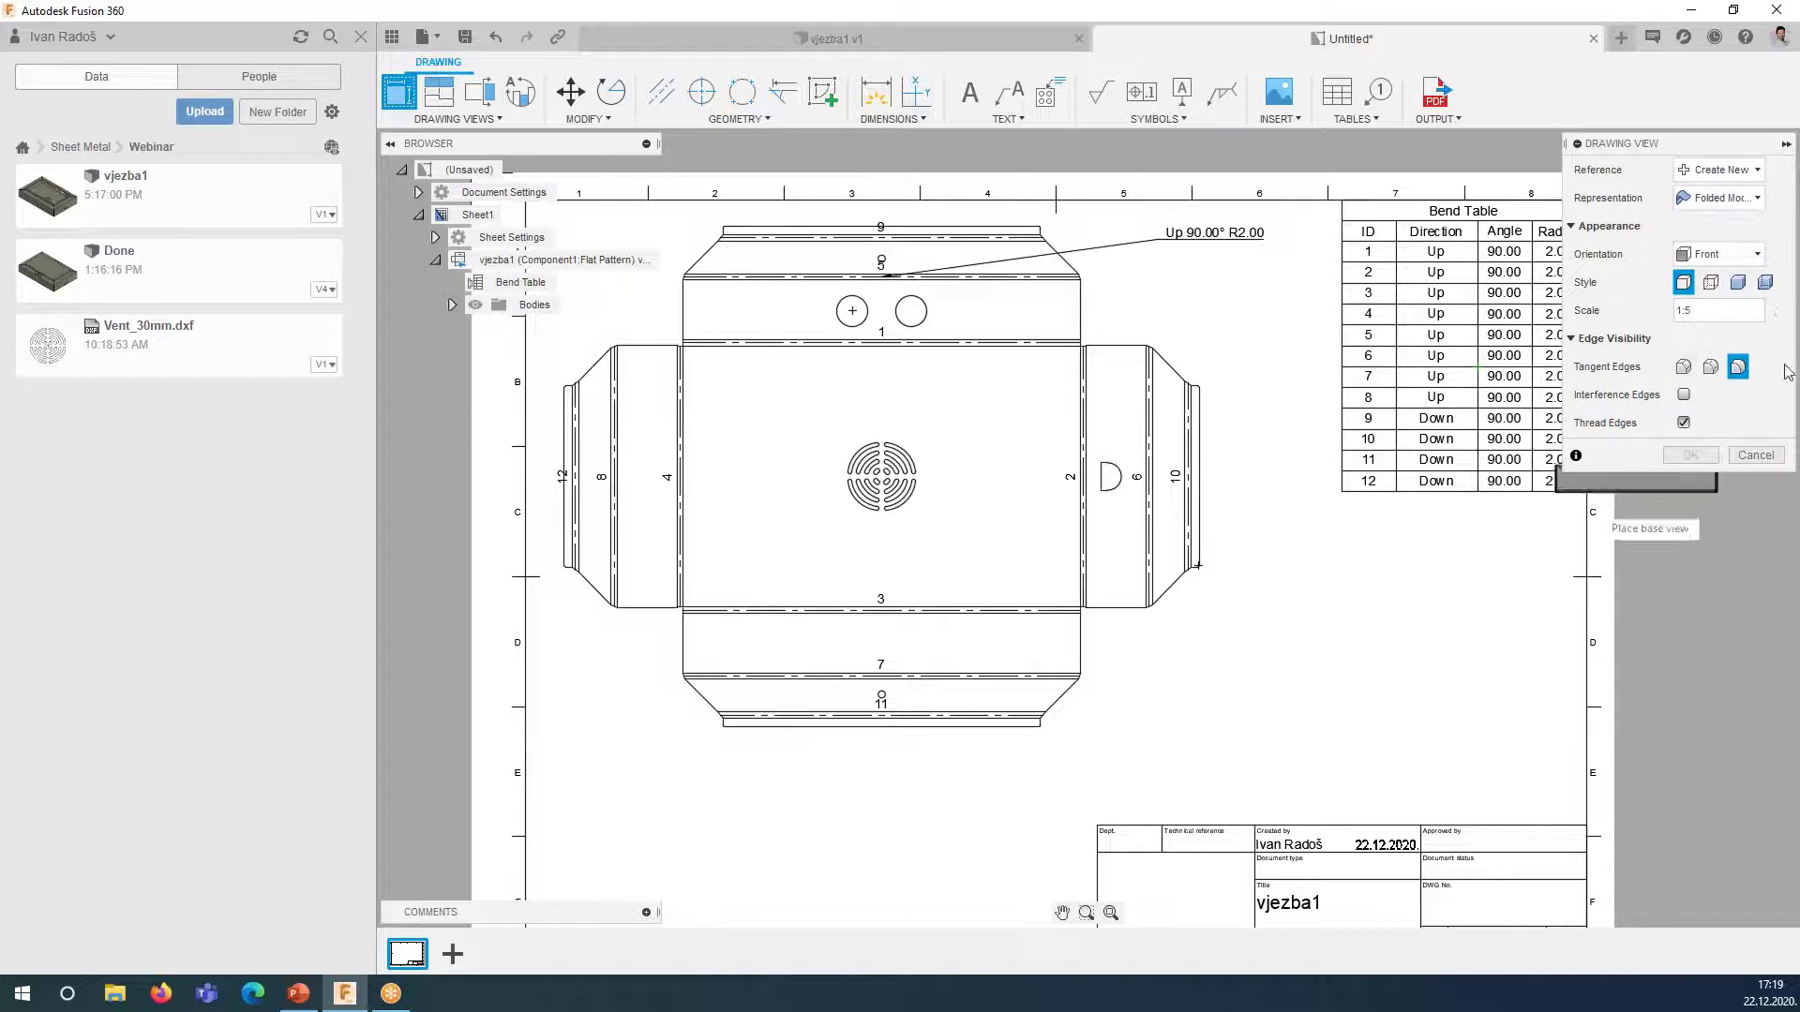
pyautogui.click(1724, 254)
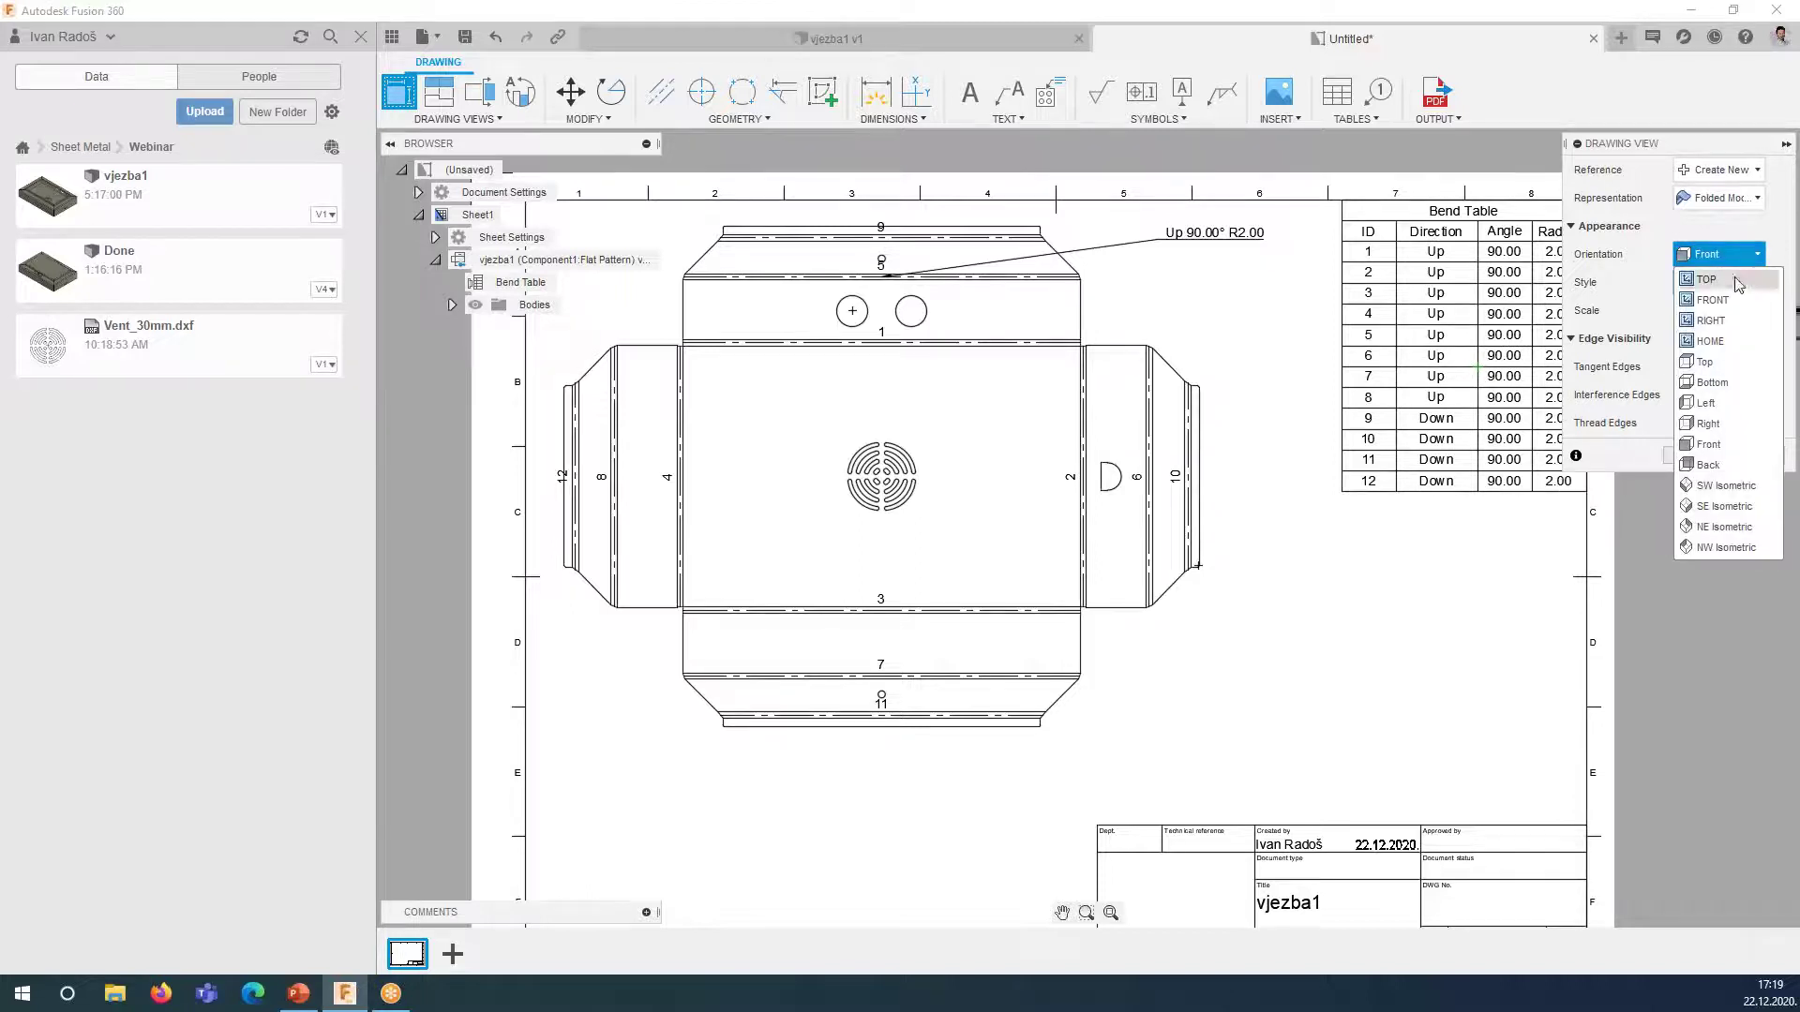
pyautogui.click(1723, 506)
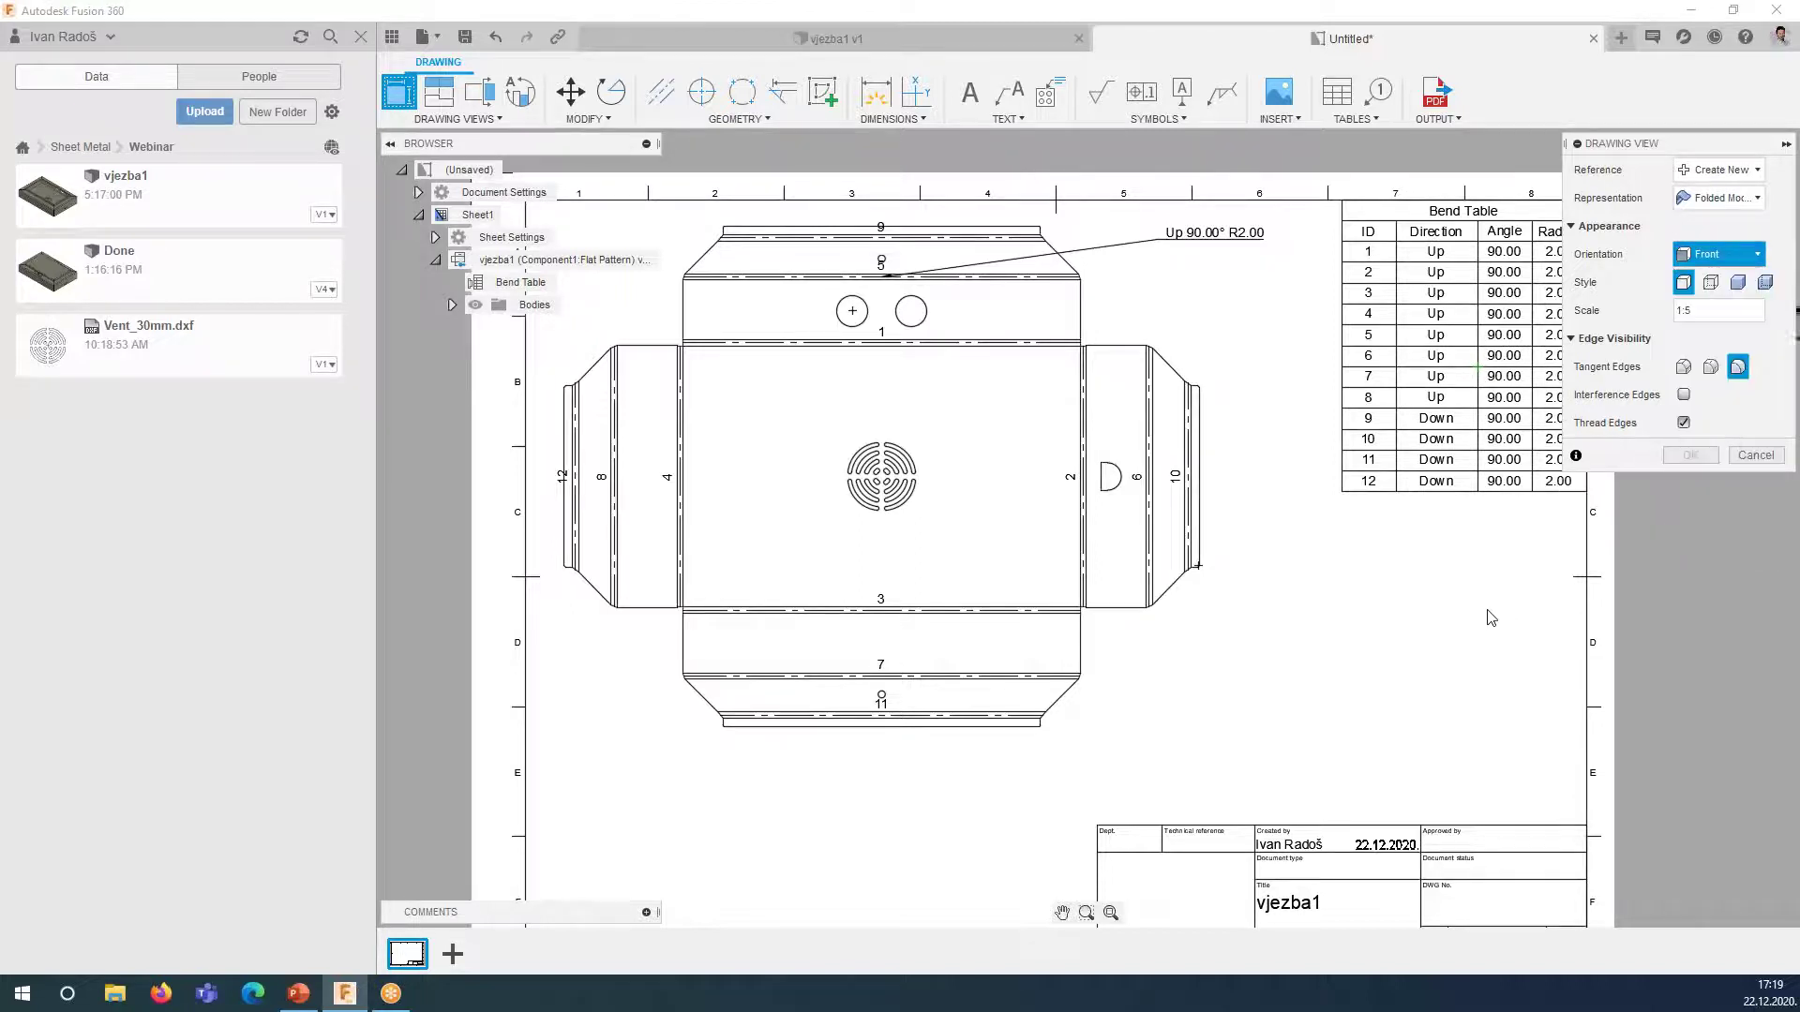
pyautogui.click(1723, 259)
pyautogui.click(1725, 527)
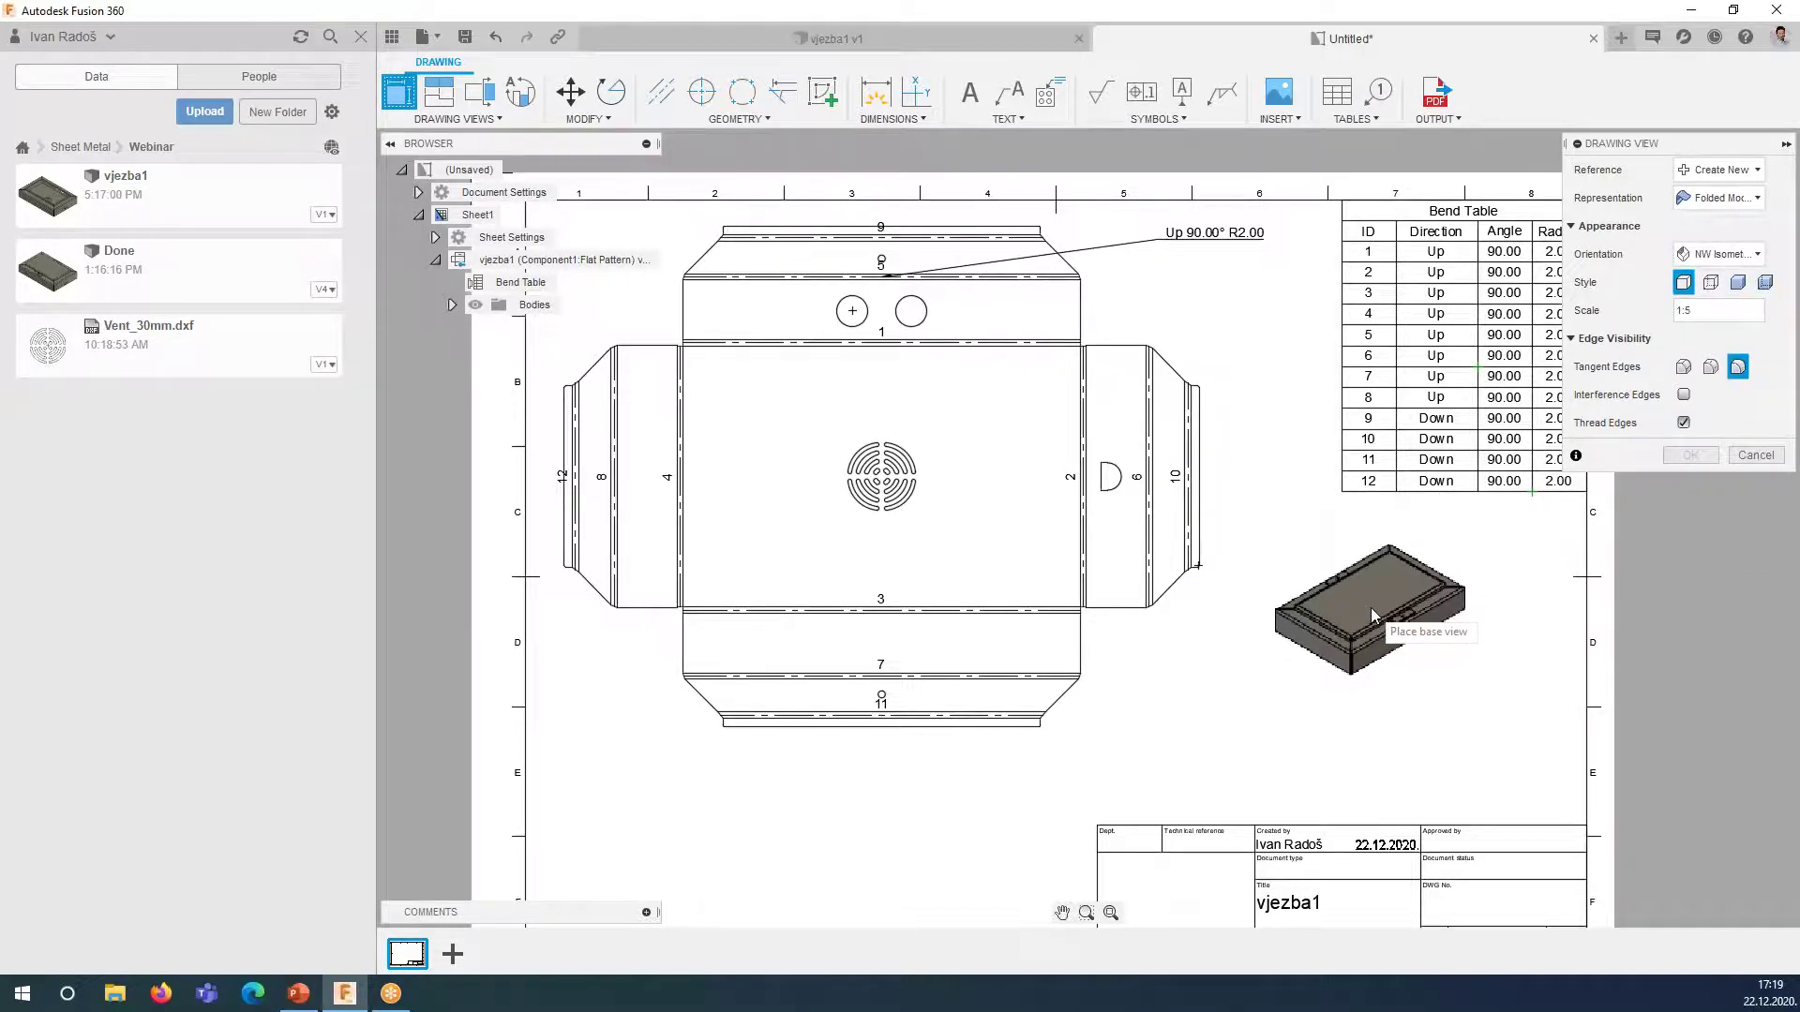
pyautogui.click(1371, 607)
pyautogui.click(1718, 310)
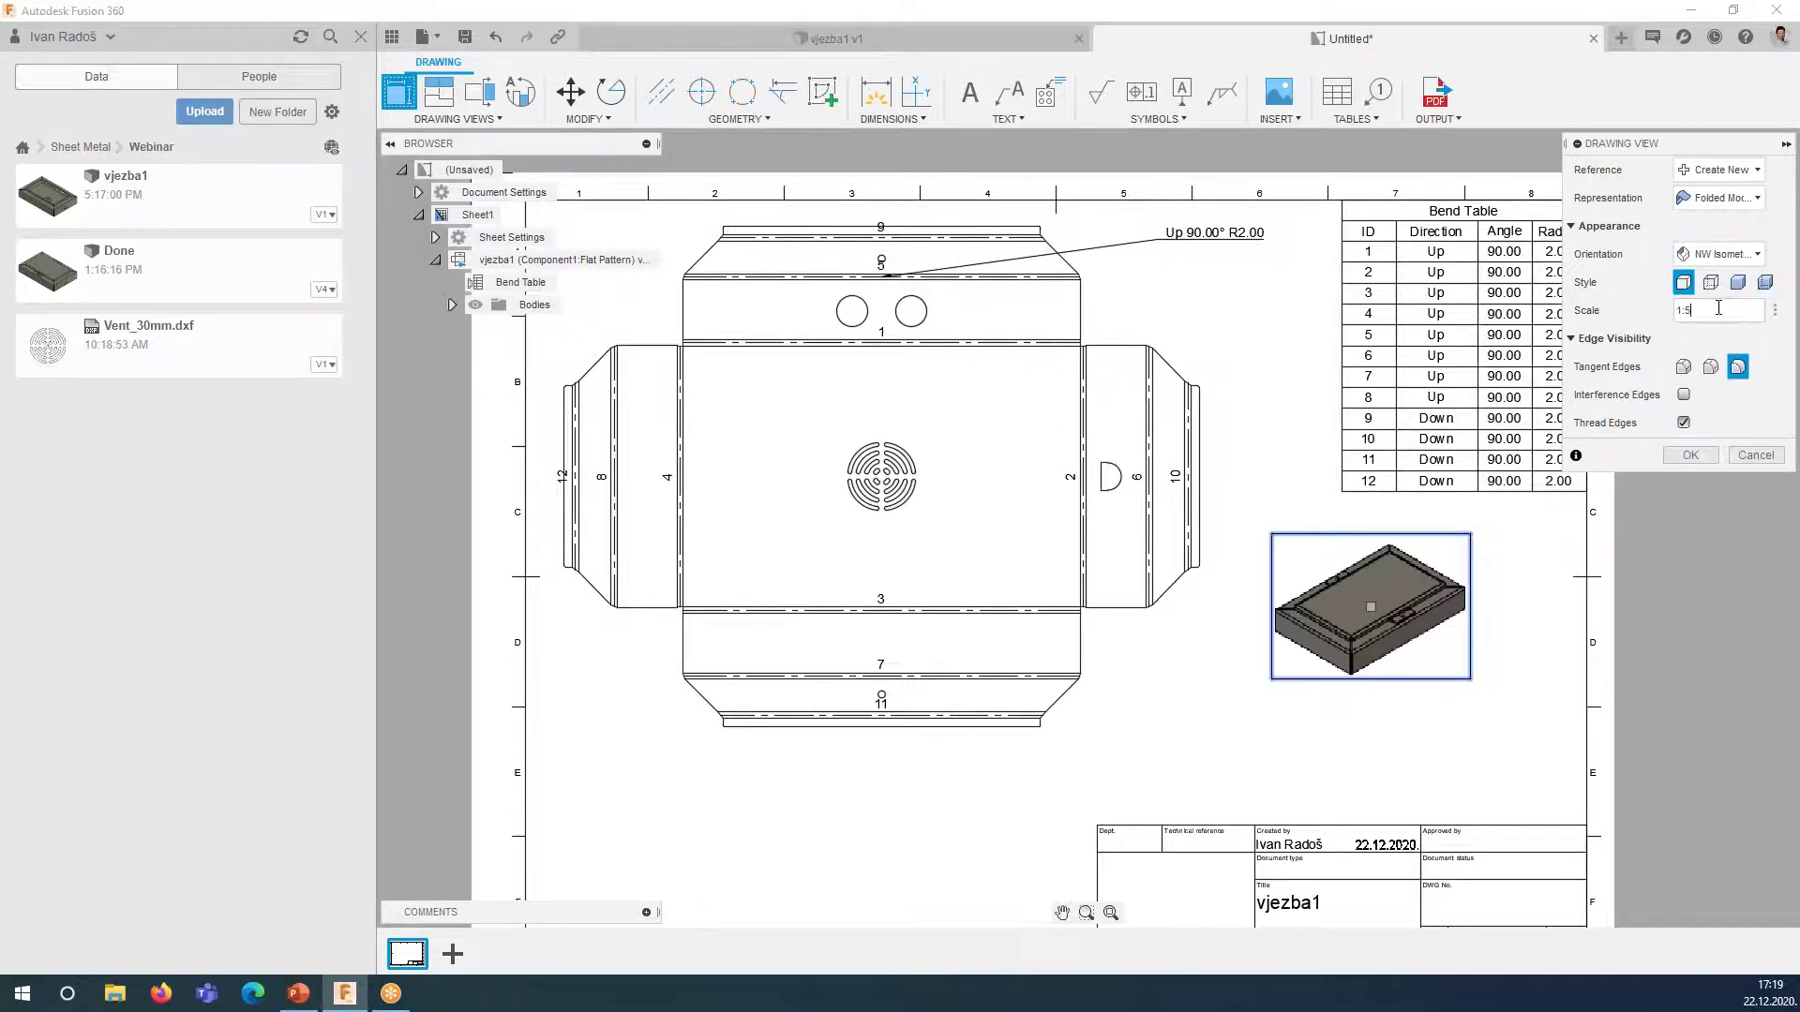
pyautogui.write(':4')
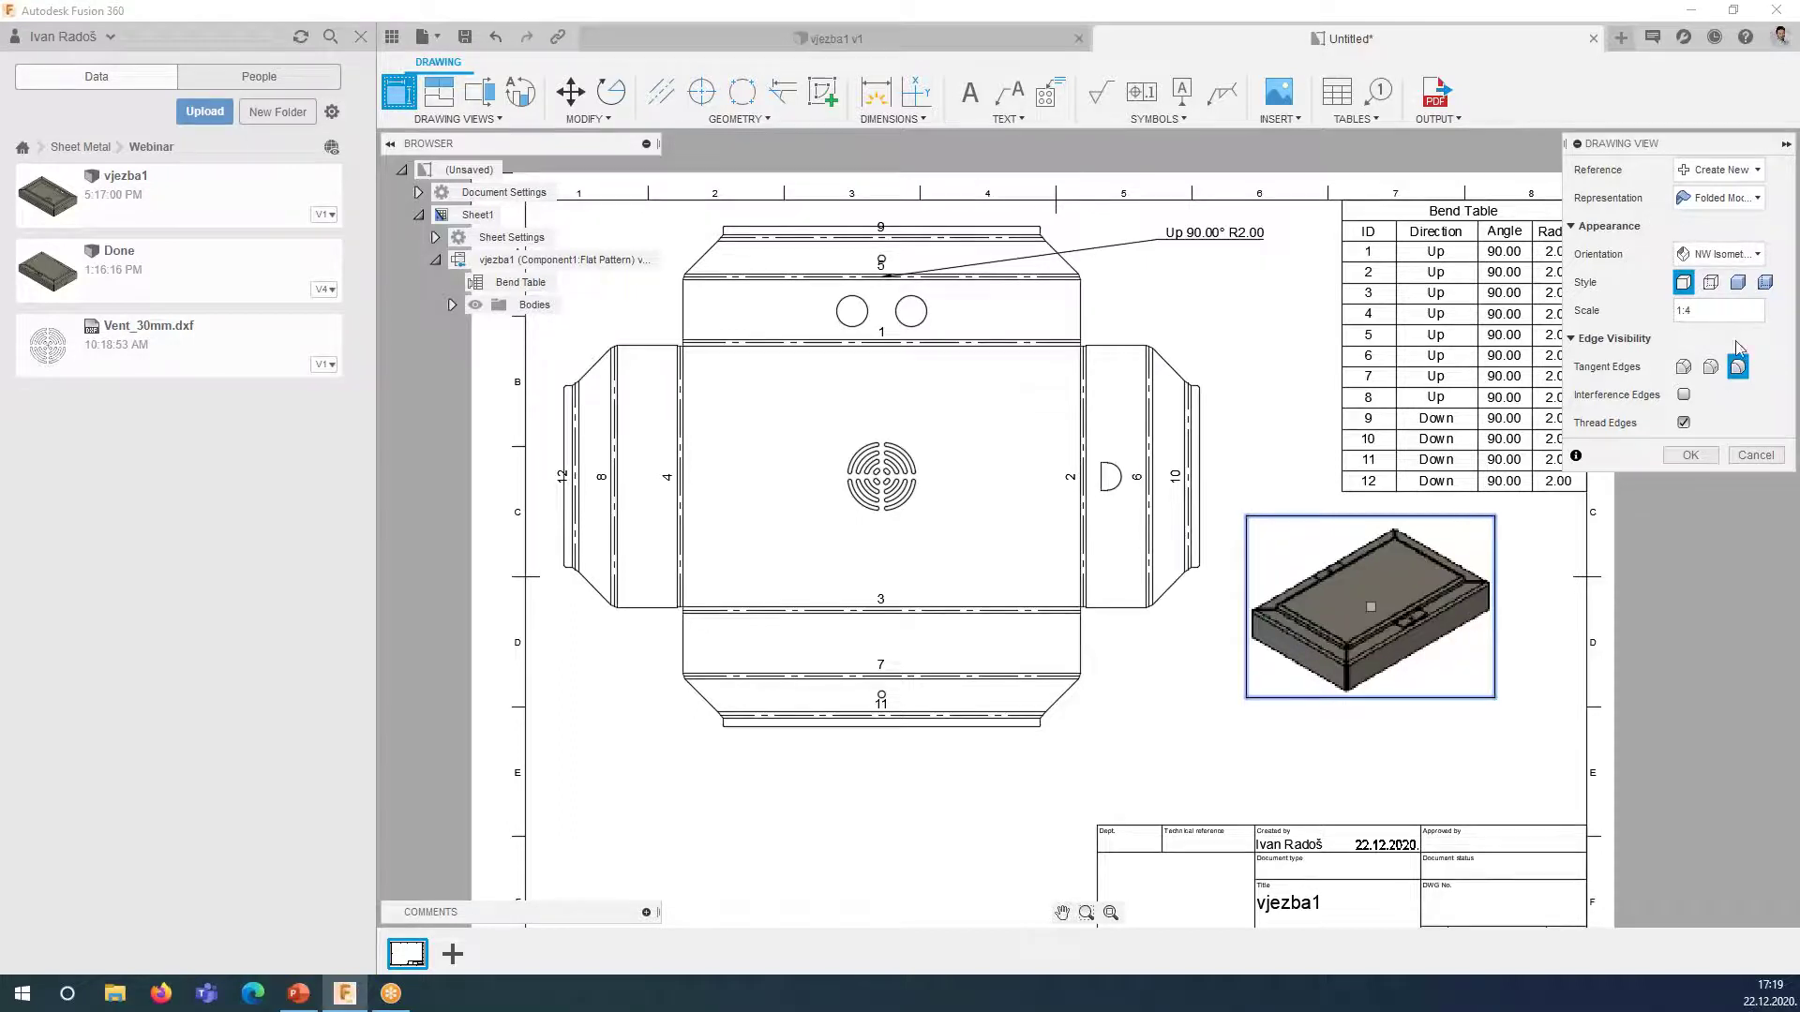
pyautogui.click(1684, 367)
pyautogui.click(1690, 454)
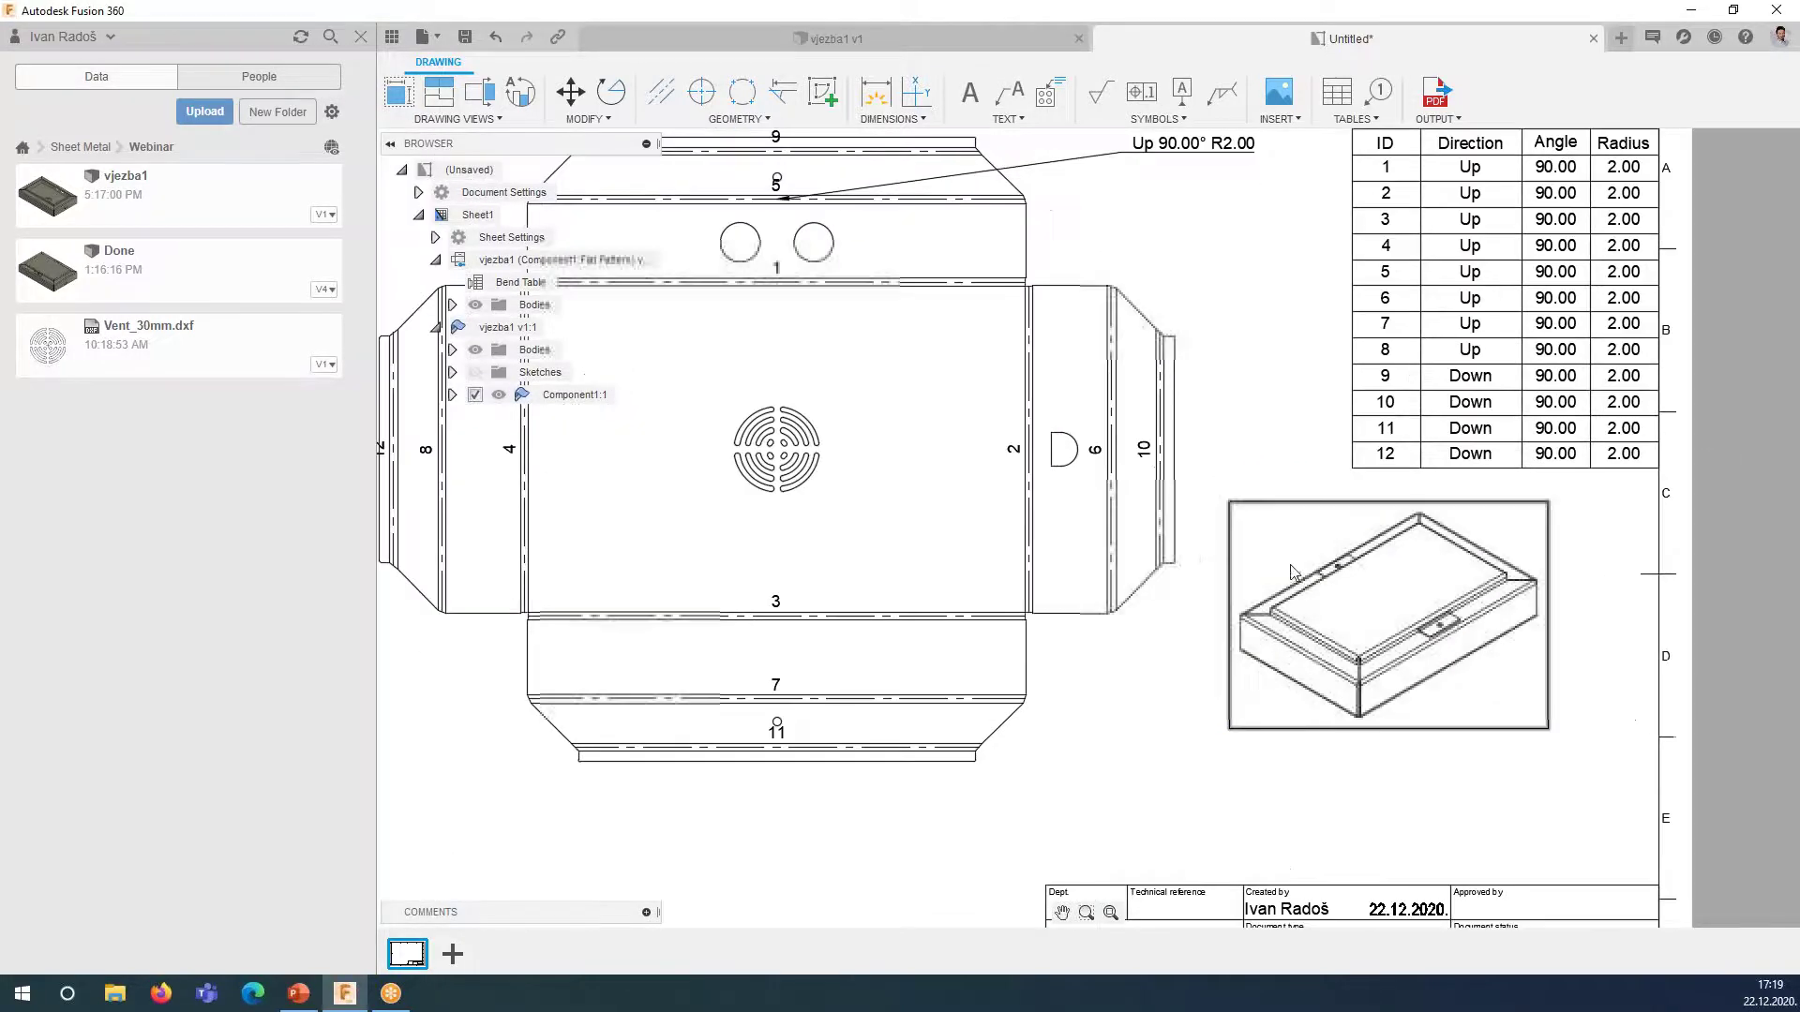
# - Hide the inserted model's bodies and collapse its browser entry
pyautogui.scroll(2, 1045, 602)
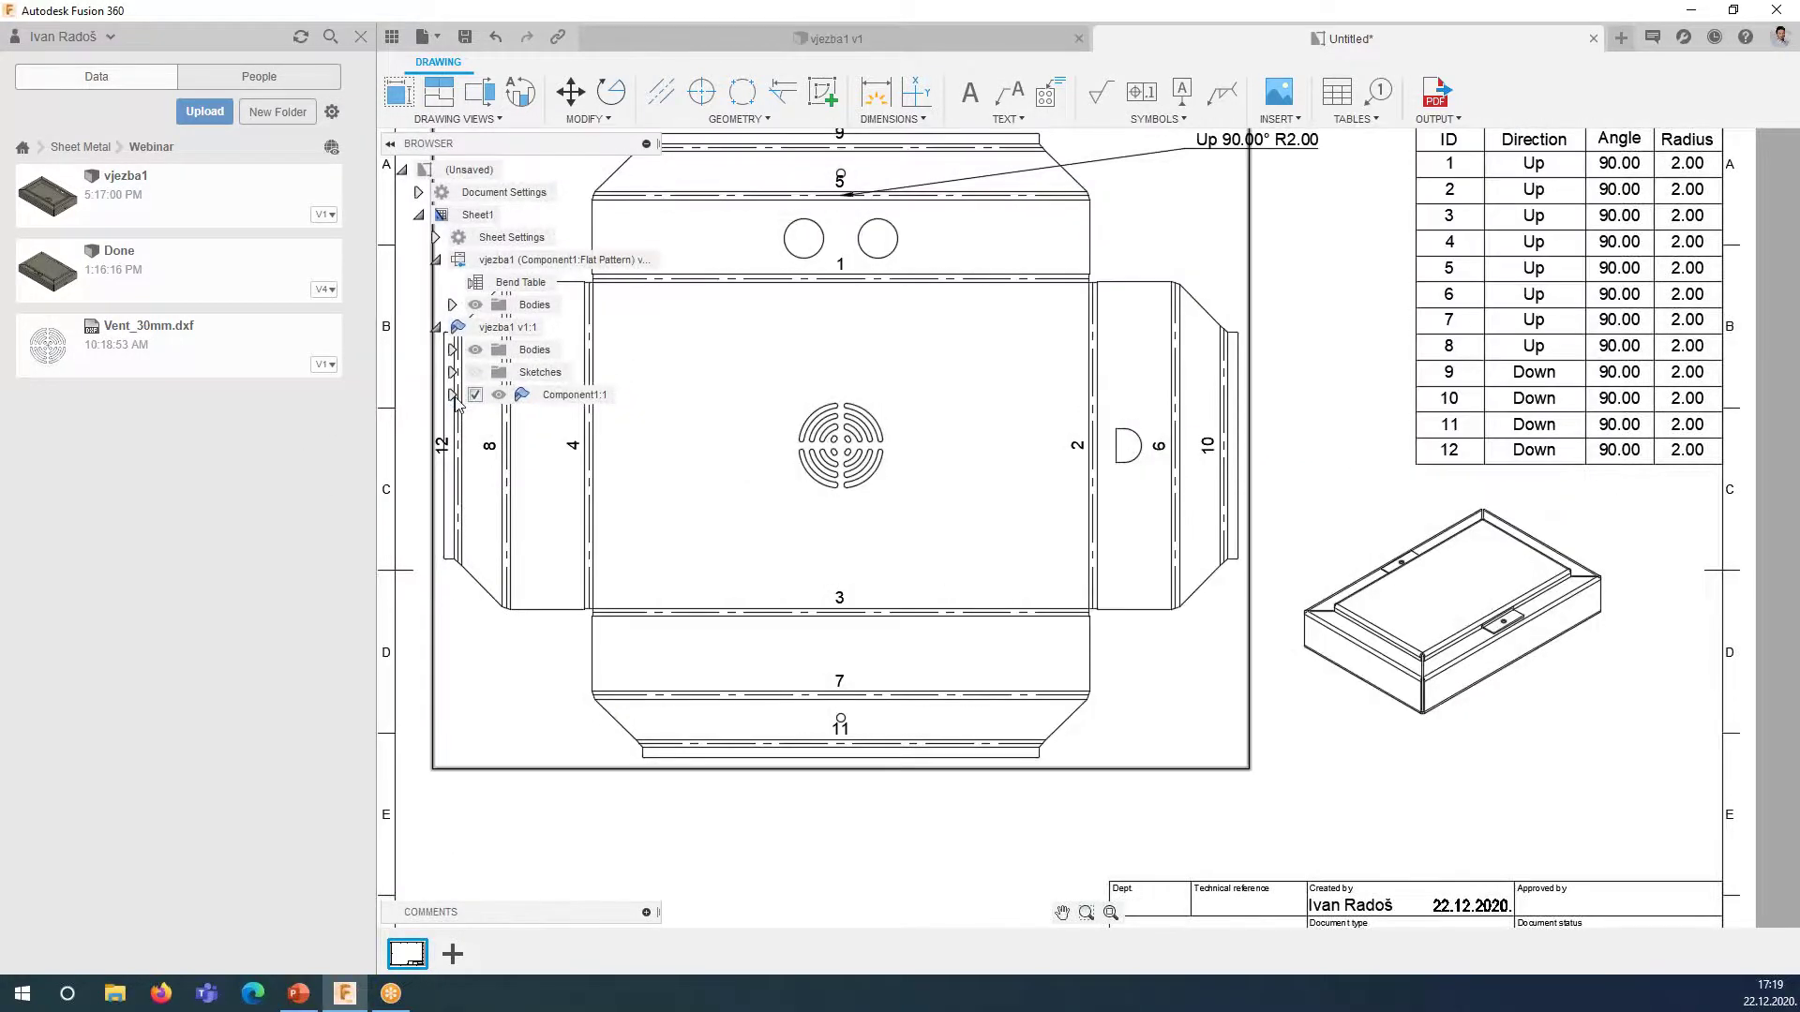
pyautogui.click(475, 350)
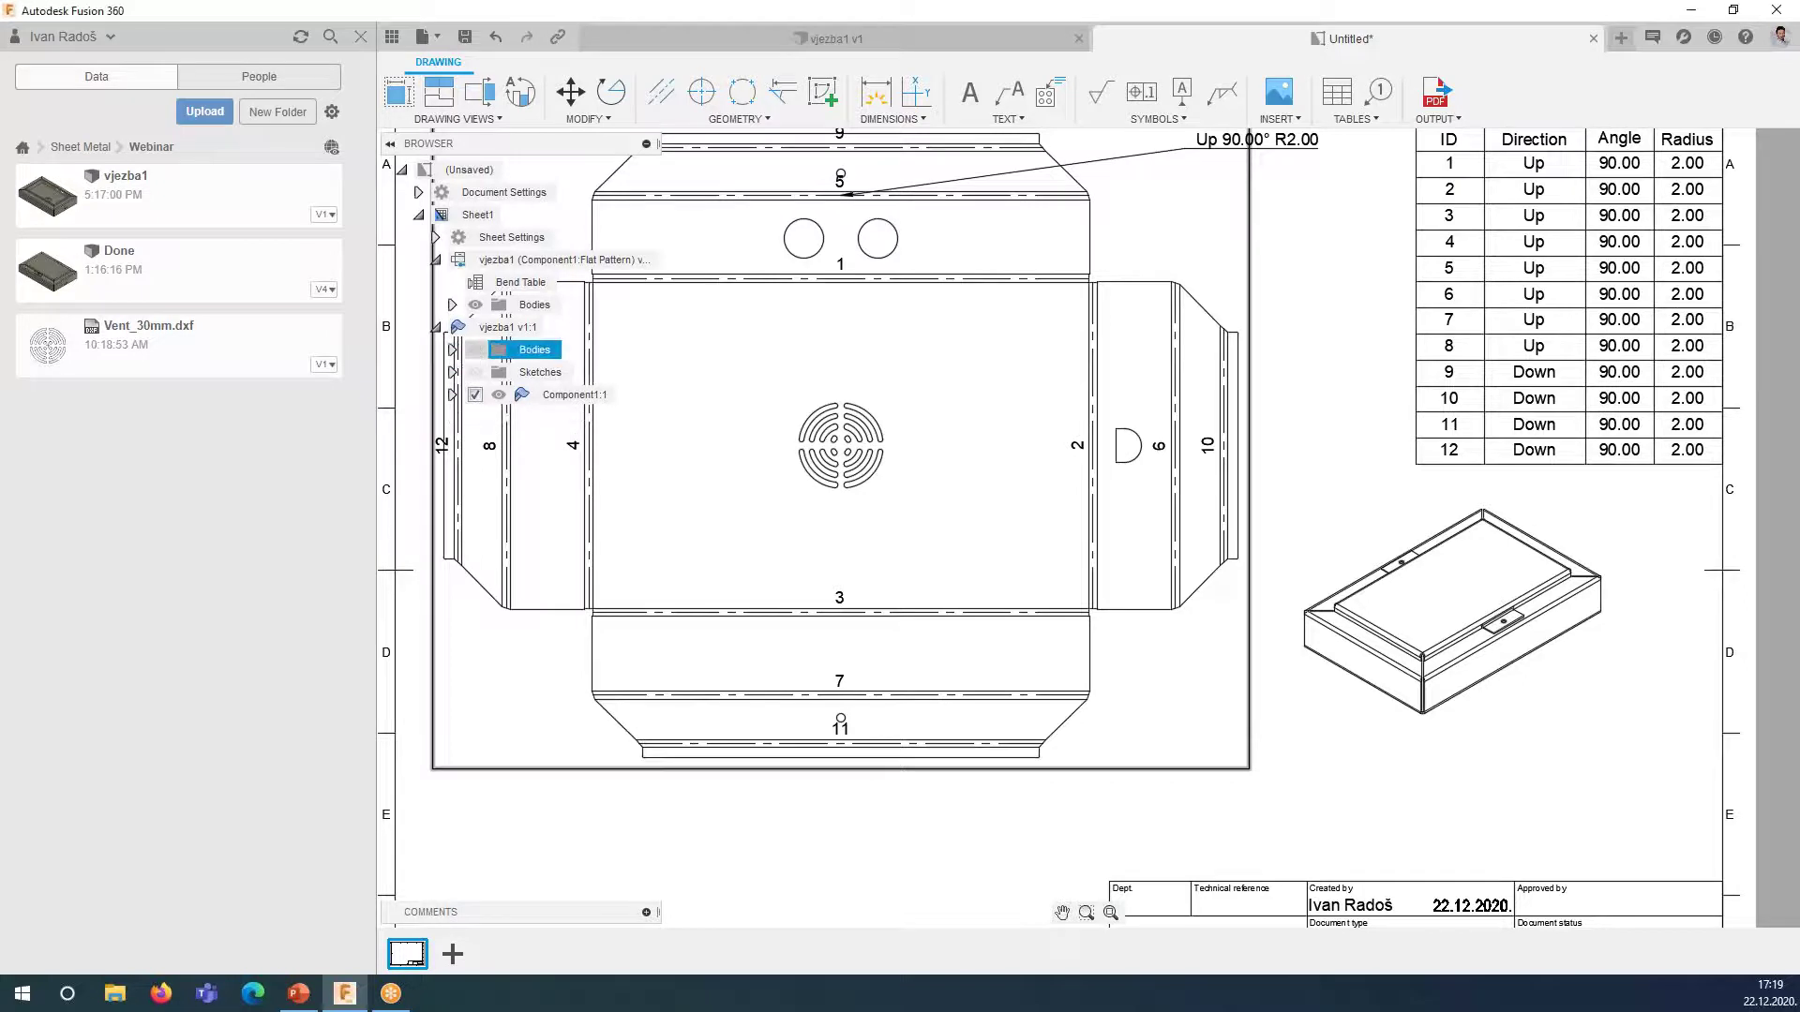
pyautogui.click(436, 327)
pyautogui.scroll(3, 1553, 614)
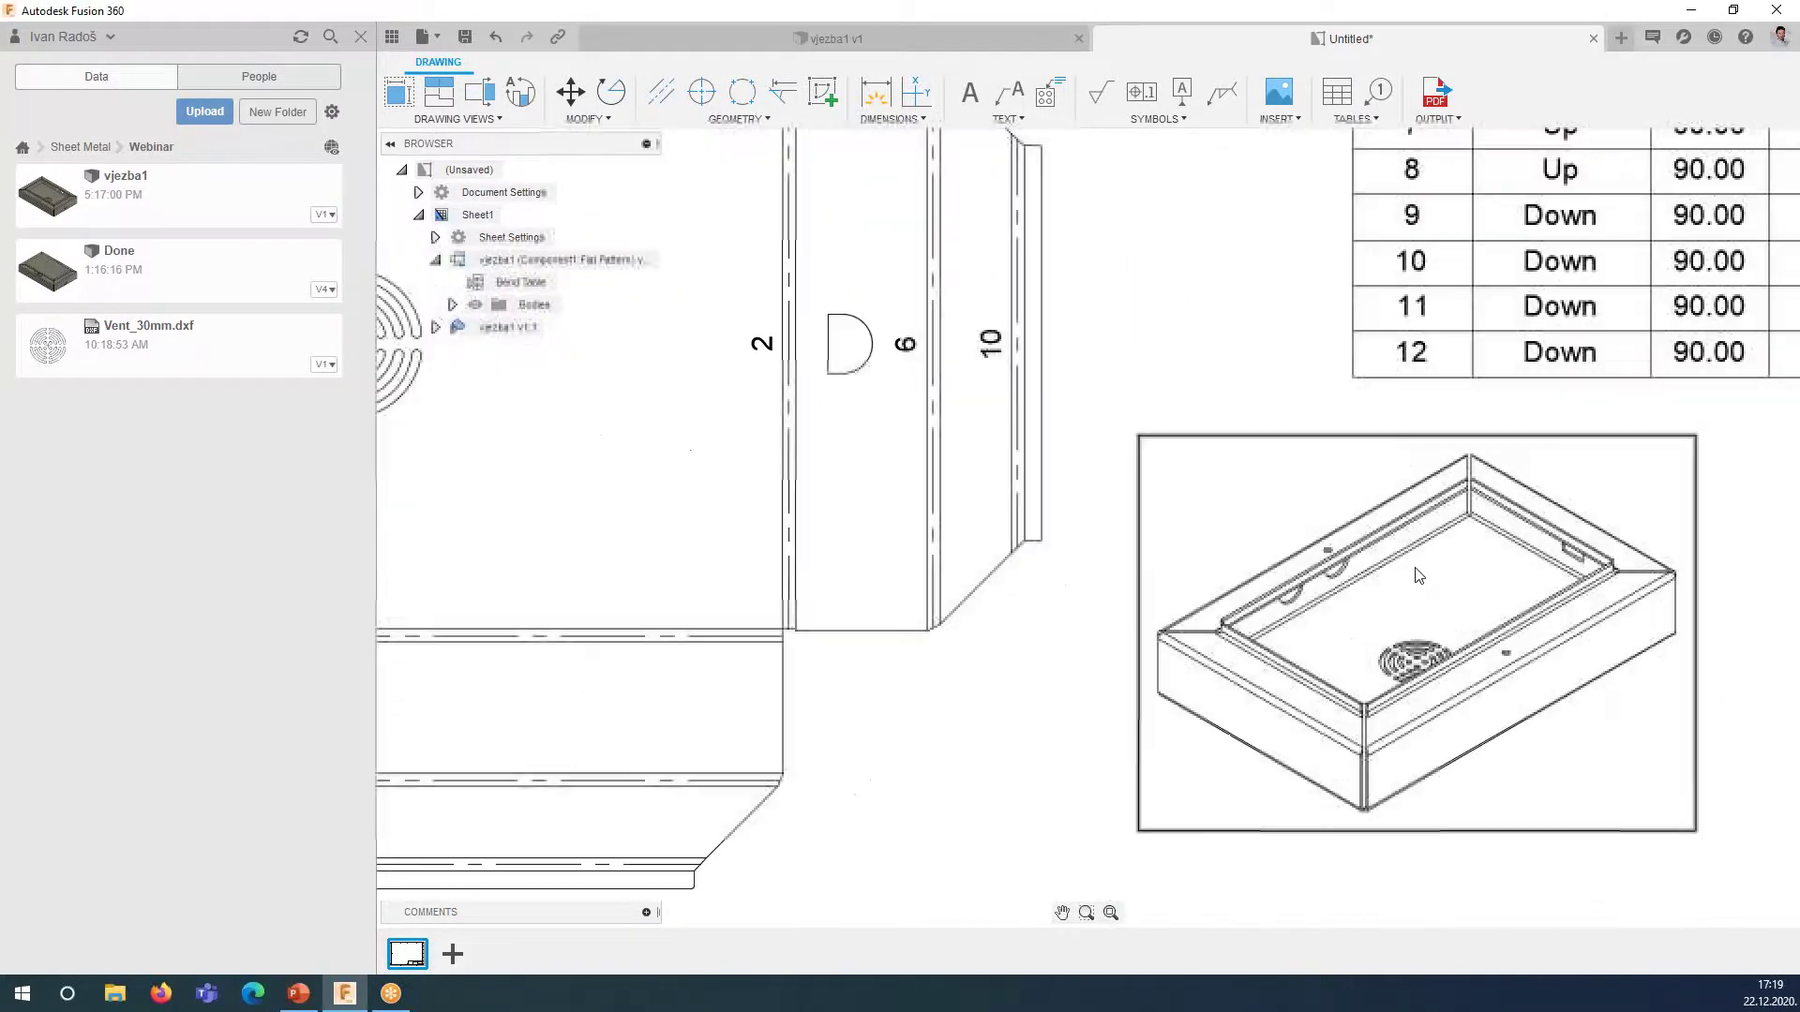
pyautogui.scroll(-1, 1454, 513)
pyautogui.scroll(-1, 1454, 513)
pyautogui.scroll(3, 1340, 511)
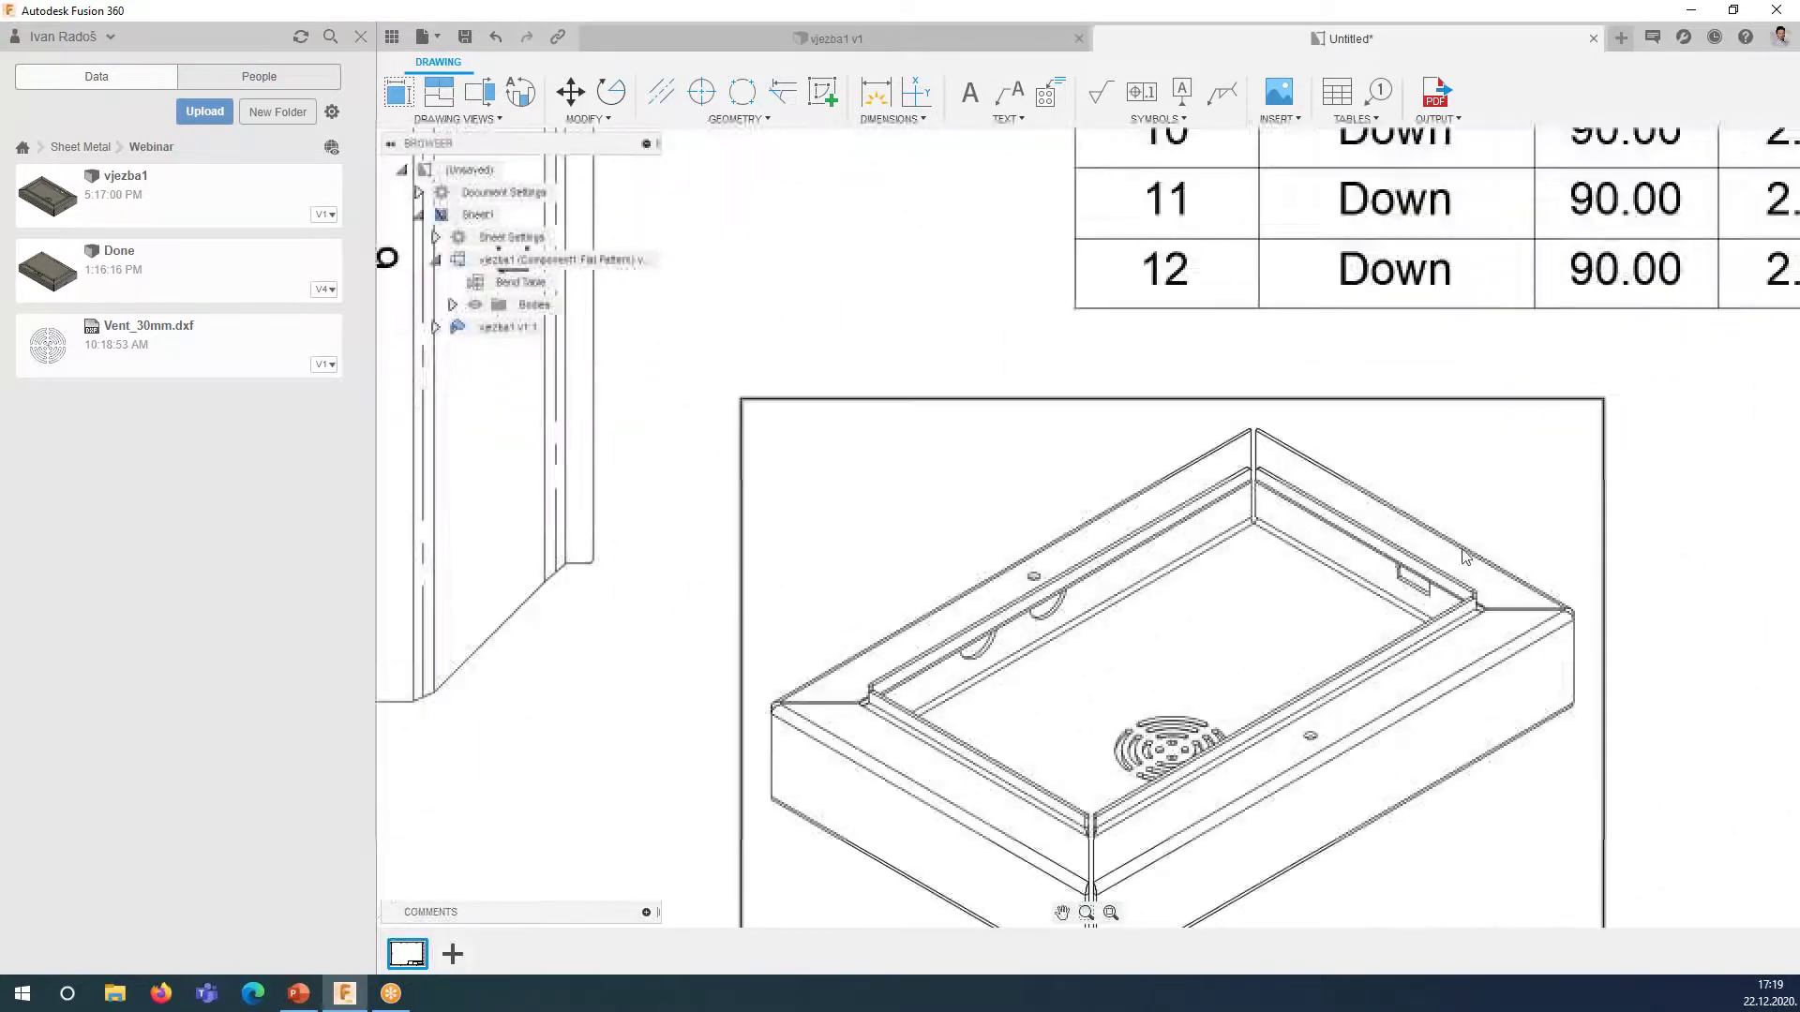
pyautogui.scroll(-2, 1007, 692)
pyautogui.scroll(-3, 1010, 685)
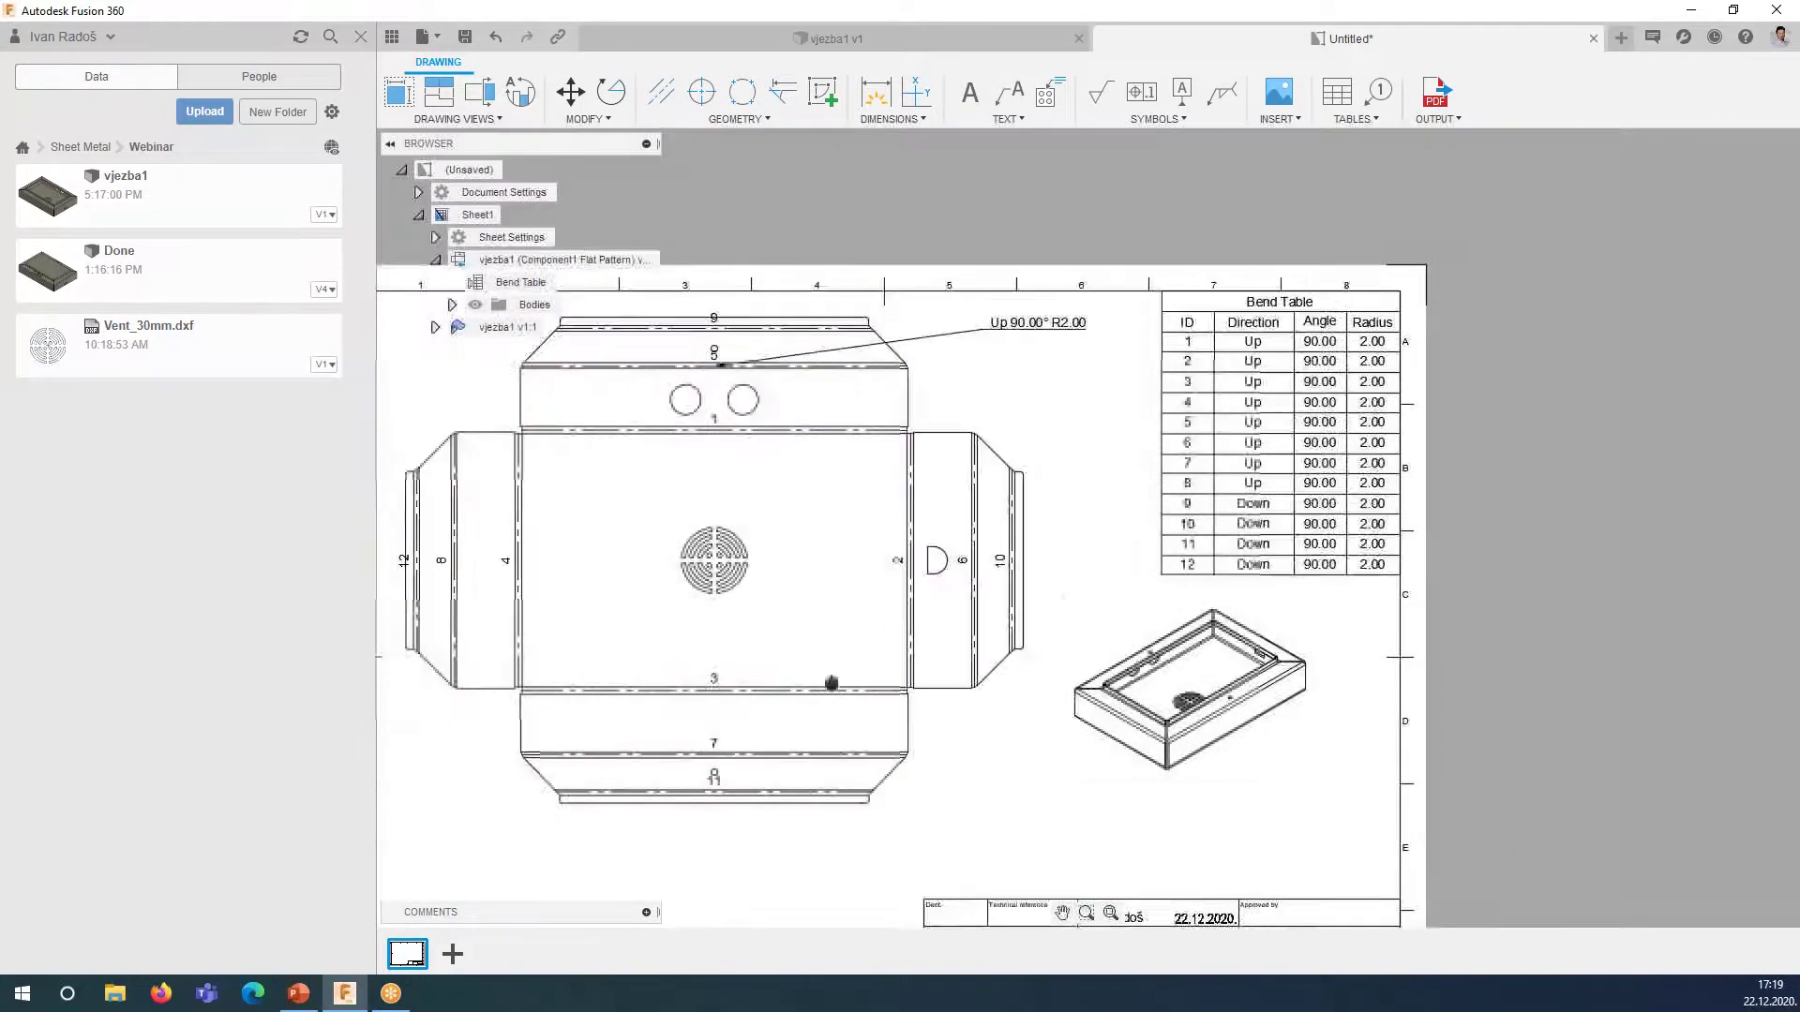
pyautogui.scroll(-1, 1532, 754)
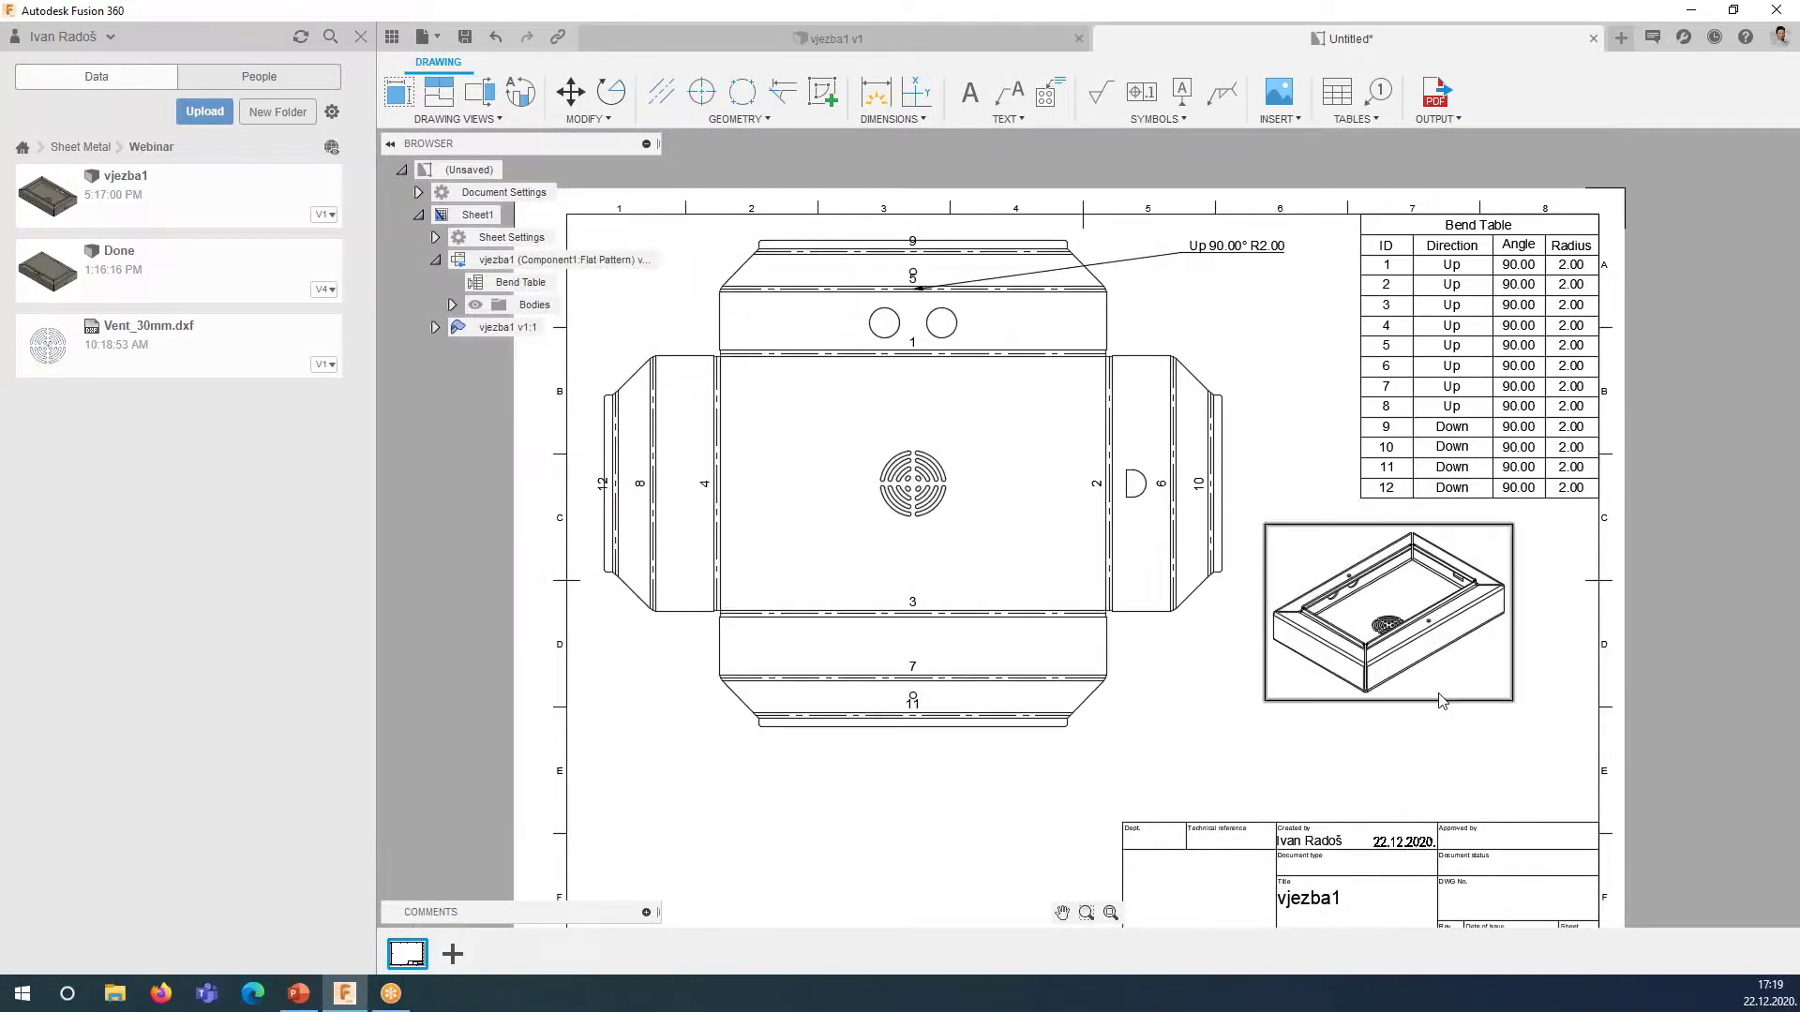
# - Recheck the isometric view's scale and move it to the sheet's lower right
pyautogui.doubleClick(1441, 701)
pyautogui.click(1696, 255)
pyautogui.press('Return')
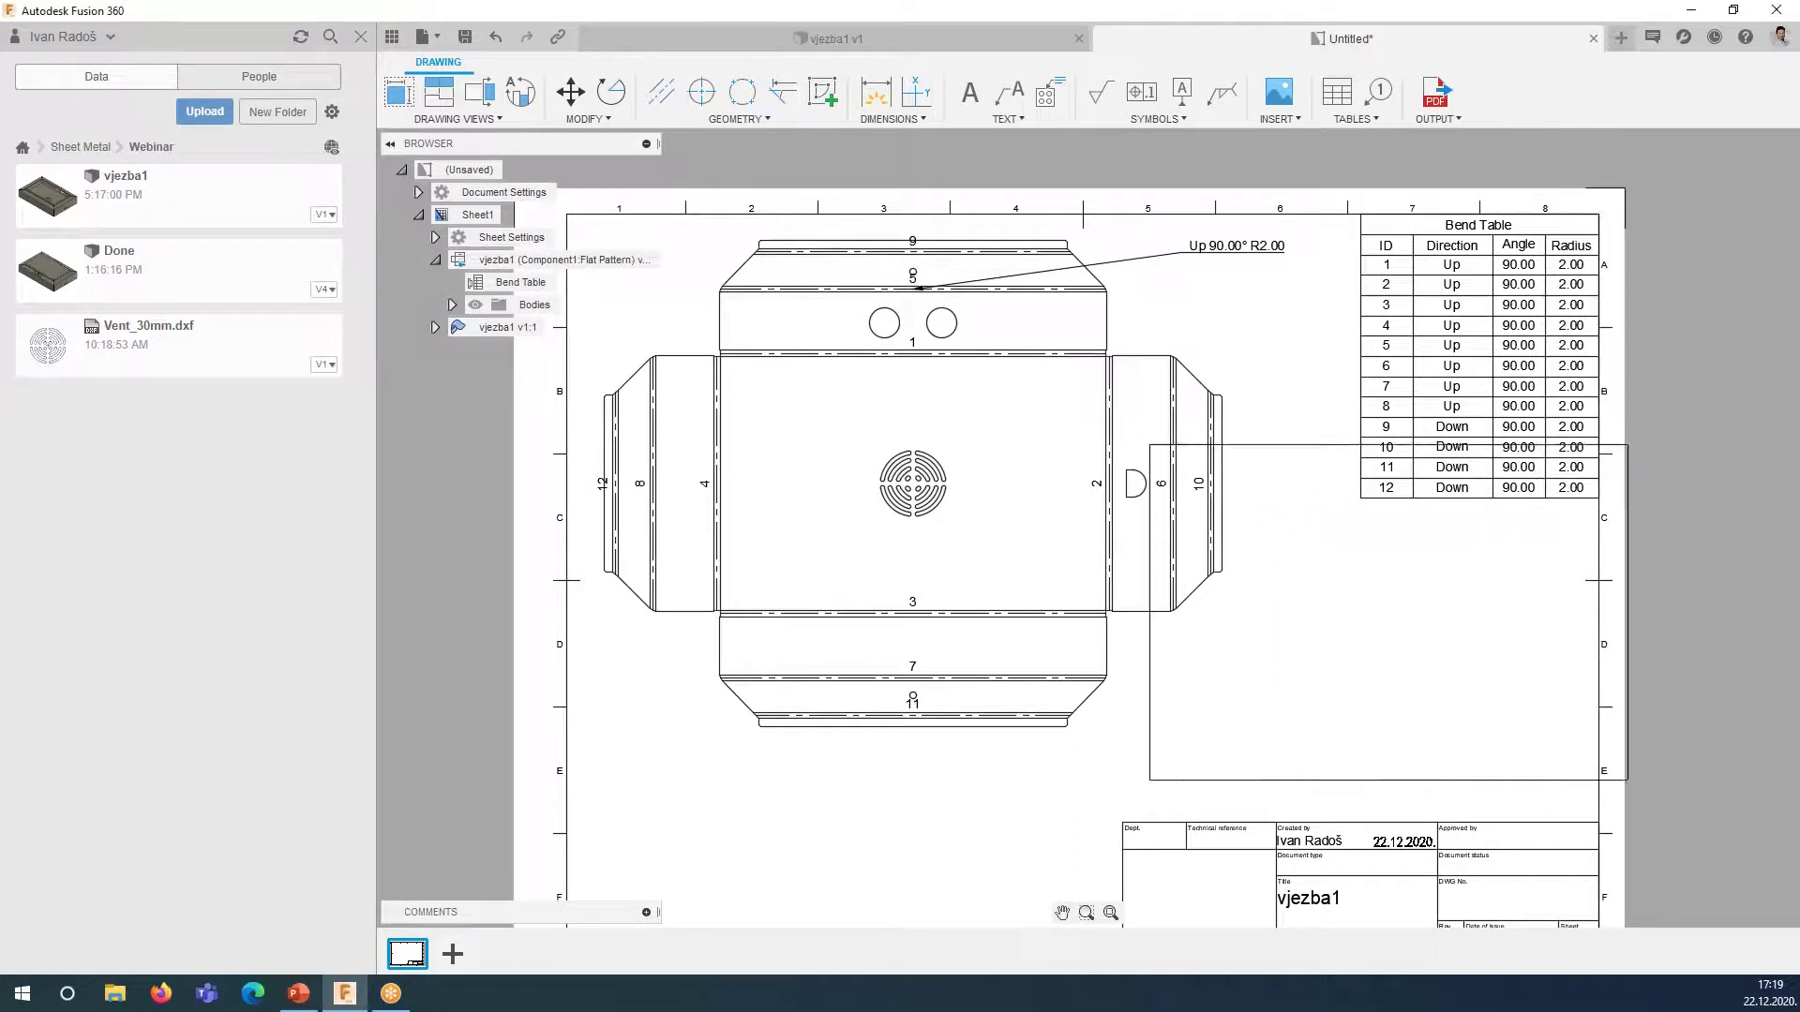
pyautogui.scroll(-3, 1237, 661)
pyautogui.click(1237, 661)
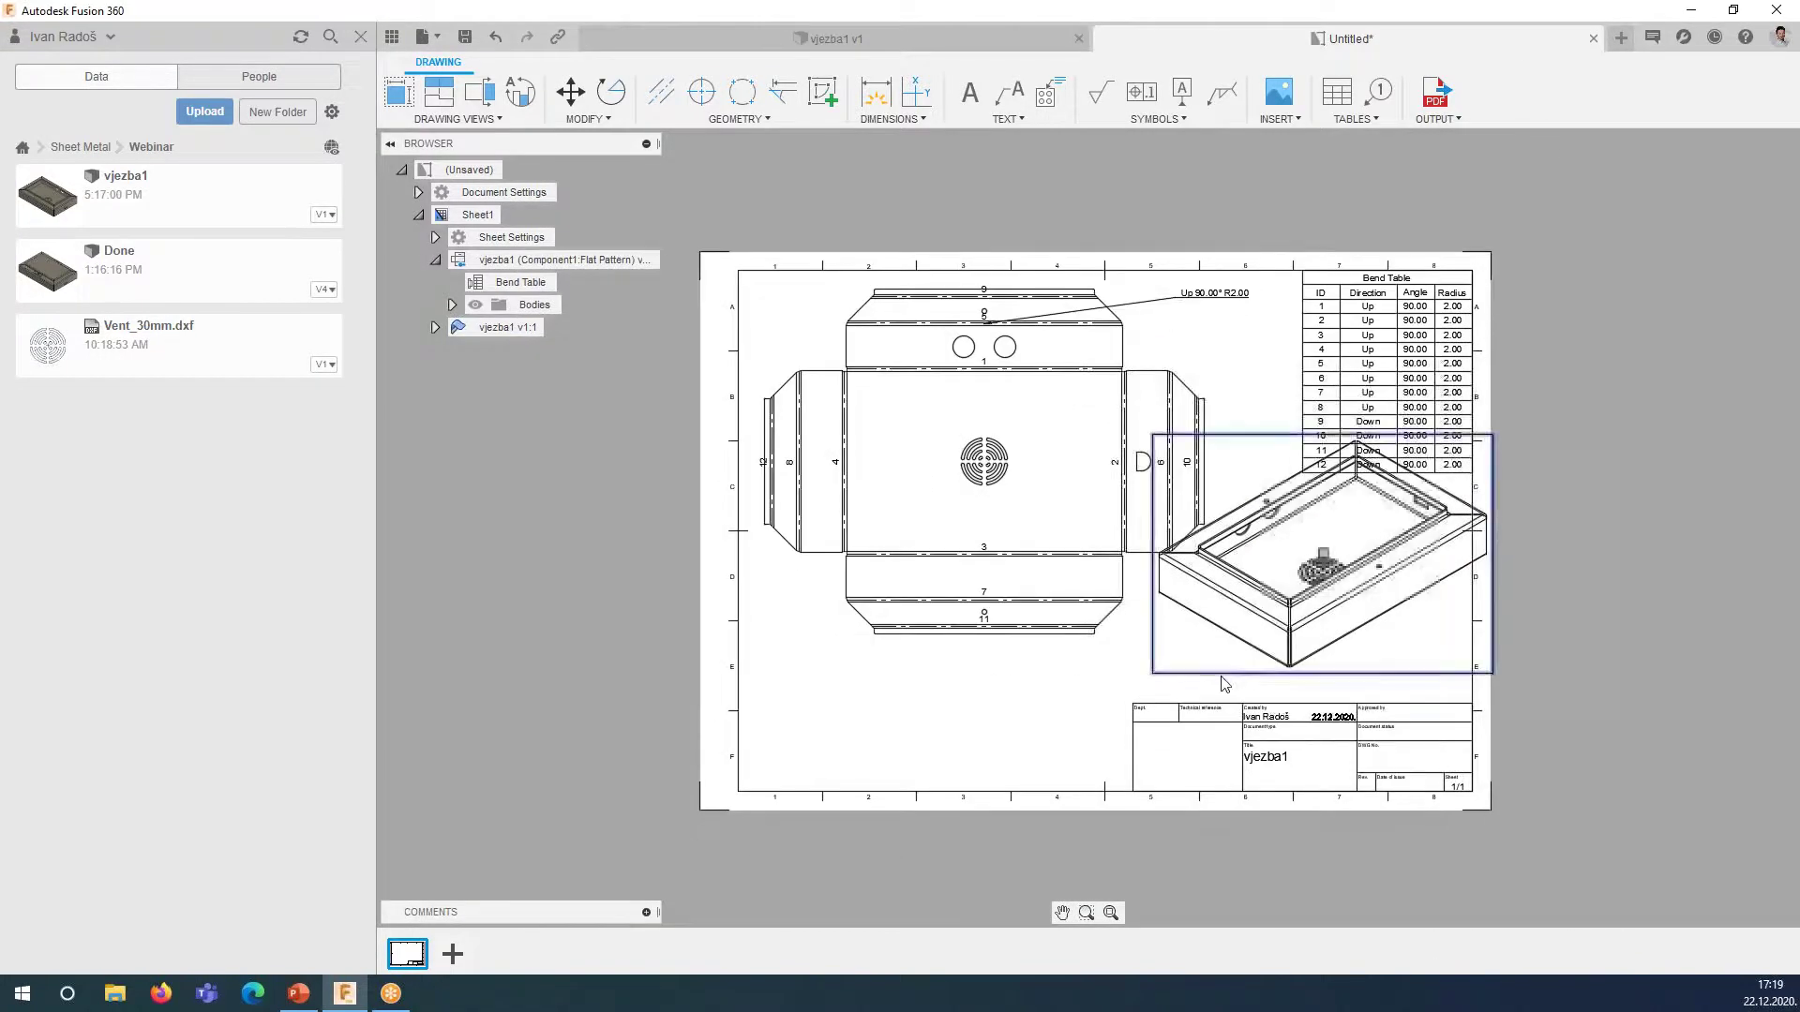
pyautogui.click(1214, 709)
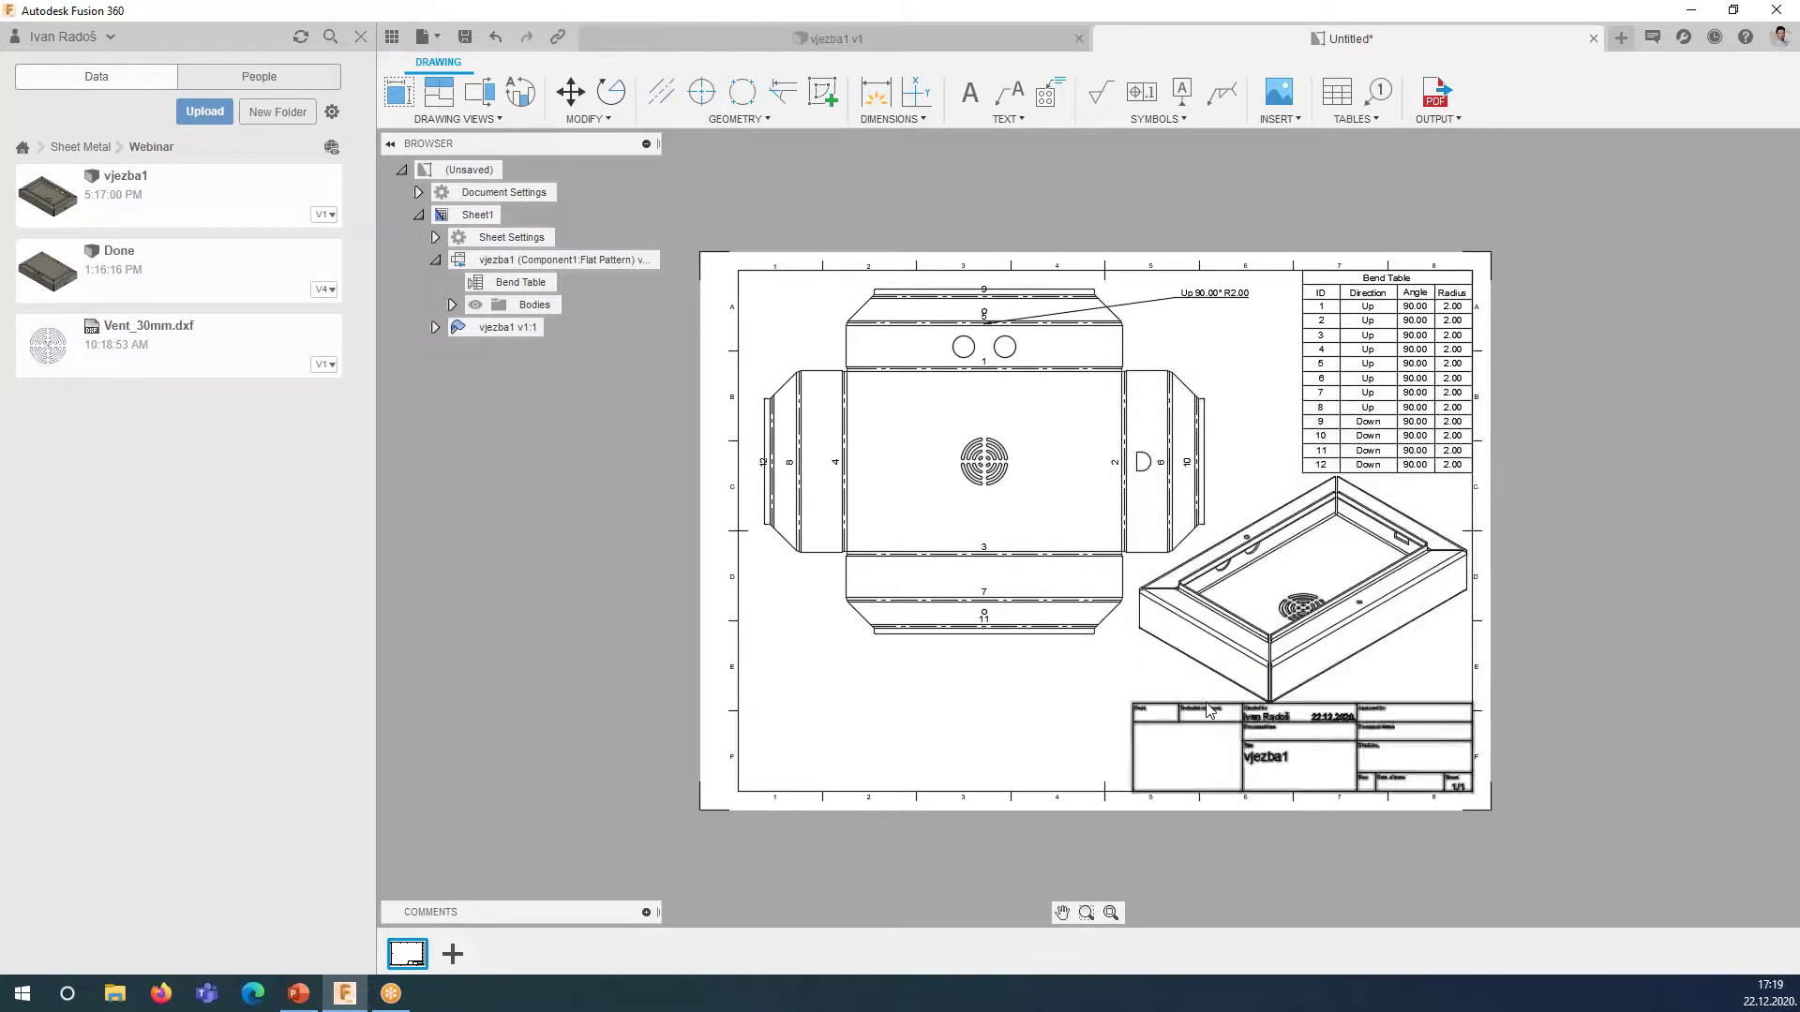
# - Select the flat-pattern view and re-frame the sheet to show all drawing views
pyautogui.scroll(3, 1219, 563)
pyautogui.scroll(-1, 843, 581)
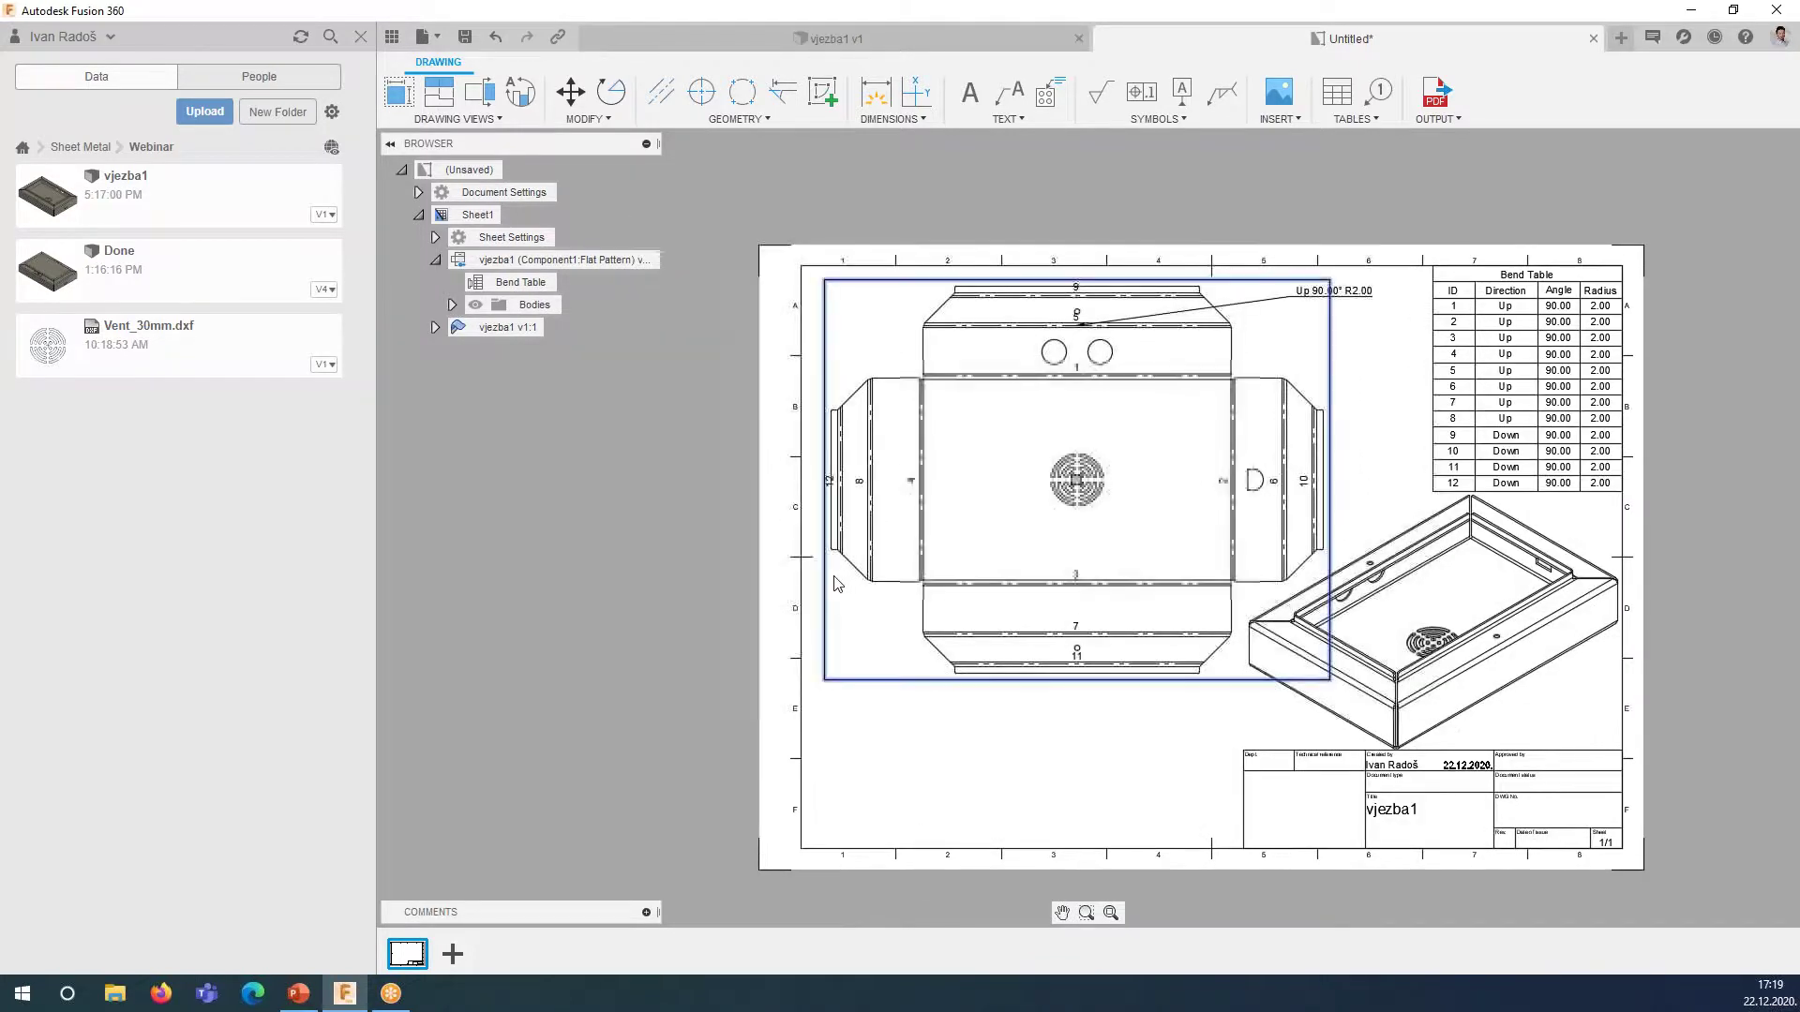
pyautogui.click(842, 580)
pyautogui.scroll(1, 1331, 501)
pyautogui.moveTo(1361, 492)
pyautogui.mouseDown(button='middle')
pyautogui.moveTo(1278, 625)
pyautogui.moveTo(1075, 391)
pyautogui.mouseUp(button='middle')
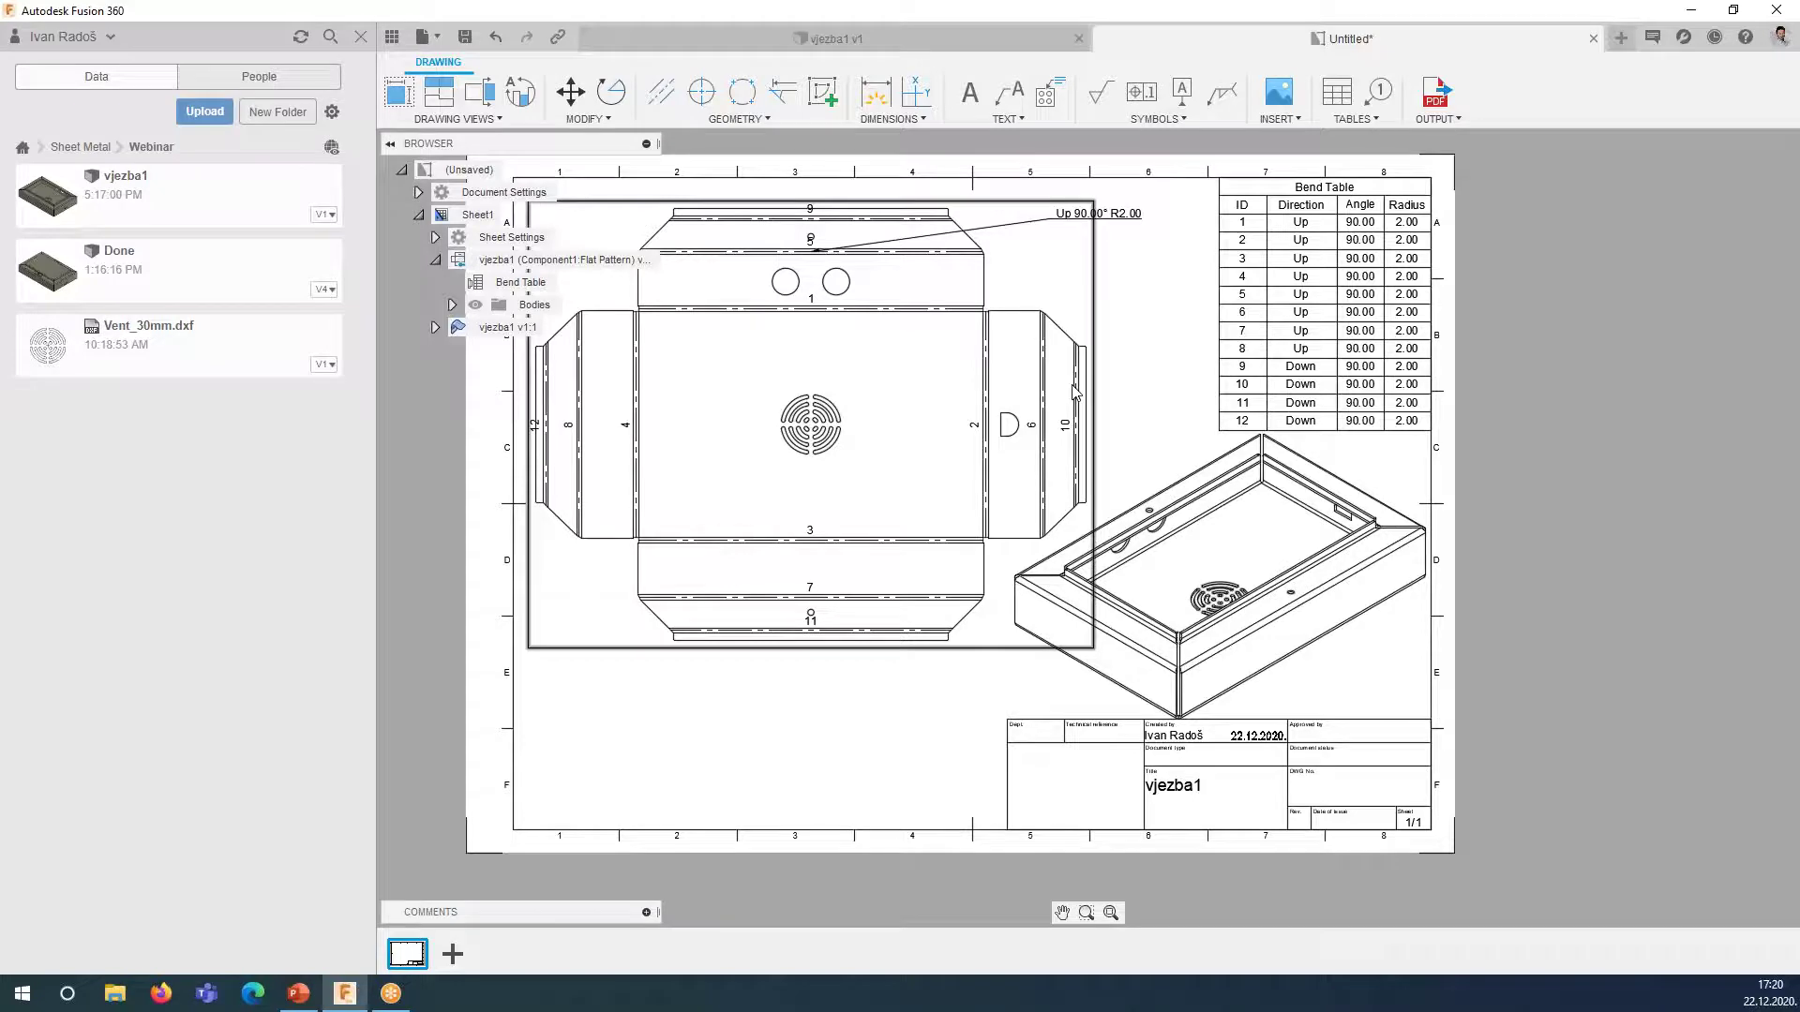
pyautogui.scroll(1, 878, 379)
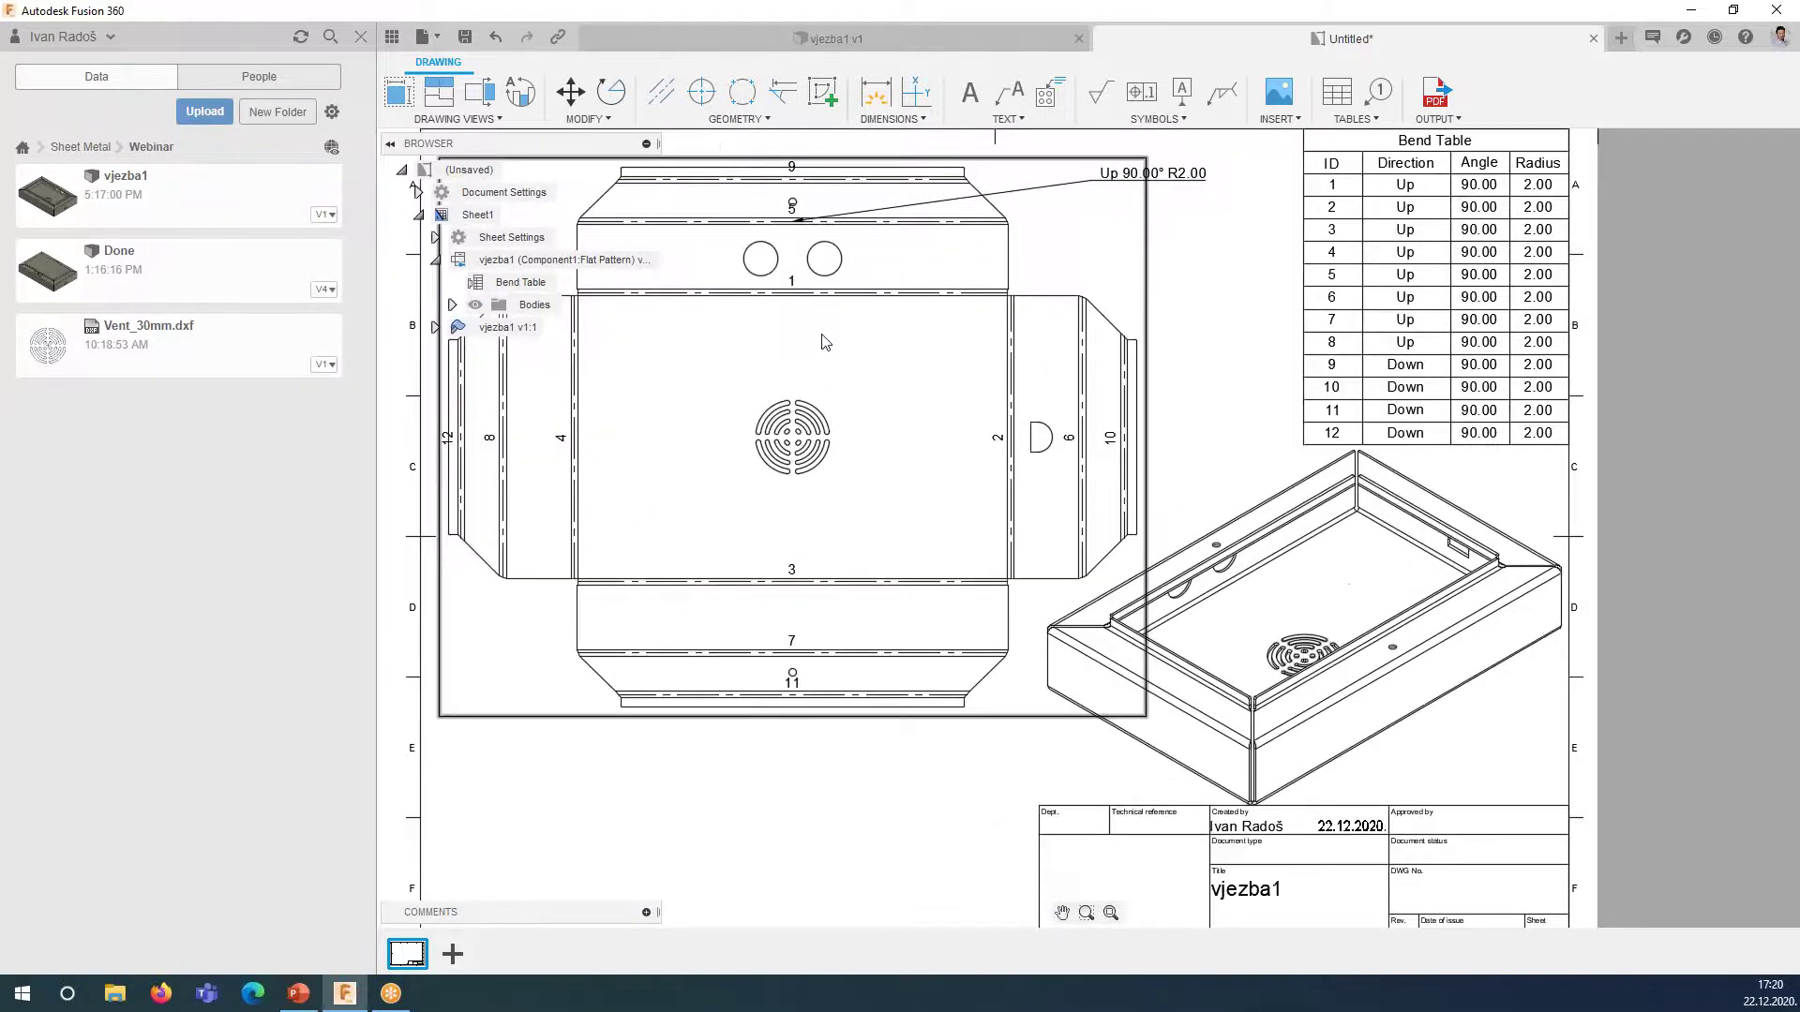
pyautogui.scroll(-2, 844, 374)
pyautogui.moveTo(932, 418)
pyautogui.mouseDown(button='middle')
pyautogui.moveTo(950, 444)
pyautogui.moveTo(1238, 390)
pyautogui.mouseUp(button='middle')
pyautogui.scroll(2, 1191, 442)
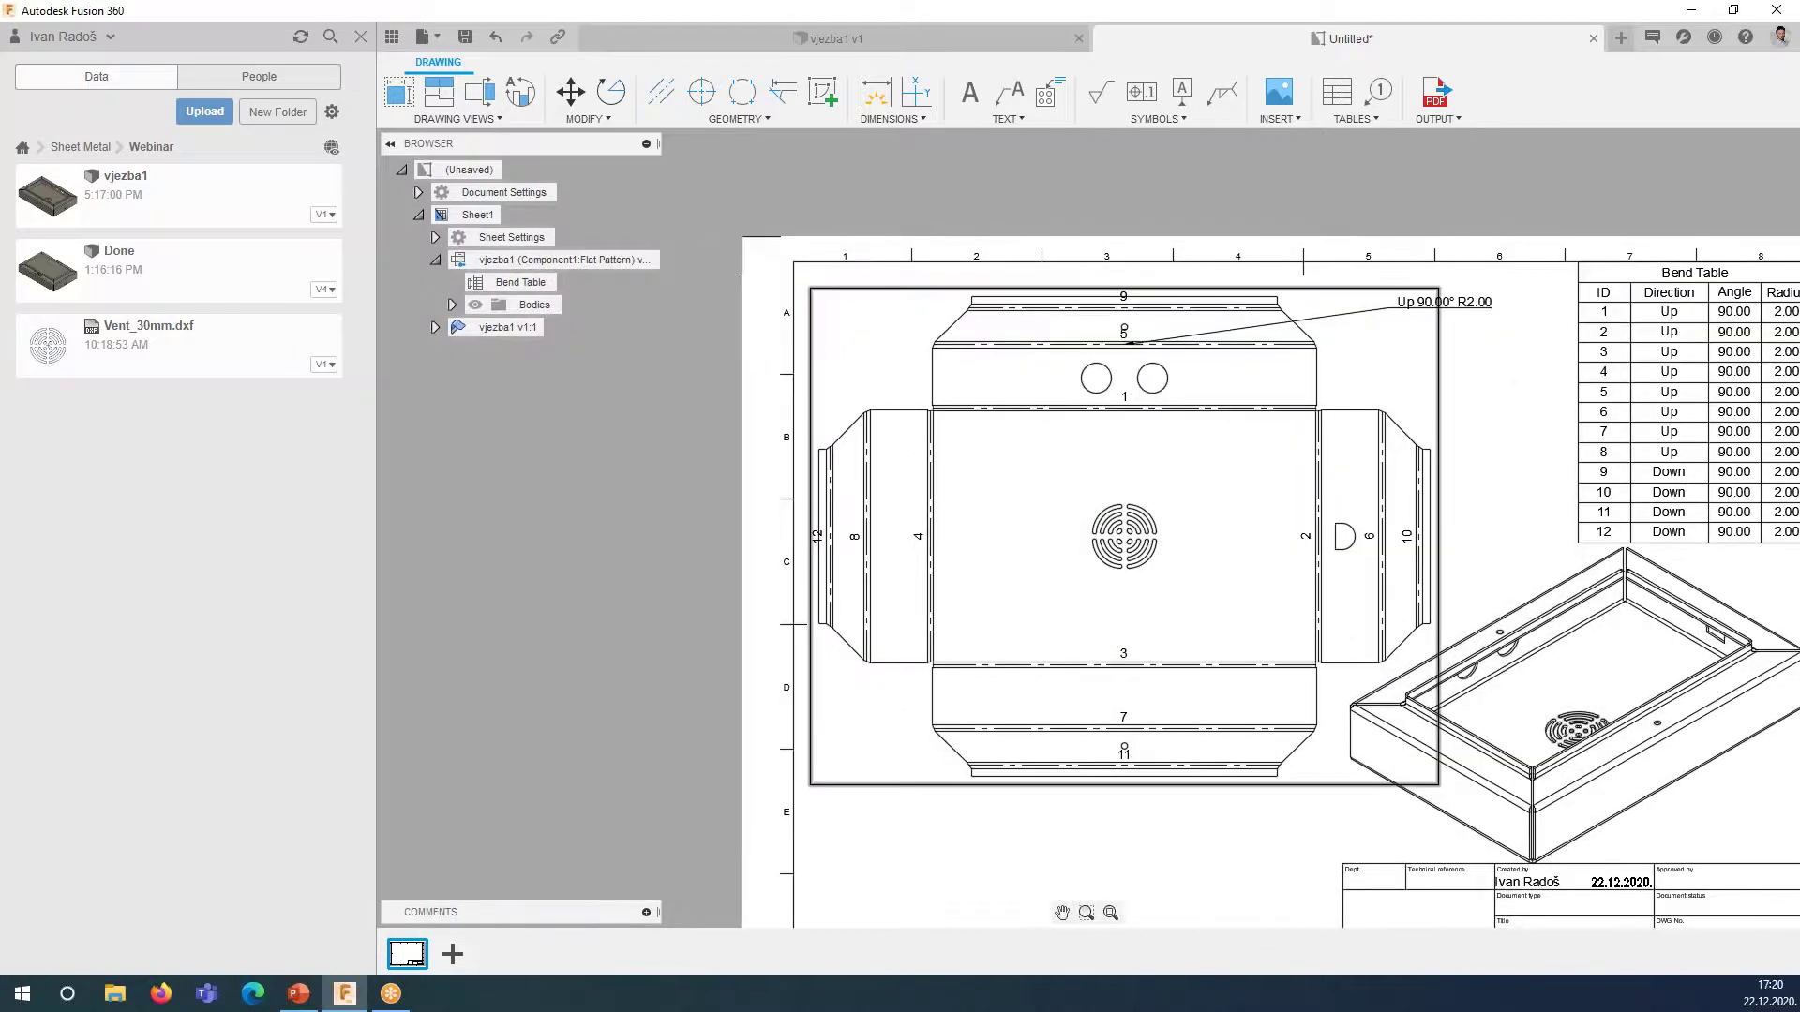
pyautogui.middleClick(1242, 391)
pyautogui.middleClick(1243, 391)
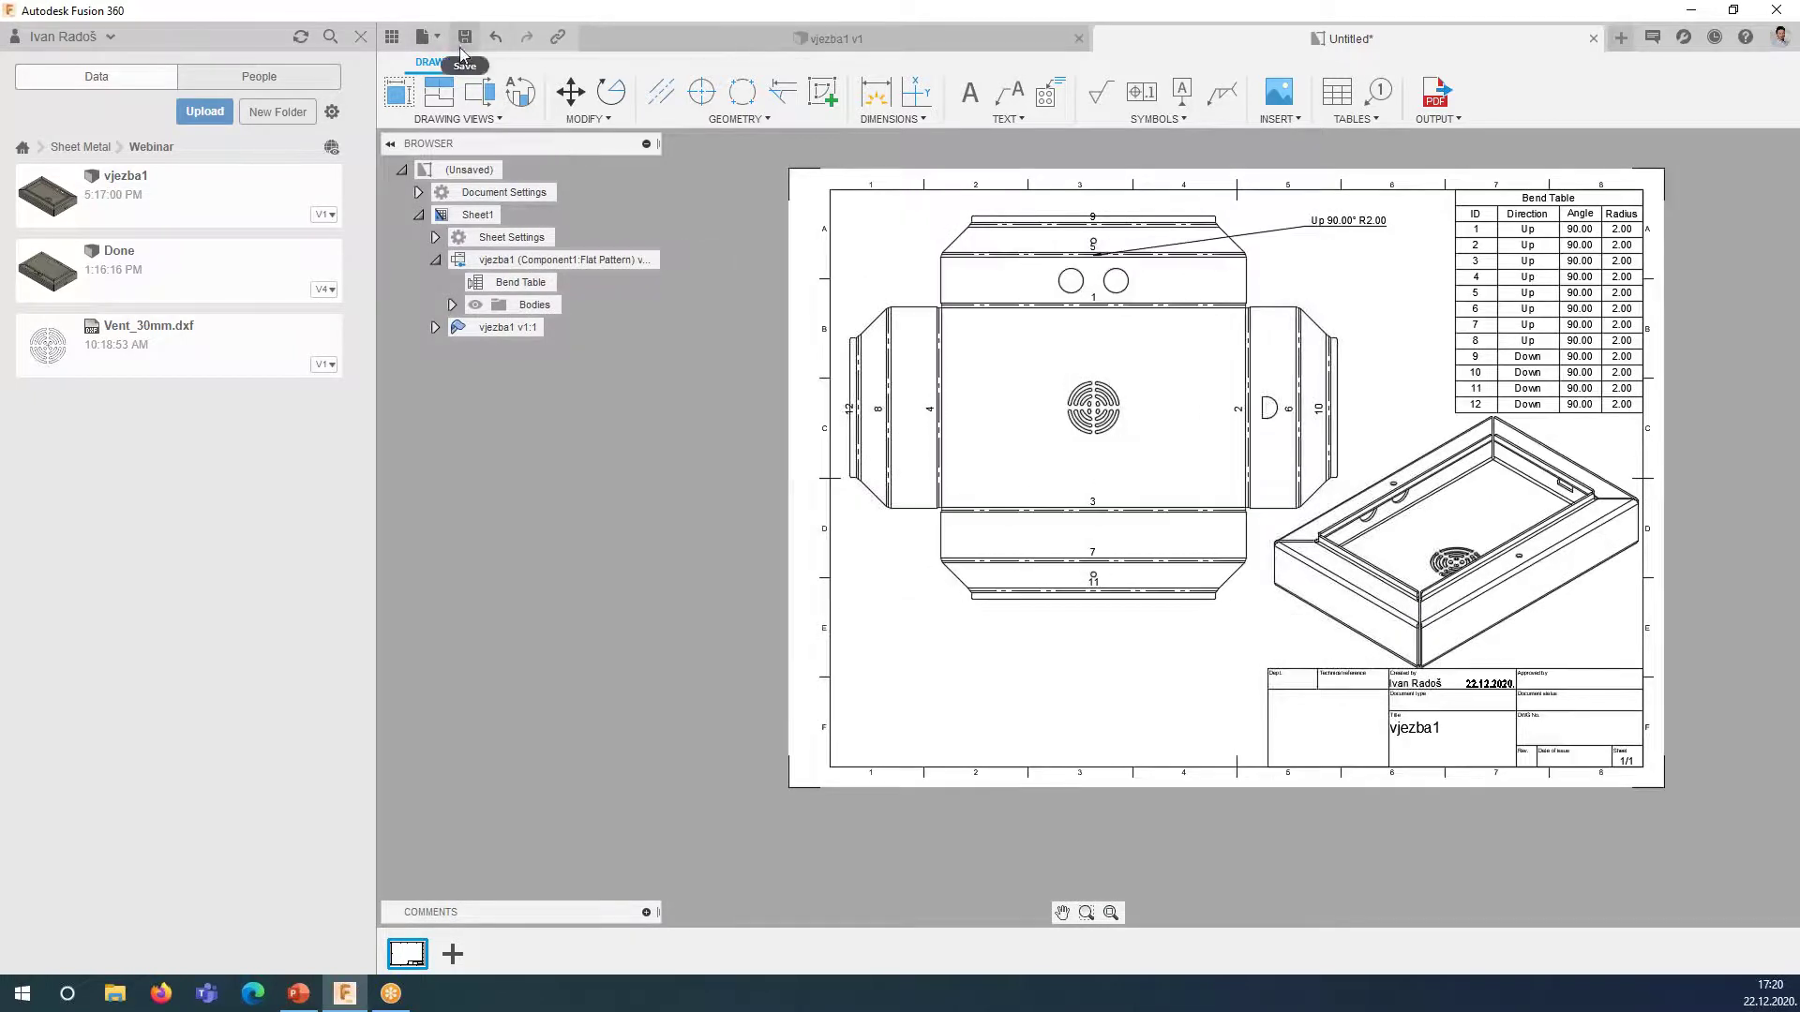
# - Save the drawing under the suggested name vjezba1 Drawing
pyautogui.click(465, 39)
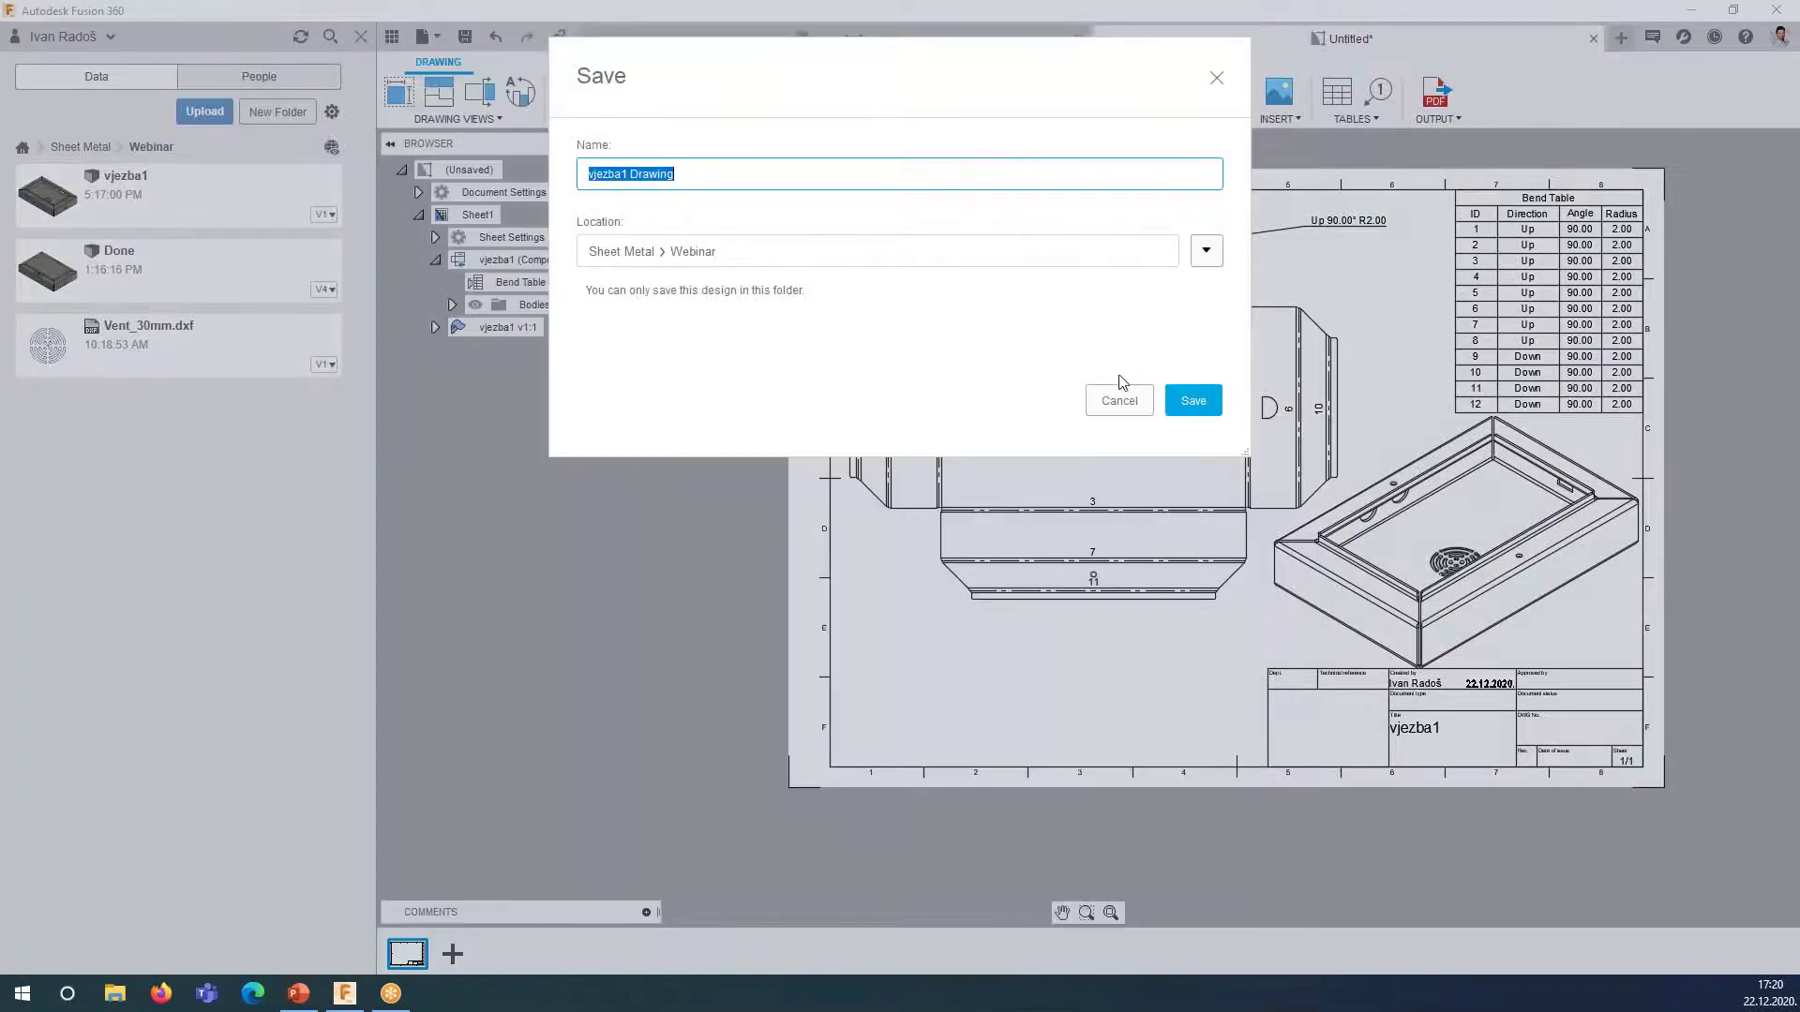
pyautogui.click(1193, 401)
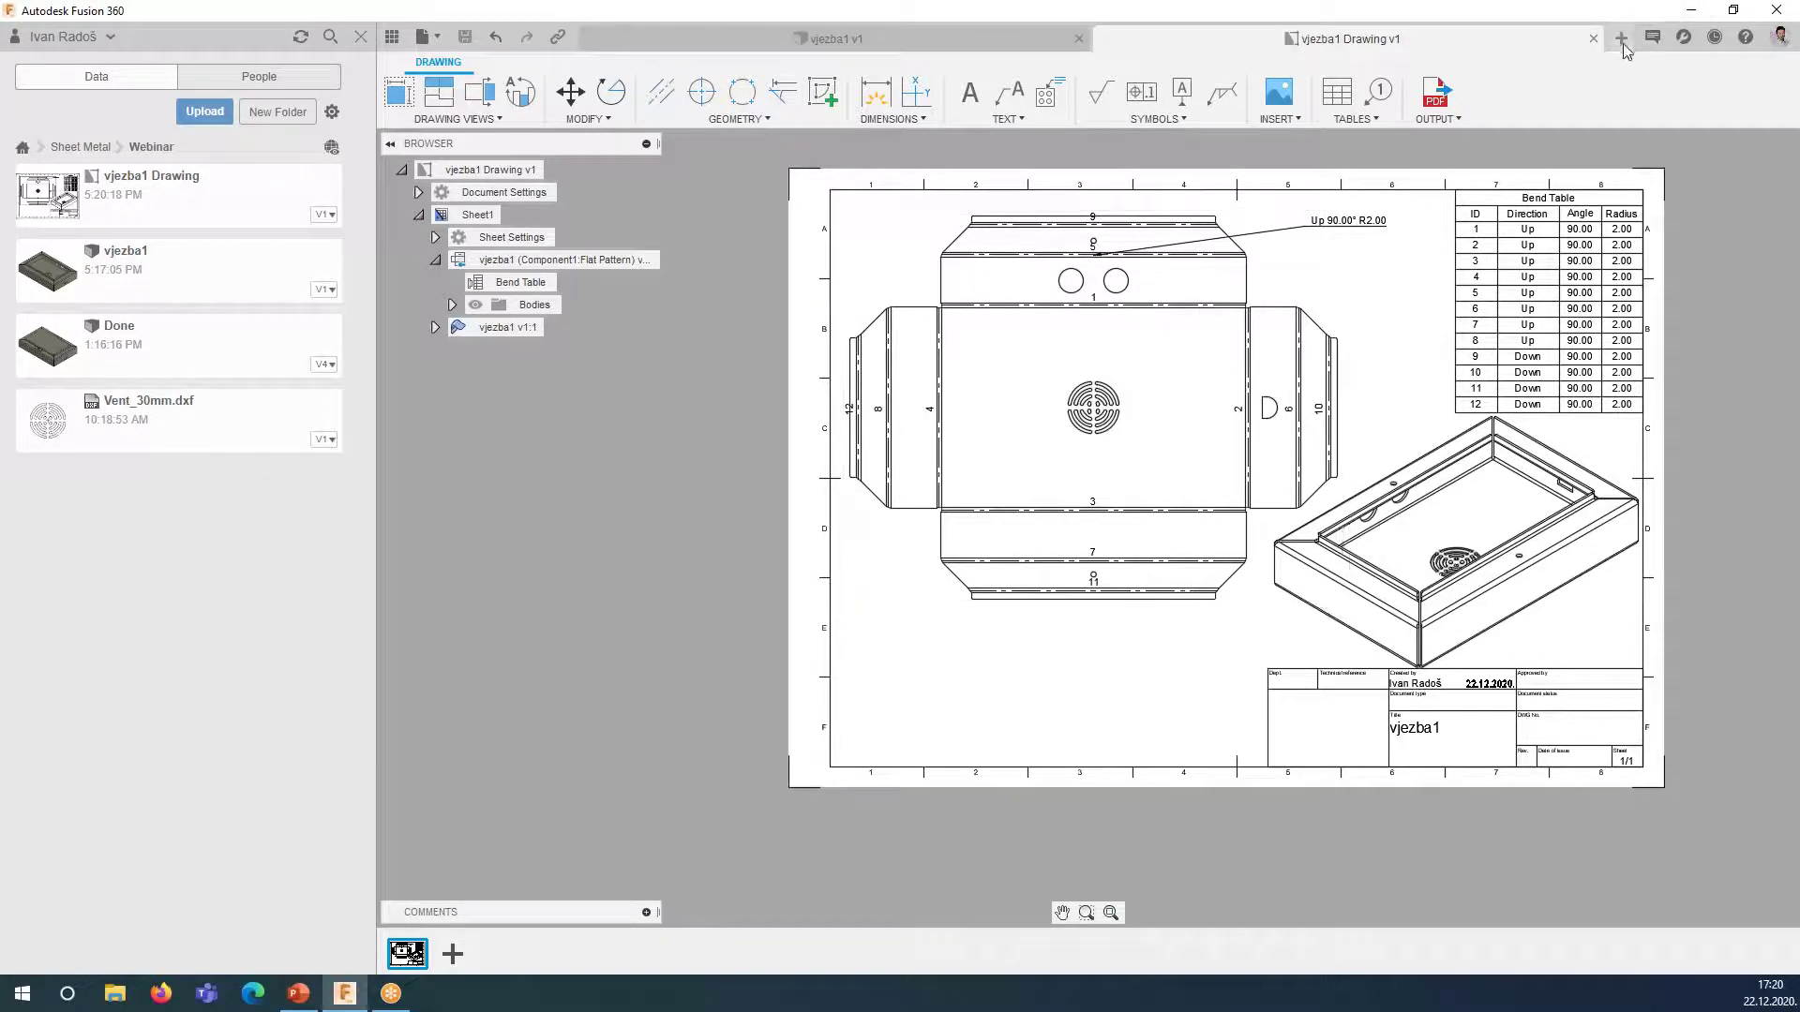
# - Close the drawing and switch to the MANUFACTURE workspace
pyautogui.click(1592, 39)
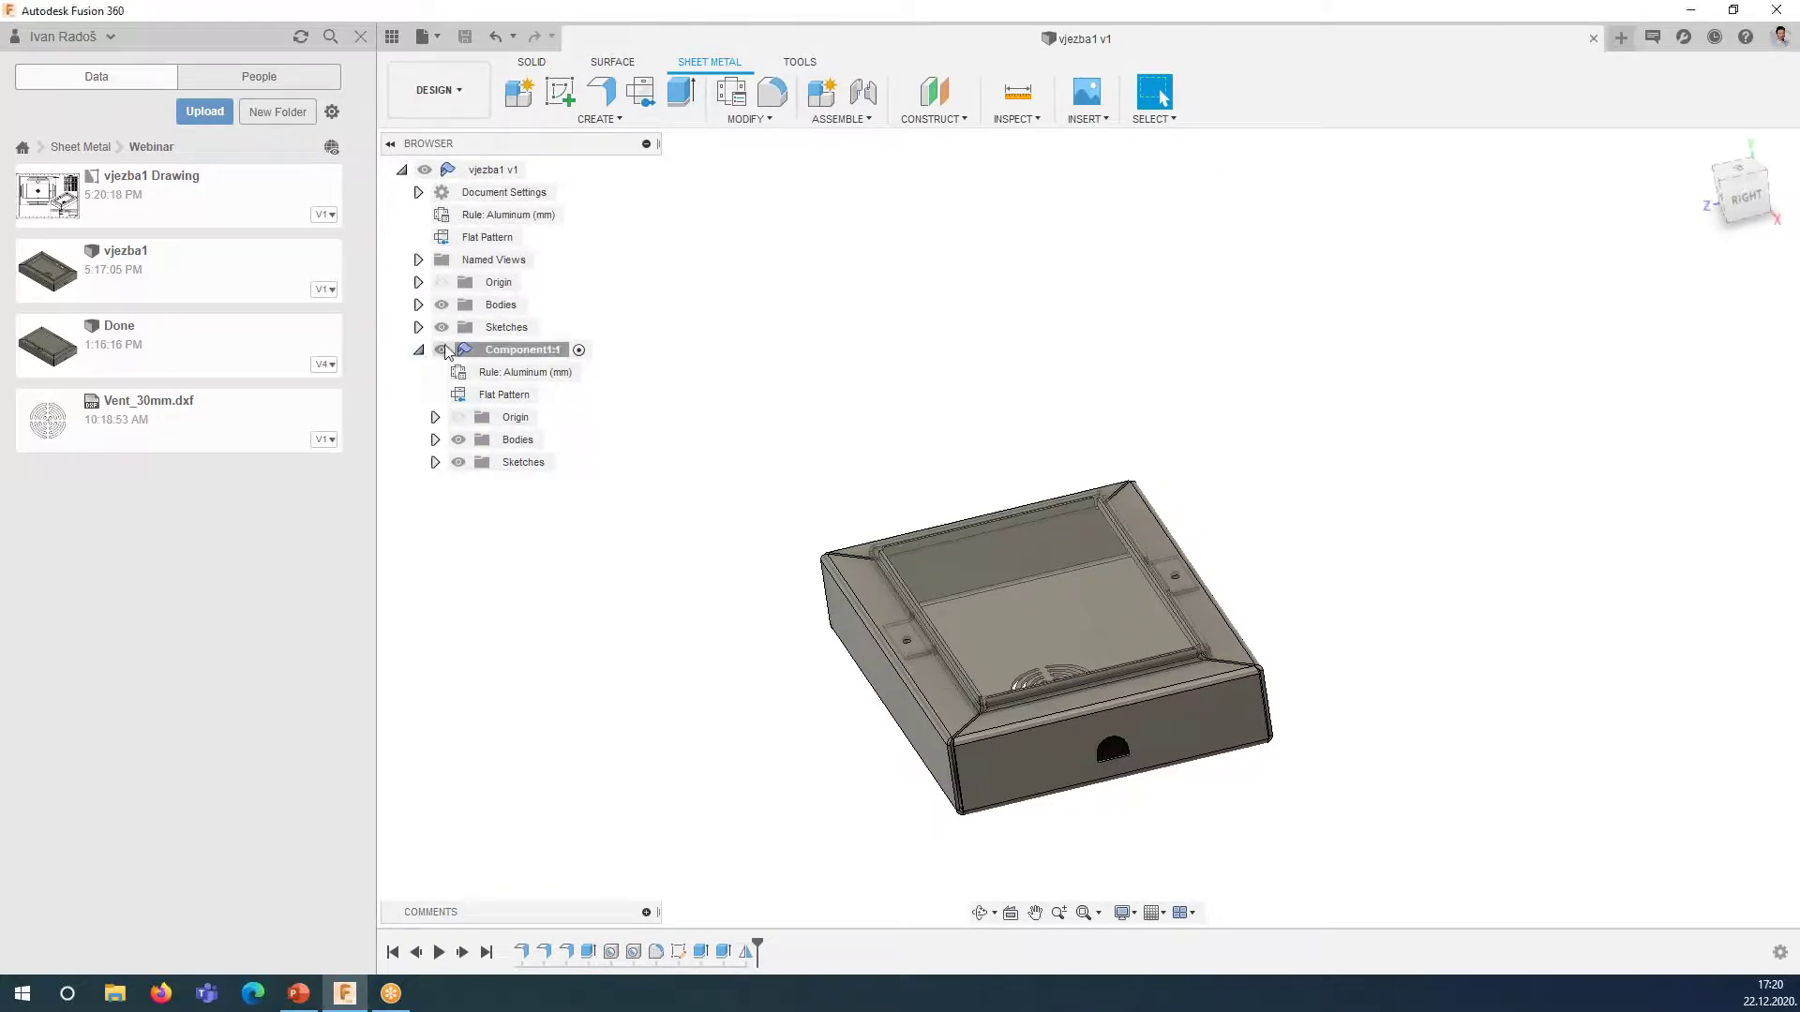
pyautogui.click(437, 89)
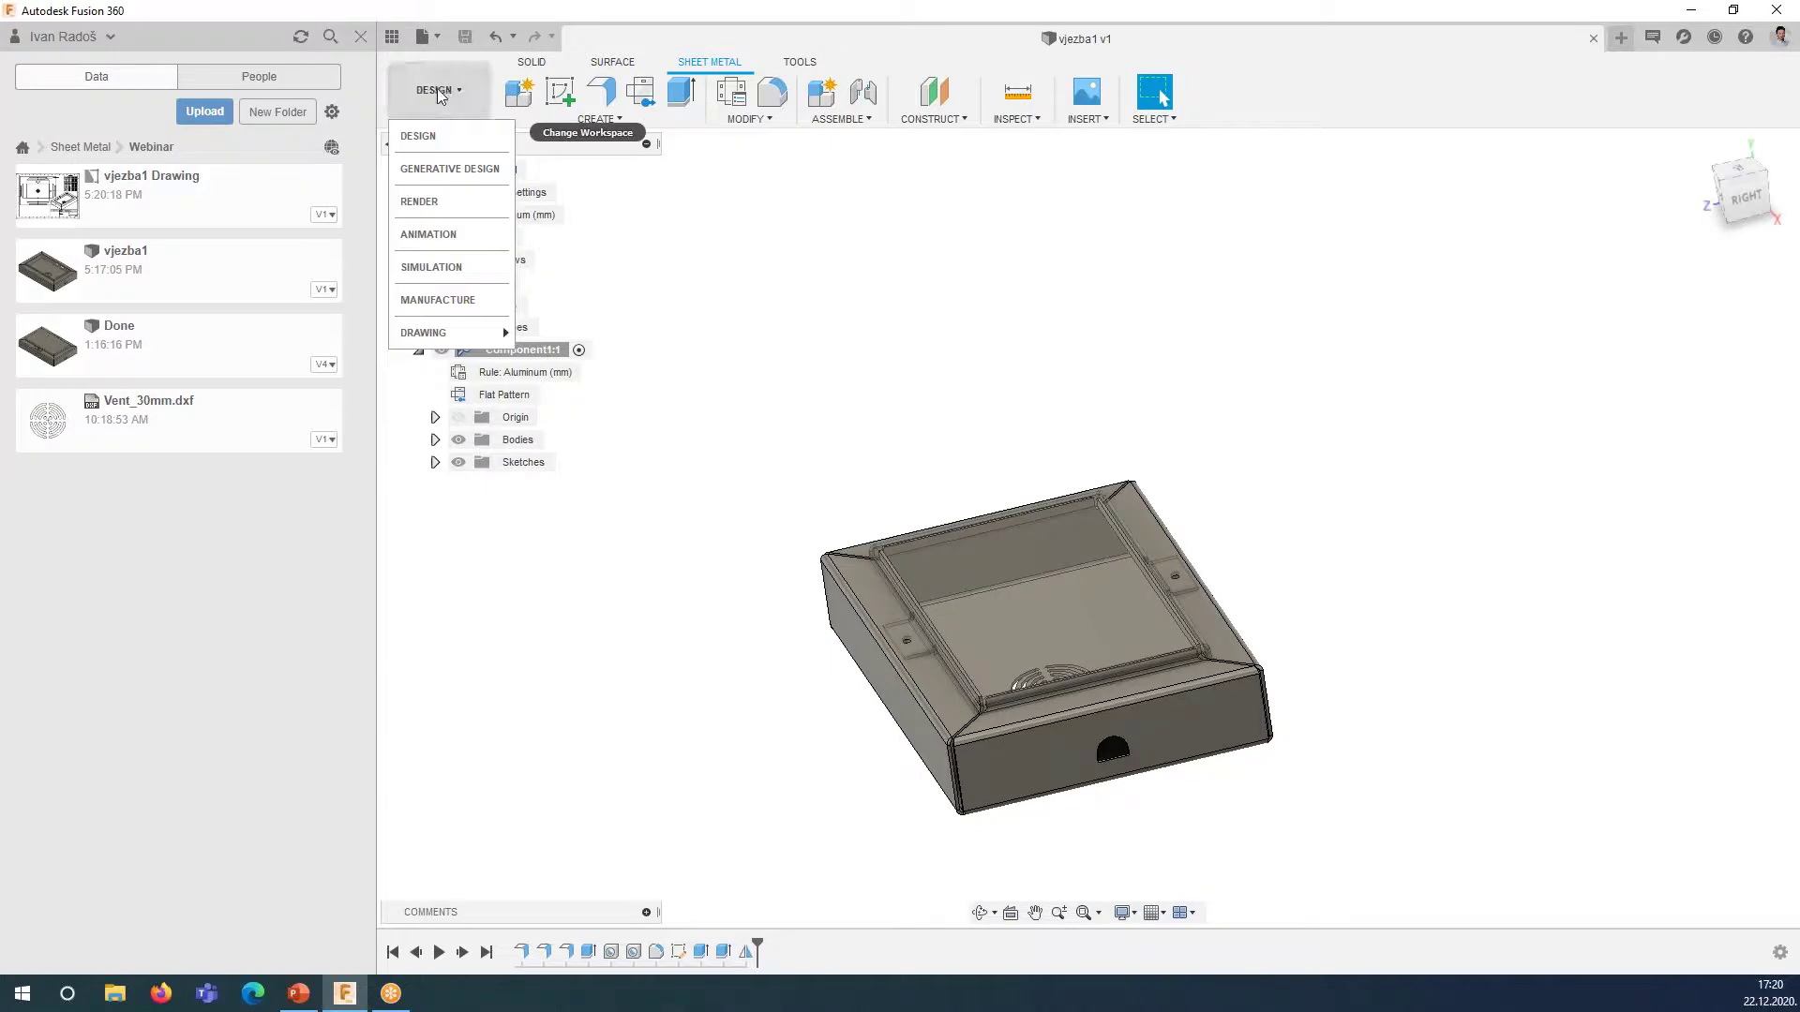
pyautogui.click(450, 296)
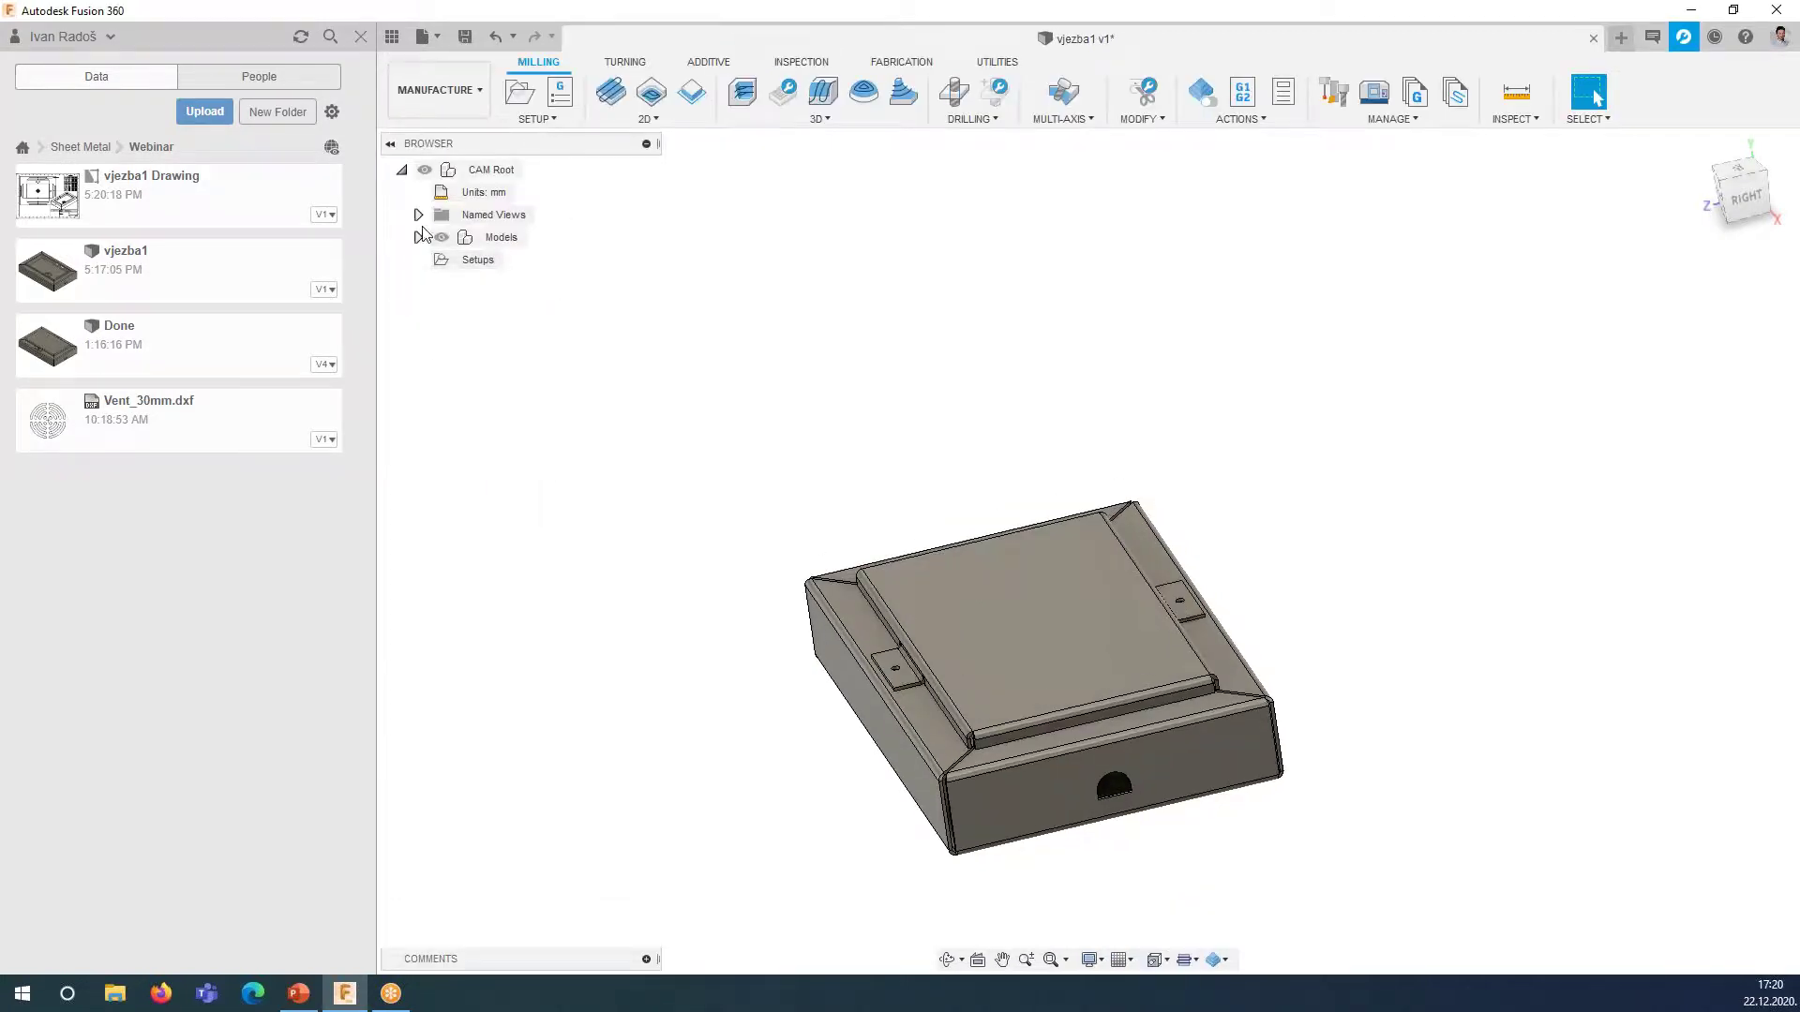
# - Activate Component1 Flat Pattern as the model and view it from the FRONT
pyautogui.click(416, 238)
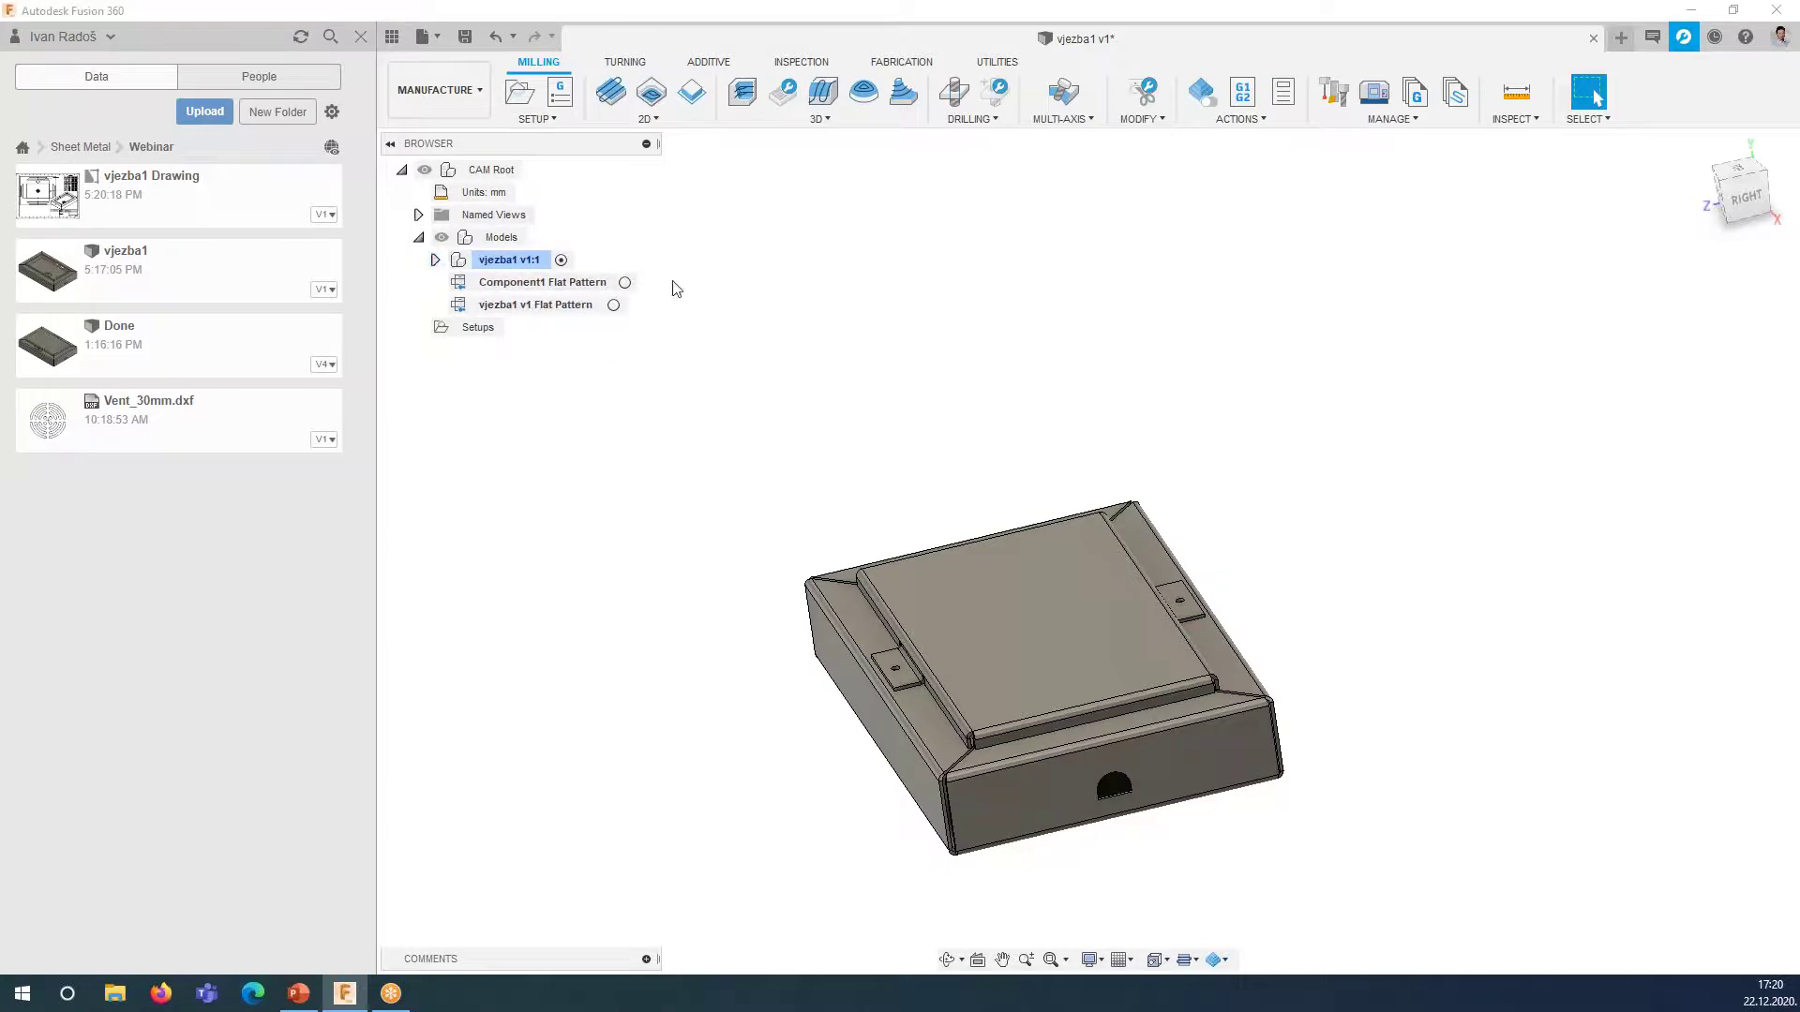
pyautogui.click(555, 284)
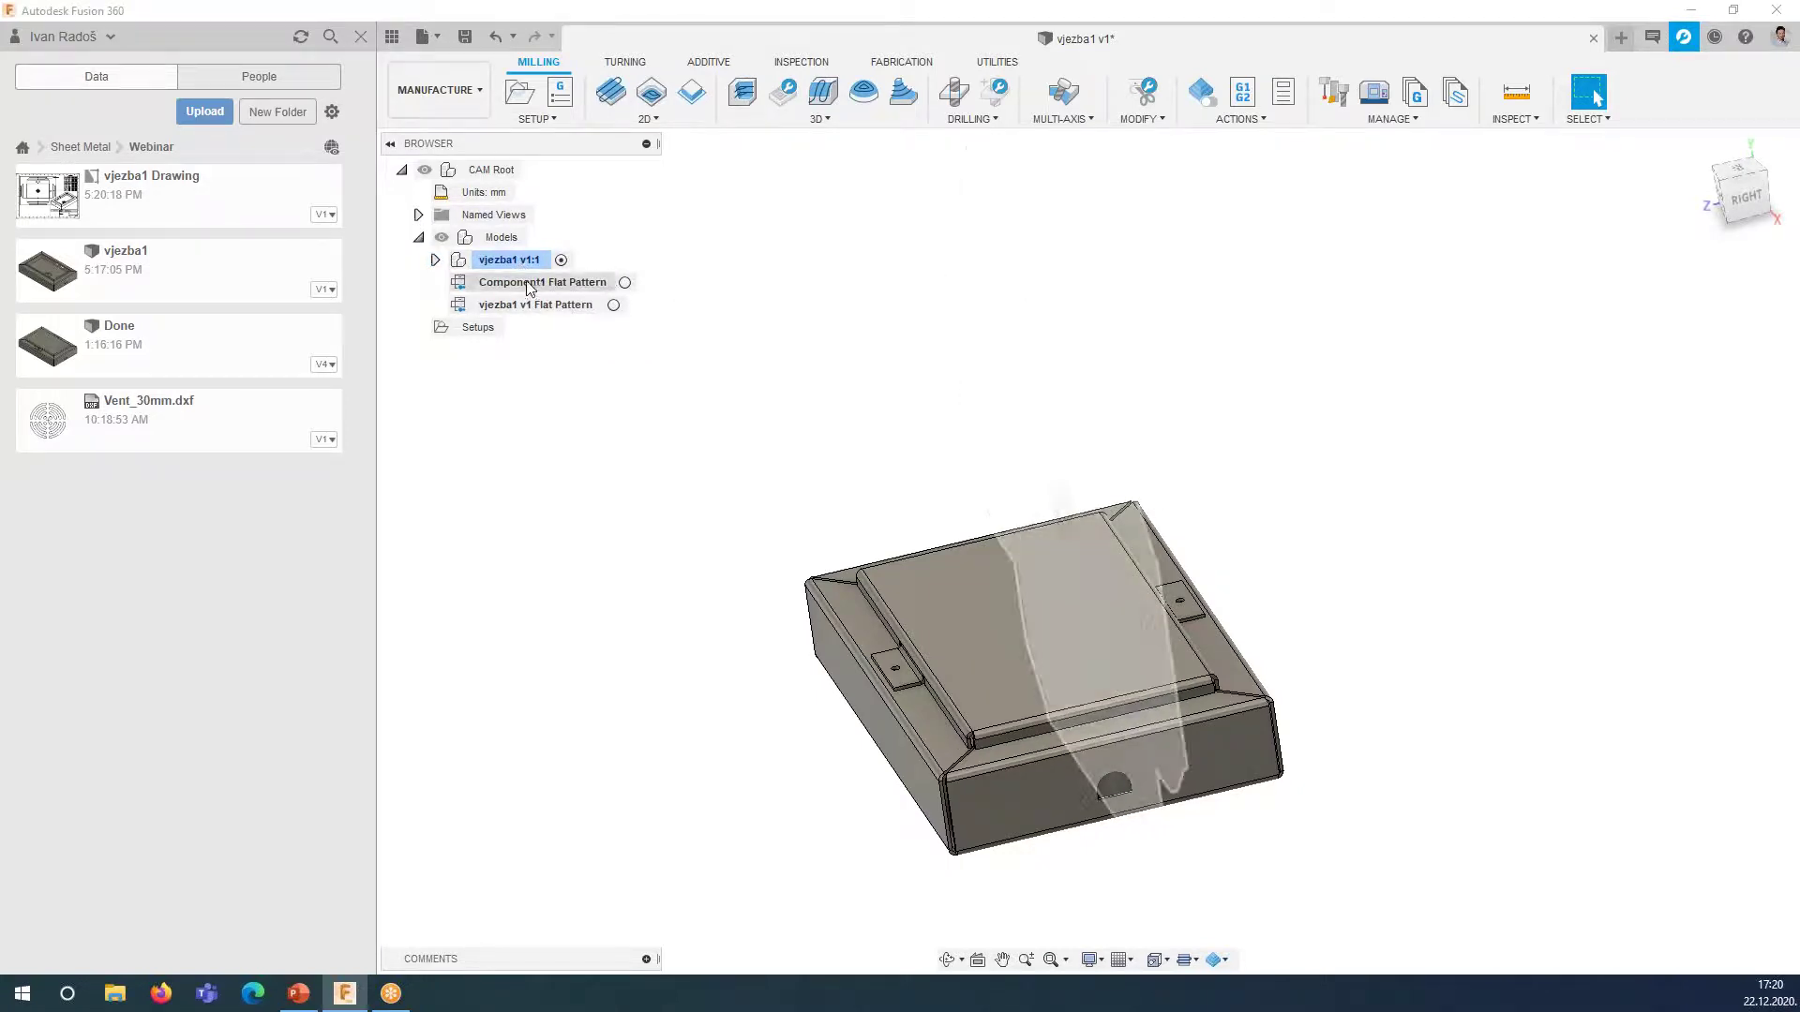
pyautogui.click(625, 283)
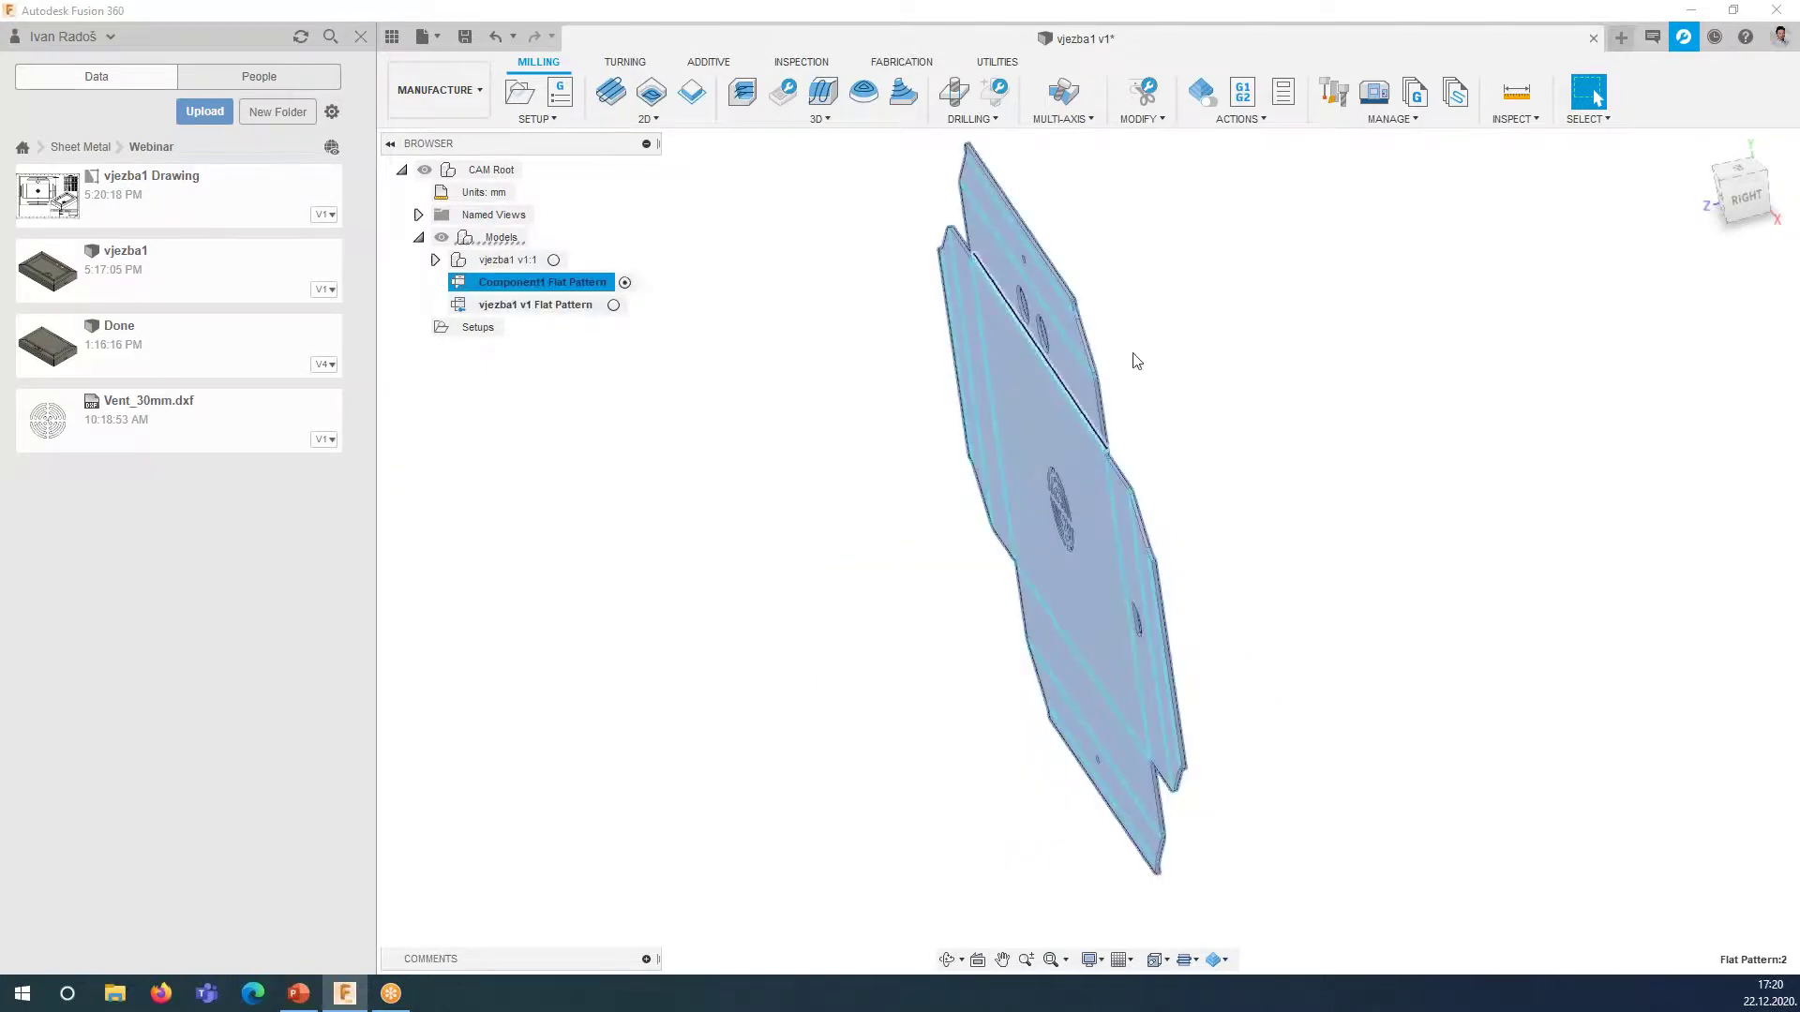
pyautogui.click(1740, 204)
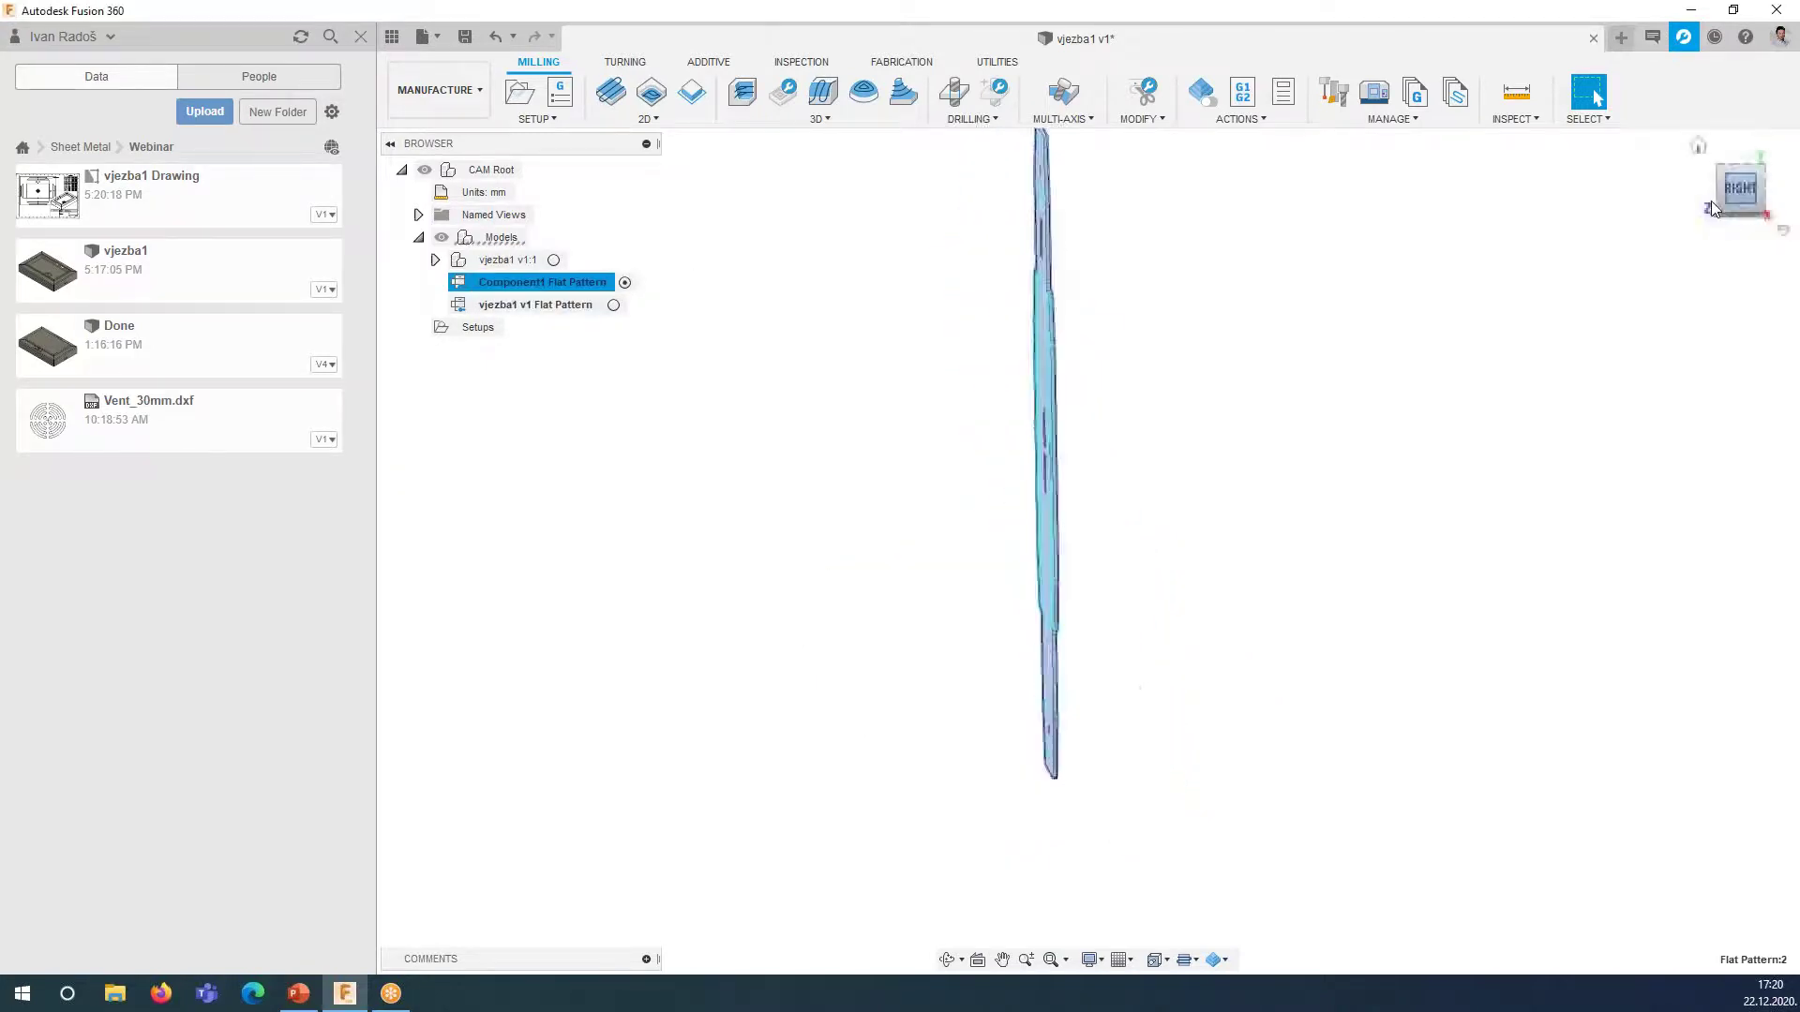
pyautogui.click(1704, 192)
pyautogui.moveTo(1306, 229)
pyautogui.mouseDown(button='middle')
pyautogui.moveTo(1217, 368)
pyautogui.moveTo(1239, 344)
pyautogui.mouseUp(button='middle')
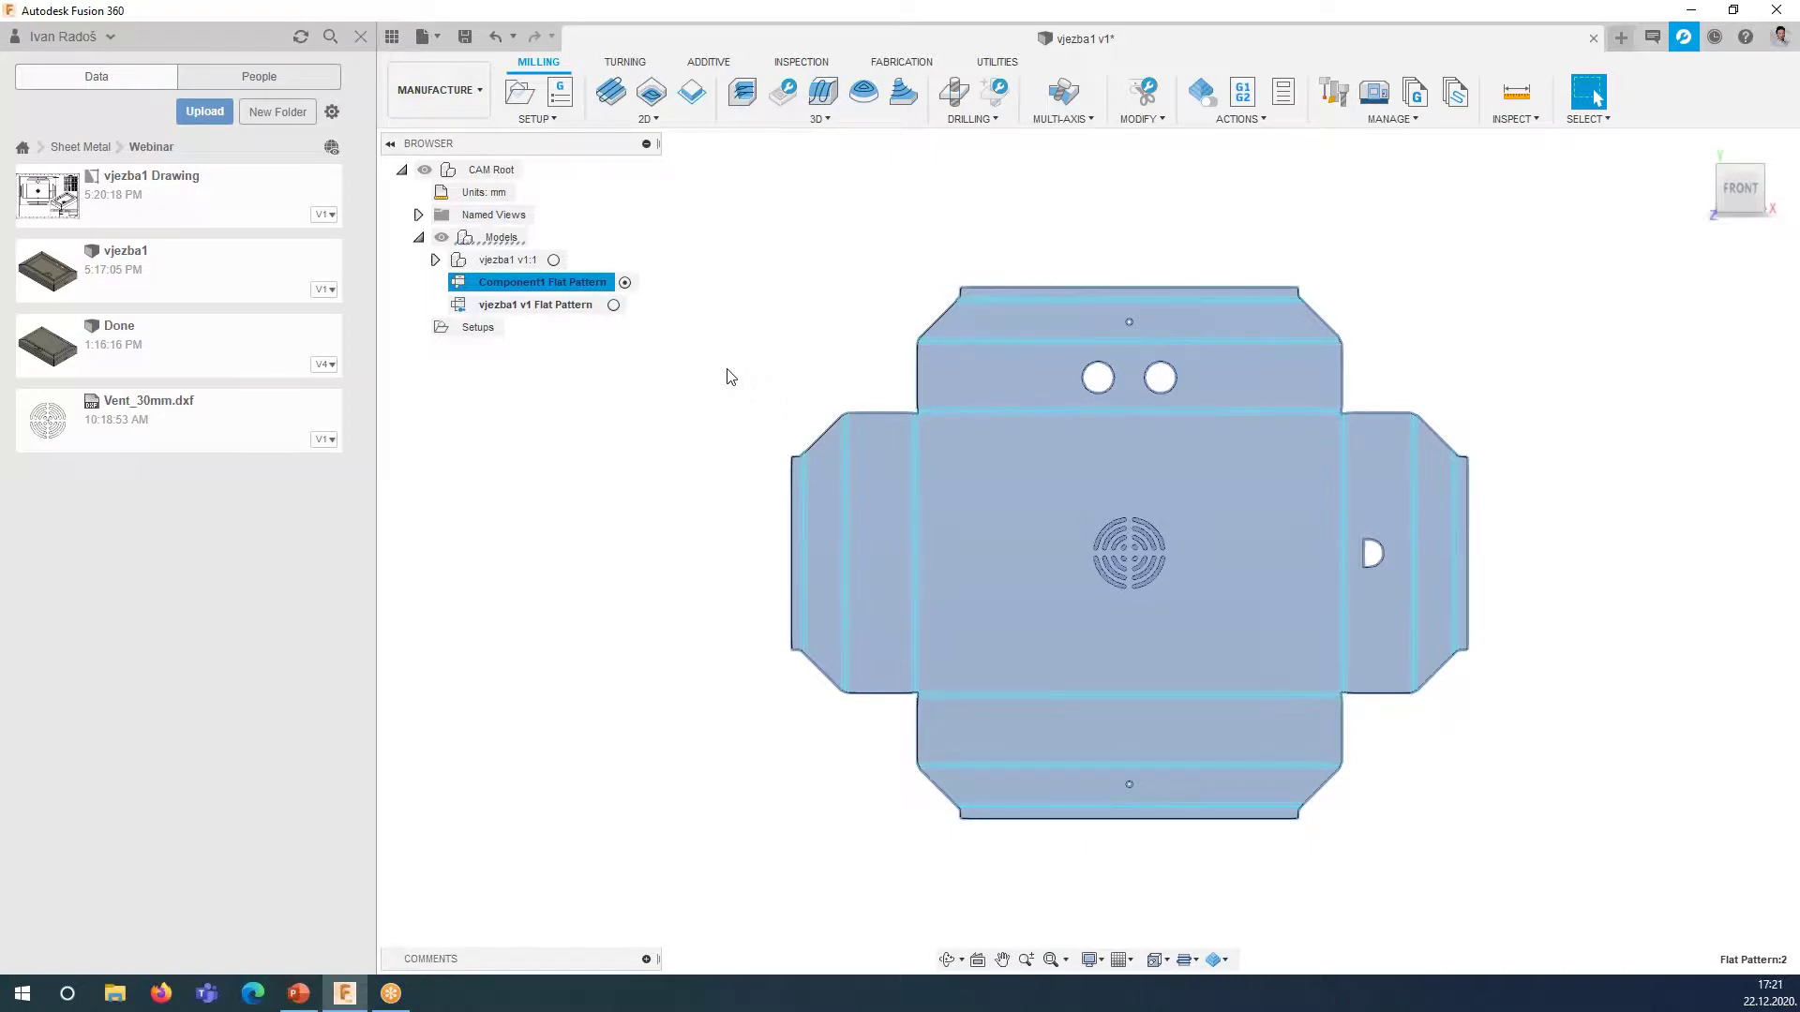
pyautogui.click(657, 401)
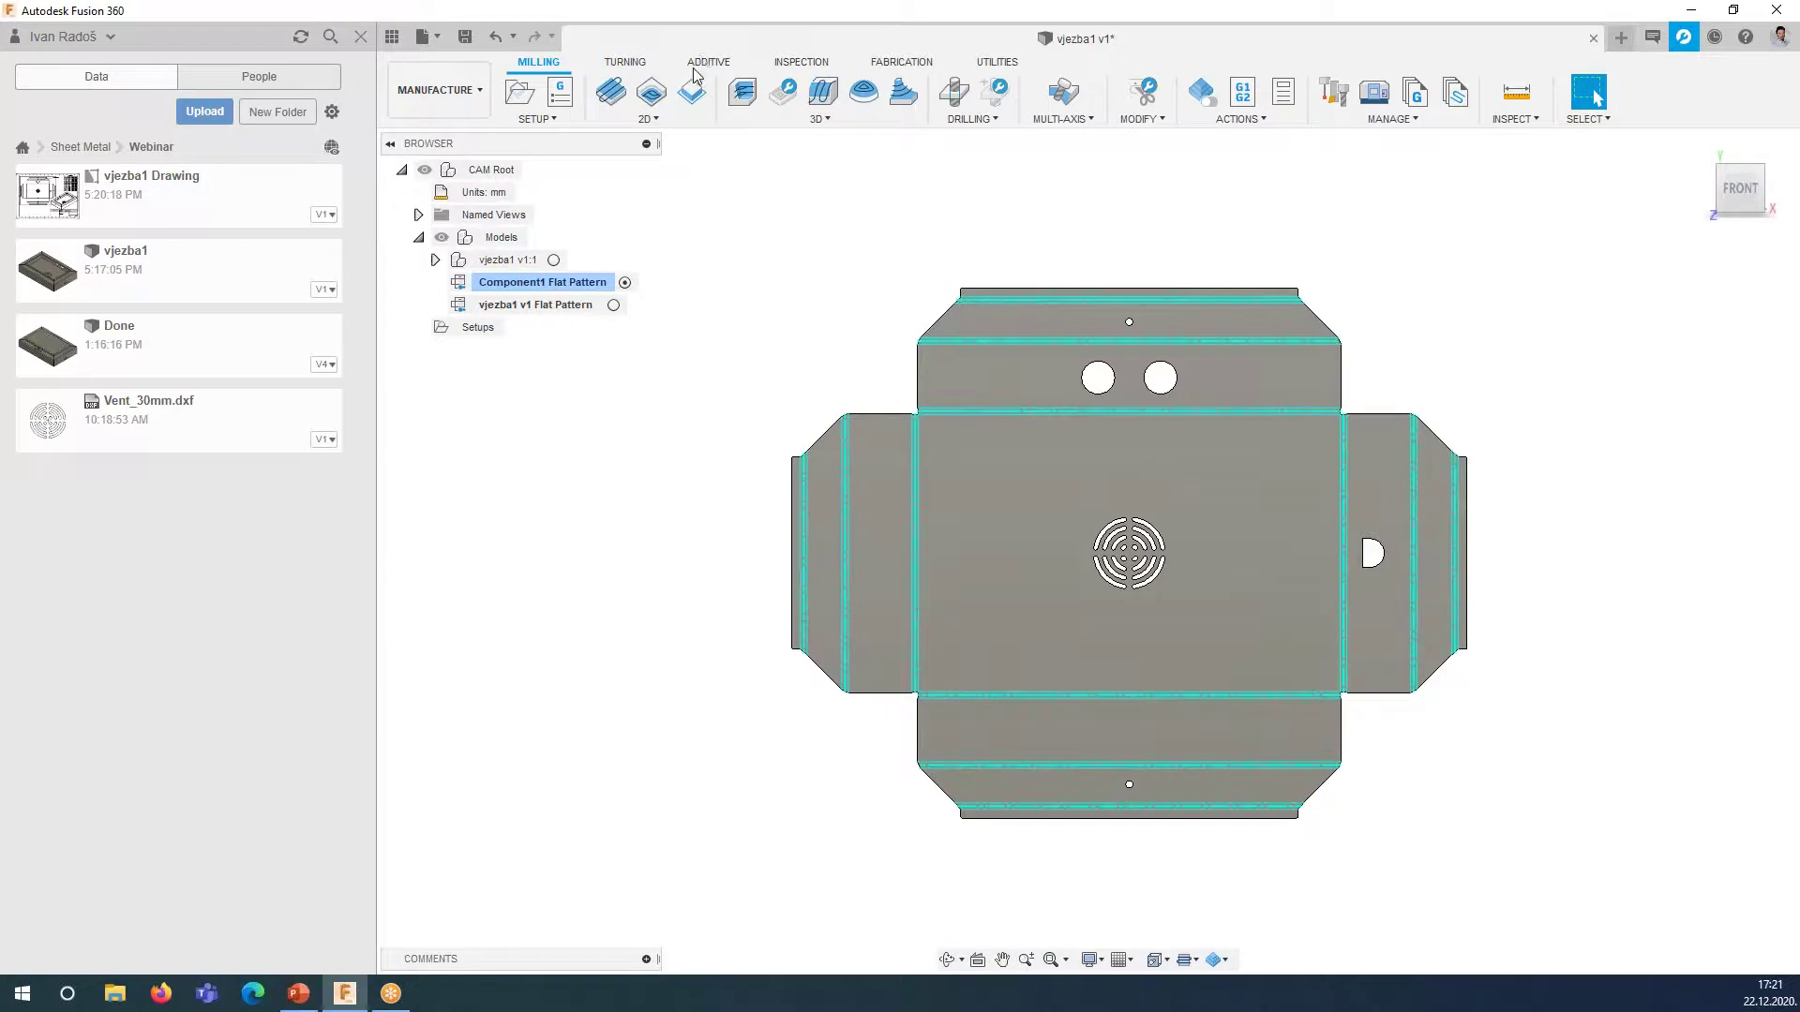
# - Go to the Fabrication tools and create a new setup
pyautogui.click(623, 63)
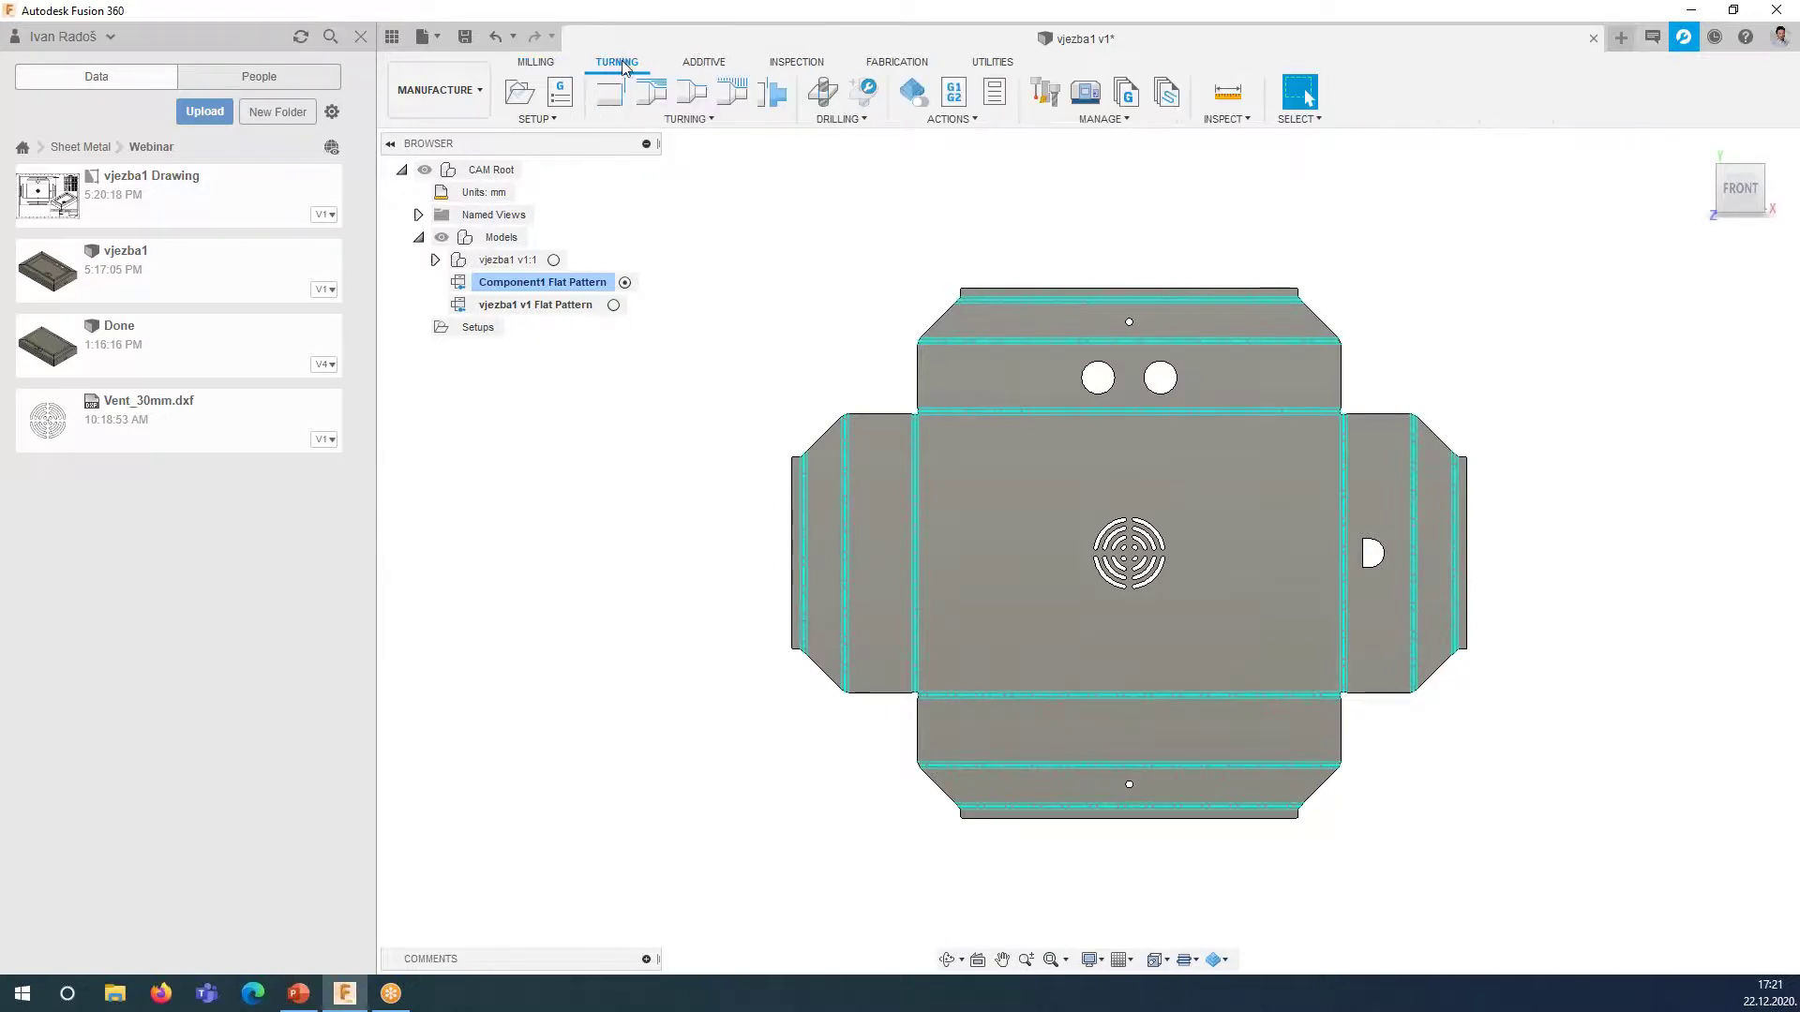
pyautogui.click(449, 90)
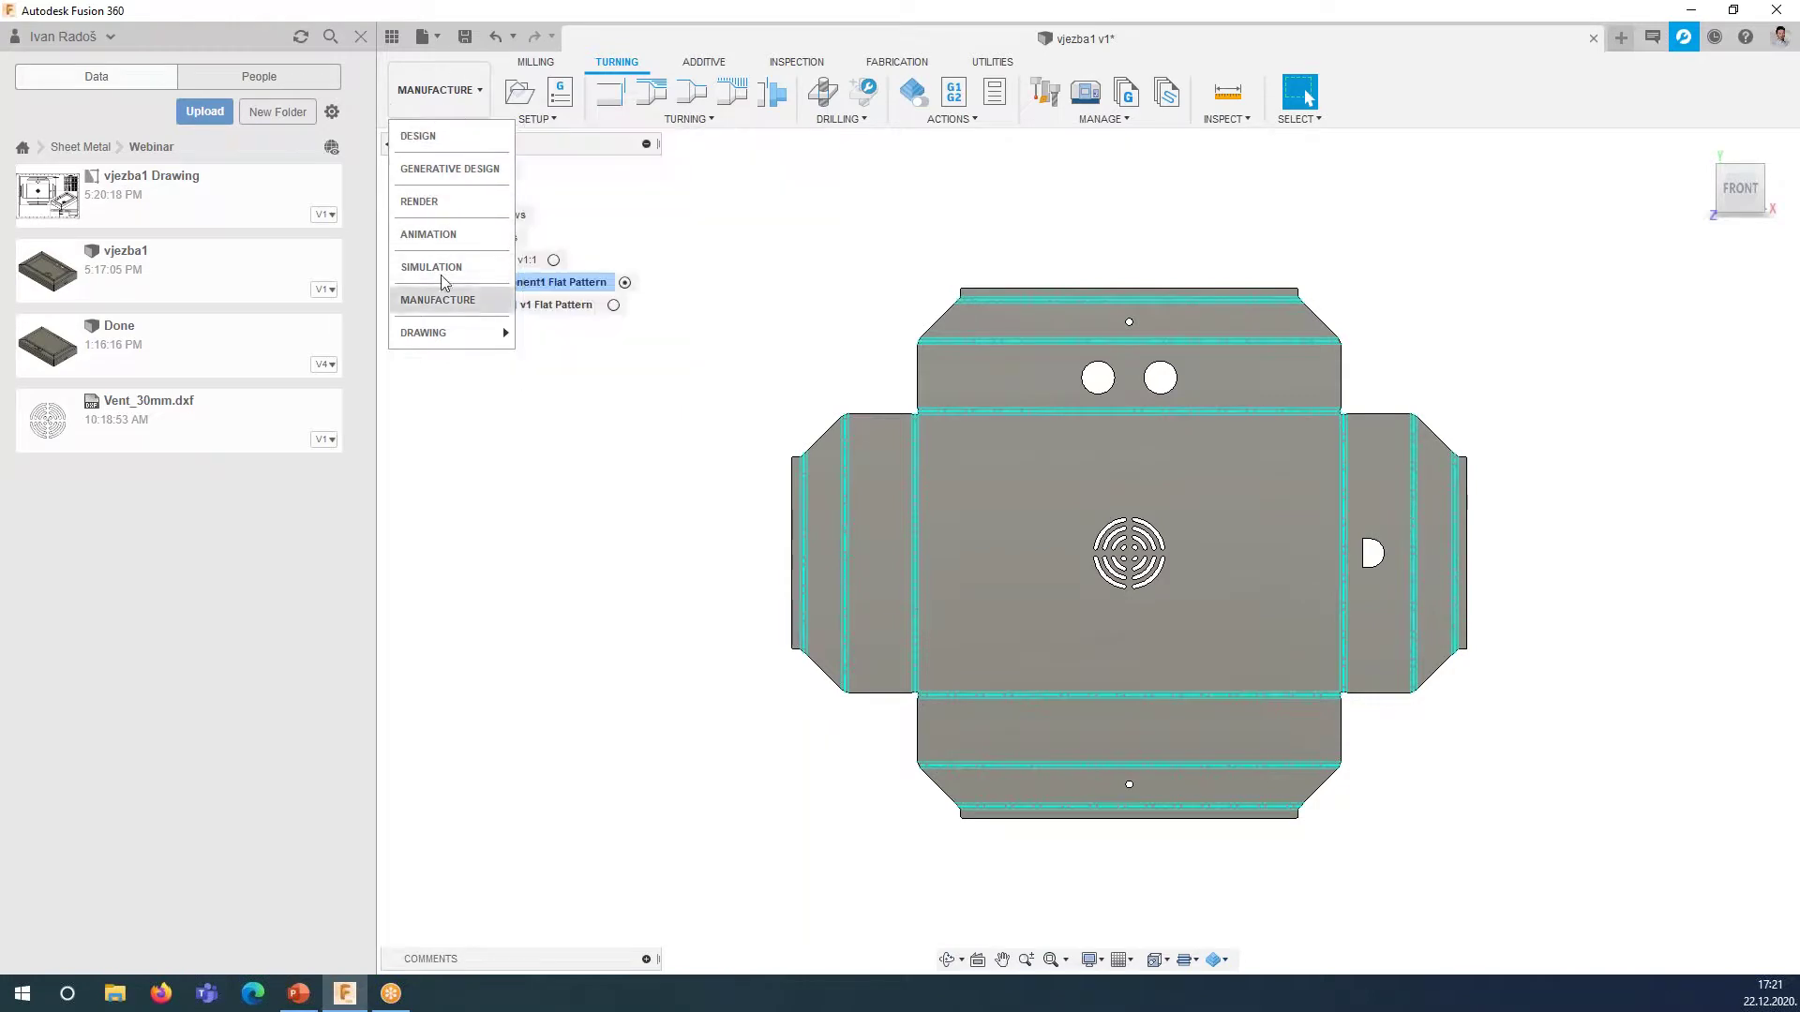
pyautogui.click(917, 260)
pyautogui.click(712, 65)
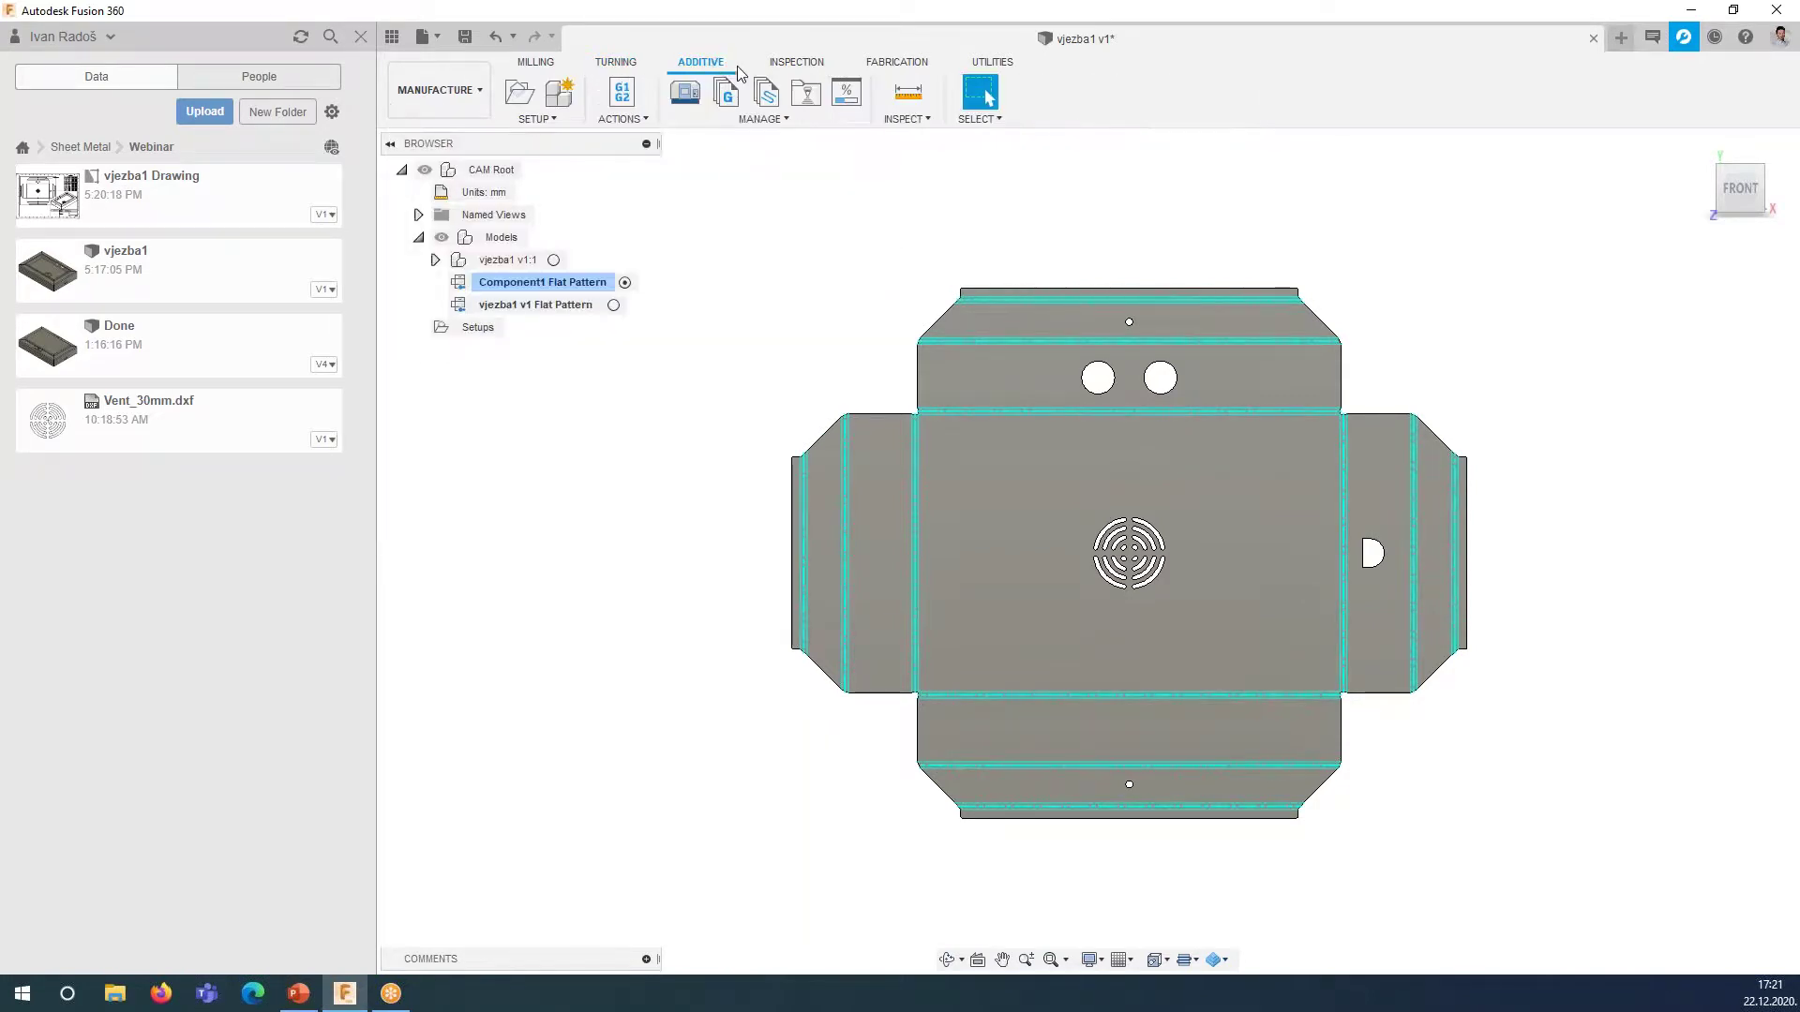
pyautogui.click(886, 64)
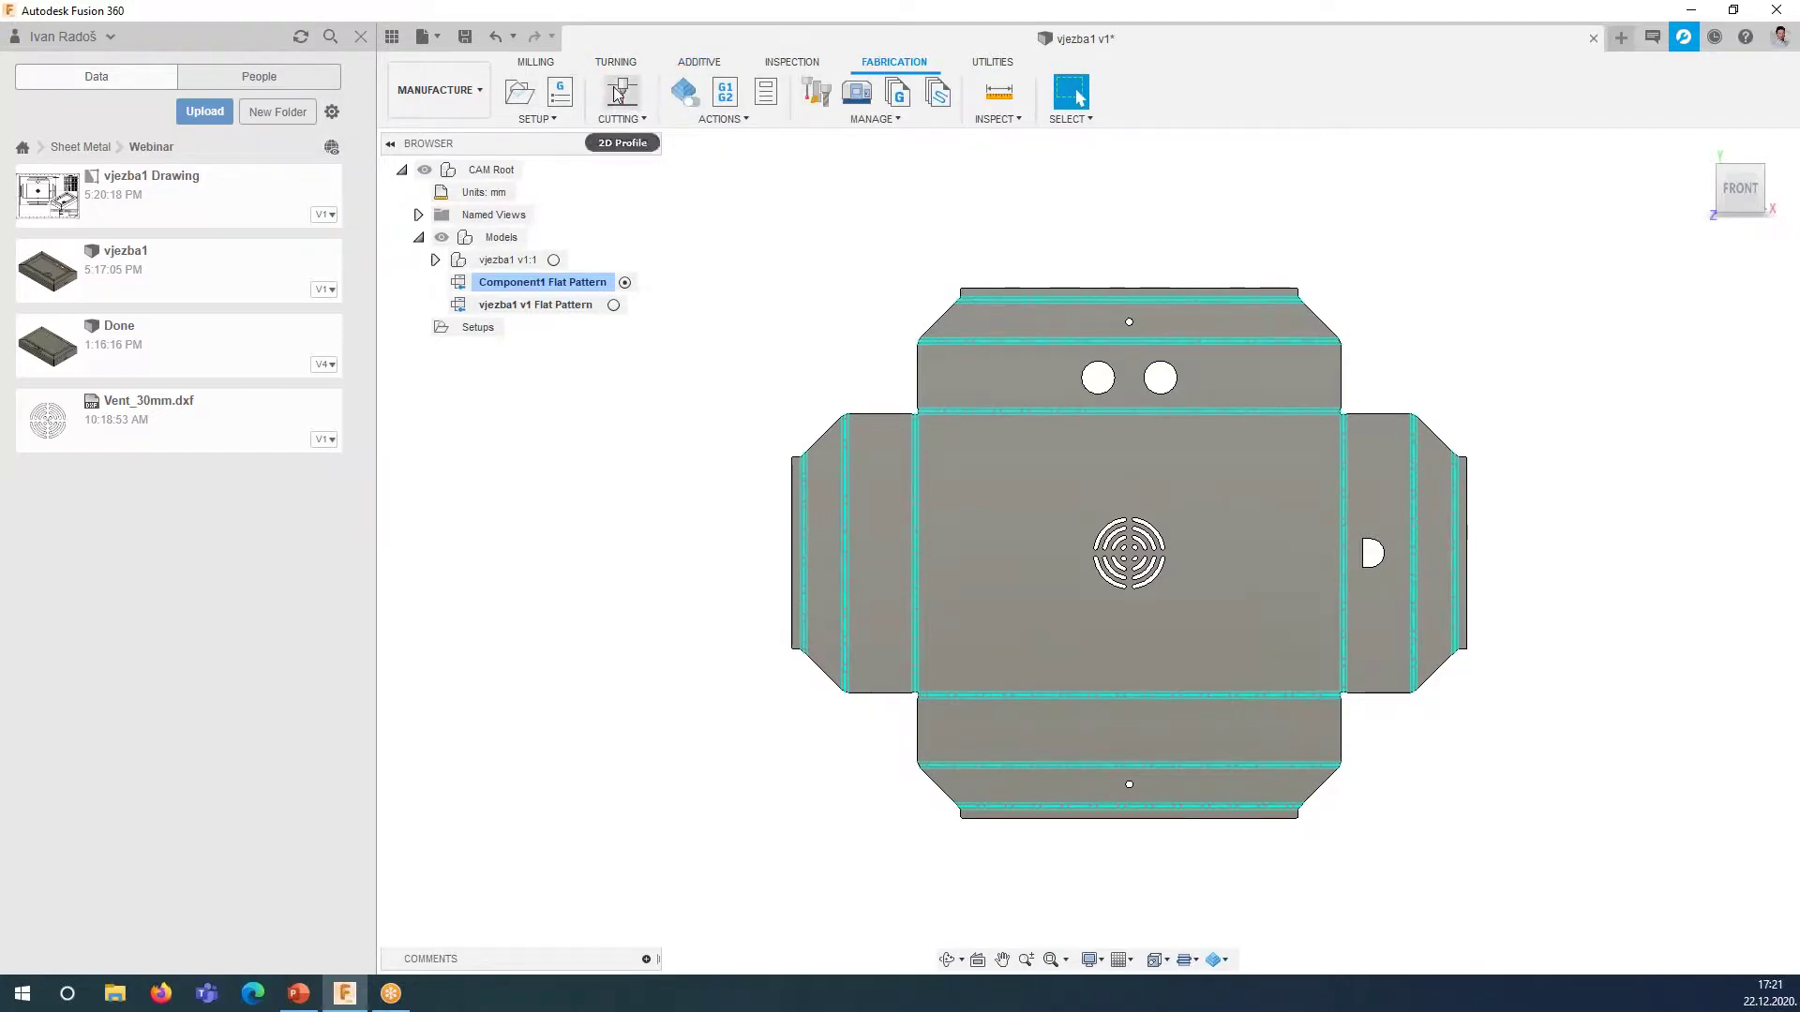
pyautogui.click(527, 111)
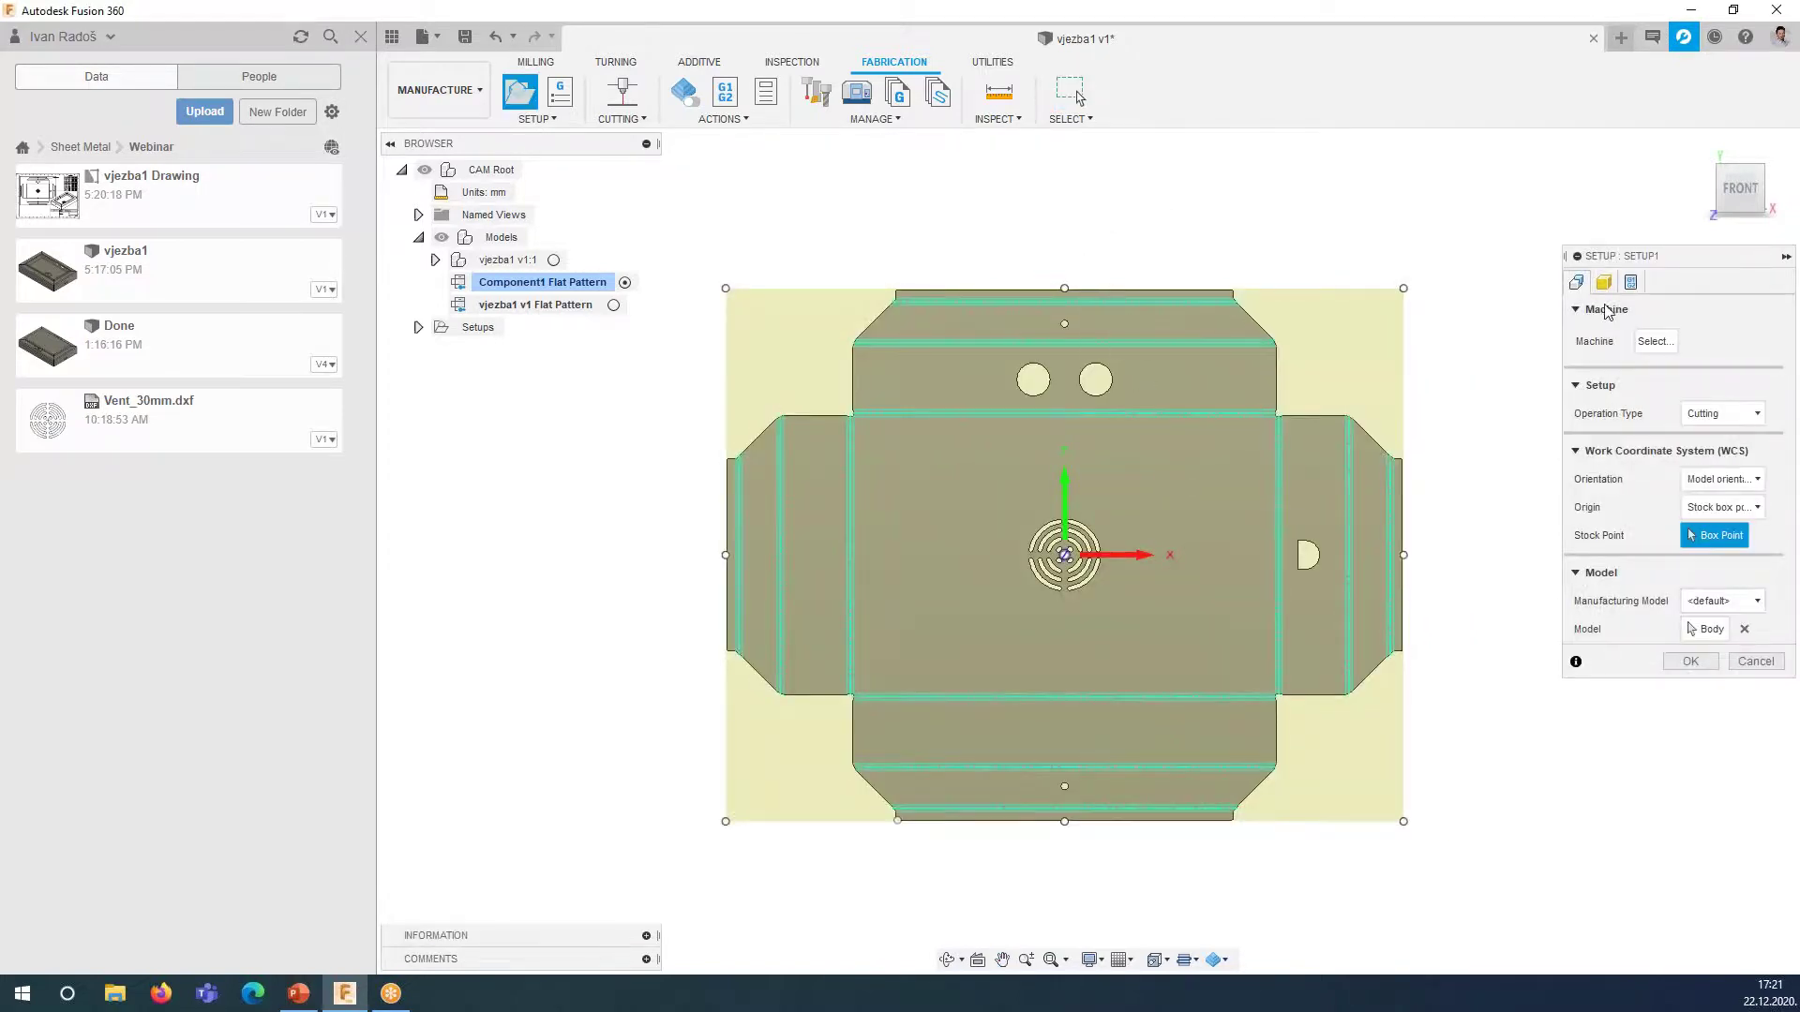
# - Keep Cutting as the operation type and choose the flat pattern body as the model
pyautogui.moveTo(1190, 603)
pyautogui.keyDown('shift'); pyautogui.mouseDown(button='middle')
pyautogui.moveTo(1193, 444)
pyautogui.moveTo(1200, 464)
pyautogui.mouseUp(button='middle'); pyautogui.keyUp('shift')
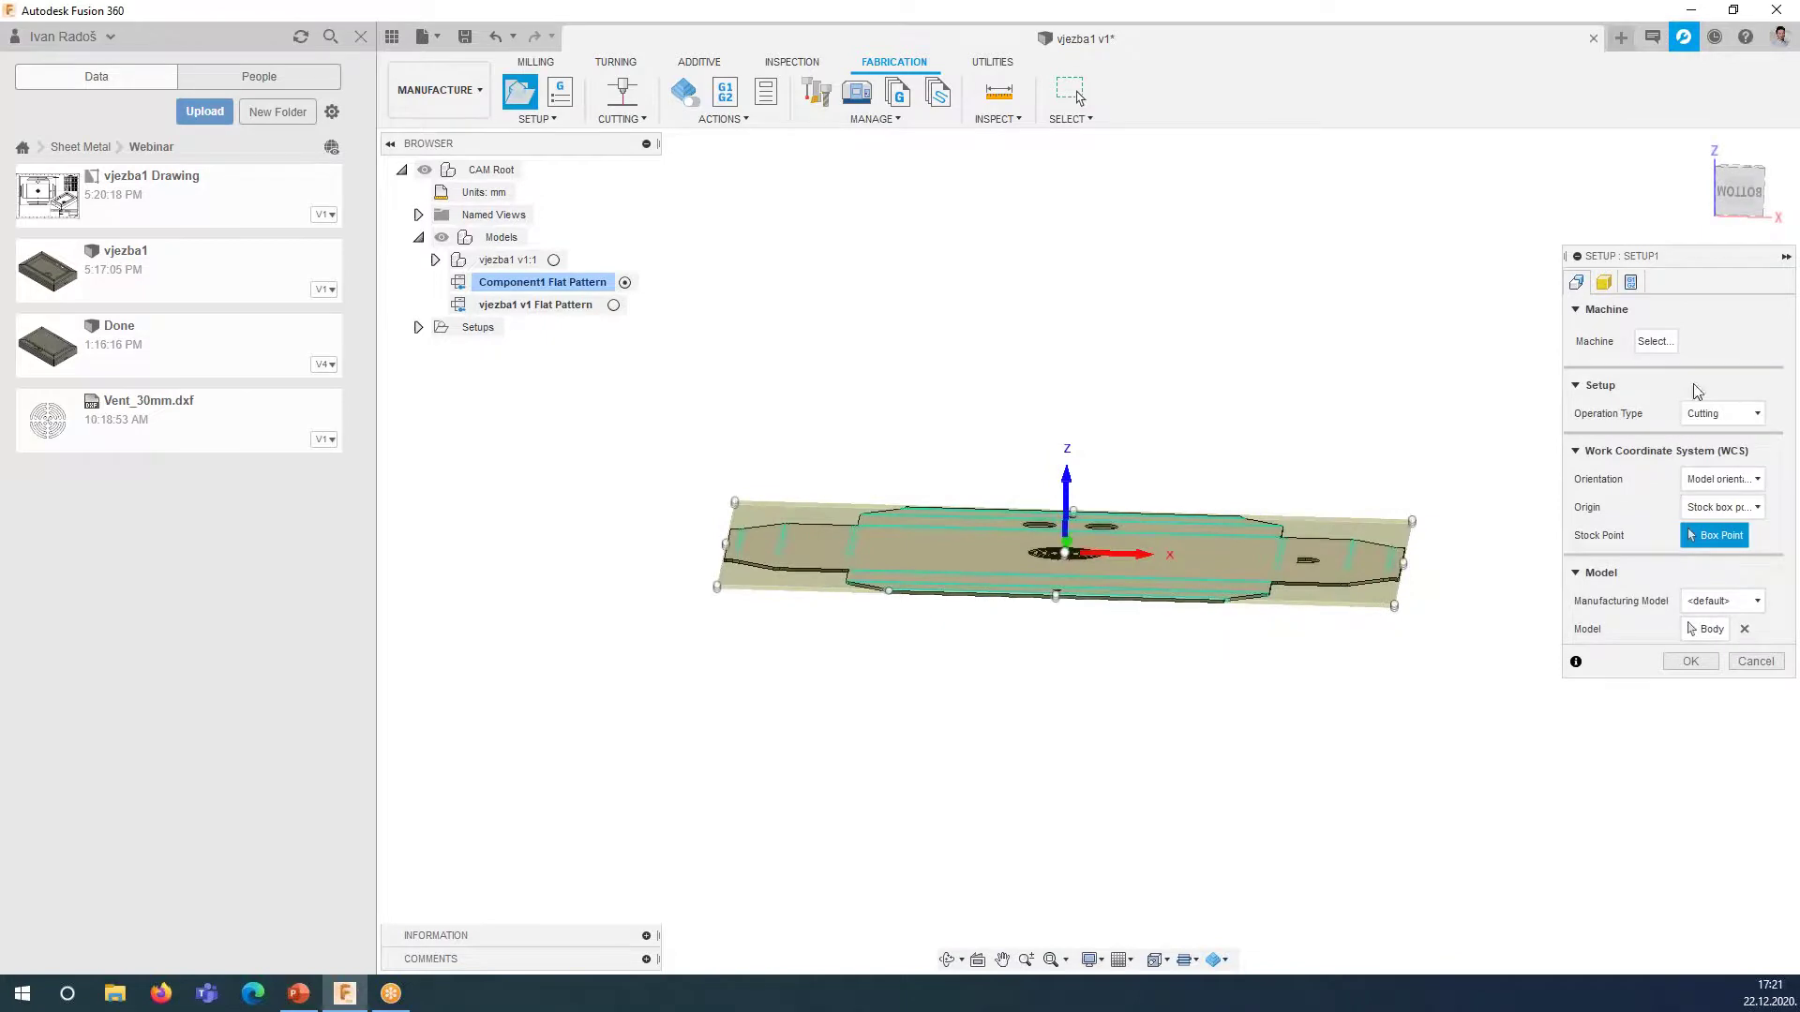
pyautogui.click(1714, 416)
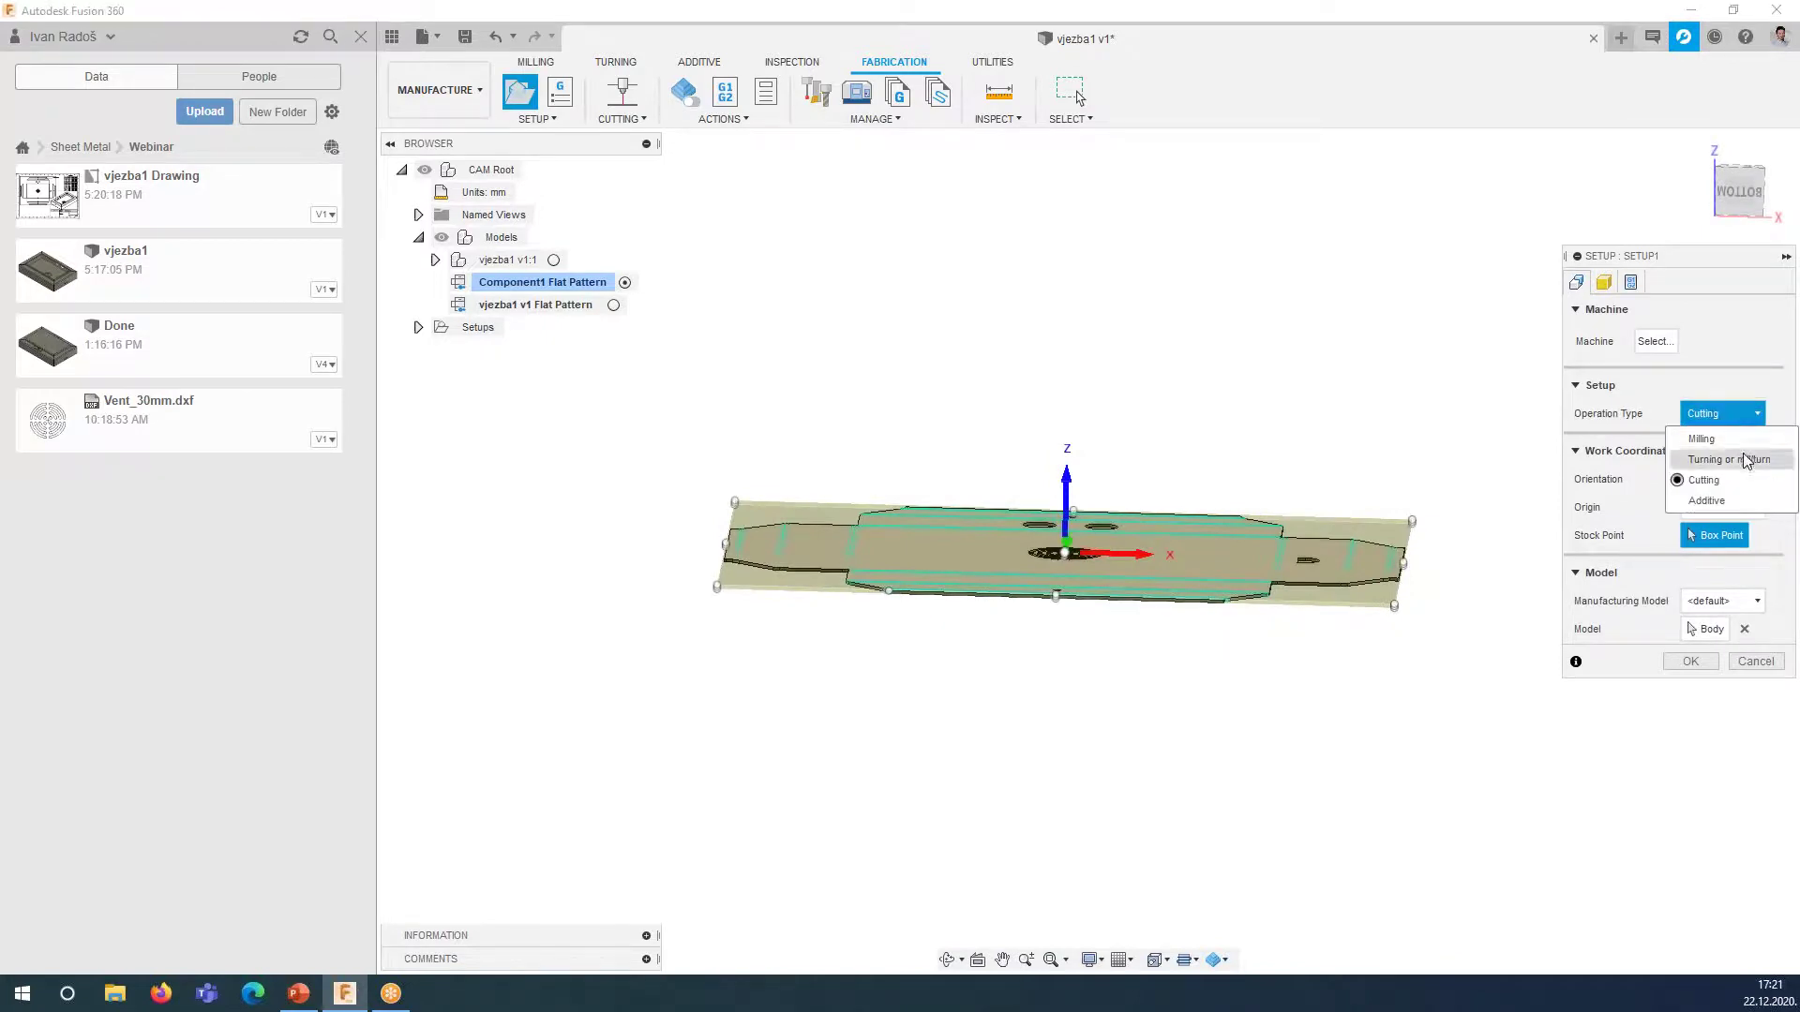
pyautogui.click(1708, 480)
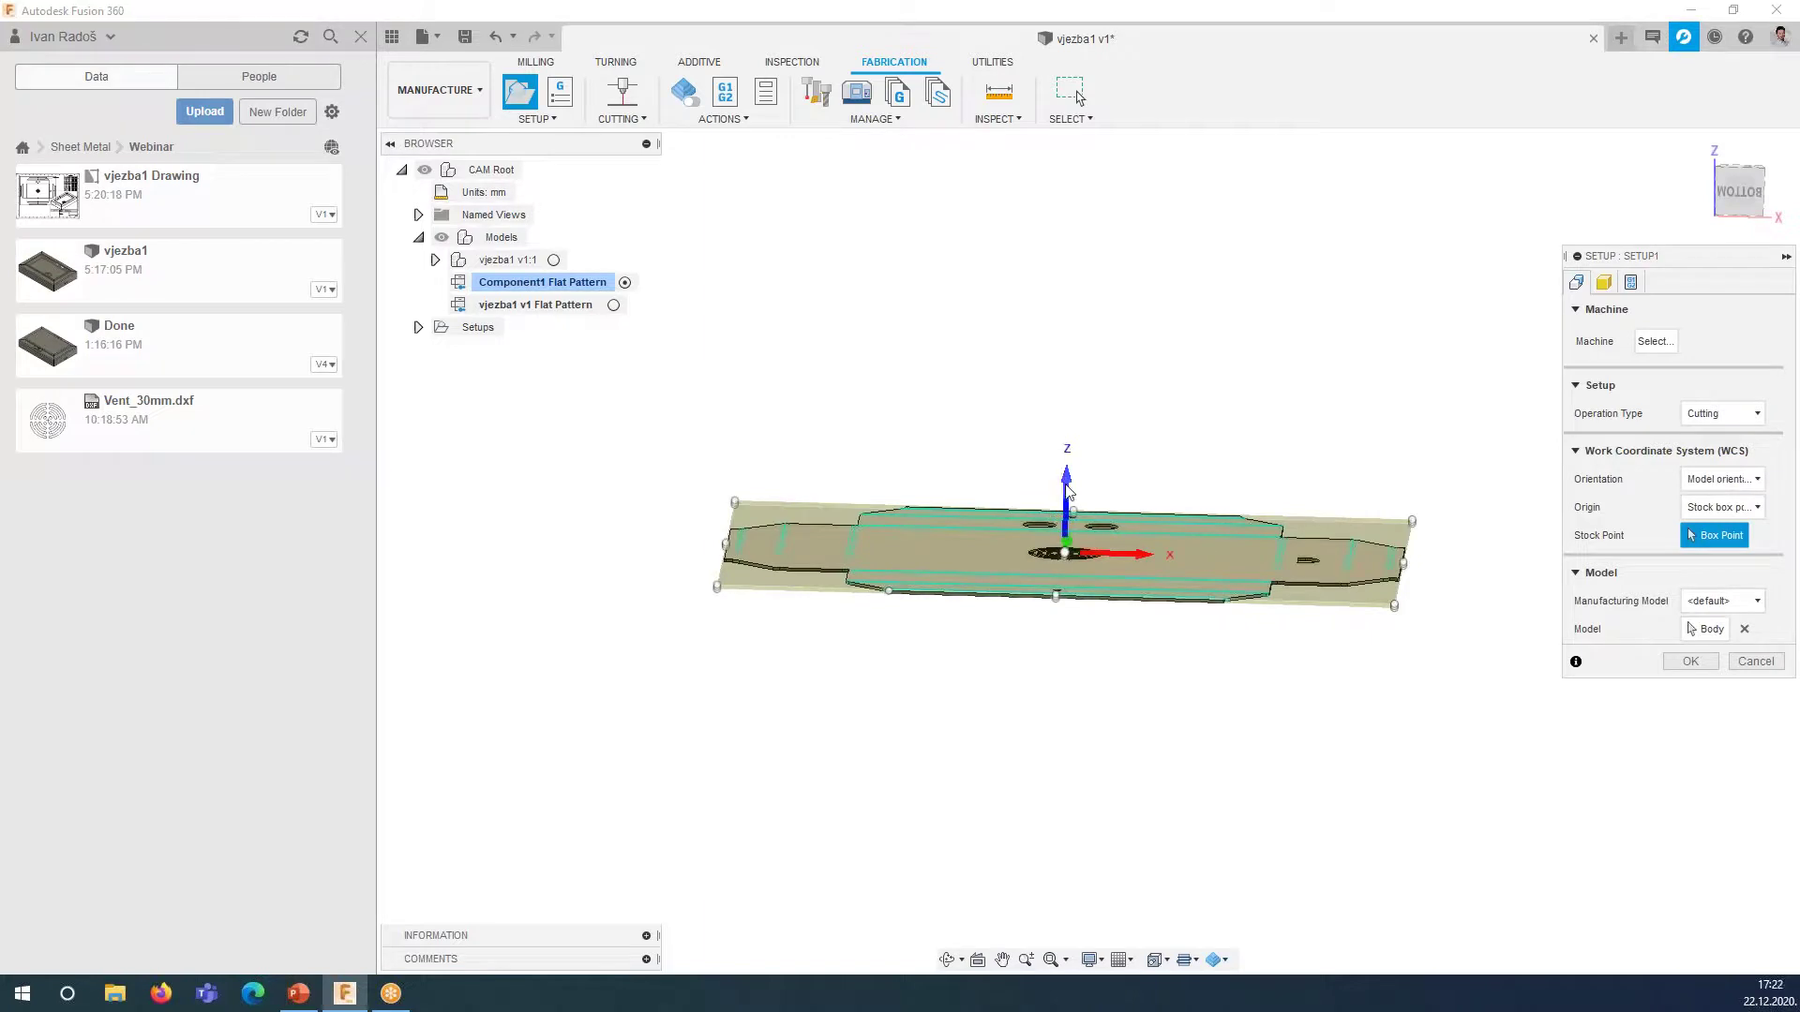
pyautogui.click(1701, 629)
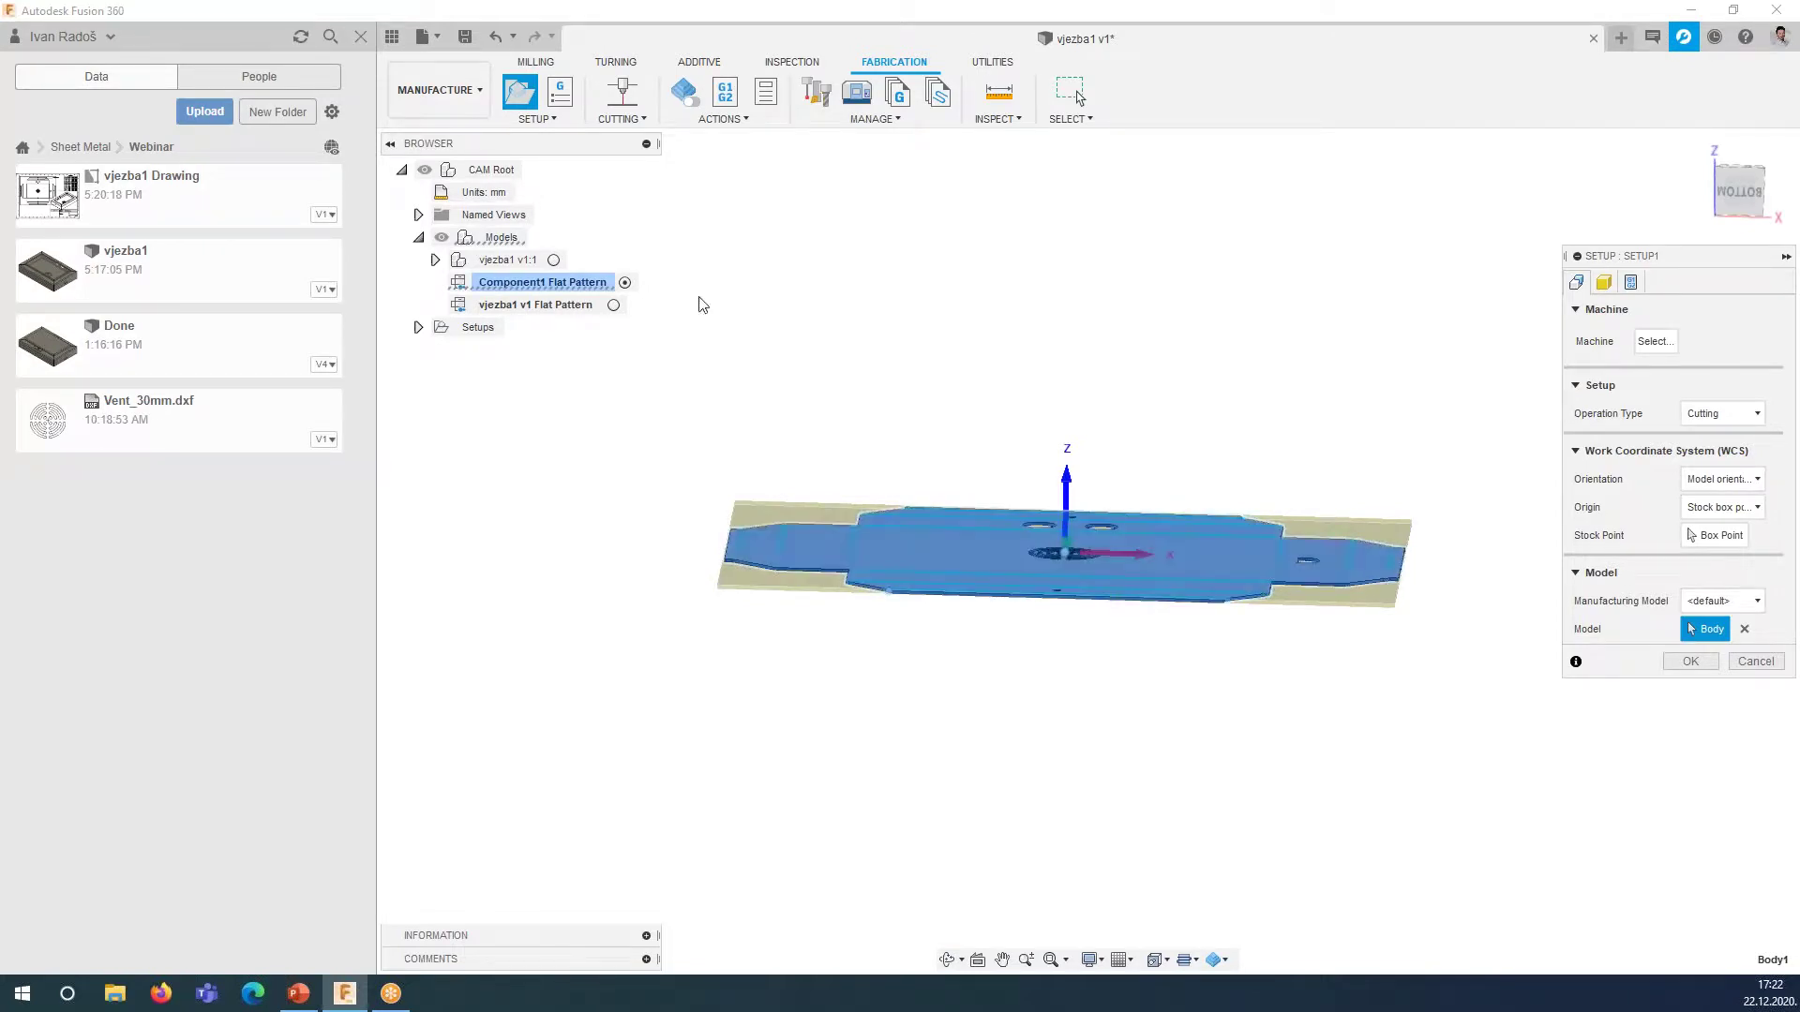
pyautogui.click(615, 304)
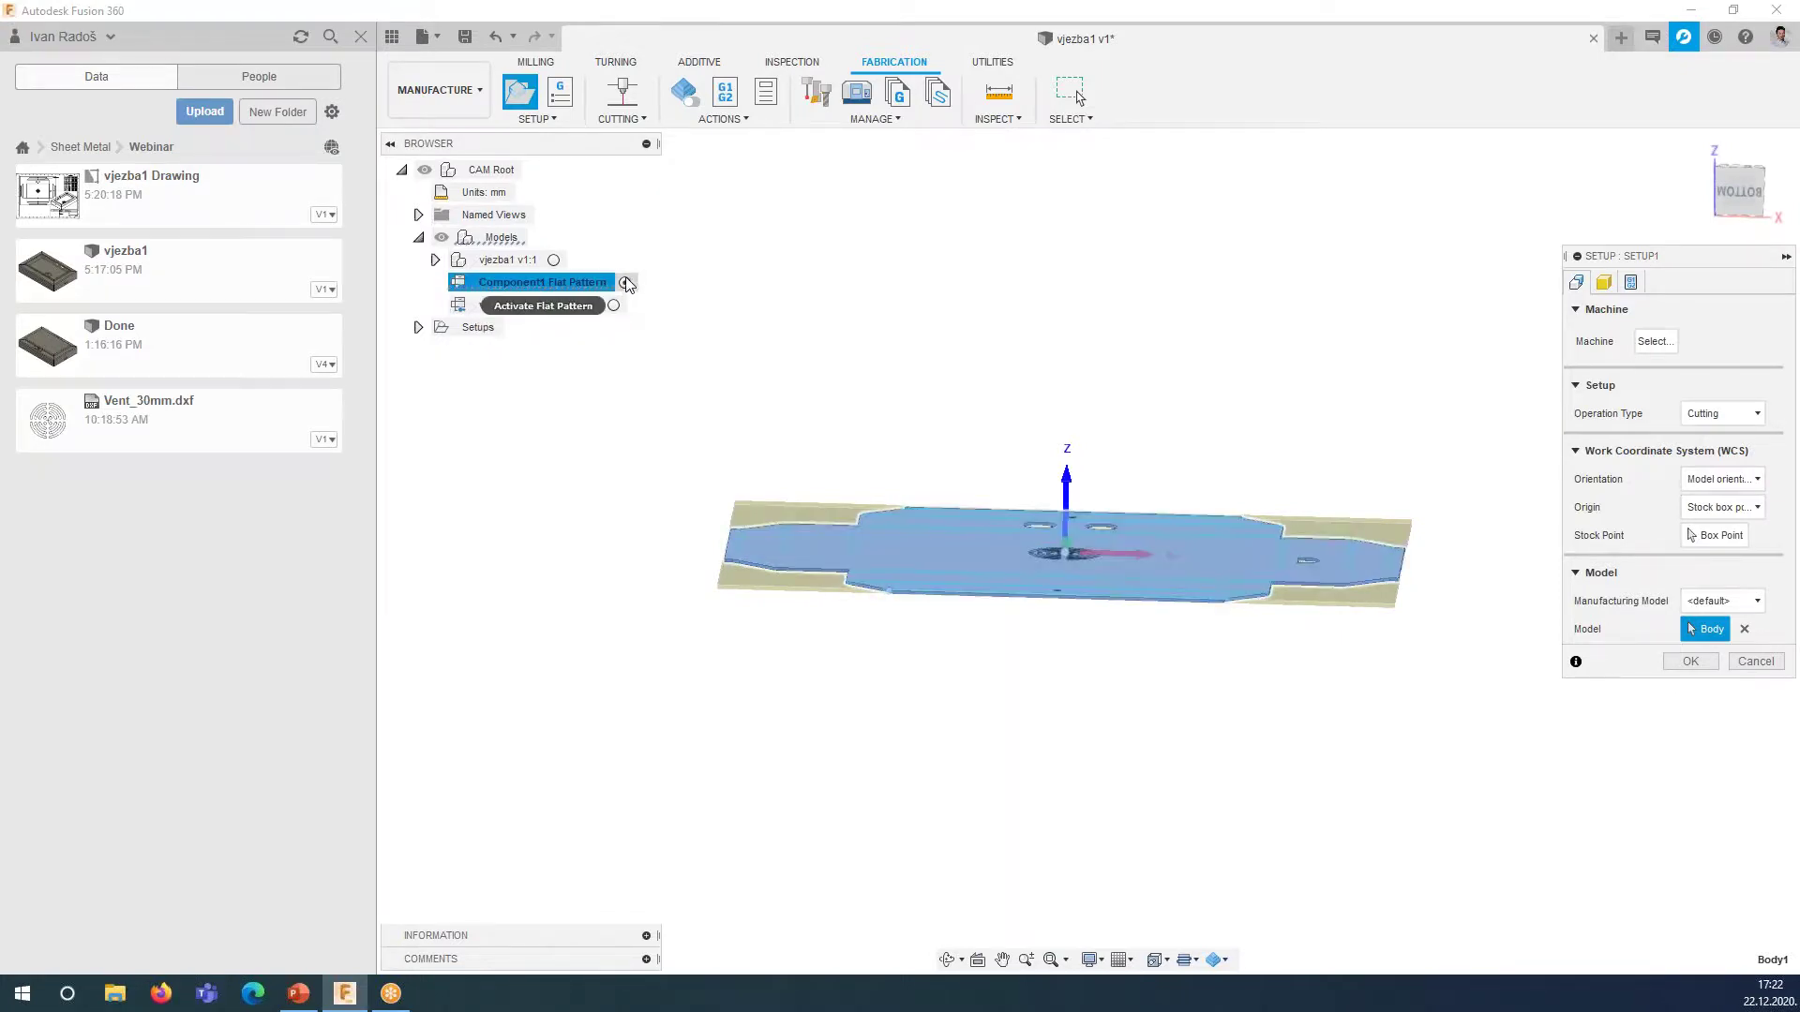
pyautogui.click(625, 283)
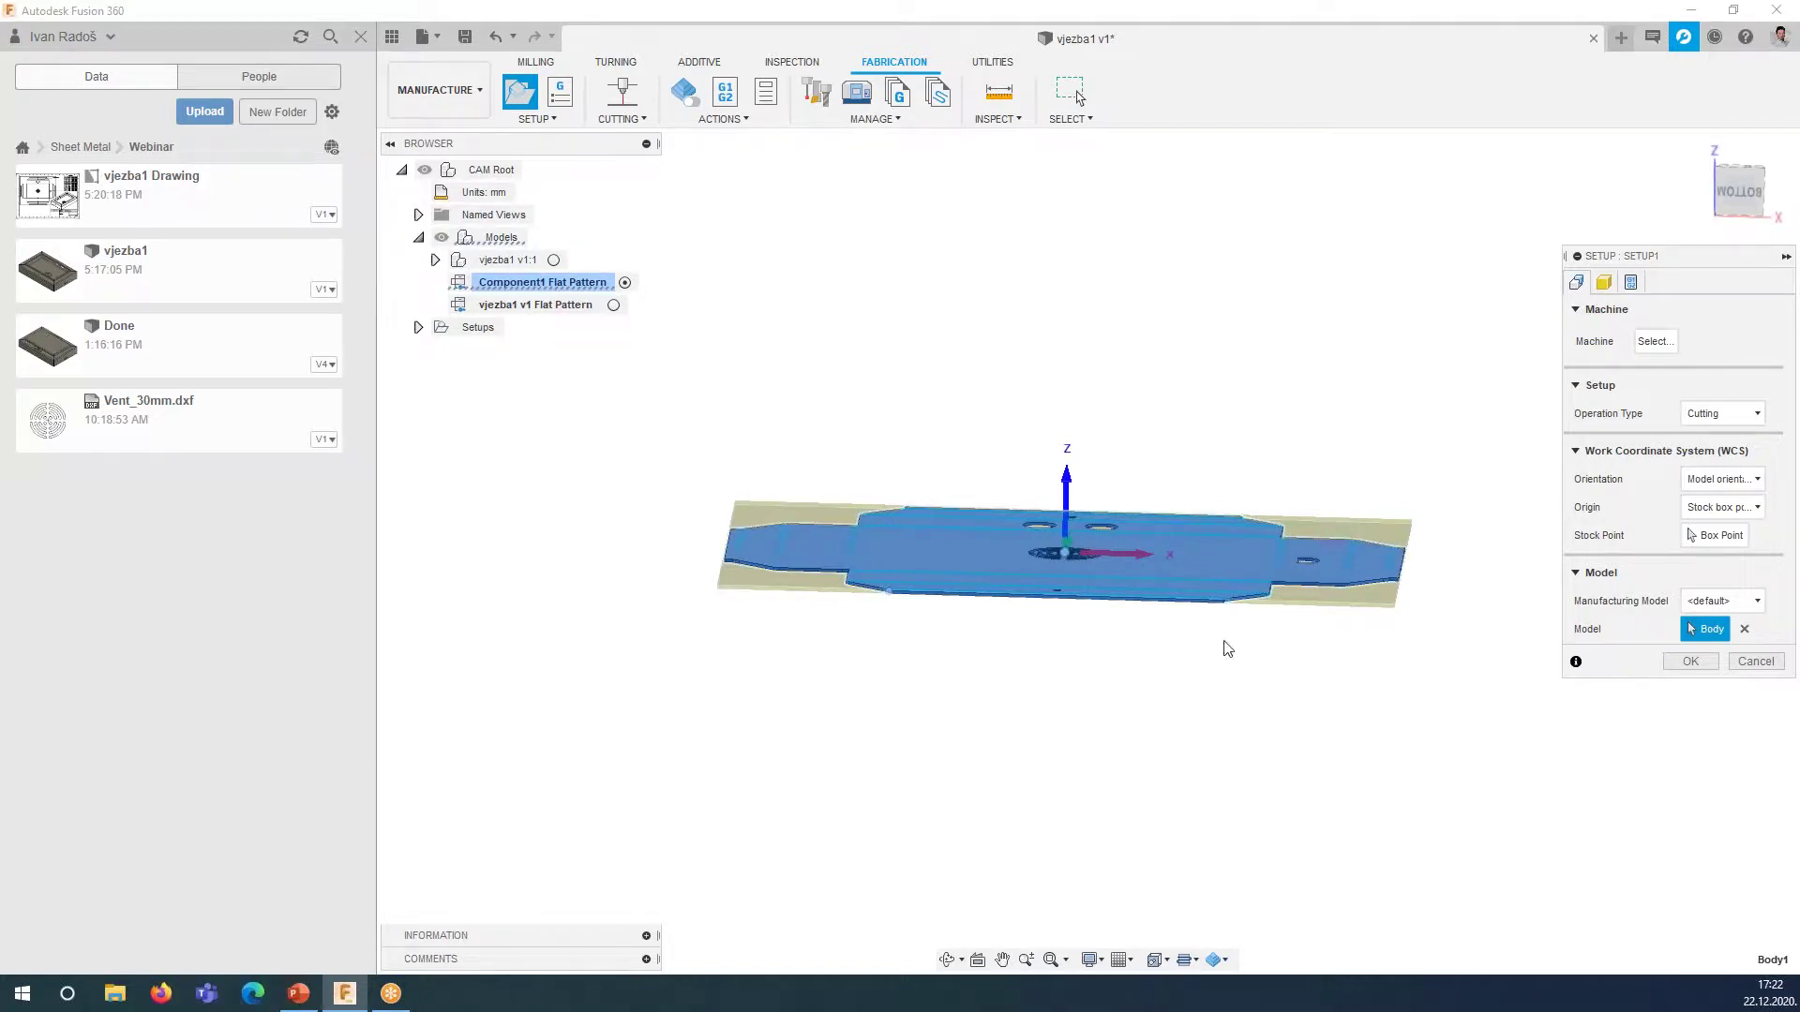
pyautogui.keyDown('shift'); pyautogui.moveTo(1225, 642); pyautogui.dragTo(1179, 604, button='middle'); pyautogui.keyUp('shift')
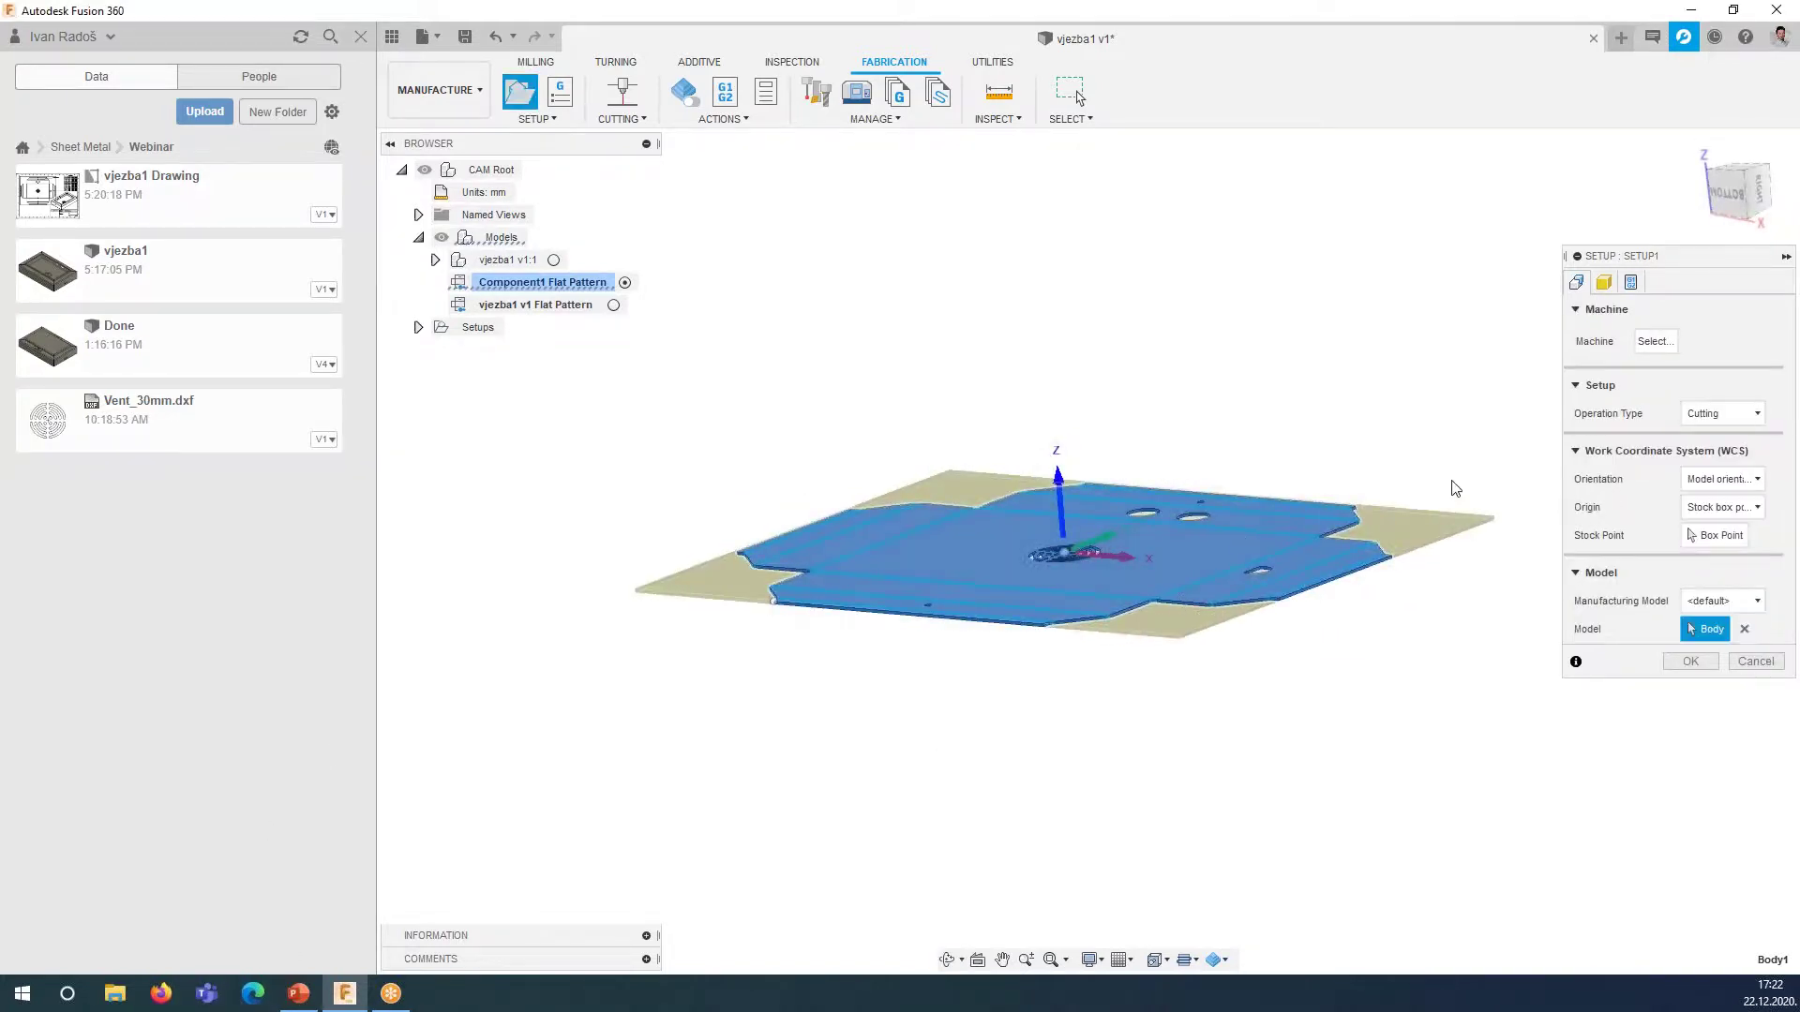
pyautogui.click(1603, 283)
# - Set the stock side offset to 40 mm and the top offset to 0 mm
pyautogui.moveTo(1109, 441)
pyautogui.keyDown('shift'); pyautogui.mouseDown(button='middle')
pyautogui.moveTo(1159, 511)
pyautogui.moveTo(1209, 469)
pyautogui.mouseUp(button='middle'); pyautogui.keyUp('shift')
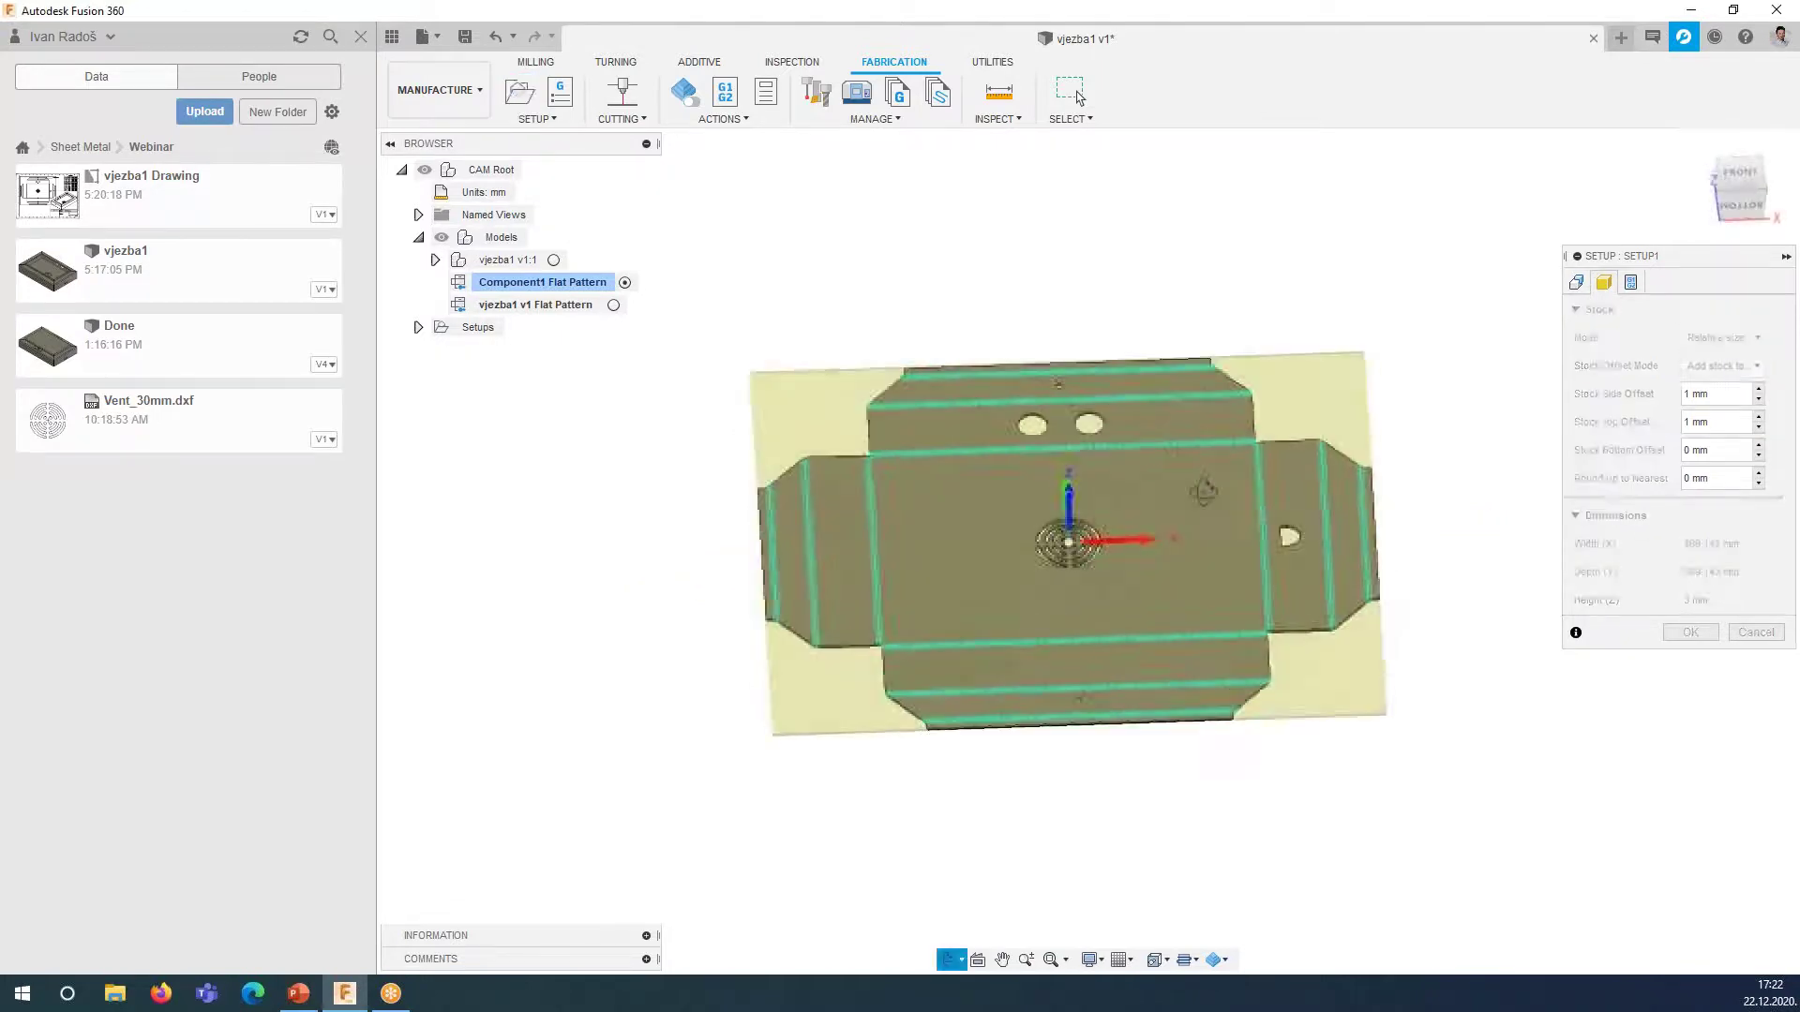
pyautogui.click(1751, 176)
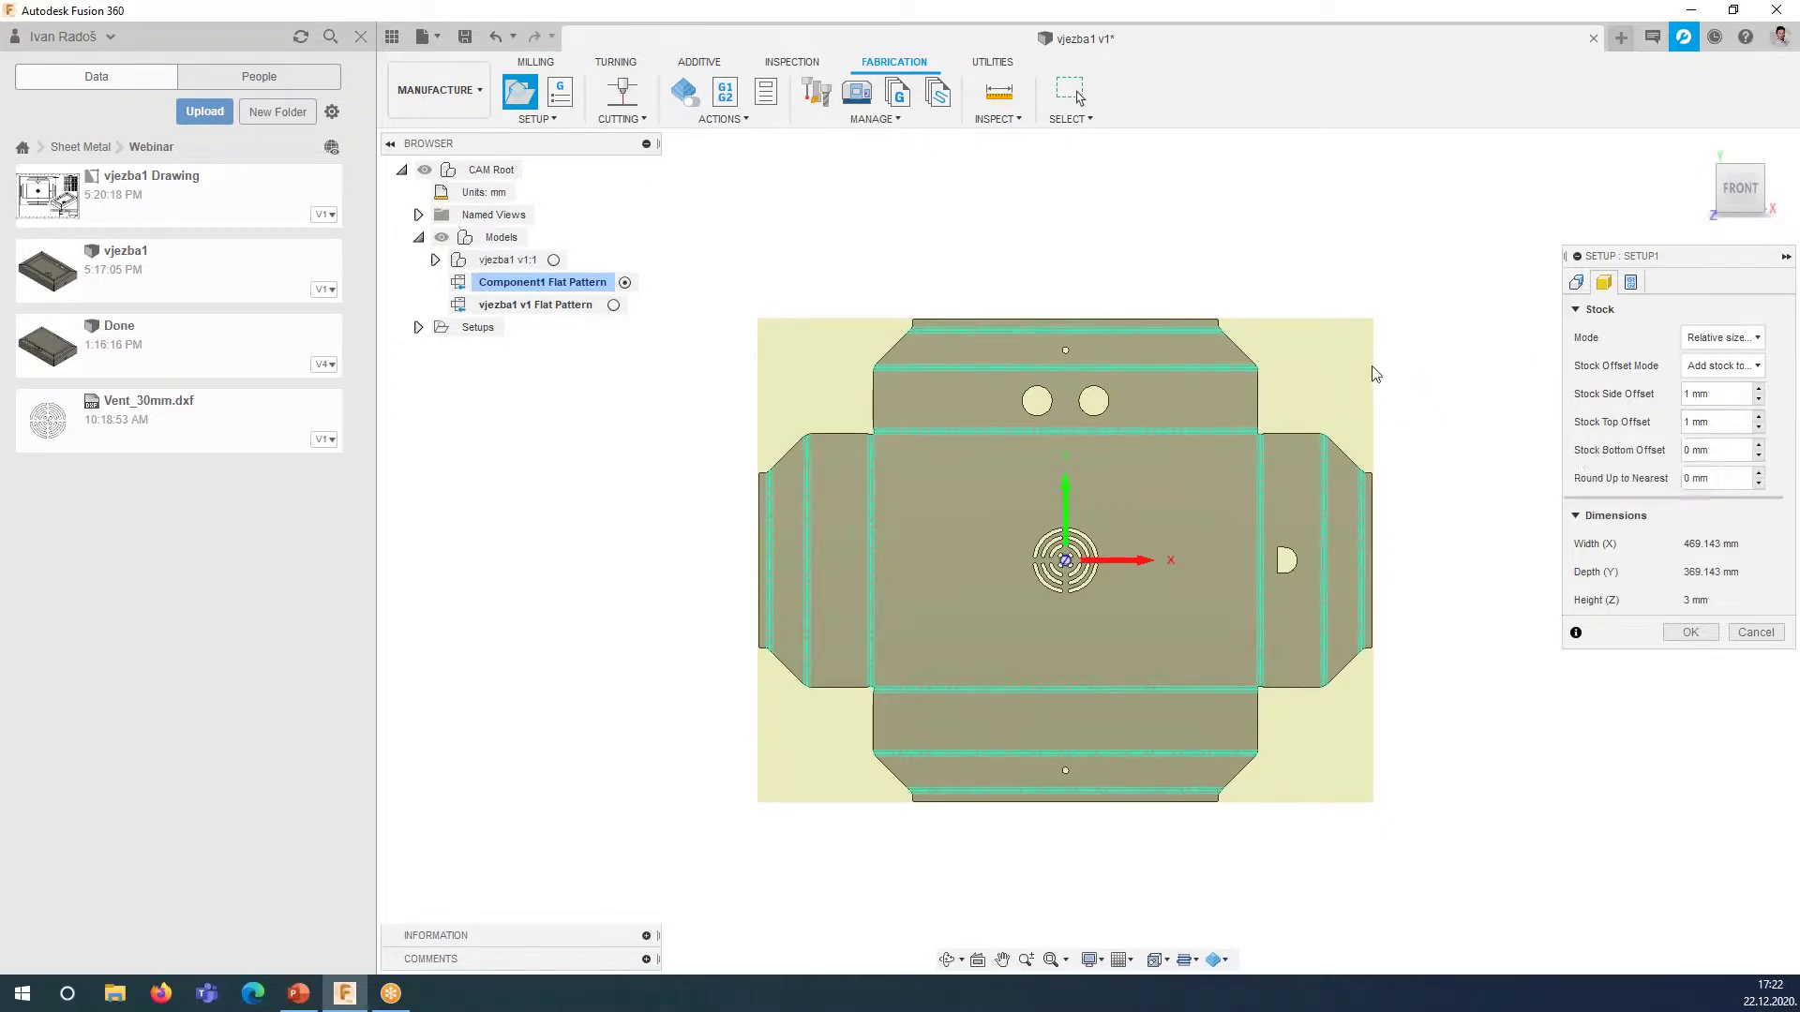
pyautogui.scroll(-3, 1271, 363)
pyautogui.moveTo(1271, 362); pyautogui.dragTo(1243, 422, button='middle')
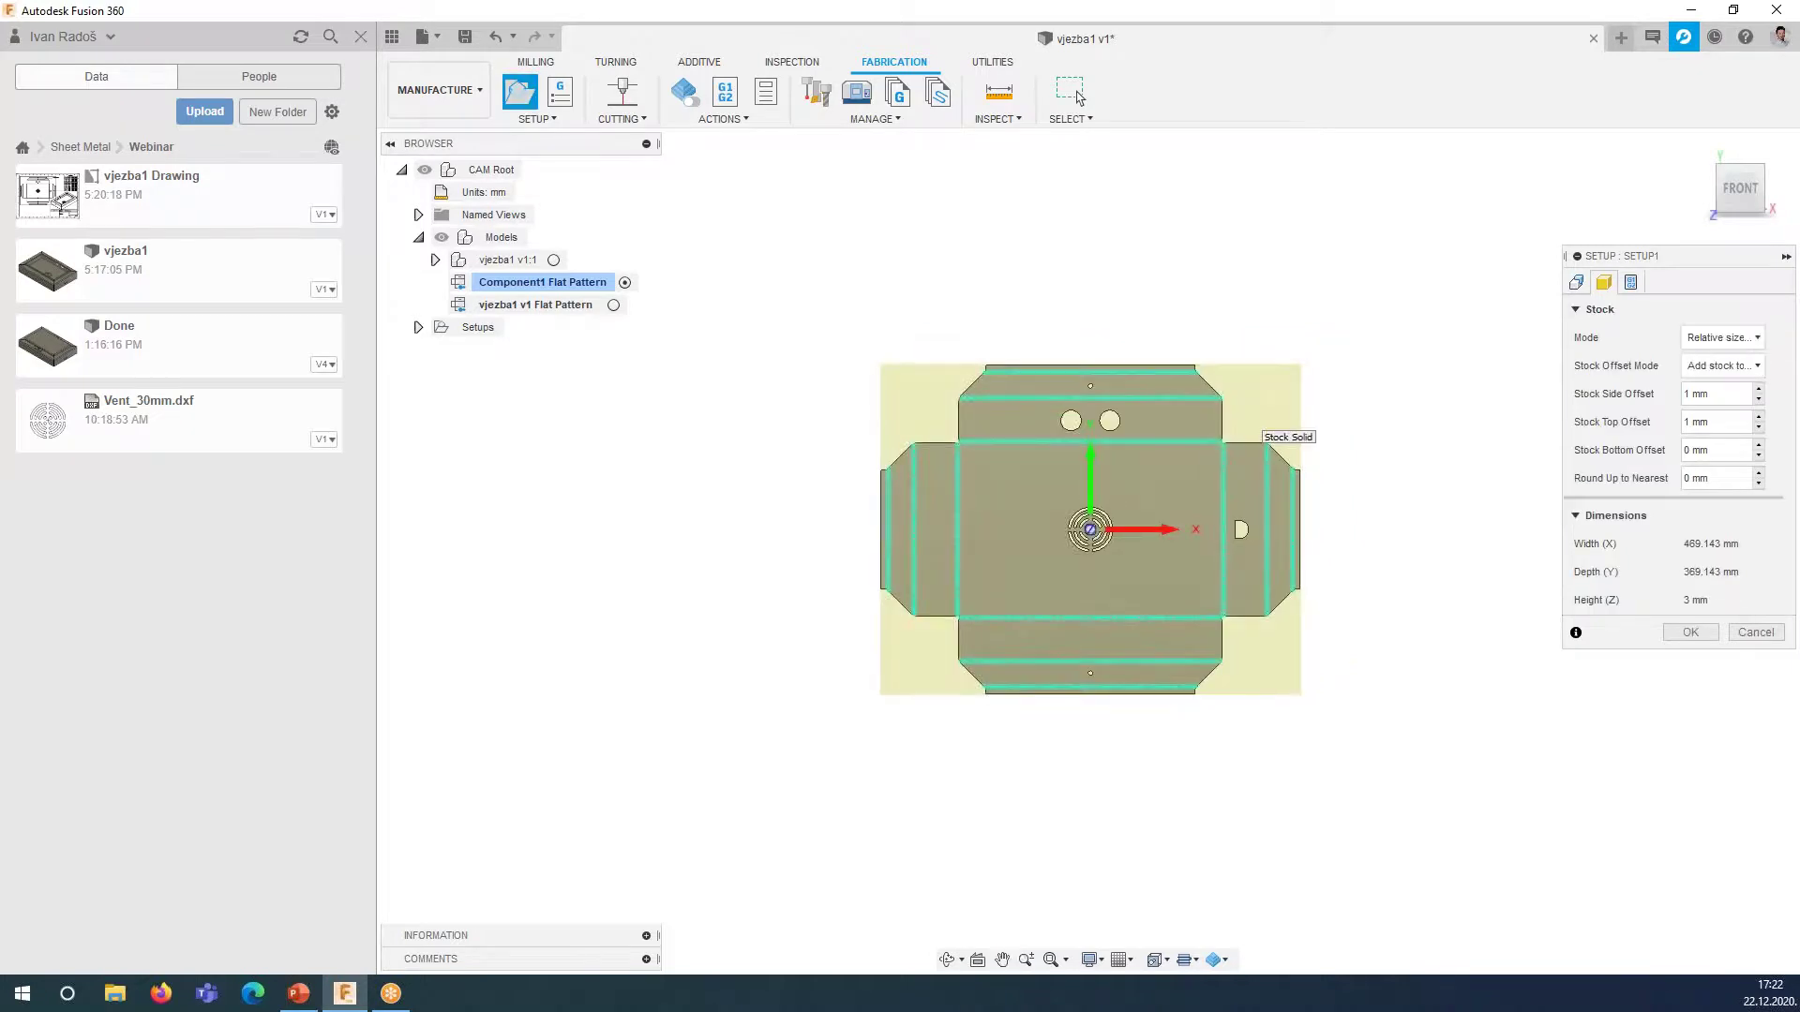
pyautogui.doubleClick(1684, 398)
pyautogui.write('40')
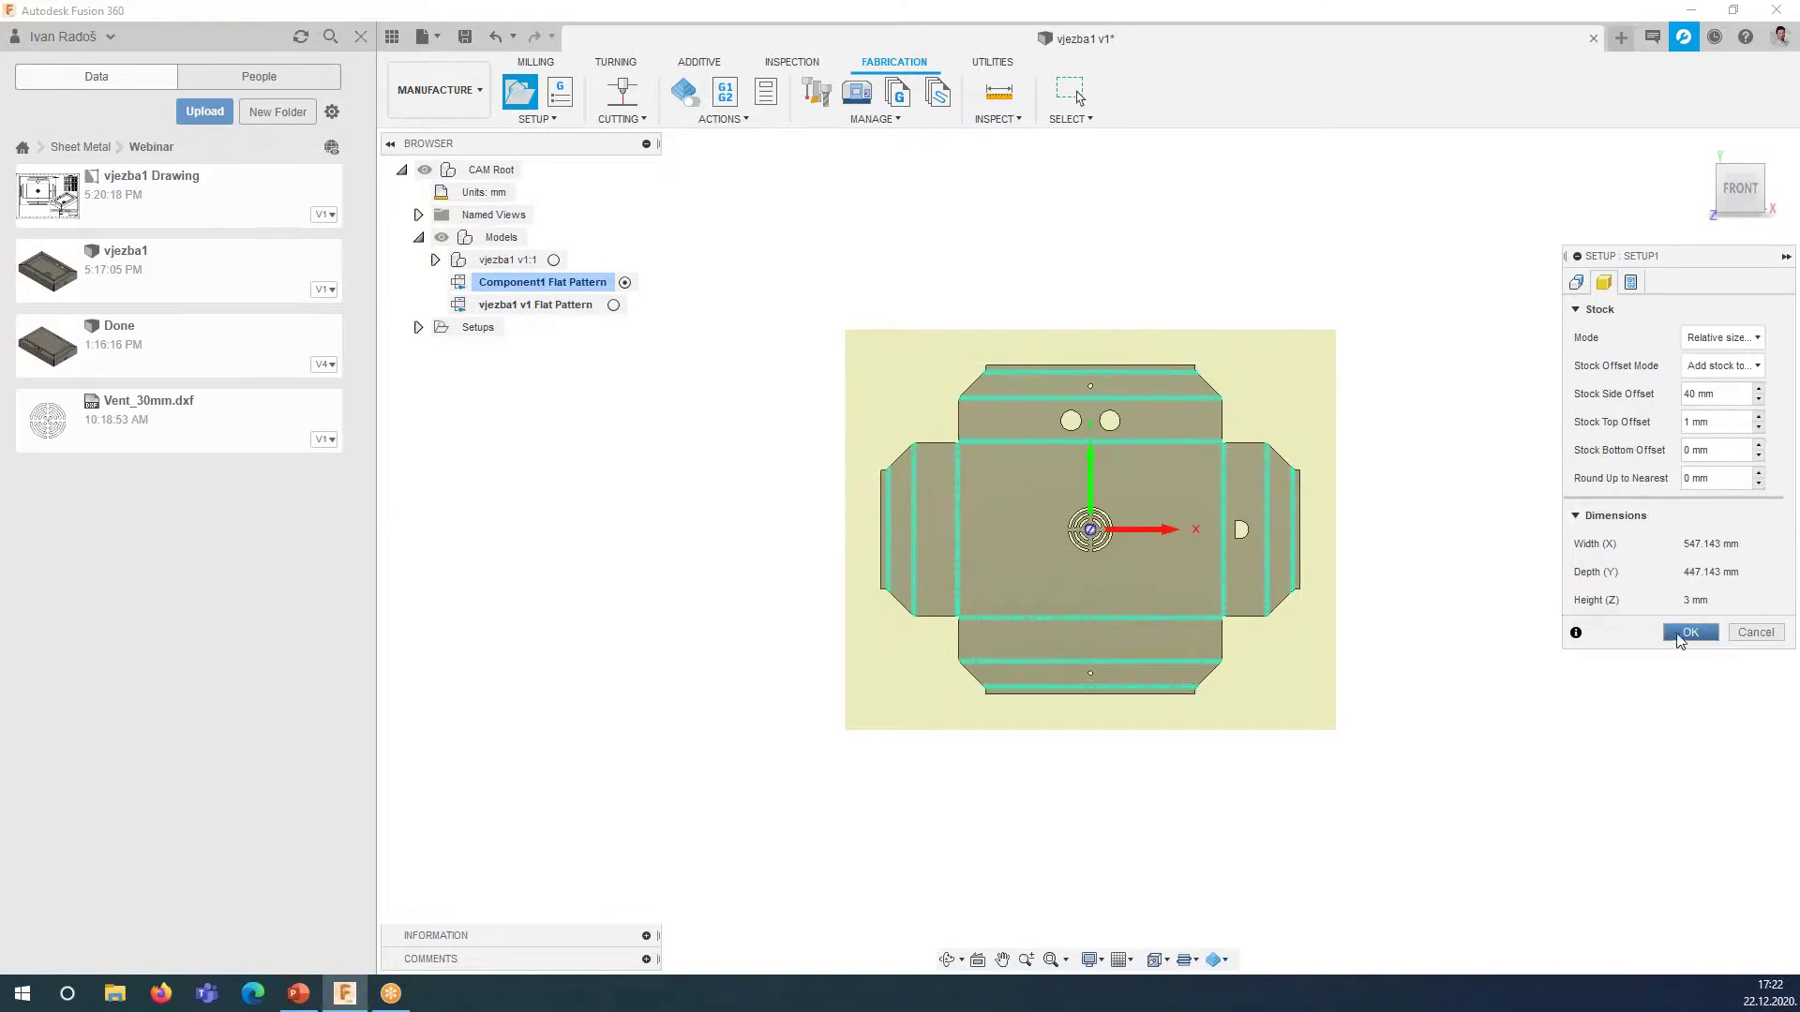
pyautogui.press('Tab')
pyautogui.click(1690, 633)
# - Review the Program tab with program number 1001 and confirm Setup1
pyautogui.click(1631, 284)
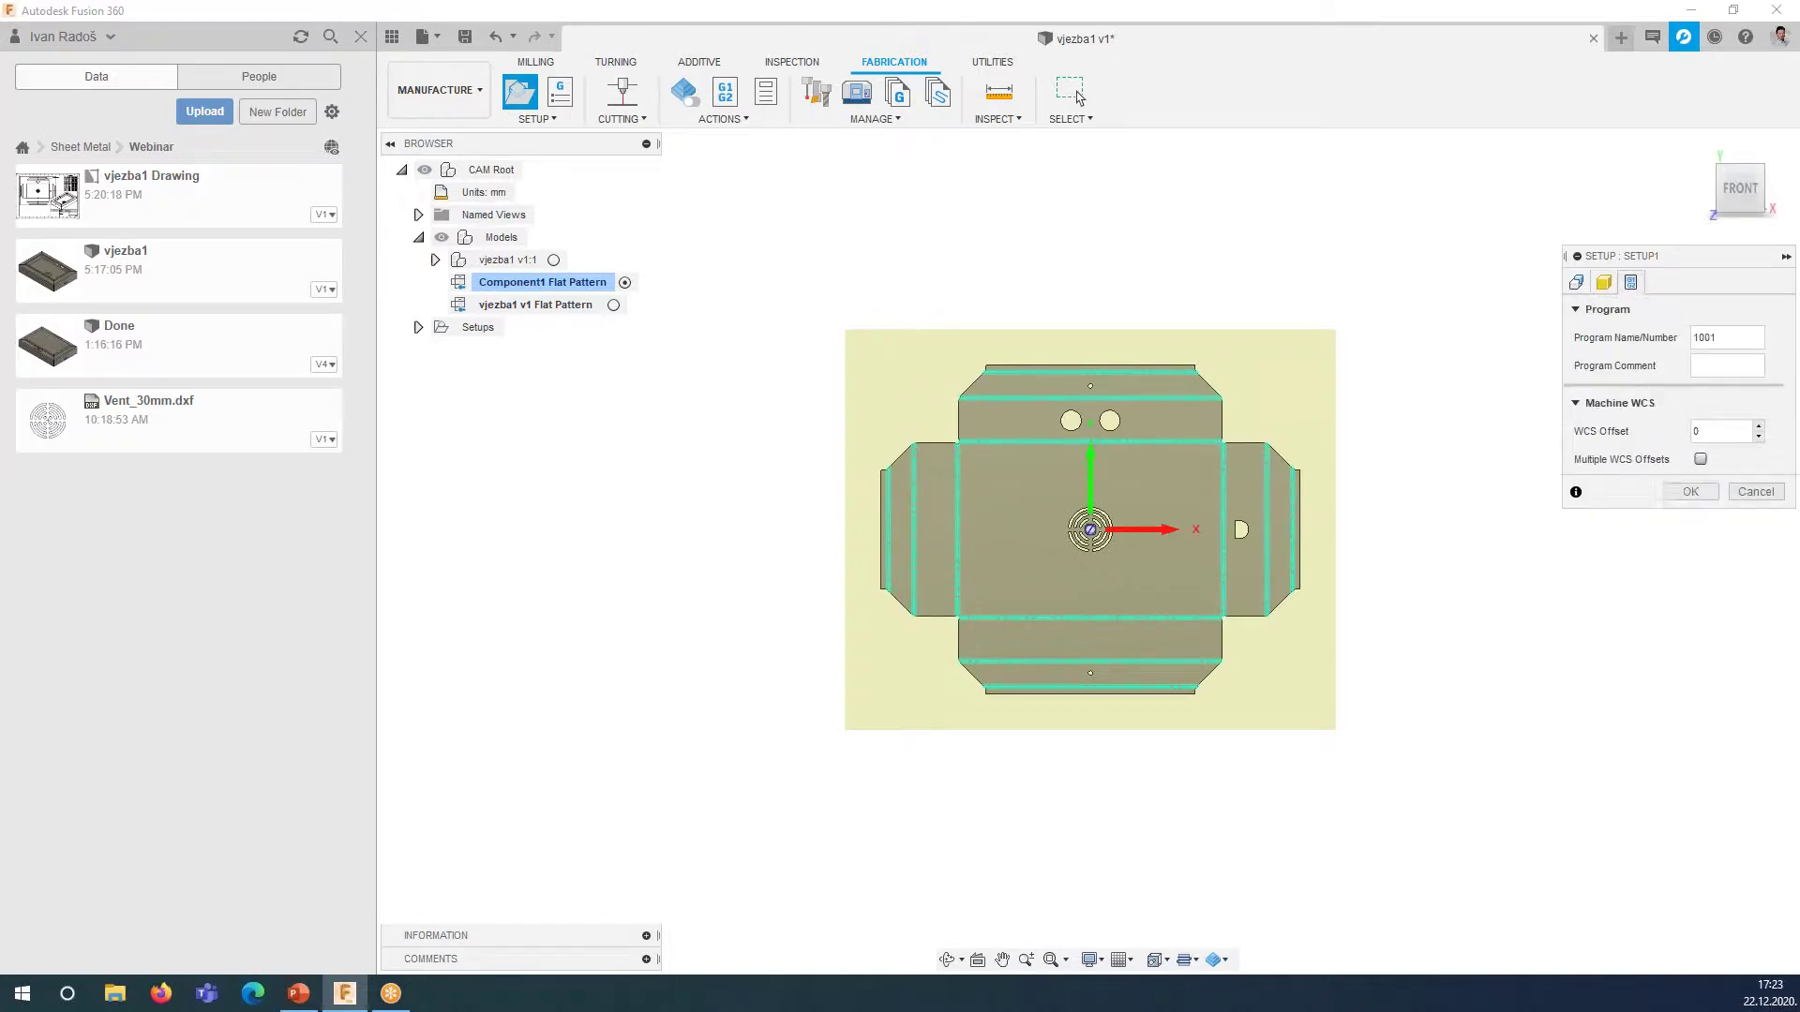
pyautogui.click(1701, 367)
pyautogui.click(1691, 492)
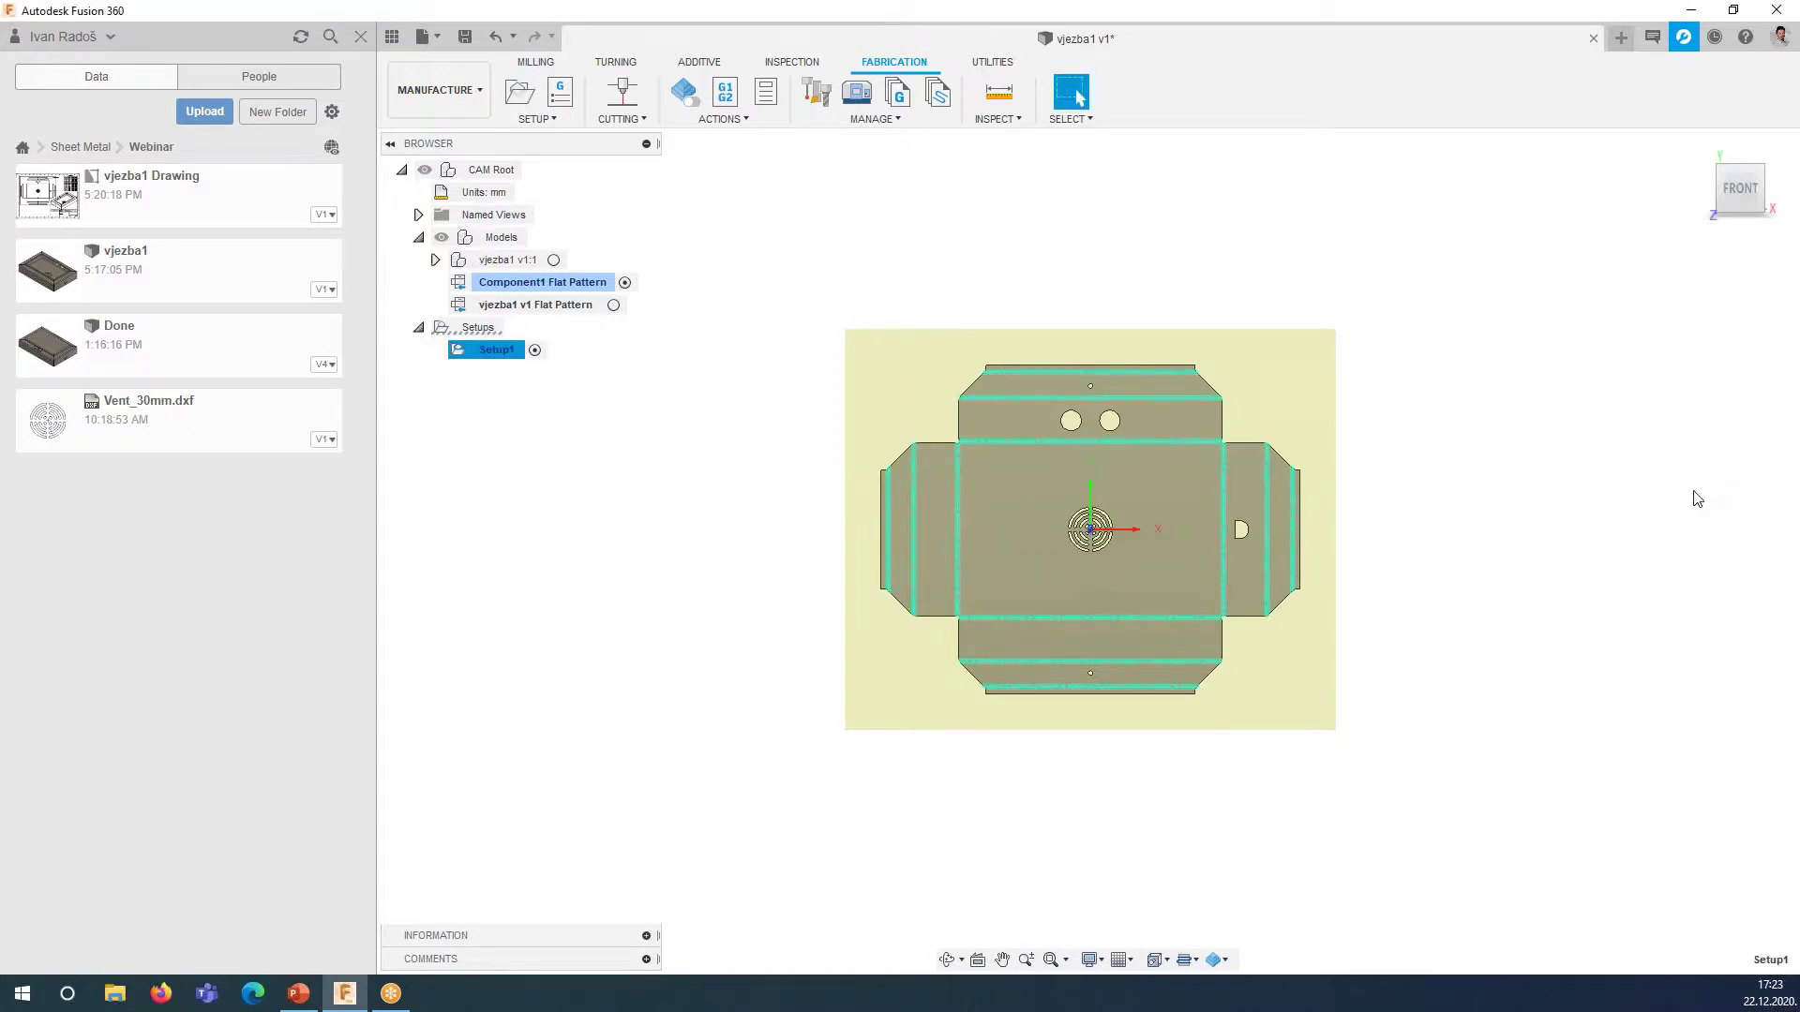
# - Start a 2D Profile operation using the laser cutter (Inch) from the Fusion 360 Library
pyautogui.moveTo(1426, 534)
pyautogui.keyDown('shift'); pyautogui.mouseDown(button='middle')
pyautogui.moveTo(1257, 390)
pyautogui.moveTo(1205, 450)
pyautogui.moveTo(1200, 497)
pyautogui.mouseUp(button='middle'); pyautogui.keyUp('shift')
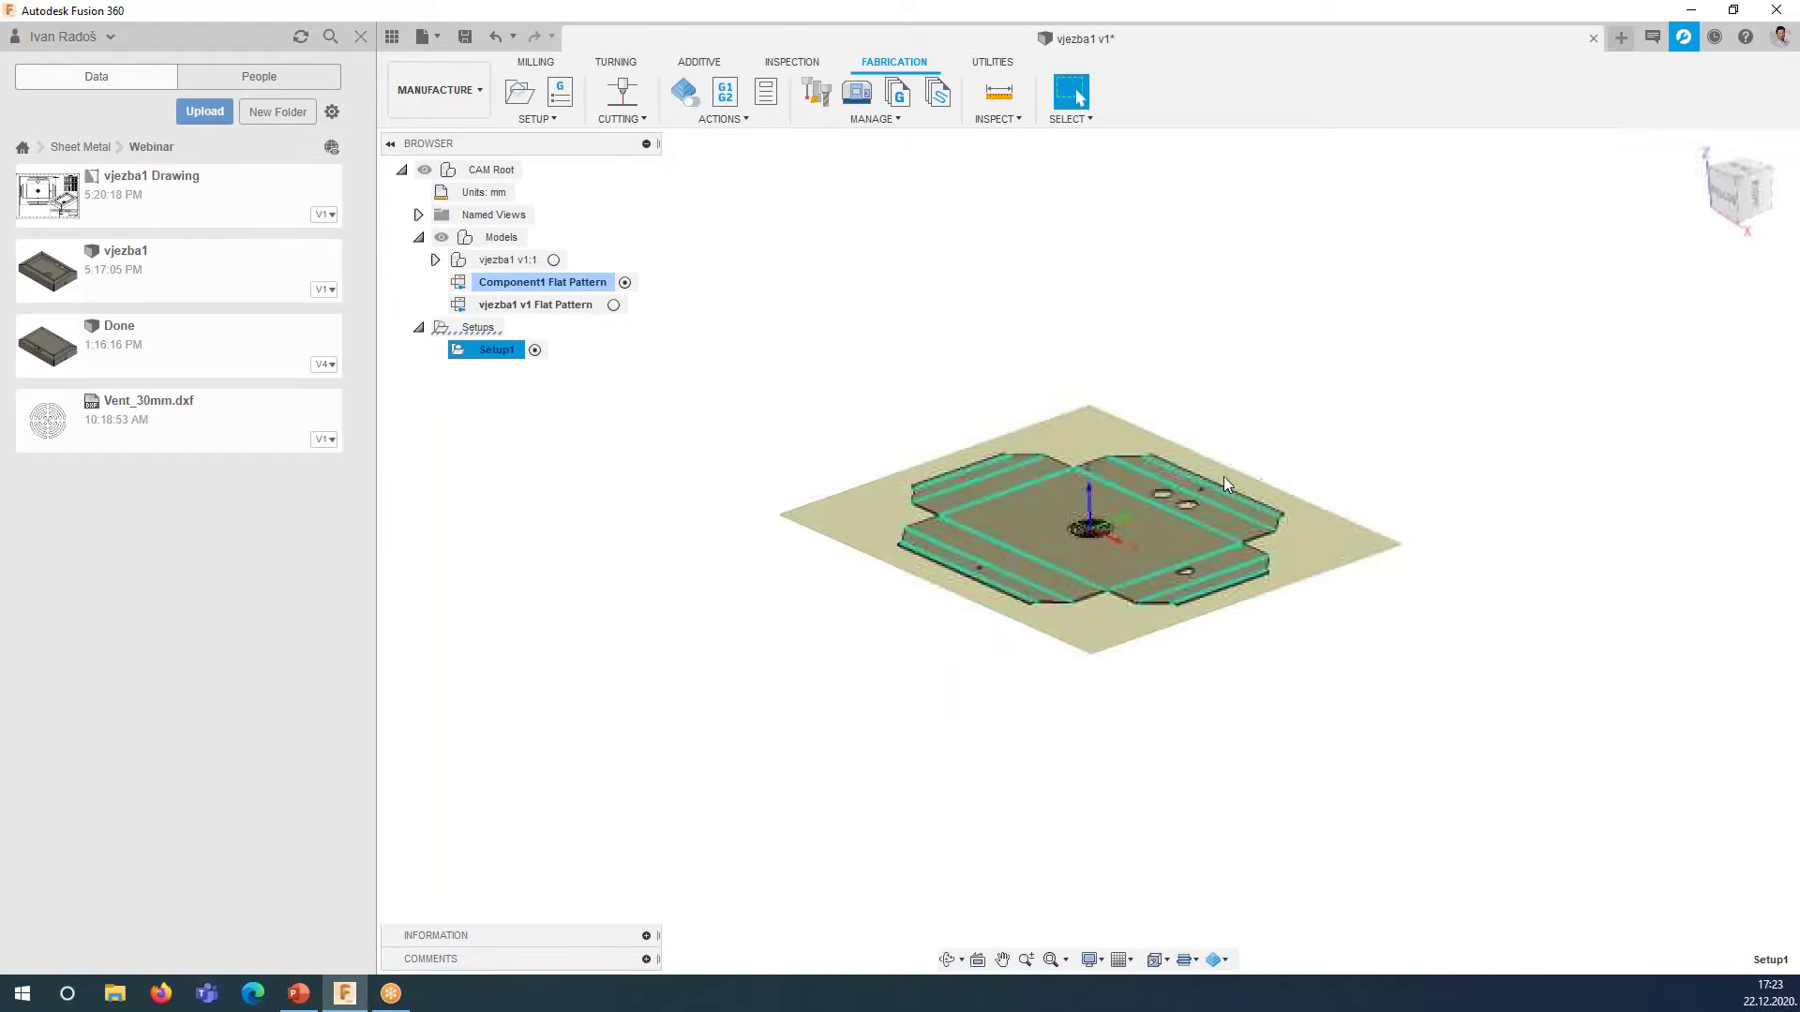
pyautogui.moveTo(622, 92)
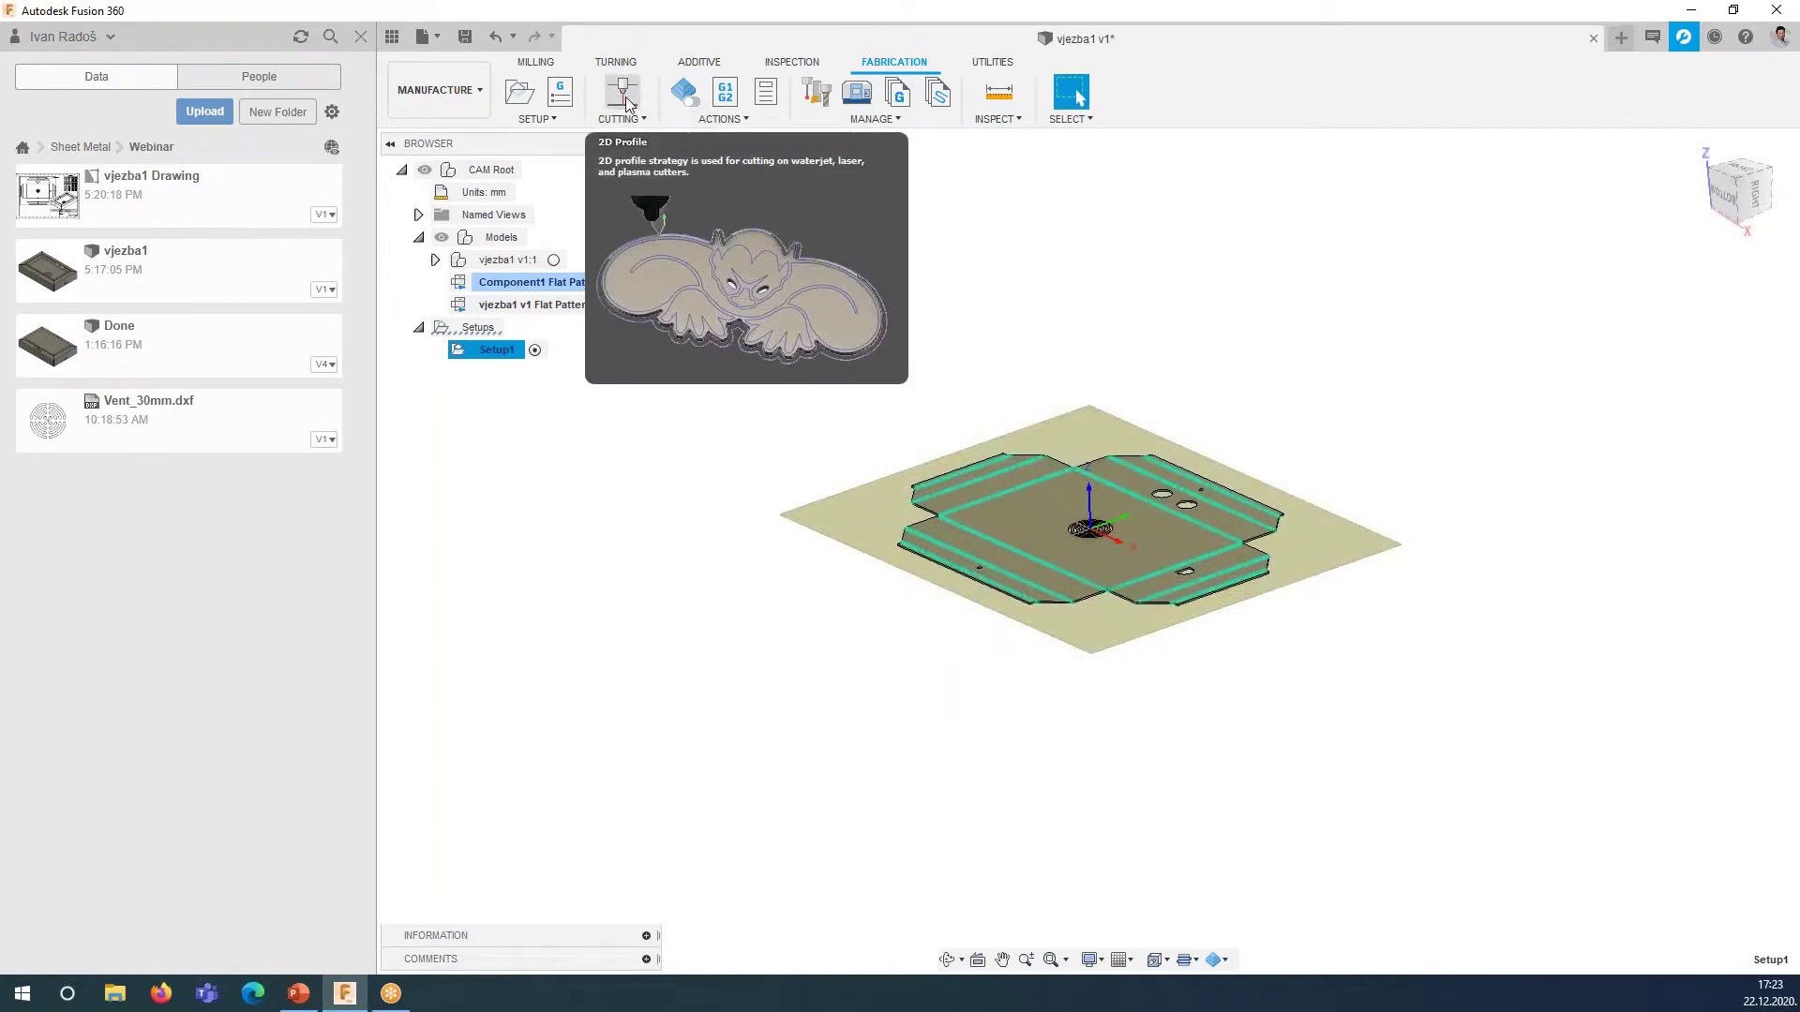
pyautogui.click(627, 103)
pyautogui.click(1691, 339)
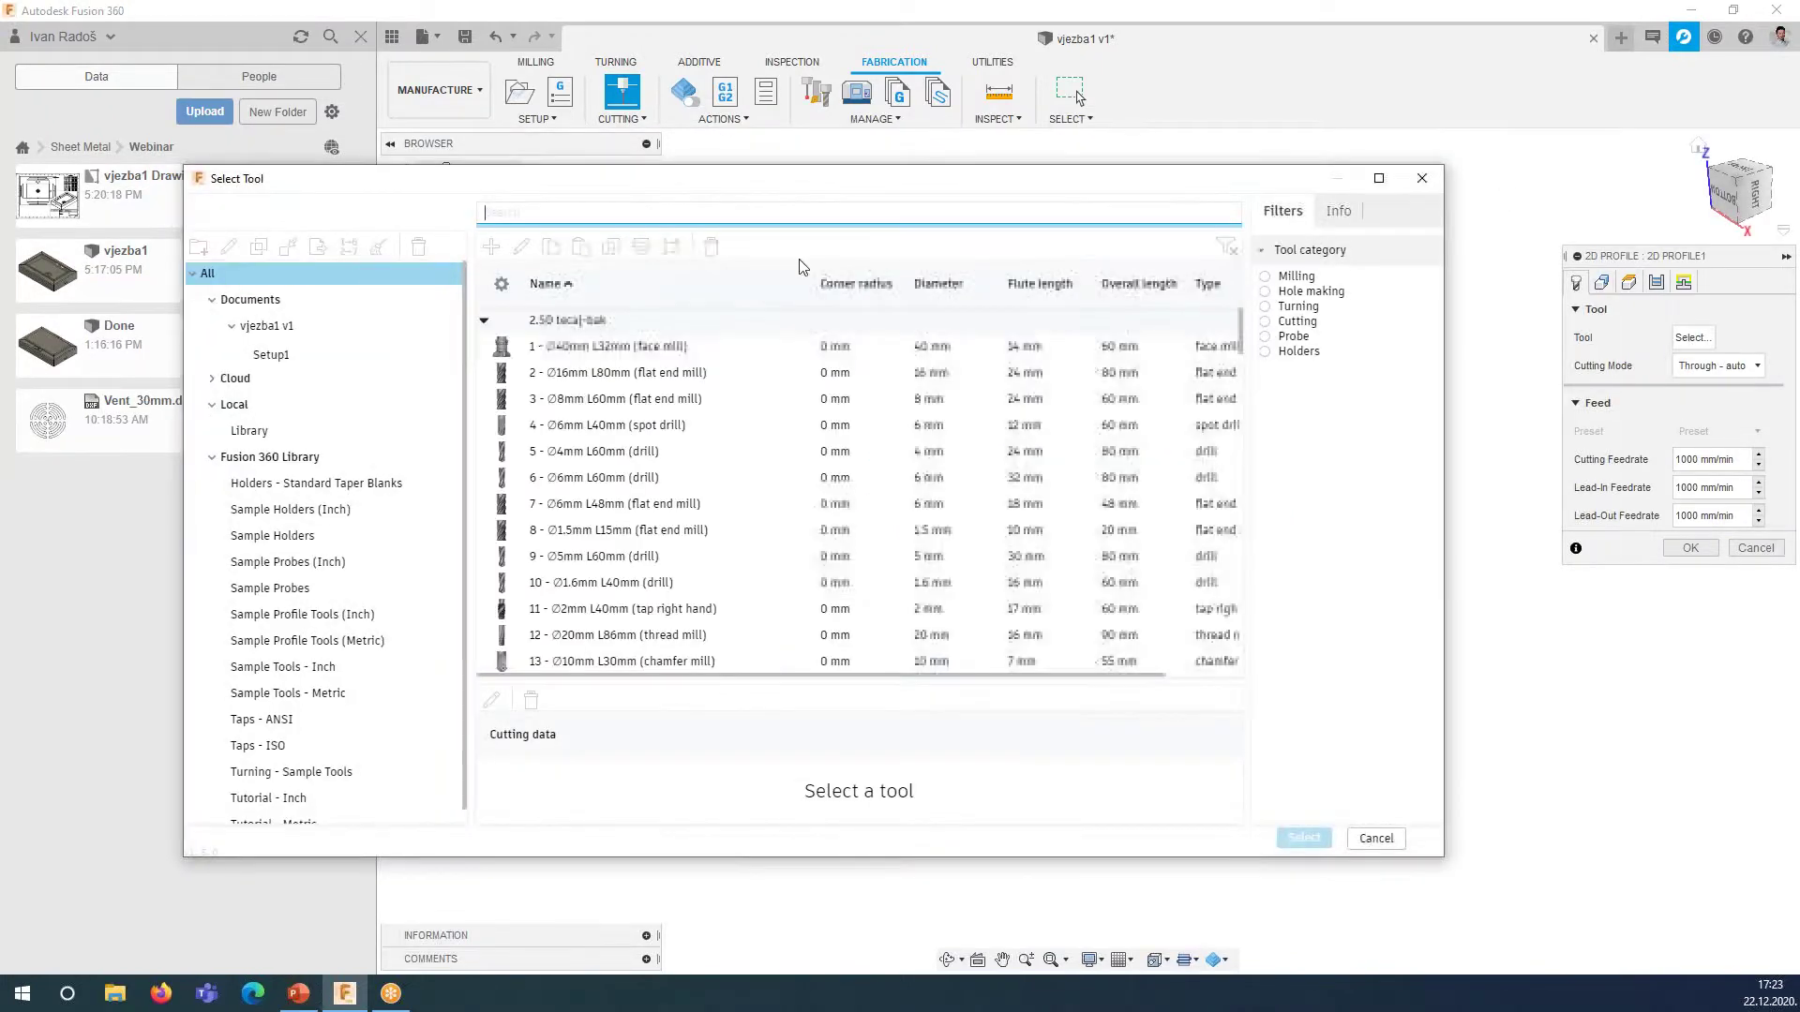
pyautogui.click(270, 456)
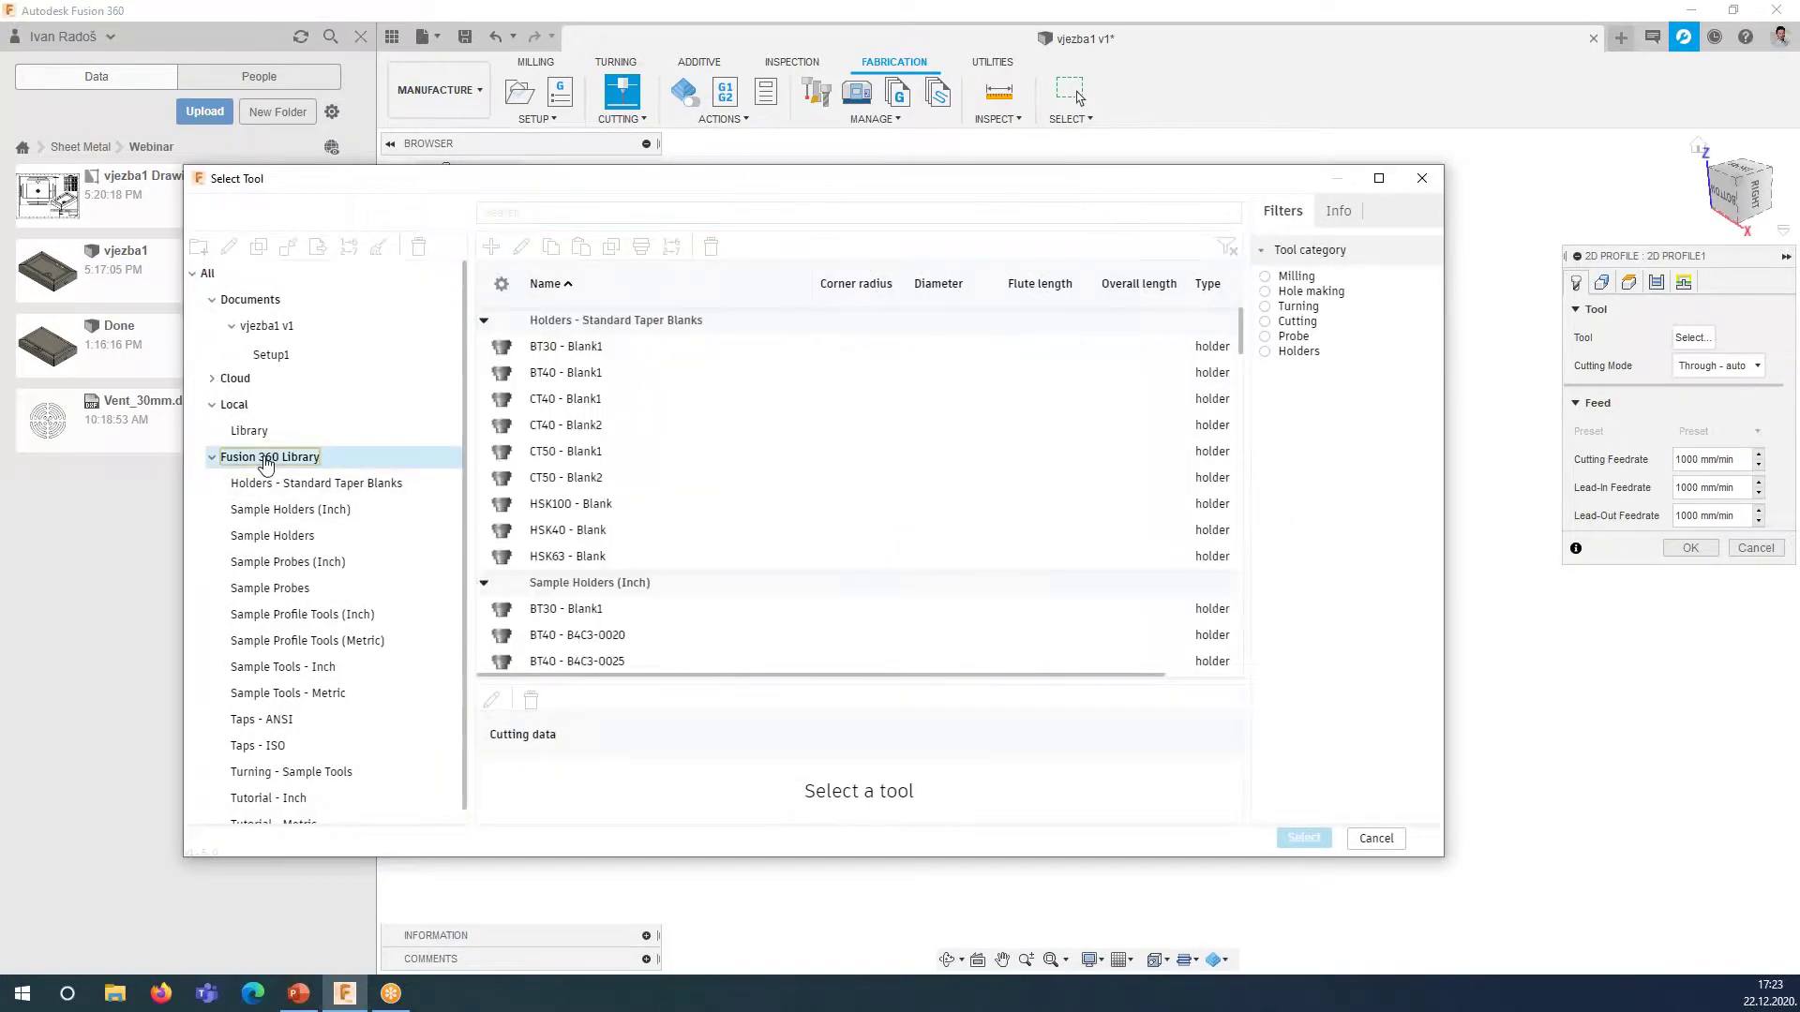
pyautogui.click(1264, 321)
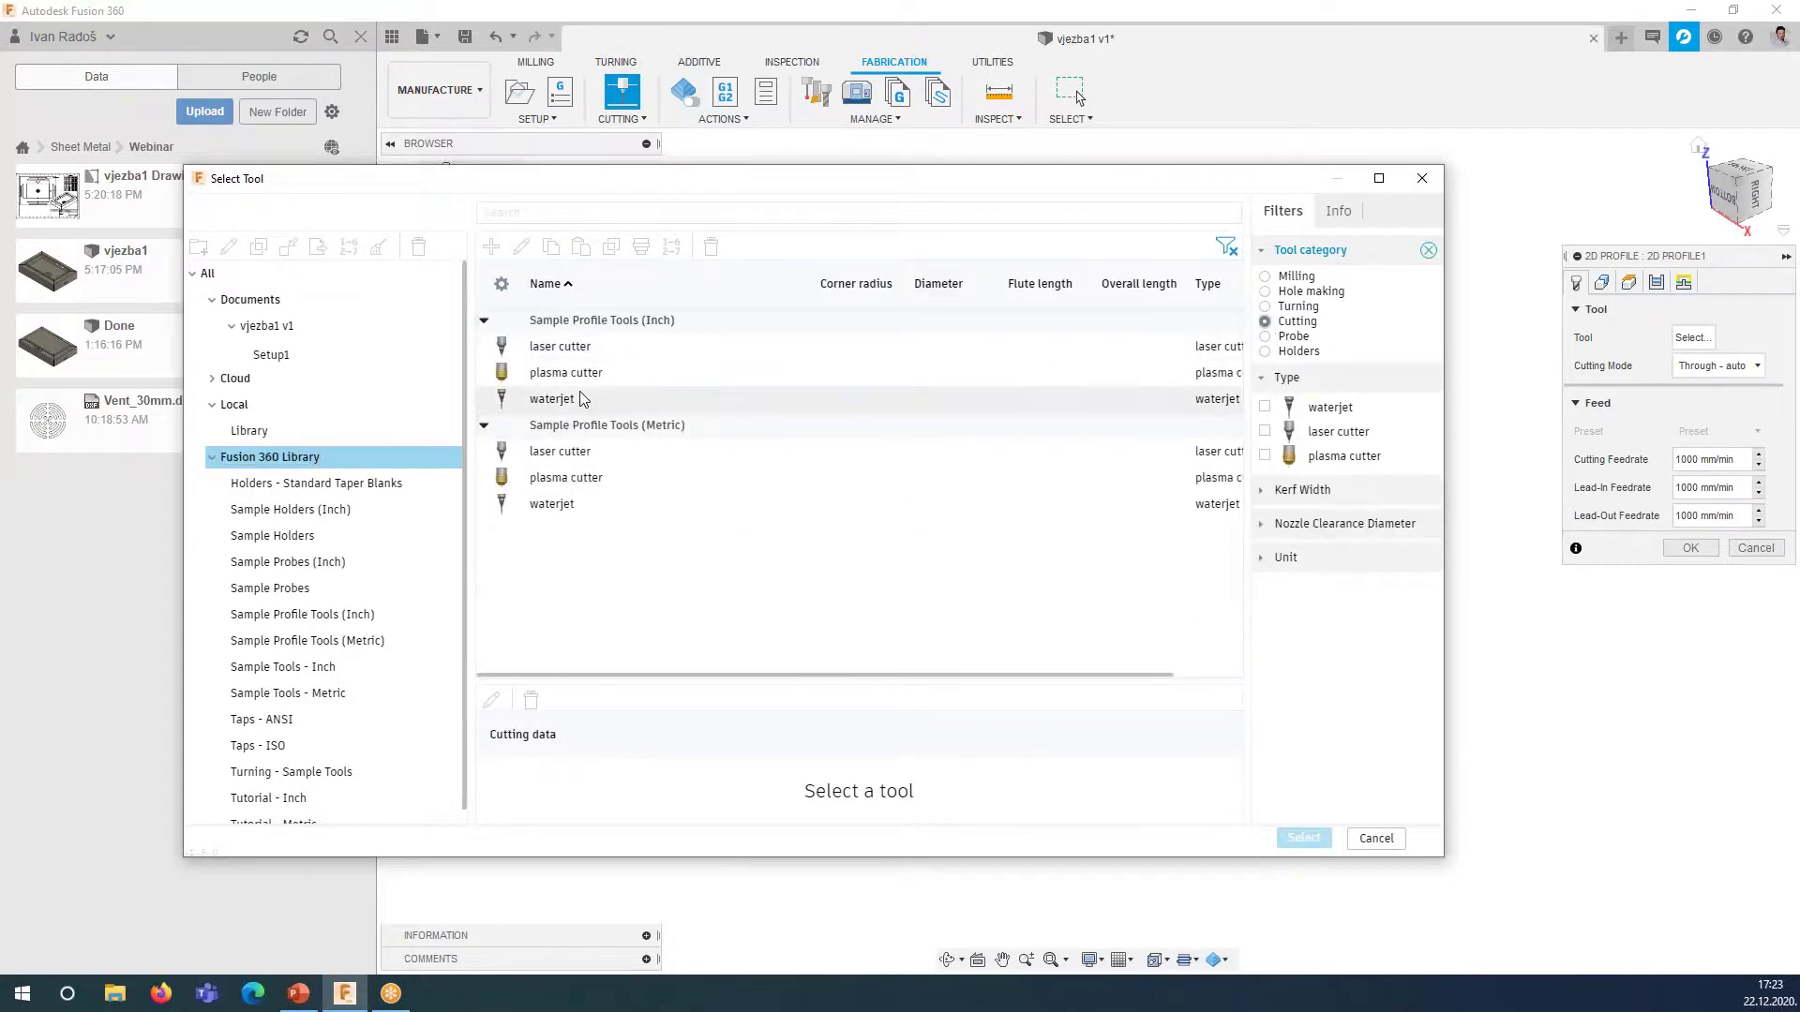
pyautogui.click(548, 347)
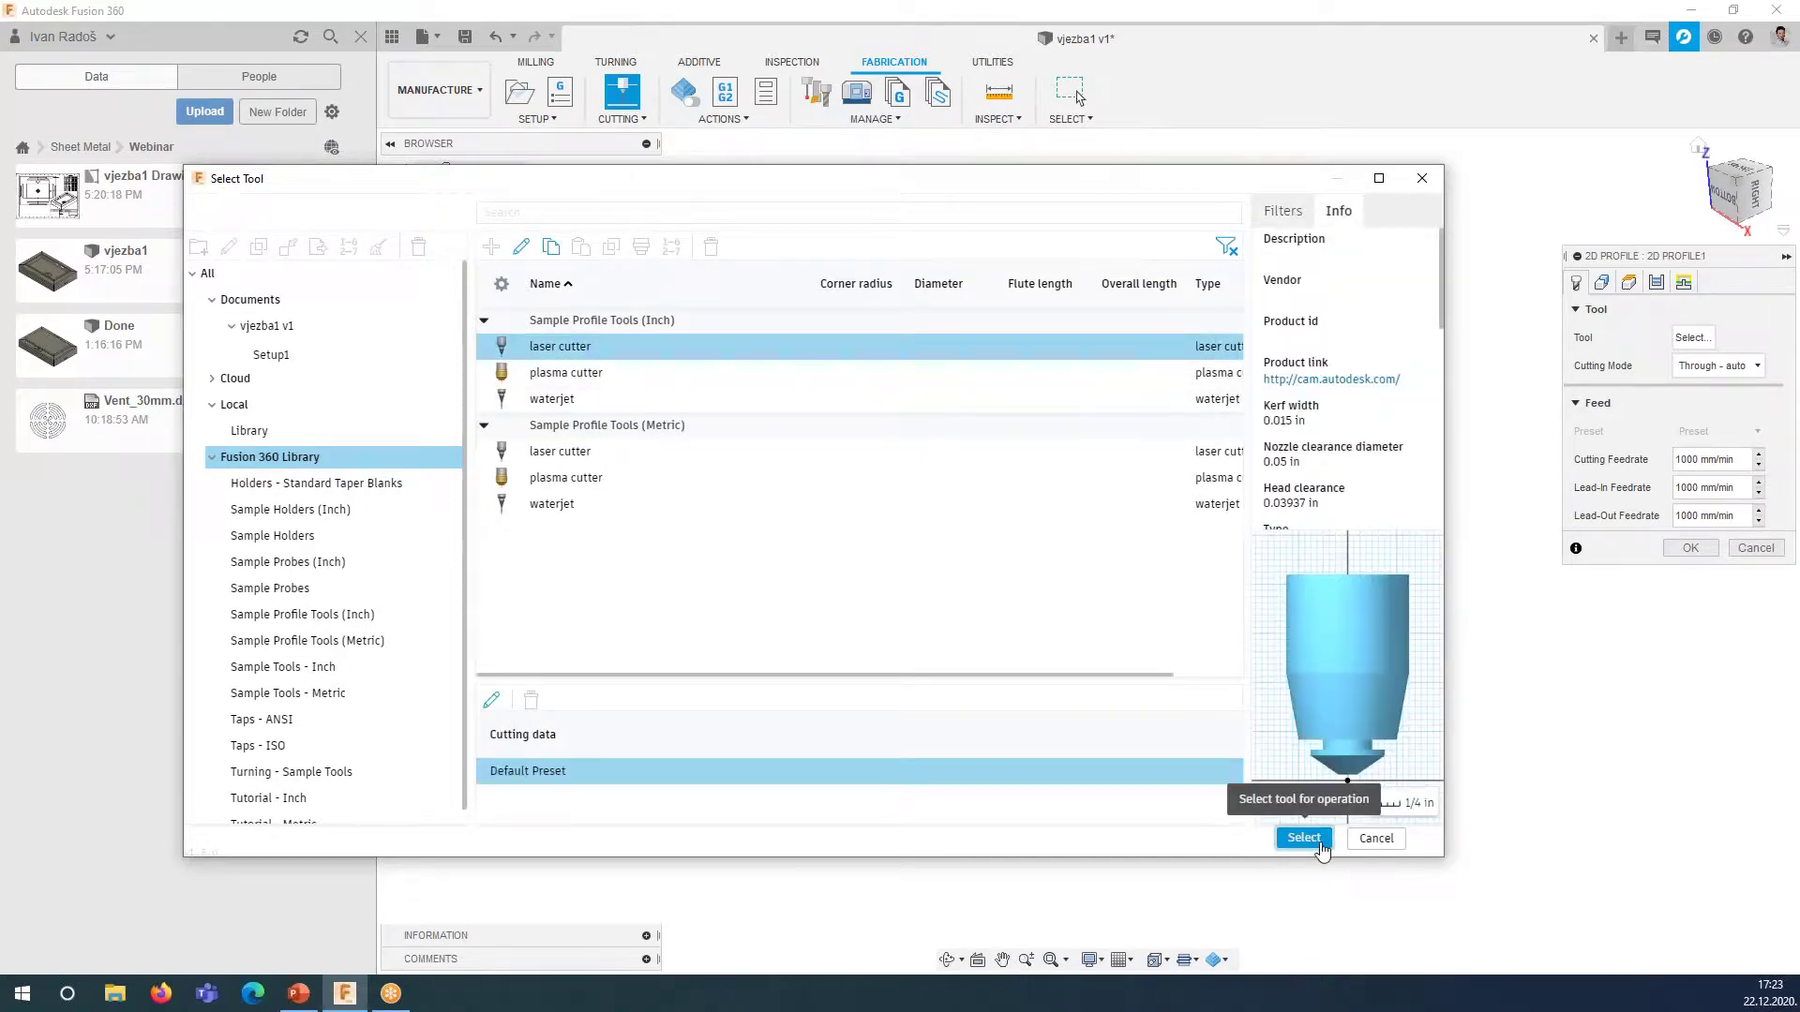
pyautogui.click(1320, 848)
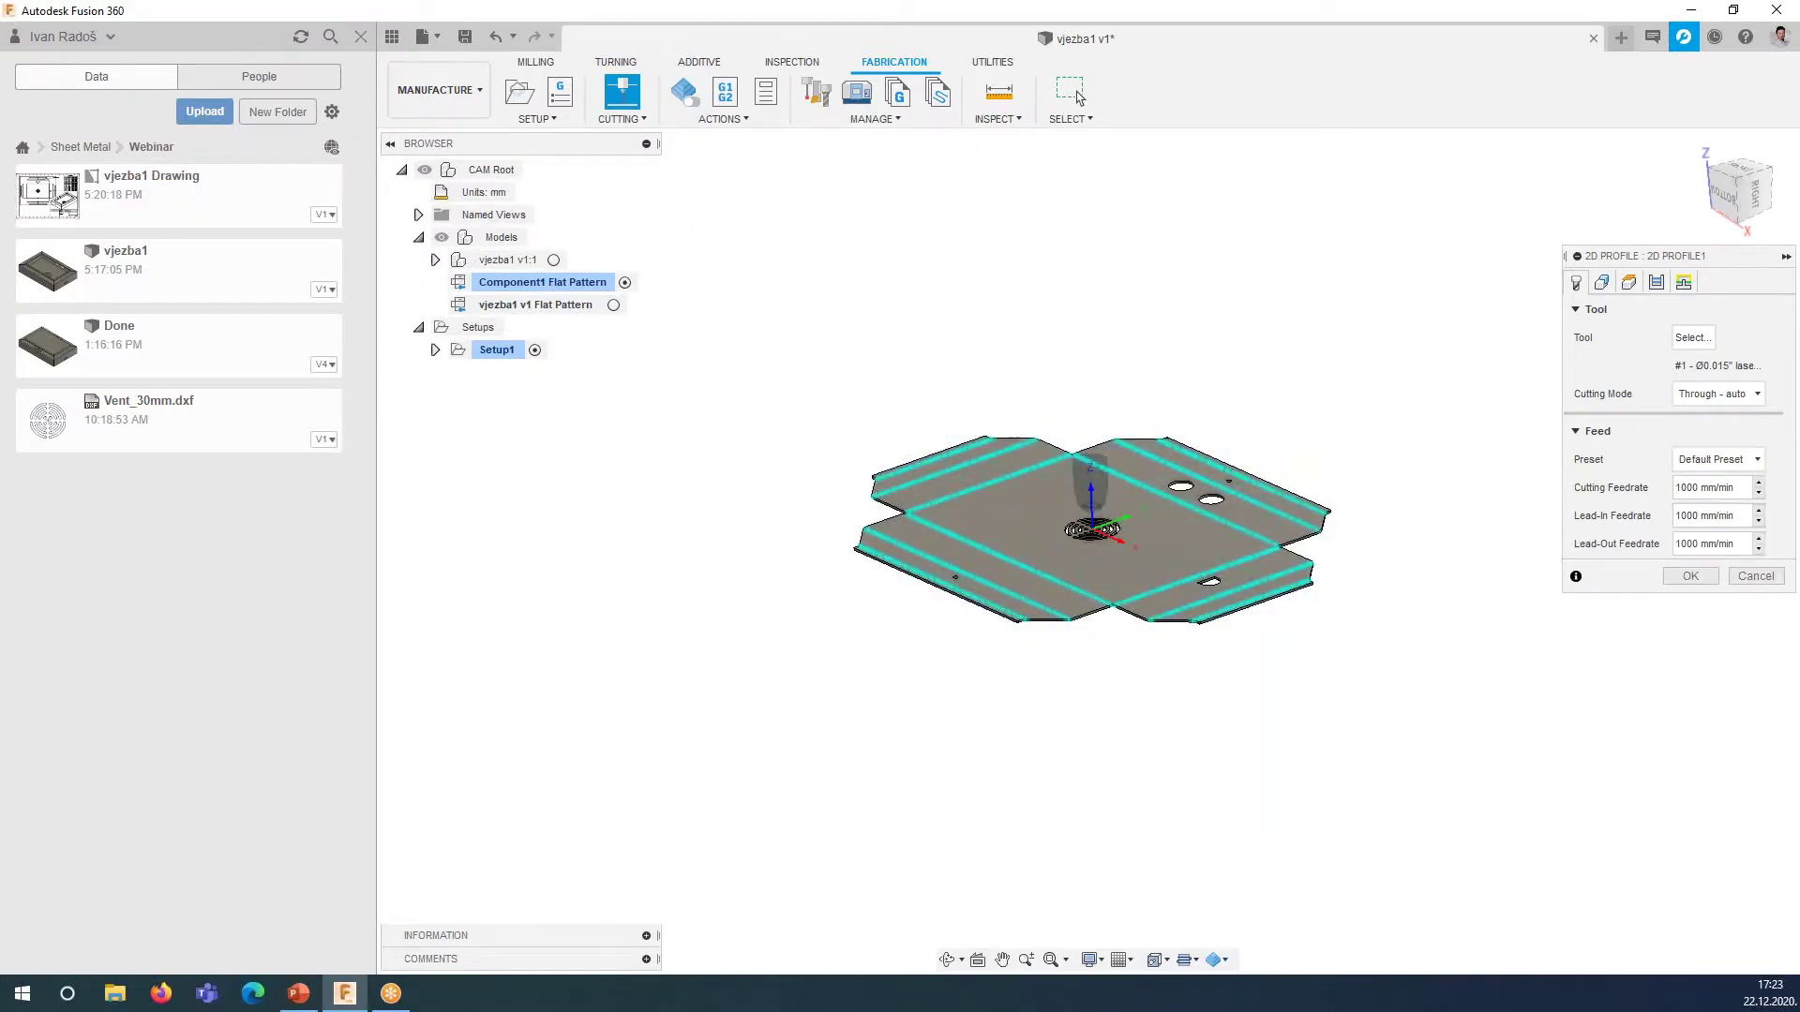
pyautogui.click(1600, 285)
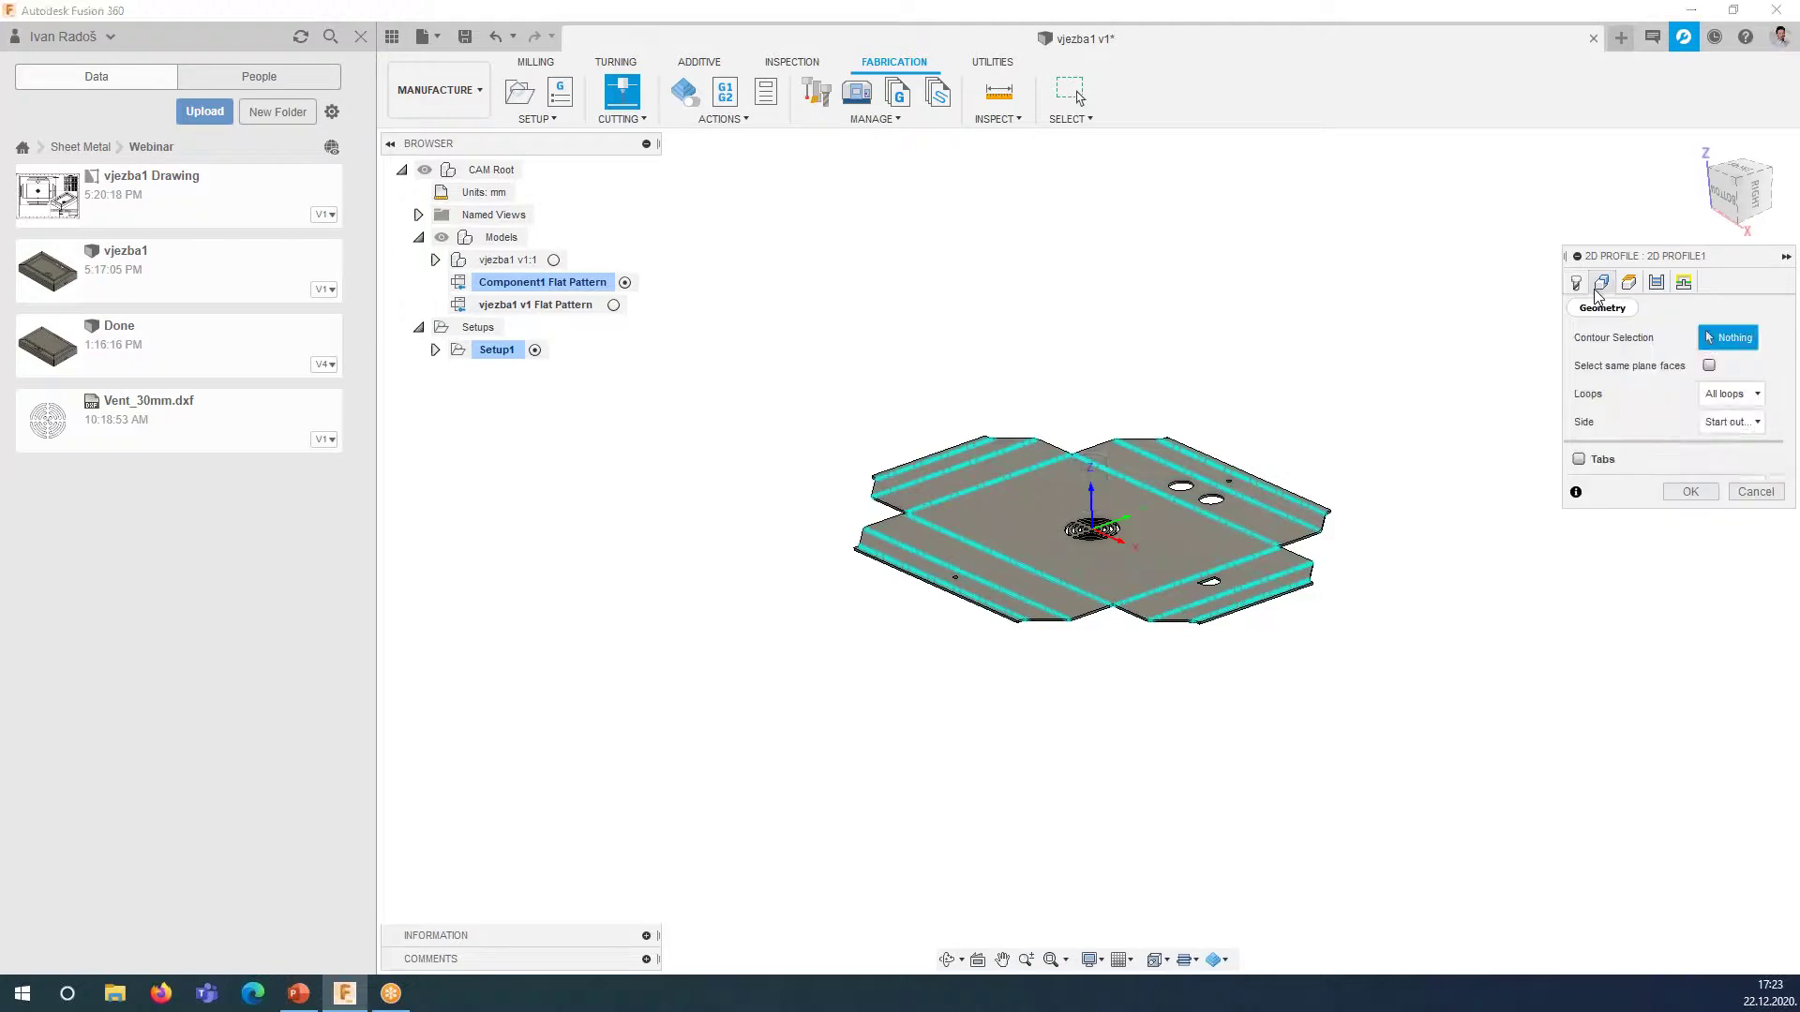
# - Select the flat pattern face as the contour geometry, leaving Tabs off
pyautogui.scroll(3, 1007, 539)
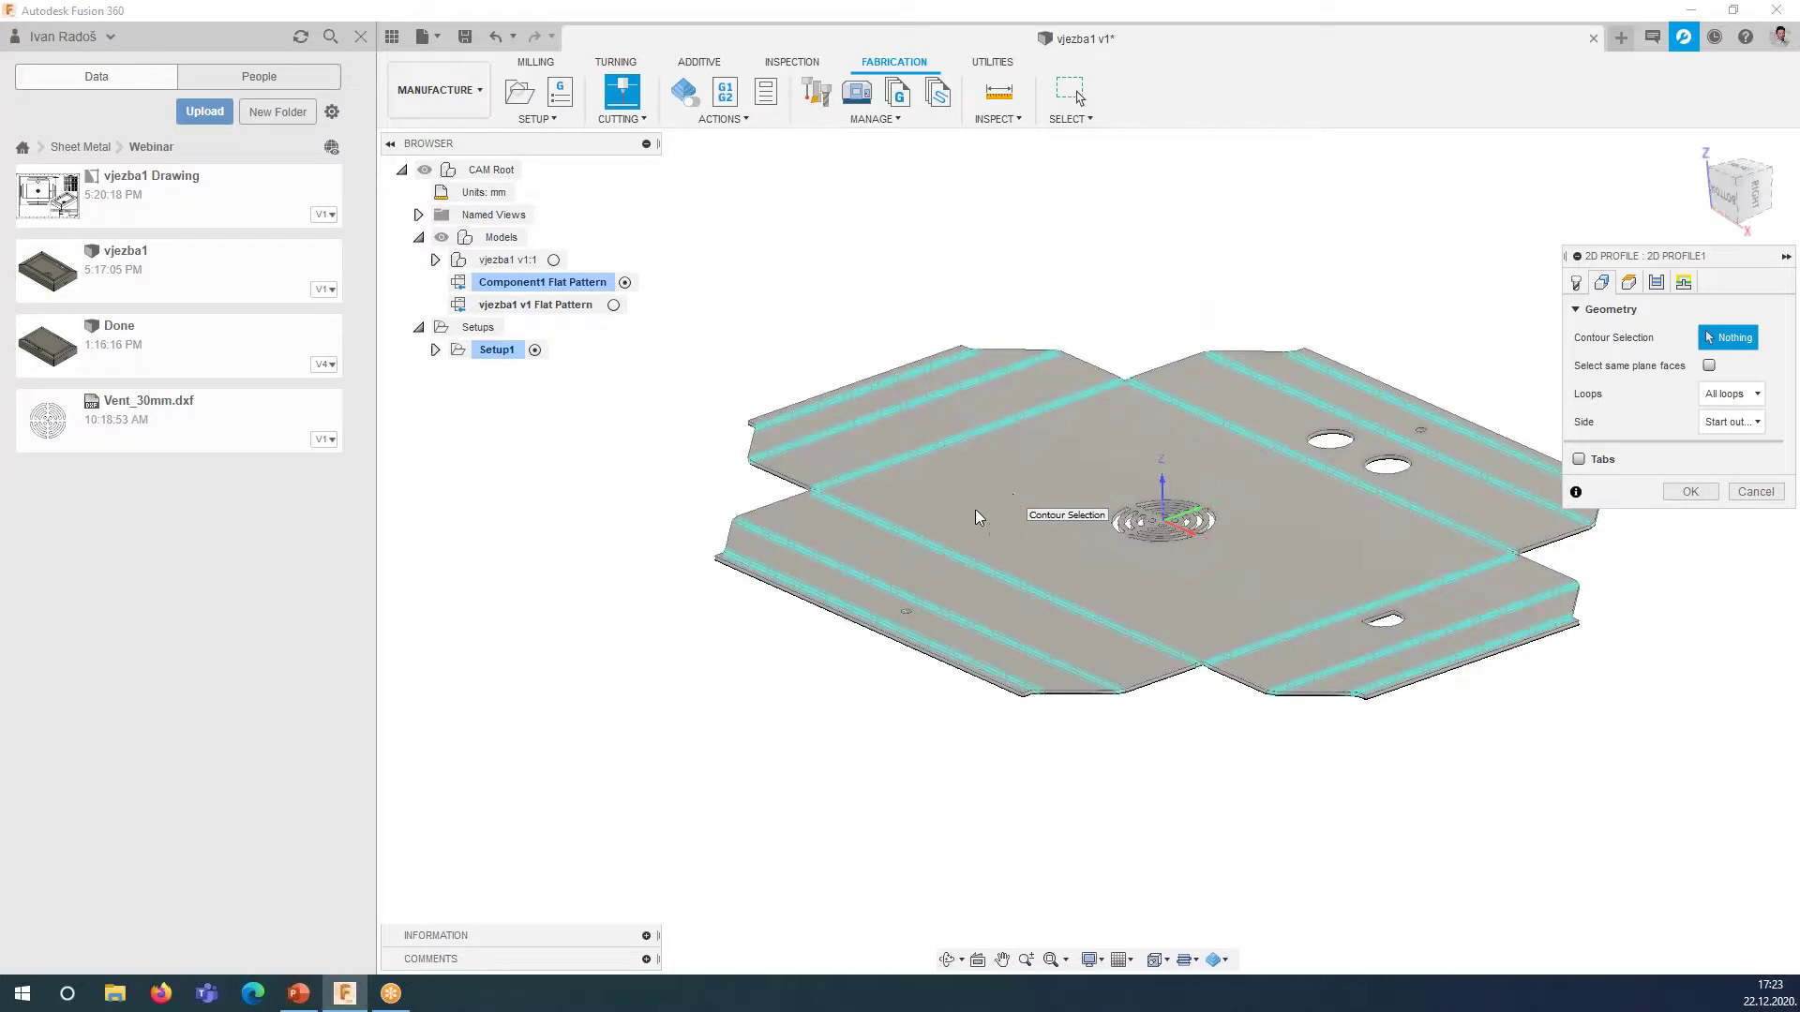
pyautogui.click(925, 522)
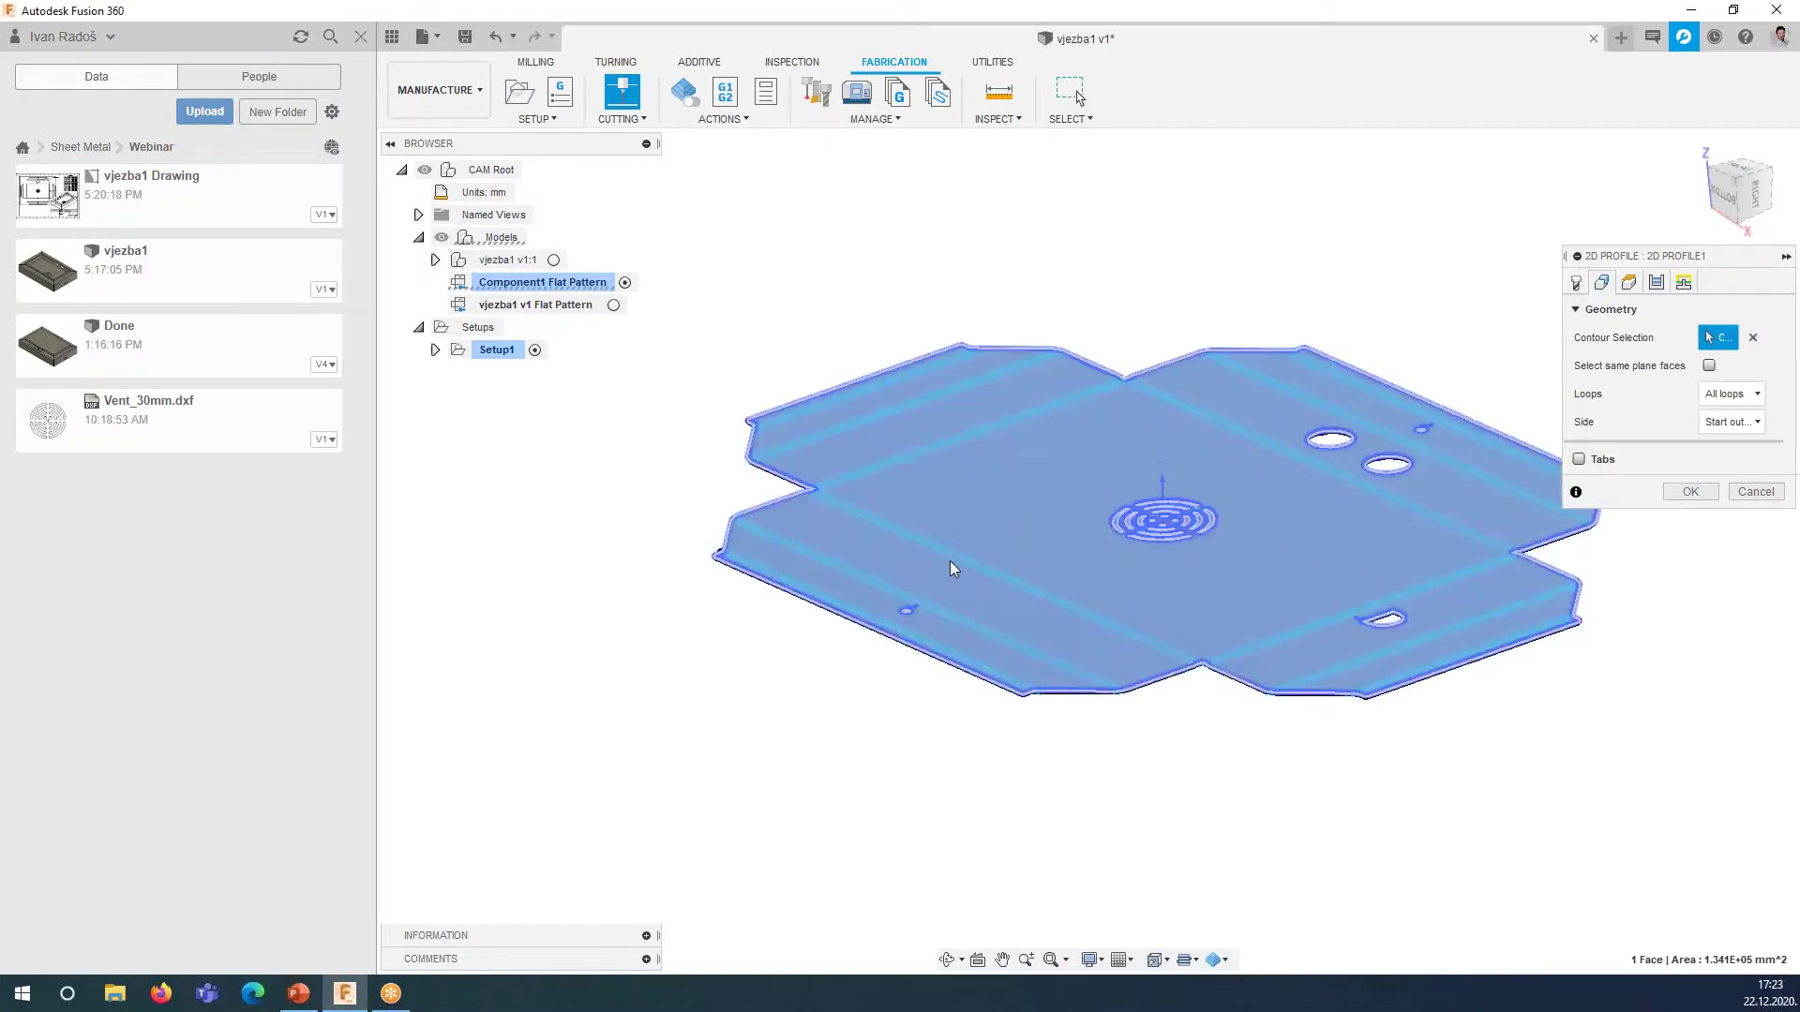
pyautogui.click(1015, 490)
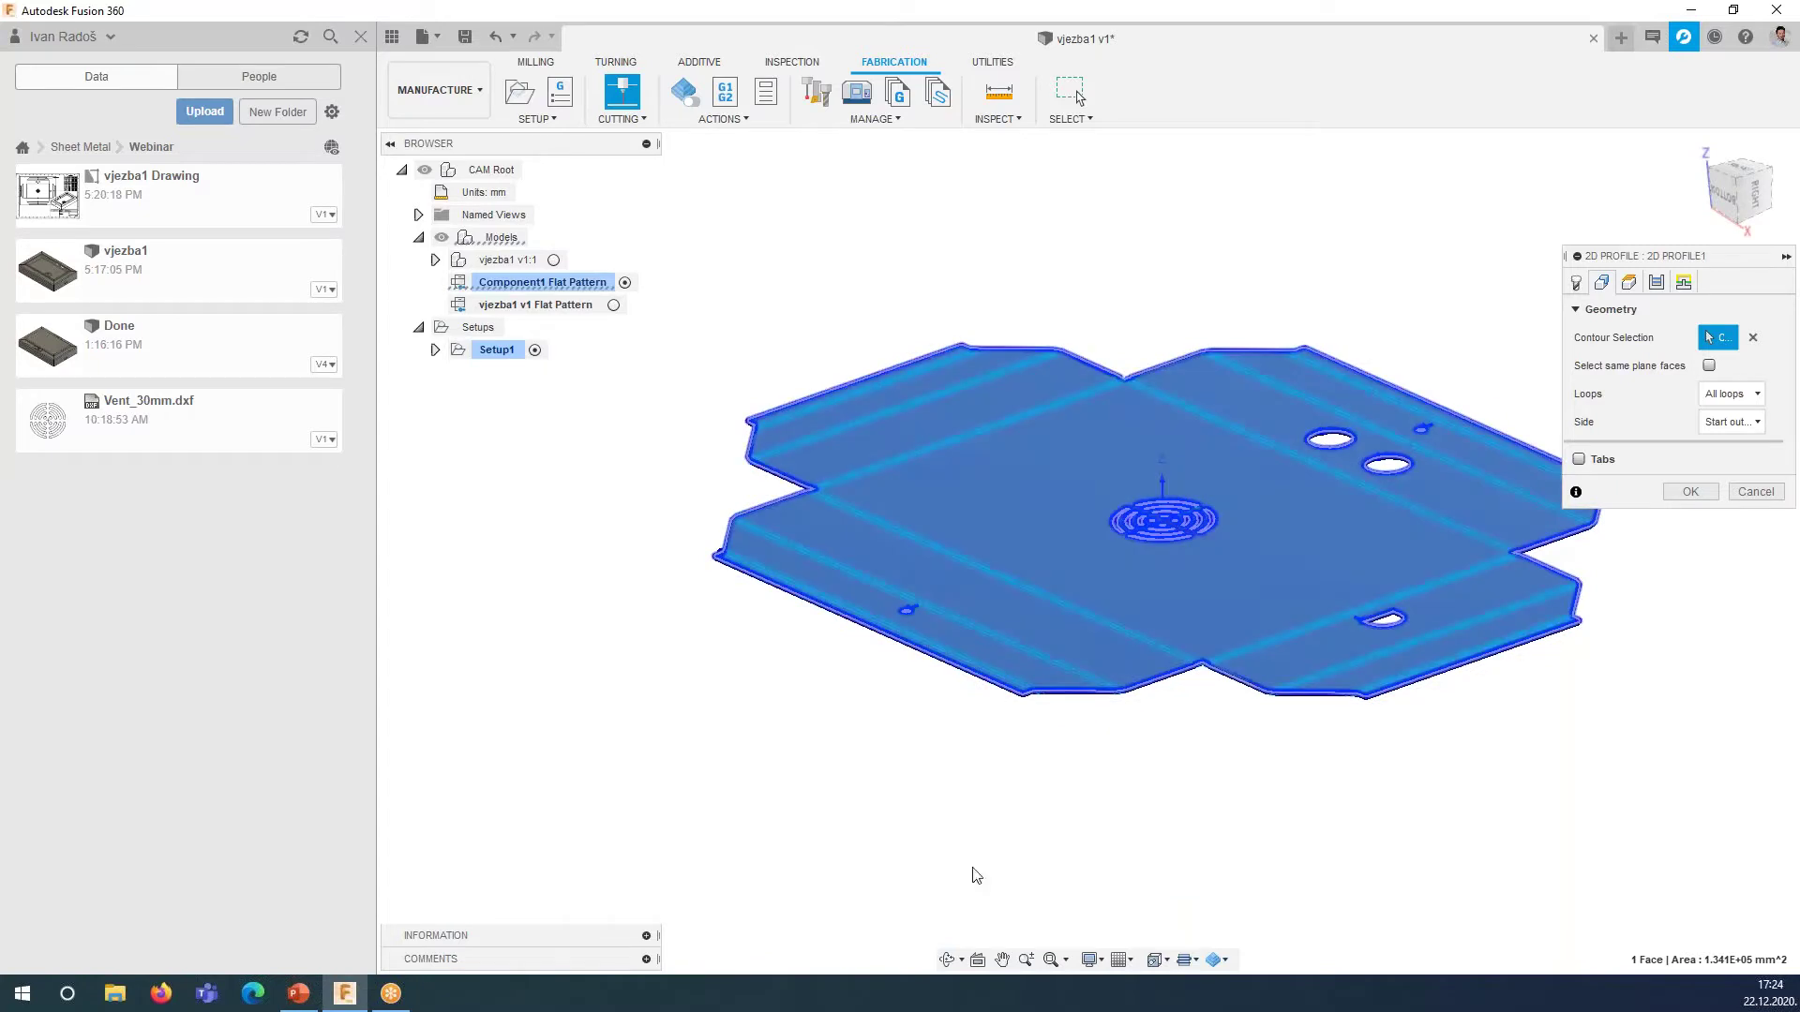
pyautogui.click(1579, 461)
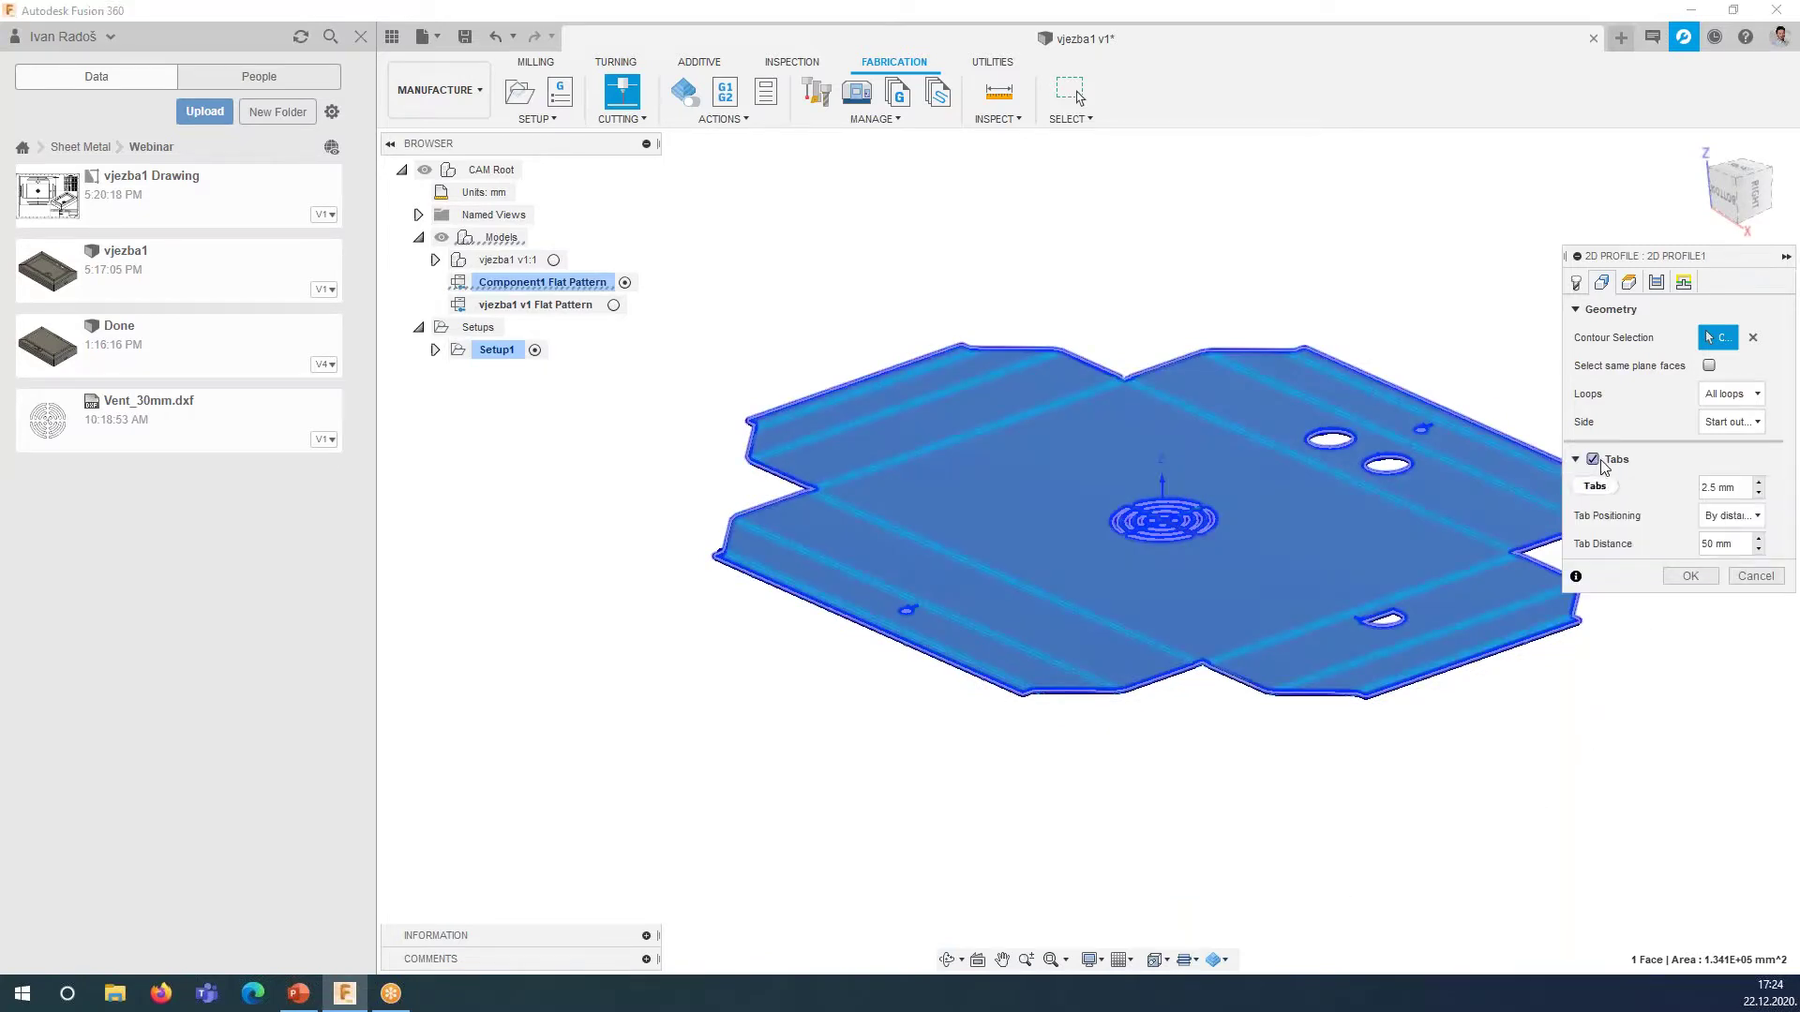
pyautogui.click(890, 645)
pyautogui.click(1594, 460)
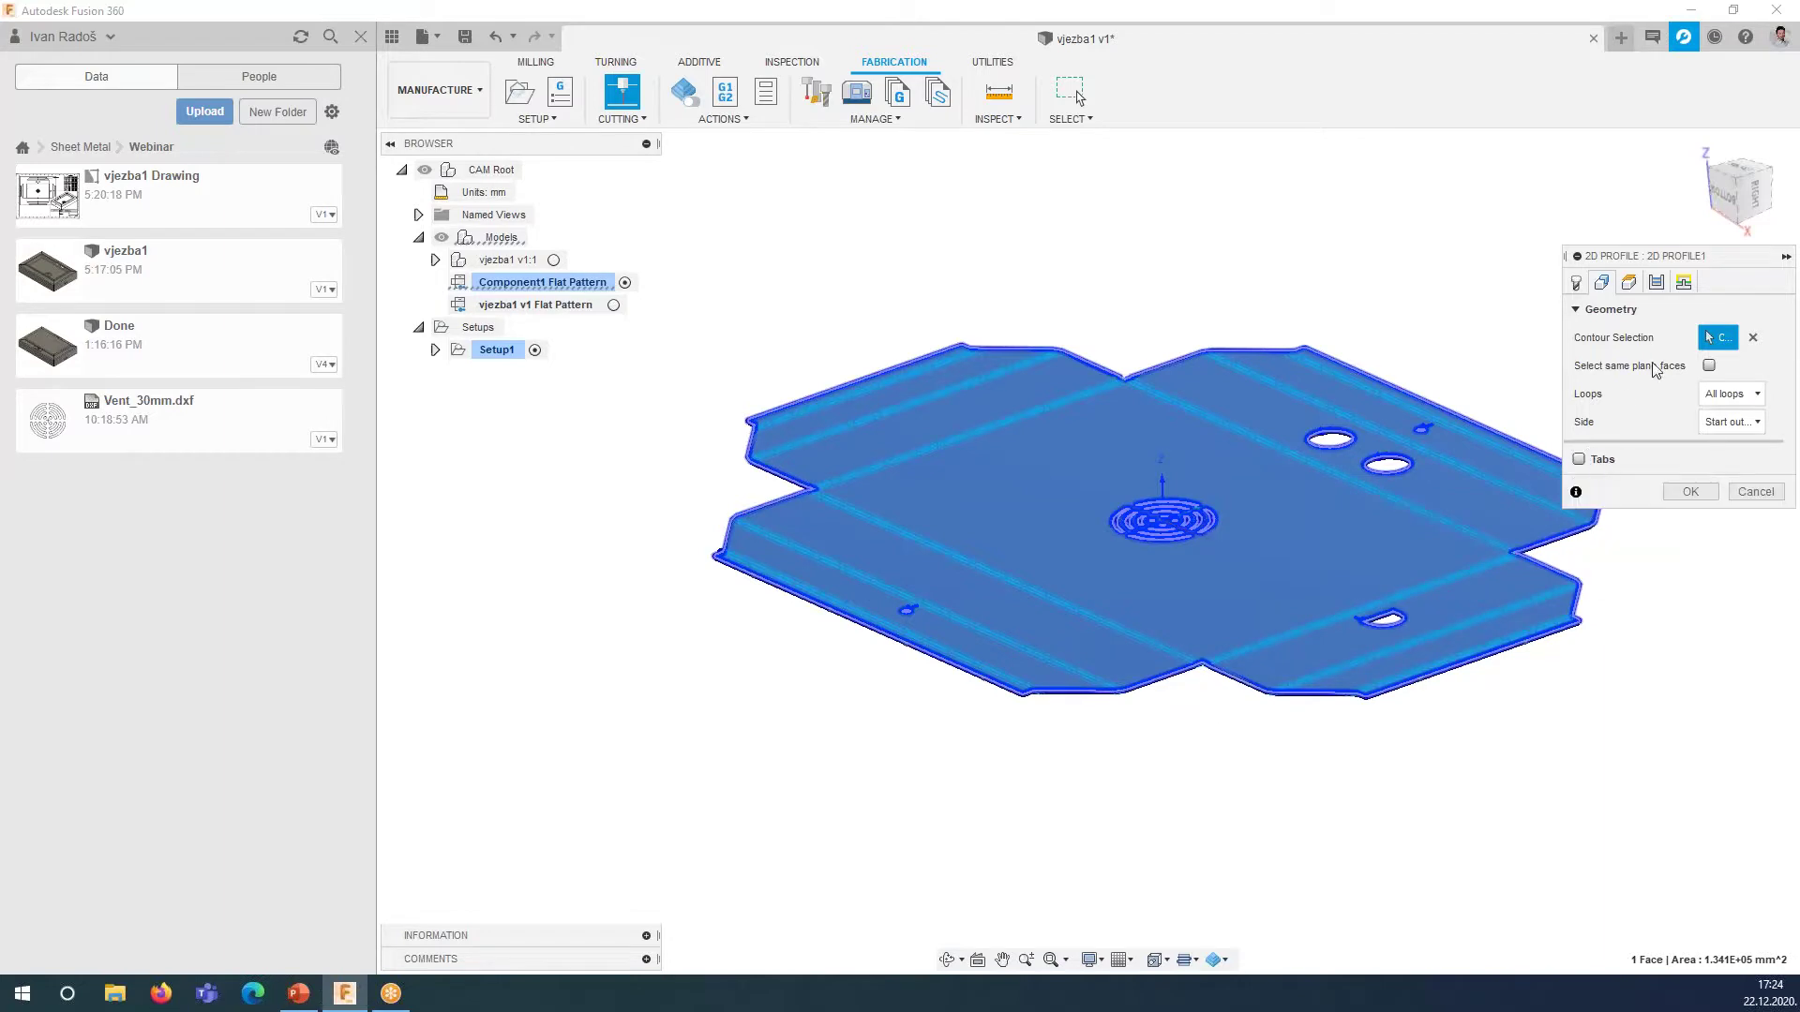
# - Review the Passes, Linking and Heights settings, then generate the 2D Profile1 toolpath
pyautogui.click(1657, 284)
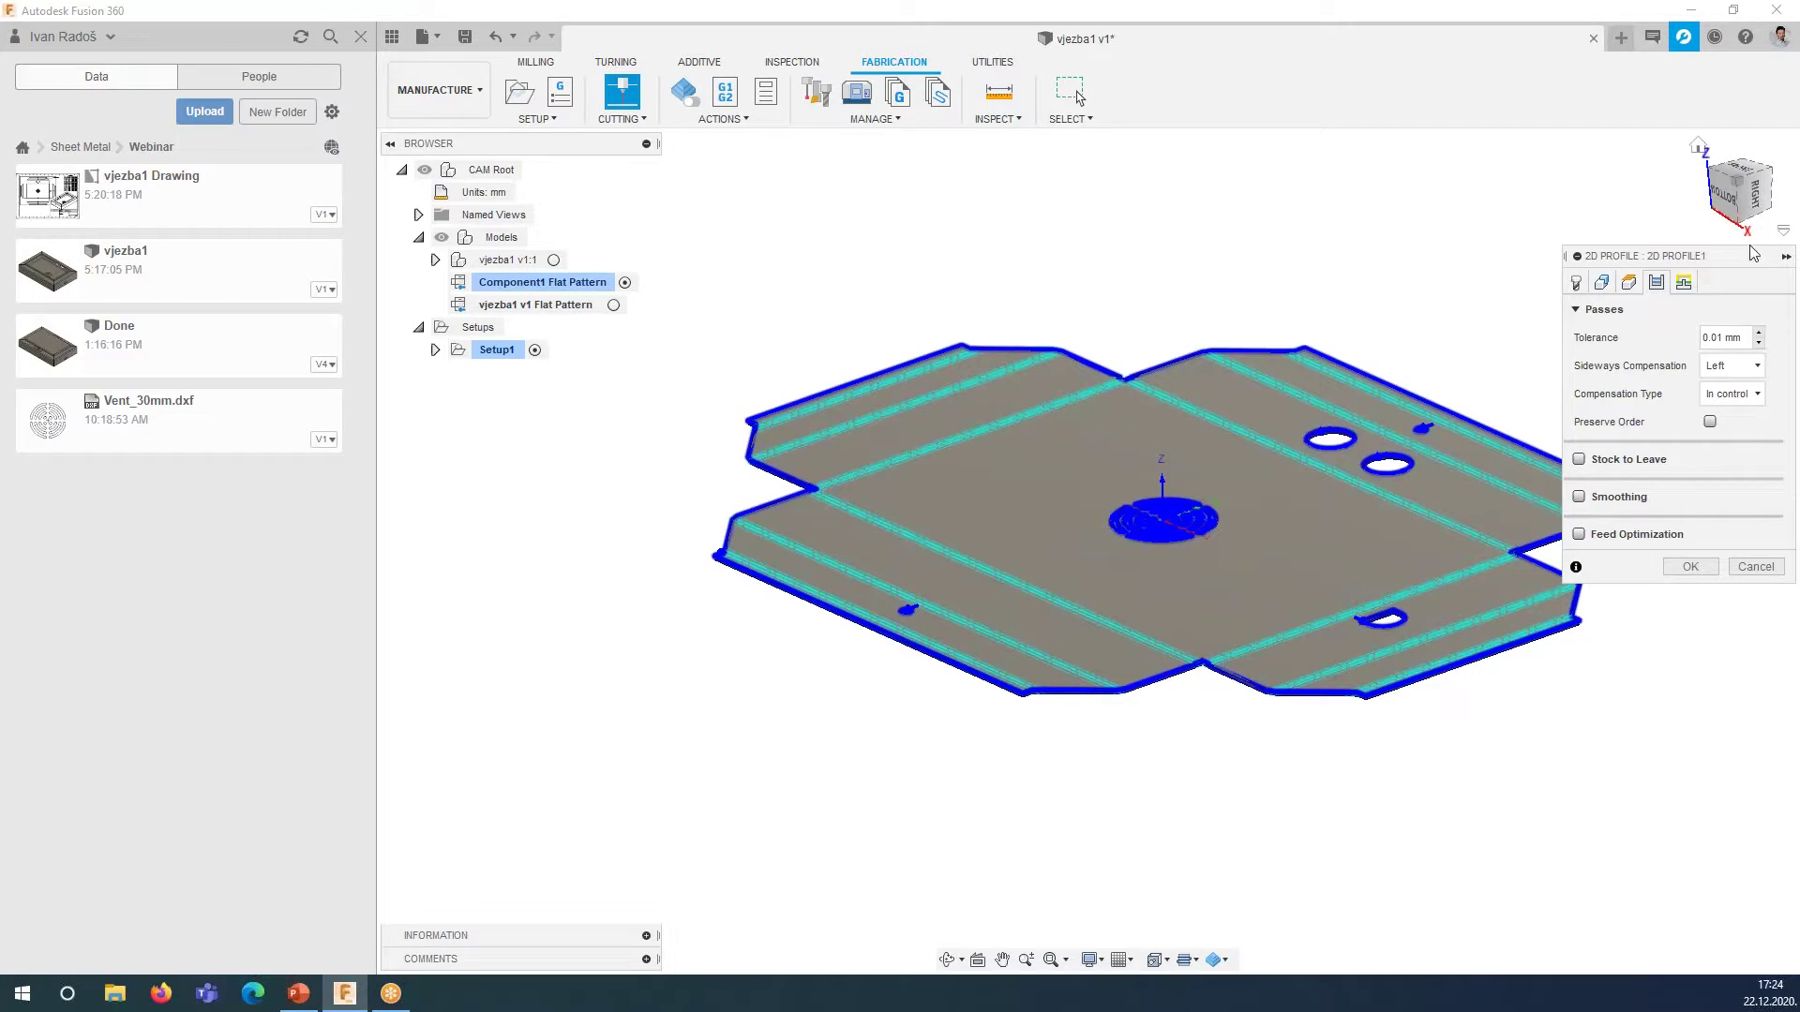
pyautogui.click(1684, 282)
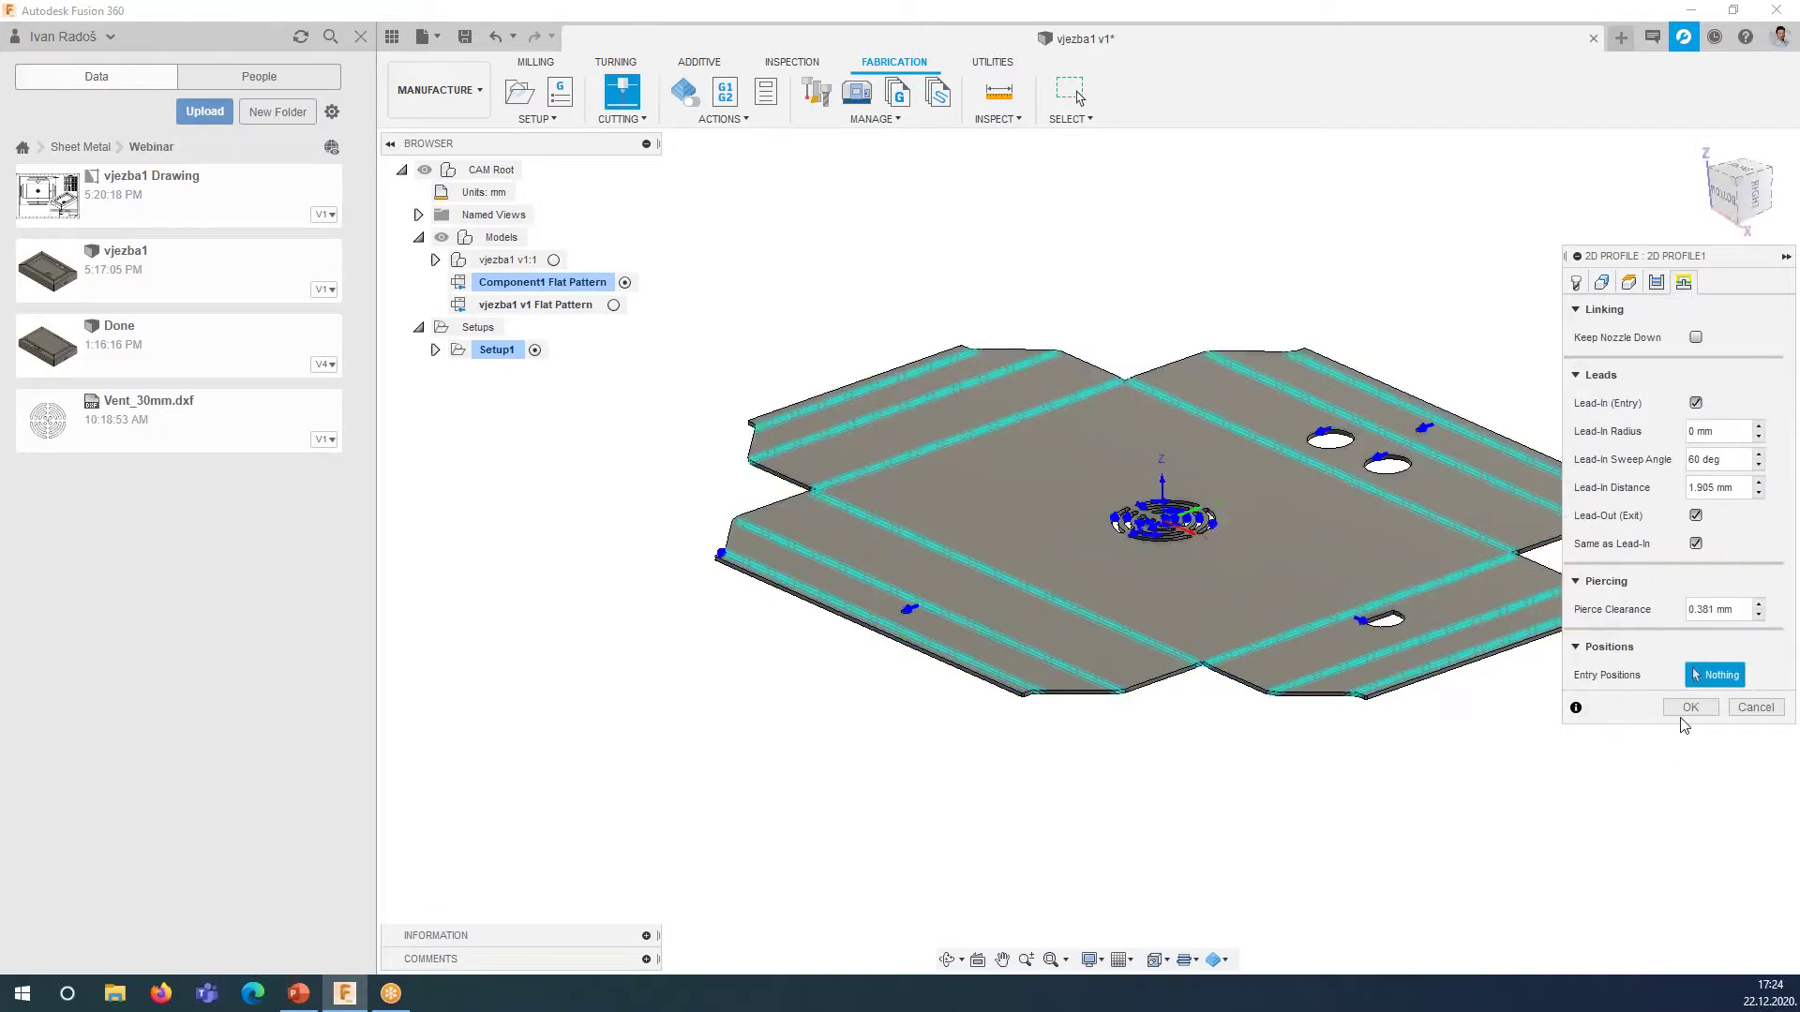
pyautogui.click(1628, 282)
pyautogui.click(1727, 192)
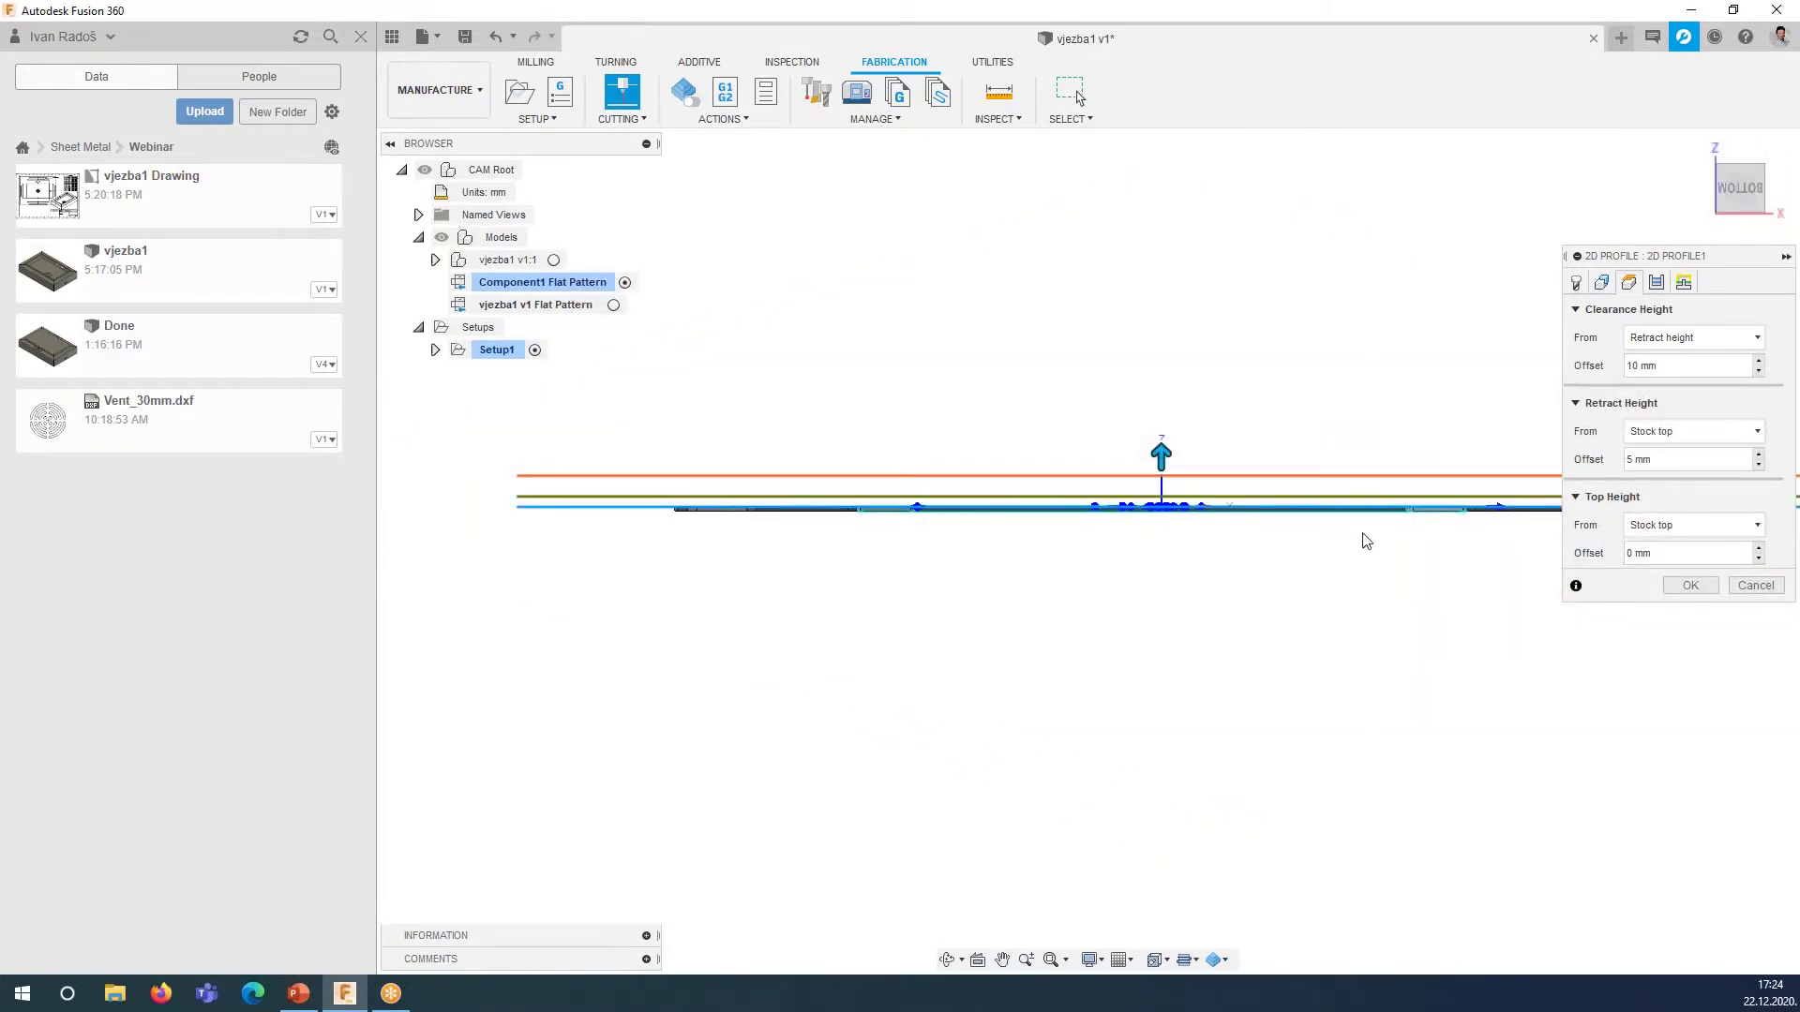
pyautogui.click(1693, 586)
pyautogui.moveTo(1197, 366); pyautogui.dragTo(1172, 310, button='middle')
pyautogui.click(1069, 91)
pyautogui.scroll(4, 1077, 309)
pyautogui.scroll(-2, 1087, 338)
# - Clear the toolpath preview, then start and play the 2D Profile1 laser toolpath simulation
pyautogui.scroll(-2, 1050, 422)
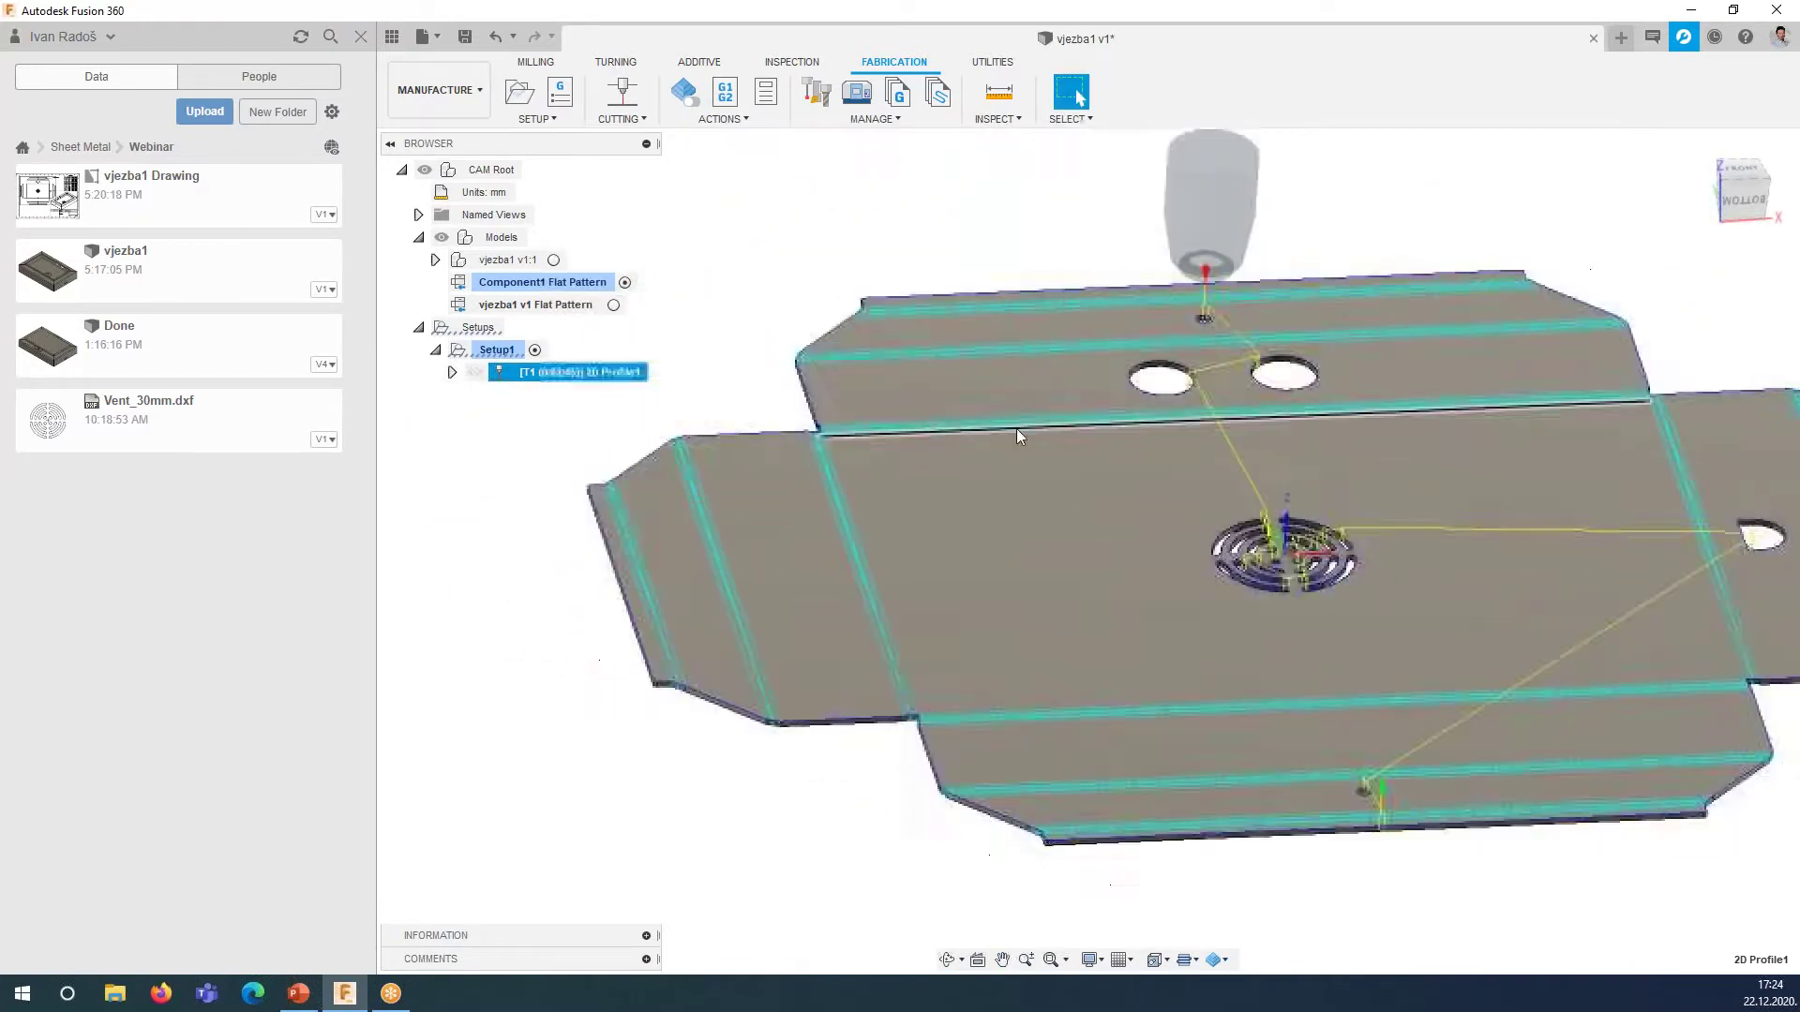
pyautogui.scroll(-2, 966, 421)
pyautogui.scroll(-2, 952, 389)
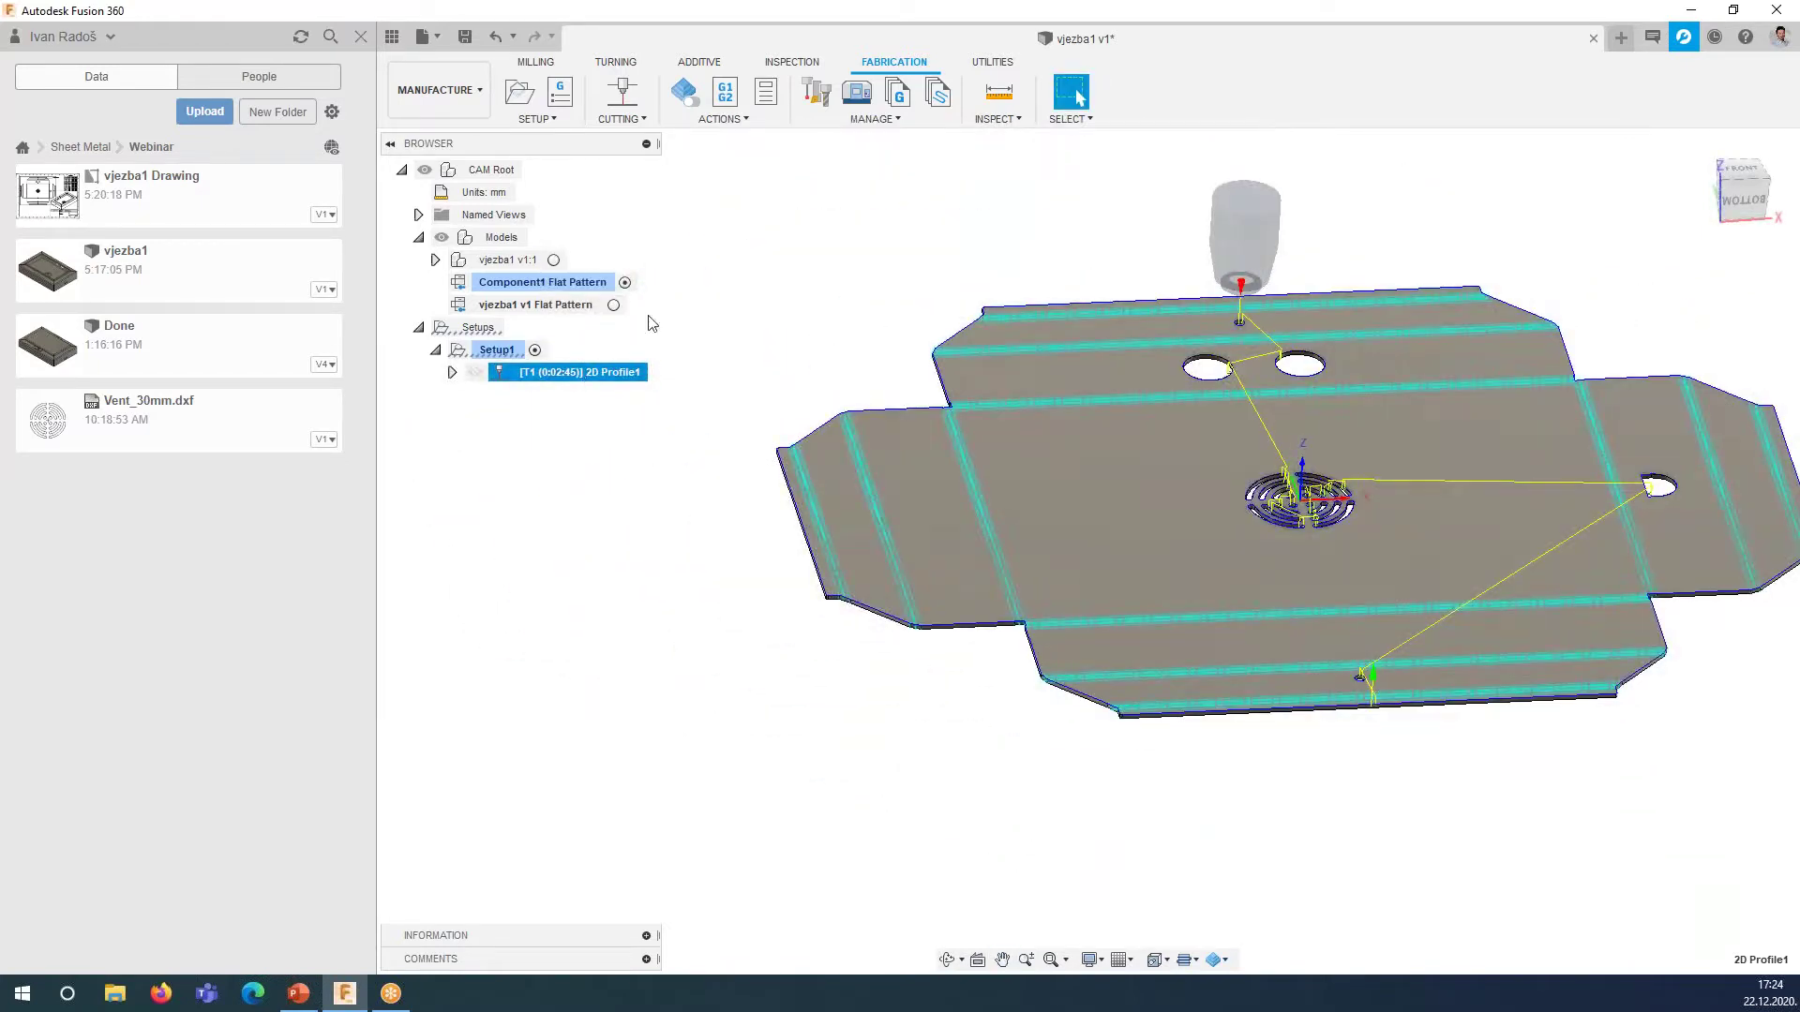
pyautogui.click(782, 269)
pyautogui.click(724, 119)
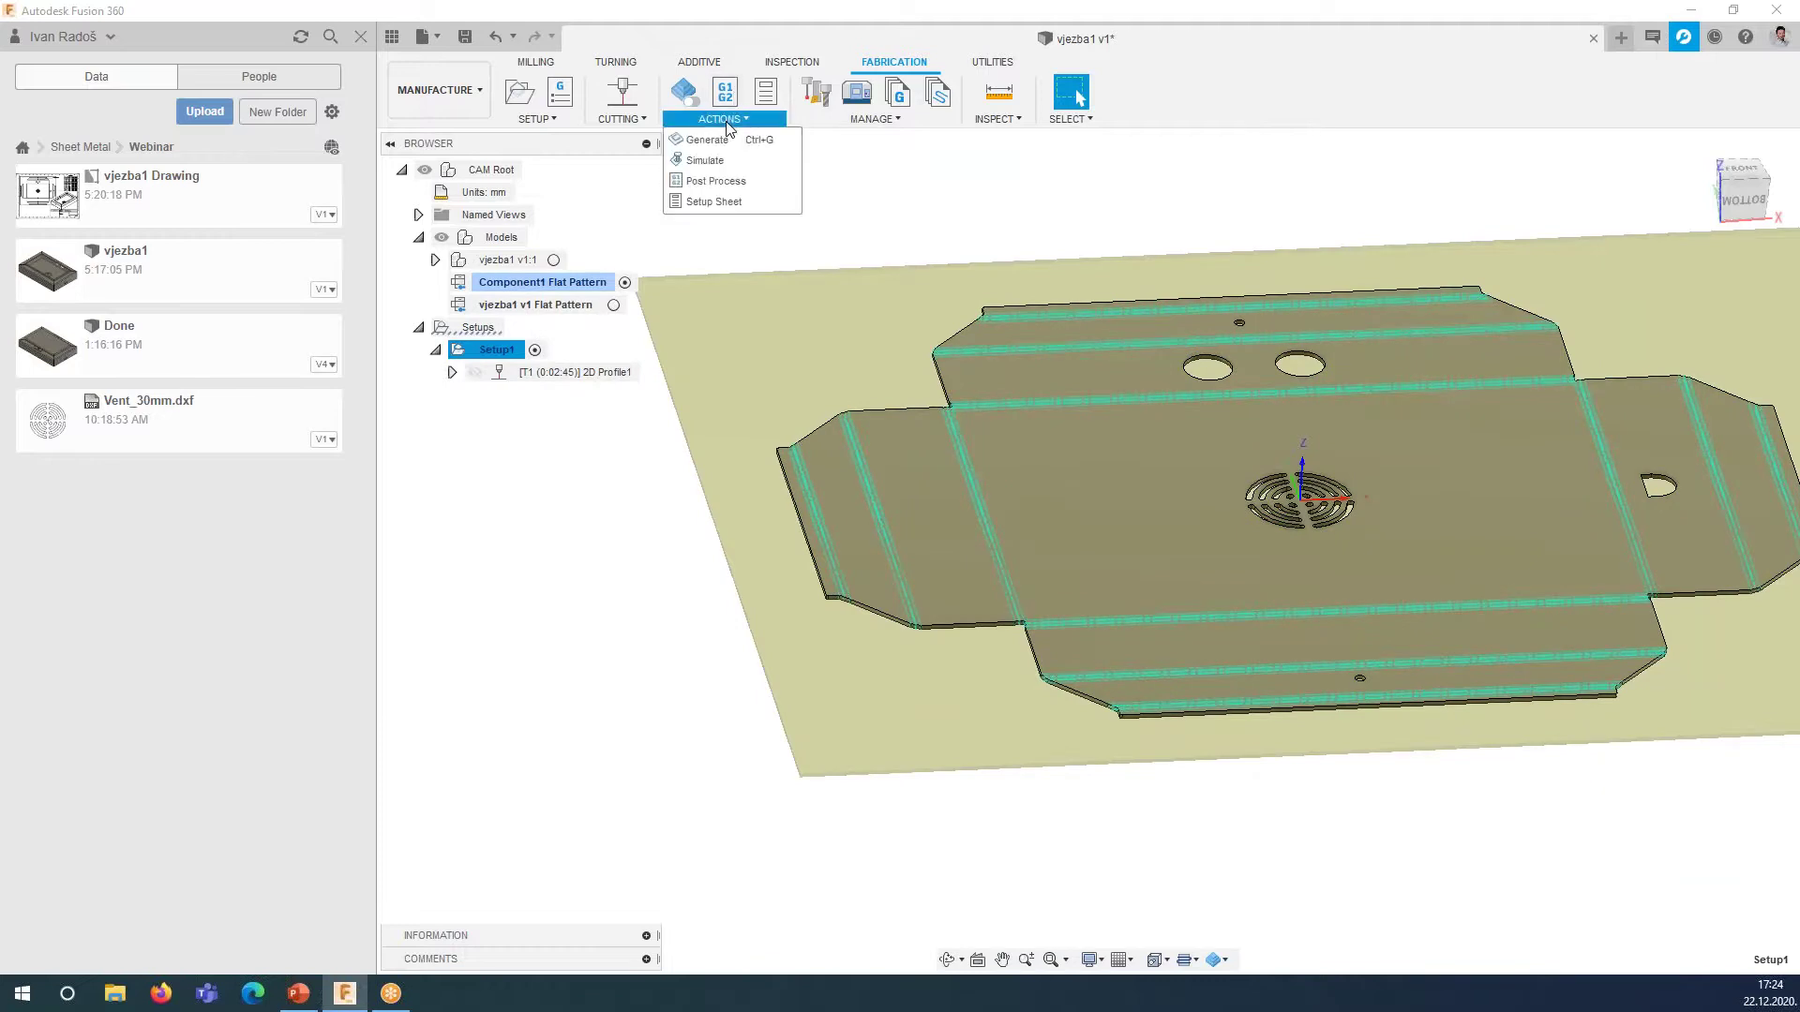
pyautogui.click(705, 138)
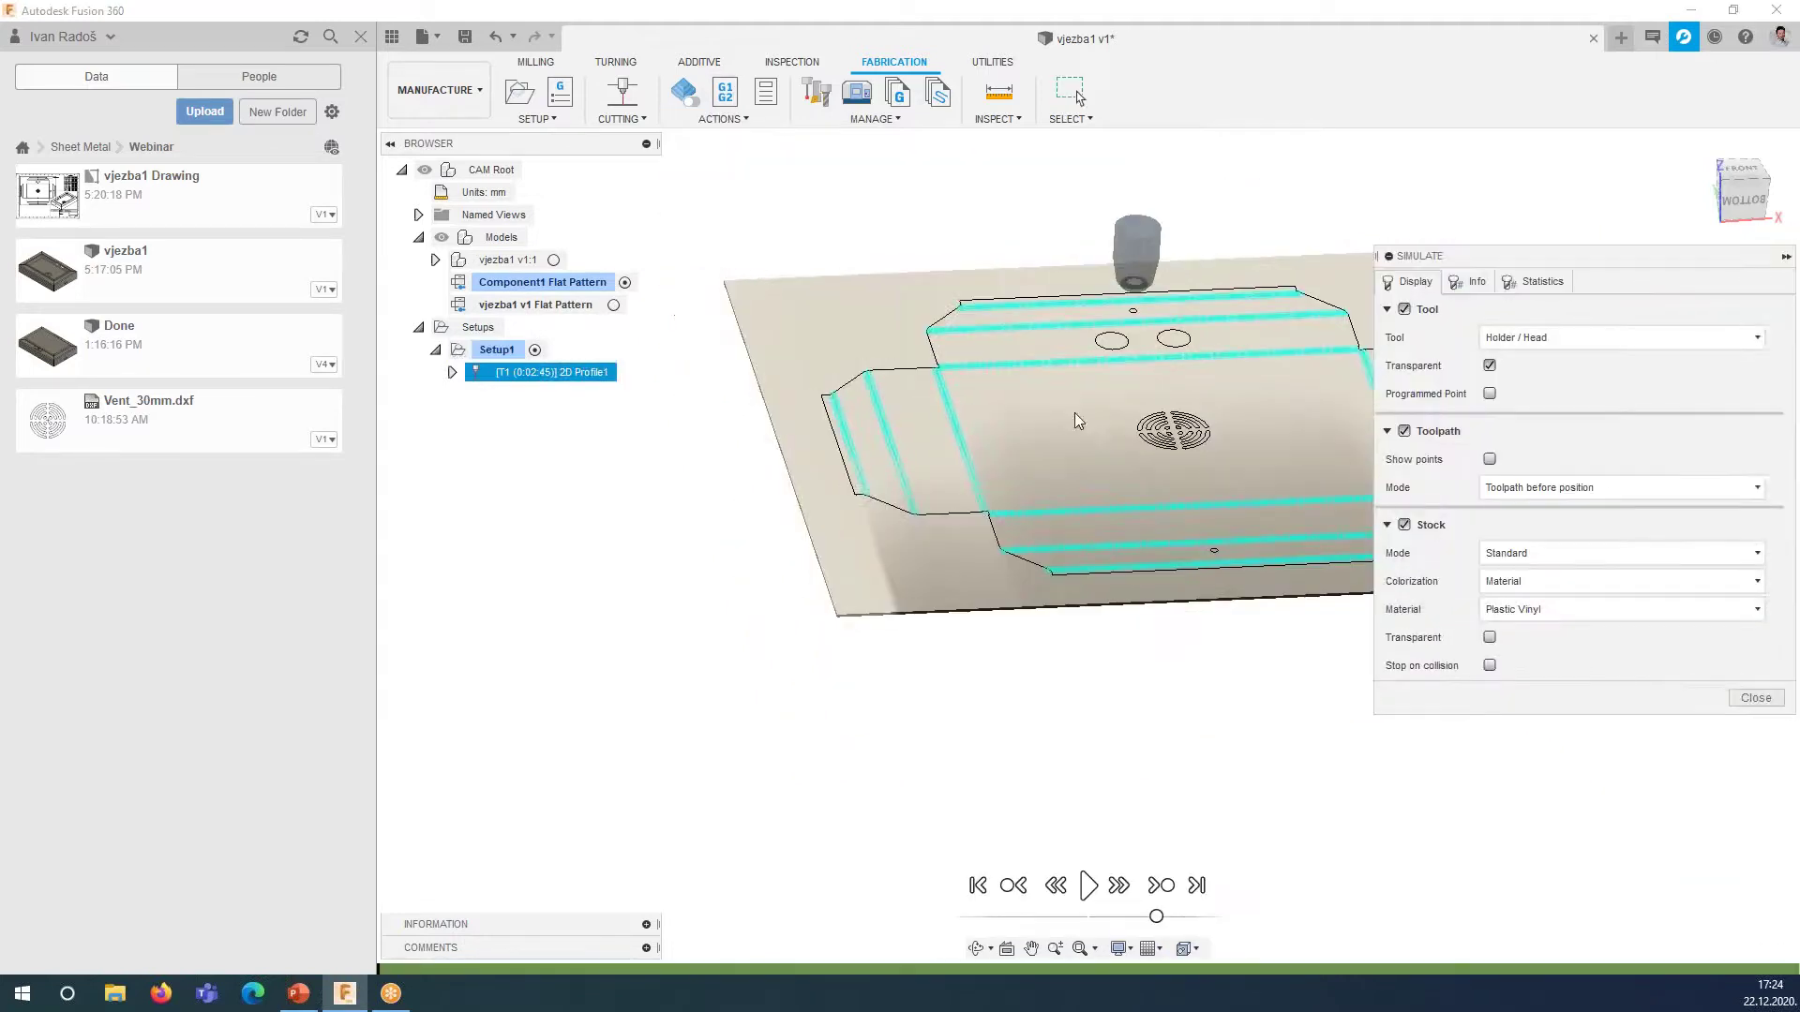
pyautogui.click(1088, 886)
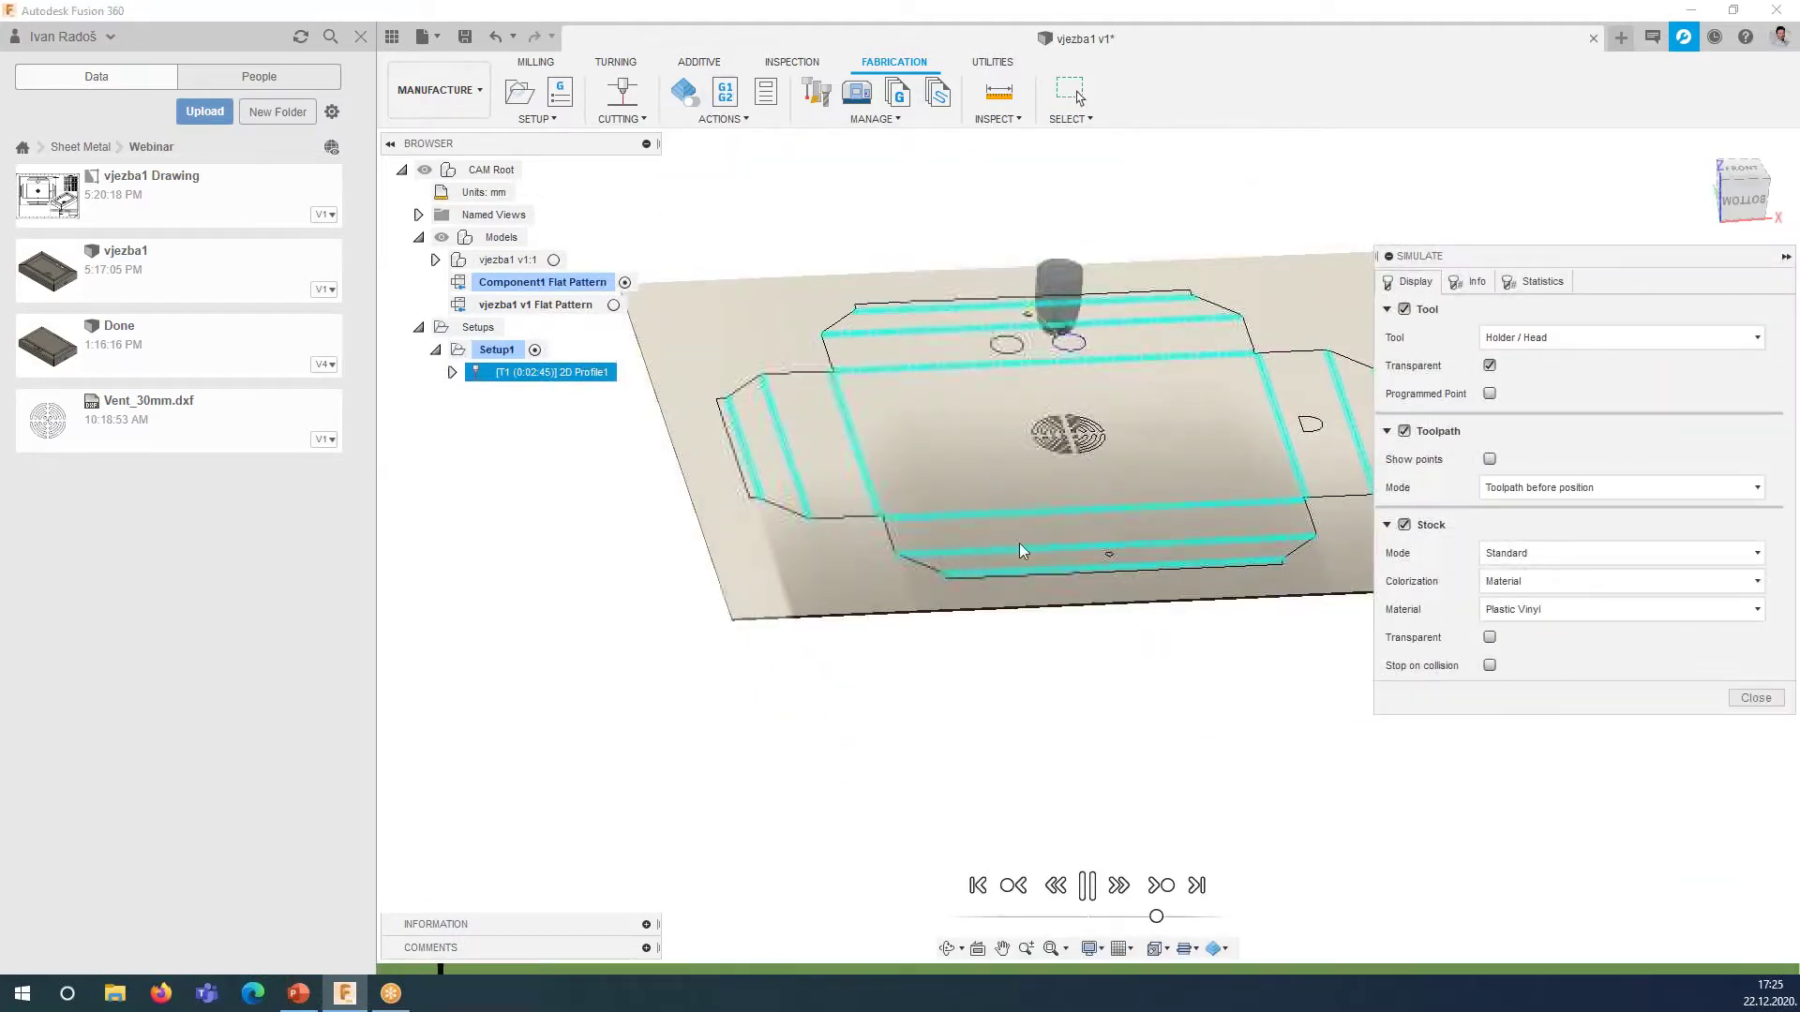
# - Follow the cutting head across the plate, then end the simulation and fit the part and stock in view
pyautogui.scroll(2, 1049, 325)
pyautogui.scroll(3, 1028, 334)
pyautogui.scroll(2, 1097, 590)
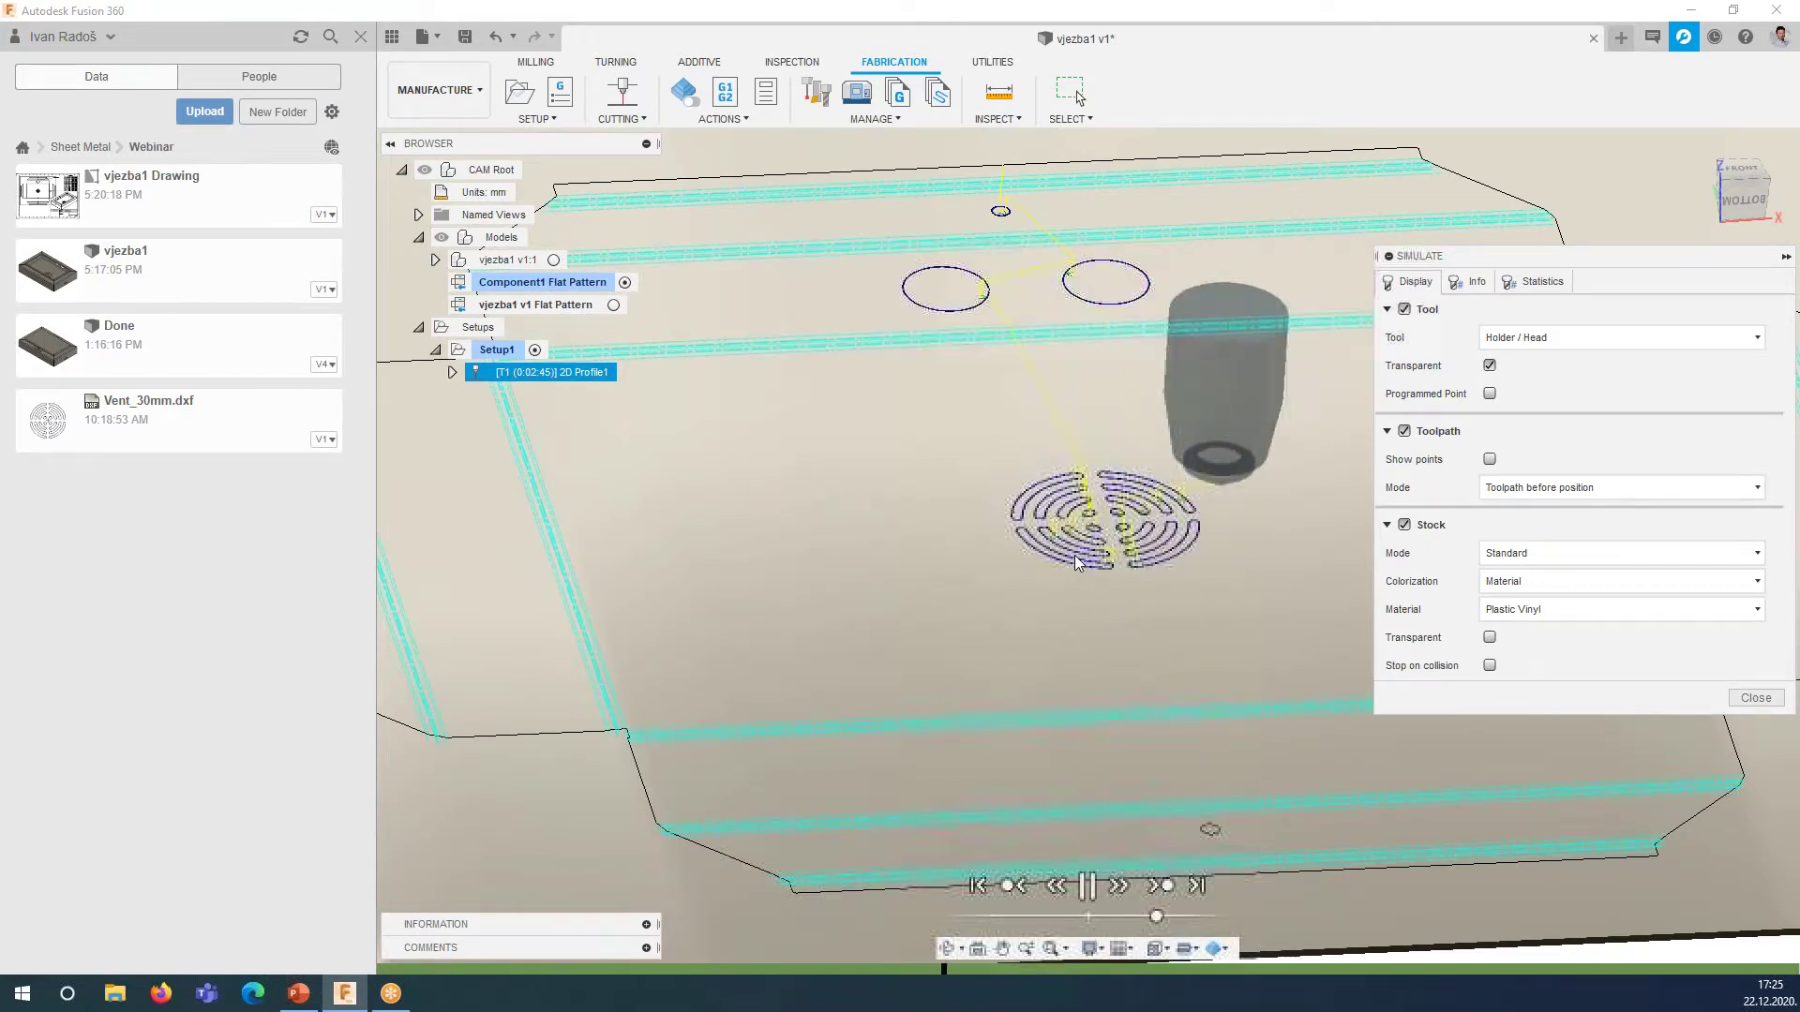
pyautogui.scroll(-3, 1078, 694)
pyautogui.moveTo(1115, 698); pyautogui.dragTo(514, 582, button='middle')
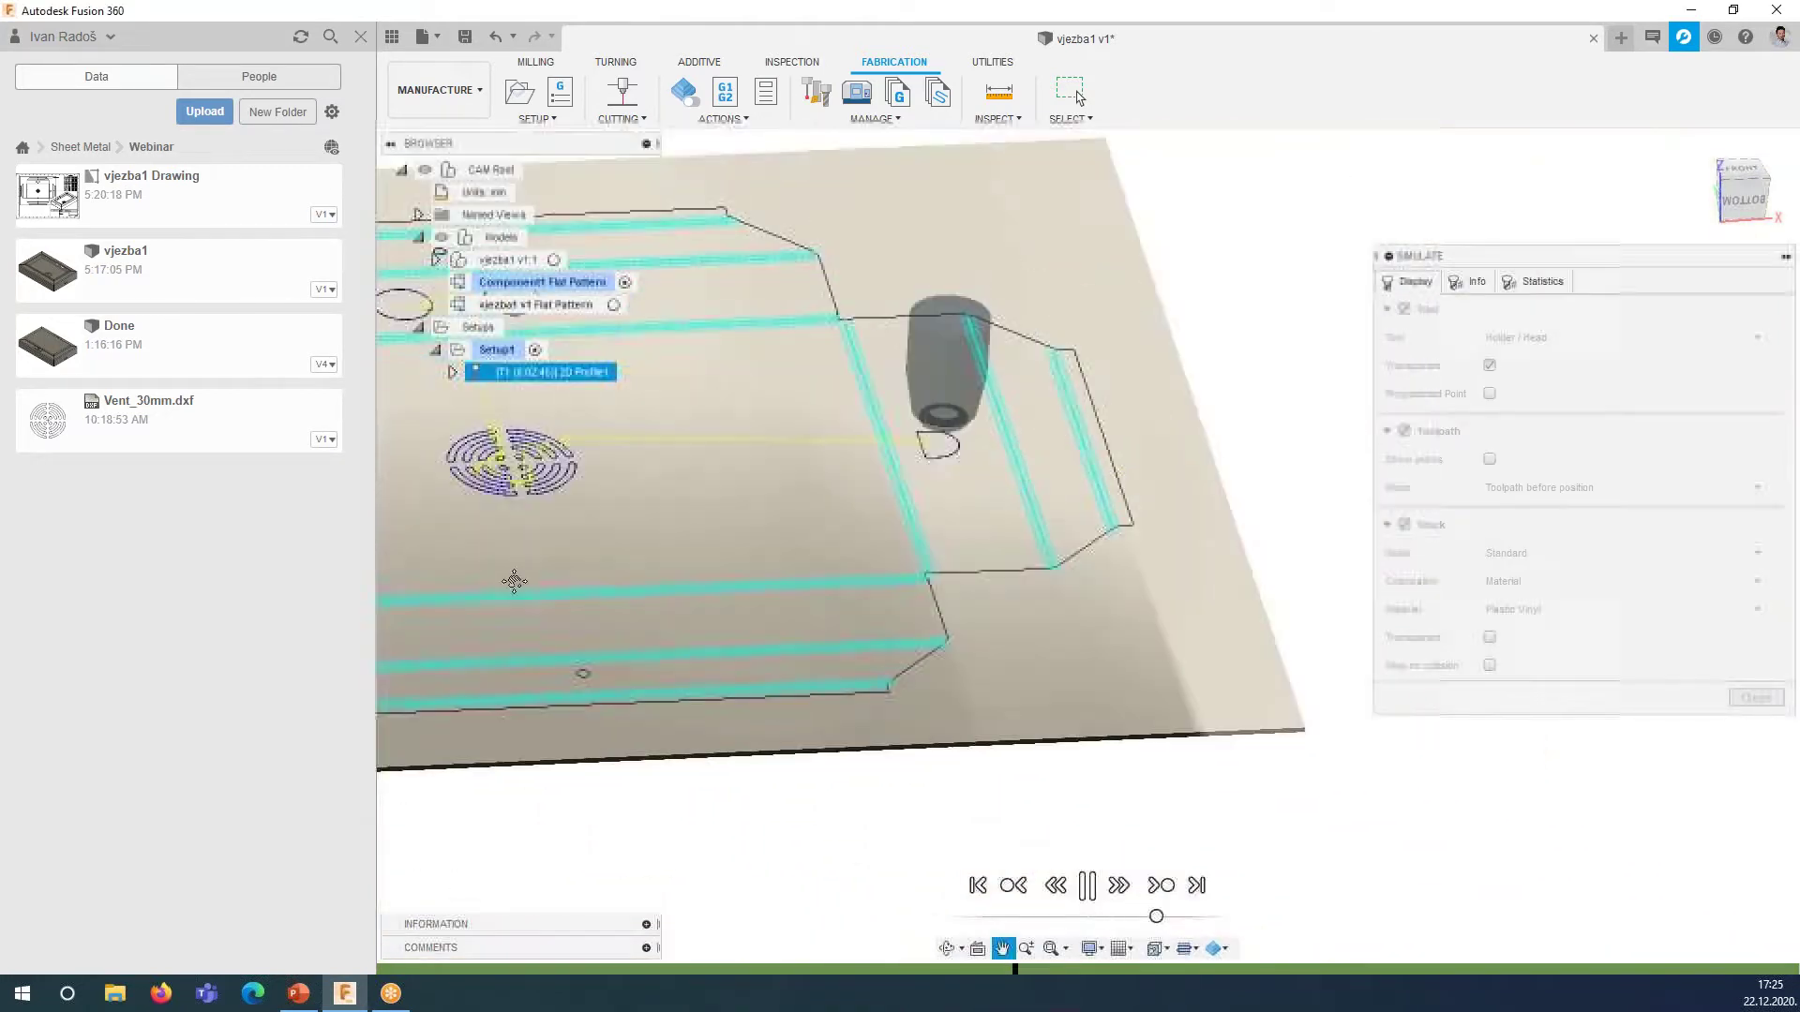
pyautogui.moveTo(726, 549); pyautogui.dragTo(921, 490, button='middle')
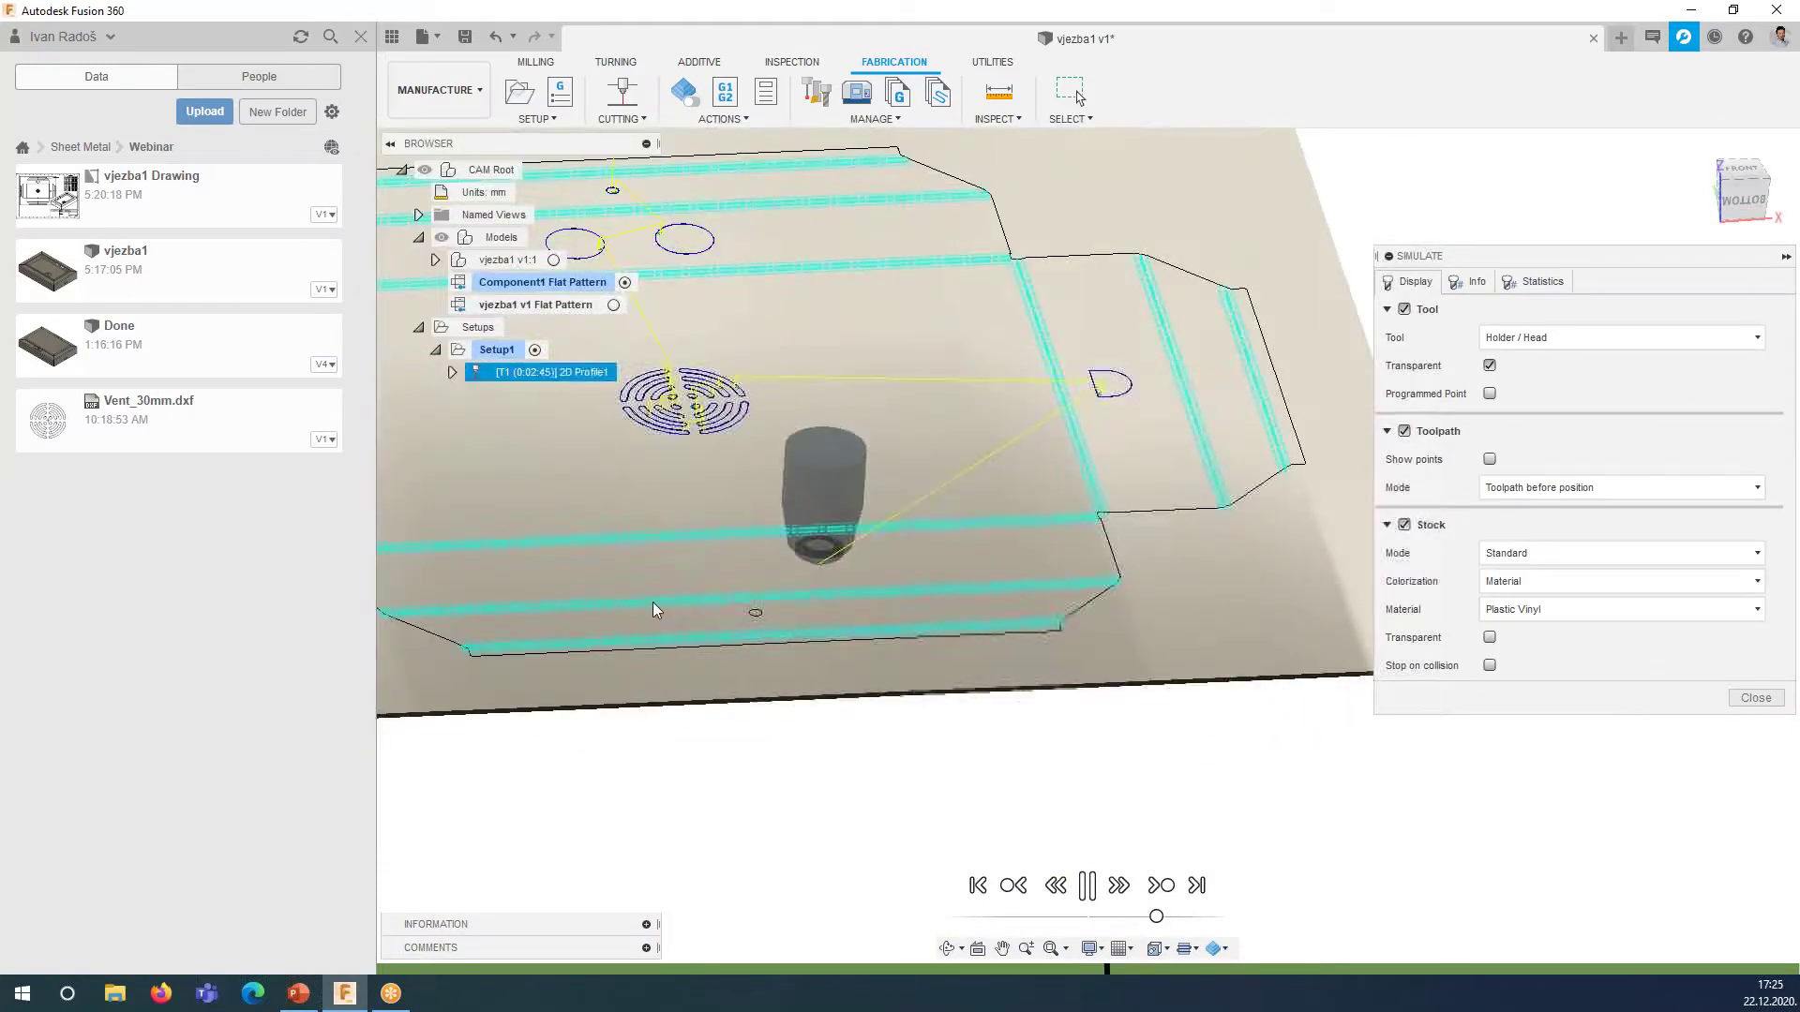
pyautogui.scroll(-2, 534, 603)
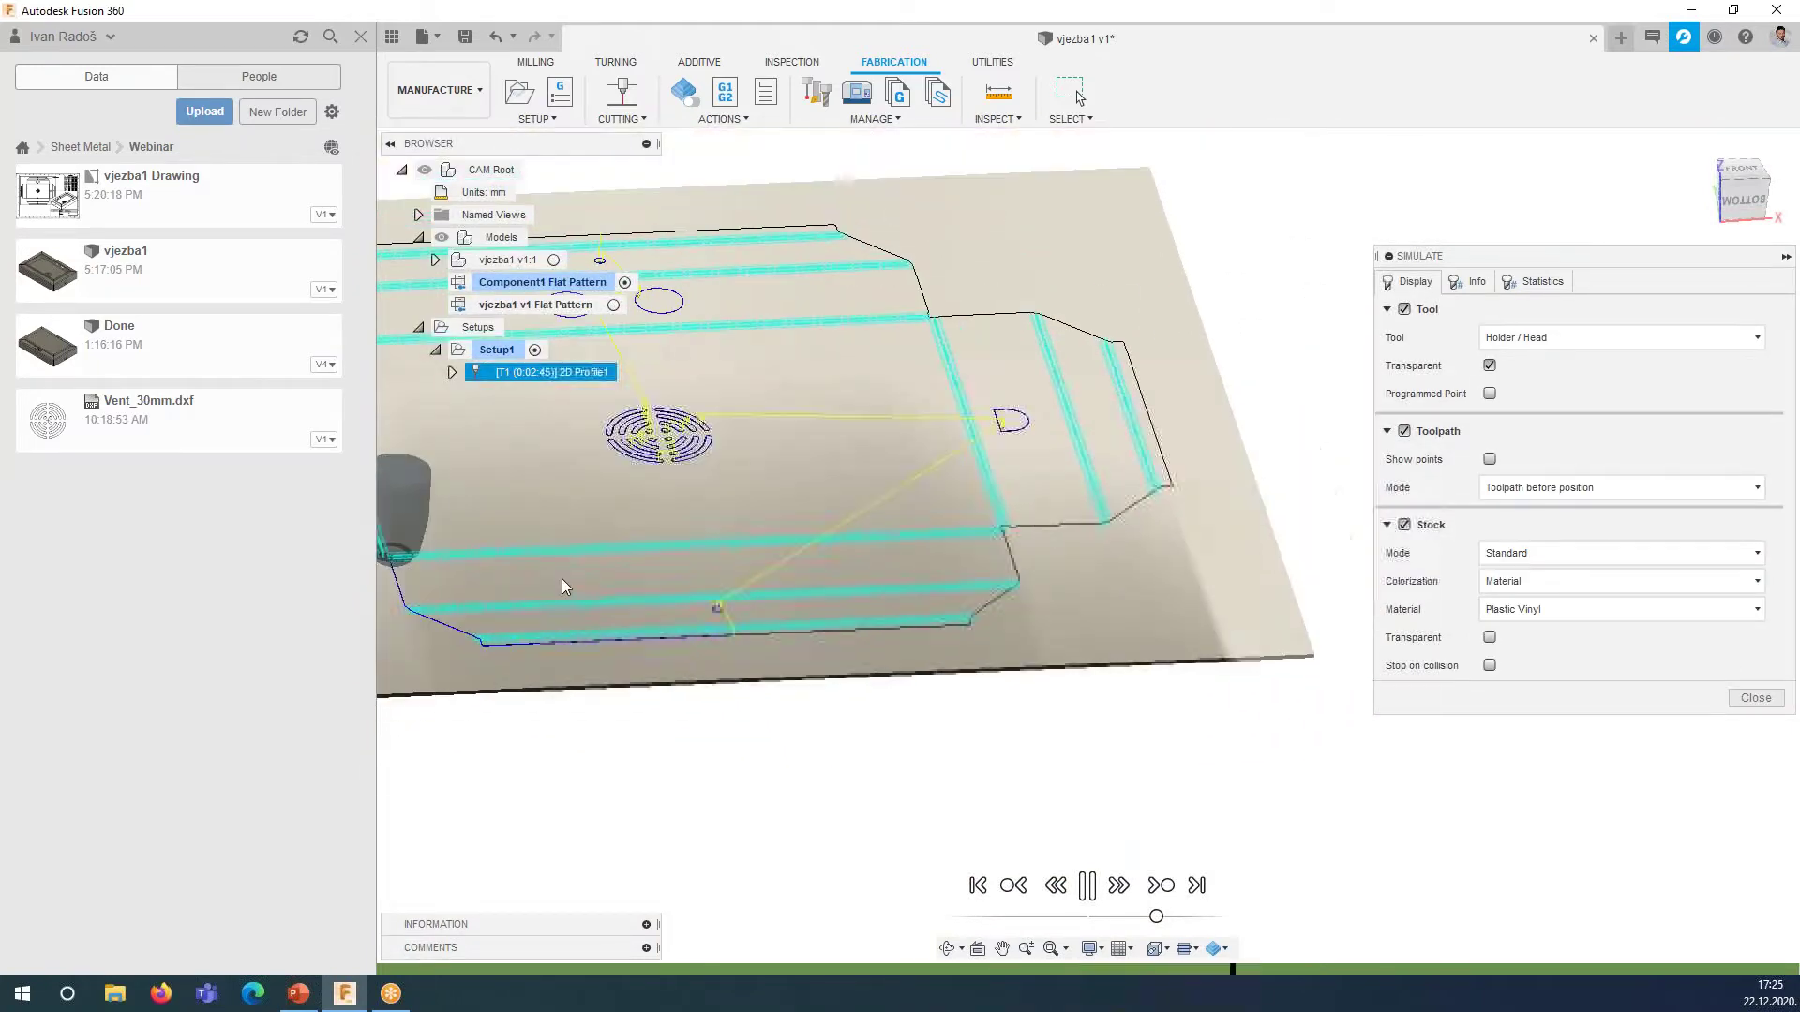
pyautogui.moveTo(562, 582); pyautogui.dragTo(791, 643, button='middle')
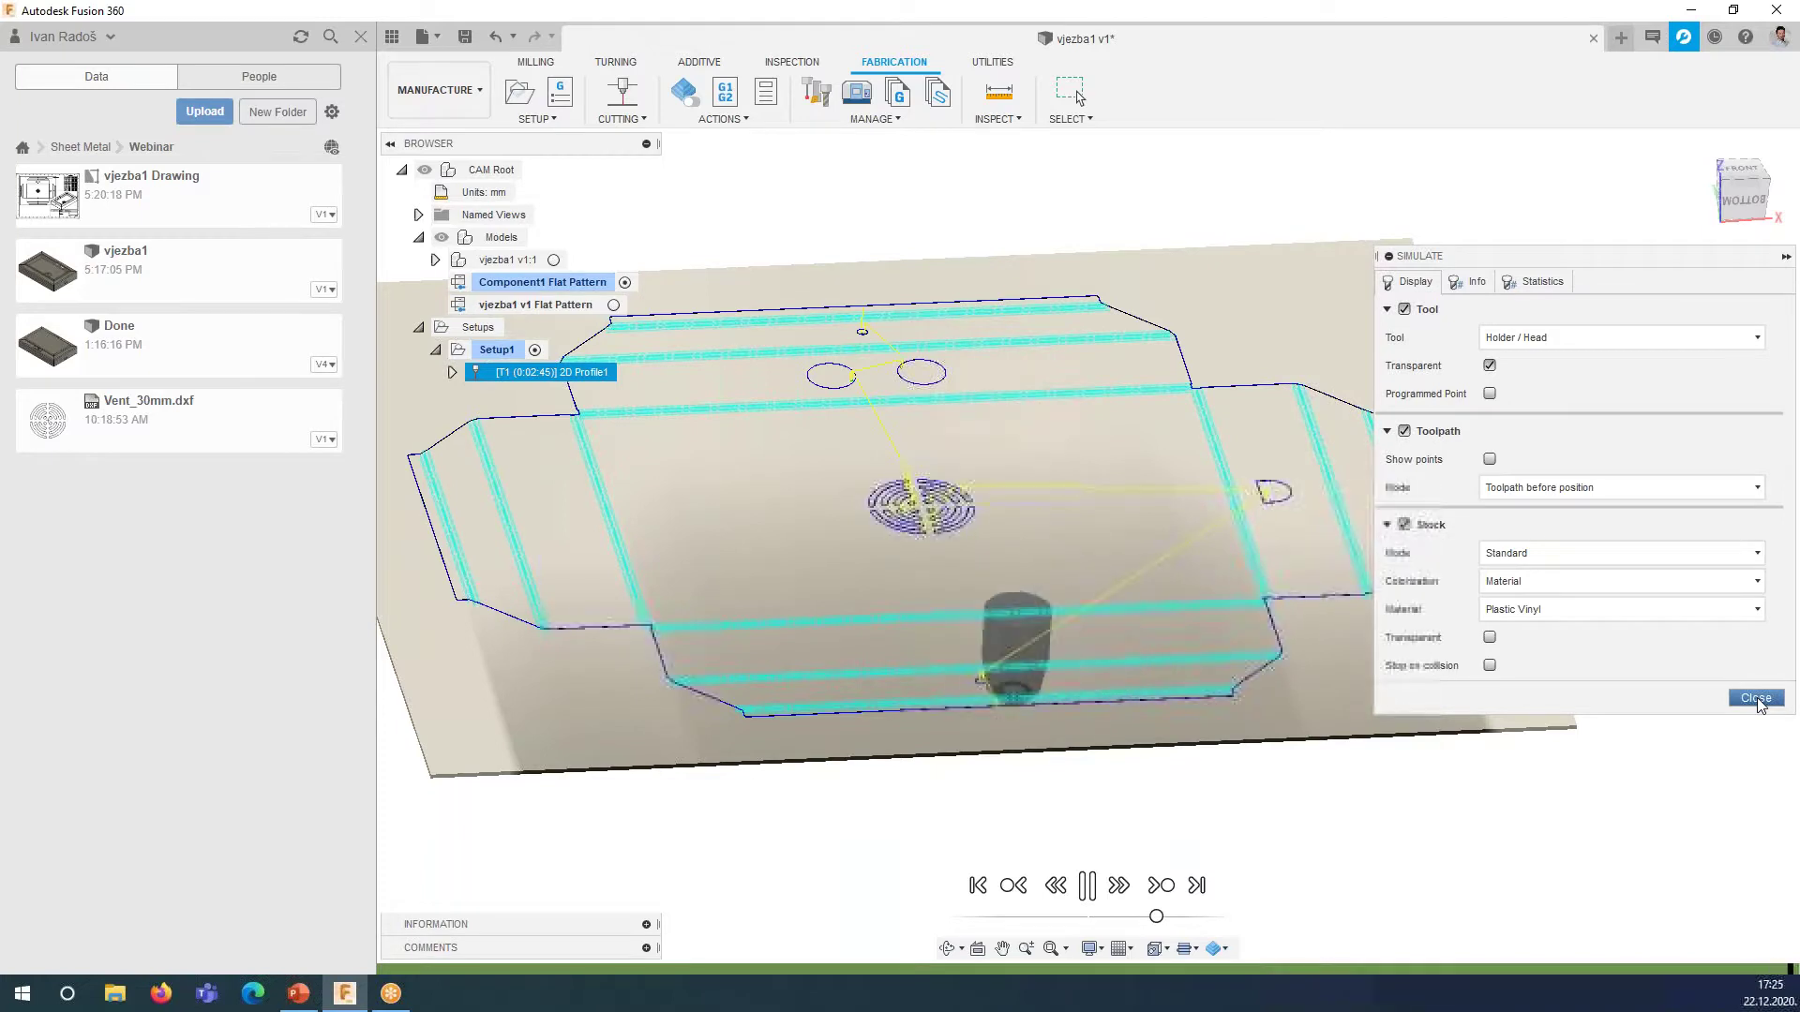
pyautogui.click(1756, 699)
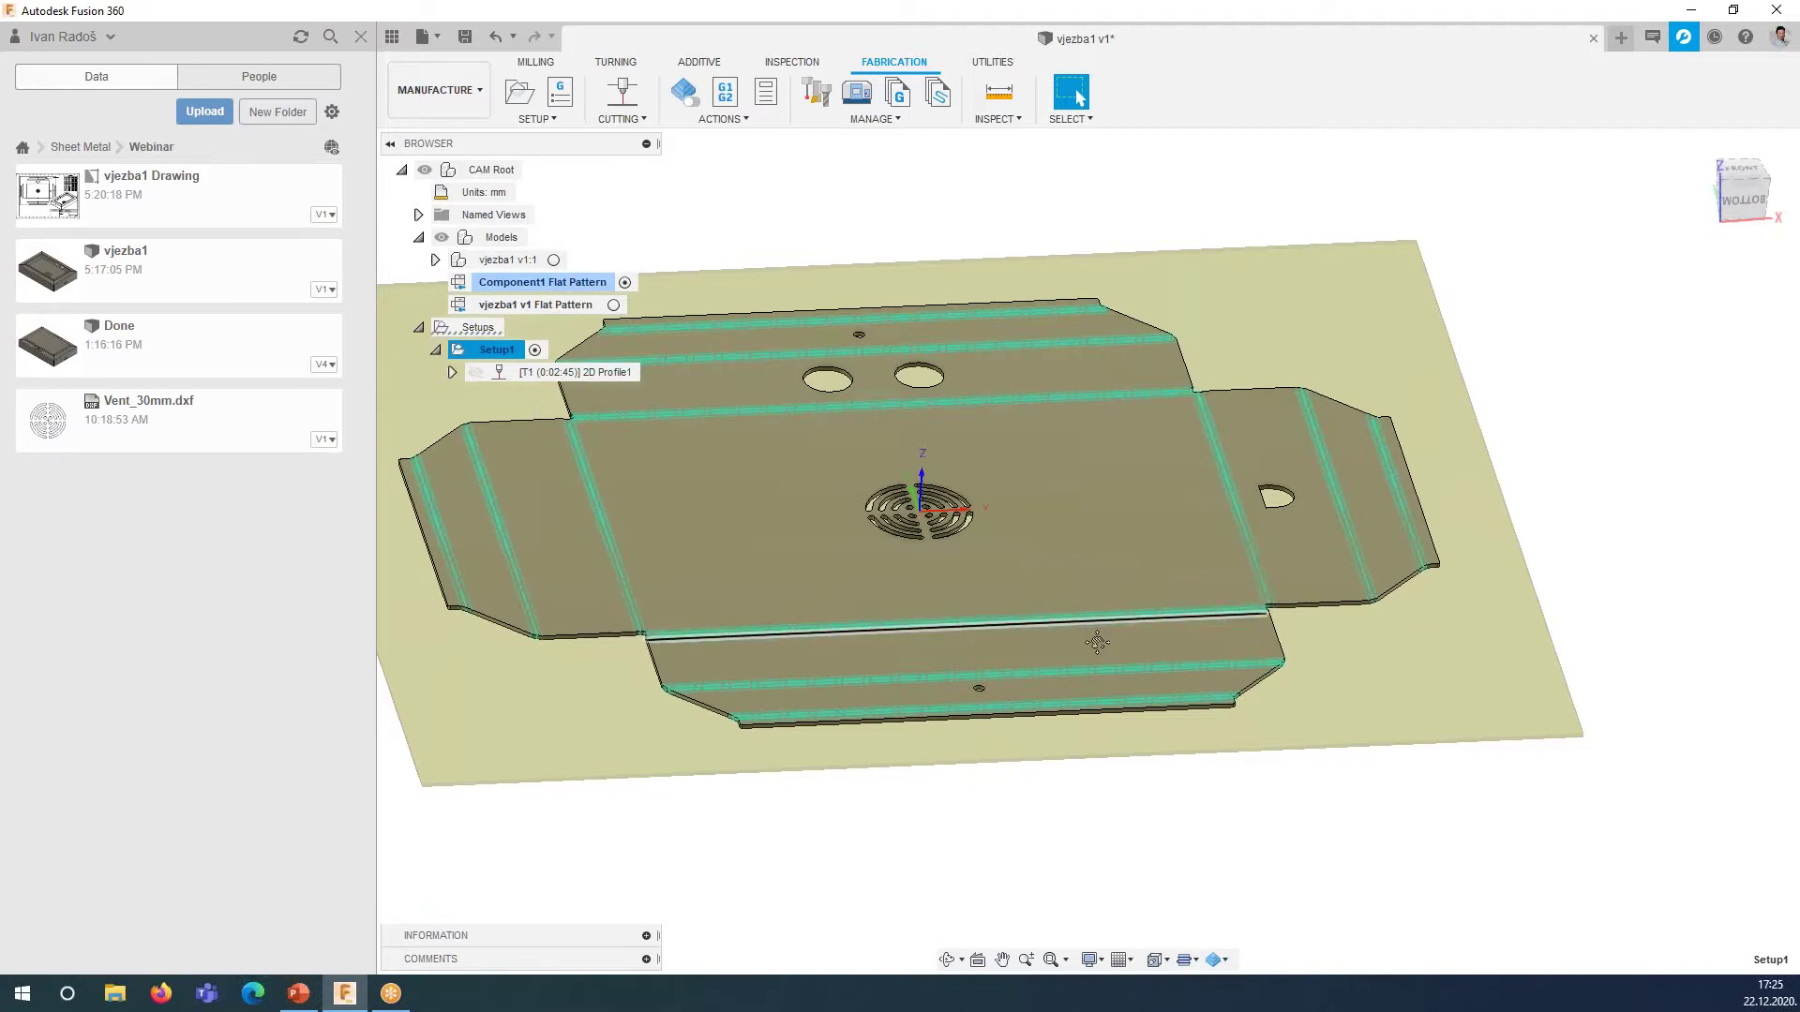
pyautogui.moveTo(1088, 635); pyautogui.dragTo(1365, 641, button='middle')
pyautogui.press('F6')
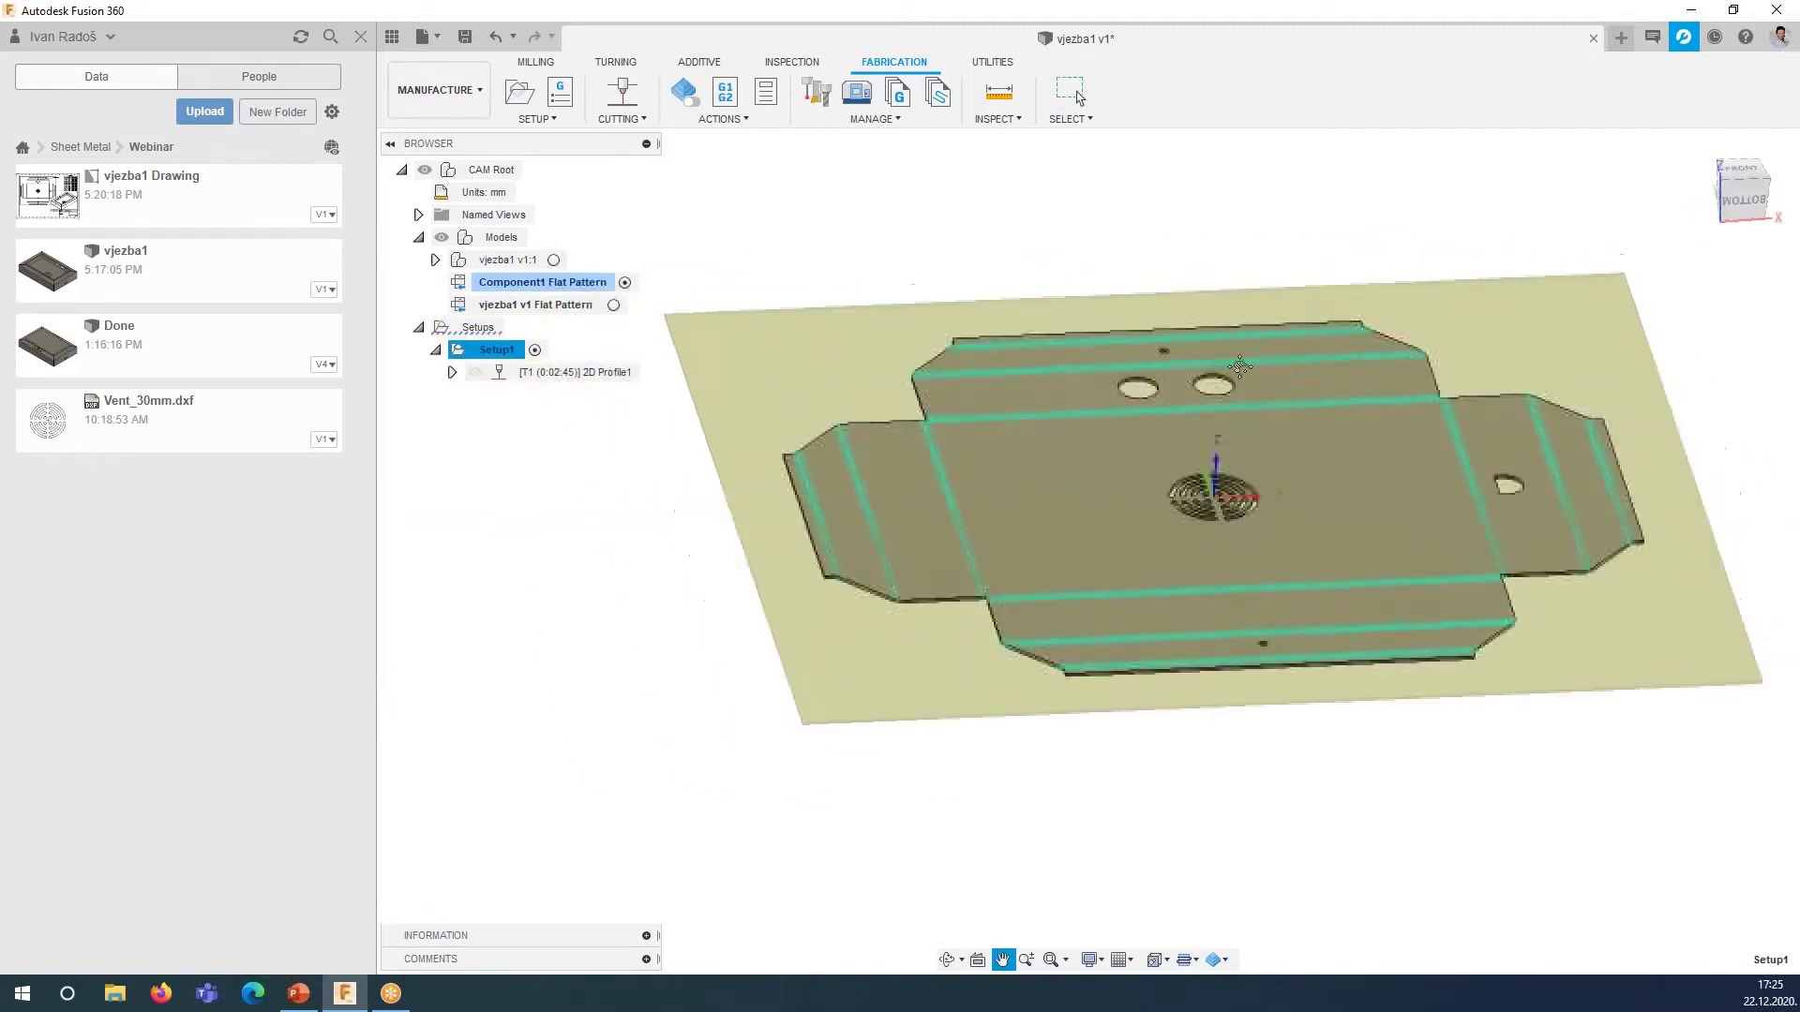
# - Open Post Process, confirm program 1001 and comment 'prvi primjer', then go to the post library
pyautogui.click(725, 92)
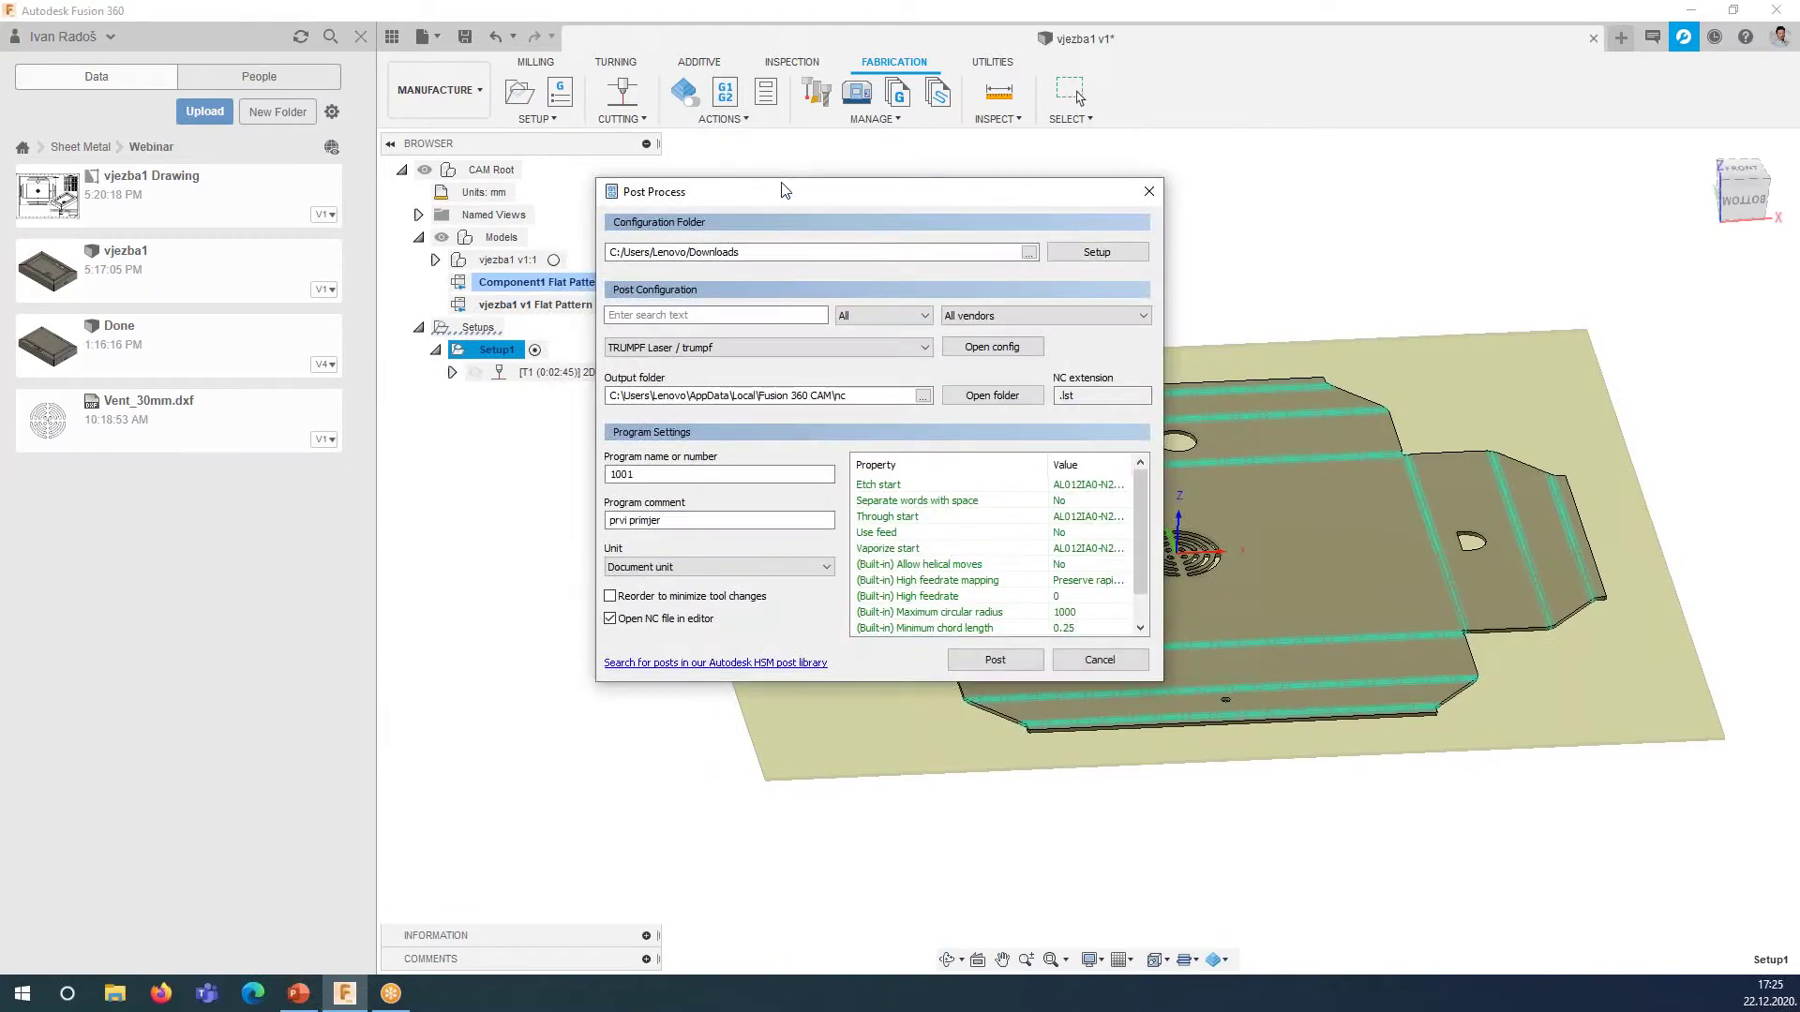
pyautogui.moveTo(832, 192); pyautogui.dragTo(1341, 224)
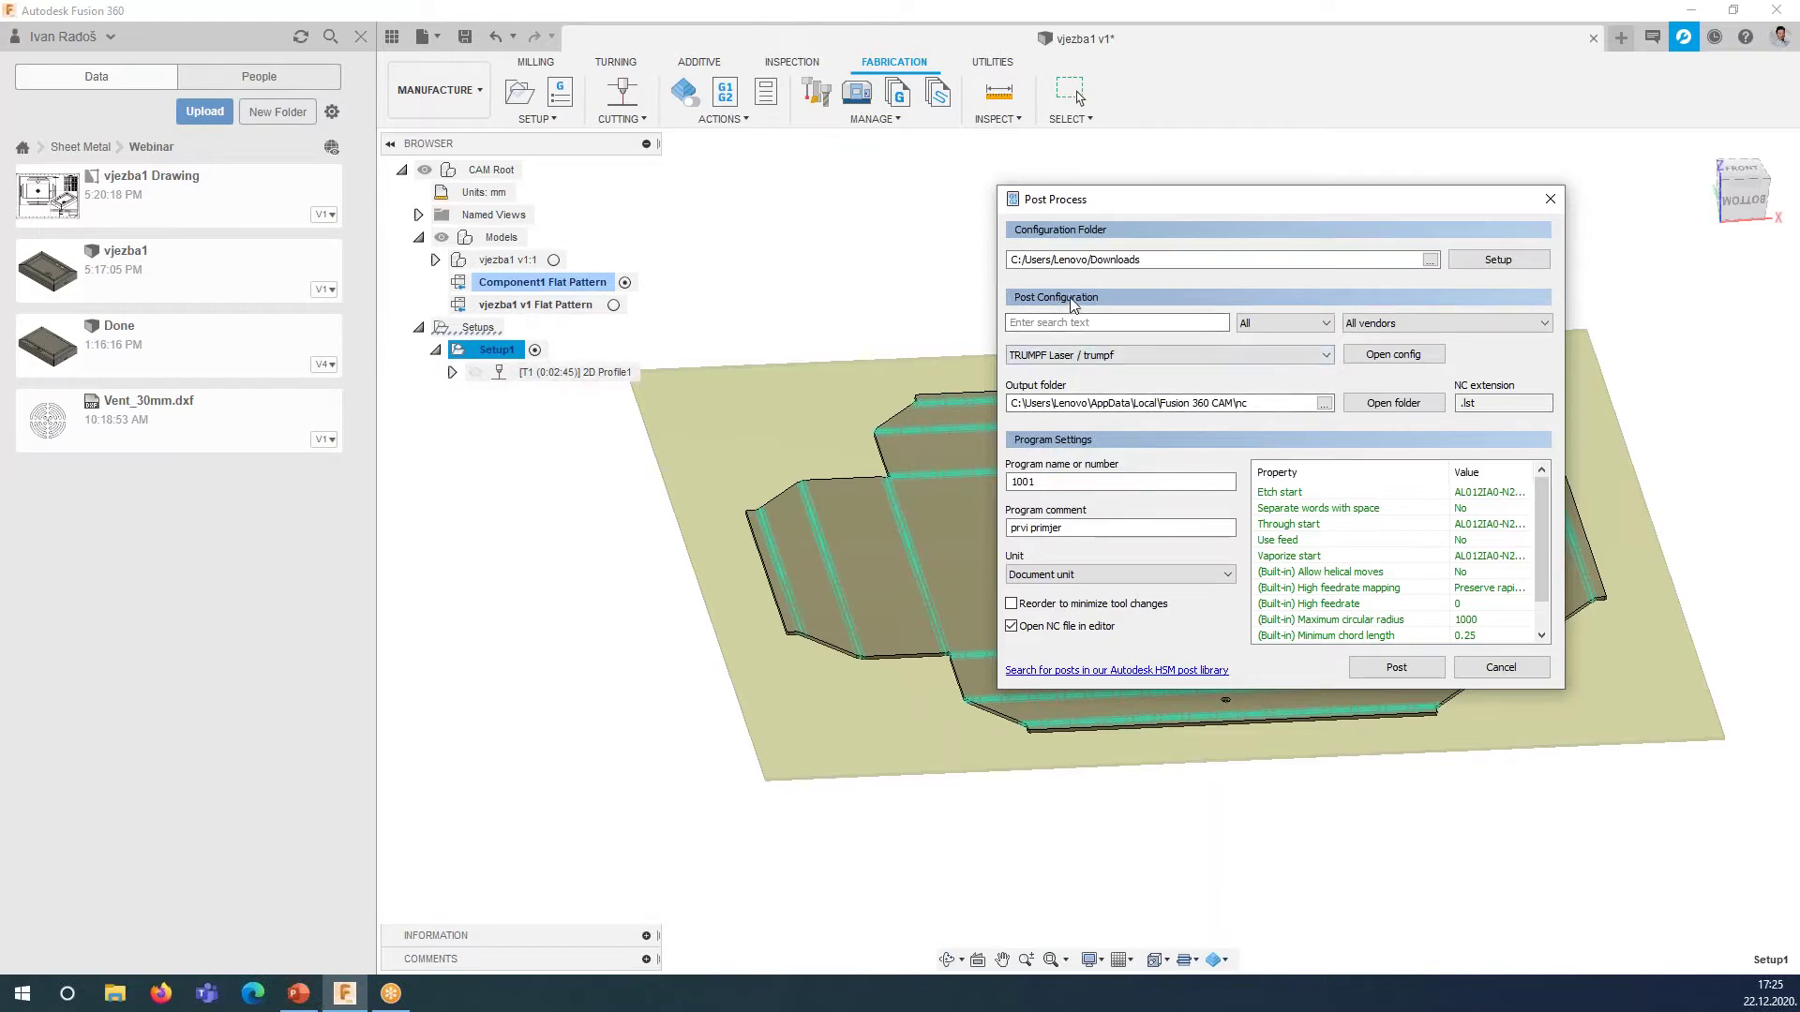
pyautogui.click(1099, 479)
pyautogui.click(1125, 526)
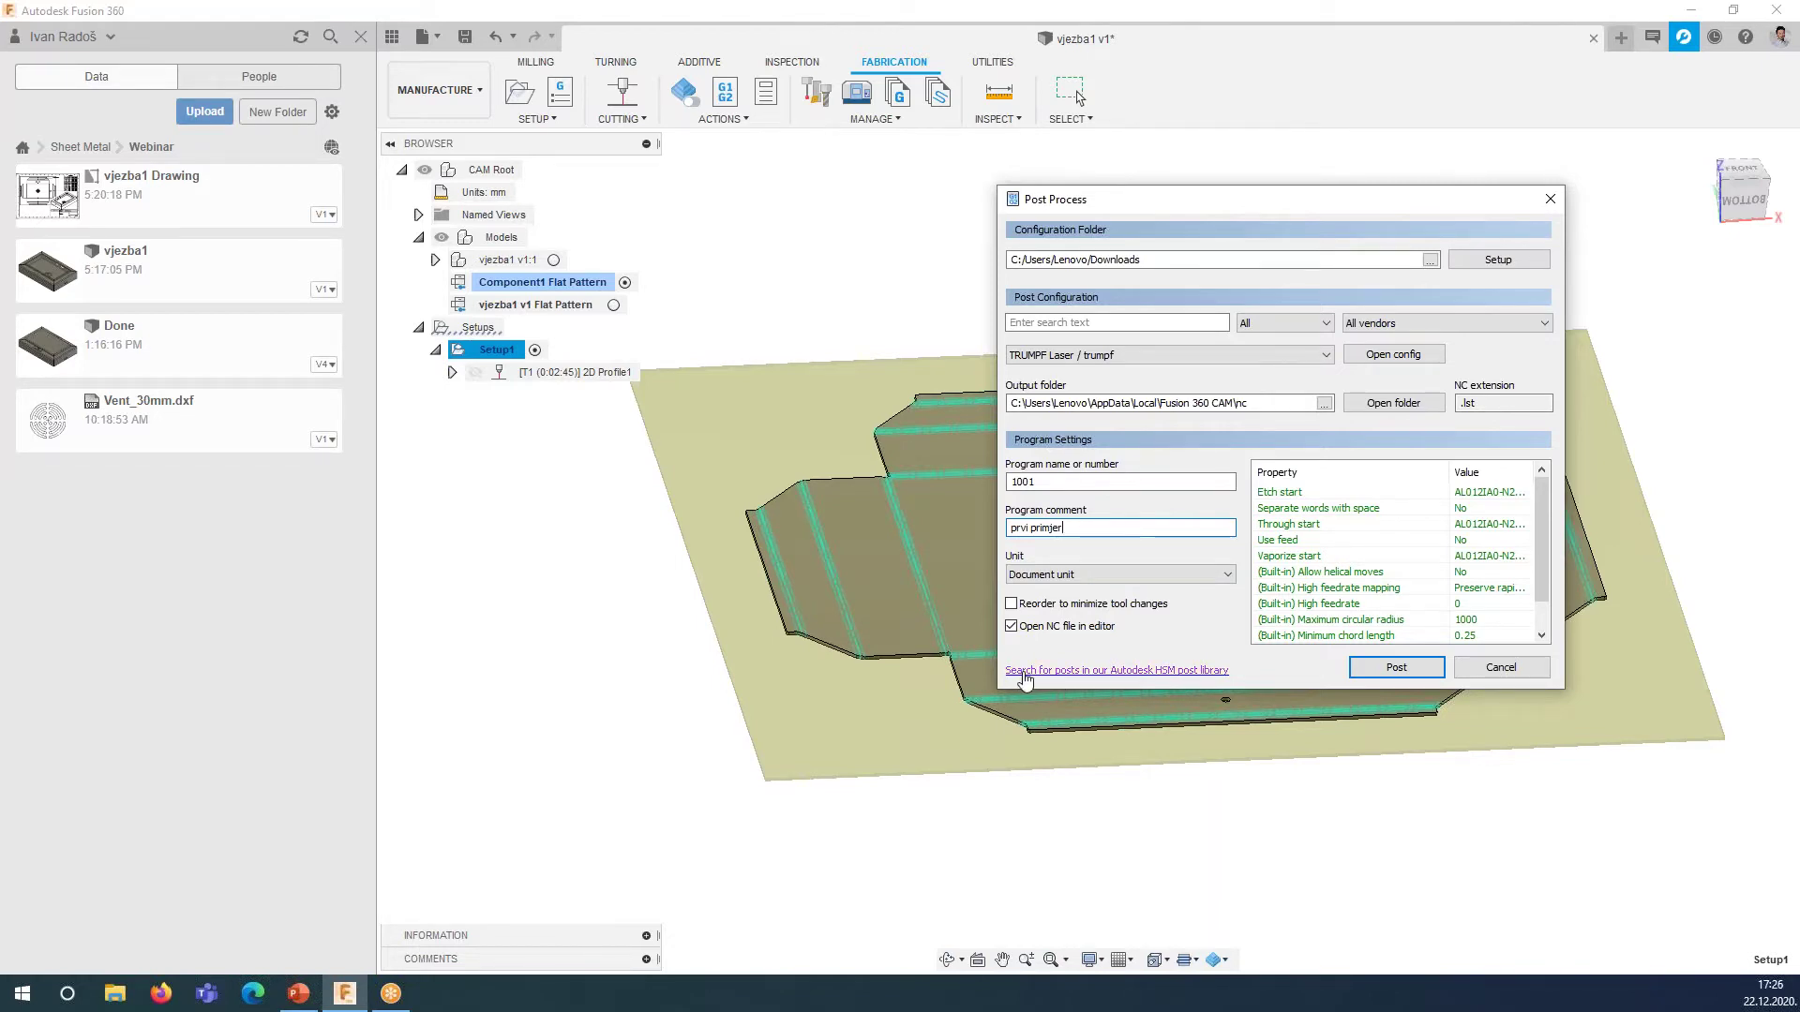
pyautogui.click(1025, 671)
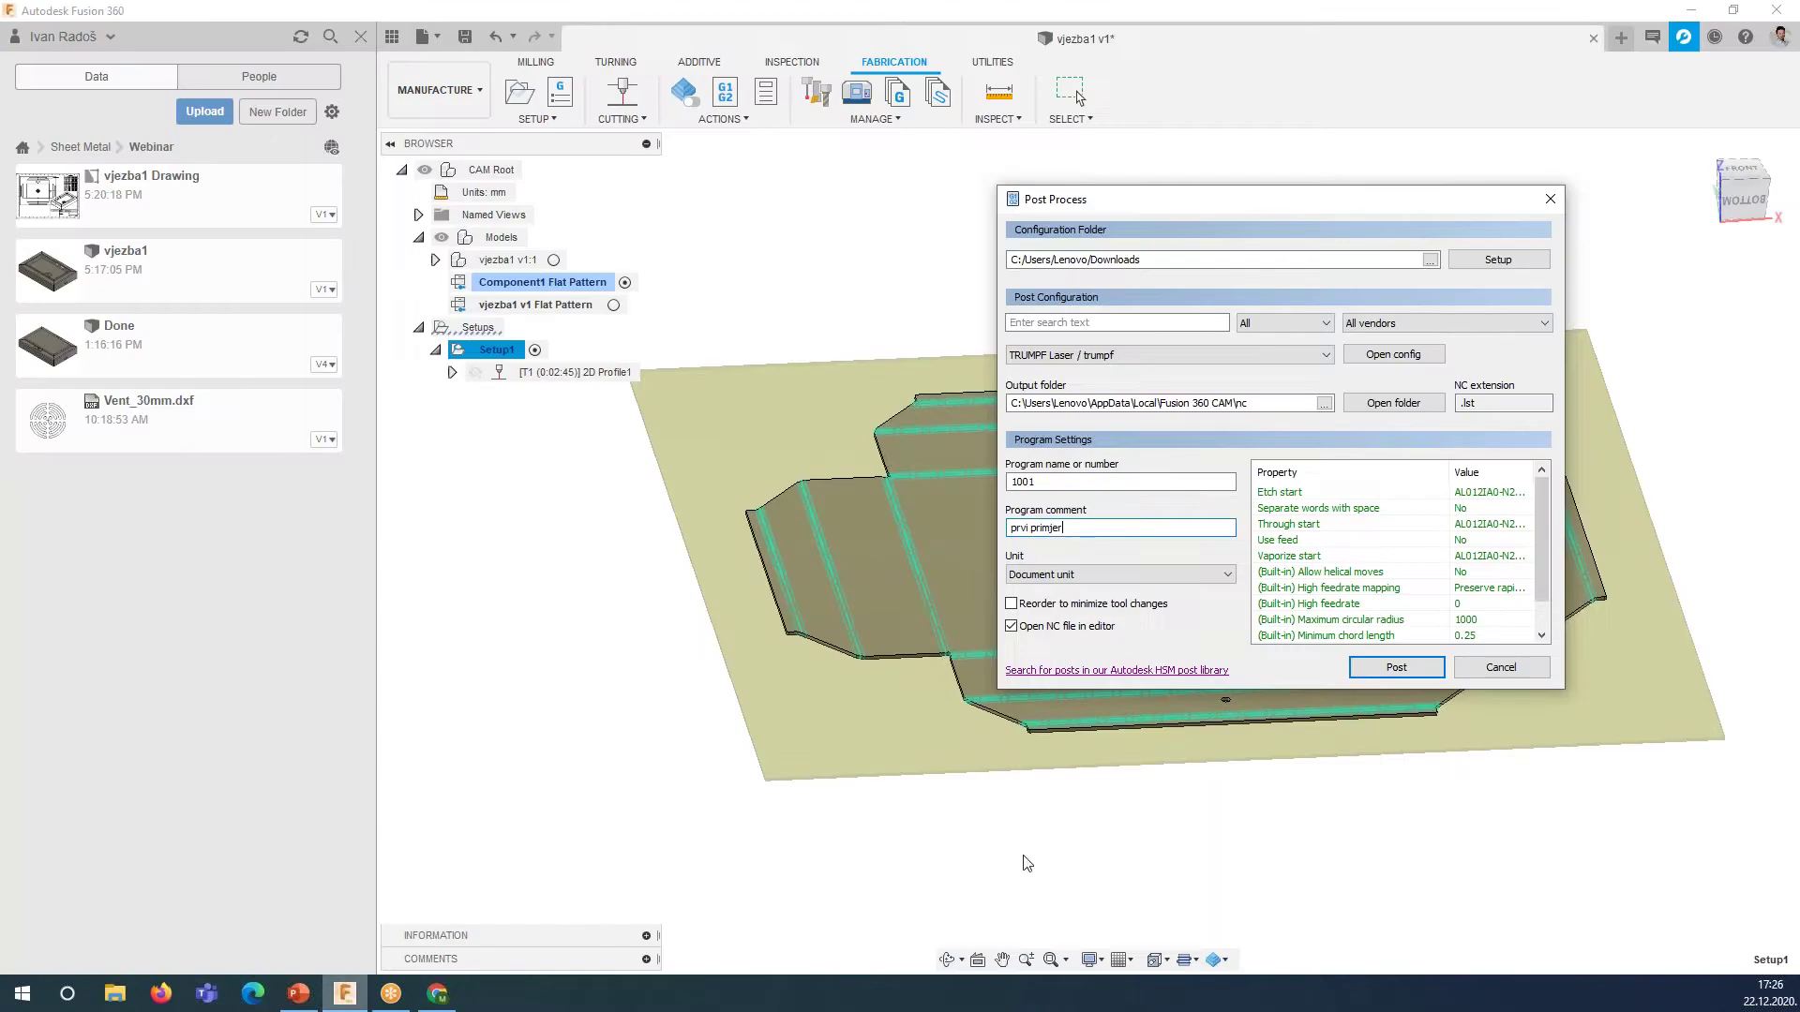
# - Filter the Post Library to Waterjet / Laser / Plasma posts
pyautogui.click(1180, 671)
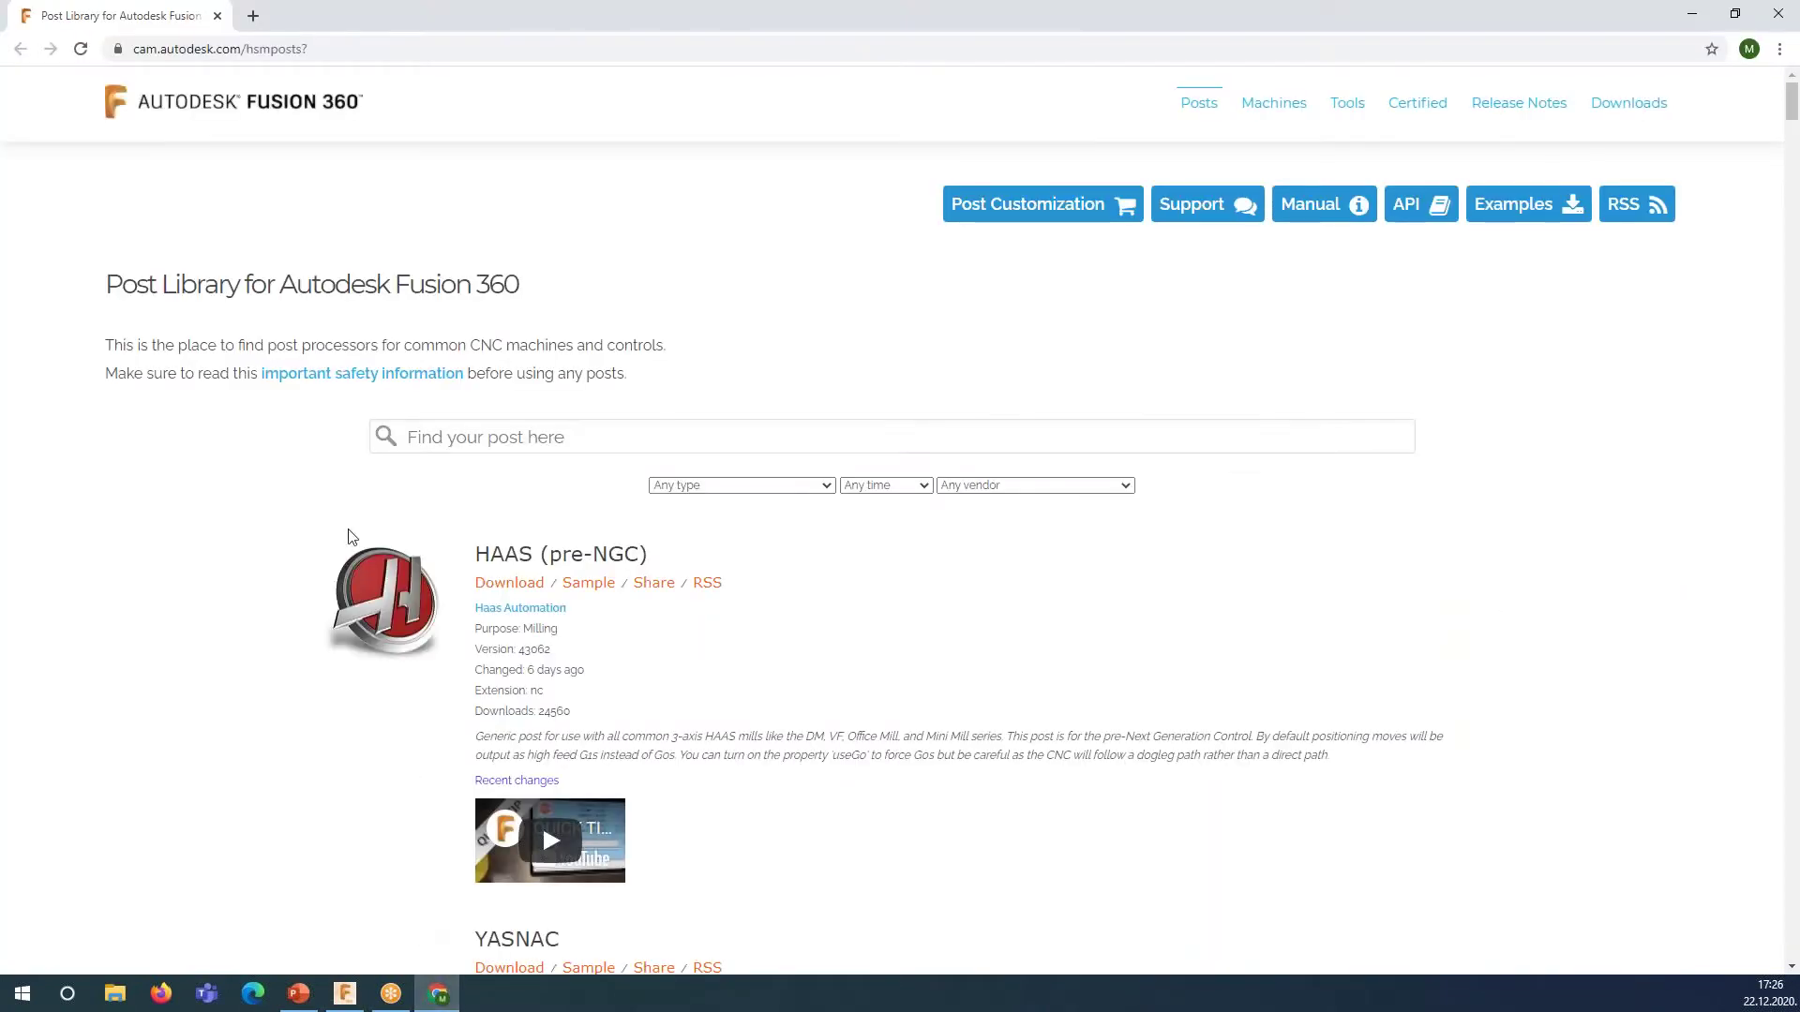
pyautogui.scroll(-5, 627, 474)
pyautogui.scroll(5, 627, 475)
pyautogui.click(519, 436)
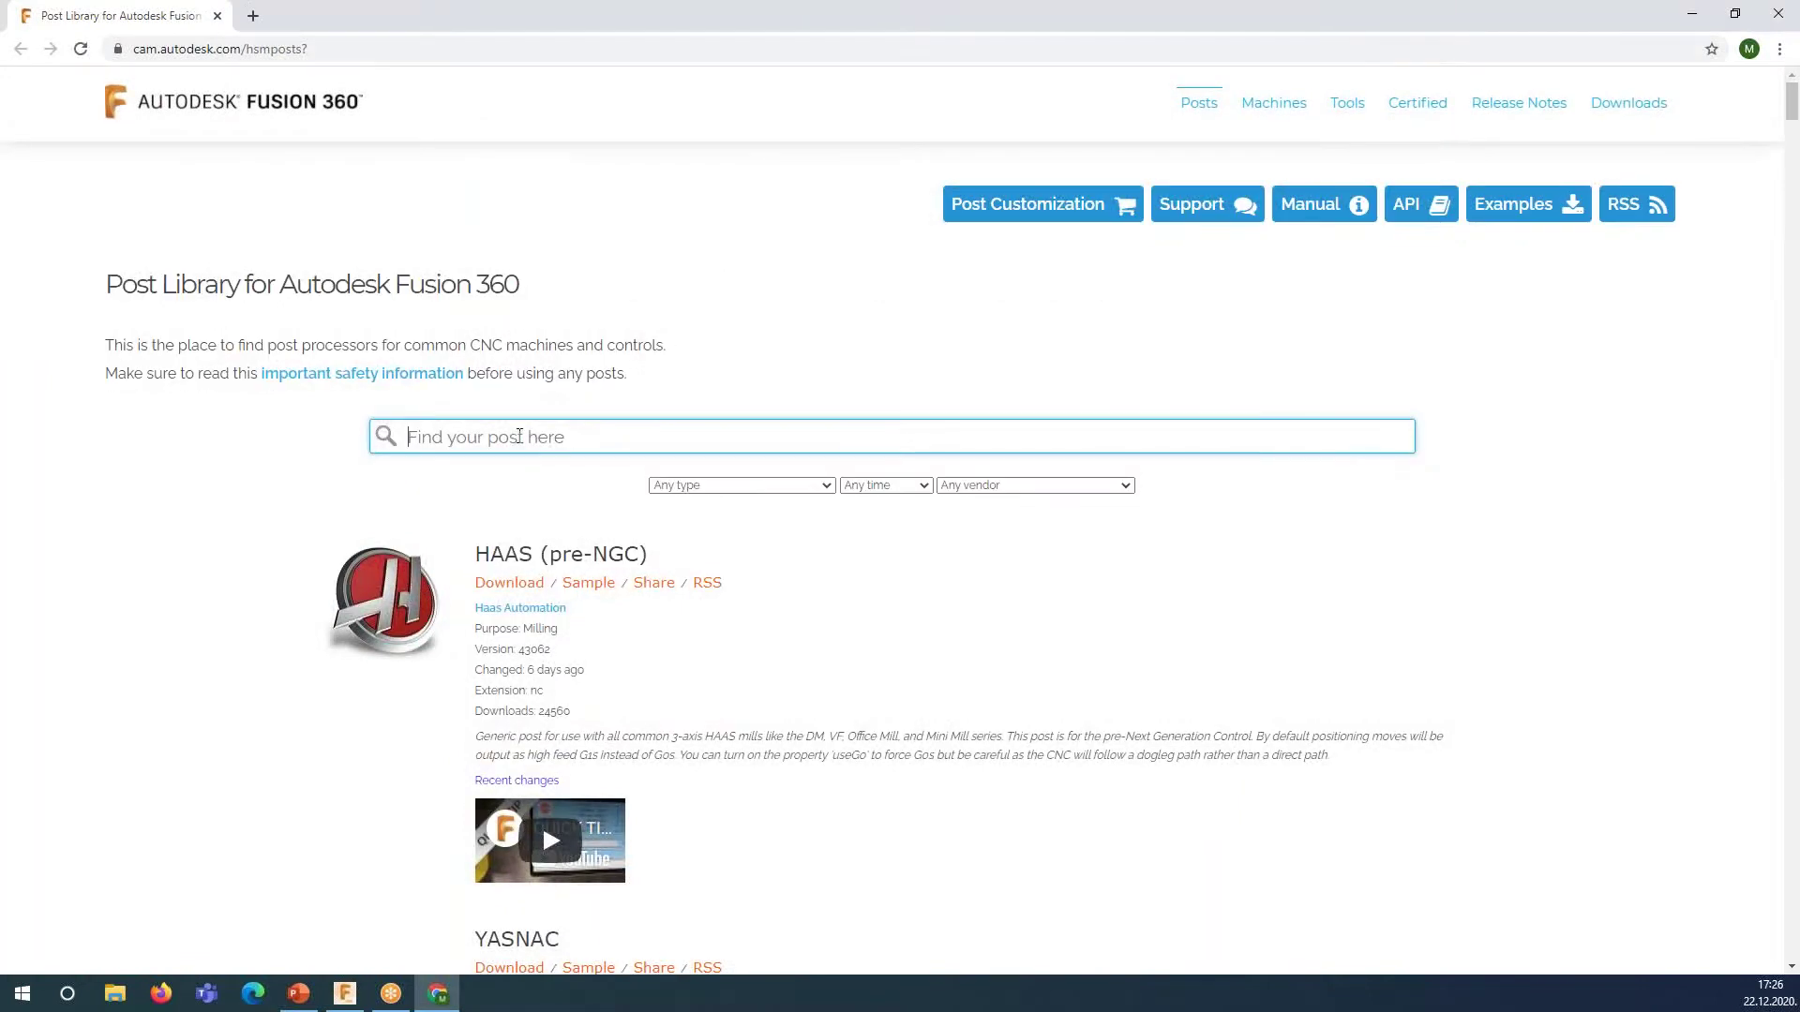
pyautogui.click(748, 484)
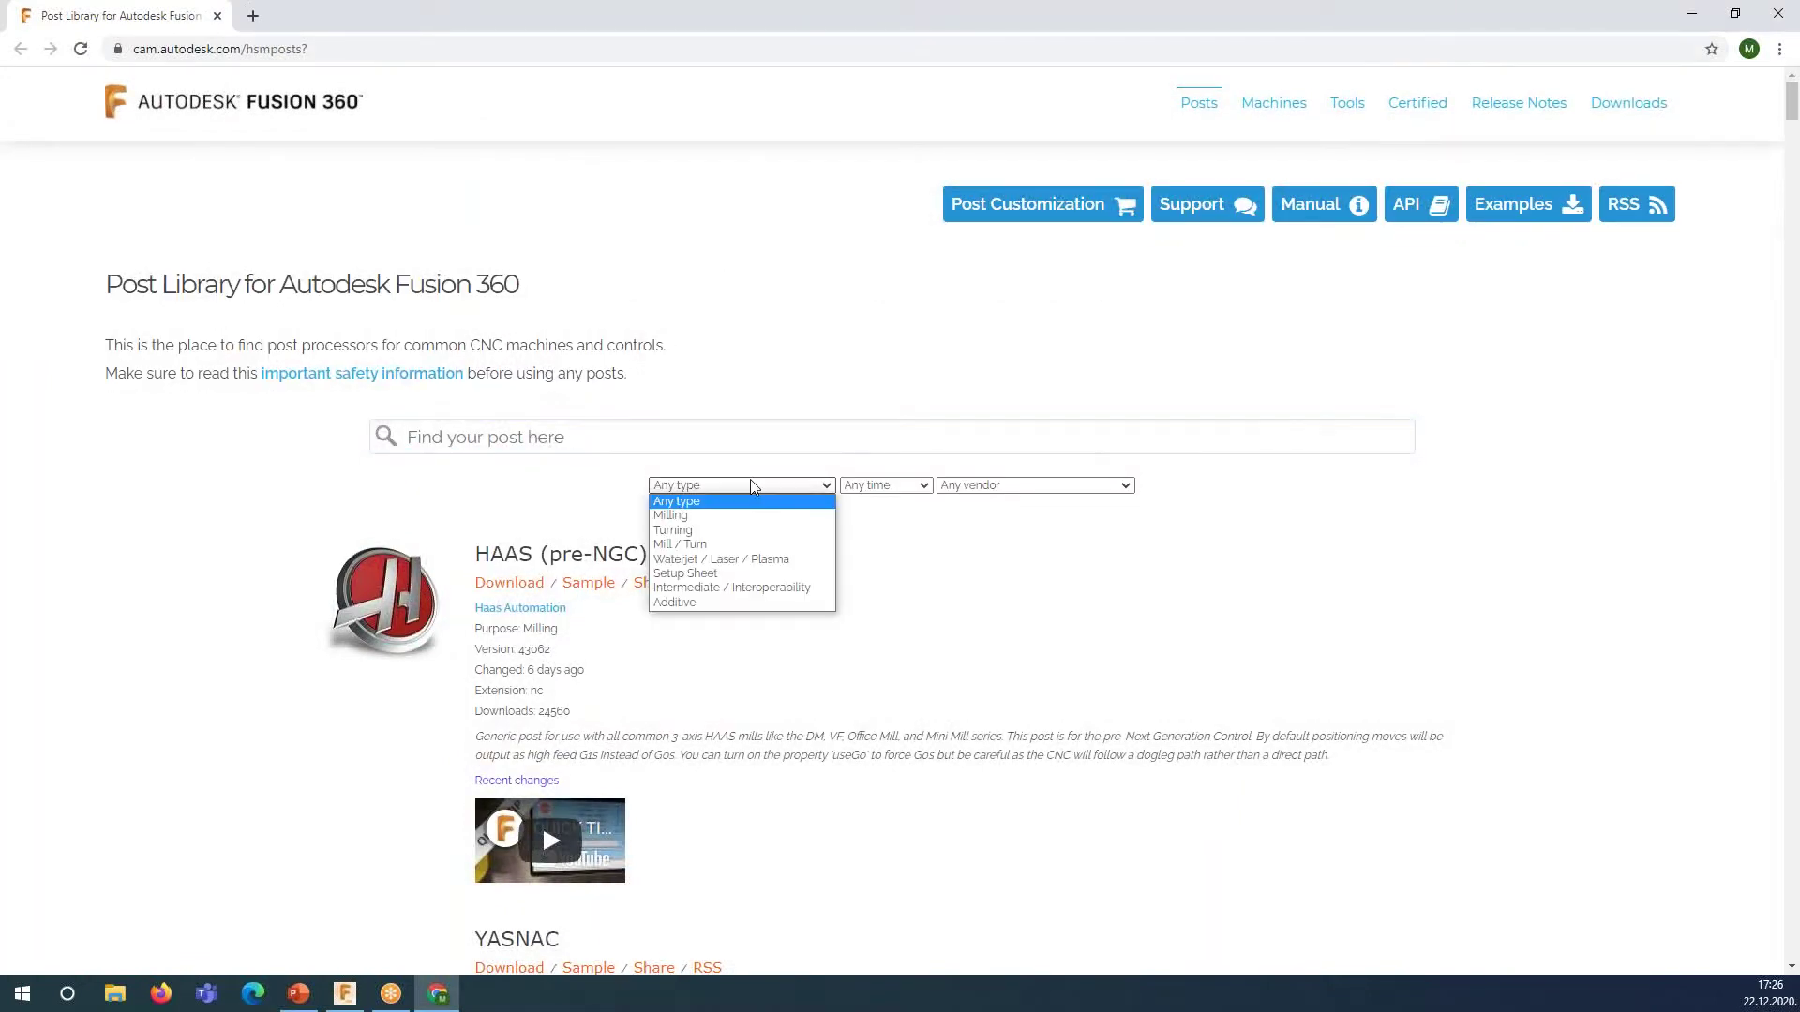
pyautogui.click(736, 560)
# - Browse the filtered posts, search 'tru' and download the TRUMPF Laser post
pyautogui.scroll(-5, 440, 553)
pyautogui.scroll(-2, 527, 216)
pyautogui.scroll(-3, 474, 309)
pyautogui.scroll(-5, 472, 332)
pyautogui.scroll(-5, 474, 322)
pyautogui.scroll(-3, 508, 365)
pyautogui.scroll(-4, 507, 365)
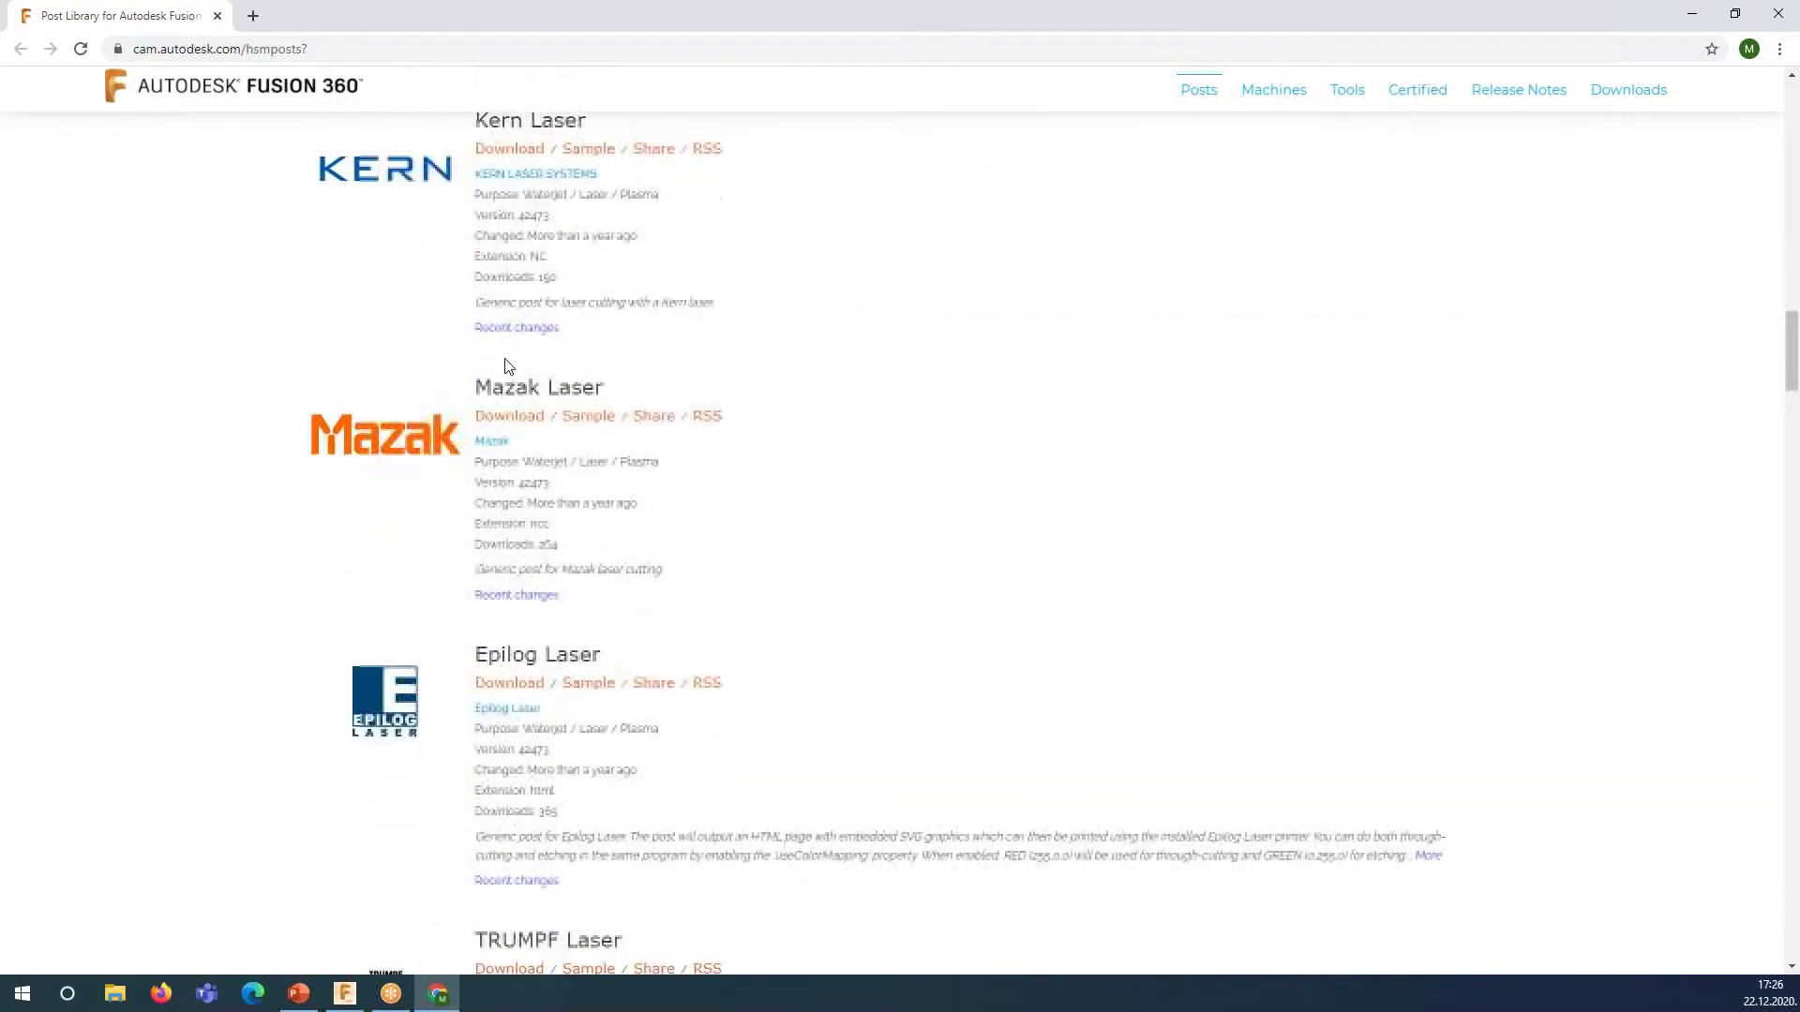
pyautogui.scroll(5, 496, 380)
pyautogui.scroll(3, 478, 398)
pyautogui.scroll(-4, 389, 433)
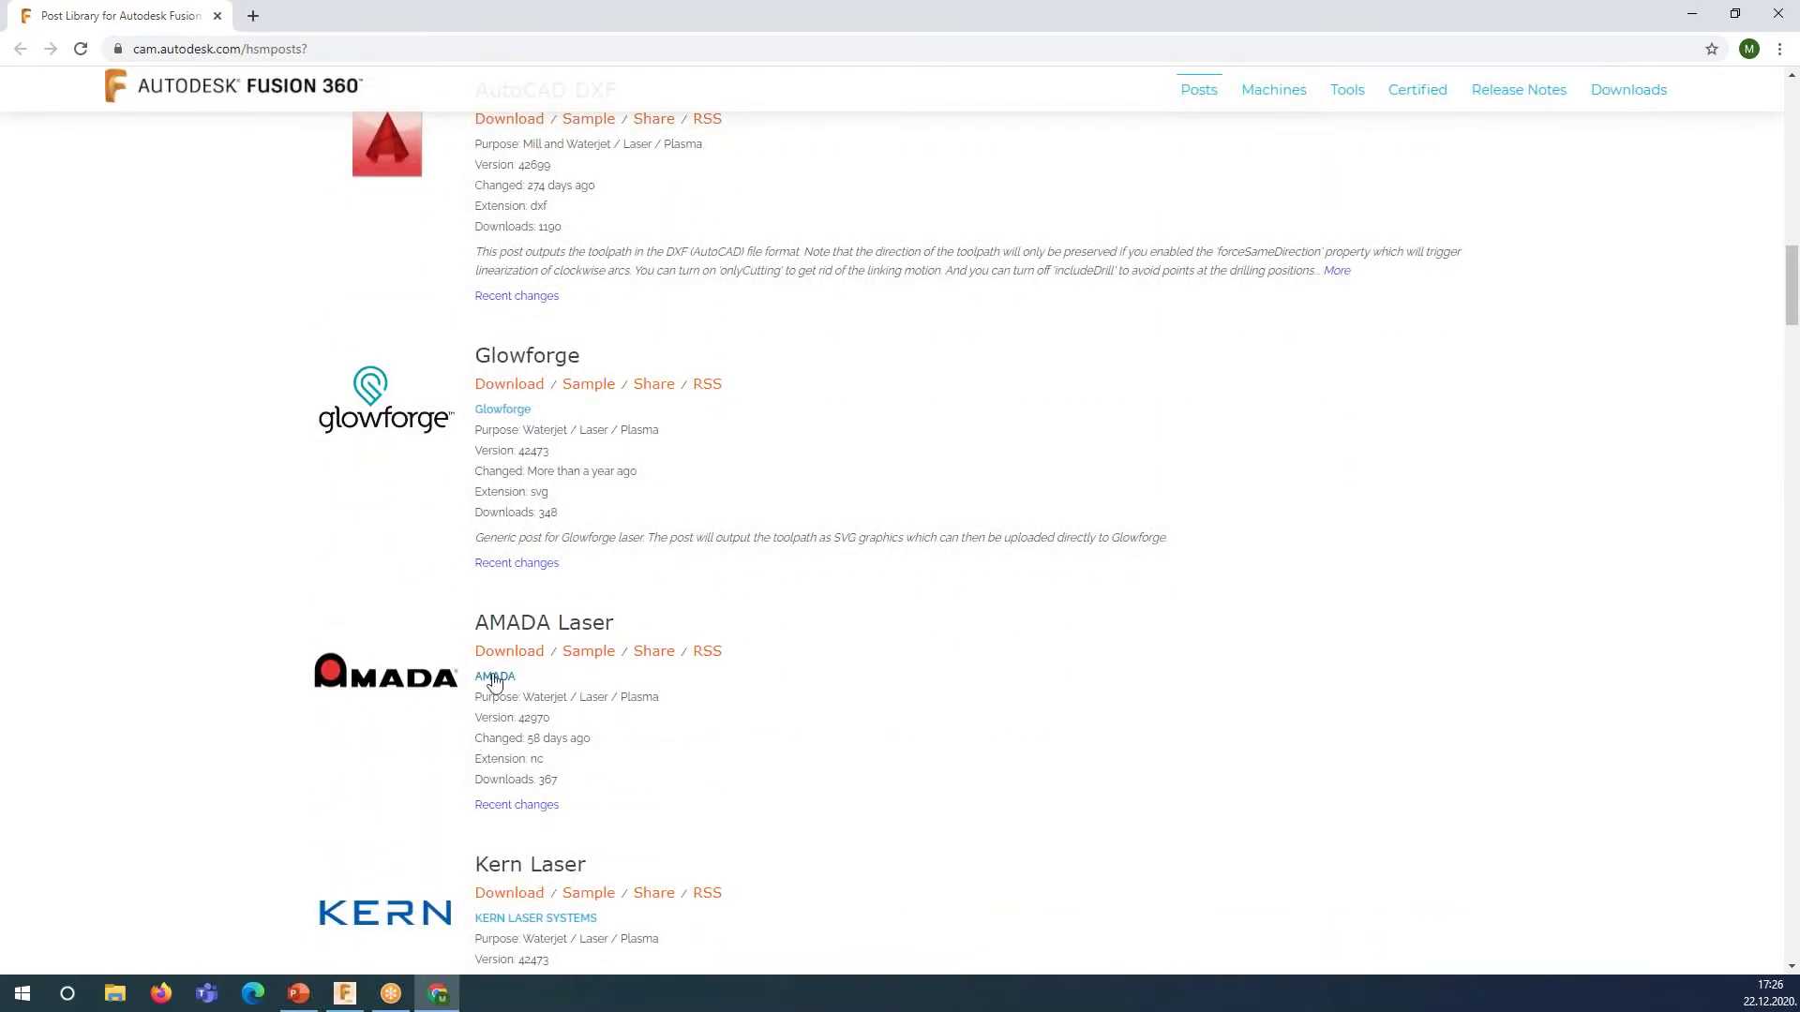
pyautogui.scroll(-2, 494, 668)
pyautogui.scroll(-5, 494, 667)
pyautogui.scroll(-4, 494, 667)
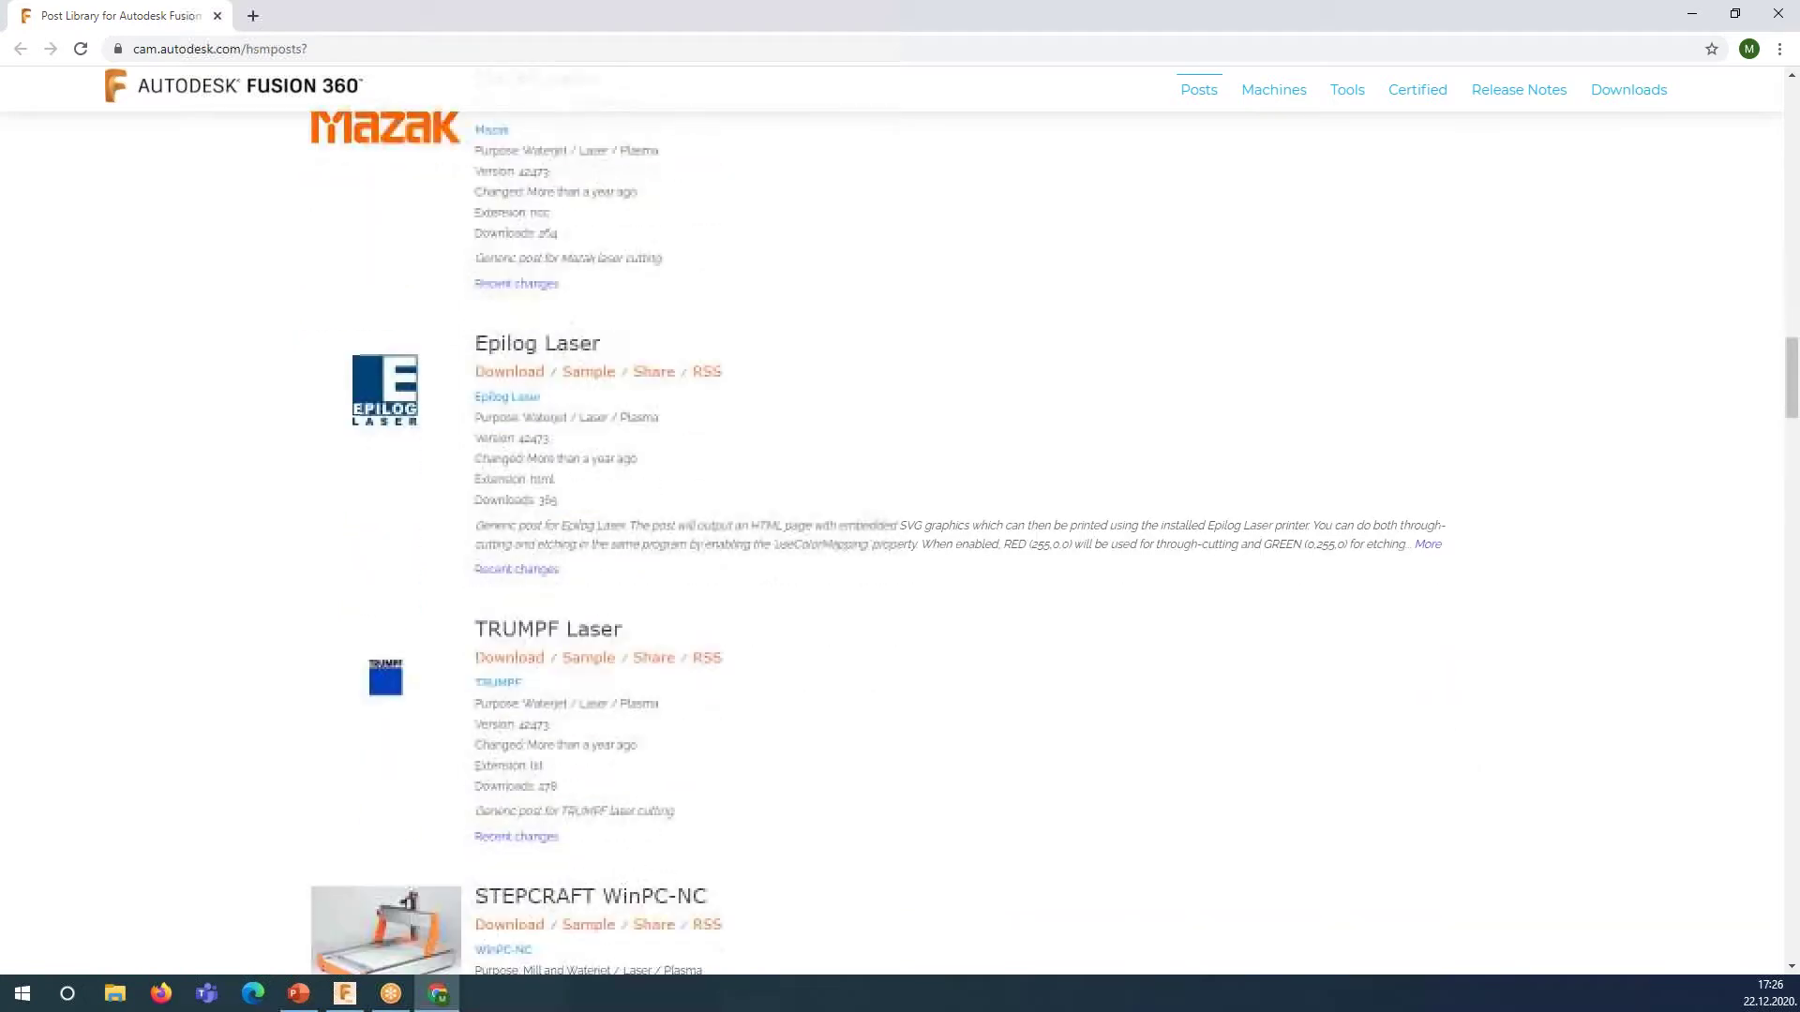
pyautogui.scroll(-5, 494, 668)
pyautogui.scroll(-5, 518, 649)
pyautogui.scroll(-2, 519, 649)
pyautogui.scroll(-4, 518, 650)
pyautogui.scroll(-7, 519, 650)
pyautogui.scroll(-4, 518, 650)
pyautogui.scroll(-5, 518, 650)
pyautogui.scroll(-6, 696, 640)
pyautogui.scroll(-6, 696, 640)
pyautogui.scroll(-5, 697, 641)
pyautogui.moveTo(1781, 764)
pyautogui.mouseDown()
pyautogui.moveTo(1781, 847)
pyautogui.moveTo(1684, 220)
pyautogui.moveTo(1500, 75)
pyautogui.mouseUp()
pyautogui.click(587, 433)
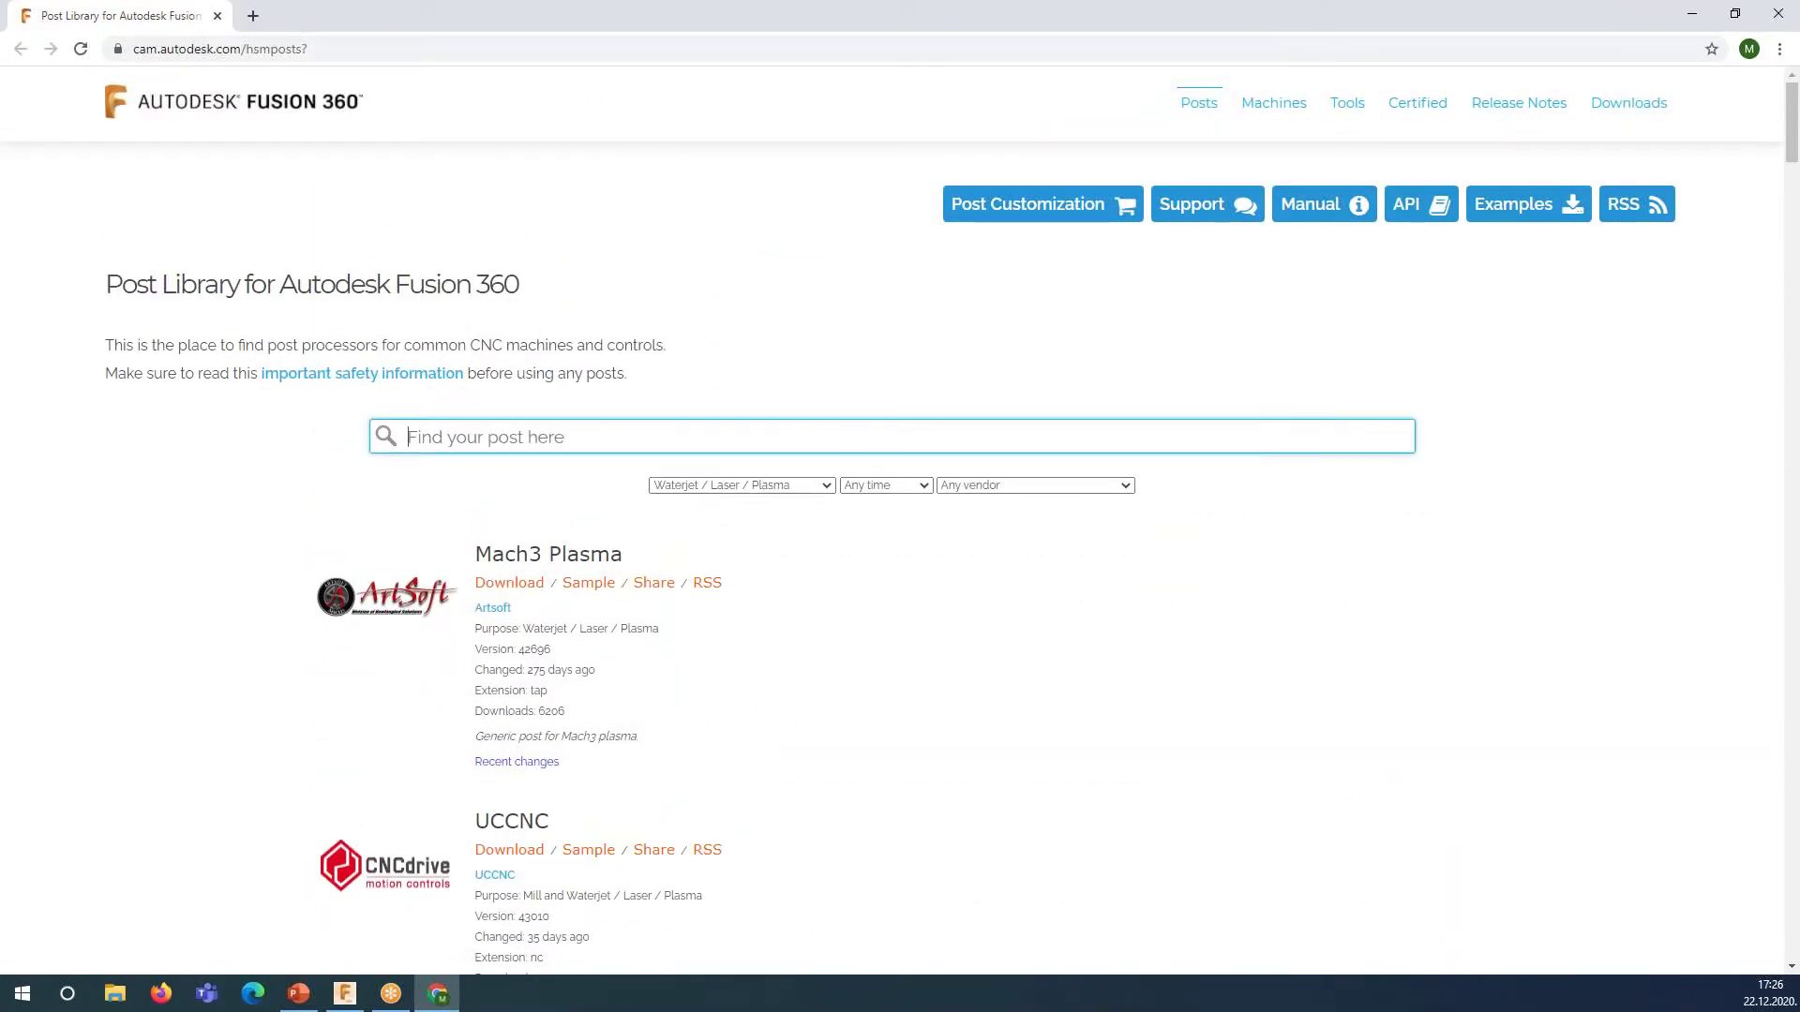
pyautogui.write('tru')
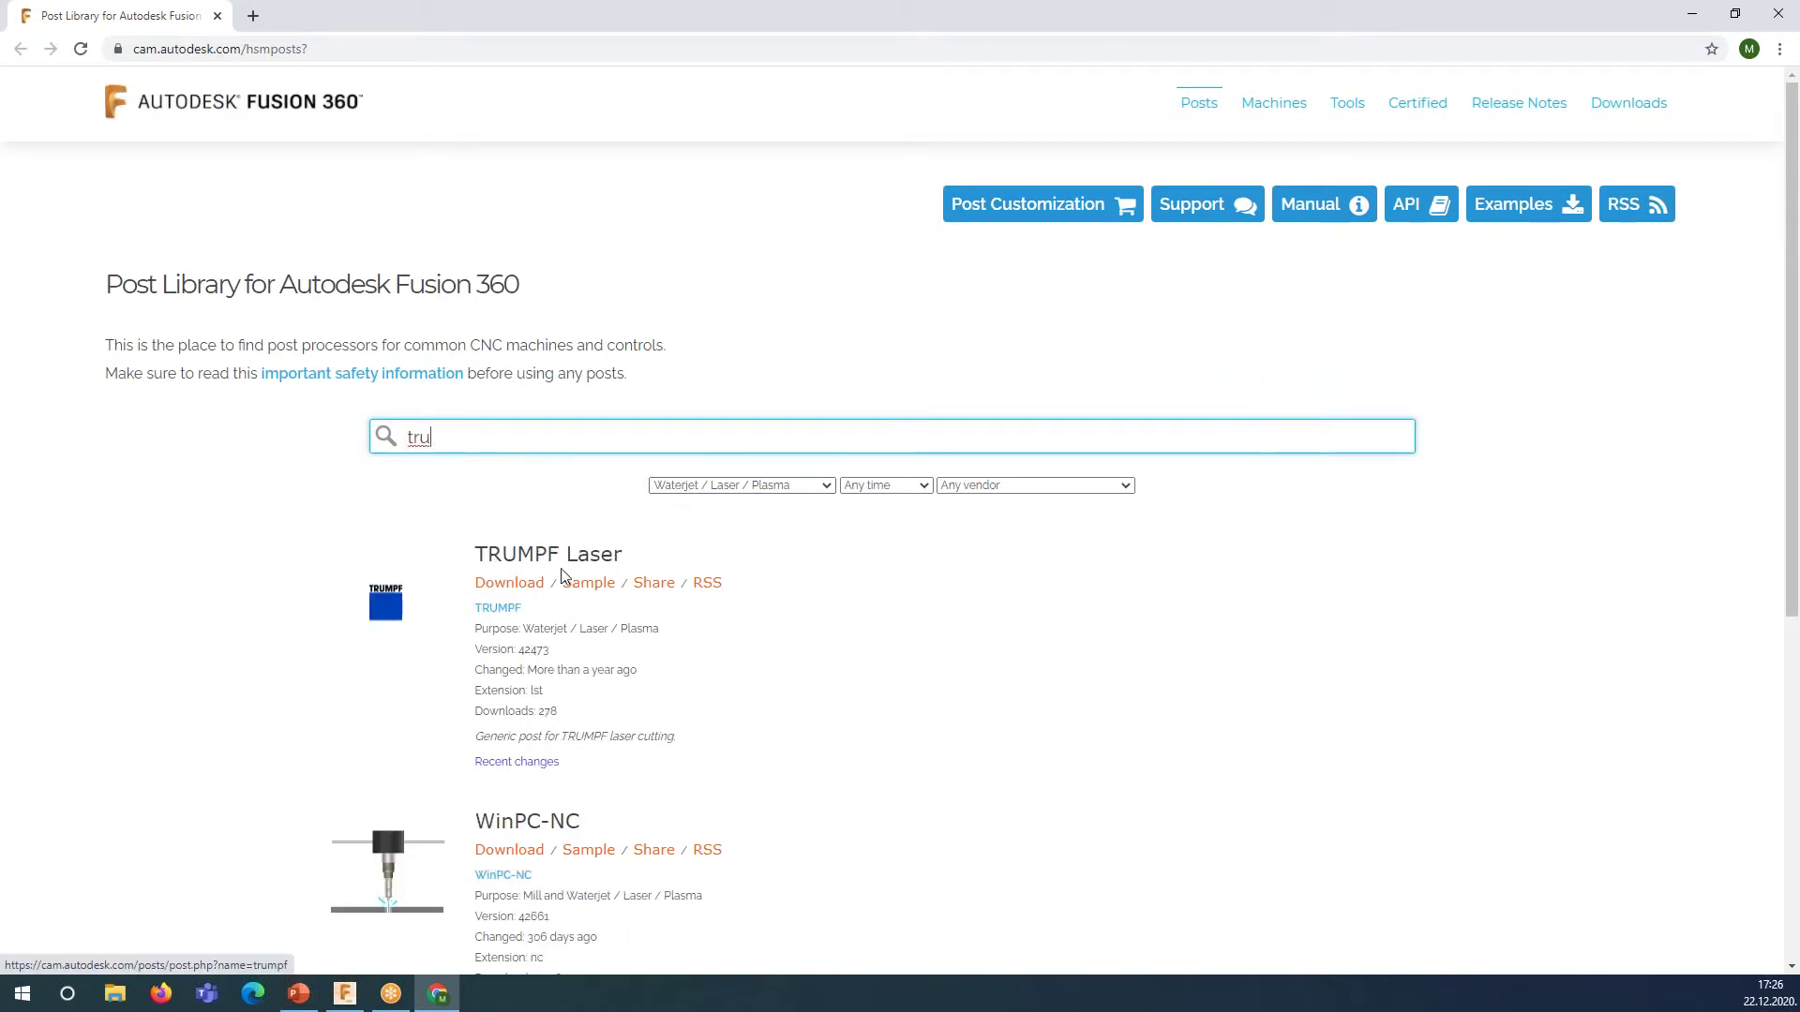
pyautogui.click(509, 583)
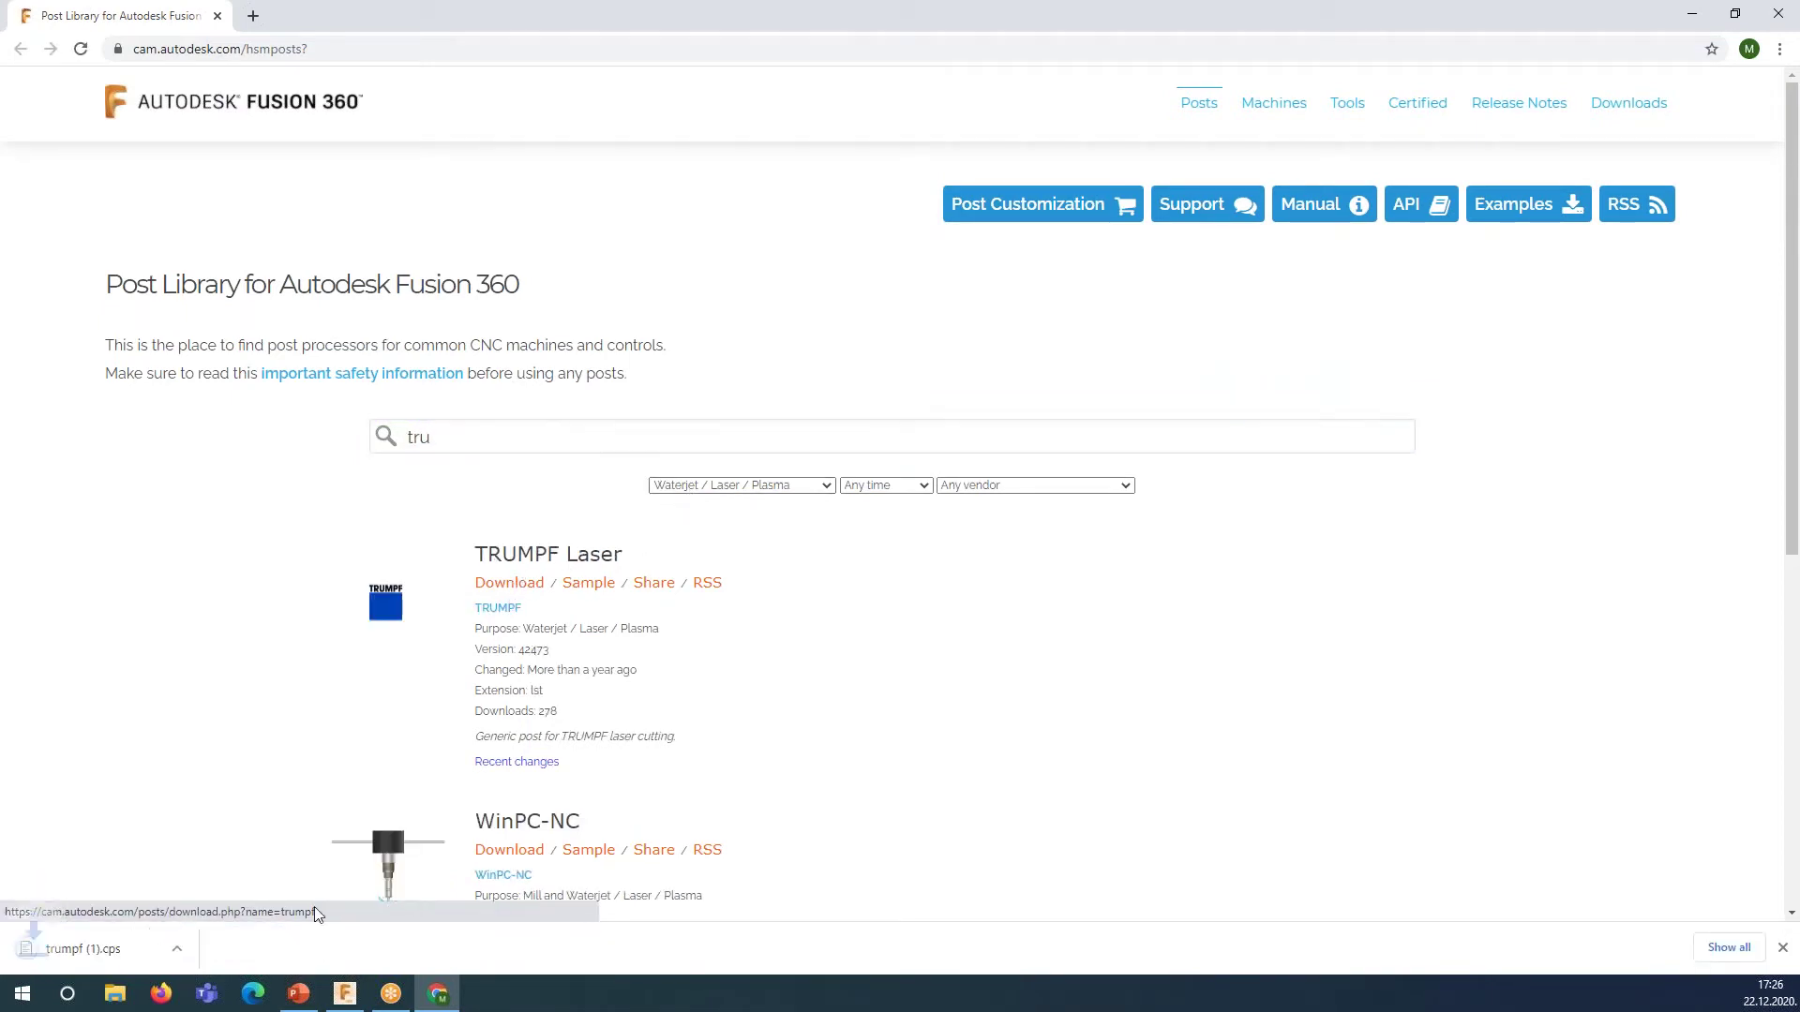
pyautogui.moveTo(345, 993)
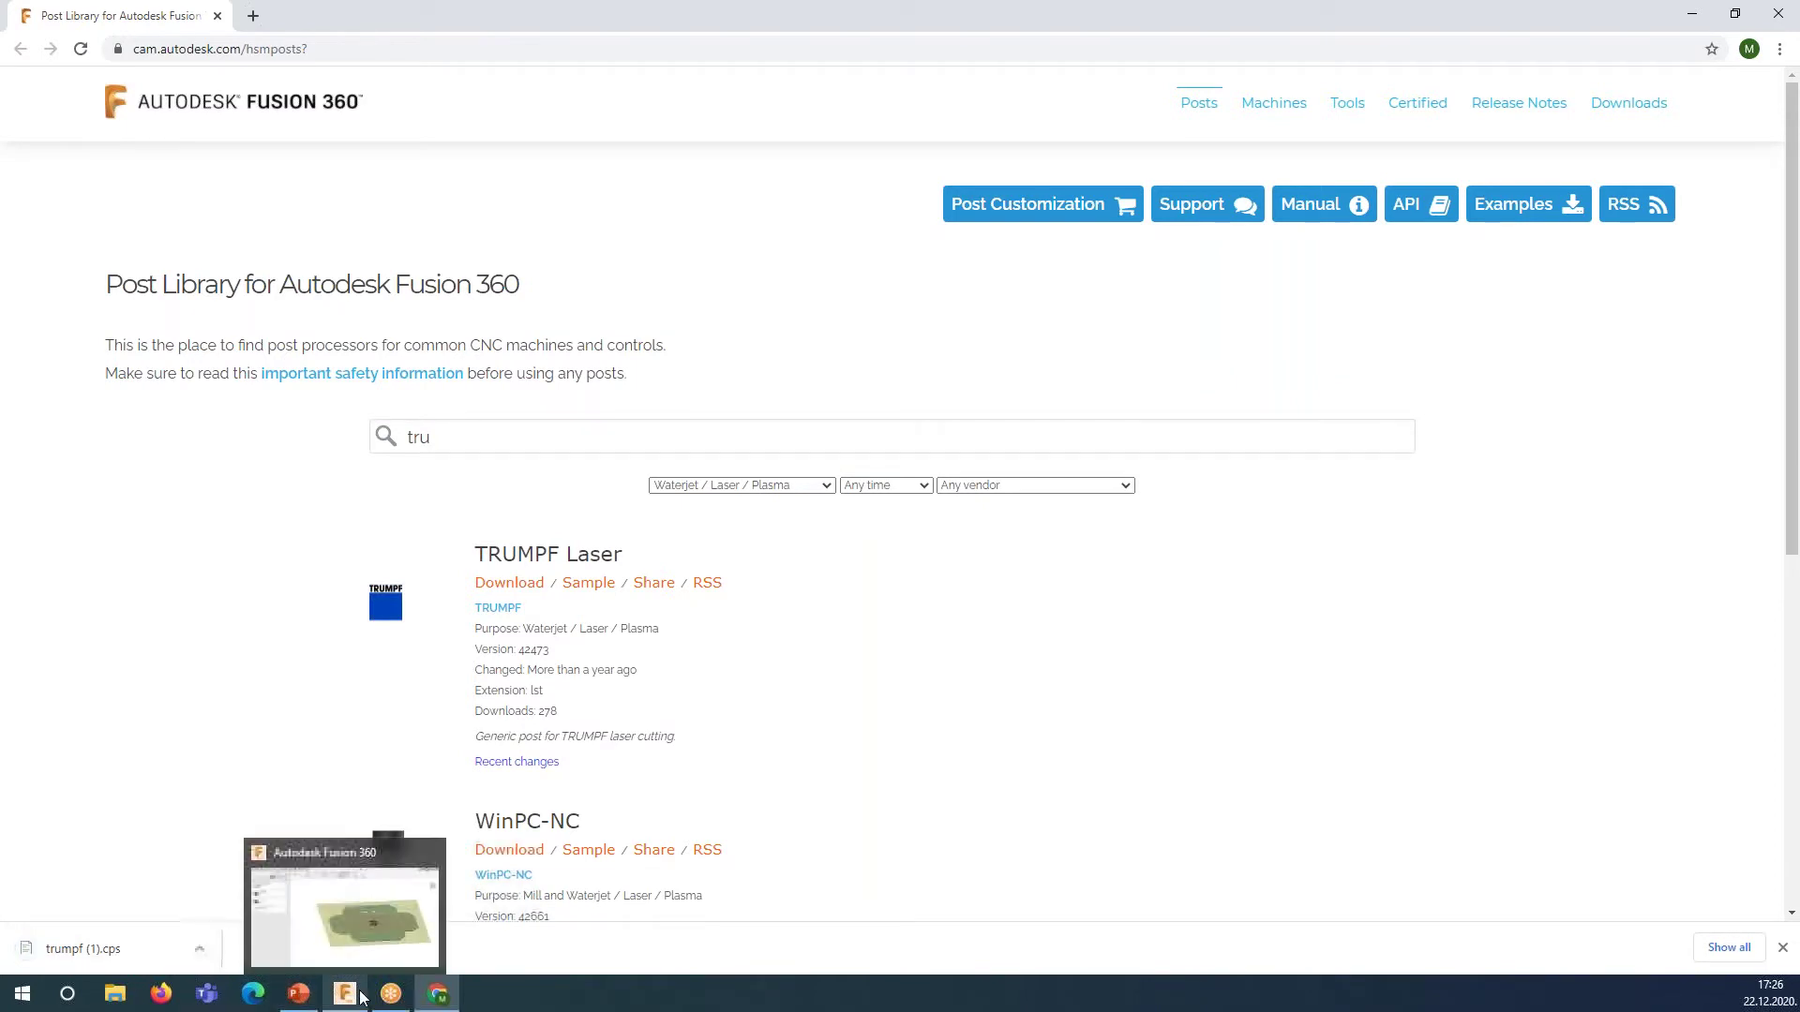
# - Set the post configuration folder to Downloads and keep the TRUMPF Laser / trumpf post
pyautogui.click(362, 997)
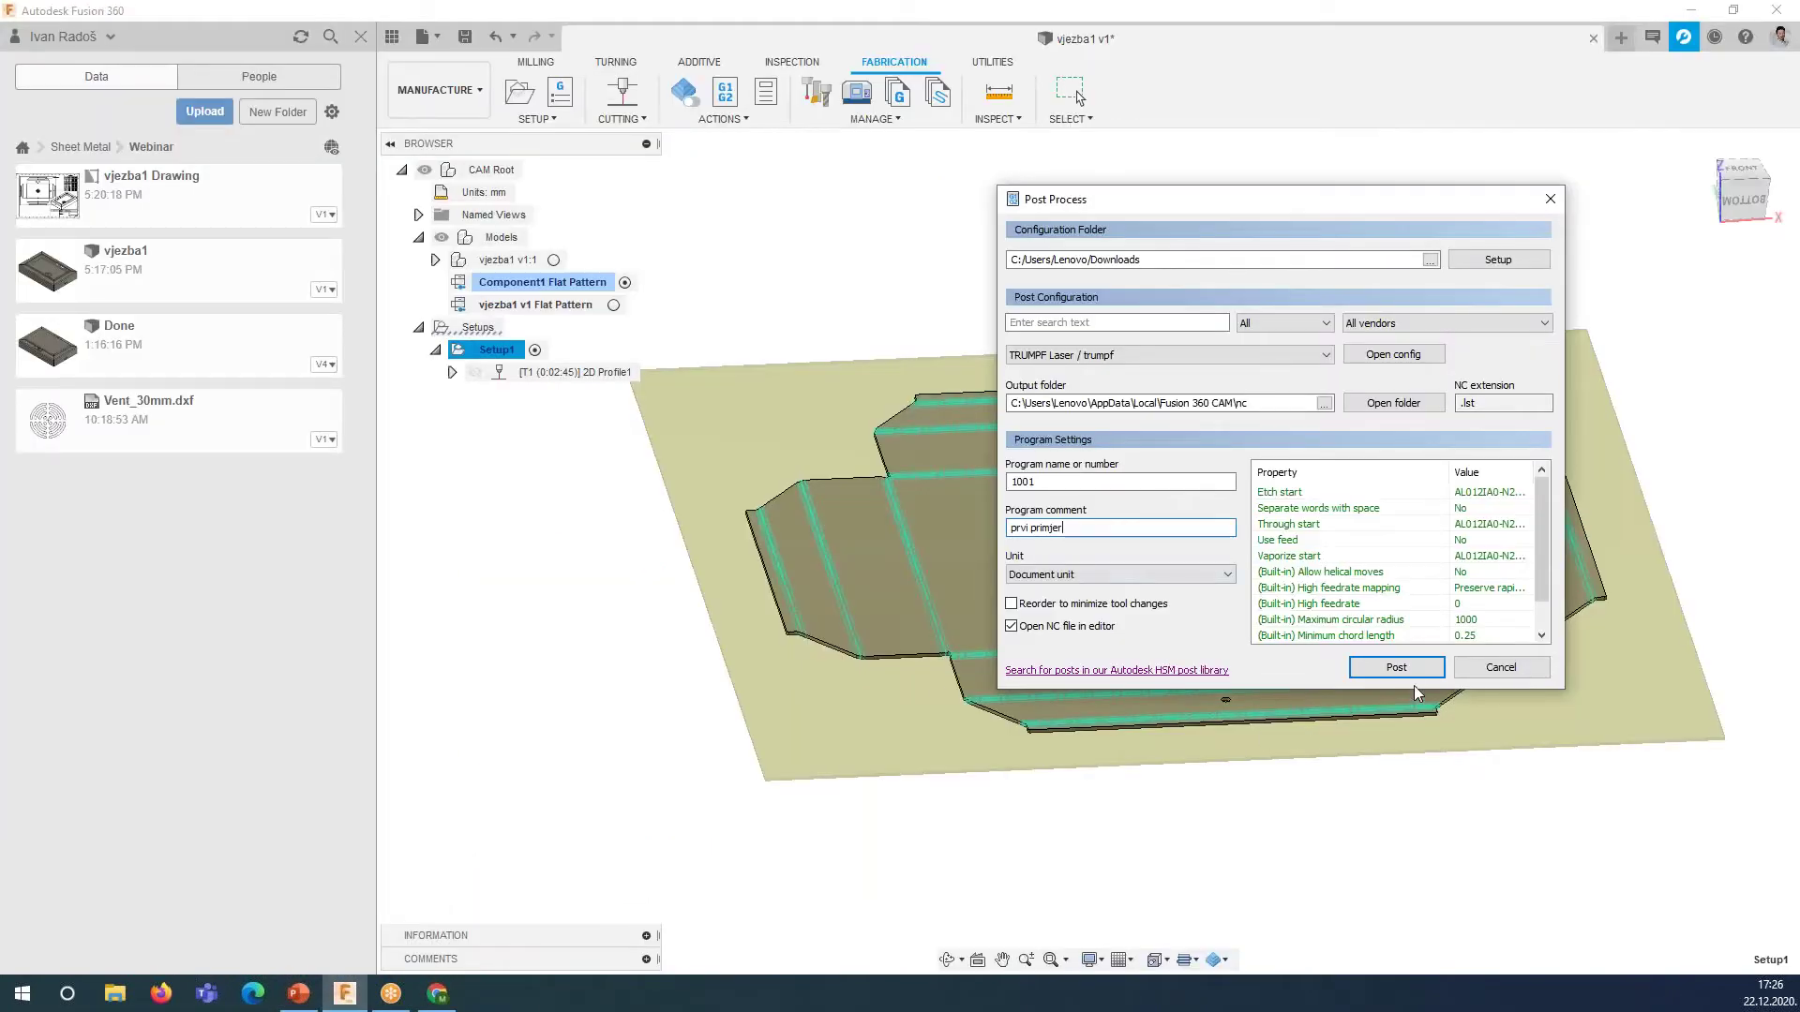
pyautogui.click(1429, 261)
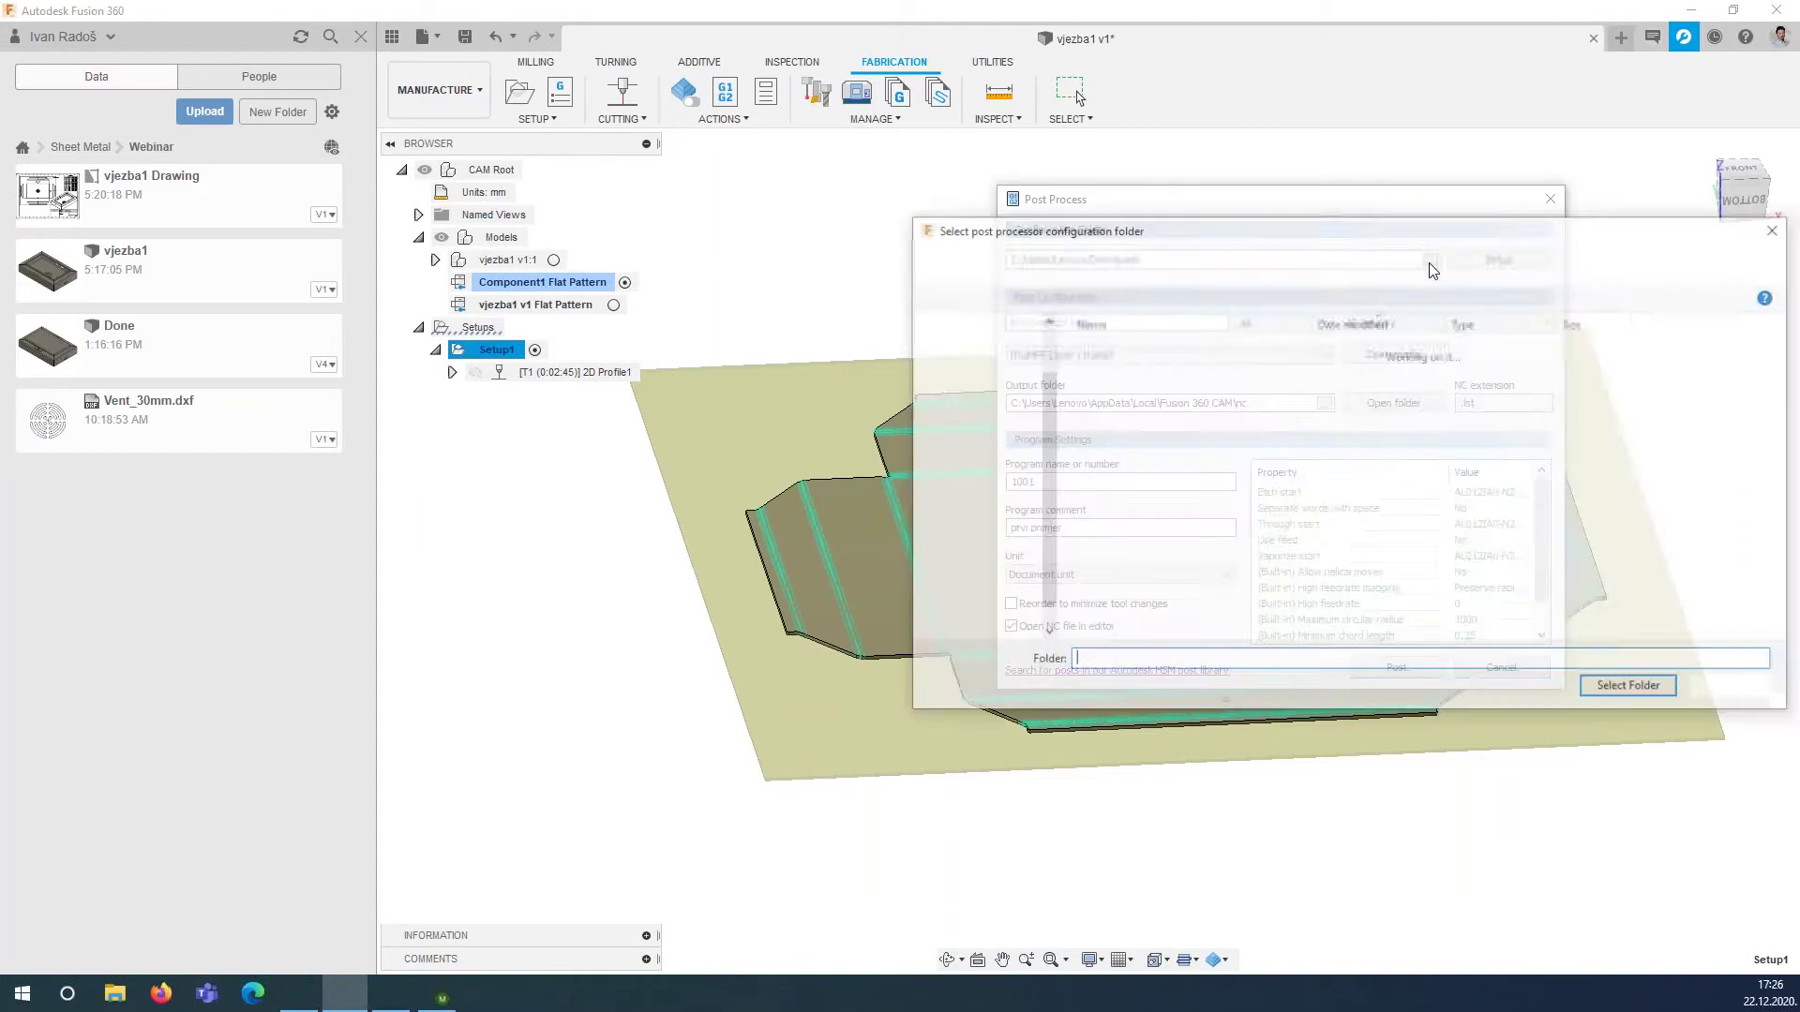
pyautogui.click(985, 382)
pyautogui.click(1631, 688)
pyautogui.click(1092, 355)
pyautogui.click(1065, 375)
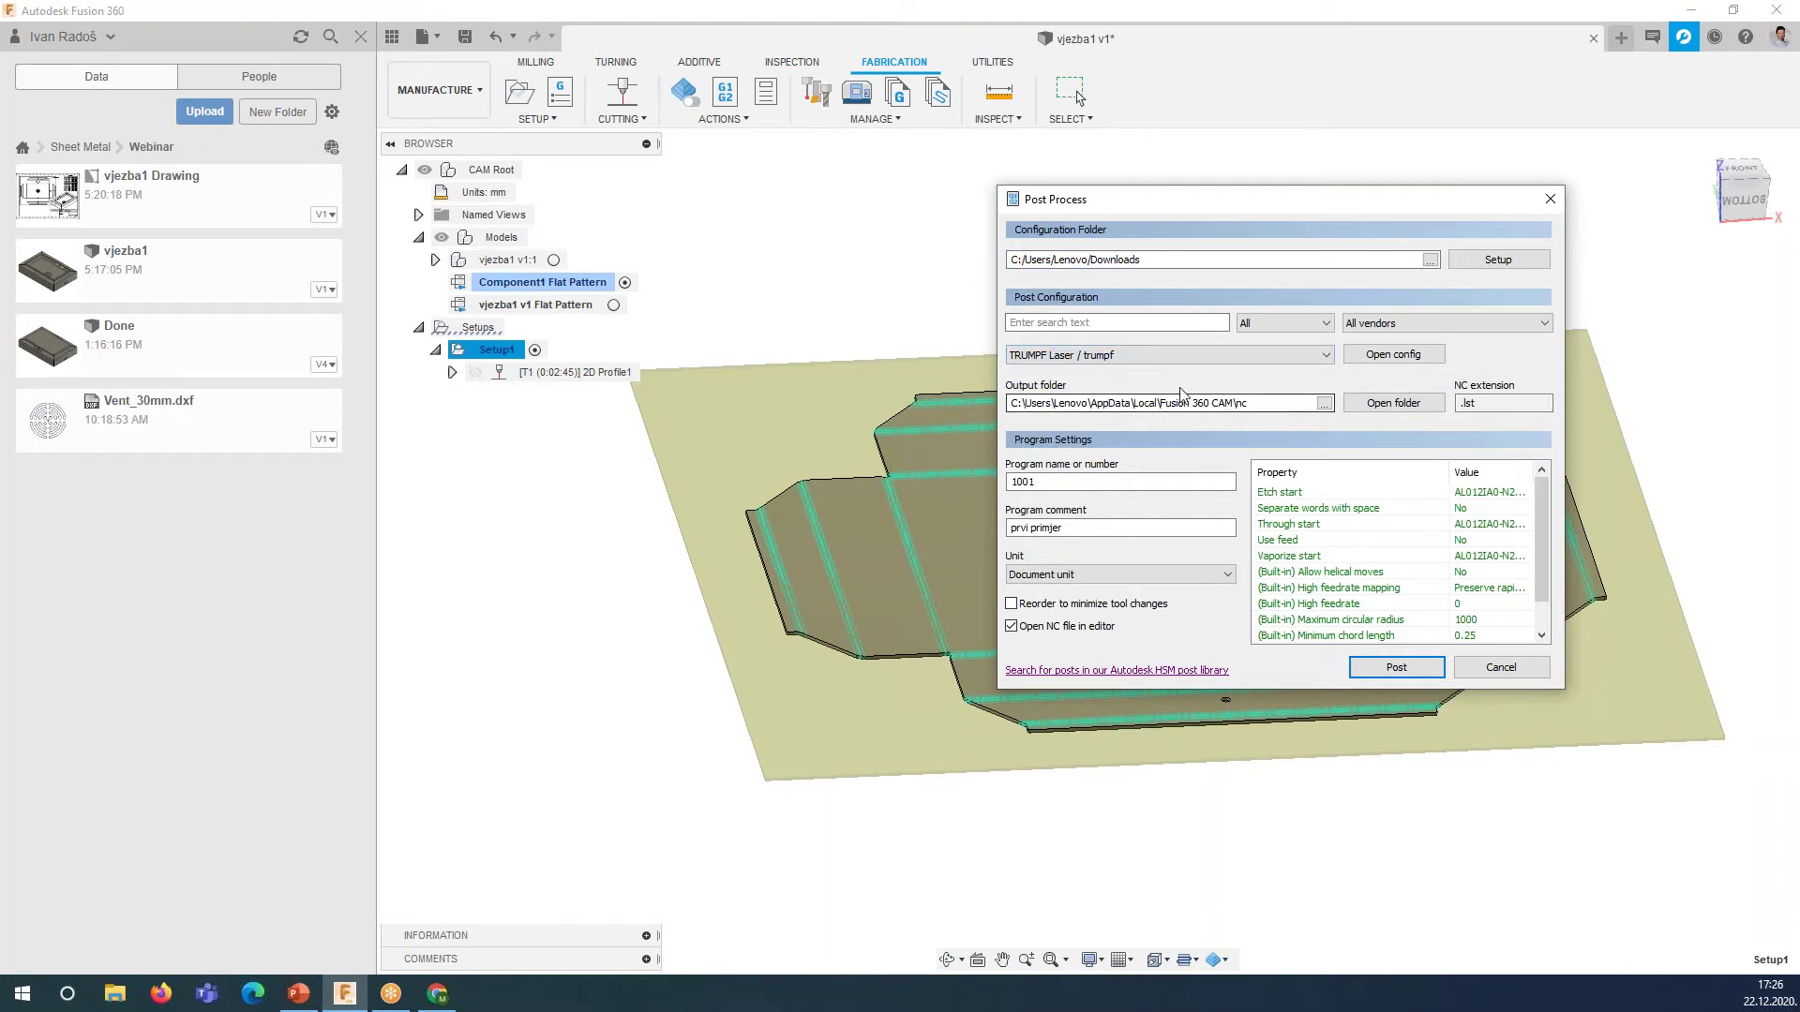
# - Post the toolpath and save it as 1001.lst, replacing the existing file
pyautogui.click(1393, 668)
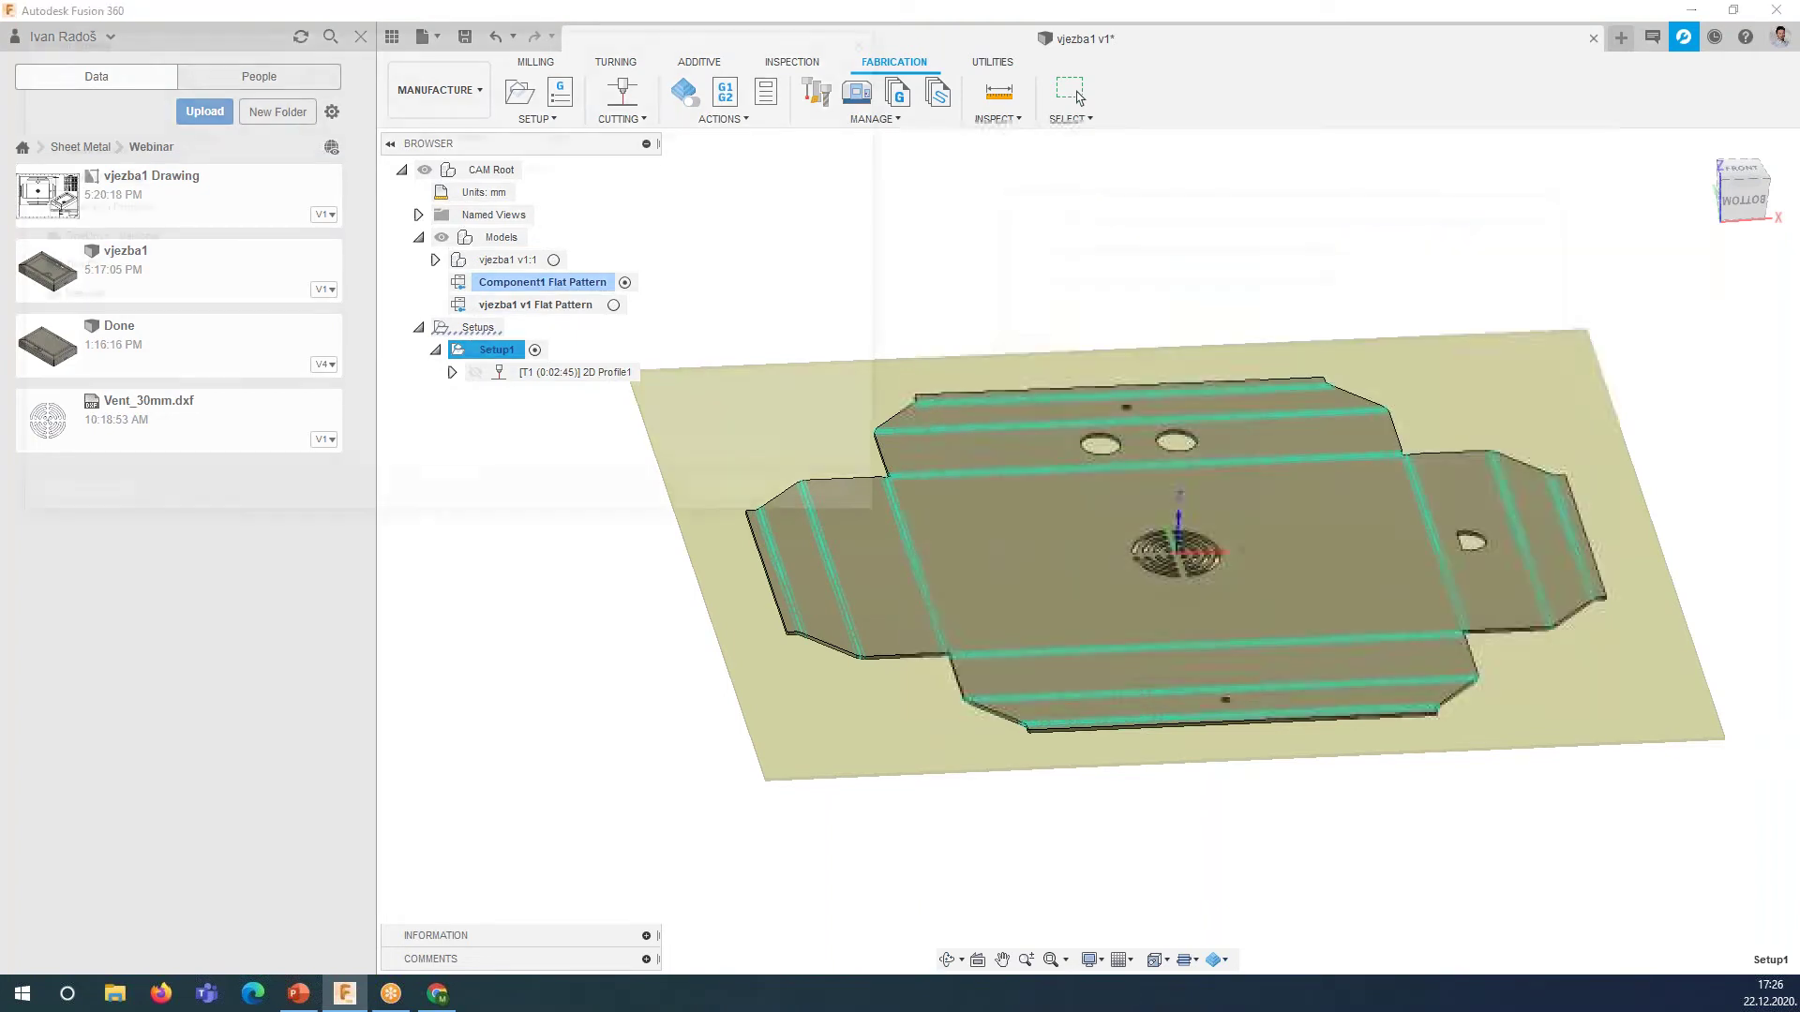
pyautogui.click(159, 432)
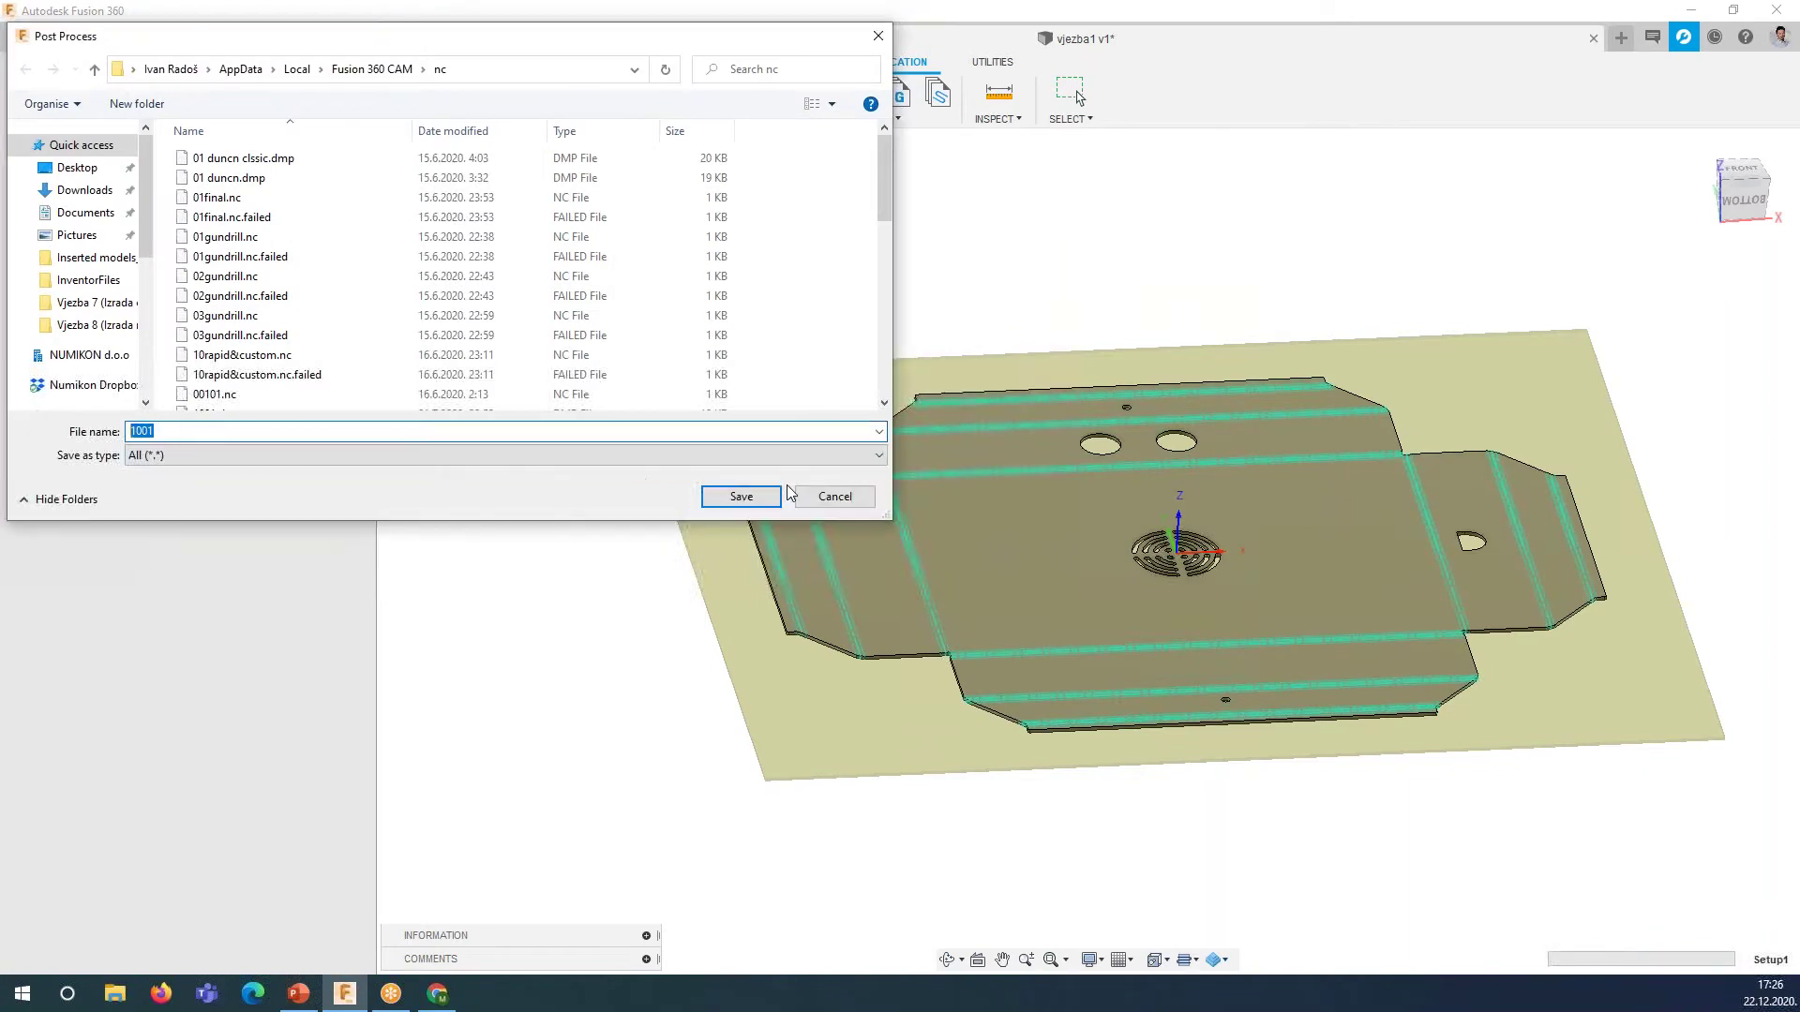
pyautogui.click(750, 497)
pyautogui.click(973, 494)
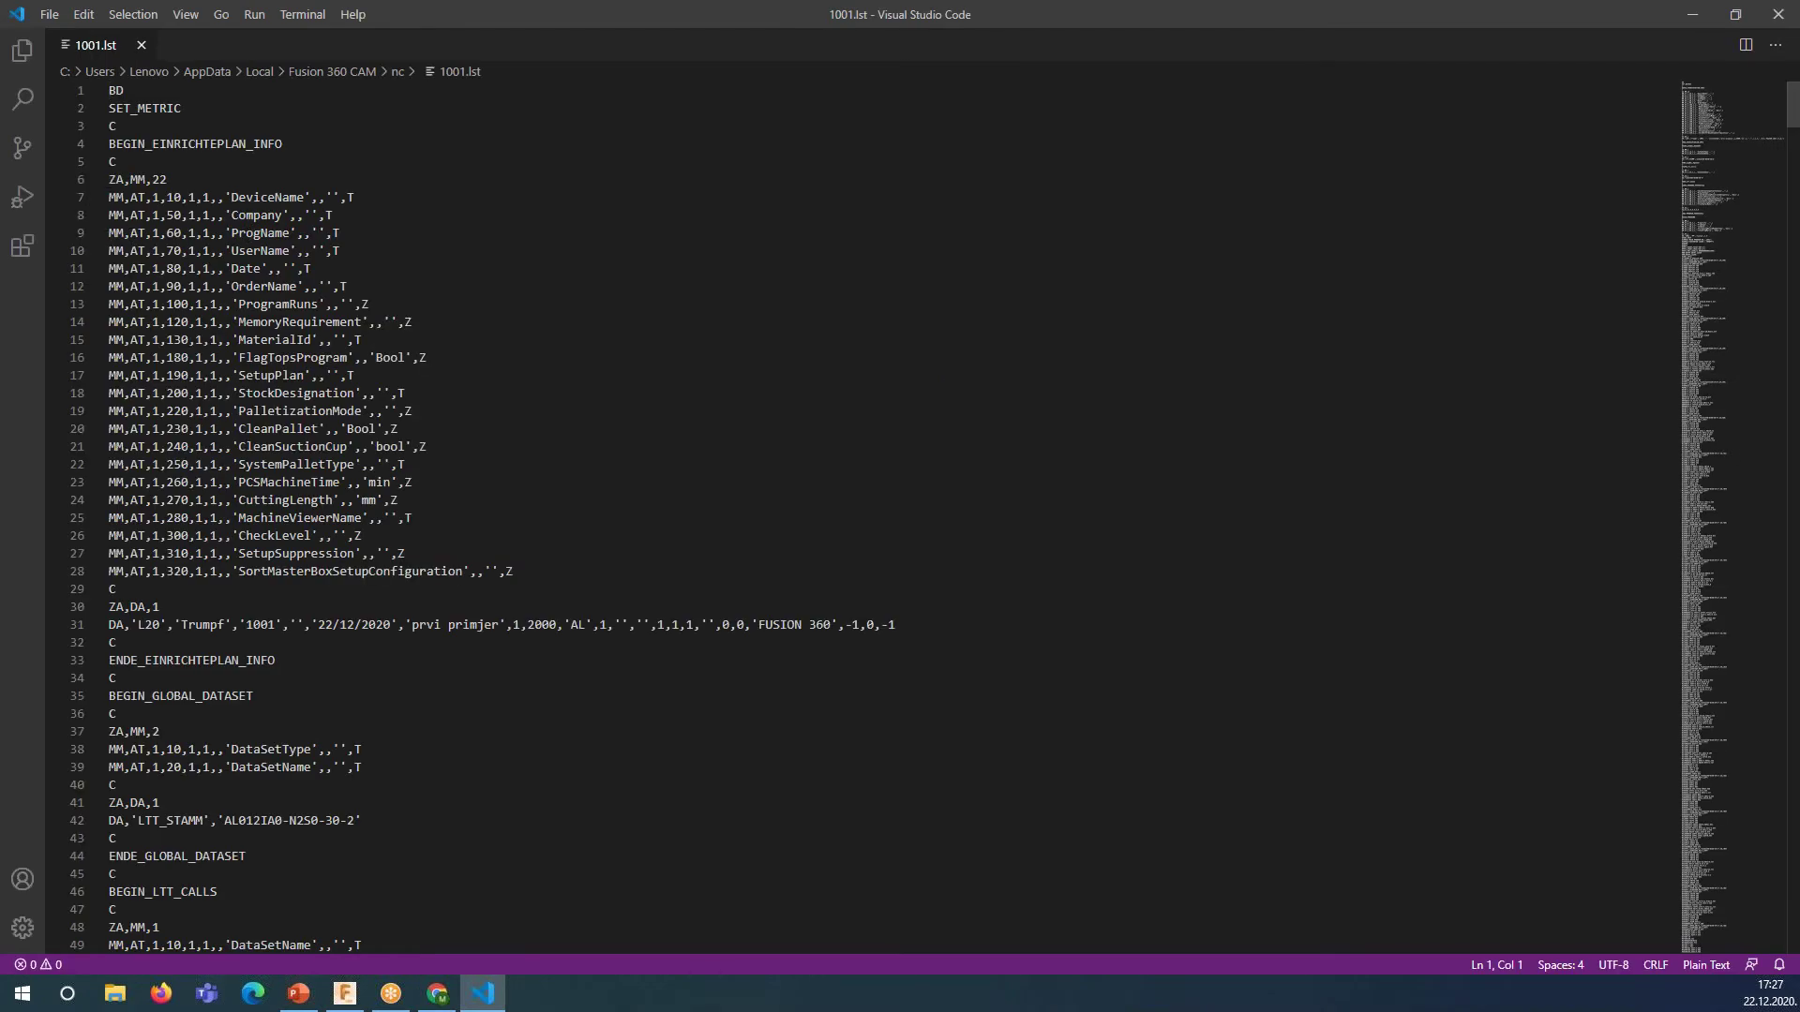
# - Scroll through the 1001.lst TRUMPF NC code in VS Code, then minimize the editor
pyautogui.scroll(-7, 127, 179)
pyautogui.scroll(-8, 627, 294)
pyautogui.scroll(-7, 626, 293)
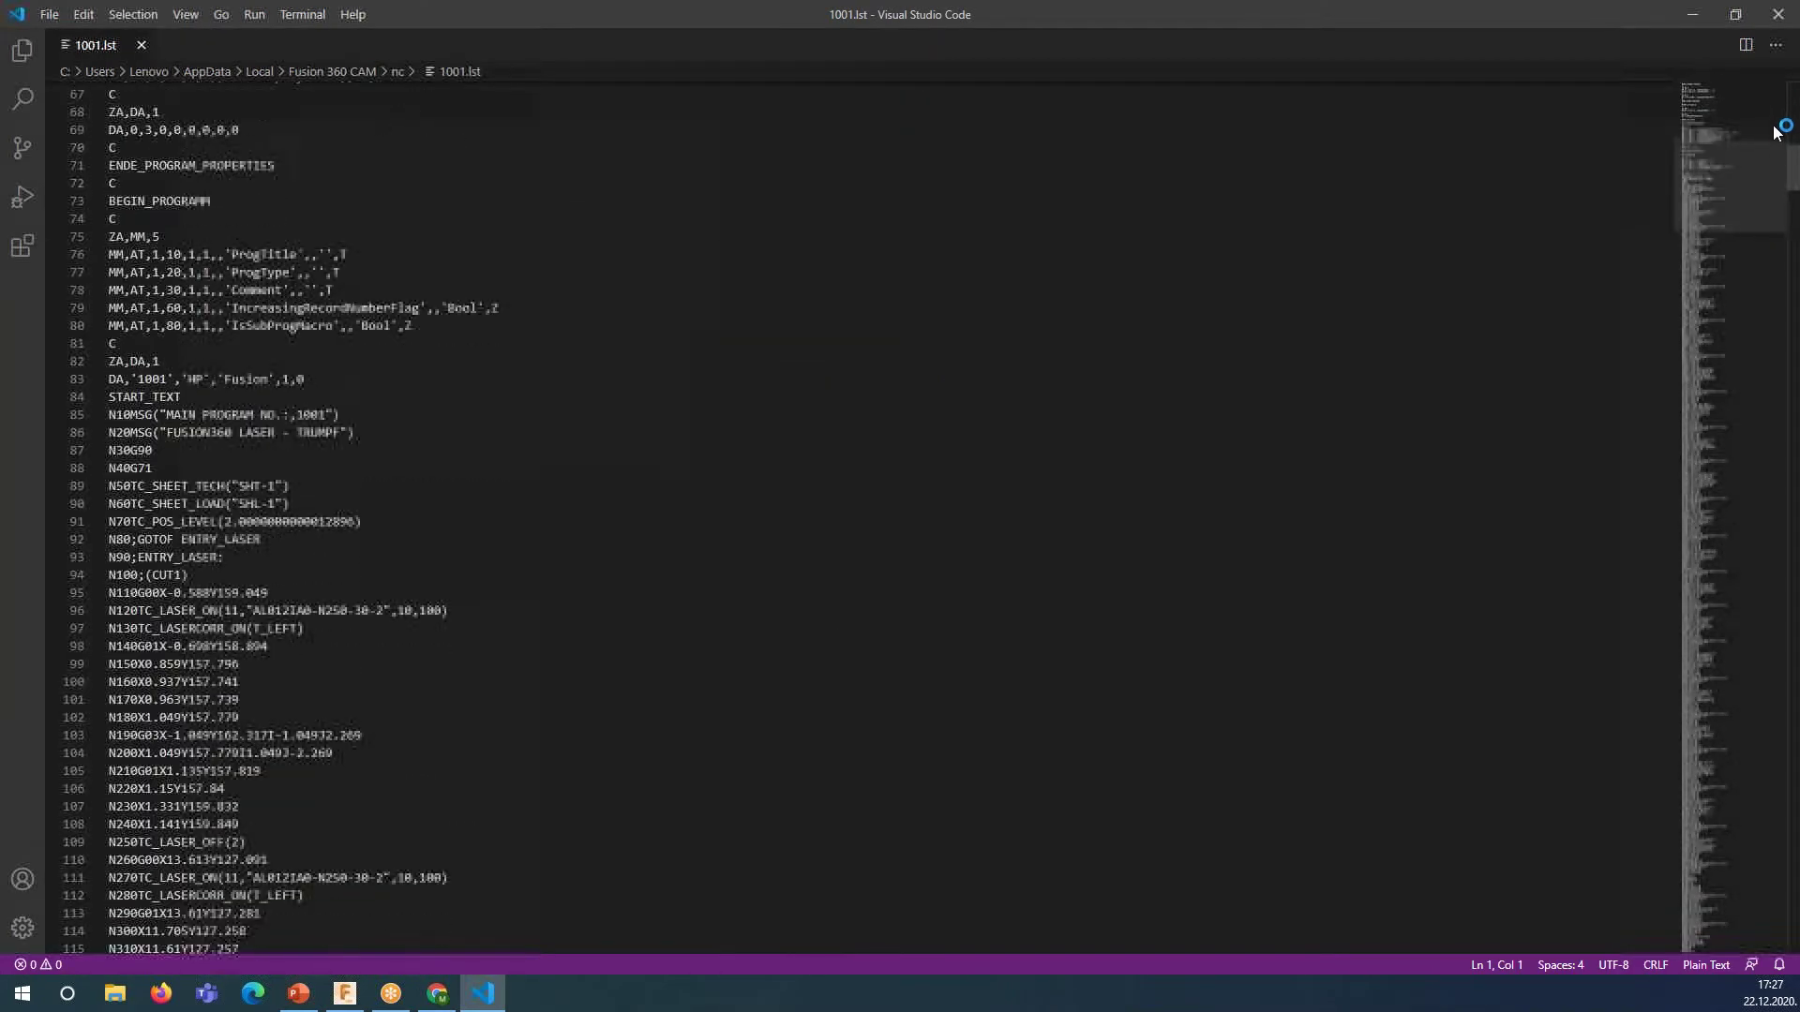
pyautogui.moveTo(1792, 162)
pyautogui.mouseDown()
pyautogui.moveTo(1789, 638)
pyautogui.moveTo(1747, 650)
pyautogui.moveTo(1773, 762)
pyautogui.moveTo(1768, 916)
pyautogui.moveTo(1755, 816)
pyautogui.moveTo(1786, 390)
pyautogui.moveTo(1760, 19)
pyautogui.mouseUp()
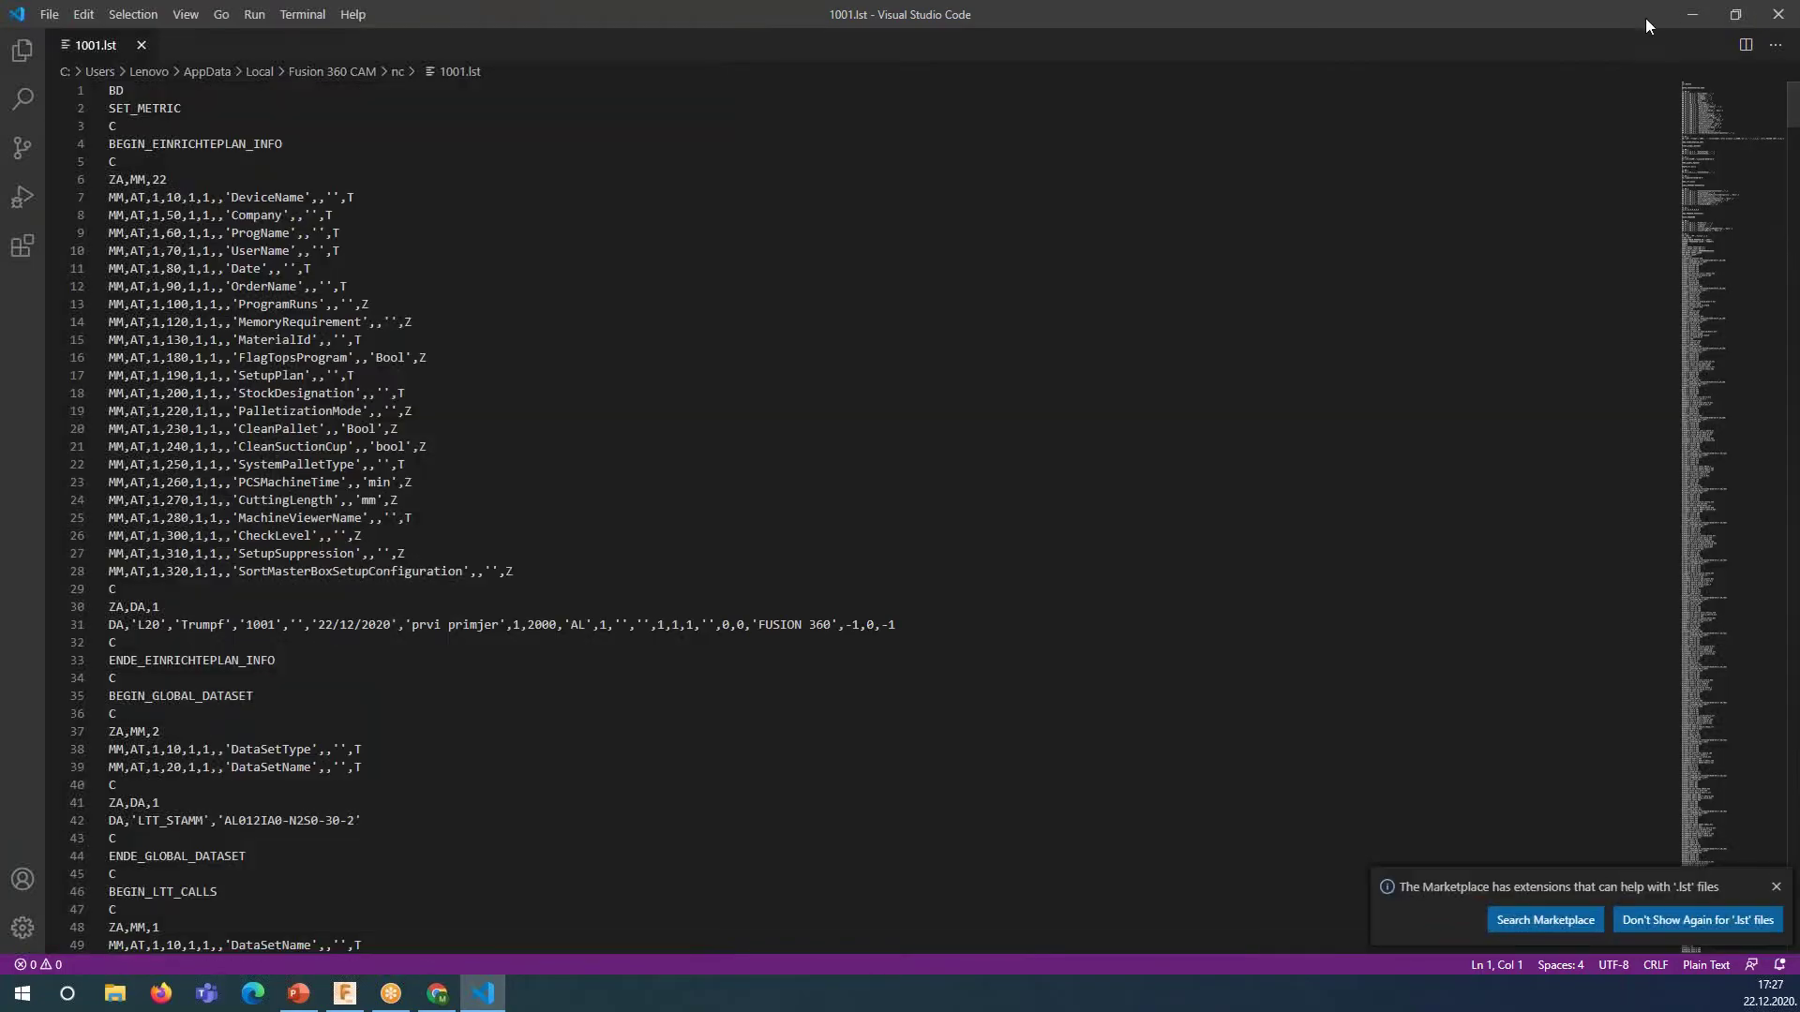
pyautogui.click(1694, 16)
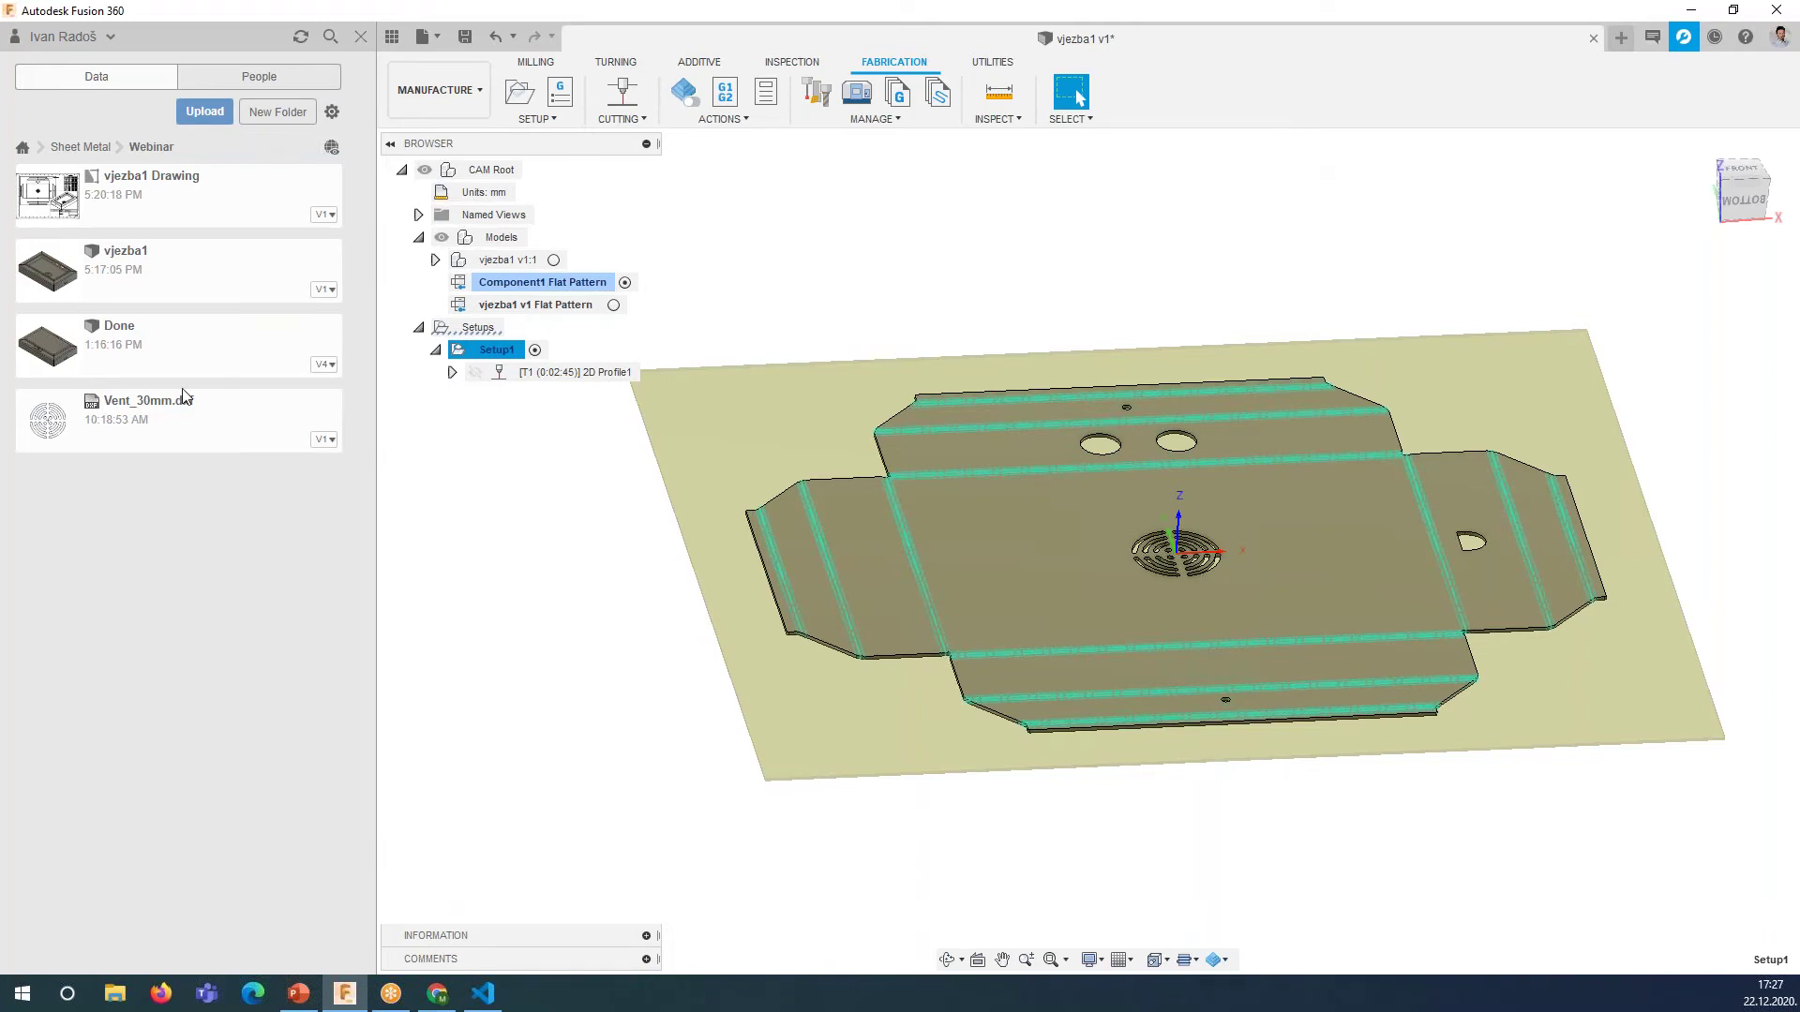
pyautogui.scroll(-1, 1113, 334)
pyautogui.scroll(-1, 1054, 391)
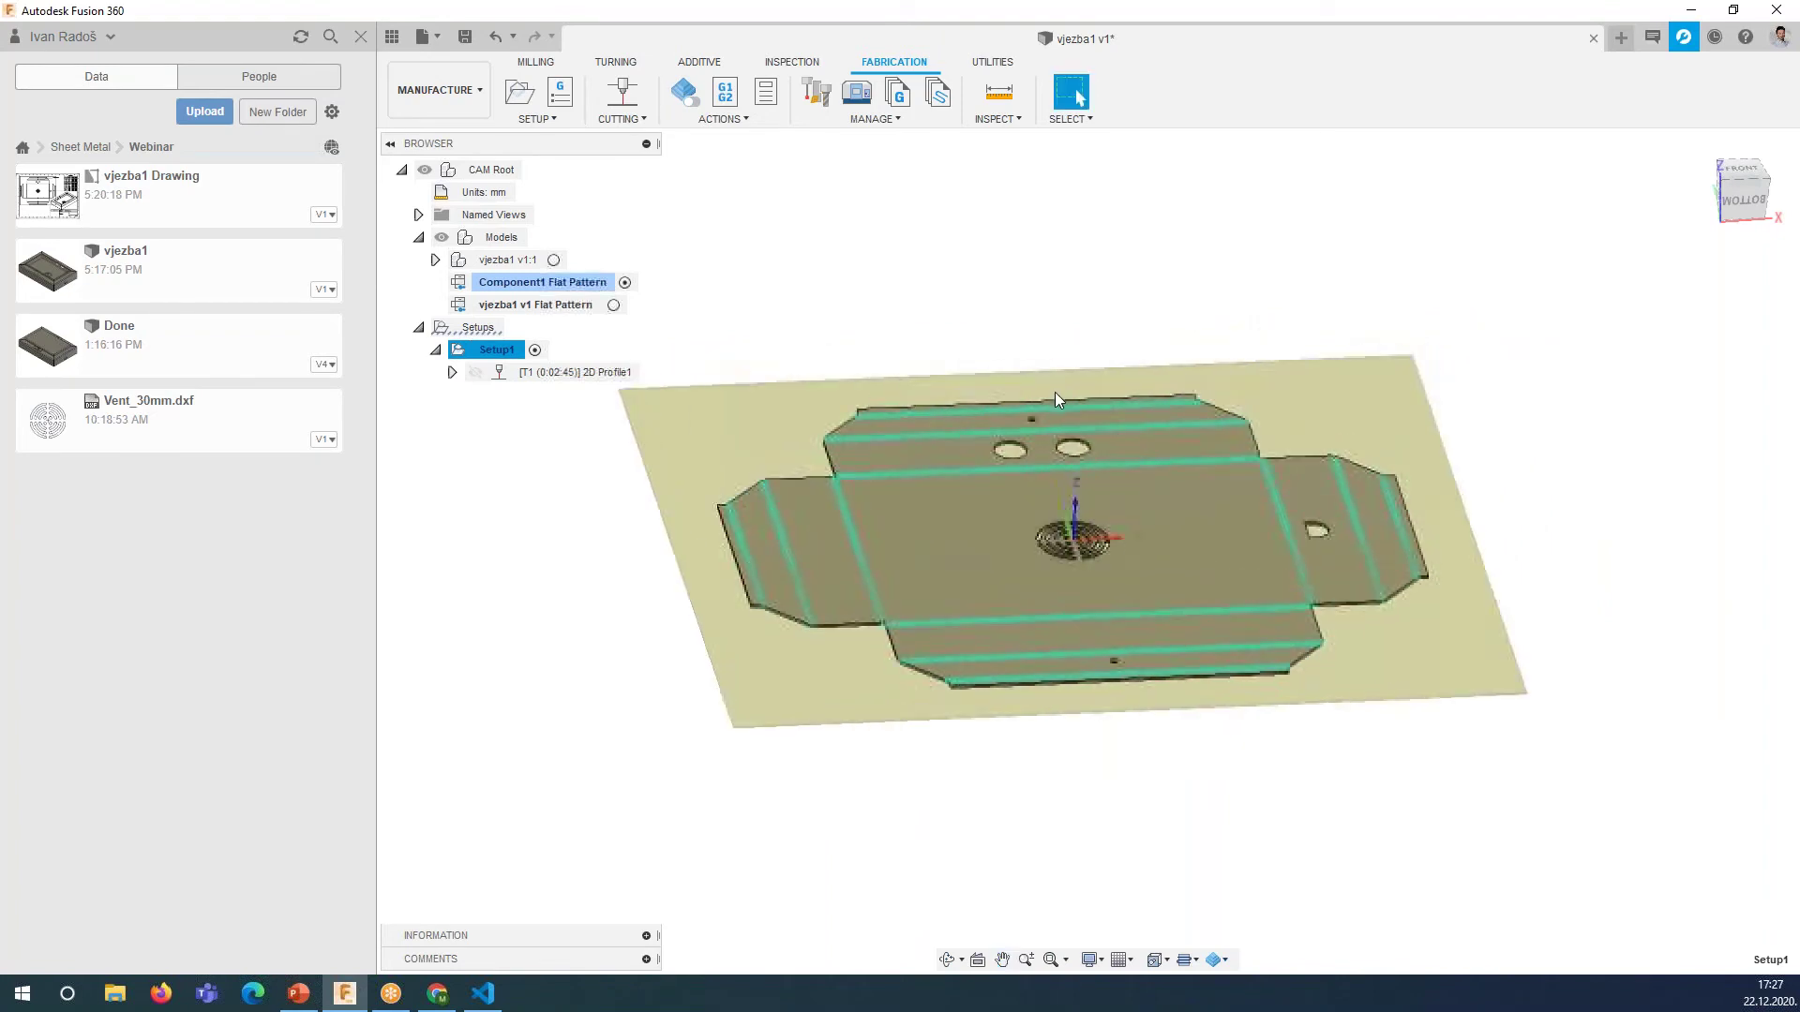